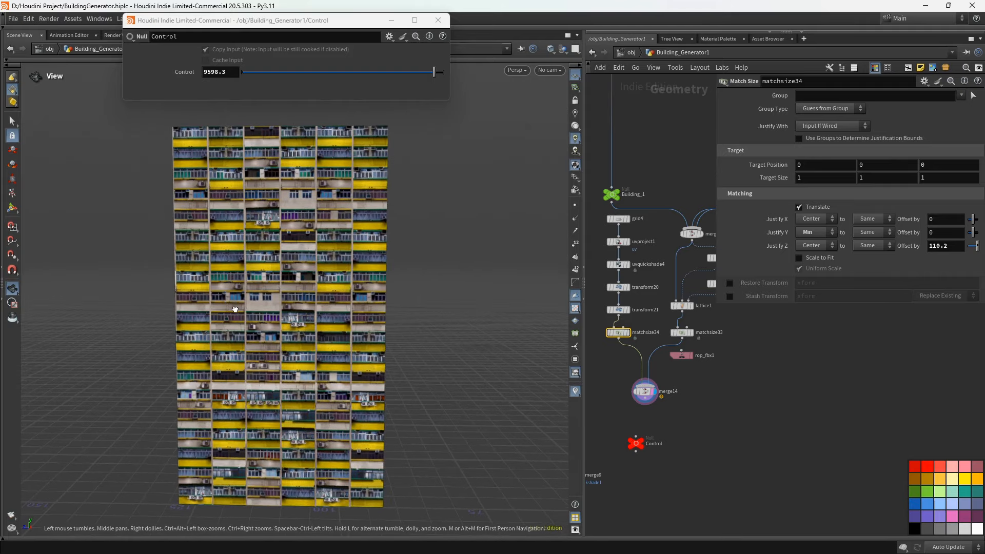
- Examine the finished scene's textured facade plane up close, from a distance and at an angle
scroll(254, 308, "up", 5)
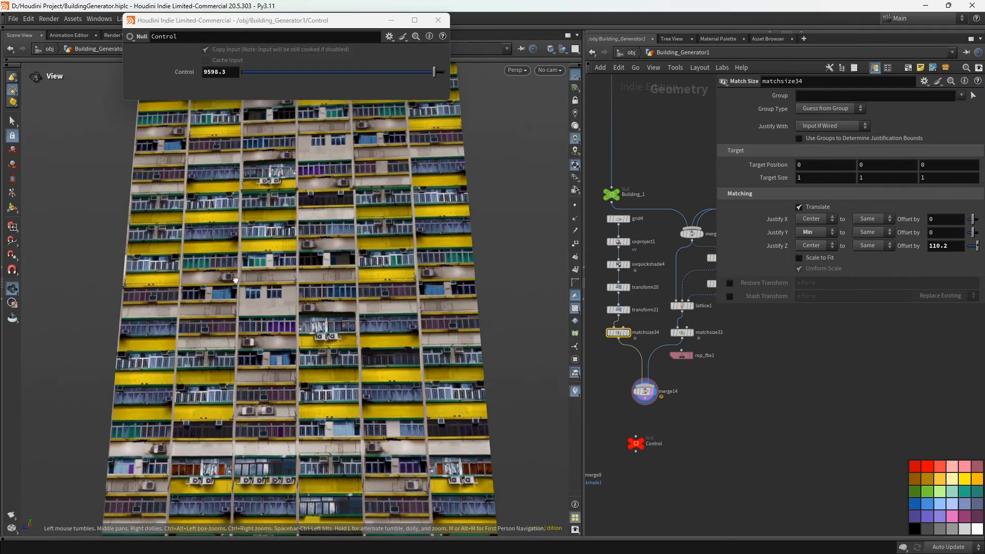
scroll(298, 277, "down", 1)
mouse_move(209, 178)
left_mouse_down()
mouse_move(234, 197)
mouse_move(212, 189)
left_mouse_up()
right_click_drag(211, 188, 362, 284)
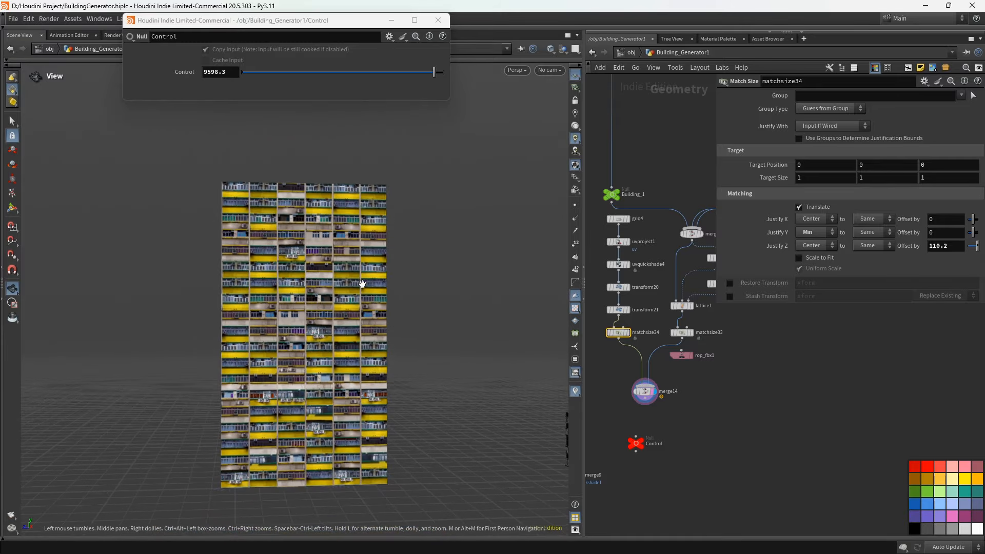
middle_click_drag(528, 313, 363, 298)
left_click_drag(363, 299, 250, 243)
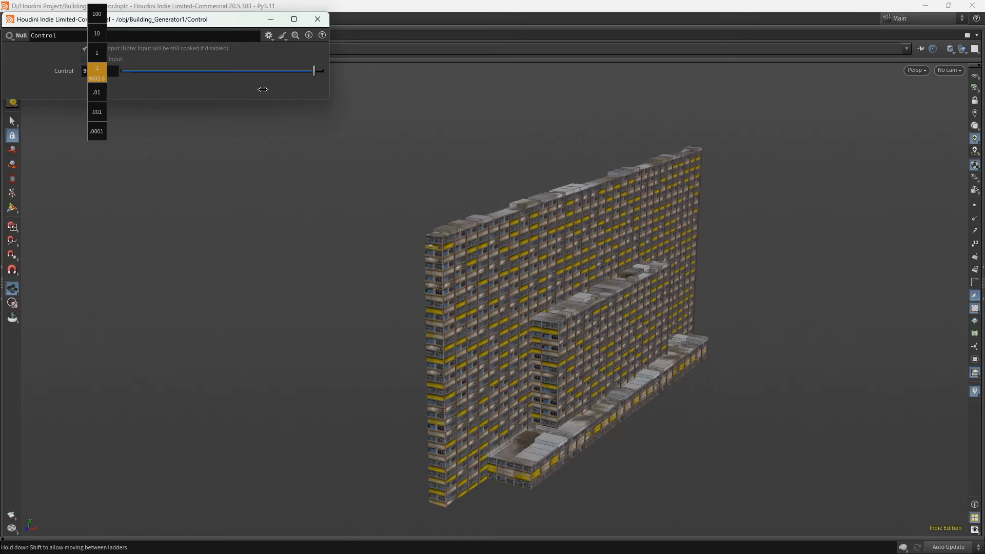
- Vary the Control value around 9597.4 to generate different building variations, and inspect them from several sides
middle_click_drag(263, 89, 744, 124)
middle_click_drag(102, 72, 221, 66)
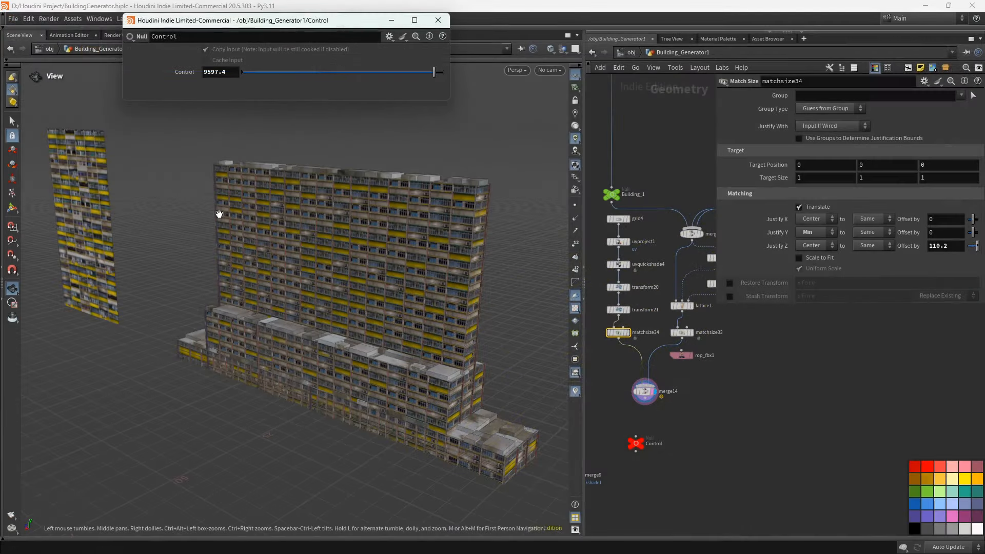
left_click_drag(219, 213, 269, 279)
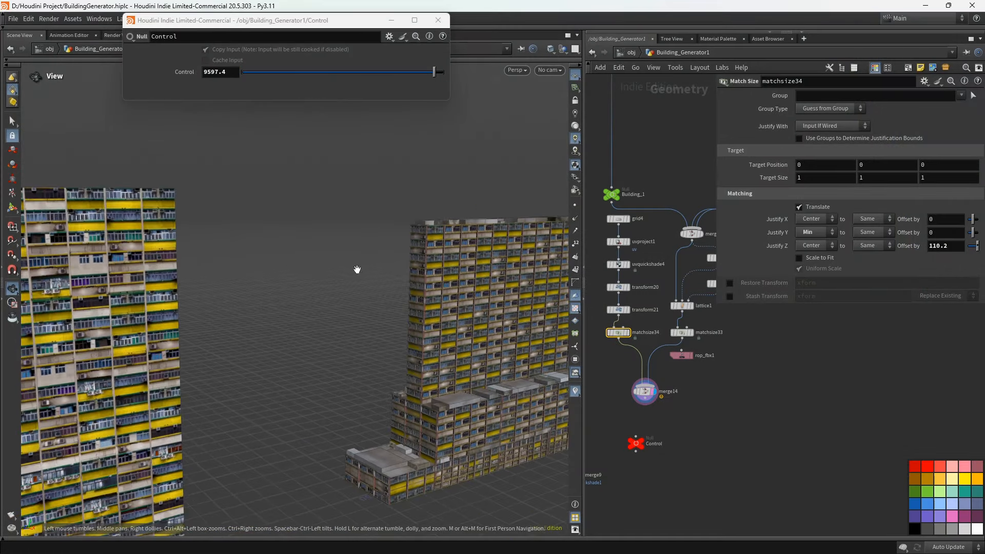
left_click_drag(357, 270, 232, 124)
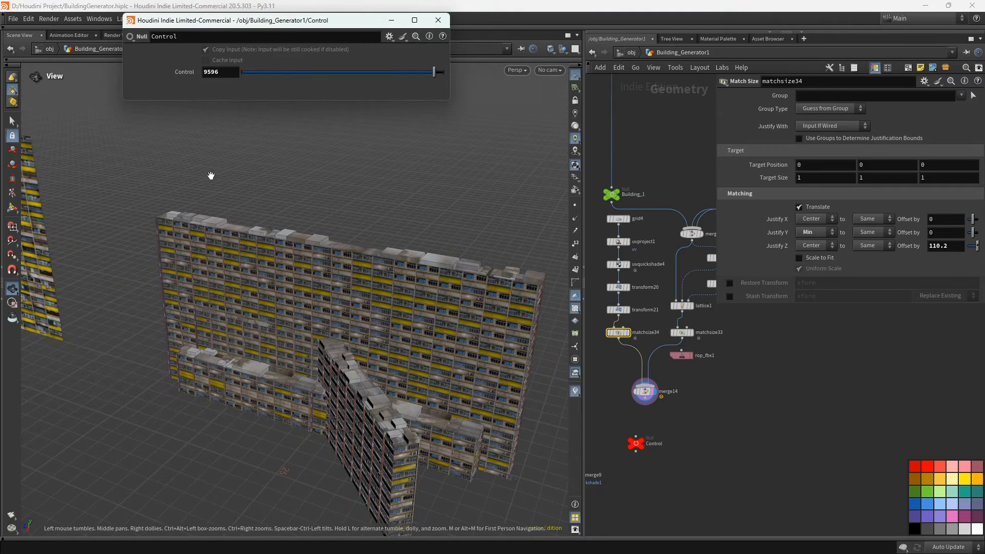
left_click_drag(211, 176, 305, 225)
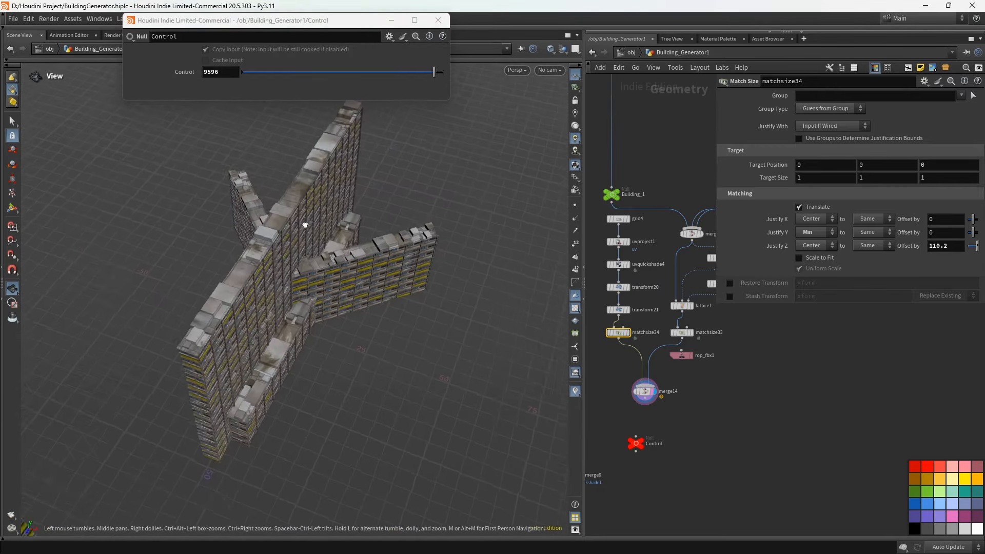
middle_click_drag(97, 71, 239, 88)
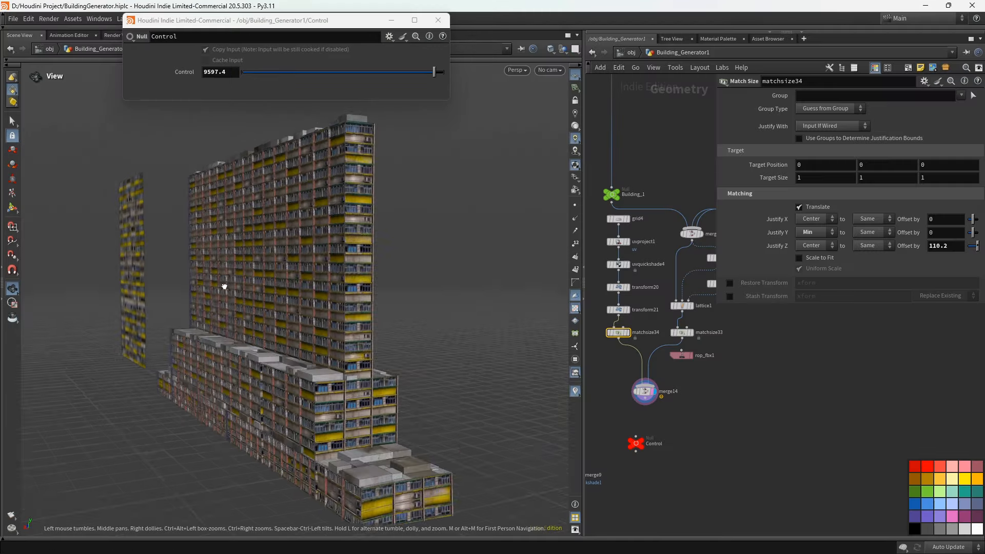
left_click_drag(225, 287, 353, 296)
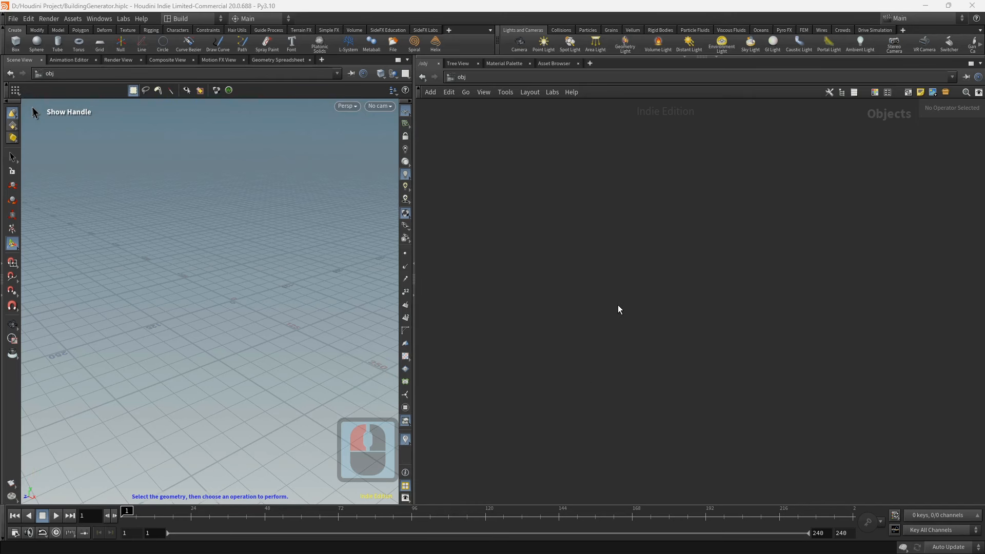
- Create a Geometry object in the empty obj network
right_click(536, 261)
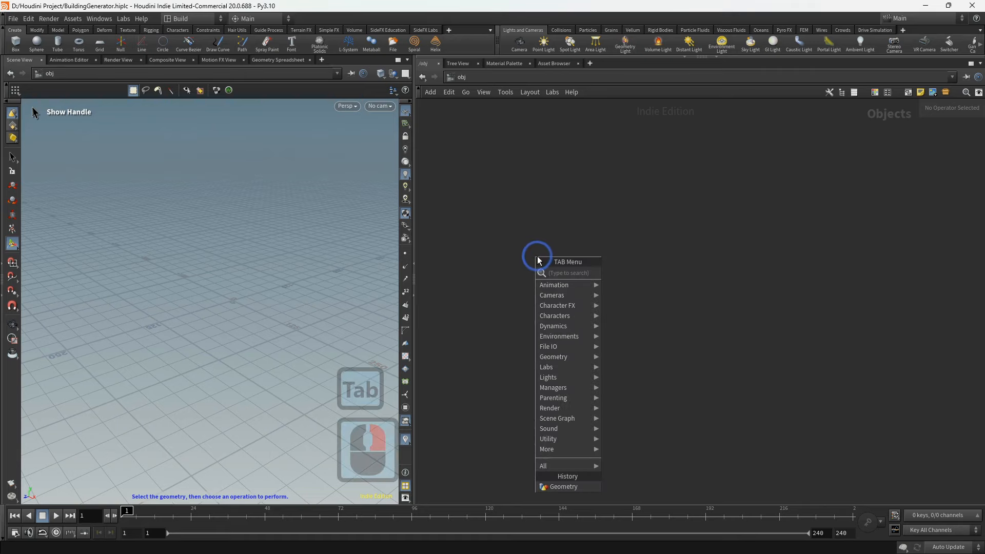
type("geo")
left_click(627, 272)
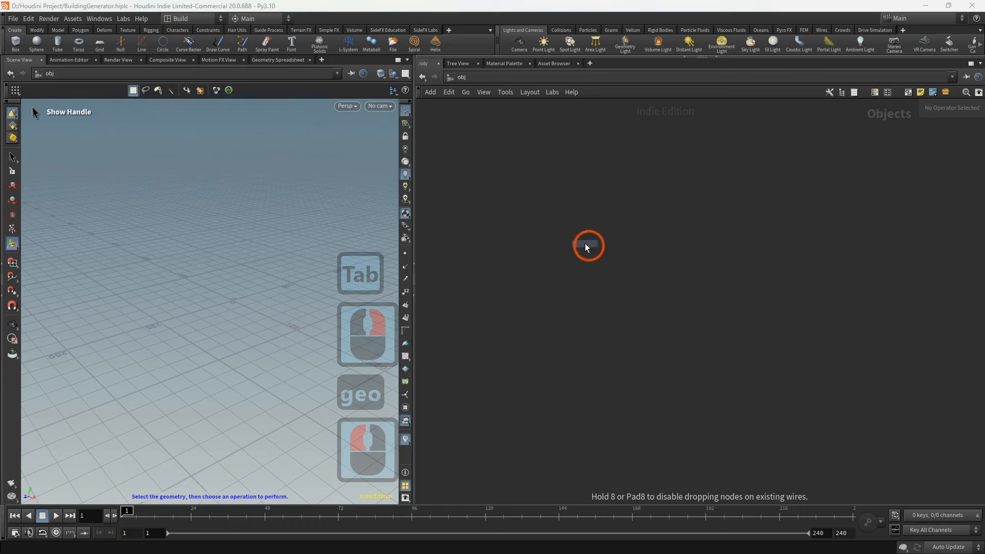
left_click(585, 242)
- Rename the new geometry object as Building_Generator1
scroll(592, 264, "up", 4)
scroll(593, 265, "up", 2)
left_click(623, 232)
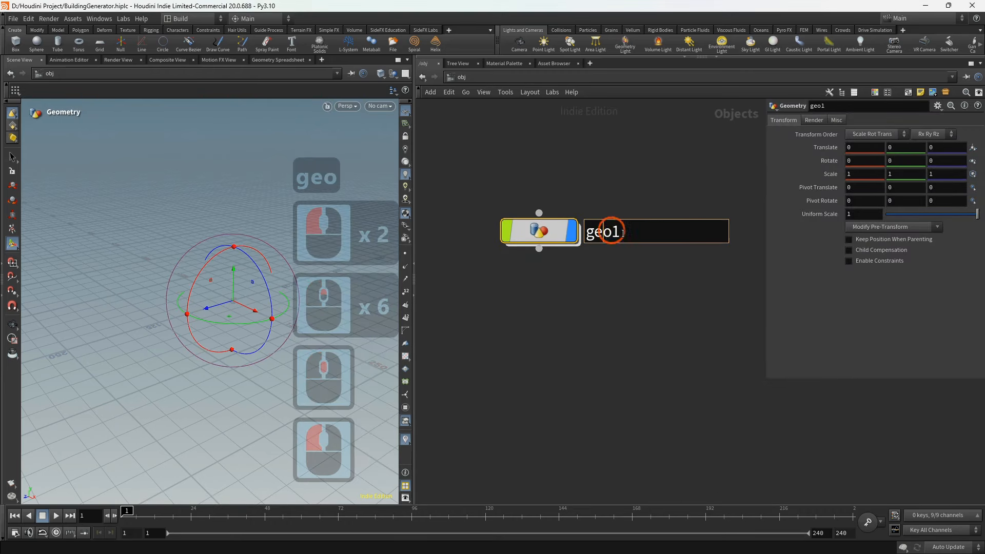
left_click(585, 235)
type("Building_Generator")
left_click(587, 260)
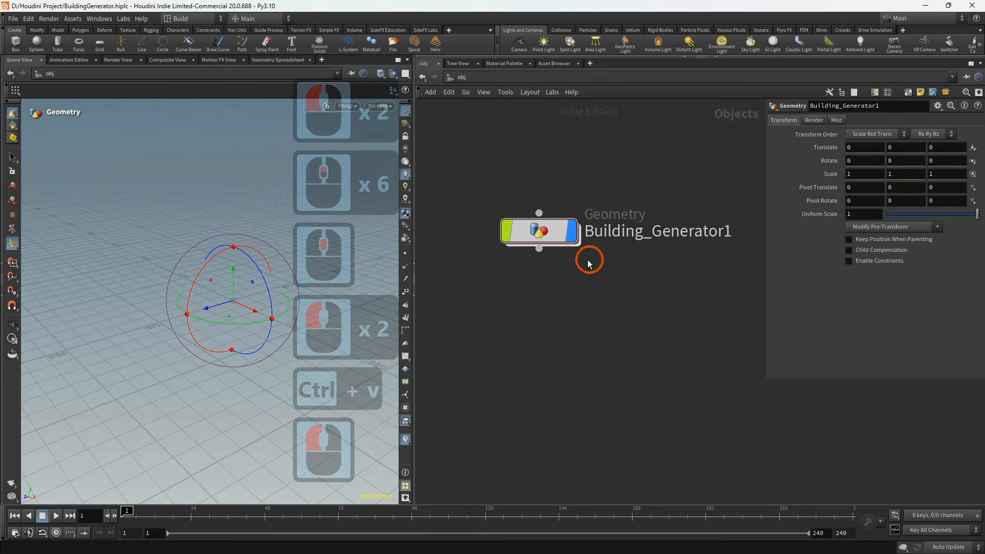
- Enter the Building_Generator1 network and place a Grid node in it
double_click(549, 241)
right_click(558, 222)
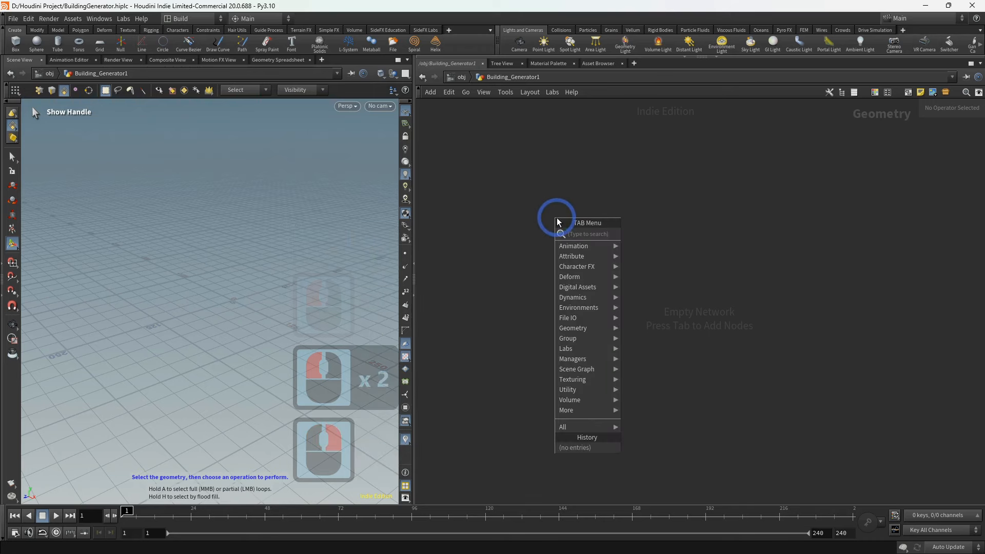
type("gri")
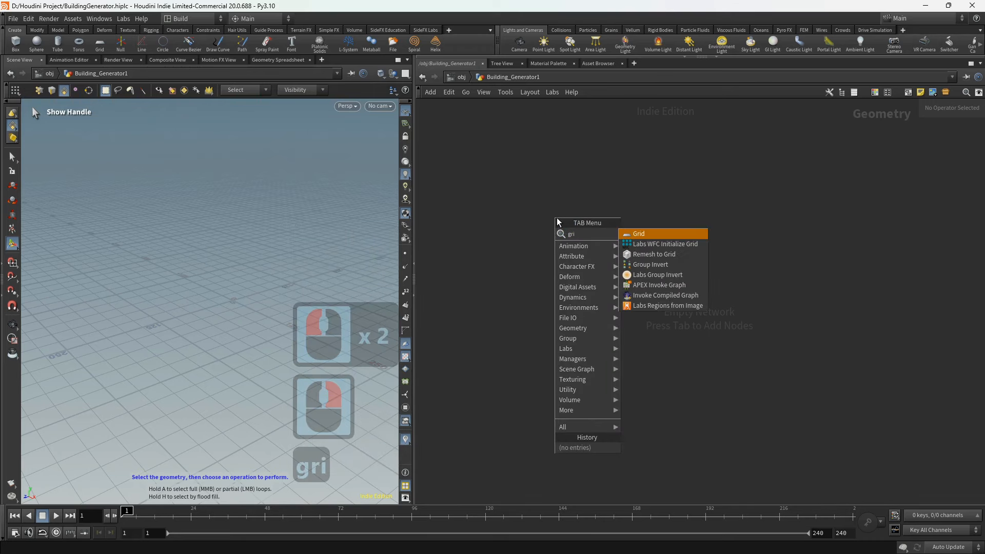
key("Return")
left_click(655, 332)
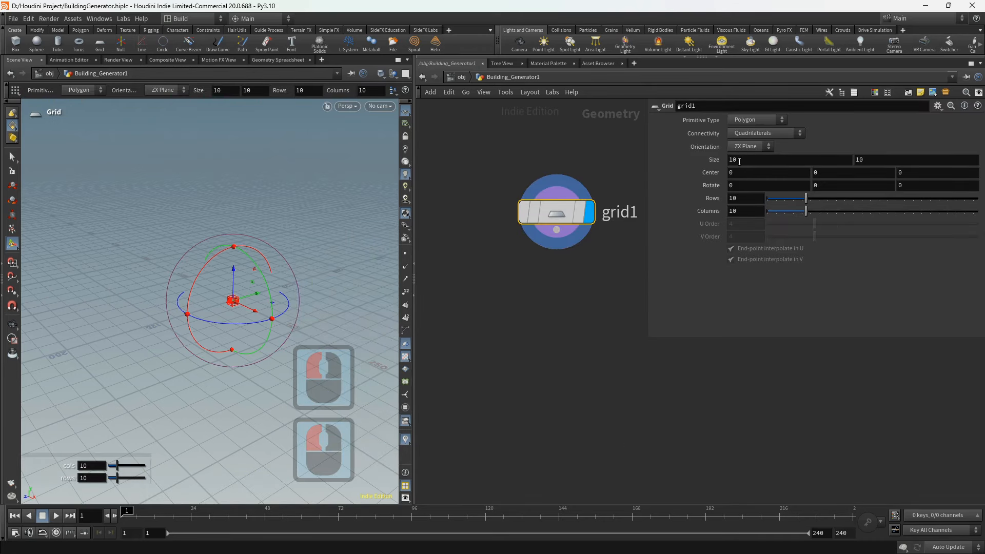
left_click(634, 267)
left_click_drag(634, 267, 615, 261)
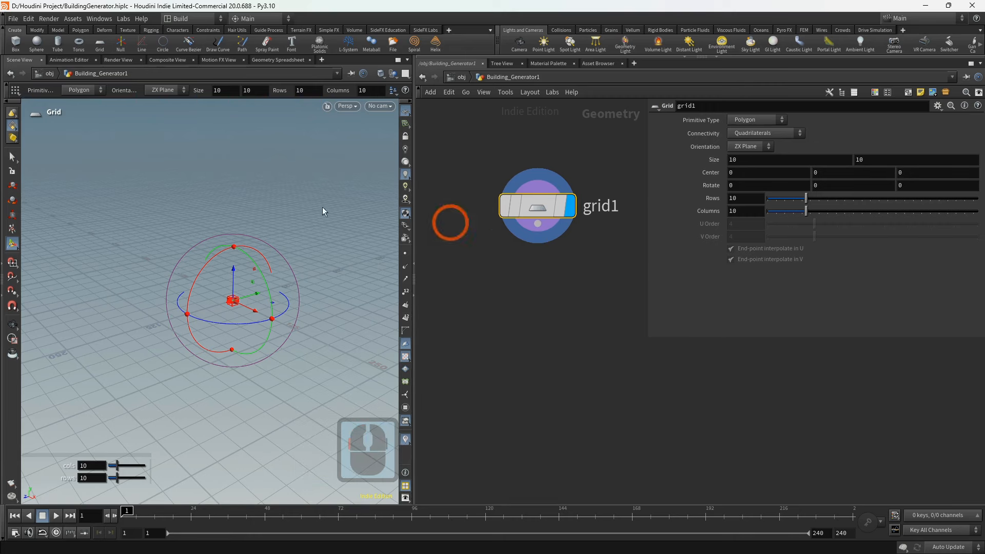
- Open 54afd3f5f1837964d13599e10b31a5ef.jpg from the Textures folder in File Explorer and examine its facade rows and columns up close
left_click_drag(0, 128, 482, 82)
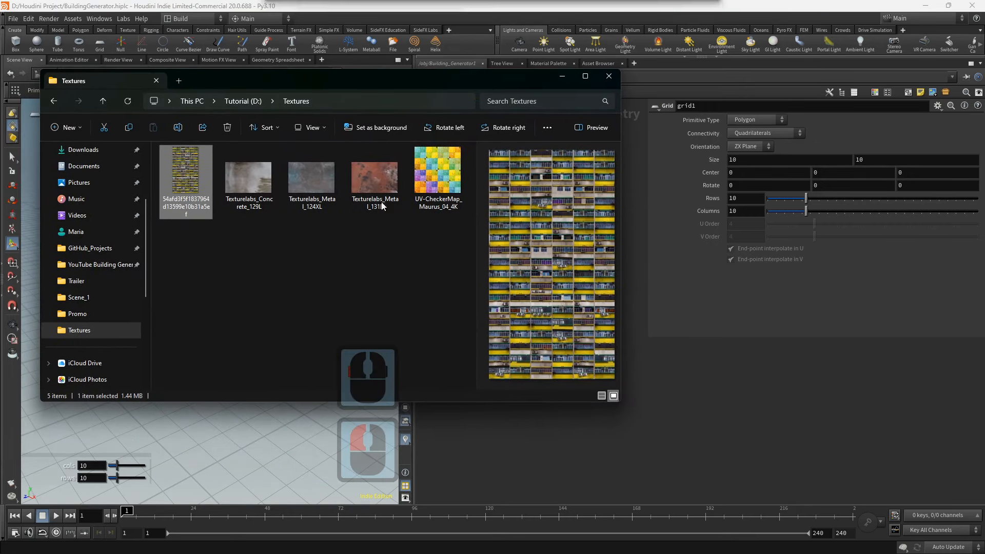
double_click(208, 183)
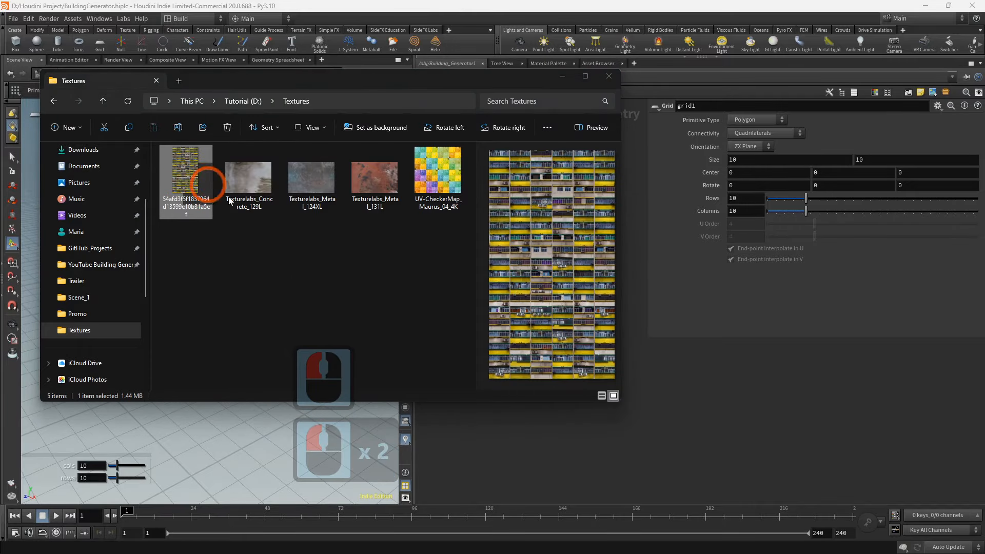
left_click_drag(0, 92, 435, 0)
scroll(445, 190, "up", 5)
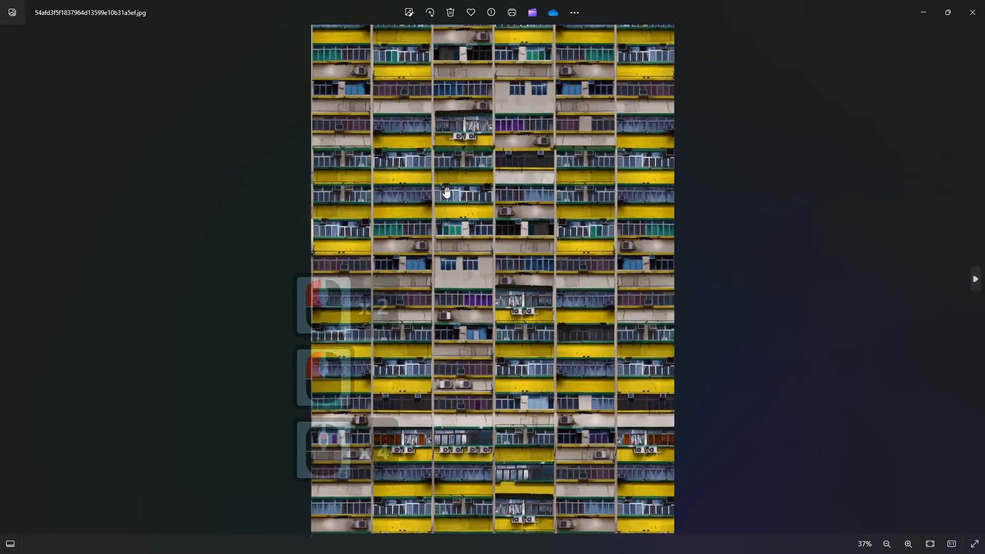
left_click_drag(452, 234, 452, 267)
scroll(427, 134, "up", 3)
left_click_drag(431, 134, 428, 248)
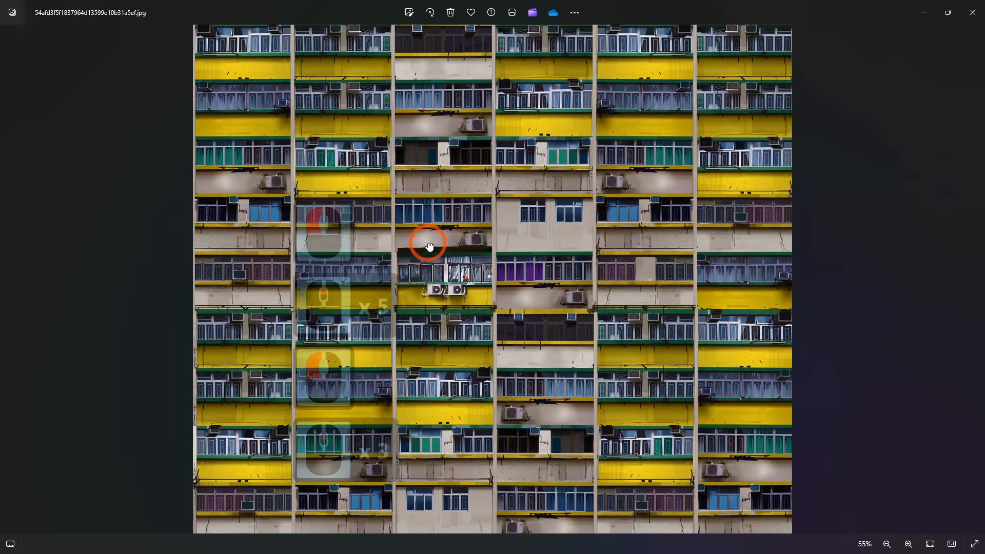
left_click(511, 228)
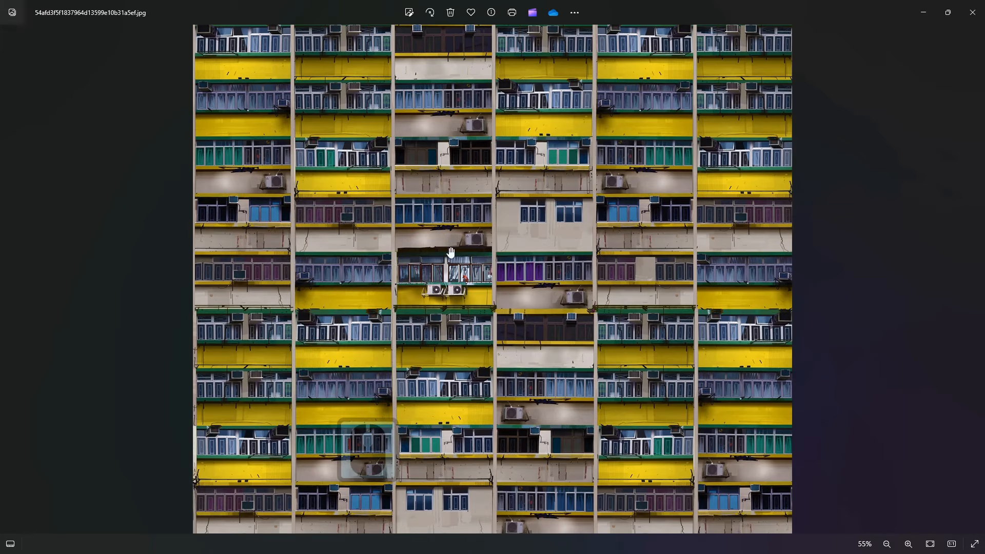
scroll(442, 321, "up", 4)
scroll(441, 313, "down", 4)
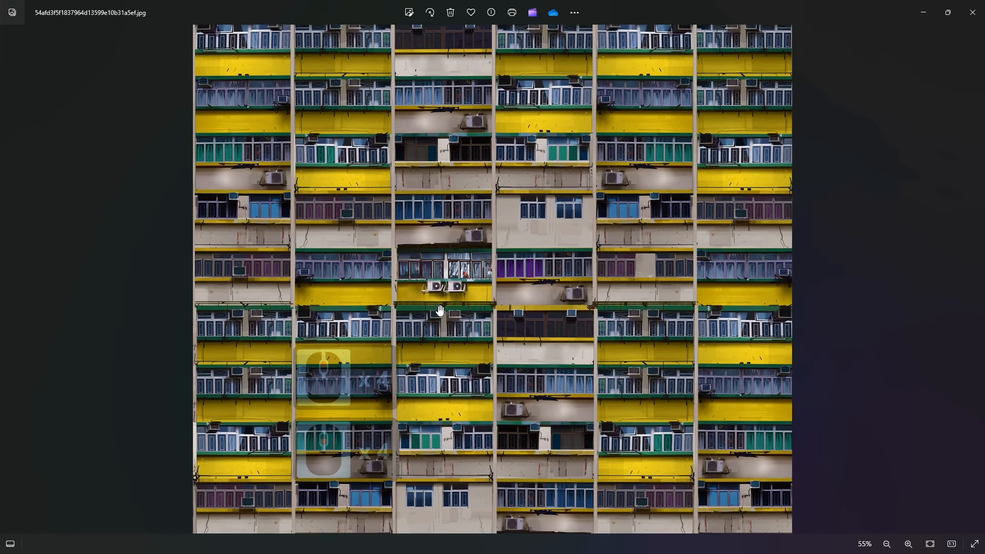
- Leave the image viewer, look up the facade image's pixel dimensions in the Textures folder, and mark them on a temporary screen capture
left_click_drag(681, 7, 524, 297)
left_click_drag(237, 234, 365, 183)
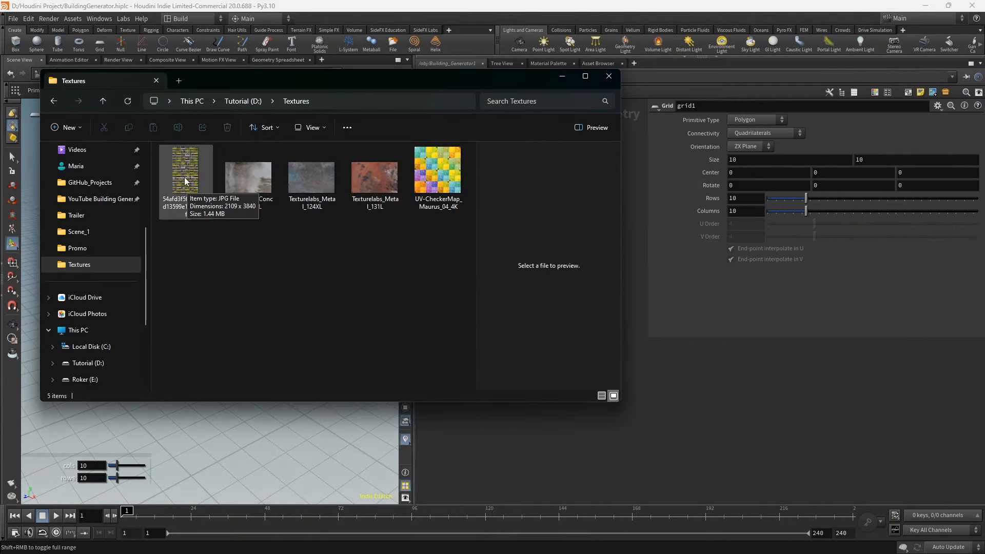
key("Scroll_Lock")
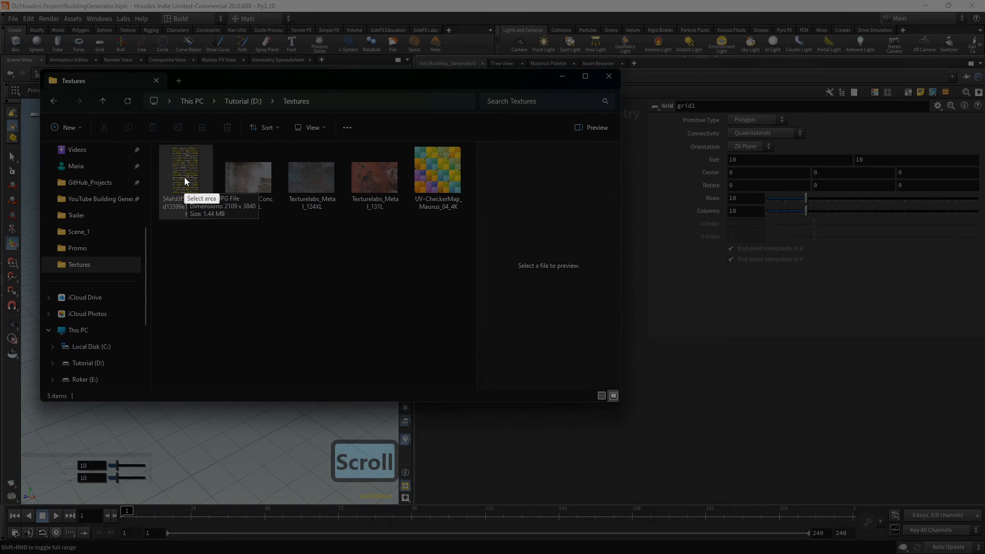
left_click_drag(134, 141, 292, 231)
left_click(249, 181)
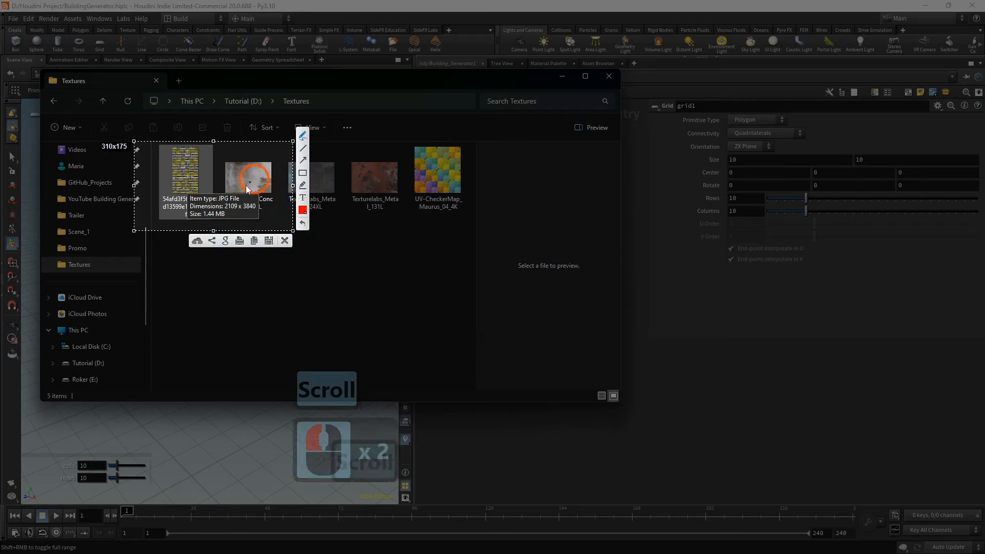
left_click_drag(224, 210, 252, 213)
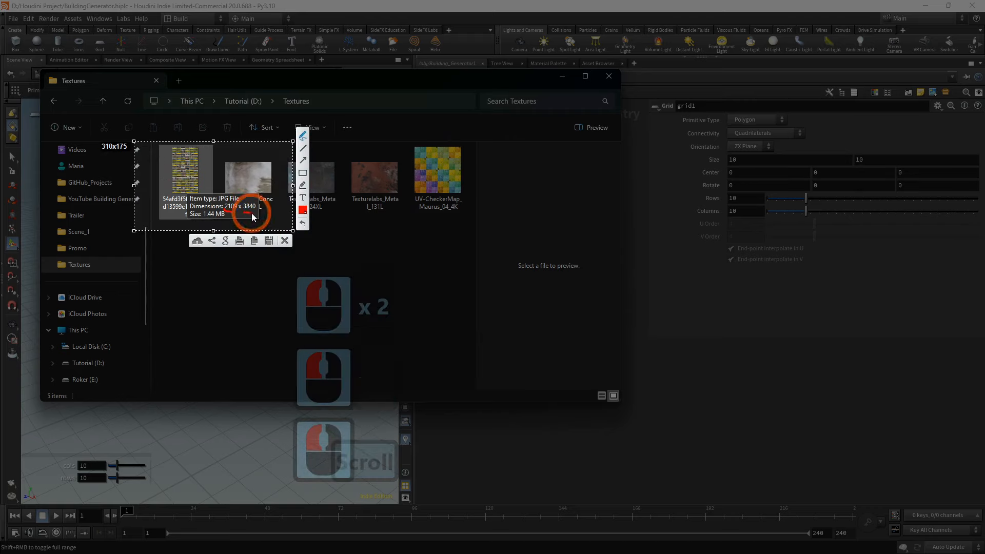
left_click(285, 241)
- Back in Houdini, set the grid's size to 2109 by 3840 to match the facade image's proportions
left_click(707, 133)
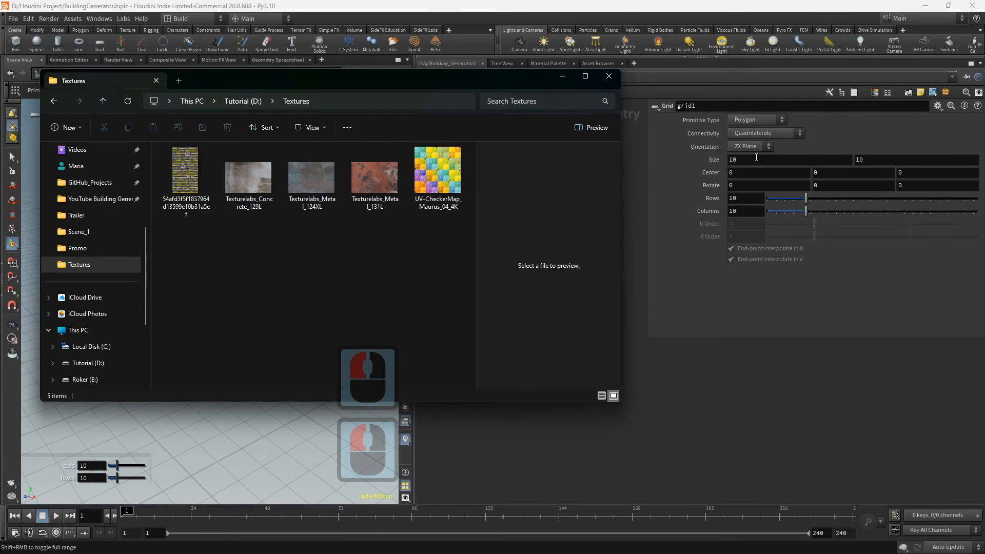
left_click(755, 159)
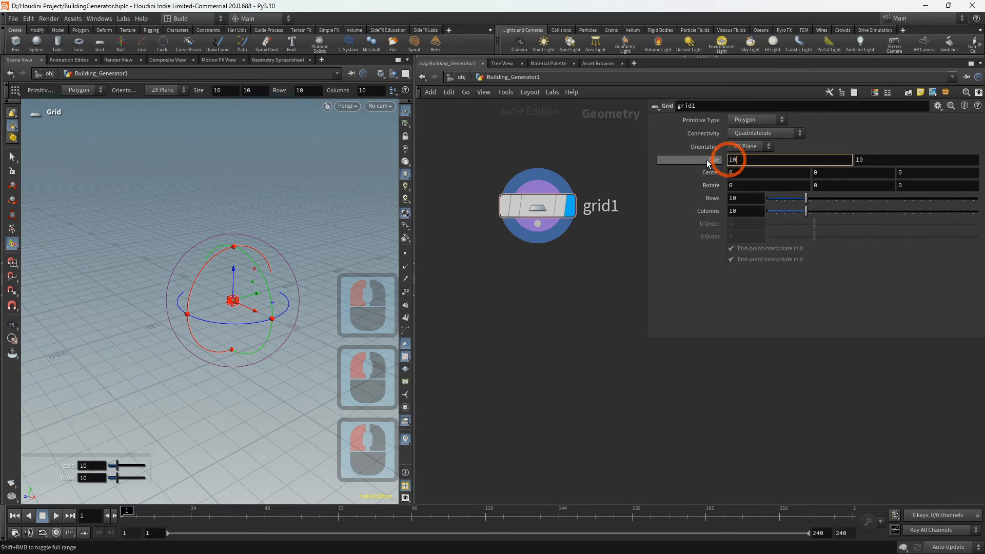
left_click(572, 284)
double_click(766, 160)
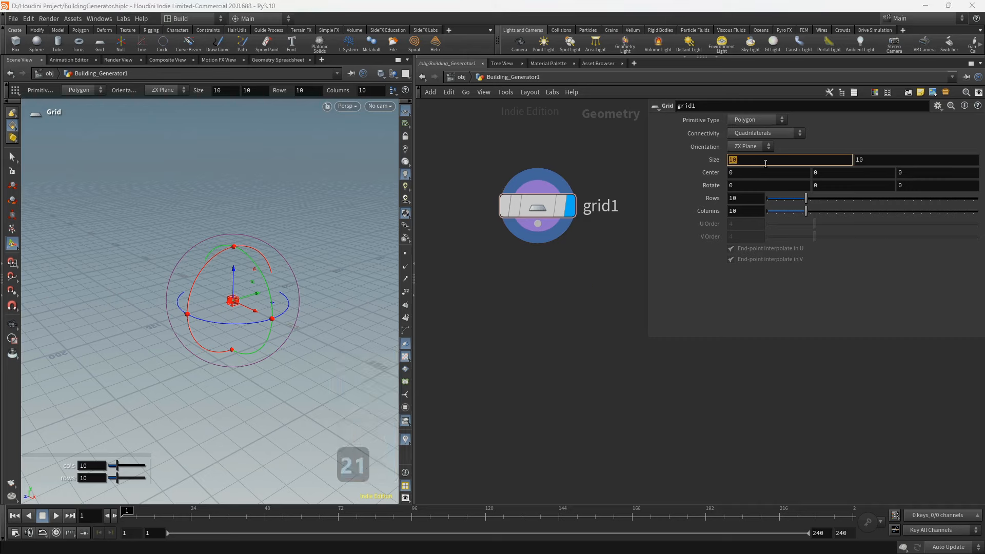
left_click(762, 163)
type("21")
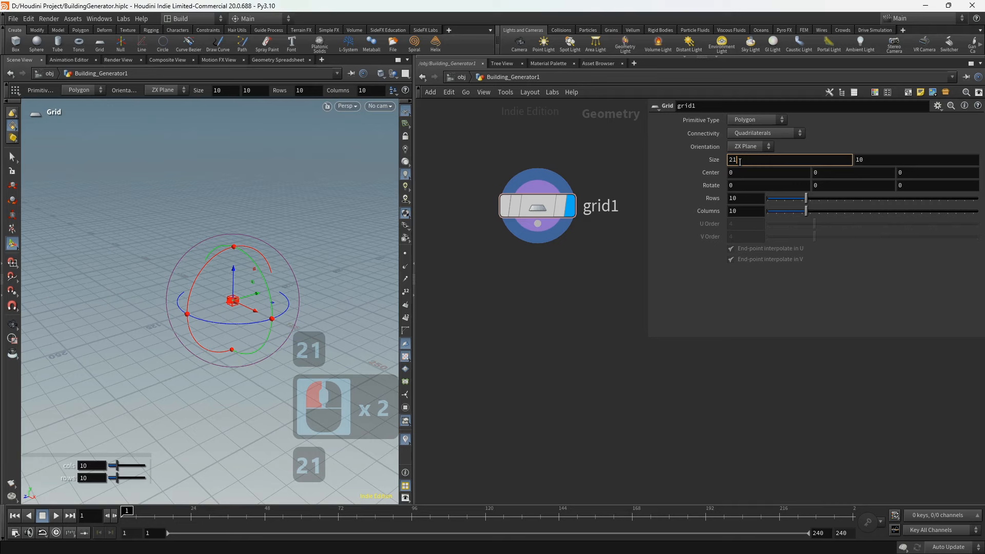
type("09")
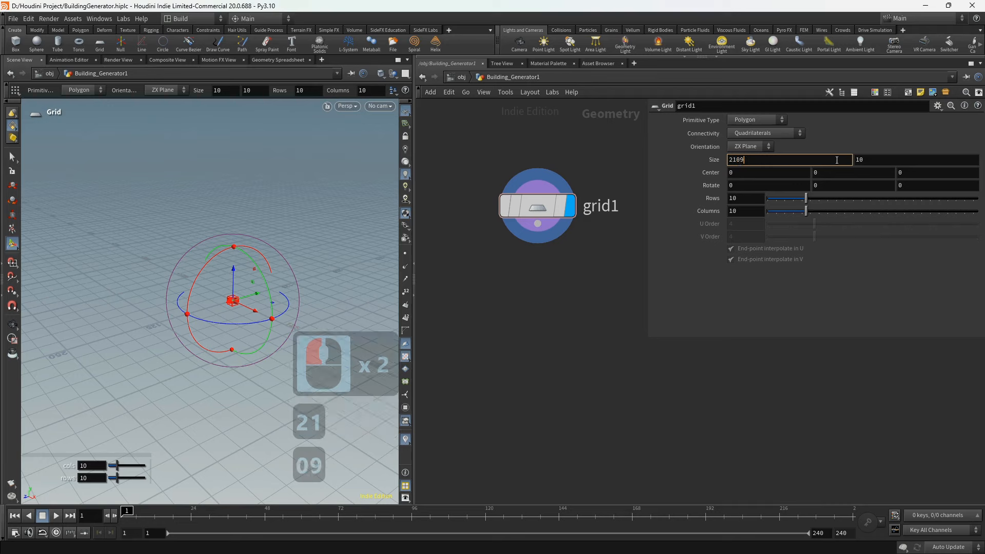
left_click(860, 161)
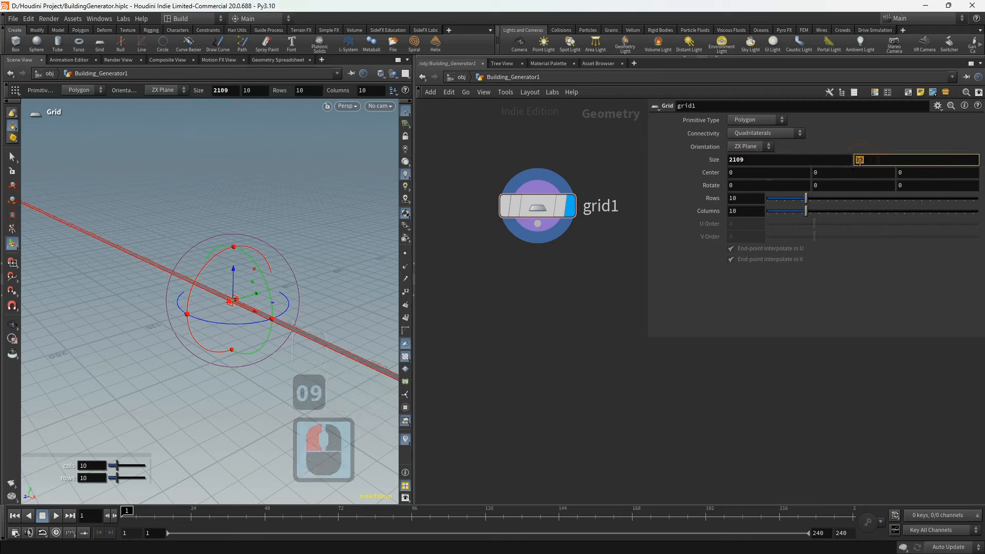
type("384")
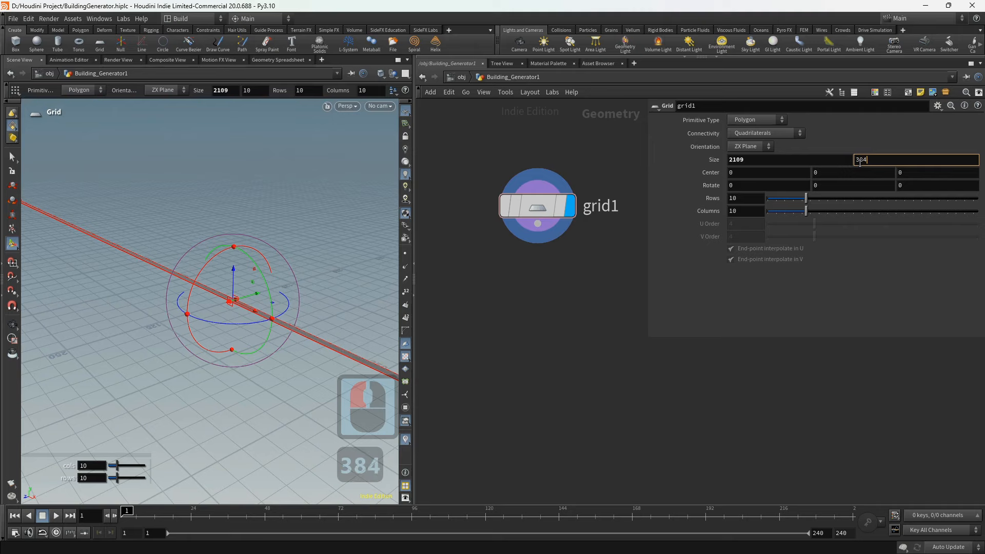
left_click(826, 311)
left_click(246, 170)
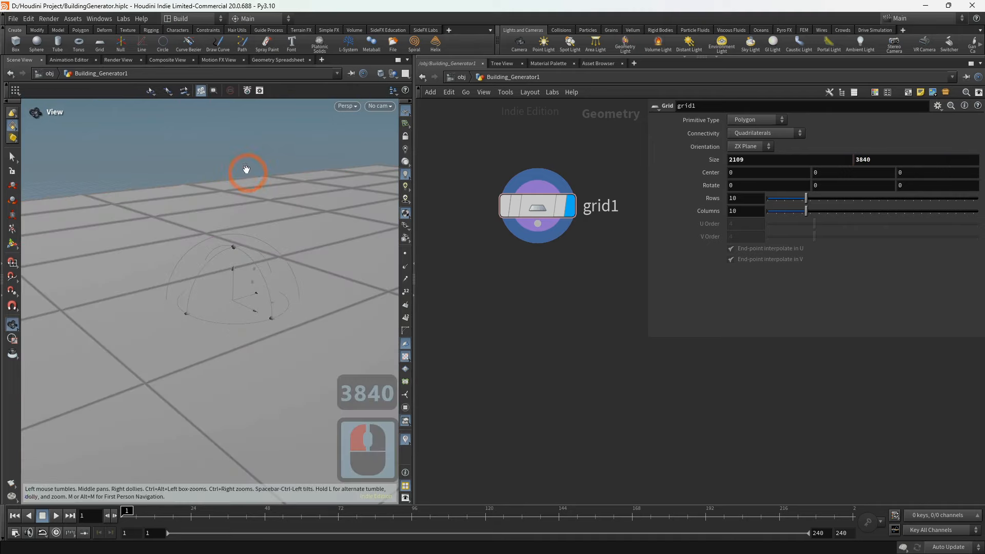
- Frame the resized grid in the viewport and examine its proportions from above
left_click_drag(245, 175, 255, 196, "alt")
scroll(253, 194, "down", 11, "alt")
key("f")
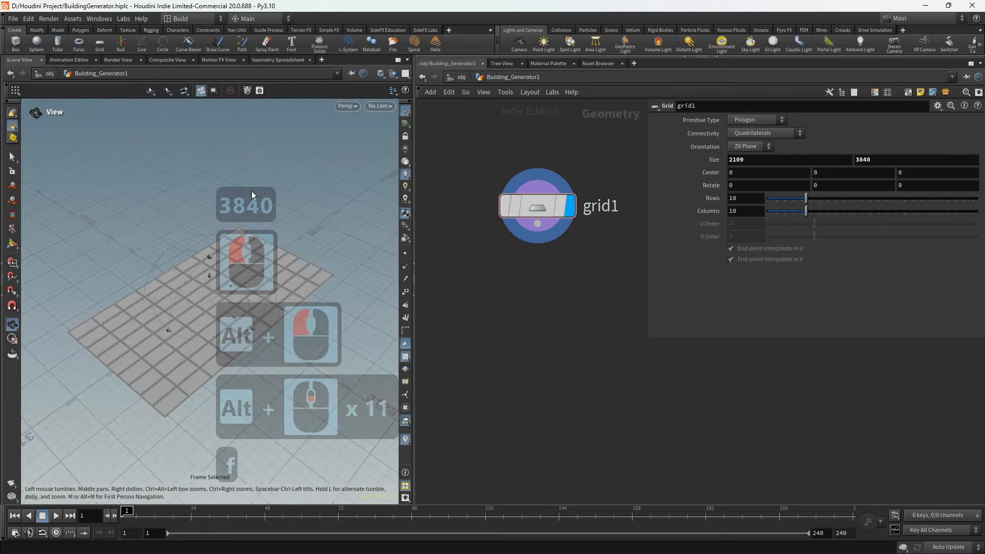
left_click_drag(184, 276, 194, 296, "alt")
scroll(214, 291, "up", 3, "alt")
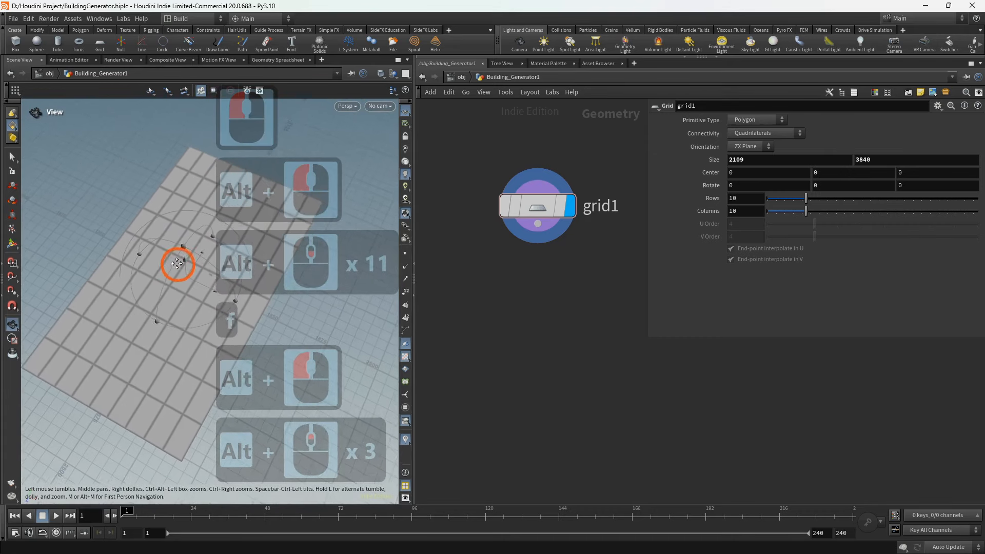
middle_click_drag(149, 251, 158, 248, "alt")
mouse_move(158, 249)
left_mouse_down("alt")
mouse_move(147, 255)
mouse_move(162, 255)
left_mouse_up("alt")
middle_click_drag(162, 256, 184, 255, "alt")
left_click_drag(183, 255, 183, 254, "alt")
- Look through the Visualize and Geometry settings in the viewport's display options
key("d")
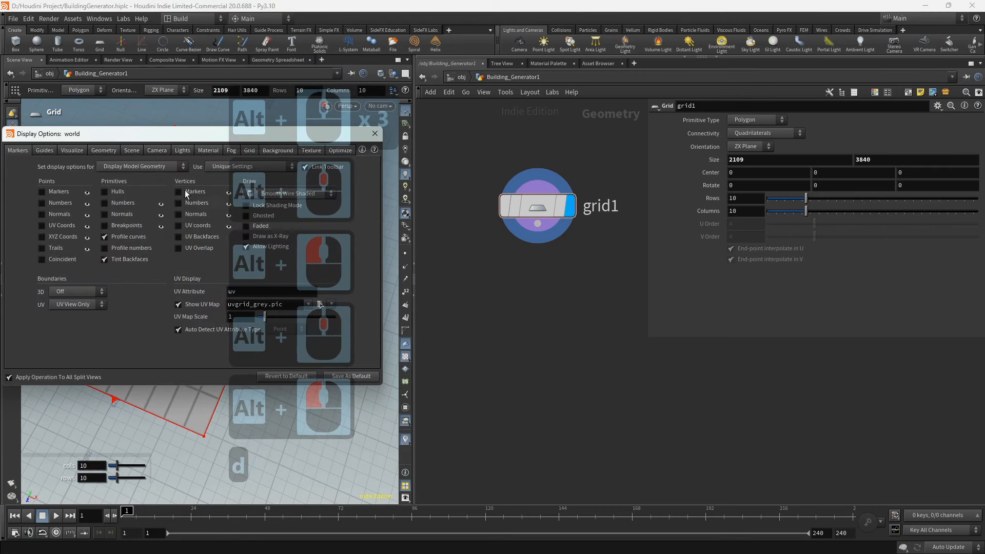
left_click(72, 150)
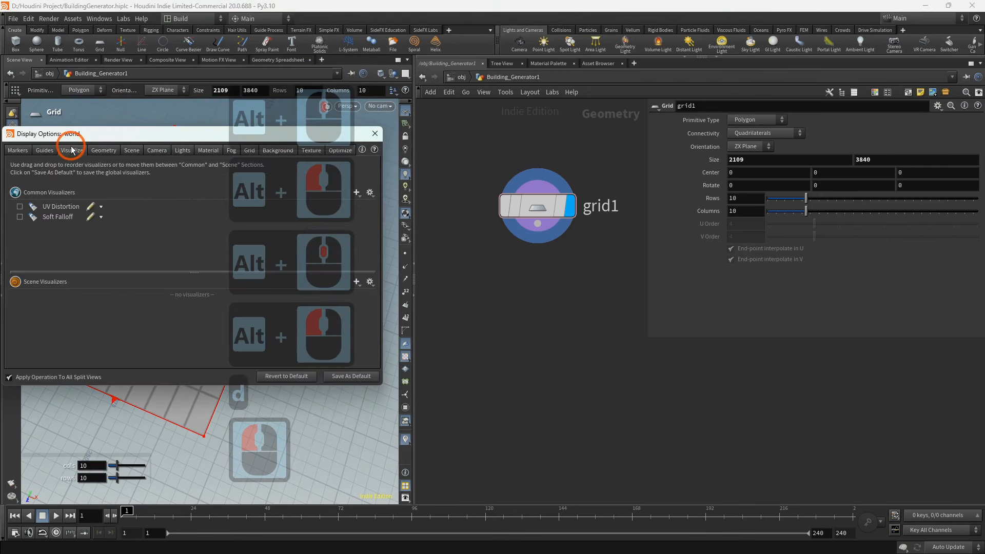
left_click(104, 150)
left_click_drag(208, 136, 121, 162)
left_click_drag(279, 201, 256, 206)
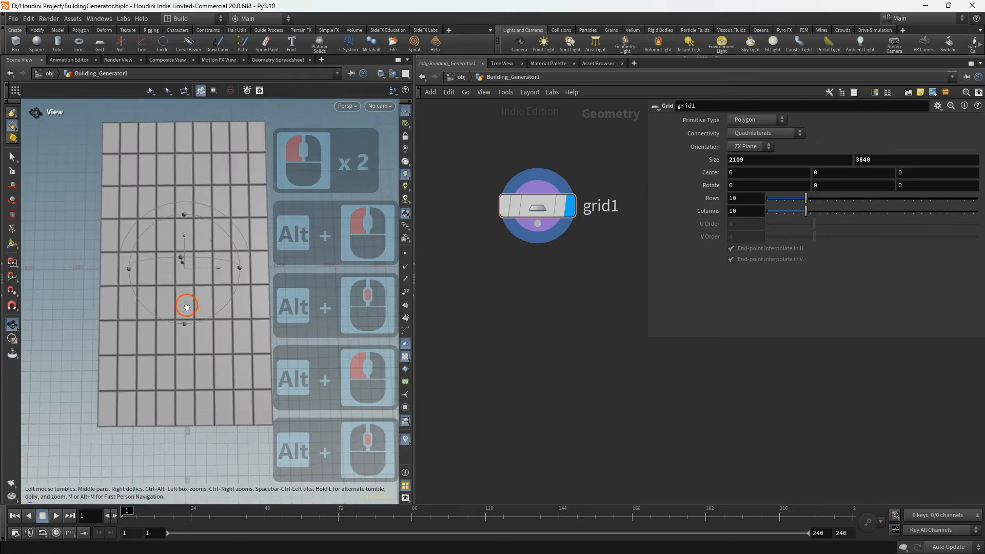
- Reduce the grid to a single face by setting both its rows and columns to 2
left_click_drag(183, 302, 162, 326, "alt")
middle_click_drag(162, 326, 163, 338, "alt")
left_click_drag(164, 339, 156, 314, "alt")
key("Return")
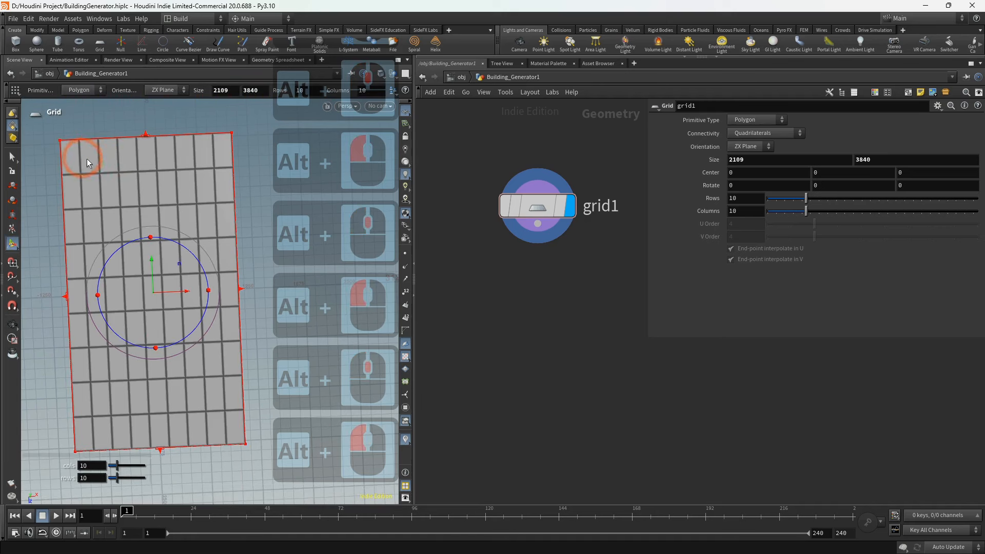
left_click_drag(154, 258, 146, 281, "alt")
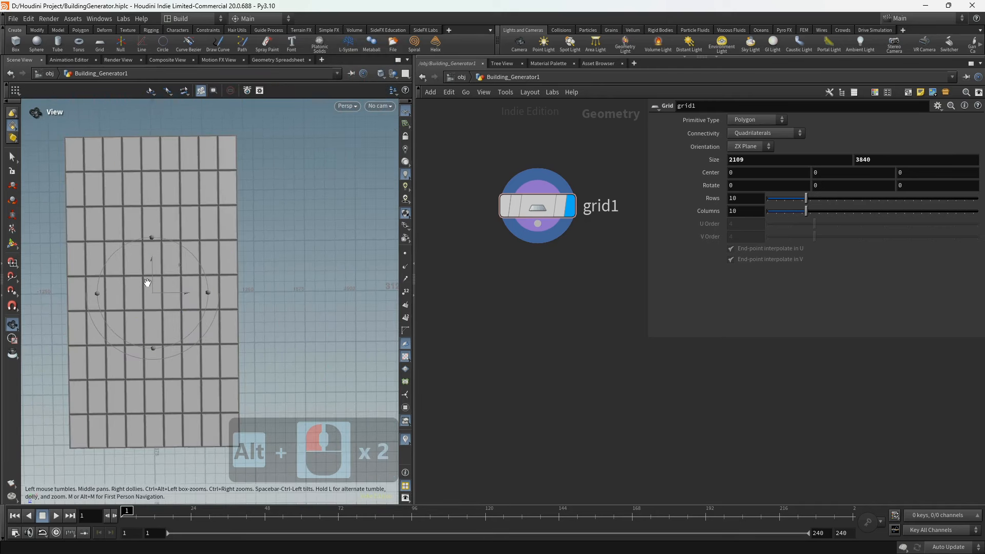
double_click(739, 199)
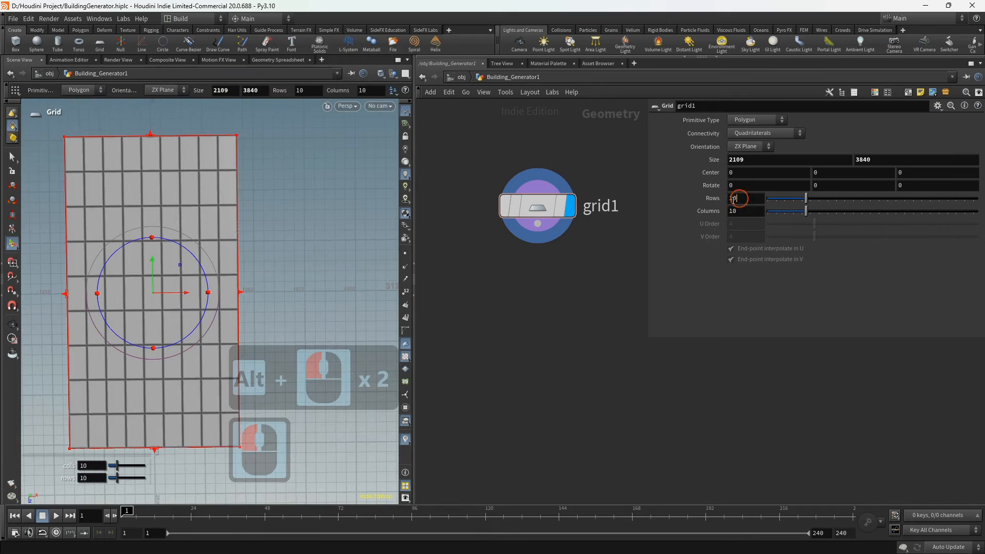
type("2")
left_click(739, 211)
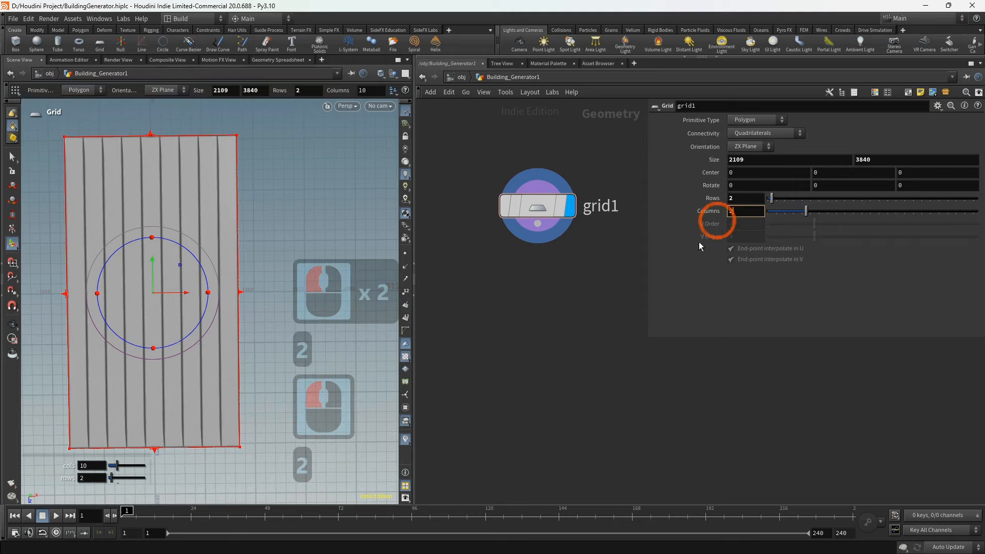
type("2")
left_click(652, 315)
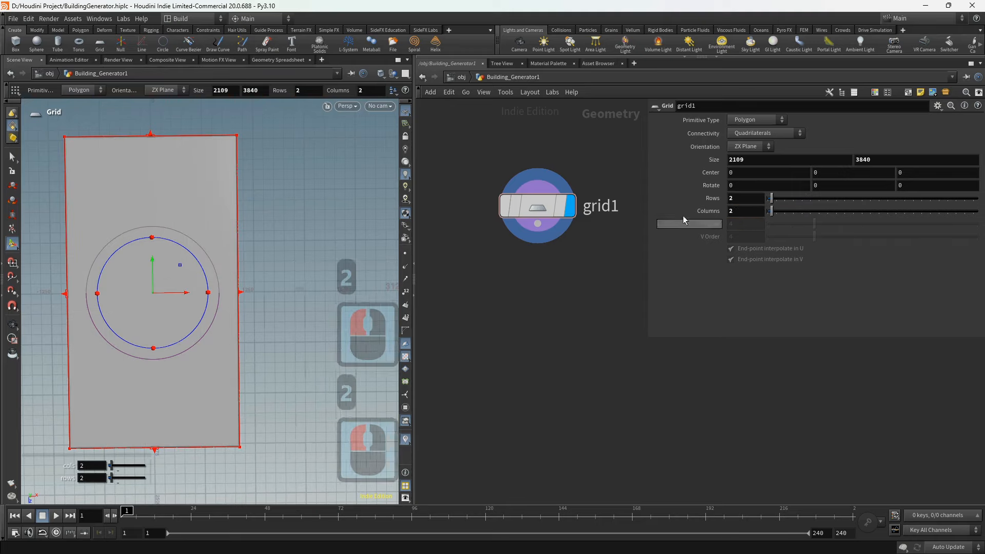
key("Escape")
- Stand the grid upright by setting its orientation to YZ Plane and compare its shape with the facade image
left_click_drag(285, 295, 253, 267, "alt")
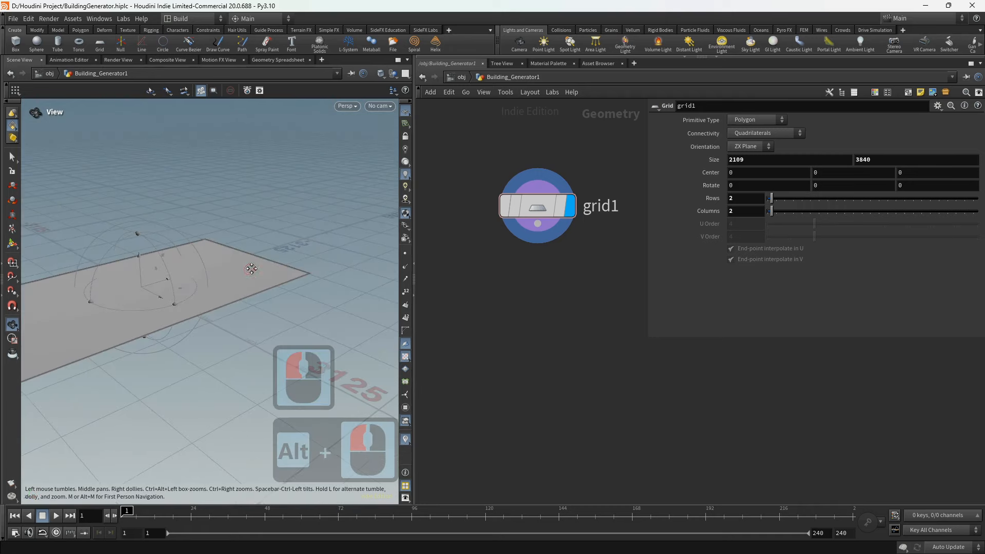
middle_click_drag(253, 269, 318, 248, "alt")
left_click_drag(319, 248, 318, 265, "alt")
left_click(768, 148)
left_click(749, 169)
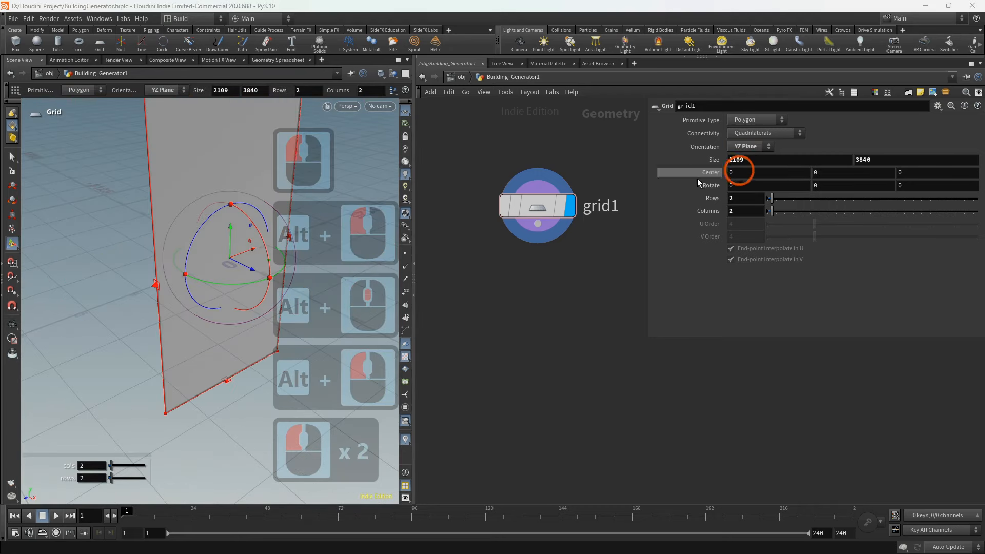
left_click_drag(257, 277, 151, 260, "alt")
middle_click_drag(152, 261, 238, 255, "alt")
left_click_drag(239, 255, 242, 262, "alt")
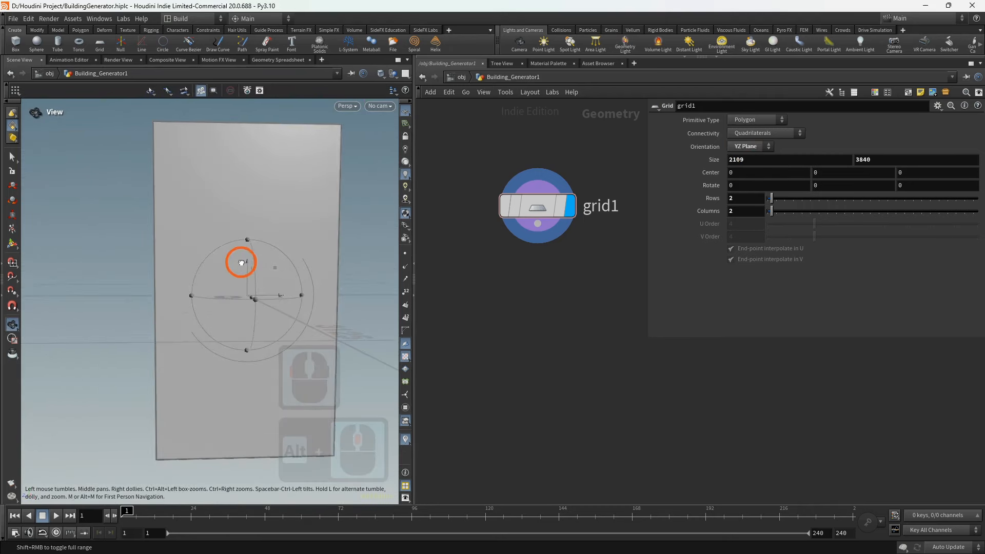
left_click(83, 244)
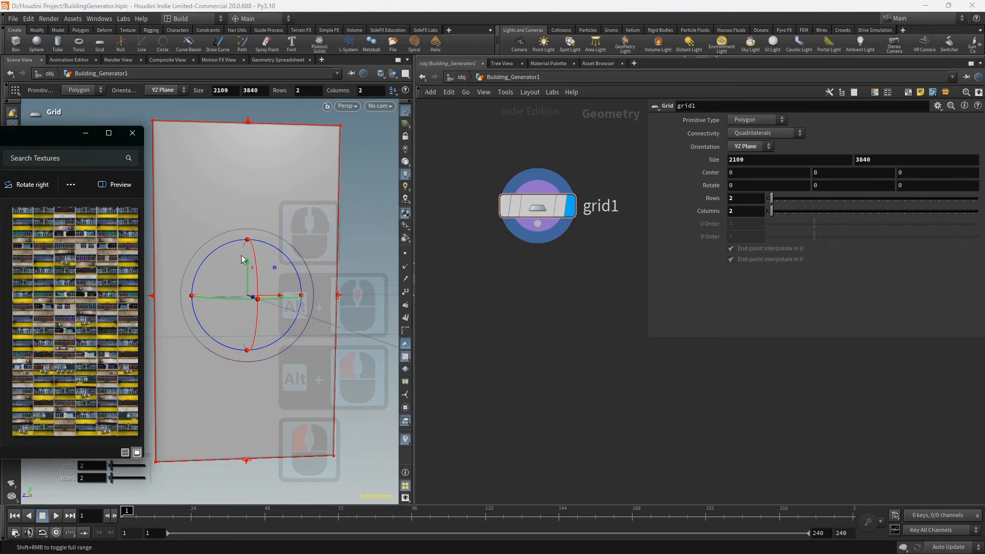
left_click(280, 264)
- Connect a UV Project node to grid1, display it, and fit its orthographic projection to the upright grid
left_click(509, 299)
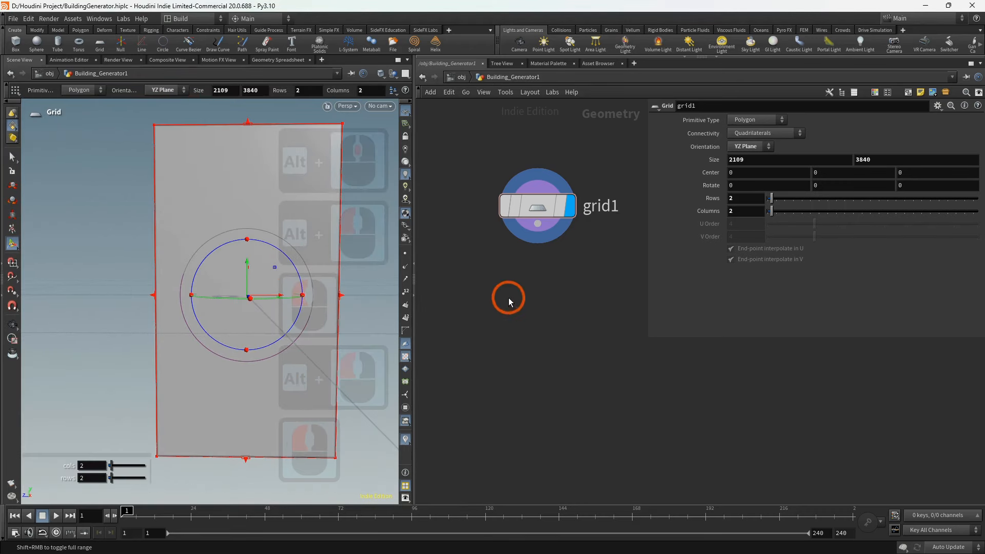
key("Tab")
type("uv")
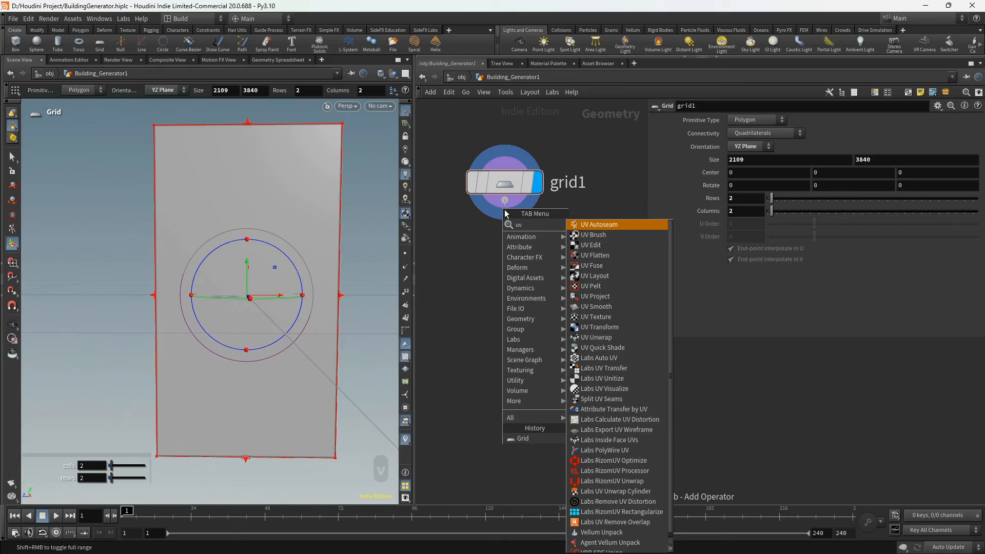
type("p")
left_click_drag(318, 280, 282, 282, "alt")
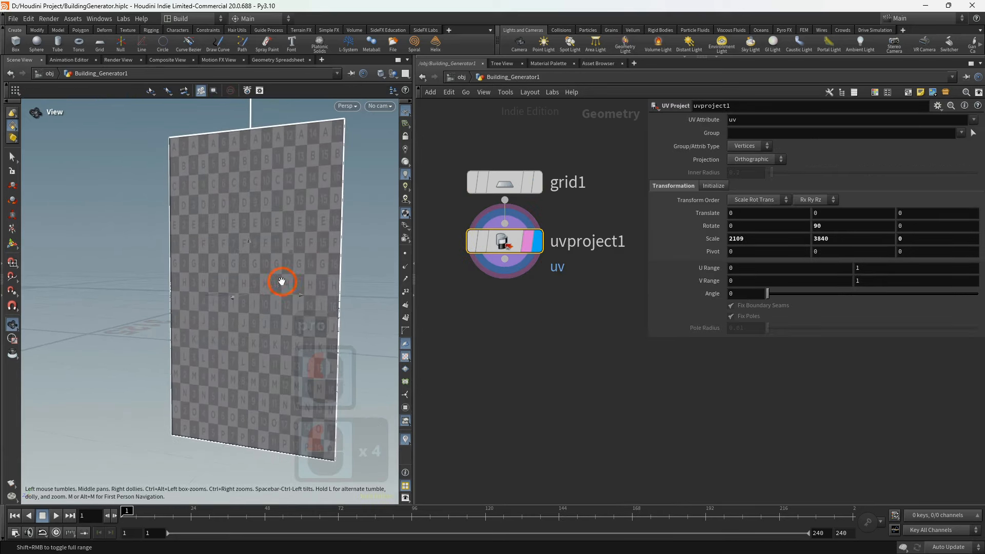
middle_click_drag(282, 281, 258, 281, "alt")
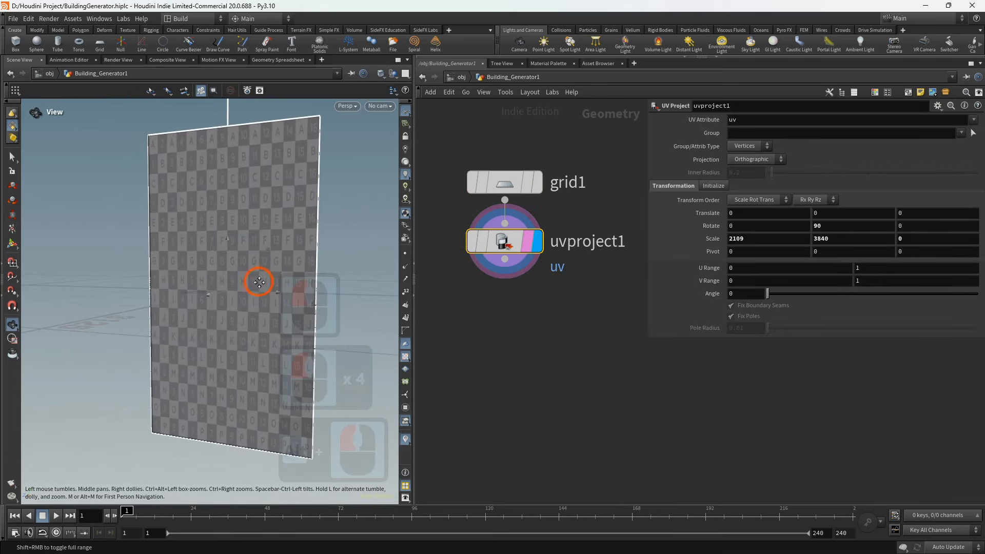
key("Return")
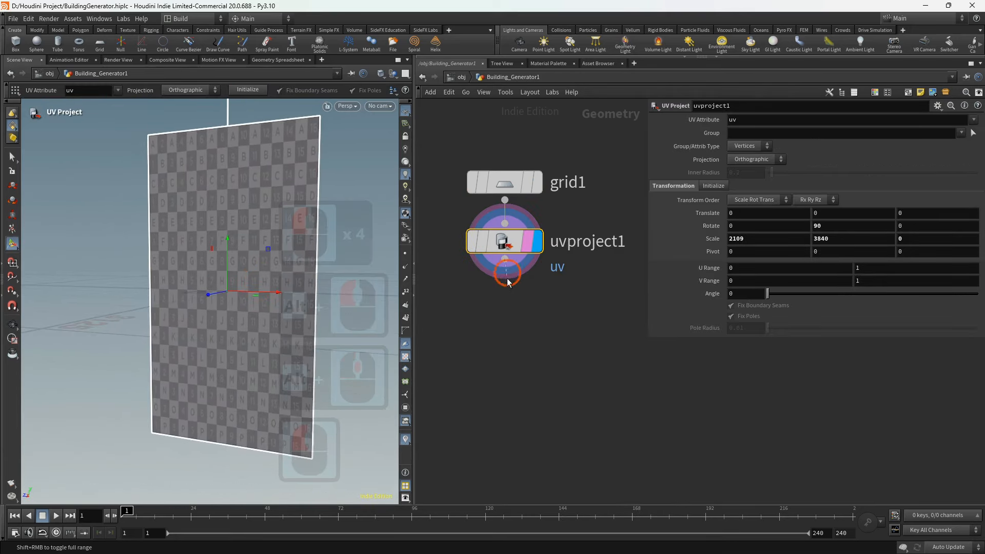
- Connect a UV Quick Shade node after uvproject1 and display it
key("Tab")
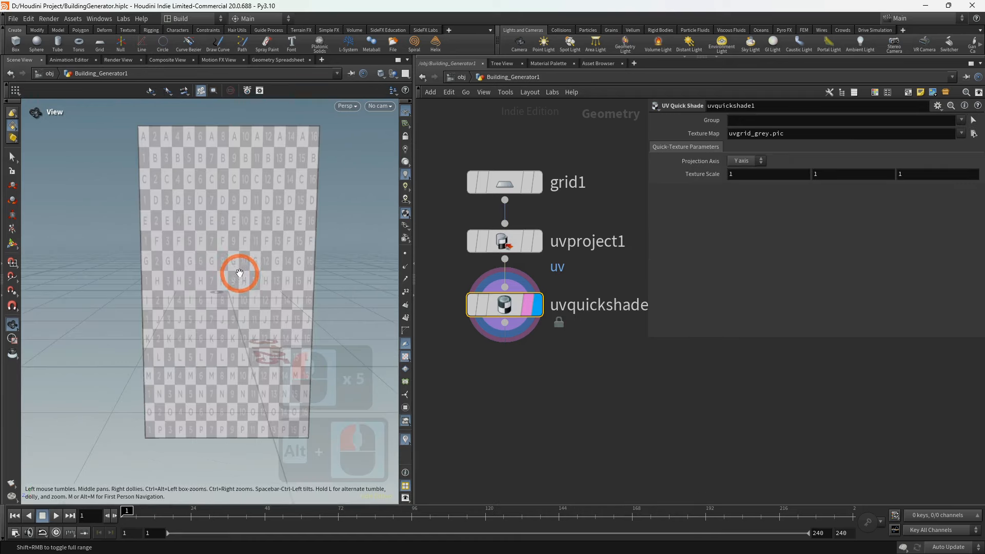
left_click_drag(231, 275, 221, 279, "alt")
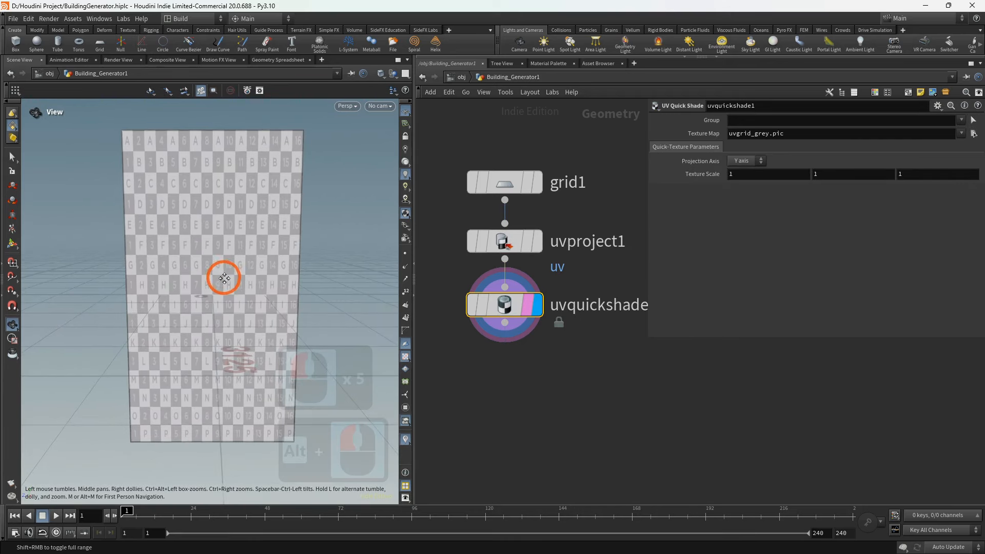
left_click(509, 306)
left_click_drag(509, 308, 509, 310)
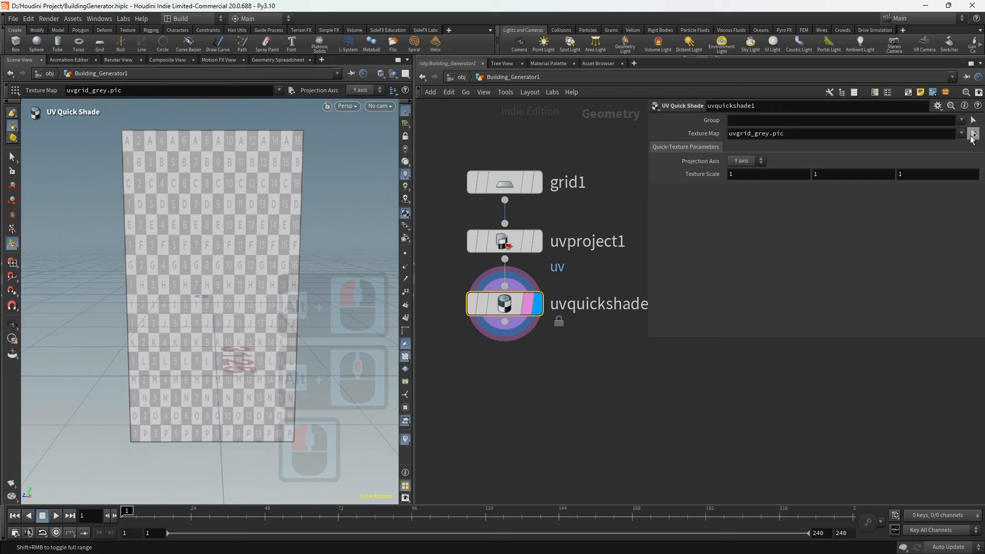
- Load 54afd3f5f1837964d13599e10b31a5ef.jpg from D:/Textures as the texture map of the UV Quick Shade node
left_click(974, 134)
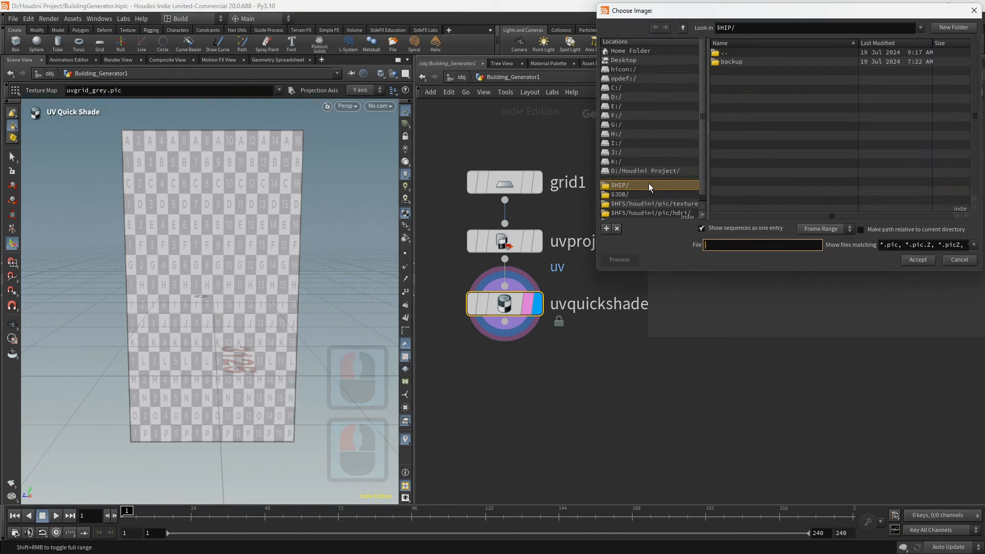
right_click(756, 123)
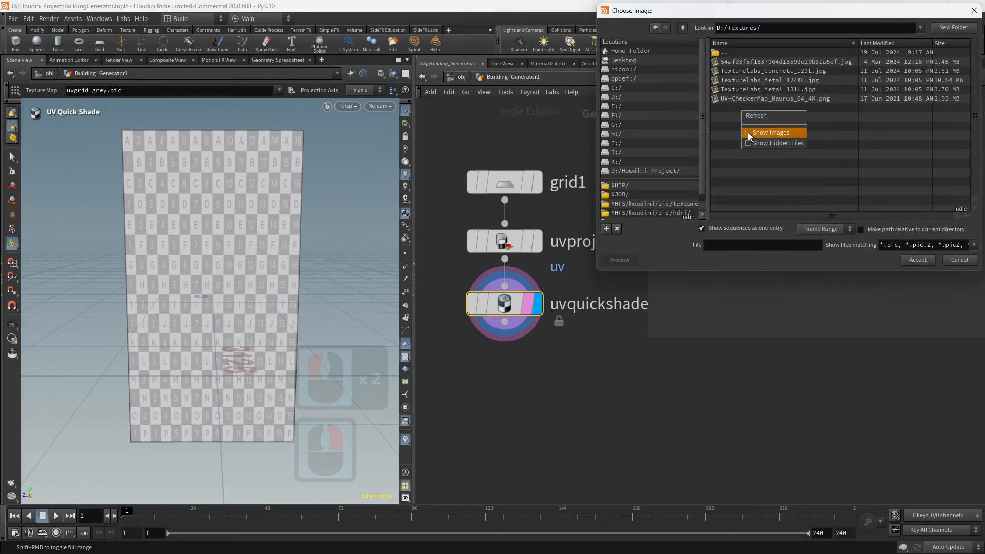
left_click(770, 132)
double_click(747, 118)
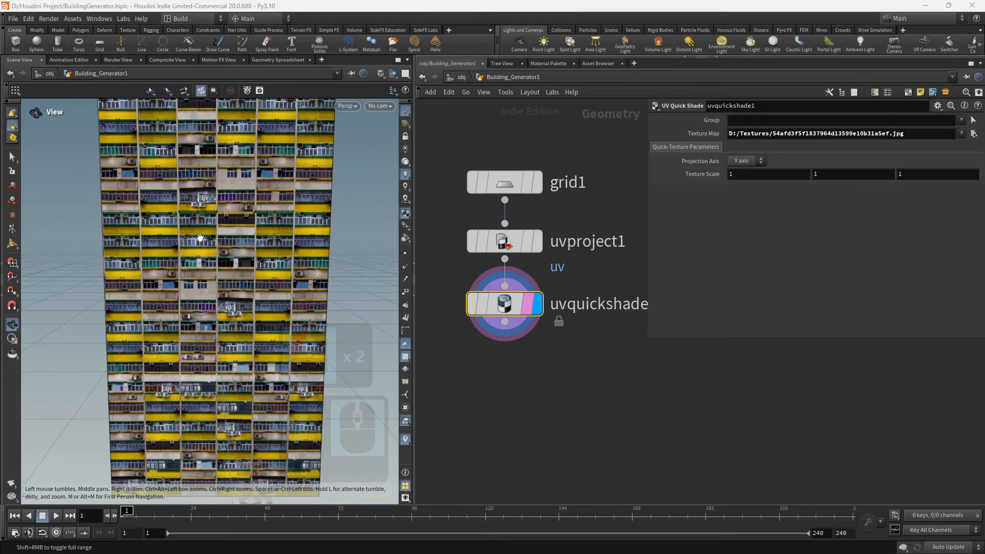
- Expand the viewport across the whole workspace and examine the upper floors of the textured facade
scroll(194, 298, "up", 3, "alt")
left_click_drag(196, 209, 226, 202, "alt")
middle_click_drag(496, 368, 512, 296)
key("Return")
left_click(414, 294)
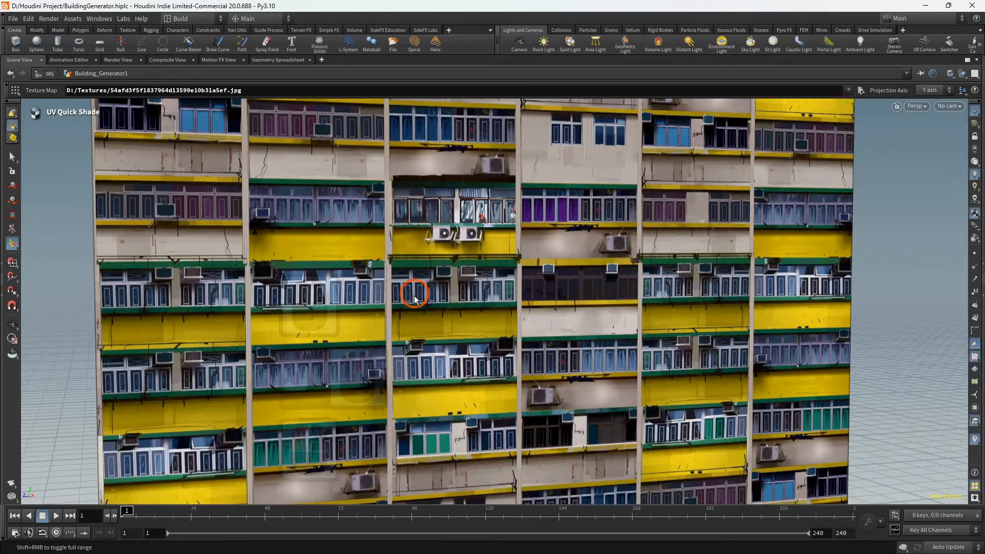
scroll(444, 273, "down", 5, "alt")
middle_click_drag(444, 272, 433, 347, "alt")
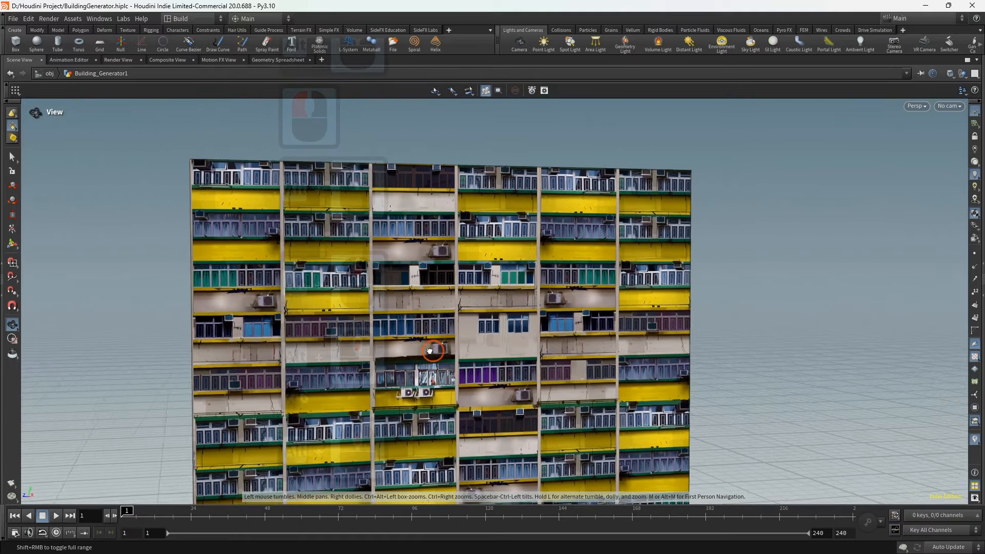
scroll(406, 354, "up", 1, "alt")
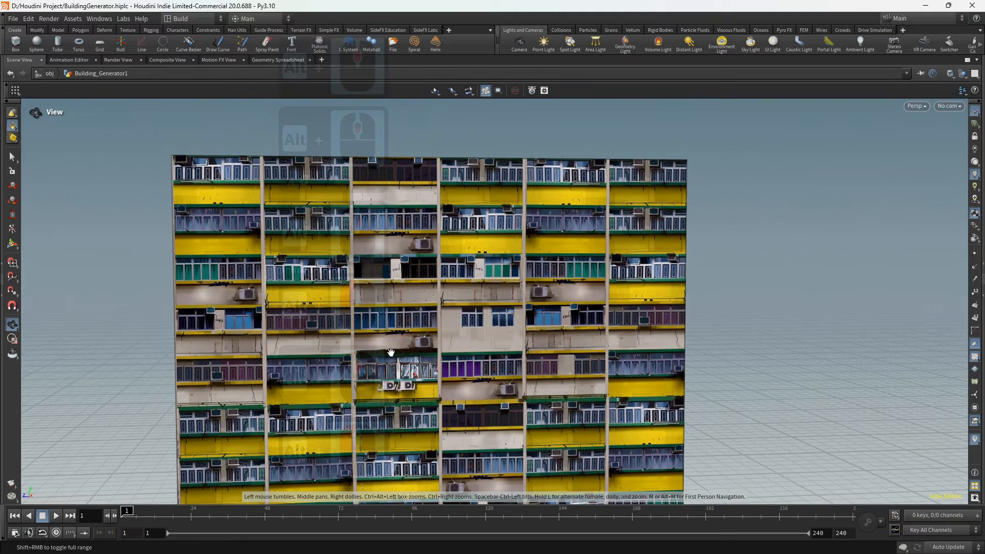
- Capture the upper facade in a temporary screenshot and mark its floor divisions with red horizontal lines
key("Return")
mouse_move(124, 134)
left_mouse_down()
mouse_move(813, 405)
mouse_move(810, 420)
left_mouse_up()
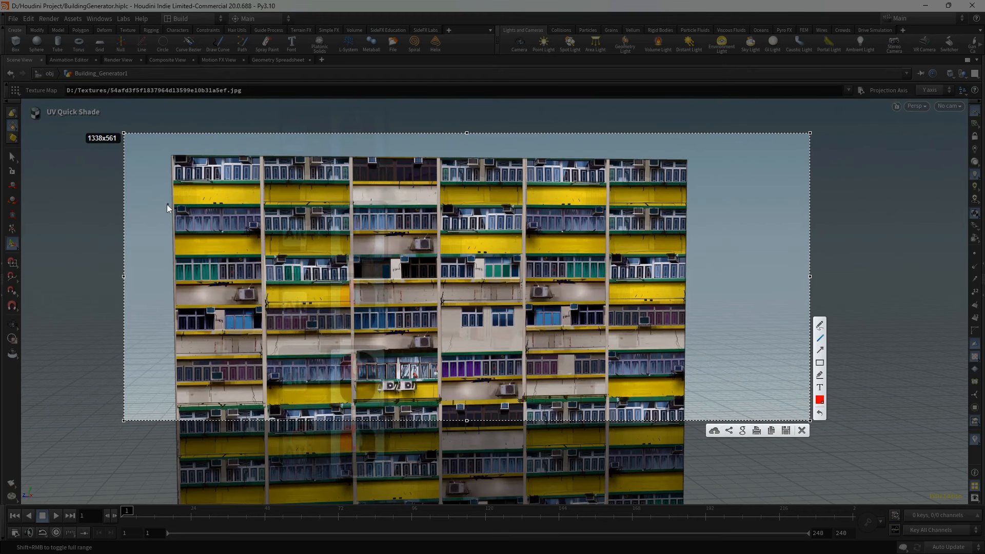
left_click_drag(167, 204, 555, 205)
left_click_drag(713, 204, 718, 204)
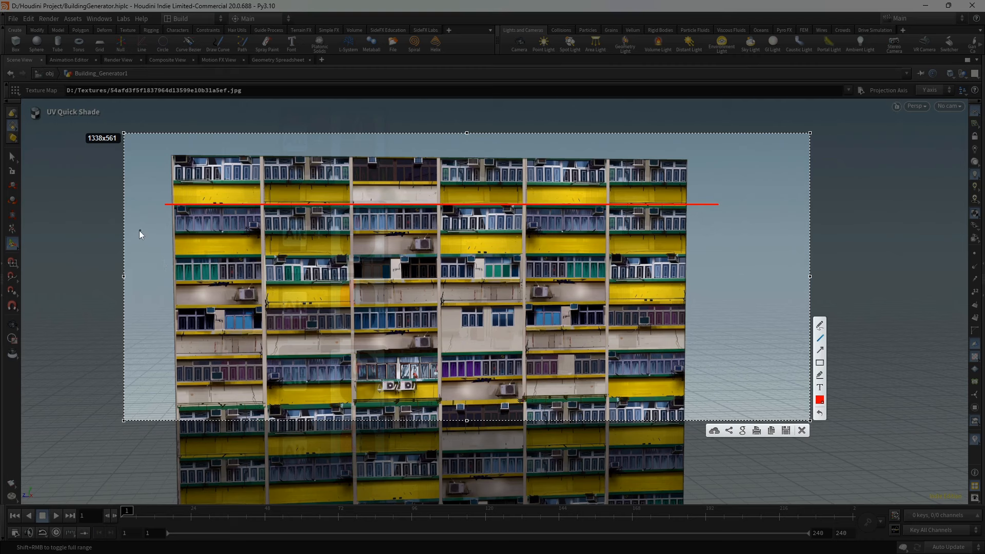
left_click_drag(139, 230, 612, 233)
left_click_drag(725, 235, 732, 231)
left_click_drag(136, 241, 711, 235)
left_click_drag(125, 259, 559, 258)
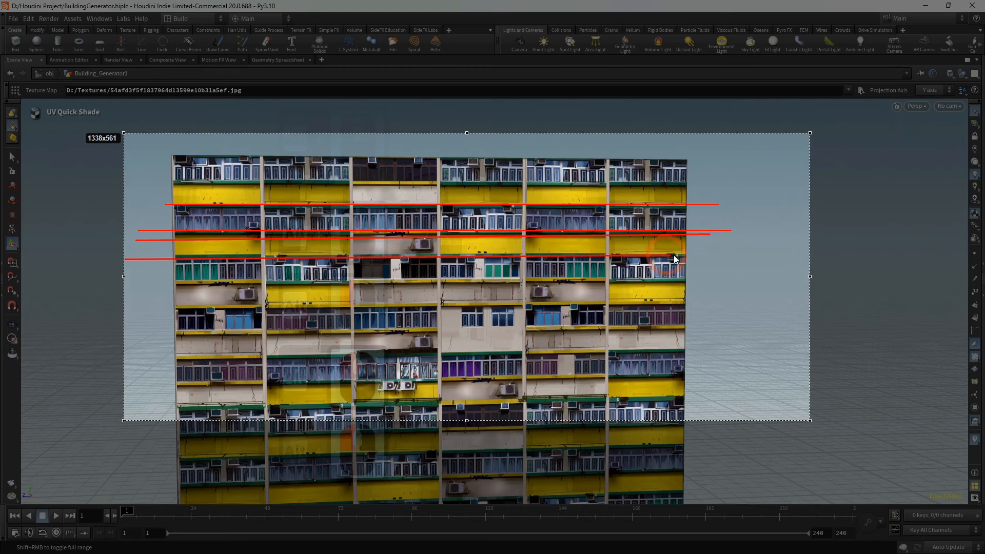
left_click_drag(683, 259, 689, 256)
left_click_drag(134, 290, 580, 289)
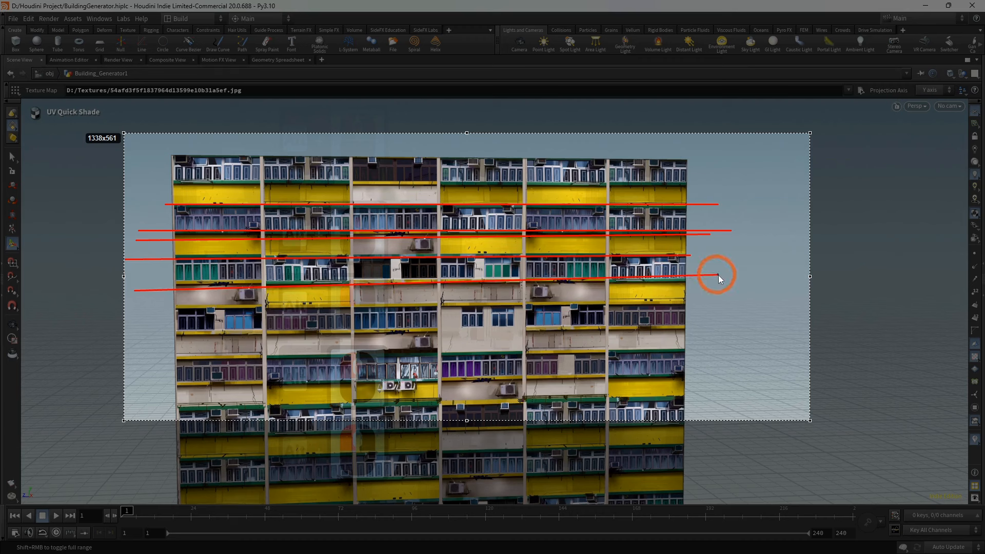
left_click_drag(719, 275, 724, 278)
left_click_drag(158, 309, 712, 306)
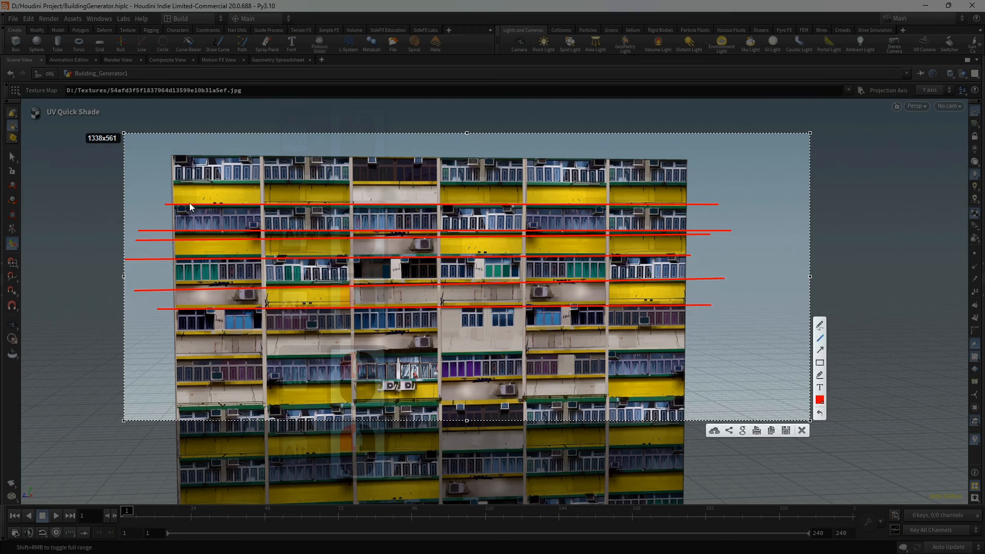
- Mark the first two inner column dividers with pairs of red vertical lines on the screenshot, and discard the capture
left_click_drag(256, 143, 257, 289)
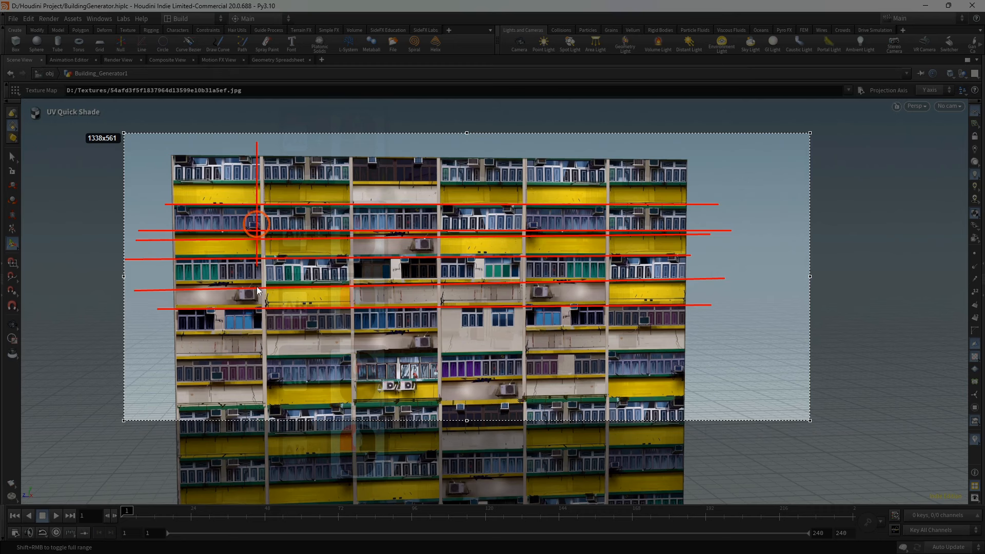
left_click_drag(261, 429, 266, 415)
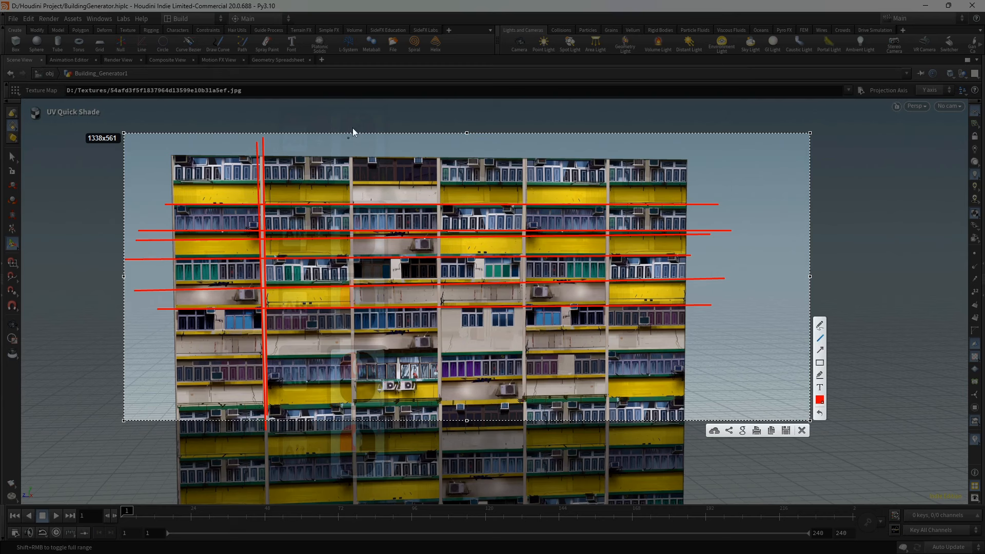
left_click_drag(347, 141, 353, 189)
left_click_drag(348, 425, 351, 424)
left_click_drag(354, 143, 355, 252)
left_click_drag(352, 424, 355, 427)
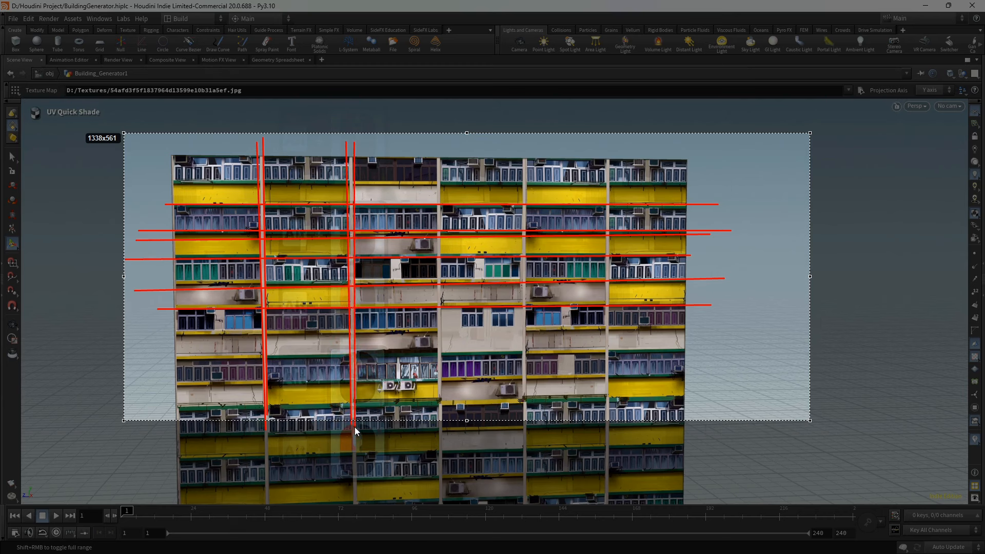
left_click(803, 433)
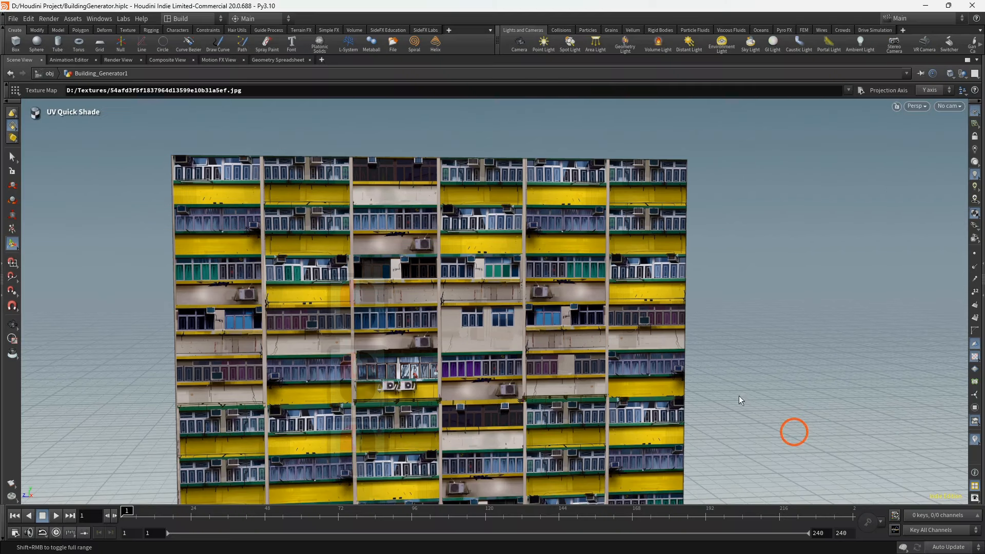
- Restore the split workspace, connect a displayed PolySplit node after uvquickshade1, and set its Path Type to Edge Loop
key("ctrl+b")
scroll(135, 179, "up", 6, "alt")
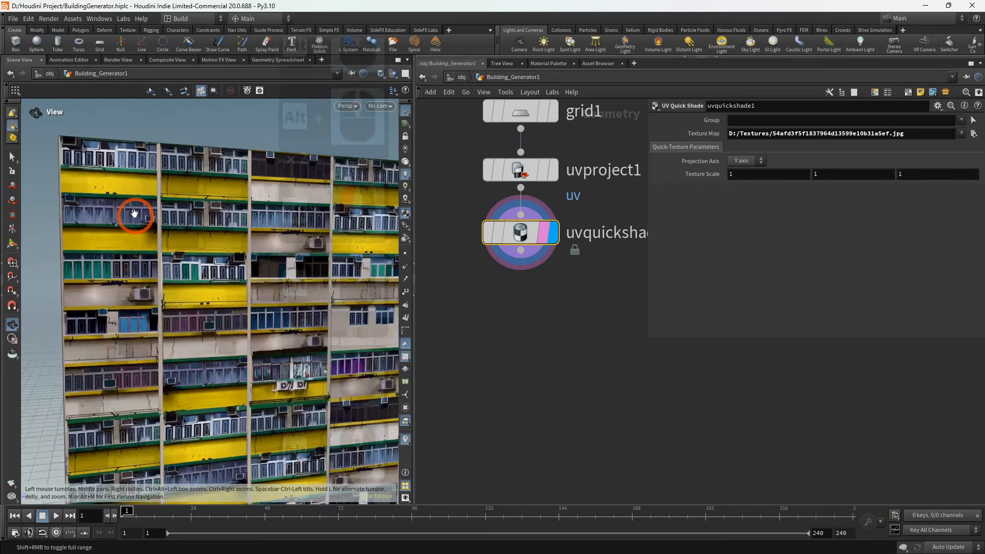
left_click_drag(134, 214, 176, 218, "alt")
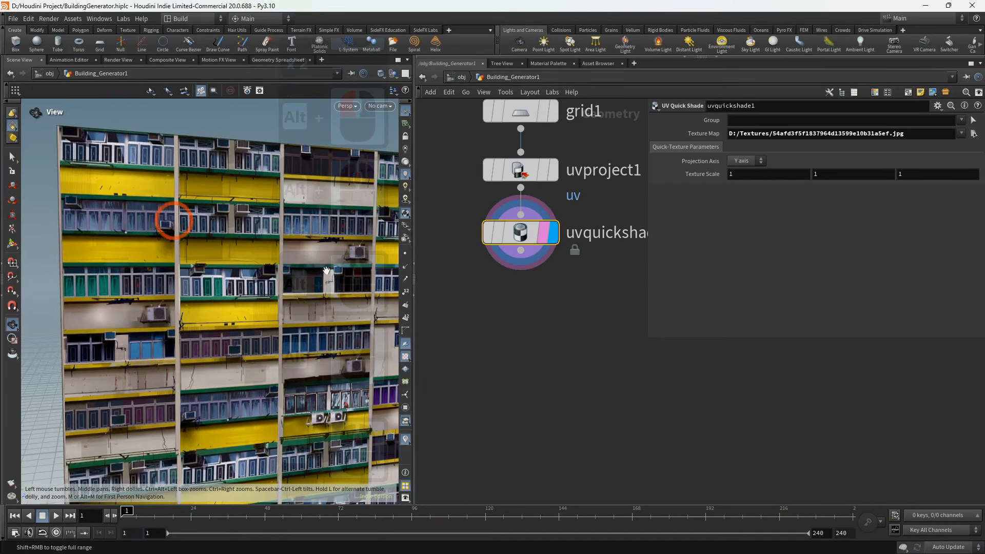
left_click(522, 253)
key("Tab")
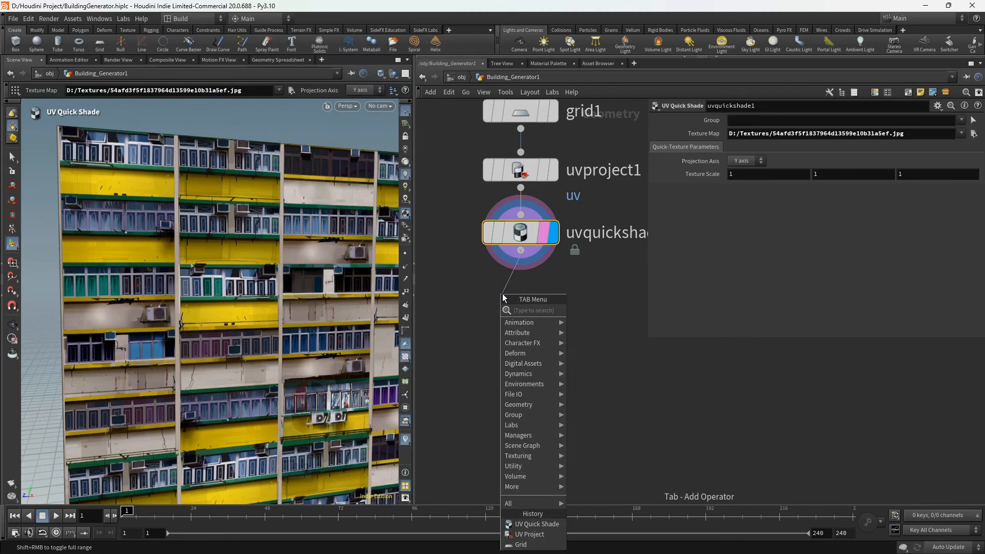
type("poly")
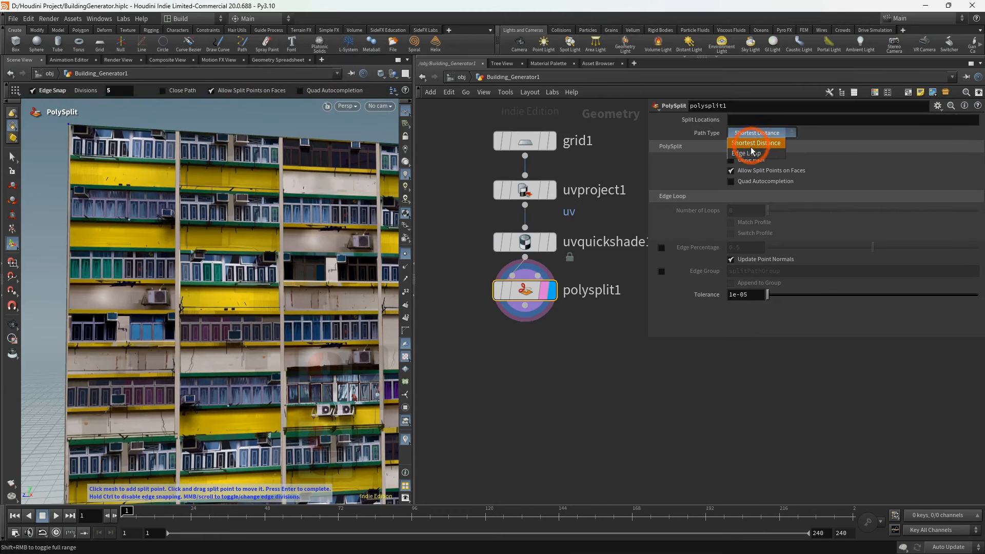
left_click(748, 154)
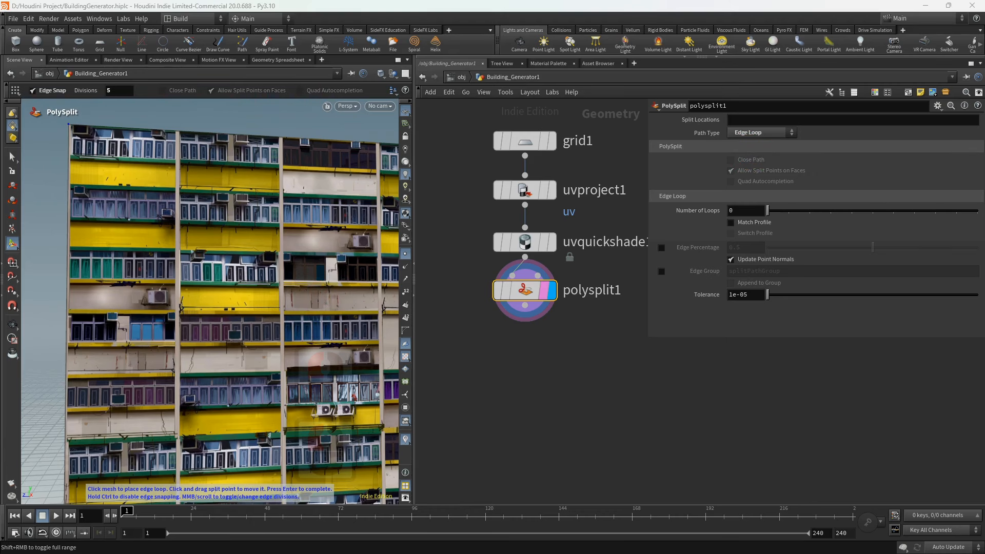
- Place the edge loop where the top floor's yellow band meets the green ledge below, at split location about 0e1:0.95
left_click(11, 244)
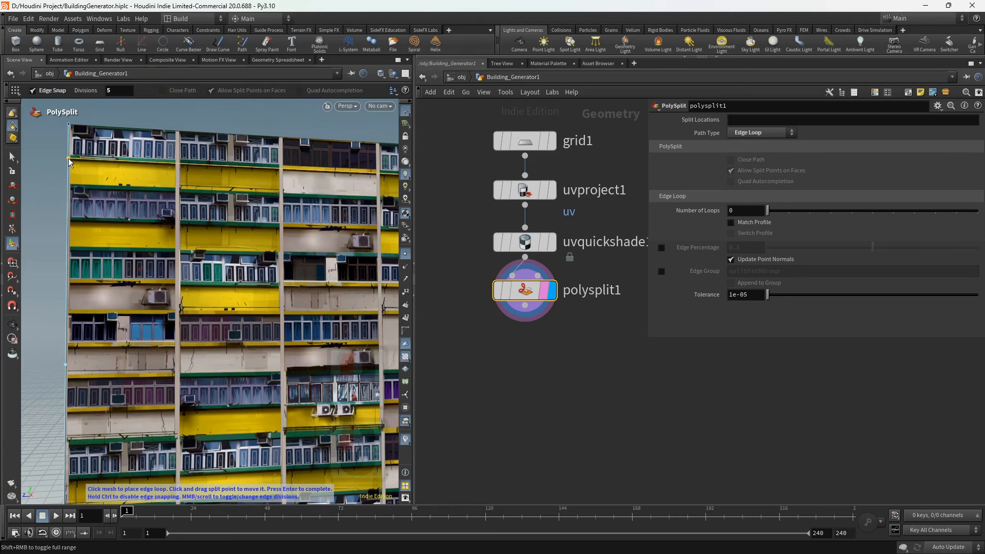
key("Escape")
left_click_drag(53, 165, 53, 205)
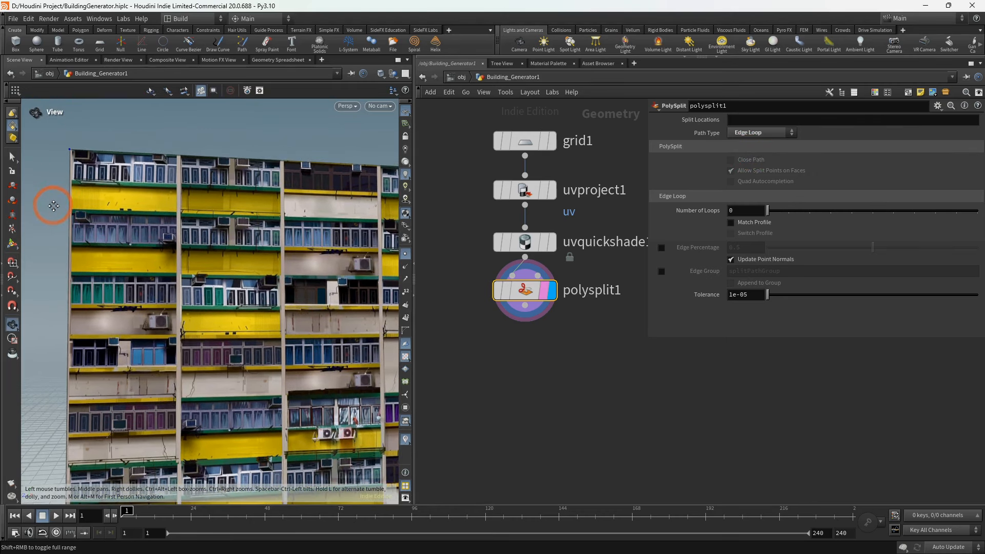
scroll(54, 236, "up", 2, "alt")
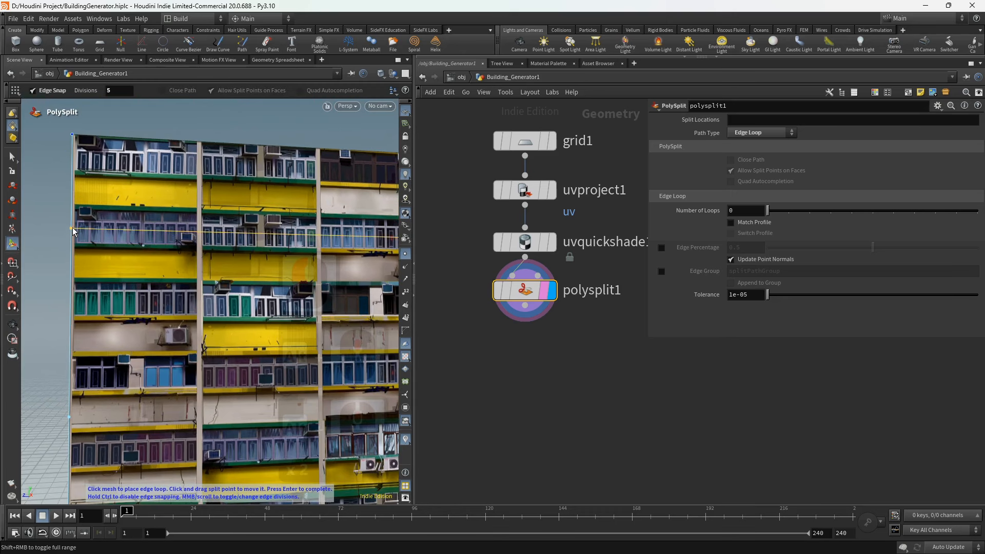
left_click(72, 204)
left_click_drag(72, 204, 68, 220, "alt")
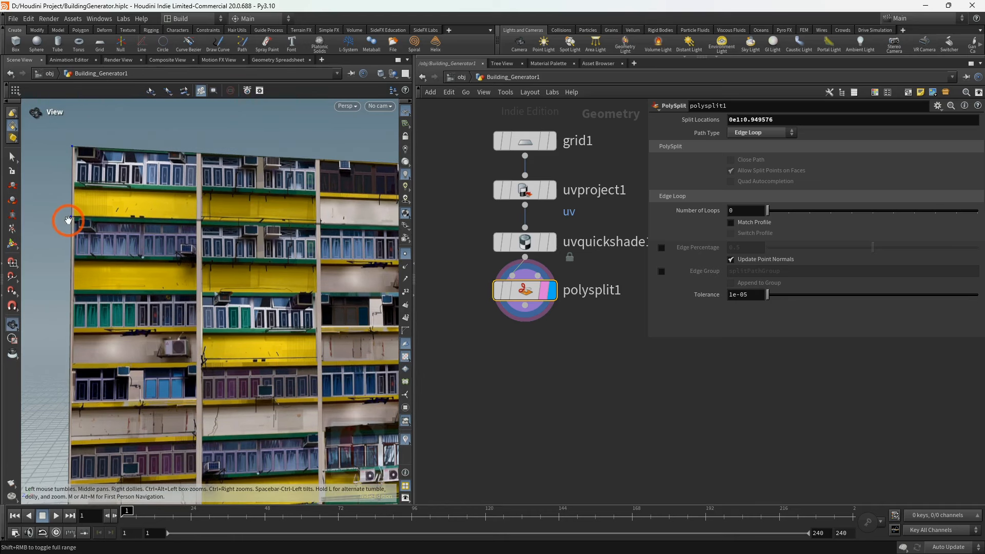
- Add a second PolySplit after polysplit1 in Edge Loop mode and place its loop just below the first, at about 0e2:0.996
scroll(68, 221, "up", 2, "alt")
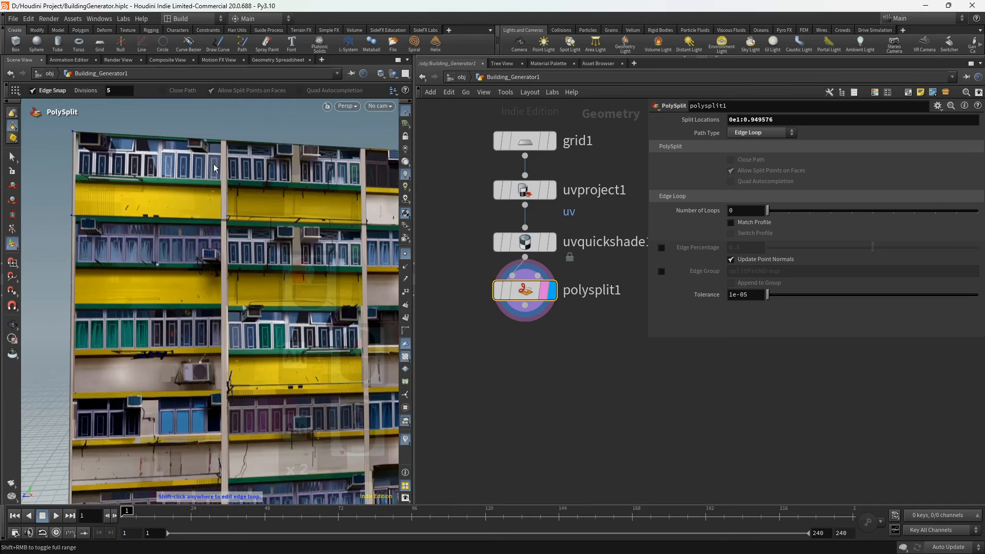
middle_click_drag(124, 192, 125, 189, "alt")
scroll(64, 222, "up", 4, "alt")
middle_click_drag(70, 221, 71, 229, "alt")
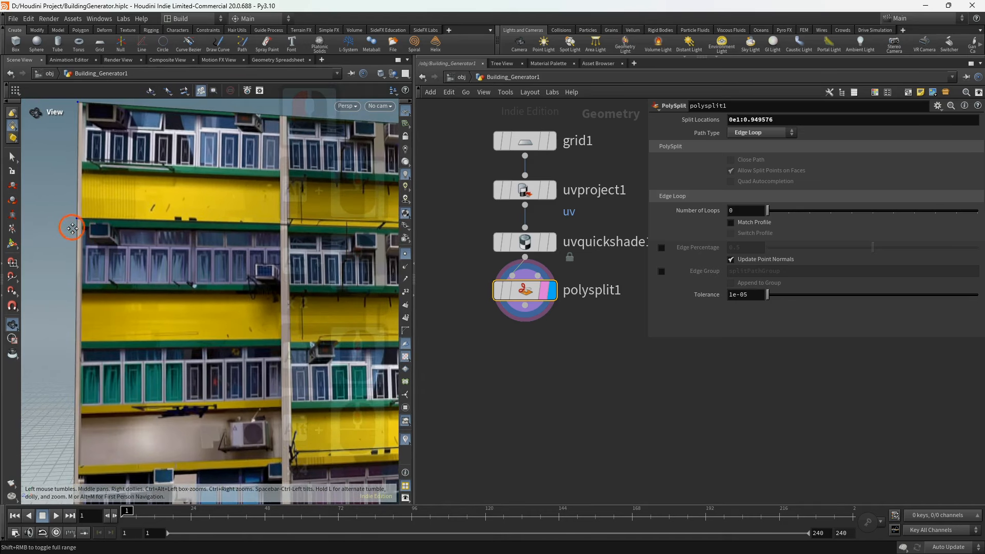
middle_click_drag(519, 315, 519, 296)
left_click(525, 288)
key("Tab")
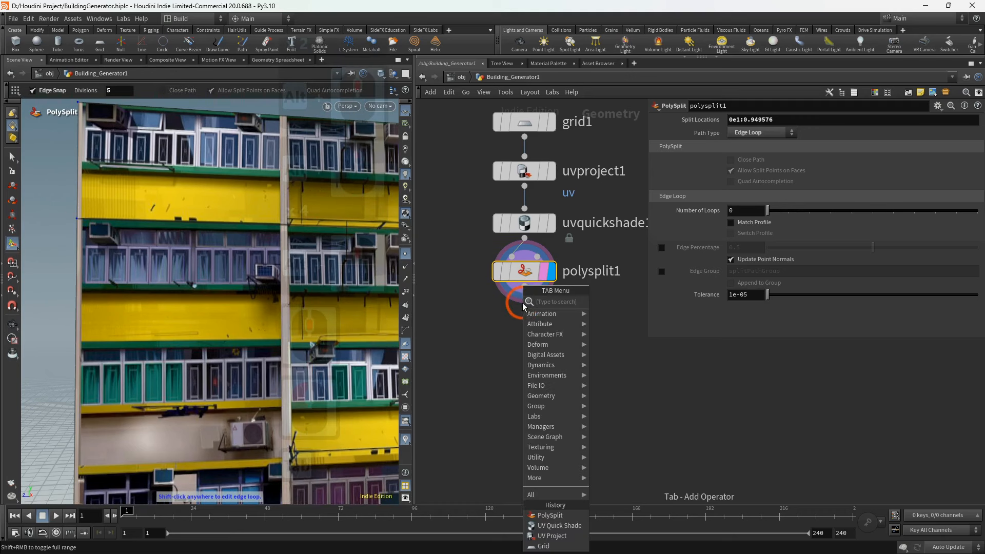
left_click(553, 516)
left_click(762, 132)
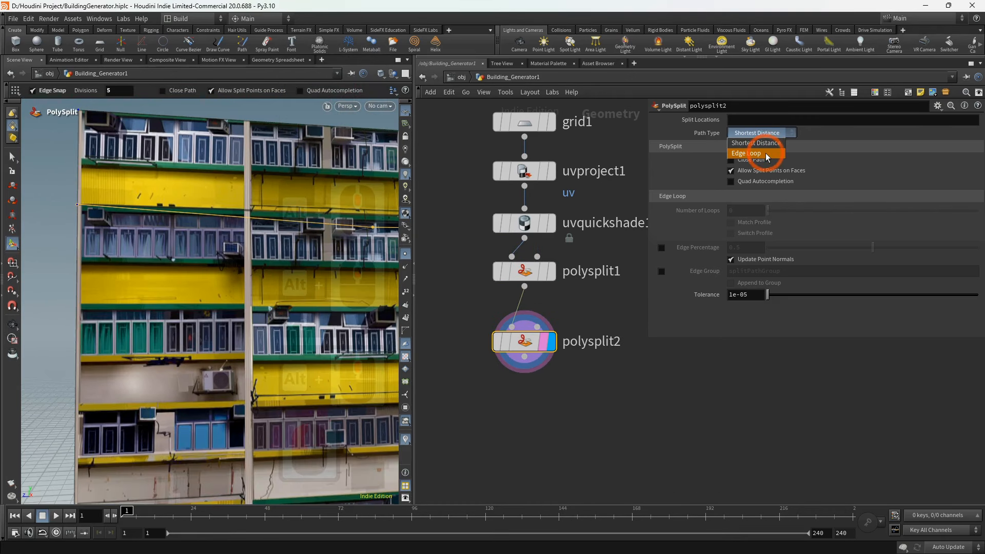
left_click(764, 156)
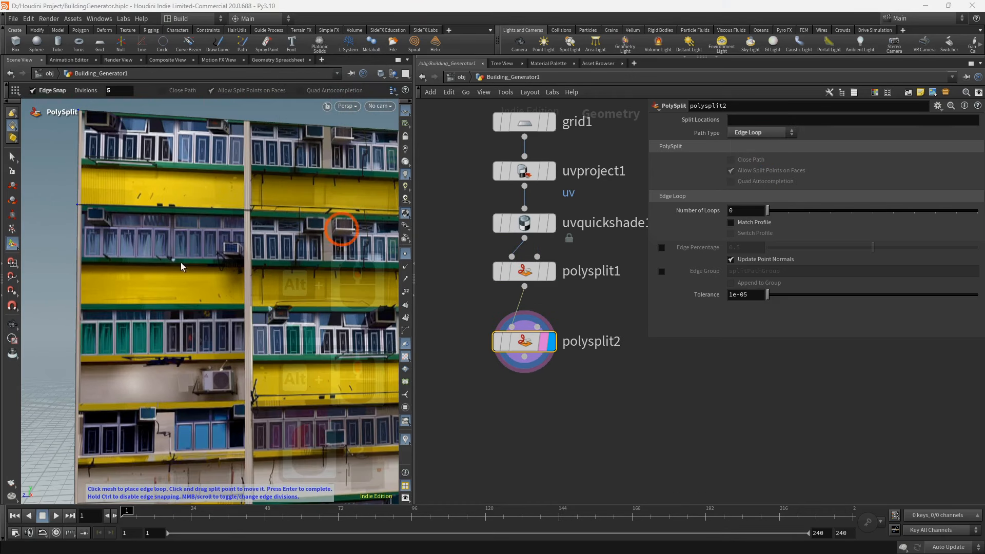
left_click(76, 212)
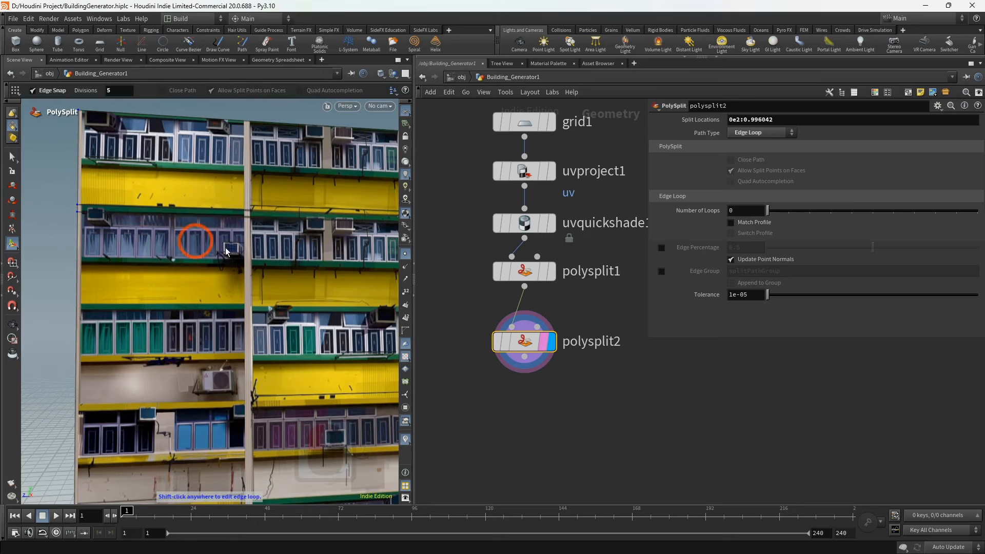
- Add a third PolySplit in Edge Loop mode after polysplit2 and place its loop beneath the second window row, at about 1e2:0.975
middle_click_drag(519, 367, 526, 252)
left_click(524, 248)
right_click(506, 285)
key("Return")
left_click(523, 283)
left_click(769, 134)
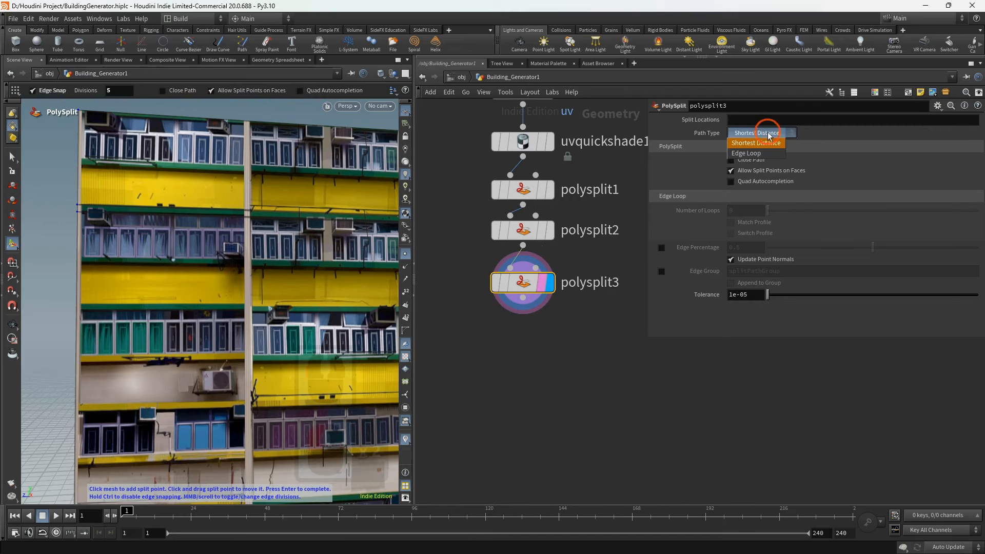
left_click(759, 154)
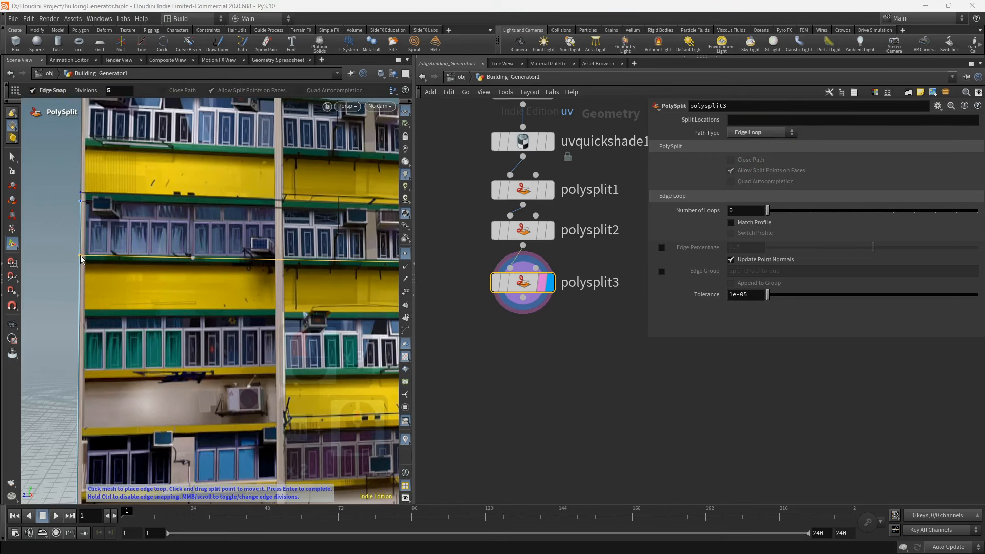
left_click(82, 257)
- Connect and display a fourth PolySplit after polysplit3, and set its Path Type to Edge Loop
middle_click_drag(590, 334, 518, 283)
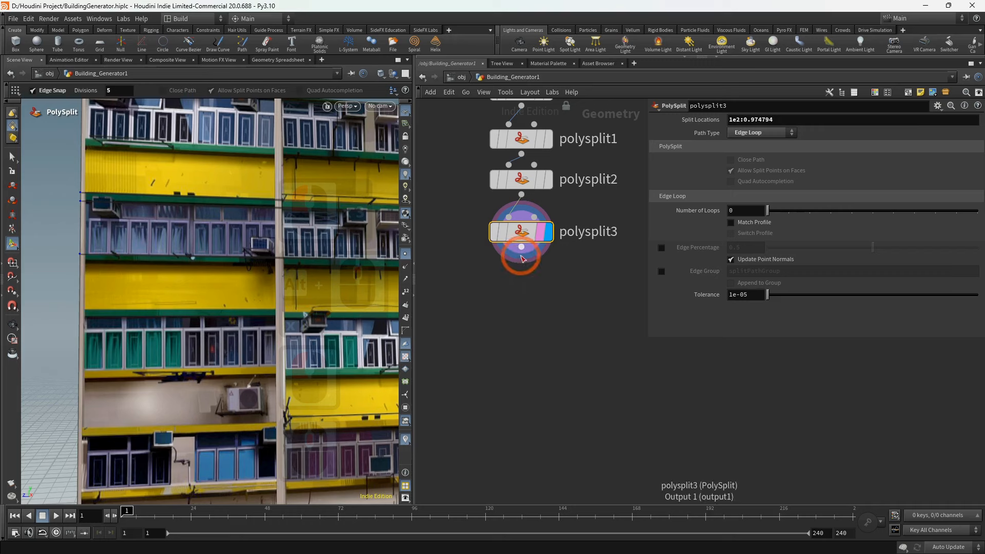
left_click_drag(524, 249, 522, 284)
left_click(540, 495)
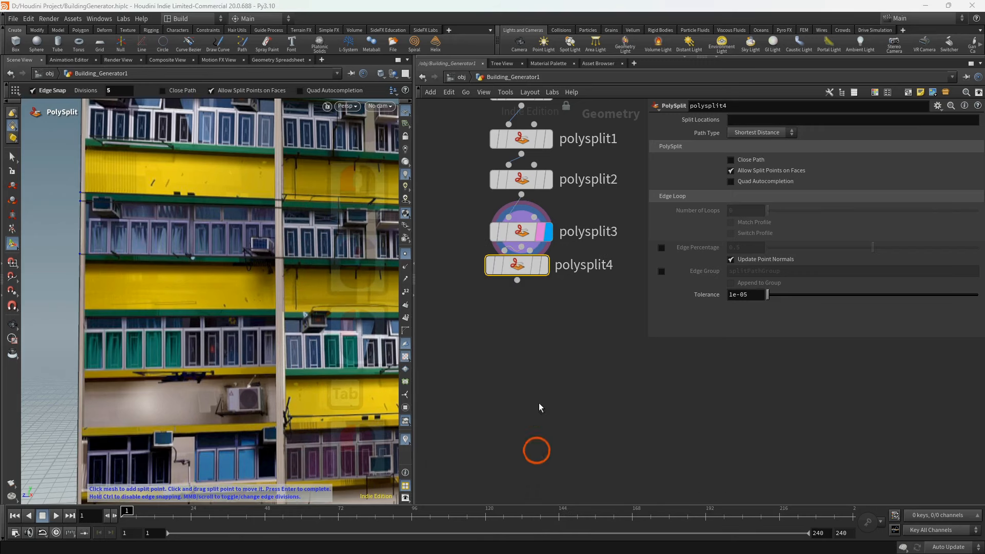
left_click(531, 293)
left_click(548, 288)
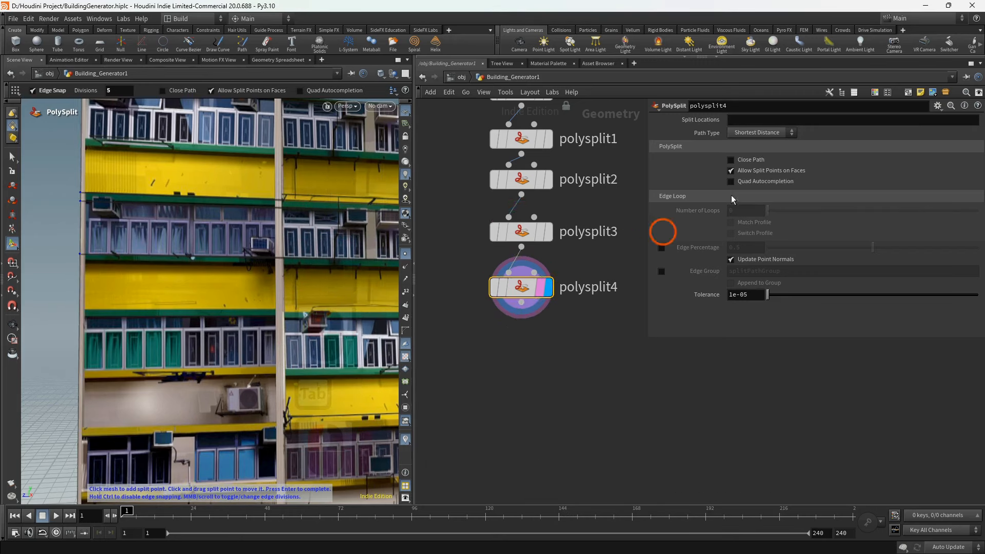
left_click(763, 154)
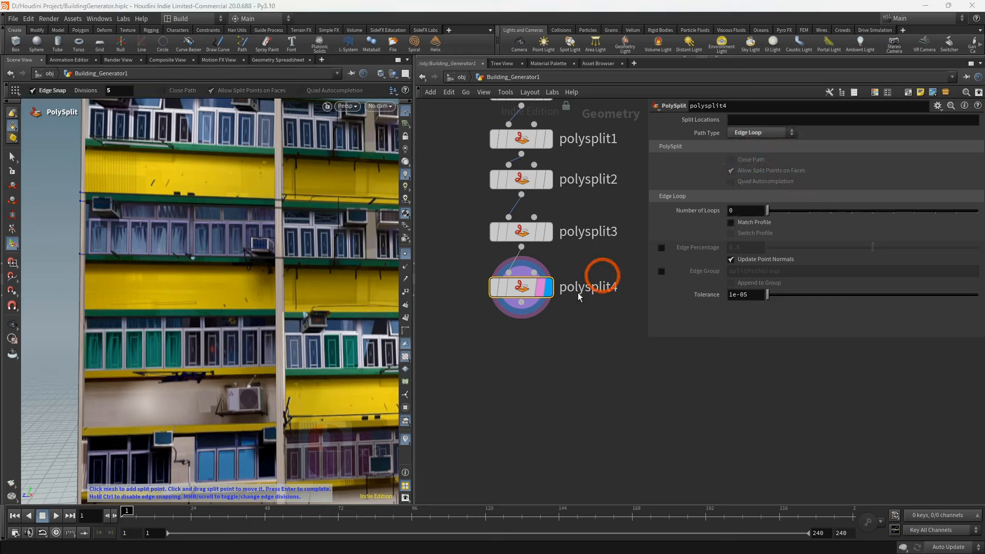
- Copy the unplaced polysplit4 node, and place its edge loop just below the loop under the second window row, at about 2e2:0.997
key("ctrl+c")
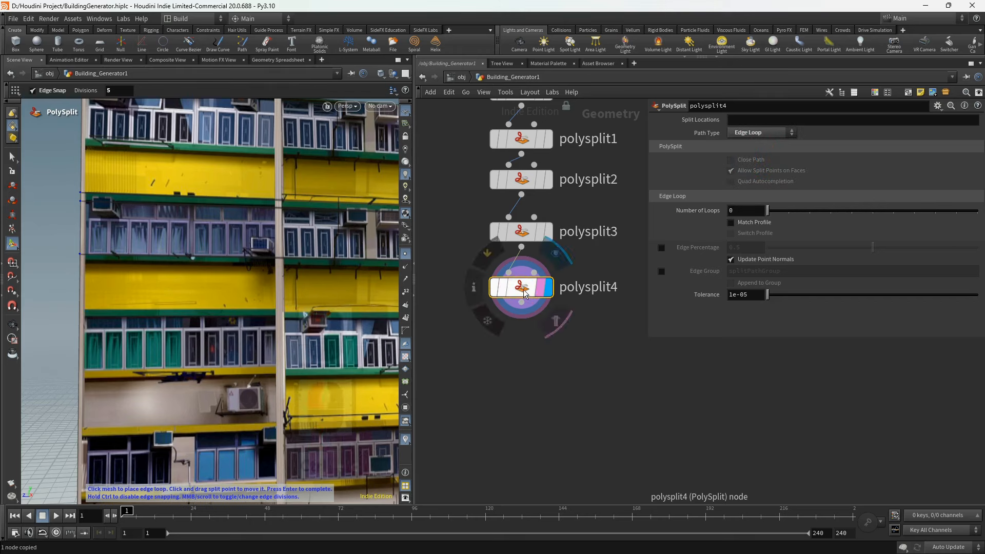
left_click(521, 343)
middle_click_drag(525, 327, 534, 300)
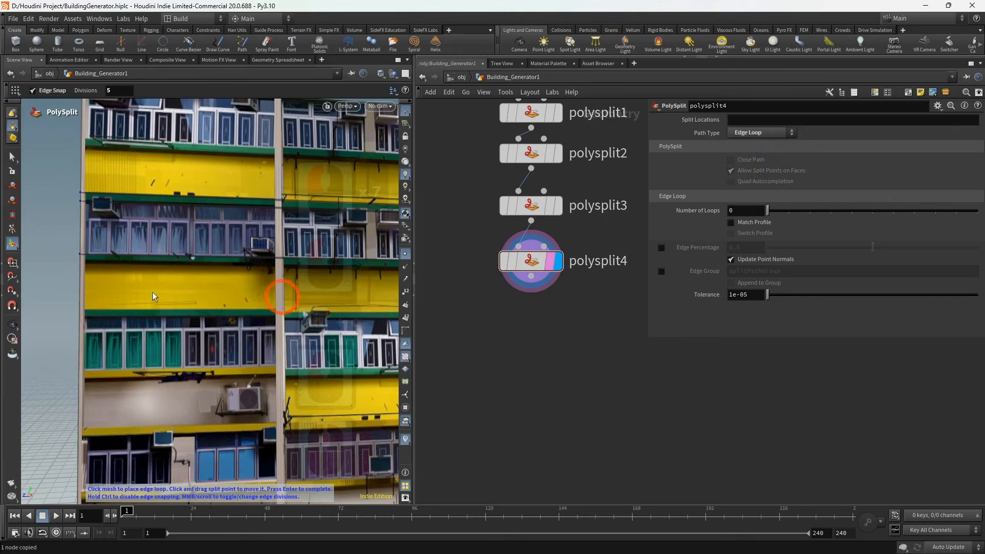
left_click(78, 263)
- Paste the copied PolySplit after polysplit4, display it, and place its loop beneath the second yellow band, at about 3e2:0.977
left_click(509, 303)
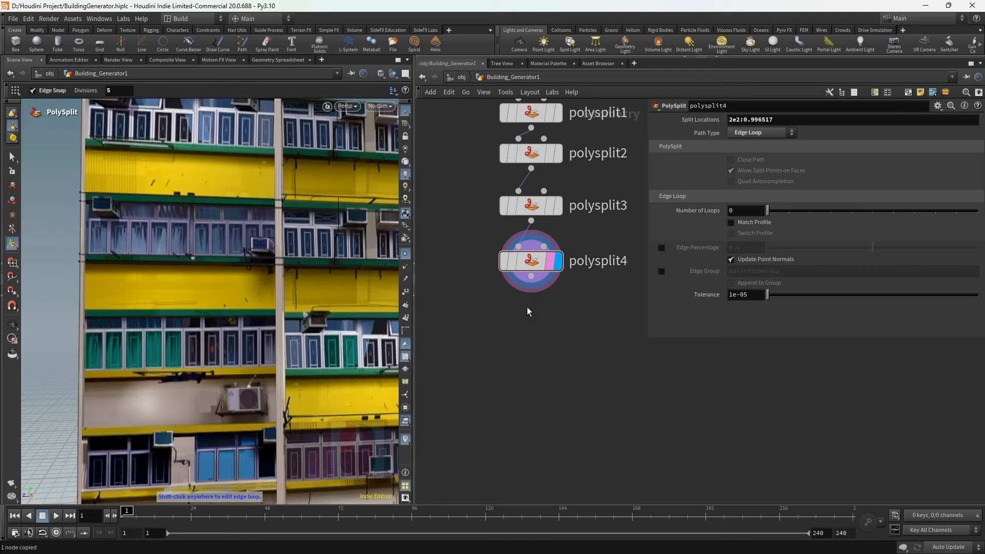
key("ctrl+v")
left_click(532, 330)
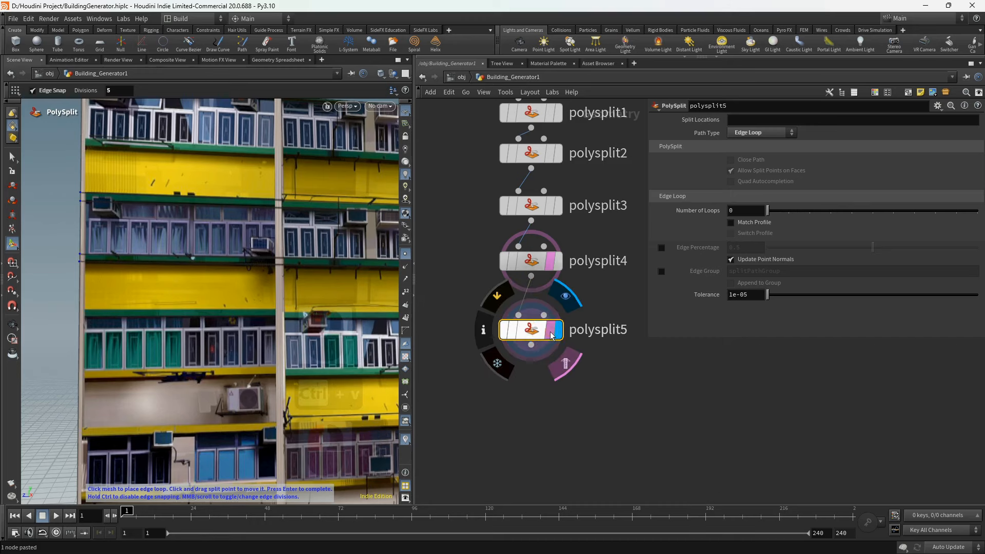
left_click(640, 245)
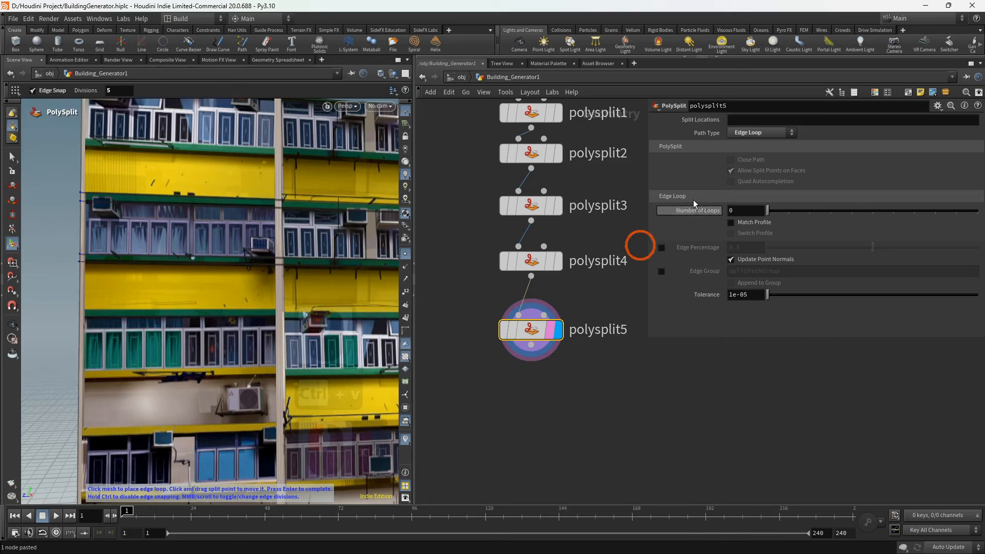
left_click(78, 310)
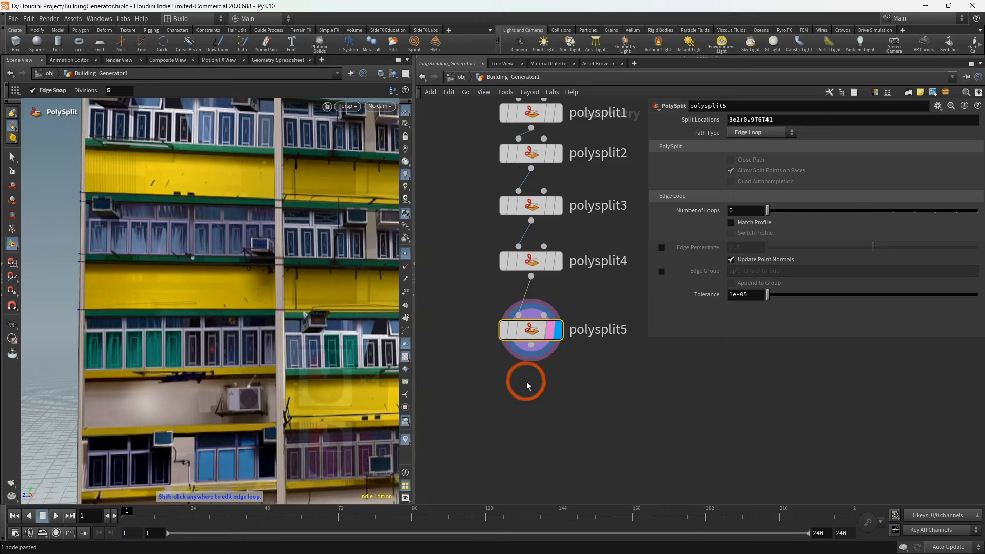
- Duplicate polysplit5, connect and display the copy after it, and clear the copy's Split Locations
middle_click_drag(527, 382, 527, 364)
left_click_drag(529, 317, 529, 297)
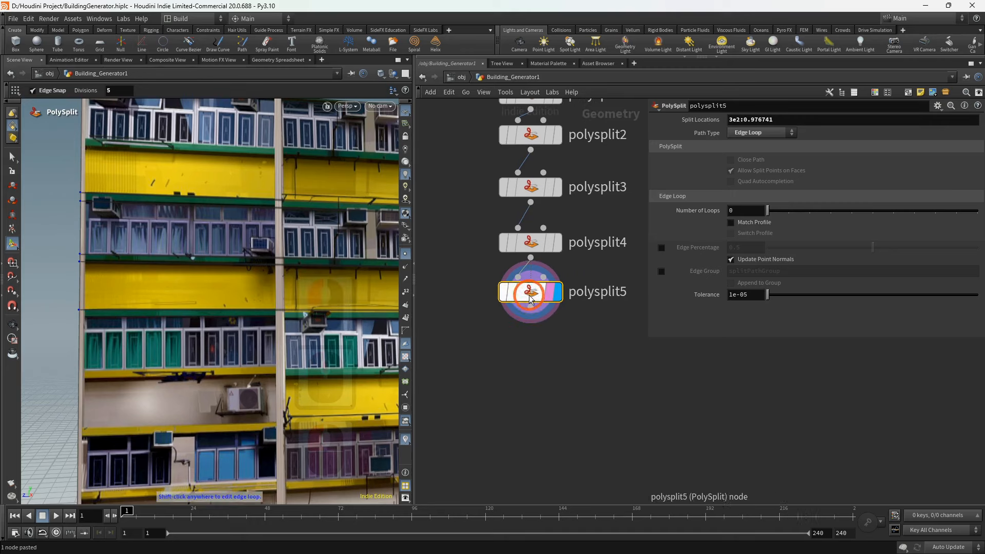
key("ctrl+c")
key("ctrl+v")
left_click_drag(529, 301, 531, 355)
left_click(530, 311)
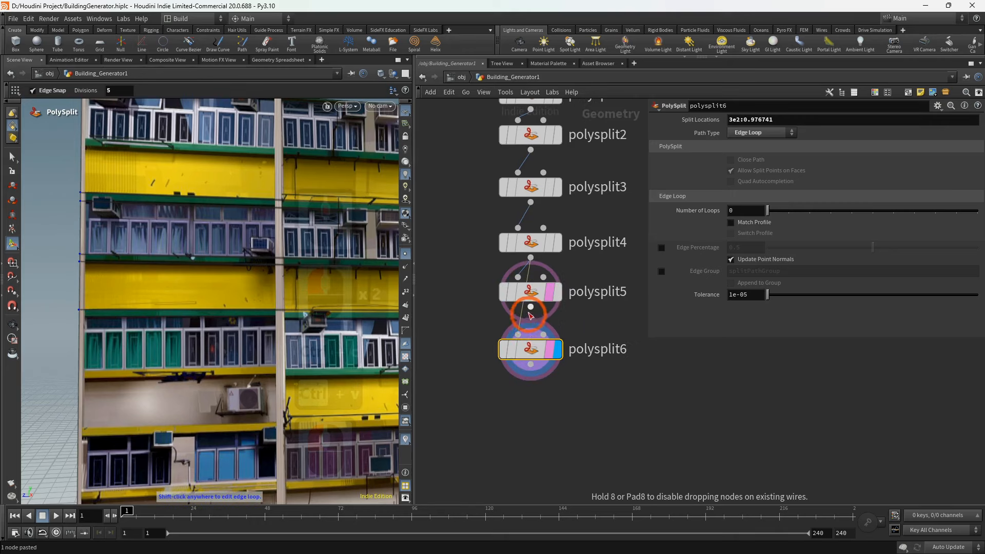
left_click(550, 350)
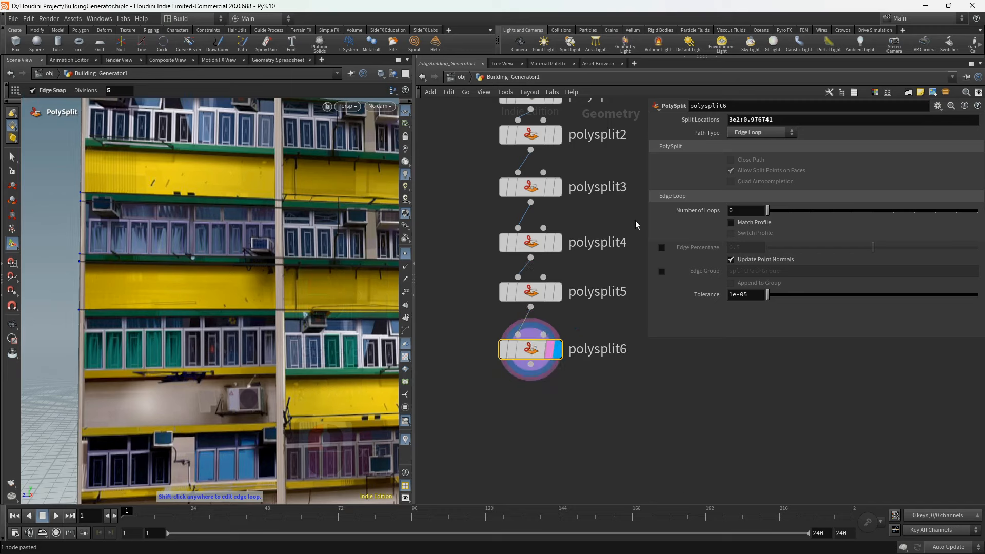
key("Delete")
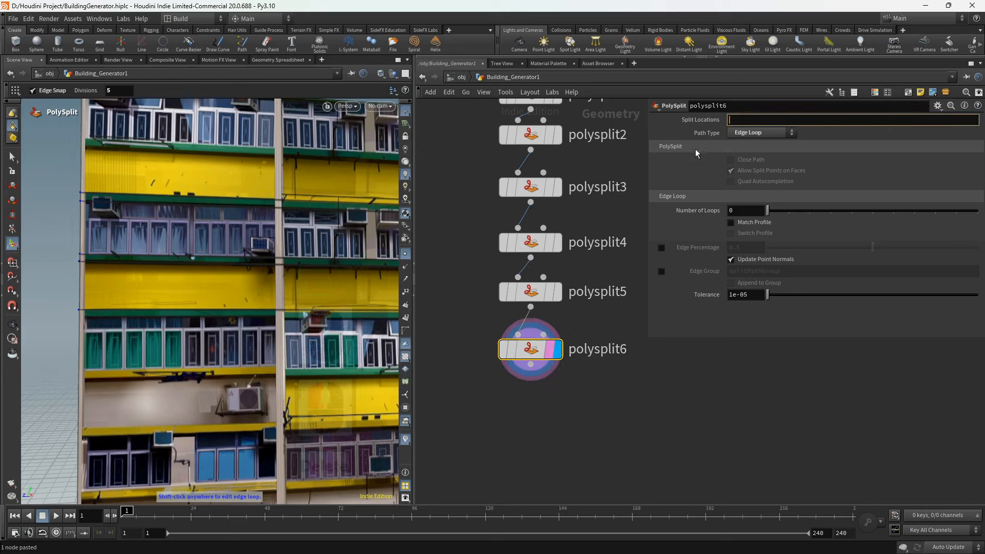
- Replace polysplit6 with a pasted copy wired after polysplit5, and place its edge loop just below the previous loop, at about 4e2:0.996
key("ctrl+c")
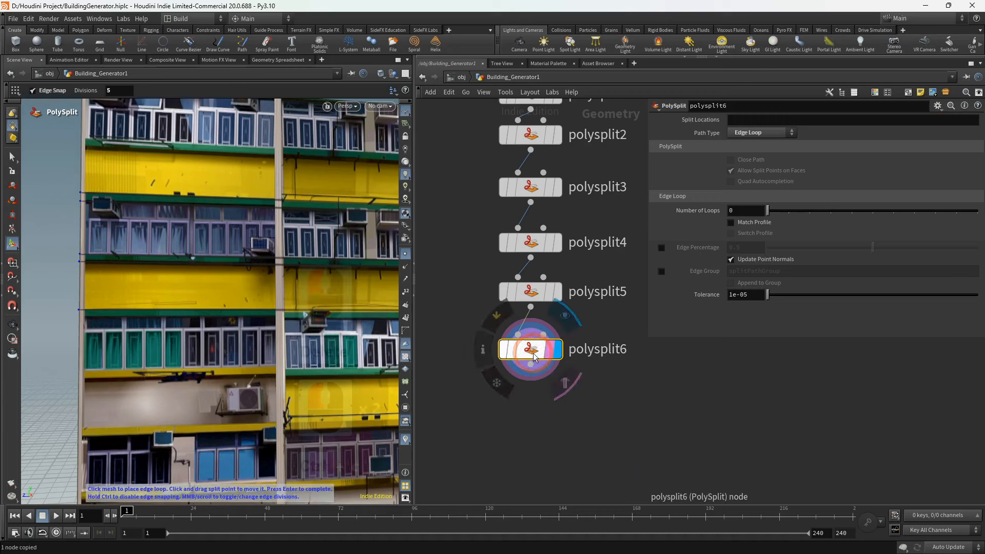
key("ctrl+v")
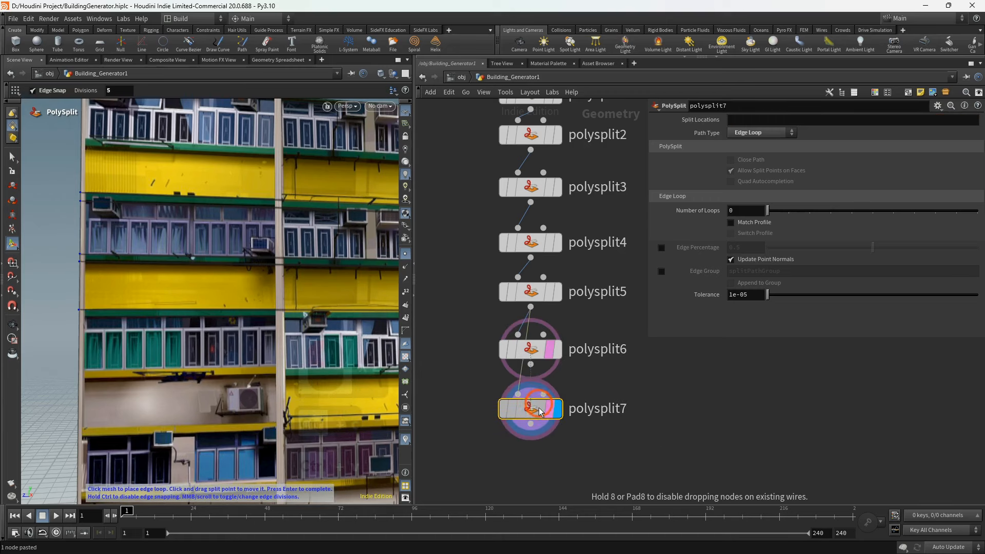
left_click(538, 374)
left_click(529, 351)
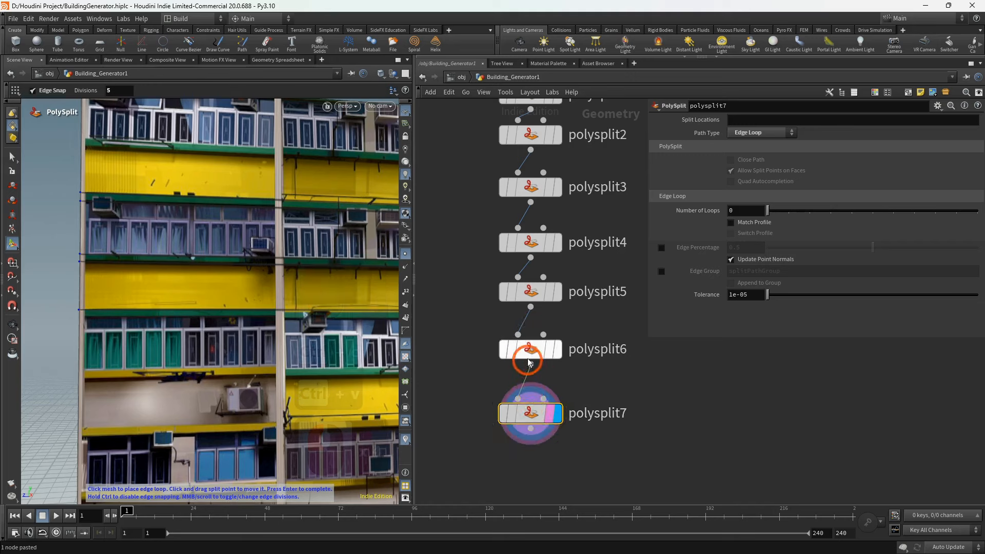
key("Delete")
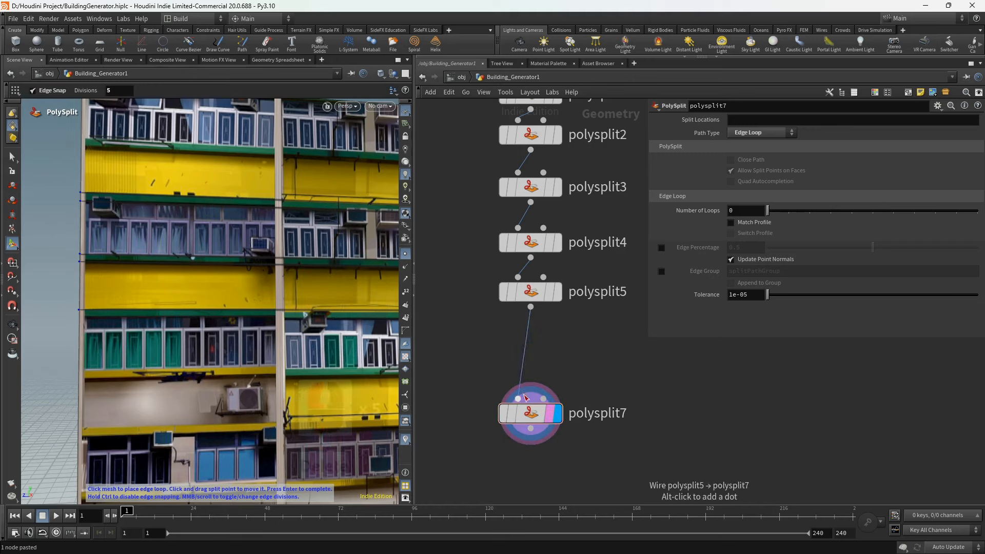
left_click_drag(532, 415, 532, 346)
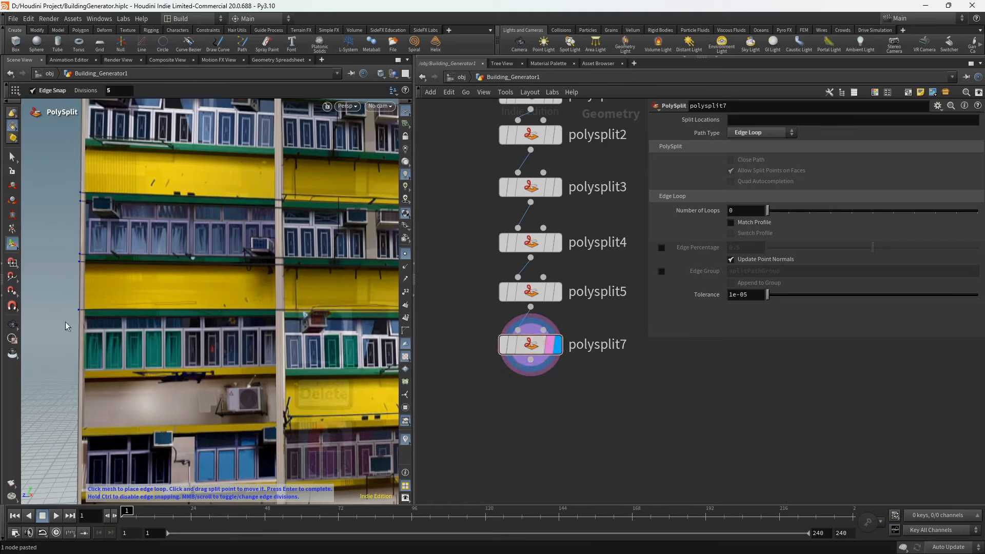
left_click(78, 317)
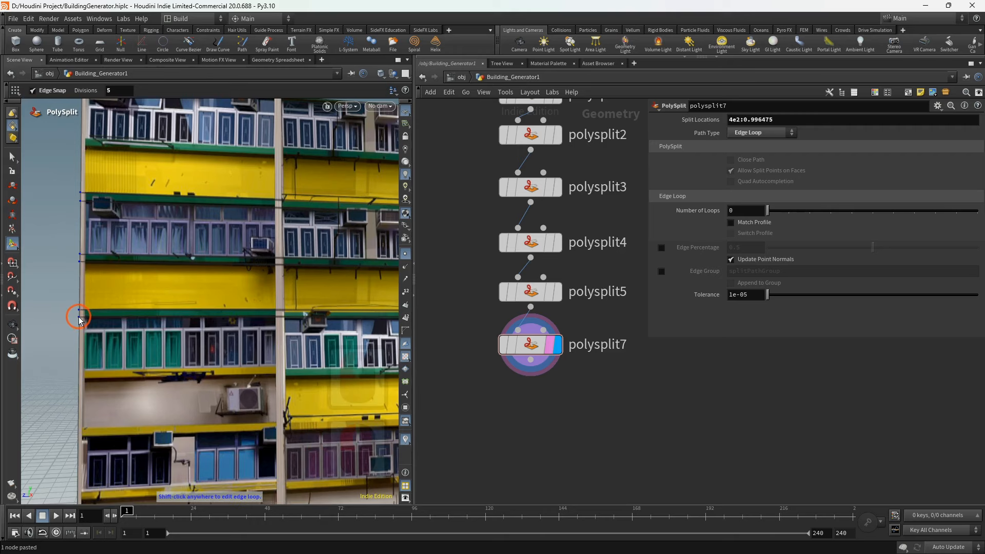
- Examine the edge loops placed so far along the edge of the facade's upper floors
scroll(252, 279, "down", 3, "alt")
mouse_move(242, 272)
left_mouse_down("alt")
mouse_move(252, 277)
mouse_move(241, 268)
left_mouse_up("alt")
left_click_drag(200, 199, 204, 185, "alt")
middle_click_drag(179, 272, 169, 218, "alt")
middle_click_drag(146, 303, 172, 331, "alt")
scroll(149, 231, "up", 2)
middle_click_drag(160, 254, 130, 348, "alt")
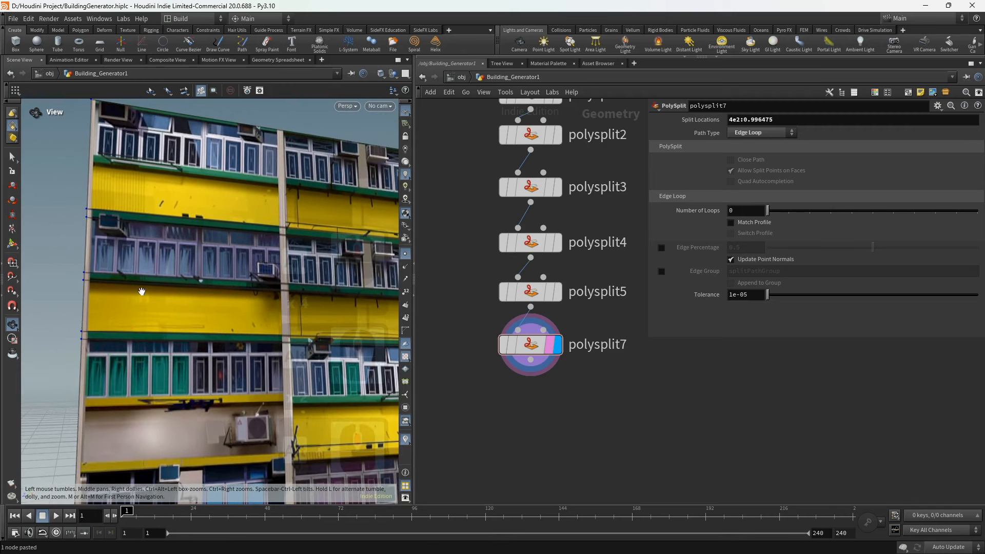
middle_click_drag(147, 279, 136, 296, "alt")
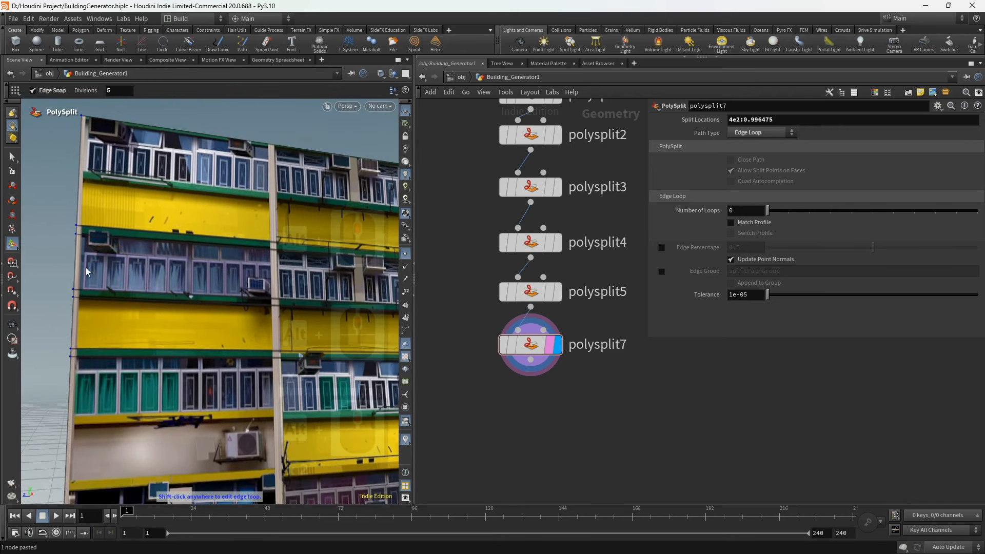
- Add a new PolySplit node and wire it after polysplit7
middle_click_drag(156, 343, 168, 216, "alt")
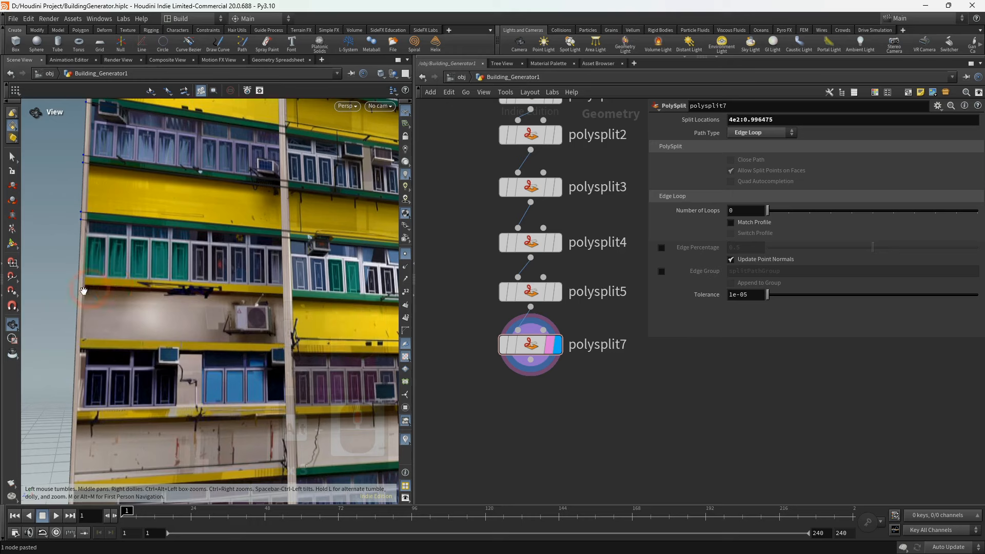
mouse_move(174, 269)
middle_mouse_down("alt")
mouse_move(174, 338)
mouse_move(161, 242)
mouse_move(173, 249)
middle_mouse_up("alt")
scroll(174, 339, "up", 2, "alt")
scroll(531, 354, "down", 1)
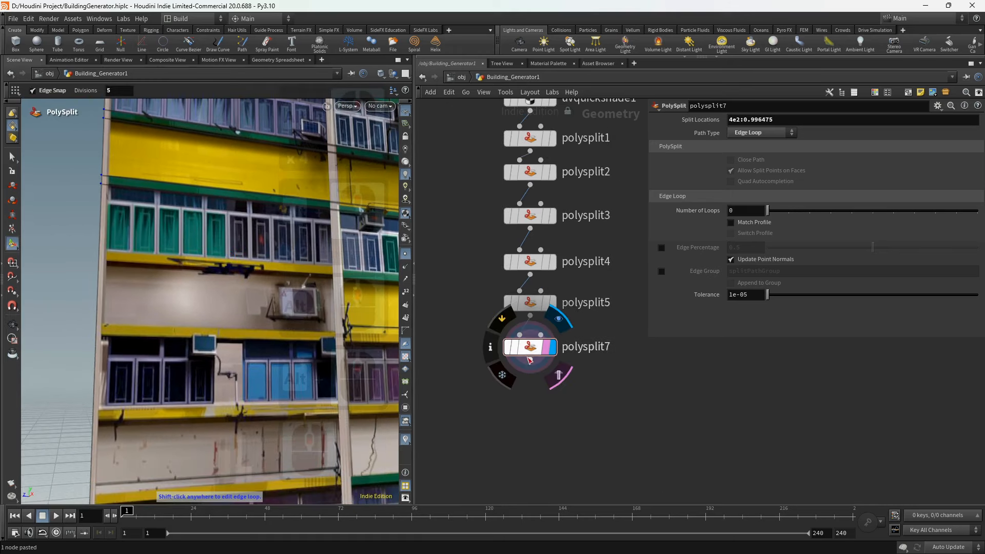
key("Tab")
left_click(559, 467)
left_click_drag(537, 337, 541, 359)
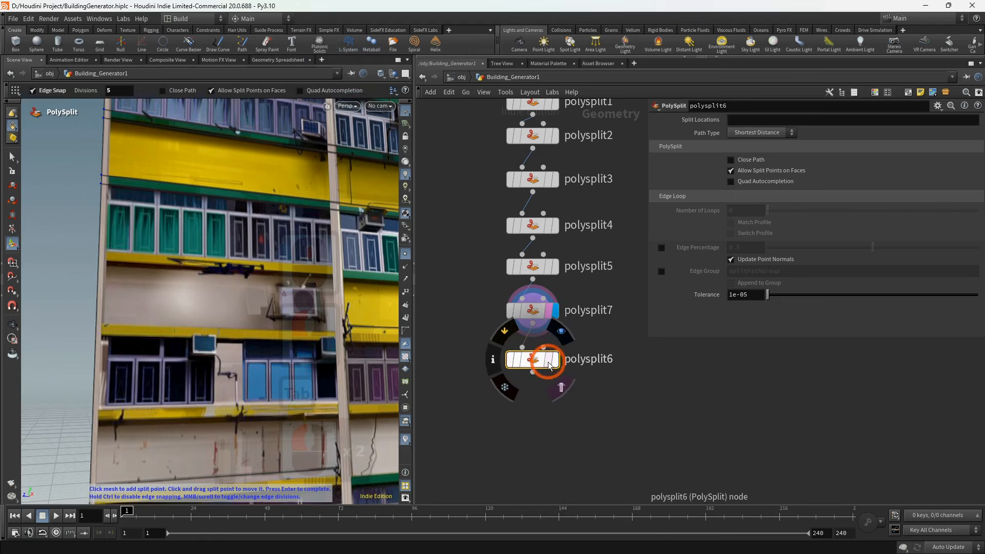
- Display the new PolySplit, set its Path Type to Edge Loop, and place its loop beneath the green-curtained third window row
left_click(555, 359)
left_click(783, 133)
left_click(764, 154)
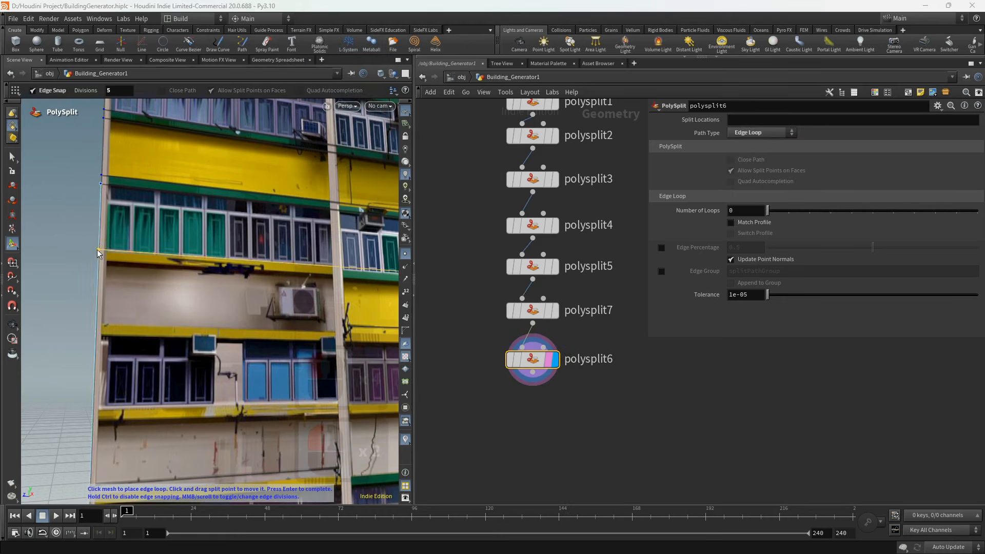
left_click(97, 249)
- Add and display another PolySplit after polysplit6, and align the nodes from polysplit2 down in an evenly spaced vertical column
key("Tab")
left_click(557, 516)
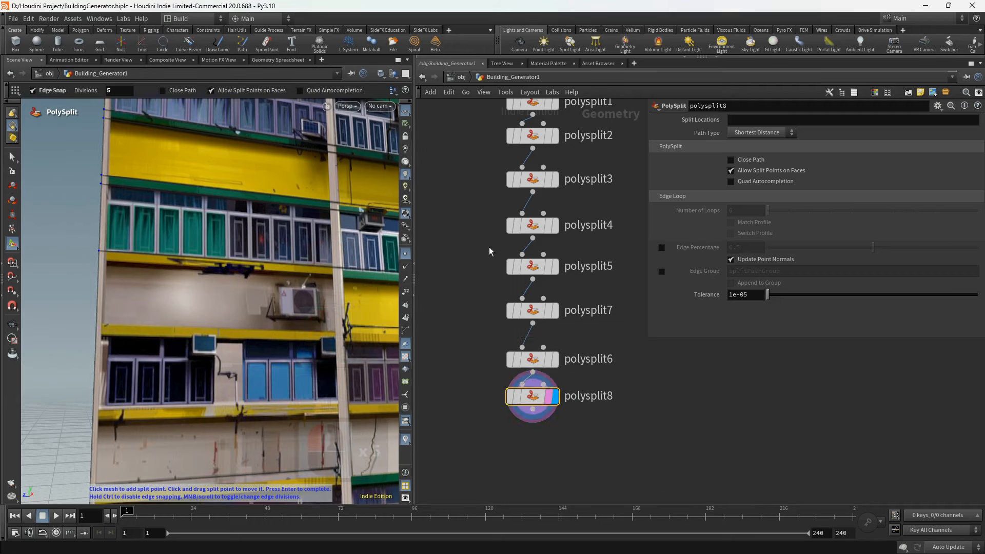
left_click_drag(492, 135, 536, 403)
key("a")
left_click_drag(532, 316, 533, 359)
scroll(524, 308, "down", 3)
scroll(517, 271, "down", 2)
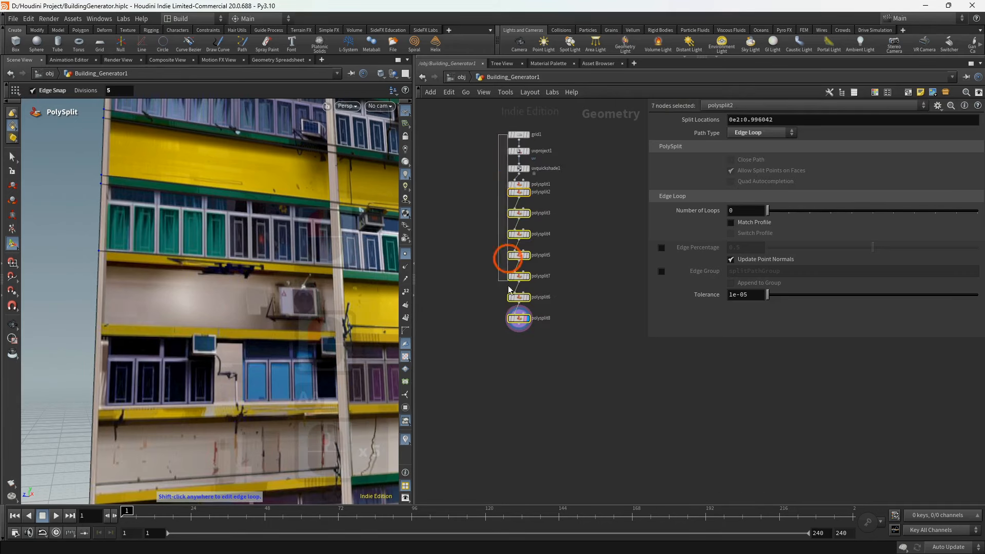
- Select the entire node chain starting at grid1 and align it vertically with even spacing
left_click_drag(511, 262, 513, 330)
left_click_drag(490, 132, 539, 336)
key("a")
left_click_drag(515, 299, 512, 334)
scroll(519, 210, "up", 5)
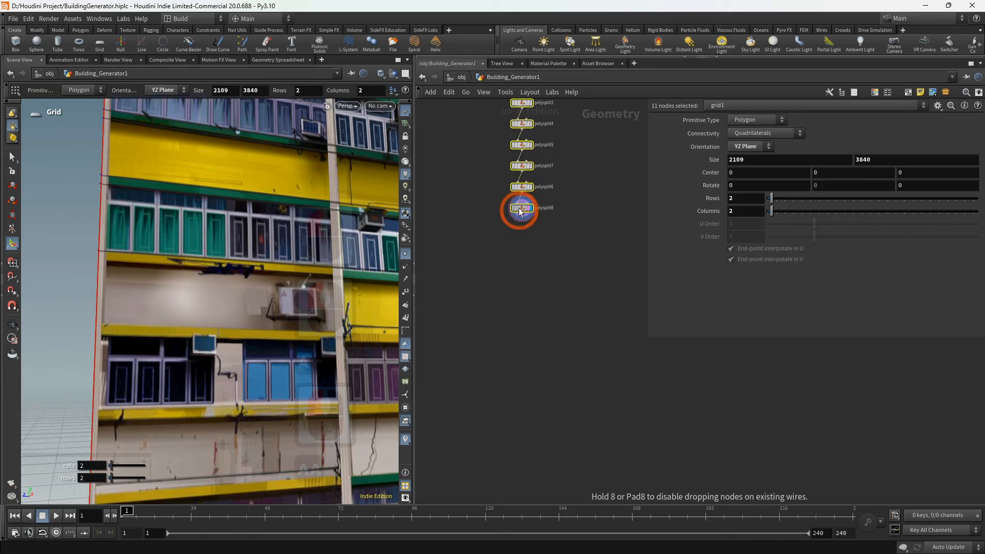
- Set polysplit8's Path Type to Edge Loop, and place its loop just below the one under the third window row, at about 6e2:0.996
left_click(515, 191)
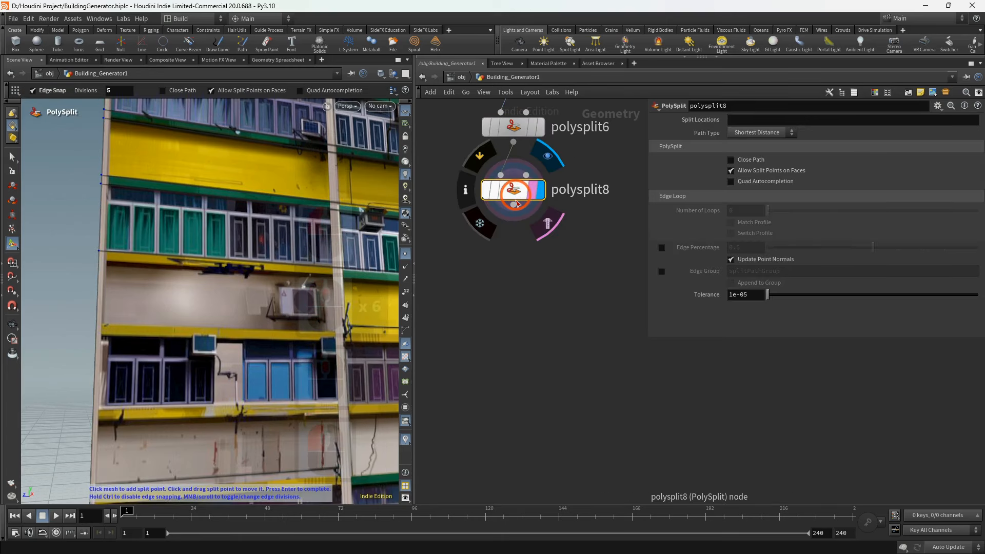
left_click(744, 134)
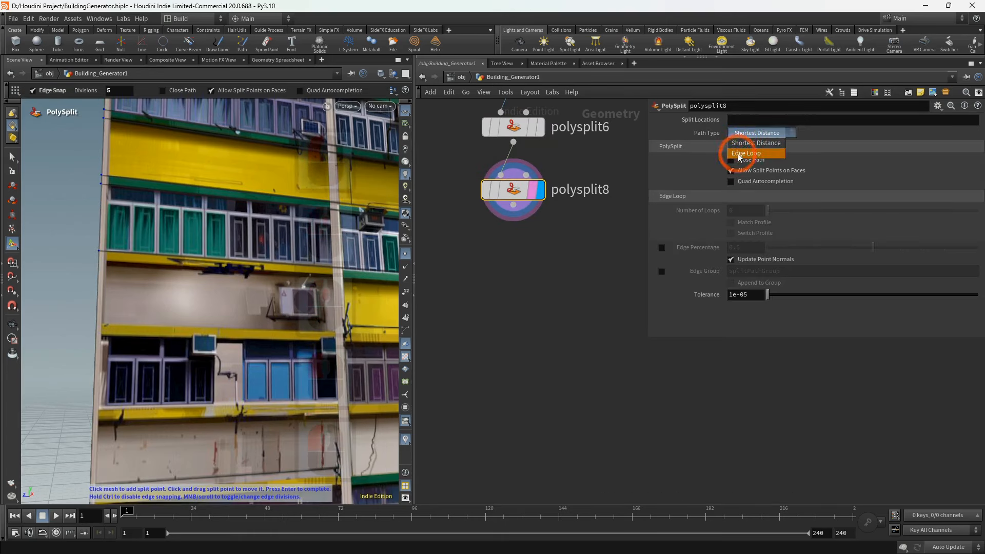
left_click(745, 154)
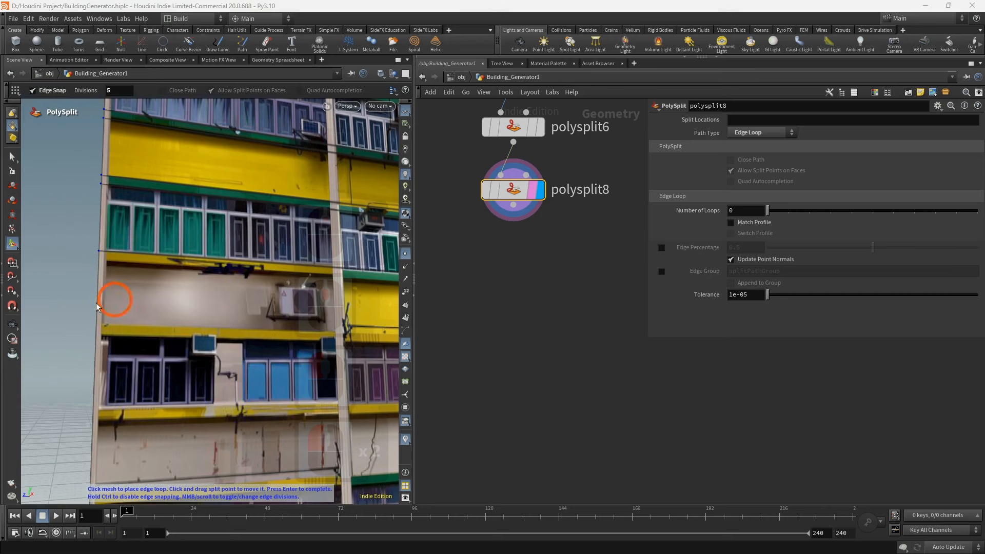
left_click(100, 262)
- Add a displayed PolySplit after polysplit8 with Path Type Edge Loop, and place its loop above the fourth window row, at about 7e2:0.975
middle_click_drag(130, 304, 127, 233, "alt")
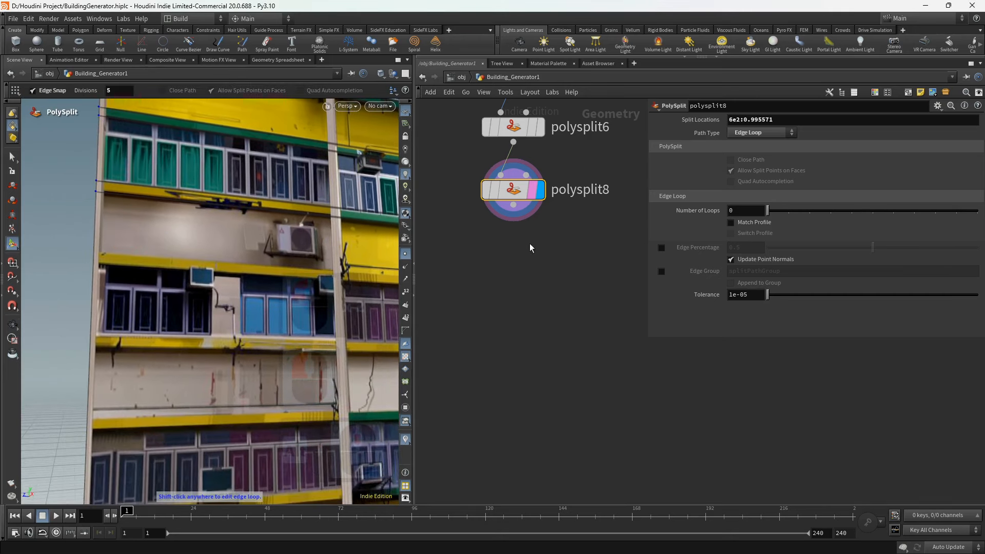
left_click(515, 206)
key("Tab")
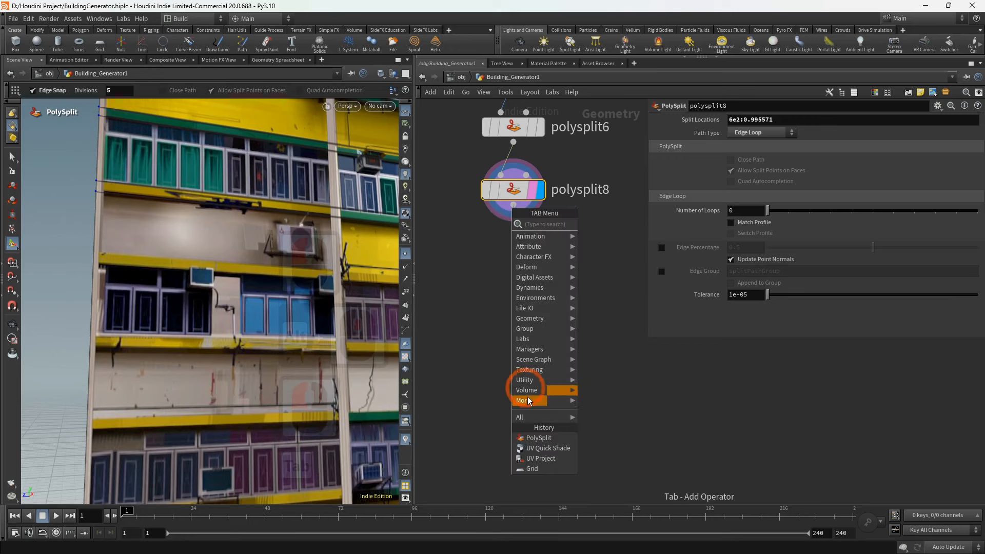
left_click(537, 439)
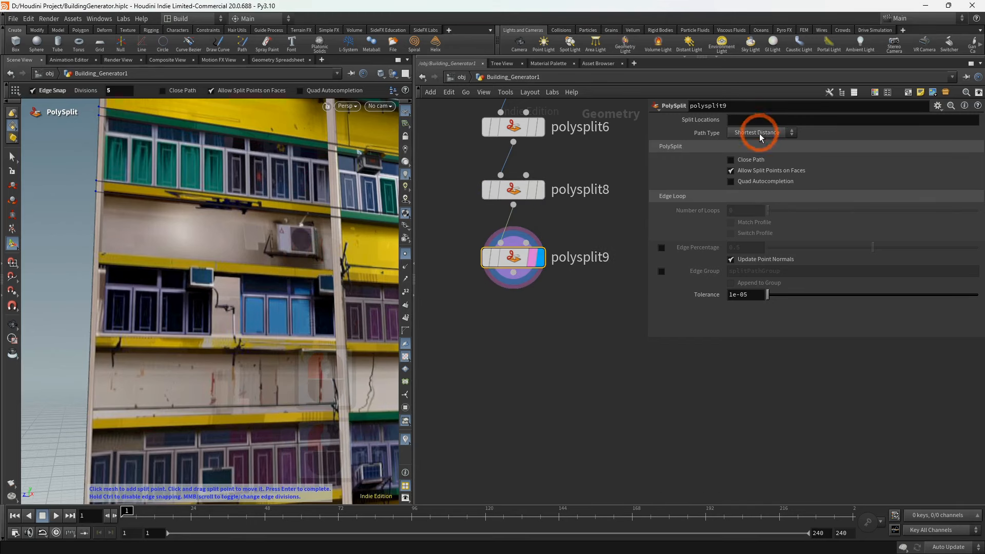
- Add a displayed PolySplit after polysplit9, set it to Edge Loop, and place its loop just below the previous one, at about 8e2:0.996
left_click(514, 274)
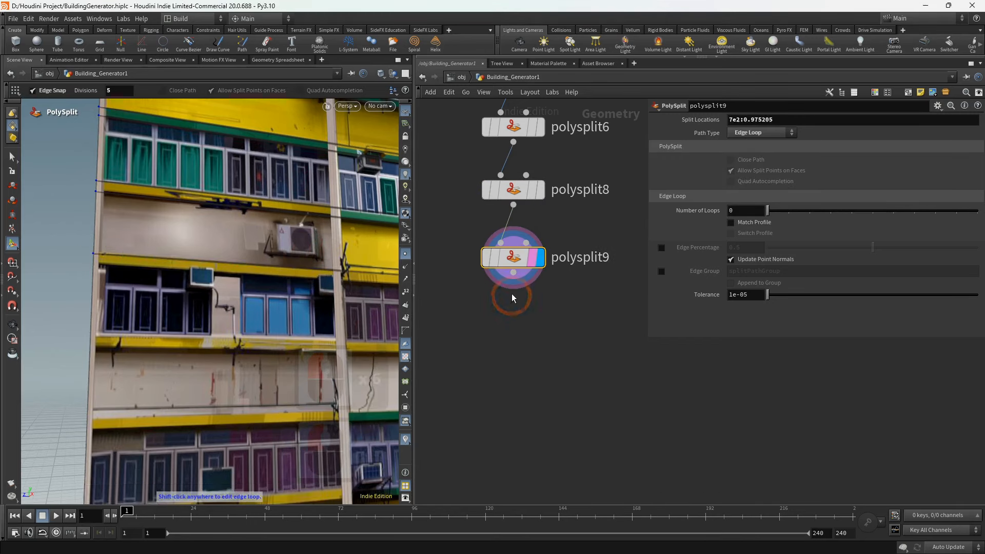
key("Tab")
left_click(539, 510)
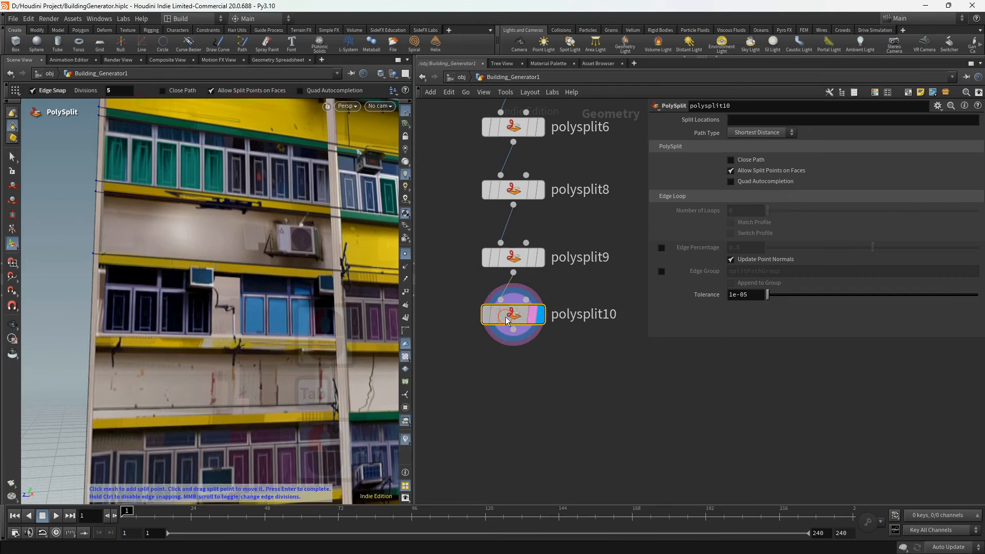
left_click(762, 133)
left_click(761, 149)
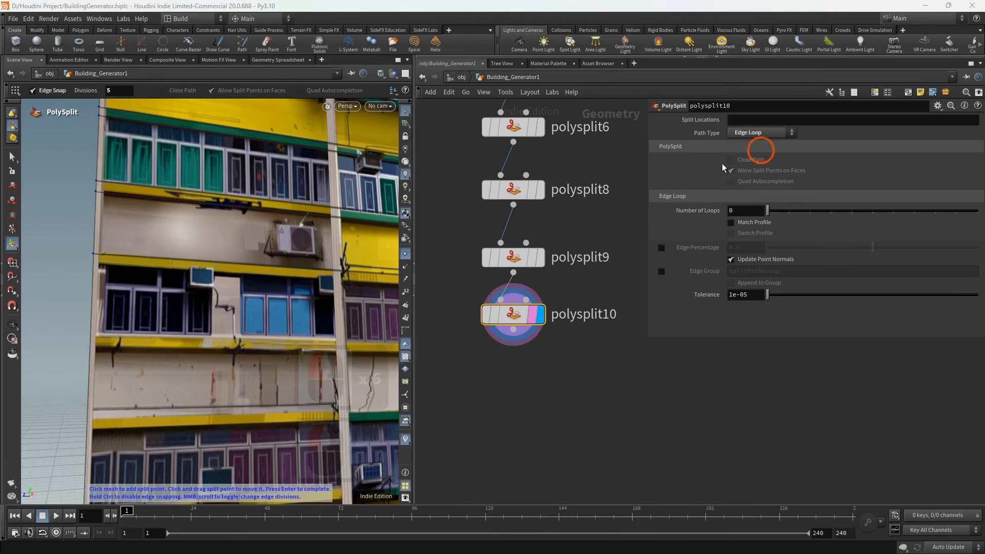
left_click(92, 264)
- Add a displayed PolySplit after polysplit10, set it to Edge Loop, and place its loop beneath the fourth window row, at about 9e2:0.972
middle_click_drag(513, 368, 515, 329)
left_click(516, 288)
key("Tab")
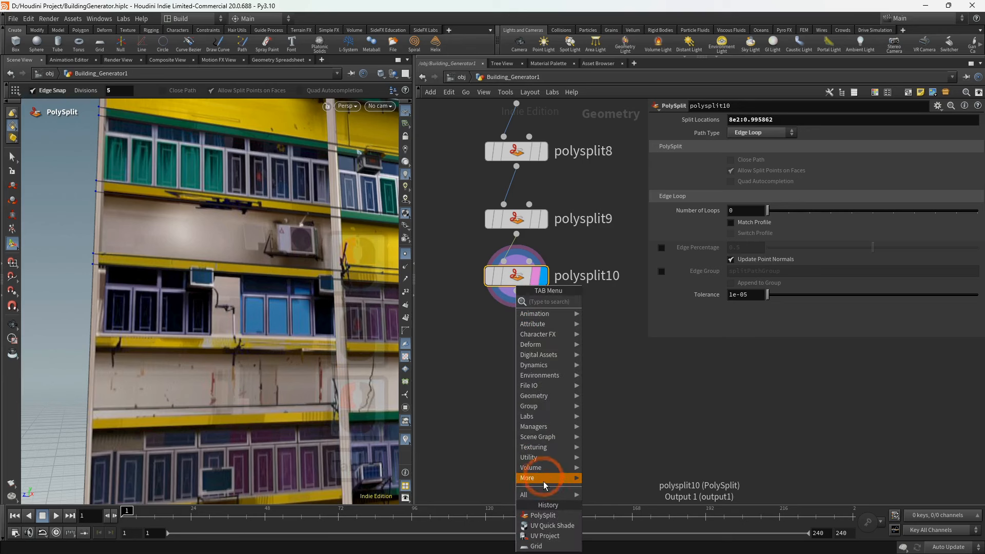
left_click(543, 515)
left_click(519, 326)
left_click(743, 132)
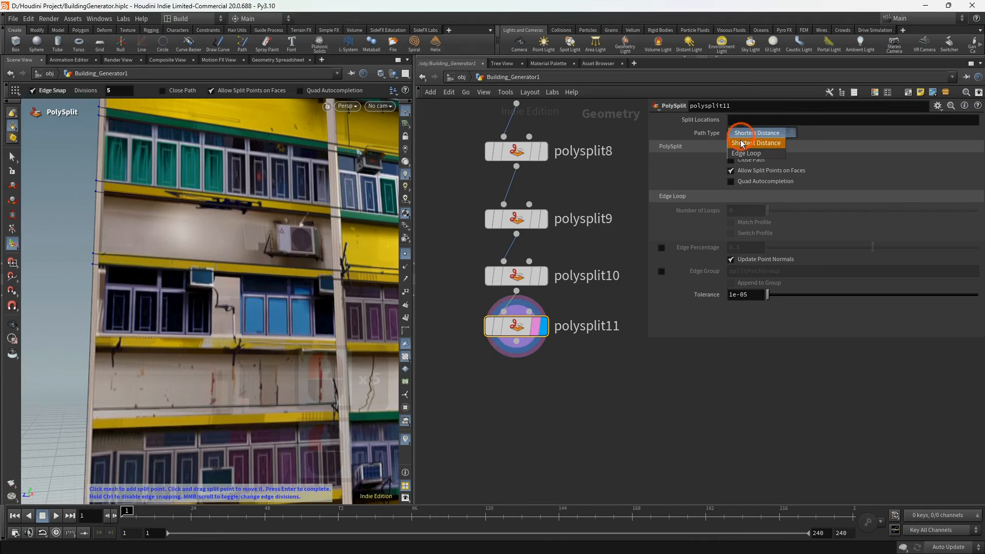
left_click(746, 153)
left_click(91, 339)
- Add a displayed PolySplit after polysplit11, set it to Edge Loop, and place its loop slightly below the previous one, at about 10e2:0.994
middle_click_drag(499, 398, 507, 334)
key("Tab")
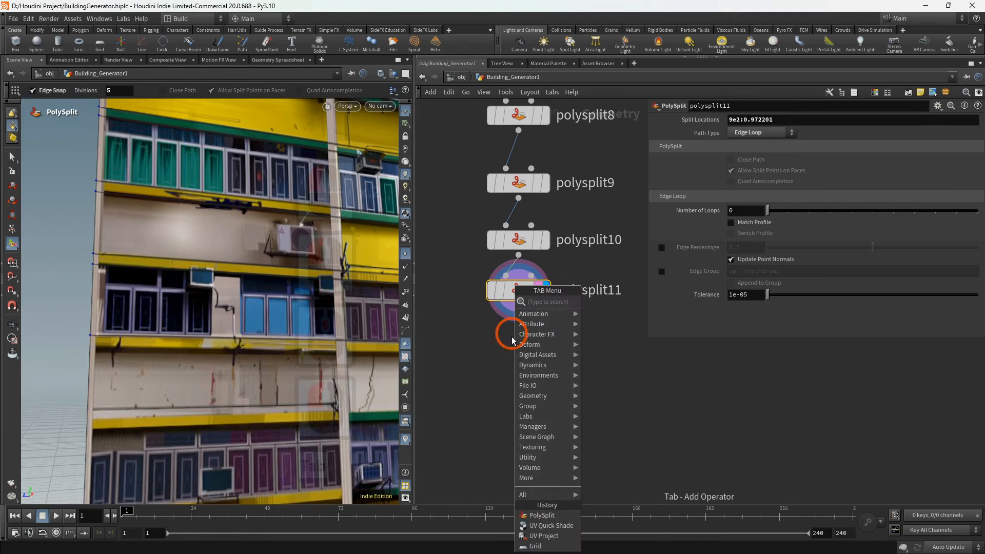
left_click(537, 514)
left_click(513, 353)
left_click(748, 132)
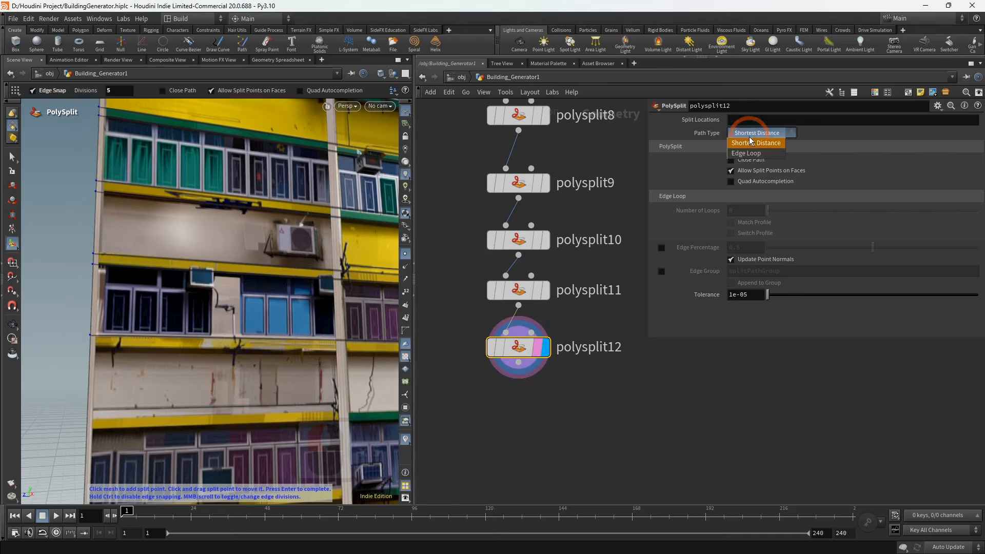
left_click(746, 153)
left_click(90, 352)
- Add a PolySplit node after polysplit12 and display it
scroll(104, 262, "down", 4, "alt")
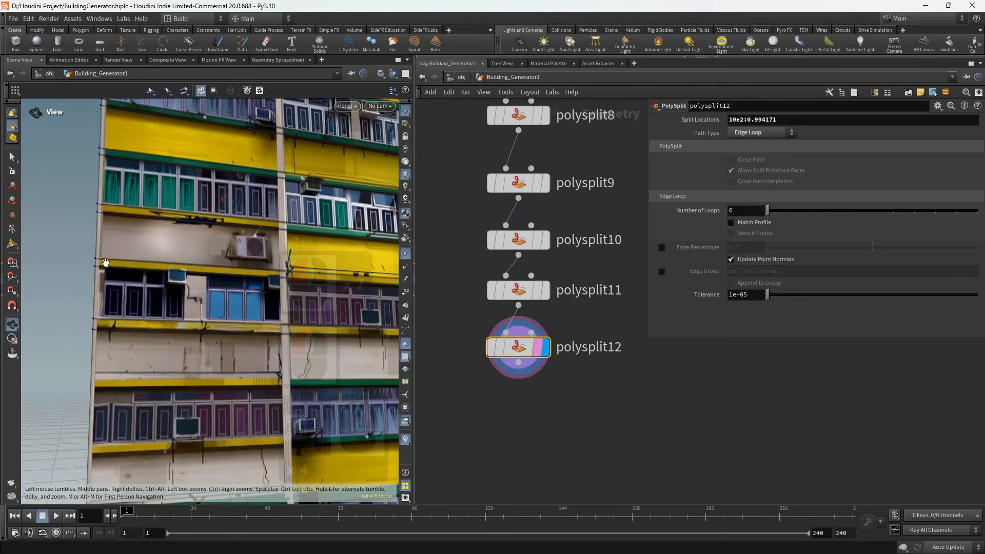
middle_click_drag(123, 257, 109, 337, "alt")
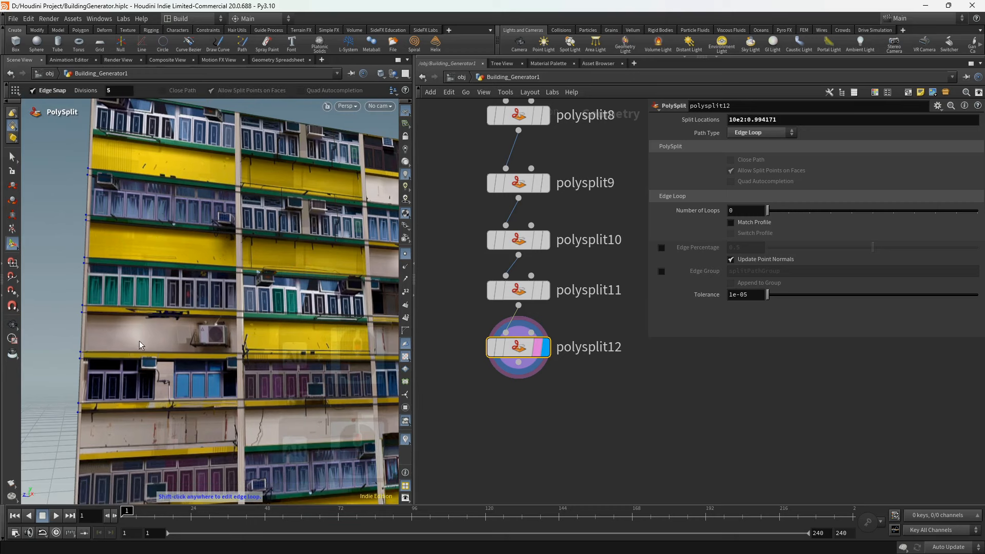
middle_click_drag(145, 418, 140, 325, "alt")
scroll(122, 321, "up", 5, "alt")
scroll(134, 328, "up", 2, "alt")
scroll(127, 329, "down", 3, "alt")
left_click_drag(135, 327, 140, 322, "alt")
middle_click_drag(521, 386, 532, 308)
left_click(531, 290)
left_click(557, 512)
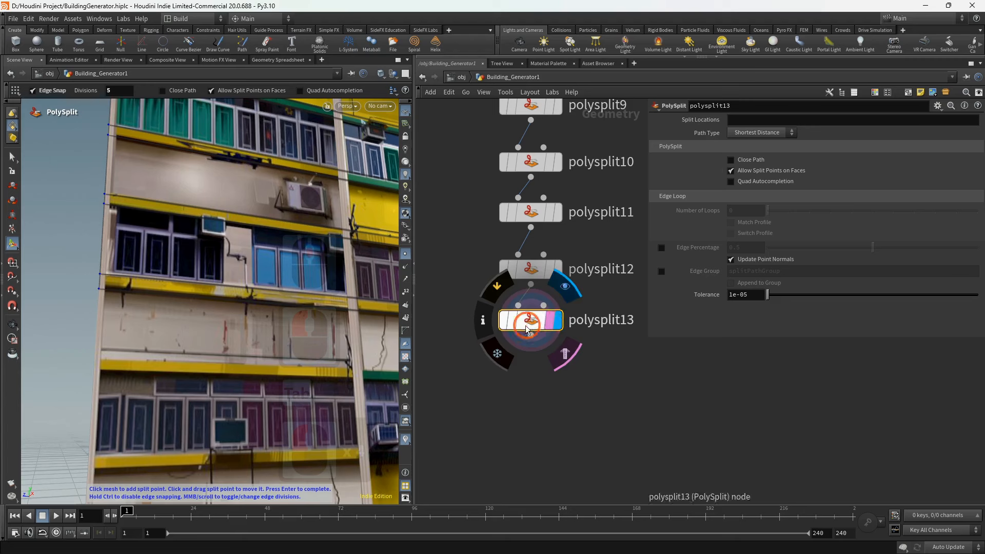
- Set polysplit13's Path Type to Edge Loop, and place its loop on the yellow strip above the fifth window row, at about 11e2:0.974
left_click(763, 133)
left_click(752, 153)
scroll(91, 352, "down", 3, "alt")
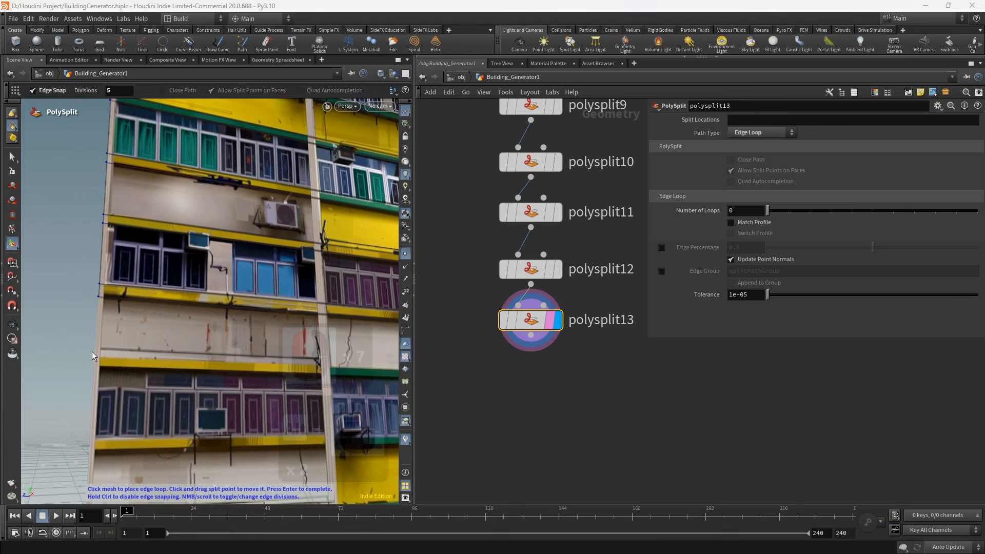
scroll(94, 349, "down", 3, "alt")
scroll(93, 349, "up", 2, "alt")
scroll(94, 350, "down", 2, "alt")
key("Return")
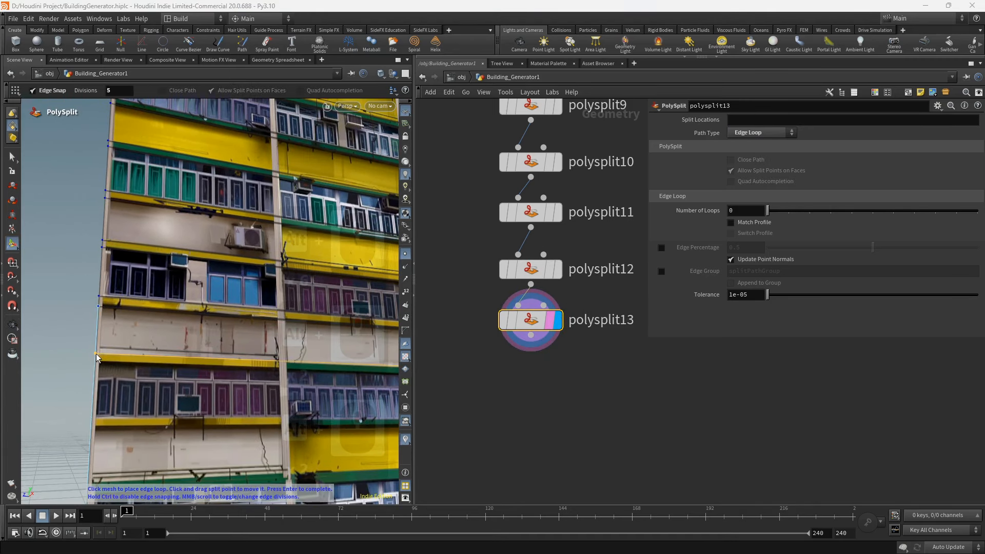
left_click(94, 354)
- Add and display a PolySplit after polysplit13, and position it in line beneath the chain
middle_click_drag(519, 364, 519, 330)
right_click(534, 302)
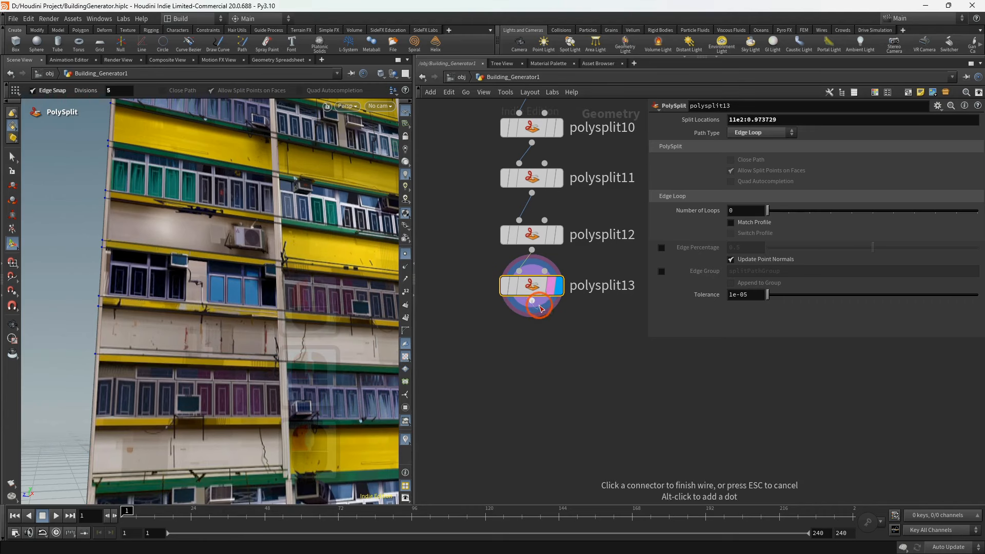
left_click(555, 515)
left_click(528, 343)
left_click(543, 347)
left_click_drag(517, 347, 533, 342)
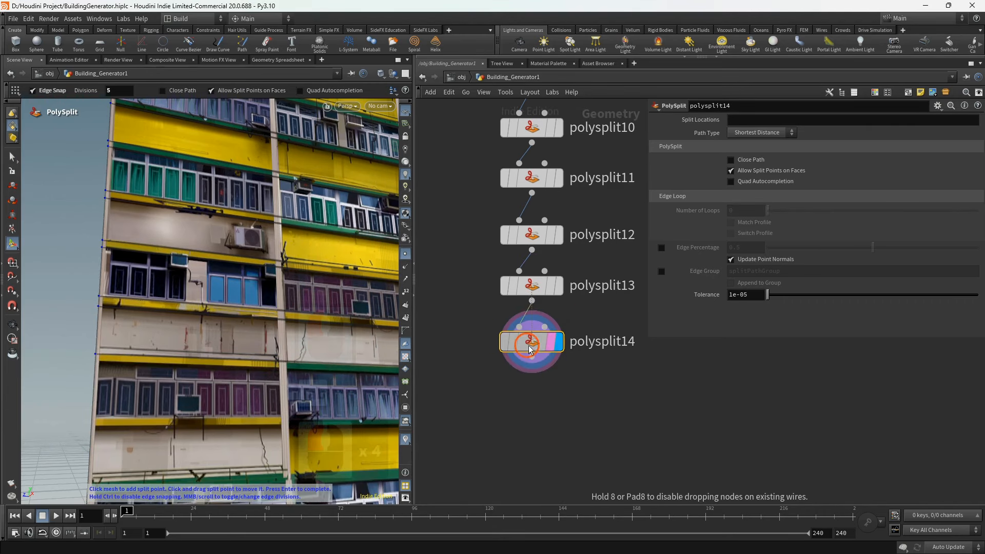
- Set polysplit14's Path Type to Edge Loop, and place its loop slightly below the previous one, at about 12e2:0.995
left_click(760, 133)
left_click(752, 154)
left_click(95, 363)
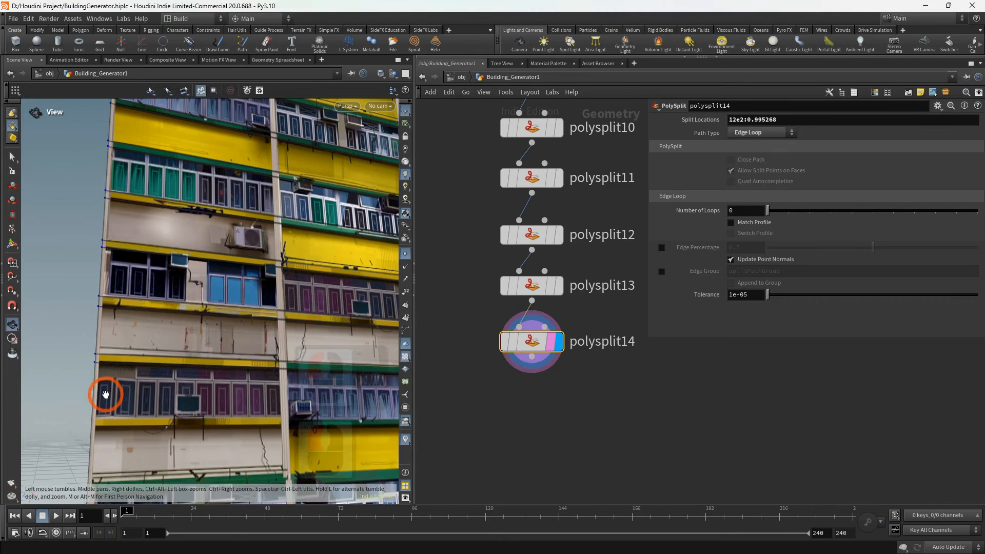
- Add a PolySplit node after polysplit14, move it below the chain, and display it
middle_click_drag(103, 396, 121, 337, "alt")
scroll(150, 295, "down", 5, "alt")
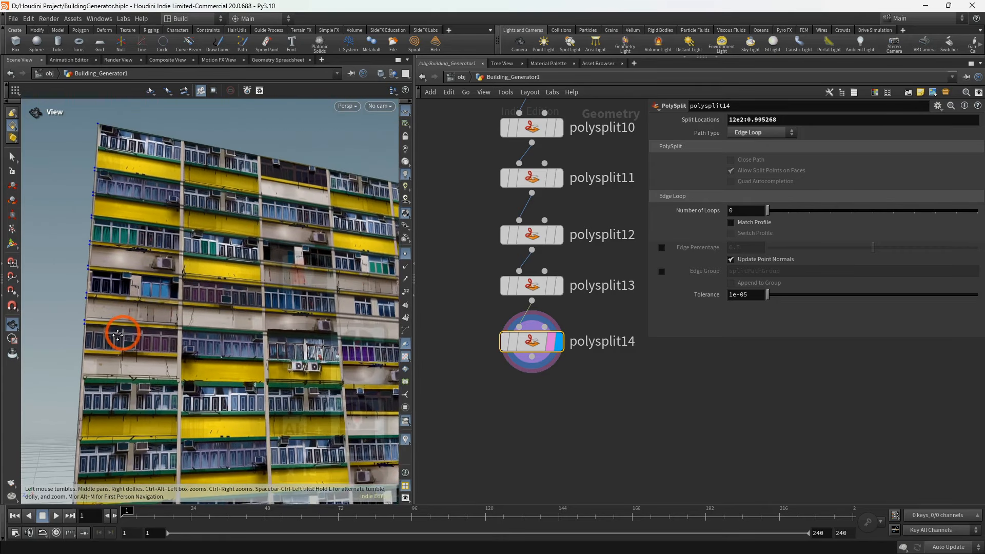
left_click_drag(121, 336, 112, 248, "alt")
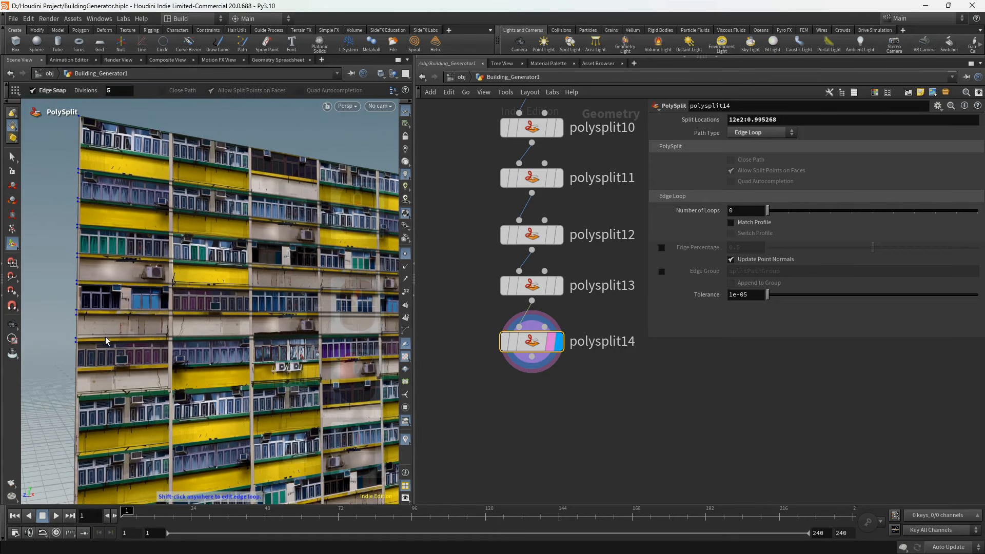
scroll(97, 375, "up", 5, "alt")
middle_click_drag(97, 376, 127, 346, "alt")
scroll(143, 319, "up", 5, "alt")
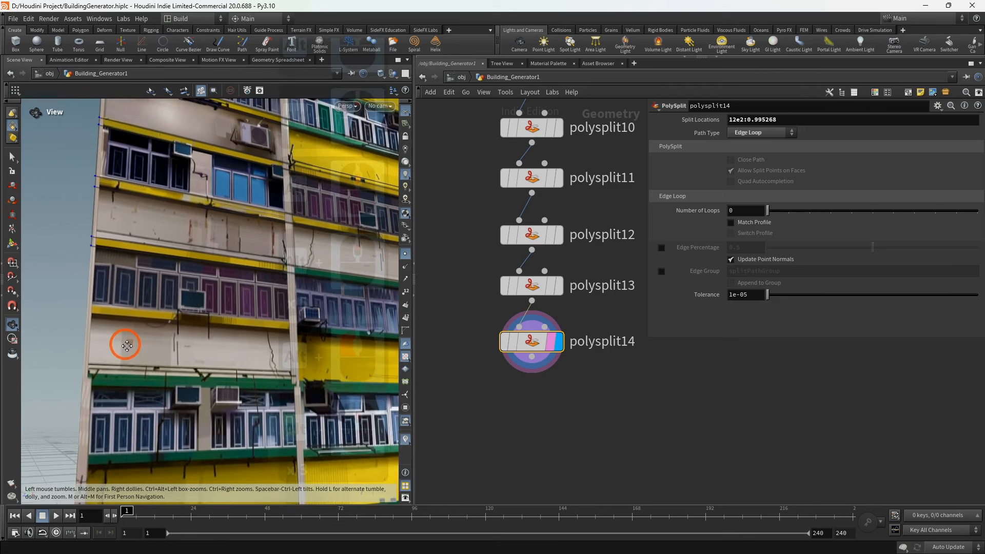
scroll(128, 346, "up", 3, "alt")
middle_click_drag(492, 364, 481, 267)
key("Tab")
left_click(532, 507)
left_click_drag(526, 276, 526, 309)
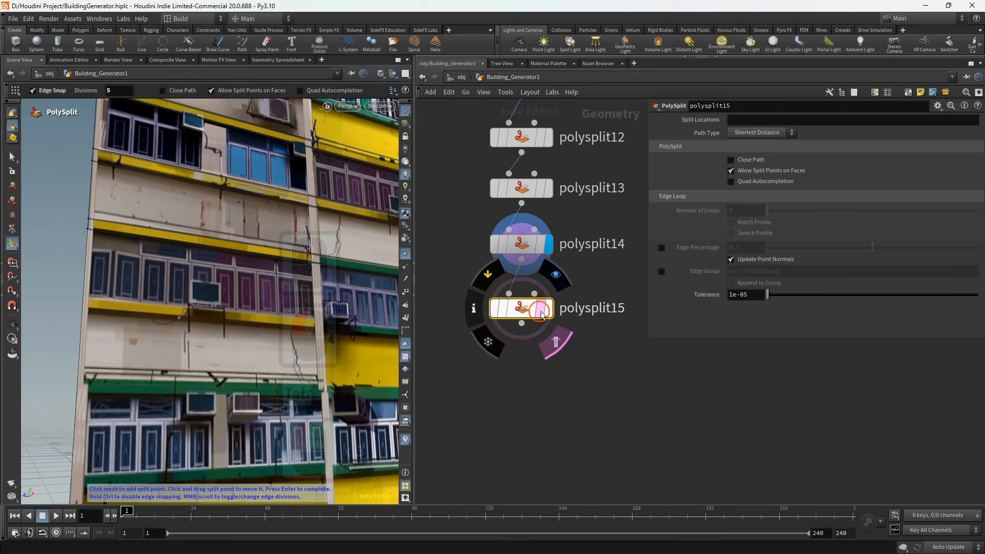
left_click(549, 308)
- Set polysplit15's Path Type to Edge Loop, and place its loop on the yellow strip beneath the fifth window row
left_click(755, 137)
left_click(754, 146)
scroll(83, 296, "down", 2, "alt")
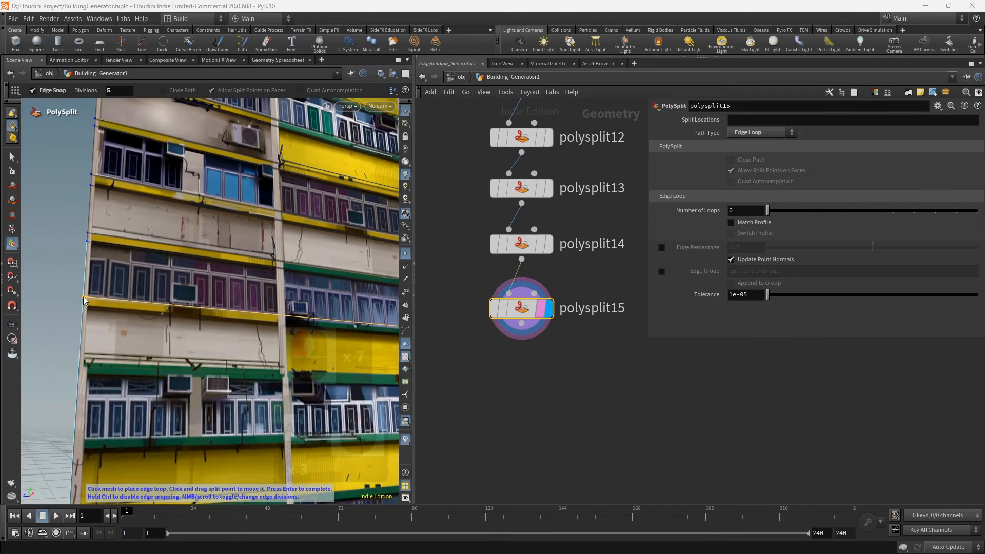
left_click(83, 296)
- Add a PolySplit node after polysplit15, align it beneath the chain, and display it
middle_click_drag(581, 361, 578, 318)
key("Tab")
left_click(534, 517)
left_click(519, 288)
left_click_drag(519, 292, 519, 322)
left_click(548, 317)
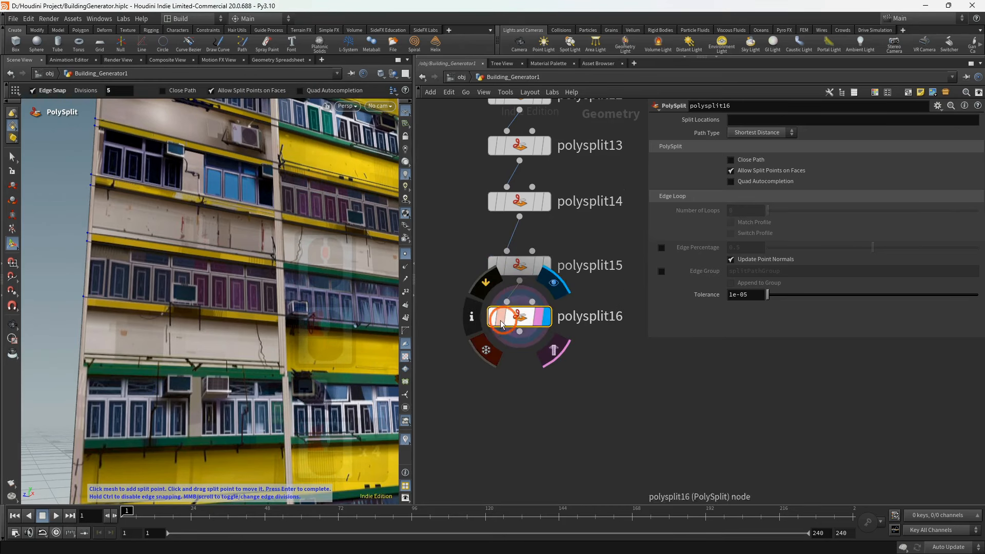
- Set polysplit16's Path Type to Edge Loop, and place its loop just under the previous one, at about 14e2:0.994
left_click(765, 133)
left_click(772, 154)
left_click(132, 308)
middle_click_drag(132, 308, 150, 282, "alt")
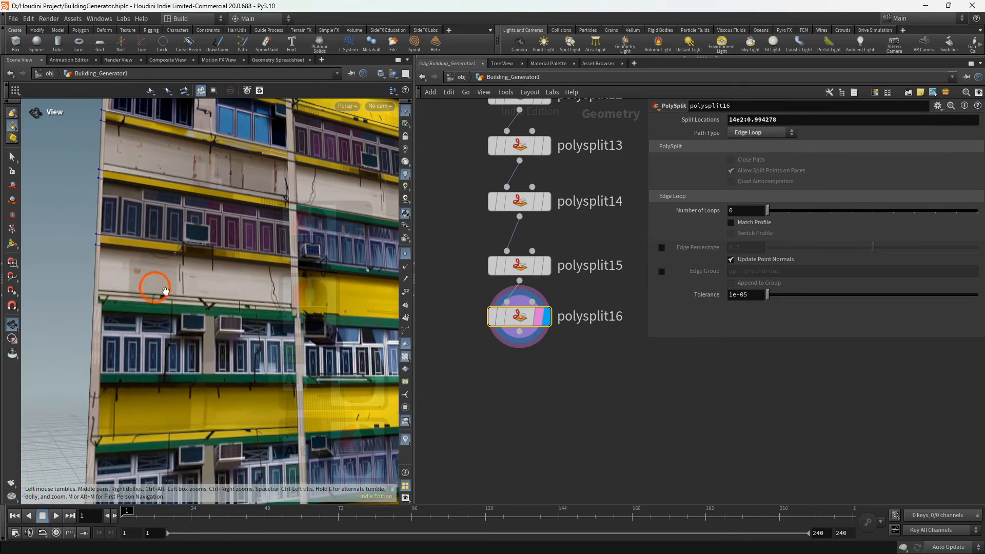
- Add a PolySplit node after polysplit16, place it beneath the chain, and display it
key("Tab")
left_click(544, 516)
left_click(517, 336)
left_click_drag(517, 336, 519, 358)
left_click(547, 357)
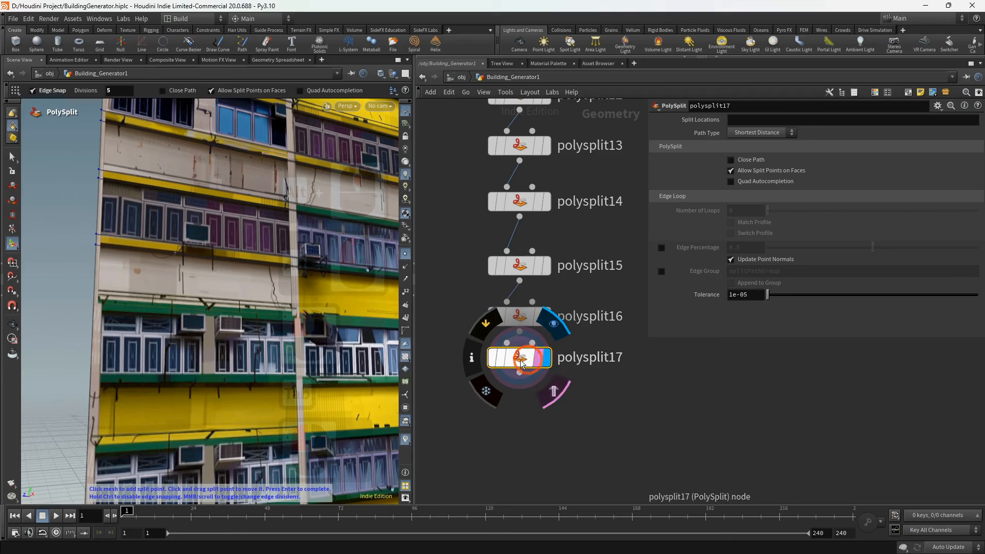
- Set polysplit17's Path Type to Edge Loop, and place its loop on the green strip above the sixth window row, at about 15e2:0.972
left_click(755, 133)
left_click(753, 152)
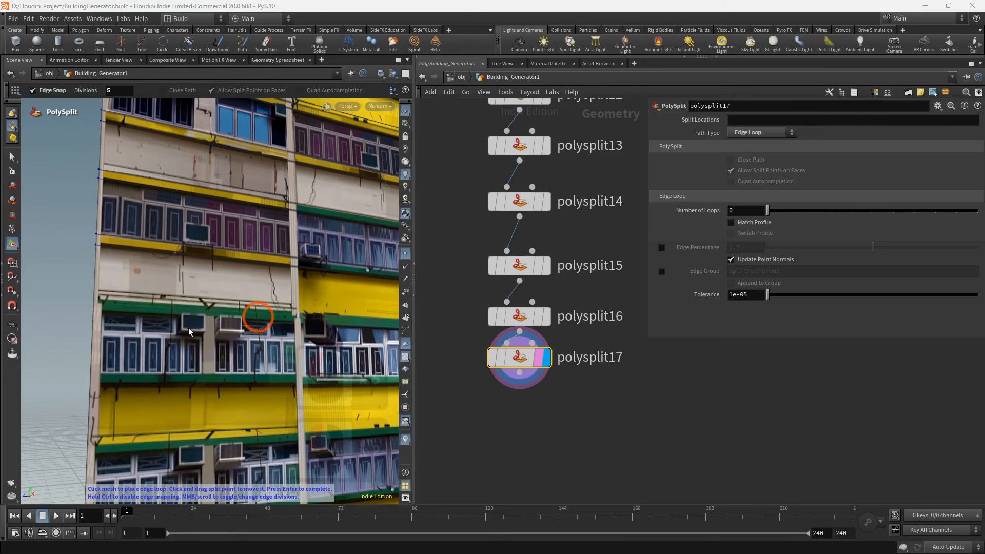
left_click(94, 300)
- Add a PolySplit node after polysplit17, position it below the chain, and display it
middle_click_drag(482, 390, 482, 340)
left_click(521, 323)
key("Tab")
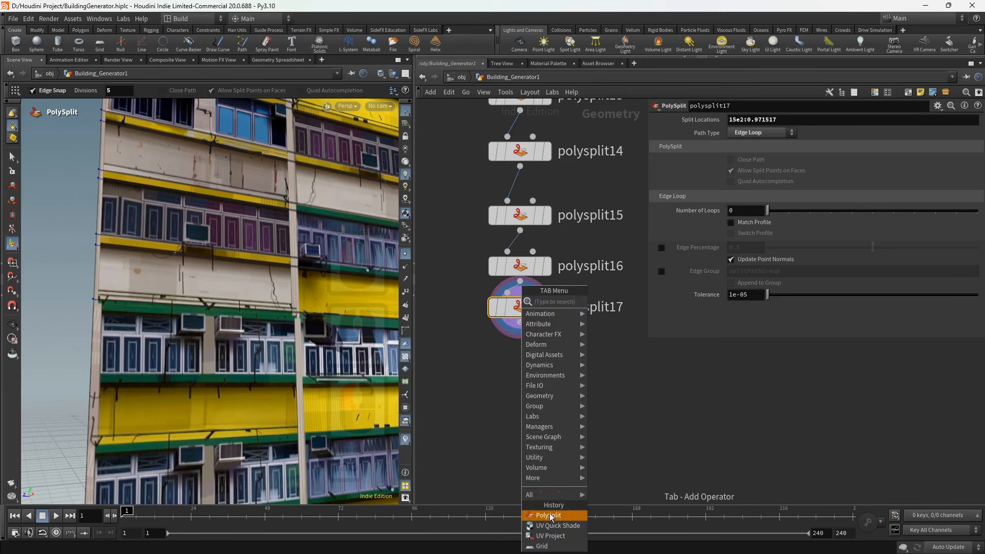
left_click(551, 516)
left_click(524, 331)
left_click_drag(524, 331, 525, 355)
left_click(547, 352)
- Set polysplit18's Path Type to Edge Loop, and place its loop slightly below the previous one, at about 16e2:0.995
left_click(760, 133)
left_click(753, 152)
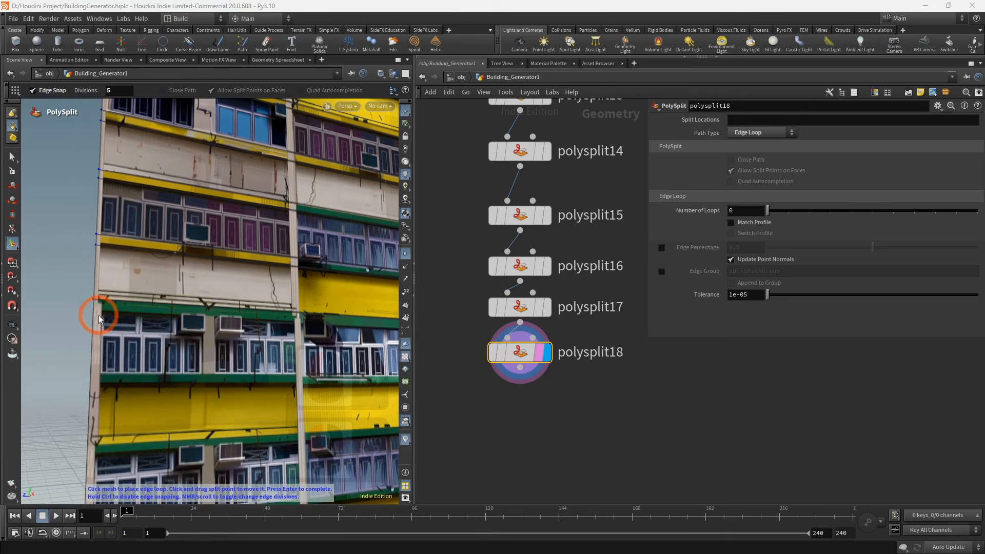
left_click(94, 310)
- Add a PolySplit node connected after polysplit18 at the end of the chain
scroll(158, 257, "down", 2, "alt")
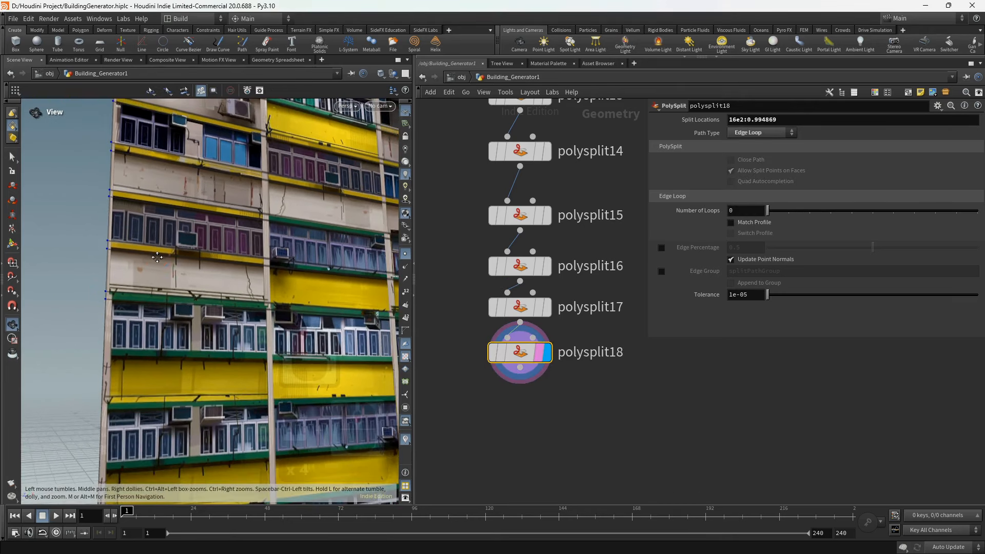
middle_click_drag(158, 256, 158, 322, "alt")
left_click_drag(158, 322, 151, 297, "alt")
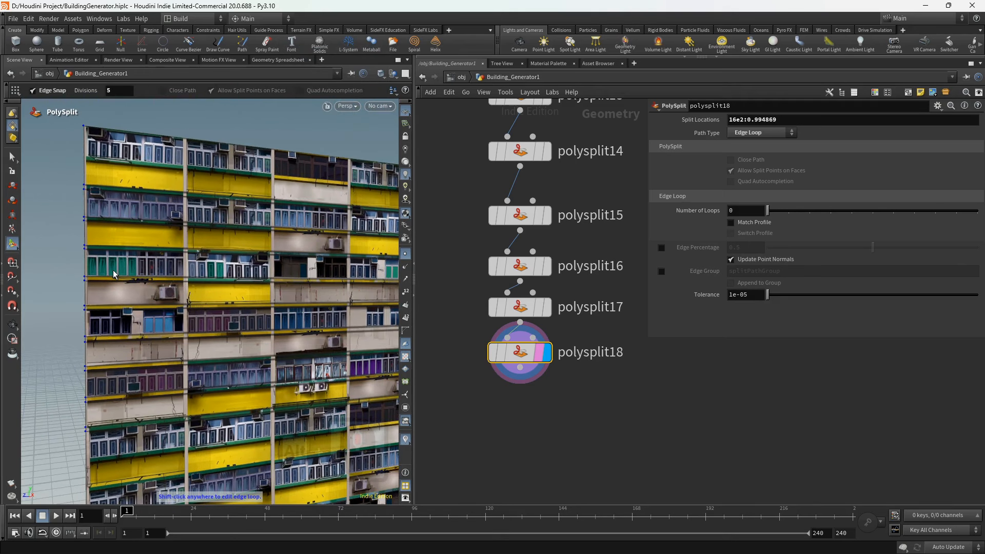
key("Escape")
left_click_drag(113, 402, 115, 275)
key("Return")
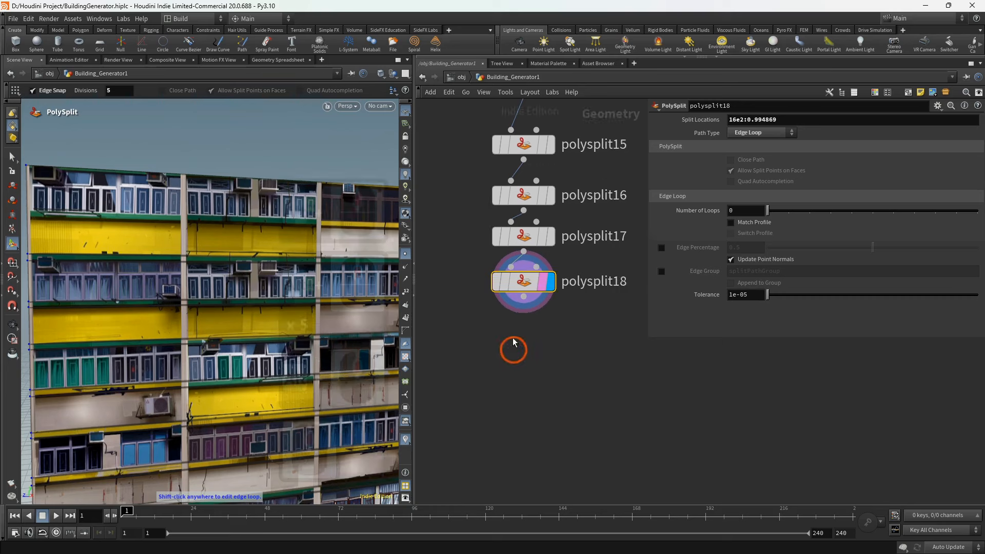
left_click(523, 297, "alt")
key("Tab")
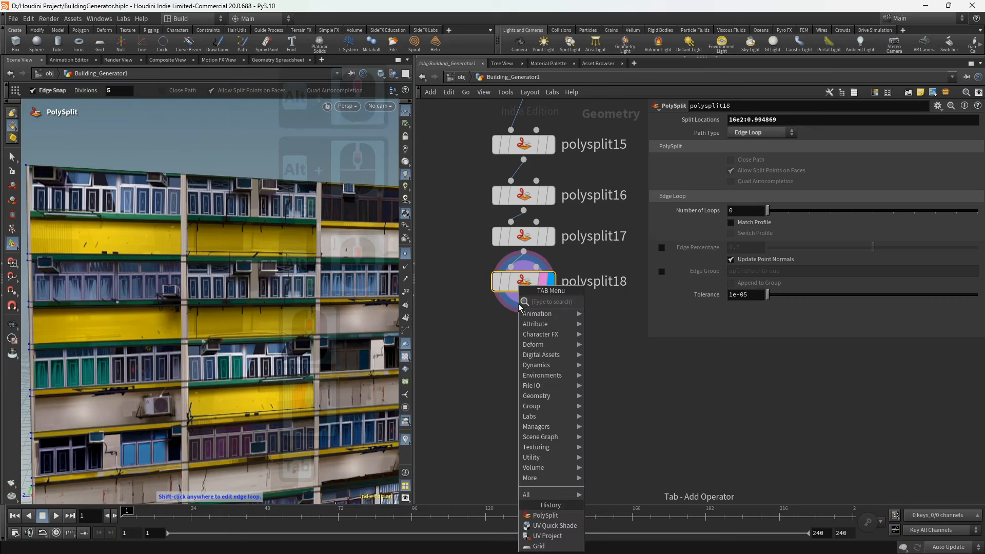
left_click(537, 515)
left_click(515, 331)
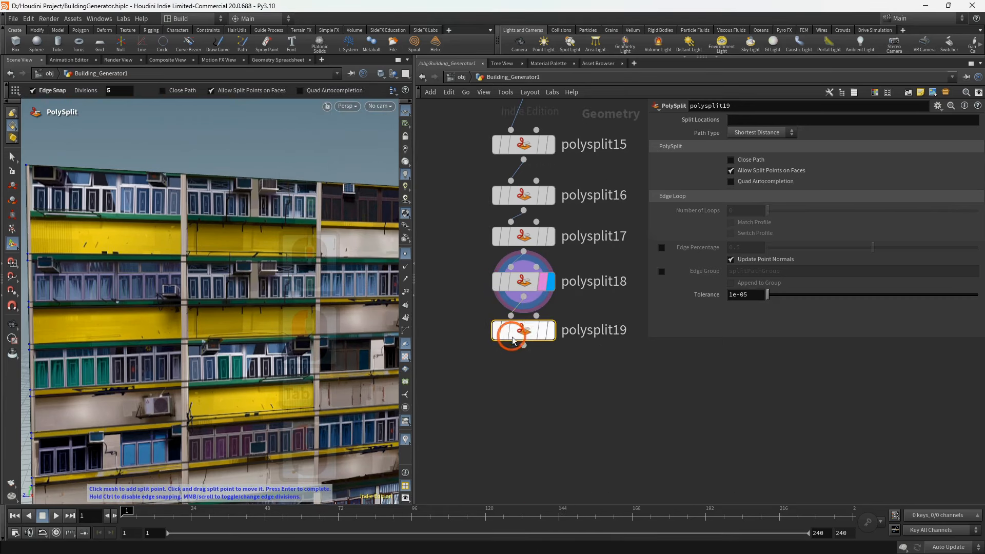
- Display polysplit19 as an Edge Loop, and place its vertical loop on the left edge of the first pillar, at about 0e1:0.163
scroll(179, 180, "up", 3)
key("Return")
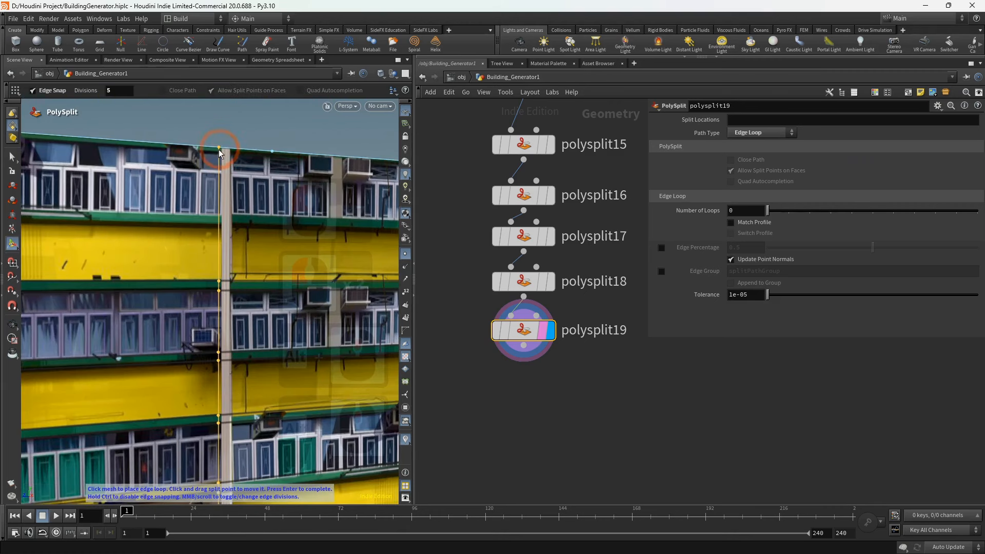
left_click(222, 148)
- Add a PolySplit node after polysplit19, and display it
scroll(473, 387, "up", 2)
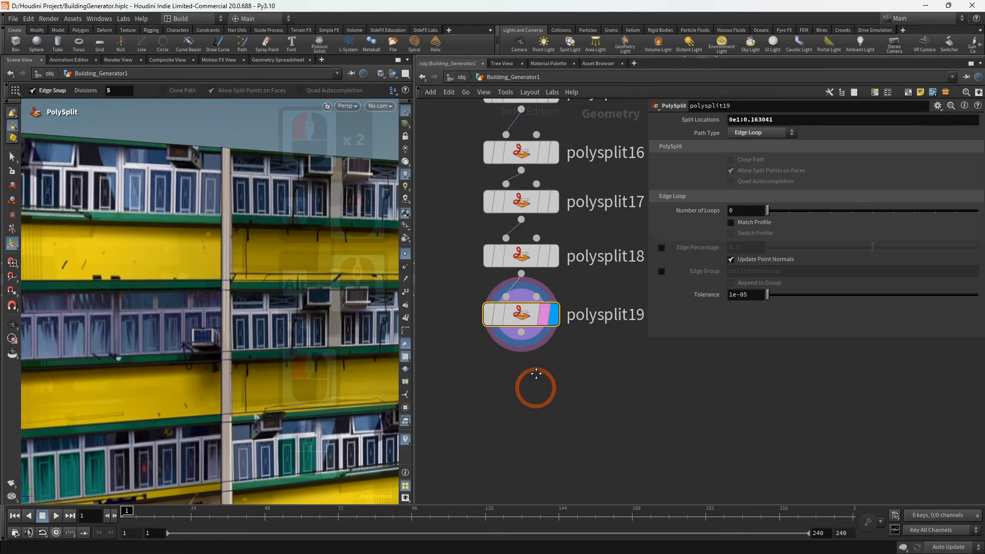
left_click(524, 288)
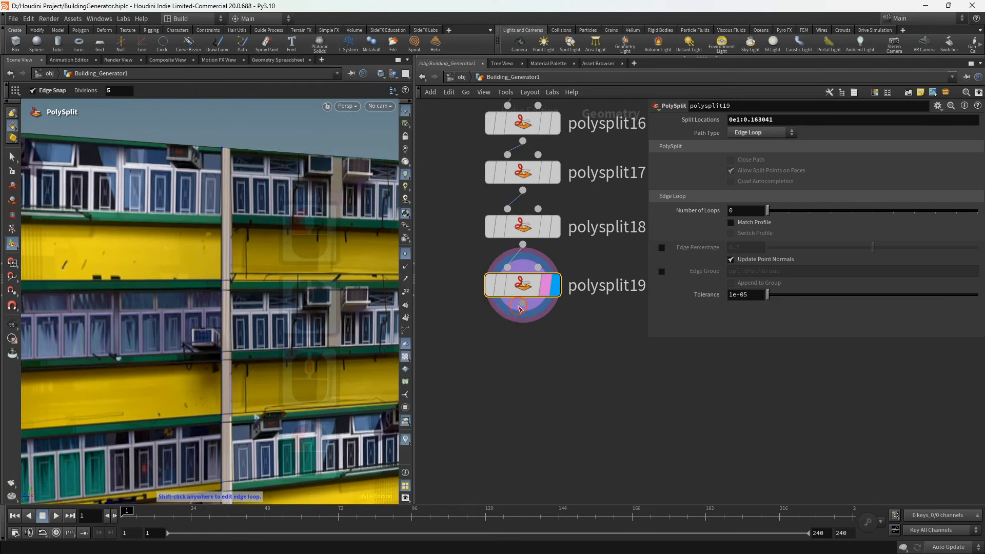
left_click(520, 308)
key("Tab")
left_click(529, 515)
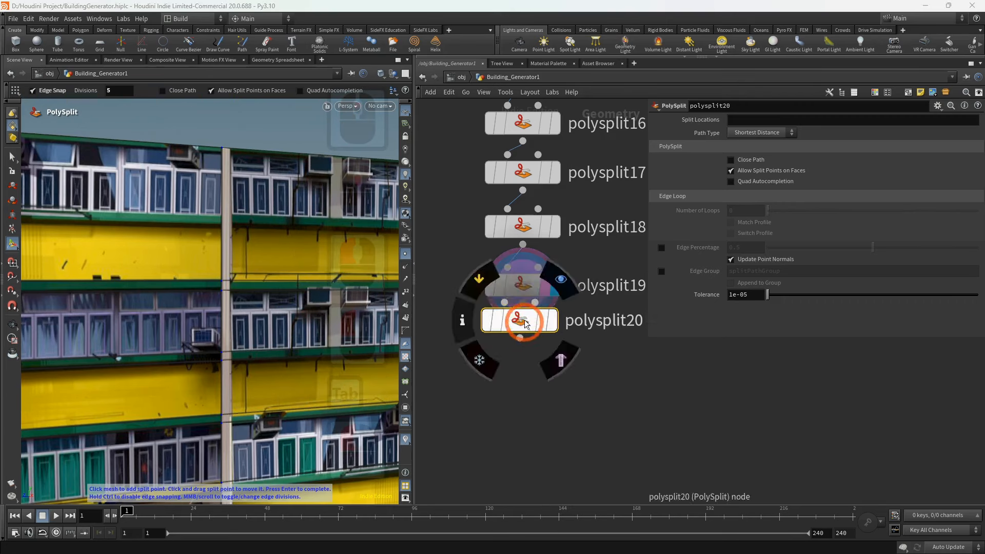
- Set polysplit20's Path Type to Edge Loop, and place its vertical loop on the first pillar's right edge, at about 1e0:0.009
left_click(730, 159)
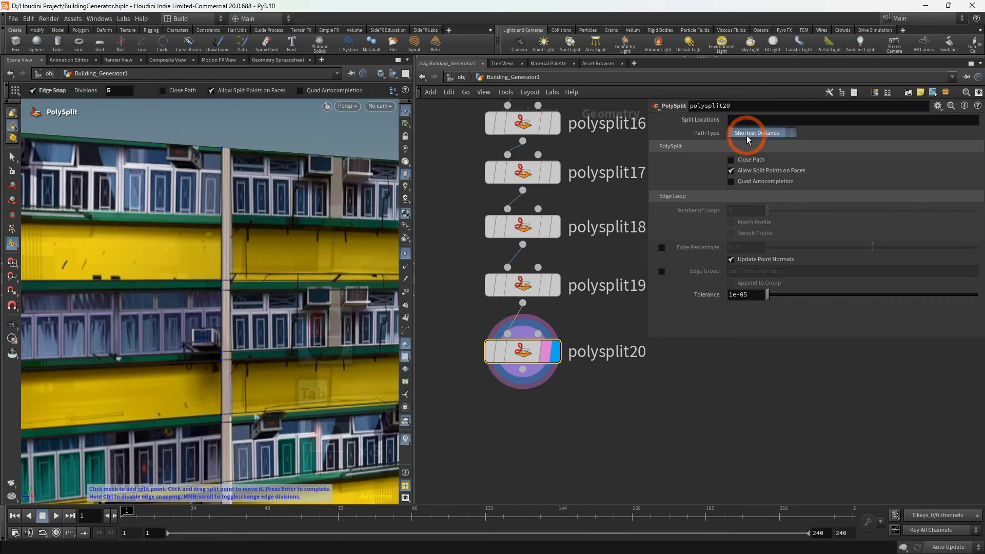
left_click(745, 154)
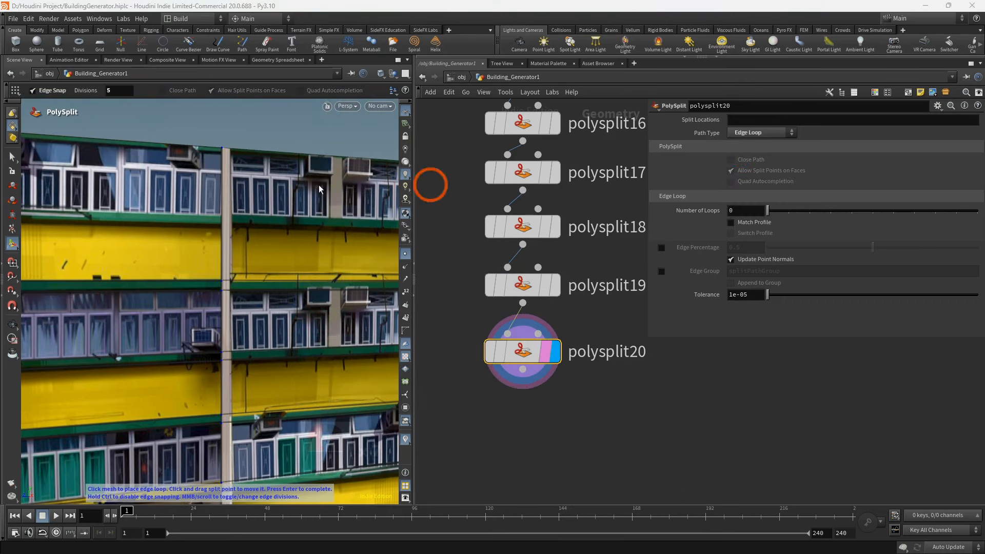
left_click(232, 149)
- Add a PolySplit node after polysplit20, move it below the chain, and display it
left_click_drag(231, 200, 227, 273, "alt")
middle_click_drag(240, 323, 211, 276, "alt")
middle_click_drag(288, 253, 204, 339, "alt")
middle_click_drag(243, 263, 162, 267, "alt")
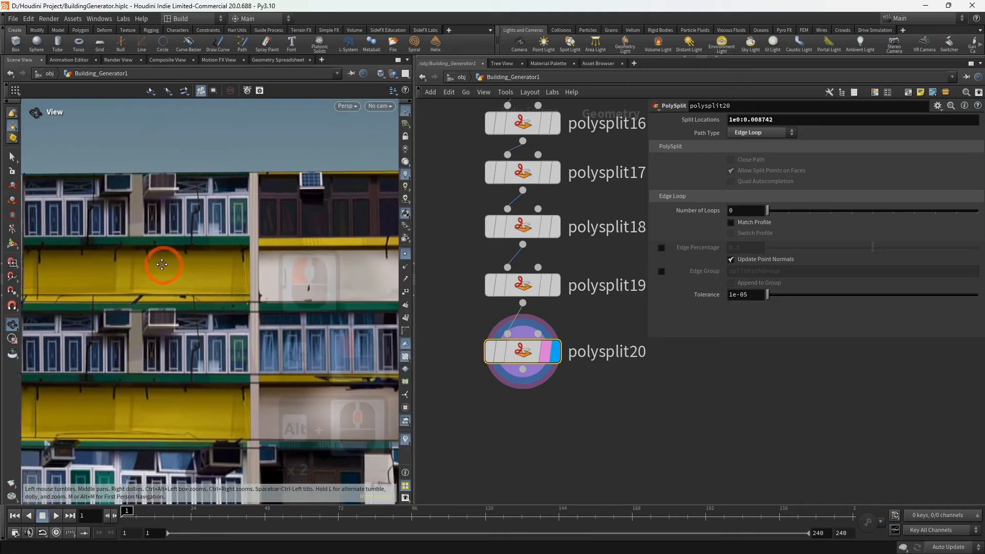
middle_click_drag(203, 237, 181, 234, "alt")
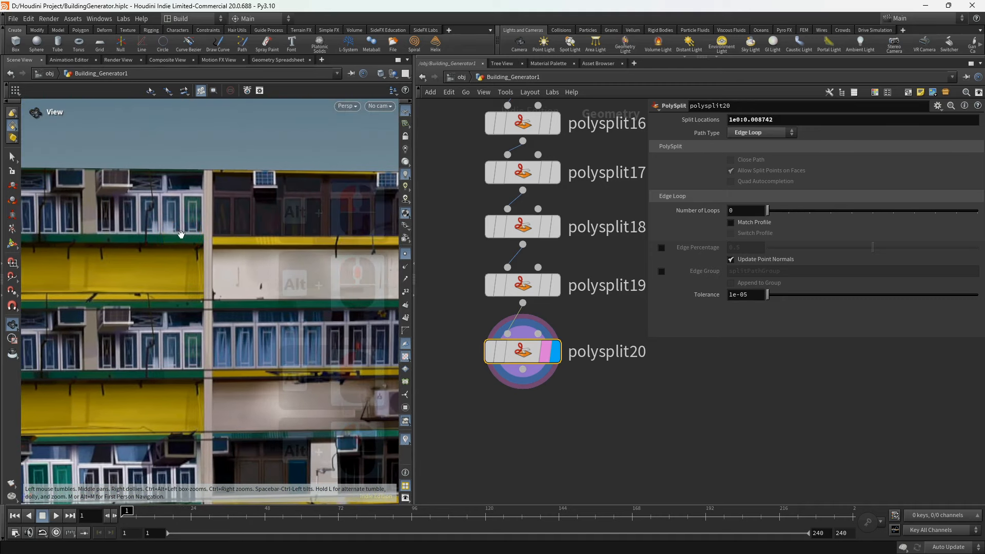
middle_click_drag(520, 384, 541, 264)
left_click(542, 257)
key("Tab")
left_click(538, 492)
left_click(521, 261)
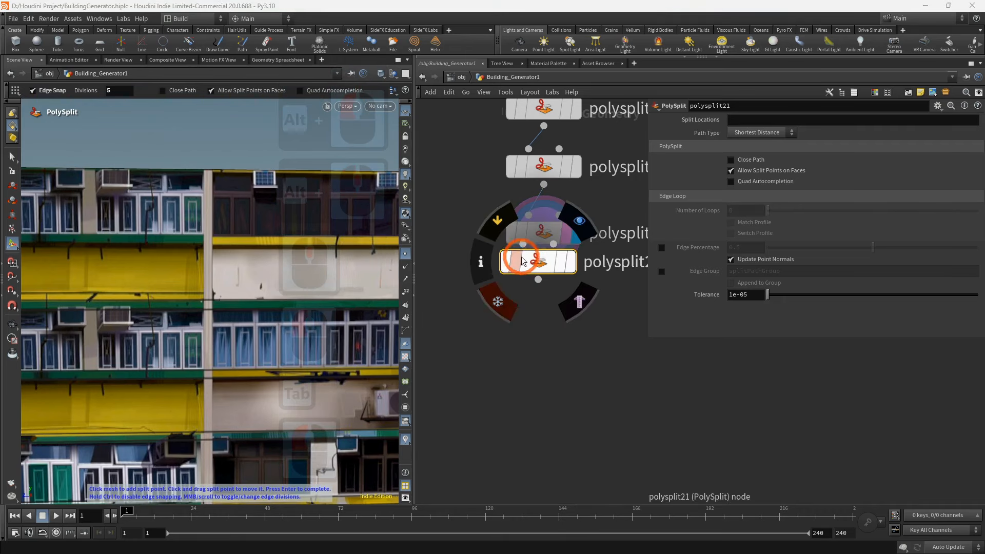
left_click_drag(520, 261, 515, 307)
left_click(567, 314)
- Set polysplit21's Path Type to Edge Loop, and place its vertical loop on the left edge of the second pillar
left_click(762, 133)
left_click(754, 145)
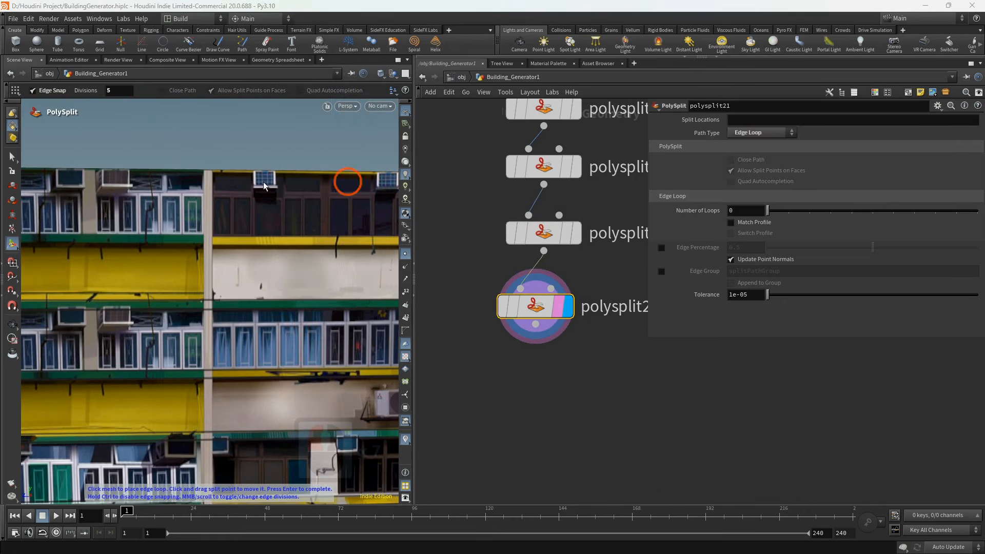
left_click(203, 169)
key("Return")
- Add a PolySplit node after polysplit21 beneath the chain, and display it
left_click(535, 324)
key("Tab")
left_click(559, 517)
left_click(536, 347)
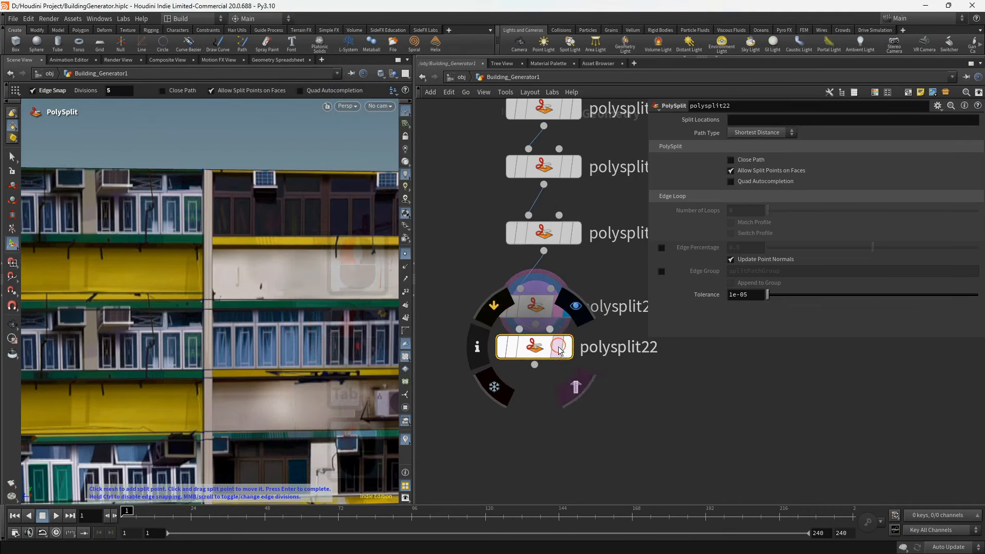
left_click(559, 350)
- Set polysplit22's Path Type to Edge Loop, and place its vertical loop on the second pillar's right edge, at about 39e0:0.010
left_click(762, 132)
left_click(755, 144)
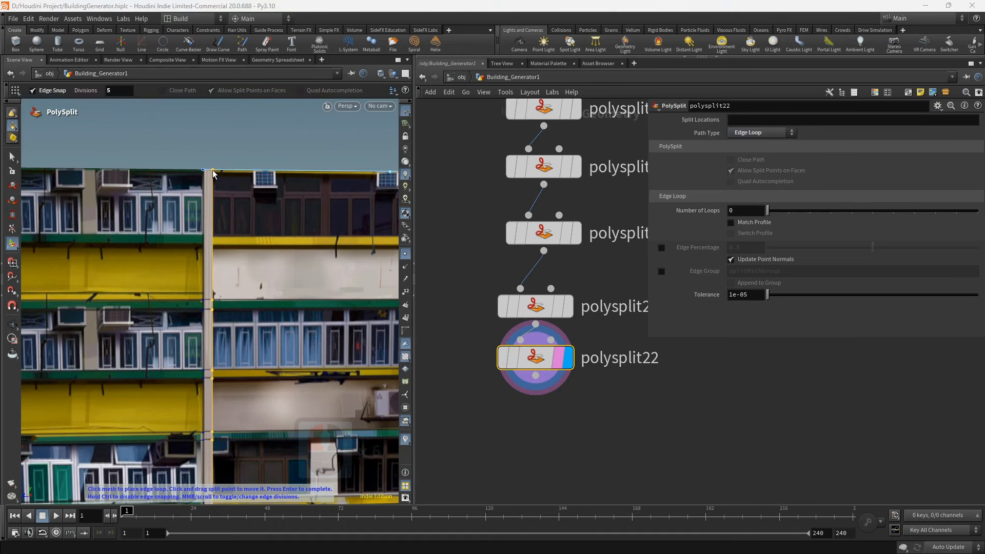
left_click(213, 171)
key("Return")
- Add a PolySplit node after polysplit22, and display it
scroll(251, 257, "down", 5, "alt")
middle_click_drag(263, 269, 104, 266, "alt")
scroll(200, 234, "up", 2, "alt")
middle_click_drag(205, 226, 189, 241, "alt")
middle_click_drag(547, 400, 534, 317)
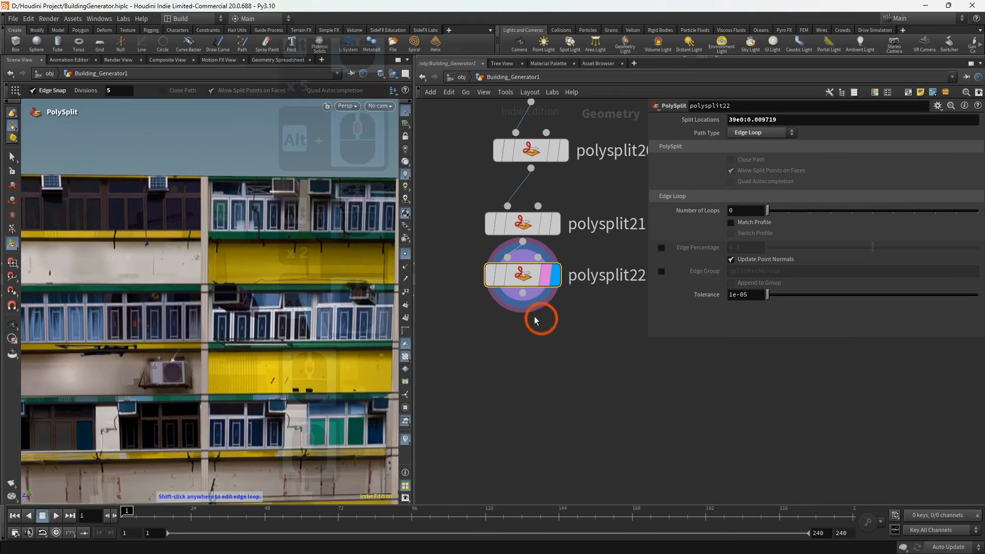
left_click(522, 307)
key("Tab")
left_click(549, 515)
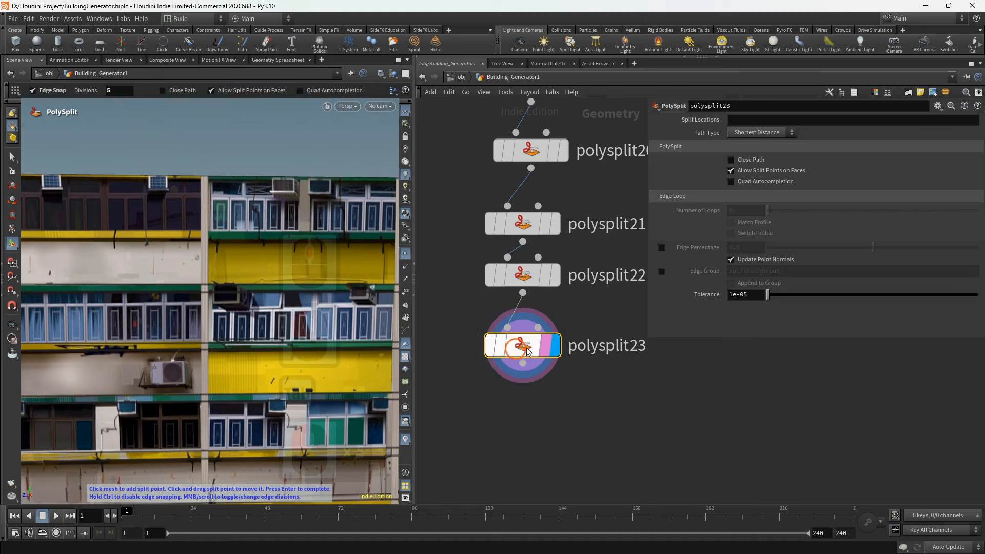
- Set polysplit23's Path Type to Edge Loop, and place its vertical loop on the third pillar's left edge, at about 58e0:0.244
left_click(746, 139)
left_click(747, 153)
left_click(186, 176)
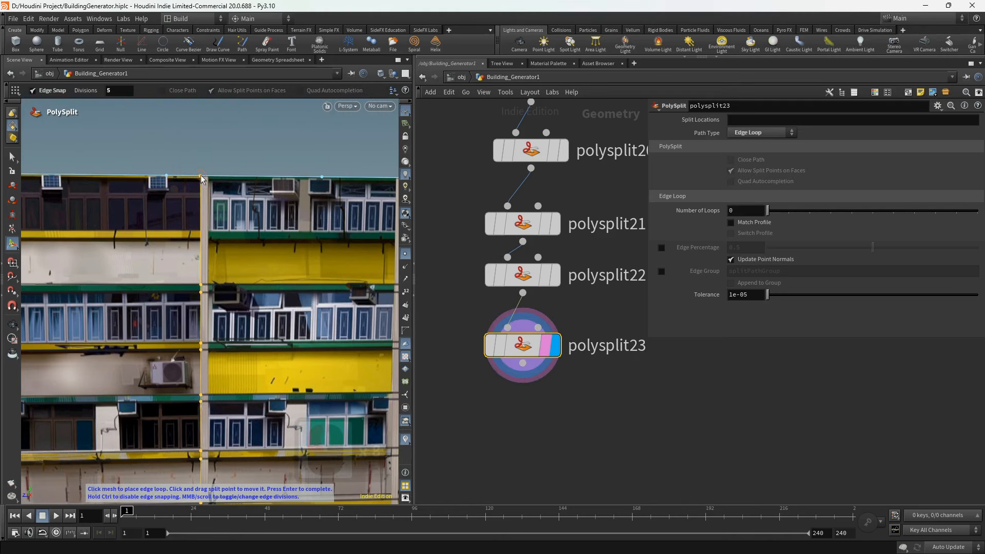
left_click(200, 176)
- Add a PolySplit node after polysplit23, align it beneath the chain, and display it
left_click_drag(193, 210, 132, 248, "alt")
scroll(152, 233, "up", 4, "alt")
middle_click_drag(148, 234, 143, 235, "alt")
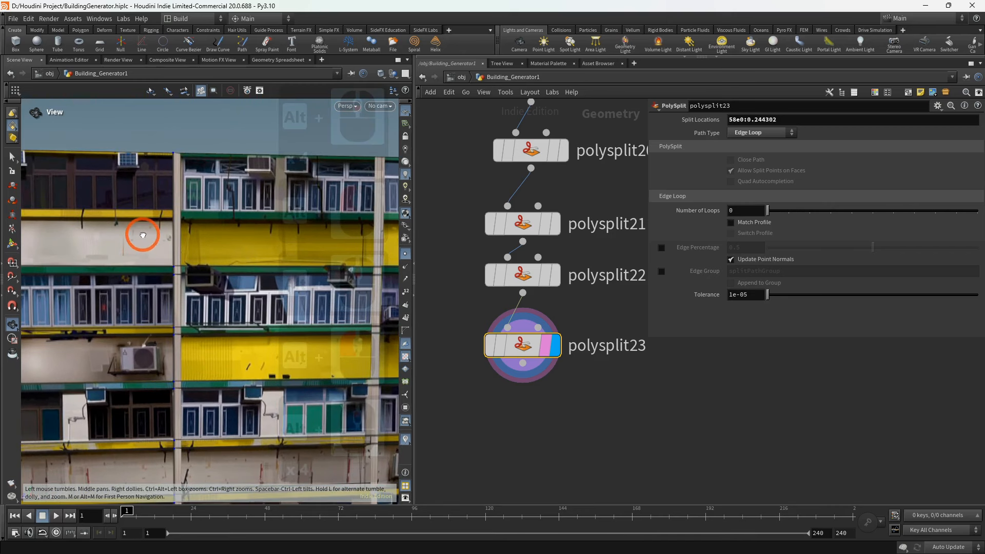
middle_click_drag(507, 378, 512, 314)
left_click(528, 300)
key("Tab")
left_click(528, 398)
left_click_drag(524, 316, 530, 349)
left_click(559, 349)
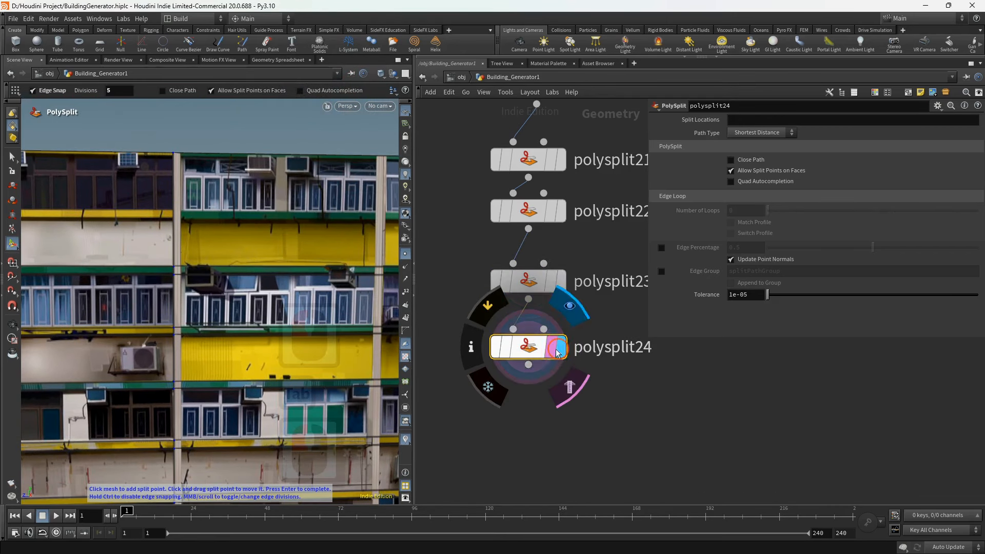
- Set polysplit24's Path Type to Edge Loop, and place its vertical loop on the right edge of the third pillar
left_click(754, 134)
left_click(742, 155)
left_click(183, 156)
- Add and display a PolySplit node after polysplit24, and set its Path Type to Edge Loop
middle_click_drag(329, 200, 202, 220, "alt")
scroll(202, 220, "up", 1, "alt")
middle_click_drag(541, 404, 541, 308)
left_click(528, 270)
key("Tab")
left_click(549, 508)
left_click(529, 324)
left_click(561, 324)
left_click(783, 133)
left_click(757, 155)
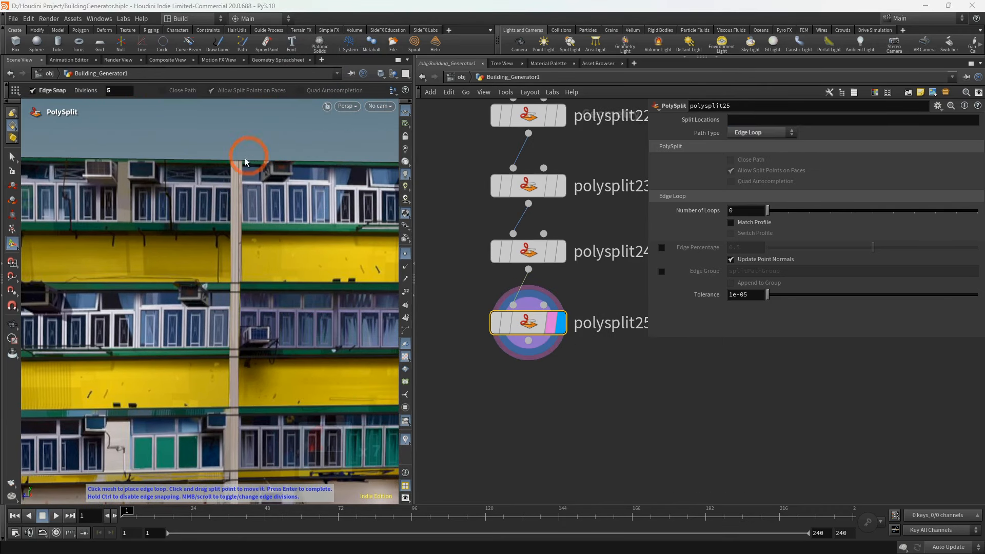
- Place polysplit25's vertical loop on the left edge of the fourth pillar, and add and display a PolySplit node after it
left_click(232, 160)
middle_click_drag(532, 379, 518, 301)
left_click(515, 262)
key("Tab")
left_click(534, 502)
left_click(511, 273)
left_click_drag(515, 275, 512, 298)
left_click(541, 296)
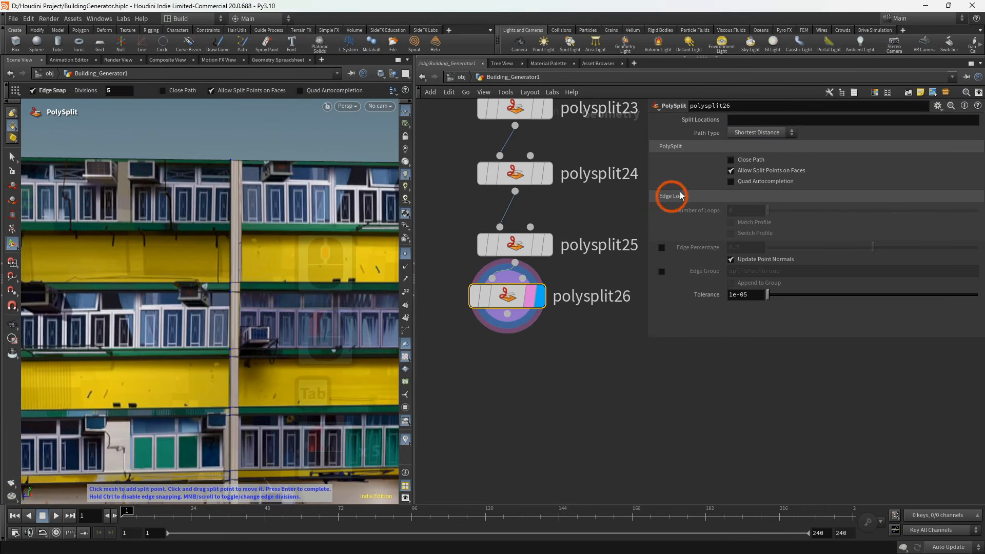
- Set polysplit26's Path Type to Edge Loop, and place its vertical loop on the right edge of the fourth pillar
left_click(759, 132)
left_click(754, 155)
left_click(243, 163)
middle_click_drag(289, 271, 128, 245, "alt")
key("ctrl+z")
left_click(228, 160)
- Add and display a PolySplit node after polysplit26, and set its Path Type to Edge Loop
scroll(257, 215, "up", 3, "alt")
middle_click_drag(272, 205, 219, 232, "alt")
middle_click_drag(506, 358, 502, 345)
right_click(503, 301)
left_click(527, 514)
left_click_drag(502, 317, 493, 360)
left_click(526, 361)
left_click(754, 153)
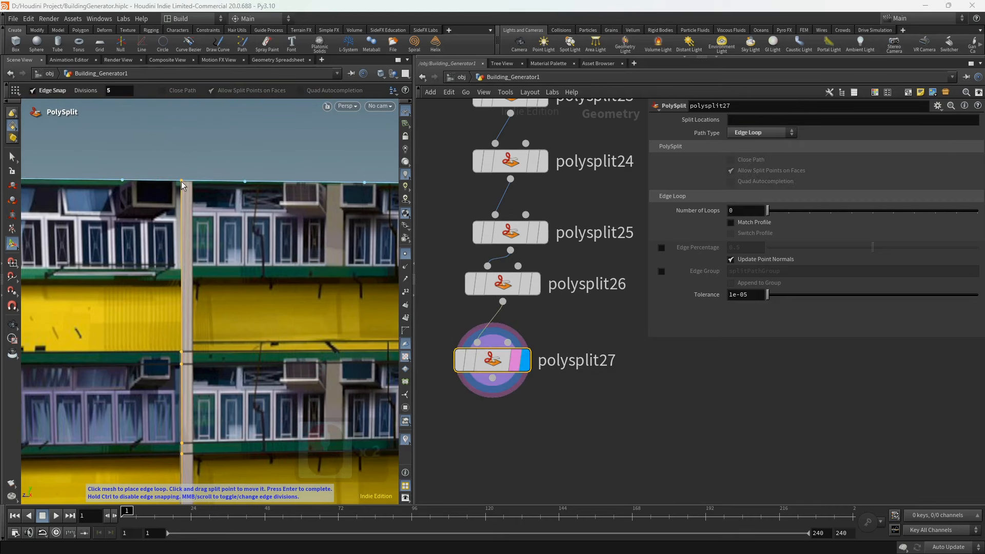
- Place polysplit27's vertical loop on the left edge of the fifth pillar, and add and display a PolySplit node after it
left_click(181, 182)
middle_click_drag(510, 394, 512, 296)
left_click(495, 280)
key("Tab")
left_click(519, 516)
left_click(495, 328)
left_click(526, 328)
- Set polysplit28's Path Type to Edge Loop, and complete its vertical loop on the fifth pillar's right edge, at about 153e0:0.038
left_click(769, 133)
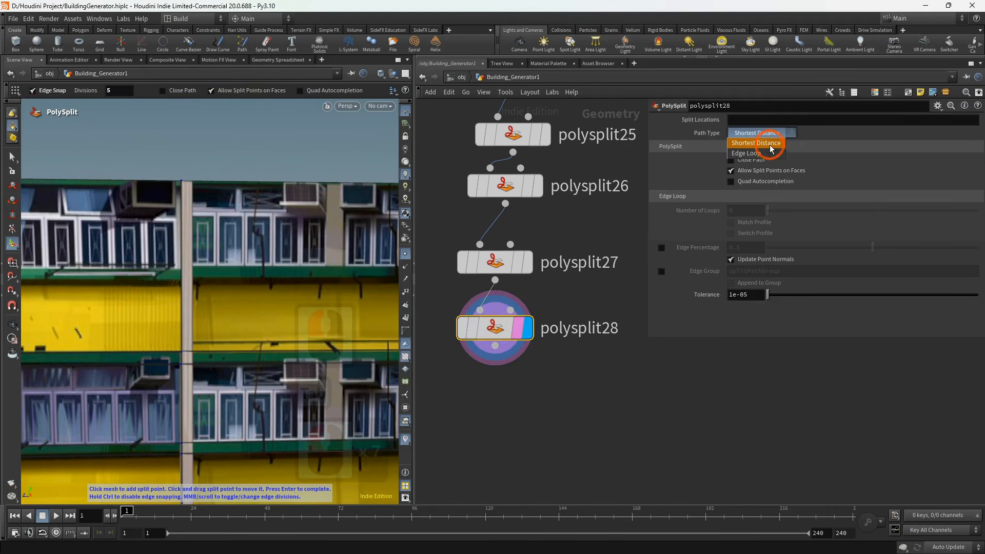
left_click(760, 153)
left_click(193, 181)
scroll(256, 247, "down", 3, "alt")
middle_click_drag(256, 246, 191, 180, "alt")
scroll(191, 180, "down", 20, "alt")
middle_click_drag(107, 209, 263, 218, "alt")
scroll(263, 218, "up", 2, "alt")
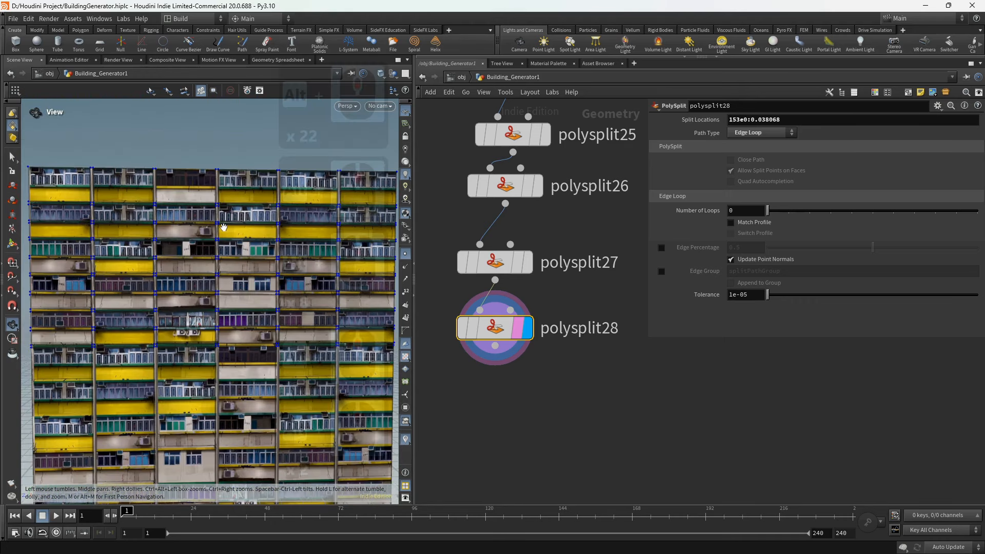
mouse_move(151, 251)
left_mouse_down("alt")
mouse_move(167, 249)
mouse_move(159, 250)
left_mouse_up("alt")
middle_click_drag(159, 250, 189, 215, "alt")
scroll(169, 222, "down", 2, "alt")
key("Return")
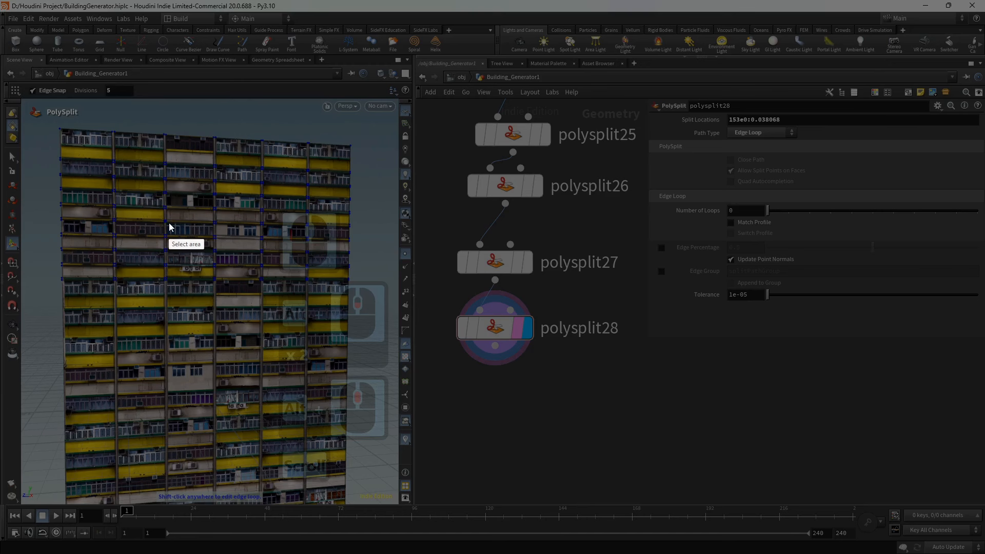
left_click_drag(50, 113, 398, 478)
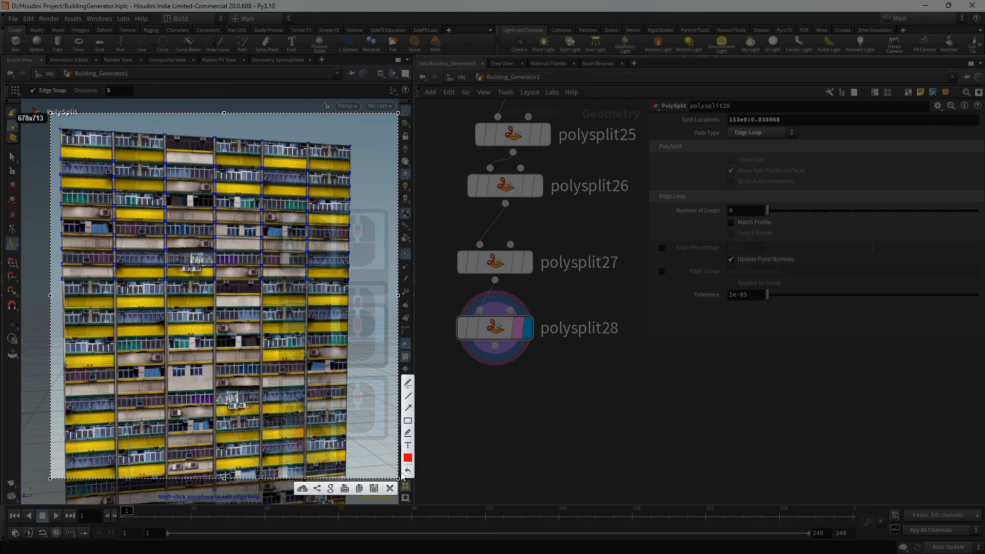
left_click(408, 384)
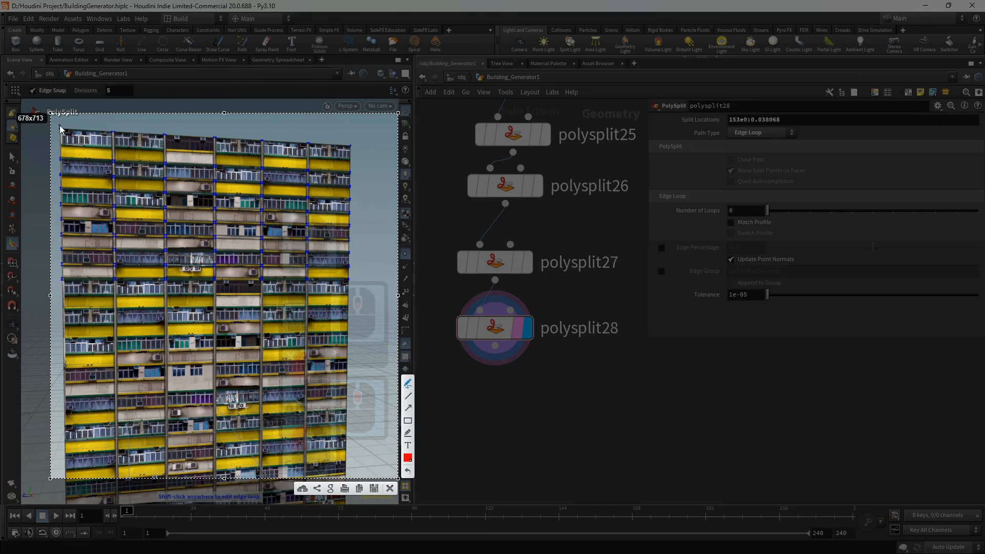
left_click_drag(61, 129, 56, 136)
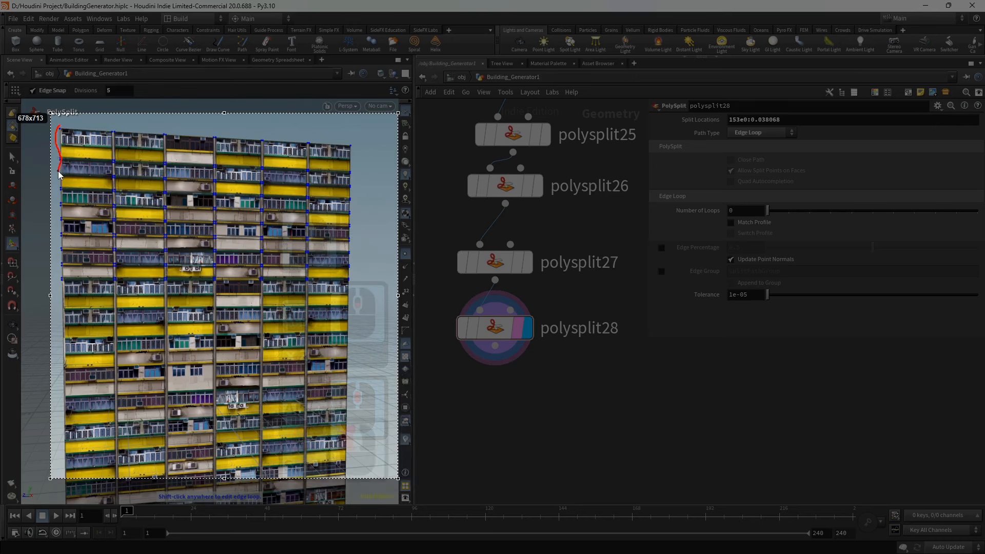
left_click_drag(58, 171, 58, 171)
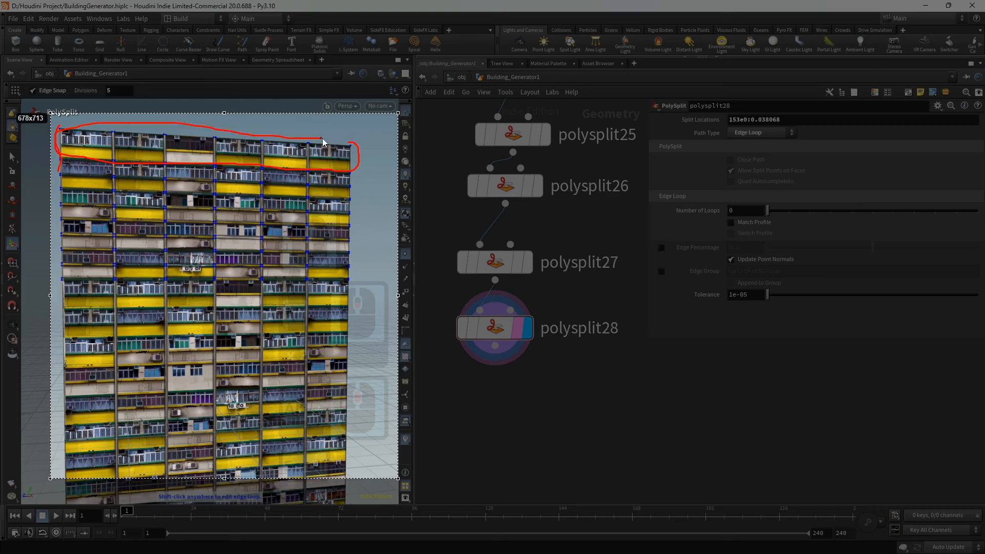
left_click_drag(352, 143, 353, 143)
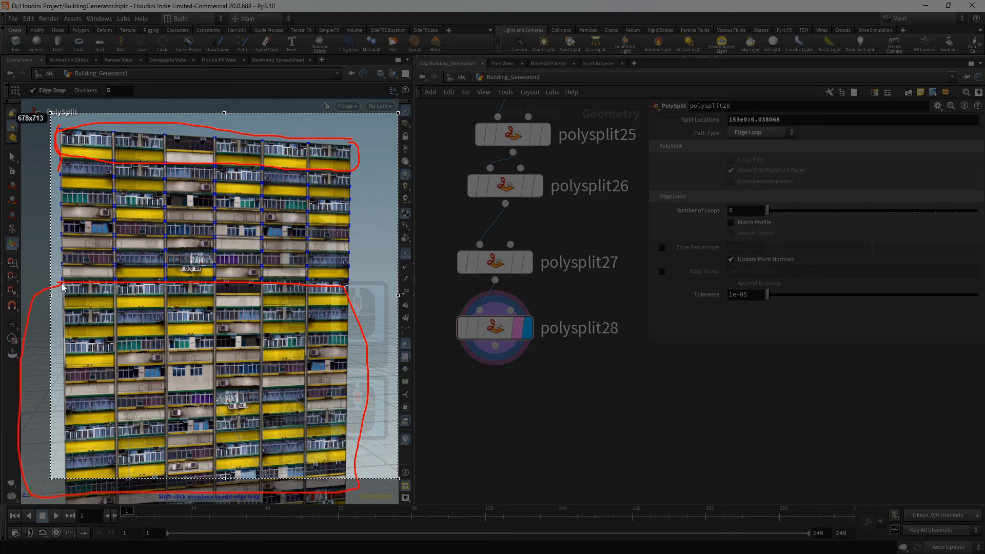
left_click_drag(64, 287, 64, 286)
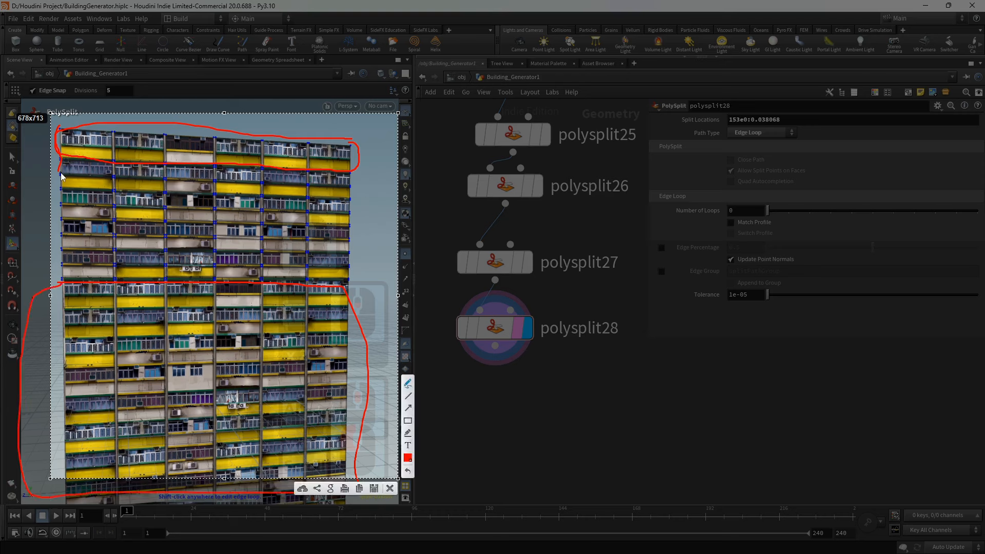
left_click(408, 462)
left_click(312, 362)
left_click(297, 464)
left_click_drag(57, 161, 299, 248)
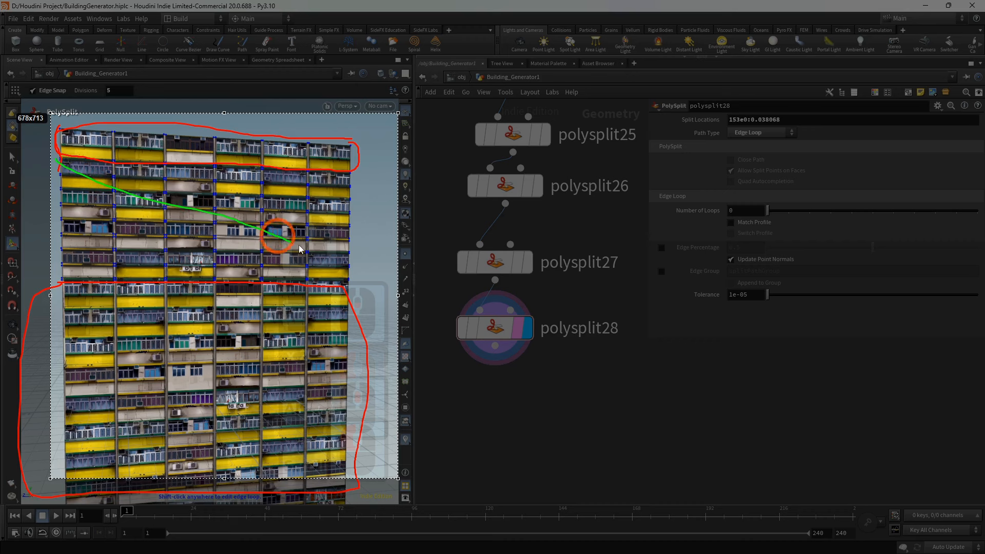
left_click(412, 434)
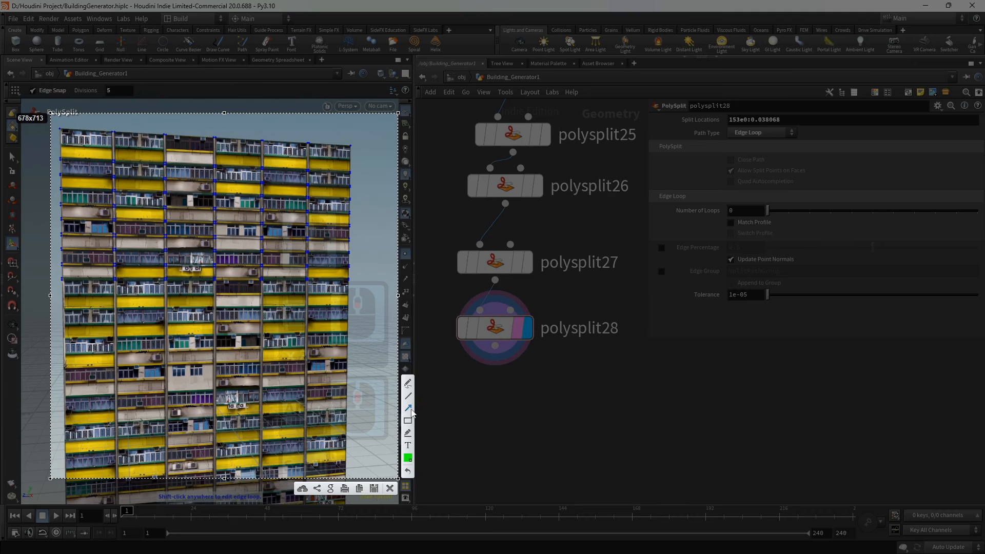
left_click(390, 488)
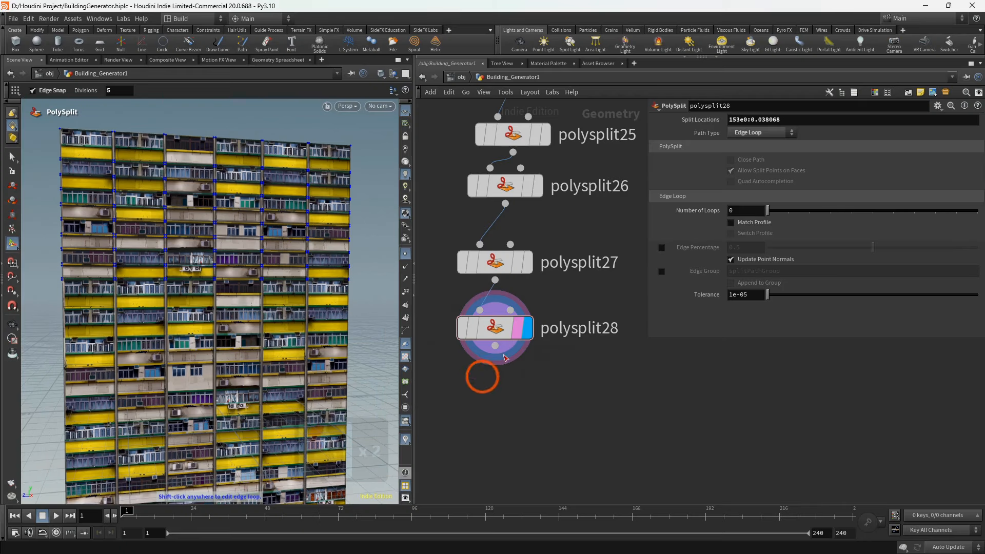
- Lay out the PolySplit chain as a straight, evenly spaced vertical column
scroll(482, 374, "down", 8)
scroll(473, 211, "down", 3)
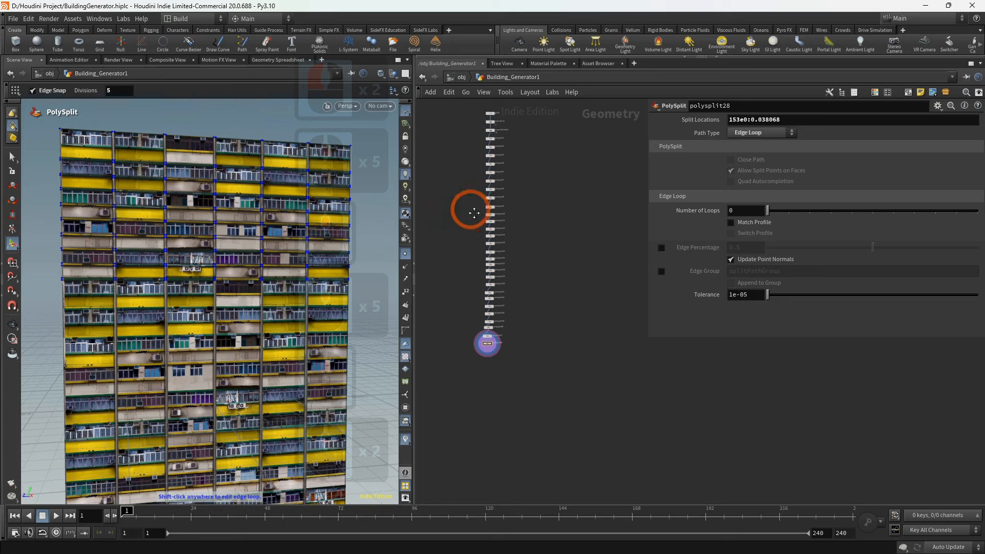
middle_click_drag(473, 173, 485, 203)
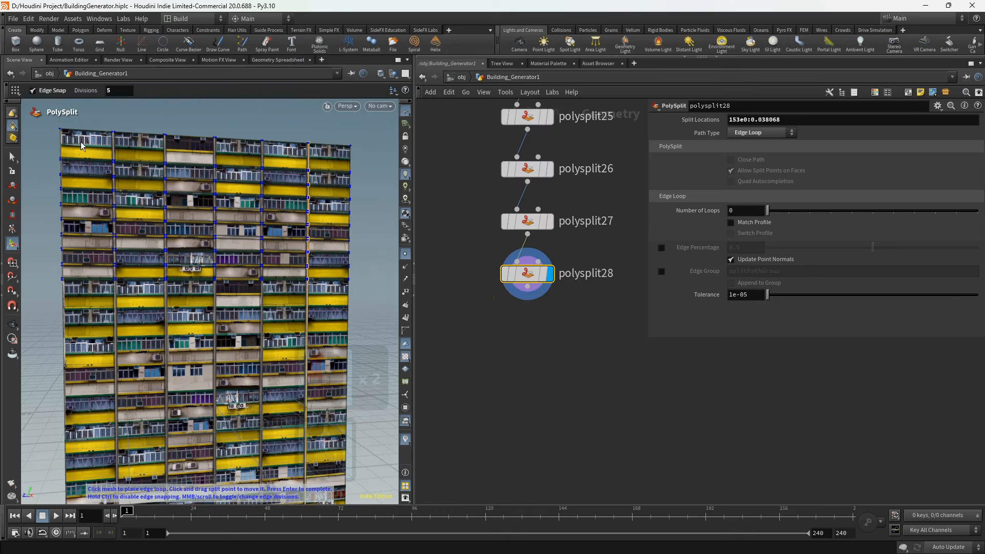
- Select all faces of the building's topmost floor and remove them with a Blast node
left_click(12, 157)
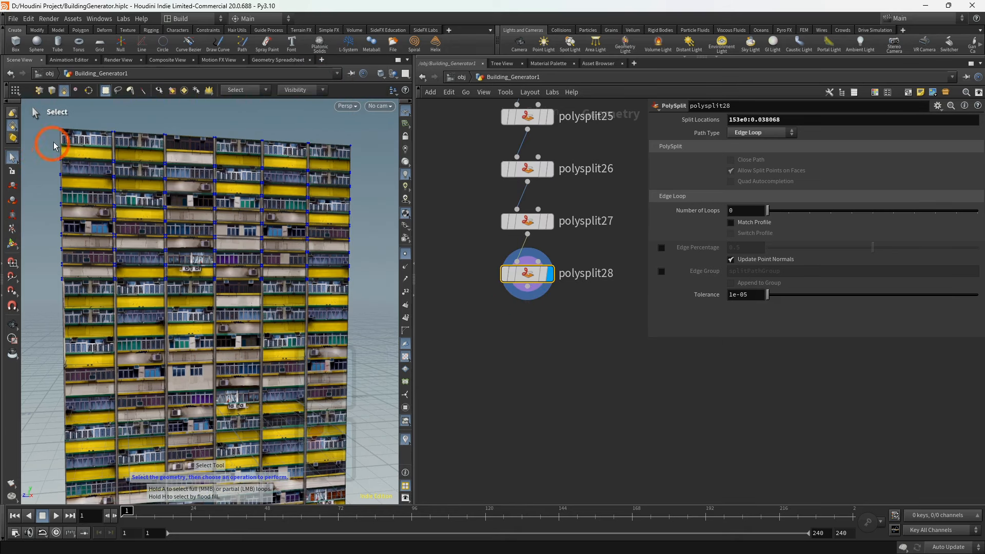
left_click_drag(55, 121, 351, 157)
left_click_drag(226, 160, 196, 172, "alt")
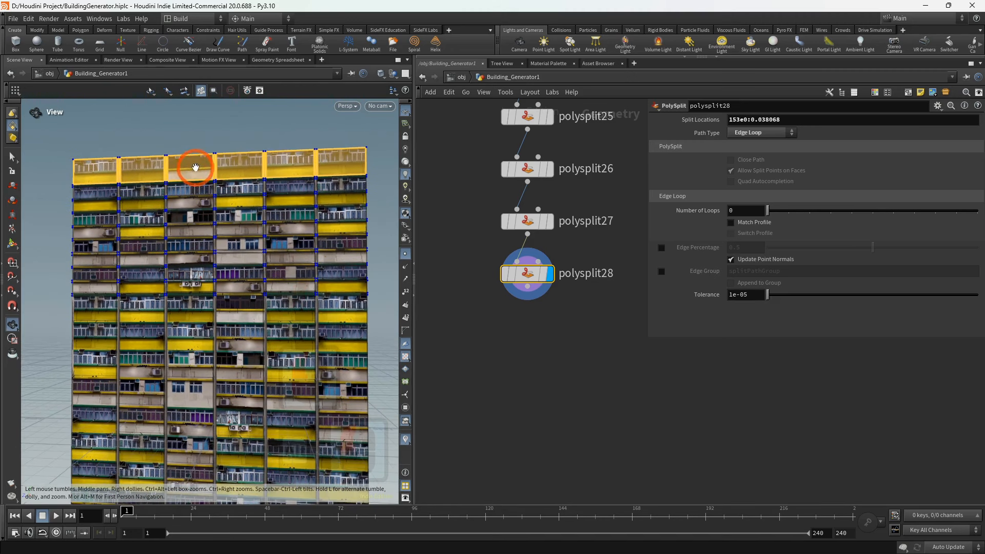
key("s")
key("Tab")
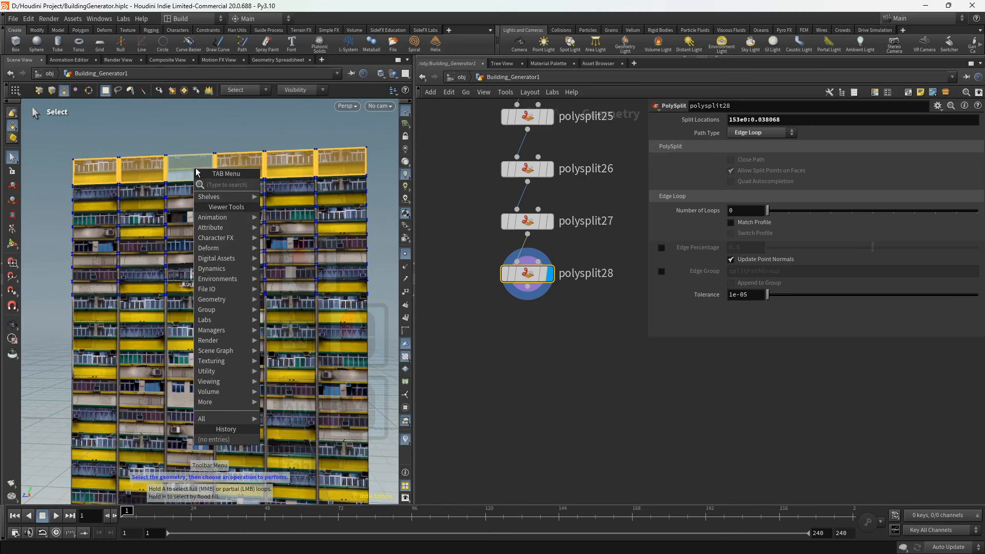
type("BLA")
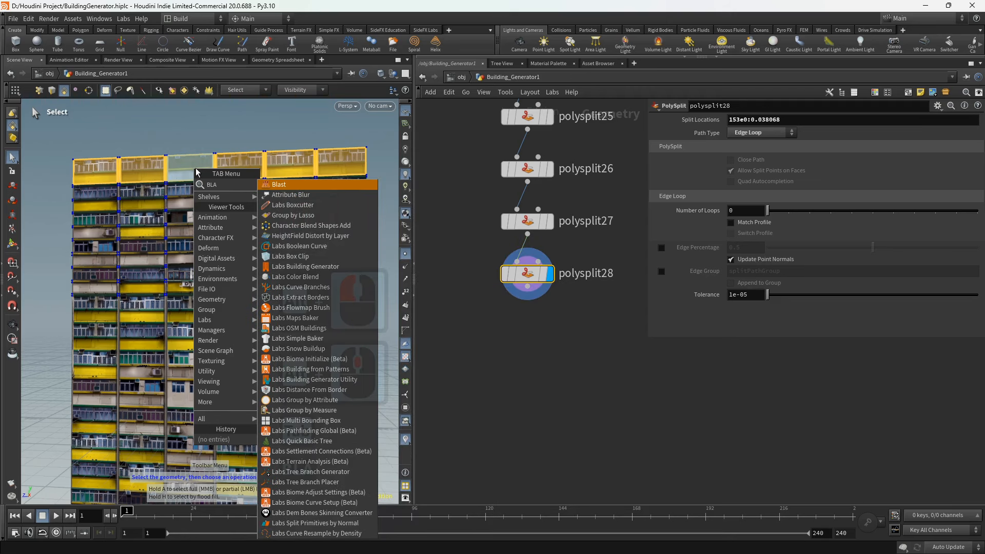
key("Return")
- Select all the tall unsplit faces below the divided floors and remove them with a second Blast node
left_click_drag(204, 149, 223, 193, "alt")
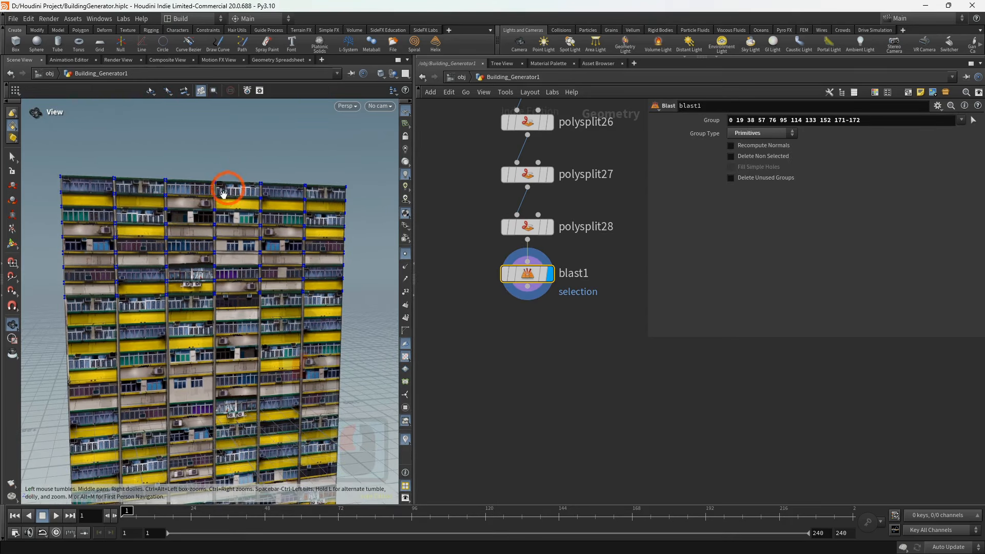
middle_click_drag(223, 195, 226, 132, "alt")
scroll(226, 181, "down", 4, "alt")
left_click_drag(201, 288, 194, 306, "alt")
scroll(190, 302, "down", 2, "alt")
middle_click_drag(182, 287, 167, 269, "alt")
left_click_drag(64, 229, 300, 452)
left_click(228, 297, "ctrl")
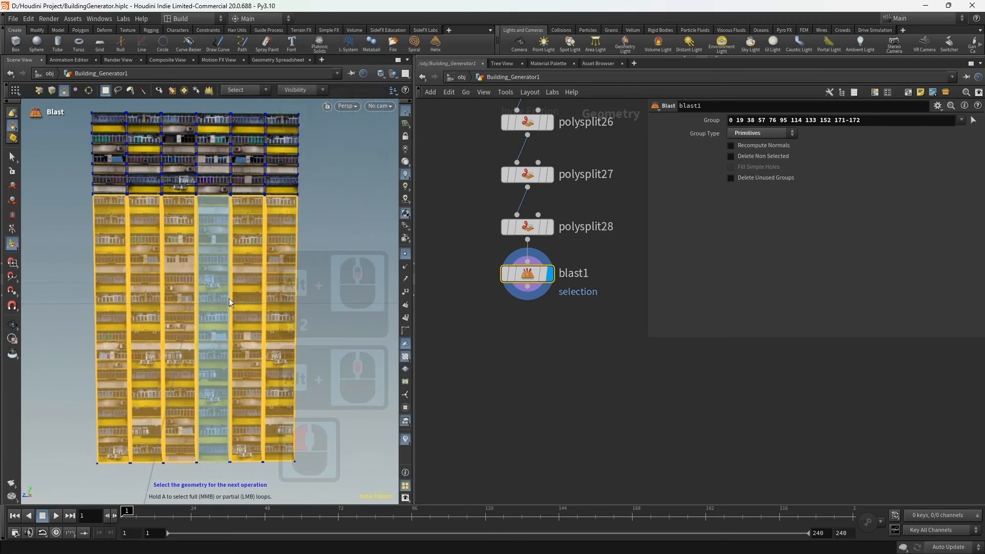
left_click(230, 302, "shift")
key("Tab")
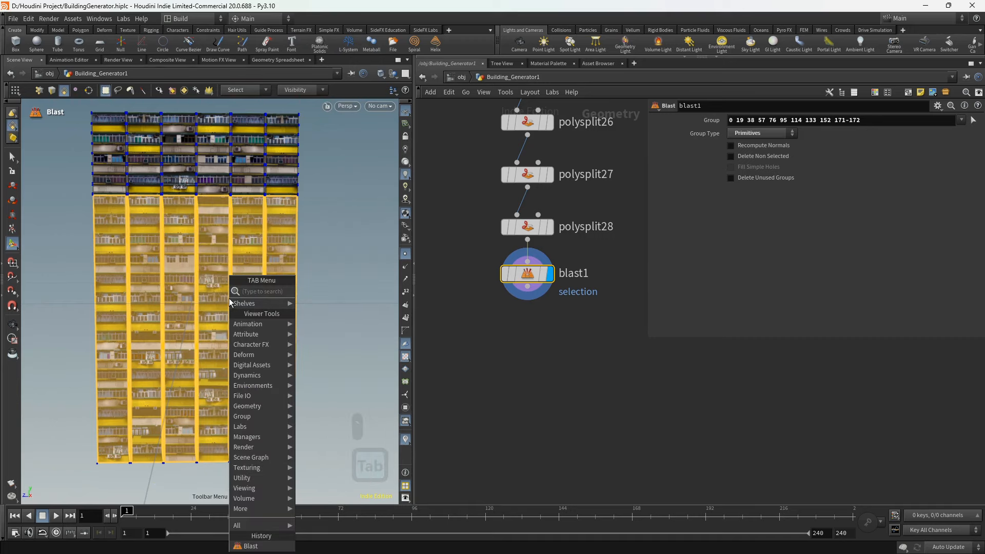
type("BLA")
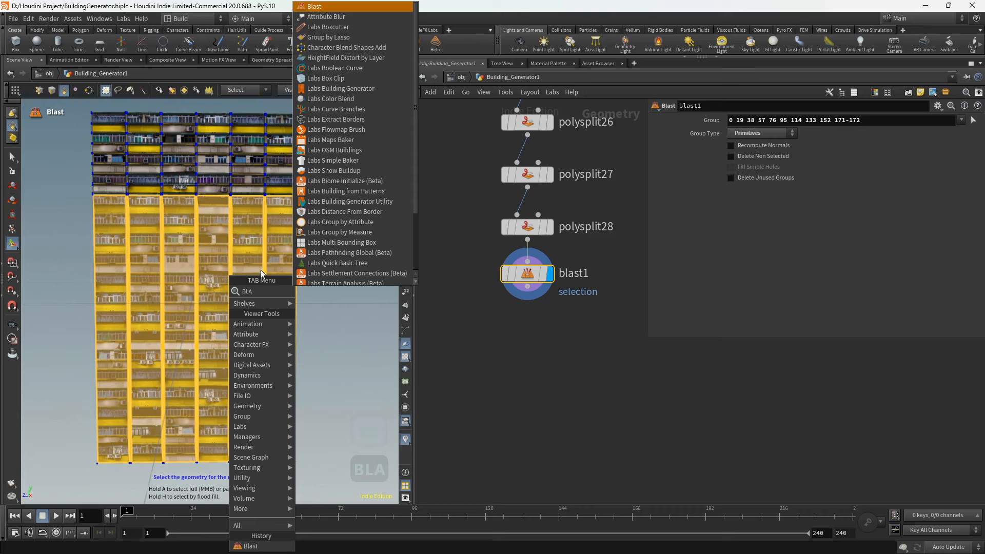
left_click(314, 8)
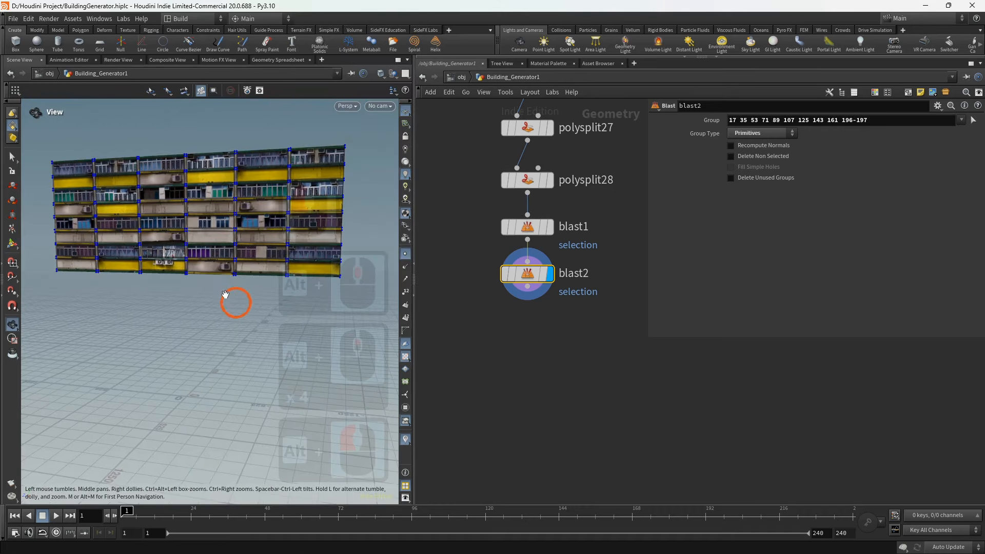
- Save the BuildingGenerator.hiplc project
middle_click_drag(224, 294, 248, 332, "alt")
left_click_drag(248, 332, 244, 320, "alt")
left_click(249, 306)
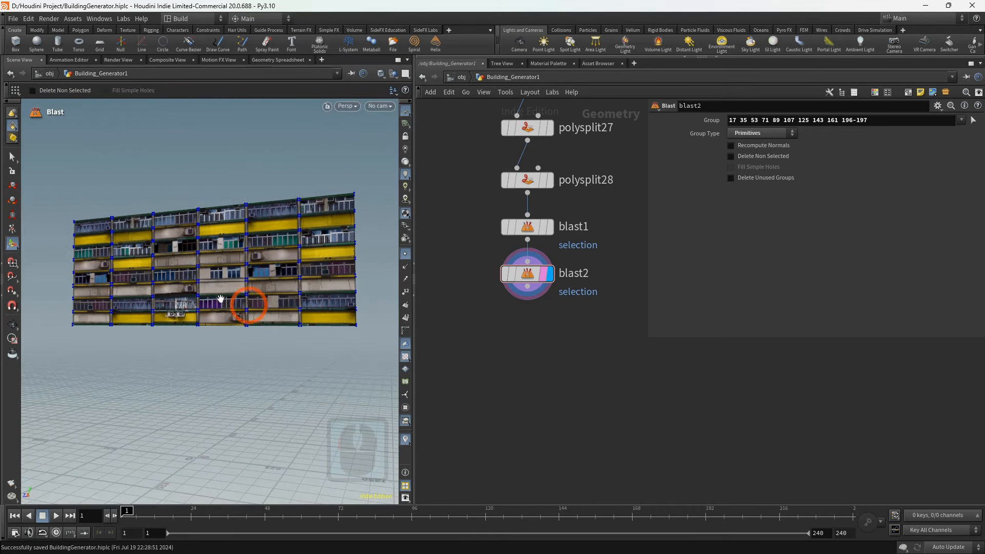
- Select the top two horizontal ledge faces in the facade's first column
scroll(249, 305, "up", 5, "alt")
left_click_drag(169, 298, 192, 282, "alt")
scroll(175, 246, "up", 4, "alt")
left_click_drag(175, 245, 178, 258, "alt")
middle_click_drag(164, 257, 217, 251, "alt")
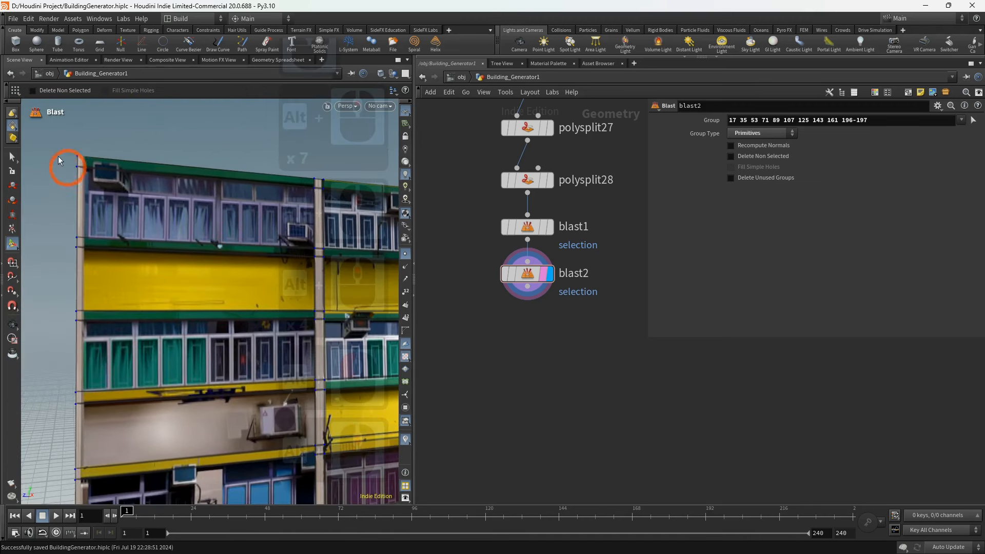
key("s")
left_click(128, 167)
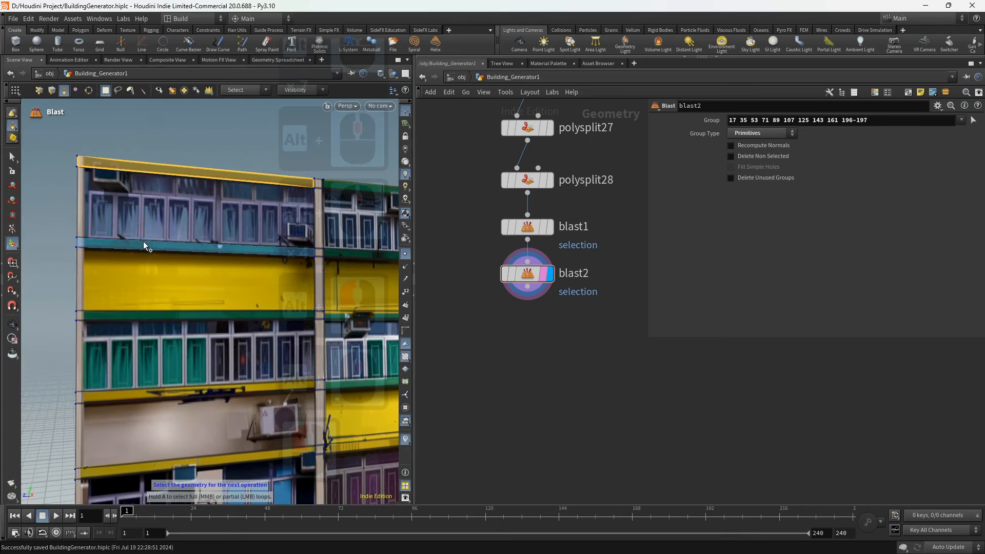
left_click(147, 246, "shift")
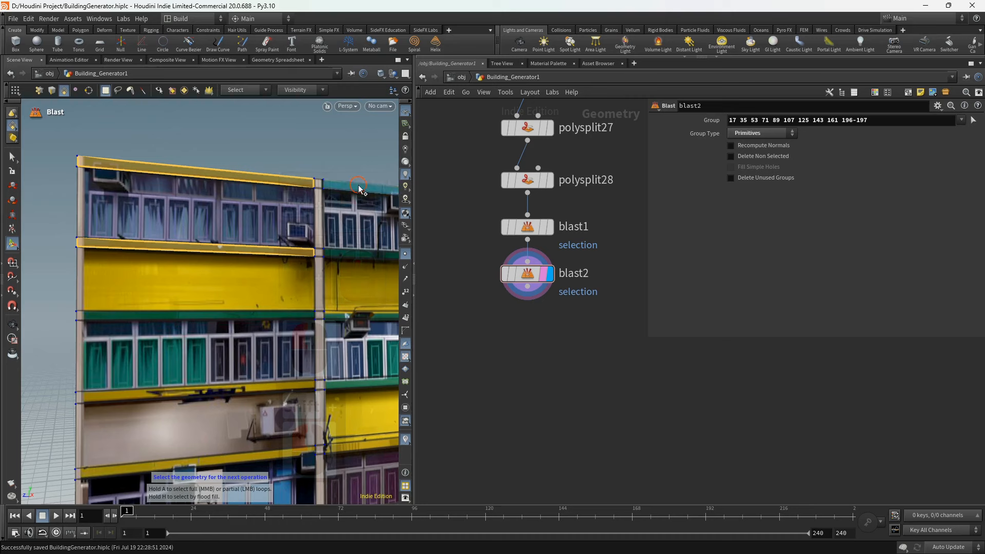
- Add the top two ledge faces of each of the other five columns to the selection
left_click_drag(337, 226, 252, 203, "alt")
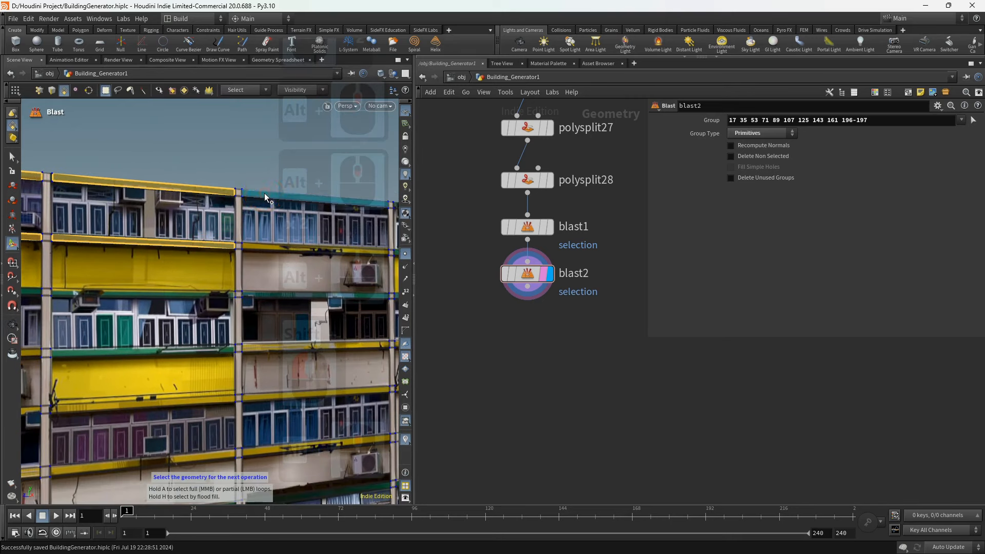
left_click(265, 194, "shift")
left_click(273, 246, "shift")
middle_click_drag(272, 246, 119, 247, "alt")
scroll(118, 246, "up", 3, "alt")
left_click(264, 196, "shift")
left_click(261, 251, "shift")
middle_click_drag(261, 251, 97, 248, "alt")
scroll(98, 248, "up", 3, "alt")
left_click(264, 191, "shift")
left_click(277, 263, "shift")
middle_click_drag(277, 263, 27, 255, "alt")
left_click(223, 202, "shift")
left_click(227, 256, "shift")
- Add all remaining horizontal ledge faces of the fifth and sixth columns to the selection
middle_click_drag(226, 288, 230, 187, "alt")
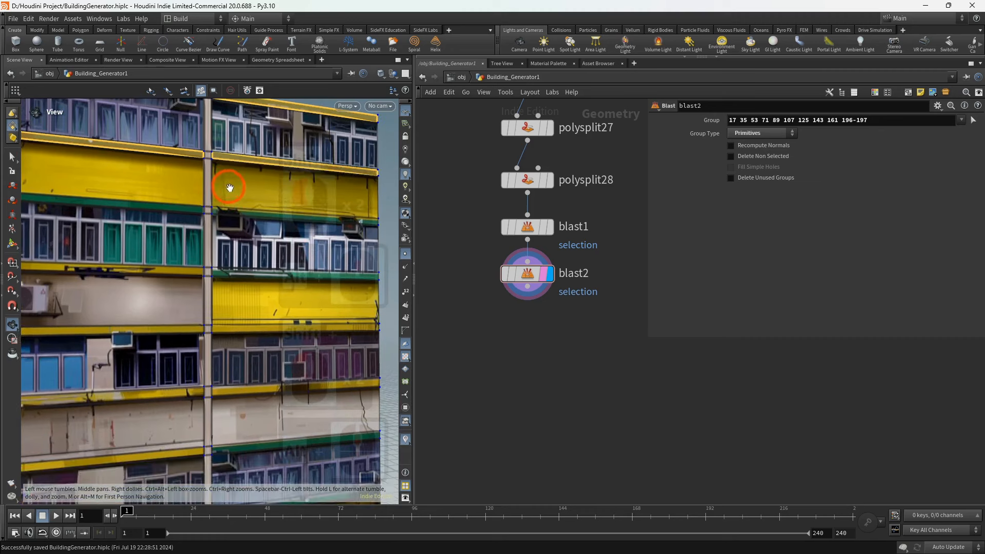
left_click(232, 214, "shift")
left_click(260, 277, "shift")
left_click(179, 269, "shift")
middle_click_drag(239, 319, 255, 227, "alt")
left_click(256, 231, "shift")
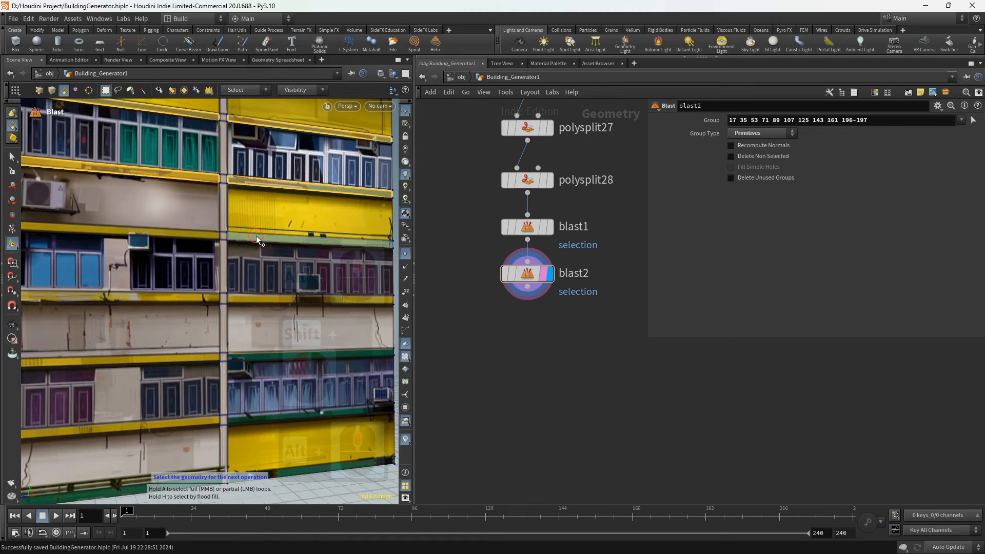
left_click(205, 299, "shift")
middle_click_drag(205, 299, 249, 237, "alt")
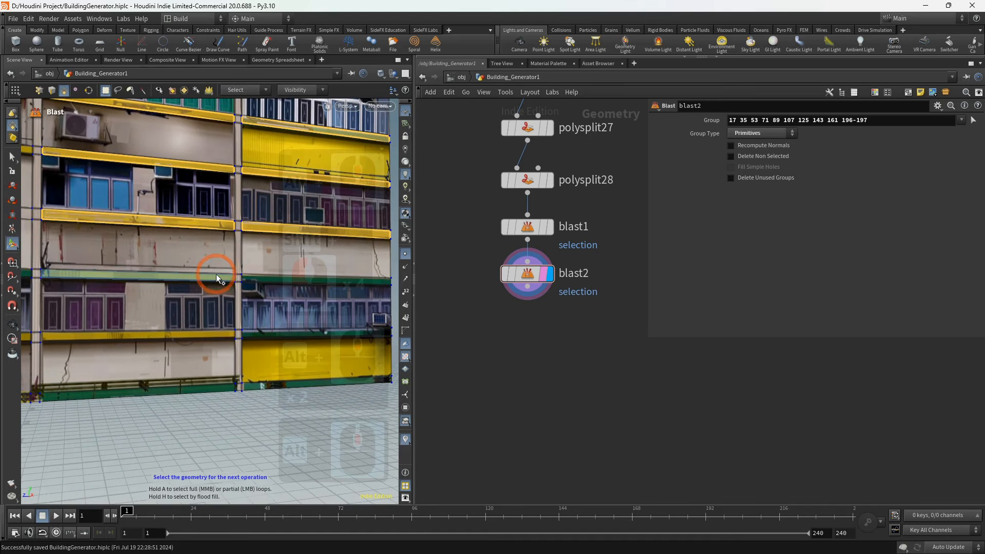
left_click(251, 280, "shift")
left_click(252, 333, "shift")
left_click(227, 336, "shift")
left_click(226, 387, "shift")
left_click(254, 386, "shift")
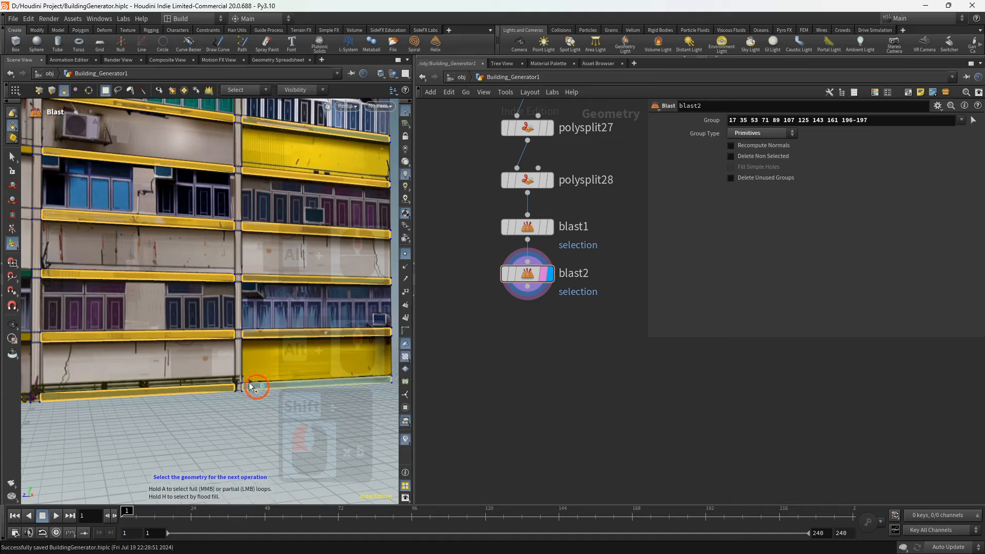
- Add the four lowest ledge faces of the fourth and third columns to the selection
scroll(246, 382, "down", 2, "alt")
middle_click_drag(129, 369, 215, 344, "alt")
left_click(216, 345, "shift")
left_click(215, 290, "shift")
left_click(213, 226, "shift")
left_click(214, 167, "shift")
middle_click_drag(56, 154, 240, 156, "alt")
left_click(239, 165, "shift")
left_click(228, 223, "shift")
left_click(226, 283, "shift")
left_click(222, 346, "shift")
- Add the three remaining upper ledge faces of both the third and fourth columns to the selection
scroll(246, 220, "down", 3, "alt")
middle_click_drag(254, 205, 162, 358, "alt")
left_click(217, 293, "shift")
left_click(223, 246, "shift")
left_click(226, 199, "shift")
left_click(143, 190, "shift")
left_click(140, 243, "shift")
left_click(136, 292, "shift")
- Add the seven remaining ledge faces of the second column to the selection
scroll(132, 280, "down", 1, "alt")
middle_click_drag(132, 277, 363, 235, "alt")
left_click(229, 194, "shift")
left_click(228, 139, "shift")
mouse_move(230, 140)
middle_mouse_down("alt")
mouse_move(223, 219)
mouse_move(240, 138)
middle_mouse_up("alt")
left_click(219, 239, "shift")
left_click(221, 294, "shift")
left_click(223, 346, "shift")
left_click(219, 401, "shift")
left_click(216, 451, "shift")
- Add the seven remaining ledge faces of the first column to complete the ledge selection
middle_click_drag(159, 374, 375, 301, "alt")
left_click(232, 388, "shift")
left_click(235, 334, "shift")
left_click(238, 278, "shift")
left_click(241, 227, "shift")
left_click(247, 170, "shift")
left_click(254, 123, "shift")
scroll(254, 123, "down", 2, "alt")
middle_click_drag(254, 123, 201, 301, "alt")
left_click(195, 255, "shift")
- Apply a PolyExtrude to the selected ledge faces across the whole facade
scroll(195, 254, "down", 2, "alt")
left_click_drag(159, 241, 209, 251, "alt")
middle_click_drag(209, 251, 193, 243, "alt")
key("Tab")
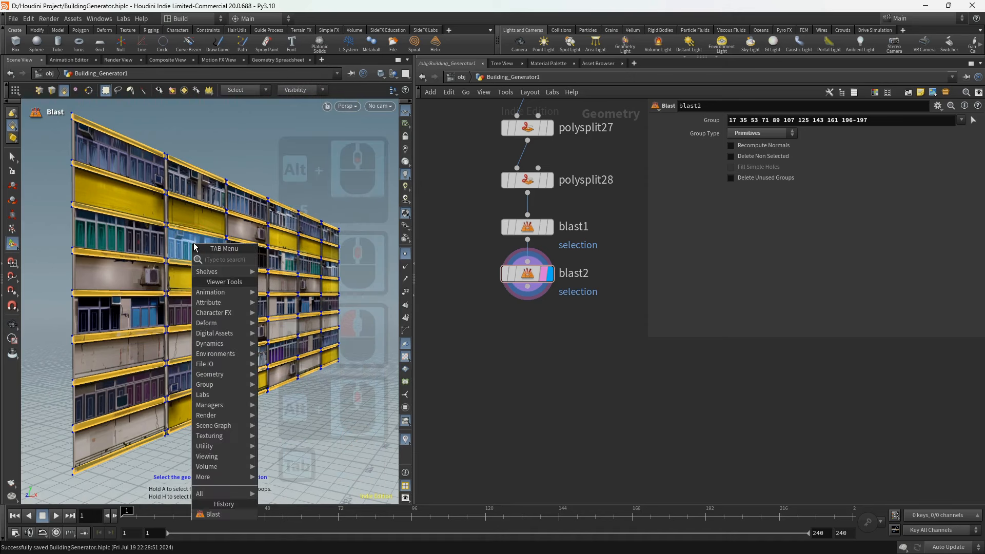
type("polex")
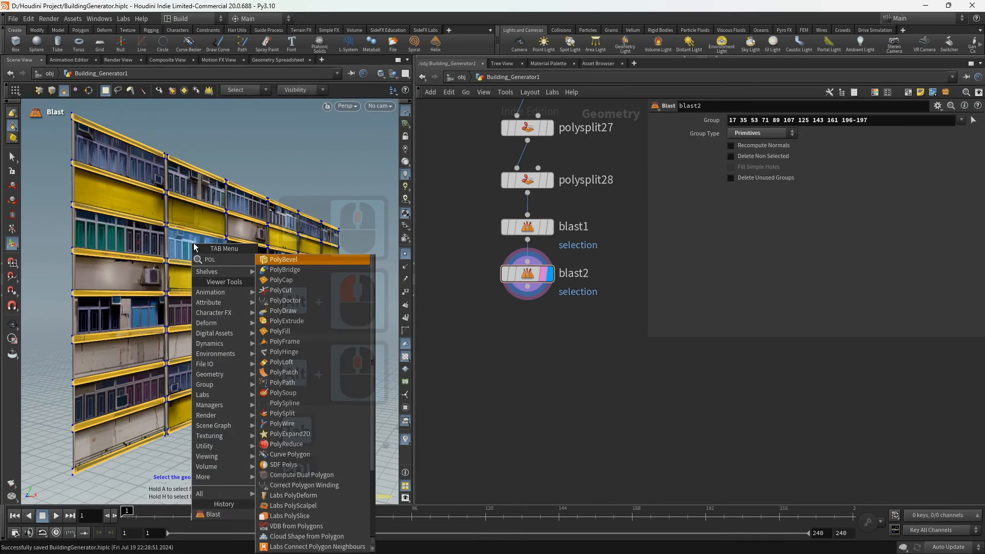
left_click(279, 260)
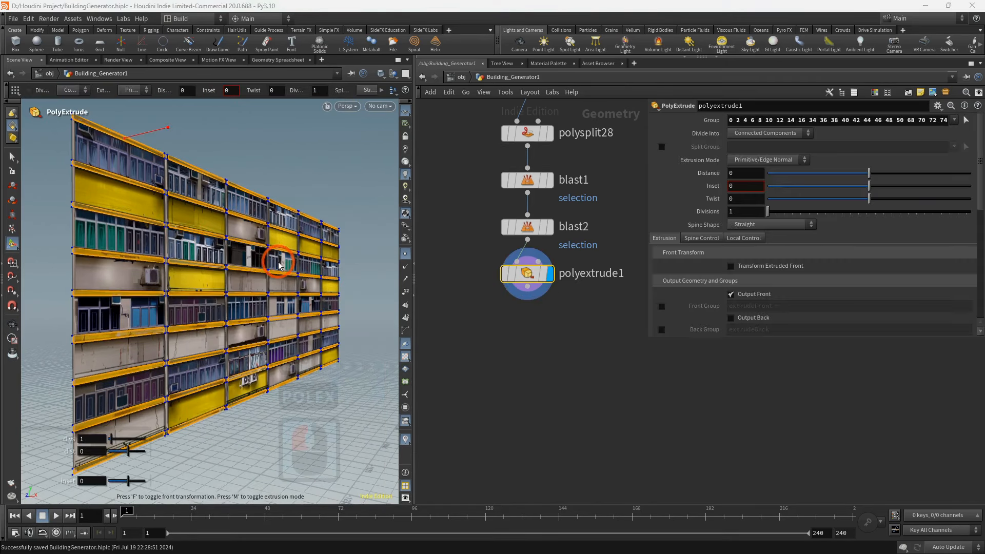
- Set the ledge extrusion distance to 20
mouse_move(137, 236)
left_mouse_down("alt")
mouse_move(134, 226)
mouse_move(148, 226)
left_mouse_up("alt")
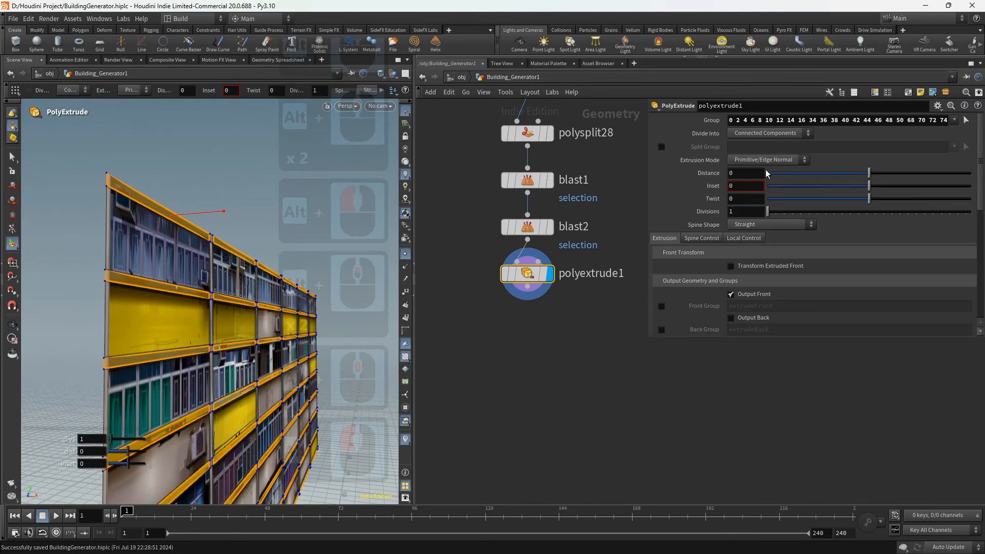
left_click_drag(870, 173, 901, 178)
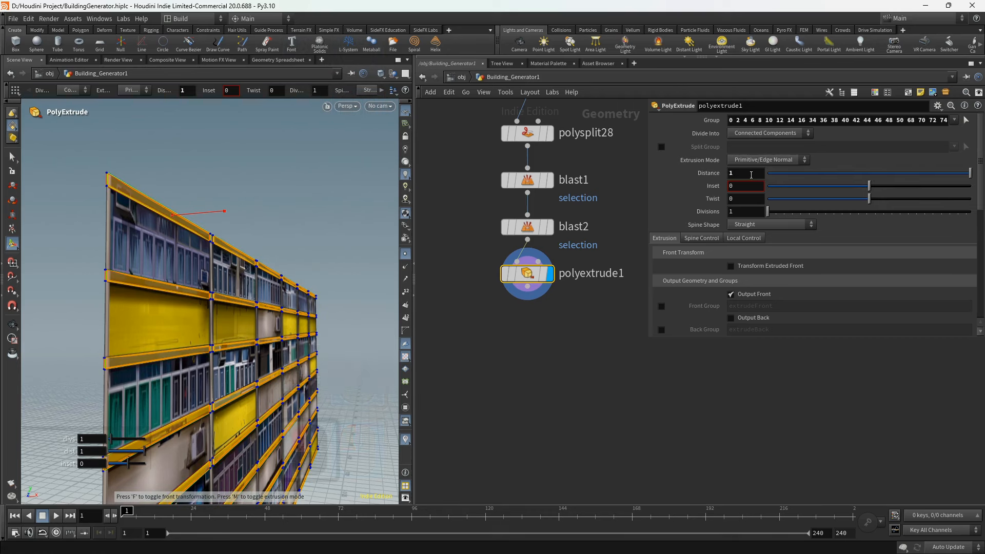
type("0")
key("Return")
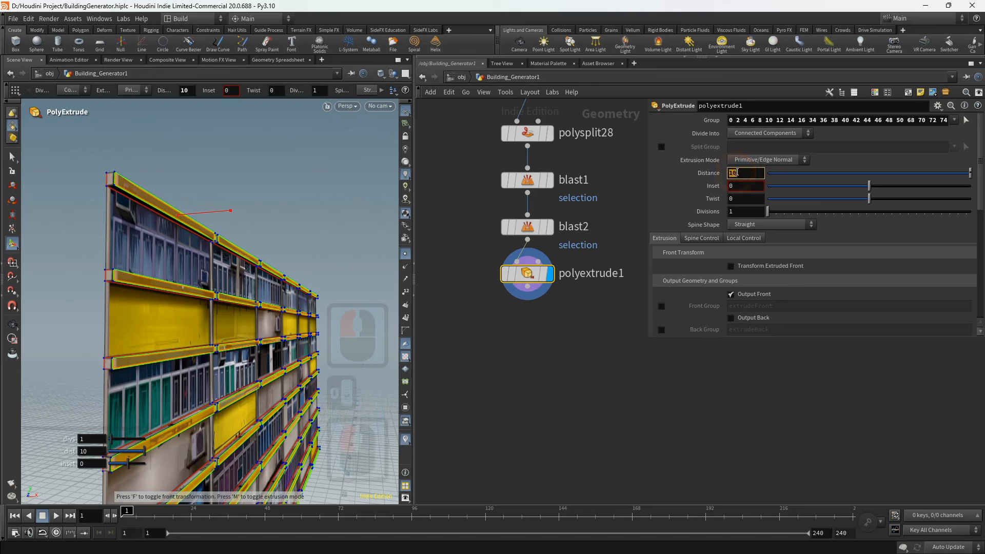
middle_click_drag(856, 174, 906, 173)
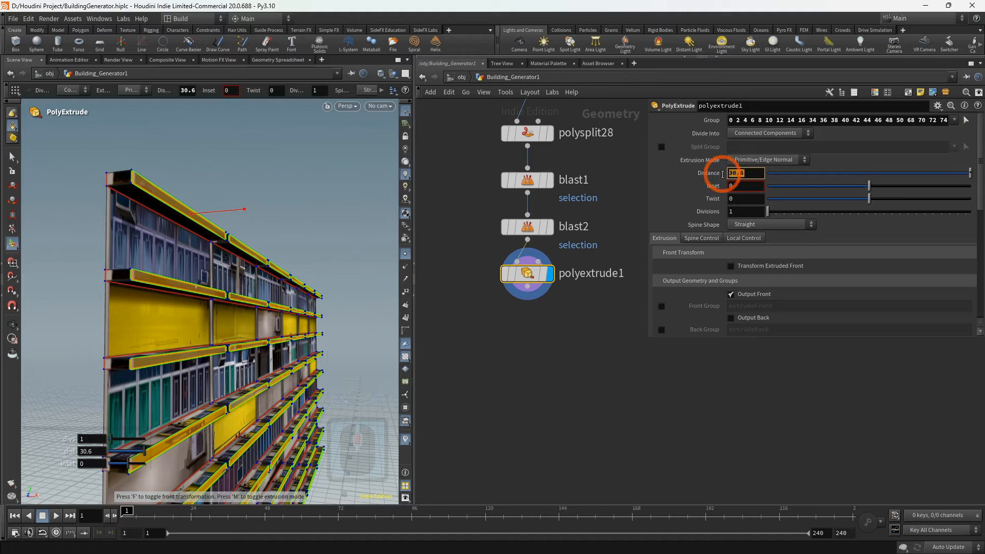
type("20")
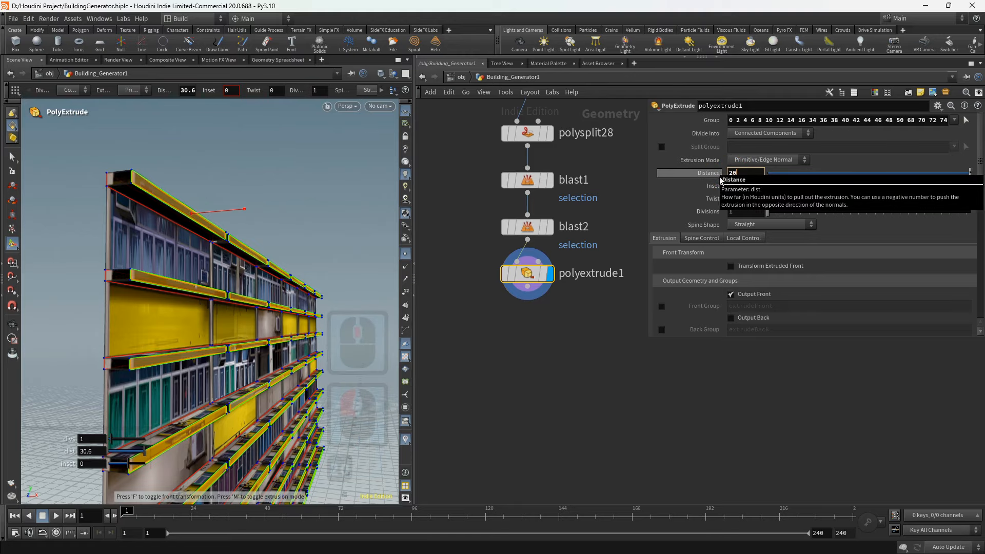
left_click(633, 352)
left_click(345, 271)
left_click_drag(202, 233, 138, 233, "alt")
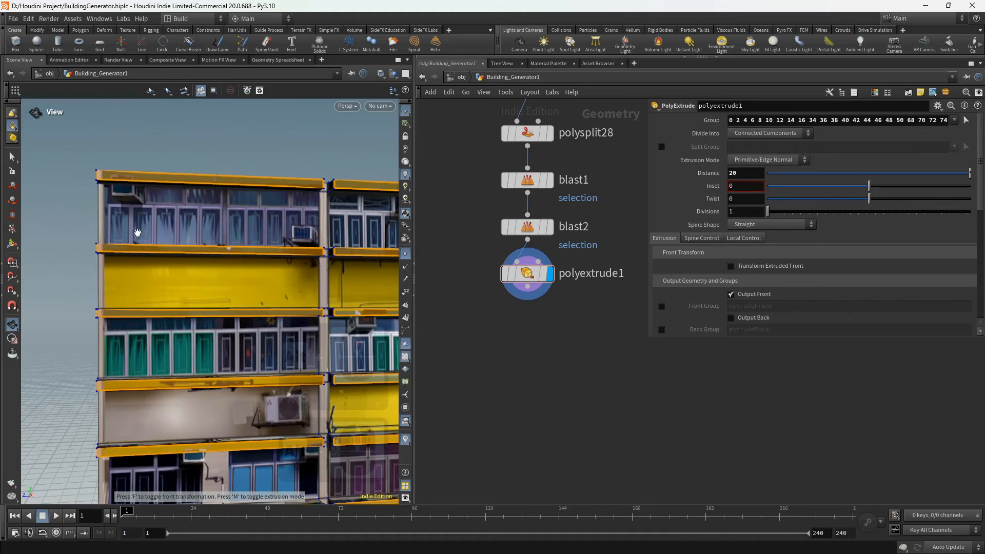
key("Return")
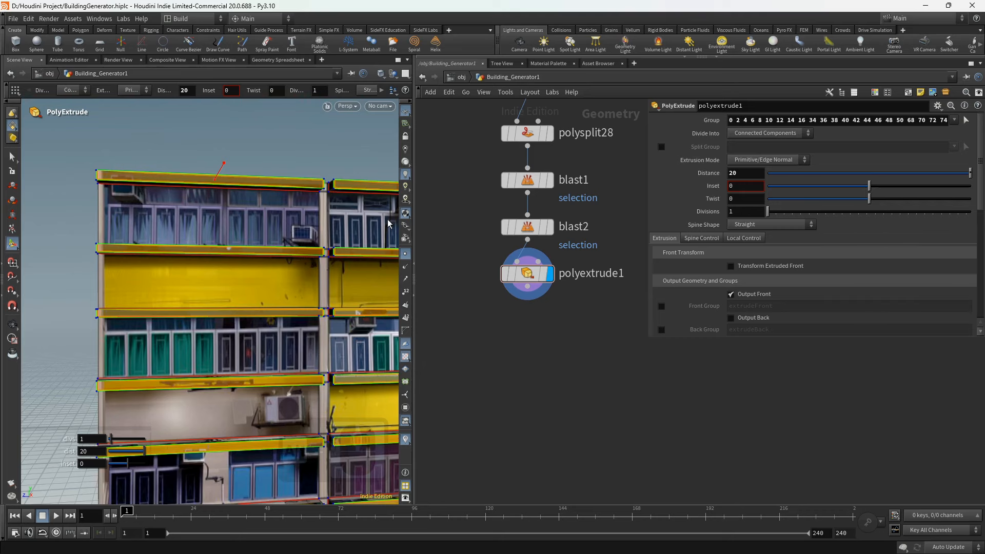
- Start a new face selection with the upper faces of the pillar strip between the first and second columns
scroll(241, 220, "up", 6)
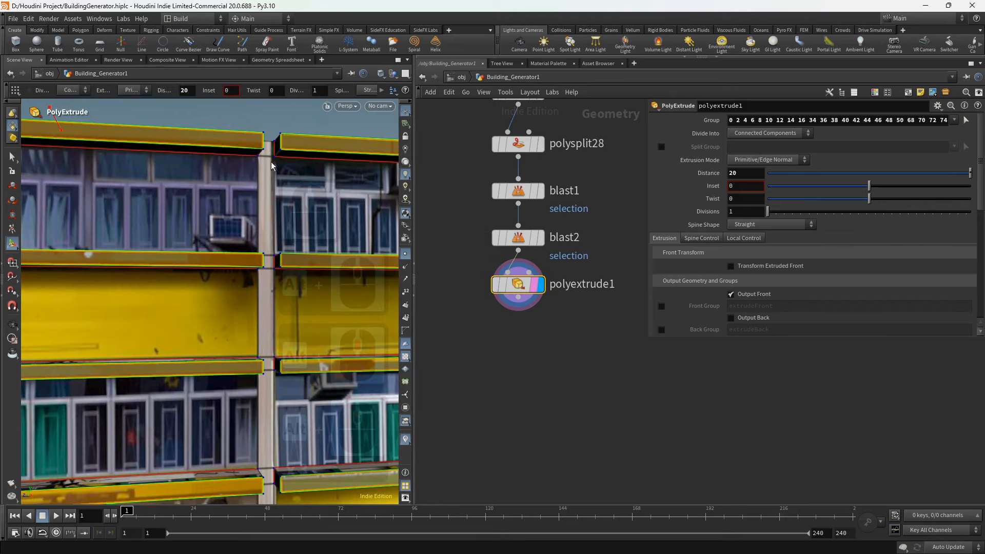
key("s")
left_click(268, 183)
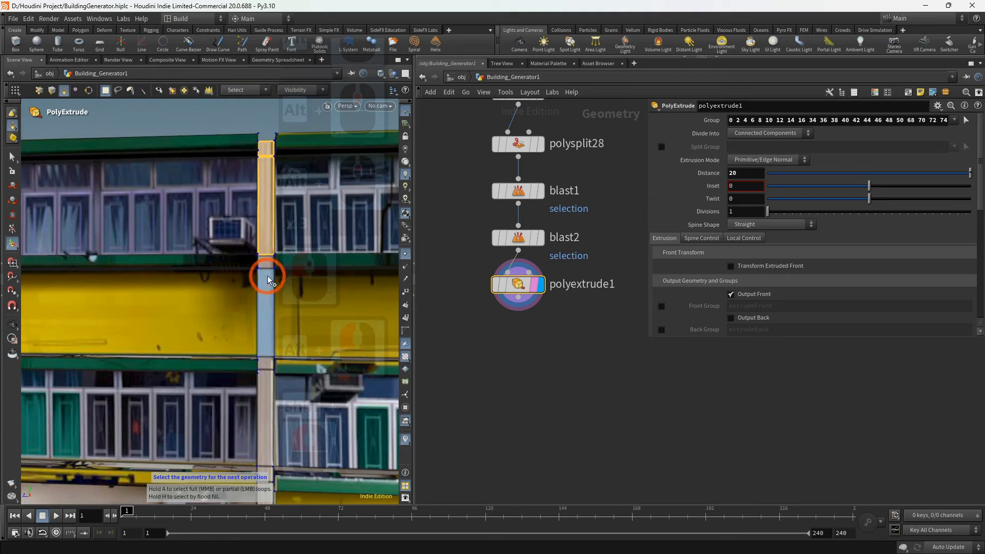
middle_click_drag(274, 319, 262, 190, "alt")
left_click(263, 208, "shift")
left_click(265, 257, "shift")
left_click(267, 327, "shift")
left_click(269, 346, "shift")
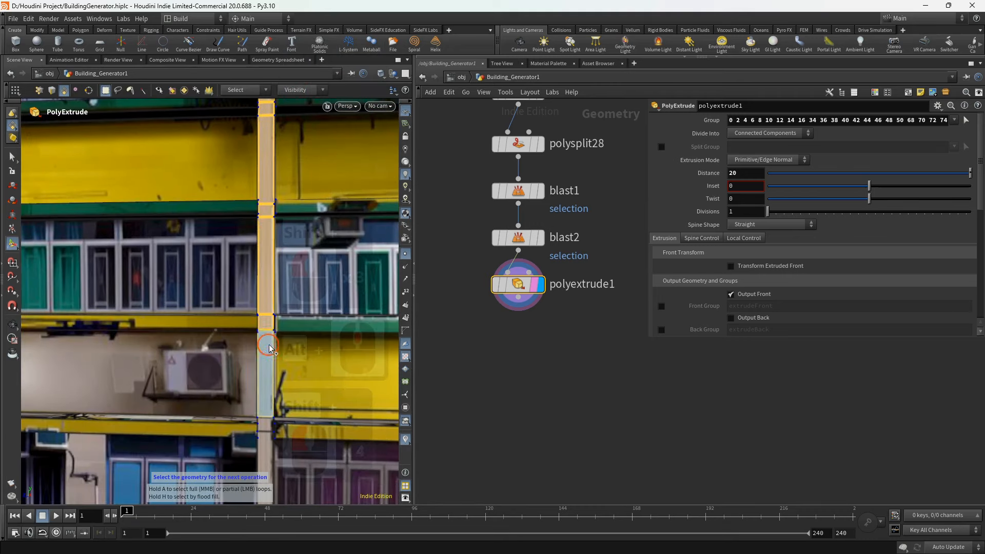
- Add the remaining lower faces of the pillar strip between the first and second columns, down to the ground
middle_click_drag(269, 346, 258, 139, "alt")
left_click(256, 231, "shift")
left_click(257, 382, "shift")
scroll(258, 381, "down", 4, "alt")
middle_click_drag(257, 382, 235, 219, "alt")
left_click(234, 243, "shift")
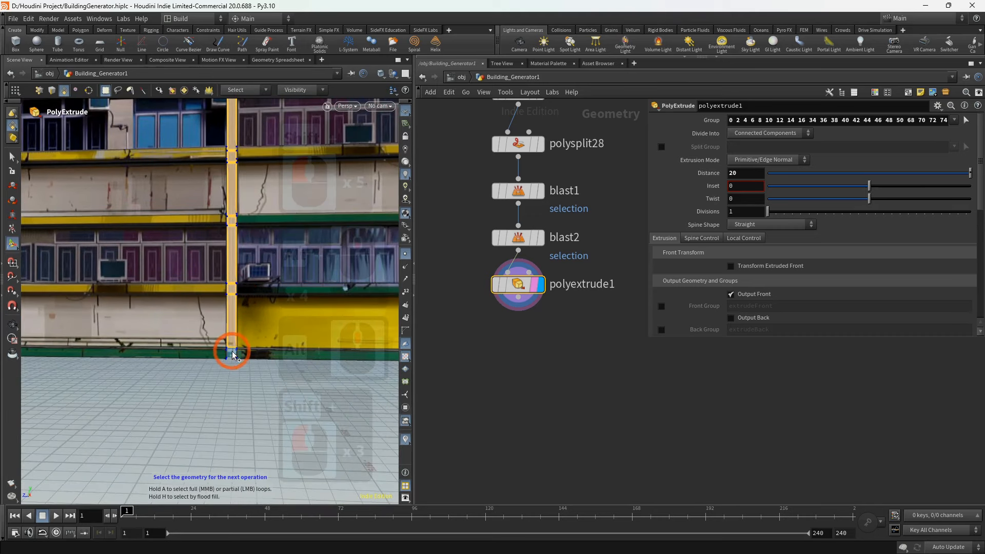
- Add the lowest faces of the pillar strip between the second and third columns to the selection
scroll(233, 354, "down", 3, "alt")
middle_click_drag(233, 354, 165, 282, "alt")
scroll(165, 282, "up", 7, "alt")
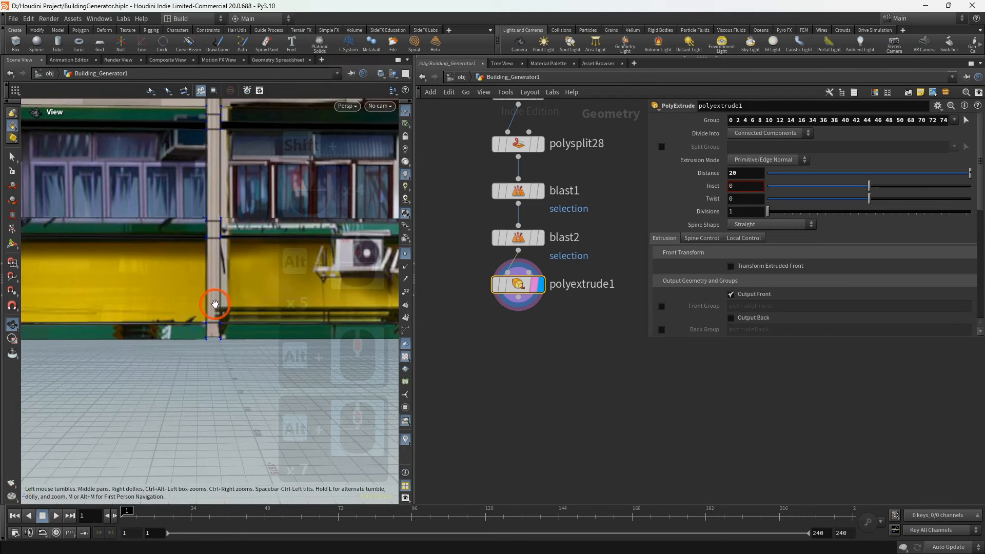
left_click(215, 308, "shift")
left_click(215, 137, "shift")
- Add the remaining faces of the pillar strip between the second and third columns, up to the roof edge
scroll(216, 137, "down", 2, "alt")
middle_click_drag(216, 137, 198, 257, "alt")
left_click(202, 256, "shift")
left_click(202, 208, "shift")
left_click(210, 151, "shift")
middle_click_drag(209, 152, 205, 316, "alt")
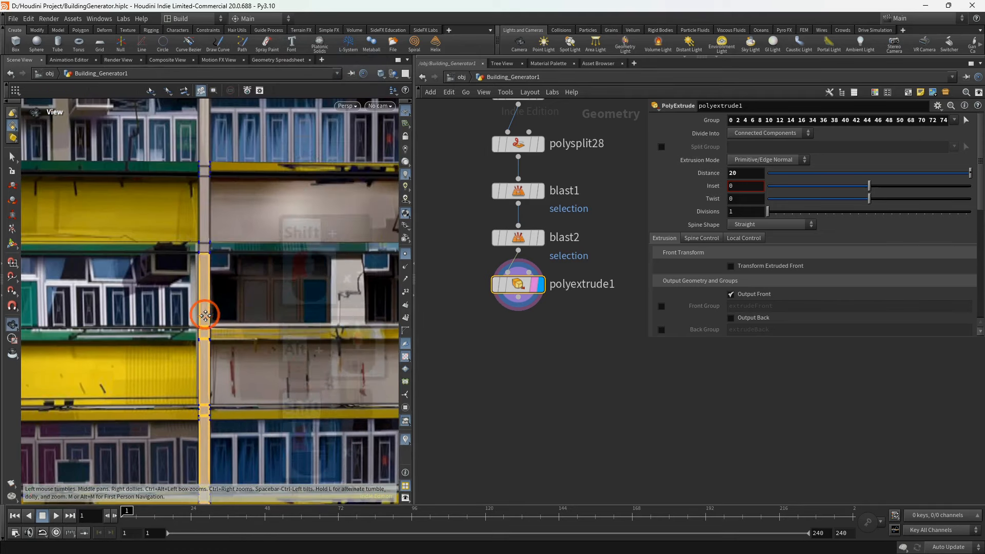
middle_click_drag(200, 154, 208, 227, "alt")
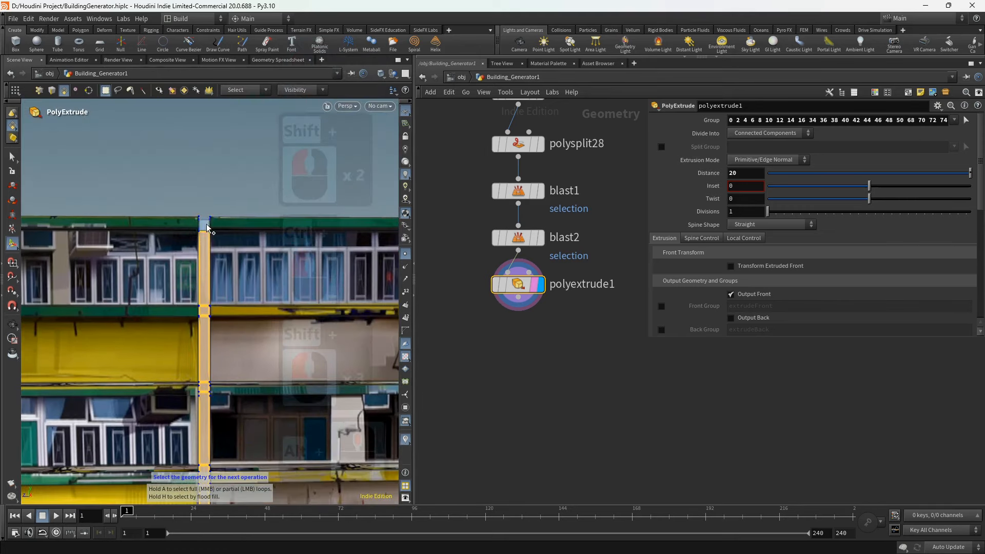
left_click(208, 227, "shift")
- Add the lower faces of another unselected pillar strip to the selection, working upward from the ground
scroll(207, 218, "down", 20, "alt")
middle_click_drag(106, 355, 102, 295, "alt")
scroll(154, 374, "up", 16, "alt")
scroll(154, 374, "down", 7, "alt")
left_click_drag(154, 373, 144, 377, "alt")
left_click(145, 377, "shift")
left_click(146, 313, "shift")
left_click(147, 259, "shift")
left_click(147, 233, "shift")
scroll(147, 226, "down", 4, "alt")
middle_click_drag(148, 206, 144, 285, "alt")
- Add the remaining upper faces of that third pillar strip to the selection, up to the roof edge
left_click(146, 190, "shift")
middle_click_drag(146, 183, 147, 282, "alt")
left_click(147, 274, "shift")
left_click(150, 202, "shift")
middle_click_drag(149, 131, 177, 282, "alt")
left_click(177, 269, "shift")
left_click(178, 190, "shift")
middle_click_drag(179, 108, 180, 224, "alt")
left_click(180, 225, "shift")
- Add the upper faces of a fourth pillar strip to the selection, working downward from the roof edge
scroll(181, 225, "down", 10, "alt")
scroll(260, 233, "up", 13, "alt")
left_click(261, 231, "shift")
left_click(262, 296, "shift")
left_click(263, 370, "shift")
scroll(263, 421, "down", 5, "alt")
middle_click_drag(260, 426, 231, 245, "alt")
left_click(240, 287, "shift")
left_click(243, 337, "shift")
left_click(241, 403, "shift")
- Add the remaining lower faces of the fourth pillar strip to the selection, down to the ground
middle_click_drag(242, 405, 238, 275, "alt")
left_click(229, 350, "shift")
middle_click_drag(231, 382, 234, 289, "alt")
scroll(234, 288, "up", 3, "alt")
left_click(236, 303, "shift")
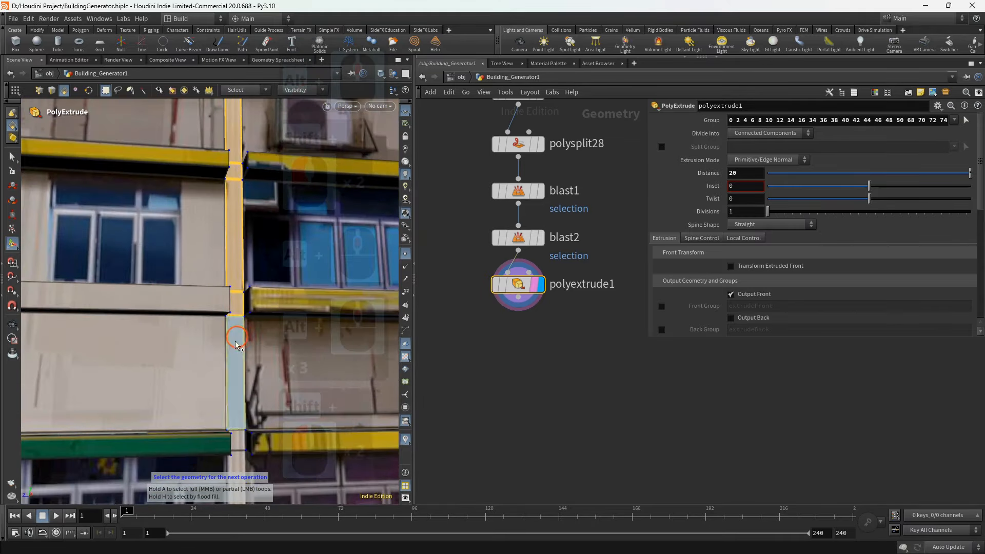
left_click(237, 345, "shift")
scroll(238, 410, "down", 3, "alt")
middle_click_drag(240, 436, 271, 302, "alt")
left_click(271, 328, "shift")
left_click(273, 406, "shift")
middle_click_drag(274, 457, 82, 354, "alt")
left_click(251, 295, "shift")
- Add the lower and middle faces of the last unselected pillar strip, working upward from the ground
scroll(246, 262, "down", 5, "alt")
scroll(272, 384, "up", 8, "alt")
left_click(264, 386, "shift")
left_click(260, 328, "shift")
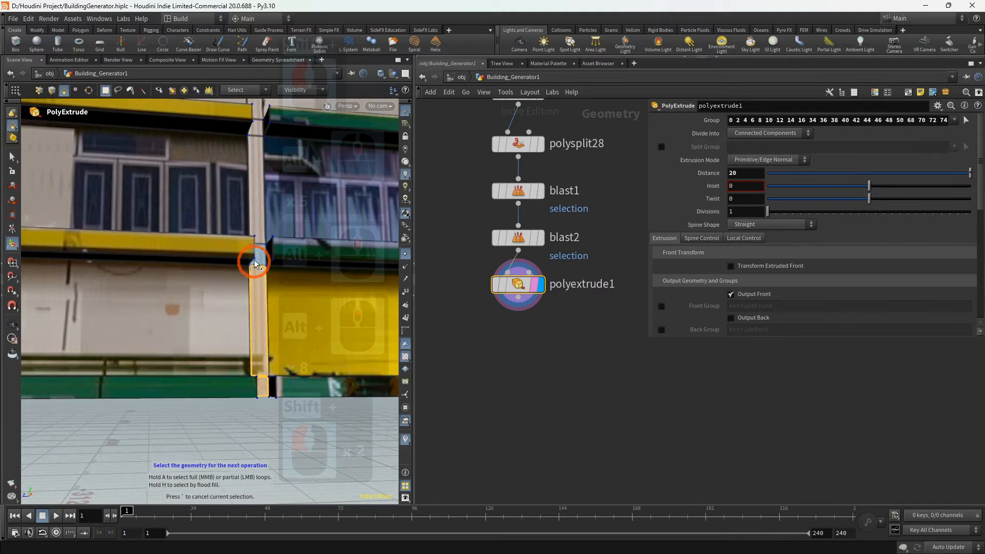
left_click(255, 261, "shift")
middle_click_drag(240, 246, 228, 422, "alt")
left_click(244, 370, "shift")
left_click(244, 291, "shift")
left_click(243, 236, "shift")
middle_click_drag(239, 156, 236, 351, "alt")
left_click(234, 281, "shift")
left_click(236, 231, "shift")
- Add the remaining upper faces of the last pillar strip to complete the pillar selection
middle_click_drag(236, 213, 237, 379, "alt")
left_click(238, 331, "shift")
left_click(238, 282, "shift")
left_click(236, 179, "shift")
left_click(234, 121, "shift")
middle_click_drag(235, 117, 244, 314, "alt")
left_click(244, 274, "shift")
left_click(244, 186, "shift")
left_click(244, 174, "shift")
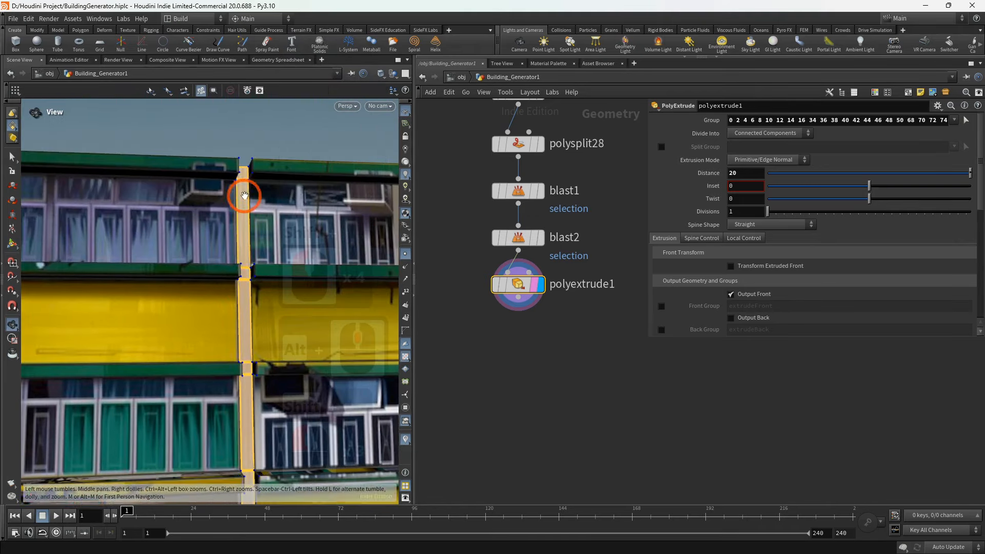
- Extrude the selected pillar strips outward with PolyExtrude, entering a distance of 35 and adjusting it to 35.8213
scroll(244, 195, "down", 9, "alt")
left_click_drag(205, 266, 247, 272, "alt")
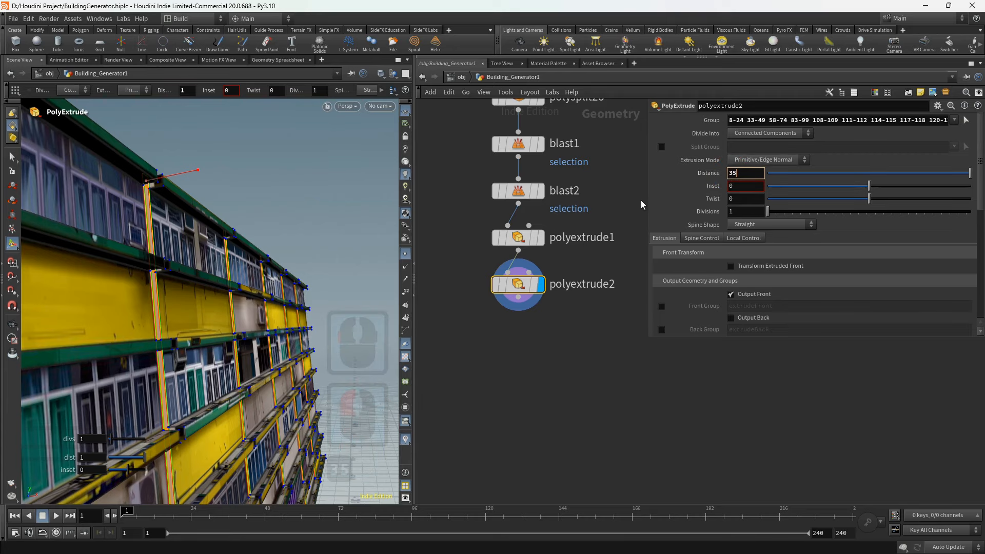
key("Return")
scroll(251, 284, "down", 6, "alt")
left_click_drag(251, 285, 202, 258, "alt")
scroll(202, 257, "up", 3, "alt")
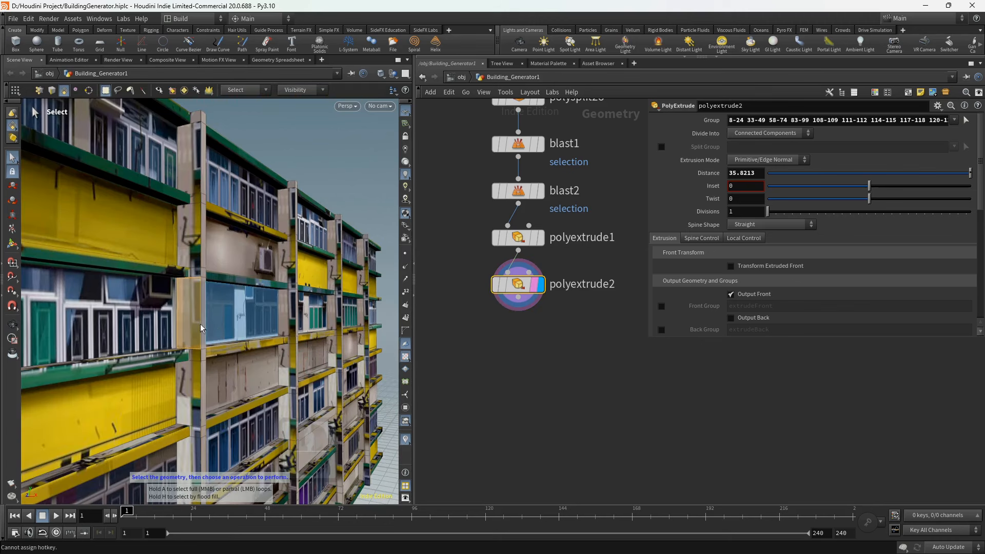
- Examine the side faces of the extruded pillars from both directions, picking several on the upper floors
left_click(196, 249, "shift")
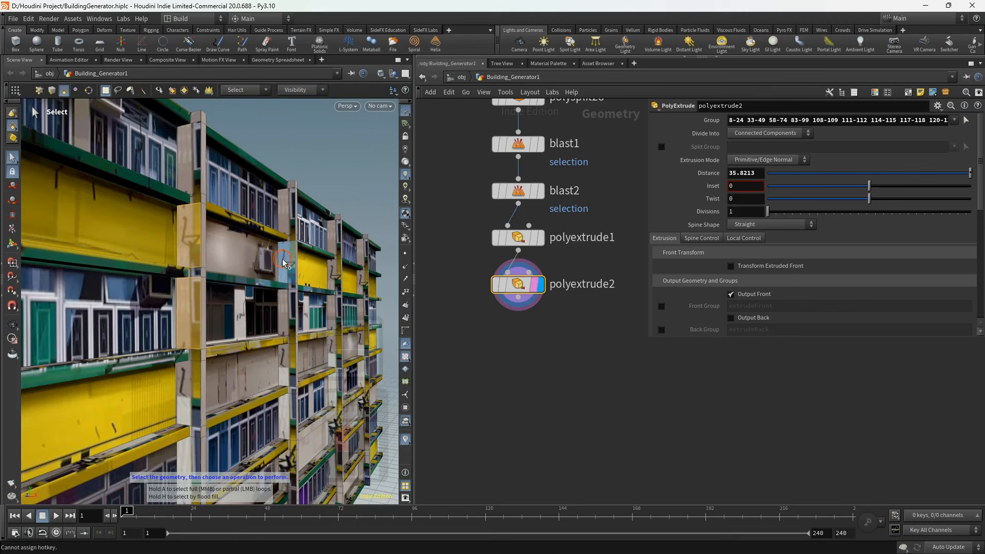
left_click(288, 261, "shift")
left_click(331, 274, "shift")
left_click_drag(328, 278, 200, 272, "alt")
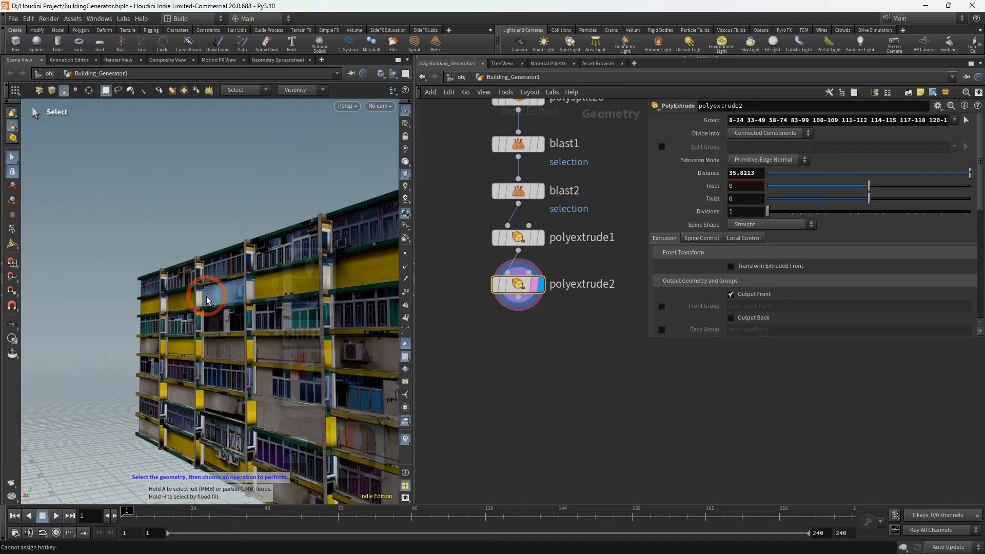
left_click(199, 297, "shift")
left_click(198, 327, "shift")
left_click_drag(199, 327, 312, 310, "alt")
scroll(220, 296, "up", 6, "alt")
scroll(240, 319, "up", 3, "alt")
mouse_move(239, 318)
left_mouse_down("alt")
mouse_move(248, 325)
mouse_move(234, 309)
left_mouse_up("alt")
- Add a Group Create node wired below polyextrude2
left_click(518, 298)
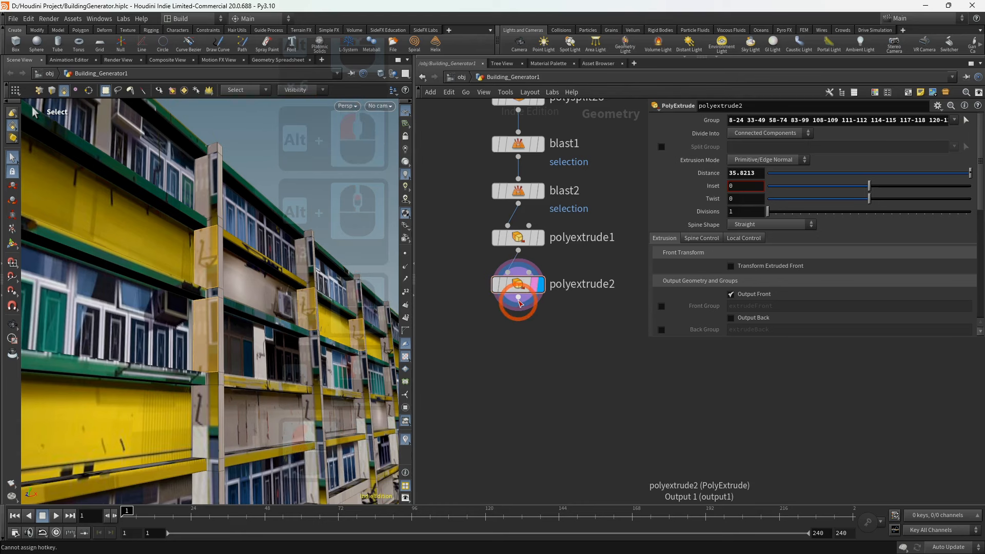
key("Tab")
type("GR")
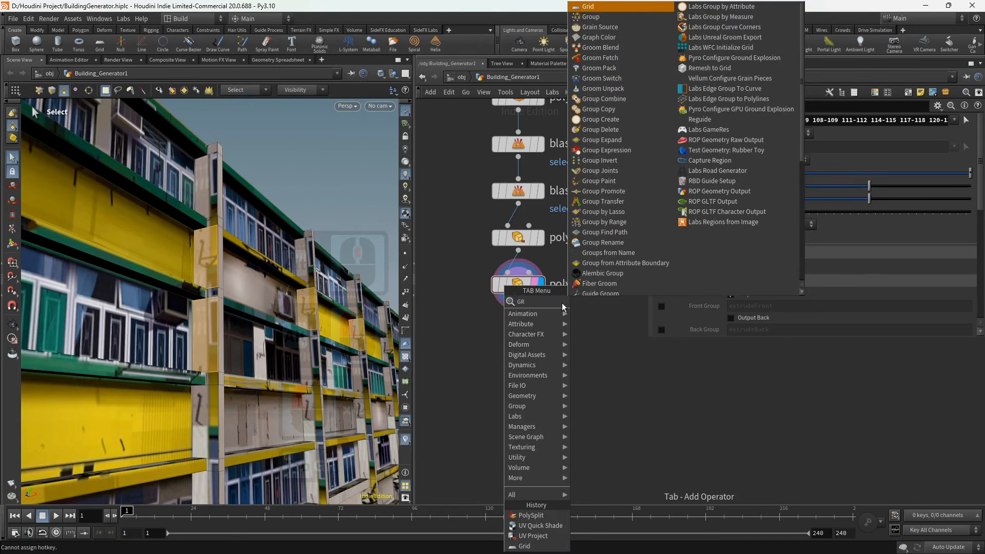
left_click(600, 119)
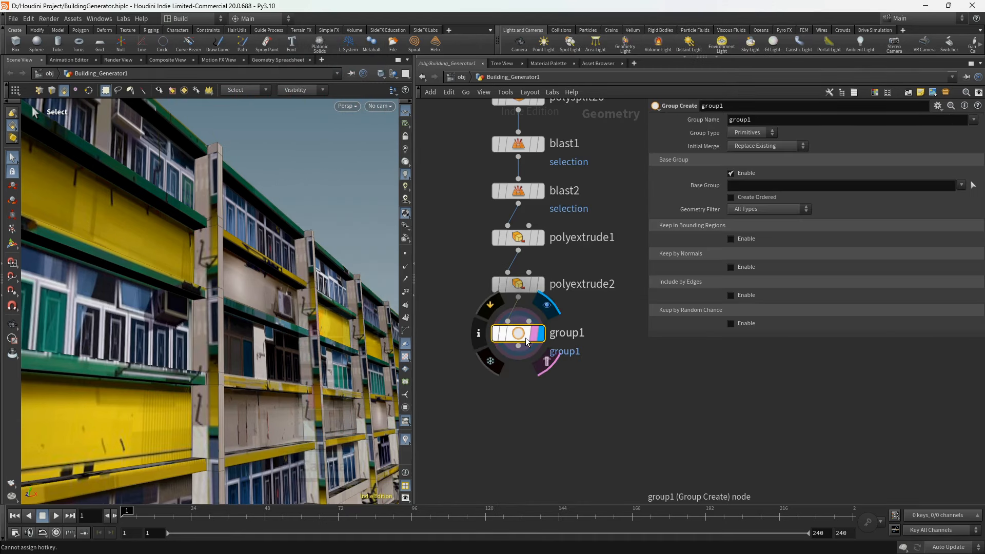
left_click(517, 339)
left_click(519, 322)
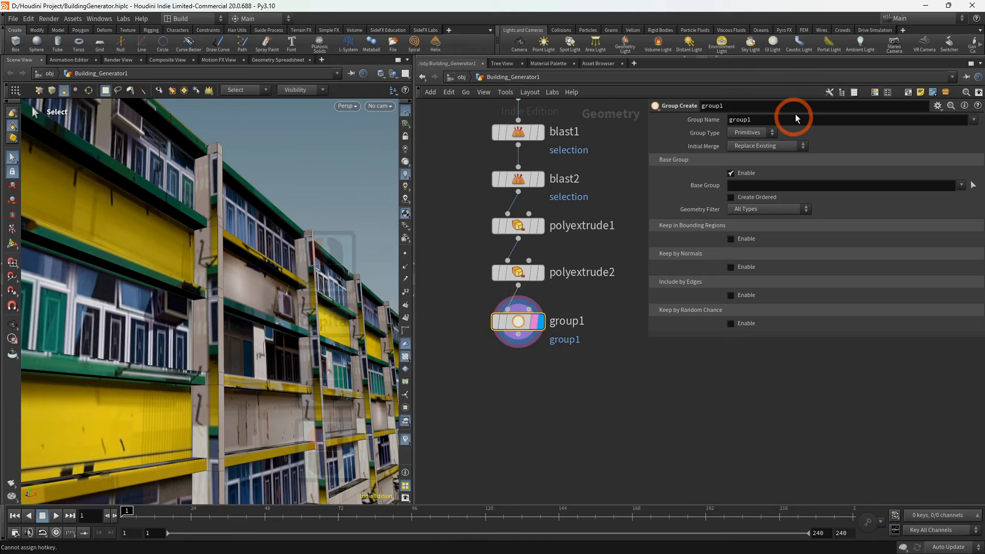
- Name the new primitive group side1
left_click(745, 123)
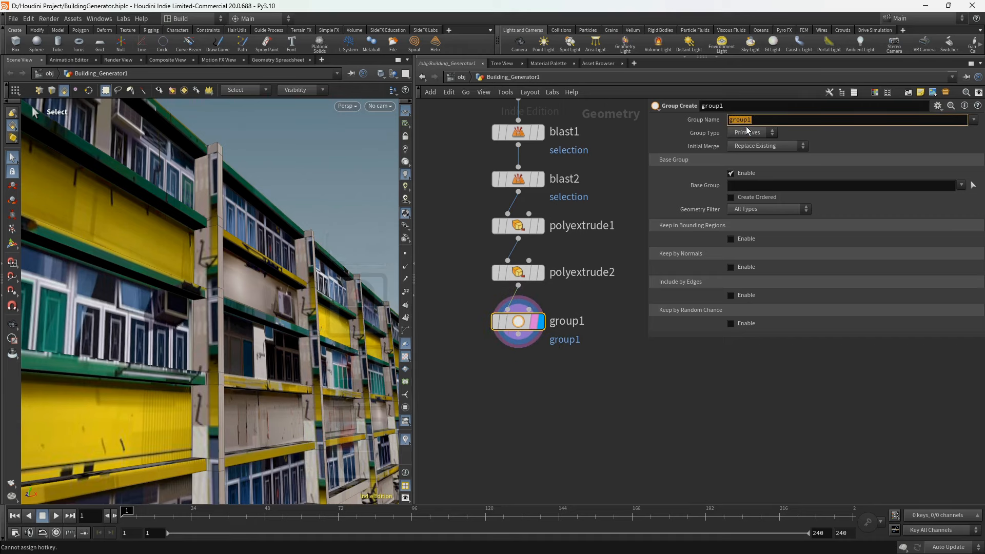
type("side1")
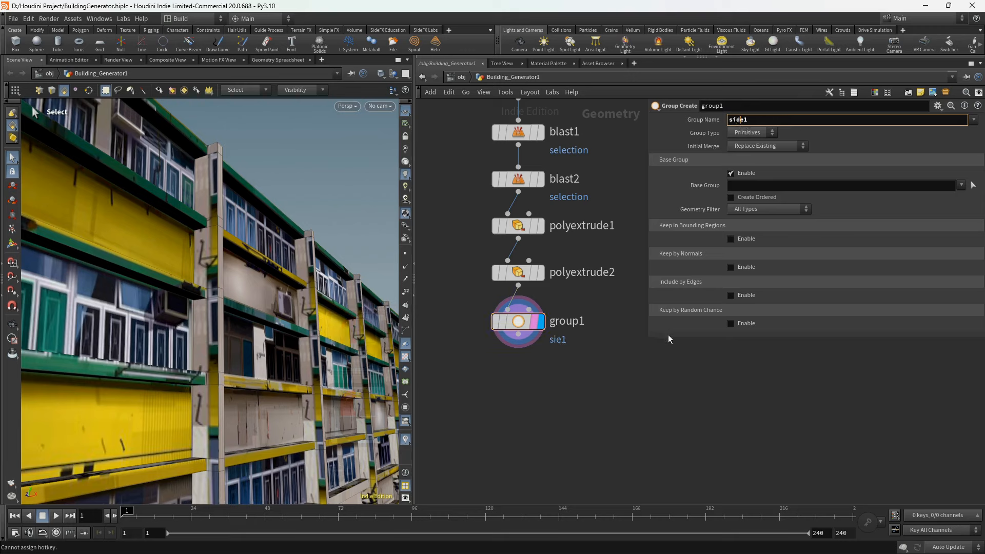
left_click(707, 236)
left_click(533, 323)
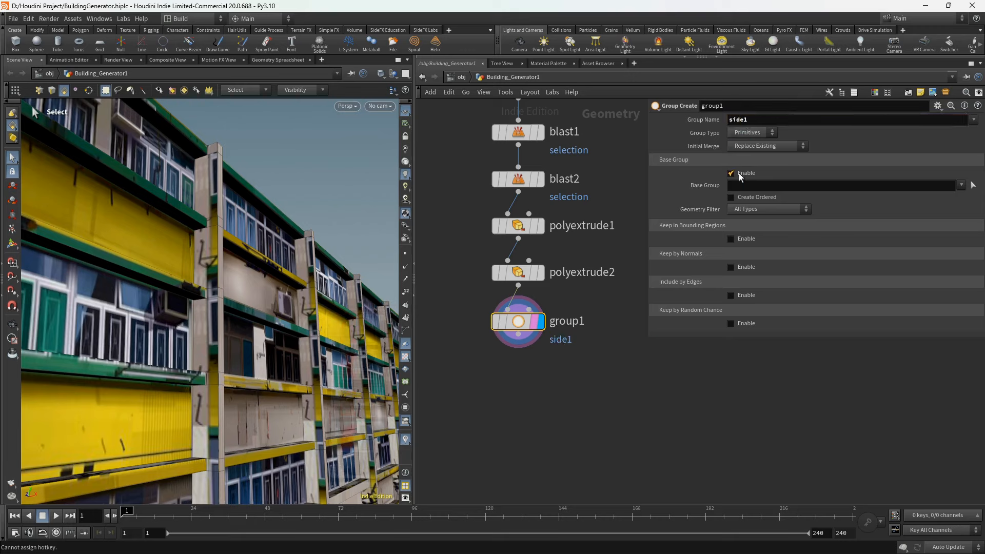
- Disable the base group and keep primitives by normals along direction 0, 0, 1 with a spread angle of 20
left_click(731, 173)
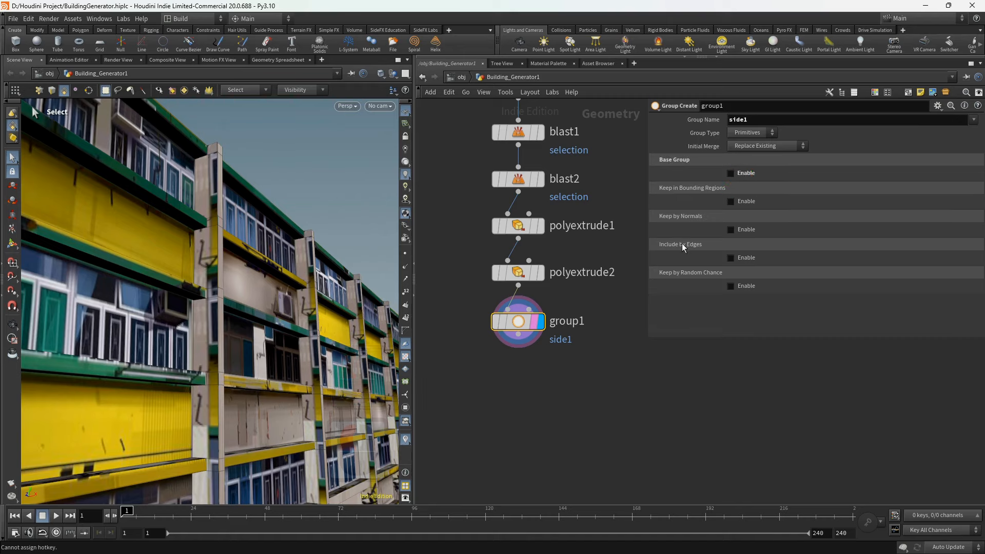
left_click(747, 230)
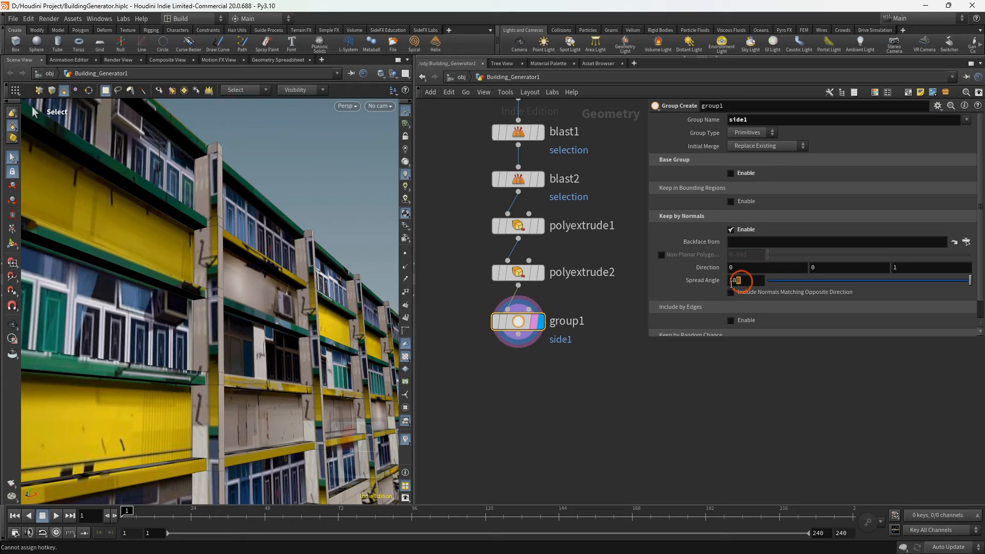
type("20")
left_click(826, 270)
left_click_drag(213, 229, 32, 247, "alt")
left_click(13, 245)
- Duplicate the group1 node below itself, set its merge to Union with Existing and its Z normal direction to -1
left_click_drag(161, 246, 523, 379, "alt")
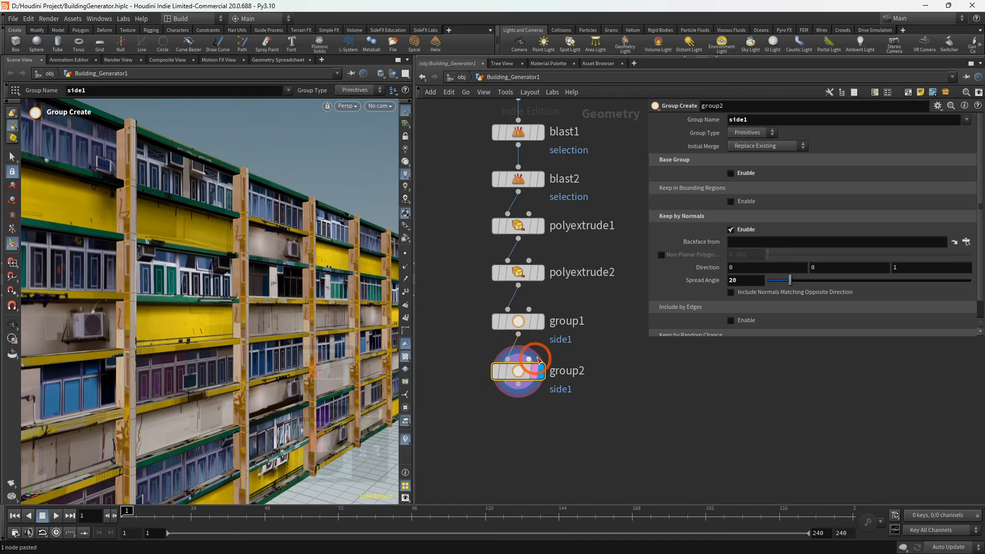
left_click(748, 146)
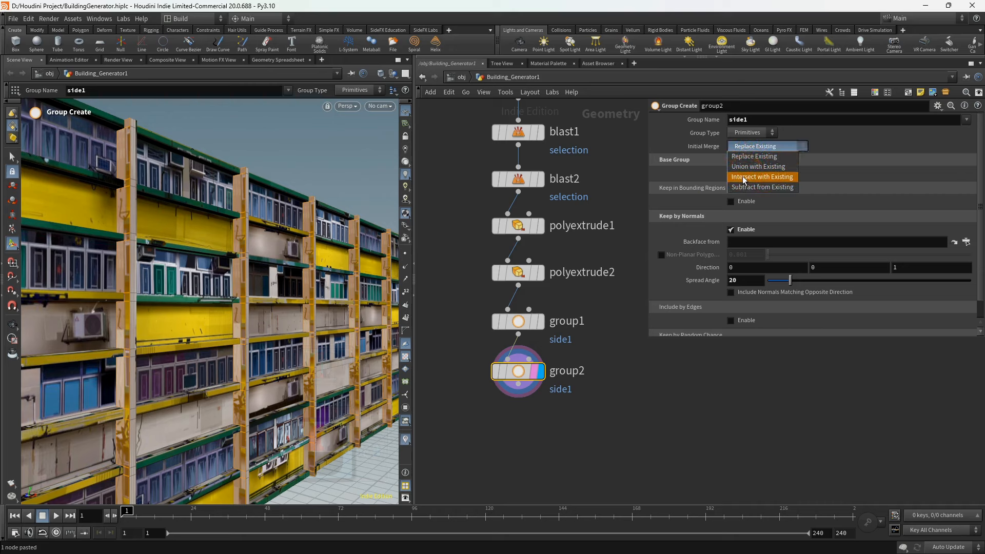
left_click(744, 167)
left_click(893, 268)
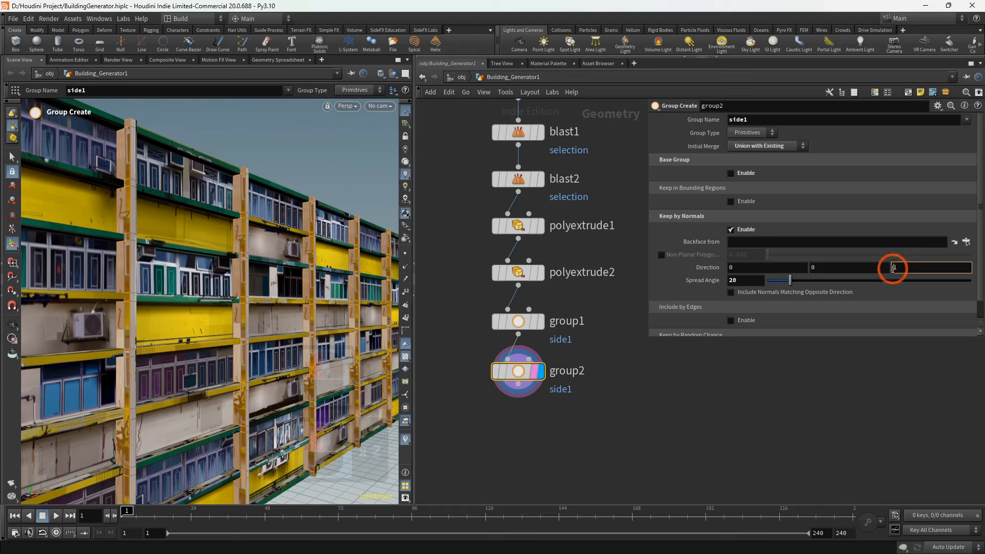
type("-1")
left_click(842, 417)
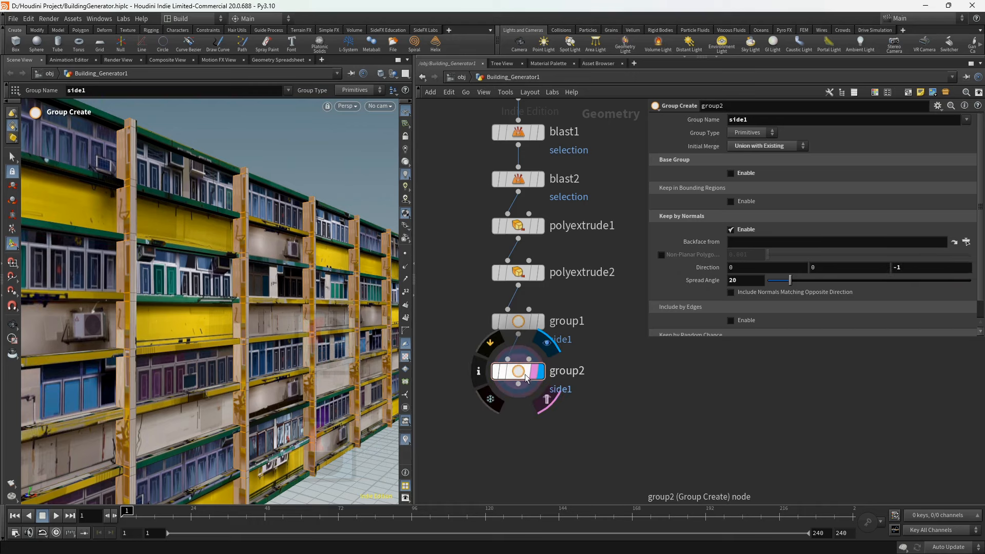
left_click_drag(519, 372, 519, 366)
key("alt")
left_click_drag(308, 310, 248, 275)
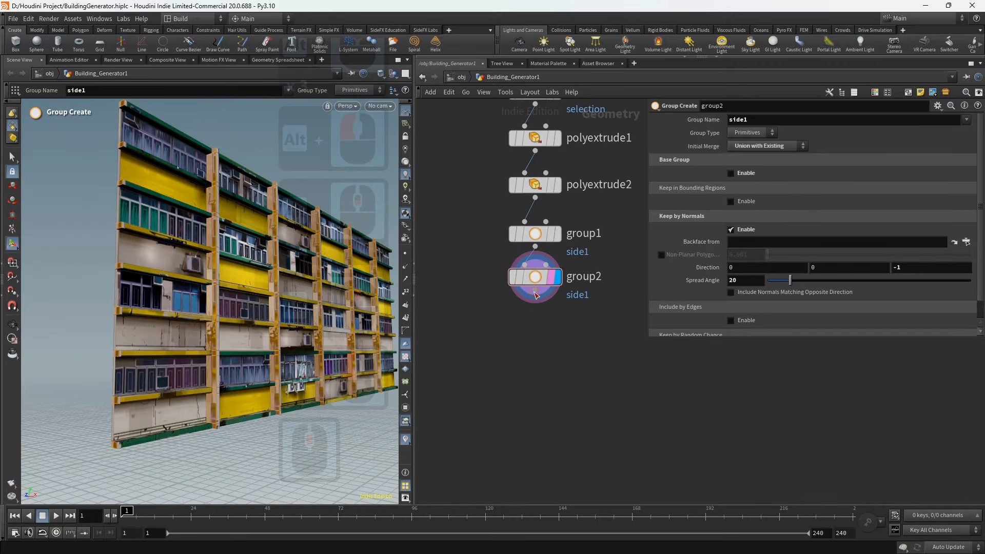
- Add a Split node below group2 and set its group to side1
key("Tab")
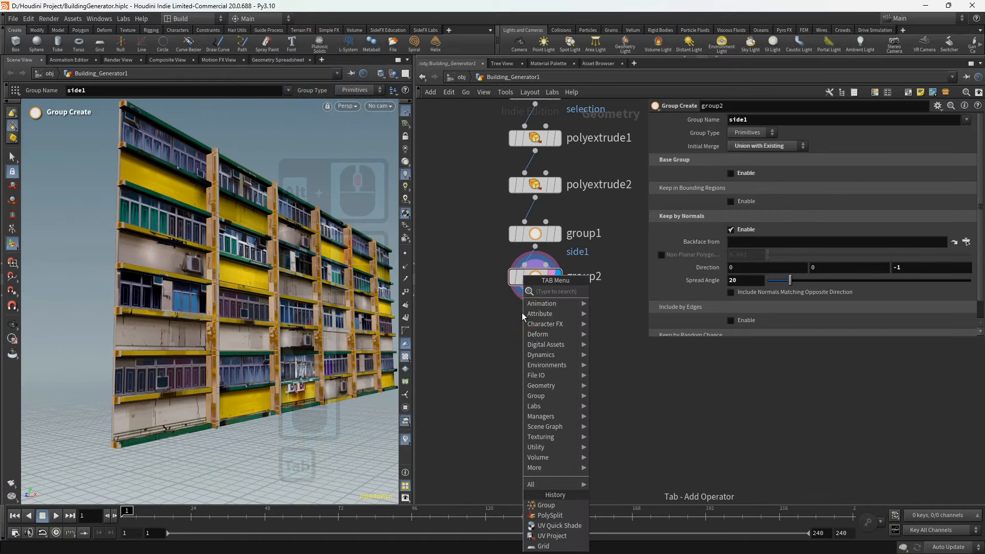
type("spl")
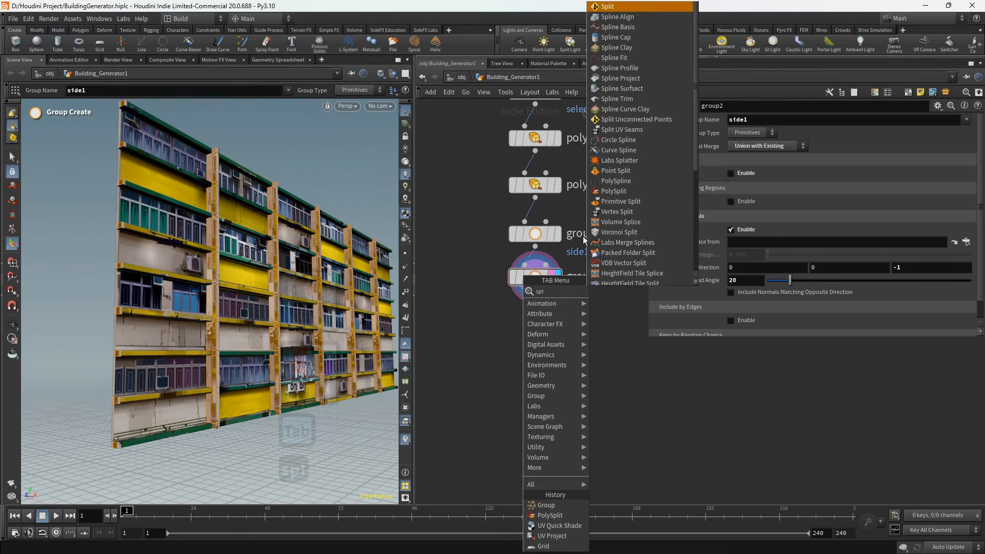
left_click(596, 7)
left_click(529, 352)
left_click_drag(533, 319, 538, 322)
left_click(558, 325)
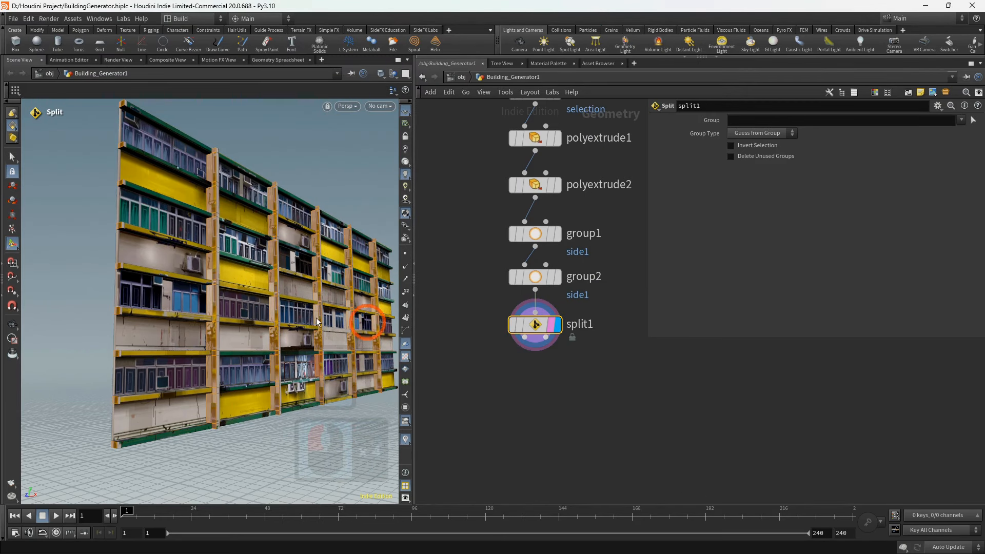
left_click(960, 120)
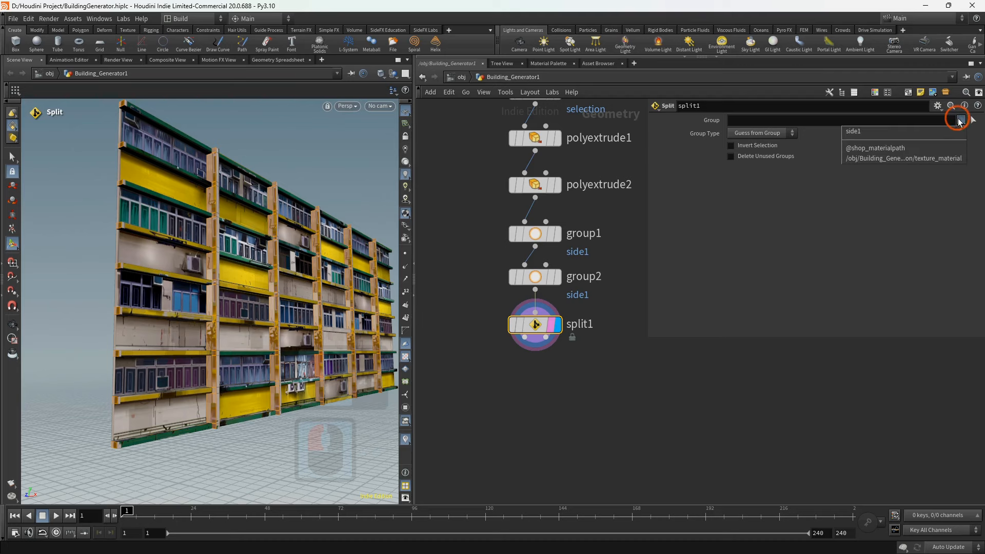
left_click(931, 131)
- Add a UV Flatten node to the selected-geometry output of split1 and frame the resulting UVs
scroll(531, 270, "up", 4)
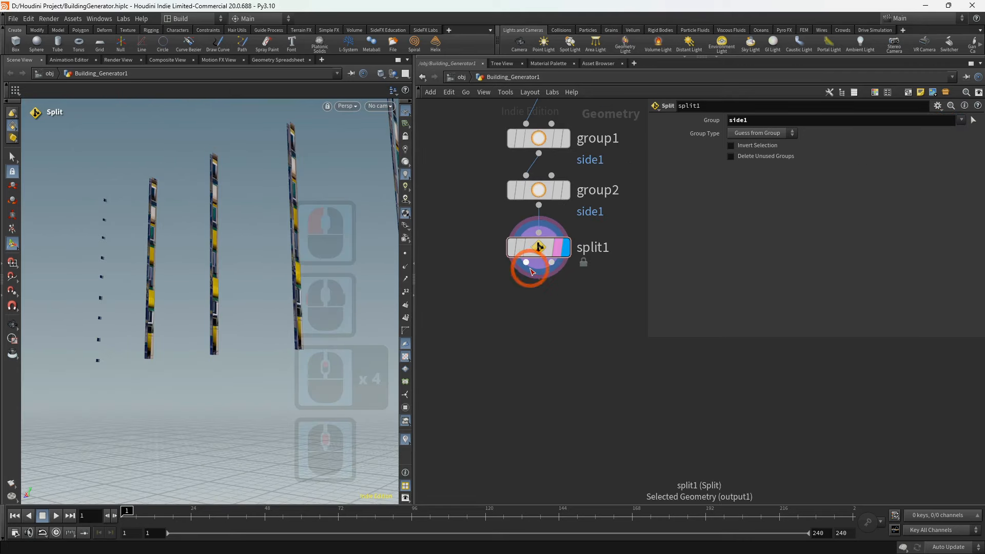
left_click(531, 271)
key("Tab")
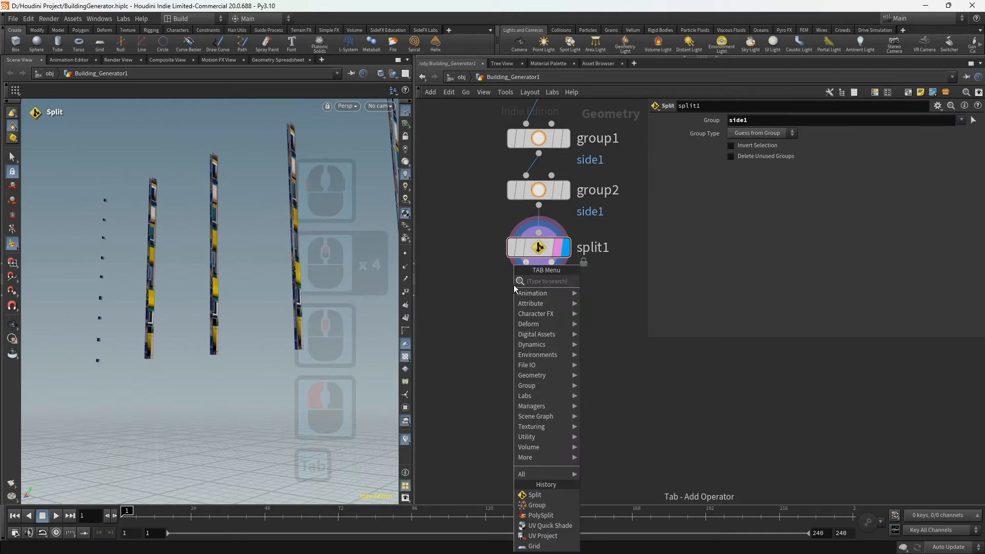
type("uv")
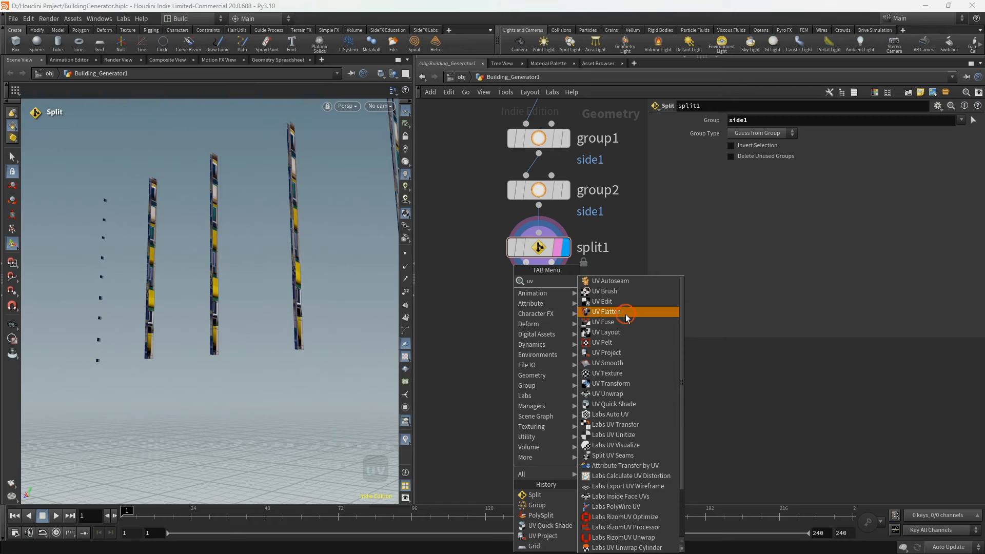
left_click(626, 312)
scroll(92, 202, "down", 16, "alt")
middle_click_drag(124, 223, 124, 262, "alt")
scroll(125, 243, "up", 4, "alt")
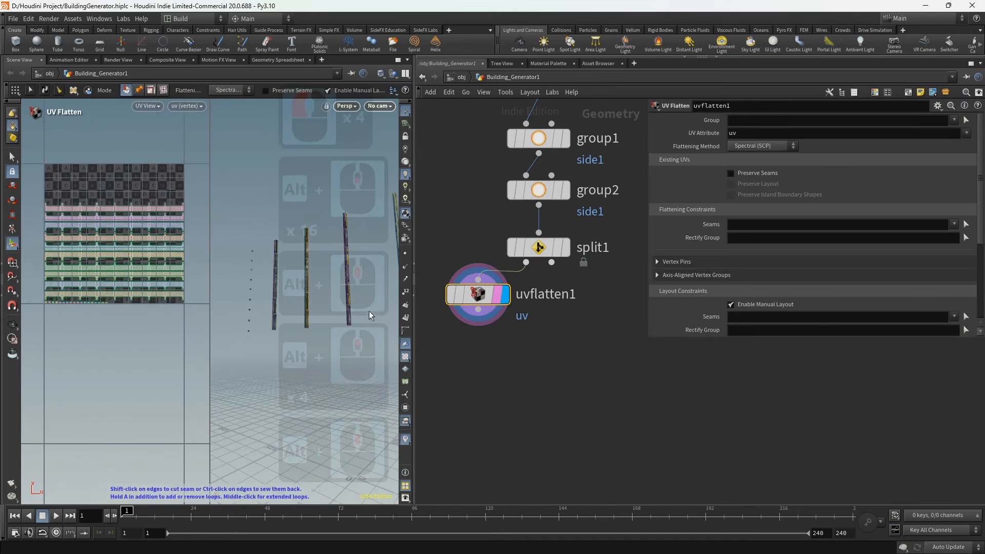
- Add a UV Layout node below uvflatten1
middle_click_drag(483, 322, 489, 298)
key("Tab")
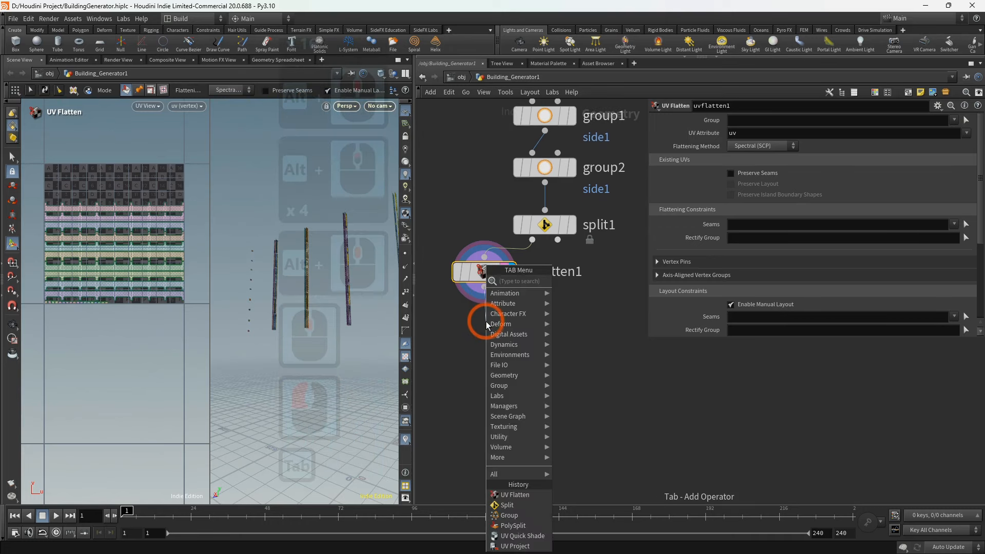
type("uv")
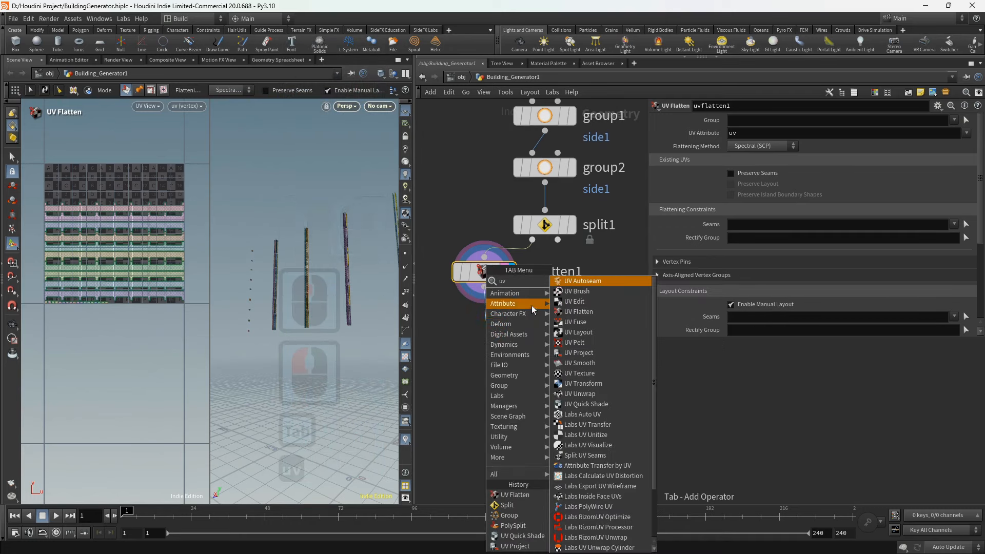
left_click(590, 334)
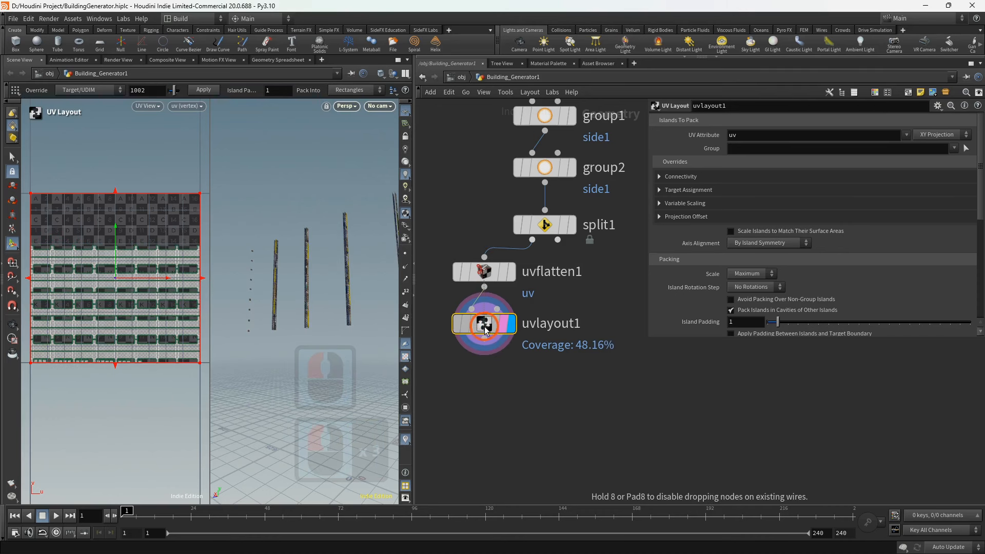
- Add a UV Quick Shade node below uvlayout1 and display it
middle_click_drag(480, 363, 482, 337)
key("Tab")
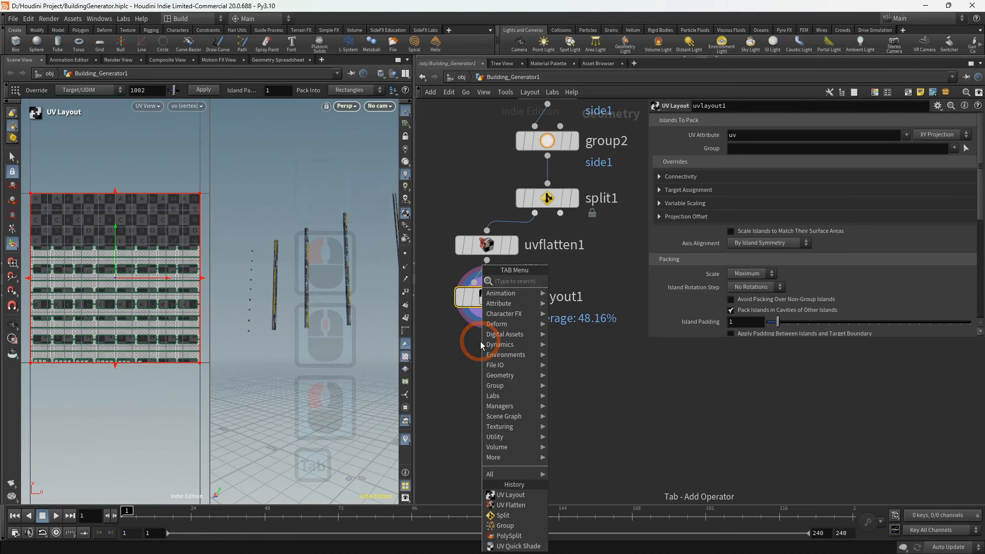
type("q")
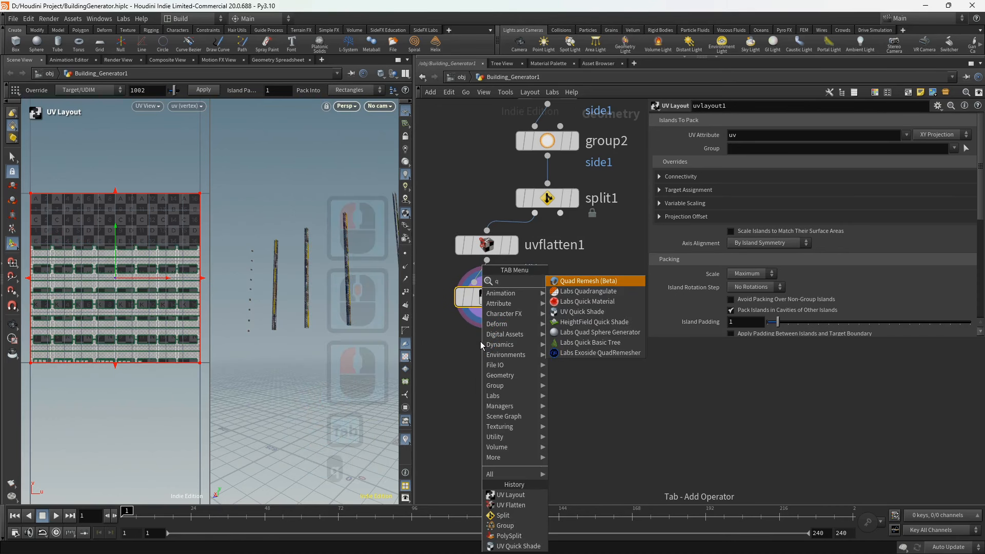
left_click(582, 312)
left_click(486, 352)
left_click(485, 355)
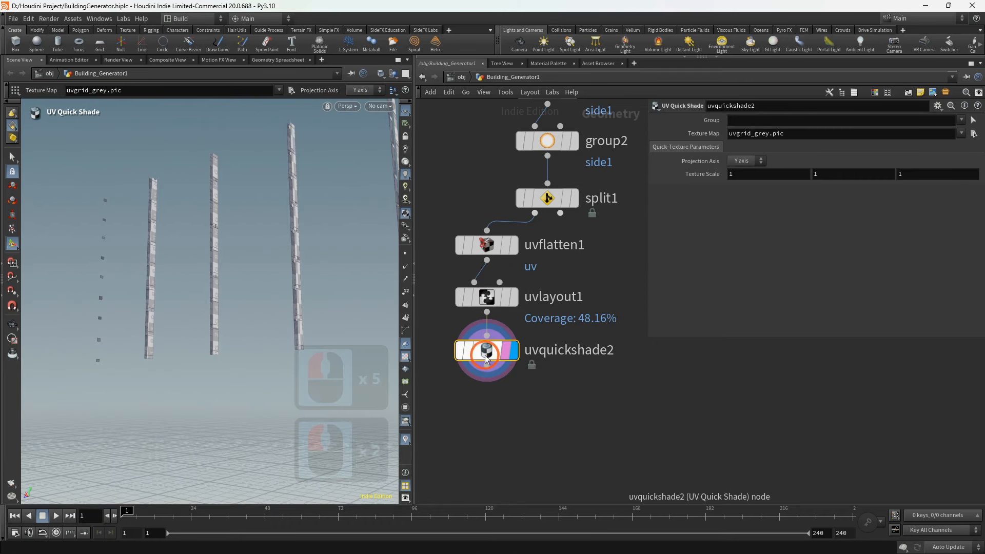
- Load Texturelabs_Metal_131L.jpg from D:/Textures as the texture map of uvquickshade2
left_click(972, 134)
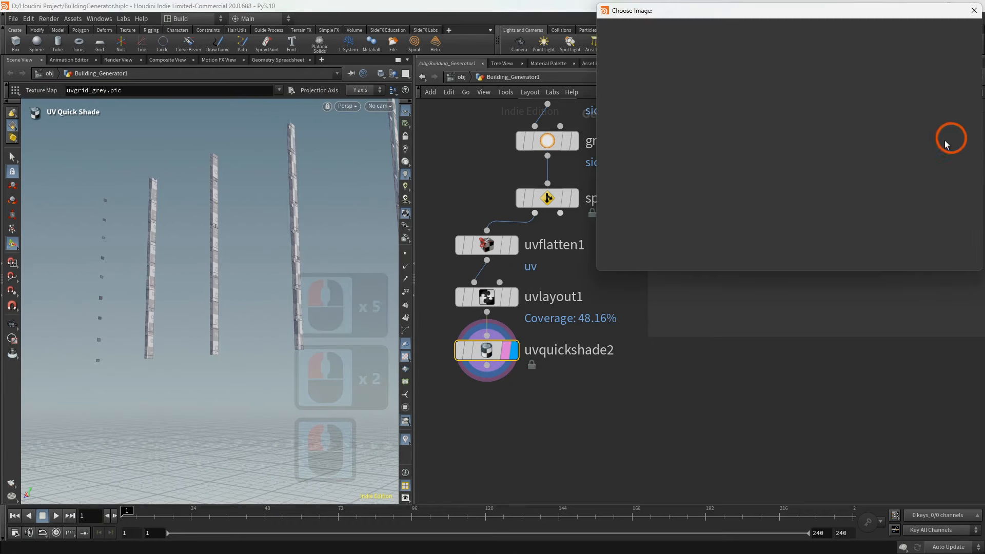
left_click(704, 108)
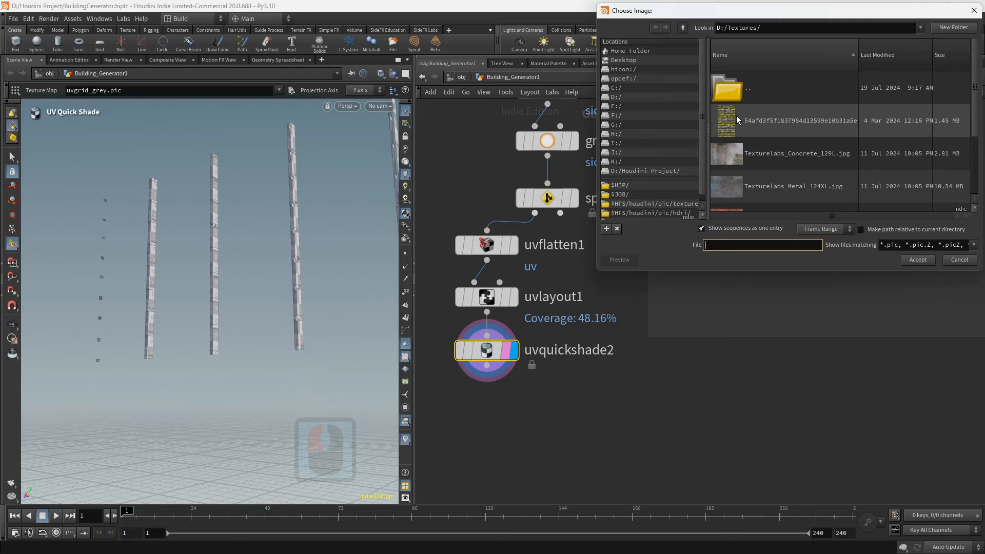
scroll(738, 118, "down", 1)
left_click(751, 187)
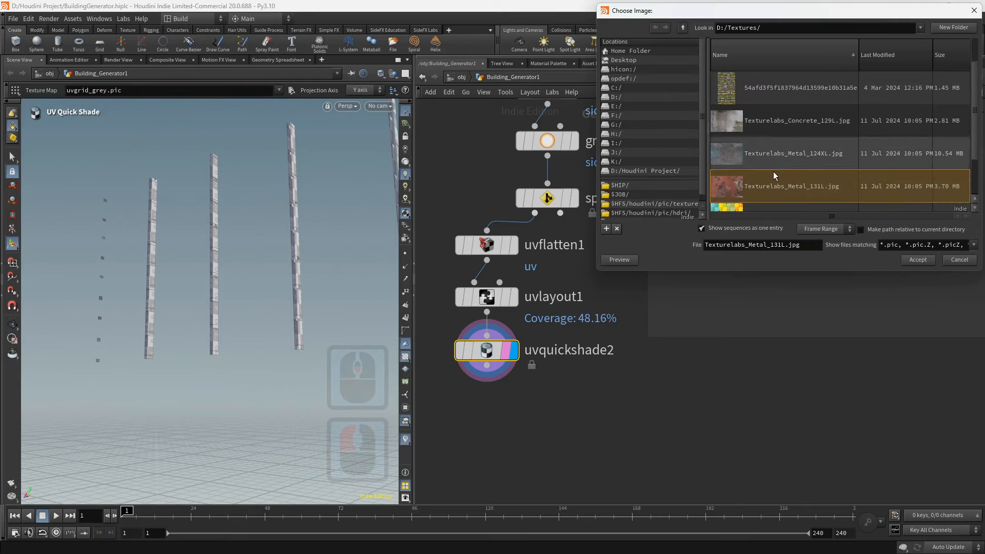
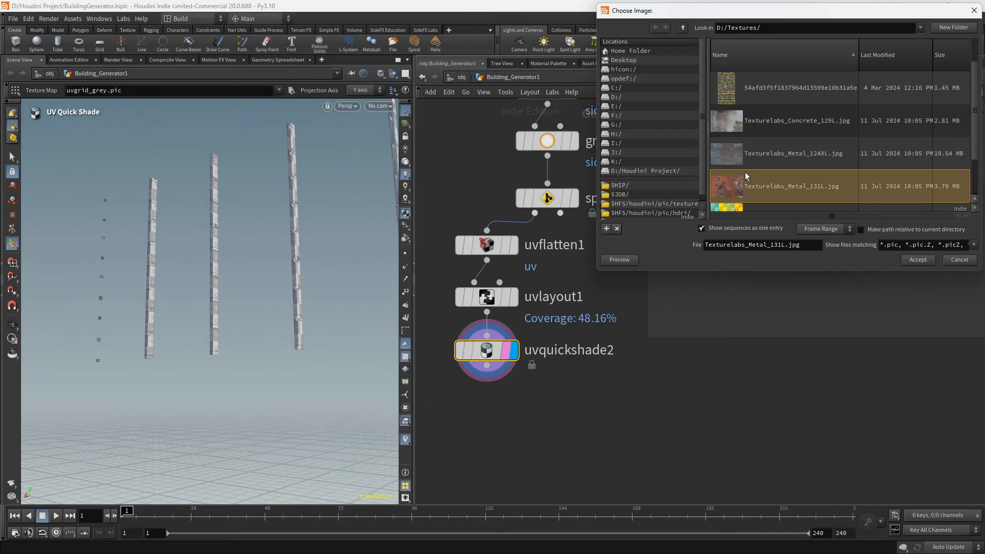
left_click(750, 186)
left_click(906, 259)
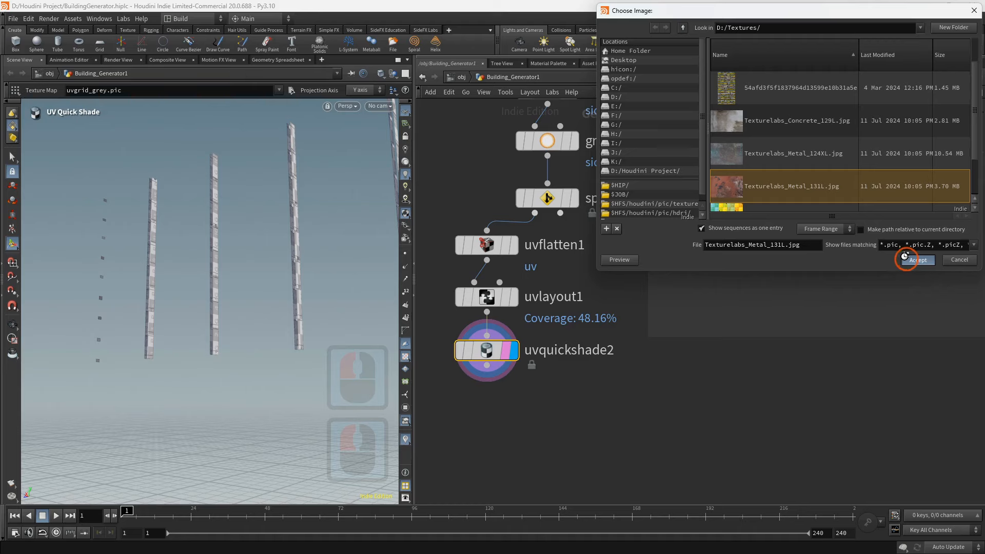
- Insert a UV Transform node on the wire between uvlayout1 and uvquickshade2
key("Escape")
left_click_drag(194, 218, 229, 248)
key("Return")
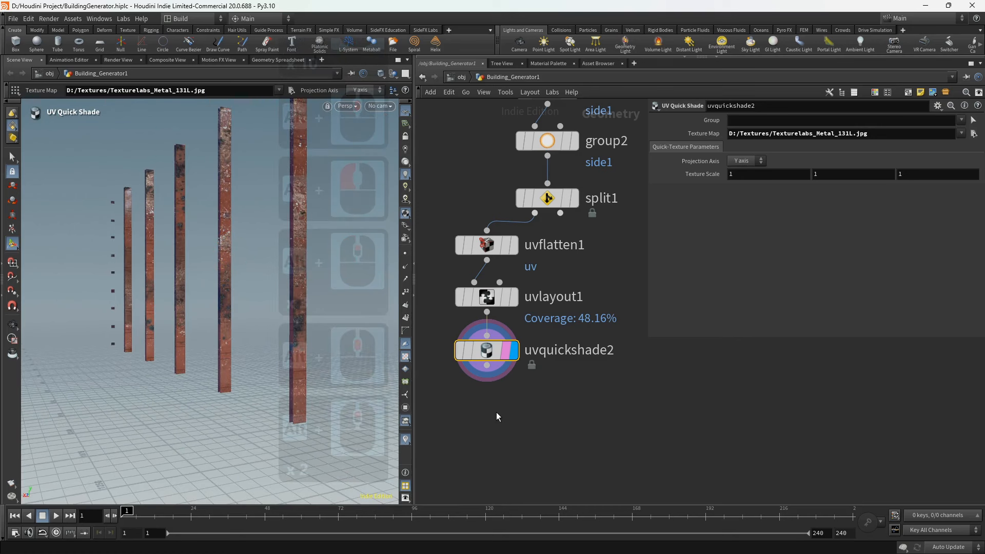
middle_click_drag(496, 411, 510, 346)
left_click_drag(503, 290, 504, 332)
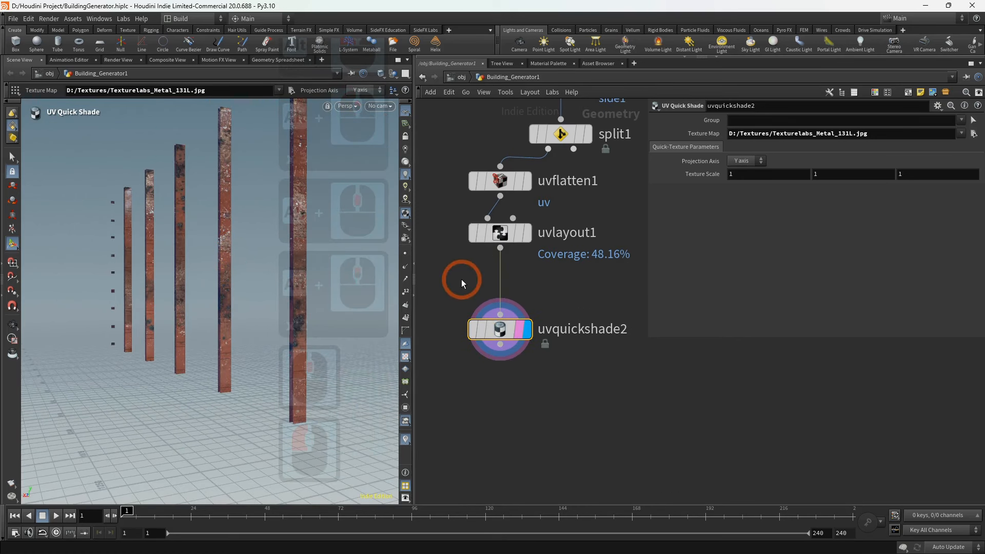
left_click(499, 249)
key("Tab")
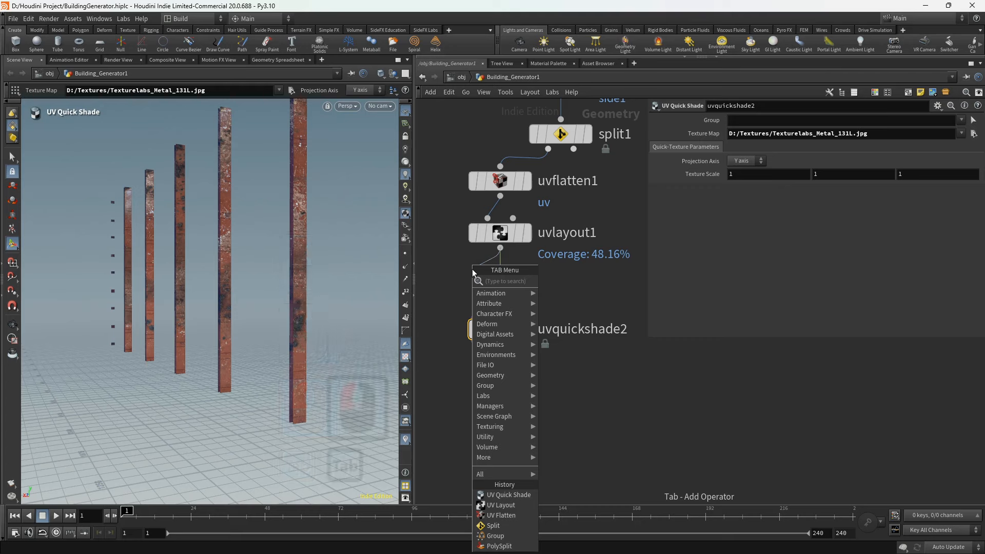
type("uv")
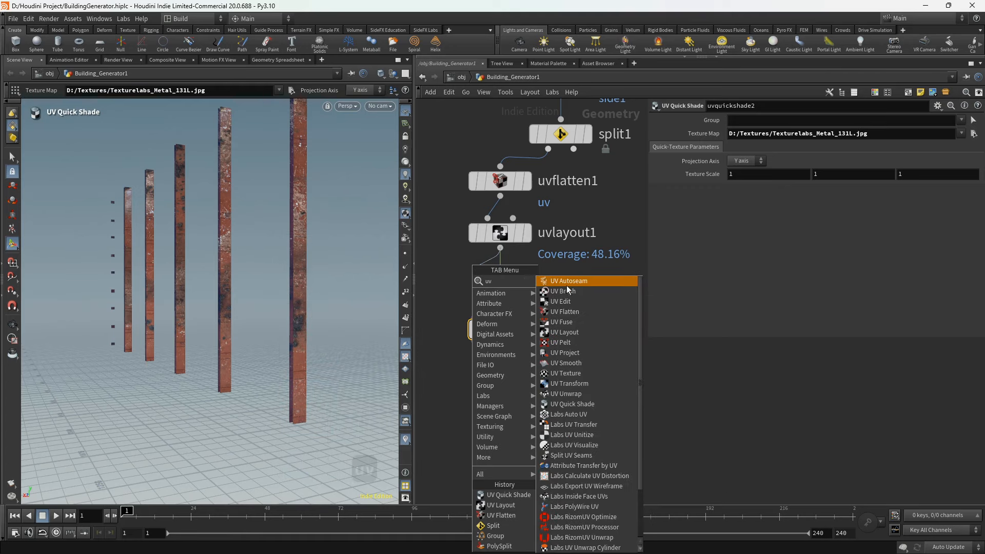
left_click(574, 384)
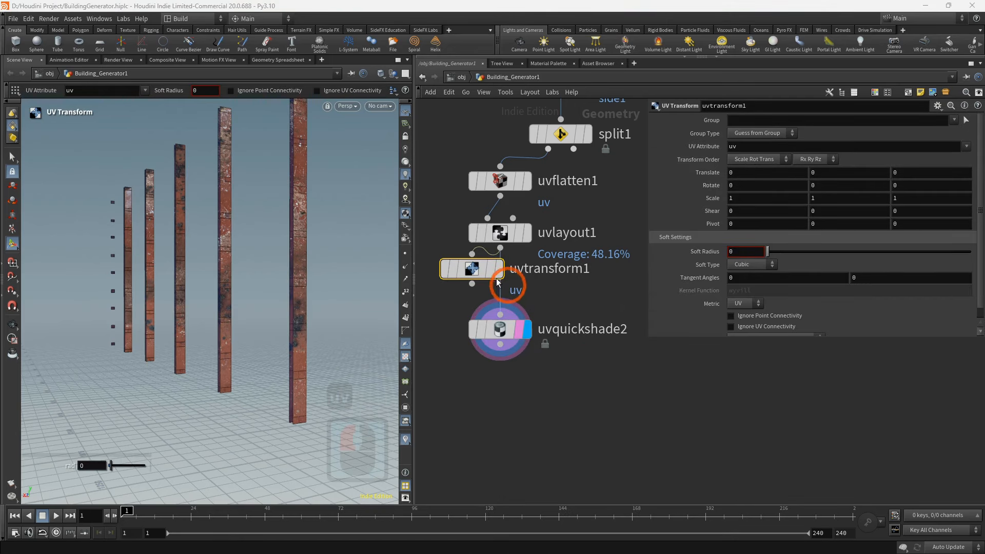
left_click(509, 286)
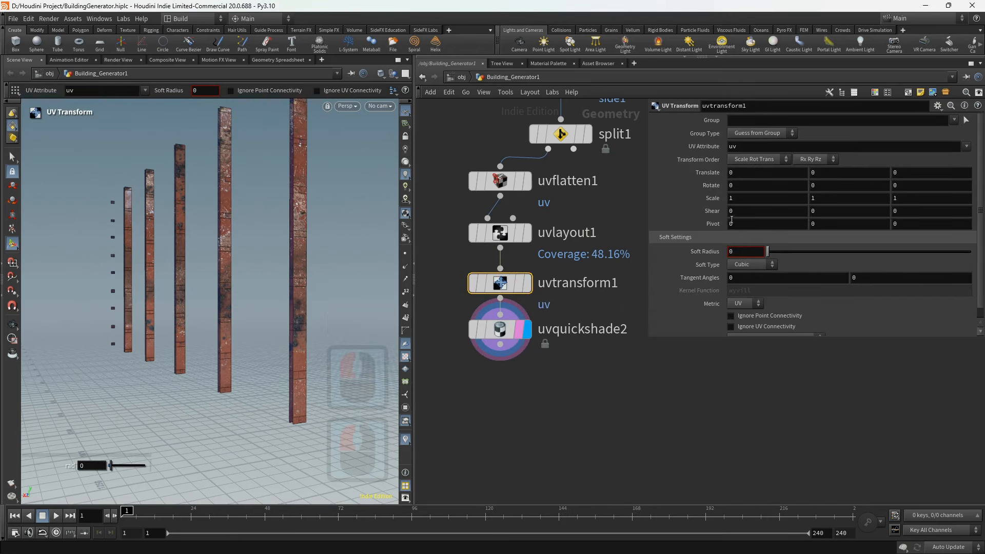
- Adjust the UV scale in uvtransform1 to resize the metal texture, and space out the UV nodes below split1 evenly
middle_click_drag(705, 197, 748, 203)
left_click_drag(499, 329, 491, 365)
key("a")
left_click_drag(503, 247, 508, 293)
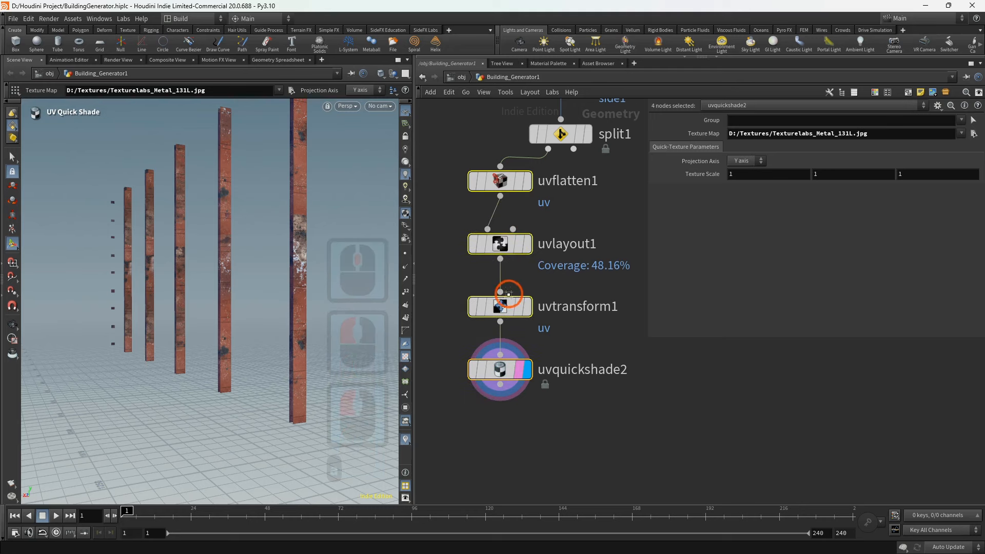
left_click_drag(505, 185, 492, 187)
- Add a Merge node combining uvquickshade2 with the second output of split1, and display the merged result
scroll(529, 425, "down", 5)
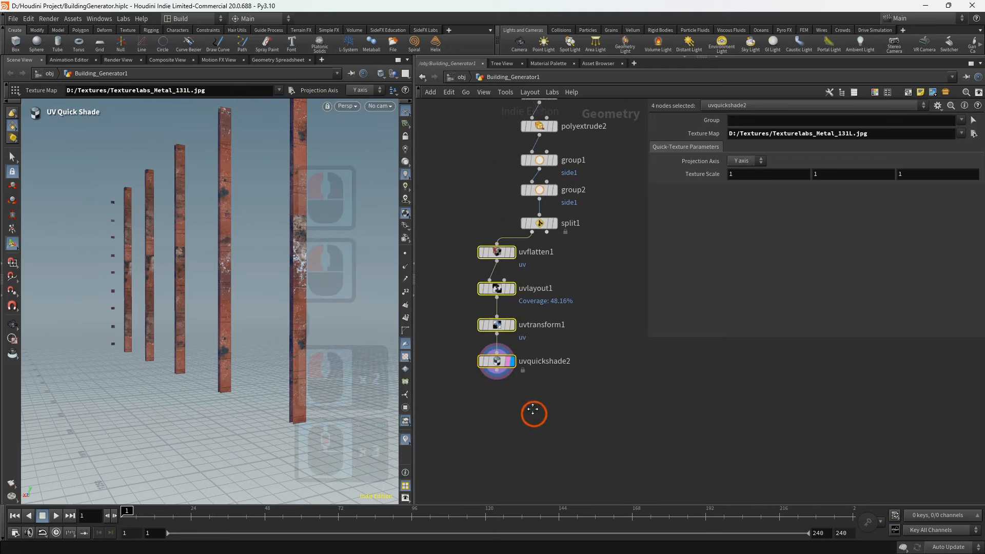
key("Tab")
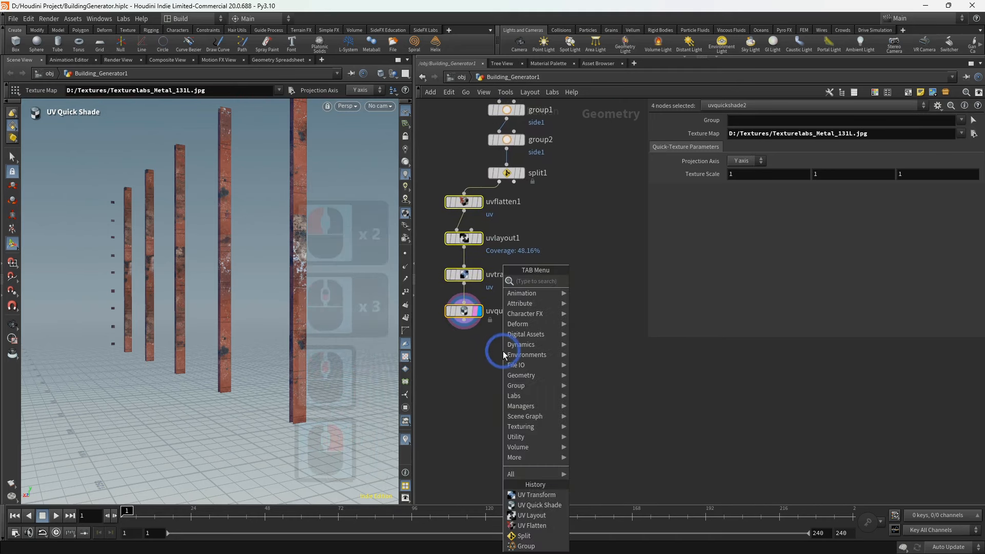
type("mer")
left_click(608, 282)
left_click(511, 355)
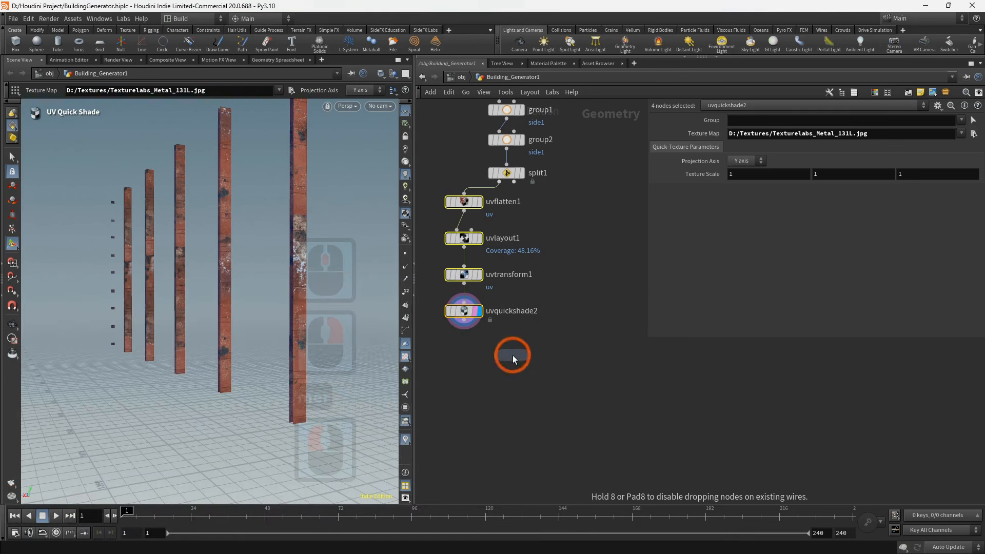
left_click(518, 188)
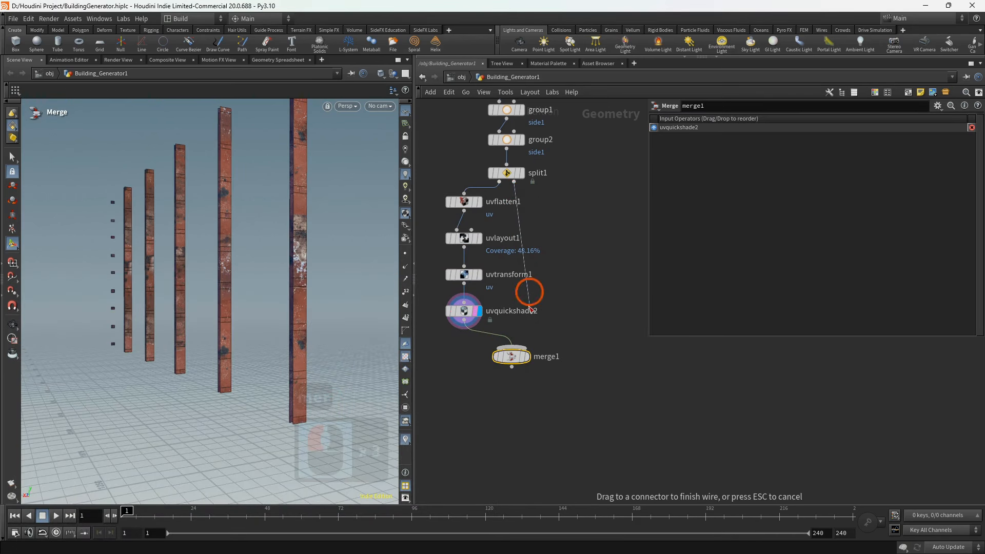
left_click_drag(530, 344, 529, 342)
left_click(525, 355)
- Examine the retextured pillar sides and the ledge faces on the merged facade from several angles
left_click_drag(139, 236, 281, 242, "alt")
left_click_drag(200, 246, 215, 221, "alt")
scroll(211, 264, "up", 3)
left_click_drag(211, 266, 255, 295, "alt")
scroll(255, 295, "up", 3, "alt")
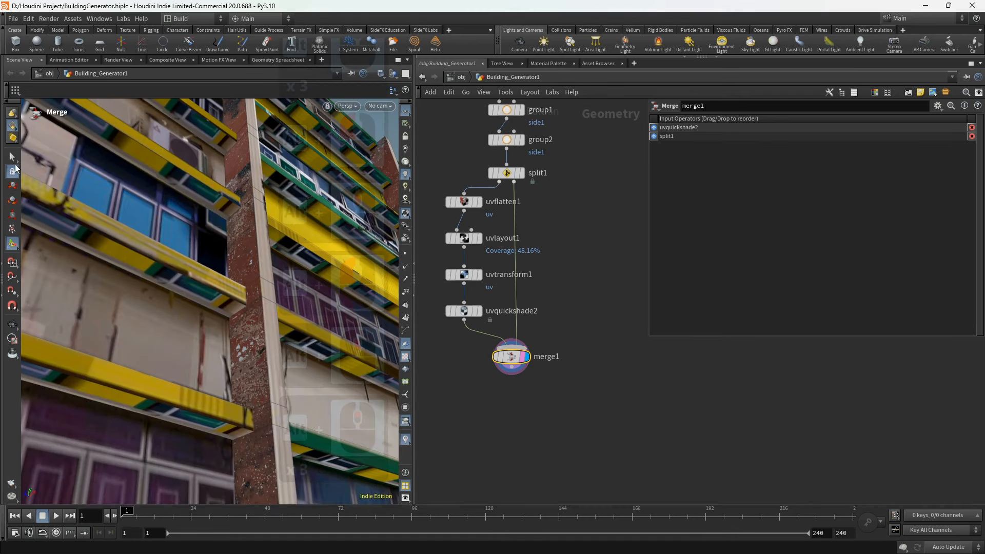
left_click(12, 157)
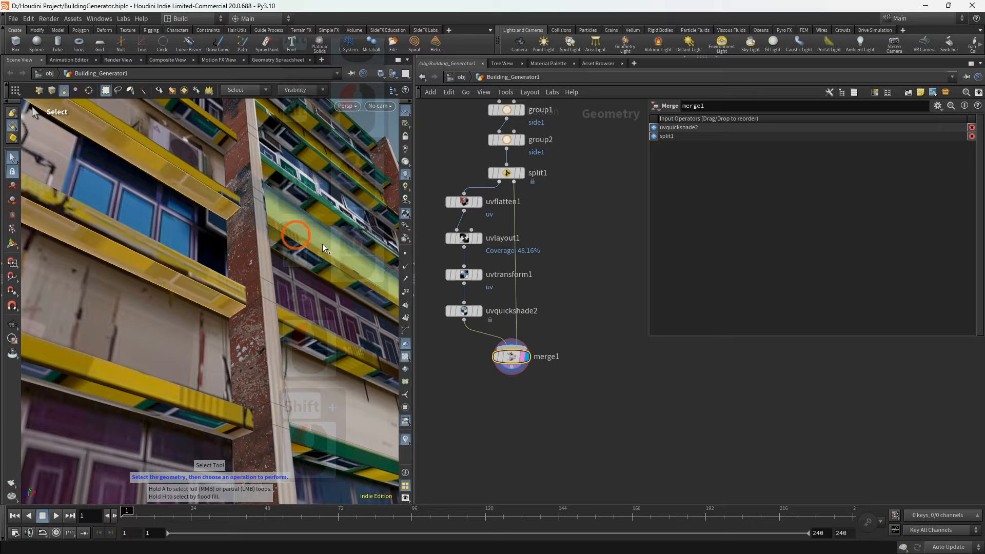
left_click(309, 264, "shift")
scroll(207, 185, "down", 3, "alt")
left_click_drag(209, 181, 226, 220, "alt")
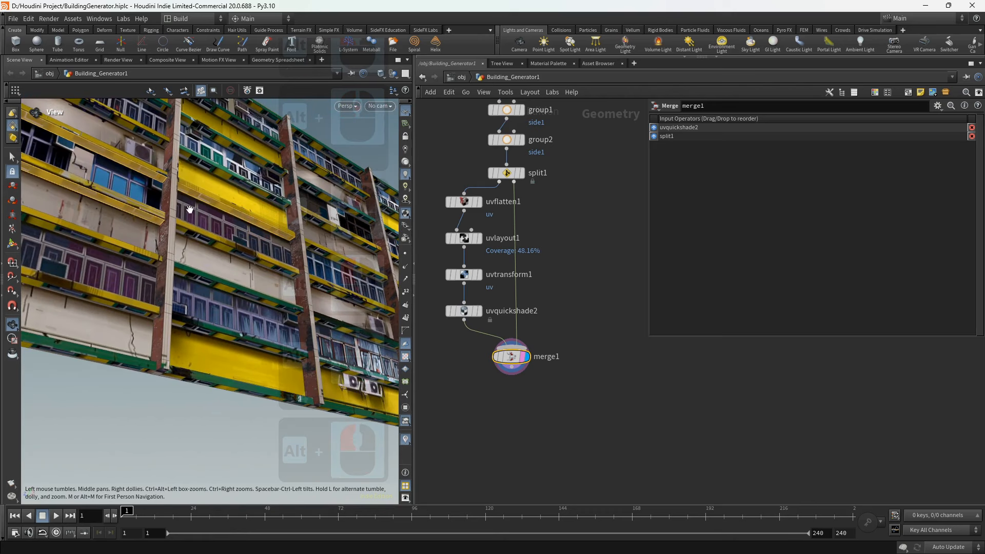
- Duplicate the eight-node chain from group1 to merge1 and place the copy below merge1
left_click(559, 385)
middle_click_drag(558, 337, 567, 299)
middle_click_drag(592, 238, 577, 315)
mouse_move(449, 146)
left_mouse_down()
mouse_move(458, 201)
mouse_move(529, 398)
mouse_move(548, 405)
mouse_move(555, 374)
left_mouse_up()
middle_click_drag(556, 357, 558, 329)
mouse_move(553, 261)
middle_mouse_down()
mouse_move(559, 291)
mouse_move(554, 244)
mouse_move(554, 252)
middle_mouse_up()
key("ctrl+c")
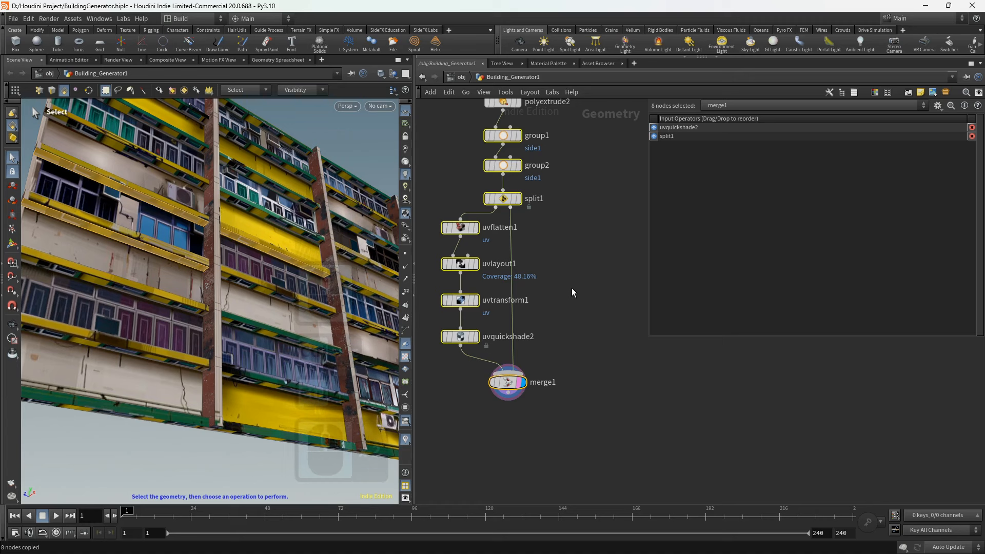
key("ctrl+v")
left_click_drag(572, 126, 534, 292)
- Connect merge1 to the input of group3, align the copied node chain beneath it and display group3
left_click(500, 263)
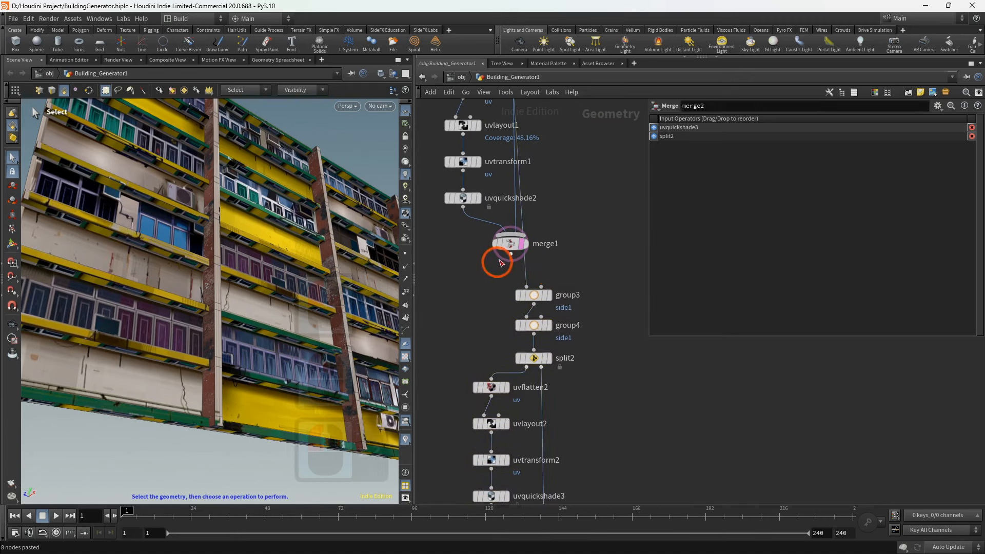
left_click(523, 296)
middle_click_drag(582, 273, 592, 223)
left_click_drag(495, 246, 566, 501)
left_click_drag(565, 246, 521, 233)
left_click(534, 233)
left_click(522, 234)
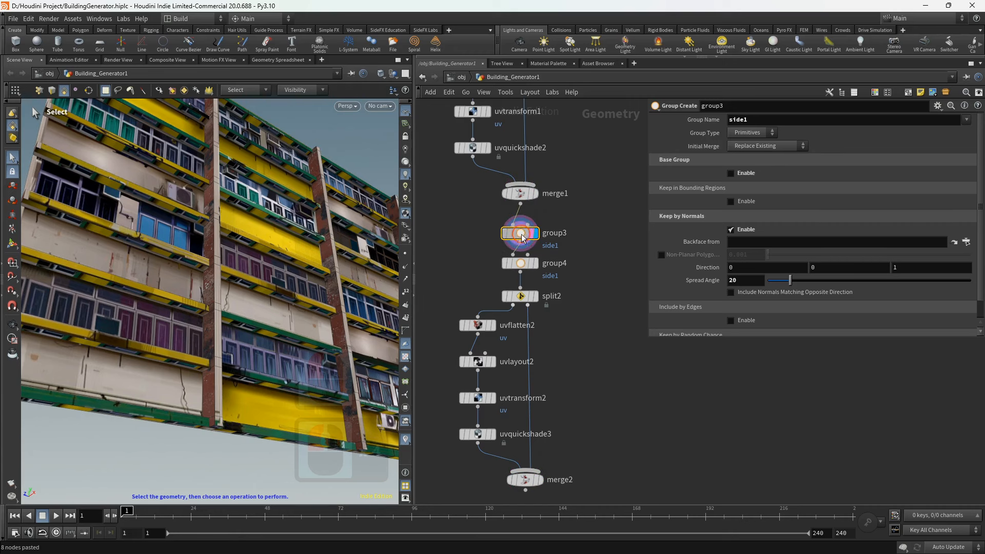
- Set the group name to side2 in both group3 and group4
left_click(748, 119)
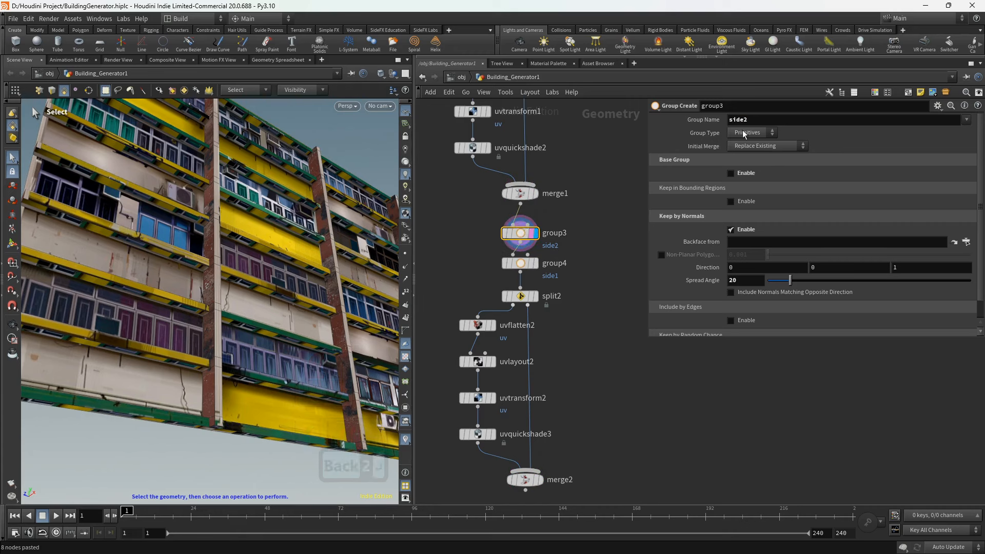
left_click(537, 264)
left_click(679, 181)
left_click(747, 119)
left_click(751, 121)
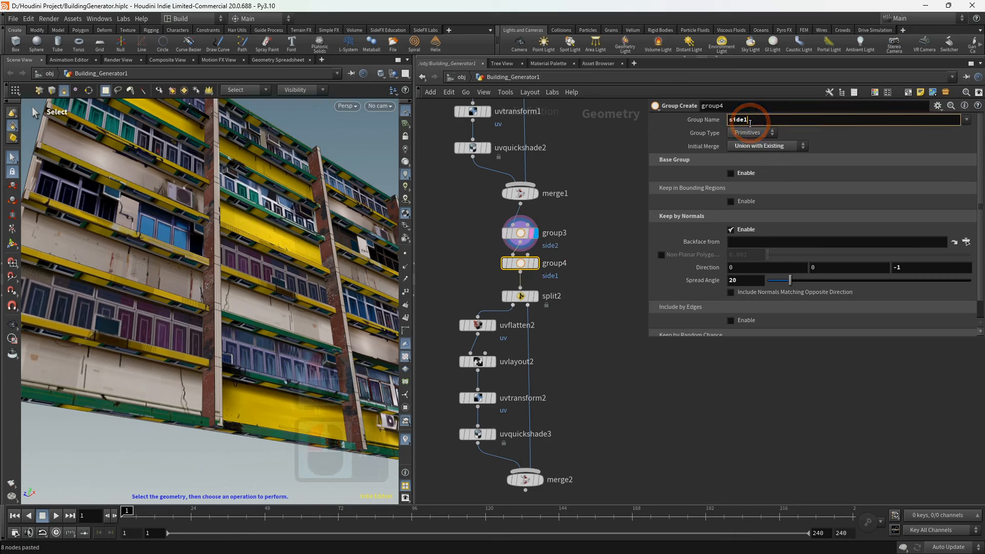
key("BackSpace")
type("2")
key("Return")
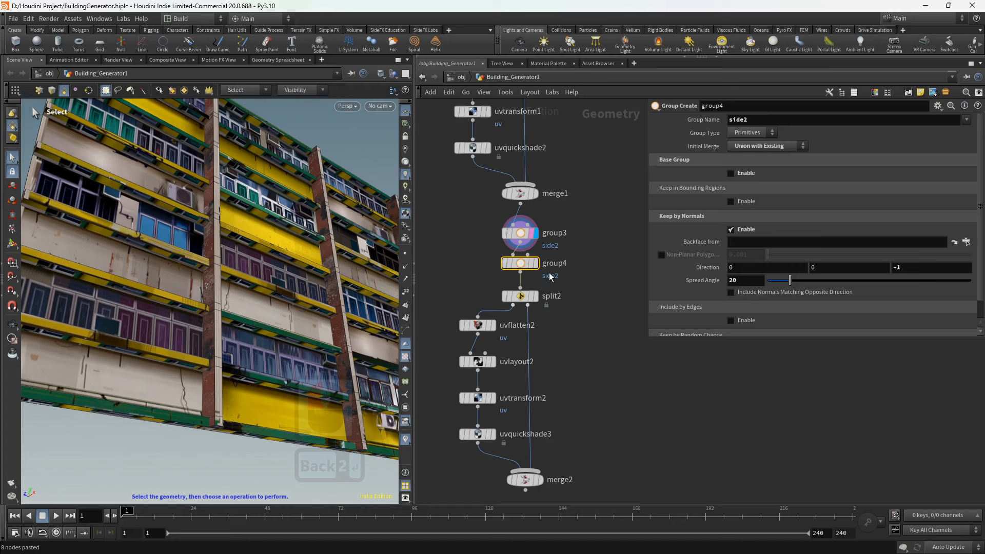
- Set the normal direction to 0, 1, 0 in group3 and to 0, -1, 0 in group4
left_click(520, 235)
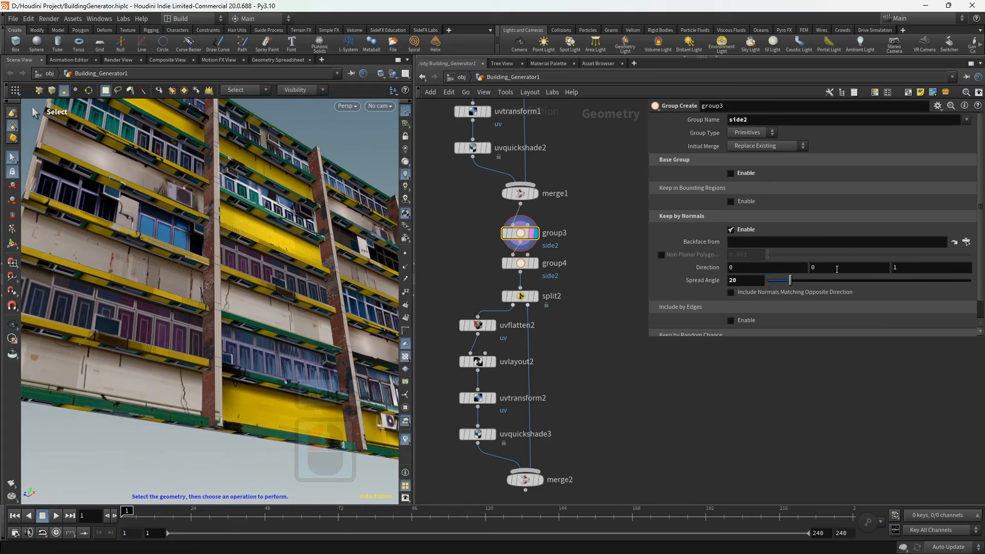
left_click(802, 270)
type("1")
type("0")
left_click(521, 263)
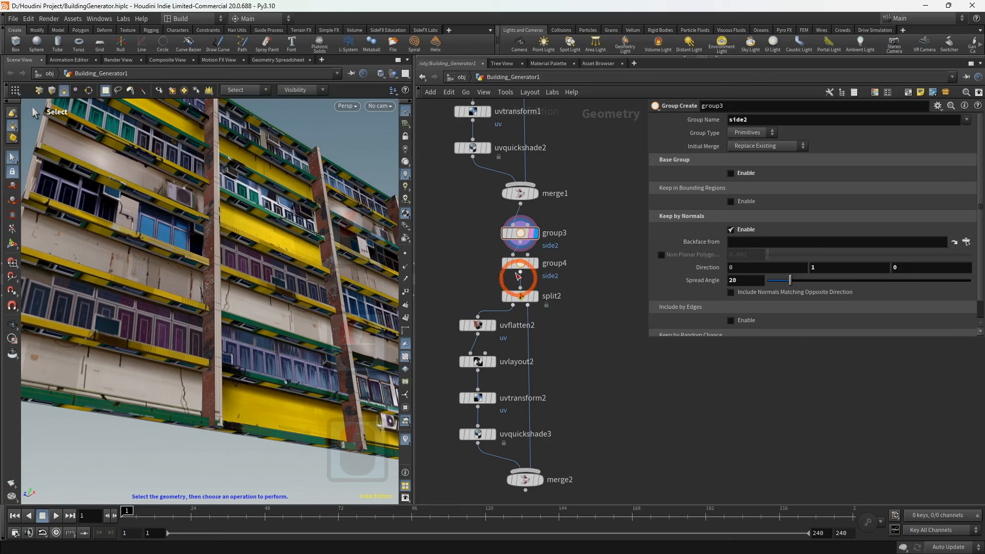
left_click(818, 267)
type("-1")
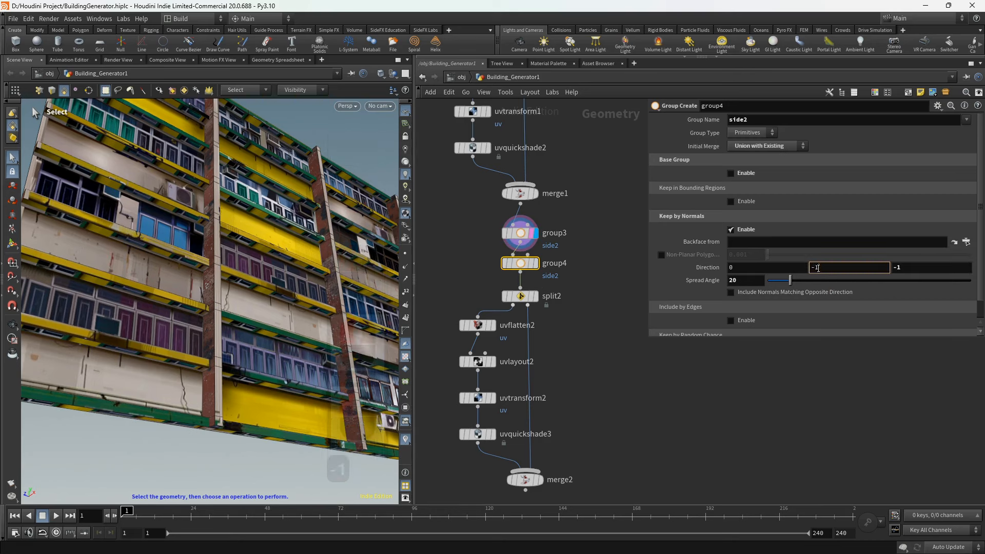
type("0")
left_click(811, 396)
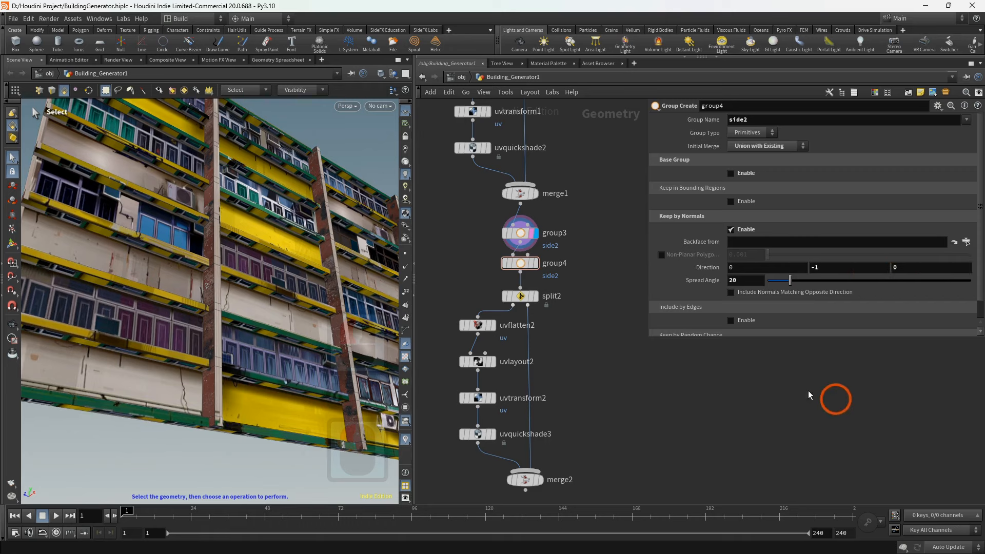
- Display split2 and set its group to side2 to isolate the horizontal ledge faces
left_click(521, 296)
left_click(536, 296)
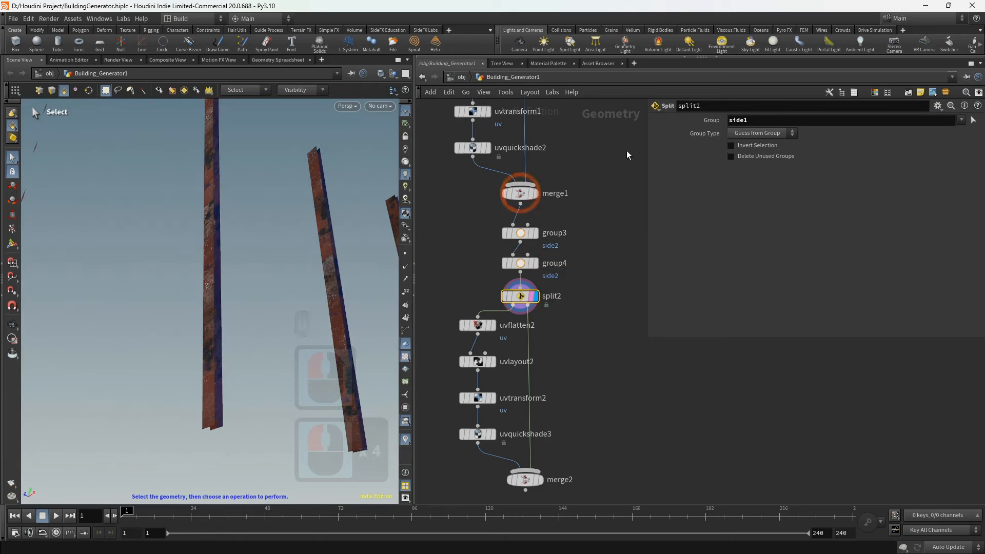
left_click(763, 119)
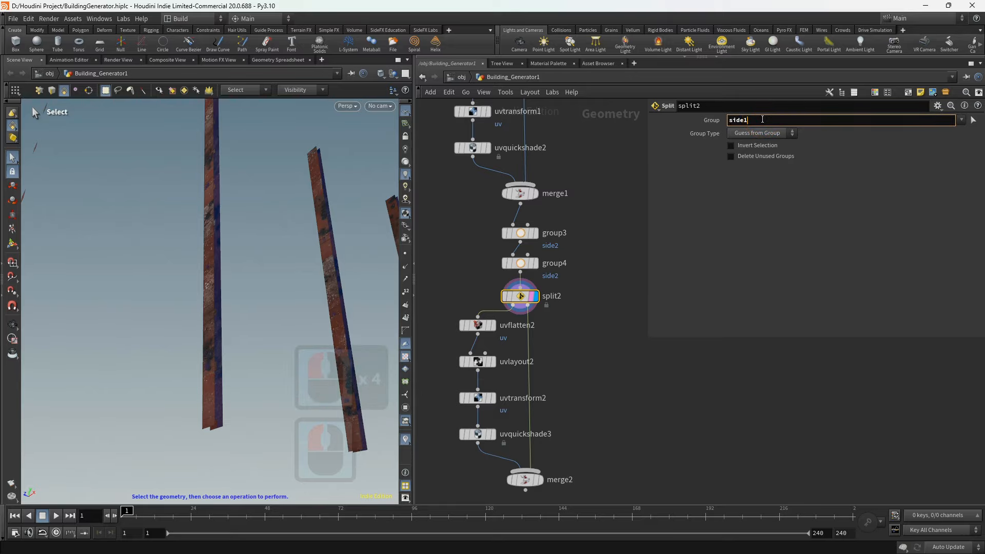
key("BackSpace")
type("2")
left_click(737, 215)
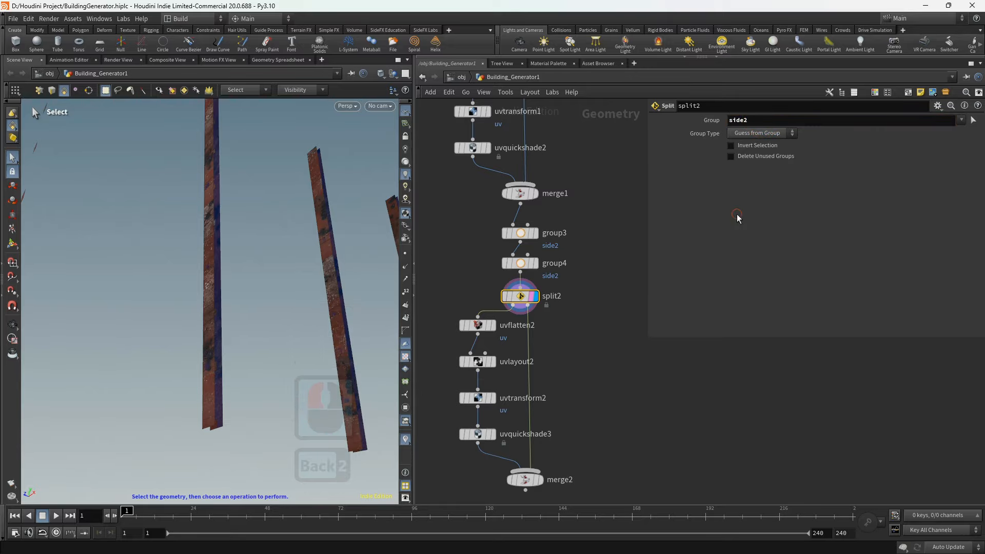
mouse_move(220, 195)
left_mouse_down("alt")
mouse_move(216, 218)
mouse_move(213, 187)
left_mouse_up("alt")
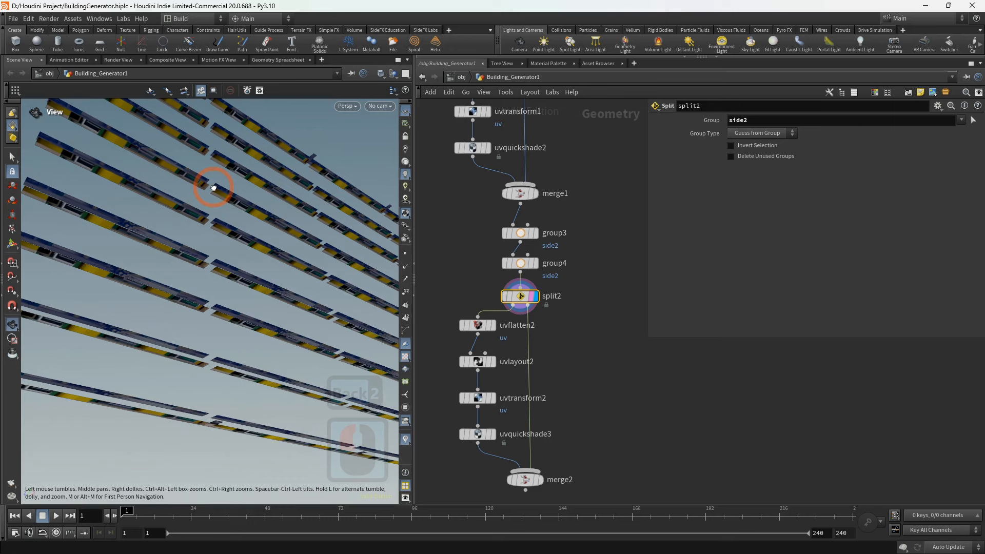
- Display uvquickshade3 and load Texturelabs_Concrete_129L.jpg from D:/Textures as its texture map
middle_click_drag(499, 339, 522, 281)
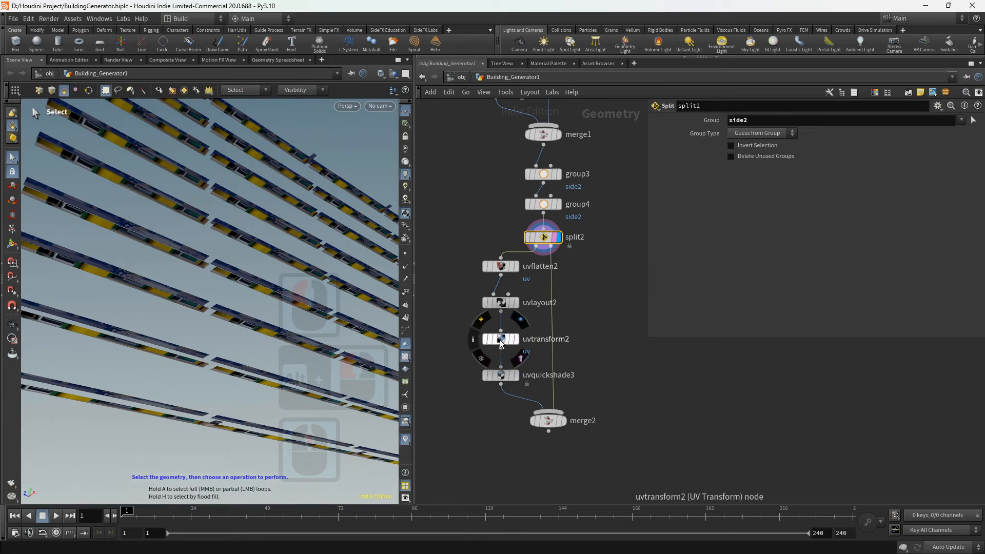
left_click(505, 375)
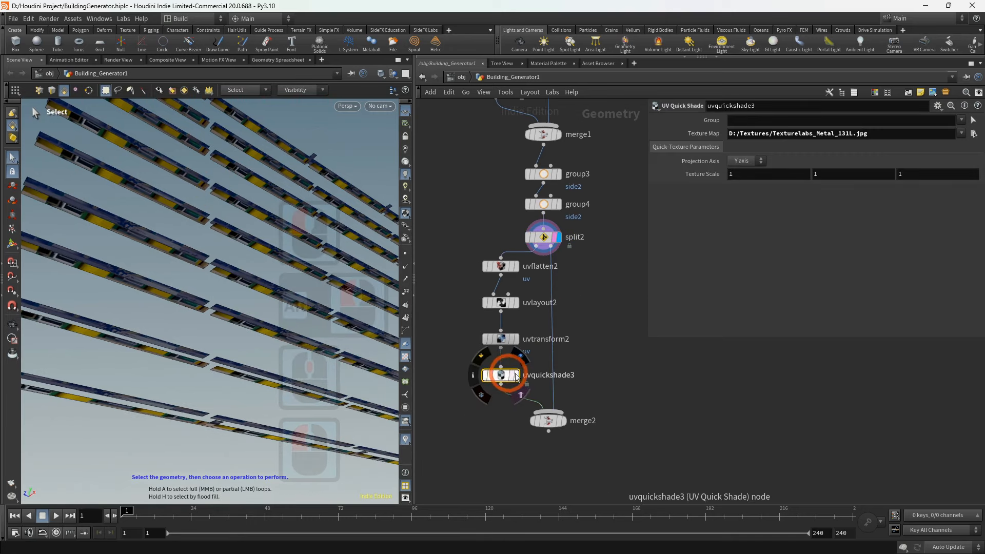
left_click(516, 375)
left_click_drag(352, 291, 260, 286, "alt")
left_click(974, 134)
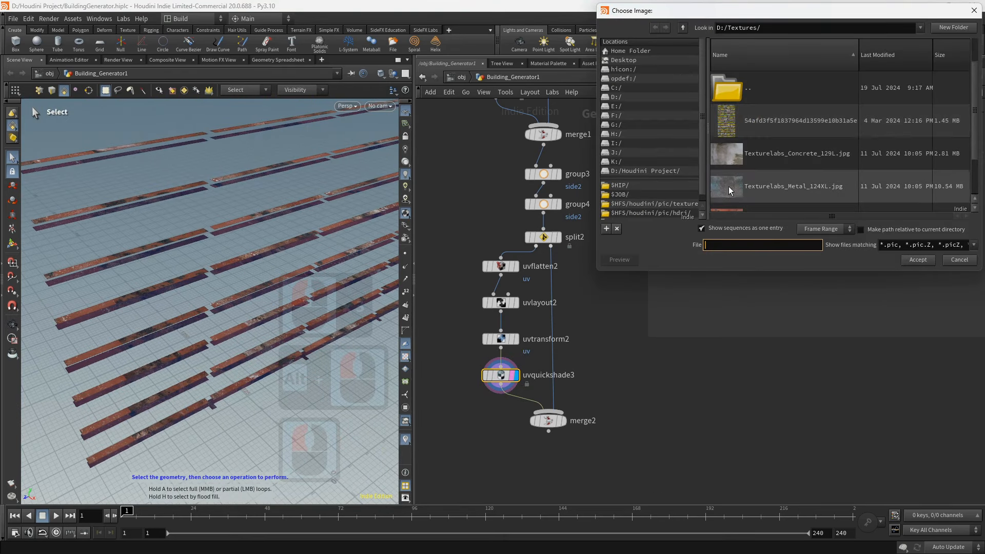
left_click(734, 154)
left_click(918, 260)
- Check the concrete texture on the ledges and display merge2 to show the whole facade
left_click_drag(280, 307, 204, 217, "alt")
scroll(204, 218, "down", 5, "alt")
left_click_drag(353, 192, 347, 194, "alt")
middle_click_drag(347, 193, 279, 241, "alt")
left_click_drag(279, 241, 244, 258, "alt")
left_click(564, 421)
left_click(559, 422)
left_click(548, 421)
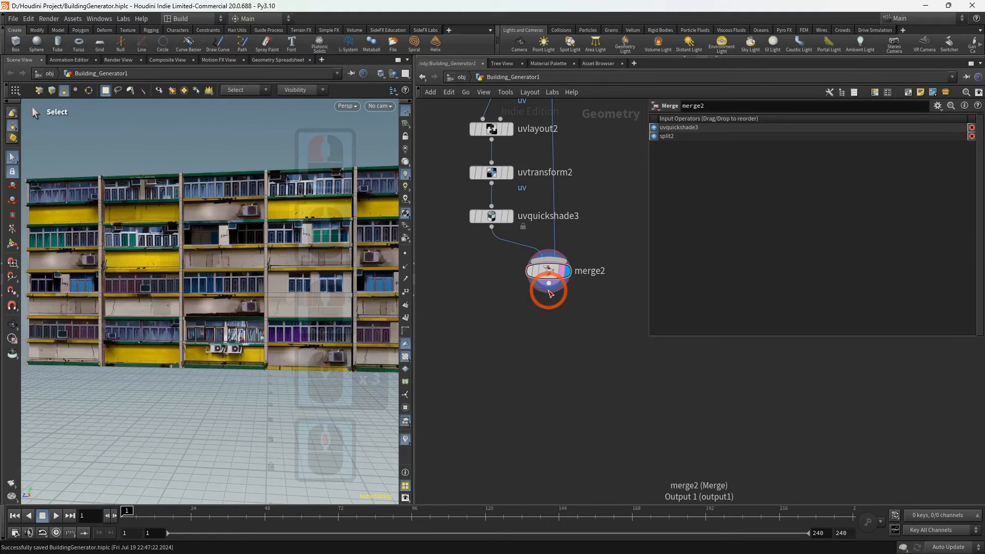
- Add an Output node below merge2, align it and display it
left_click(549, 285)
key("Tab")
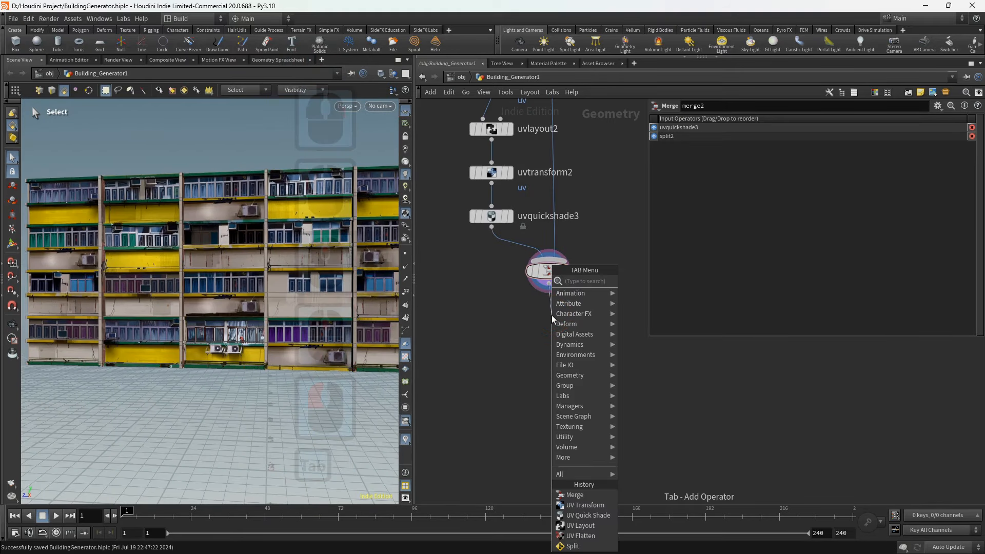
type("o")
left_click(638, 282)
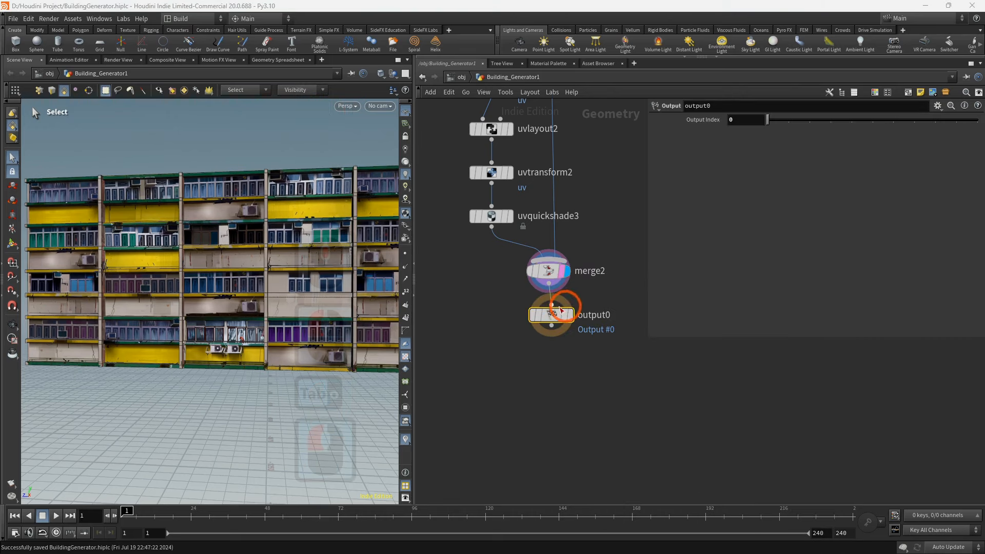
left_click_drag(546, 318, 544, 322)
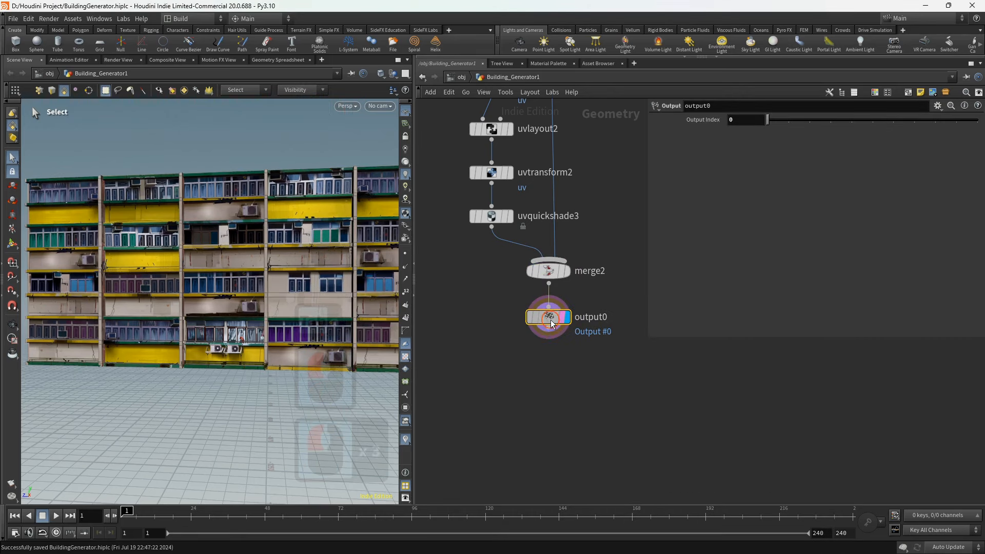
- Collapse the whole facade node chain, including output0, into one subnetwork and save the project
scroll(564, 293, "down", 5)
scroll(517, 214, "up", 3)
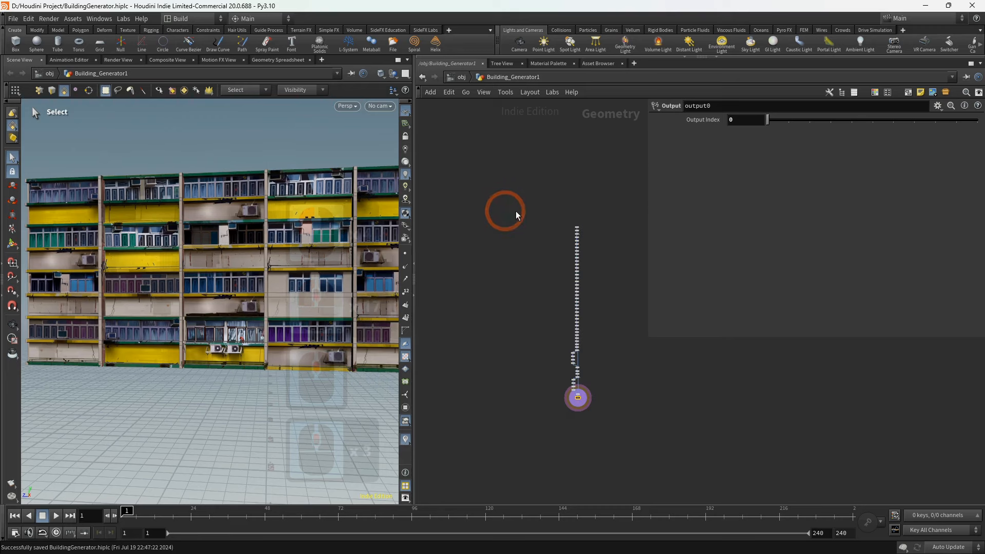
left_click_drag(568, 376, 588, 416)
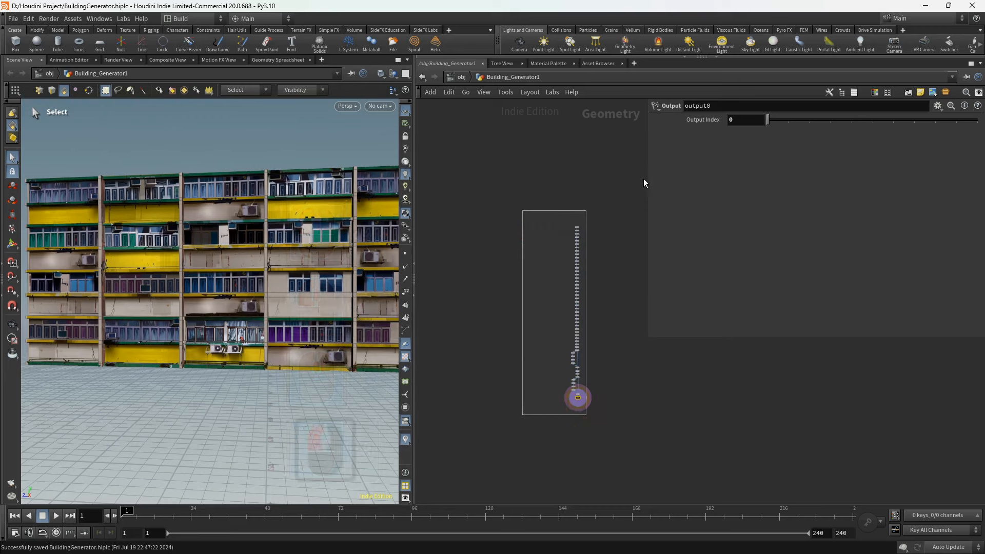
left_click_drag(522, 210, 587, 414)
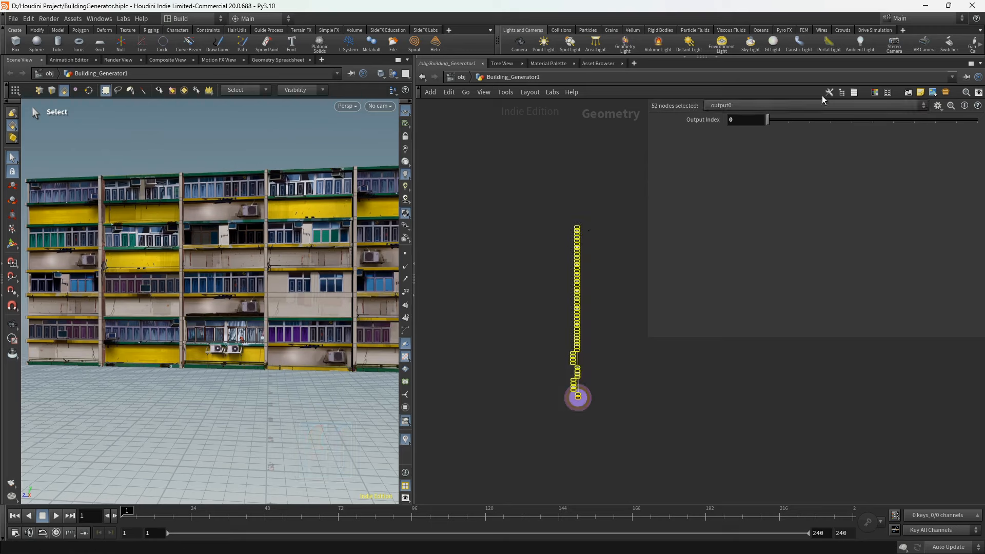
left_click(948, 94)
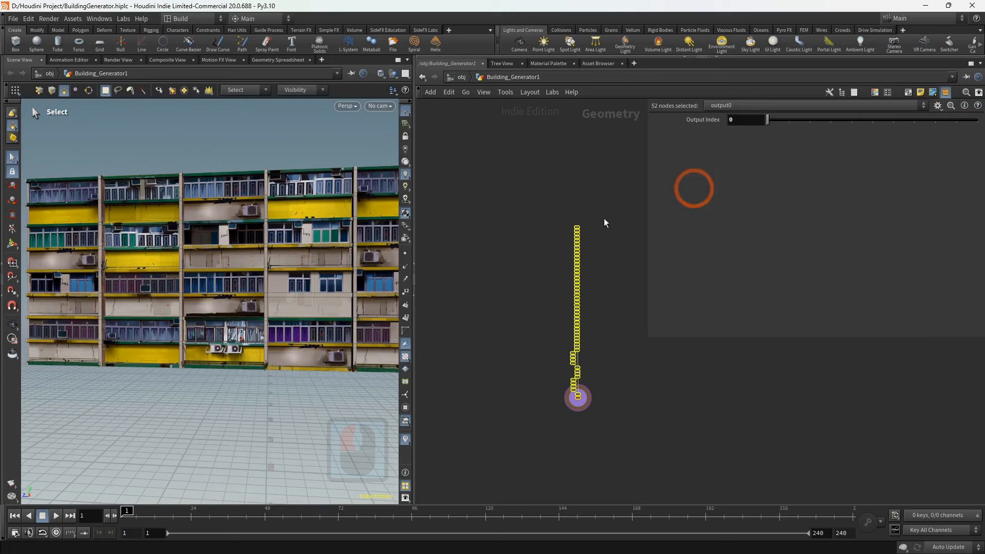
key("shift+c")
scroll(578, 247, "up", 9)
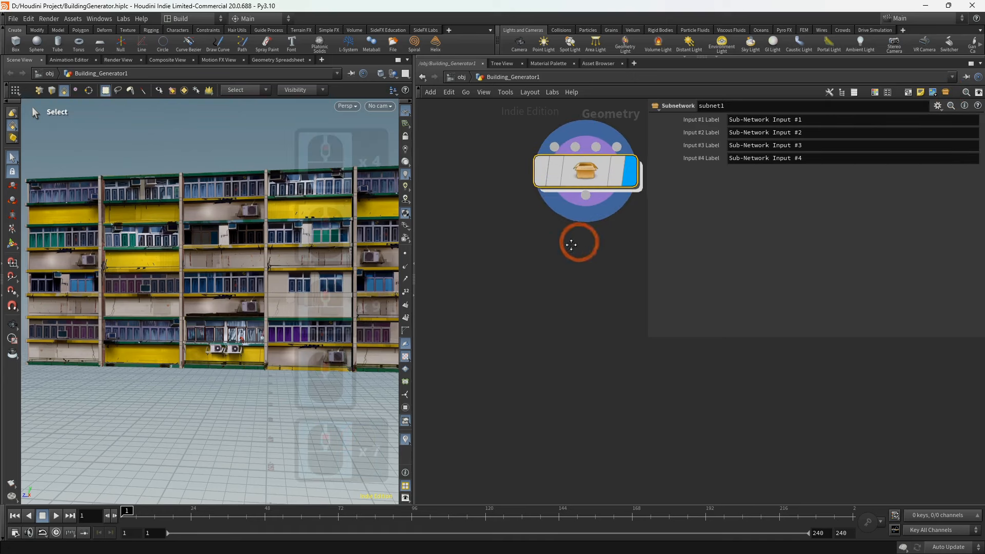
scroll(522, 260, "down", 7)
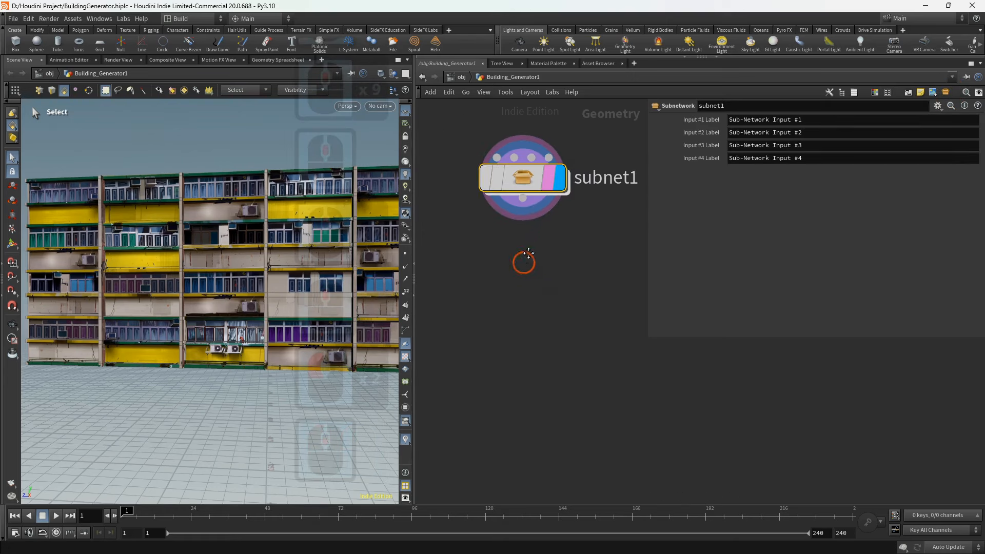
left_click(184, 280)
left_click(528, 275)
key("ctrl+s")
- Capture the facade's upper-left area with the screenshot tool and outline the top-left module and the one beneath it with the pen
left_click_drag(128, 213, 149, 224, "alt")
scroll(149, 224, "down", 5, "alt")
scroll(224, 226, "down", 11, "alt")
middle_click_drag(149, 225, 250, 268, "alt")
scroll(241, 263, "up", 7, "alt")
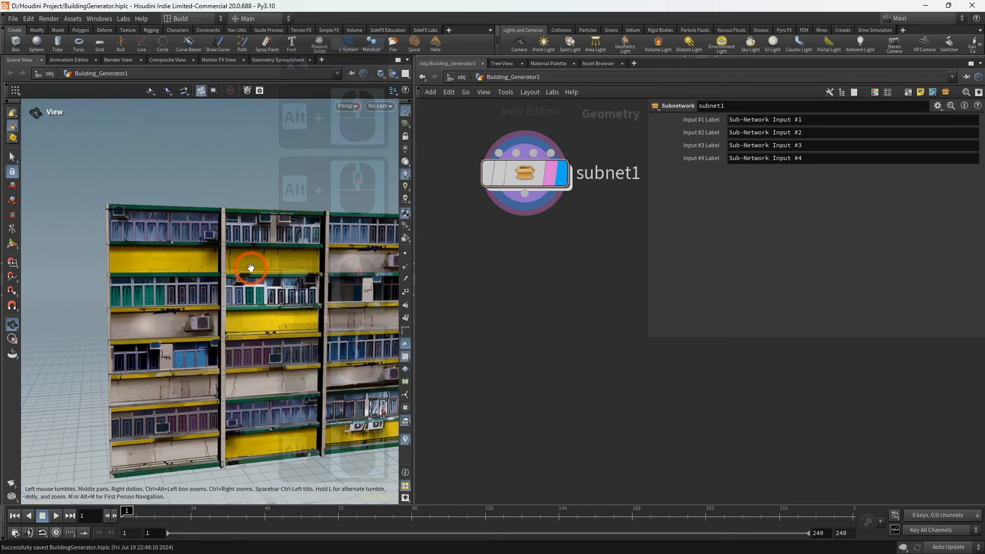
key("F1")
left_click_drag(77, 182, 314, 478)
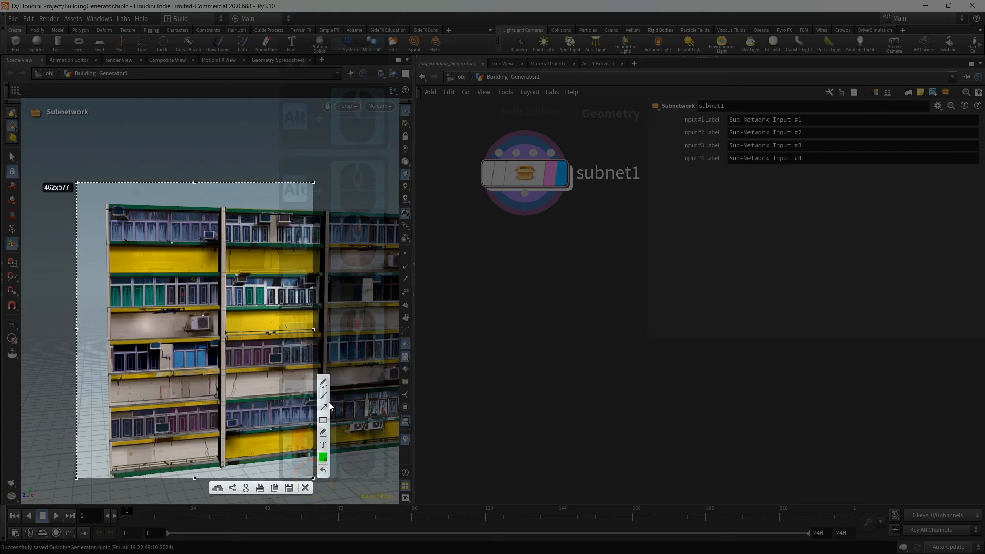
left_click(323, 384)
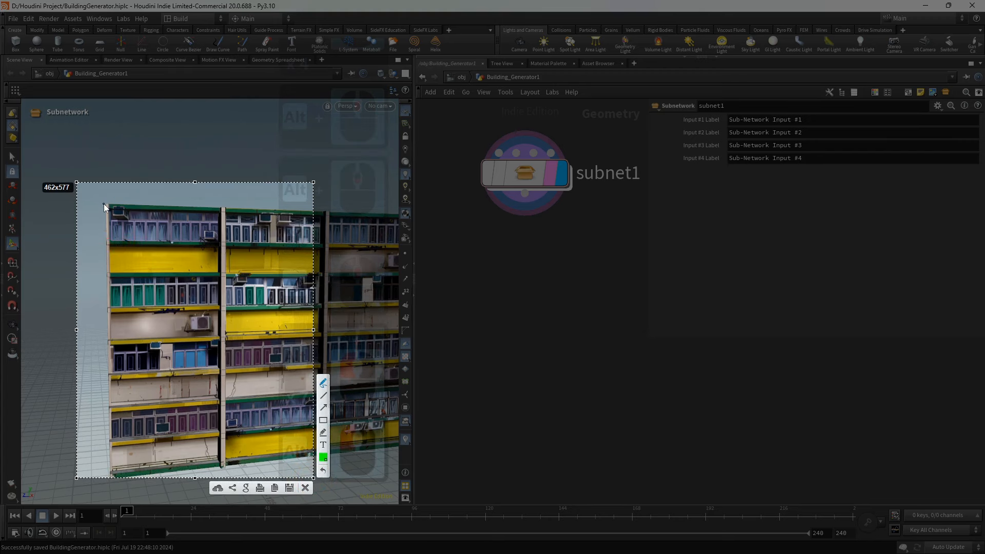
left_click_drag(103, 205, 101, 266)
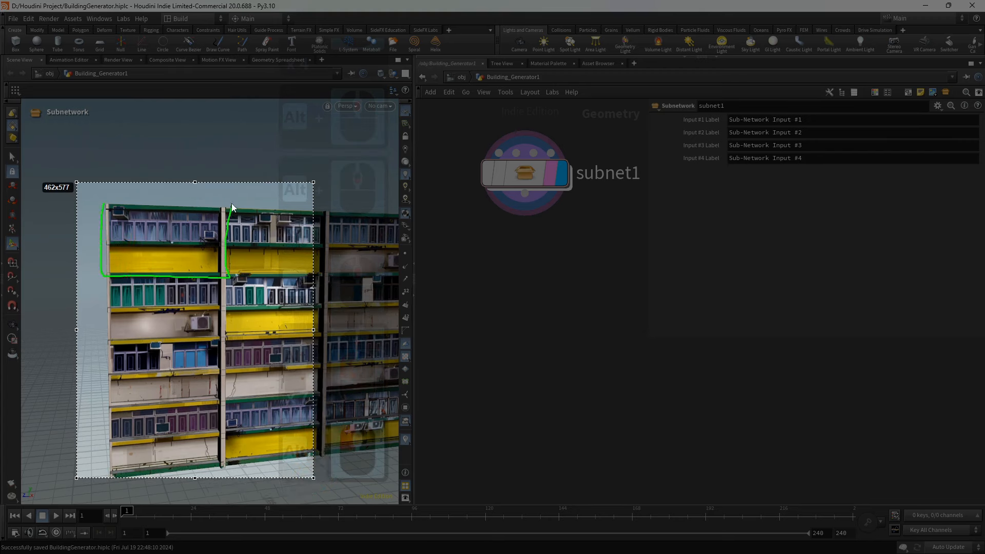
left_click_drag(130, 200, 116, 200)
left_click_drag(111, 278, 140, 348)
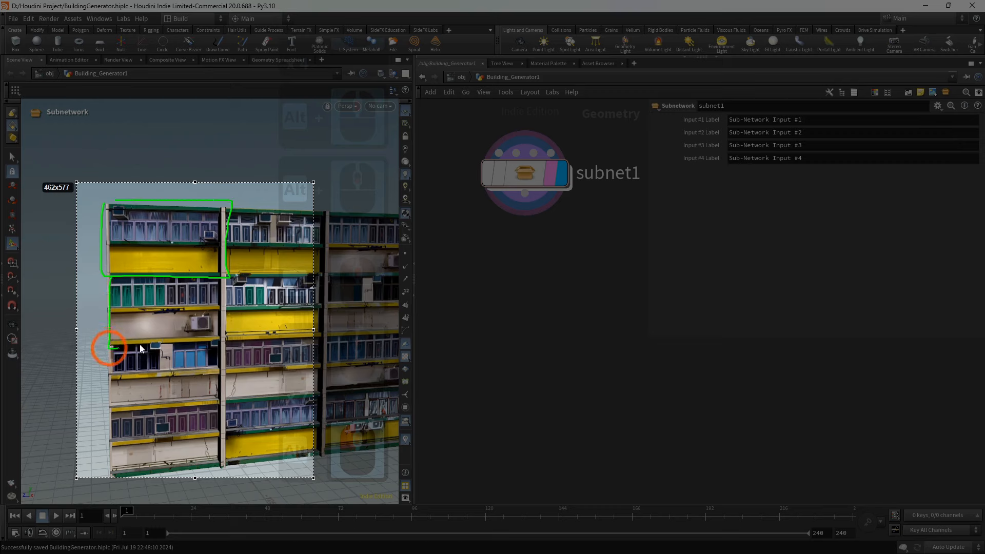
left_click_drag(227, 272, 228, 273)
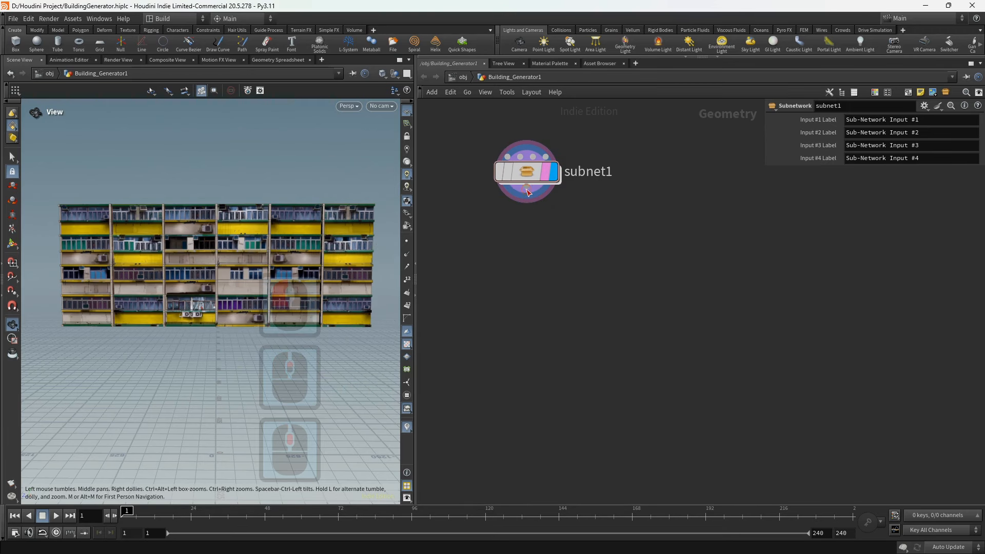
- Add a Split node to subnet1's output, align it below and widen its parameter pane
key("Tab")
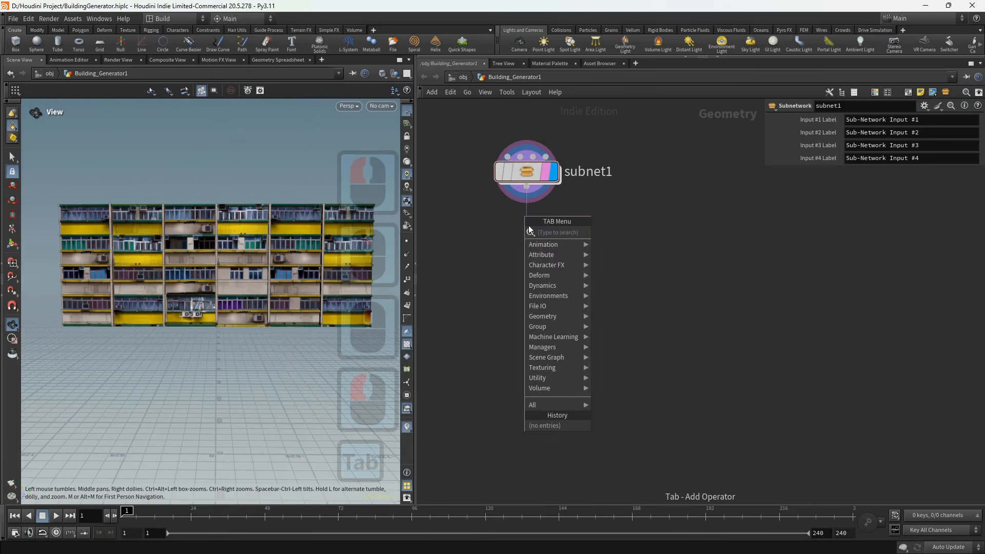
type("spl")
left_click(611, 232)
left_click(523, 237)
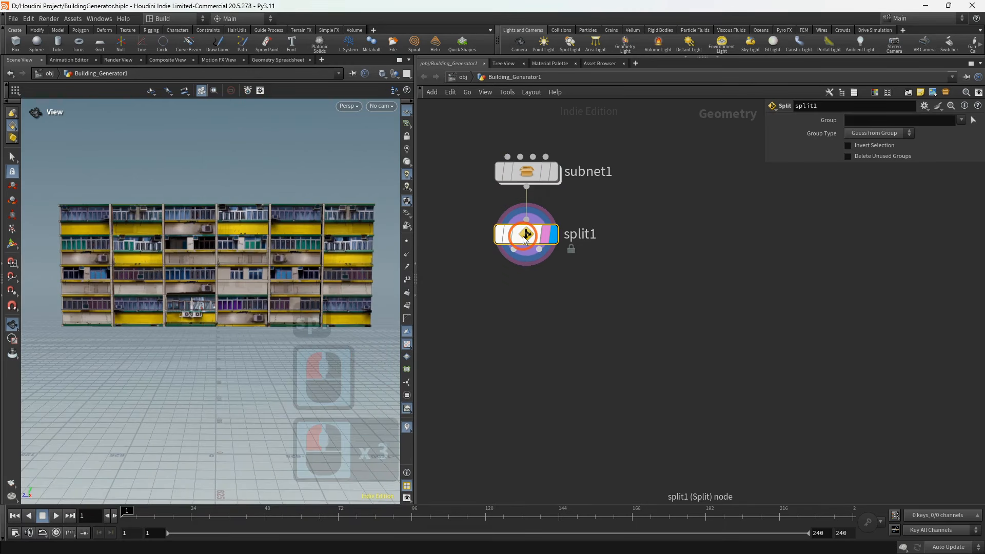
left_click_drag(524, 236, 527, 234)
left_click(526, 231)
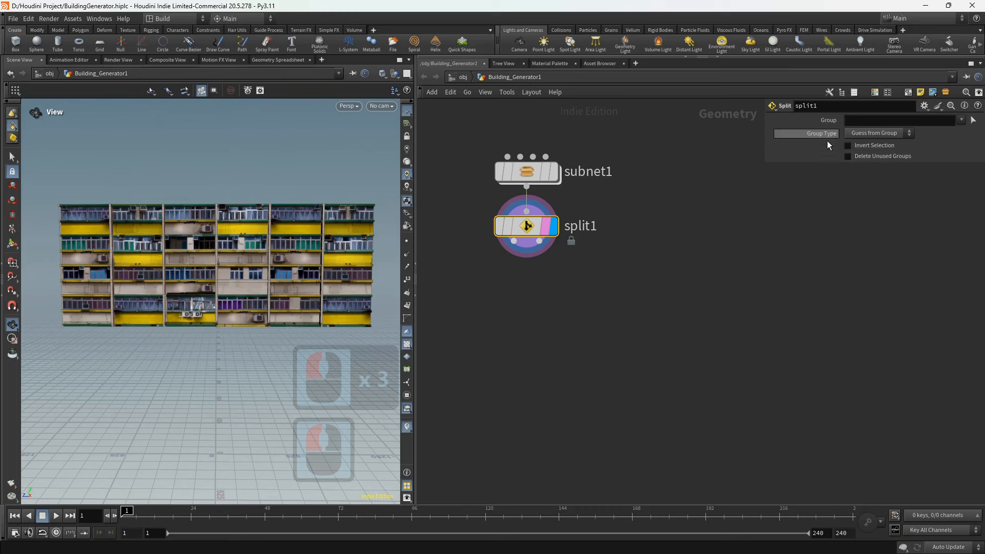
left_click_drag(769, 164, 690, 210)
left_click(909, 140)
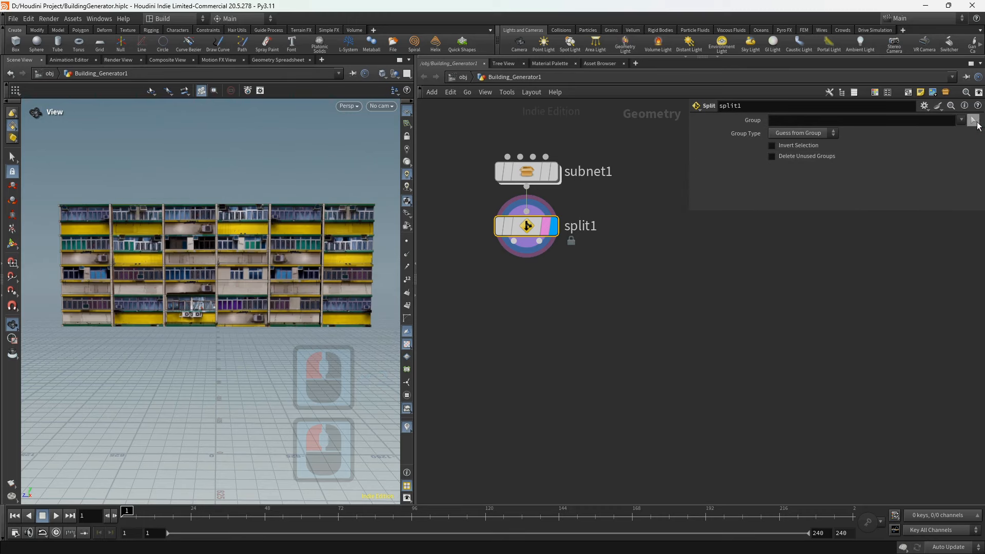
- Start picking geometry for split1's Group and select the window, panel and ledge faces of the facade's top-left module
left_click(973, 120)
scroll(138, 223, "up", 6, "alt")
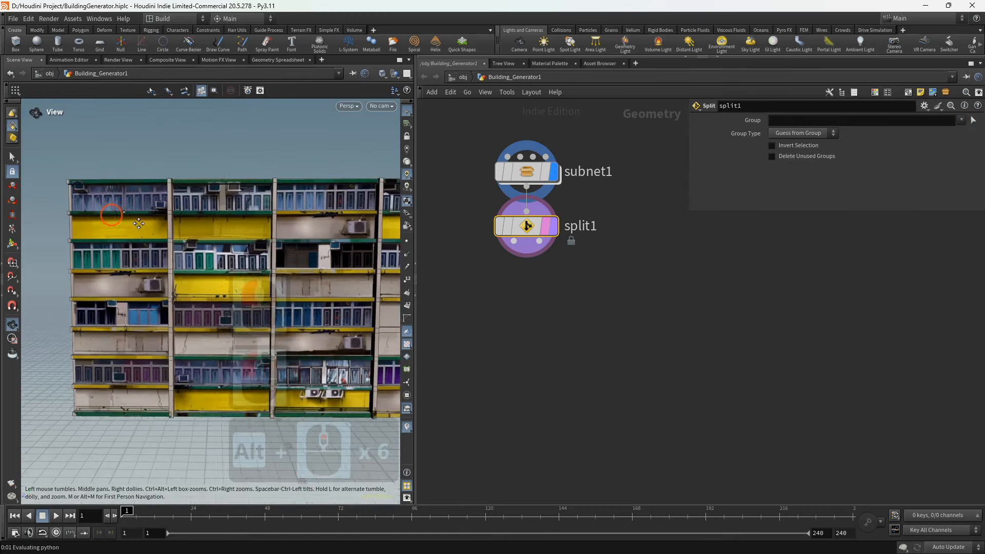
scroll(139, 224, "up", 10, "alt")
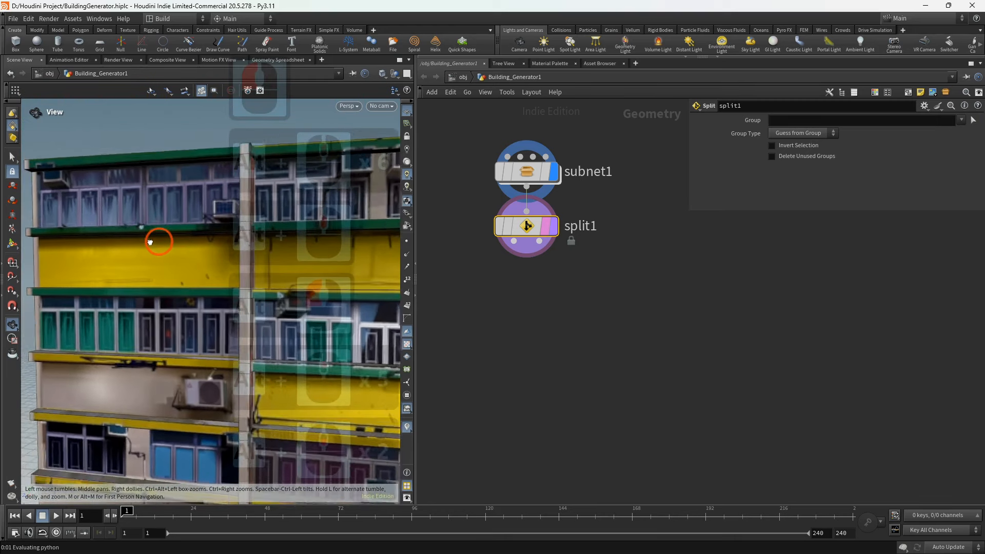
left_click_drag(150, 242, 144, 245, "alt")
middle_click_drag(144, 245, 163, 260, "alt")
left_click_drag(163, 261, 163, 263, "alt")
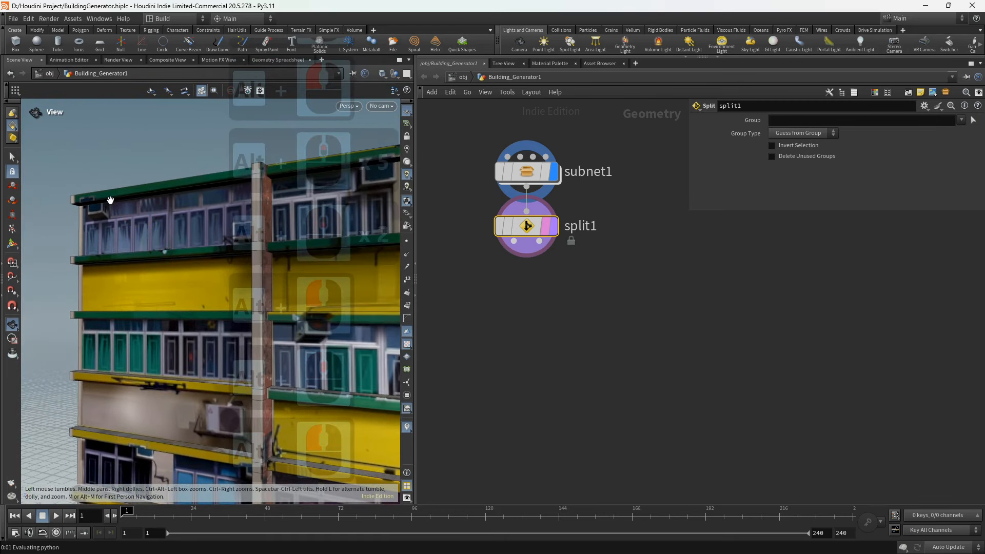
left_click_drag(192, 232, 209, 230, "alt")
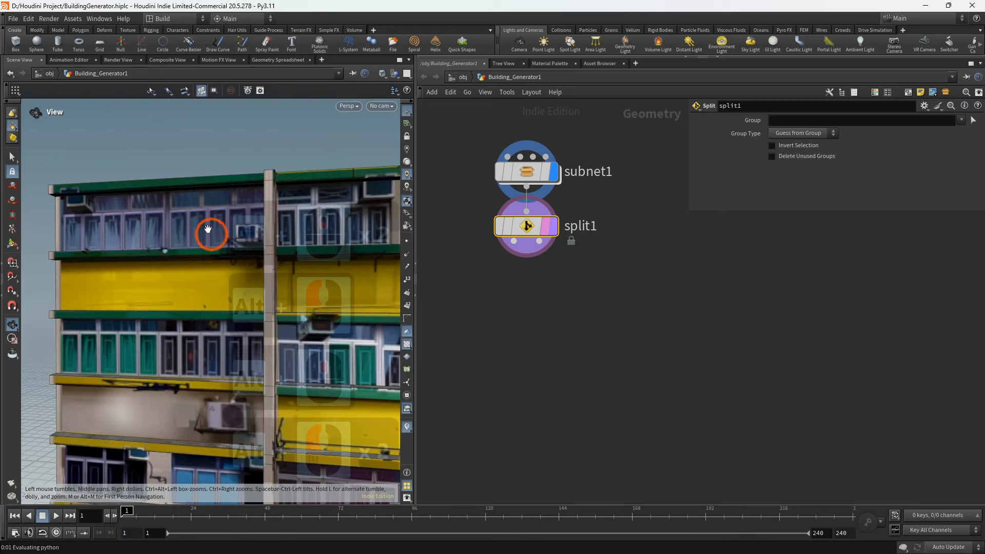
left_click_drag(176, 163, 242, 245)
scroll(233, 243, "up", 2, "alt")
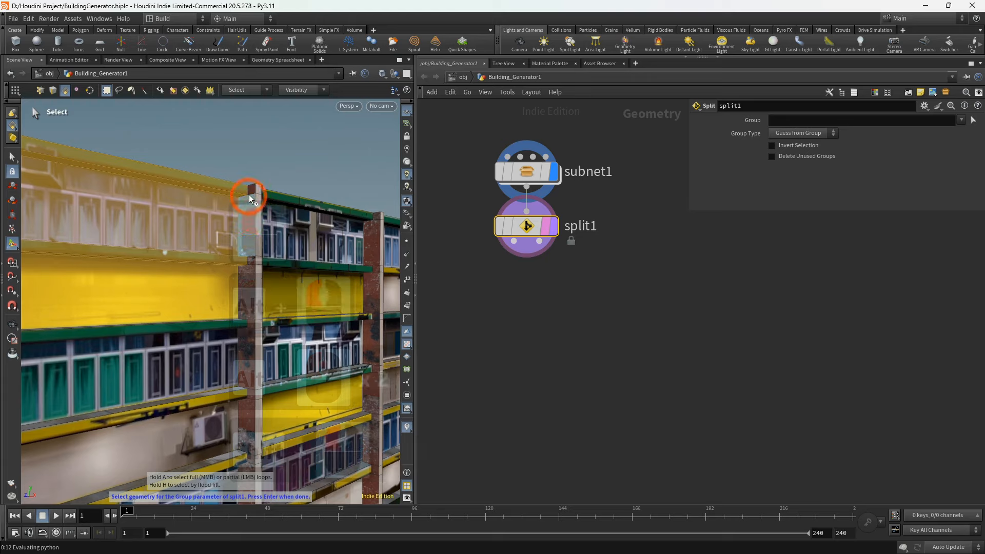
- Add the module's adjoining pillar faces and outer ledge end faces to the selection and accept it as split1's Group
left_click(259, 212, "shift")
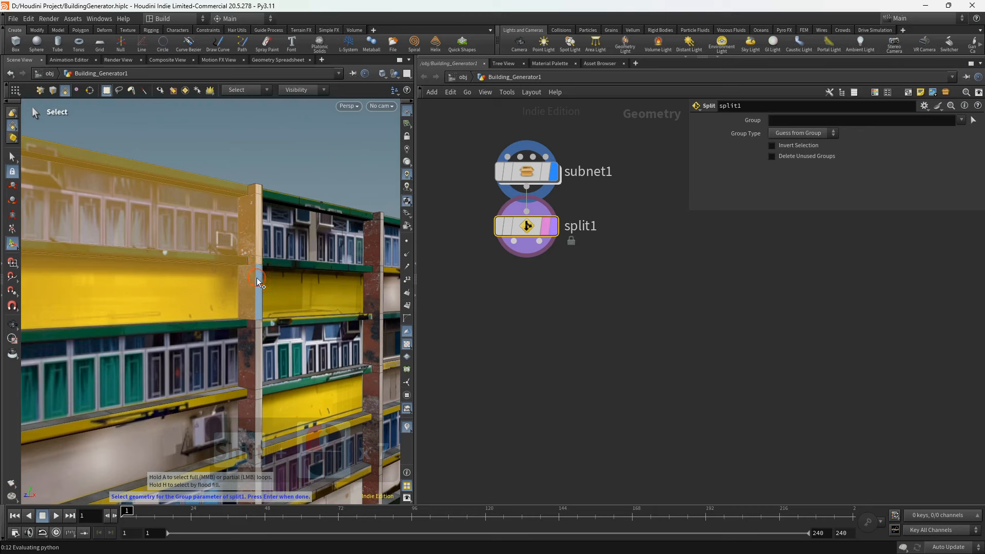
left_click_drag(260, 266, 131, 271, "alt")
left_click(131, 268, "shift")
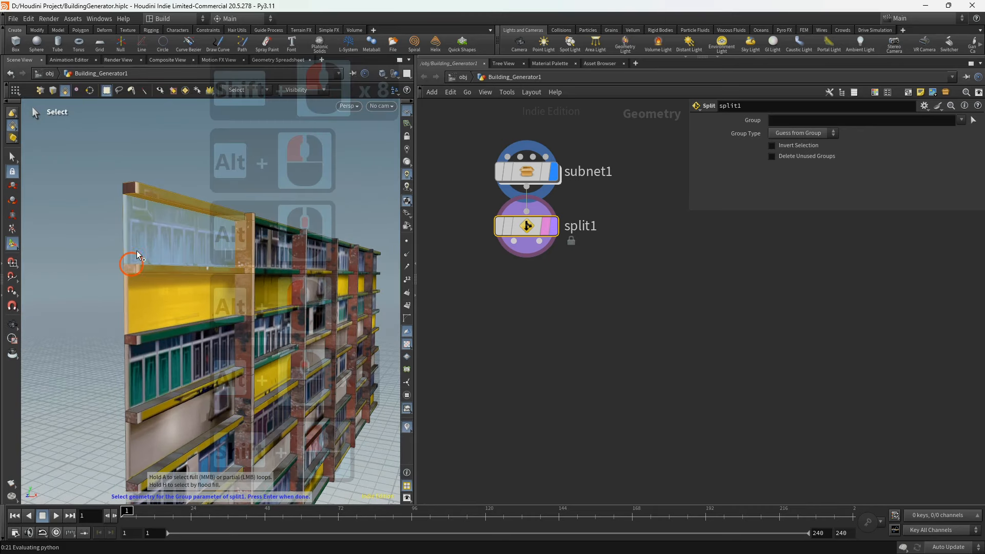
left_click(129, 185, "shift")
left_click_drag(184, 219, 176, 248, "alt")
key("Return")
- Examine the isolated facade module from several angles to check the faces that split1 keeps
scroll(165, 235, "down", 5, "alt")
scroll(532, 268, "down", 2)
middle_click_drag(524, 280, 542, 266)
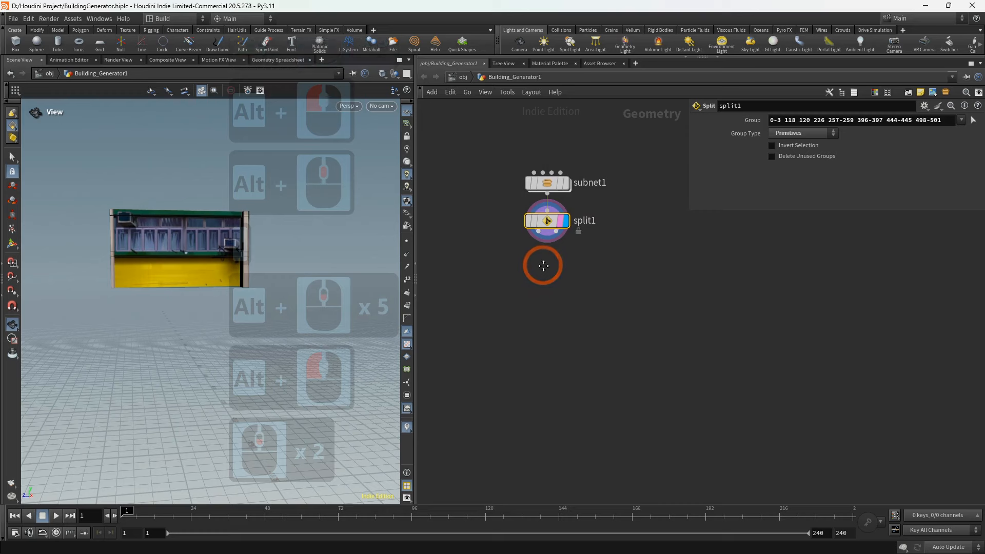
left_click_drag(156, 248, 184, 240, "alt")
scroll(183, 241, "up", 2, "alt")
middle_click_drag(183, 241, 214, 227, "alt")
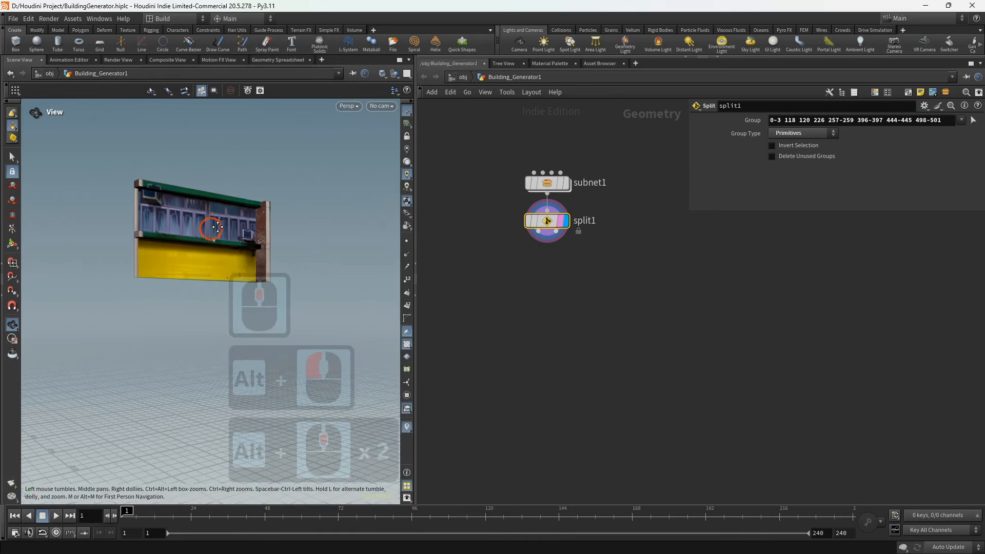
left_click_drag(214, 226, 202, 231, "alt")
middle_click_drag(589, 266, 587, 240)
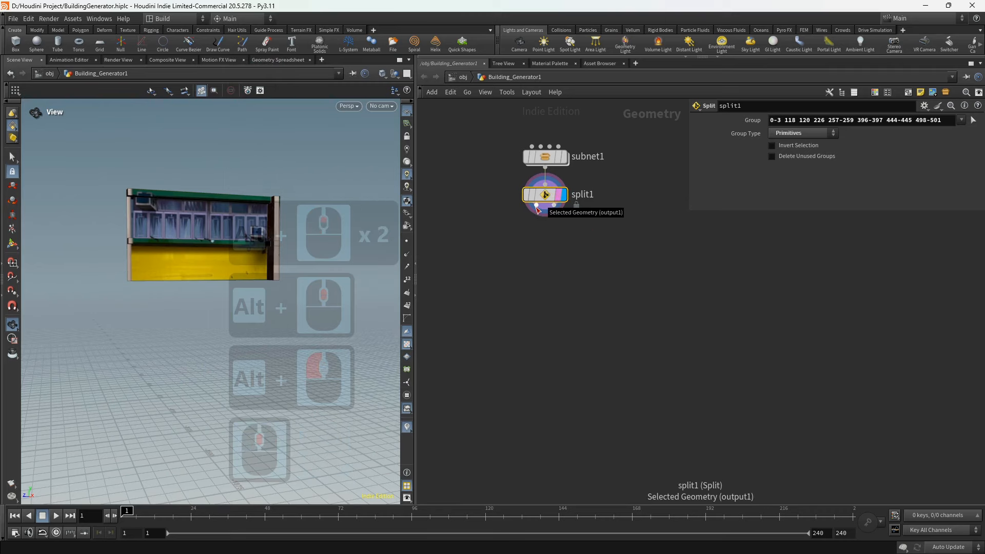
- Add a Match Size node to split1's Selected Geometry output and frame the centred module in the viewport
left_click(536, 206)
key("Tab")
type("ma")
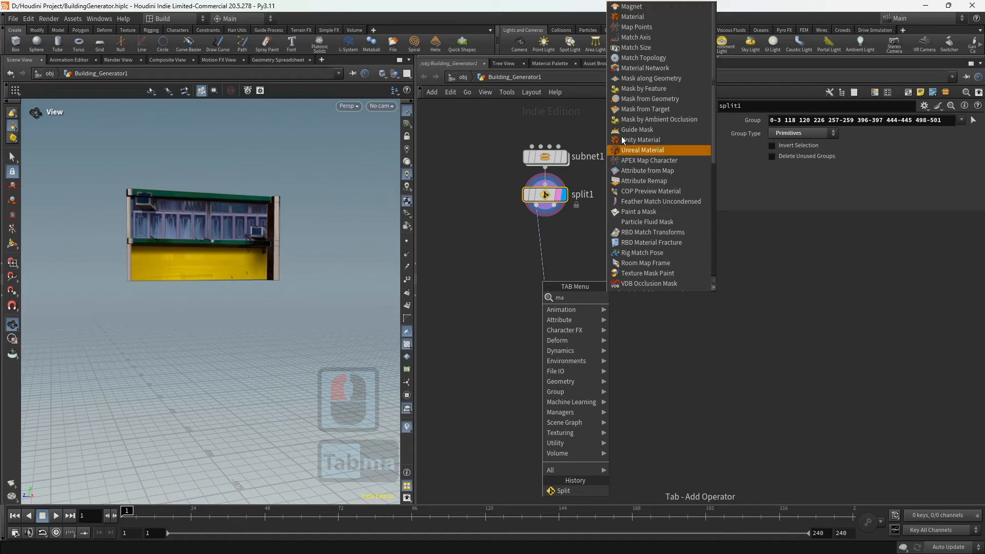
left_click(636, 47)
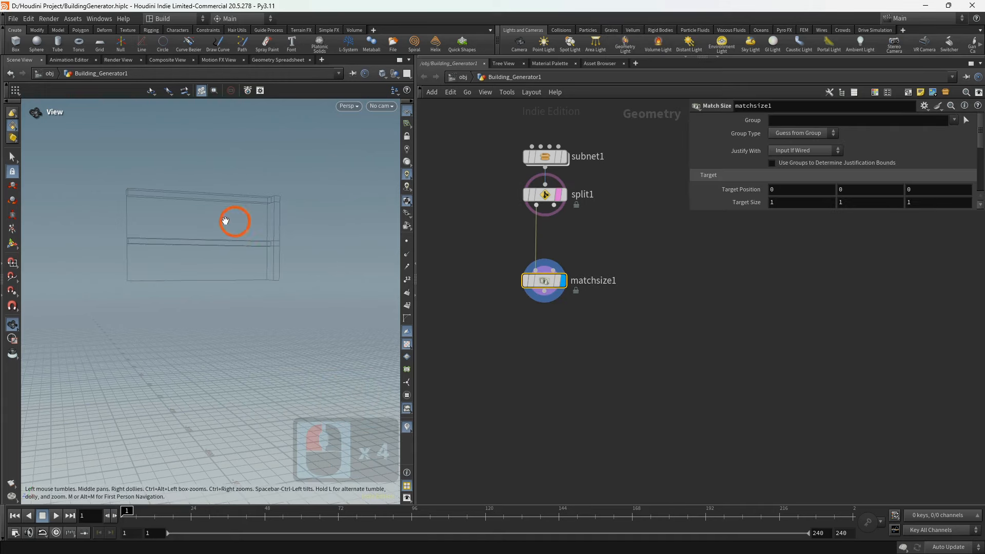
key("f")
scroll(240, 218, "down", 5)
scroll(242, 217, "down", 4, "alt")
left_click_drag(242, 217, 268, 260, "alt")
scroll(198, 263, "up", 2, "alt")
middle_click_drag(198, 264, 183, 281, "alt")
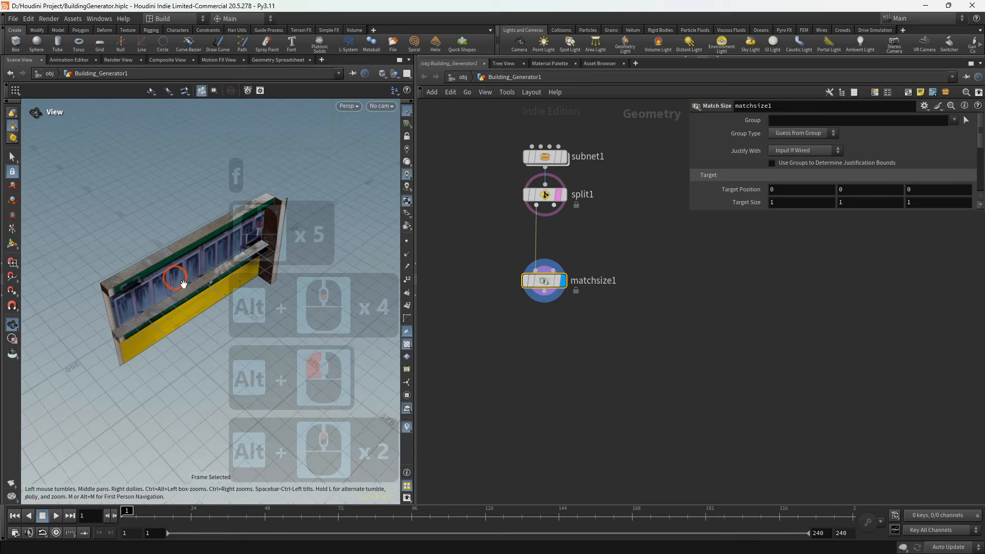
left_click_drag(183, 282, 183, 241, "alt")
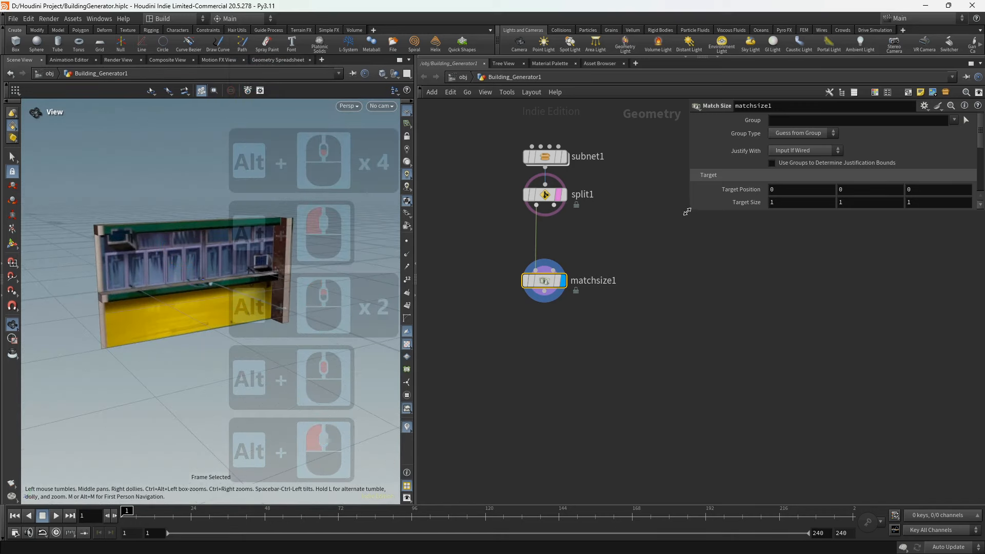
- Enlarge the Match Size parameter pane and align matchsize1 closer beneath split1
left_click_drag(690, 210, 677, 290)
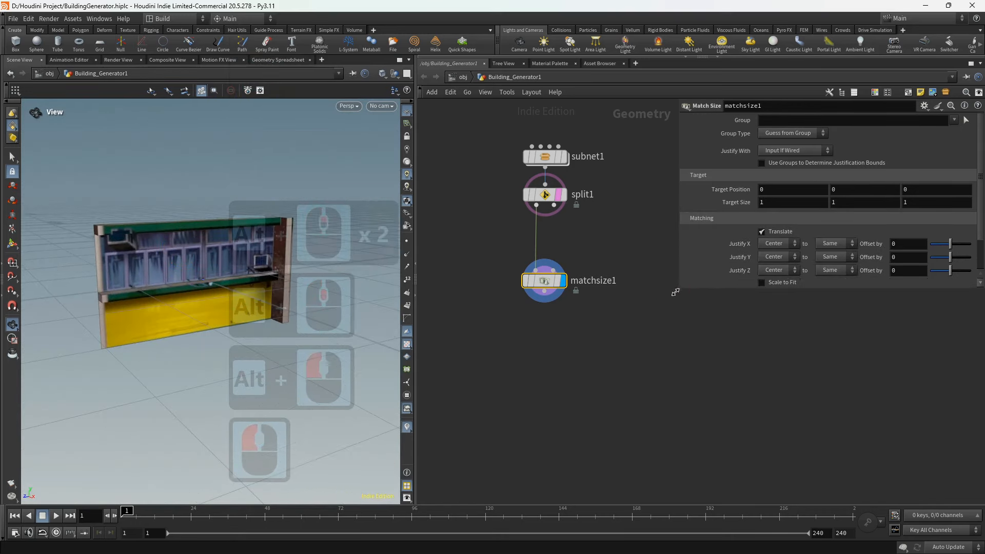
middle_click_drag(607, 365, 583, 316)
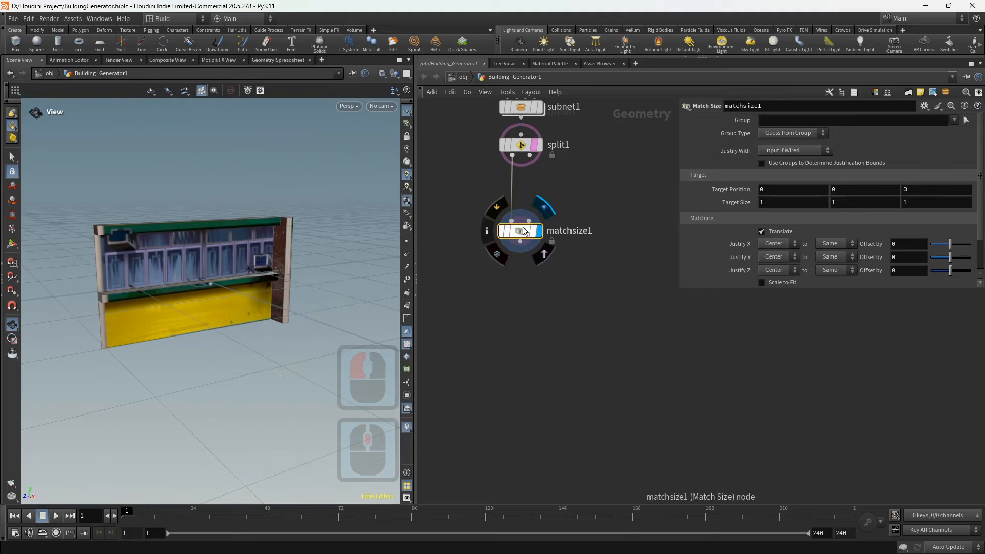
left_click_drag(523, 231, 525, 200)
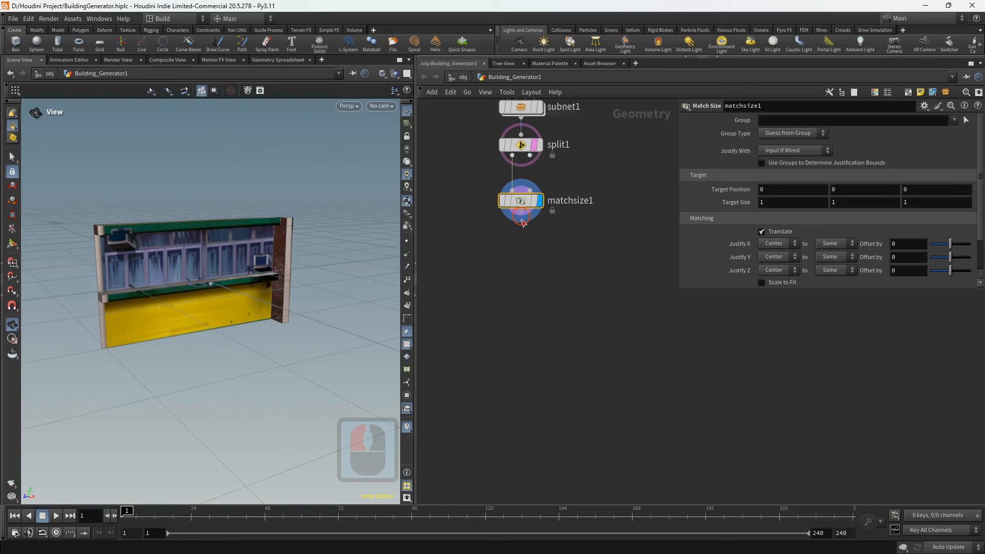
- Append a Bound node to matchsize1 and display its result
left_click(522, 223)
key("Tab")
type("bou")
left_click(534, 270)
left_click(521, 250)
left_click(535, 250)
left_click(540, 250)
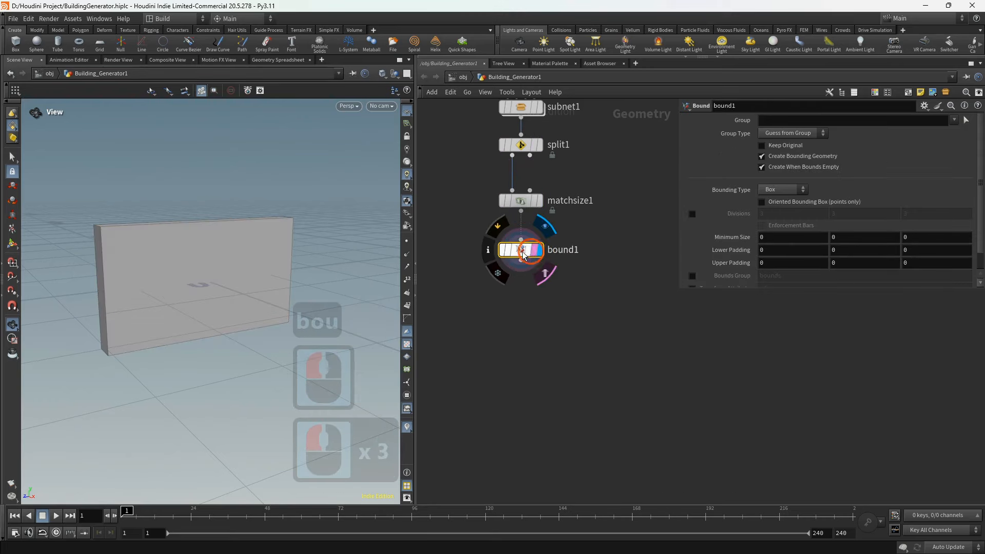
left_click_drag(320, 267, 189, 259)
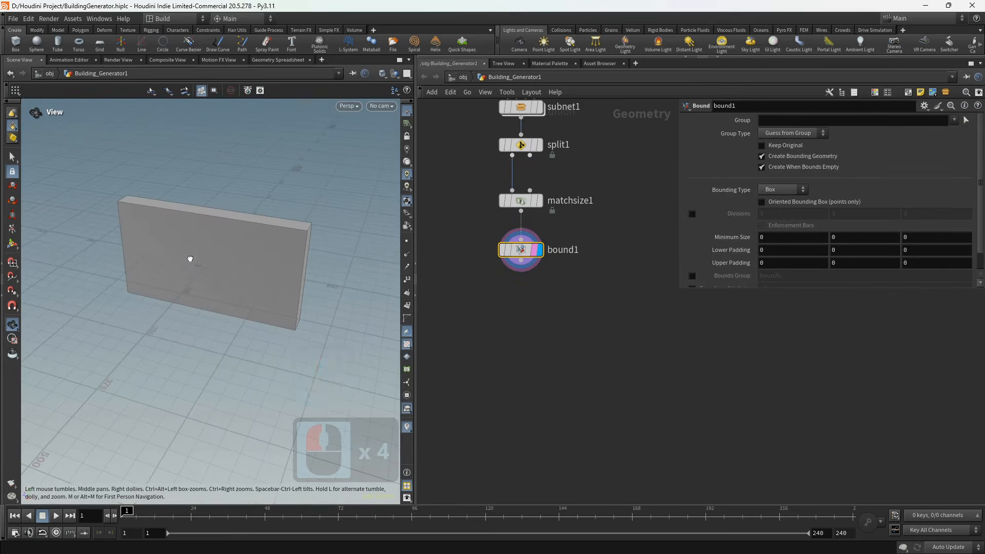
middle_click_drag(503, 300, 504, 292)
- Append an Assemble node to bound1 and display its result
left_click(522, 252)
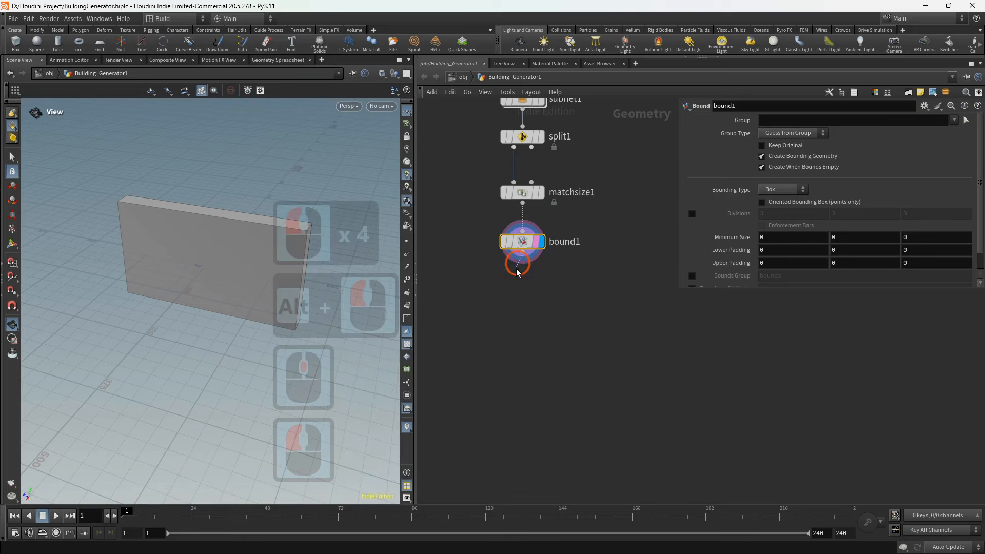
key("Tab")
type("ass")
left_click(585, 289)
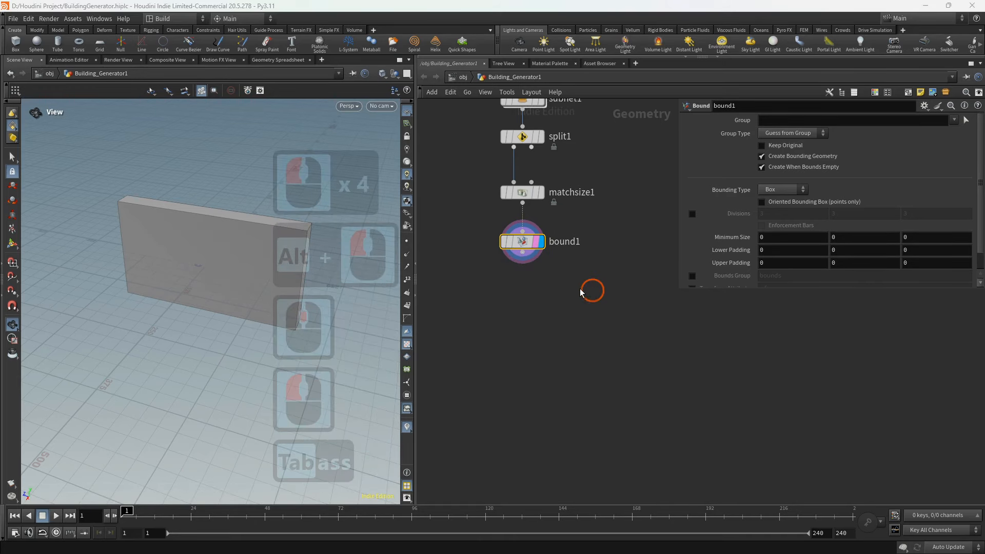
left_click(516, 284)
left_click_drag(515, 284, 524, 287)
left_click(542, 288)
middle_click_drag(522, 343, 518, 305)
- Append a Null below assemble1, name it Wall_Box and line it up under the chain
left_click(520, 256)
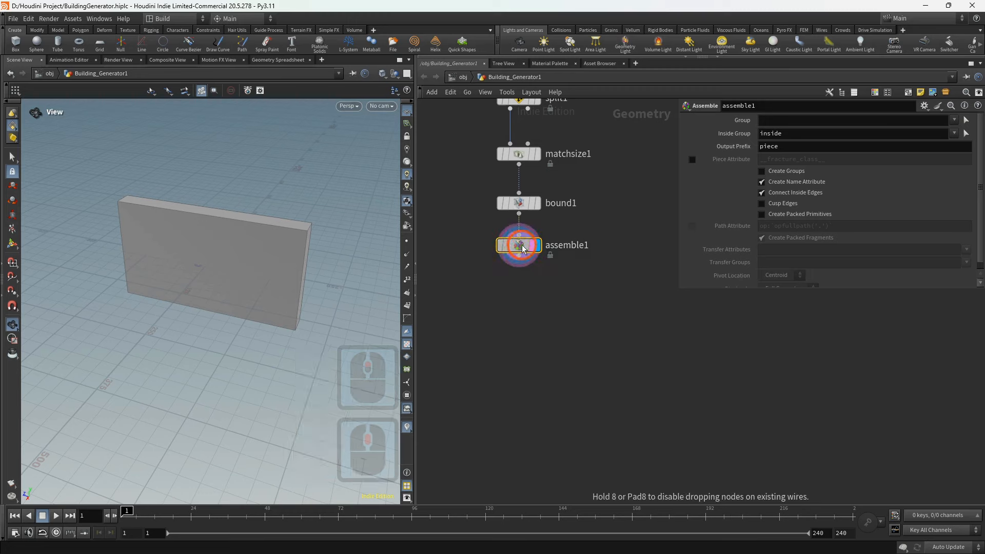
key("Tab")
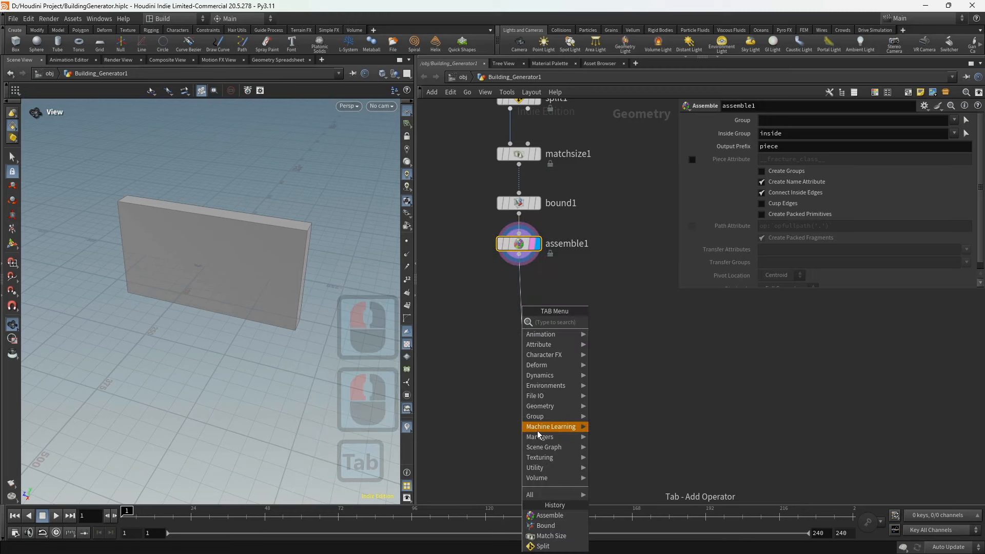
type("nul")
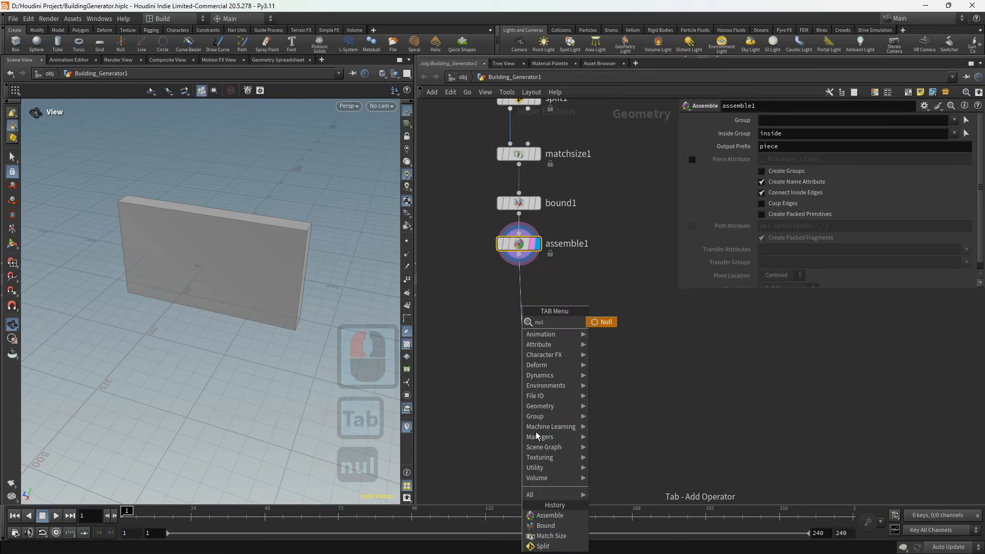
left_click(603, 322)
double_click(540, 335)
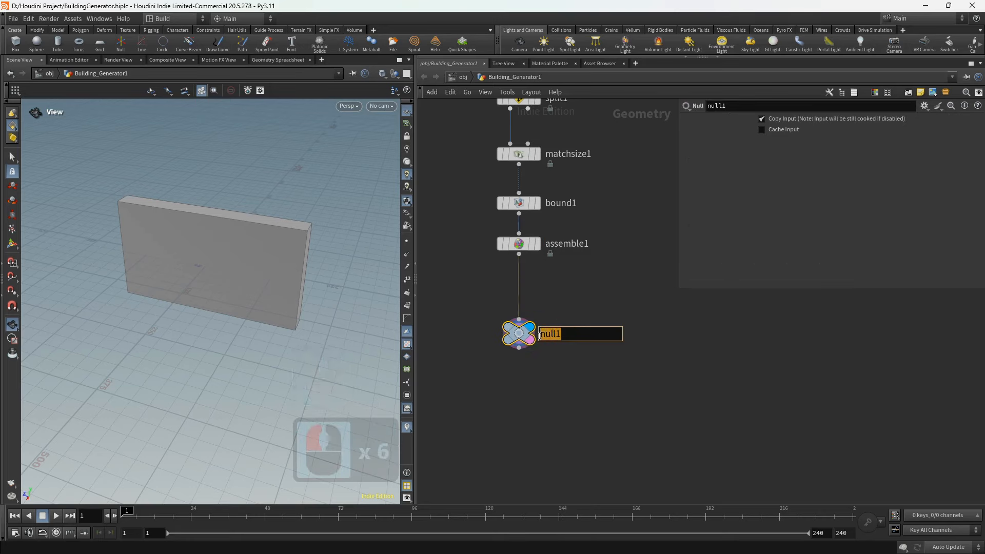
type("Wall_Box")
left_click_drag(519, 335, 523, 350)
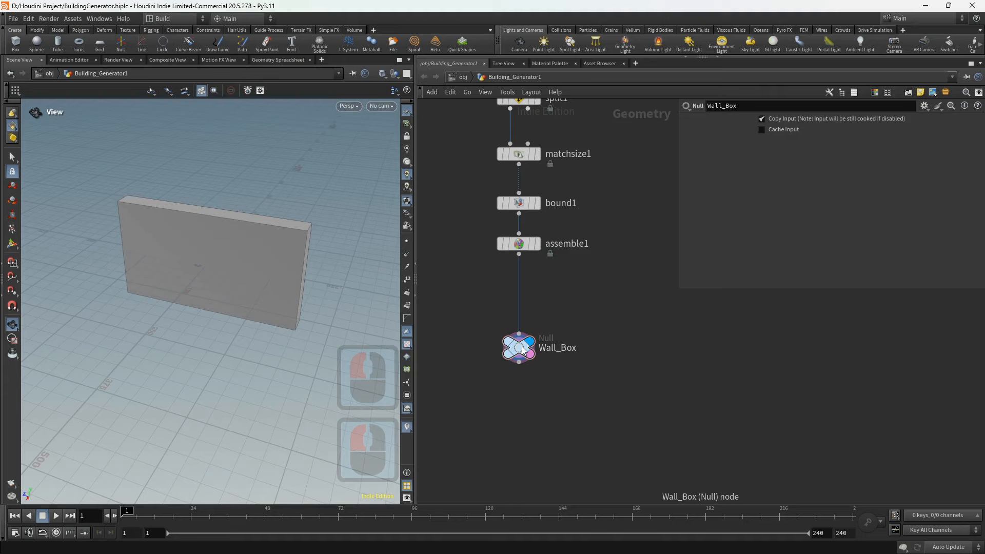
- Color the Wall_Box null green
key("c")
left_click(935, 469)
key("c")
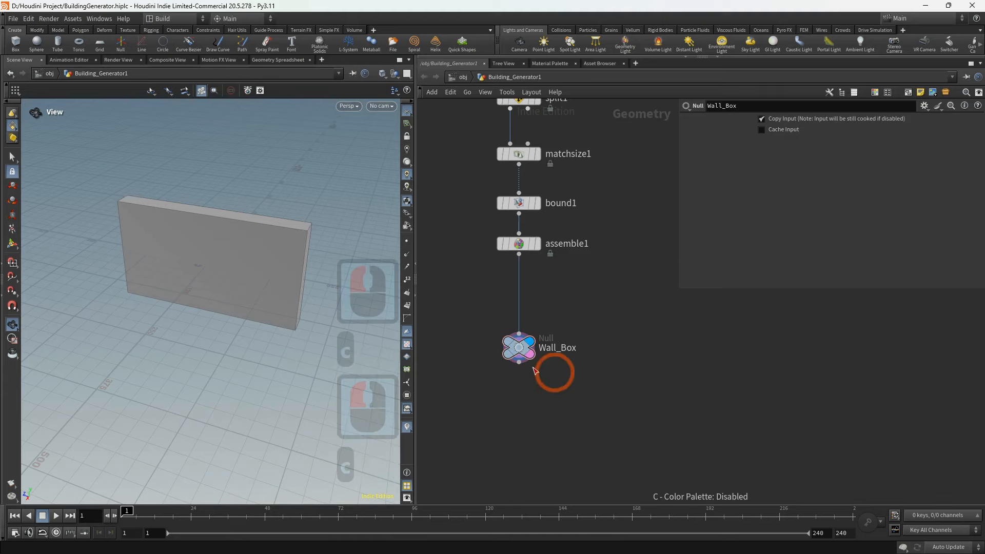
left_click(519, 352)
key("c")
left_click(938, 464)
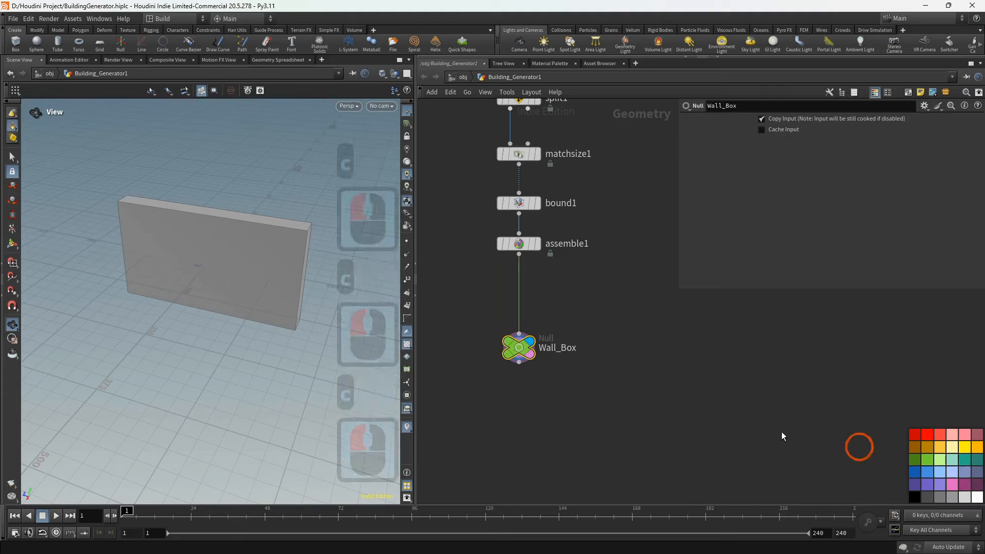
key("c")
- Move matchsize1, bound1 and assemble1 together down the network, leaving a gap below split1
left_click(536, 305)
left_click(541, 269, "shift")
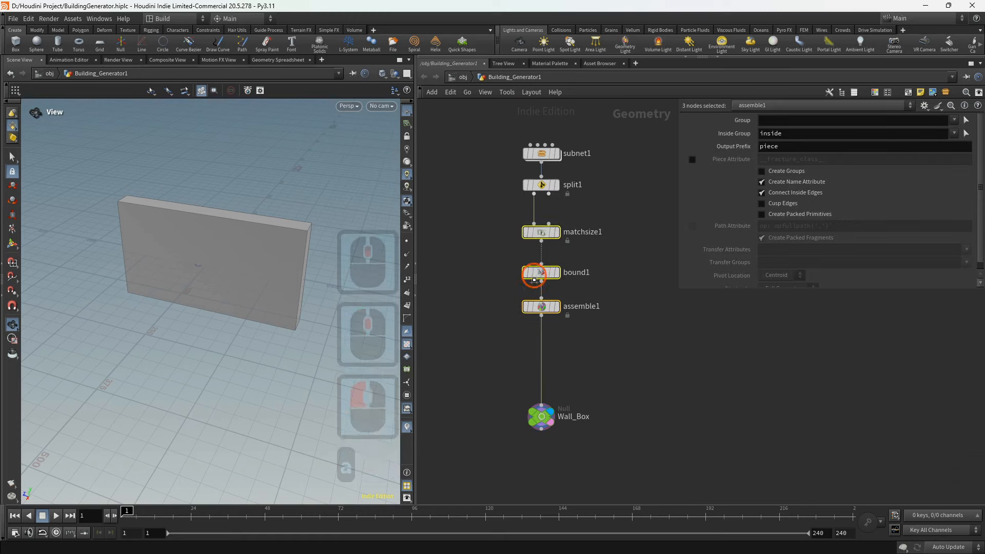
left_click(543, 236, "shift")
left_click_drag(543, 236, 540, 273)
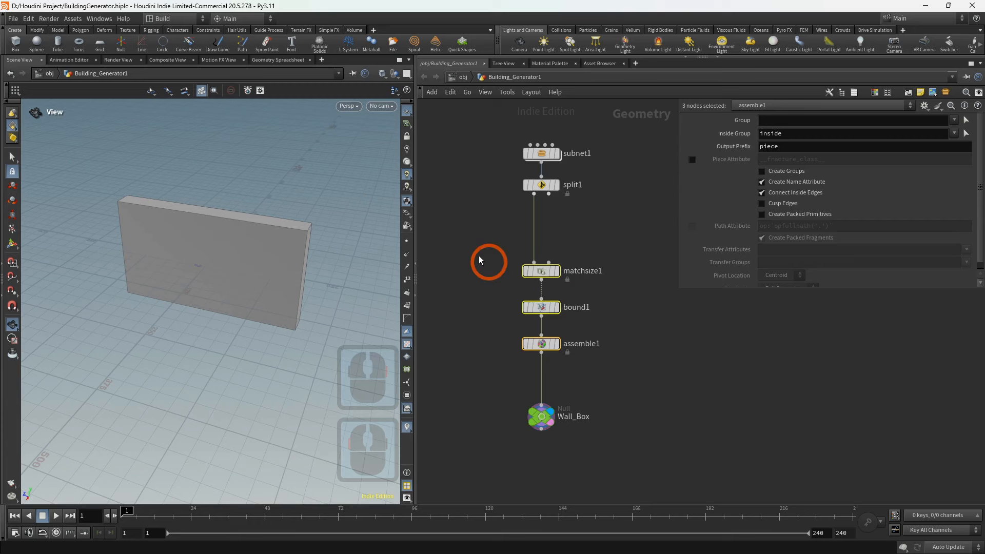
- Branch a Null off split1's second output, place it beside the main chain and display it
scroll(483, 250, "down", 2)
middle_click_drag(483, 249, 550, 254)
scroll(586, 232, "up", 3)
left_click(605, 210)
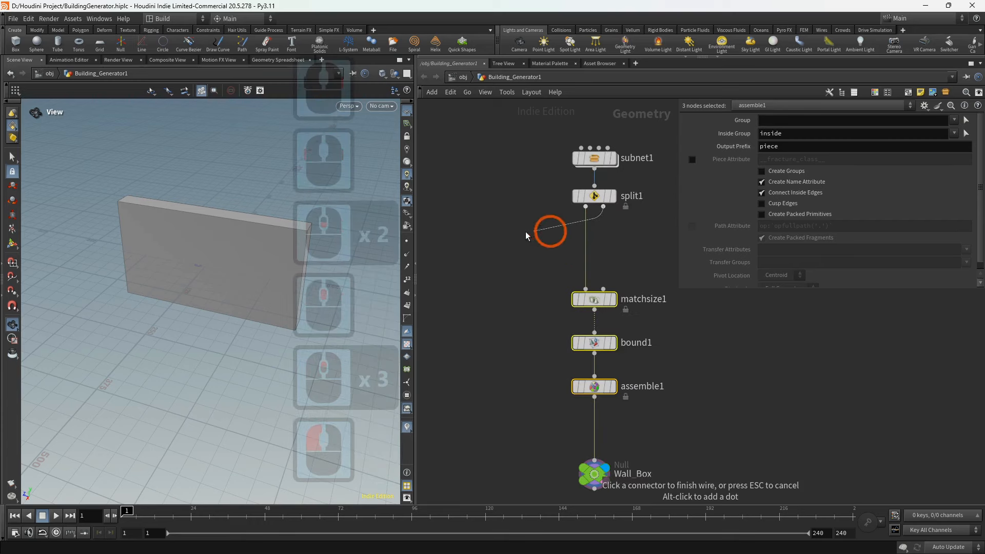
scroll(494, 231, "down", 3)
middle_click_drag(493, 230, 553, 237)
key("Tab")
type("nul")
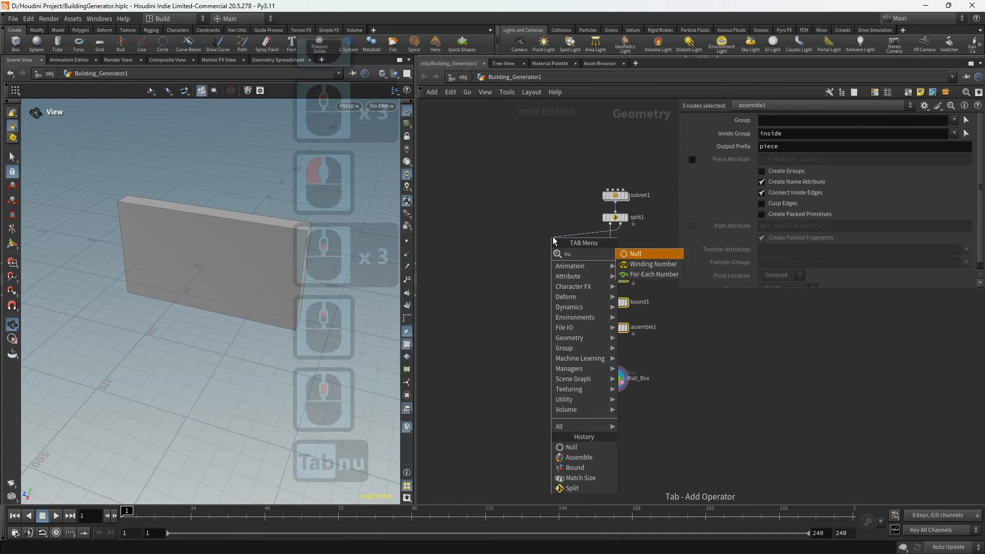
left_click(628, 255)
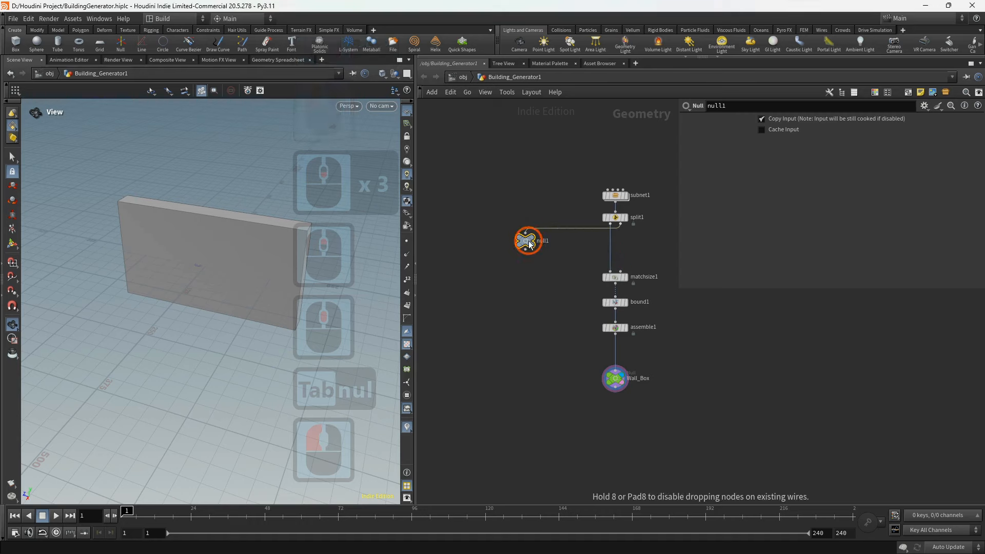
left_click(529, 242)
left_click(531, 245)
- Rename the new null as Wall and place it farther away from the main node chain
left_click(399, 241)
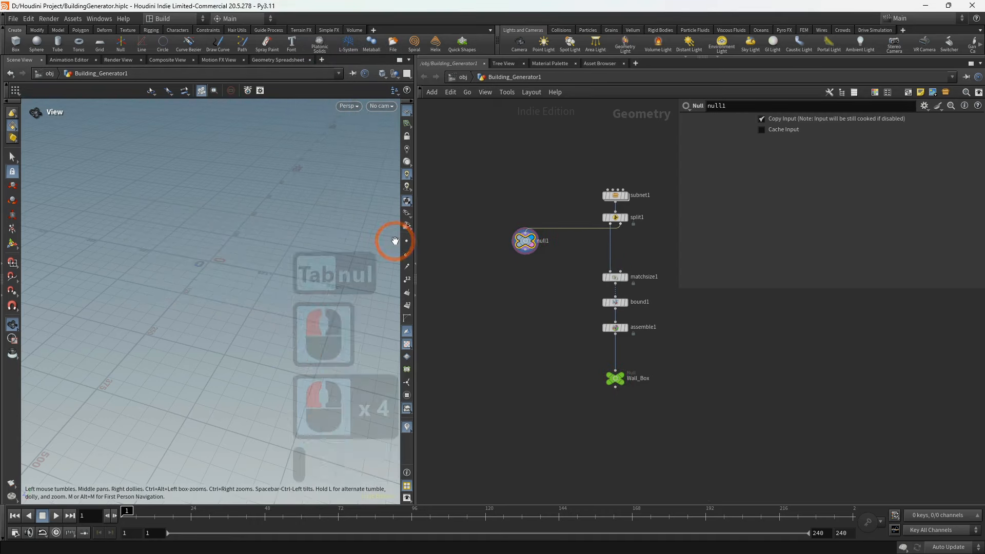
key("f")
scroll(269, 229, "down", 4)
left_click_drag(269, 229, 237, 277, "alt")
scroll(222, 280, "up", 3, "alt")
middle_click_drag(507, 277, 540, 276)
left_click_drag(560, 248, 463, 249)
- Color the Wall null green and adjust its place in the network
left_click(461, 240)
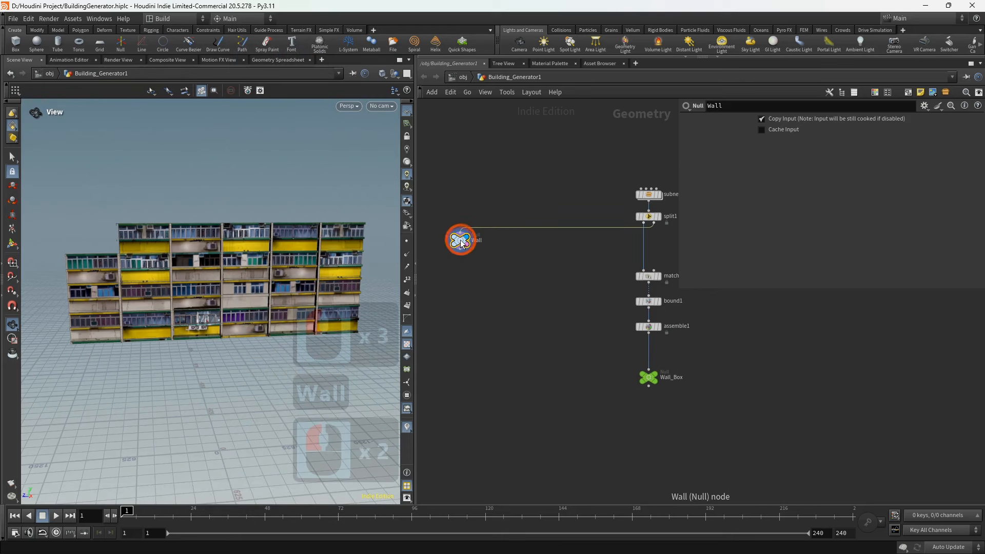
key("c")
left_click(941, 448)
key("c")
middle_click_drag(520, 285, 546, 282)
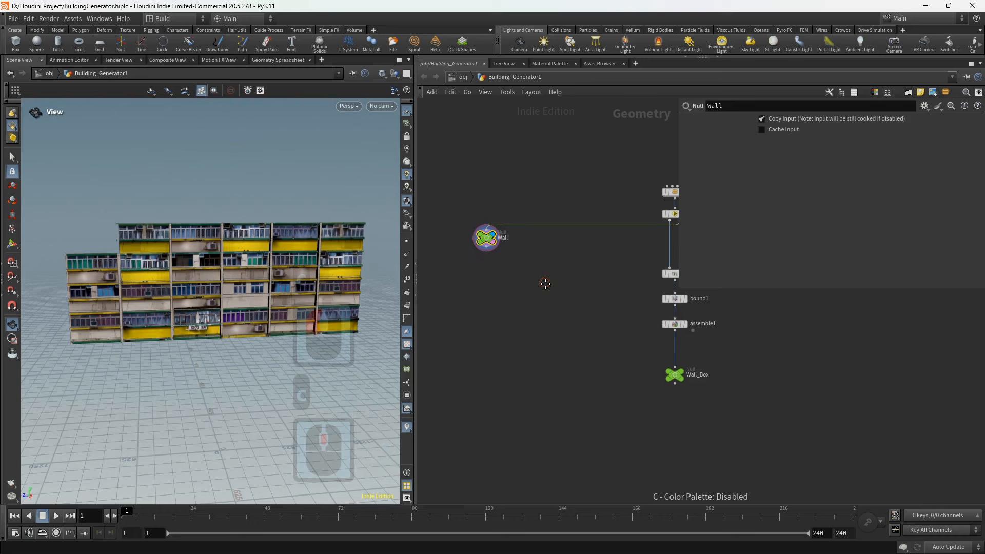
middle_click(488, 241)
left_click_drag(478, 235, 478, 234)
- Append a Split node to the Wall null and display its result
left_click_drag(226, 310, 195, 224, "alt")
scroll(244, 306, "up", 4)
scroll(203, 267, "down", 2, "alt")
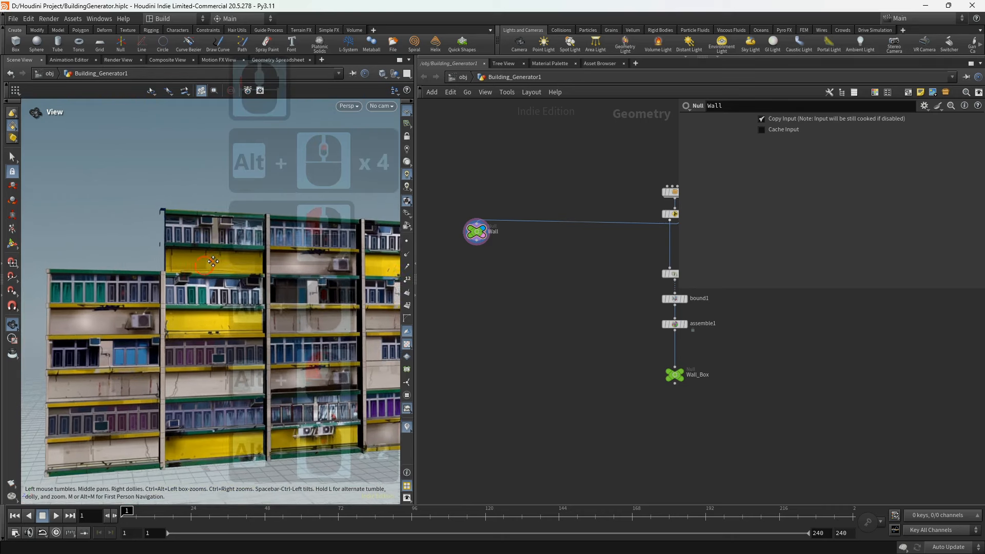
mouse_move(204, 262)
left_mouse_down("alt")
mouse_move(216, 250)
mouse_move(200, 254)
left_mouse_up("alt")
scroll(477, 253, "up", 3)
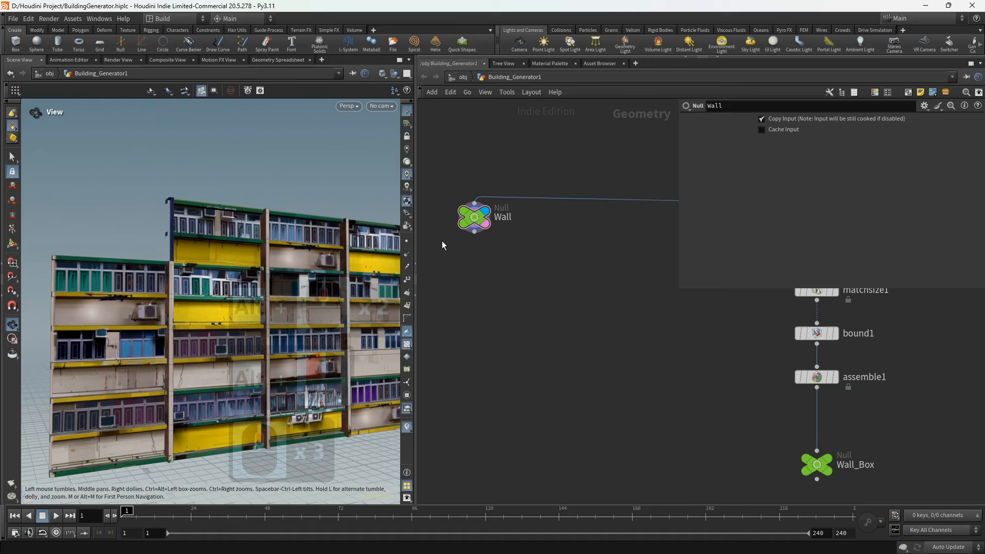
left_click(473, 234)
key("Tab")
type("split")
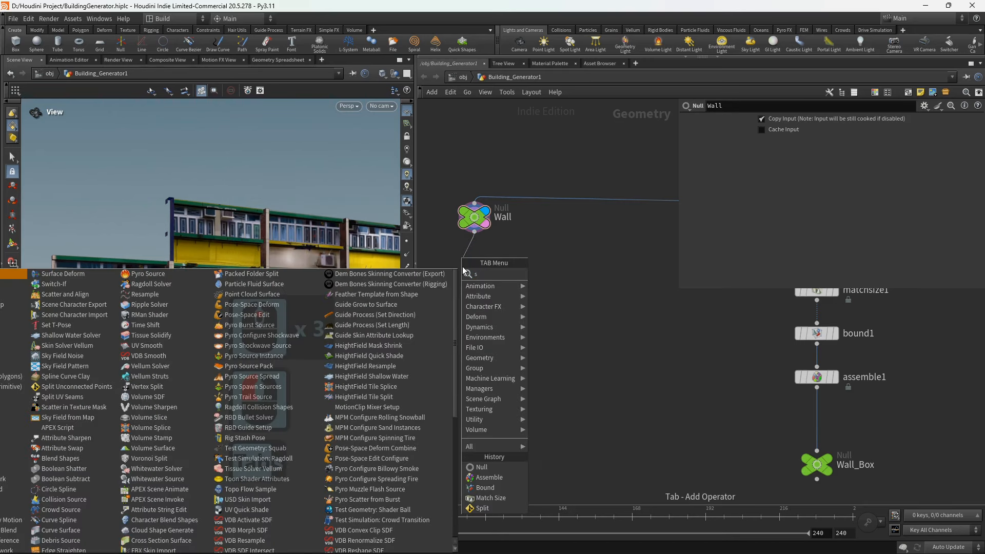
key("Return")
left_click(464, 267)
- Begin picking split2's group from the geometry, selecting the front faces of the top-floor balcony module in the second column
scroll(220, 226, "up", 3)
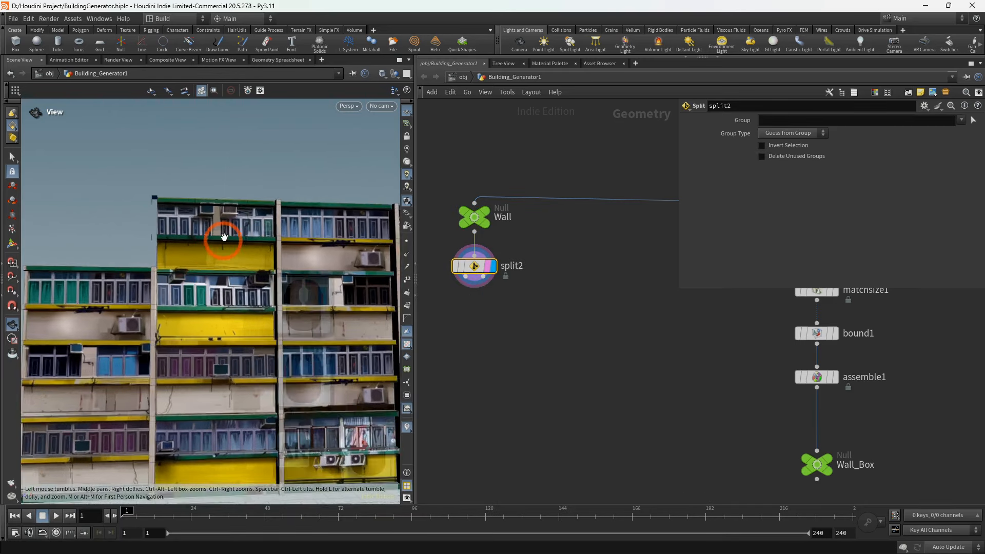
middle_click_drag(219, 227, 195, 260)
left_click_drag(195, 259, 211, 253, "alt")
scroll(211, 253, "up", 2, "alt")
middle_click_drag(211, 253, 221, 248, "alt")
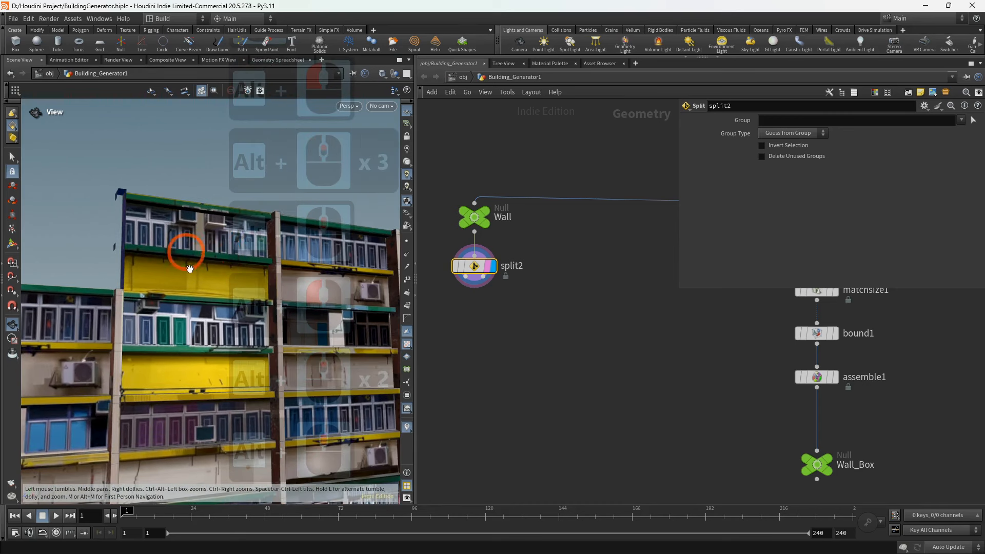
left_click(974, 119)
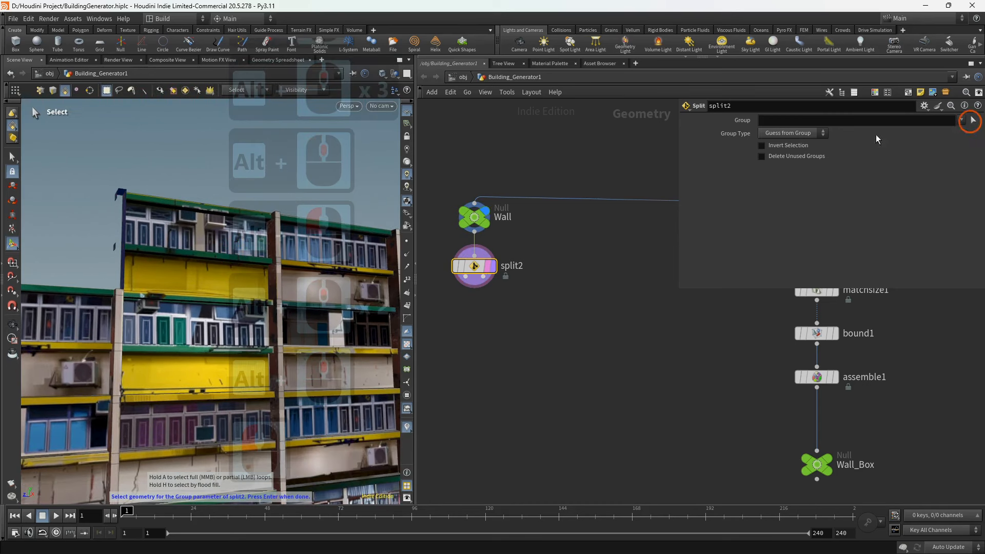
left_click_drag(303, 214, 205, 206, "alt")
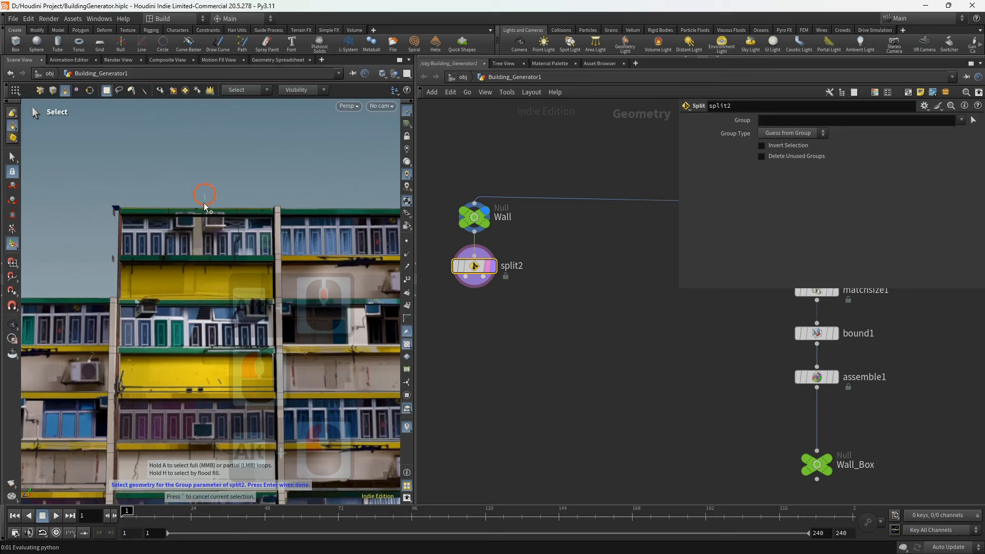
left_click(198, 260)
scroll(179, 262, "up", 4, "alt")
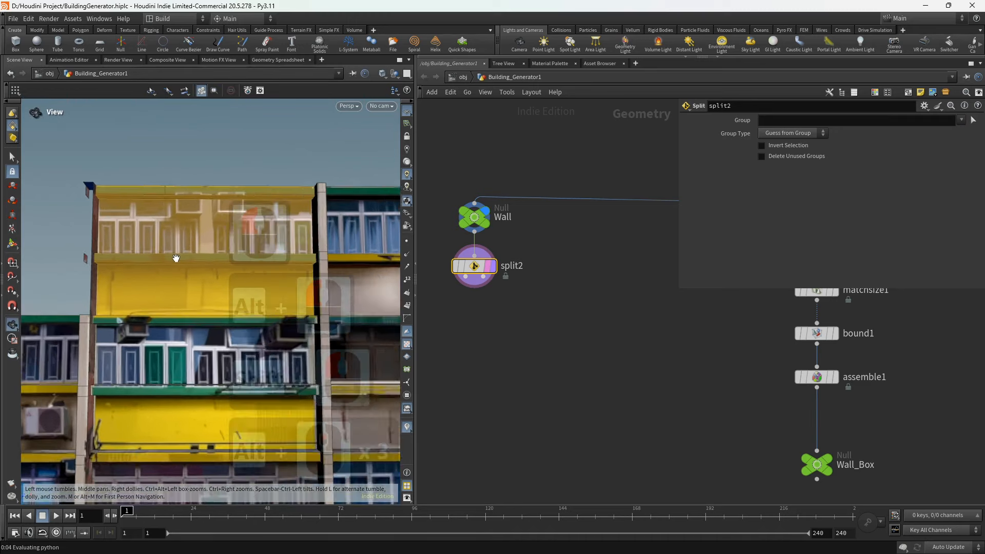
- Add the remaining ledge faces and the adjoining pillar segment of the top-floor module to the selection for split2
left_click_drag(185, 262, 195, 255, "alt")
middle_click_drag(210, 234, 183, 235, "alt")
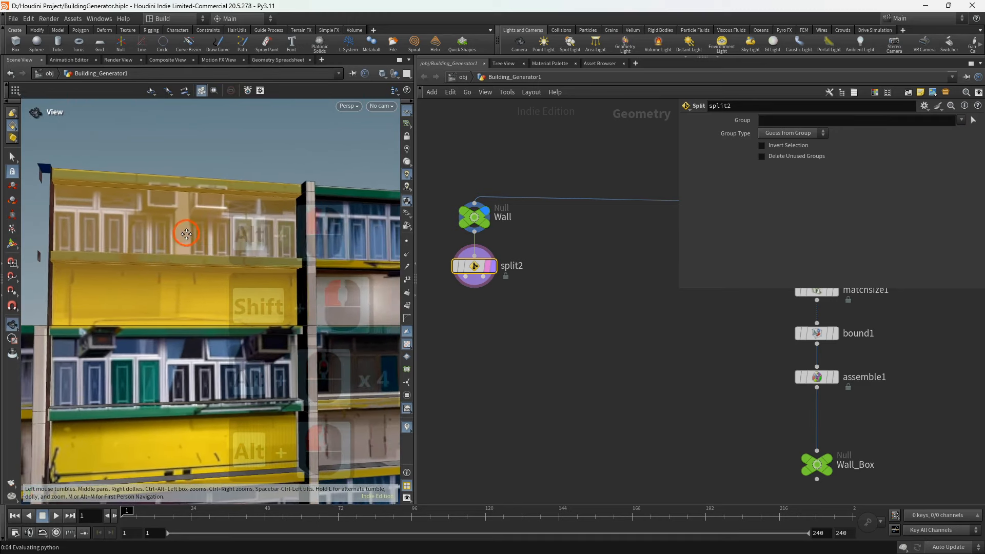
left_click_drag(178, 235, 264, 236, "alt")
left_click(289, 240, "shift")
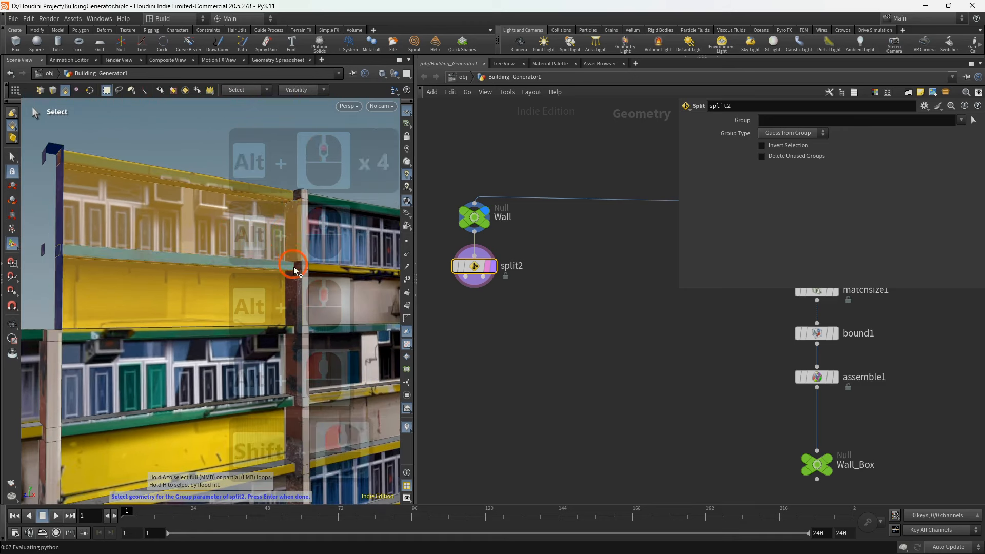
left_click(300, 275, "shift")
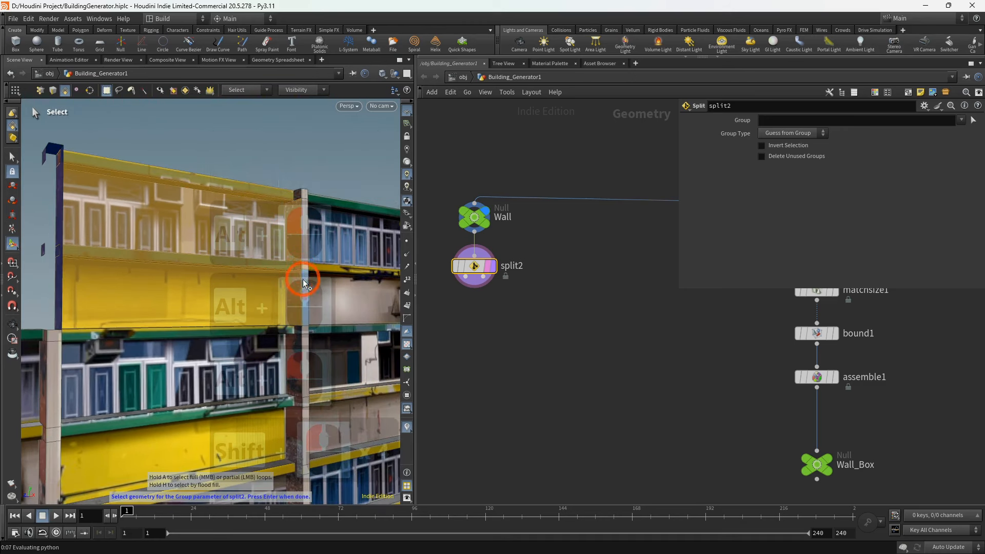
left_click(305, 194, "shift")
left_click_drag(293, 216, 221, 219, "alt")
left_click(306, 211, "shift")
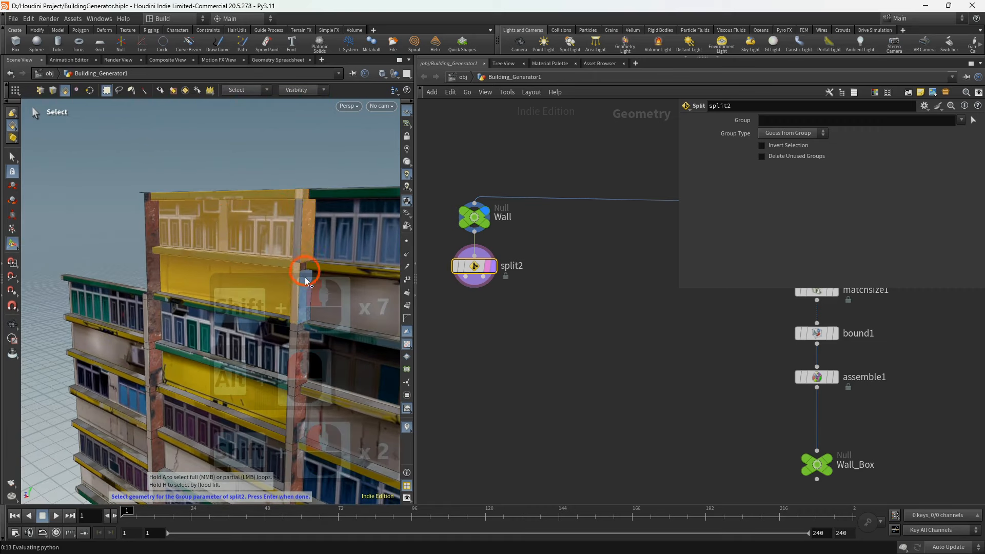
- Accept the selected balcony and pillar primitives as split2's group
left_click_drag(304, 270, 121, 190, "alt")
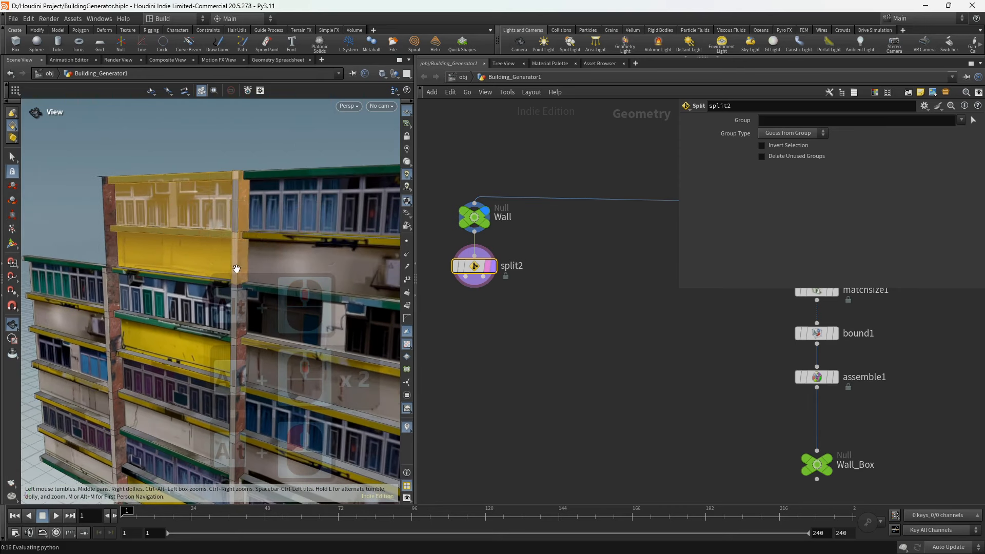
middle_click_drag(242, 270, 137, 268, "alt")
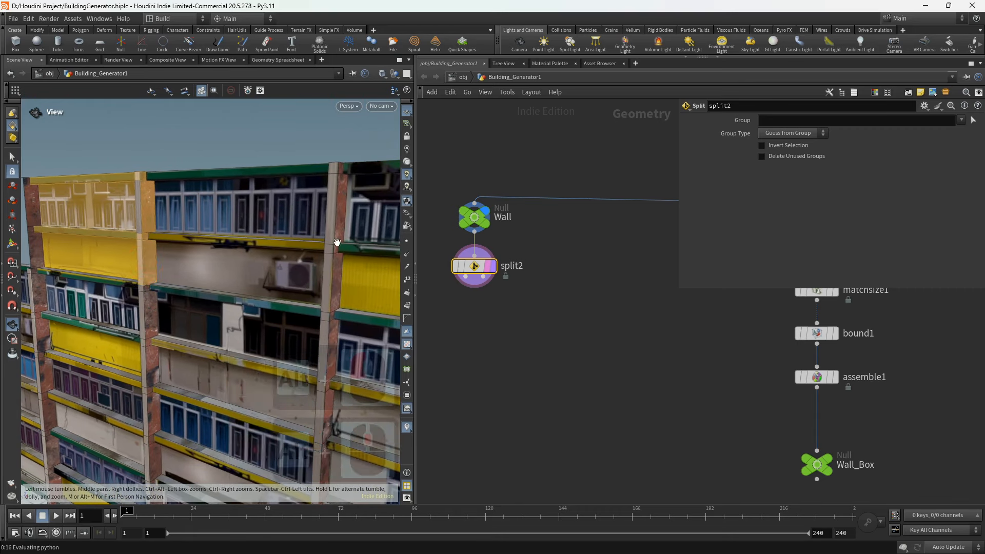
left_click_drag(213, 184, 200, 248, "alt")
key("Return")
scroll(169, 209, "down", 5, "alt")
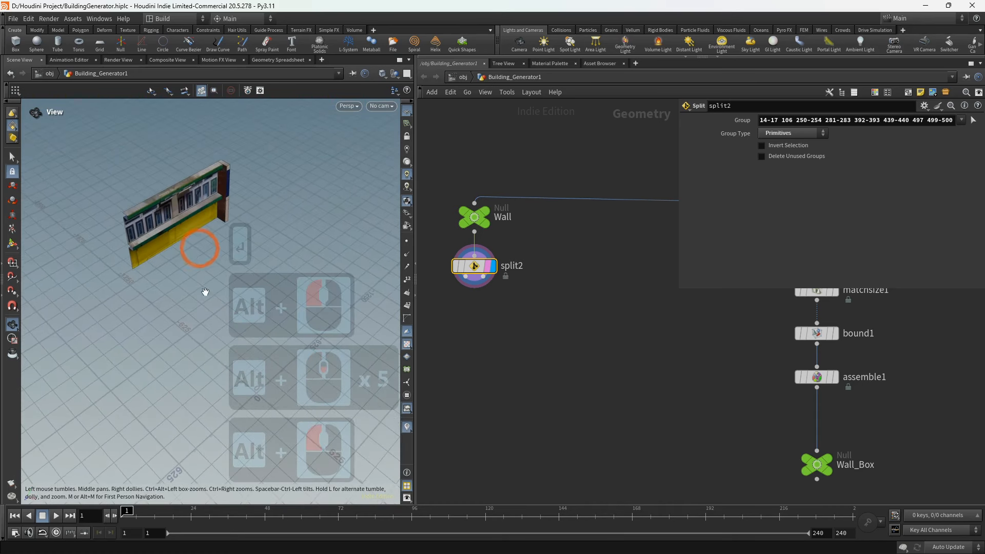
middle_click_drag(222, 325, 156, 285, "alt")
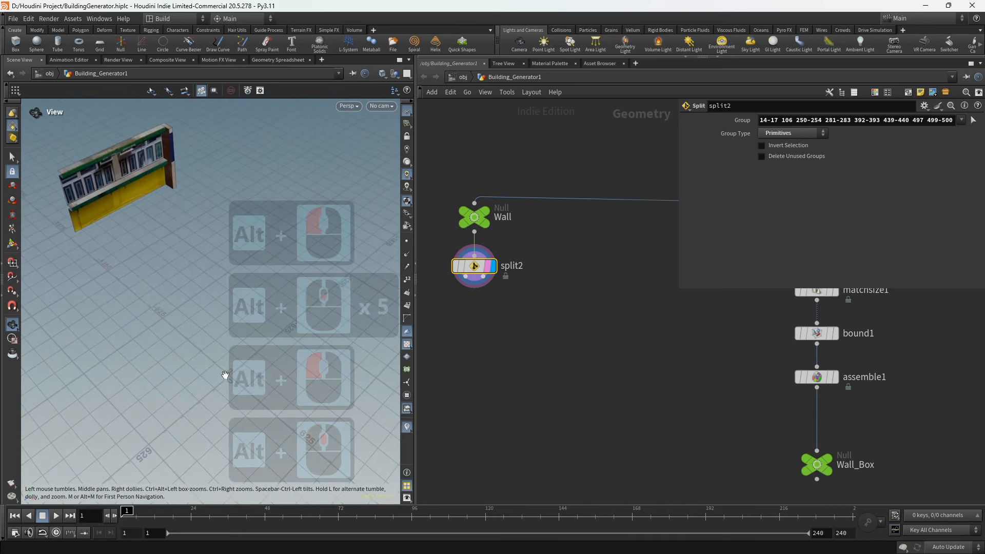
- Append a Match Size node to split2's first output and display the isolated wall module
left_click_drag(200, 349, 175, 335, "alt")
left_click_drag(465, 277, 457, 311)
key("Tab")
type("ma")
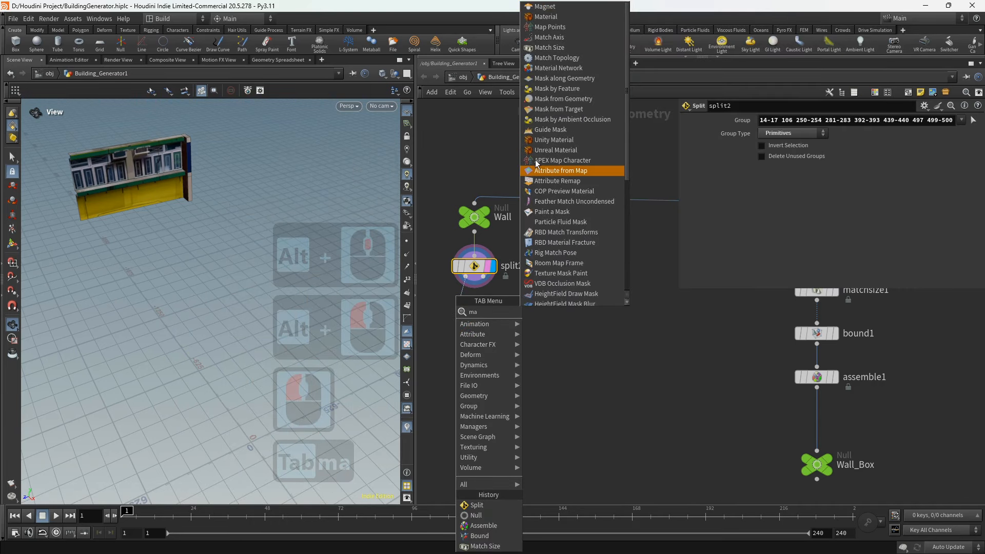
left_click(529, 49)
left_click(475, 315)
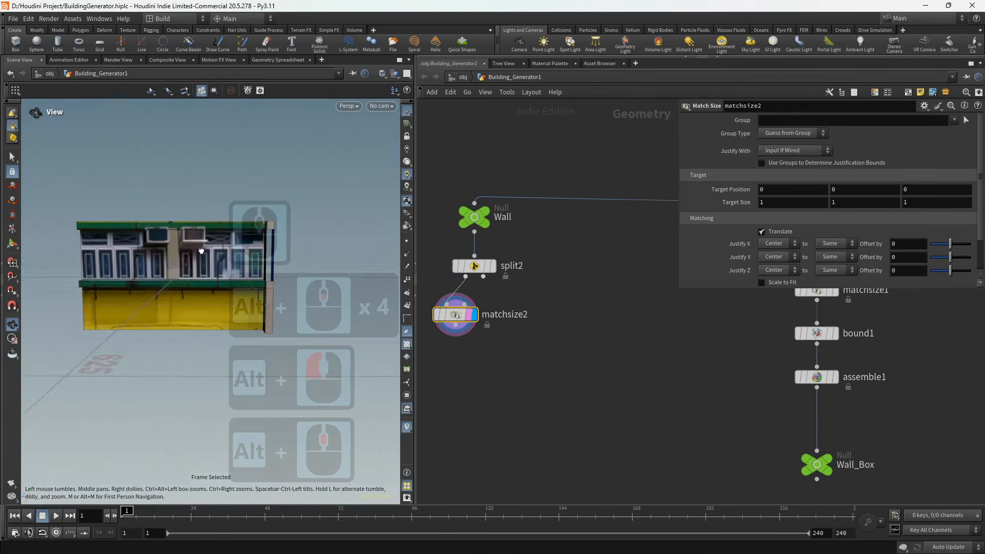
- Sketch the planned window and panel divisions over a screen capture of the wall module and discard the capture
left_click_drag(200, 249, 196, 255, "alt")
middle_click_drag(201, 256, 232, 248, "alt")
left_click_drag(232, 248, 229, 257, "alt")
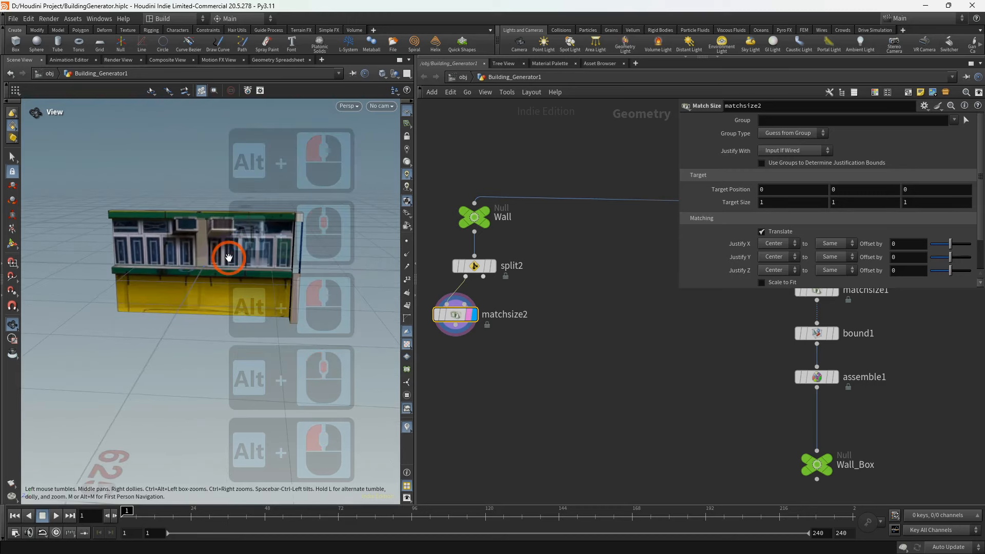
scroll(123, 248, "up", 2, "alt")
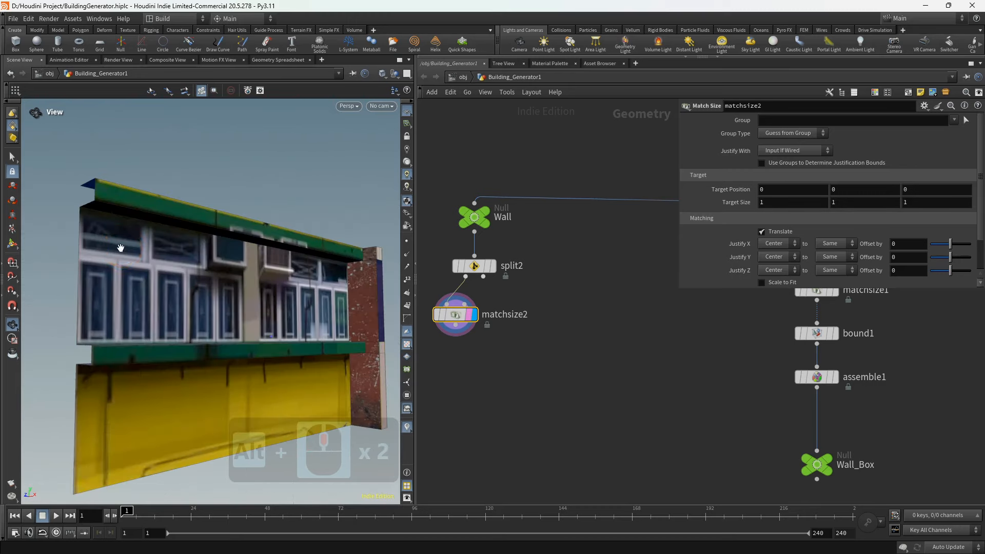
key("Print")
left_click_drag(45, 147, 416, 505)
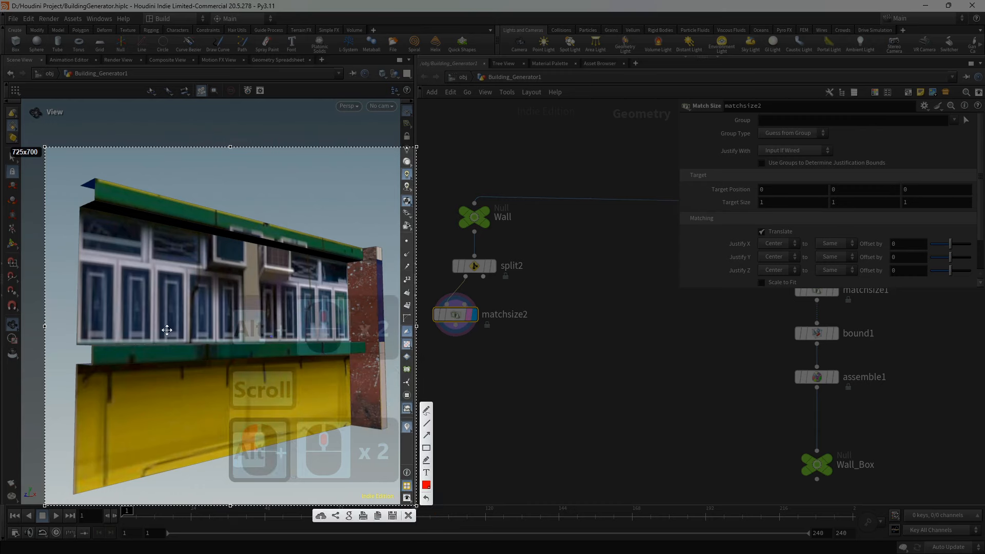
left_click(426, 411)
left_click_drag(67, 253, 205, 271)
left_click_drag(145, 224, 144, 261)
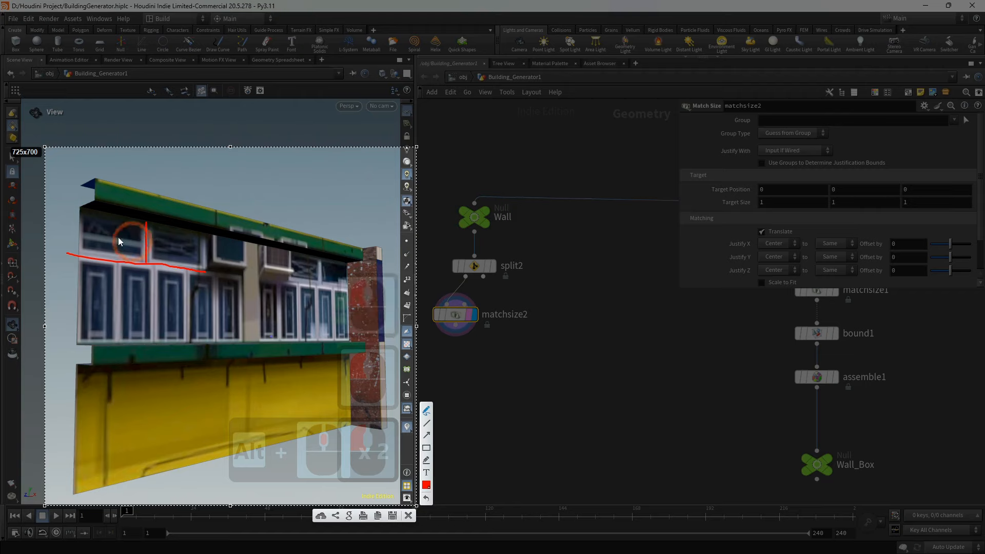
left_click_drag(87, 212, 114, 220)
left_click_drag(205, 233, 205, 269)
mouse_move(154, 232)
left_mouse_down()
mouse_move(153, 242)
mouse_move(155, 229)
left_mouse_up()
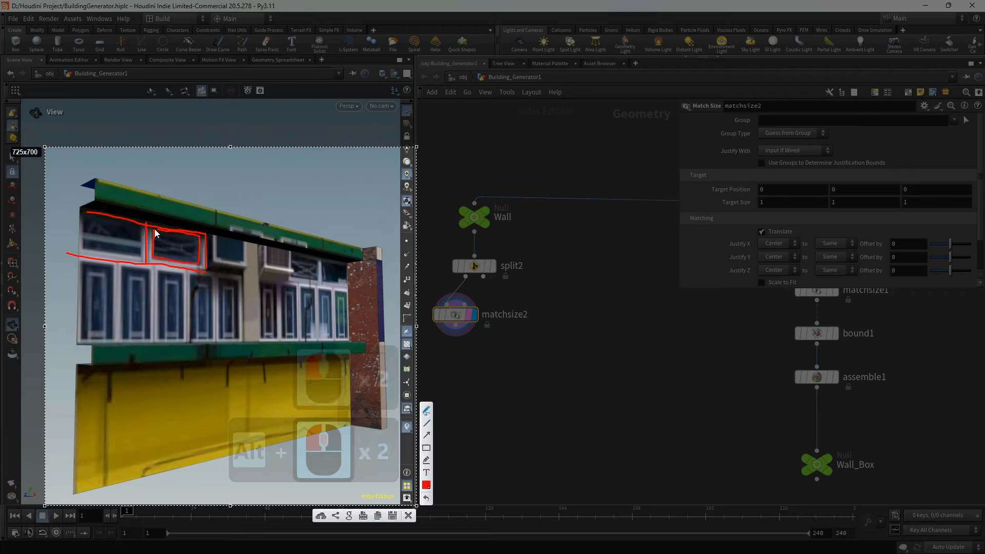
left_click_drag(84, 220, 128, 254)
left_click_drag(261, 281, 327, 290)
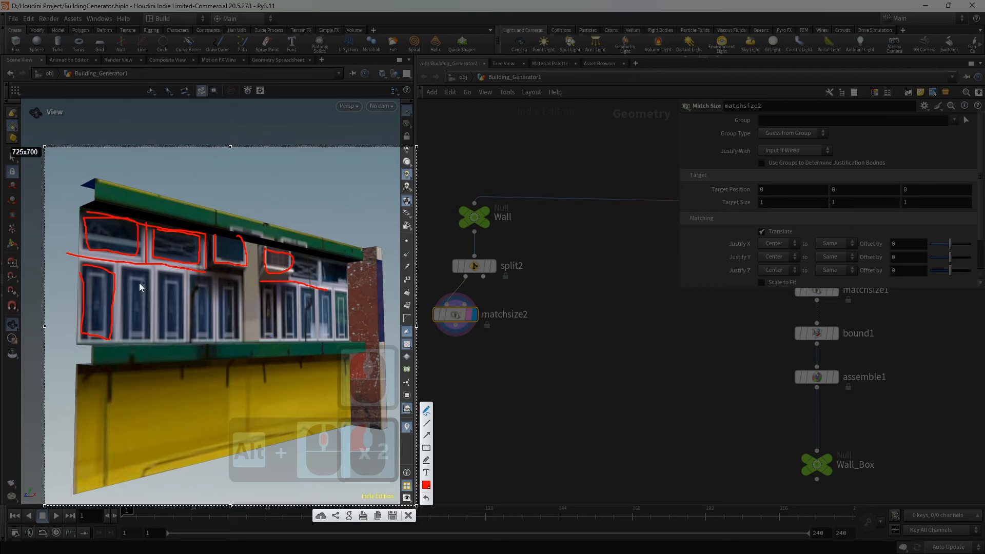
left_click(408, 518)
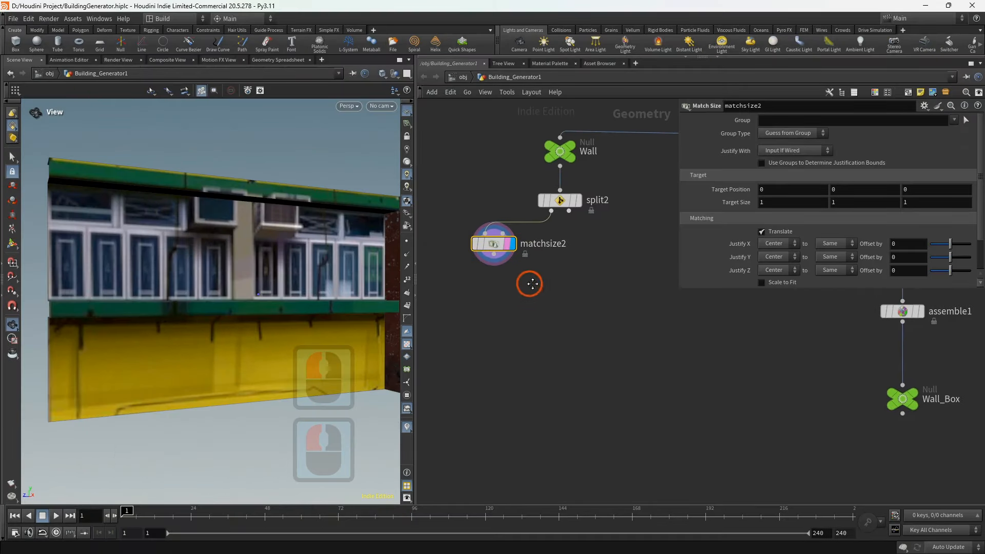
- Append a PolySplit node to matchsize2, display it and set its path type to Edge Loop
middle_click_drag(530, 284, 506, 262)
scroll(540, 257, "up", 2)
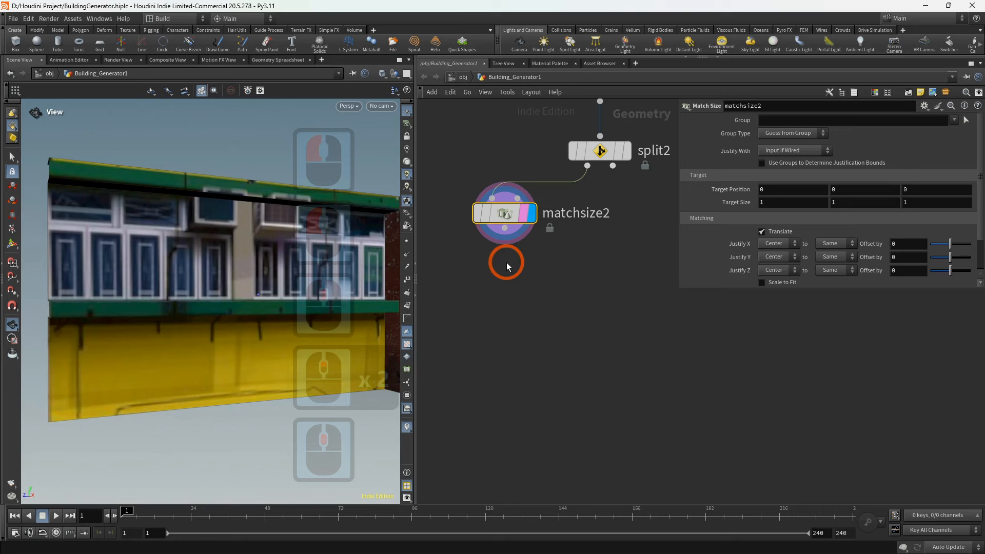
scroll(498, 251, "up", 1)
key("Tab")
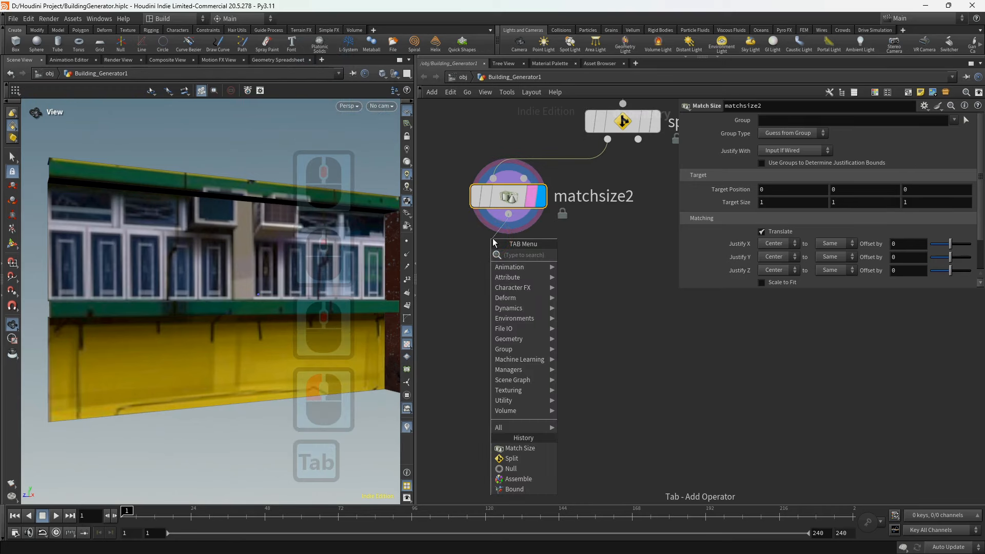
type("pol")
left_click(582, 409)
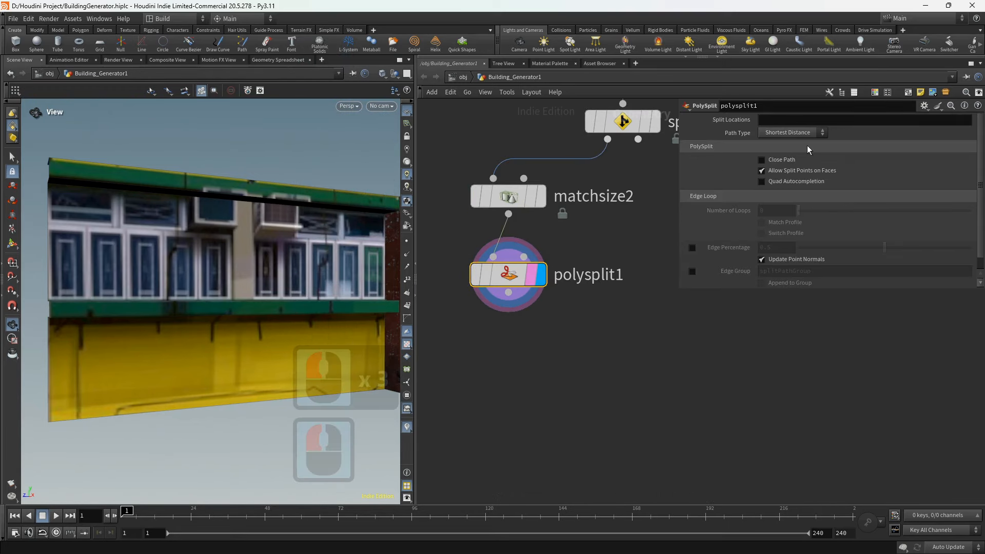
left_click(785, 153)
- Cut a horizontal edge loop along the bottom of the upper windows with polysplit1, at about 0.70 along the wall edge
left_click(195, 238)
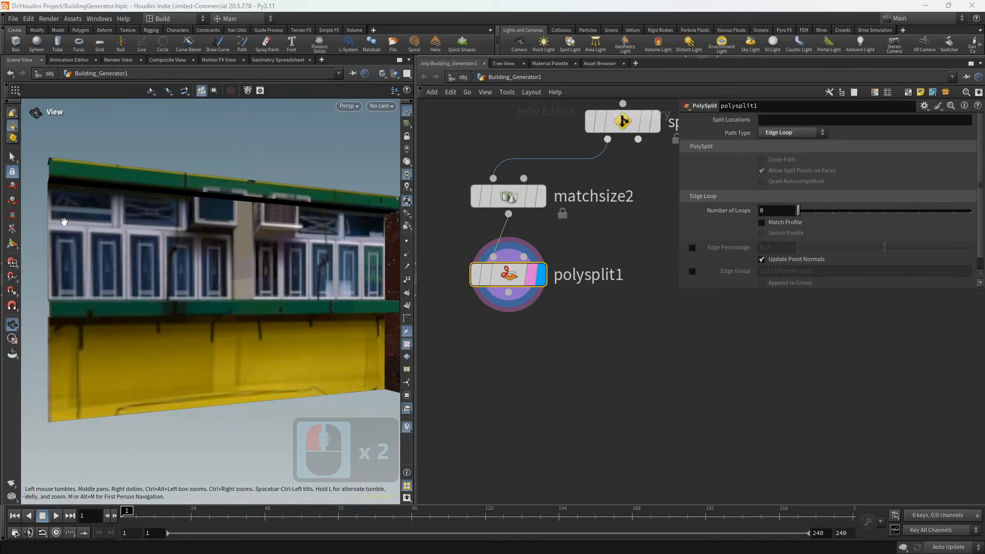
scroll(65, 221, "down", 3, "alt")
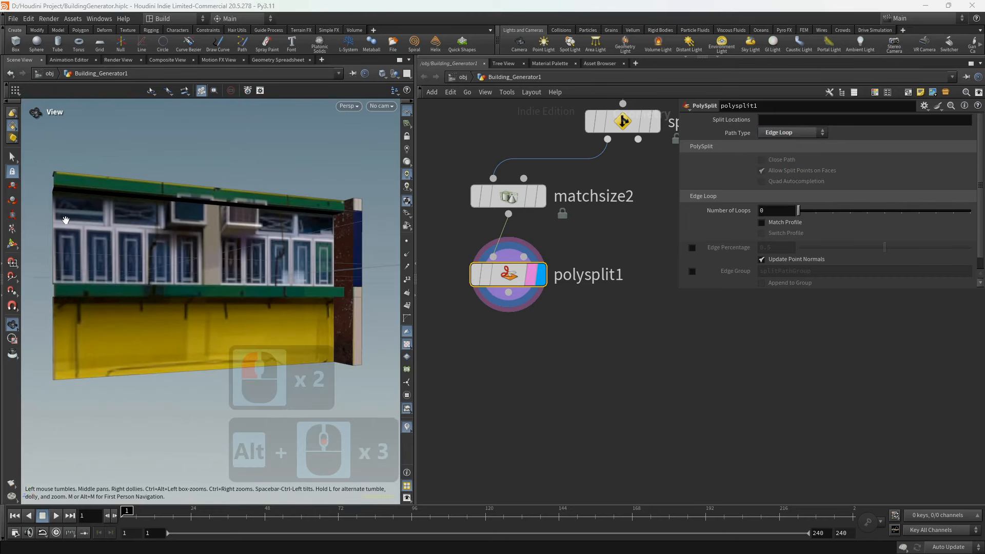
left_click(12, 244)
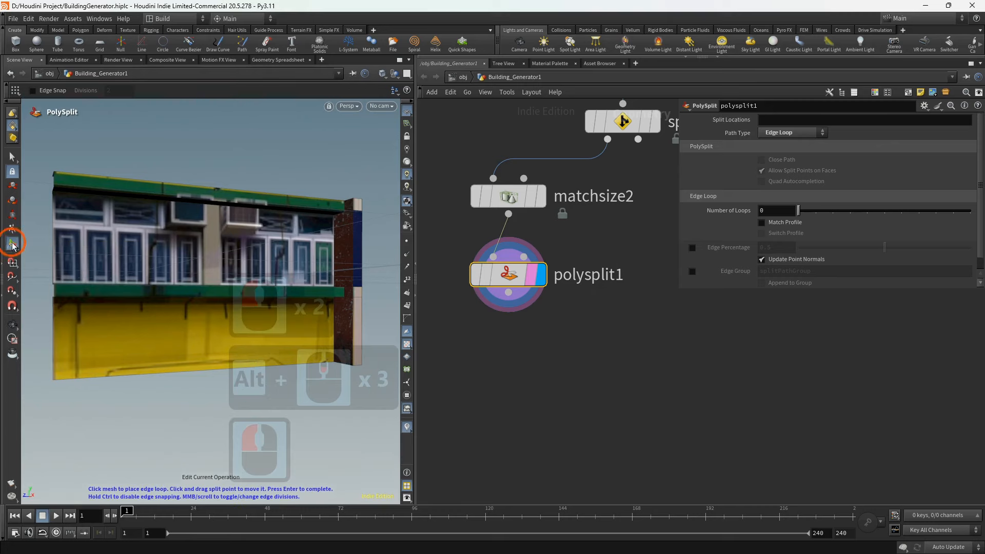
left_click(52, 220)
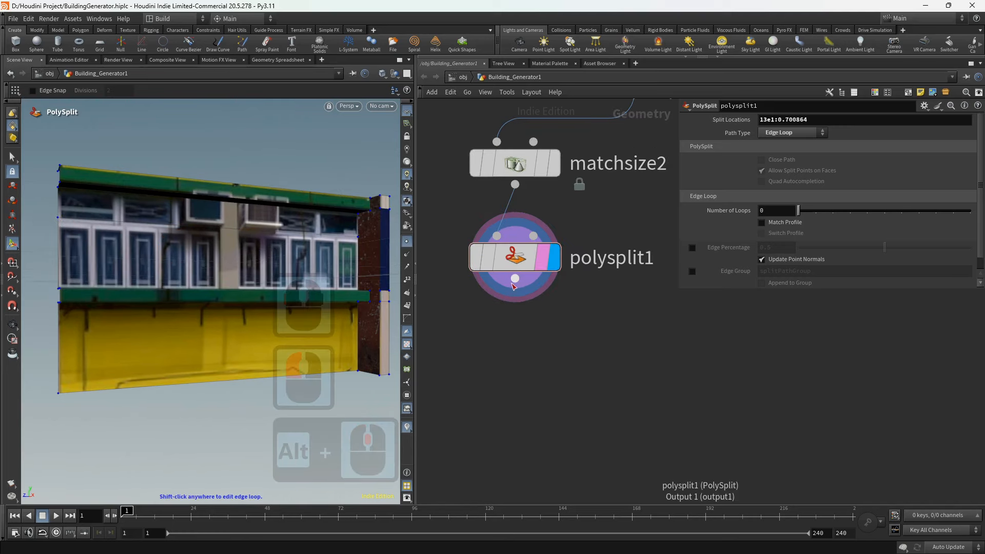
- Append a second PolySplit set to Edge Loop and cut a horizontal loop just above the lower windows, at about 0.88 along the edge
left_click(514, 280)
key("Tab")
left_click(537, 494)
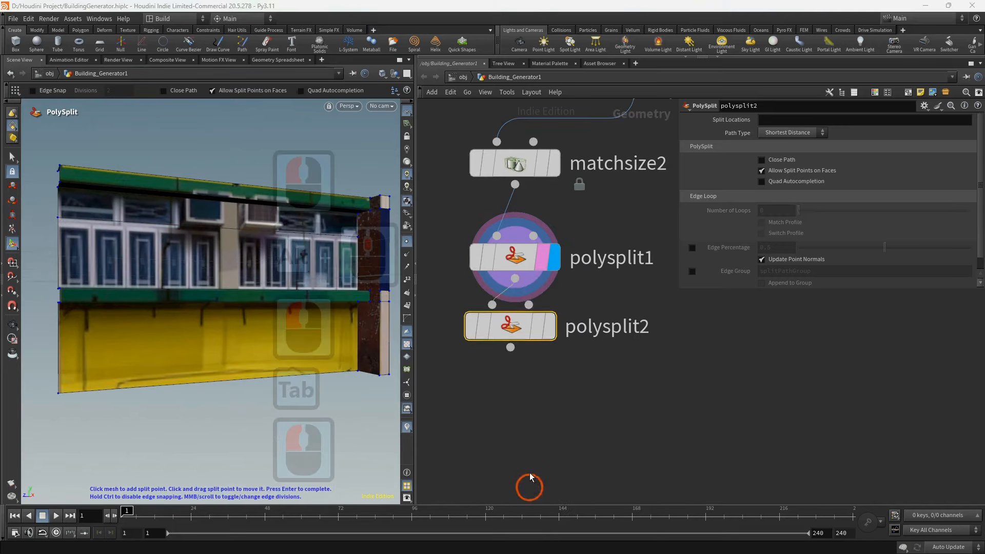
left_click(518, 352)
left_click(518, 352)
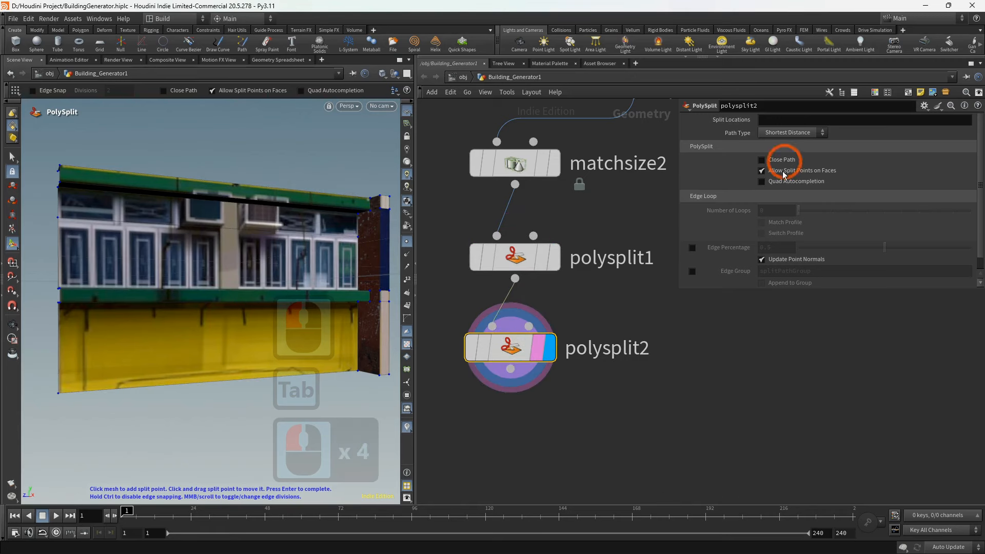
left_click(790, 133)
left_click(786, 153)
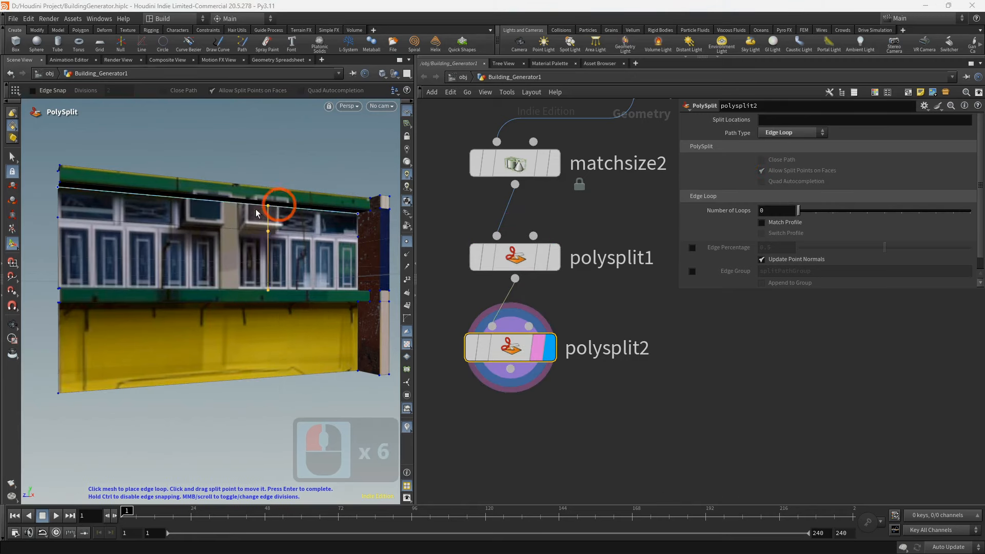
left_click(57, 227)
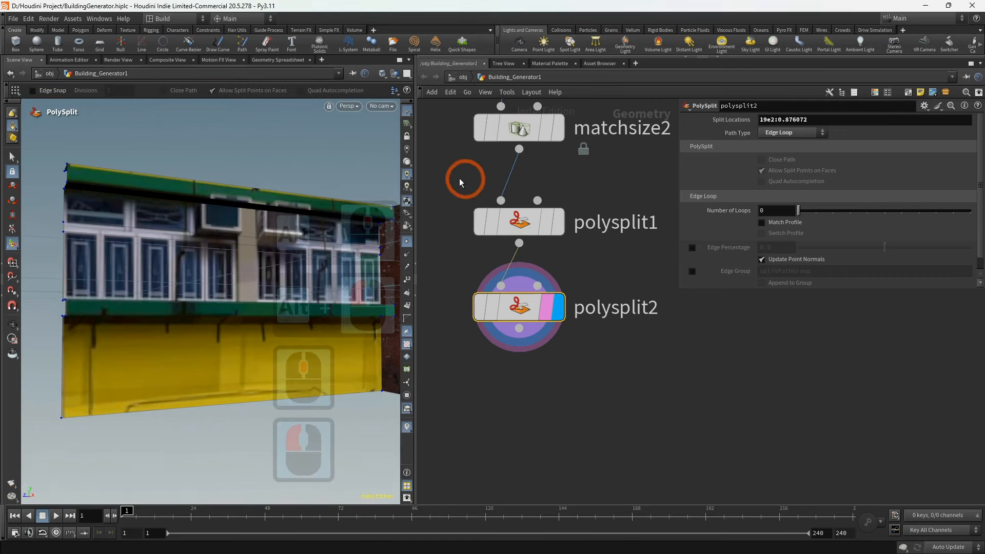
- Collapse polysplit1 and polysplit2 into a subnetwork and open it
left_click_drag(460, 183, 527, 337)
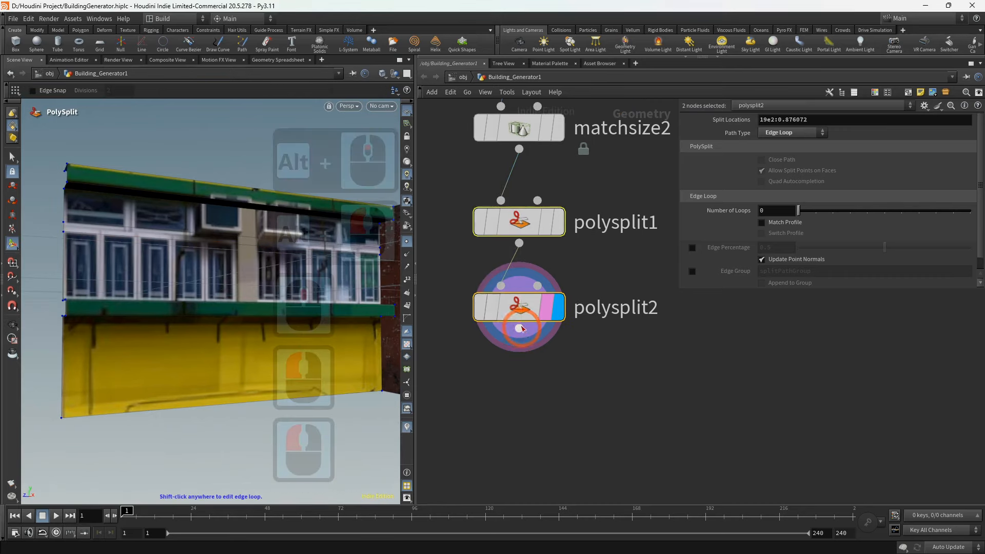
scroll(504, 365, "down", 2)
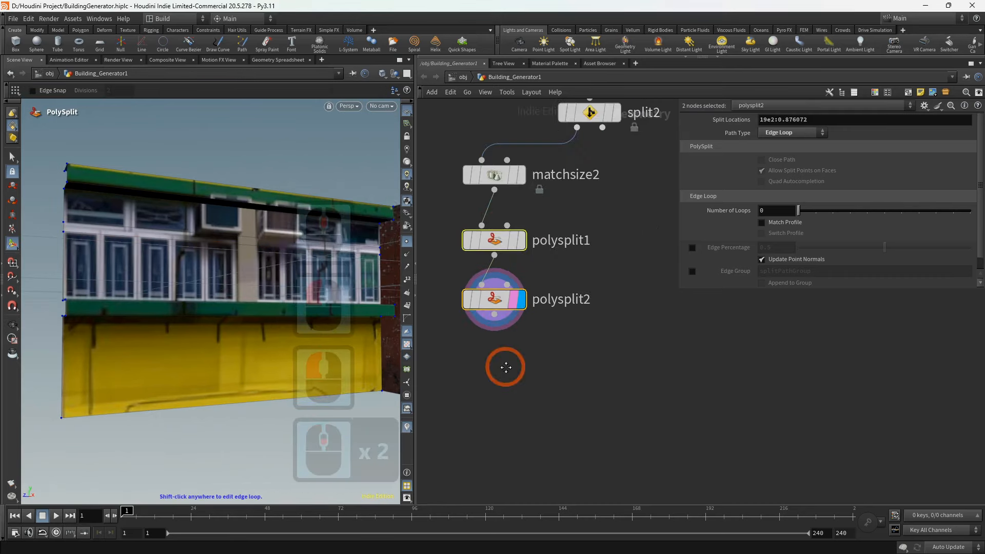
left_click(946, 95)
left_click_drag(501, 303, 501, 254)
double_click(500, 252)
middle_click_drag(514, 234, 522, 171)
left_click_drag(465, 245, 506, 336)
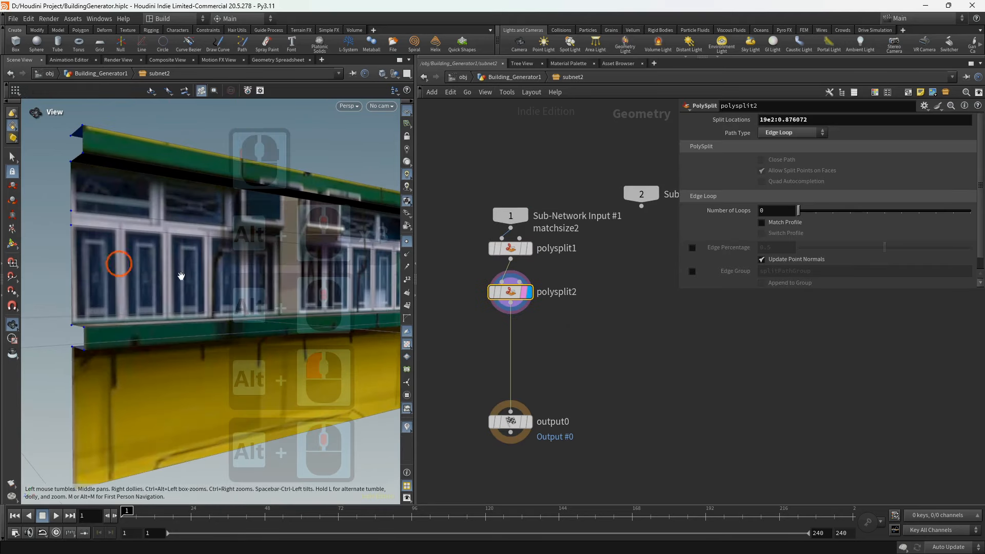
- Insert a third PolySplit between polysplit2 and output0 inside the subnetwork and display it
middle_click_drag(517, 341, 534, 281)
left_click(529, 247)
left_click(530, 249)
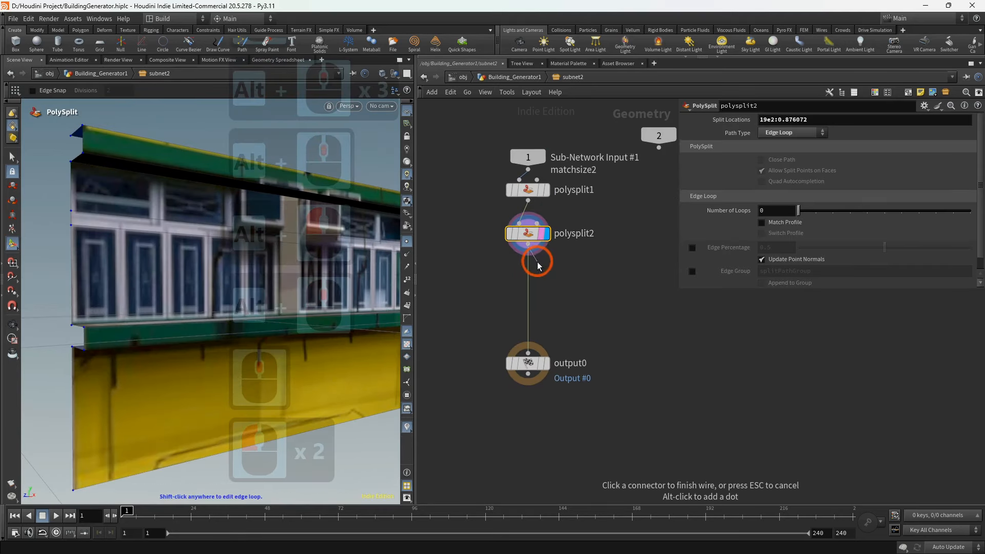
key("Tab")
left_click(585, 490)
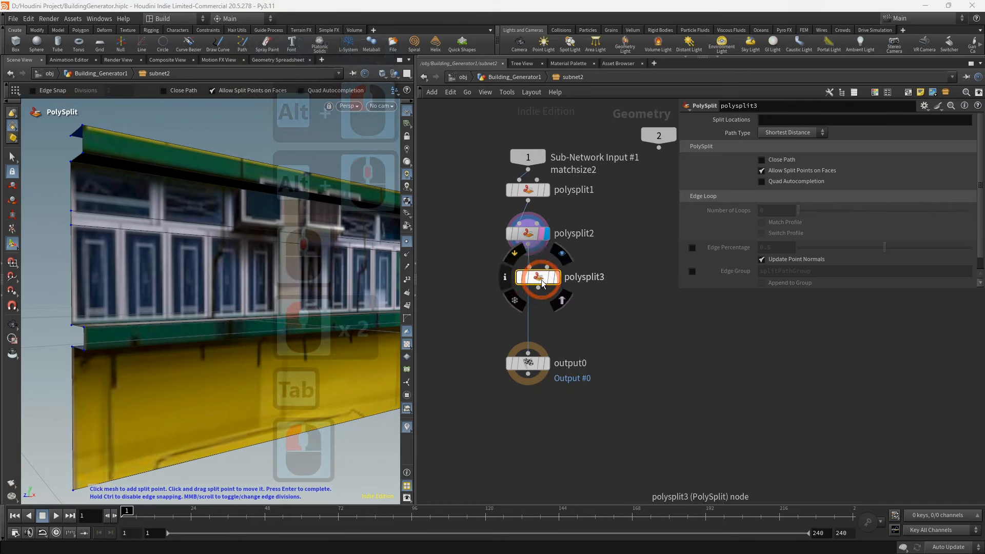
left_click(545, 277)
left_click(542, 280)
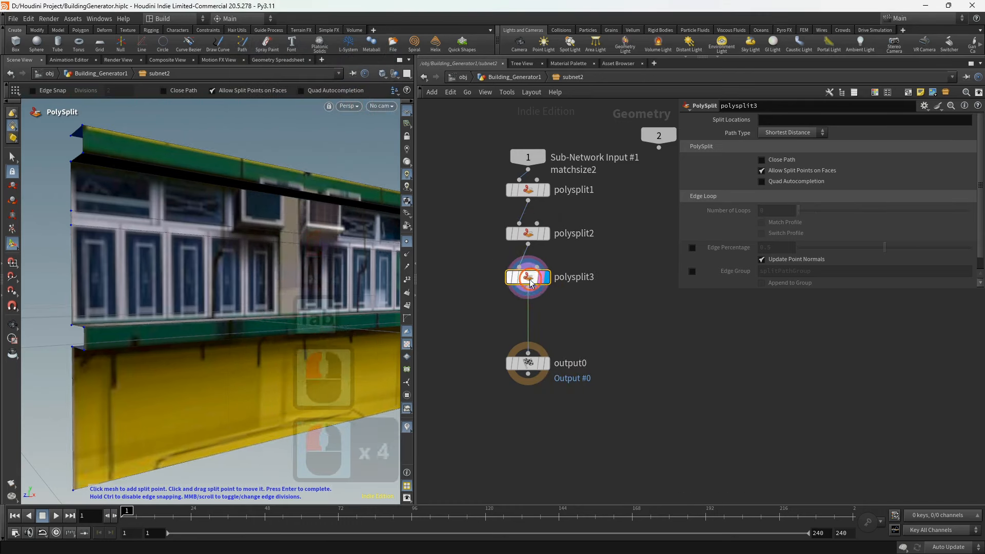
- Set polysplit3's path type to Edge Loop and cut a vertical loop along the first upper window's edge at the mullion
left_click_drag(105, 206, 104, 211, "alt")
key("Return")
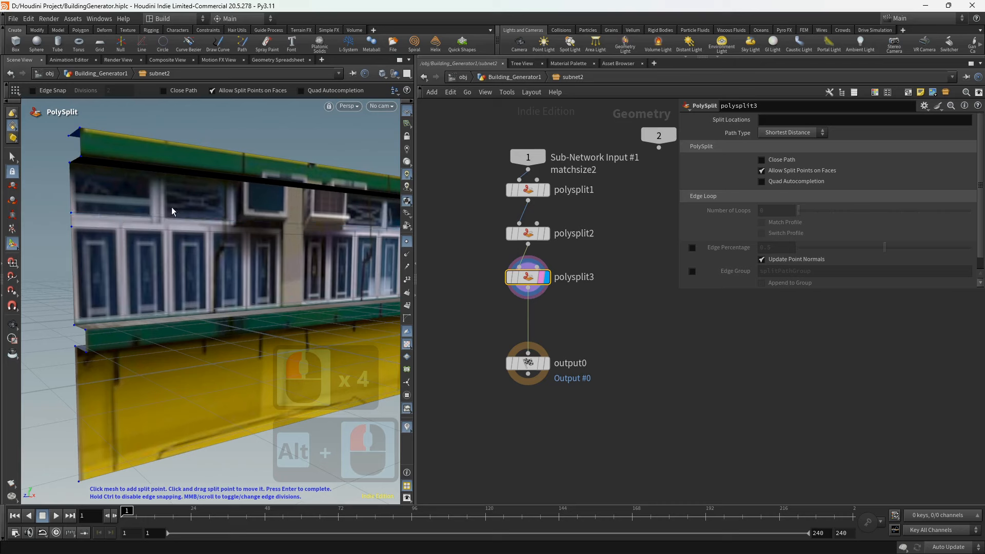
left_click(780, 134)
left_click(781, 148)
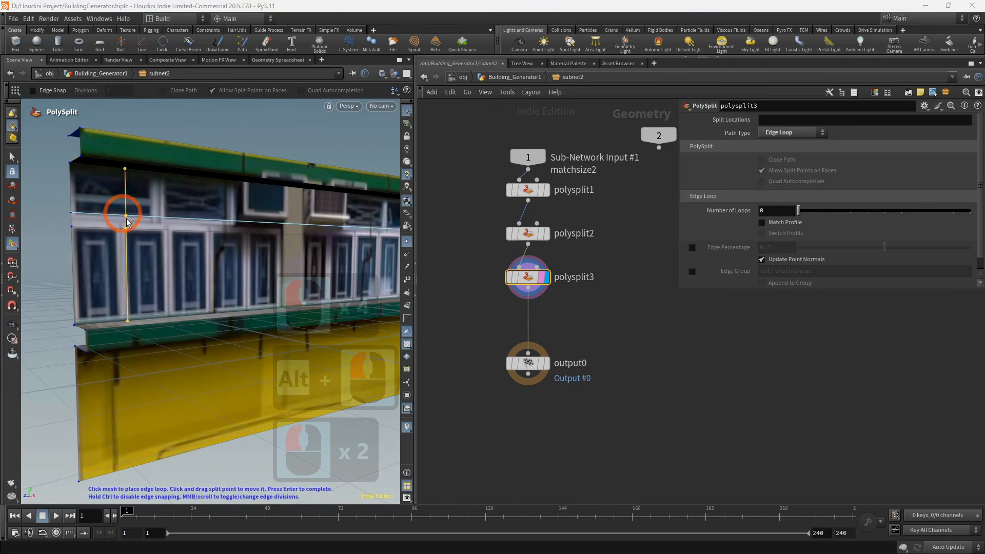
left_click(150, 217)
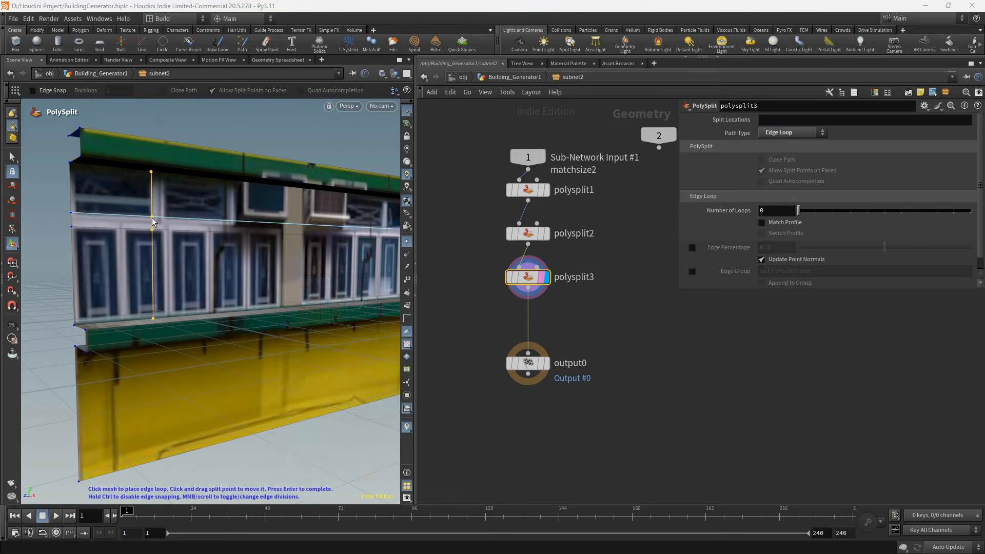
- Insert a fourth PolySplit set to Edge Loop and cut a vertical loop along the second upper window's side of the mullion
left_click(528, 287)
key("Tab")
left_click(526, 351)
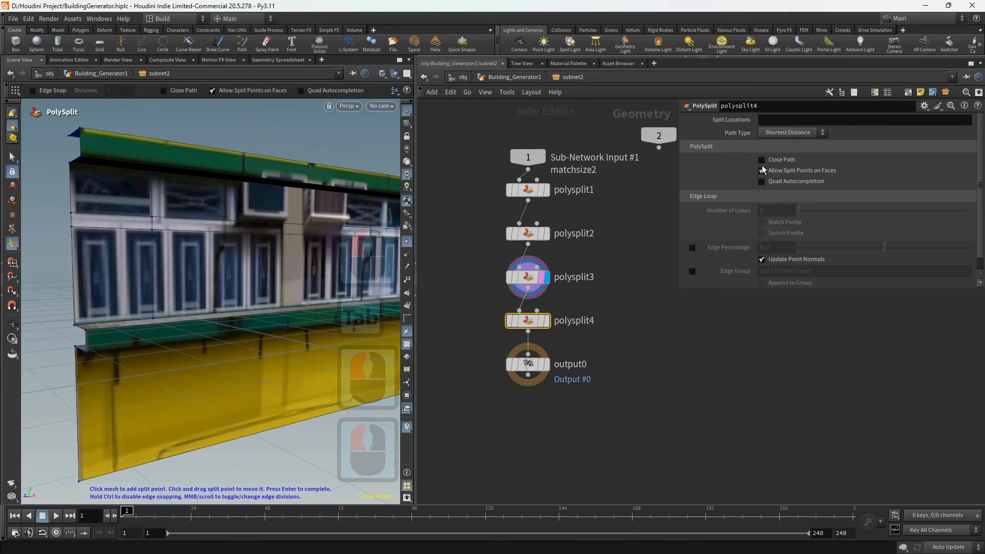
left_click(547, 320)
left_click(532, 323)
left_click(803, 133)
left_click(799, 153)
left_click(166, 220)
- Make room above output0, insert a fifth PolySplit set to Edge Loop and cut a horizontal loop along the upper windows' top edge
left_click_drag(165, 221, 156, 224, "alt")
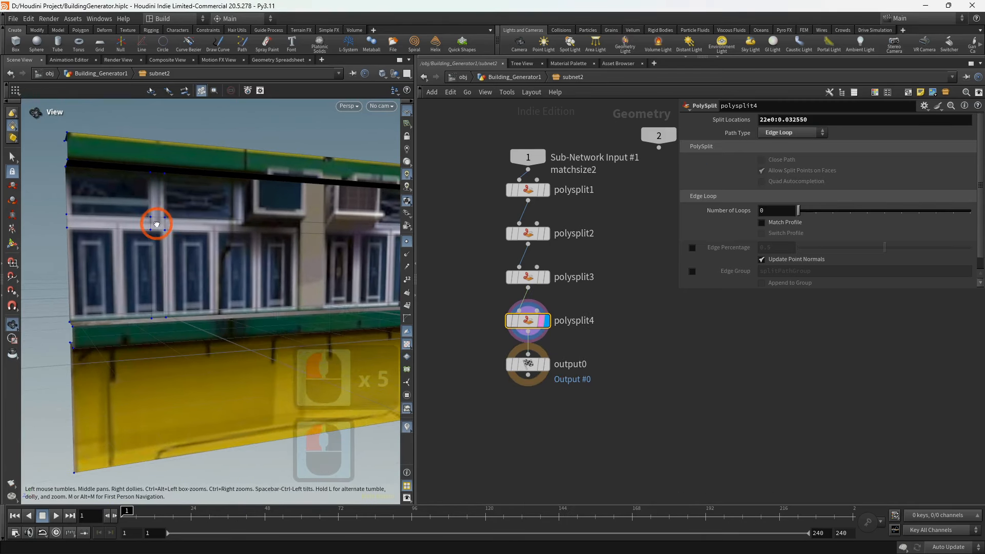
middle_click_drag(580, 376, 584, 249)
left_click_drag(536, 238, 536, 359)
left_click(533, 204)
key("Tab")
left_click(538, 445)
left_click(527, 238)
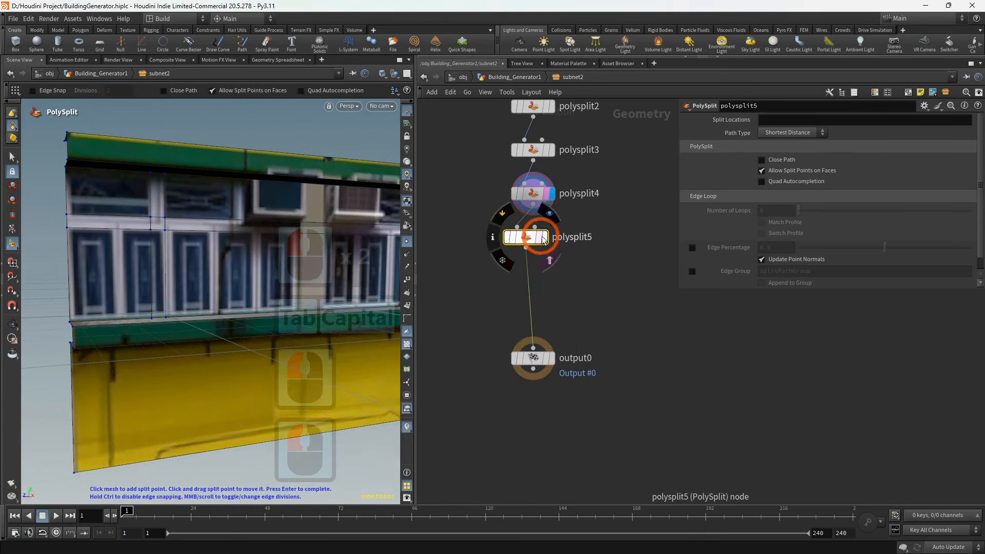
left_click(547, 238)
left_click(802, 134)
left_click(798, 153)
left_click(149, 180)
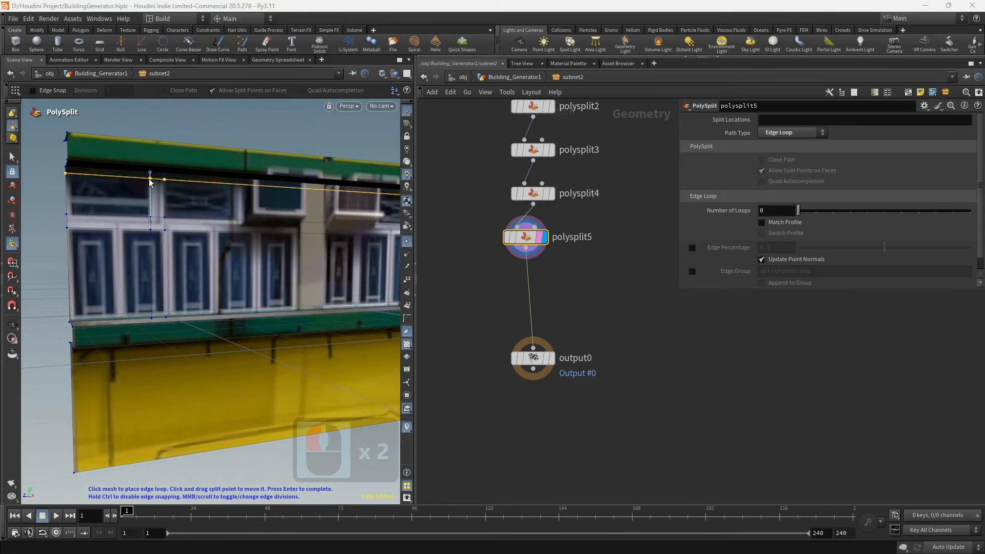
- Insert a sixth PolySplit above output0, set it to Edge Loop and cut a vertical loop along the first upper window's left edge
left_click_drag(149, 180, 158, 208, "alt")
left_click(526, 248)
key("Tab")
left_click(564, 462)
left_click(528, 281)
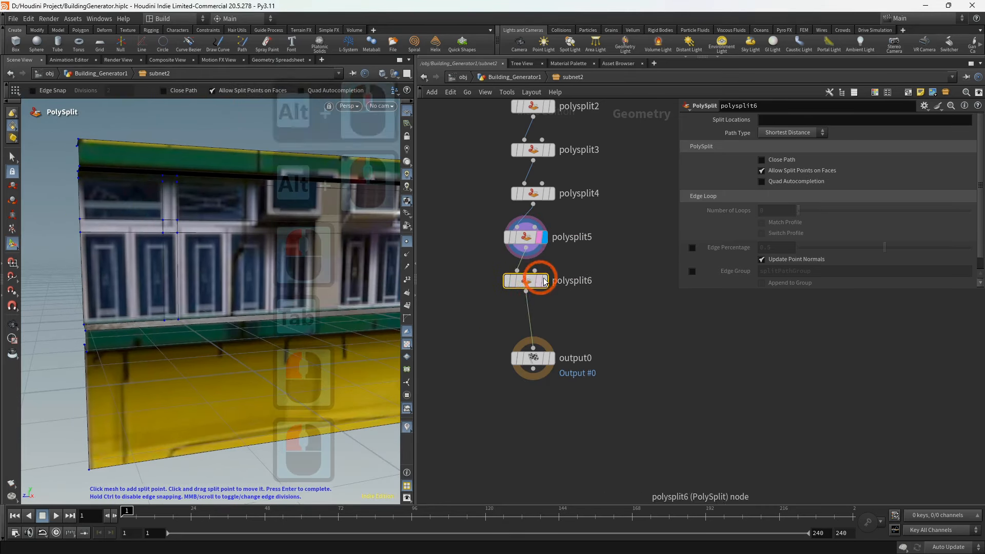
left_click(545, 280)
left_click(828, 153)
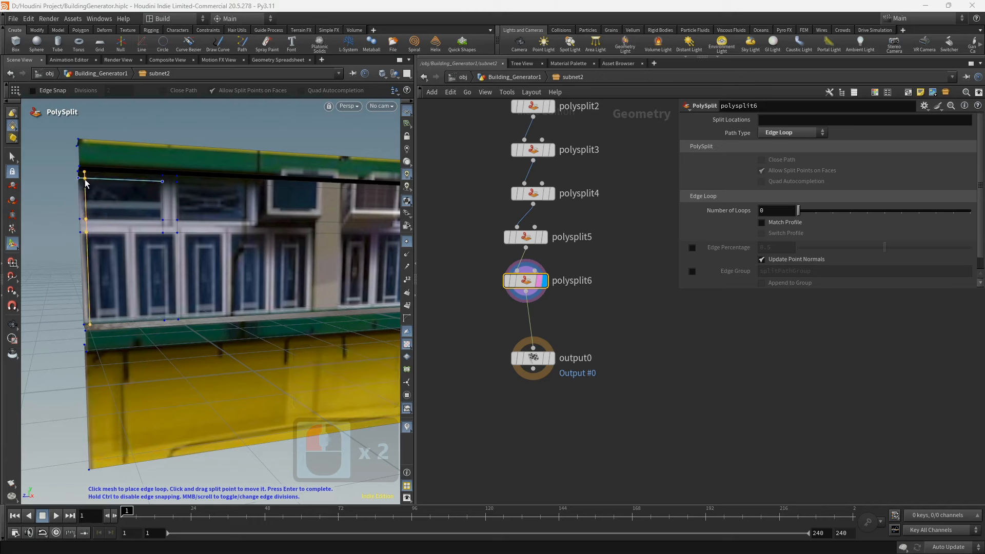
left_click(193, 213)
- Insert a seventh PolySplit set to Edge Loop and cut a vertical loop along the first lower panel's right edge
left_click(526, 292)
key("Tab")
left_click(546, 494)
left_click(526, 325)
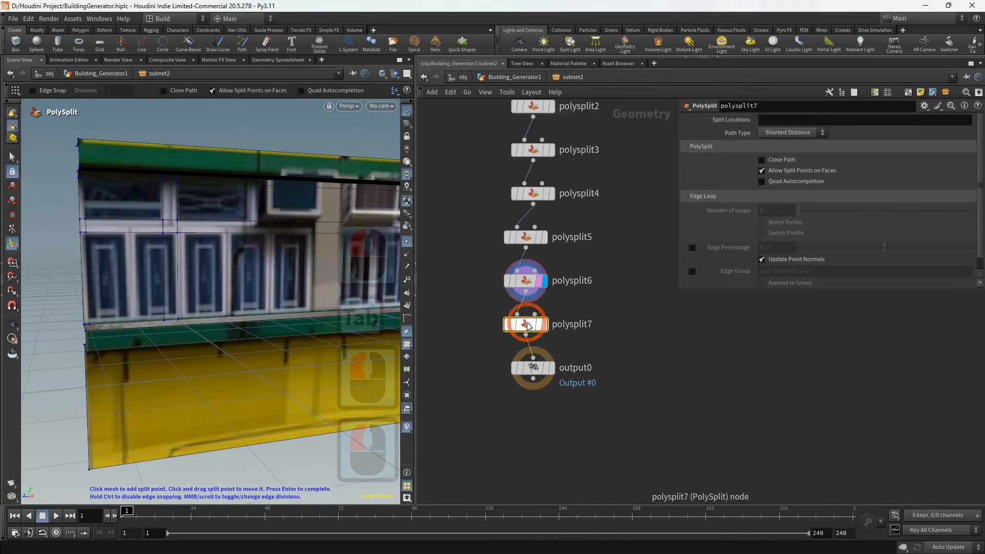
left_click(544, 325)
left_click(793, 132)
left_click(801, 144)
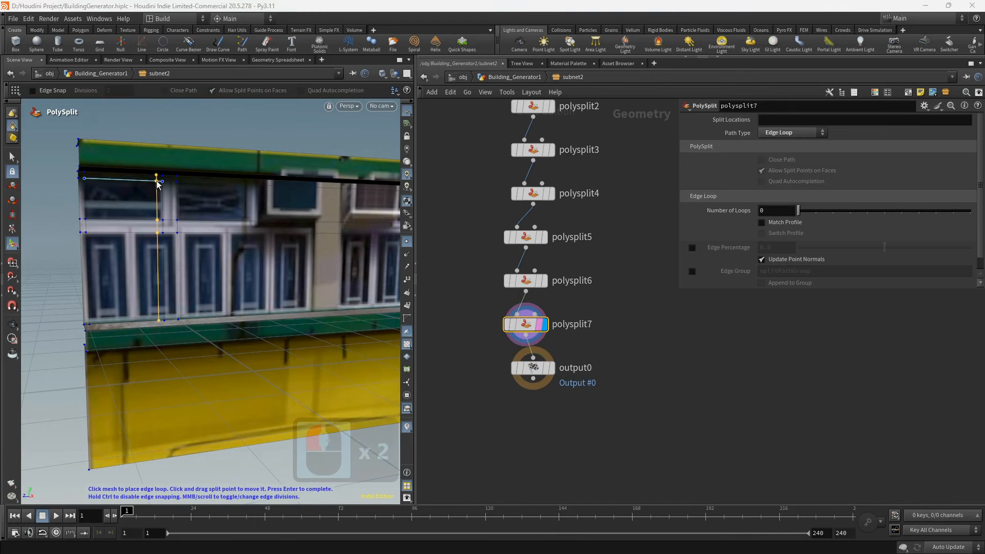
left_click(263, 254)
- Insert an eighth PolySplit set to Edge Loop and cut a vertical loop along the second lower panel's left edge
key("Tab")
left_click(544, 465)
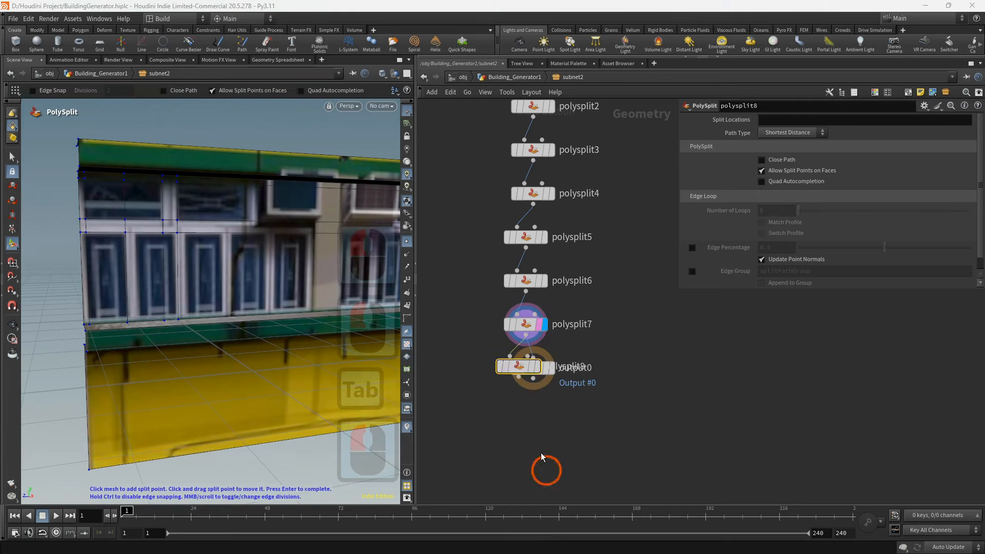
left_click(545, 368)
left_click(798, 133)
left_click(785, 153)
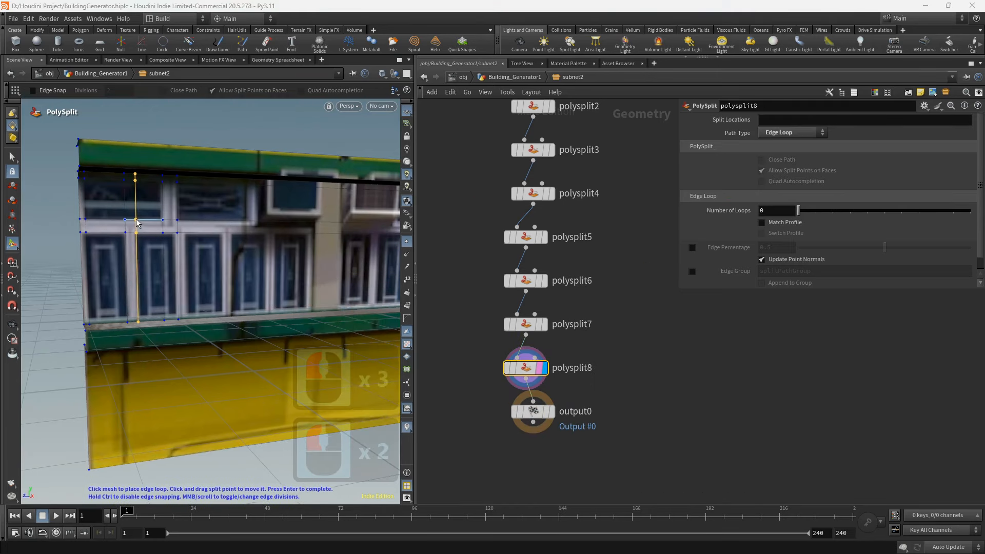
left_click(136, 220)
- Make room above output0, insert a ninth PolySplit set to Edge Loop and cut a horizontal loop along the lower panels' bottom edge
middle_click_drag(532, 413, 550, 321)
left_click_drag(551, 322, 536, 409)
left_click(537, 288)
key("Tab")
left_click(568, 450)
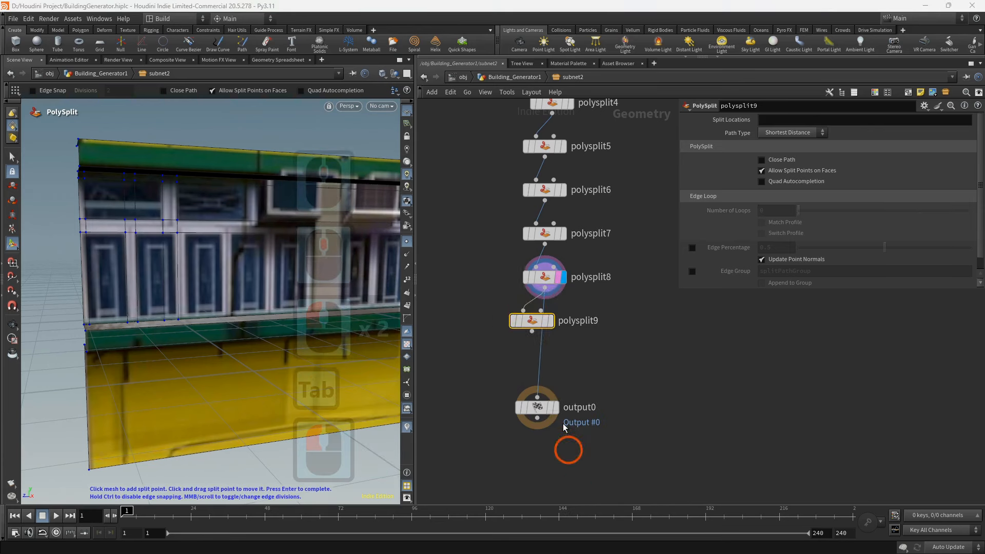
left_click_drag(536, 322, 548, 322)
left_click(563, 321)
left_click(777, 153)
left_click(163, 236)
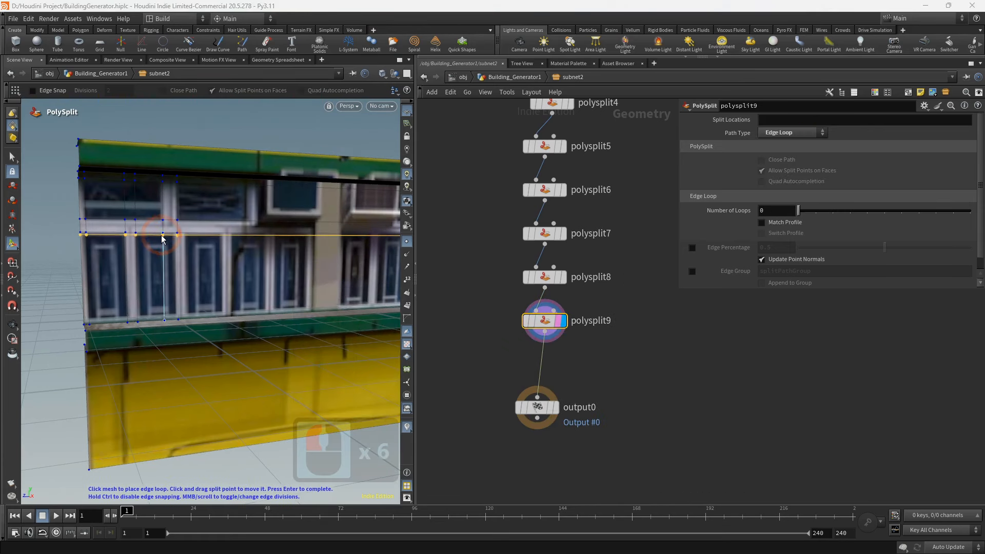
left_click(86, 321)
- Insert a tenth PolySplit set to Edge Loop and cut a vertical loop along the second lower panel's right edge
middle_click_drag(261, 255, 240, 254, "alt")
left_click_drag(240, 254, 233, 255, "alt")
scroll(231, 255, "up", 2, "alt")
middle_click_drag(228, 256, 206, 256, "alt")
scroll(209, 262, "up", 1, "alt")
middle_click_drag(643, 363, 655, 308)
key("Tab")
left_click(570, 491)
left_click_drag(546, 309, 550, 309)
left_click(568, 308)
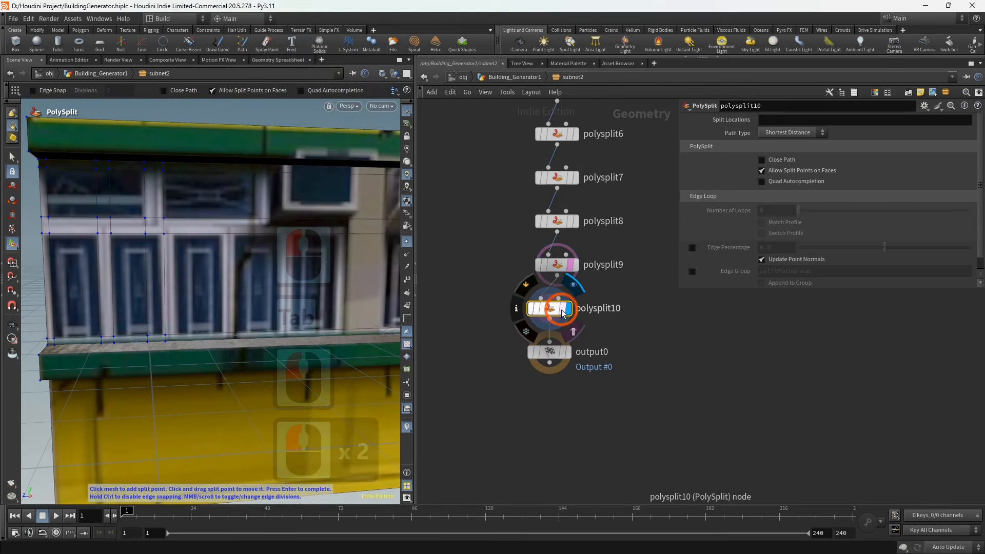
left_click(563, 308)
left_click(796, 133)
left_click(782, 151)
left_click(162, 237)
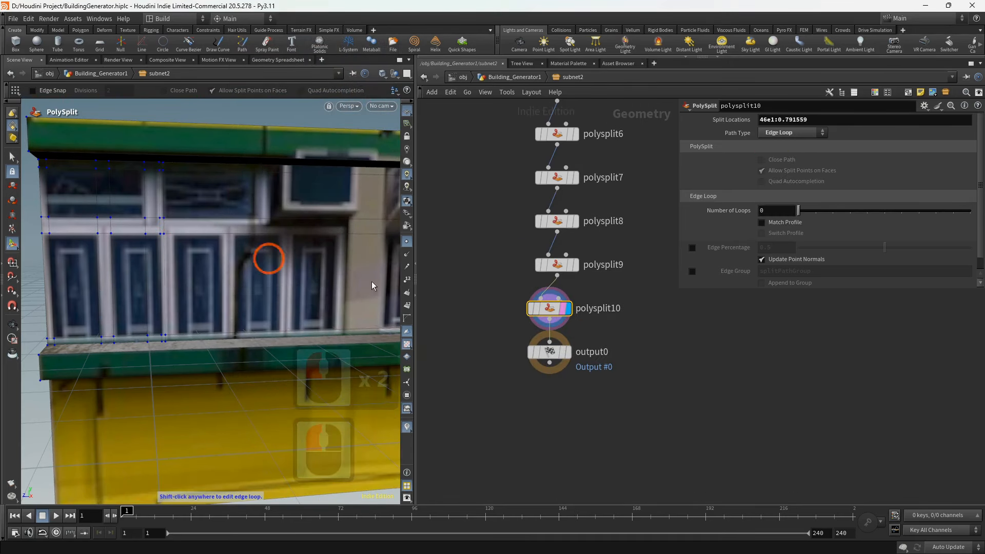
- Make room above output0, insert an eleventh PolySplit set to Edge Loop and cut a vertical loop along the third lower panel's left edge
middle_click_drag(528, 328, 528, 313)
left_click_drag(549, 338, 549, 394)
left_click(548, 304)
key("Tab")
left_click(569, 497)
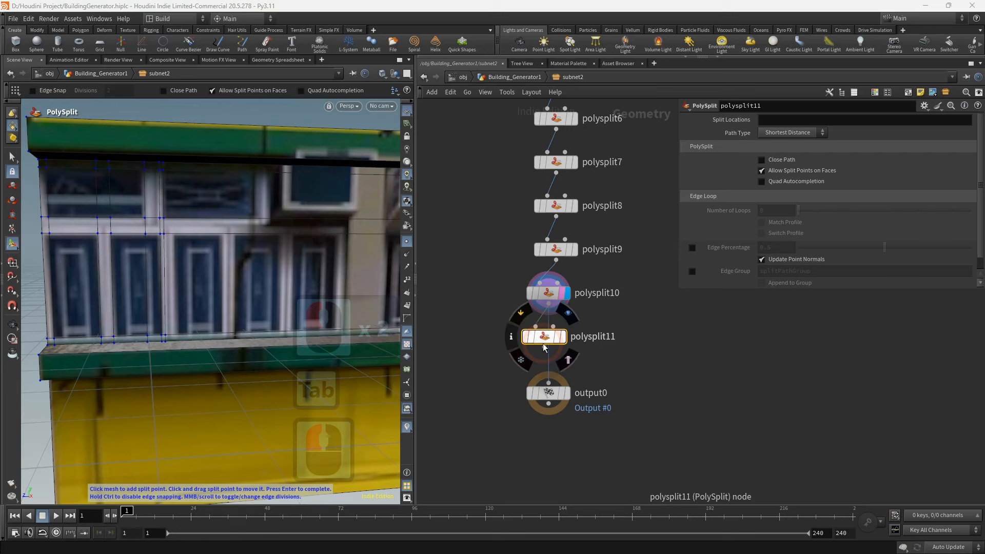
left_click_drag(543, 337, 547, 336)
left_click(568, 336)
left_click(795, 133)
left_click(782, 151)
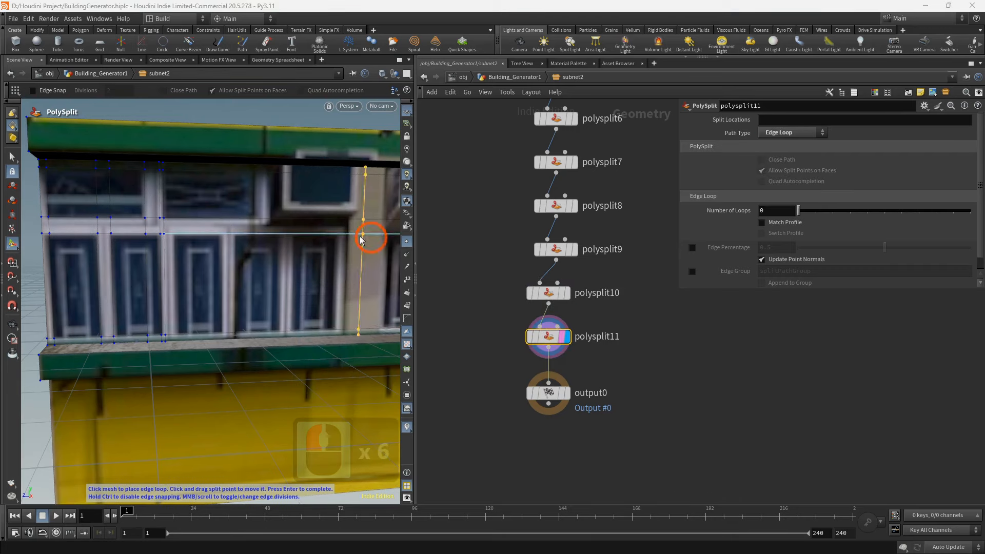
left_click(173, 219)
- Insert a twelfth PolySplit above output0, set it to Edge Loop and cut a vertical loop along the third lower panel's right edge
scroll(176, 222, "up", 6, "alt")
left_click_drag(176, 226, 167, 252, "alt")
scroll(164, 253, "down", 2, "alt")
mouse_move(164, 253)
left_mouse_down("alt")
mouse_move(183, 251)
mouse_move(176, 260)
left_mouse_up("alt")
scroll(177, 260, "down", 3, "alt")
middle_click_drag(672, 375, 675, 323)
left_click_drag(552, 340, 551, 375)
left_click(552, 296)
key("Tab")
left_click(558, 478)
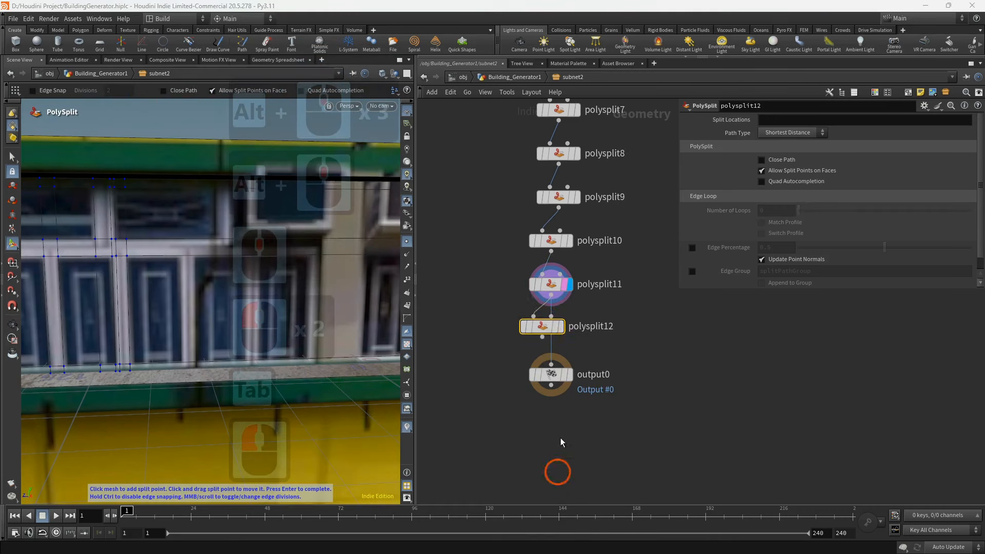
left_click_drag(544, 327, 552, 329)
left_click(569, 330)
left_click(564, 332)
left_click(789, 134)
left_click(783, 154)
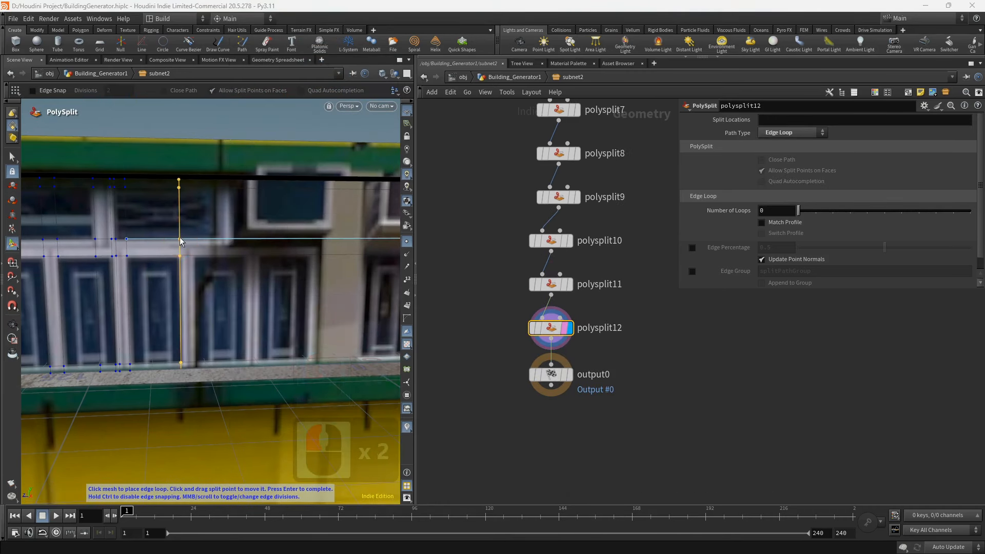
left_click(180, 239)
- Insert a thirteenth PolySplit set to Edge Loop and cut a vertical loop along the fourth lower panel's left edge
middle_click_drag(548, 375, 560, 329)
left_click_drag(560, 329, 562, 390)
left_click(564, 293)
key("Tab")
left_click(575, 494)
left_click_drag(553, 327, 564, 327)
left_click(582, 326)
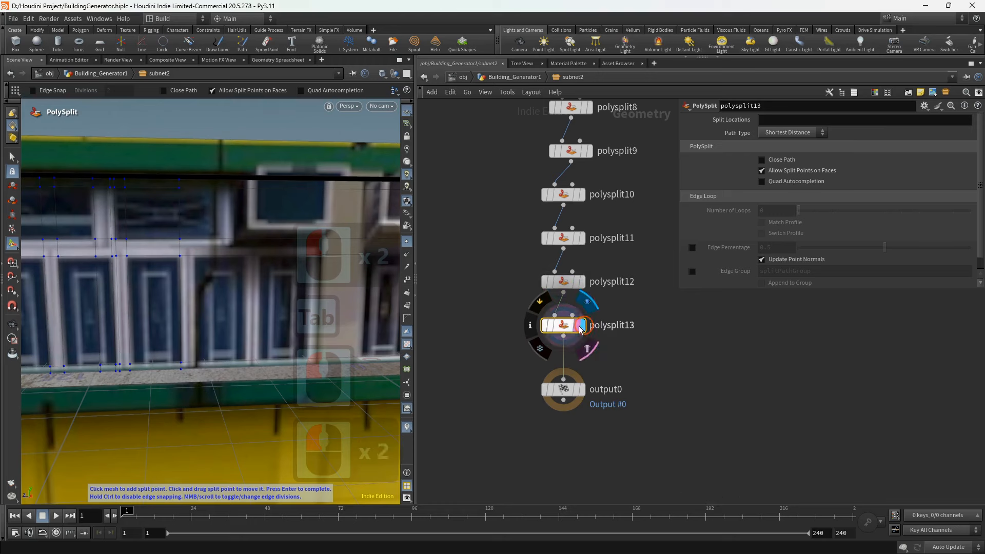
left_click(577, 326)
left_click(789, 133)
left_click(786, 154)
left_click(195, 240)
- Insert a fourteenth PolySplit set to Edge Loop and cut a vertical loop along the second upper window's right edge
middle_click_drag(567, 394, 560, 366)
left_click_drag(560, 366, 560, 420)
left_click(555, 308)
key("Tab")
left_click(575, 496)
left_click_drag(554, 335, 556, 342)
left_click(575, 341)
left_click(569, 341)
left_click(793, 134)
left_click(787, 155)
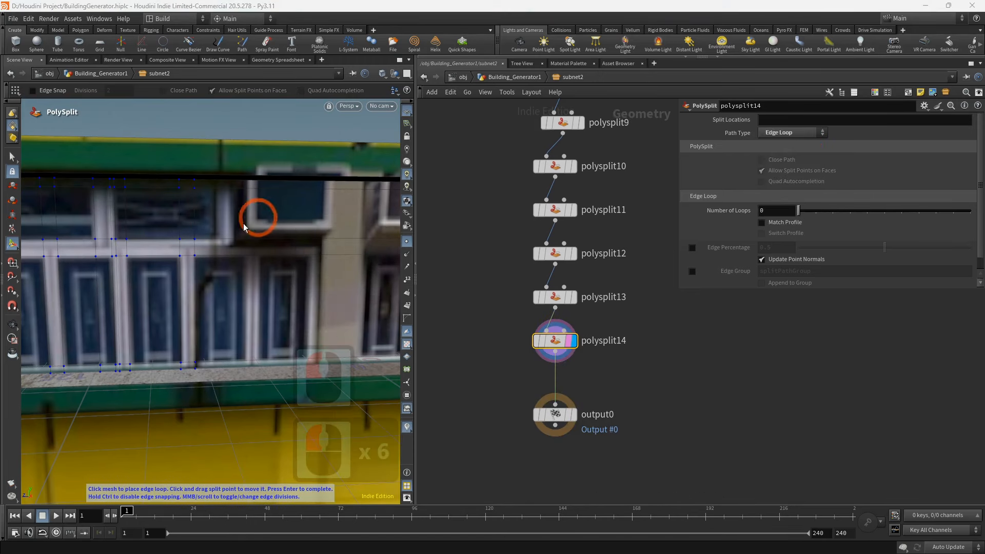
left_click(219, 185)
- Insert a fifteenth PolySplit set to Edge Loop and cut a vertical loop along the fourth lower panel's right edge
middle_click_drag(559, 366, 570, 310)
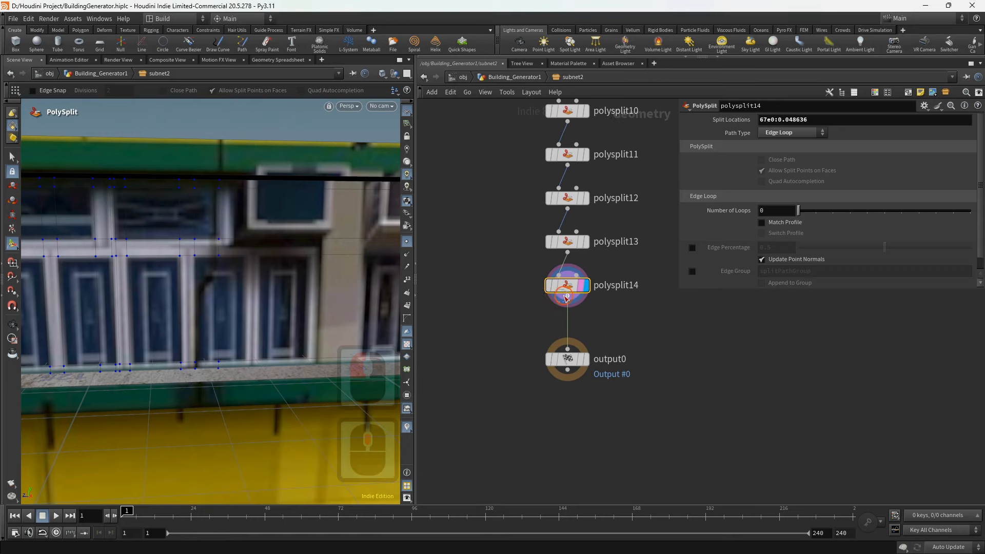
left_click(567, 296)
key("Tab")
left_click(578, 495)
left_click_drag(556, 328, 564, 329)
left_click(581, 330)
left_click(793, 132)
left_click(785, 154)
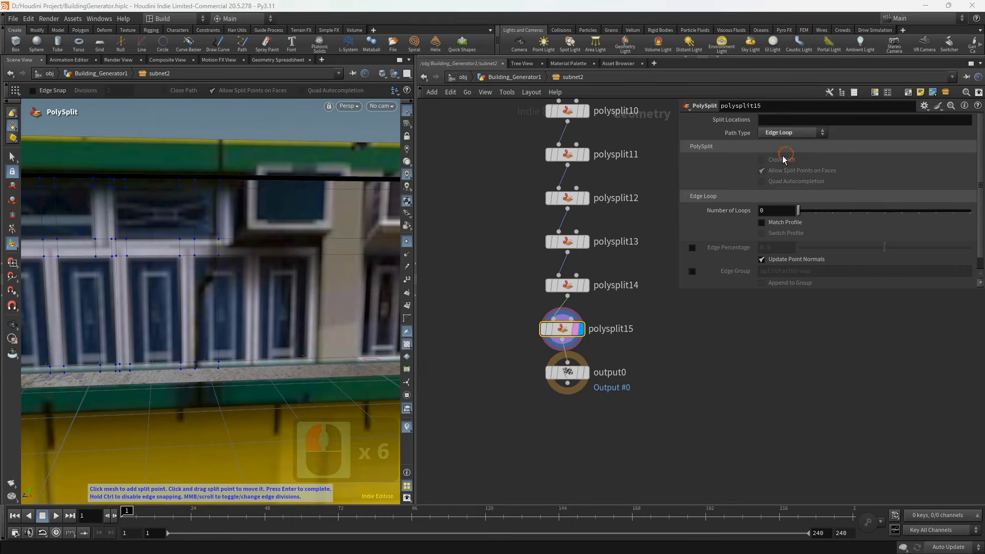
left_click(245, 255)
- Move output0 down, insert a sixteenth PolySplit set to Edge Loop and cut a vertical loop along the fifth lower panel's left edge
middle_click_drag(531, 341, 535, 272)
left_click_drag(568, 304, 569, 369)
left_click(567, 270)
key("Tab")
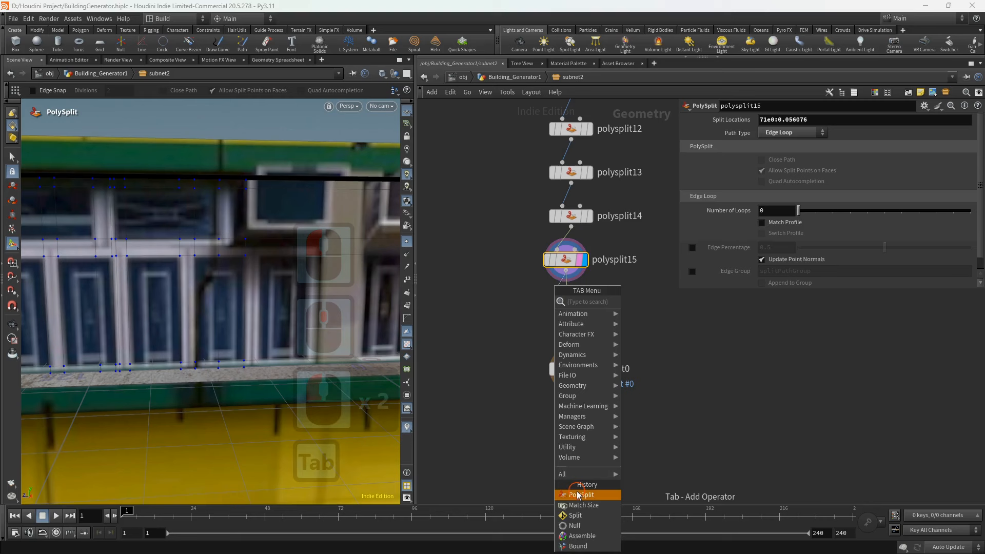
left_click(580, 495)
left_click(566, 302)
left_click(585, 303)
left_click(793, 132)
left_click(782, 154)
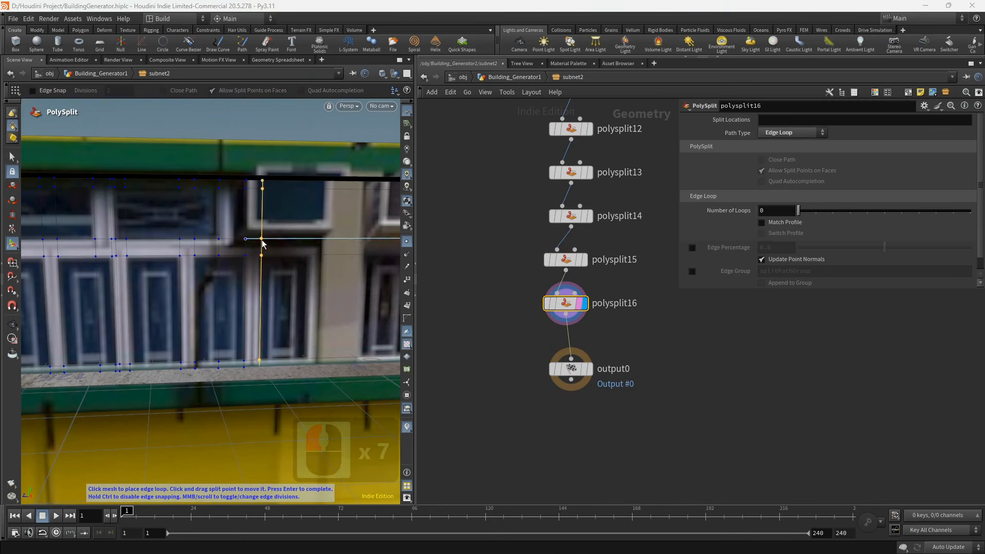
left_click(262, 243)
- Insert a seventeenth PolySplit set to Edge Loop and cut a vertical loop along the fifth lower panel's right edge
middle_click_drag(539, 322, 549, 264)
key("Tab")
left_click(580, 481)
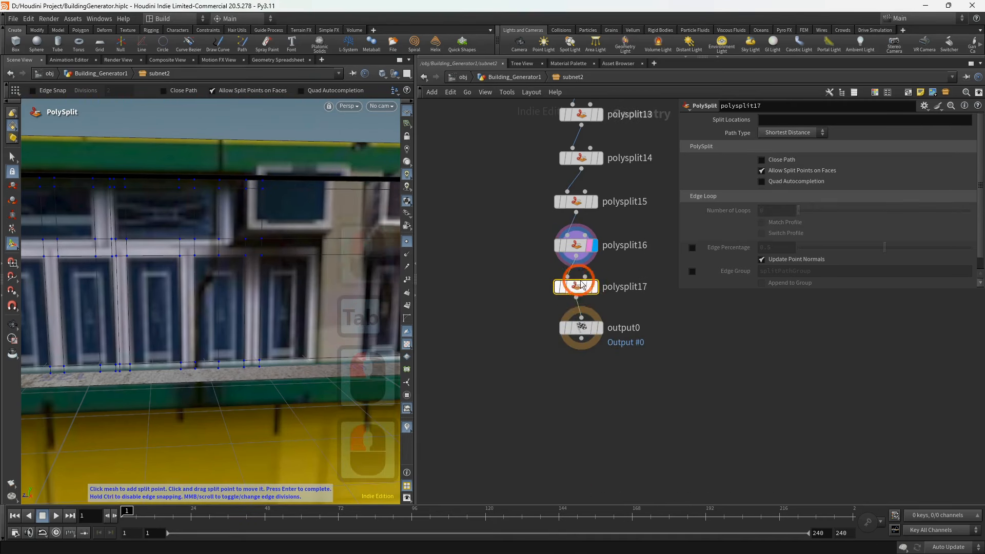
left_click(594, 290)
left_click(778, 153)
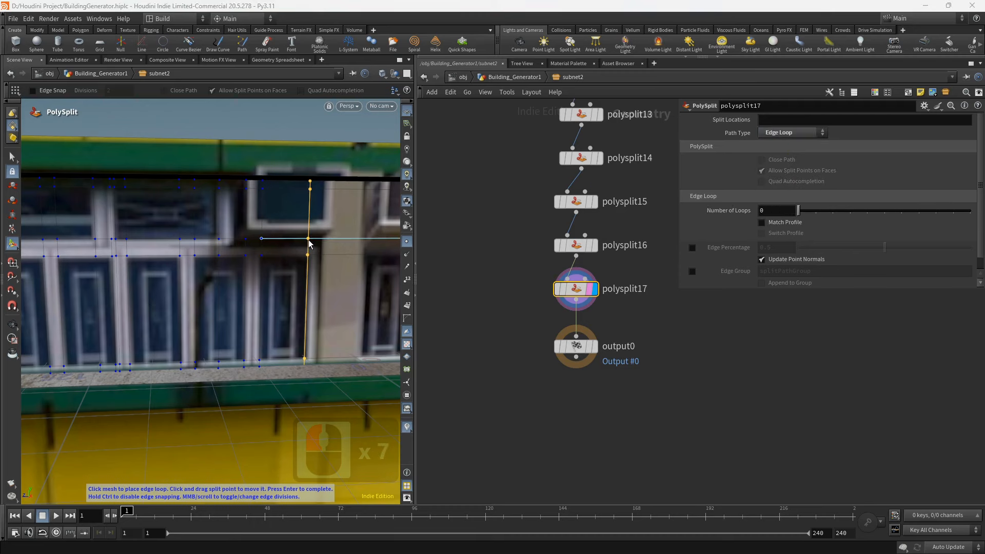
left_click(311, 240)
- Insert an eighteenth PolySplit set to Edge Loop and cut a vertical loop along the left edge of the beige pillar between the window groups
scroll(315, 268, "down", 4, "alt")
middle_click_drag(315, 268, 241, 266, "alt")
scroll(241, 267, "up", 2, "alt")
scroll(516, 308, "down", 2)
middle_click_drag(519, 312, 503, 318)
left_click(537, 318)
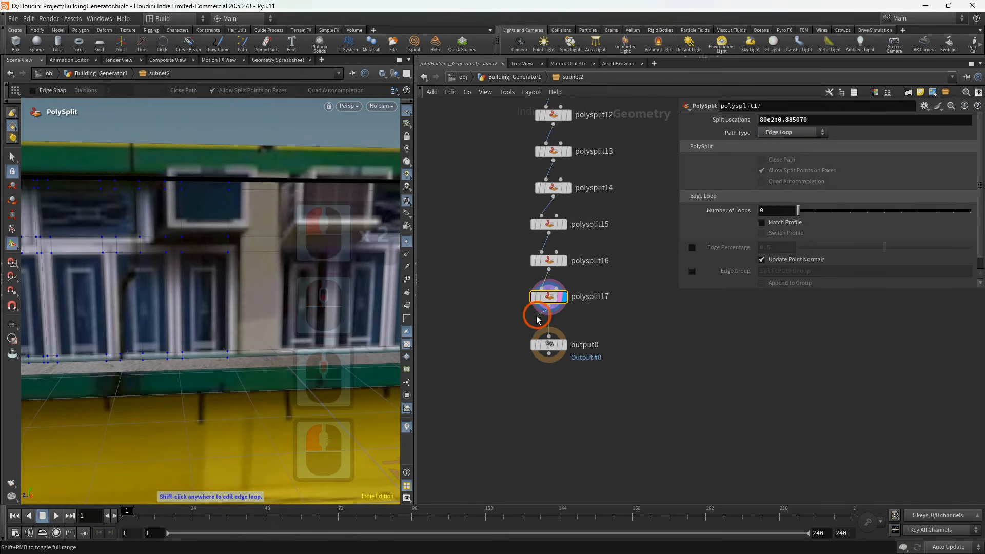
key("Tab")
left_click(563, 497)
left_click(555, 356)
left_click(565, 333)
left_click(794, 132)
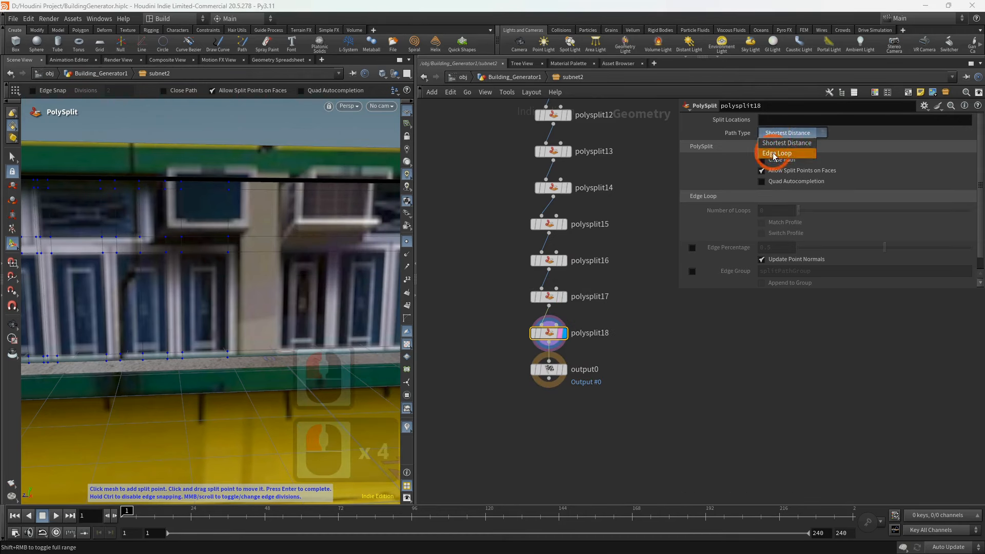
left_click(778, 153)
left_click(276, 225)
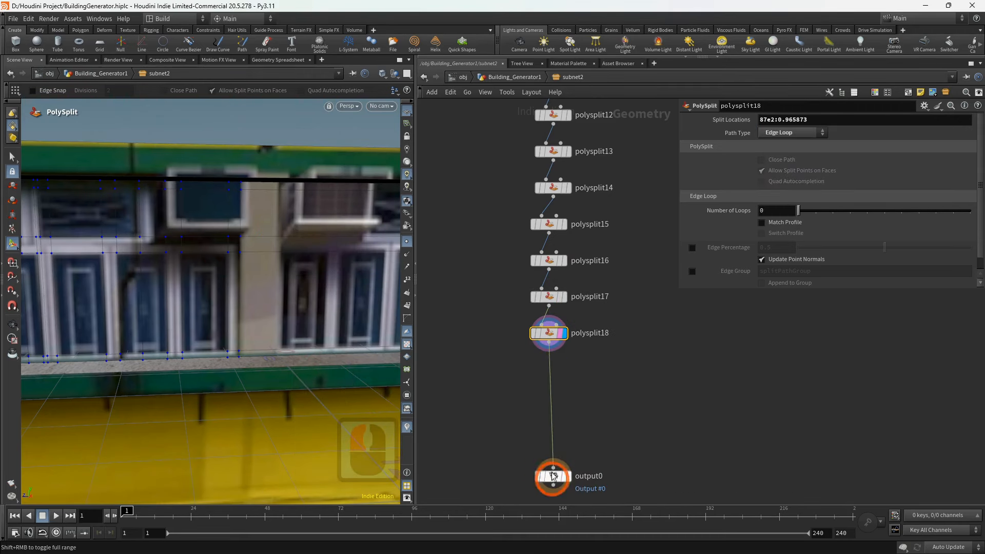
- Insert a nineteenth PolySplit set to Edge Loop and cut a vertical loop where the beige pillar meets the second window group
scroll(554, 476, "up", 2)
left_click(537, 244)
key("Tab")
left_click(540, 452)
left_click(550, 275)
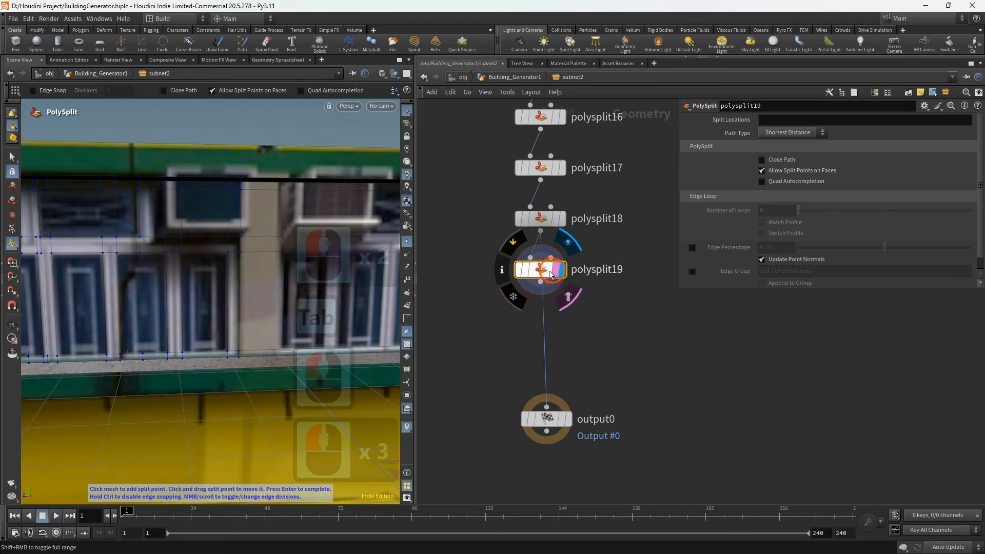
left_click(790, 133)
left_click(780, 154)
left_click(292, 185)
left_click(284, 185)
- Insert a twentieth PolySplit set to Edge Loop and cut a vertical loop along the left side of the second window group's upper mullion
scroll(277, 272, "down", 3, "alt")
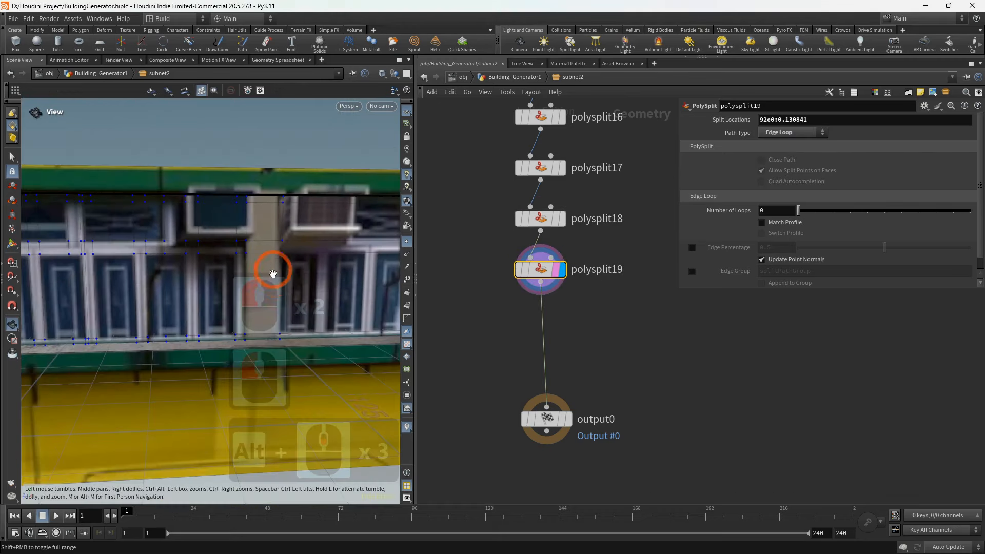
middle_click_drag(277, 272, 246, 255, "alt")
left_click_drag(247, 255, 220, 288, "alt")
scroll(221, 288, "up", 3, "alt")
scroll(212, 291, "up", 2, "alt")
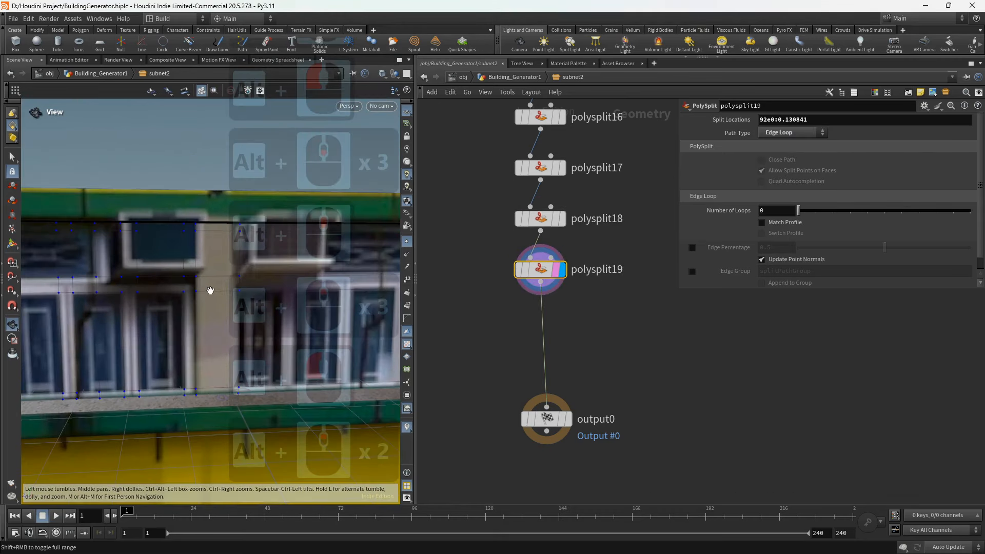
middle_click_drag(211, 289, 165, 311, "alt")
left_click_drag(166, 310, 167, 299, "alt")
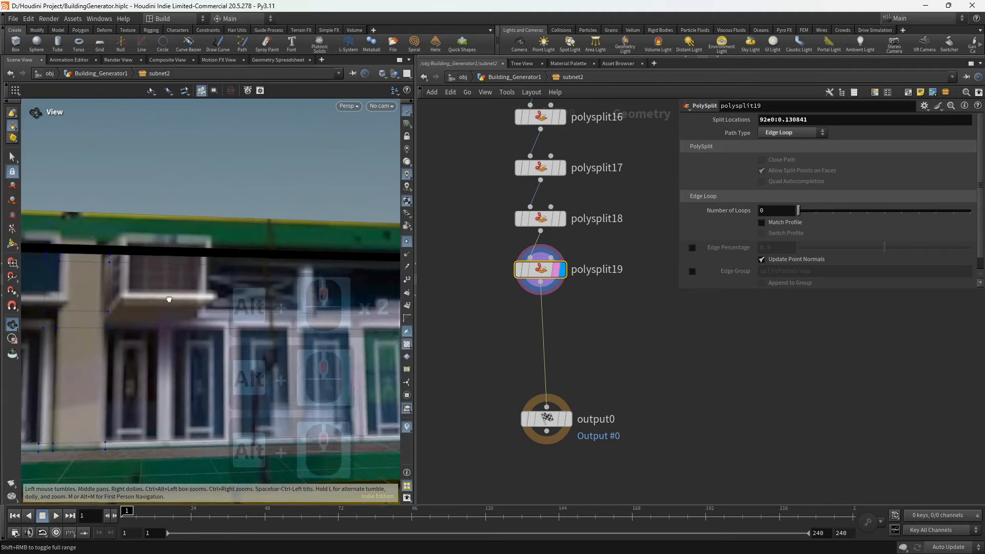
scroll(167, 300, "down", 3, "alt")
middle_click_drag(168, 299, 89, 297, "alt")
right_click(540, 283)
left_click(561, 494)
left_click(536, 319)
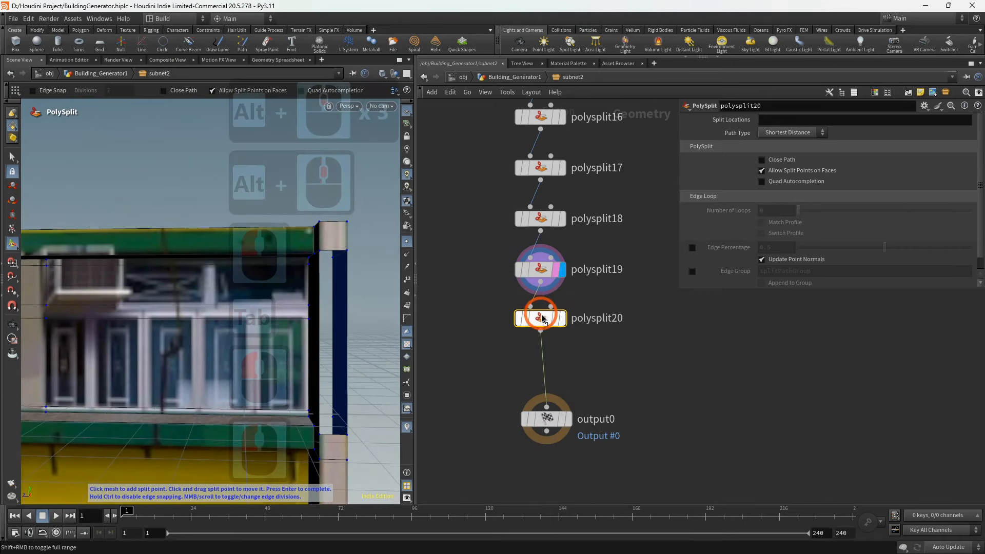
left_click(807, 131)
left_click(786, 153)
left_click(204, 264)
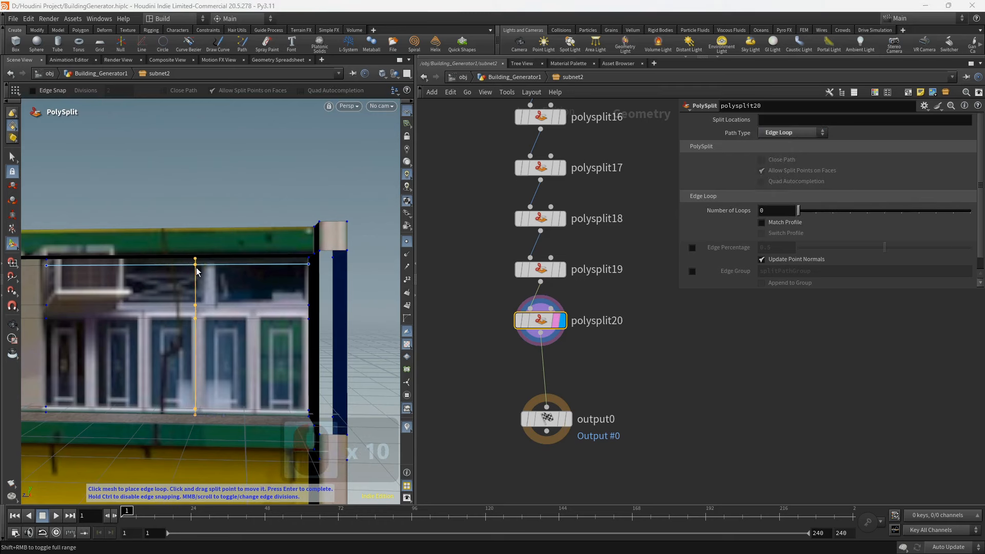
- Insert a twenty-first PolySplit set to Edge Loop and cut a vertical loop along the right side of the second window group's upper mullion
left_click(541, 335)
key("Tab")
left_click(562, 547)
left_click(535, 379)
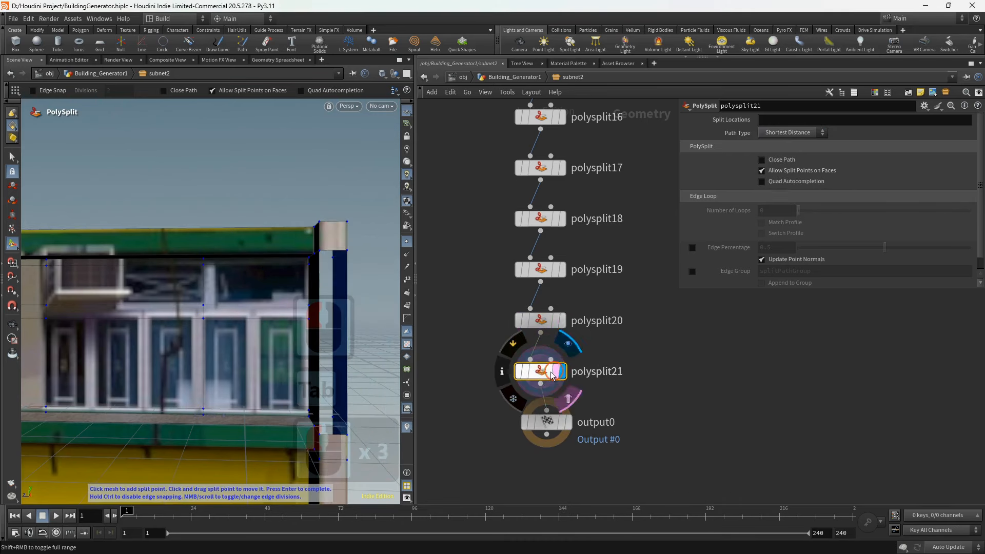
left_click(792, 133)
left_click(785, 153)
left_click(216, 264)
- Insert a twenty-second PolySplit set to Edge Loop and cut a vertical loop along the right edge of the second window group's first lower panel
middle_click_drag(118, 342, 210, 306, "alt")
scroll(209, 305, "up", 1, "alt")
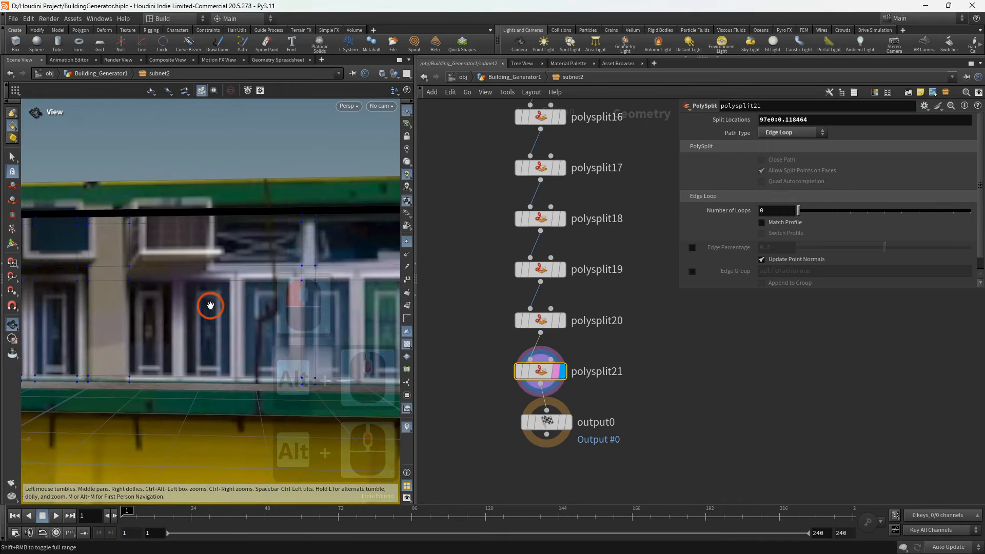
middle_click_drag(619, 380, 607, 339)
left_click_drag(535, 382, 523, 458)
left_click(528, 343)
key("Tab")
left_click(545, 495)
left_click(548, 384)
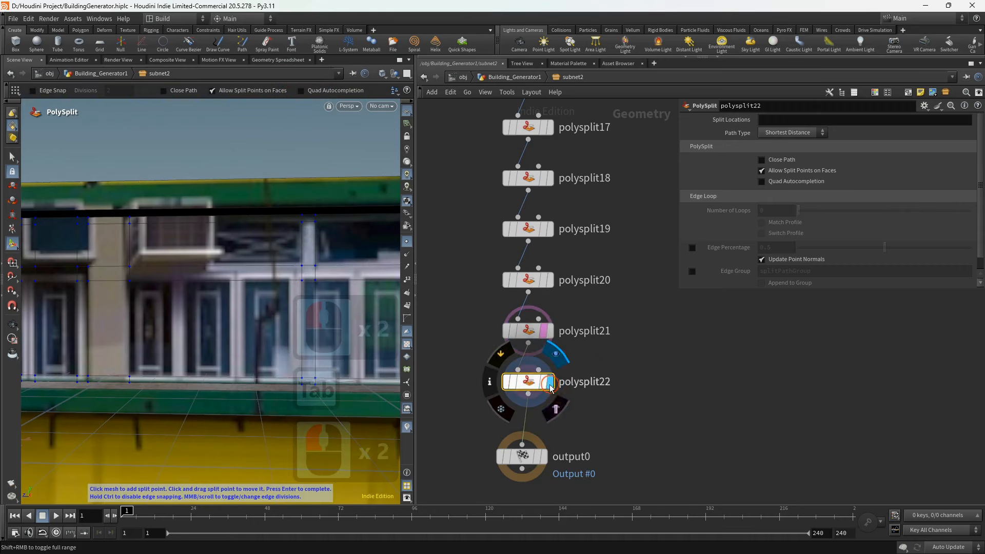
left_click(173, 283)
- Insert a twenty-third PolySplit set to Edge Loop and cut a vertical loop along the left edge of the second group's second lower panel
middle_click_drag(525, 436, 548, 345)
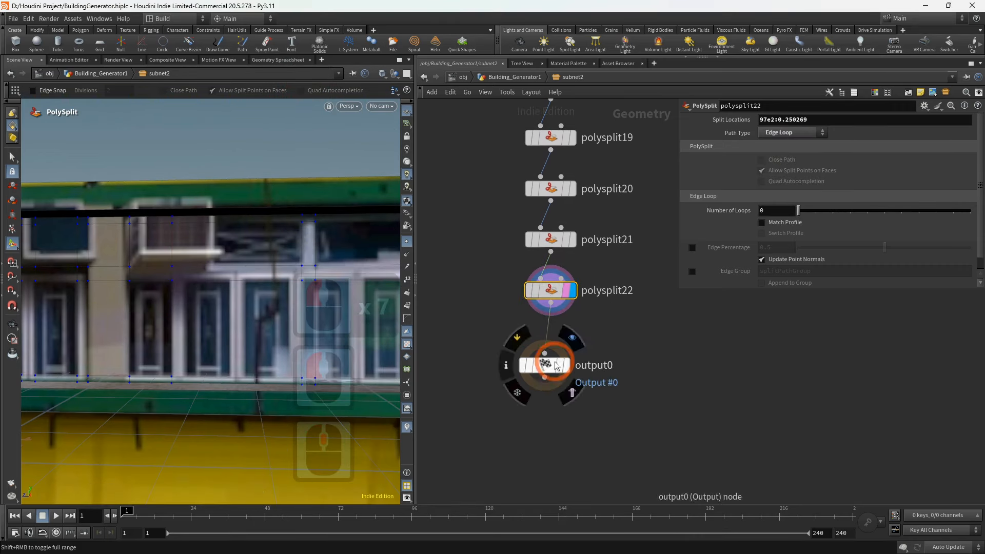
left_click_drag(546, 364, 552, 404)
left_click(551, 303)
key("Tab")
left_click(566, 494)
left_click(550, 369)
left_click_drag(543, 346, 553, 345)
left_click(574, 341)
left_click(566, 342)
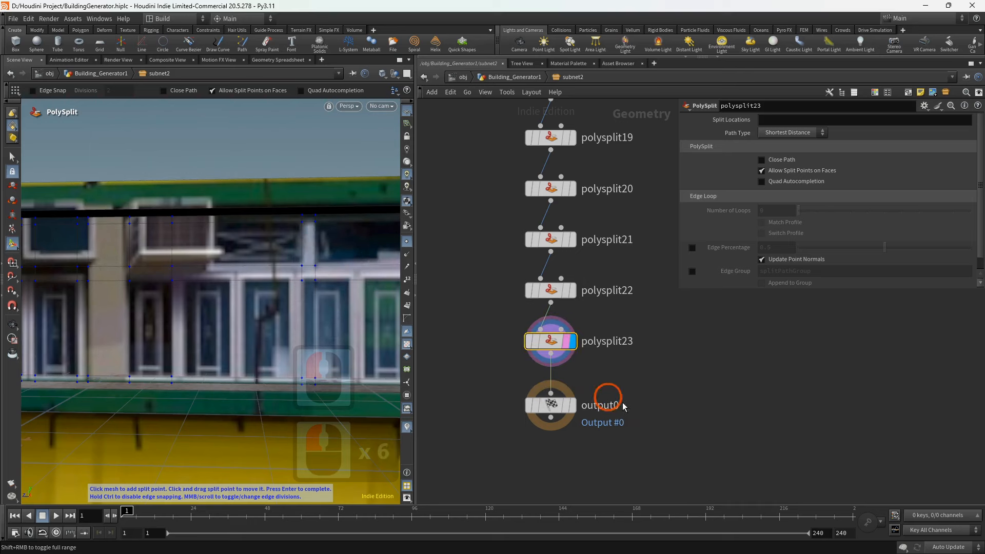
middle_click_drag(631, 400, 605, 249)
left_click(800, 133)
left_click(794, 159)
left_click(184, 282)
- Insert a twenty-fourth PolySplit set to Edge Loop and cut a vertical loop along the right edge of the second group's second lower panel
left_click_drag(524, 253, 524, 354)
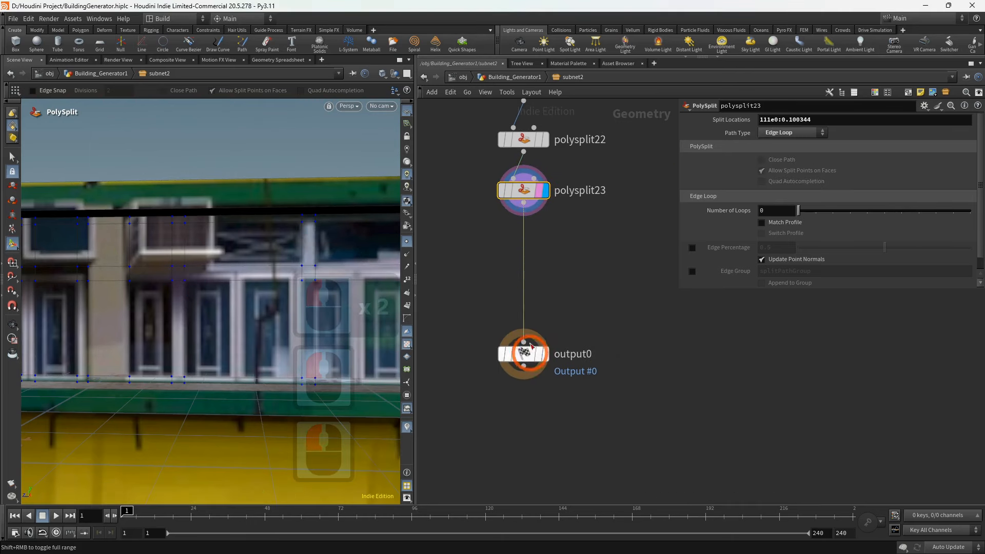
left_click(523, 202)
key("Tab")
left_click(536, 422)
left_click(522, 237)
left_click(546, 241)
left_click(539, 242)
left_click(800, 134)
left_click(794, 158)
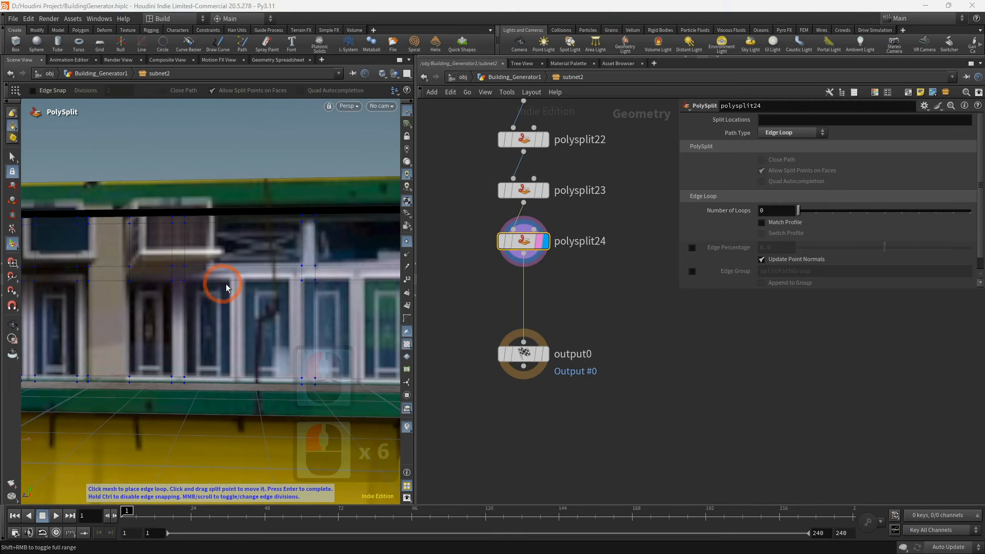
left_click(231, 284)
- Insert a twenty-fifth PolySplit set to Edge Loop and cut a vertical loop along the left edge of the second group's third lower panel
left_click(523, 254)
key("Tab")
left_click(535, 467)
left_click(523, 292)
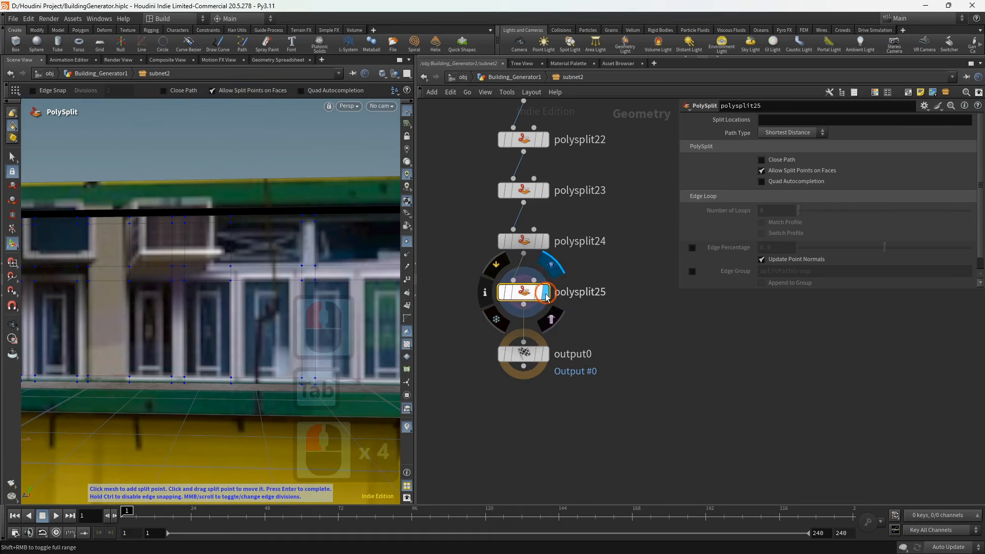
left_click(546, 292)
left_click(539, 292)
left_click(792, 133)
left_click(795, 158)
left_click(246, 282)
- Insert a twenty-sixth PolySplit set to Edge Loop and cut a vertical loop along the right edge of the second group's third lower panel
middle_click_drag(298, 331, 227, 321, "alt")
left_click_drag(528, 354, 524, 445)
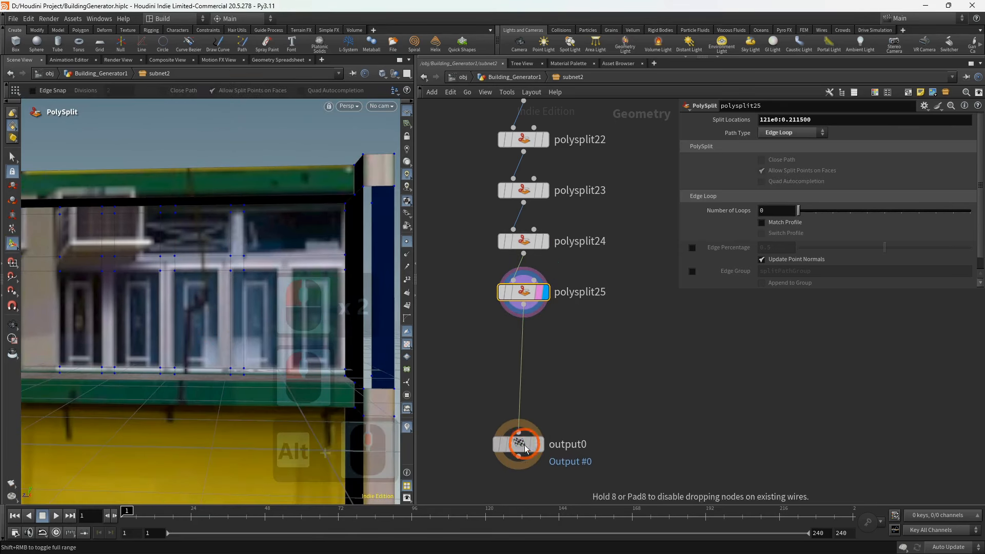
left_click(524, 305)
key("Tab")
left_click(531, 497)
left_click(518, 344)
left_click(546, 344)
left_click(793, 133)
left_click(770, 150)
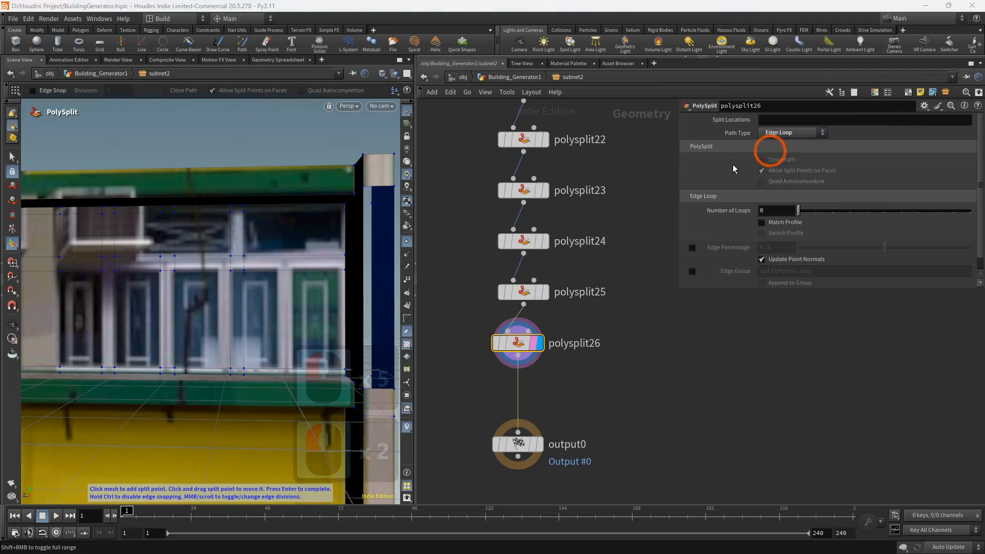
left_click(218, 270)
- Insert a twenty-seventh PolySplit set to Edge Loop, cut a vertical loop along the second group's fourth lower panel's right edge, and lower the output node
middle_click_drag(220, 277, 145, 279, "alt")
middle_click_drag(472, 354, 486, 278)
left_click(533, 279)
key("Tab")
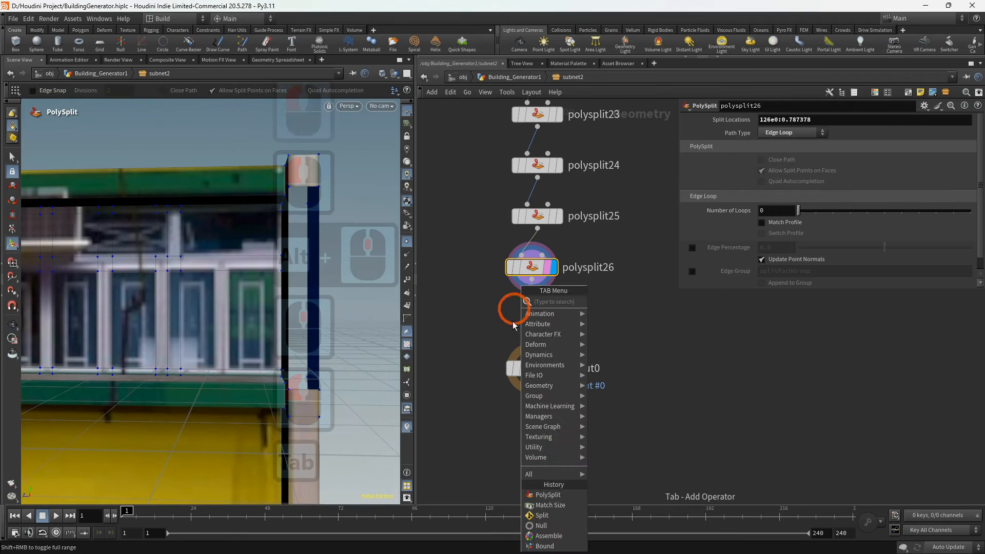
left_click(534, 496)
left_click(531, 315)
left_click(560, 318)
left_click(792, 133)
left_click(775, 149)
left_click(215, 272)
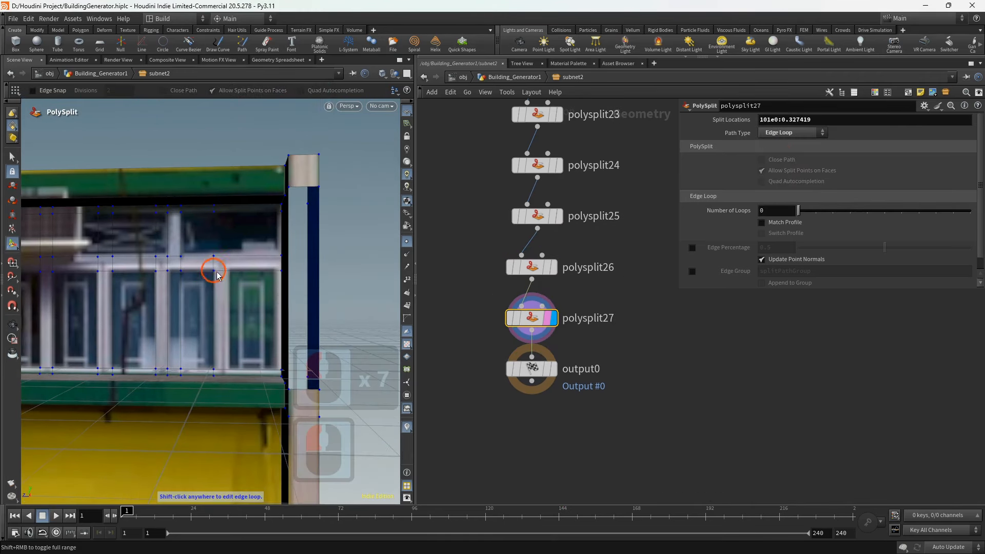
middle_click_drag(514, 380, 533, 275)
left_click_drag(550, 264, 550, 381)
left_click(551, 226)
key("Tab")
left_click(546, 488)
left_click_drag(534, 266, 552, 265)
key("Delete")
- Insert a twenty-eighth PolySplit set to Edge Loop and cut a vertical loop along the left edge of the second group's fifth lower panel
left_click(551, 226)
key("Tab")
left_click(550, 467)
left_click(573, 264)
left_click(792, 133)
left_click(776, 149)
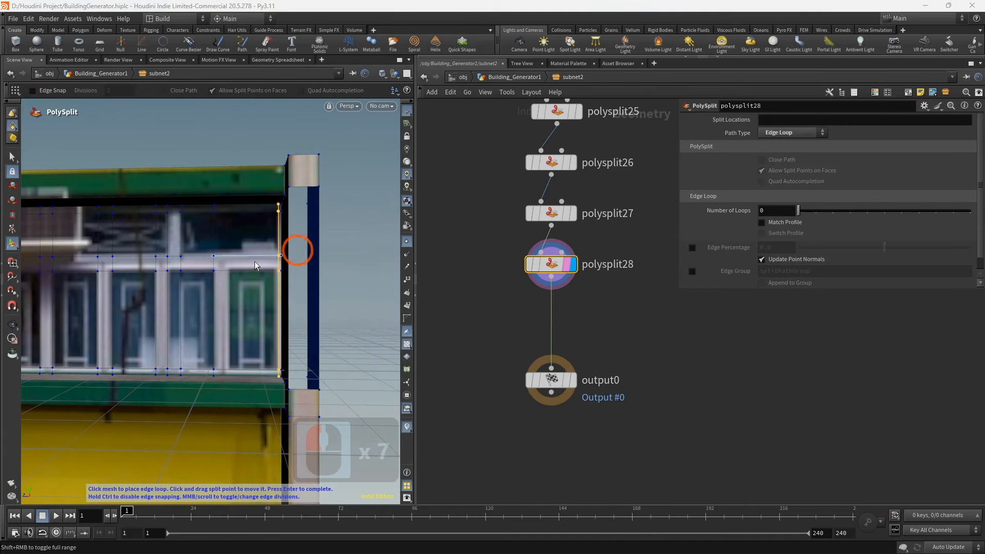
left_click(227, 271)
right_click(229, 273)
- Insert a twenty-ninth PolySplit above the output node and set its path type to Edge Loop
left_click(551, 277)
key("Tab")
left_click(554, 493)
left_click(553, 306)
left_click_drag(553, 307, 551, 311)
left_click(560, 323)
left_click(791, 133)
left_click(776, 150)
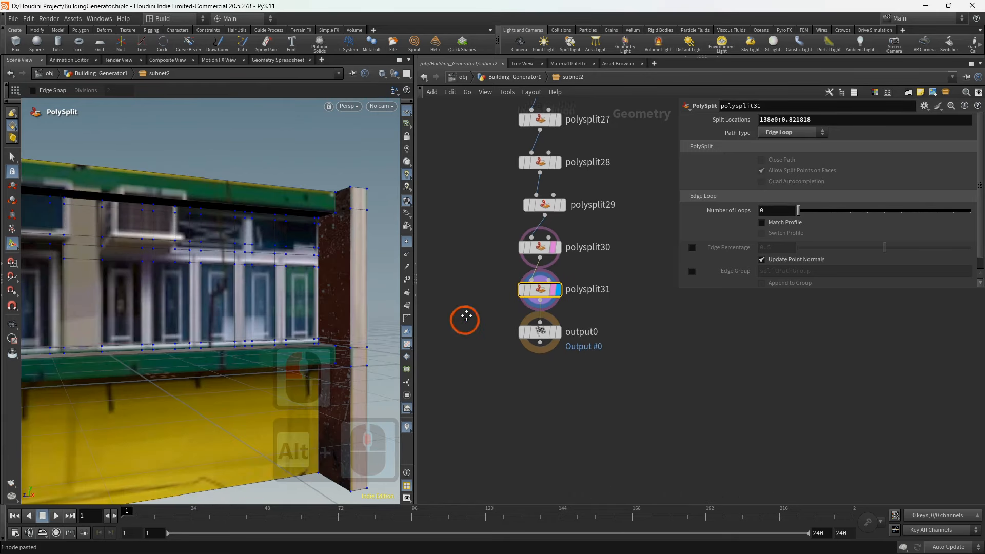
- Move the output node down and select the faces of the first window group's upper panes and lower panels
middle_click_drag(205, 241, 168, 254, "alt")
scroll(150, 228, "up", 3, "alt")
middle_click_drag(460, 342, 462, 318)
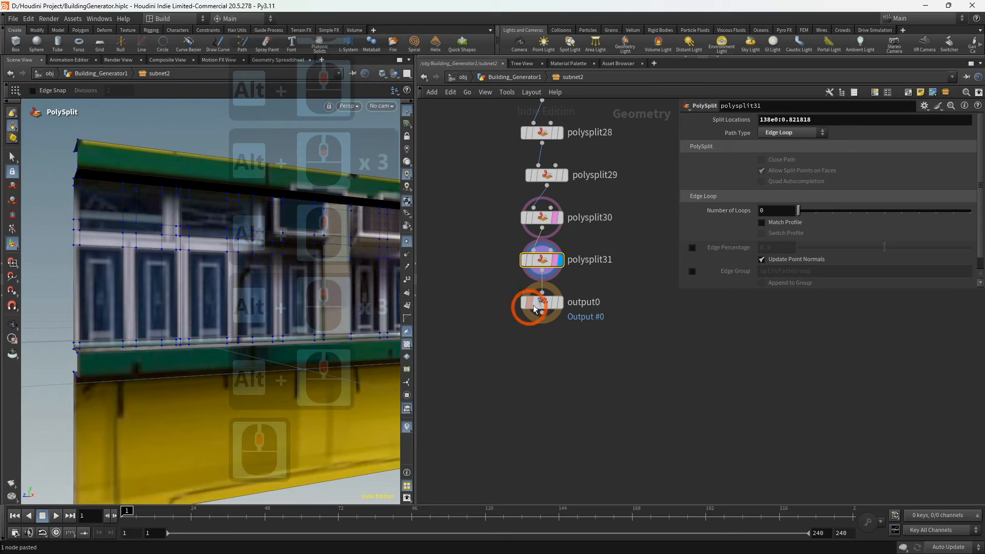
left_click(541, 343)
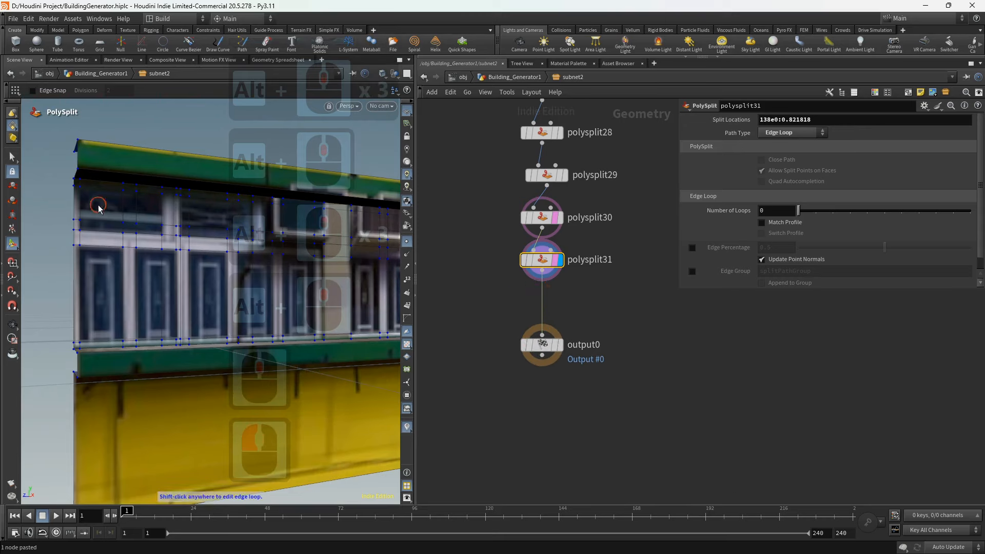
key("s")
left_click(96, 219)
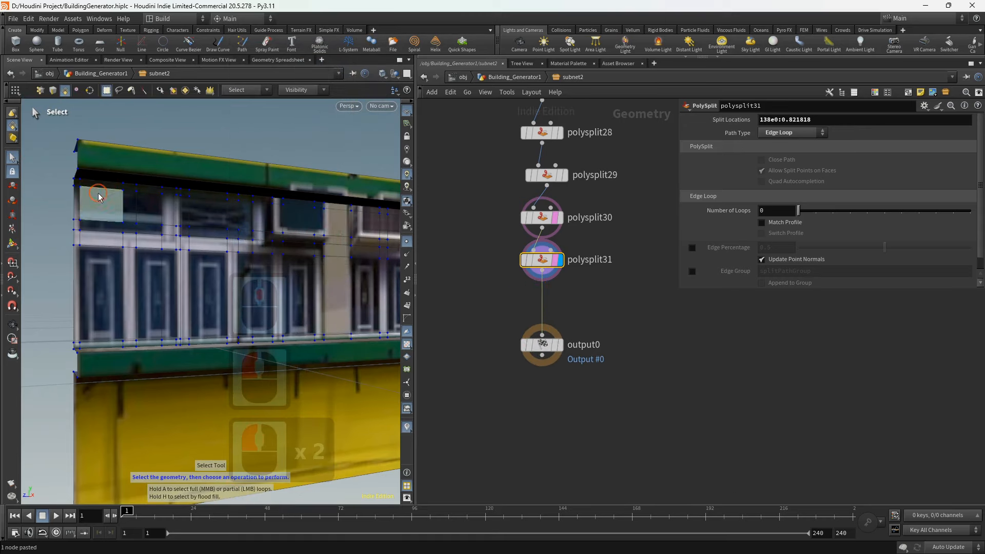
left_click(100, 226, "shift")
left_click(126, 227, "shift")
left_click(128, 219, "shift")
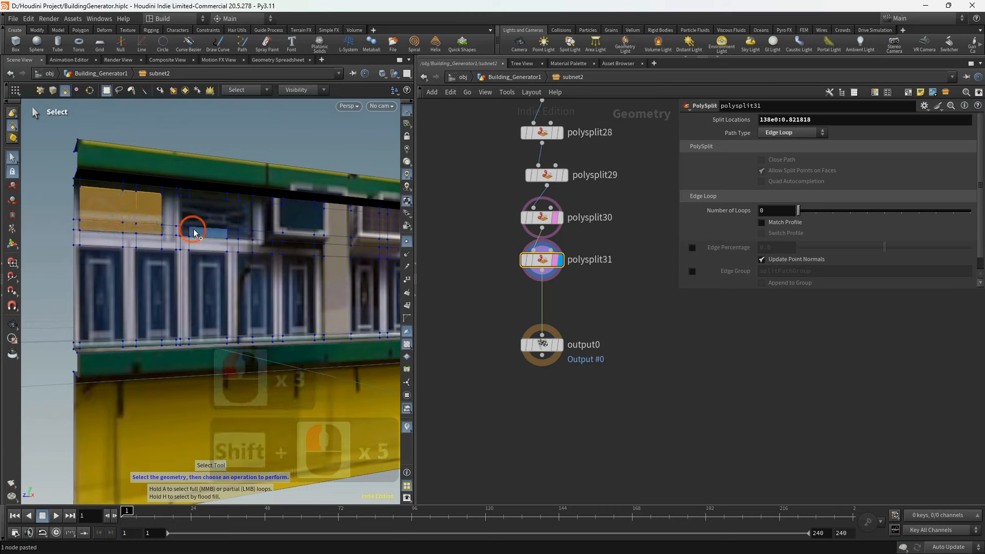
left_click(234, 222, "shift")
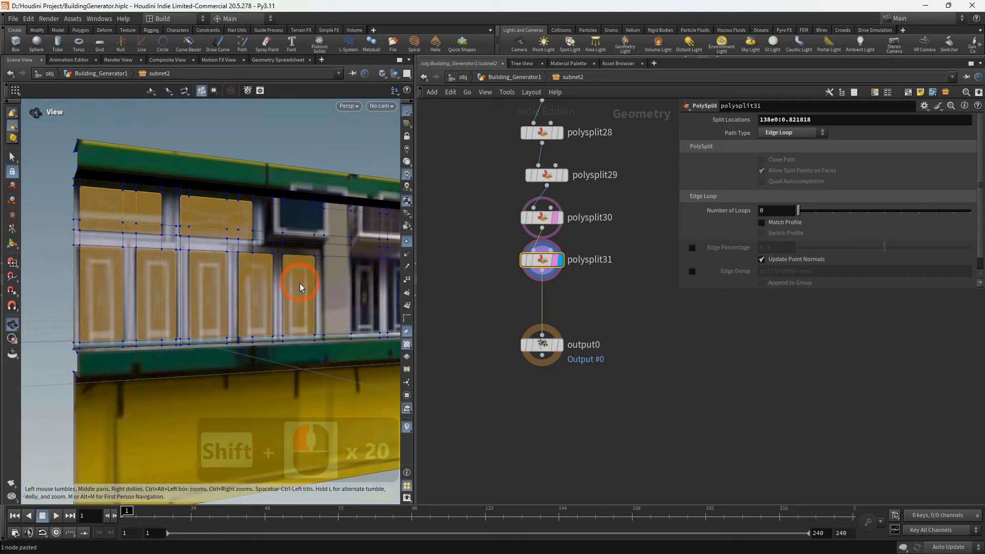
- Add the second window group's lower panel faces and upper pane faces to the selection
middle_click_drag(289, 295, 175, 288, "alt")
left_click(190, 293, "shift")
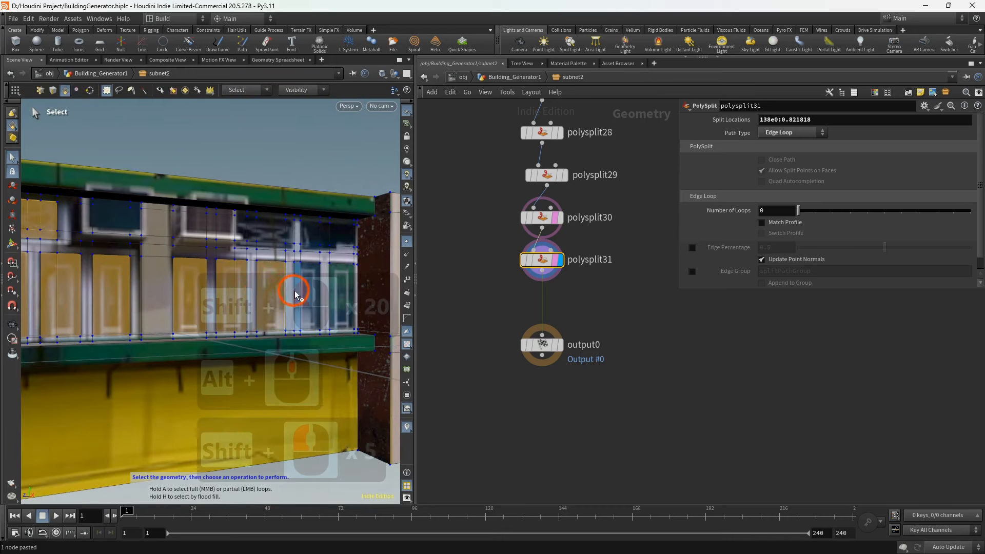
left_click(334, 267, "shift")
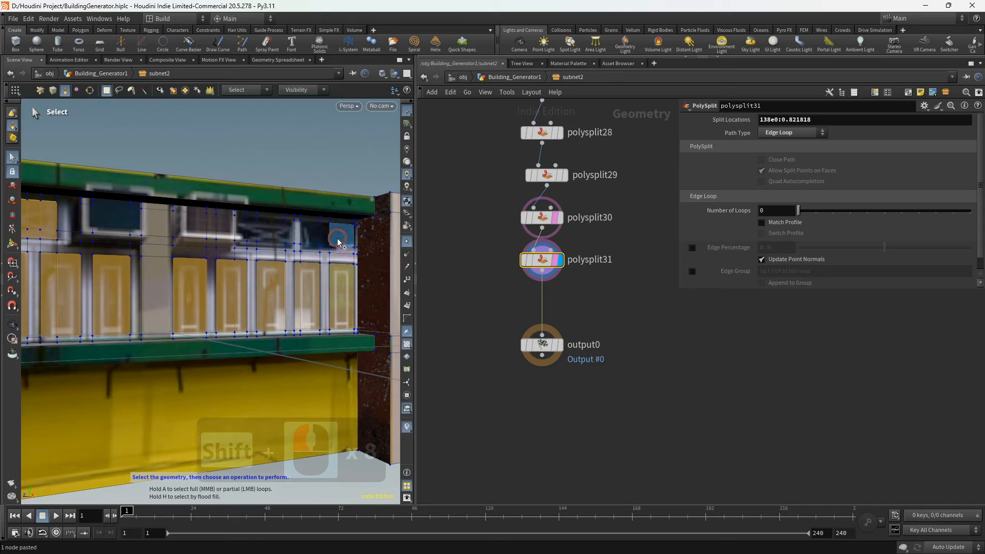
left_click(337, 241, "shift")
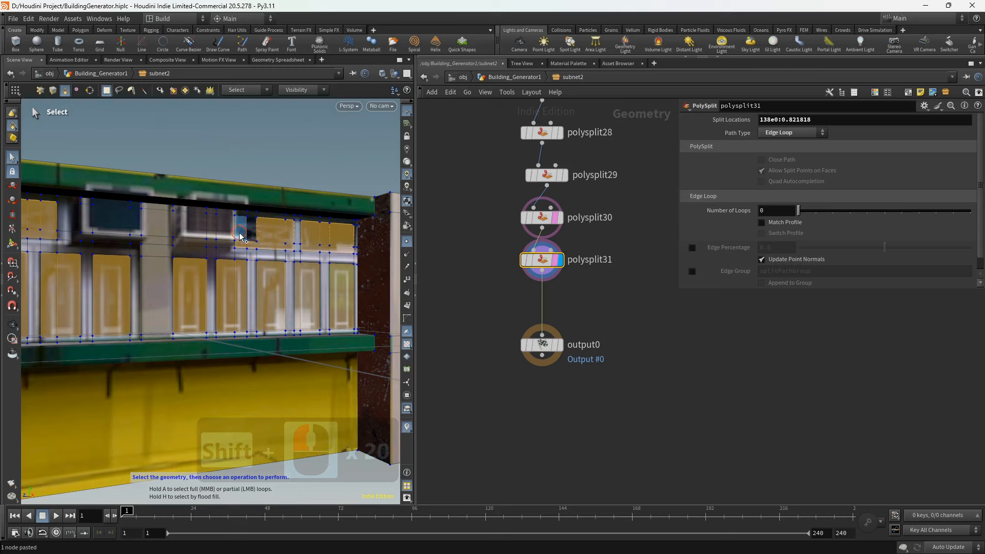
- Extrude the selected window pane and panel faces with a PolyExtrude at a distance of -4
mouse_move(246, 229)
left_mouse_down("alt")
mouse_move(220, 245)
mouse_move(266, 249)
mouse_move(248, 241)
left_mouse_up("alt")
scroll(248, 241, "down", 2, "alt")
middle_click_drag(248, 241, 267, 240, "alt")
left_click_drag(212, 249, 280, 265, "alt")
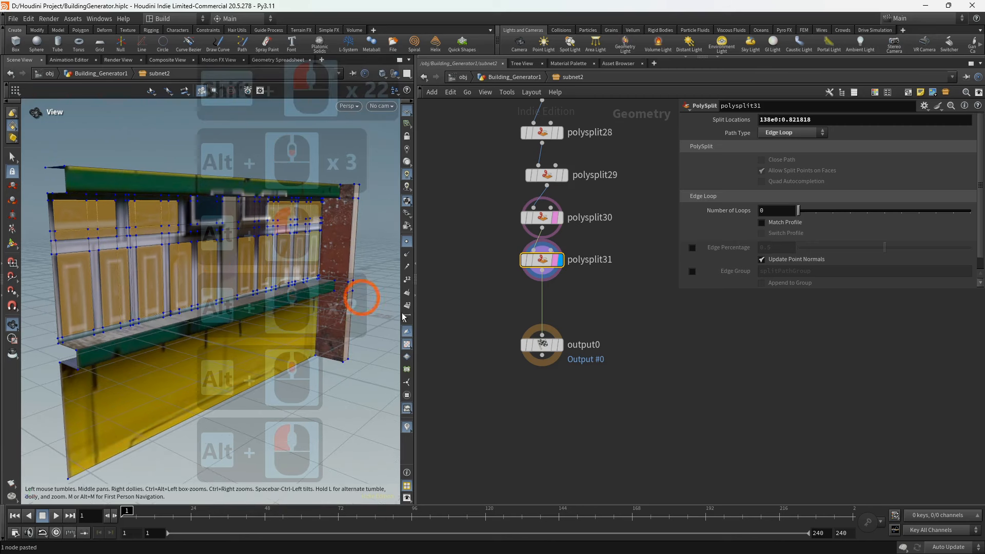
middle_click_drag(440, 314, 452, 297)
key("Tab")
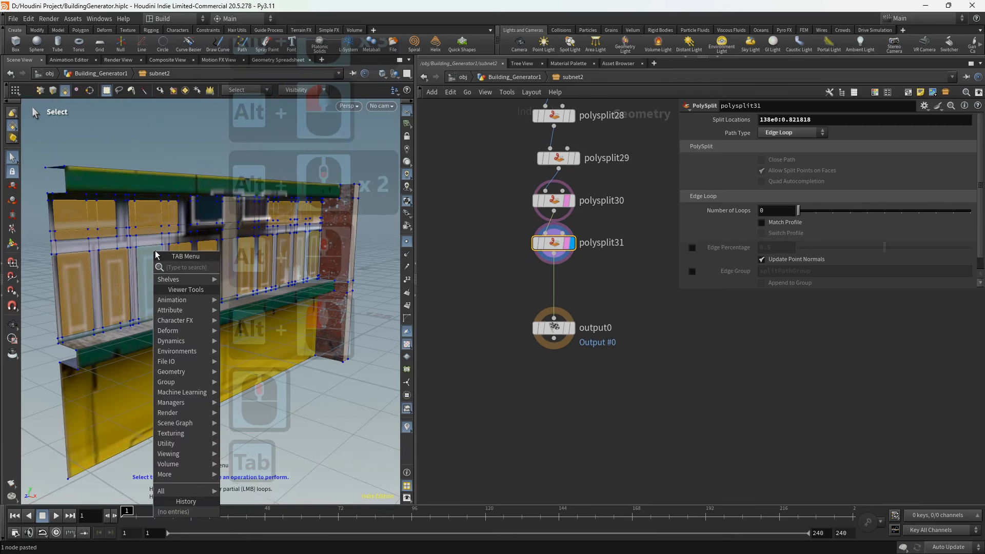
type("POL")
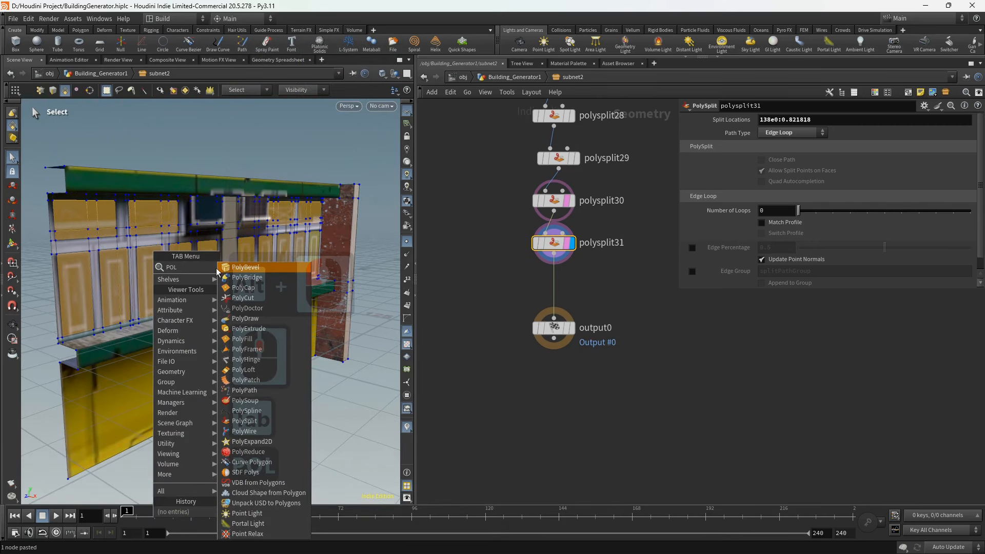
left_click(244, 328)
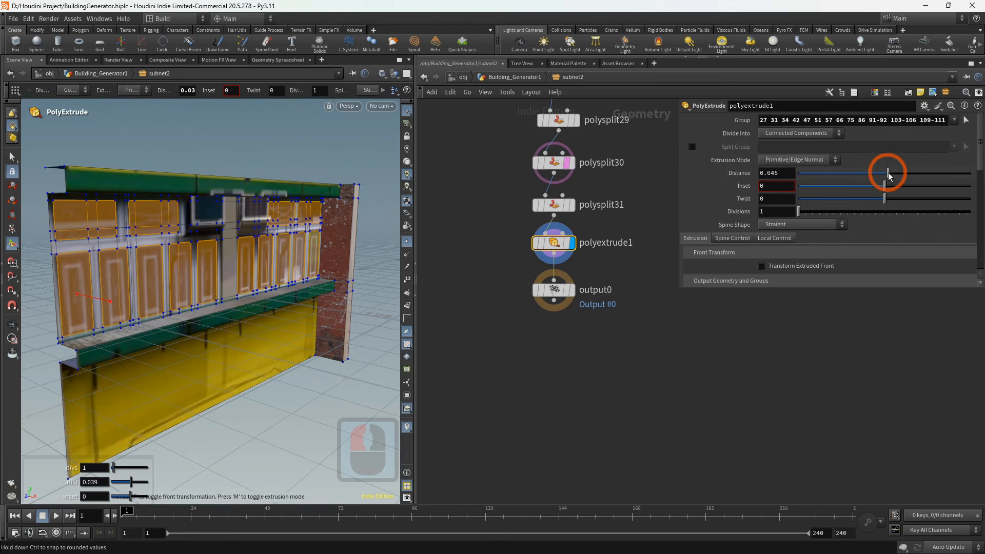
left_click_drag(984, 179, 778, 173)
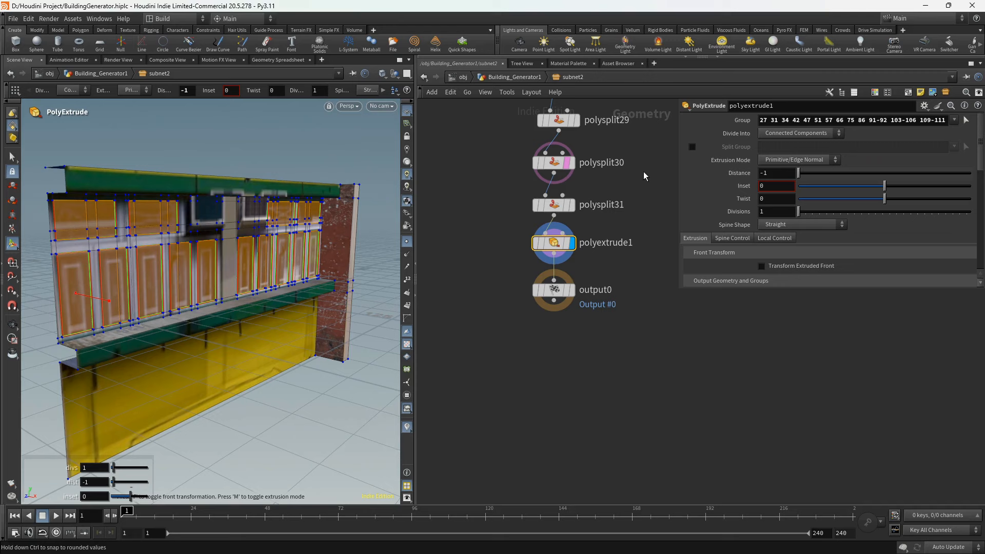
type("4")
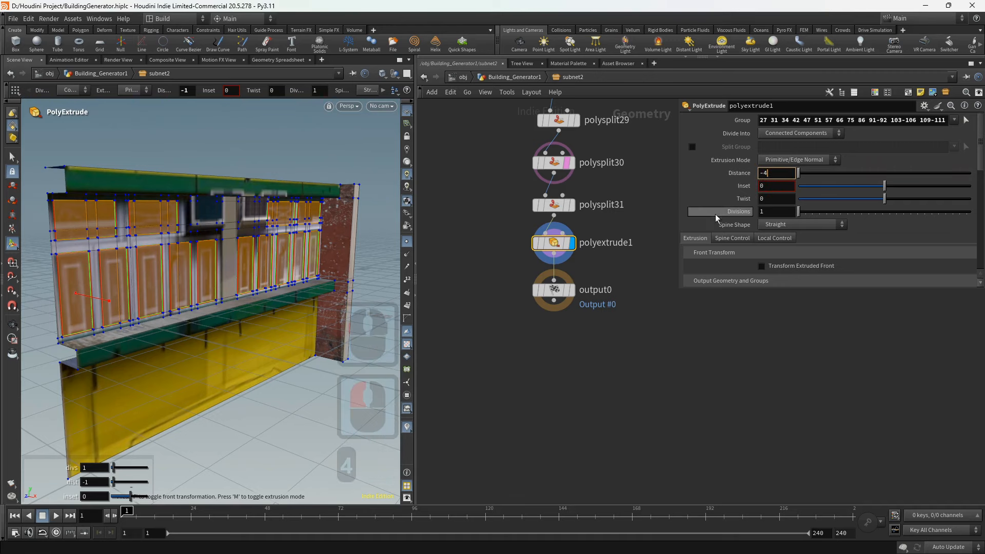
left_click(628, 309)
- Select all faces of the beige pillar between the two window groups
left_click_drag(154, 287, 195, 284, "alt")
scroll(190, 285, "up", 2, "alt")
left_click(168, 250, "shift")
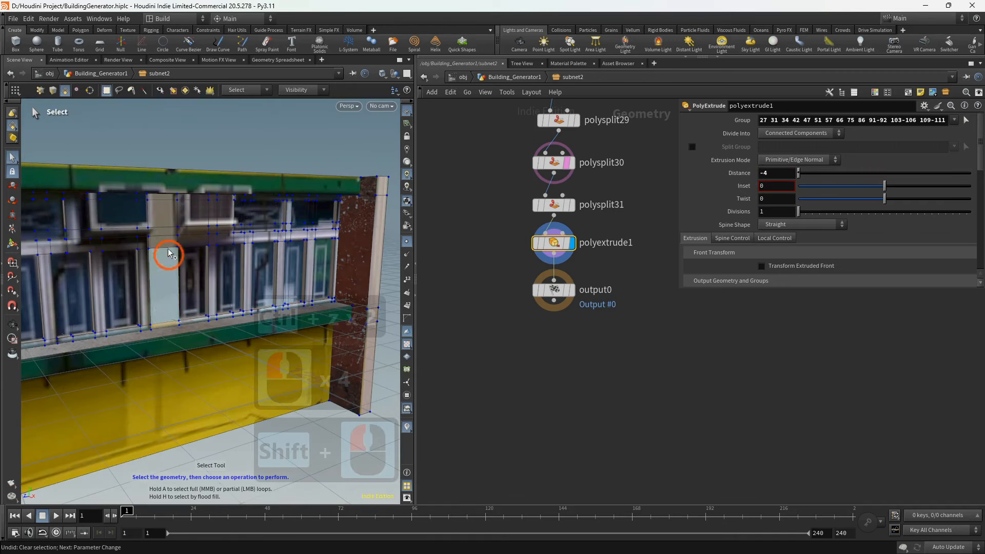
left_click(167, 235, "shift")
left_click(165, 215, "shift")
left_click(165, 203, "shift")
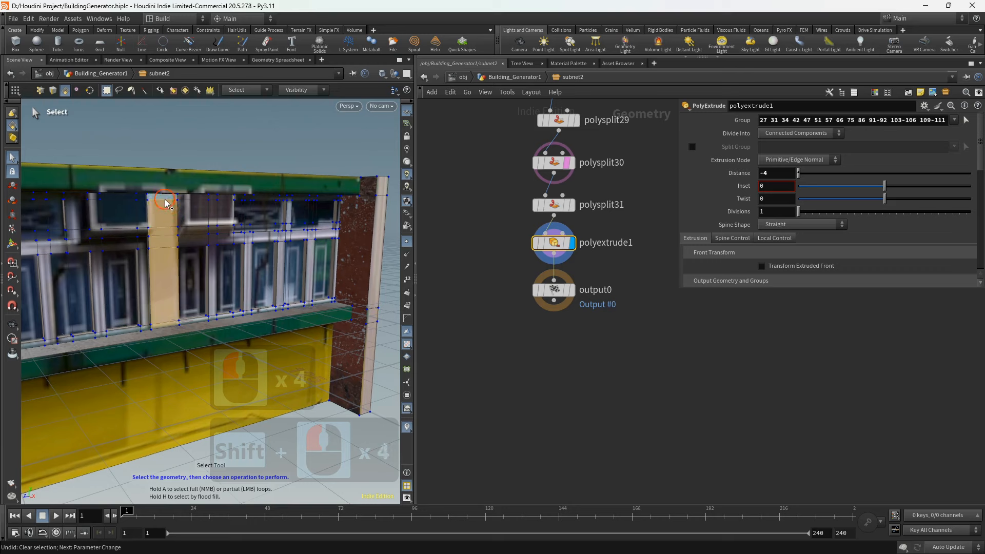
- Extrude the selected pillar faces outward with a second PolyExtrude at a distance of 9.4
left_click_drag(163, 250, 172, 249, "alt")
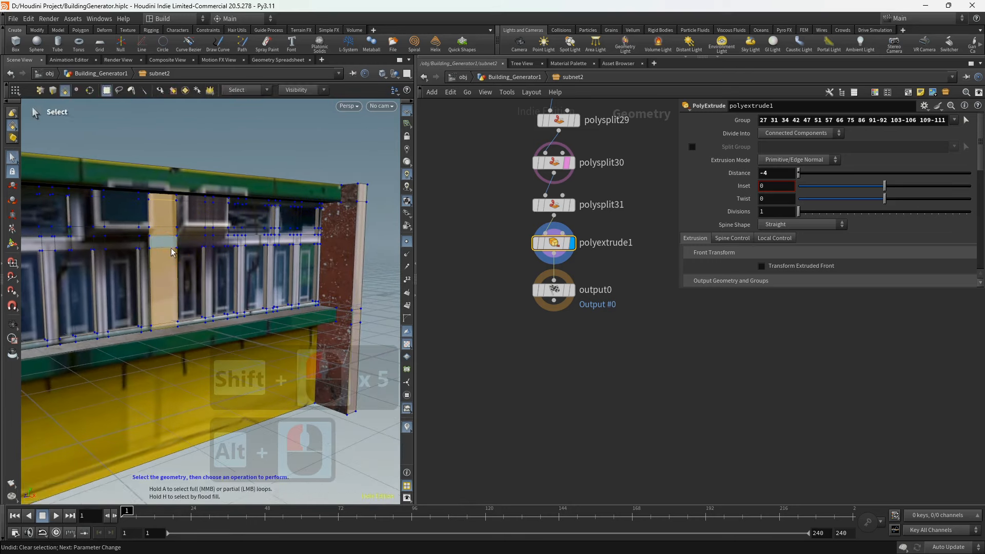
key("Tab")
left_click(197, 508)
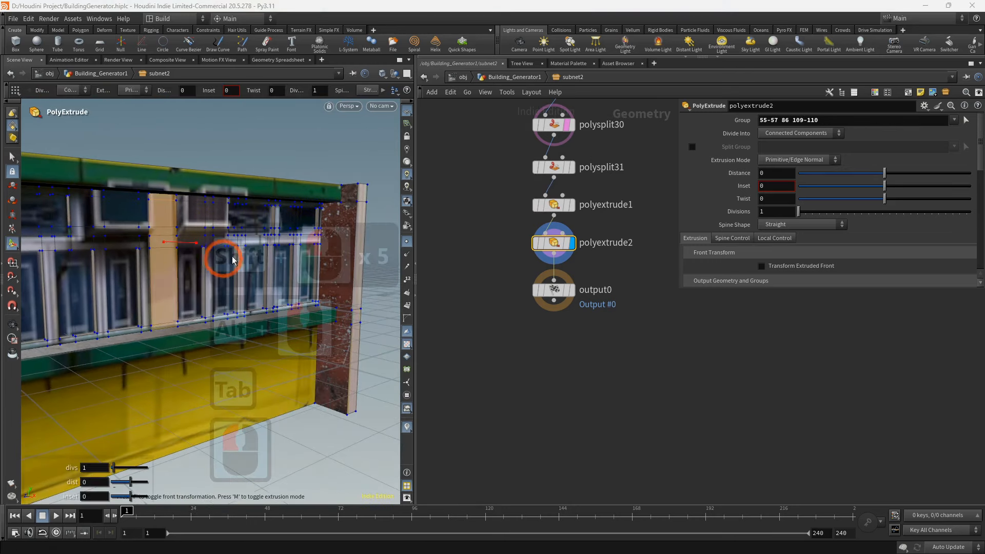
left_click_drag(892, 176, 979, 193)
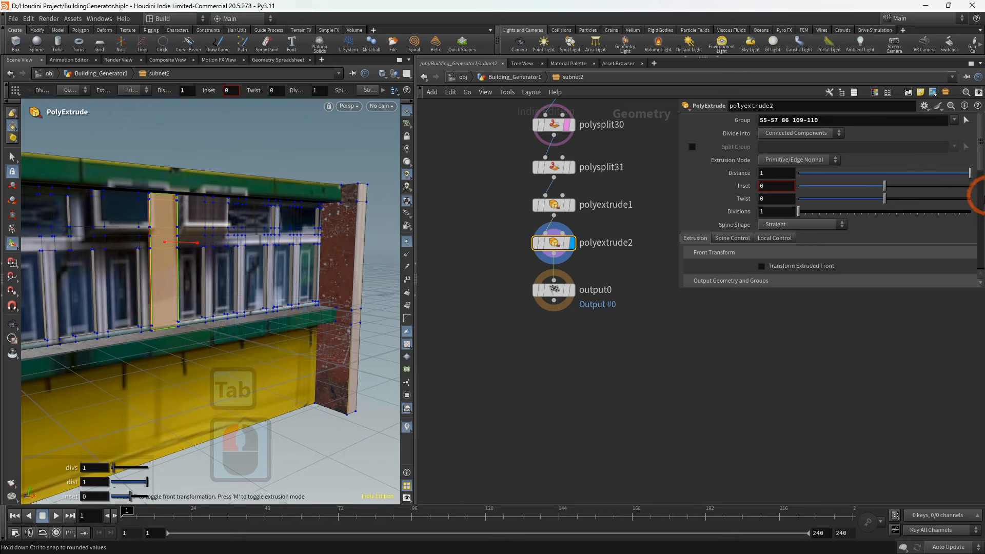
left_click_drag(184, 269, 205, 263, "alt")
scroll(205, 264, "up", 2, "alt")
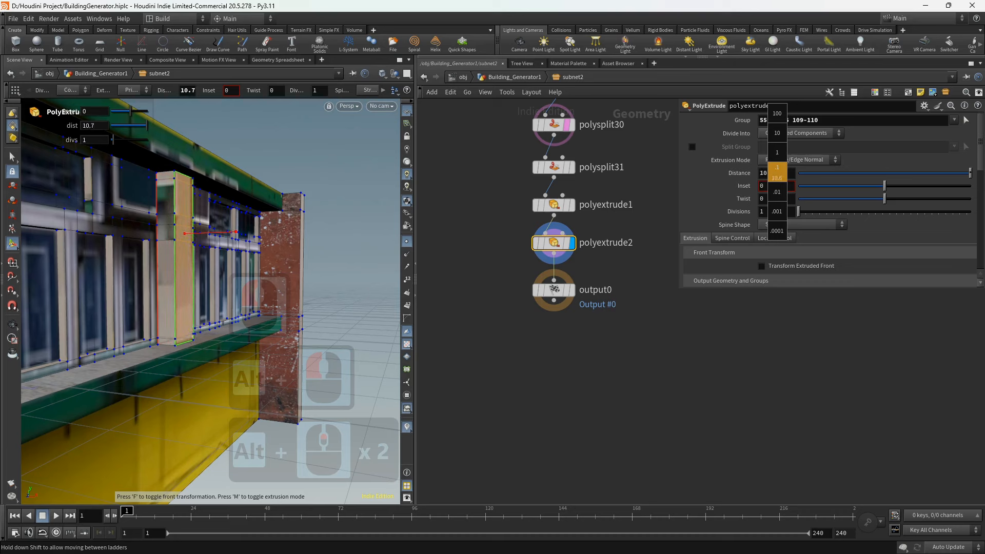
middle_click_drag(777, 173, 785, 173)
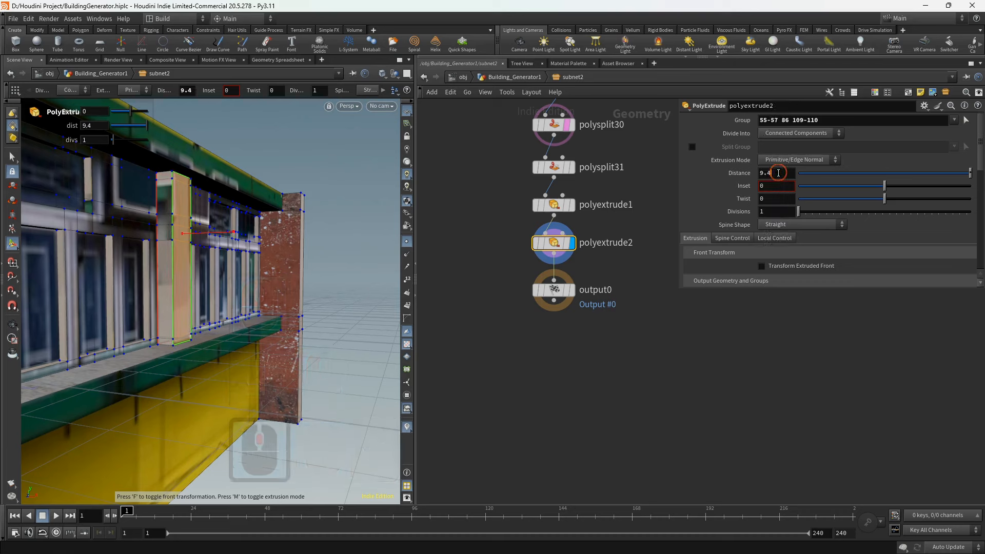
- Set the pillar extrusion's distance to 10
left_click(765, 173)
type("10")
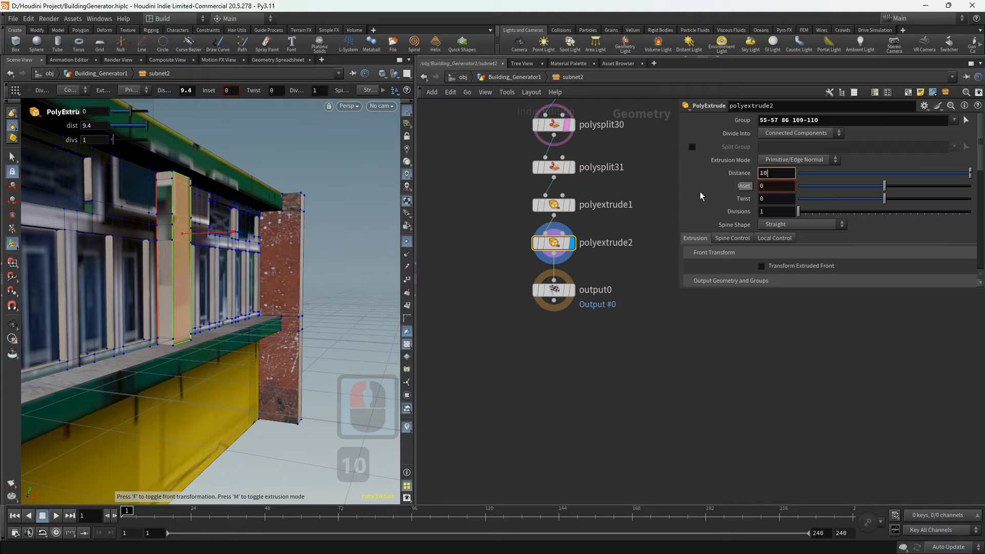
left_click(648, 221)
left_click_drag(213, 245, 115, 256, "alt")
scroll(123, 258, "up", 2, "alt")
middle_click_drag(125, 259, 194, 262, "alt")
left_click_drag(194, 262, 221, 286, "alt")
key("Return")
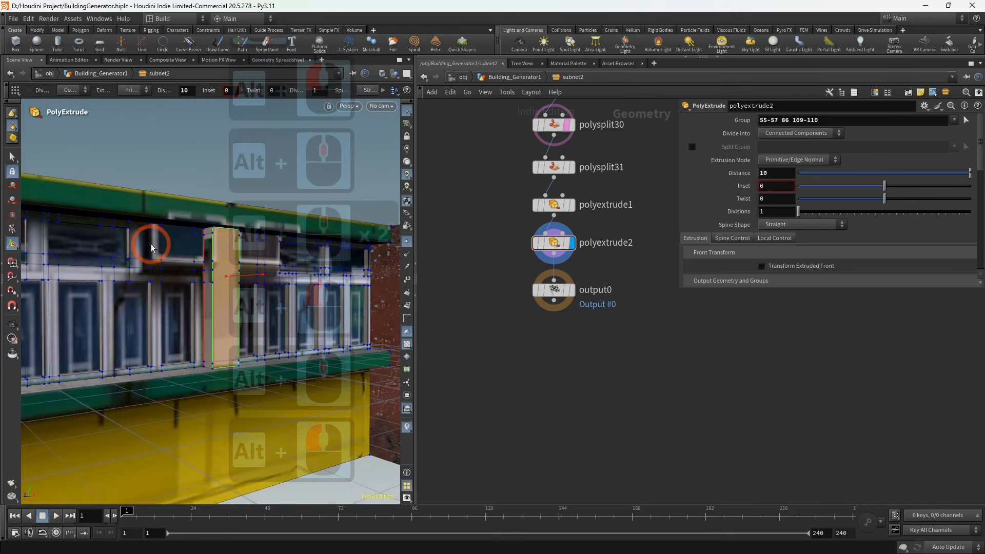
- Select all faces of the two air-conditioner boxes on either side of the beige pillar
left_click(158, 243)
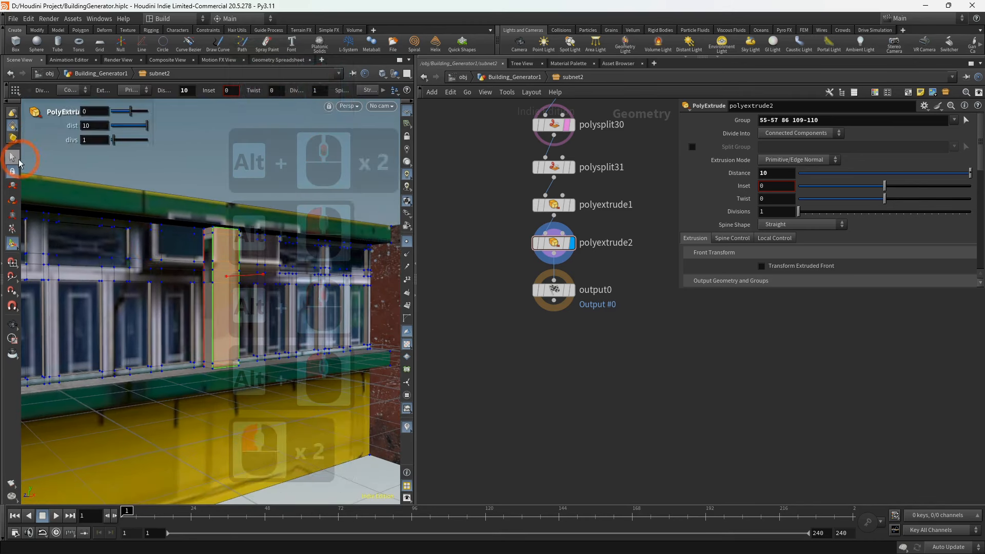
left_click(19, 163)
left_click(156, 237)
left_click(157, 229, "shift")
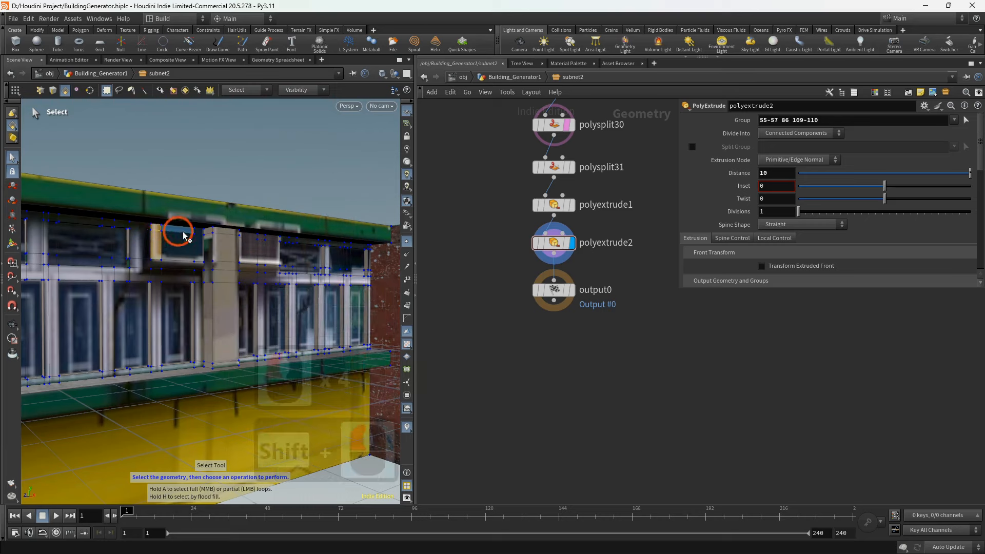
left_click(179, 245, "shift")
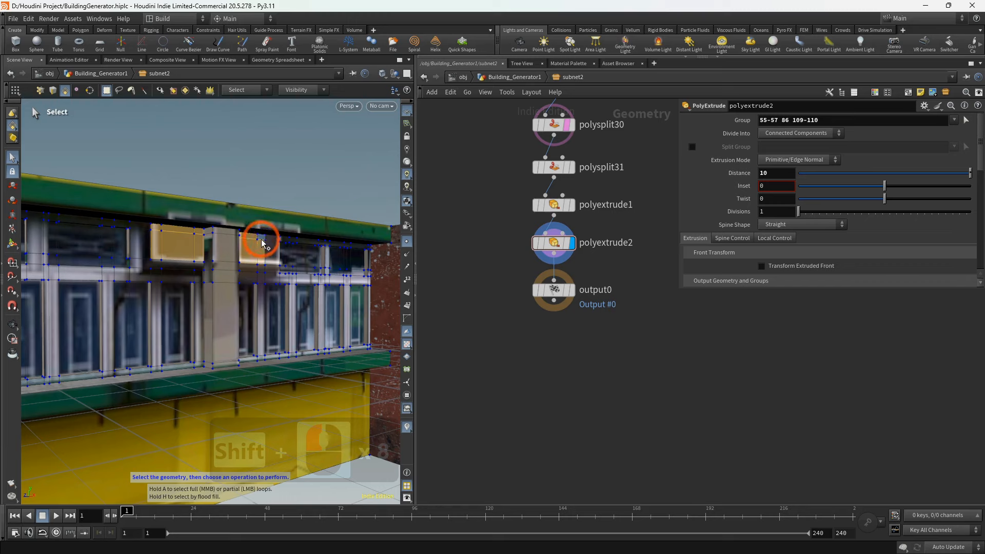
- Extrude the selected air-conditioner box faces outward with a third PolyExtrude at a distance of 4.9
key("Tab")
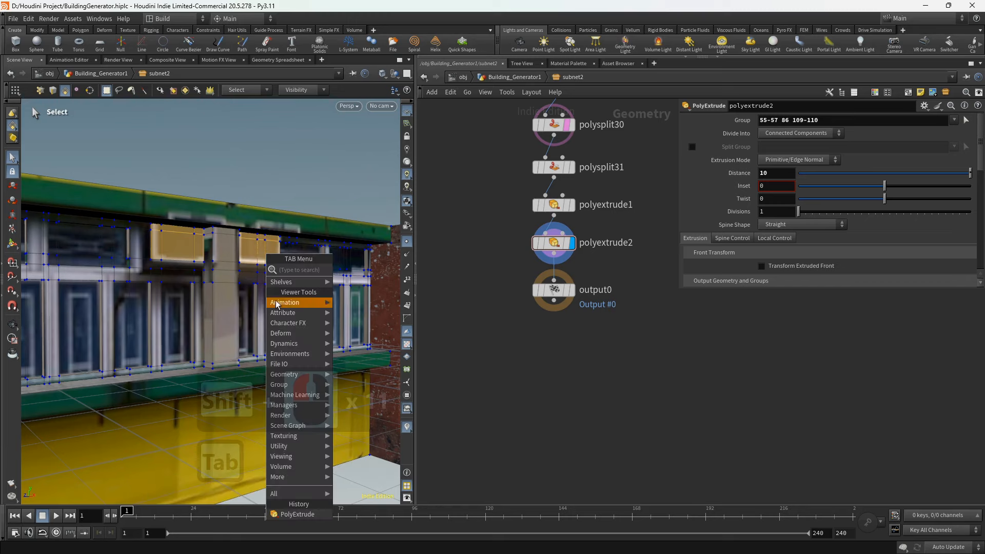
left_click(297, 515)
left_click(337, 333)
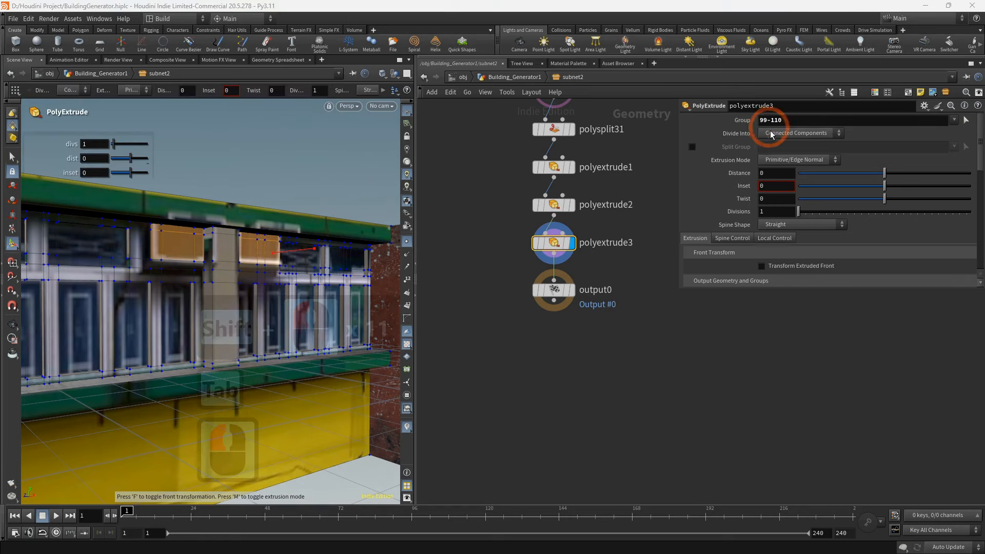
middle_click_drag(826, 169, 933, 177)
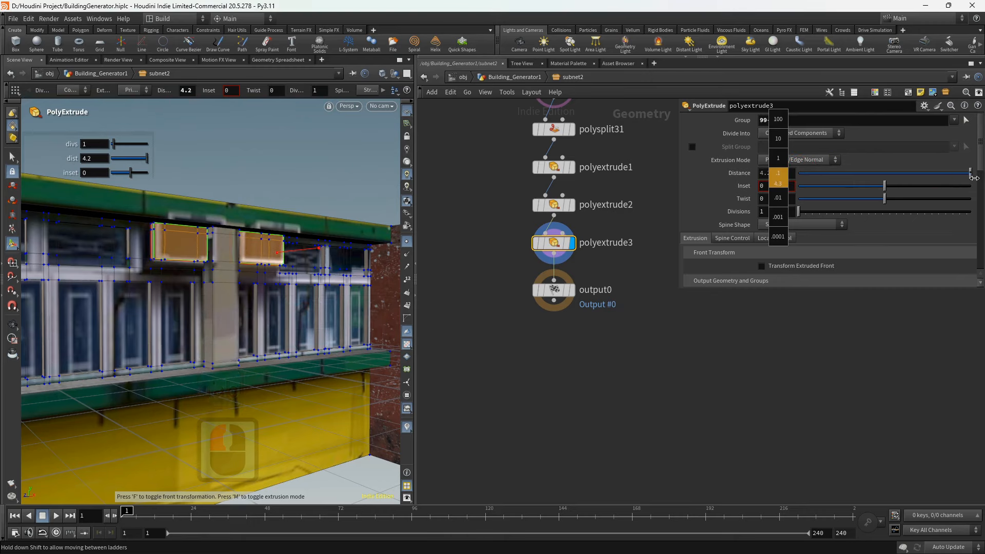
left_click_drag(217, 262, 148, 246, "alt")
mouse_move(149, 247)
middle_mouse_down("alt")
mouse_move(137, 245)
mouse_move(159, 248)
middle_mouse_up("alt")
left_click_drag(159, 248, 316, 255, "alt")
scroll(190, 260, "down", 8, "alt")
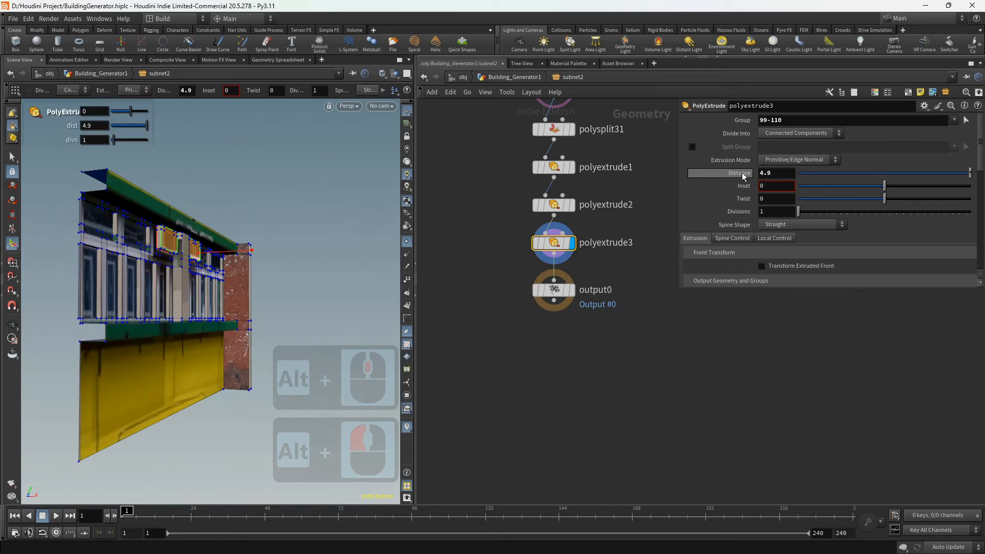
- Increase the air-conditioner box extrusion's distance to 6.9
middle_click_drag(877, 190, 890, 189)
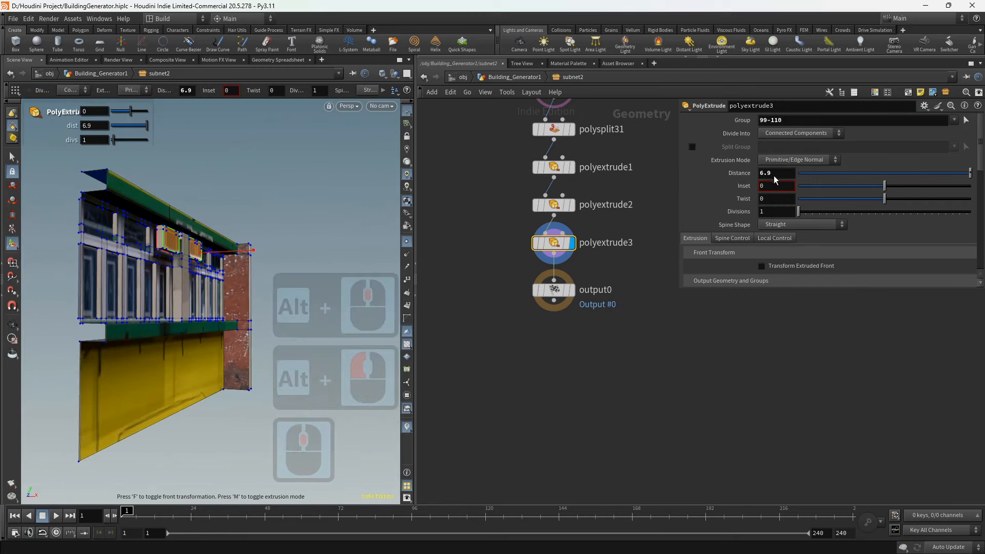
left_click_drag(275, 245, 133, 252, "alt")
scroll(174, 269, "up", 3, "alt")
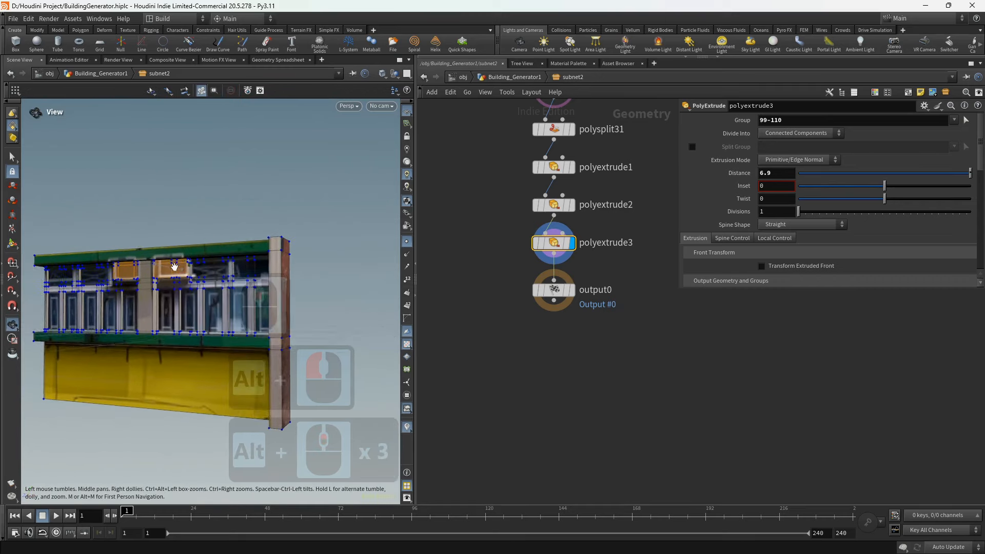
middle_click_drag(174, 269, 208, 248, "alt")
left_click_drag(207, 248, 201, 259, "alt")
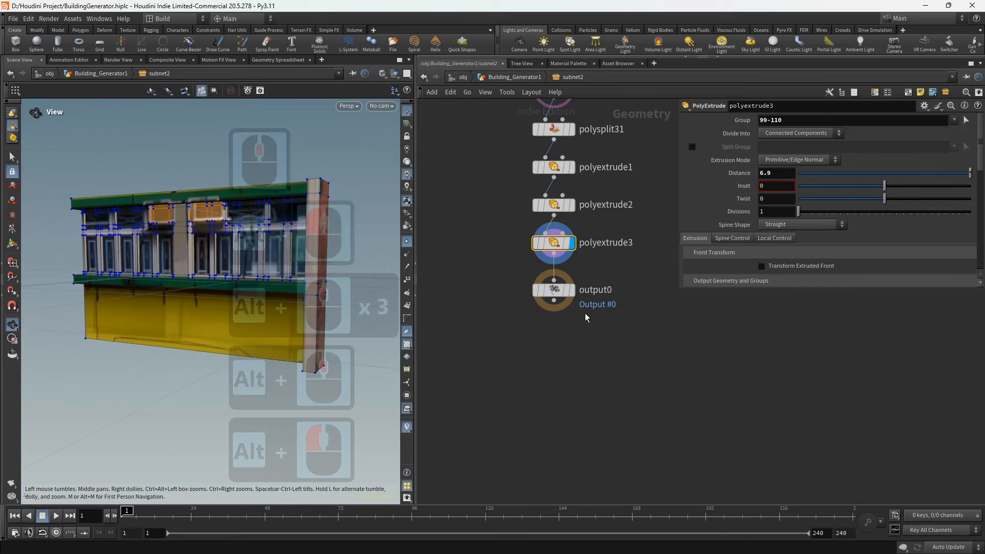
- Display the subnetwork's output0 node and return to the Building_Generator1 network
left_click(571, 290)
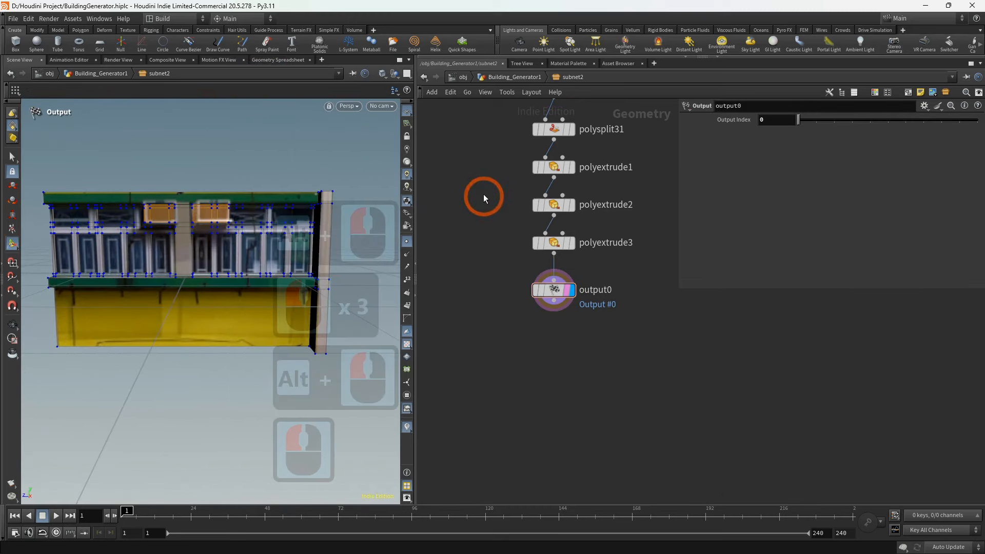
scroll(484, 193, "down", 3)
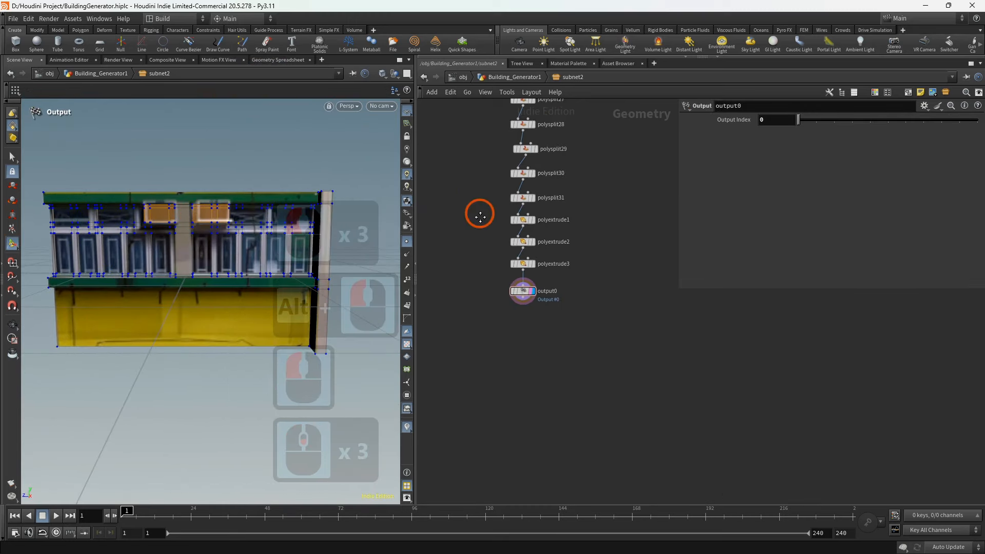
left_click(506, 77)
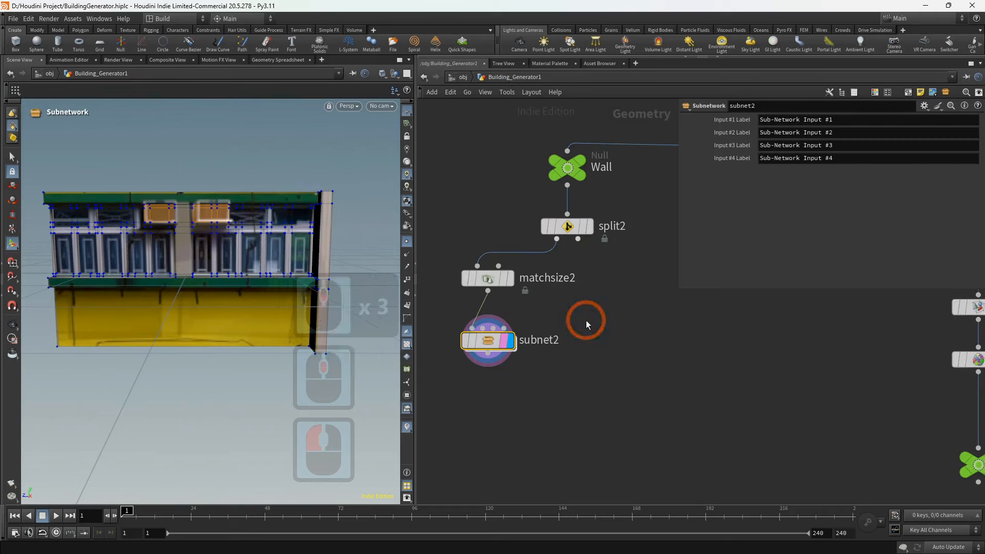
left_click_drag(504, 277, 504, 272)
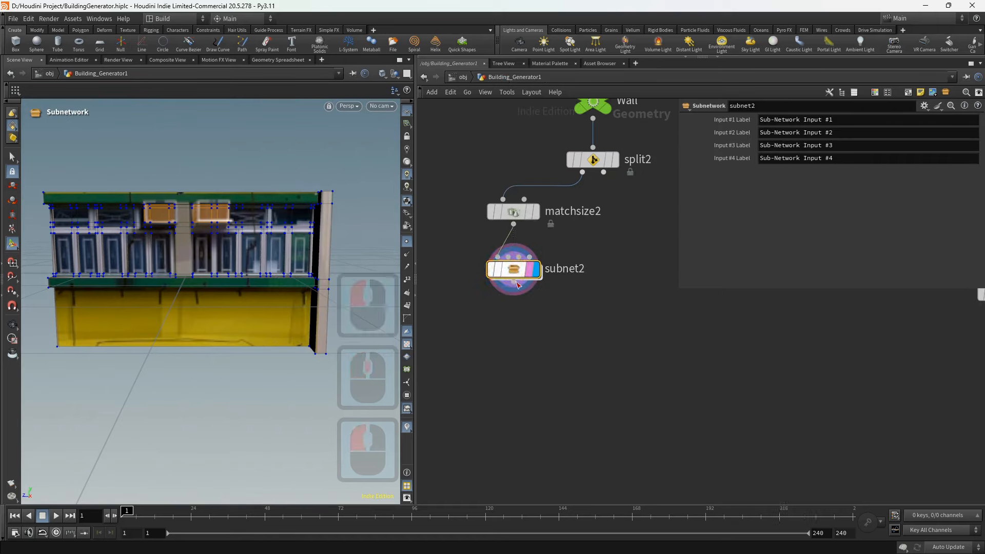
middle_click_drag(523, 330, 525, 308)
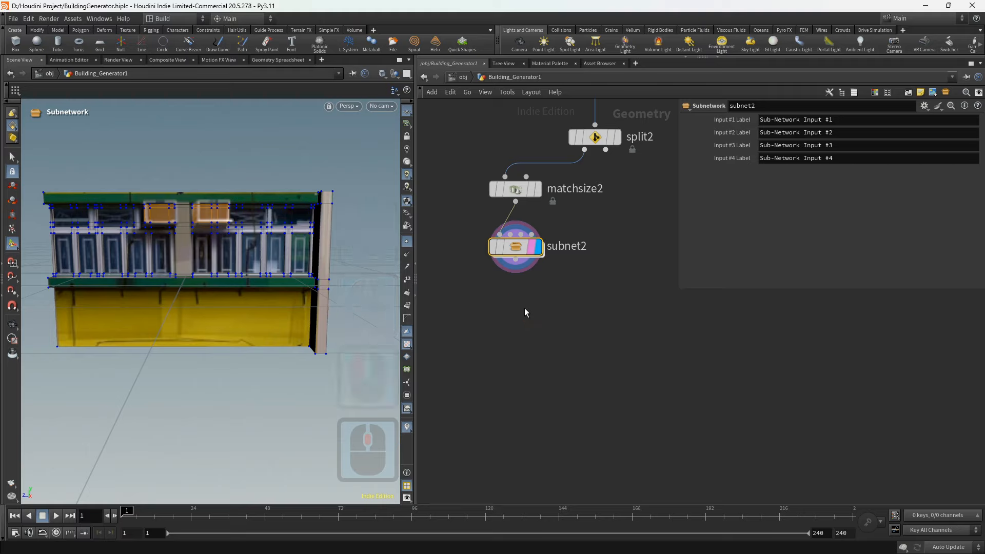
middle_click_drag(526, 303, 514, 291)
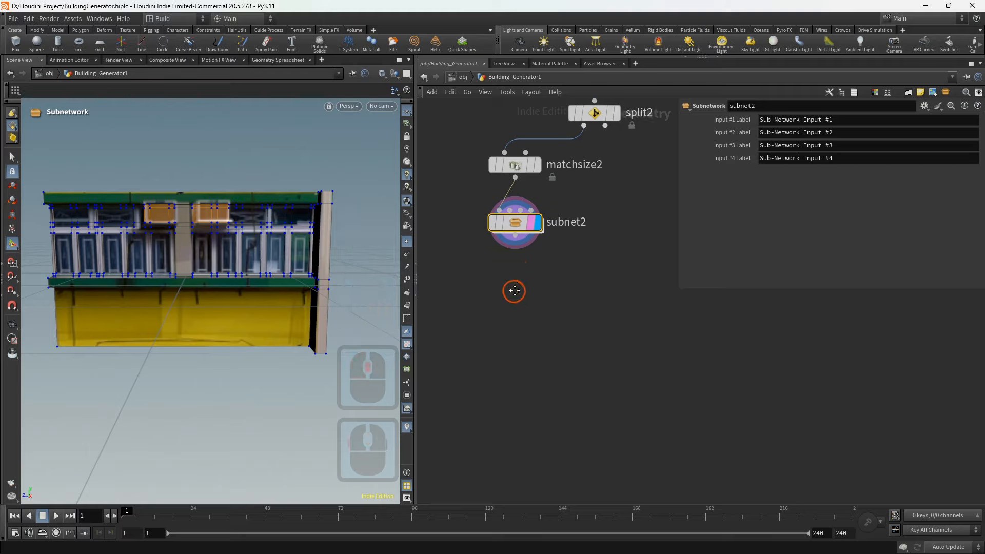
- Connect a displayed Null node to subnet2's output and name it Windows_1
left_click(516, 250)
key("Tab")
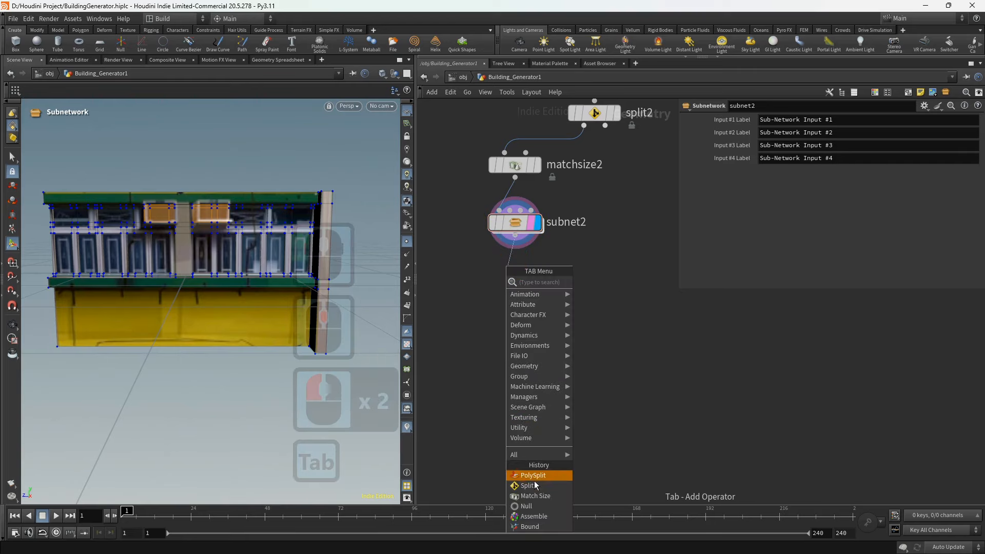
left_click(524, 507)
left_click(521, 309)
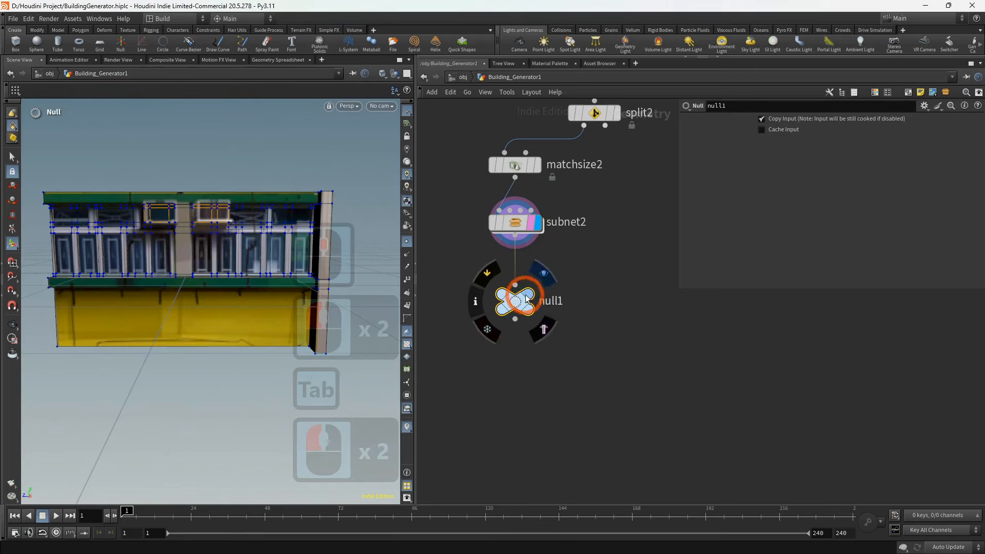
double_click(562, 307)
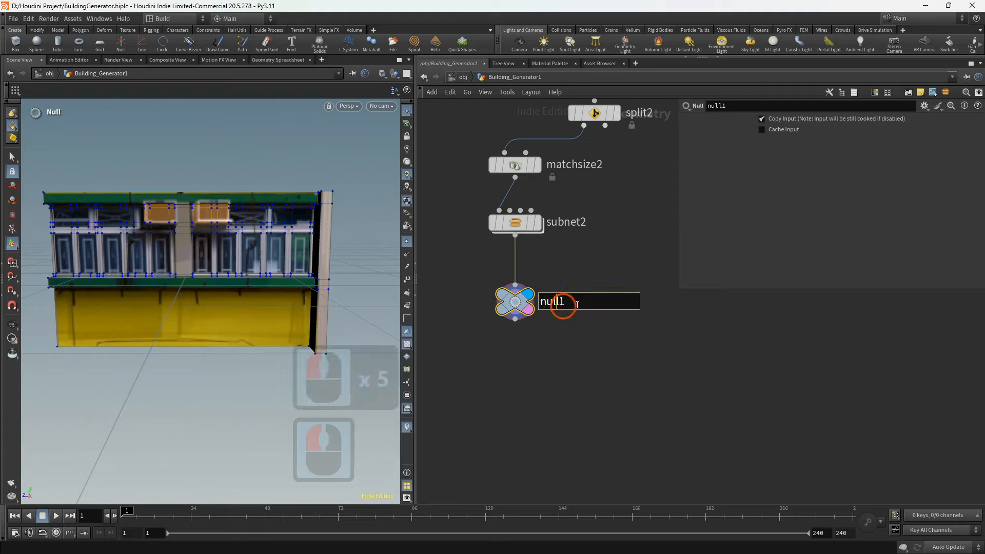
type("W")
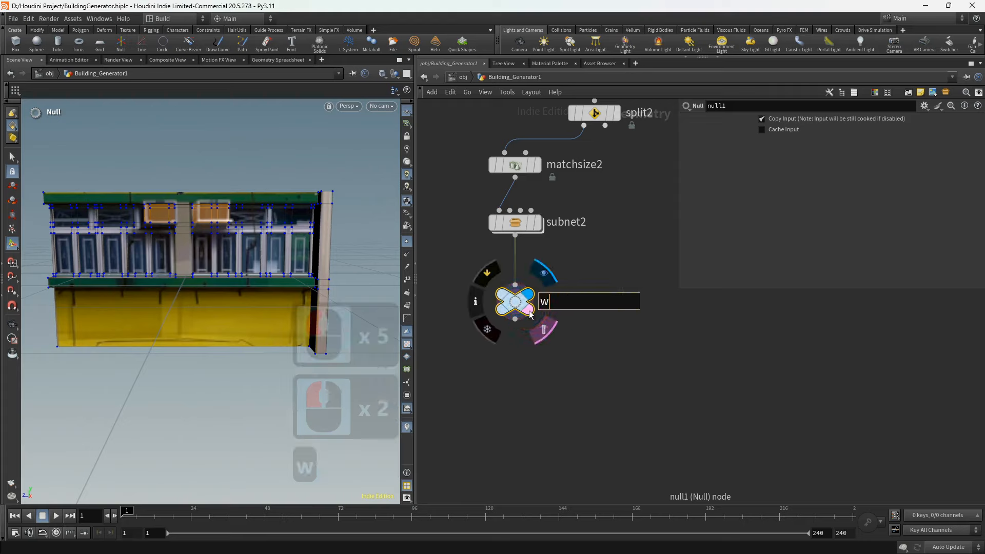
type("indows_1")
left_click(513, 359)
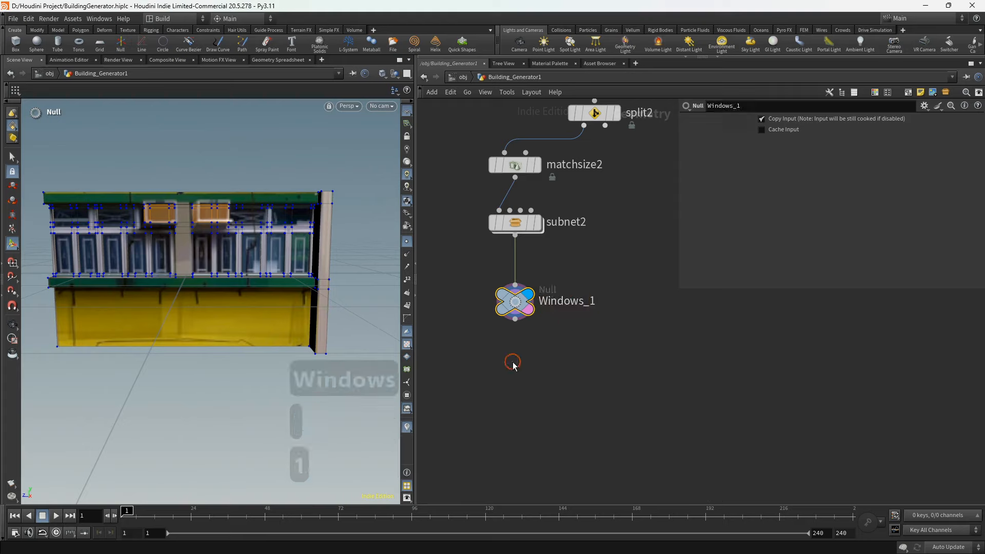
- Color the Windows_1 node blue
left_click(511, 304)
key("c")
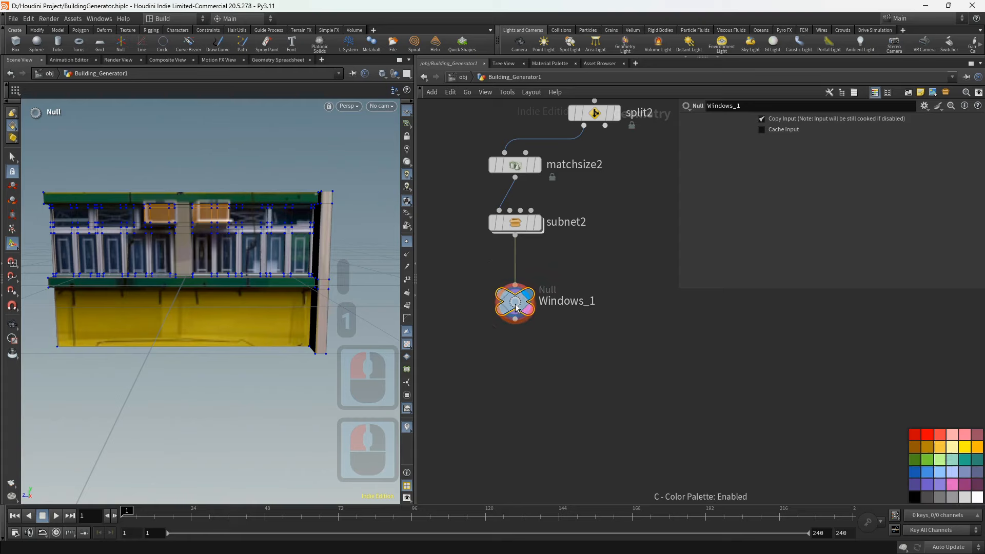
left_click(917, 472)
left_click(696, 397)
key("c")
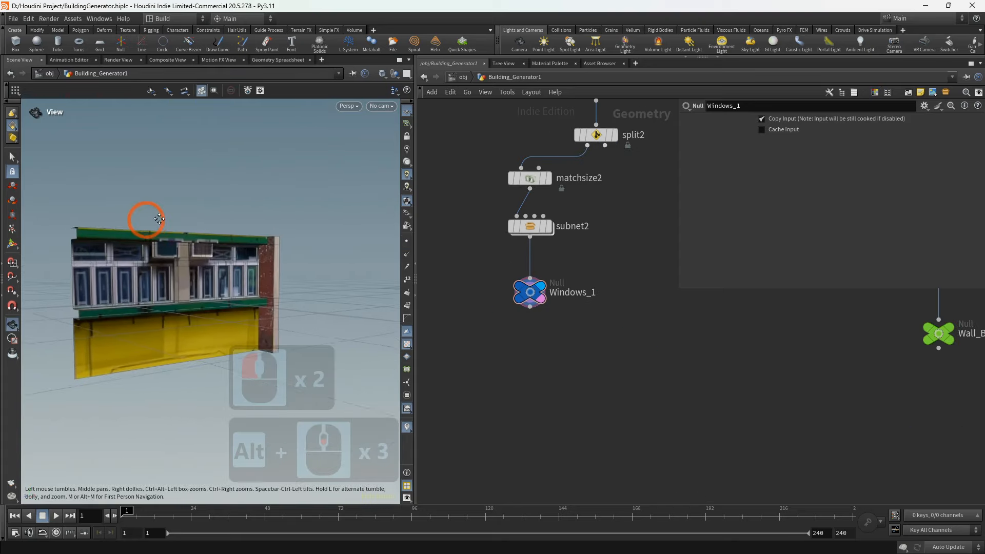
- Connect a new Null node to split2's second output and display the remaining wall geometry
middle_click_drag(146, 218, 180, 145, "alt")
scroll(182, 150, "up", 4, "alt")
mouse_move(183, 151)
left_mouse_down("alt")
mouse_move(185, 169)
mouse_move(98, 198)
mouse_move(157, 156)
mouse_move(185, 154)
left_mouse_up("alt")
scroll(626, 190, "down", 4)
middle_click_drag(626, 190, 525, 235)
scroll(524, 235, "up", 3)
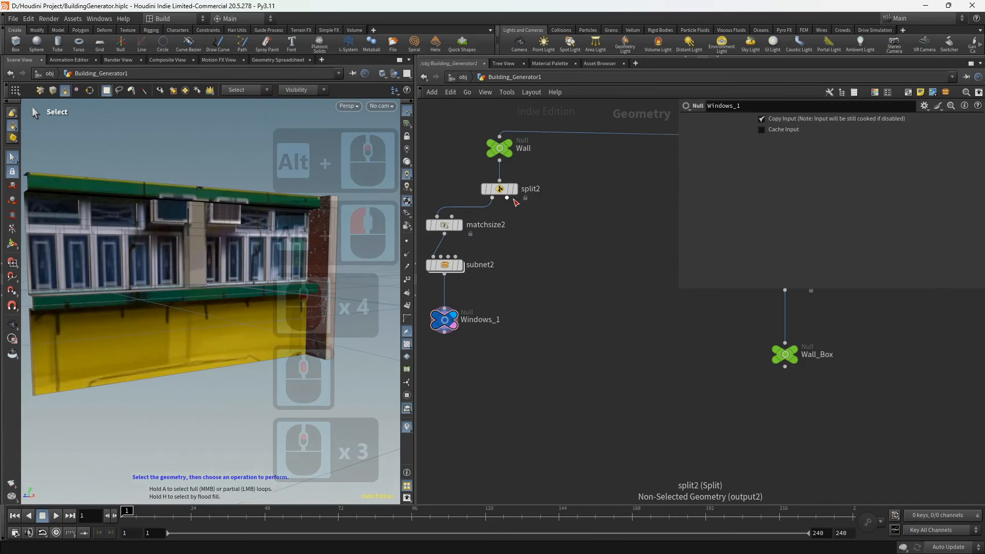
left_click(507, 198)
key("Tab")
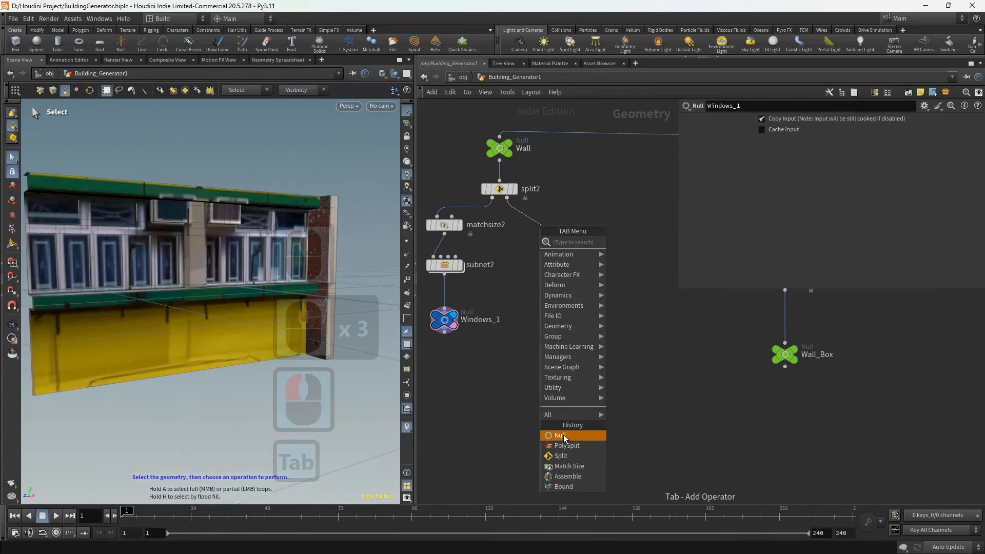
left_click(561, 435)
middle_click_drag(572, 229, 548, 207)
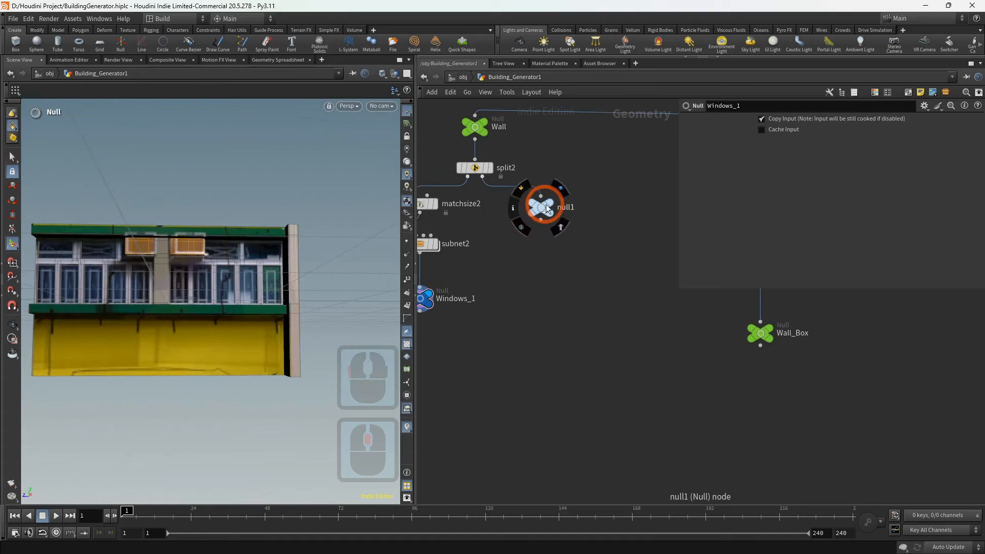
left_click(551, 203)
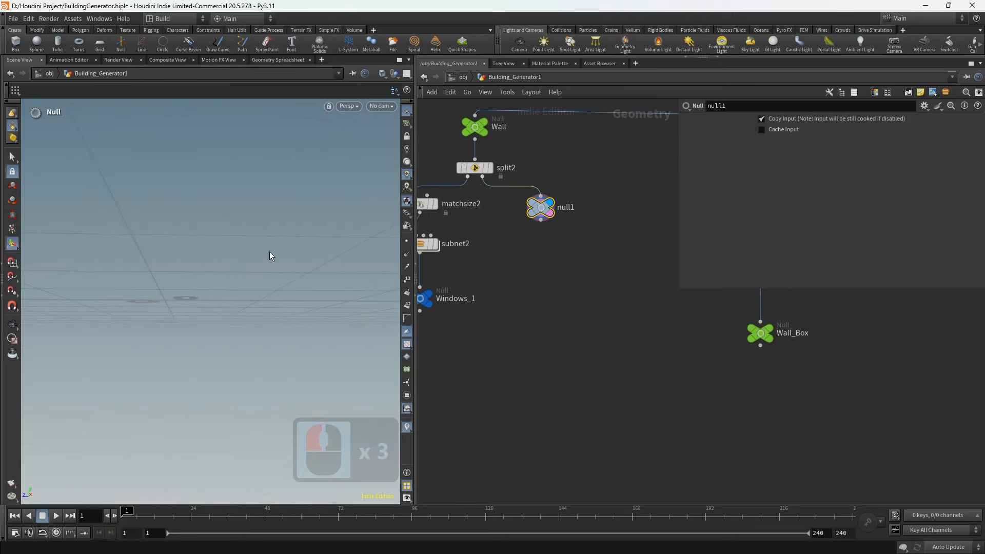
- Select the window face and the green ledge faces of the upper-left wall module
left_click_drag(251, 251, 194, 274, "alt")
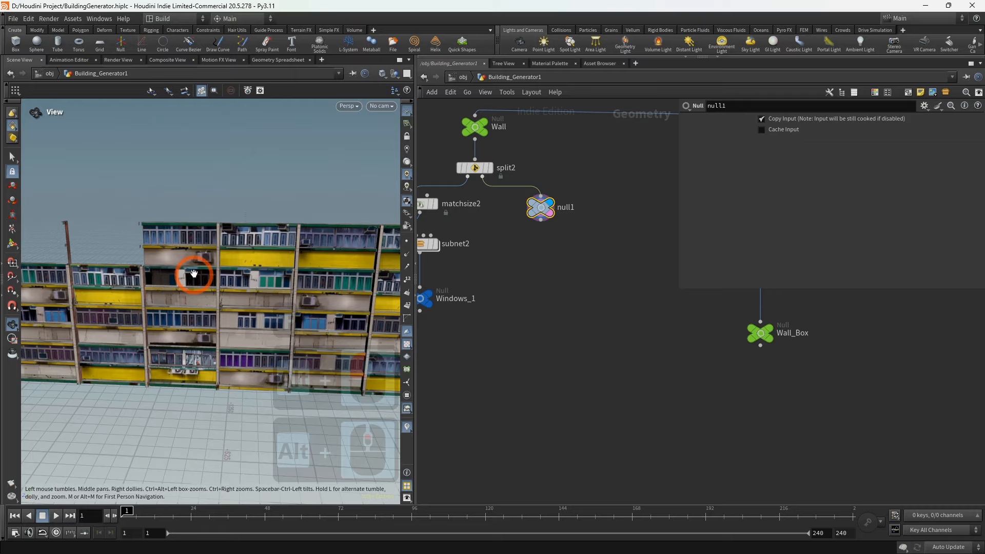
scroll(194, 274, "up", 10, "alt")
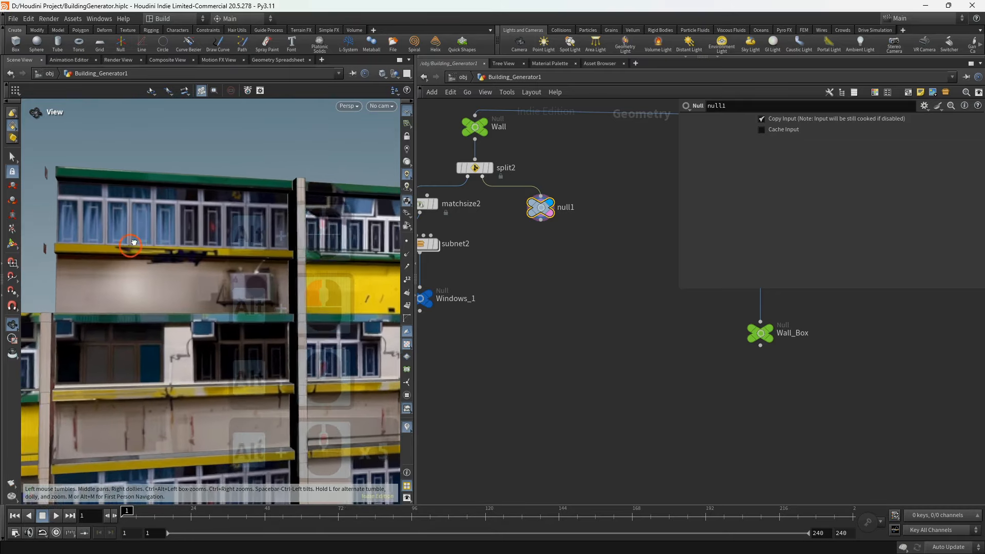
left_click_drag(134, 243, 143, 239, "alt")
scroll(195, 257, "down", 3, "alt")
mouse_move(201, 258)
middle_mouse_down("alt")
mouse_move(132, 248)
mouse_move(210, 272)
middle_mouse_up("alt")
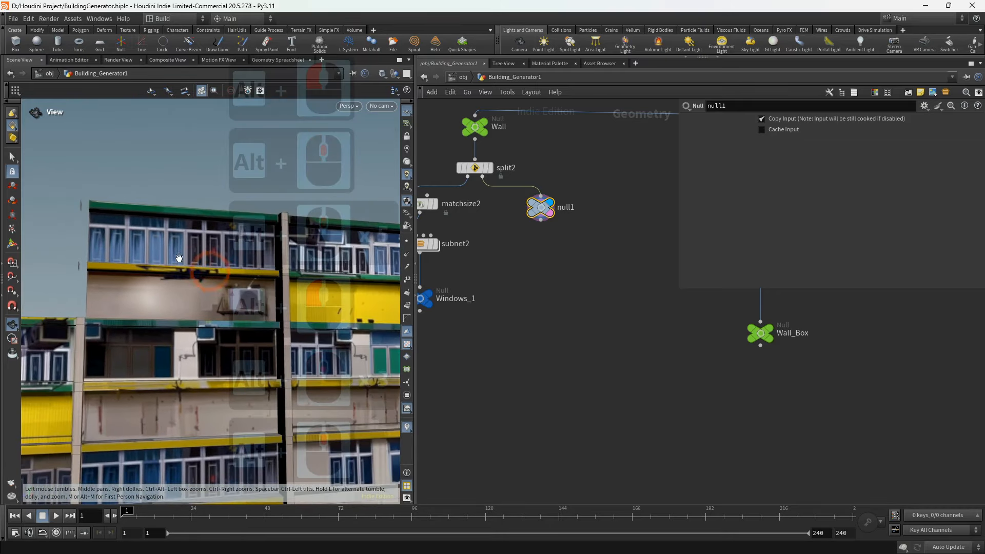
scroll(154, 243, "up", 1, "alt")
left_click_drag(153, 243, 152, 239, "alt")
left_click(154, 240)
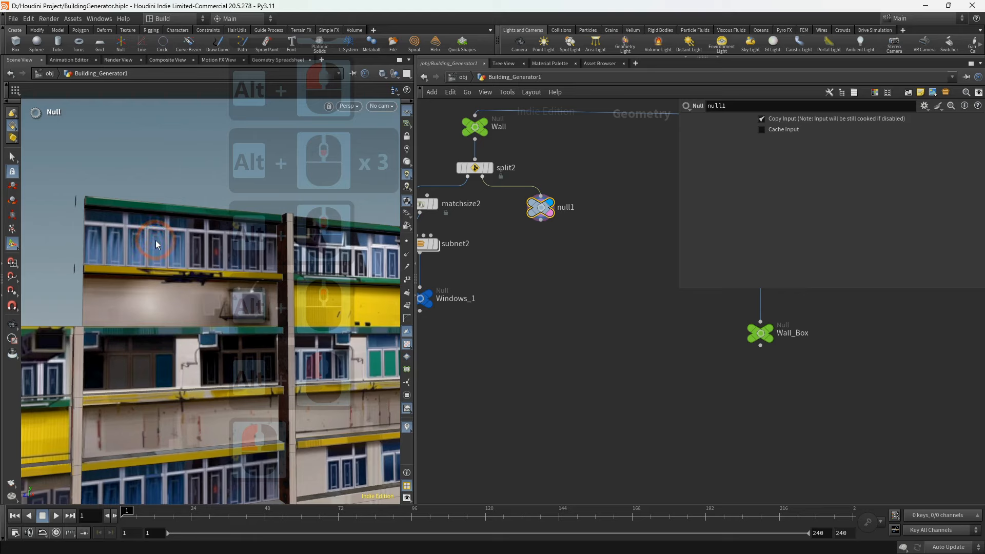
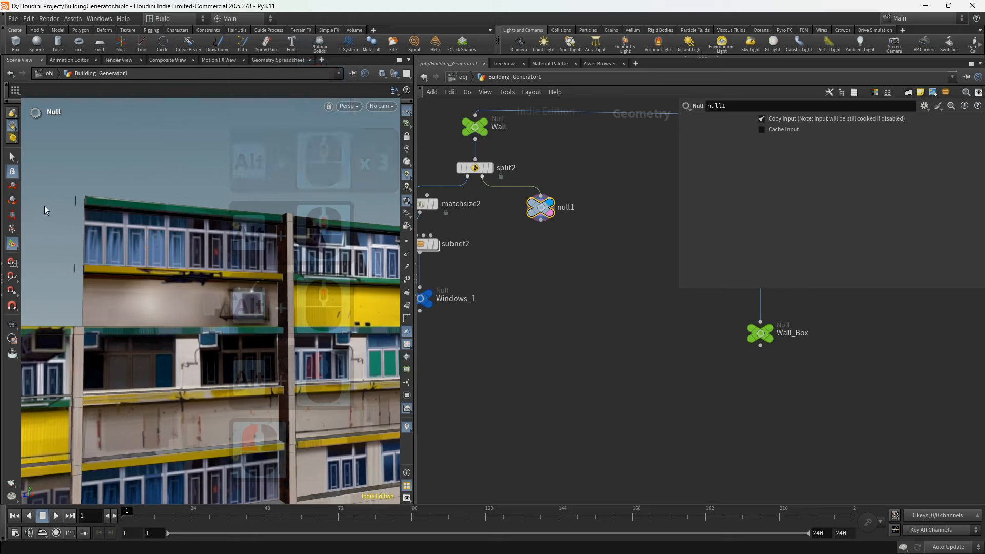
left_click(15, 161)
left_click(157, 224)
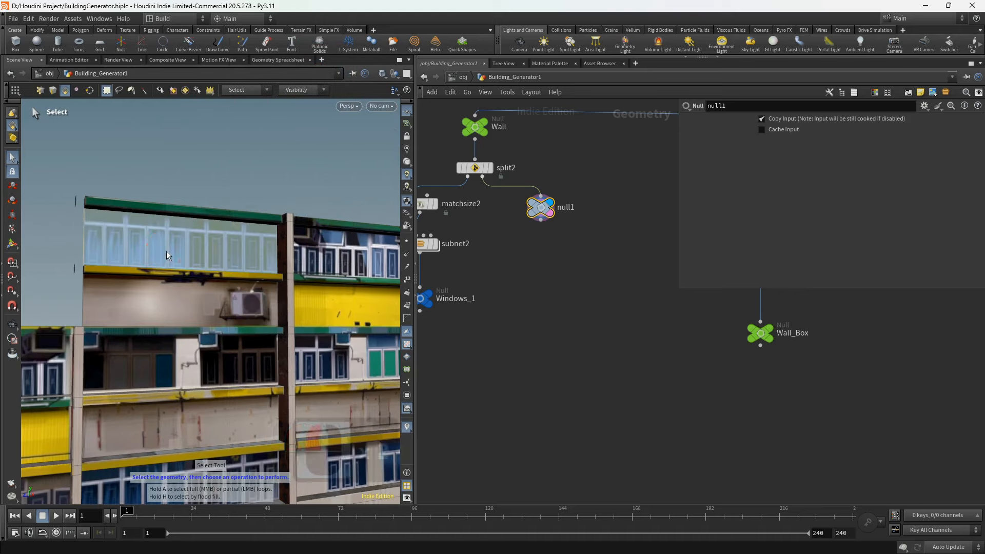
left_click_drag(167, 251, 161, 245, "alt")
scroll(161, 244, "up", 3, "alt")
left_click(161, 207, "shift")
left_click(165, 197, "shift")
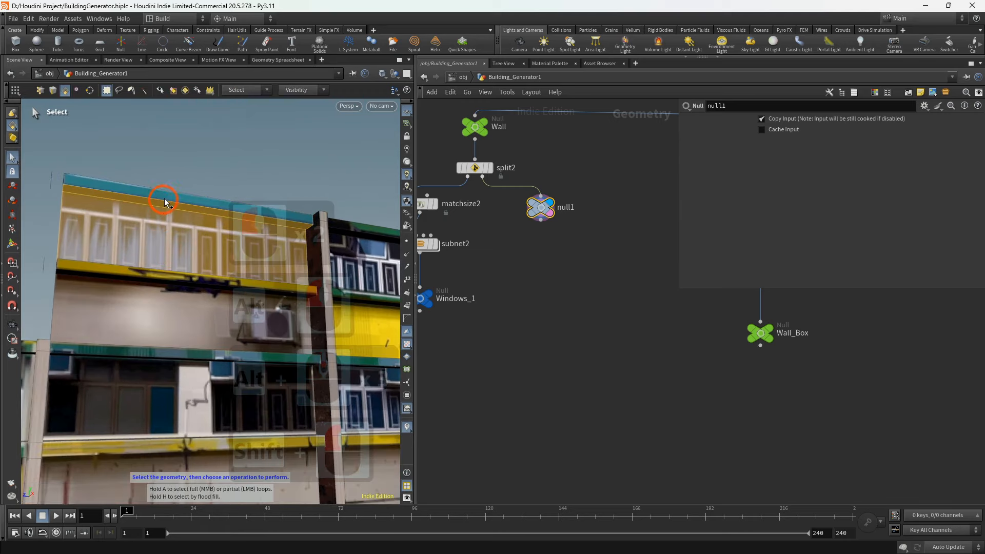
- Add the remaining ledge faces around the module's window row to the selection
left_click_drag(168, 196, 171, 219, "alt")
scroll(171, 219, "down", 4)
scroll(172, 218, "down", 3, "alt")
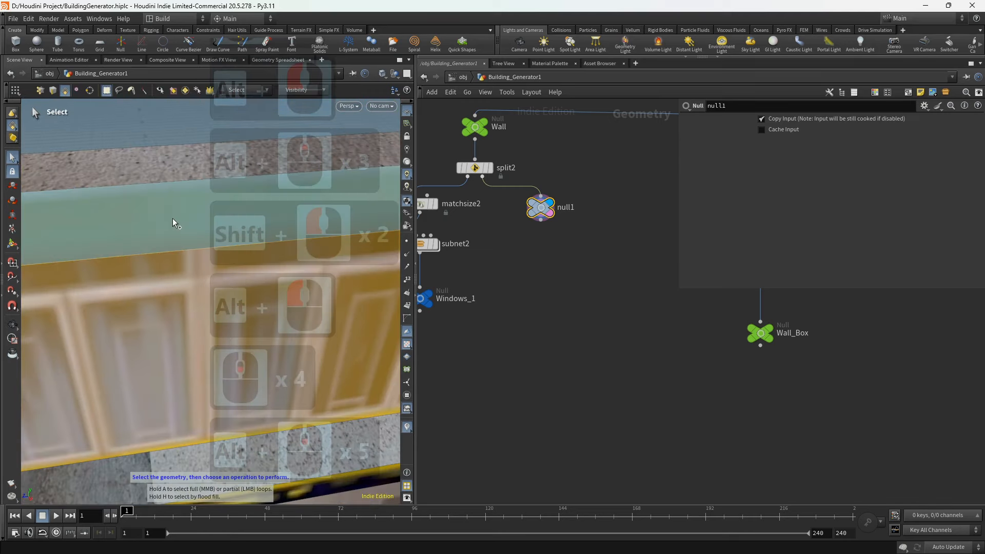
key("f")
left_click(170, 266, "shift")
left_click_drag(171, 273, 184, 309, "alt")
scroll(163, 286, "down", 3, "alt")
left_click(165, 328, "shift")
left_click(164, 333, "shift")
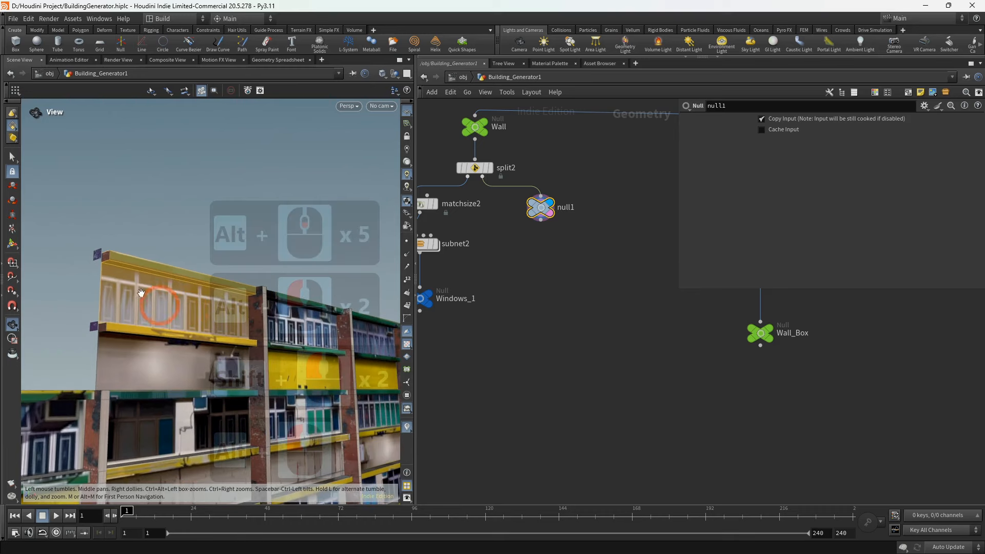
- Add the ledge end faces and the wall panel below the windows to the selection
left_click(107, 256, "shift")
left_click(109, 331, "shift")
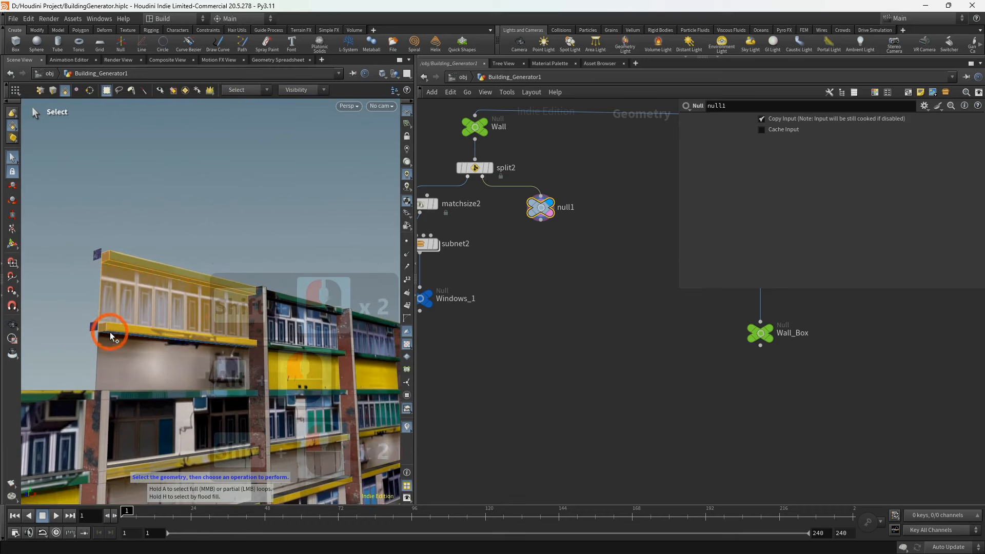
left_click(111, 333, "shift")
left_click(115, 346, "shift")
left_click_drag(160, 352, 178, 358, "alt")
middle_click_drag(178, 359, 110, 337, "alt")
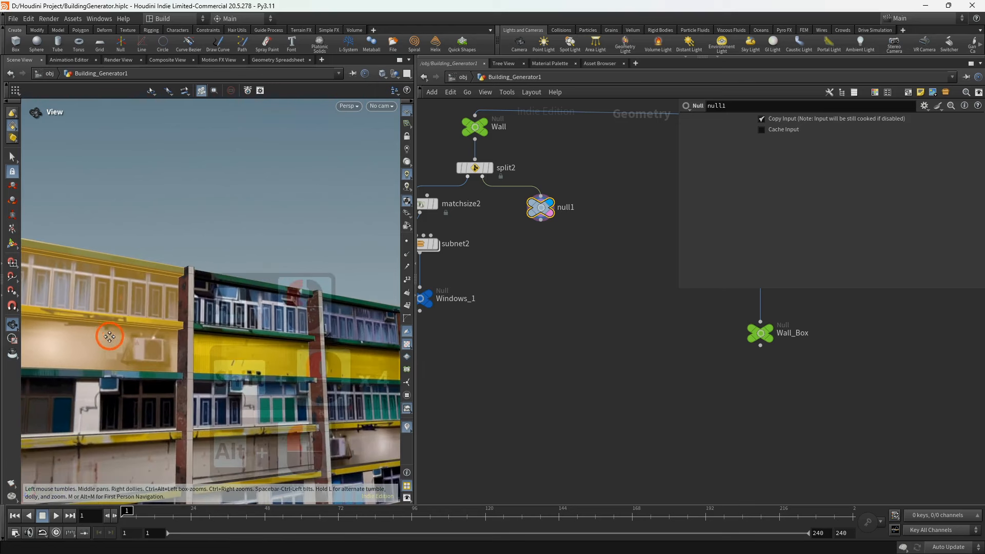
- Add the front and window-side faces of the module's adjoining pillar section to the selection
scroll(110, 337, "up", 4, "alt")
middle_click_drag(182, 334, 130, 313, "alt")
left_click_drag(129, 313, 144, 321, "alt")
left_click(145, 313, "shift")
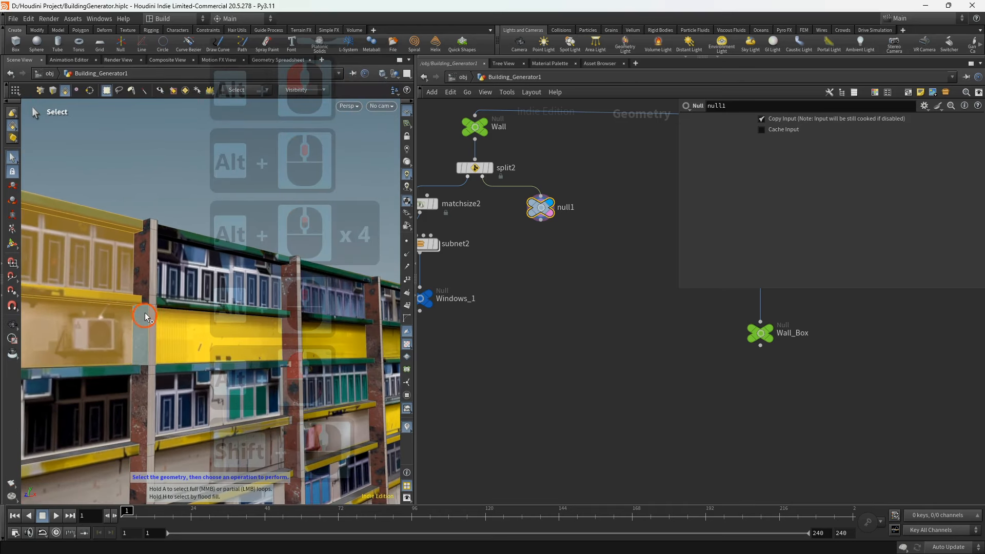
key("ctrl+z")
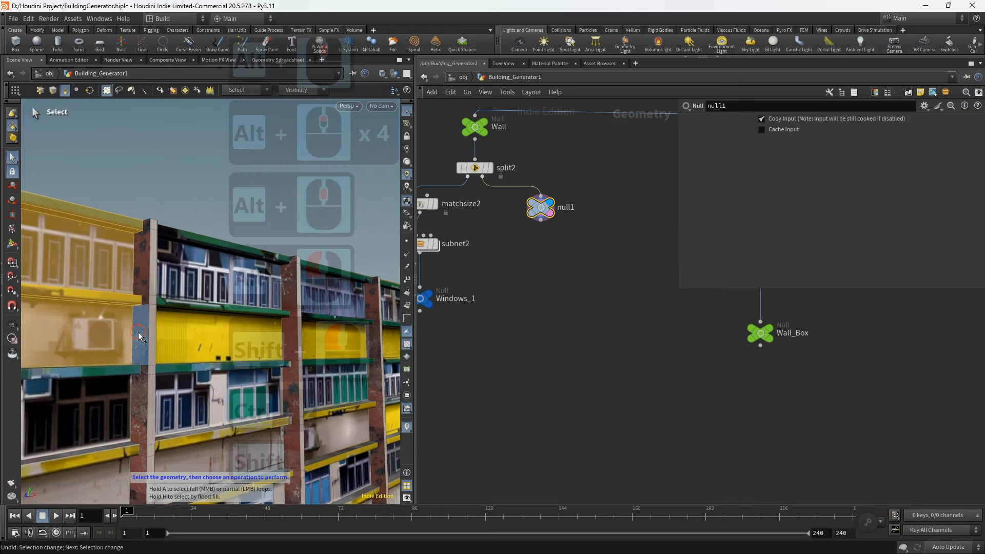
left_click(150, 340, "shift")
left_click(148, 300, "shift")
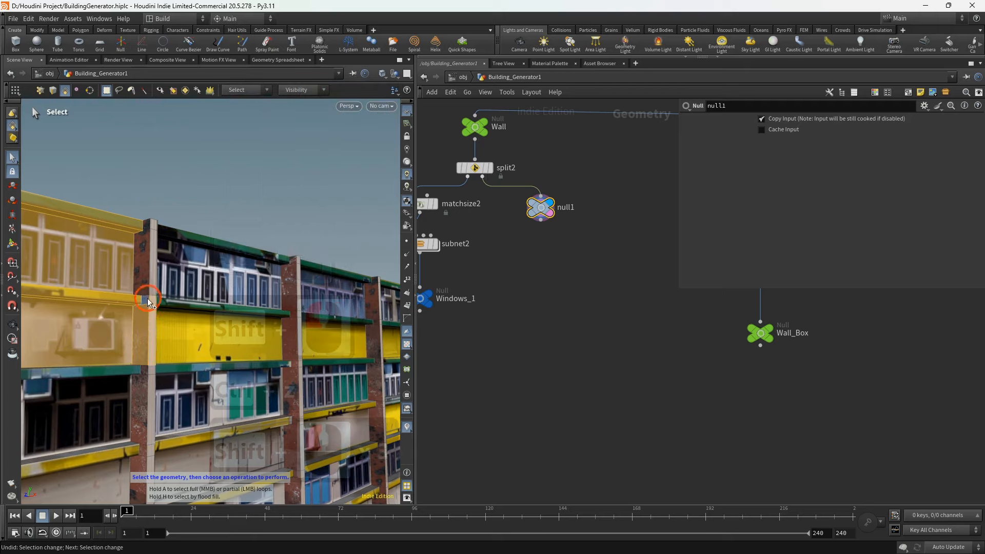
left_click(154, 228, "shift")
left_click(148, 223, "shift")
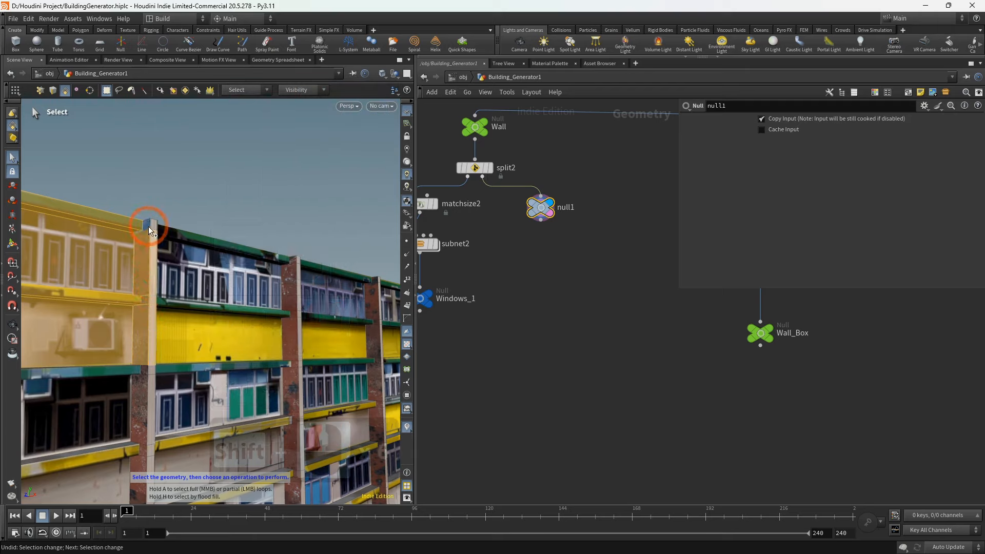
- Add the pillar section's brick faces towards the neighbouring module to the selection
left_click_drag(152, 235, 141, 344, "alt")
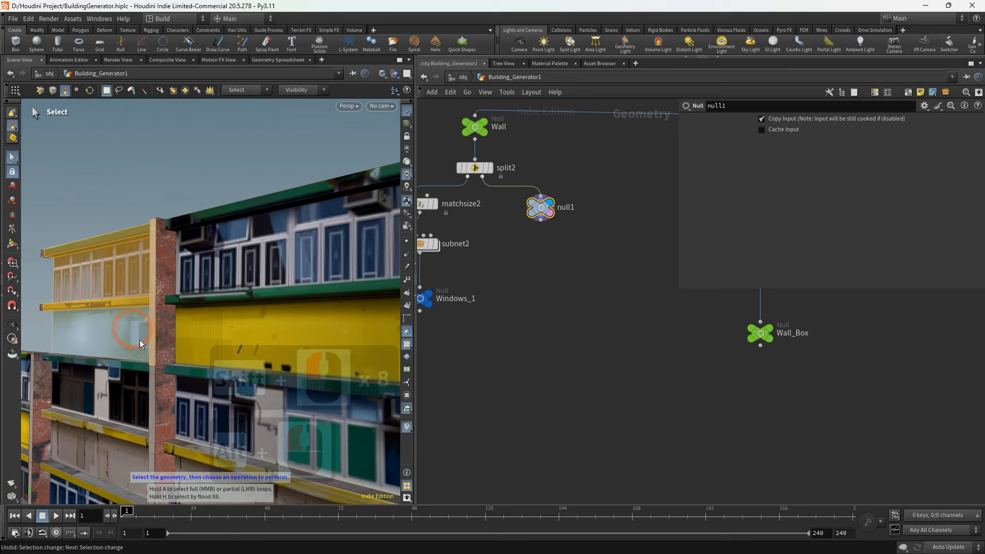
left_click(163, 307, "shift")
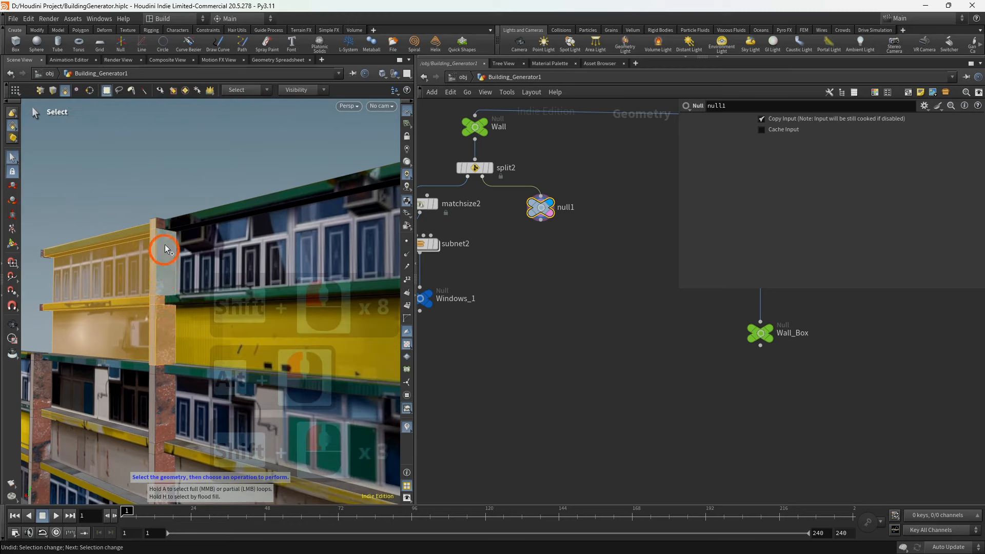
left_click(164, 230, "shift")
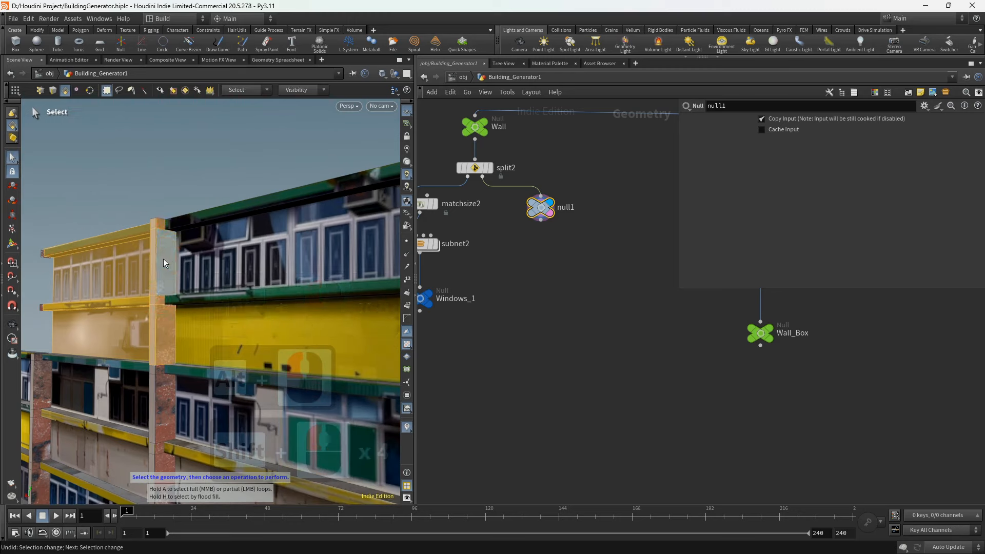
- Separate the selected module faces from the rest of the wall with a Split node after null1
left_click_drag(164, 261, 182, 265, "alt")
middle_click_drag(169, 279, 249, 277, "alt")
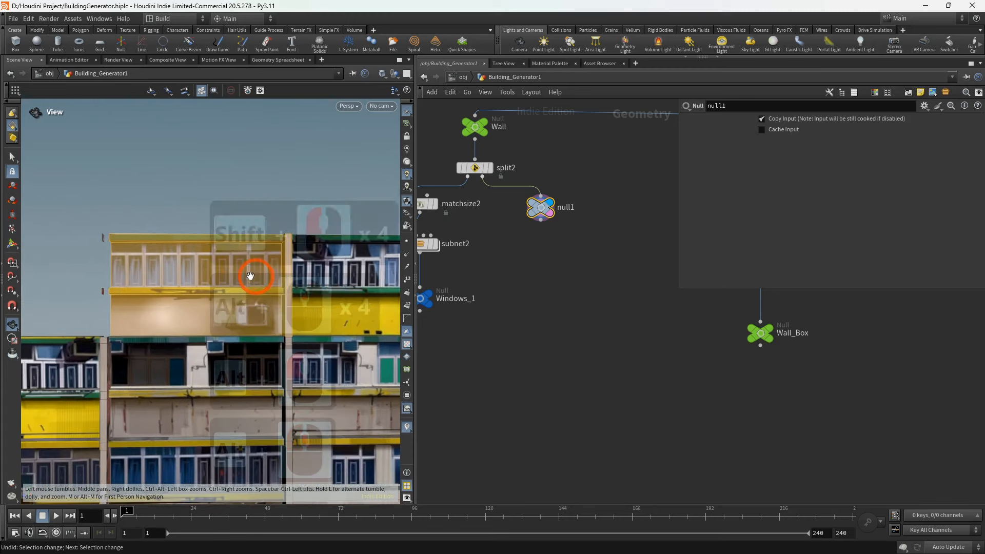
left_click_drag(249, 277, 185, 274, "alt")
middle_click_drag(185, 274, 118, 260, "alt")
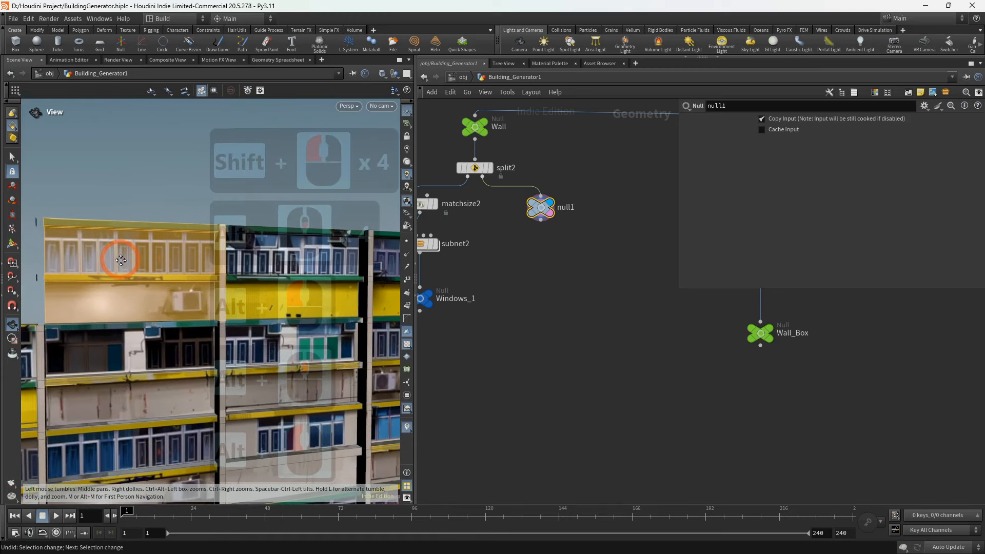
left_click_drag(120, 261, 128, 254, "alt")
middle_click_drag(127, 255, 133, 254, "alt")
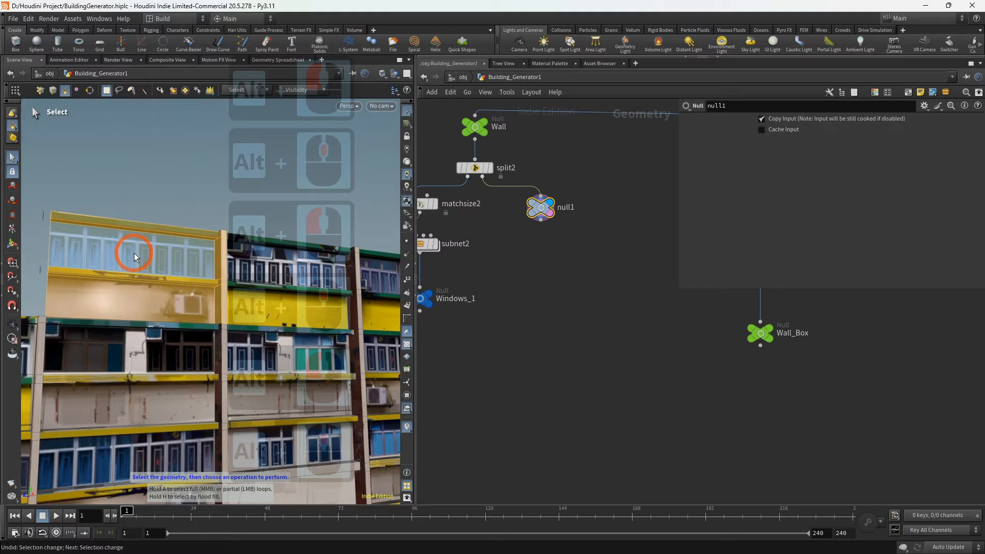
key("Tab")
left_click(176, 505)
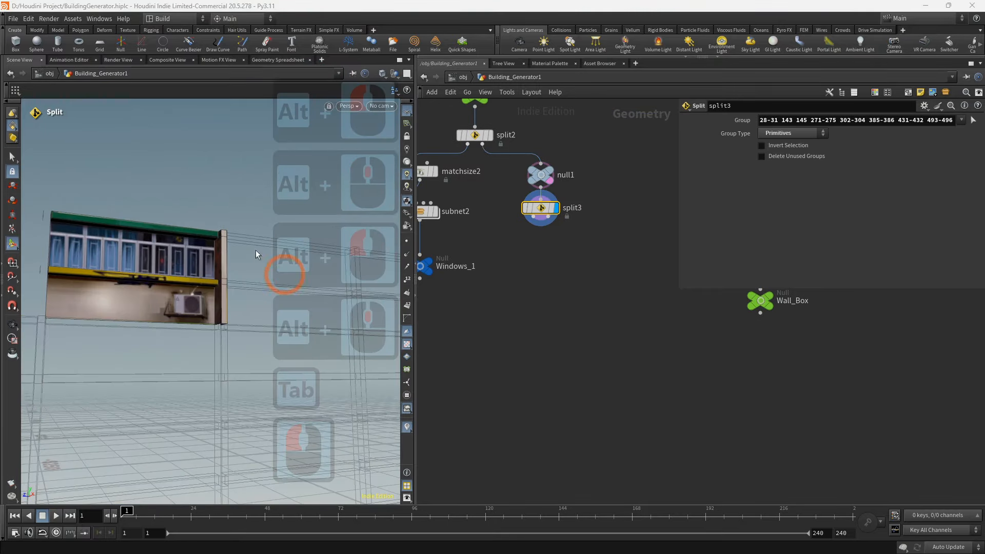
key("Escape")
left_click_drag(255, 250, 147, 286)
scroll(186, 240, "up", 3, "alt")
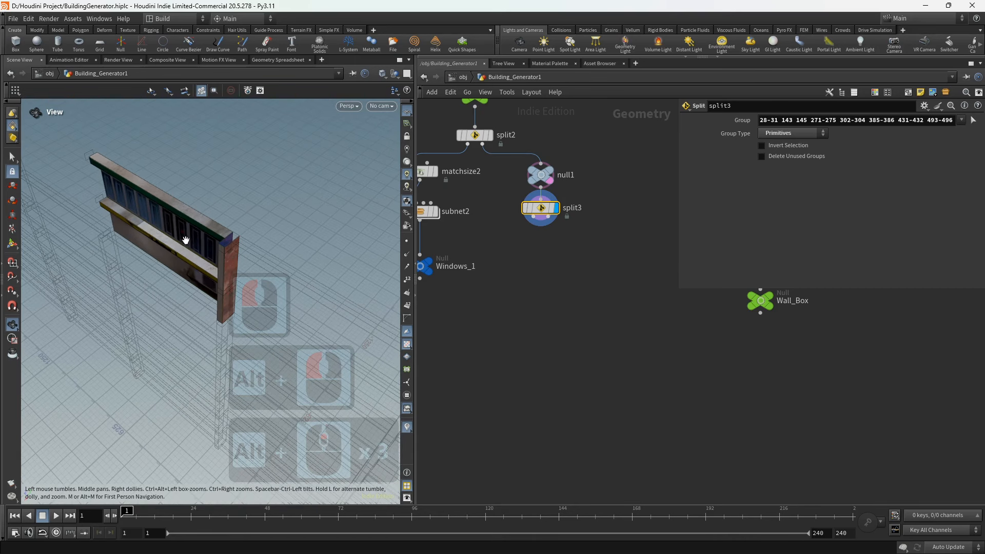
- Add the missing top face of the pillar to split3's primitive group
left_click(544, 210)
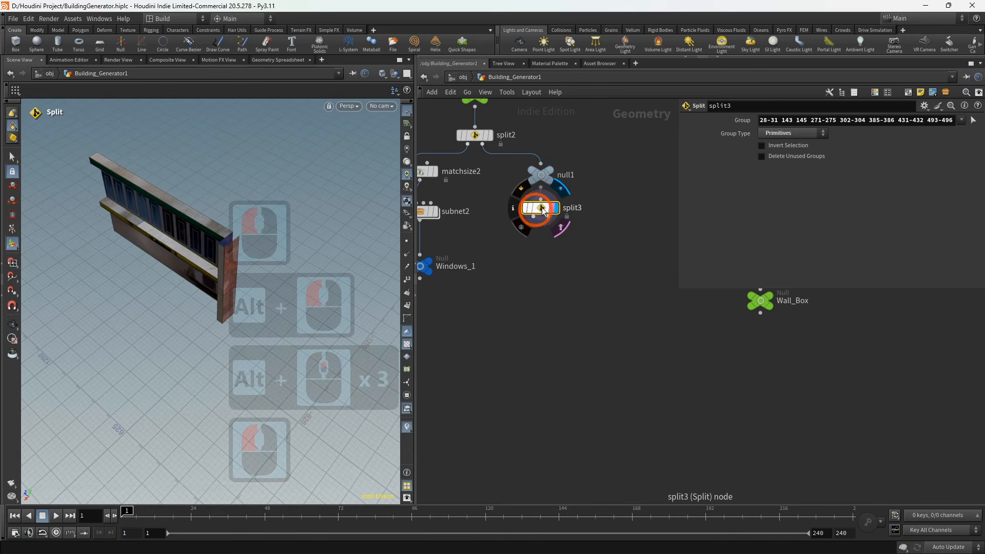
left_click(974, 120)
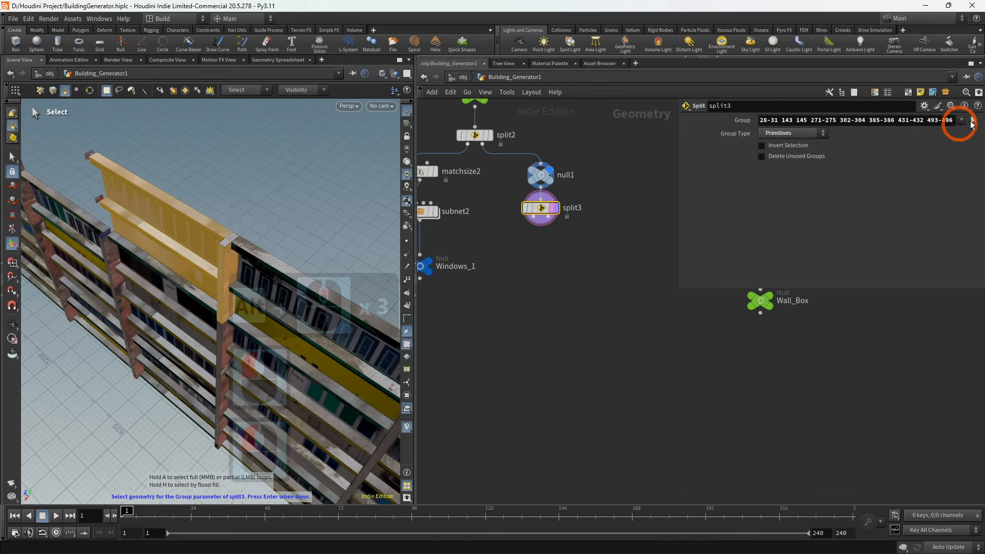
left_click(225, 241, "shift")
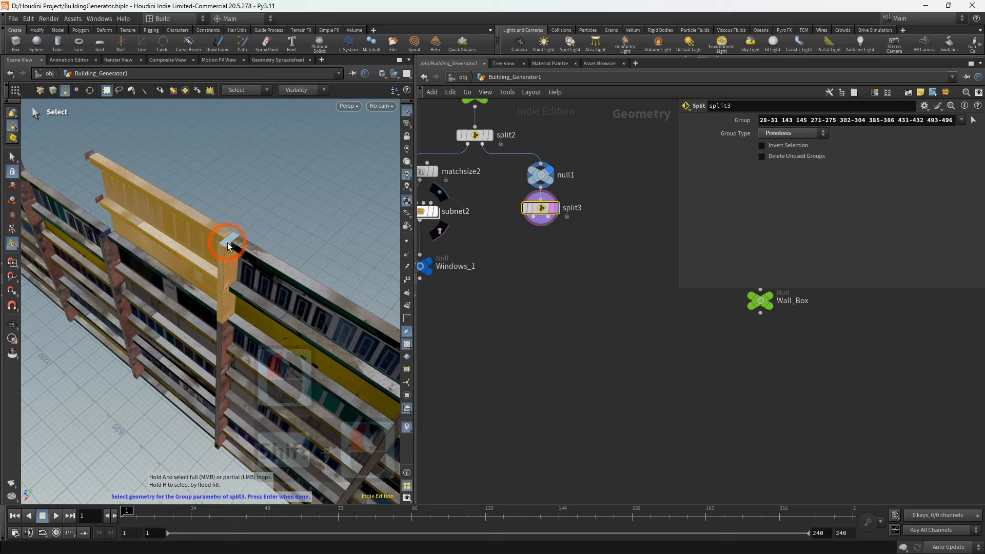
key("Return")
left_click_drag(228, 246, 164, 238, "alt")
- Connect a Match Size node to split3's first output and display the centred module
middle_click_drag(546, 248, 578, 260)
middle_click_drag(514, 269, 530, 267)
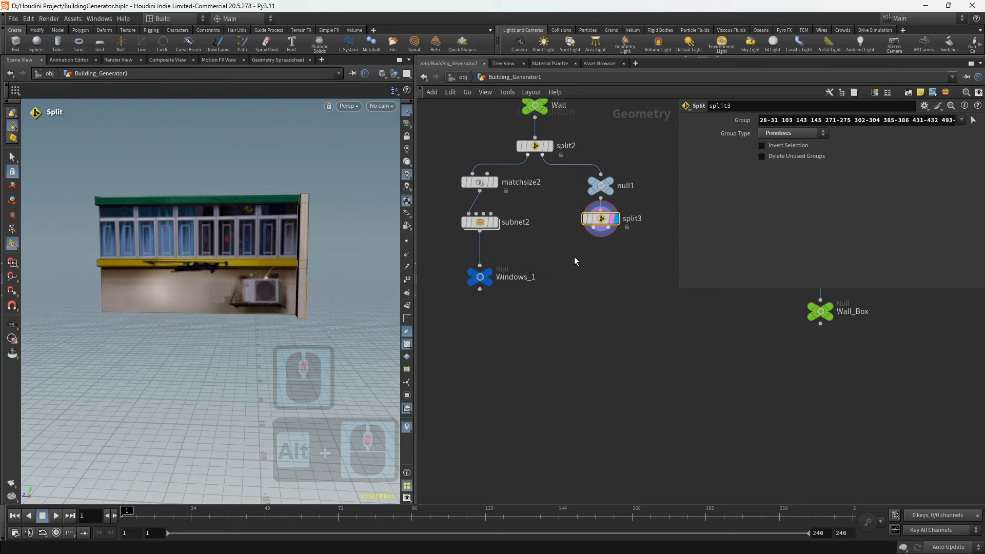
middle_click_drag(574, 262, 539, 241)
left_click(561, 224)
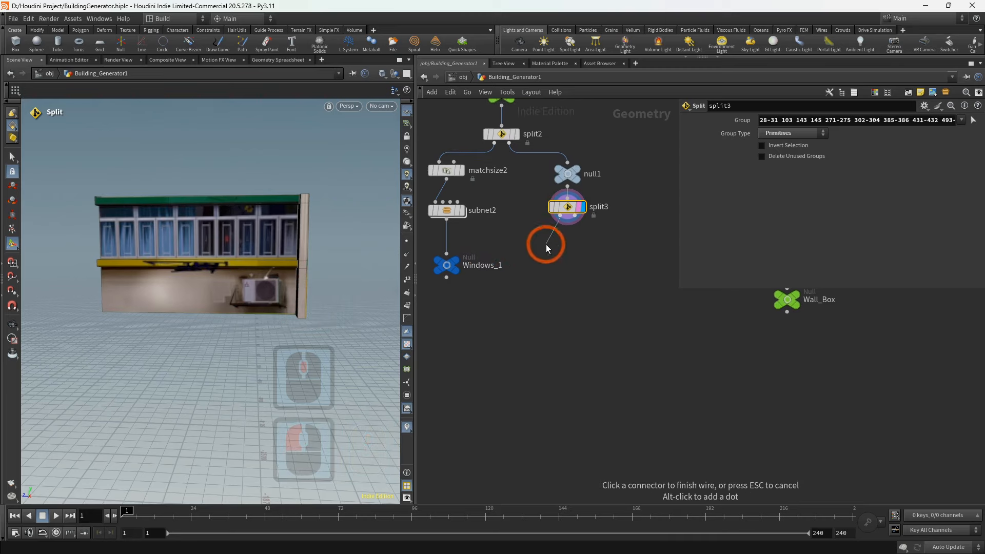
key("Tab")
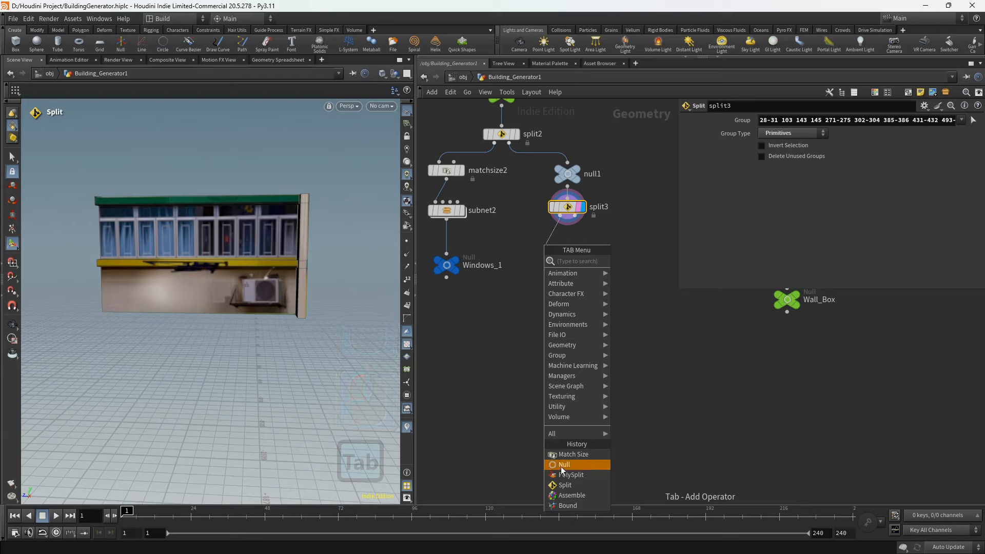
left_click(566, 454)
left_click(548, 245)
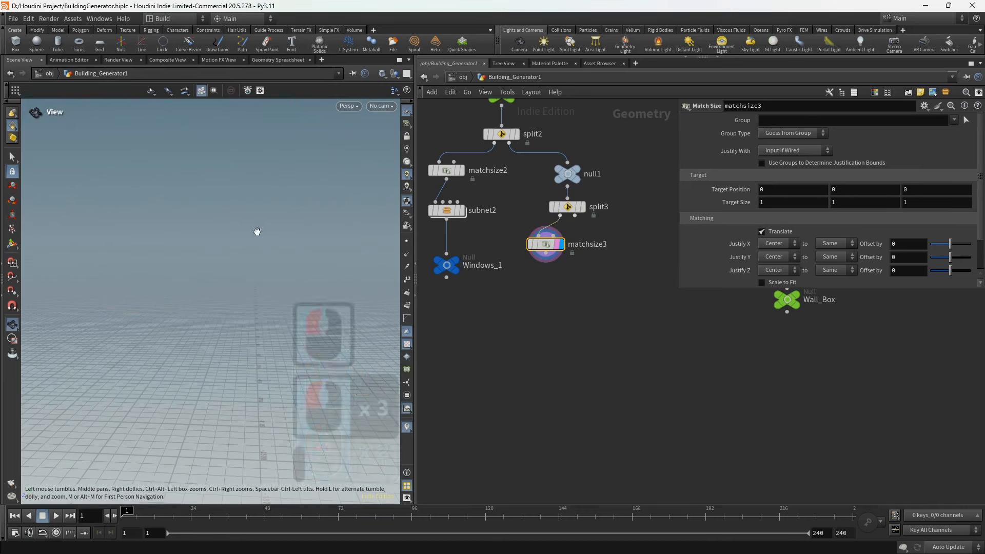
key("f")
mouse_move(257, 245)
left_mouse_down("alt")
mouse_move(205, 254)
mouse_move(281, 226)
mouse_move(241, 234)
left_mouse_up("alt")
middle_click_drag(236, 233, 189, 226, "alt")
left_click_drag(190, 226, 214, 239, "alt")
middle_click_drag(590, 318, 596, 291)
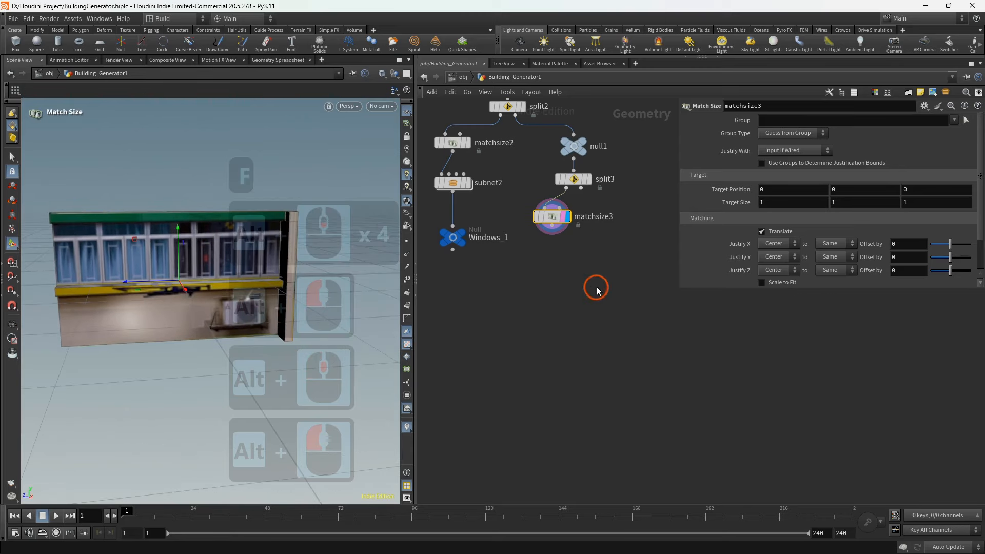
- Rearrange the network by spacing out the matchsize2 branch, the matchsize3 node and the Windows_1 node
left_click_drag(552, 220, 527, 219)
middle_click_drag(529, 252, 587, 267)
left_click_drag(445, 143, 508, 250)
left_click_drag(508, 251, 455, 328)
left_click(455, 253)
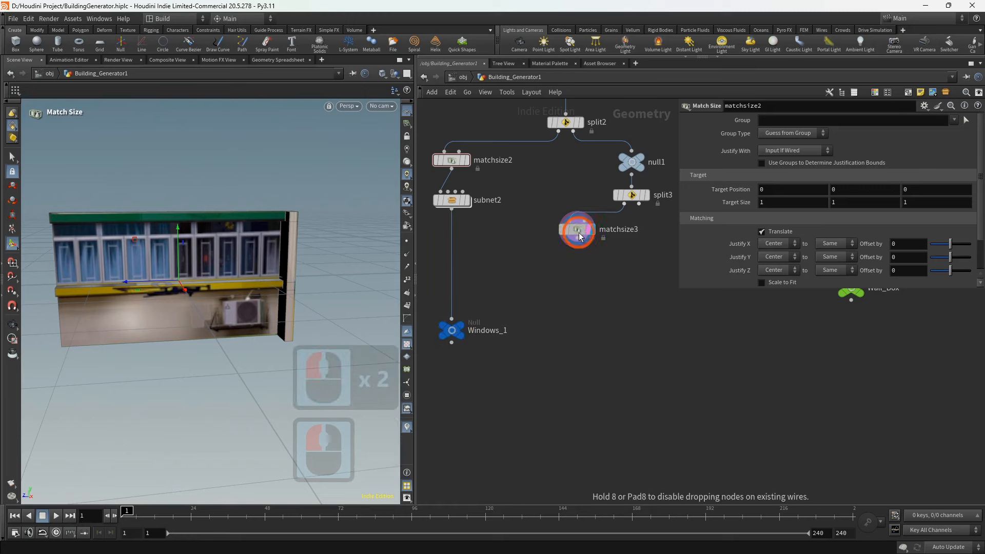
- Append a PolySplit node to matchsize3 and collapse it into a displayed subnetwork
left_click(577, 247)
key("Tab")
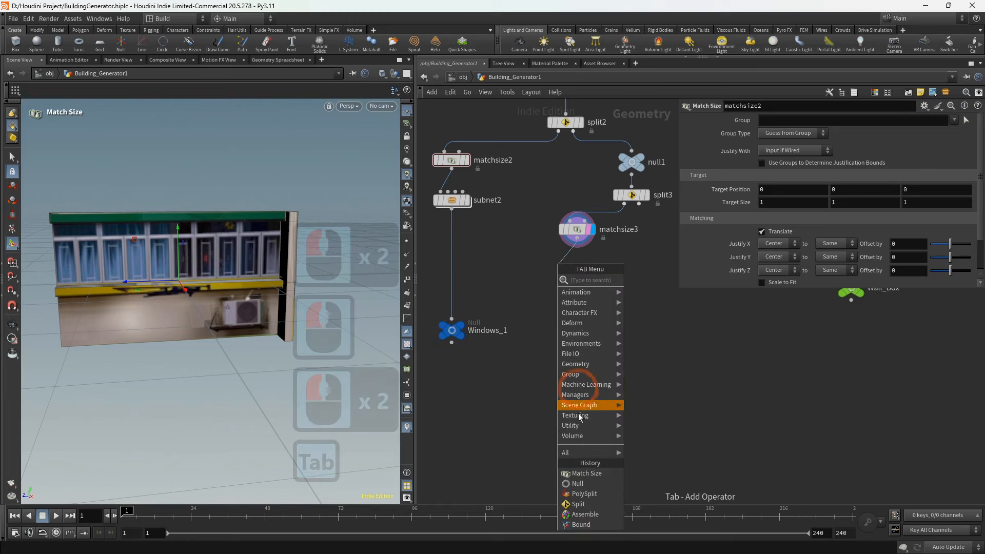
left_click(576, 494)
left_click(557, 268)
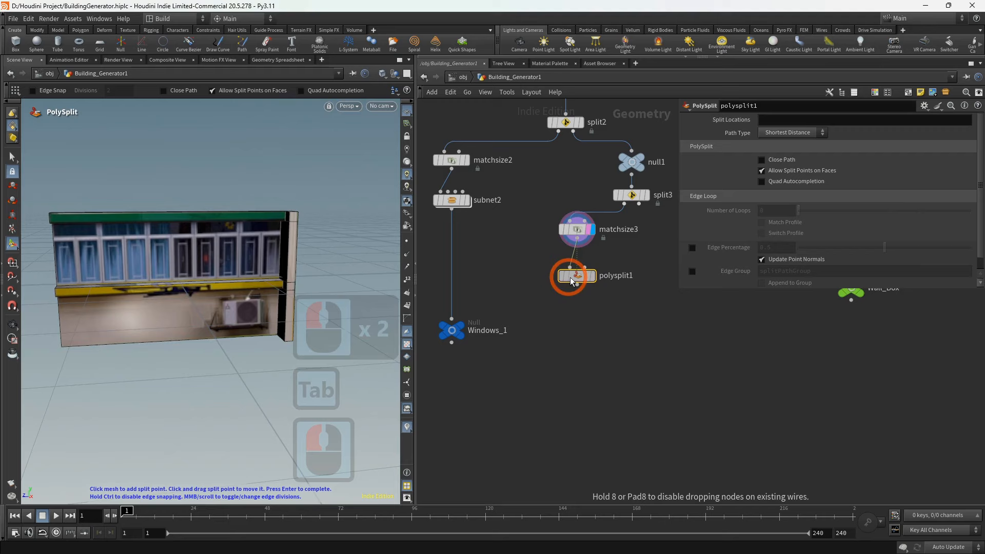
left_click(692, 271)
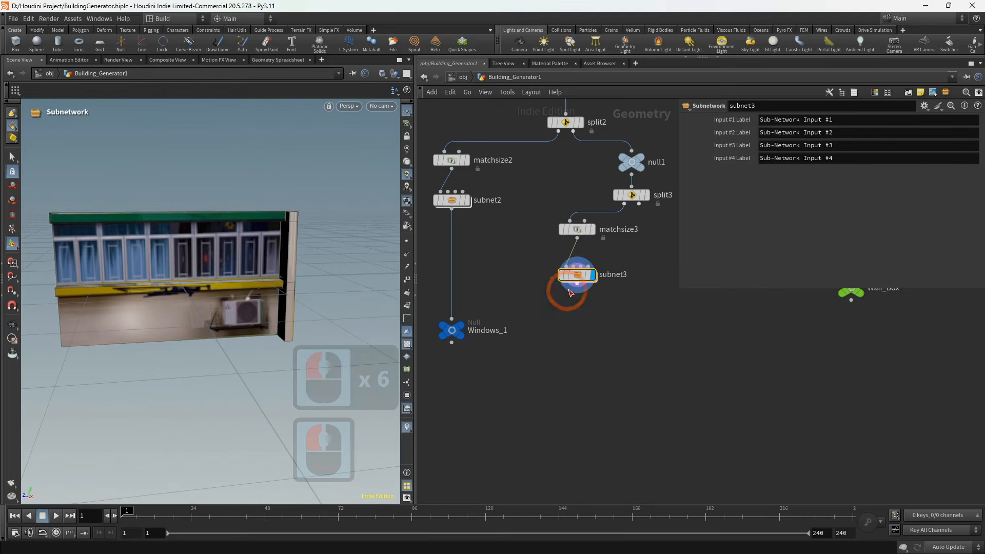
- Enter subnet3 and move its output0 node well below polysplit1 to make room for more nodes
left_click(578, 277)
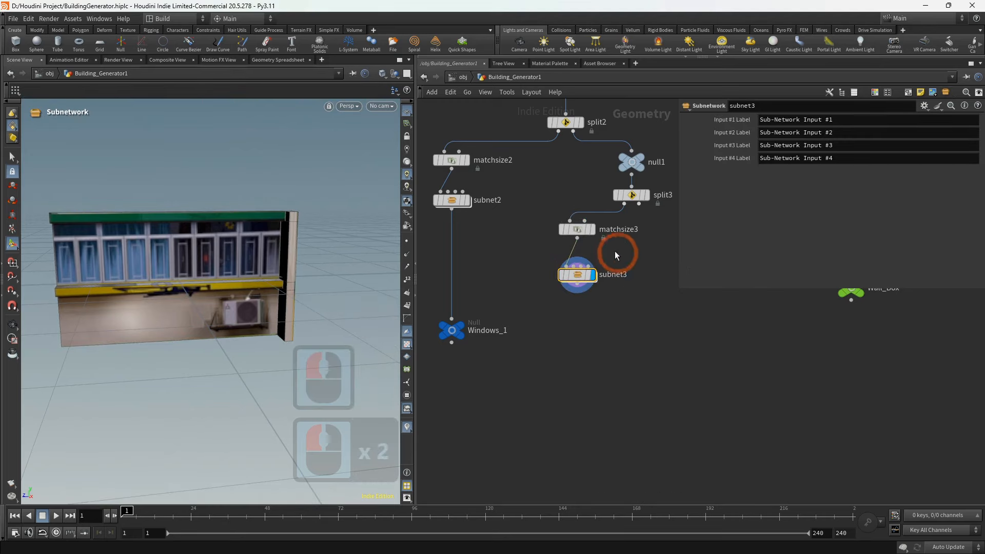
double_click(577, 278)
scroll(531, 263, "up", 2)
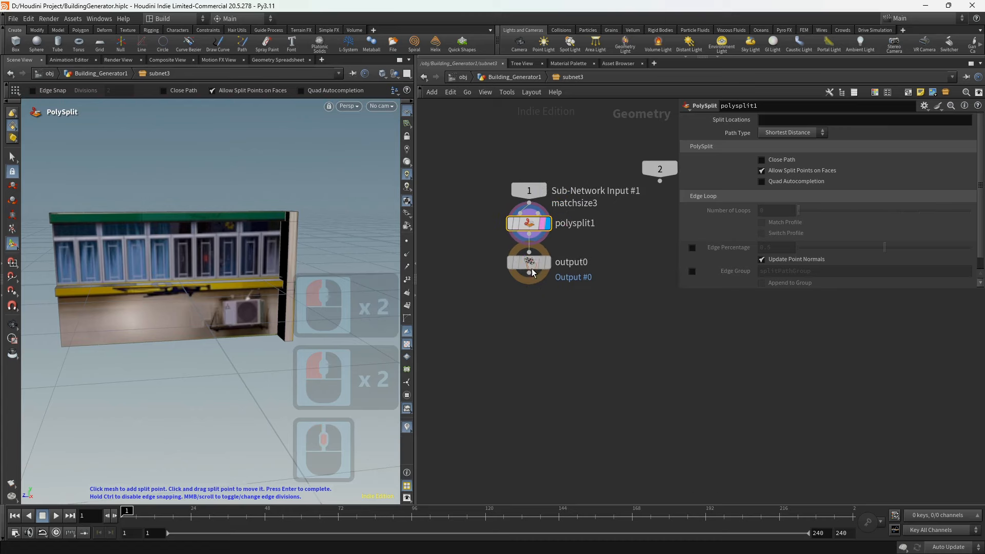
left_click_drag(531, 267, 509, 428)
left_click_drag(531, 224, 530, 237)
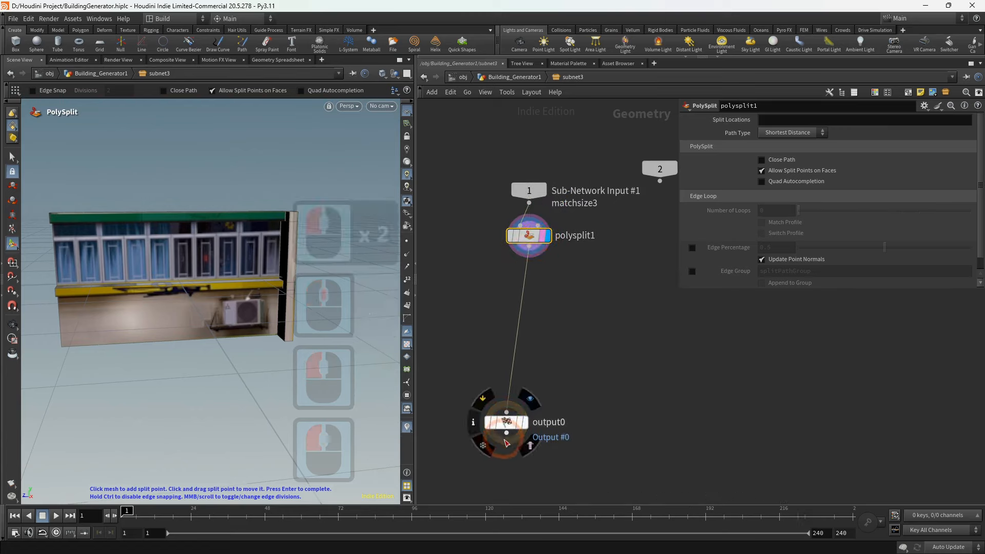
left_click_drag(506, 426, 530, 466)
- Set polysplit1's Path Type to Edge Loop and place a horizontal loop along the window frame's upper edge, just under the green beam
scroll(135, 256, "up", 3, "alt")
middle_click_drag(136, 255, 187, 269, "alt")
left_click_drag(187, 269, 194, 258, "alt")
left_click(811, 134)
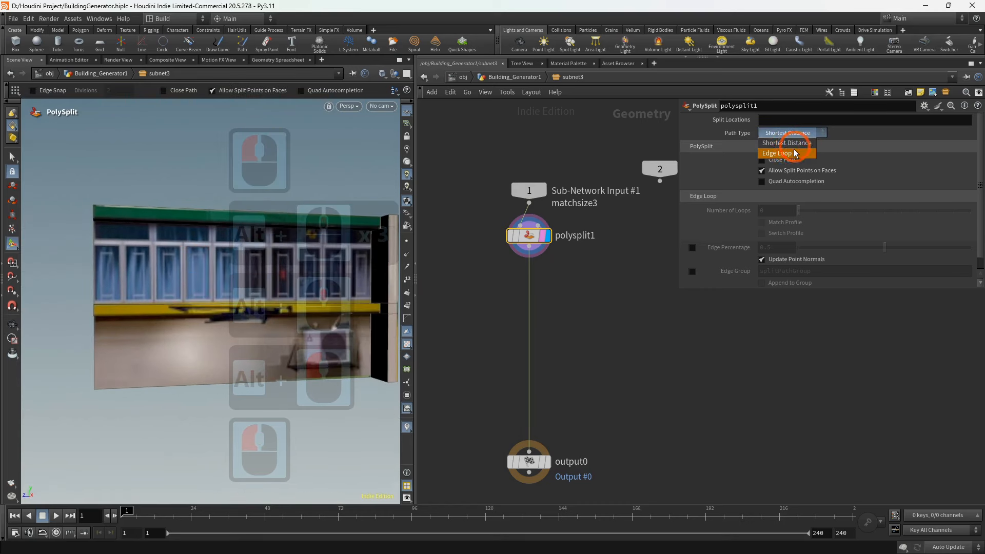
left_click(788, 154)
left_click(528, 236)
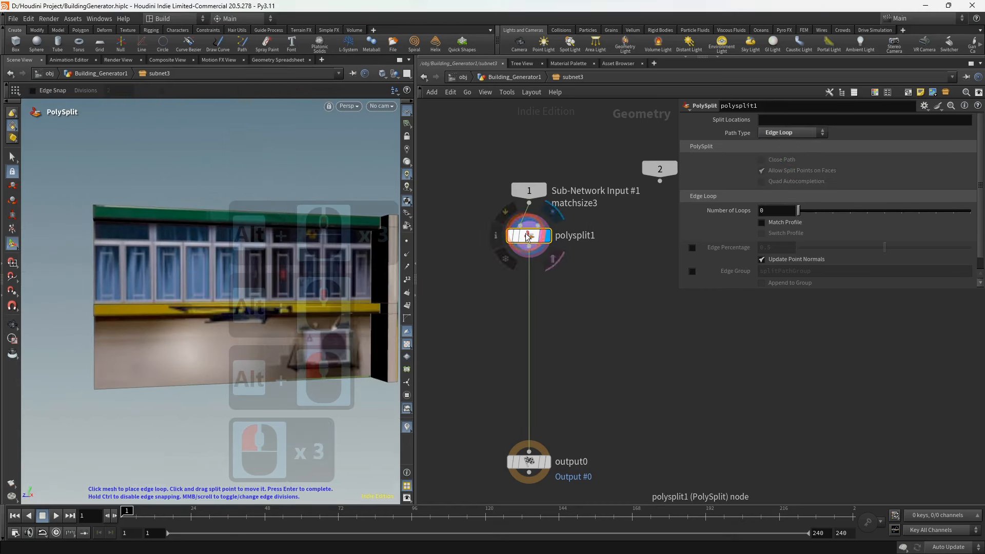
key("ctrl+c")
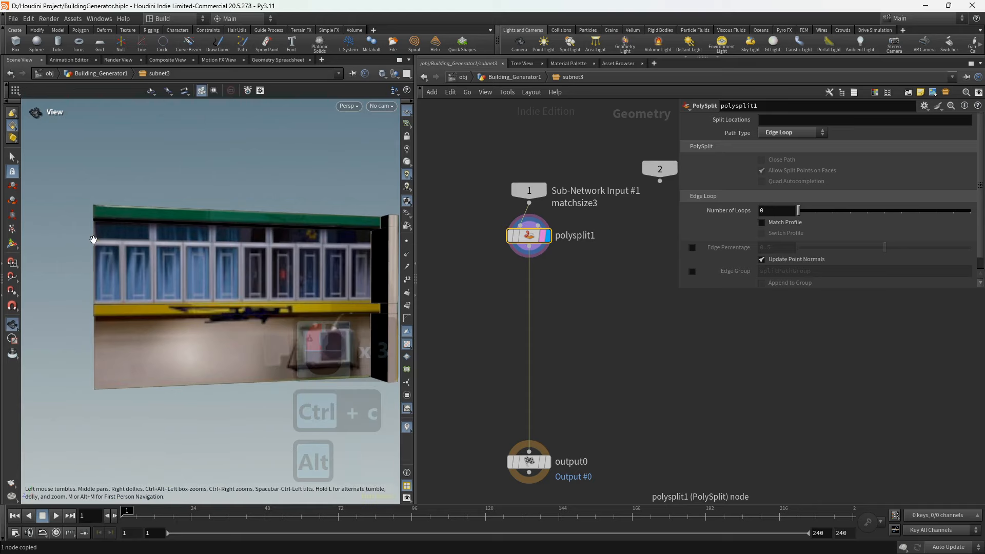
scroll(94, 223, "up", 2, "alt")
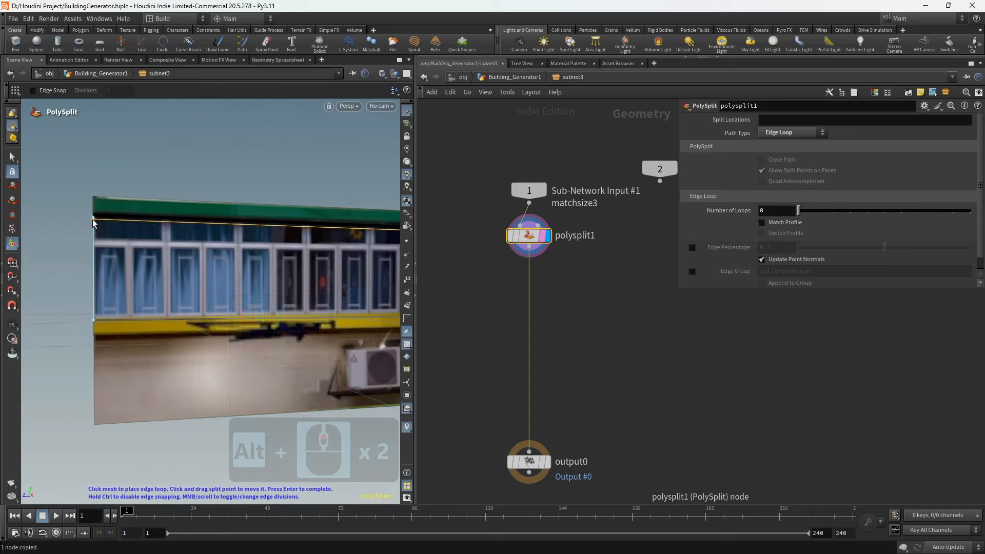
left_click(92, 221)
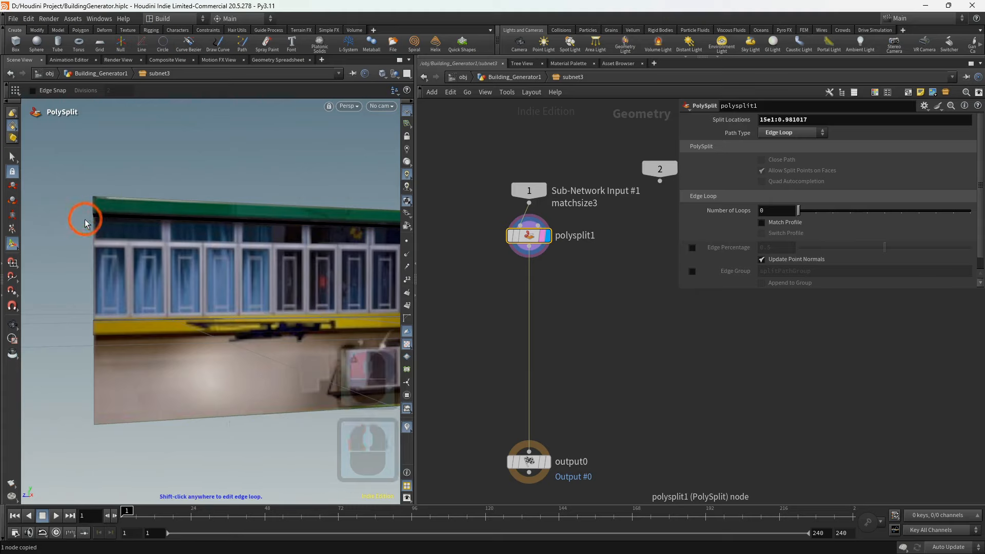
middle_click_drag(513, 288, 489, 275)
left_click(519, 224)
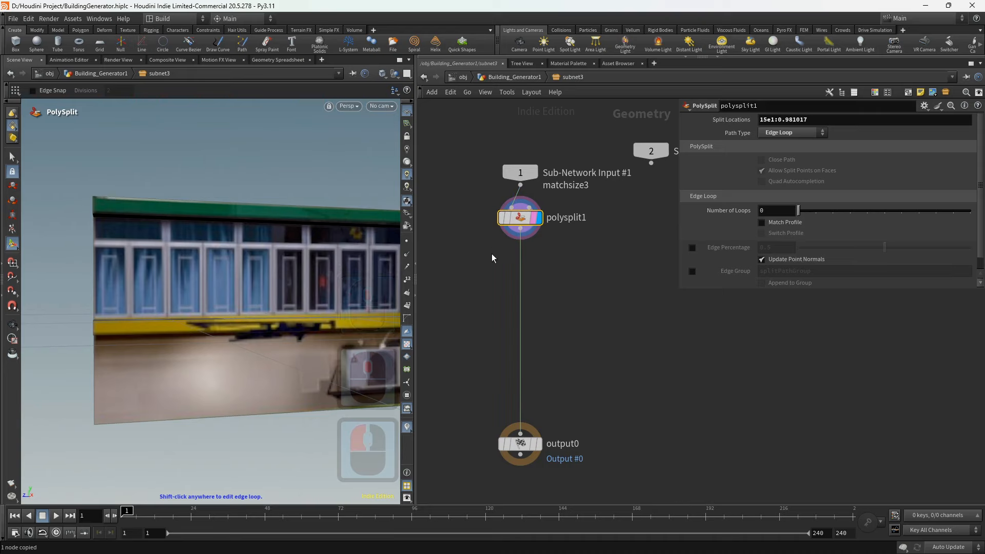
key("ctrl+c")
key("ctrl+v")
left_click_drag(510, 257, 527, 265)
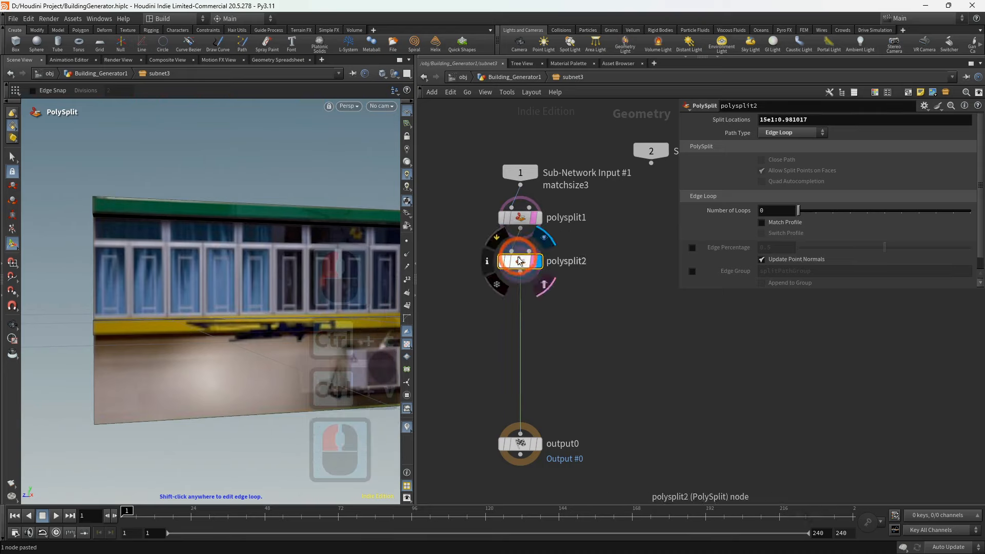
left_click(521, 264)
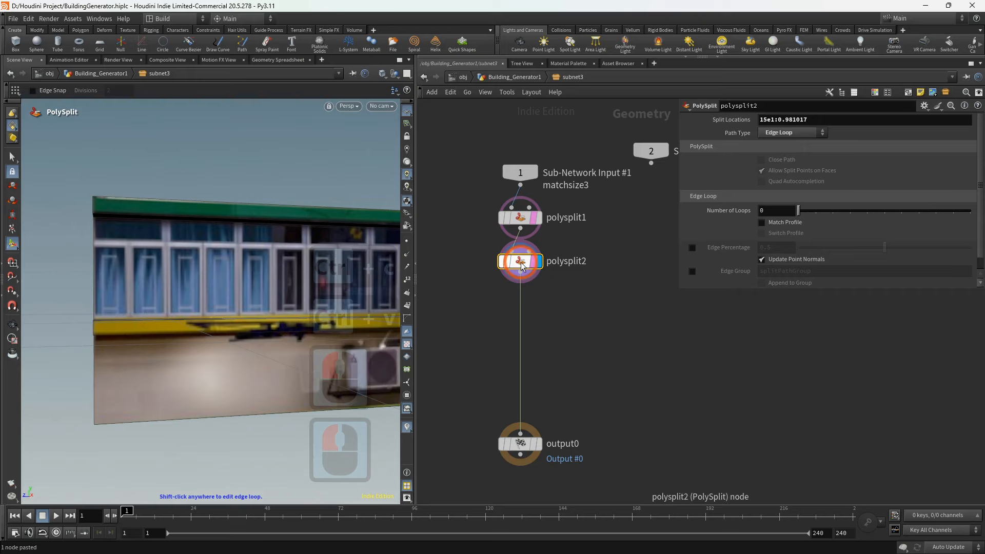
key("Delete")
- Append a second PolySplit node with Path Type Edge Loop and place a horizontal loop at the upper edge of the window frame's crossbar
left_click(520, 229)
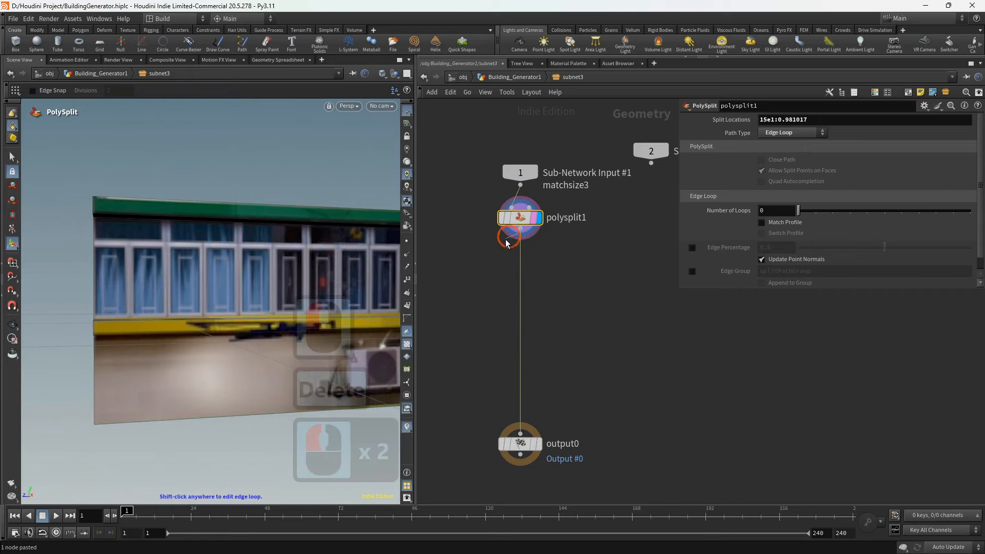
key("Tab")
left_click(529, 449)
left_click(505, 264)
left_click(539, 263)
left_click(790, 133)
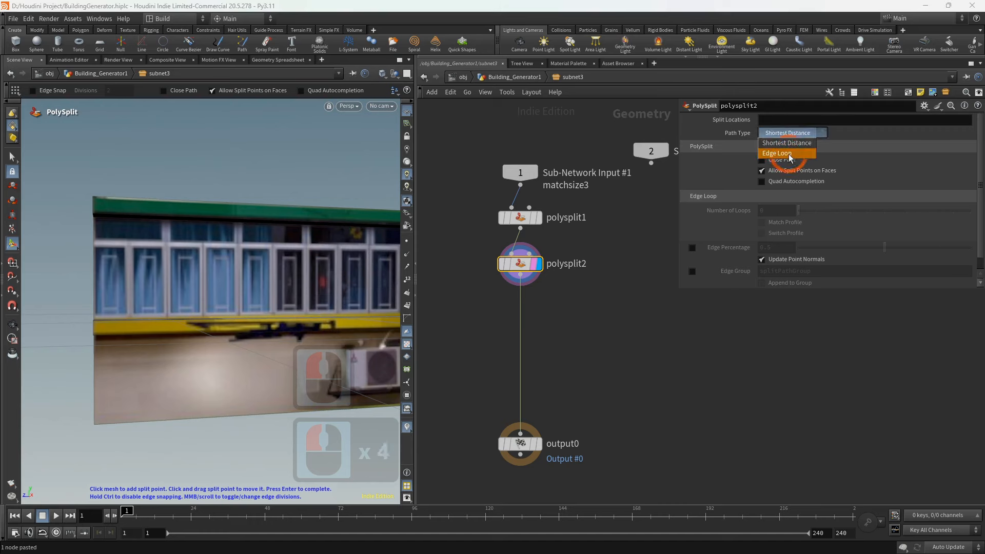
left_click(789, 156)
scroll(100, 234, "up", 2, "alt")
left_click(12, 187)
left_click(14, 243)
left_click(103, 220)
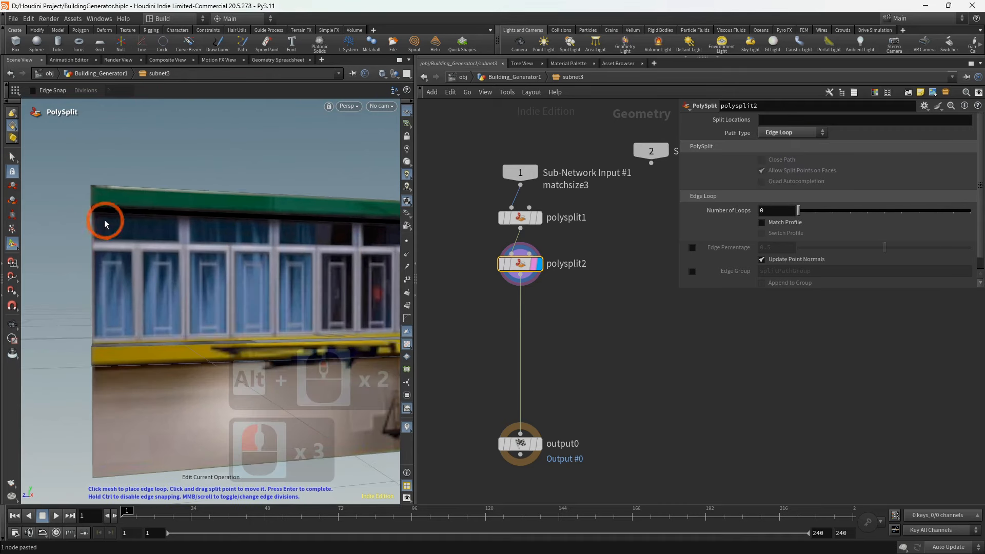
left_click(93, 240)
- Append a third PolySplit node with Path Type Edge Loop and place a horizontal loop at the crossbar's lower edge
middle_click_drag(520, 290, 529, 239)
left_click(529, 225)
key("Tab")
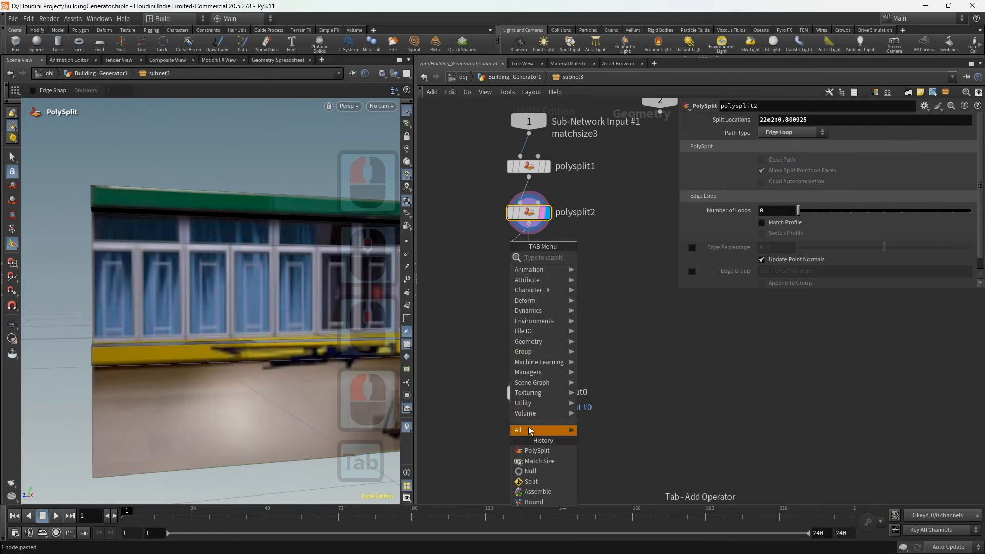
left_click(529, 450)
left_click(529, 260)
left_click(548, 256)
left_click(790, 133)
left_click(789, 157)
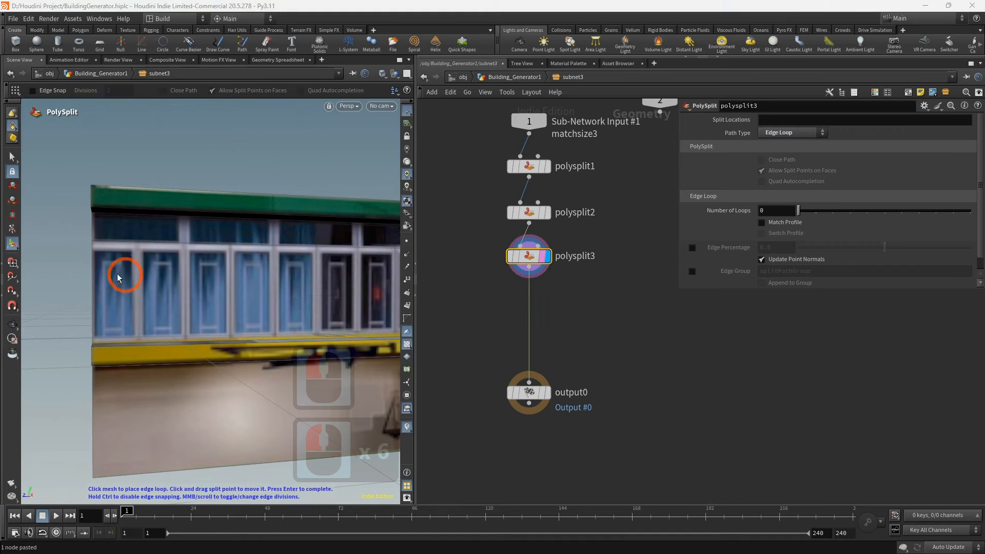
left_click(94, 251)
- Append a fourth PolySplit node with Path Type Edge Loop and place a horizontal loop along the bottom of the windows, above the yellow ledge
scroll(157, 276, "down", 1, "alt")
middle_click_drag(158, 276, 105, 278, "alt")
left_click(529, 267)
key("Tab")
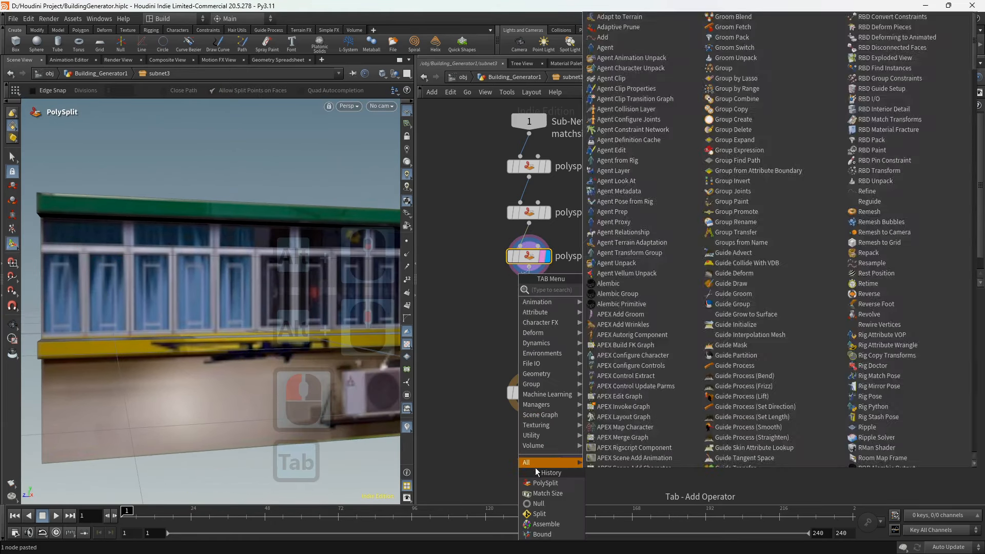
left_click(535, 482)
left_click(529, 303)
left_click(548, 300)
left_click(786, 133)
left_click(786, 156)
left_click(94, 267)
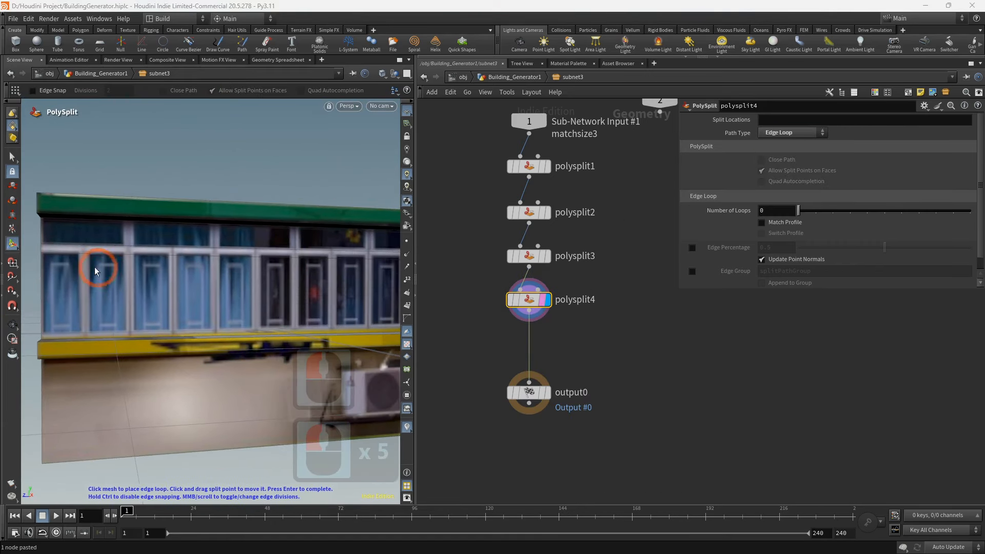
left_click(41, 333)
- Append and display a fifth PolySplit node after polysplit4 and set its Path Type to Edge Loop
left_click(497, 337)
key("Tab")
left_click(554, 495)
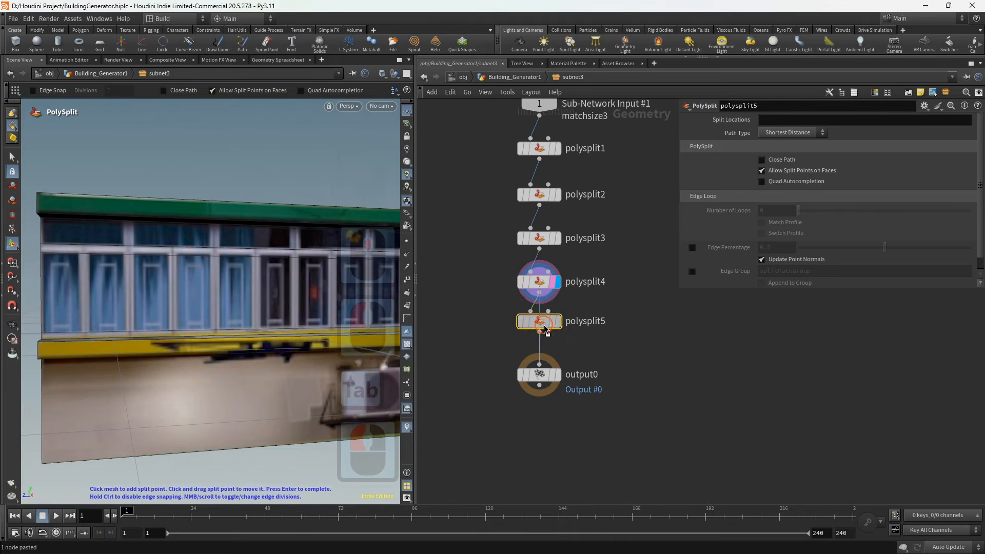
left_click(541, 326)
left_click(559, 325)
left_click(790, 133)
left_click(785, 149)
- Copy the still empty polysplit5 node and move output0 further down to free space in the chain
left_click(542, 328)
key("ctrl+c")
key("ctrl+c")
middle_click_drag(616, 350, 630, 207)
left_click_drag(554, 233, 554, 376)
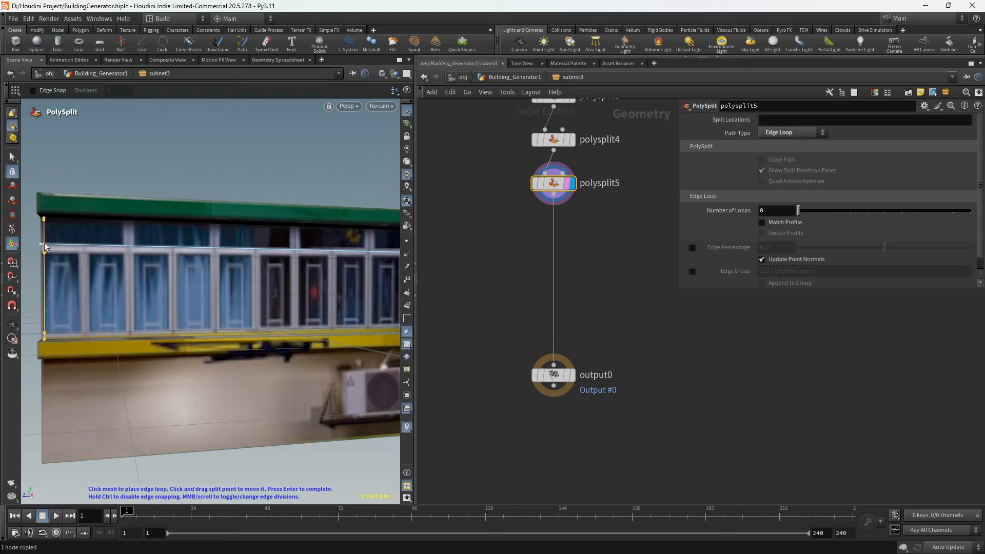
- Chain two pasted PolySplit copies after polysplit5 and place vertical loops on both sides of the mullion between the first and second upper windows
key("ctrl+v")
left_click(550, 227)
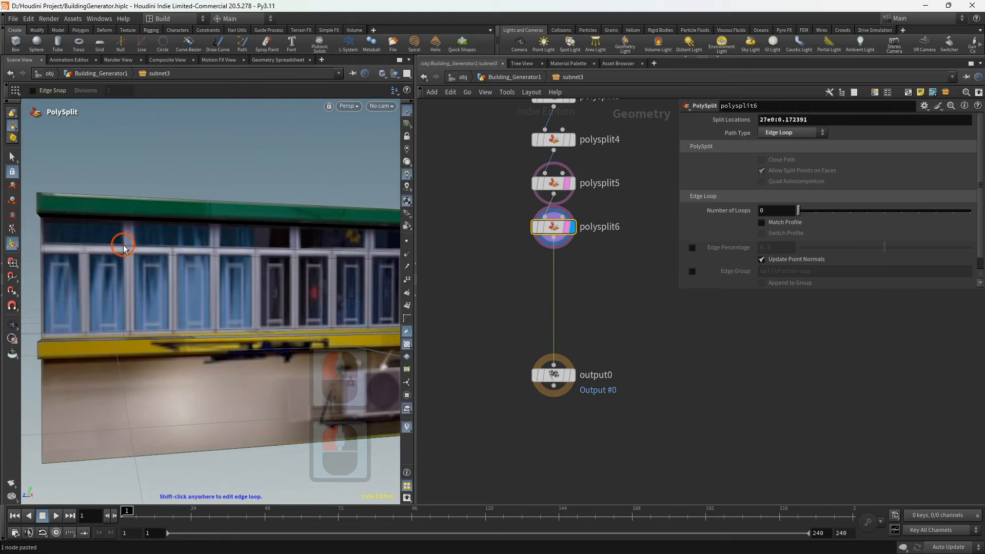
key("ctrl+v")
left_click(548, 271)
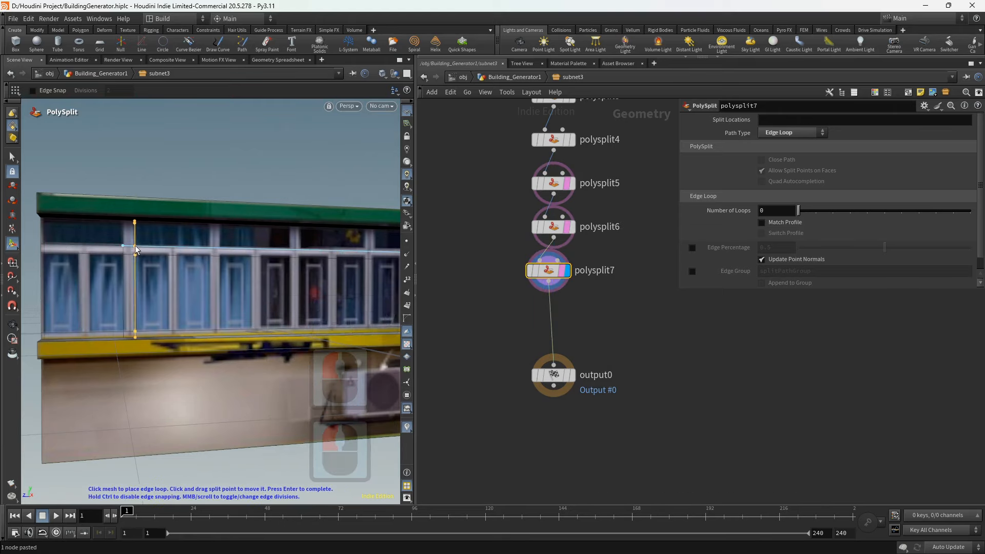
left_click(132, 249)
- Insert polysplit8 and polysplit9 copies into the chain and place vertical loops on both sides of the mullion below the first upper window
middle_click_drag(491, 329, 502, 299)
key("ctrl+v")
left_click(559, 289)
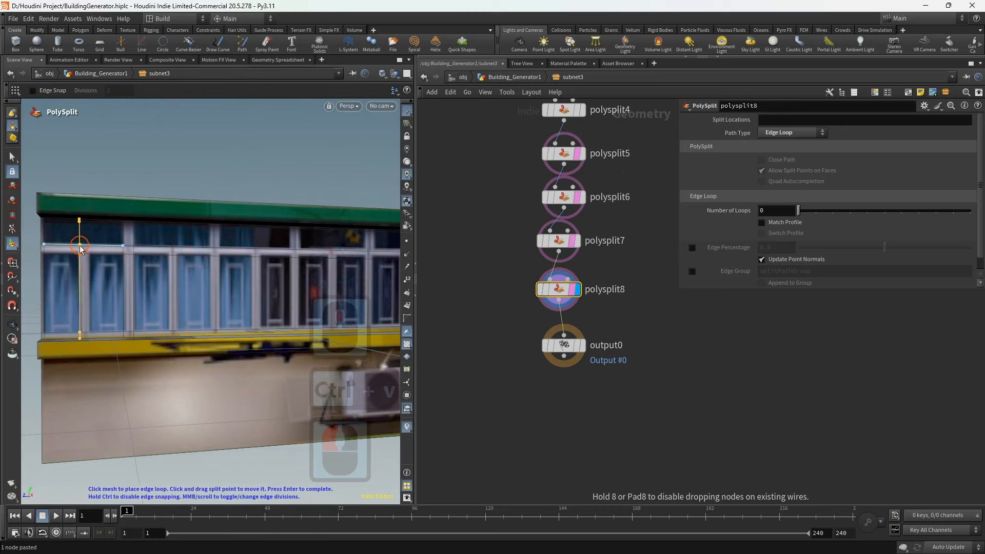
left_click(79, 249)
middle_click_drag(522, 379, 504, 303)
key("ctrl+v")
left_click(545, 257)
left_click(90, 246)
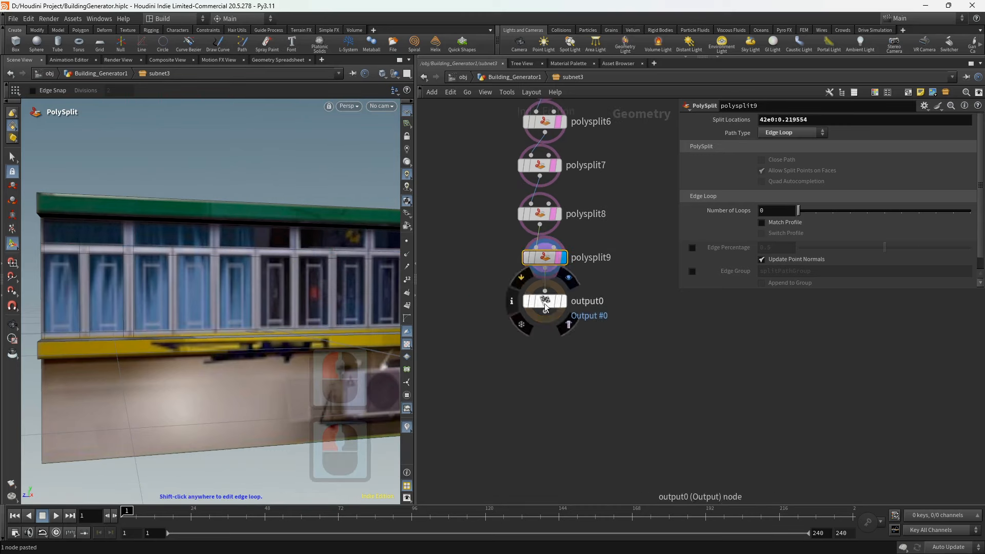
- Insert polysplit10 and polysplit11 copies before output0 and place vertical loops on both sides of the mullion below the second upper window
left_click_drag(544, 301, 539, 390)
key("ctrl+v")
left_click_drag(488, 345, 540, 306)
left_click(170, 254)
middle_click_drag(445, 353, 469, 301)
key("ctrl+v")
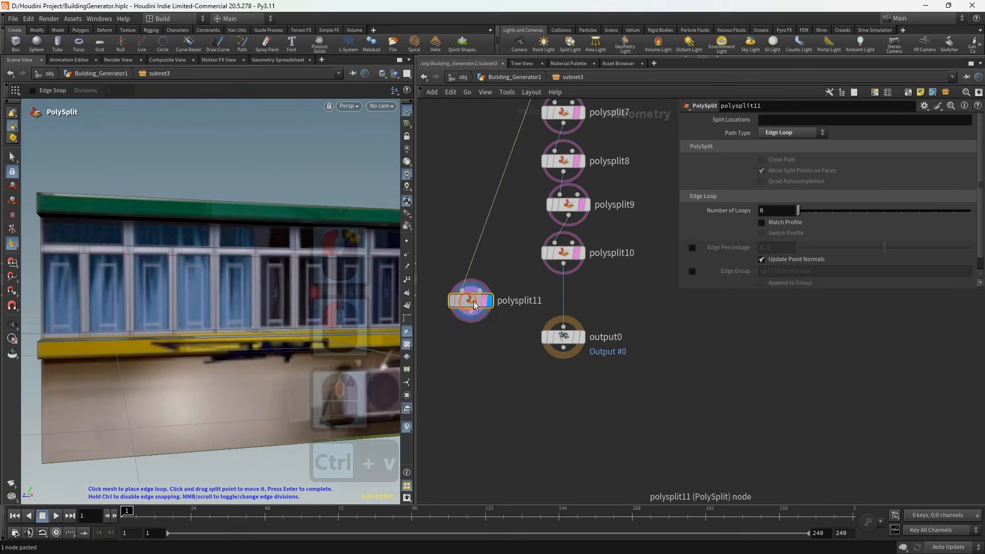
left_click_drag(469, 300, 559, 298)
left_click(176, 248)
- Insert polysplit12 and polysplit13 copies and place vertical loops at the mullion below the third upper window
middle_click_drag(494, 351, 494, 313)
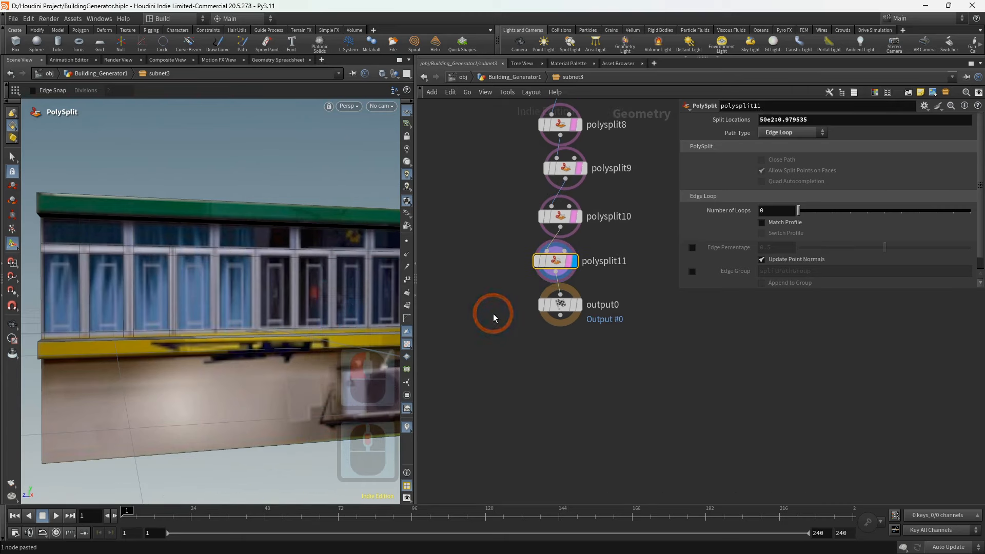
key("ctrl+v")
left_click_drag(494, 313, 560, 304)
key("ctrl+v")
left_click_drag(516, 331, 559, 347)
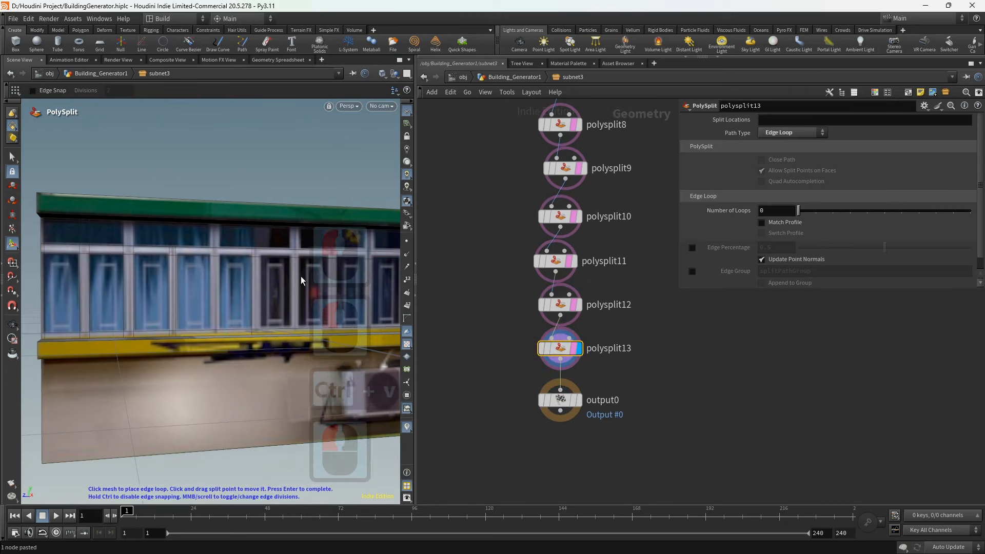
left_click(261, 250)
- Insert polysplit14 and polysplit15 copies and place vertical loops on both sides of the mullion between the third and fourth upper windows
middle_click_drag(295, 316, 192, 323, "alt")
scroll(191, 324, "up", 2, "alt")
middle_click_drag(545, 372, 546, 279)
left_click_drag(555, 307, 554, 375)
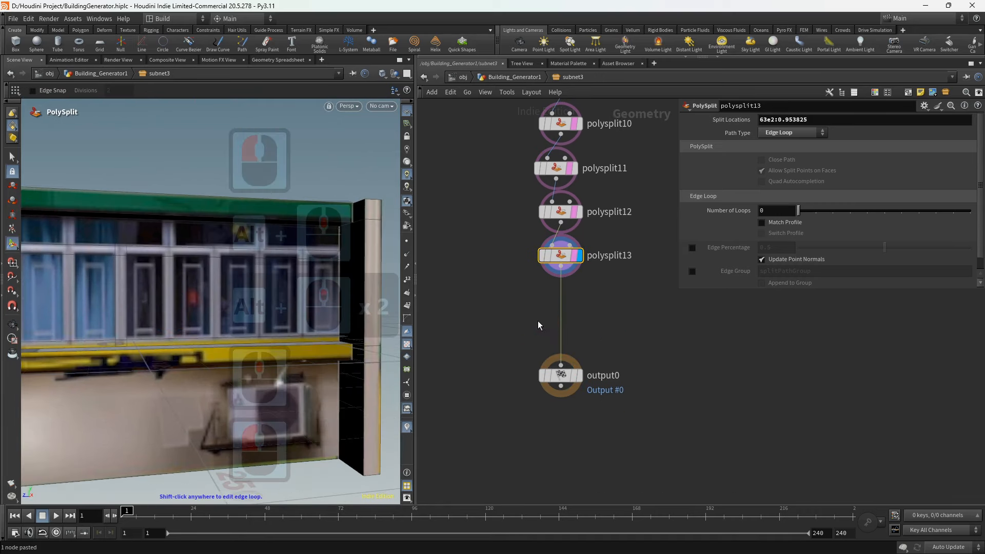
key("ctrl+v")
left_click_drag(518, 303, 560, 299)
left_click(165, 248)
key("ctrl+v")
left_click_drag(462, 314, 559, 342)
left_click(179, 247)
- Insert polysplit16 and polysplit17 copies and place vertical loops on both sides of the mullion below the fourth upper window
middle_click_drag(489, 288, 488, 223)
key("ctrl+v")
left_click_drag(488, 224, 558, 322)
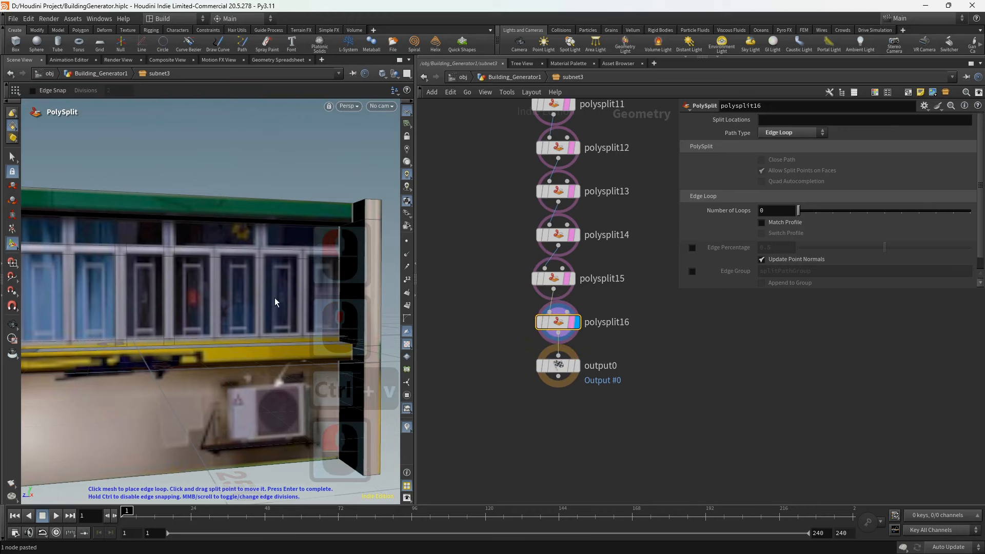
left_click(210, 251)
middle_click_drag(488, 288, 495, 224)
key("ctrl+v")
left_click_drag(510, 324, 565, 307)
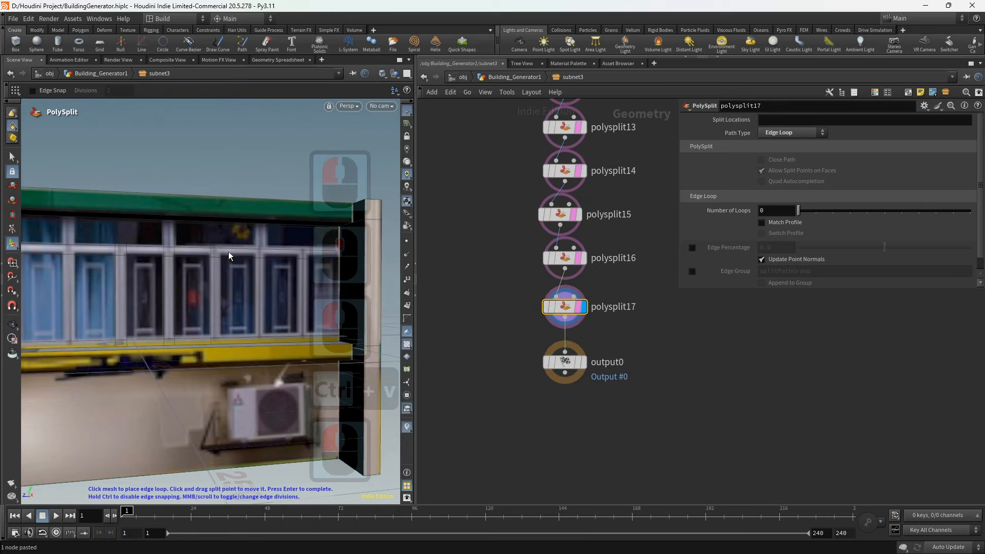
left_click(221, 249)
- Insert polysplit18 and polysplit19 copies and place vertical loops on both sides of the mullion between the fourth and last upper windows
middle_click_drag(495, 288, 488, 255)
key("ctrl+v")
left_click_drag(510, 307, 549, 304)
left_click(256, 248)
middle_click_drag(488, 288, 500, 240)
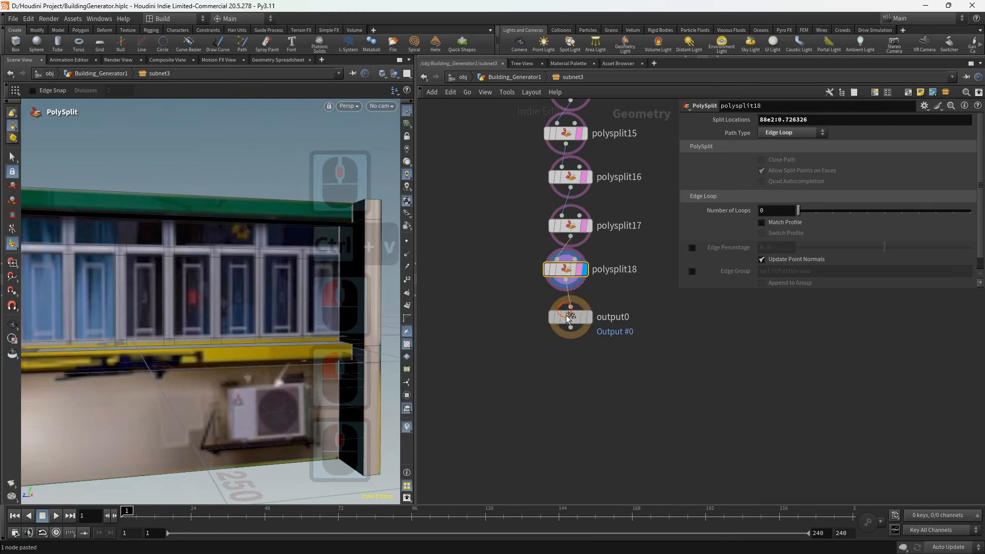
key("ctrl+v")
left_click_drag(510, 321, 561, 323)
left_click(267, 248)
- Insert polysplit20 and polysplit21 copies and place vertical loops on both sides of the mullion below the last upper window
middle_click_drag(529, 373, 529, 294)
key("ctrl+v")
left_click_drag(529, 294, 573, 285)
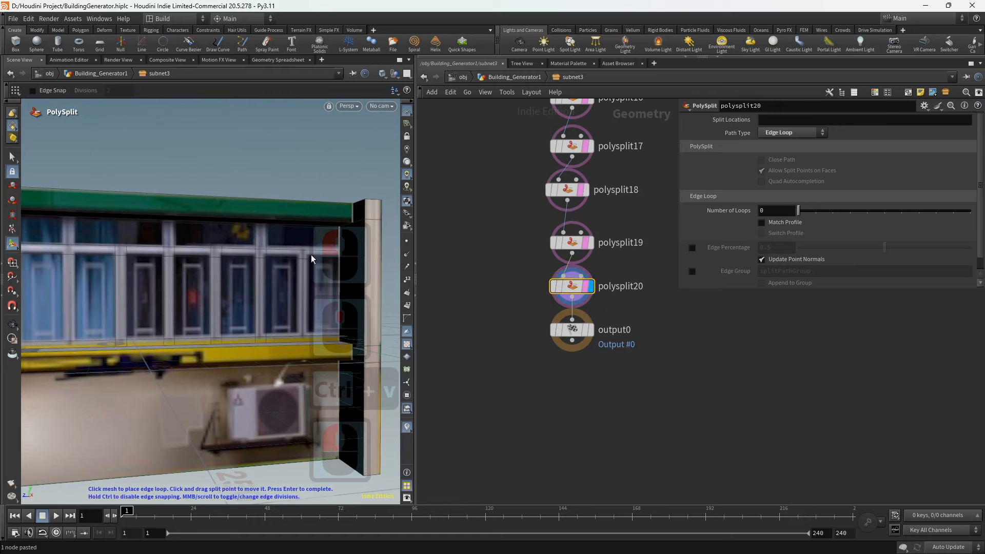
left_click(297, 252)
left_click_drag(572, 329, 572, 380)
key("ctrl+v")
left_click_drag(542, 347, 568, 330)
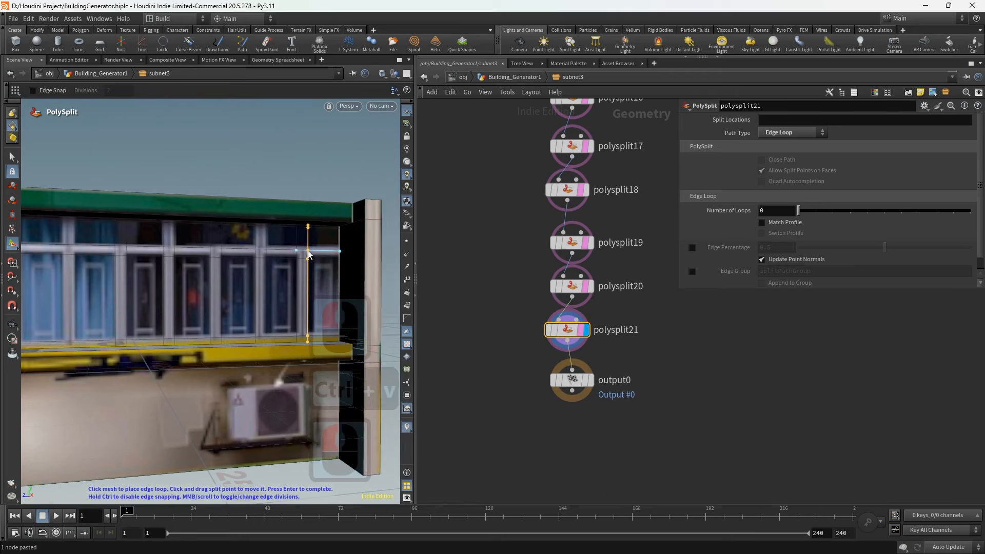
left_click(308, 252)
- Insert a polysplit22 copy before output0 and place a vertical loop at the end of the window row next to the pillar
left_click_drag(298, 293, 334, 295, "alt")
middle_click_drag(334, 295, 287, 293, "alt")
middle_click_drag(308, 294, 262, 293, "alt")
key("ctrl+v")
left_click_drag(532, 352, 568, 358)
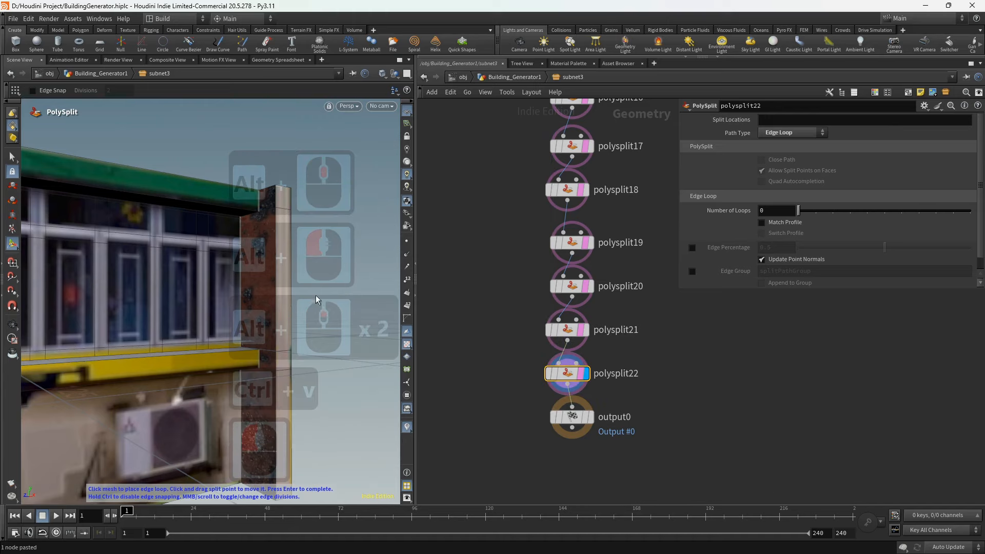
left_click(219, 277)
left_click_drag(220, 278, 352, 256, "alt")
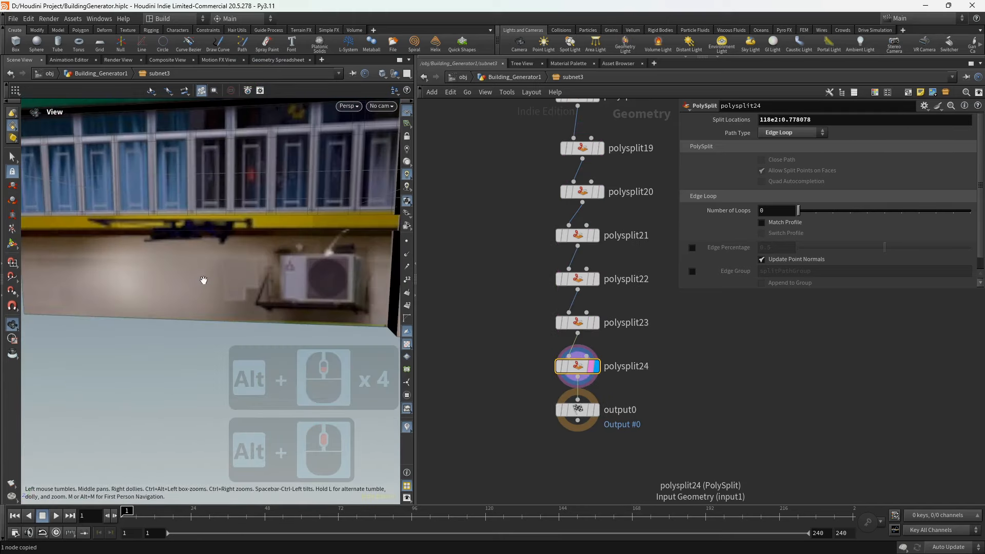
- Insert polysplit25 and polysplit26 copies before output0 and place vertical loops on both sides of the air conditioner unit
left_click_drag(204, 280, 223, 262, "alt")
scroll(220, 268, "up", 2, "alt")
mouse_move(222, 262)
middle_mouse_down("alt")
mouse_move(190, 269)
mouse_move(216, 254)
middle_mouse_up("alt")
middle_click_drag(501, 334, 501, 226)
key("ctrl+v")
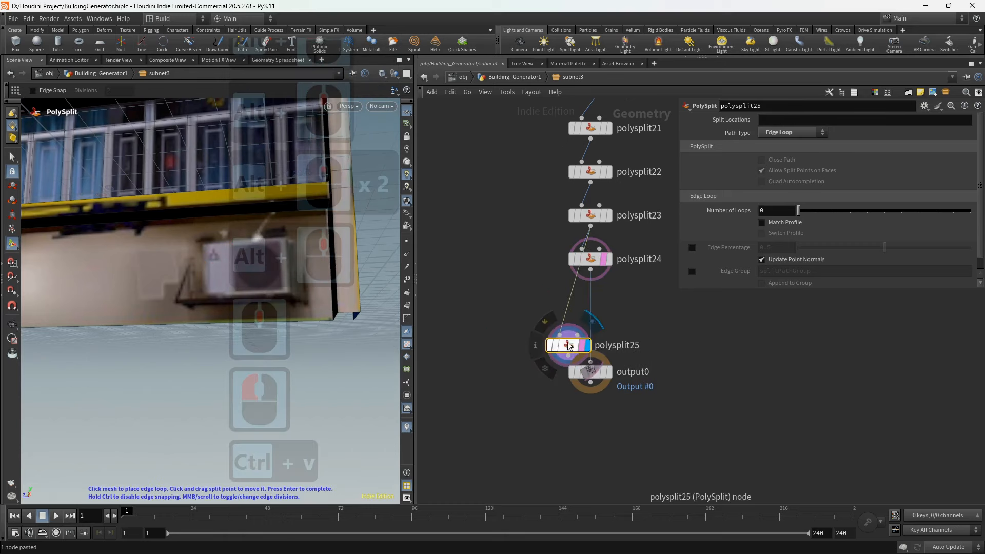
left_click(585, 303)
key("ctrl+v")
left_click(587, 339)
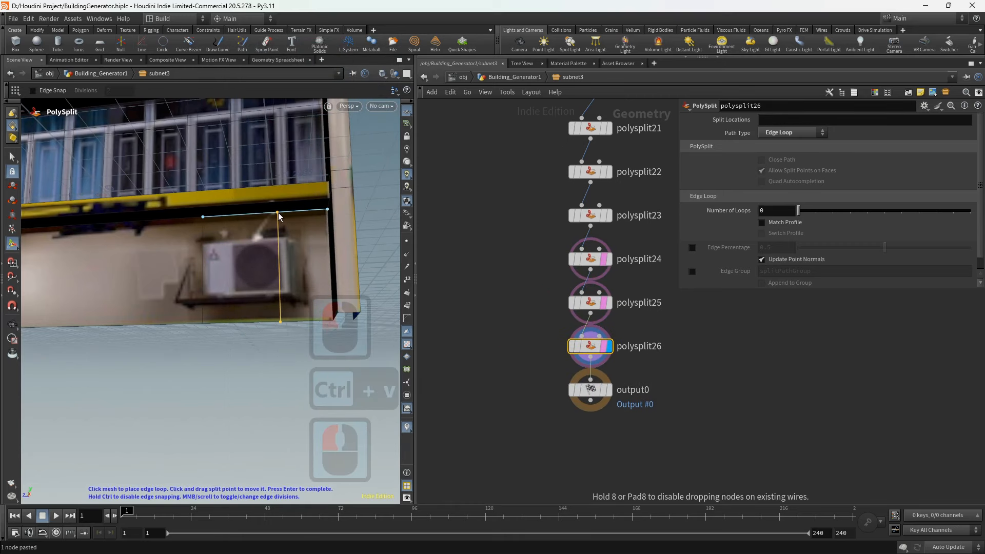
left_click(288, 214)
- Insert polysplit27 and polysplit28 copies before output0 and place horizontal loops along the air conditioner's upper and lower edges
key("ctrl+v")
left_click(585, 379)
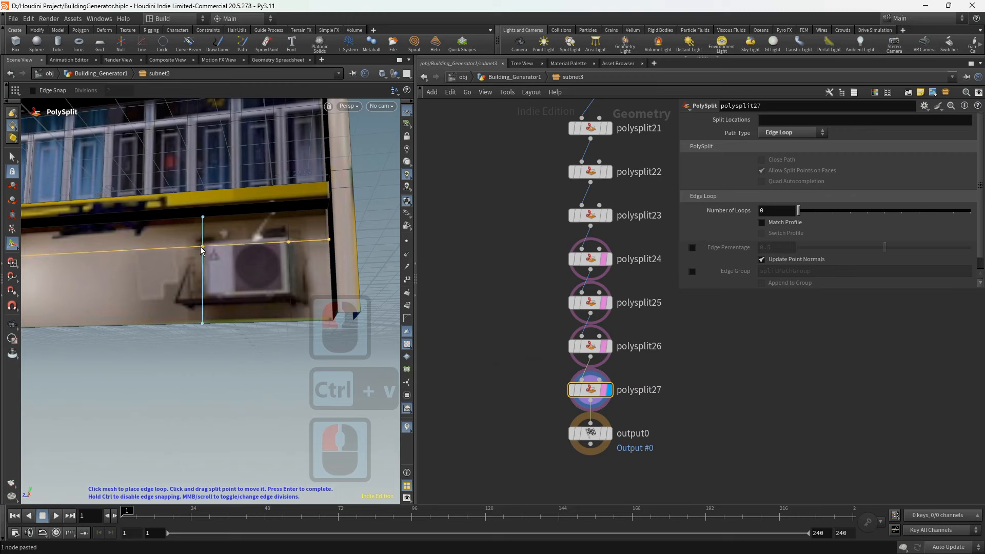
left_click(202, 243)
key("ctrl+v")
left_click(566, 404)
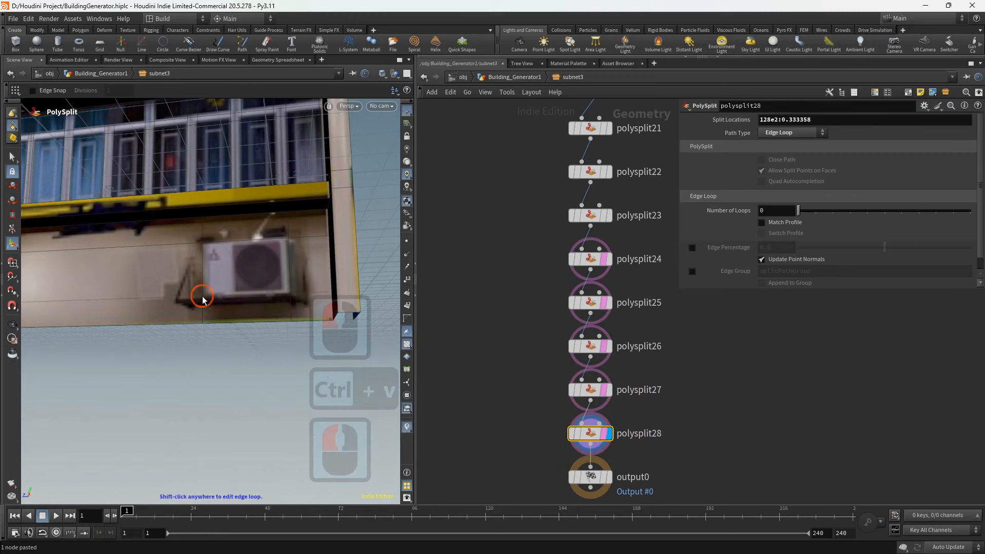
- Select the air conditioner's front face and extrude it outward from the wall with PolyExtrude at a distance of 26.9
scroll(203, 301, "down", 9, "alt")
middle_click_drag(203, 301, 246, 279, "alt")
left_click_drag(247, 280, 195, 259, "alt")
middle_click_drag(196, 259, 218, 275, "alt")
left_click_drag(217, 275, 209, 276, "alt")
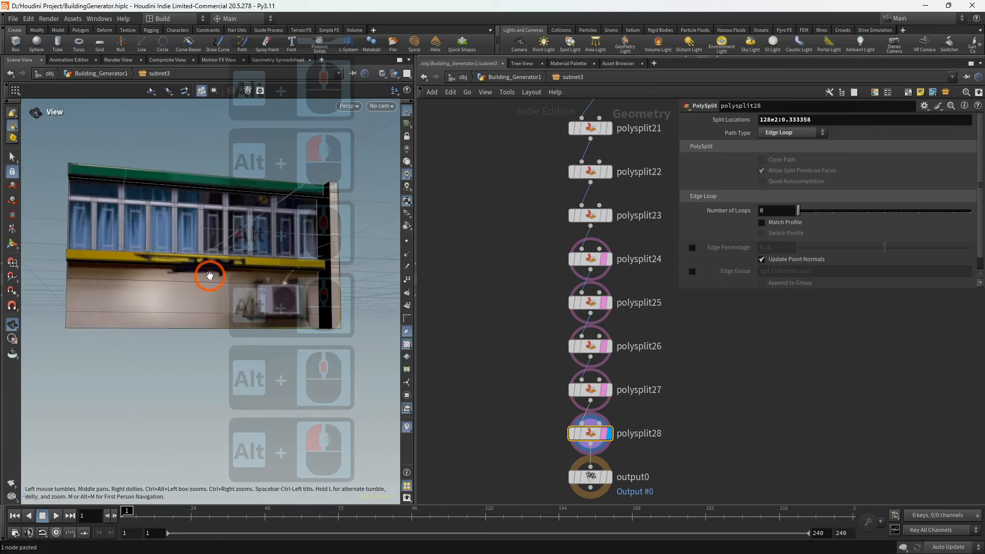
middle_click_drag(210, 277, 165, 263, "alt")
scroll(132, 260, "up", 3, "alt")
middle_click_drag(514, 400, 529, 307)
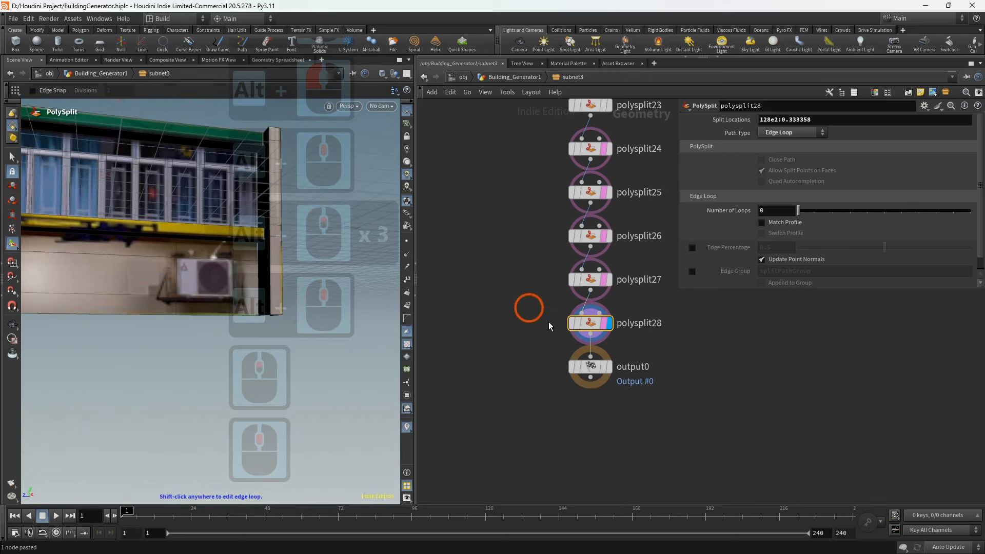
left_click(595, 326)
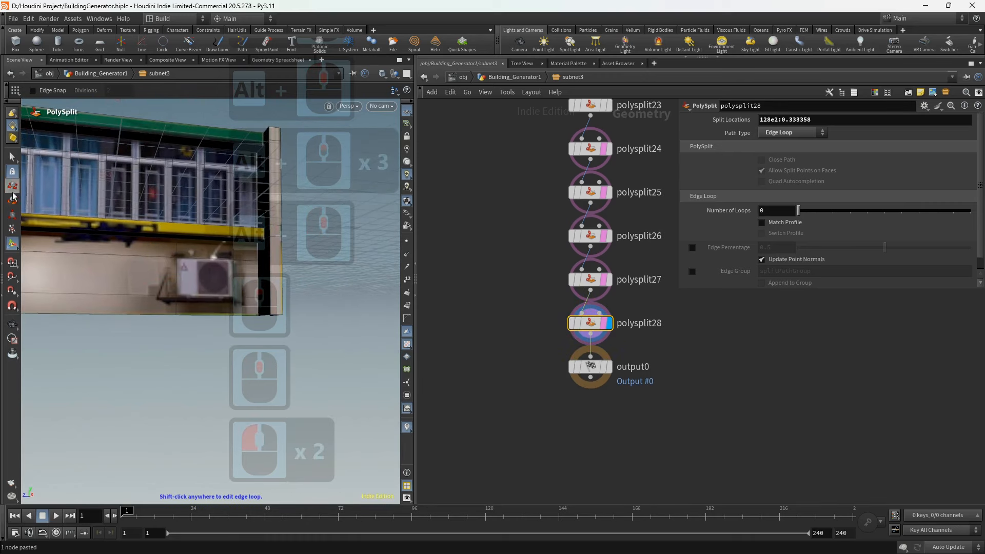
left_click(12, 230)
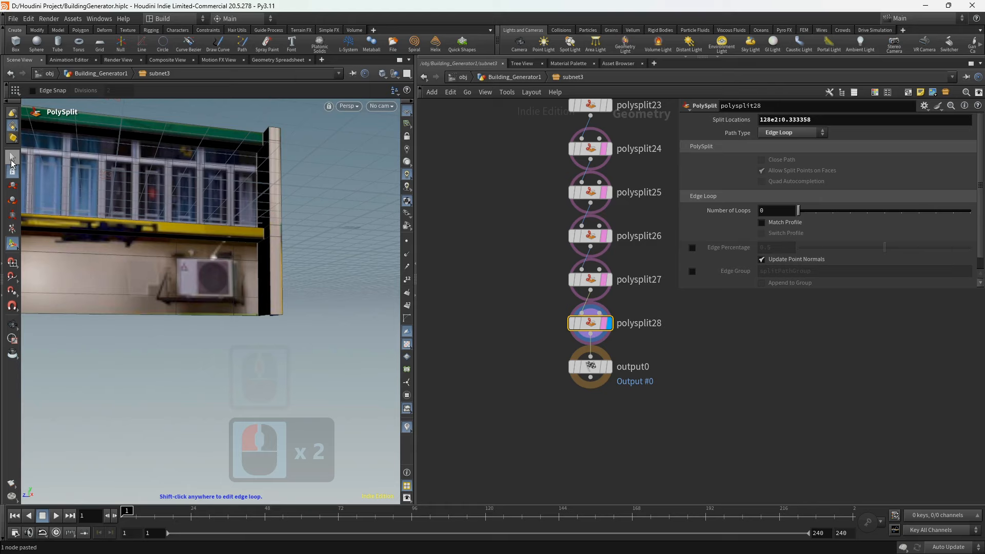
left_click(12, 245)
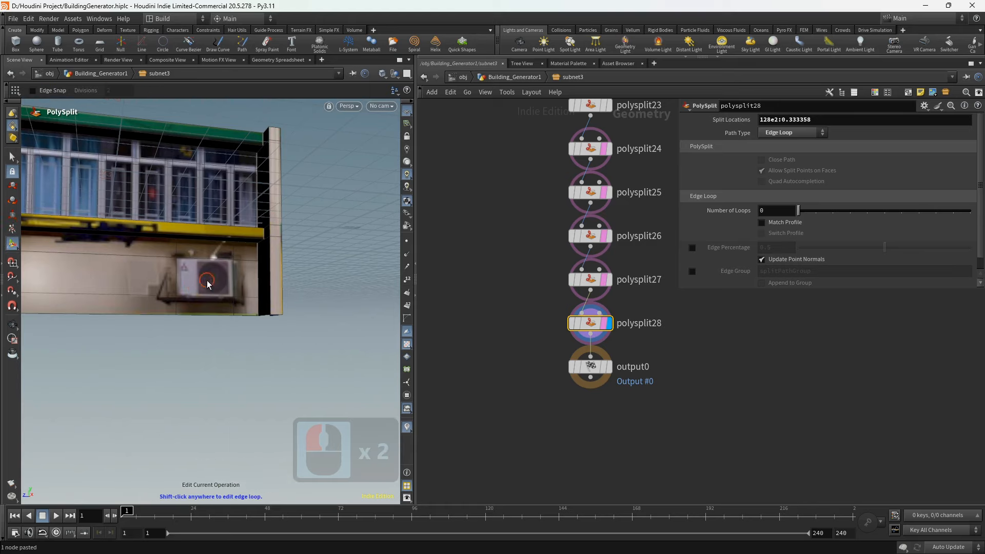
left_click(11, 157)
left_click(219, 259)
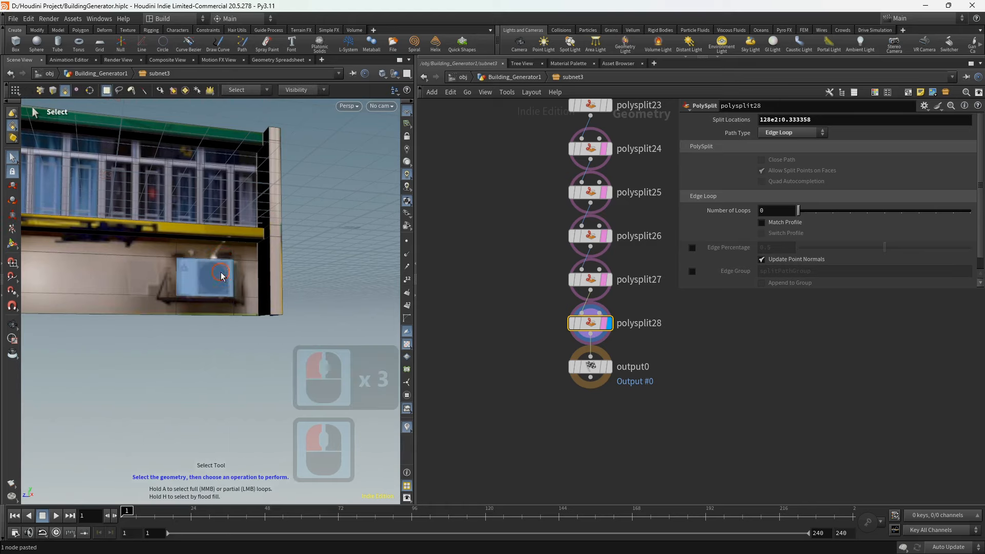
left_click(220, 275)
mouse_move(222, 276)
left_mouse_down("alt")
mouse_move(239, 278)
mouse_move(218, 288)
left_mouse_up("alt")
key("Tab")
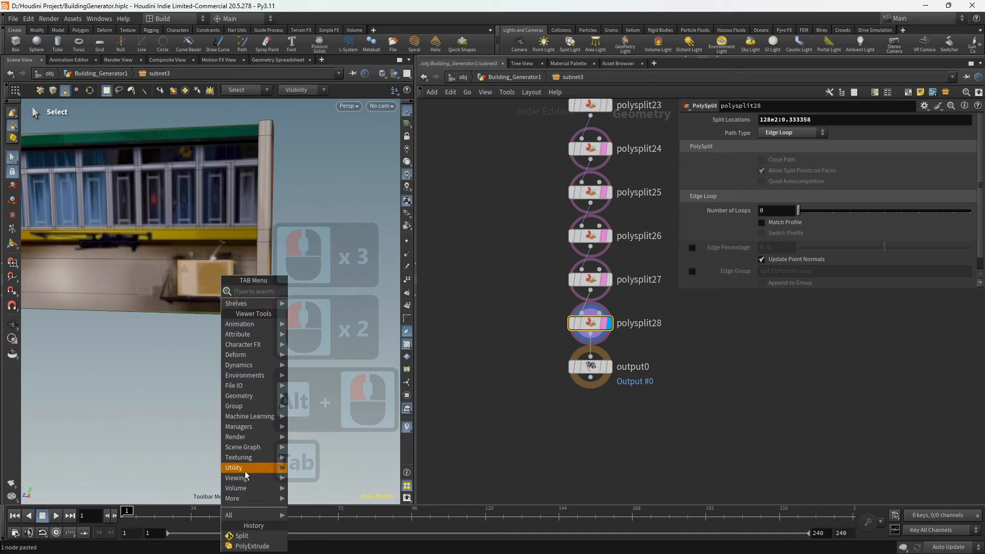
left_click(252, 546)
left_click_drag(227, 330, 440, 270, "alt")
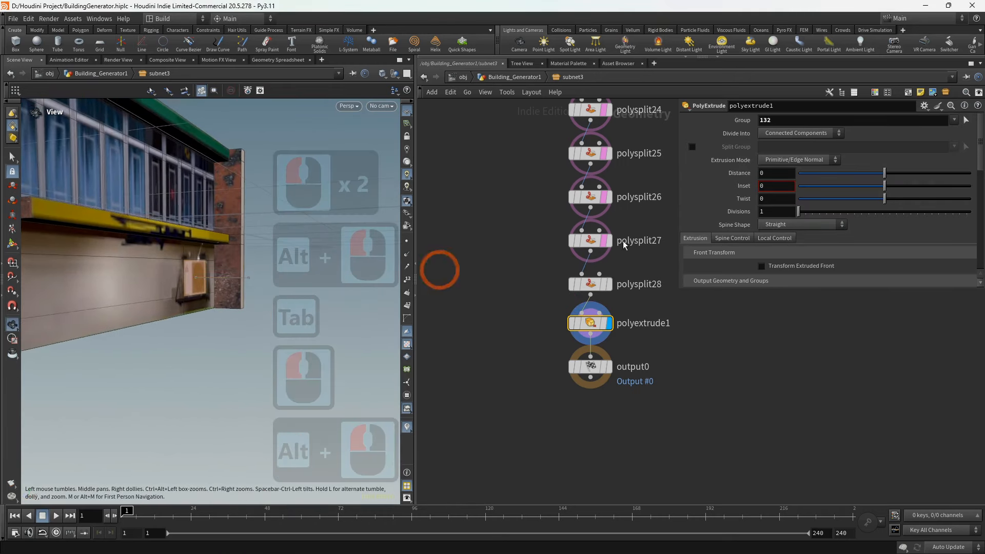
left_click_drag(885, 177, 970, 174)
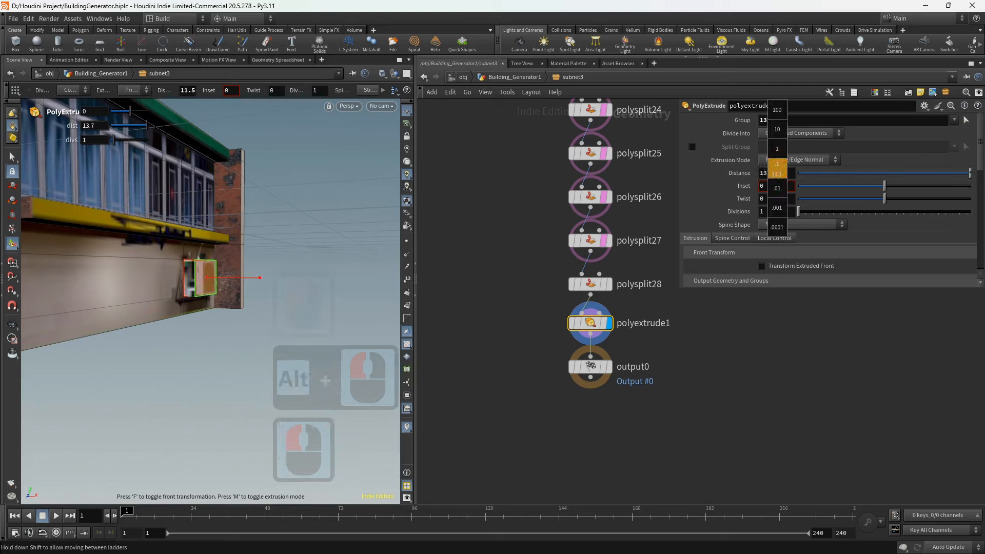
mouse_move(777, 169)
left_mouse_down()
mouse_move(823, 169)
mouse_move(777, 169)
left_mouse_up()
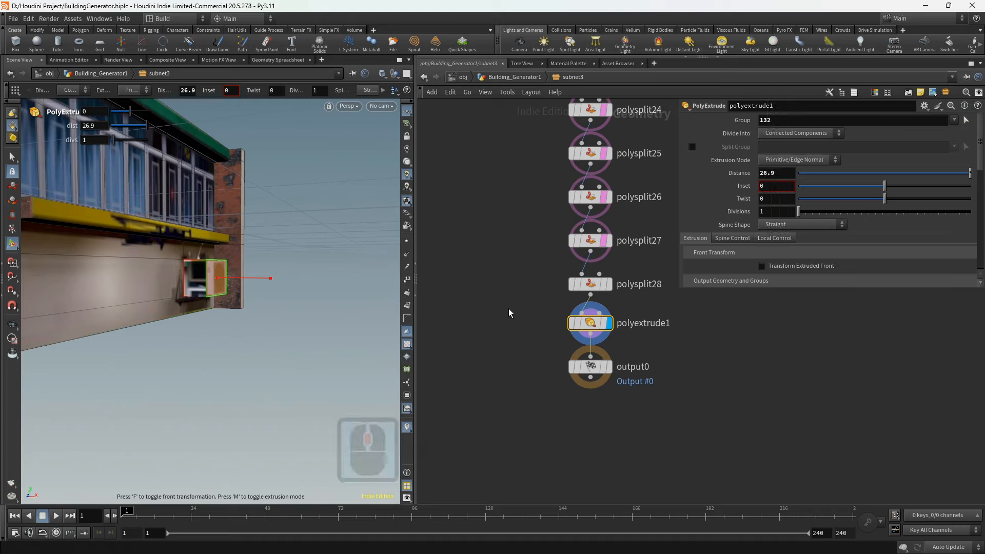
double_click(574, 333)
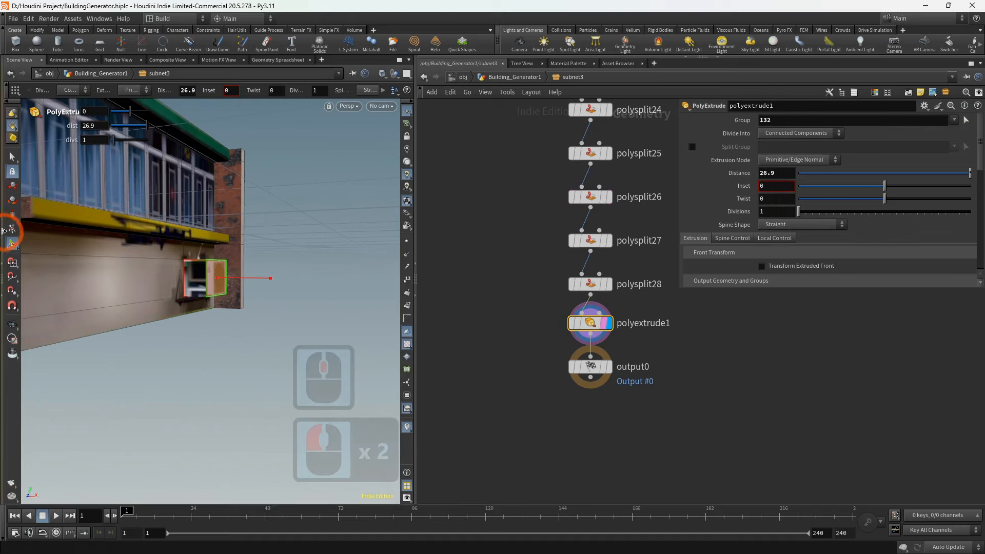
- Select the lower and upper window panes in the first half of the window row, starting from the end away from the pillar
left_click(12, 161)
left_click(88, 177)
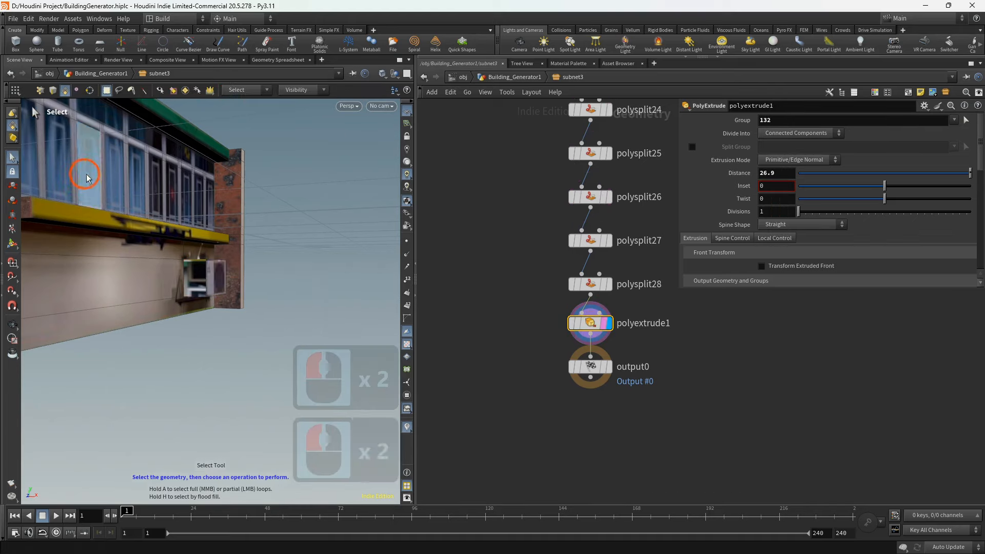
left_click_drag(87, 177, 302, 246, "alt")
middle_click_drag(302, 246, 200, 245, "alt")
left_click_drag(200, 245, 185, 242, "alt")
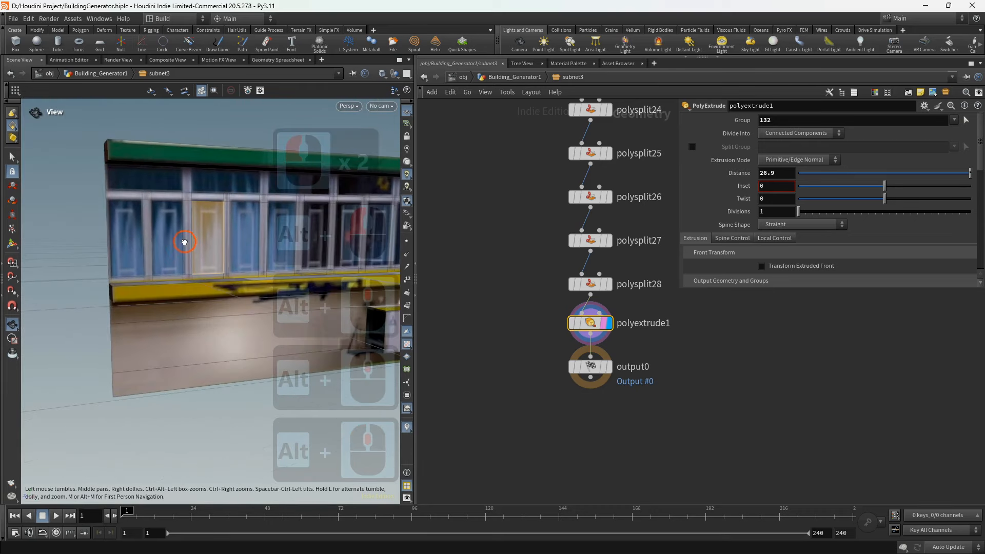
left_click(169, 244, "shift")
left_click(130, 239, "shift")
left_click(128, 179, "shift")
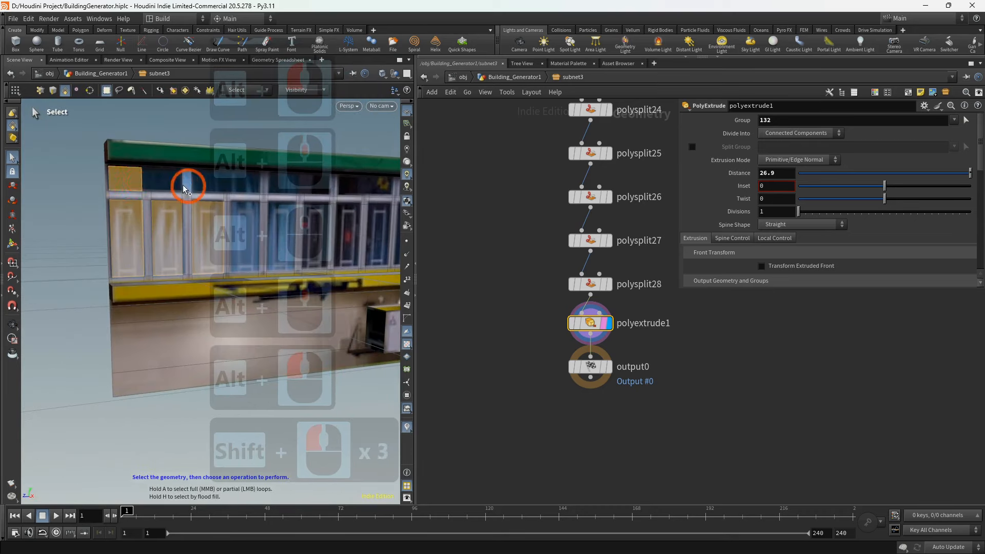
left_click(162, 185, "shift")
left_click(146, 182, "shift")
left_click(208, 185, "shift")
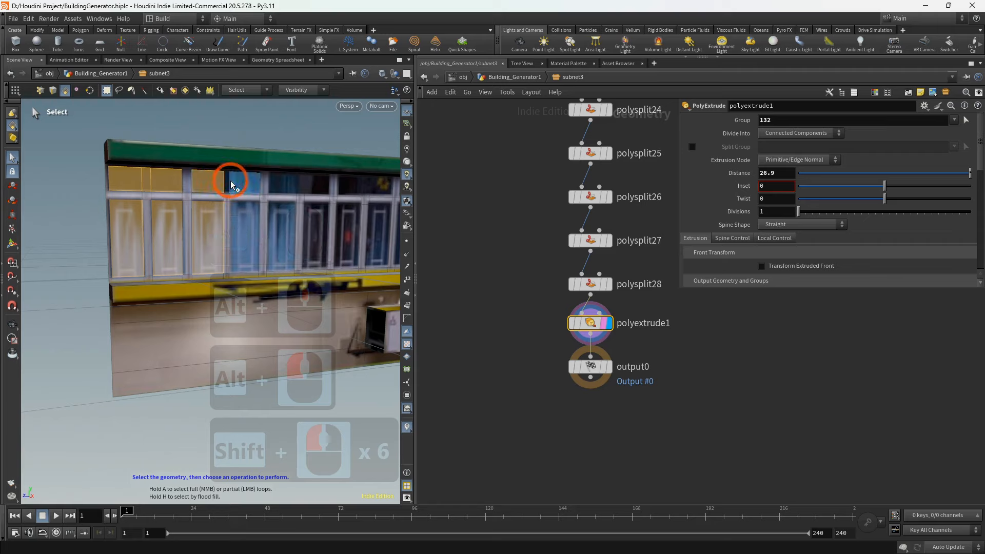
left_click(232, 186, "shift")
left_click(245, 202, "shift")
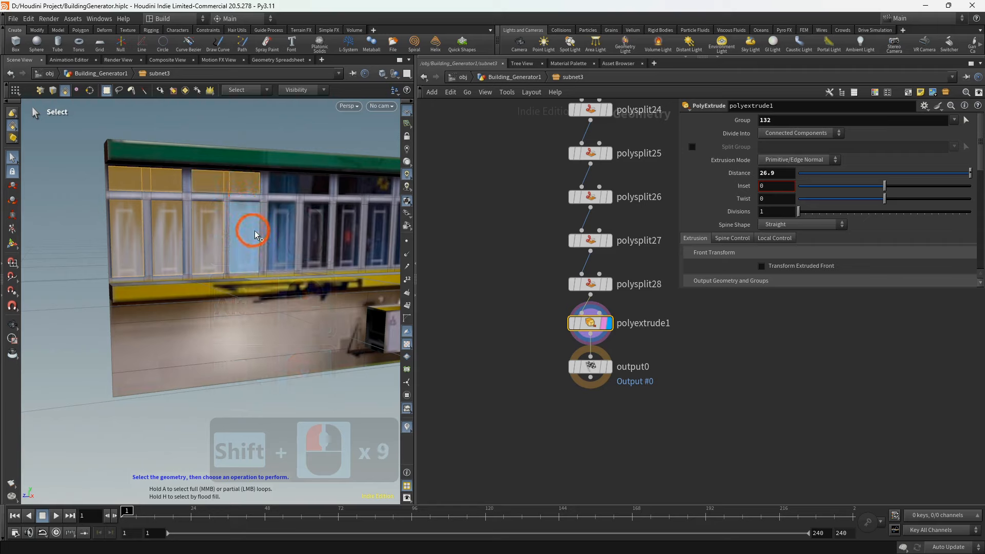
- Add the remaining upper and lower window panes up to the pillar to the face selection
left_click_drag(255, 235, 137, 226, "alt")
left_click(139, 208, "shift")
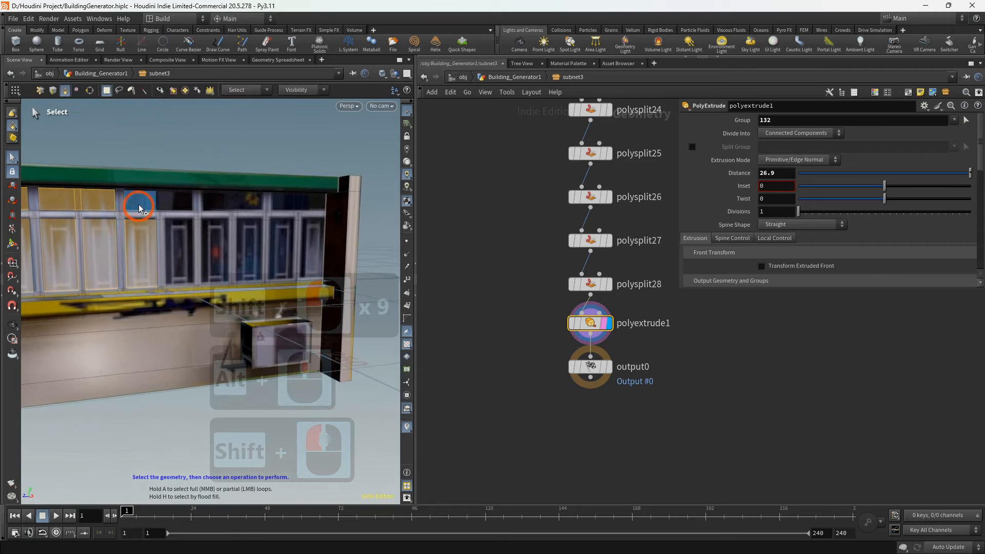
left_click(172, 203, "shift")
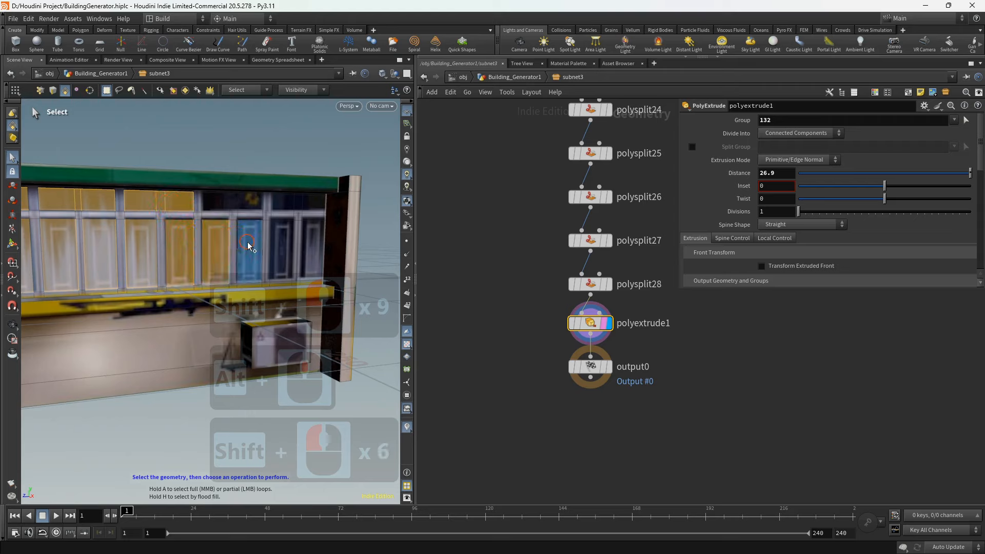
left_click(304, 203, "shift")
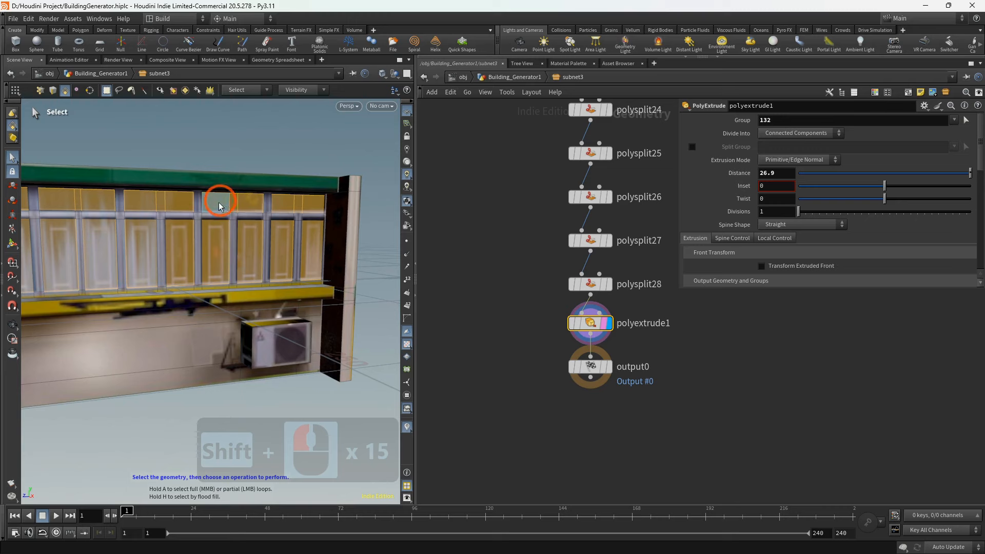
left_click_drag(198, 238, 242, 266, "alt")
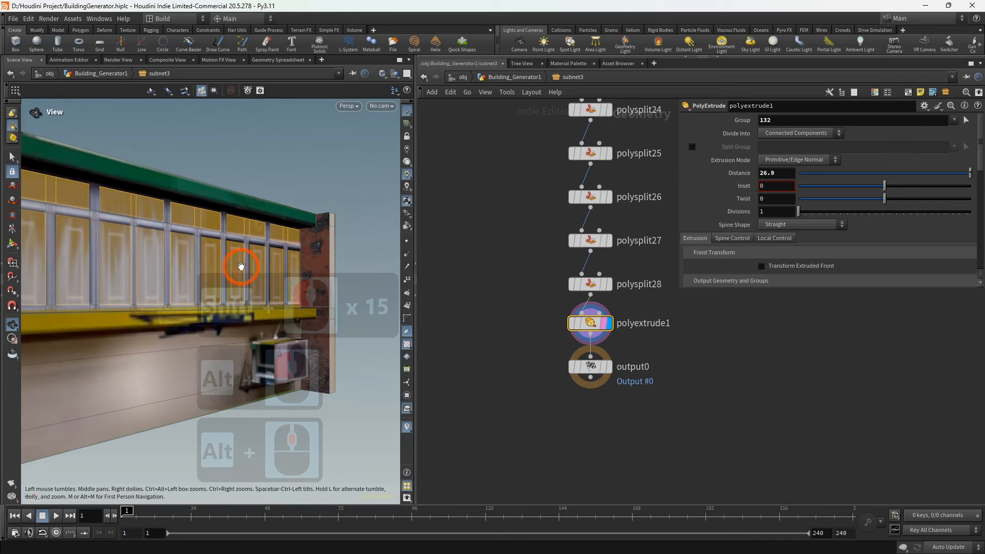
- Apply PolyExtrude to the selected window panes and recess them with a distance of -4
key("Tab")
left_click(265, 529)
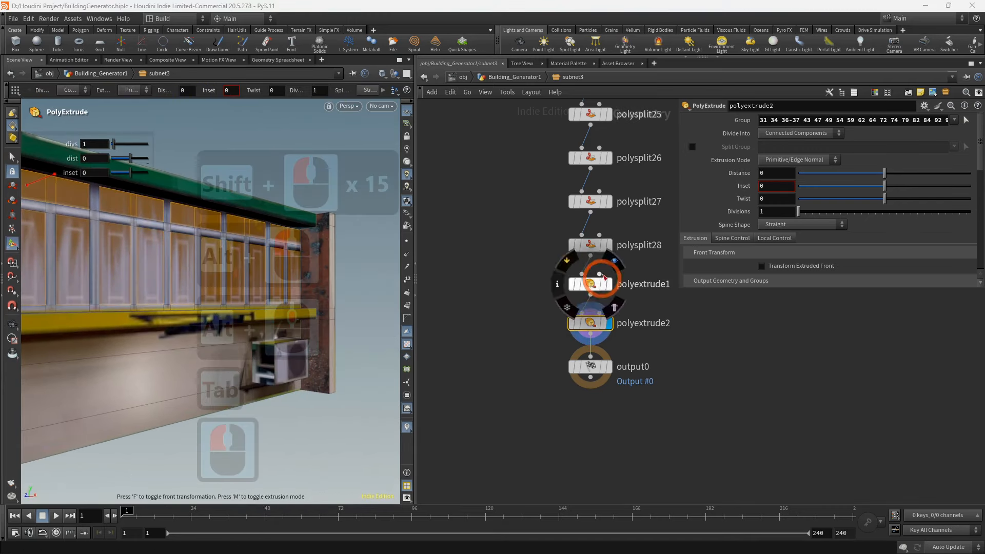
left_click(748, 173)
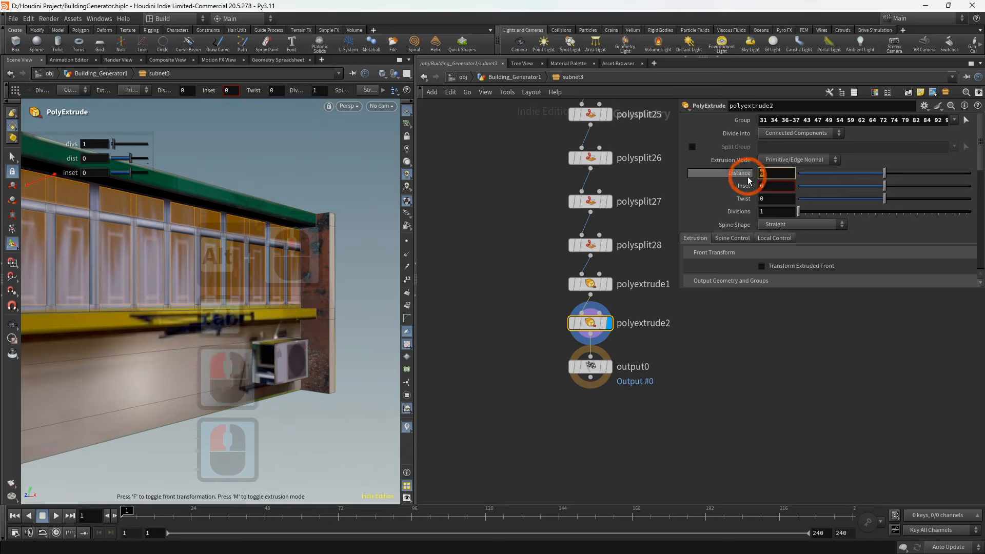
type("-10")
key("Return")
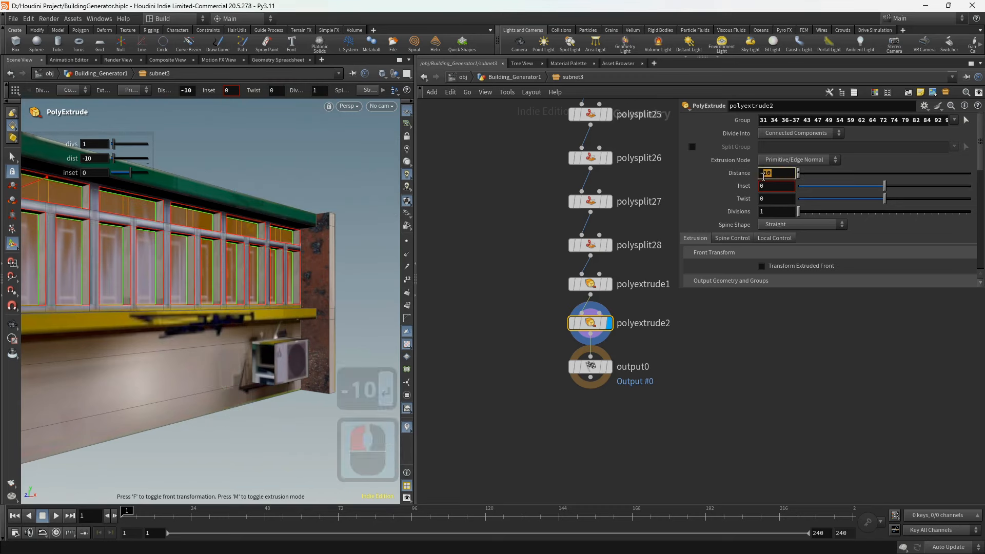
left_click(742, 338)
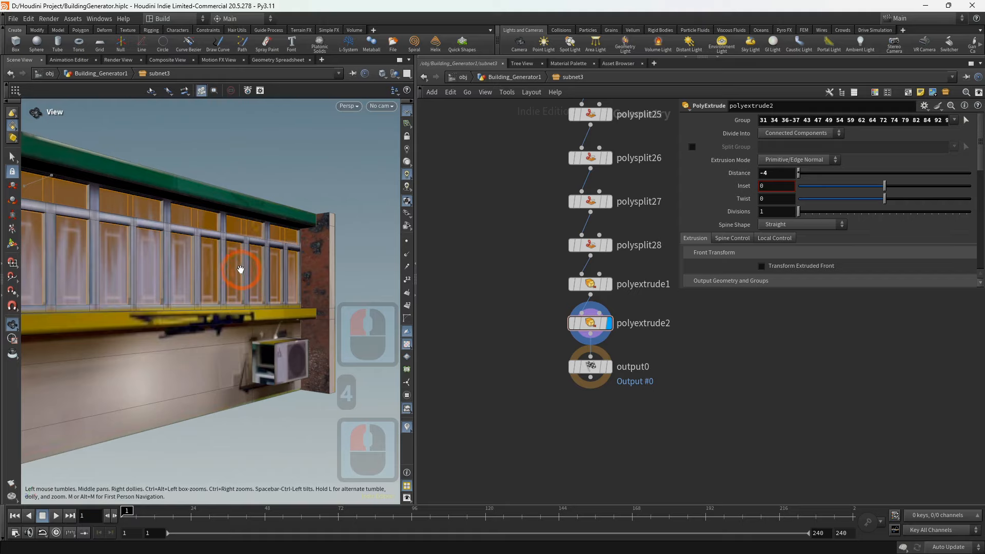
- Display the output0 node and return to the parent Building_Generator1 network
mouse_move(241, 271)
left_mouse_down("alt")
mouse_move(142, 277)
mouse_move(231, 275)
left_mouse_up("alt")
scroll(227, 273, "down", 3, "alt")
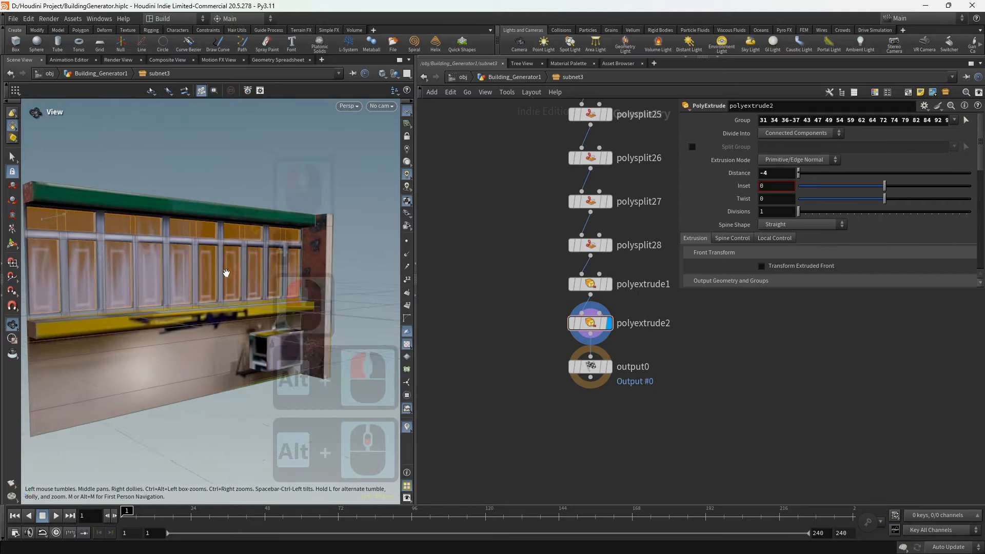
middle_click_drag(226, 272, 264, 251, "alt")
left_click_drag(264, 251, 224, 270, "alt")
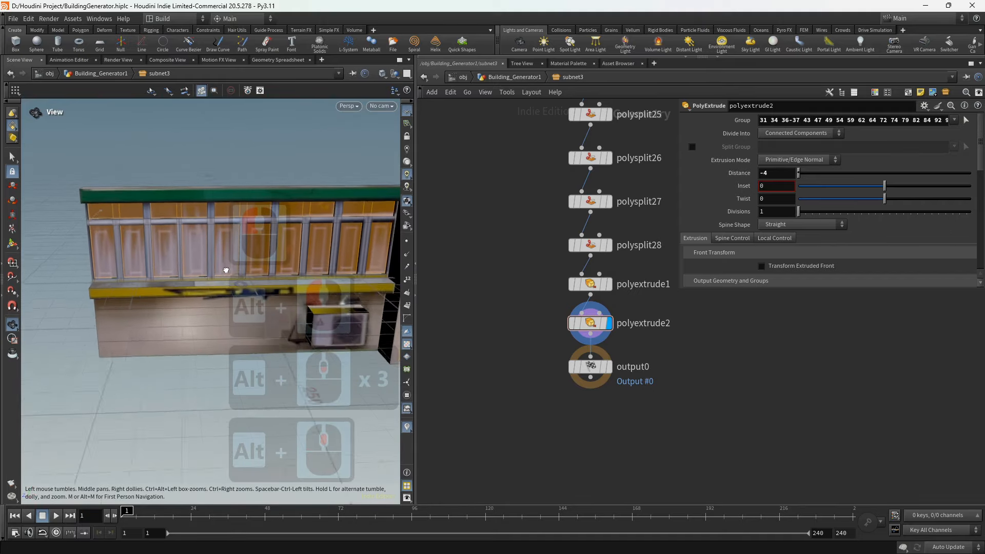
left_click(606, 368)
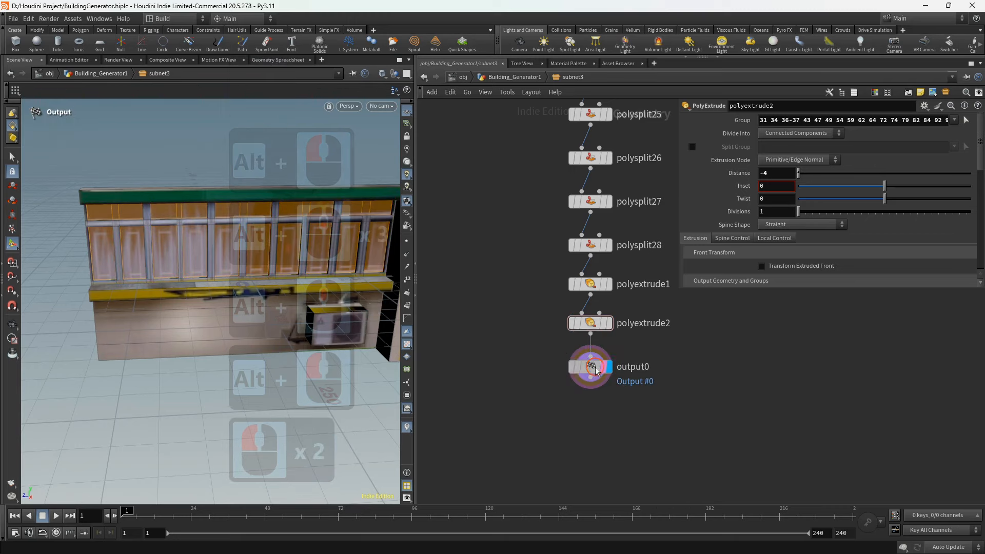
left_click(553, 141)
left_click(529, 78)
scroll(546, 251, "down", 2)
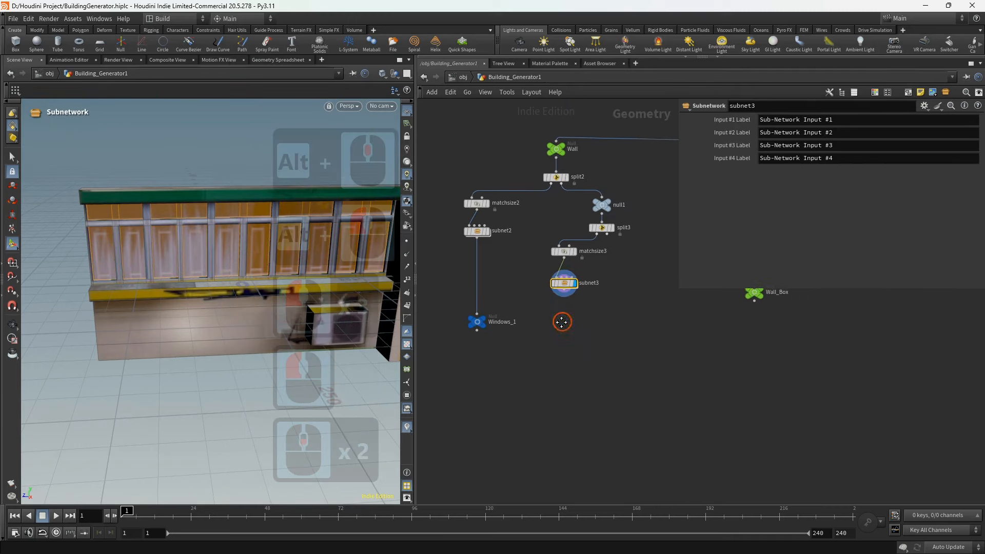
- Duplicate the Windows_1 null as Windows_2 below subnet3 and connect subnet3's output to it
left_click(568, 272)
left_click_drag(570, 275, 560, 278)
scroll(529, 316, "up", 3)
left_click(433, 323)
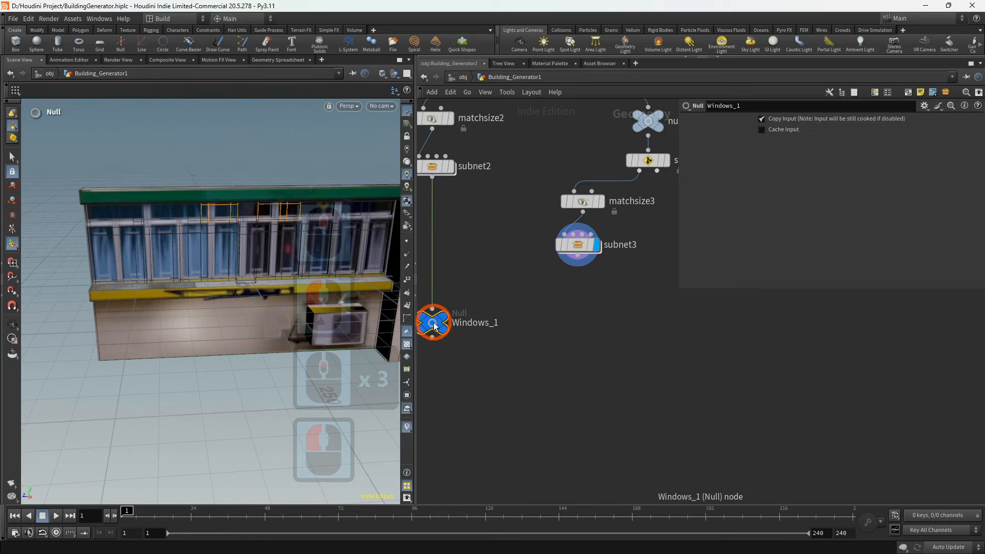
key("ctrl+c")
key("ctrl+v")
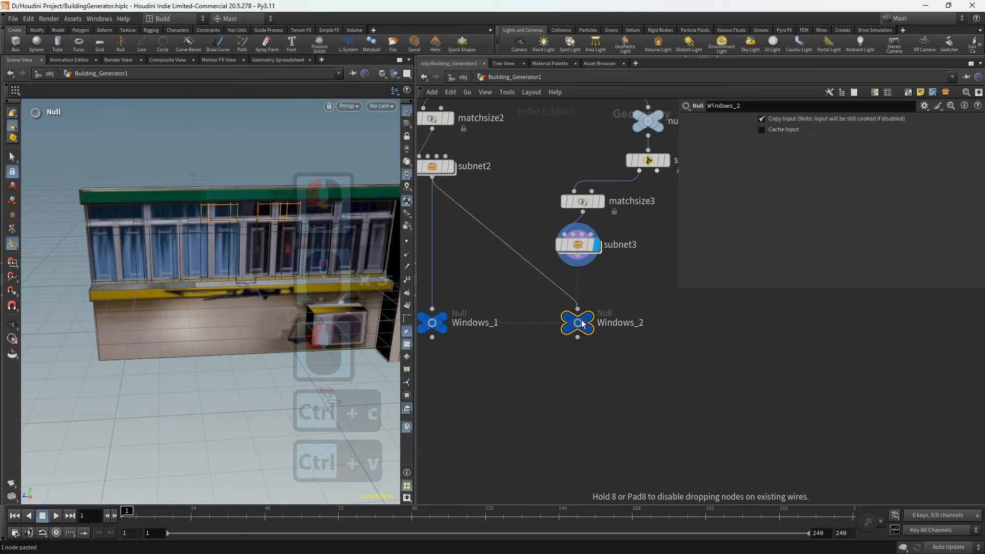
left_click(582, 324)
left_click(578, 266)
scroll(583, 363, "down", 4)
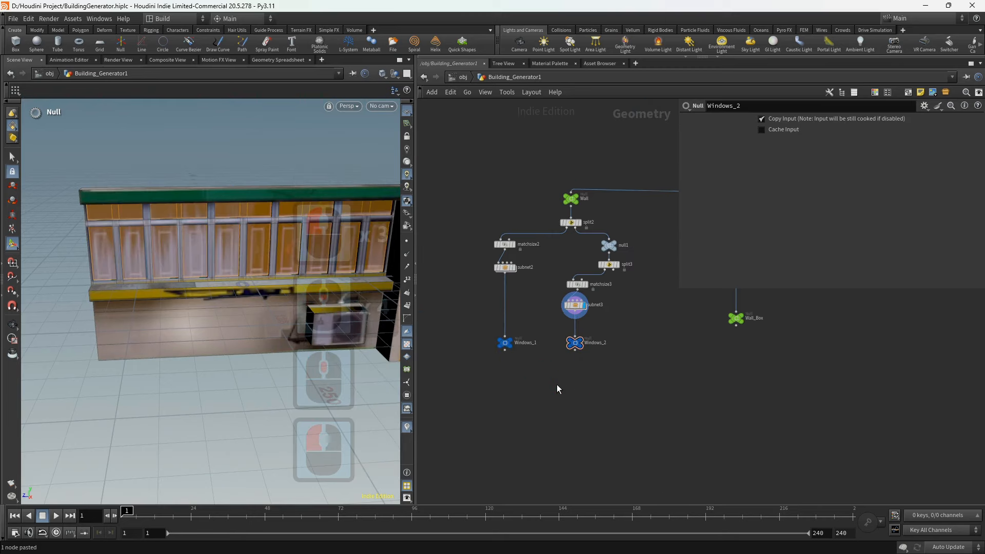
- Add a Null node to the second output of split3 and display it
scroll(636, 286, "up", 2)
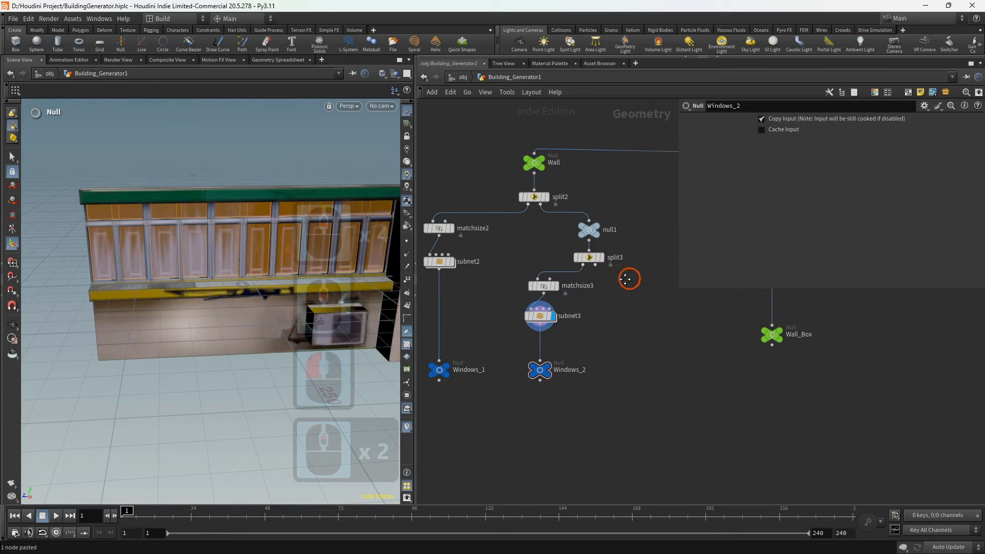
middle_click_drag(611, 280, 565, 279)
key("Tab")
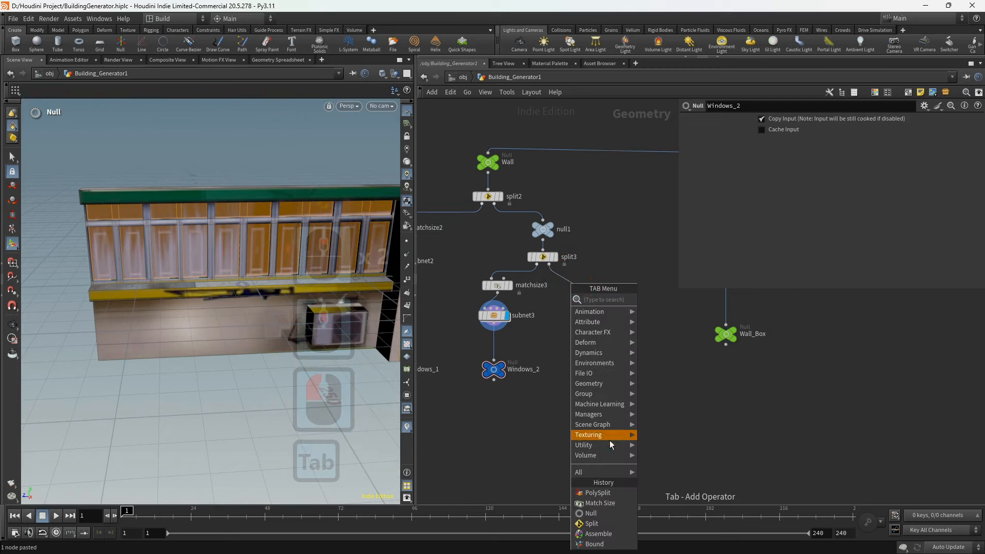
left_click(591, 514)
left_click(584, 339)
left_click_drag(571, 293, 586, 284)
left_click(593, 283)
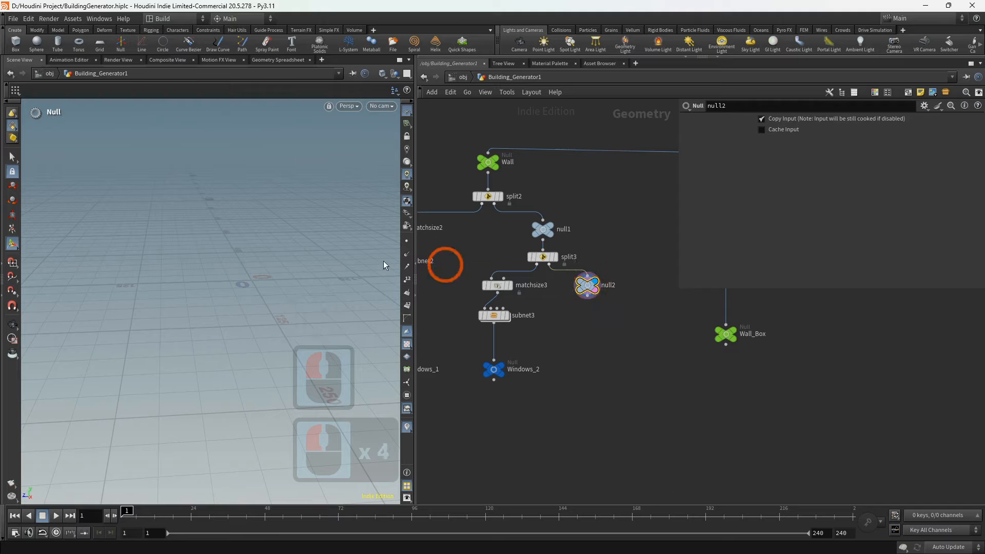
- Examine the remaining facade up close to choose the next window and wall module to isolate
key("f")
left_click_drag(282, 252, 212, 266, "alt")
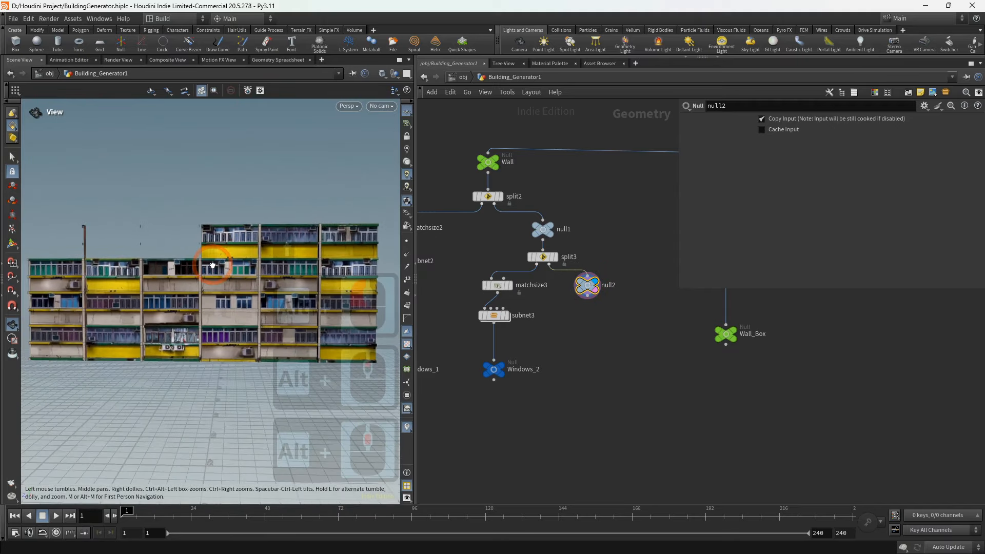
middle_click_drag(213, 266, 127, 310, "alt")
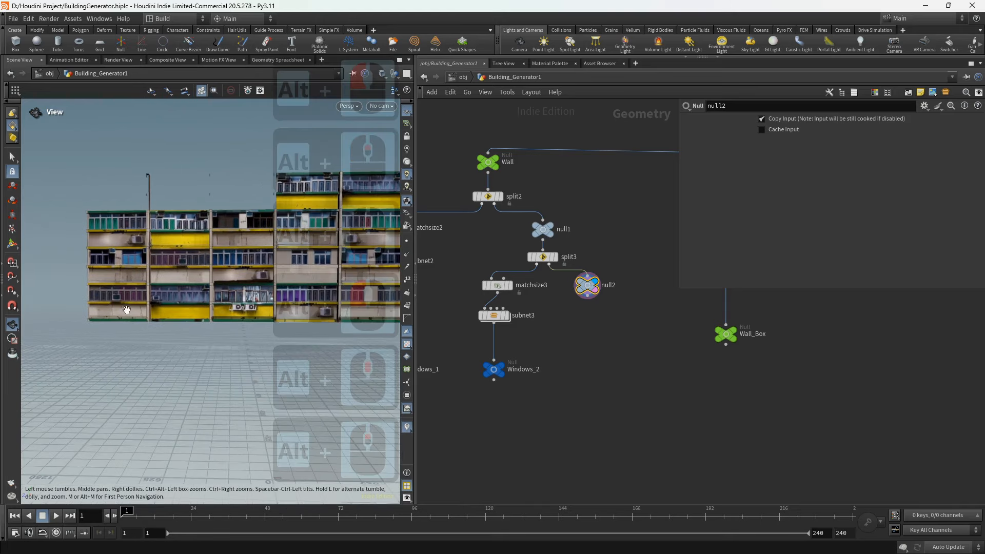
scroll(123, 312, "up", 7, "alt")
scroll(166, 295, "down", 2, "alt")
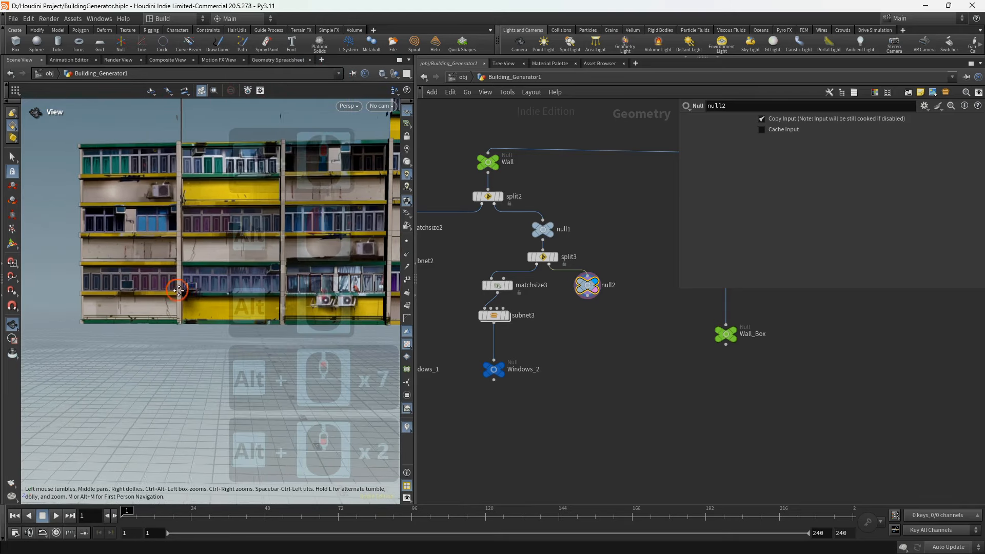
mouse_move(180, 290)
middle_mouse_down("alt")
mouse_move(31, 315)
mouse_move(1, 336)
mouse_move(63, 298)
mouse_move(367, 284)
mouse_move(170, 288)
middle_mouse_up("alt")
mouse_move(21, 293)
middle_mouse_down("alt")
mouse_move(208, 292)
mouse_move(185, 278)
mouse_move(23, 284)
middle_mouse_up("alt")
scroll(208, 285, "up", 3, "alt")
scroll(207, 282, "up", 2, "alt")
scroll(173, 279, "down", 6, "alt")
scroll(147, 277, "up", 3, "alt")
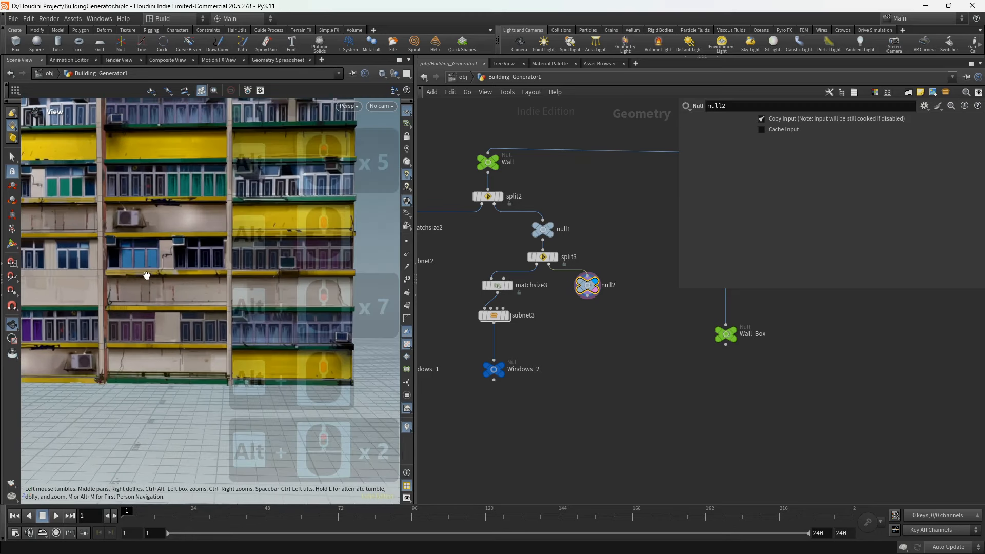
middle_click_drag(157, 275, 151, 237, "alt")
scroll(135, 272, "up", 3, "alt")
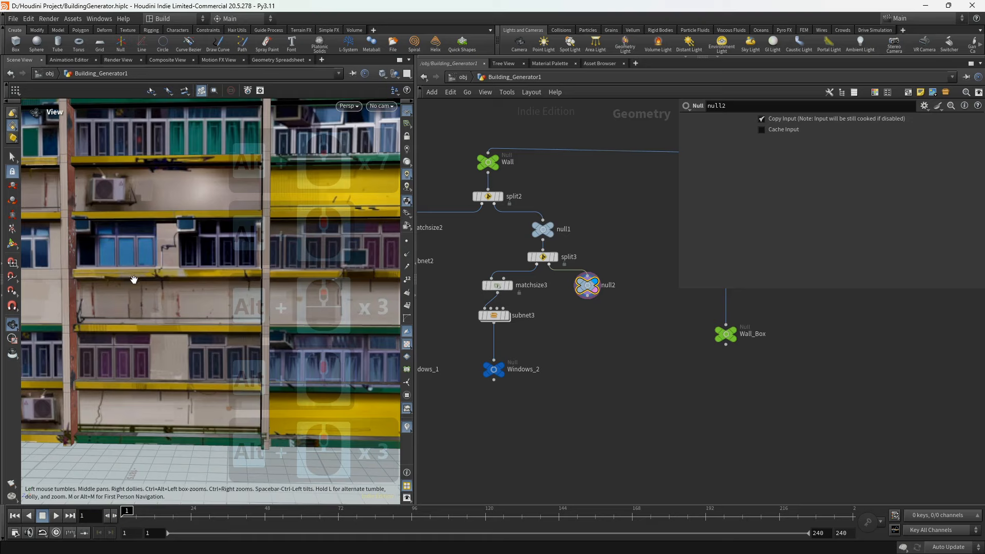
left_click_drag(133, 279, 149, 254, "alt")
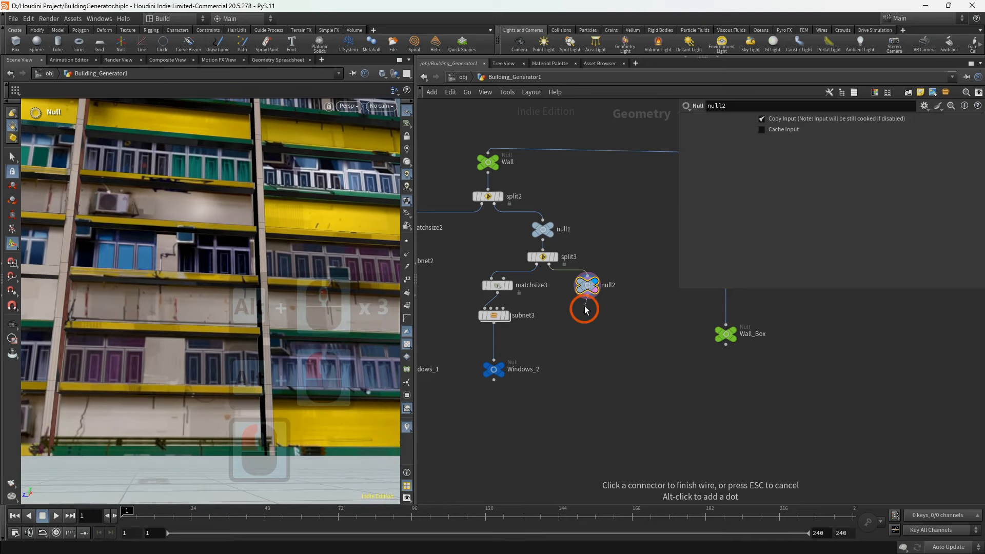
- Connect a Split node below null2 and display it
key("Tab")
left_click(613, 526)
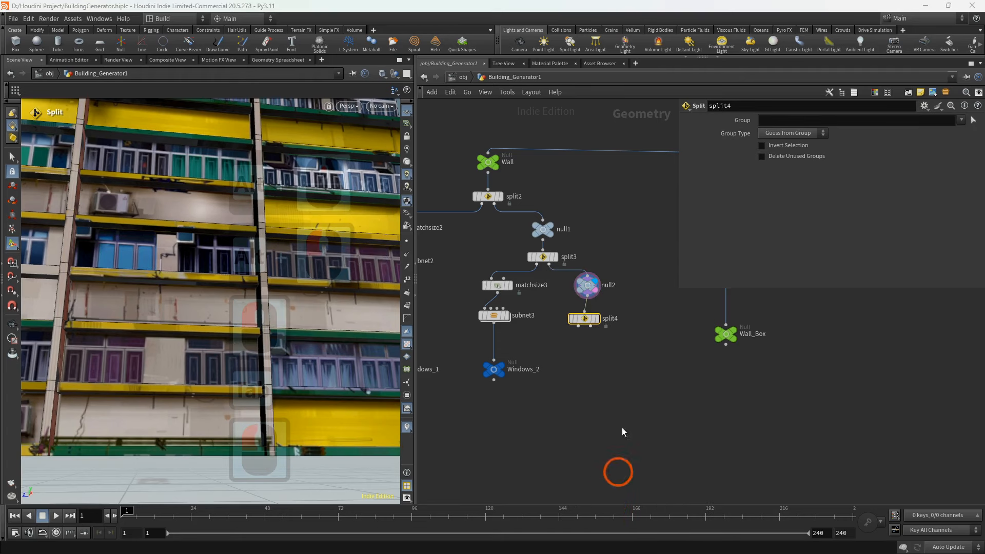
left_click(604, 319)
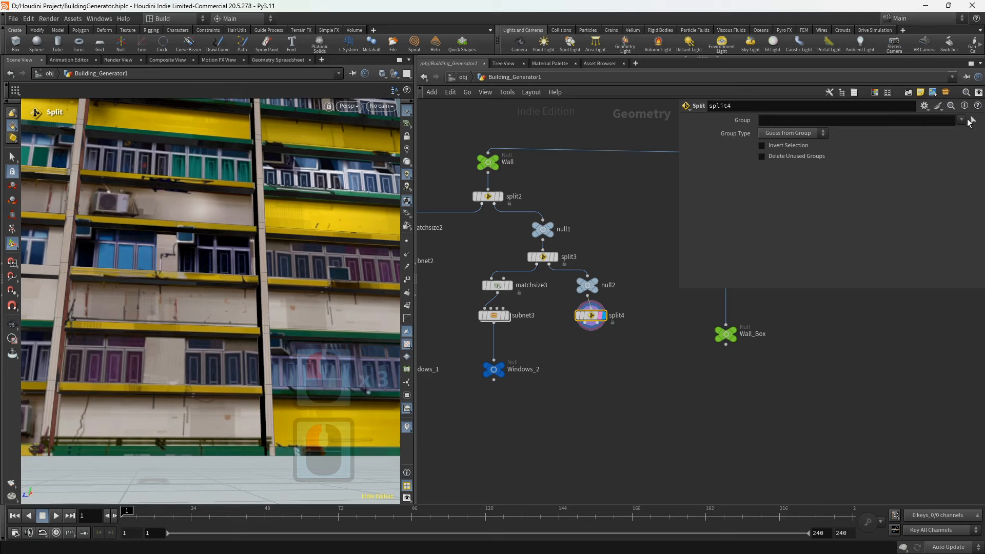
- Select the blue-window face and the yellow ledge faces above it for split4's group
left_click(974, 123)
left_click_drag(172, 282, 161, 288, "alt")
scroll(123, 256, "up", 3, "alt")
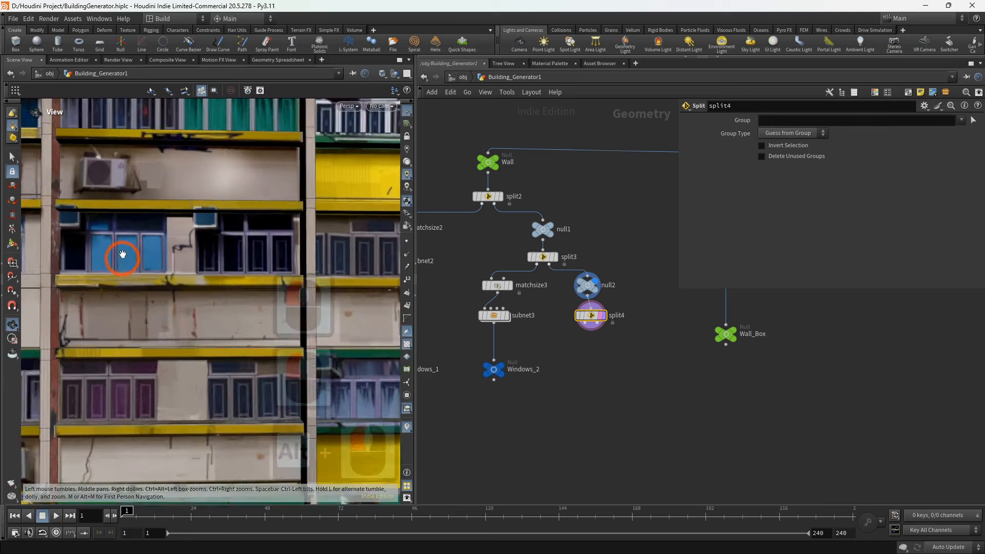
mouse_move(121, 255)
left_mouse_down("alt")
mouse_move(123, 235)
mouse_move(121, 255)
mouse_move(116, 248)
left_mouse_up("alt")
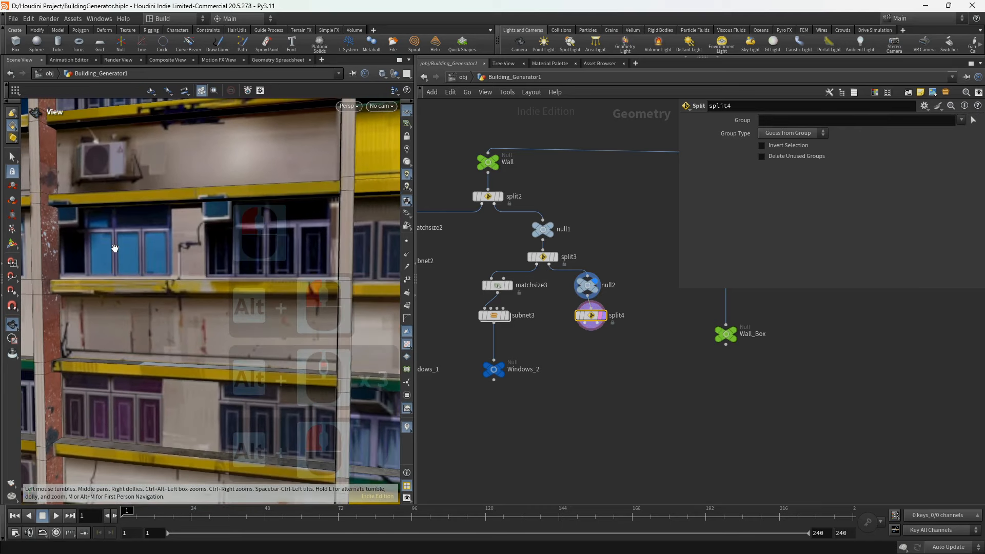
left_click(116, 249)
left_click(125, 200, "shift")
mouse_move(128, 200)
left_mouse_down("alt")
mouse_move(128, 231)
mouse_move(136, 184)
left_mouse_up("alt")
left_click(135, 194, "shift")
left_click(137, 190, "shift")
left_click(132, 193, "shift")
- Add the yellow ledge below the blue windows and the beige wall panel beneath it to the selection
mouse_move(141, 218)
left_mouse_down("alt")
mouse_move(155, 220)
mouse_move(143, 218)
mouse_move(144, 269)
mouse_move(151, 221)
left_mouse_up("alt")
left_click(148, 273, "shift")
left_click(152, 280, "shift")
left_click(156, 288, "shift")
left_click(161, 311, "shift")
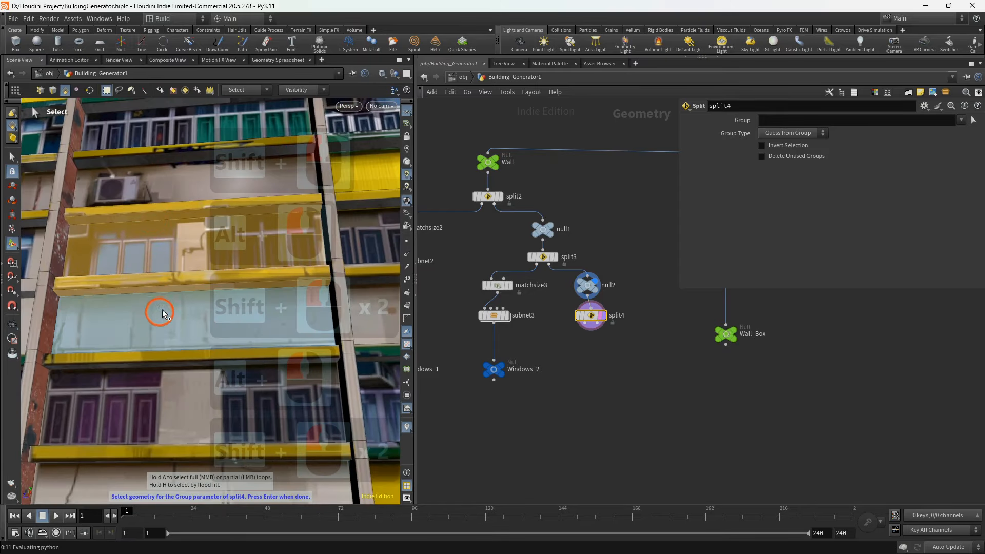
- Add the front faces of the adjoining pillar along the height of the module, leaving out the neighbouring wall panel
left_click_drag(162, 313, 91, 282, "alt")
scroll(144, 269, "up", 2, "alt")
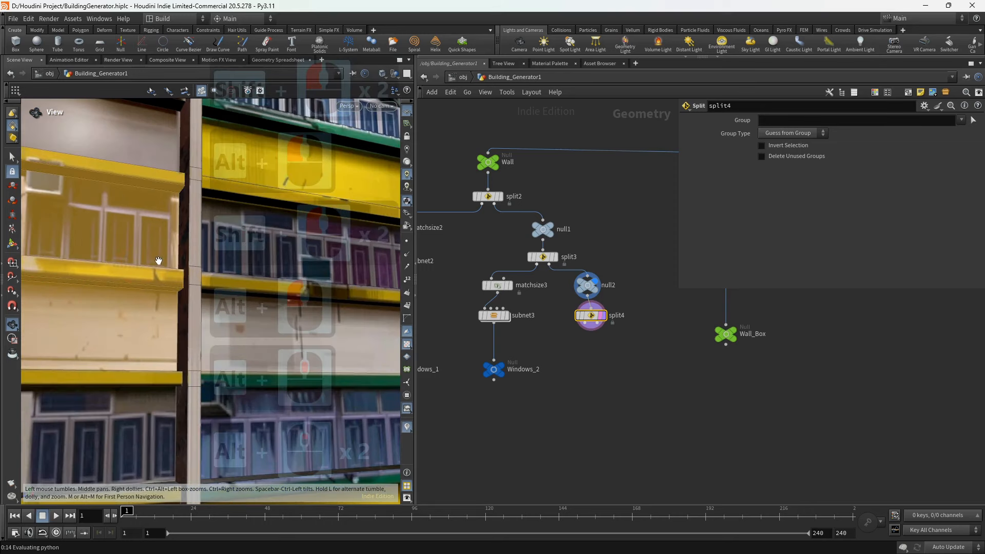
middle_click_drag(158, 260, 119, 282, "alt")
left_click_drag(127, 215, 131, 229, "alt")
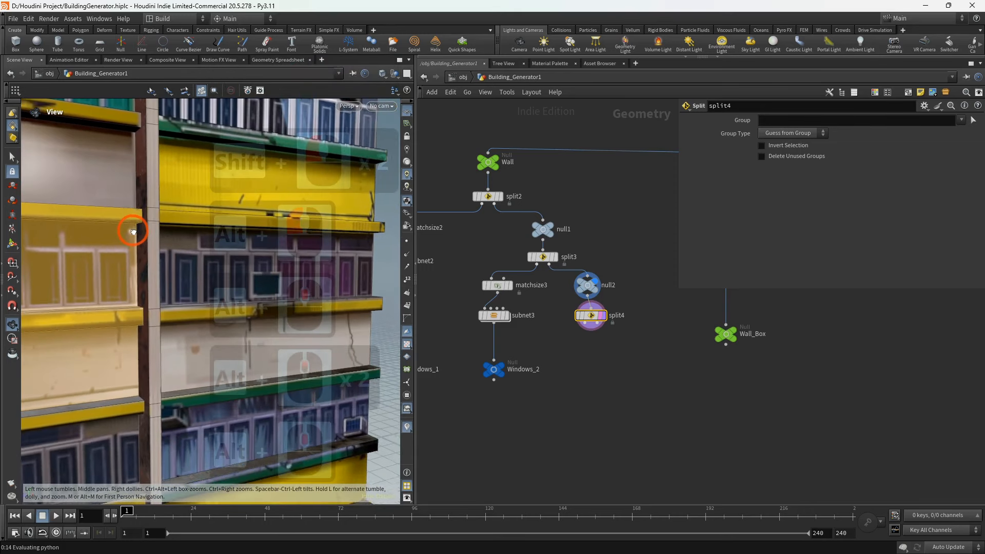
left_click(155, 215, "shift")
left_click(145, 216, "shift")
left_click(153, 240, "shift")
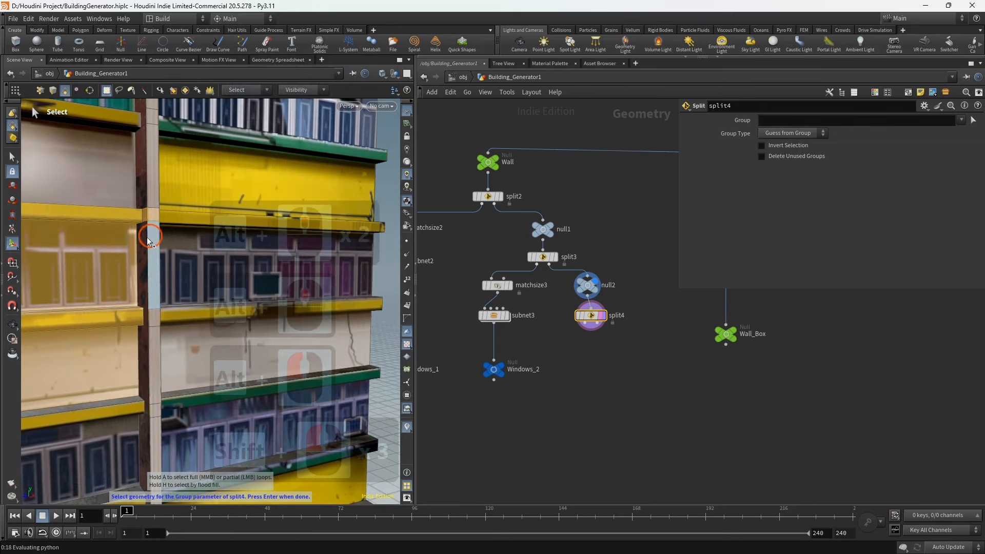
left_click(146, 242, "shift")
middle_click_drag(146, 277, 150, 216, "alt")
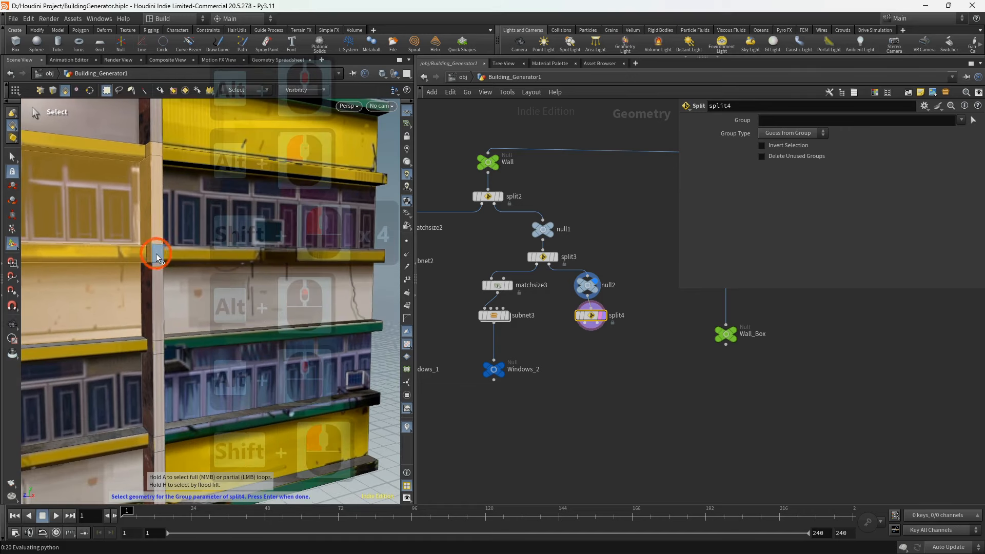
left_click(151, 282, "shift")
left_click(178, 292, "ctrl")
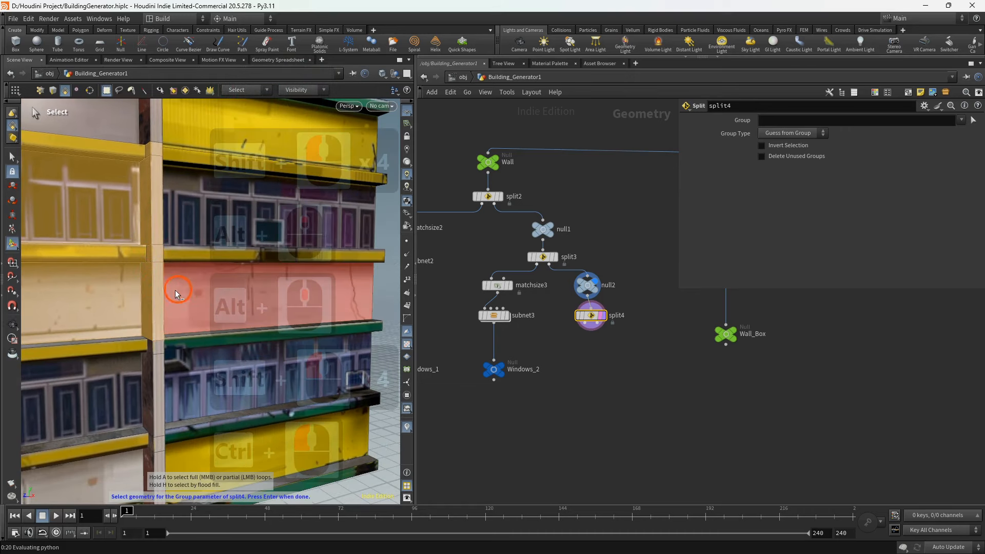
- Add the pillar's rusty side faces along the module and apply the selection as split4's primitive group
left_click_drag(150, 290, 76, 283, "alt")
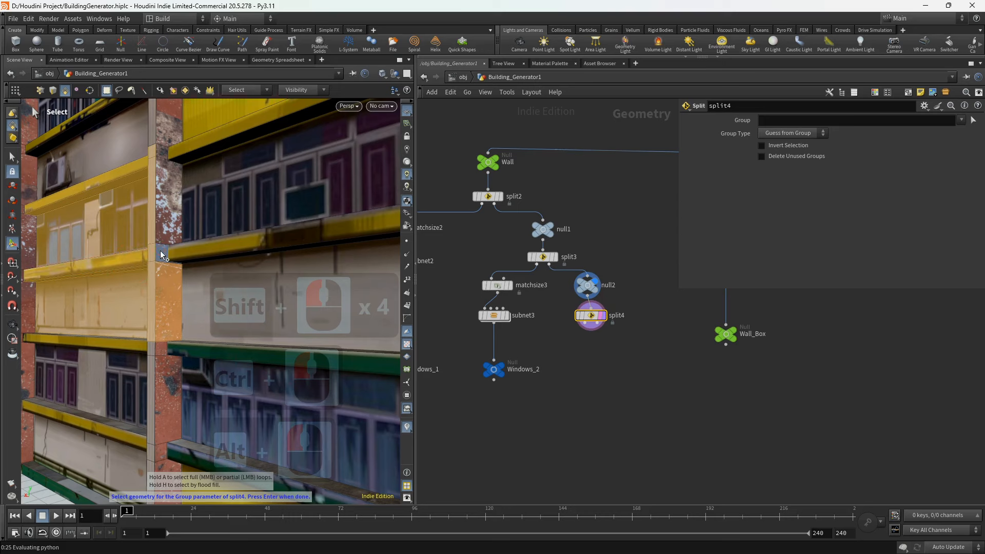
left_click(154, 226, "shift")
left_click(155, 197, "shift")
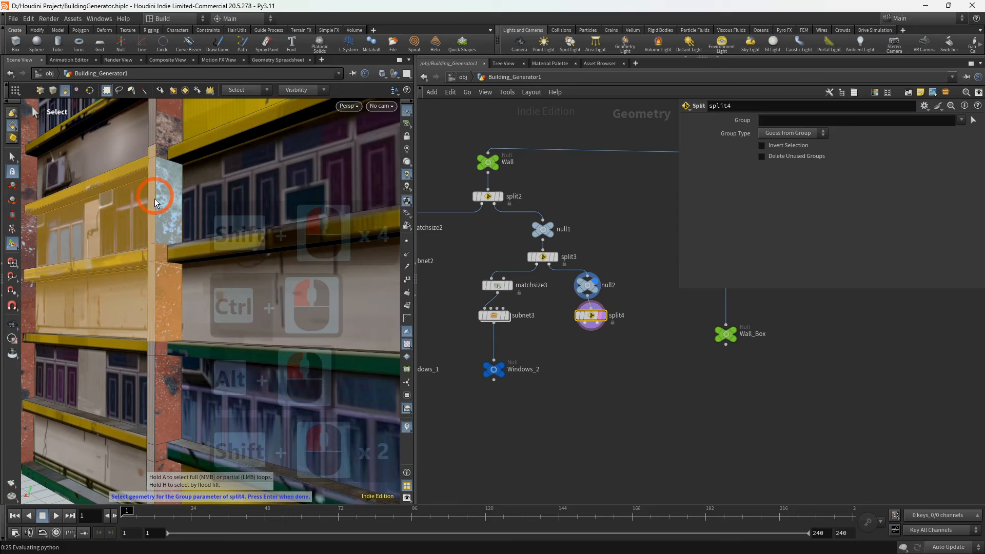
left_click(161, 156, "shift")
scroll(146, 180, "down", 1)
scroll(145, 180, "down", 2, "alt")
scroll(139, 189, "down", 3, "alt")
left_click_drag(126, 202, 135, 223, "alt")
key("Return")
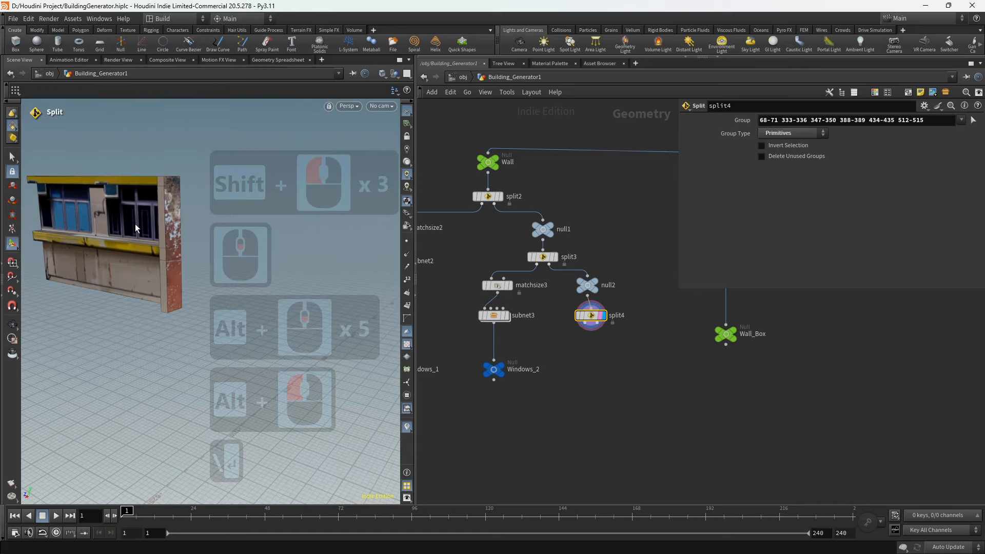
- Connect a Match Size node to the first output of split4
scroll(136, 228, "down", 2, "alt")
middle_click_drag(136, 229, 192, 231, "alt")
left_click_drag(193, 231, 135, 223, "alt")
scroll(149, 227, "up", 3, "alt")
middle_click_drag(136, 223, 129, 225, "alt")
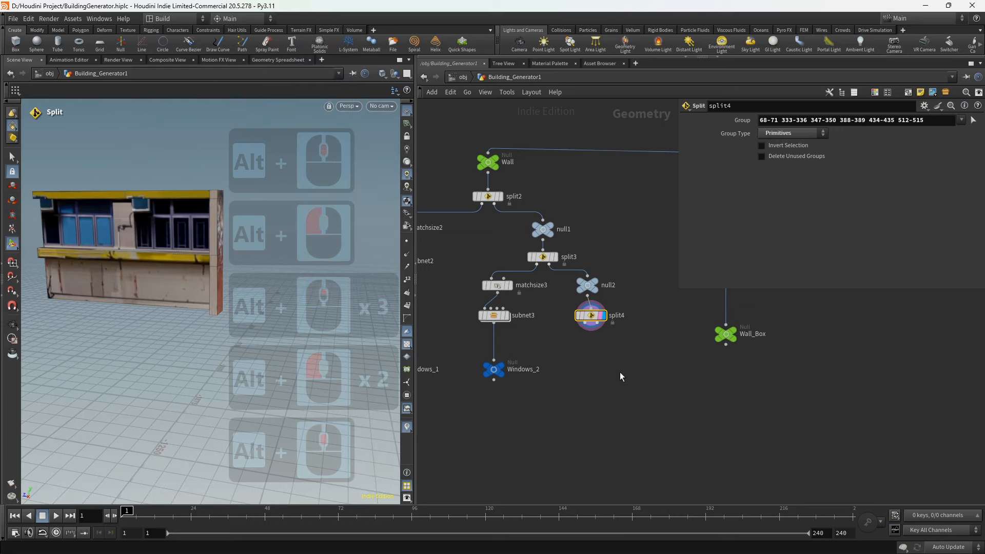
left_click(585, 323)
key("Tab")
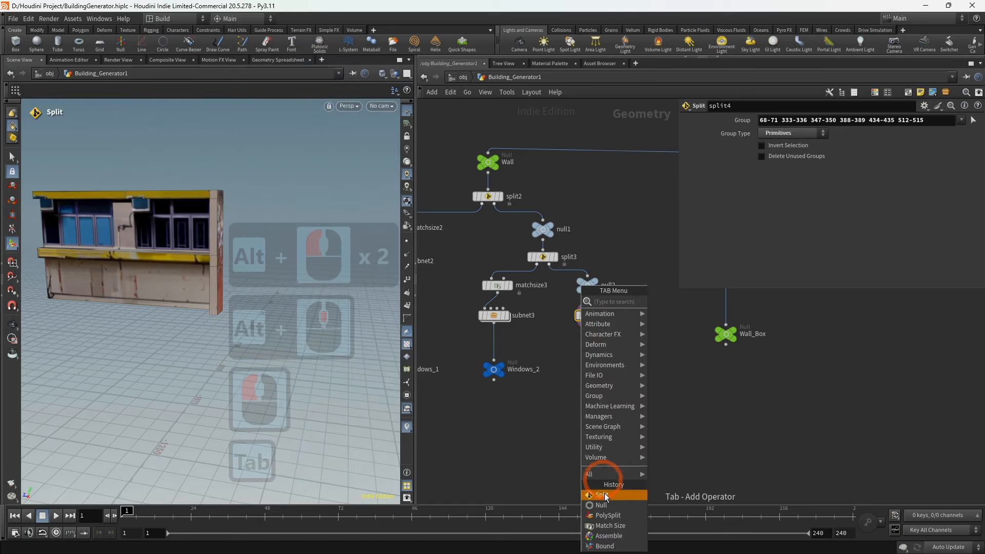
left_click(610, 525)
left_click(581, 345)
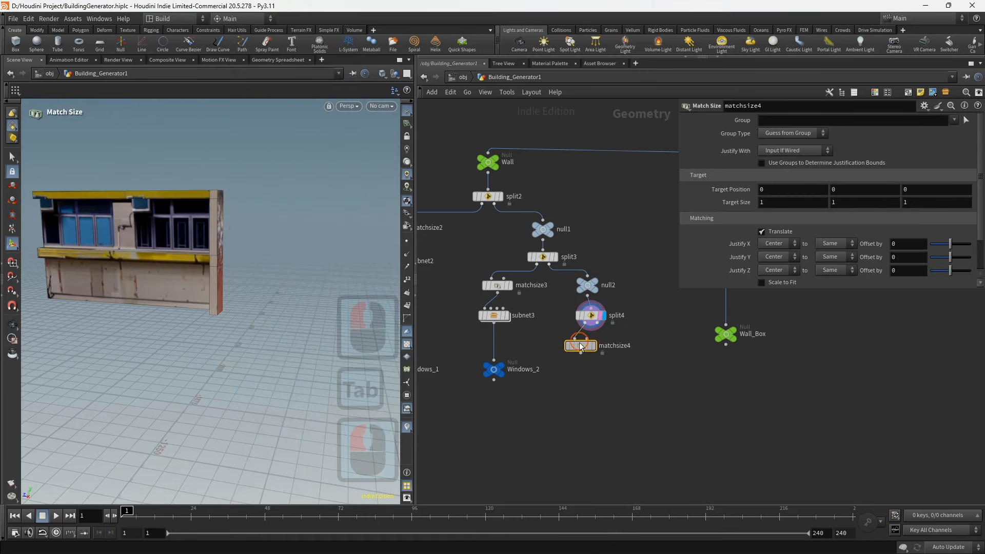
left_click_drag(567, 347, 568, 345)
- Move null2 and split4 farther from the subnet3 branch, then display matchsize4 and frame the centred module
left_click_drag(640, 291, 624, 322)
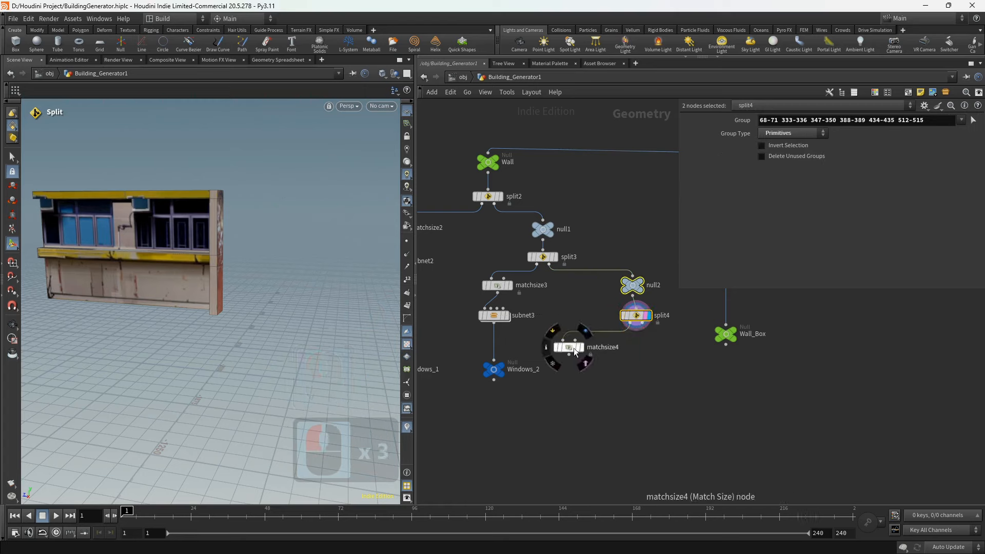
left_click(596, 349)
left_click_drag(610, 330, 557, 361)
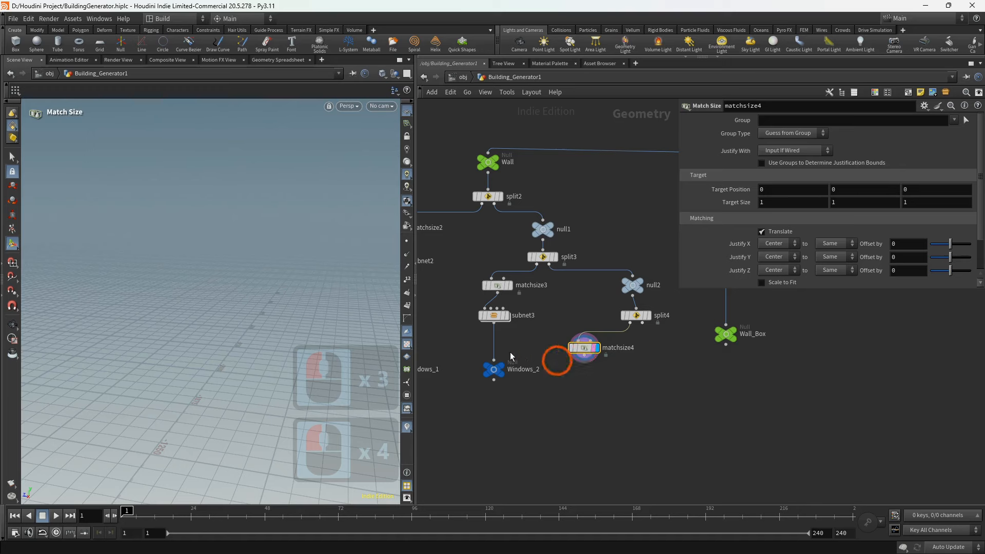
key("f")
scroll(276, 267, "down", 10, "alt")
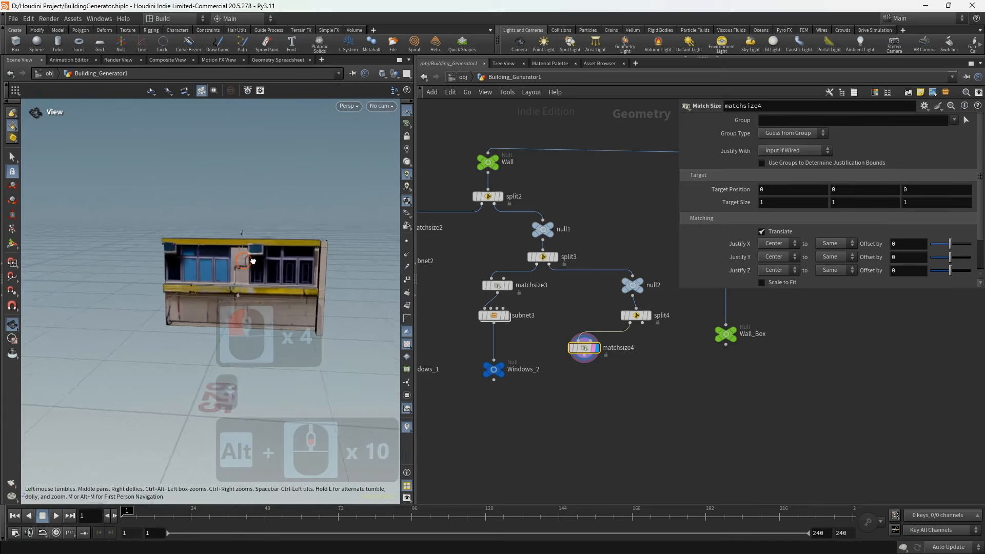
- Add a PolySplit node below matchsize4, display it and set its path type to Edge Loop
left_click(560, 240)
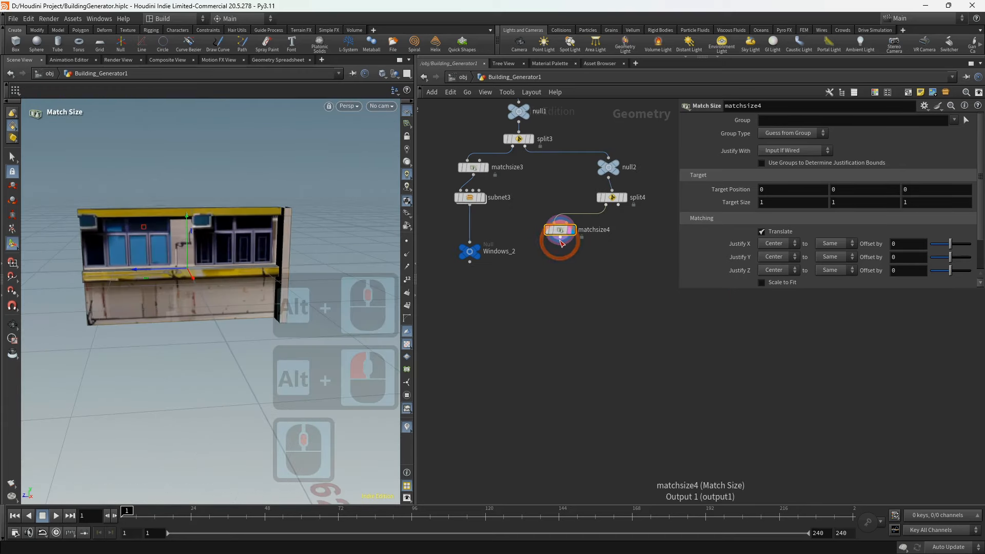
left_click(561, 278)
key("Tab")
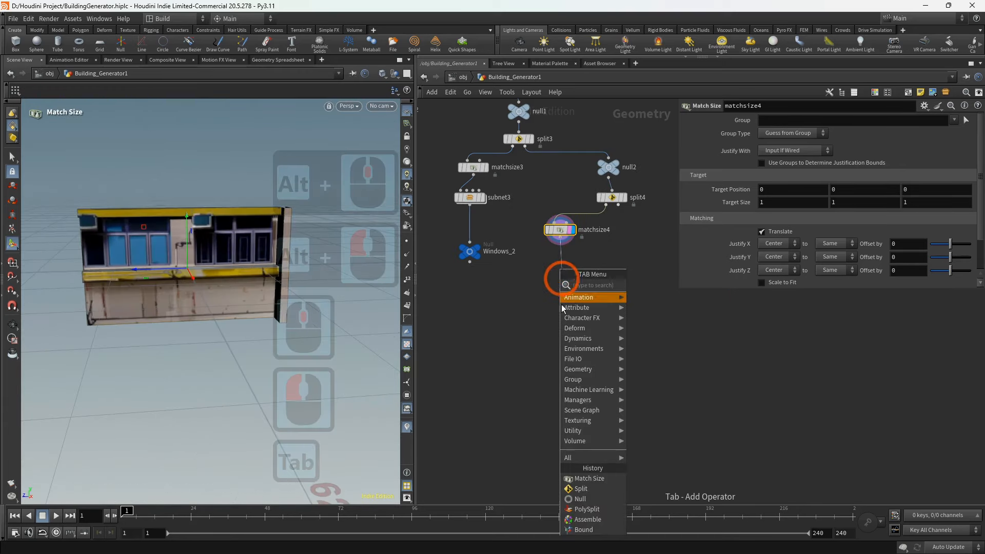
left_click(582, 510)
left_click(566, 268)
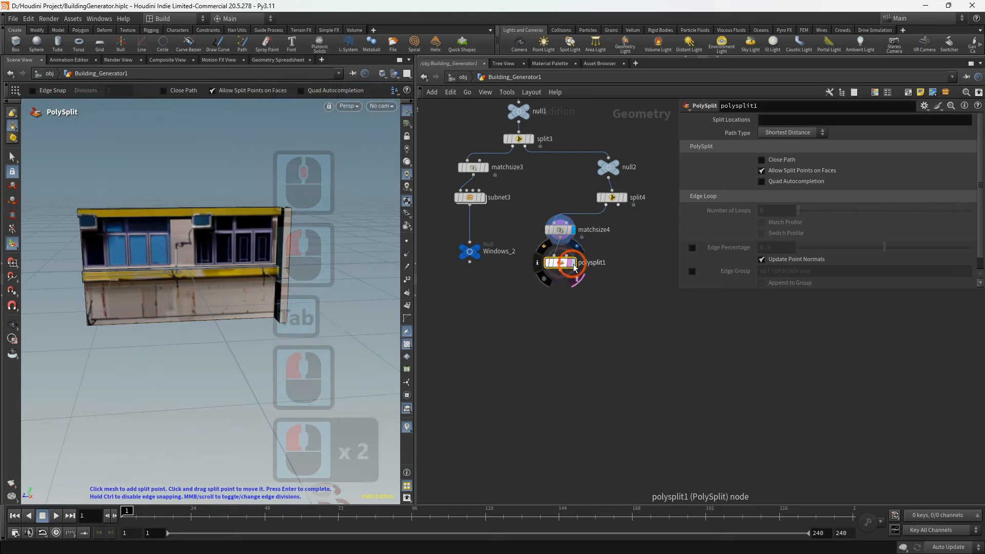
left_click(563, 269)
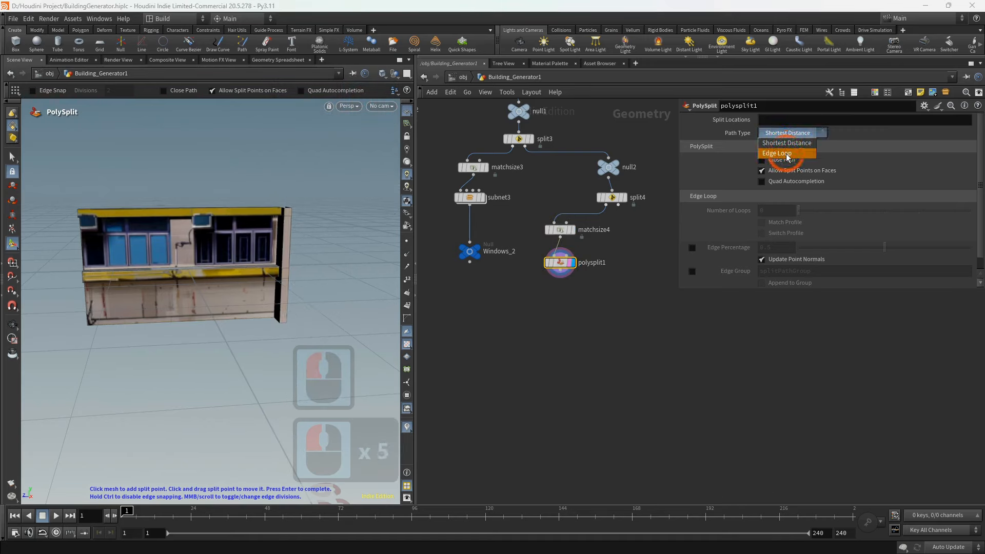
left_click(788, 154)
- Place a horizontal edge loop along the top of the blue window panes and collapse the PolySplit node into a subnetwork
scroll(90, 245, "up", 6, "alt")
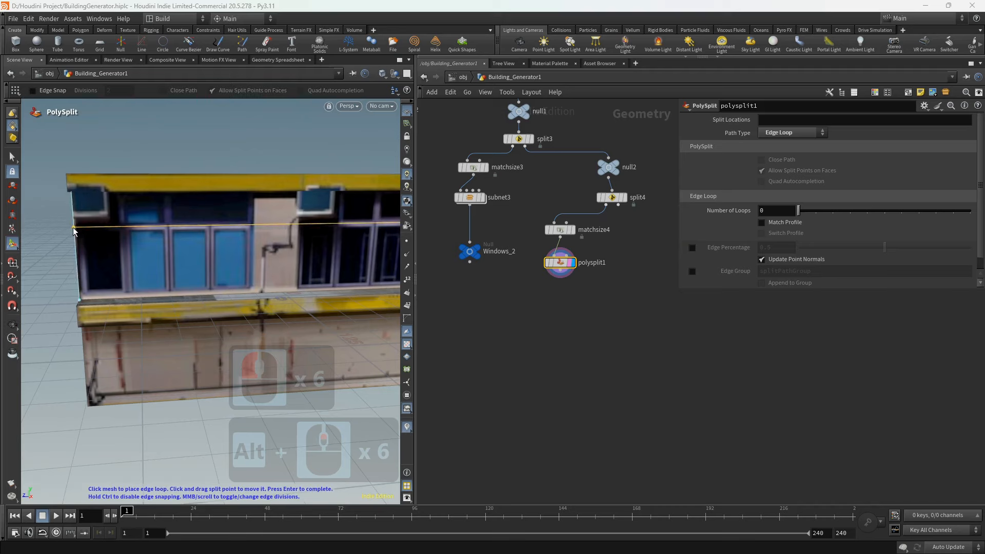
left_click(72, 227)
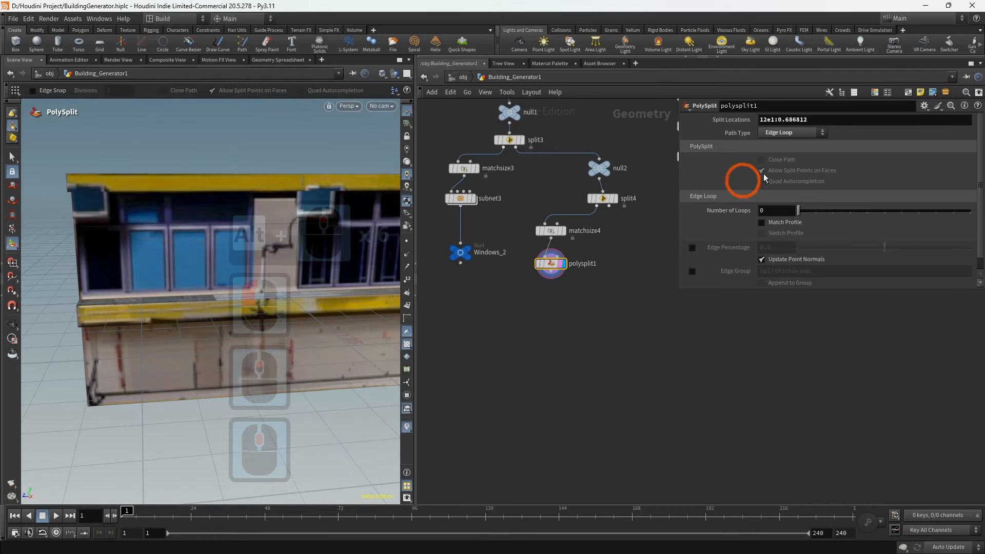
left_click(946, 93)
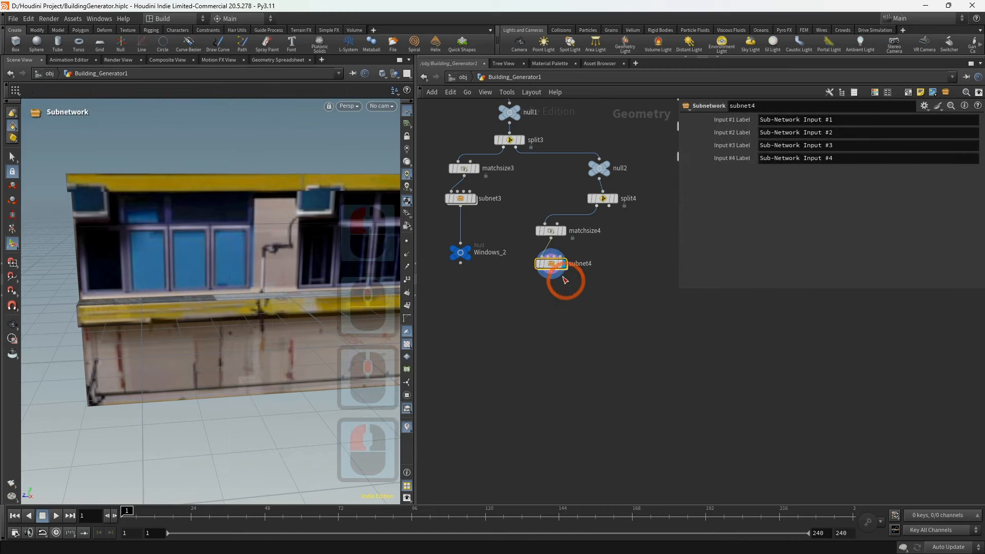
- Open subnet4 and move the polysplit1 node up beneath the first sub-network input, away from output0
double_click(552, 265)
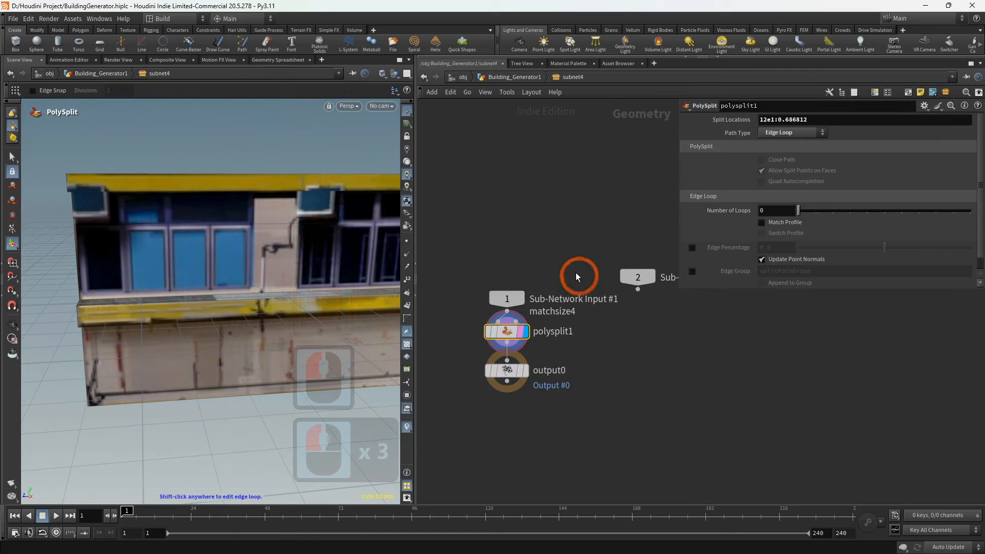
middle_click_drag(555, 274, 581, 143)
left_click_drag(536, 288, 537, 243)
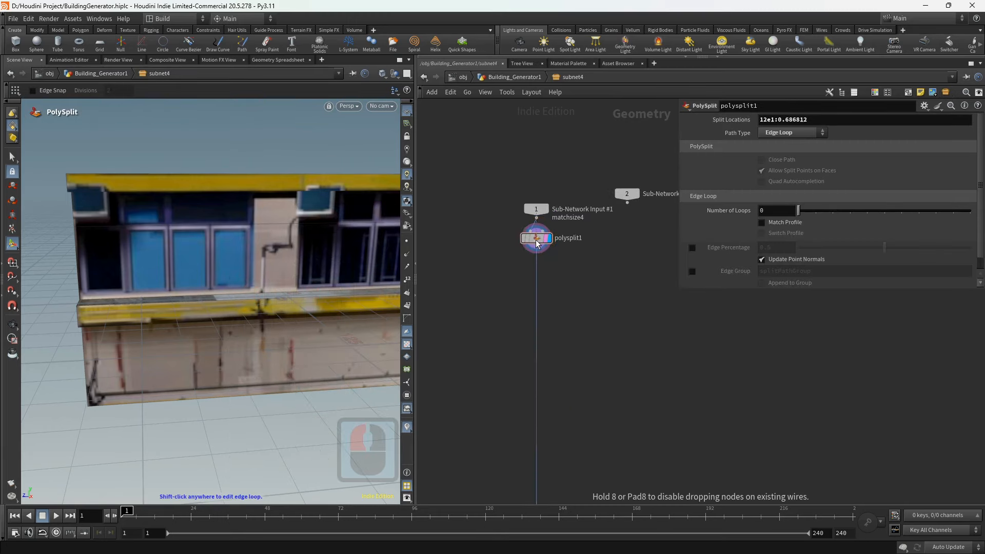
scroll(533, 265, "up", 3)
middle_click_drag(533, 265, 511, 261)
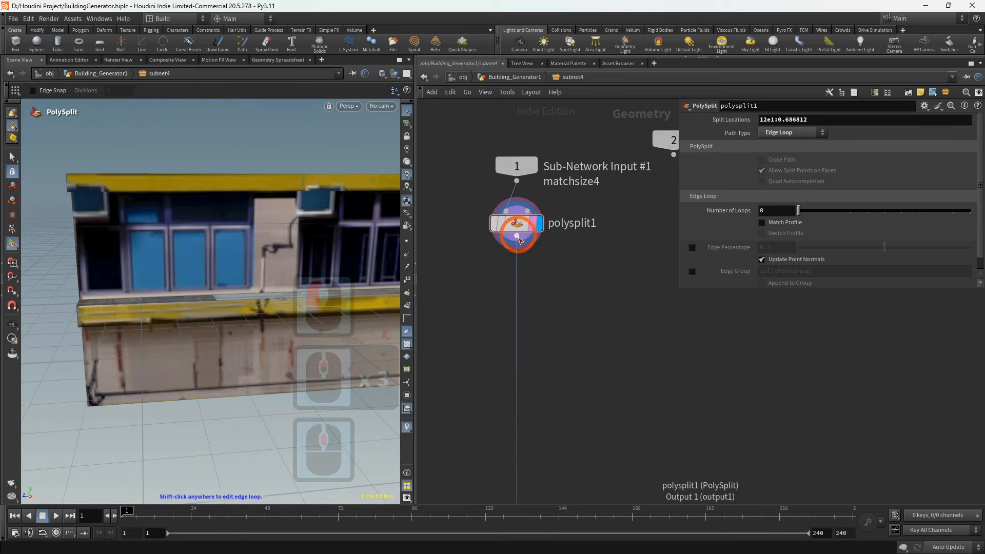
- Add a second PolySplit node below polysplit1, set its path type to Edge Loop and copy the node
left_click(517, 237)
key("Tab")
left_click(532, 454)
left_click(528, 280)
left_click(783, 134)
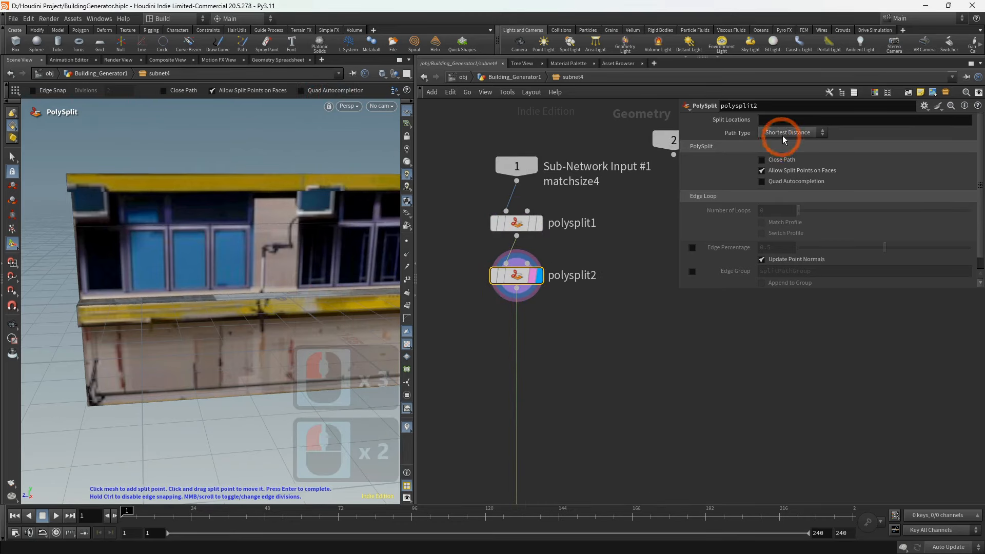
key("ctrl+c")
- Paste PolySplit copies into the chain and place edge loops along the window row's top rail, outer side and bottom sill
scroll(117, 231, "up", 4, "alt")
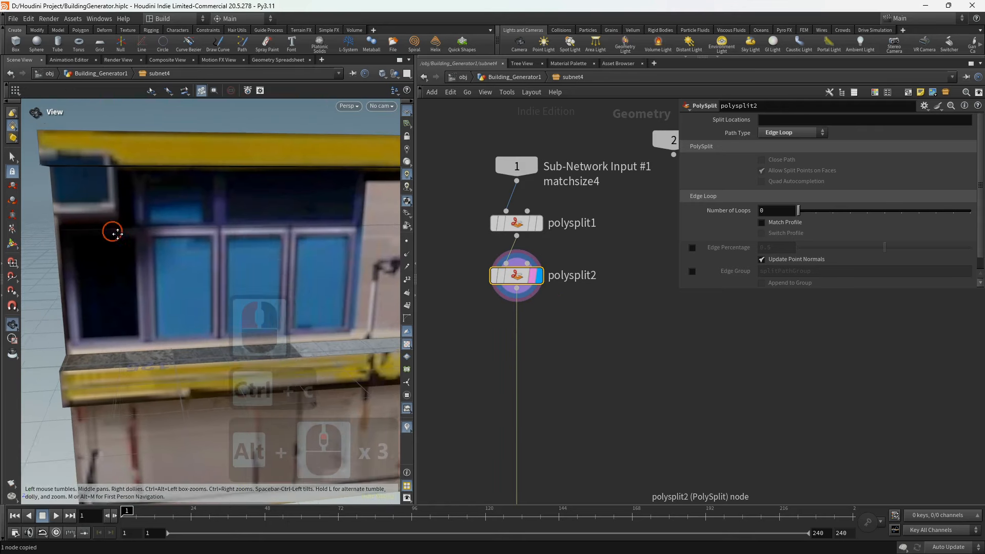
left_click(490, 305)
key("ctrl+v")
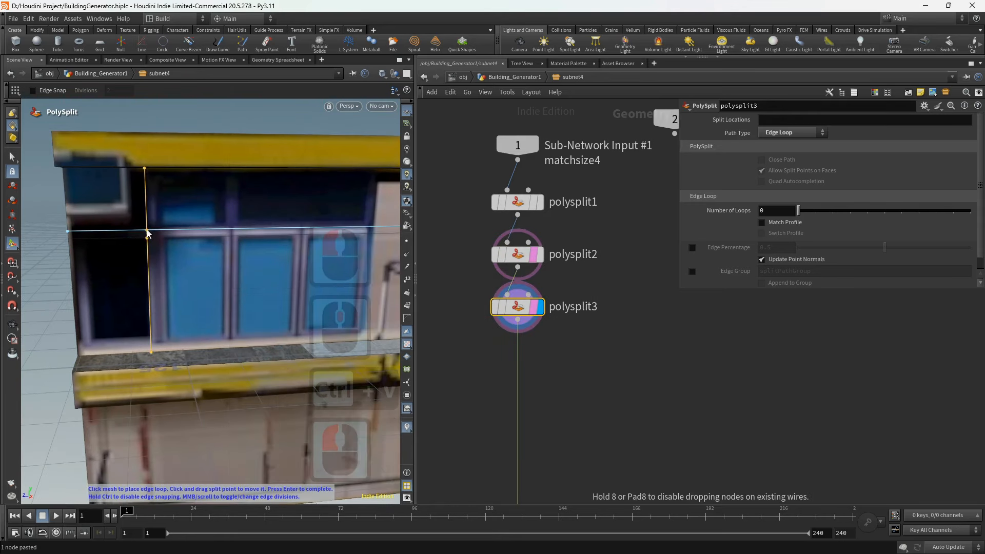
left_click(578, 294)
key("ctrl+v")
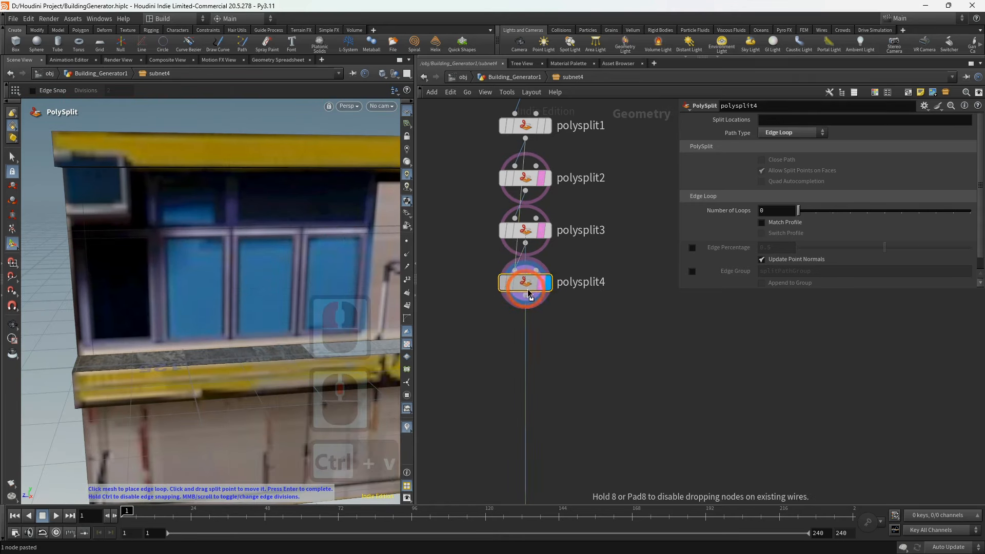
left_click(76, 348)
key("ctrl+v")
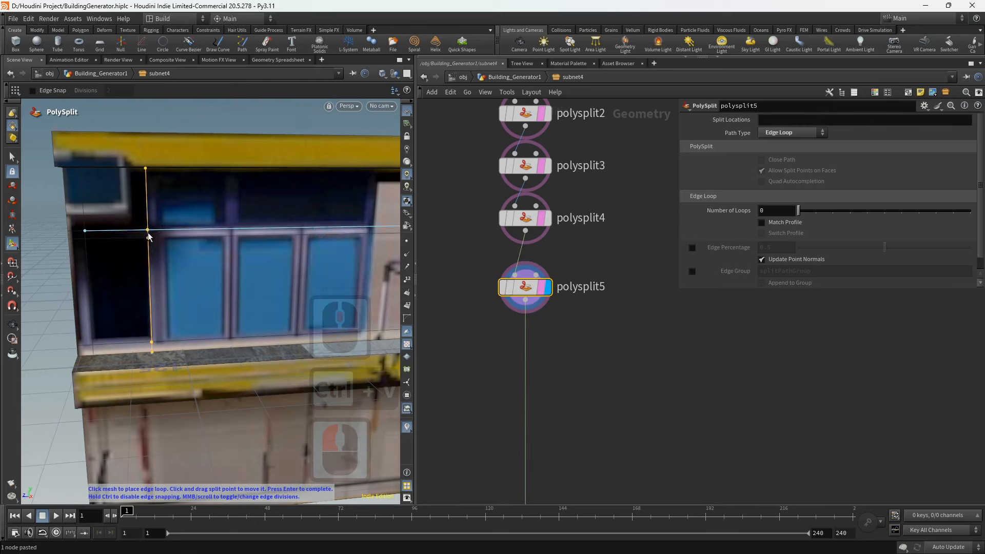
- Paste three more PolySplit nodes and place edge loops beside the air conditioner, at the first frame post and below the upper panes
left_click(557, 296)
key("ctrl+v")
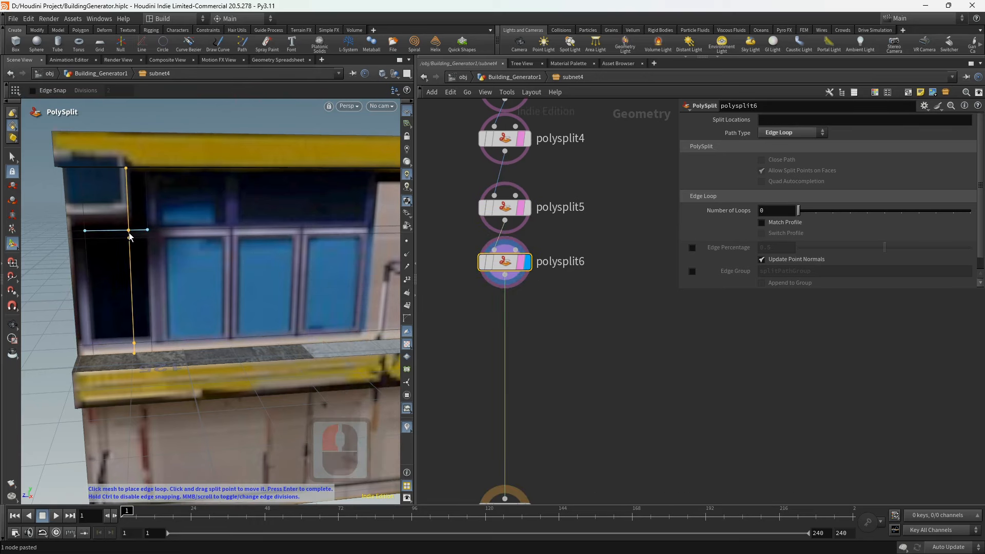
left_click(550, 263)
key("ctrl+v")
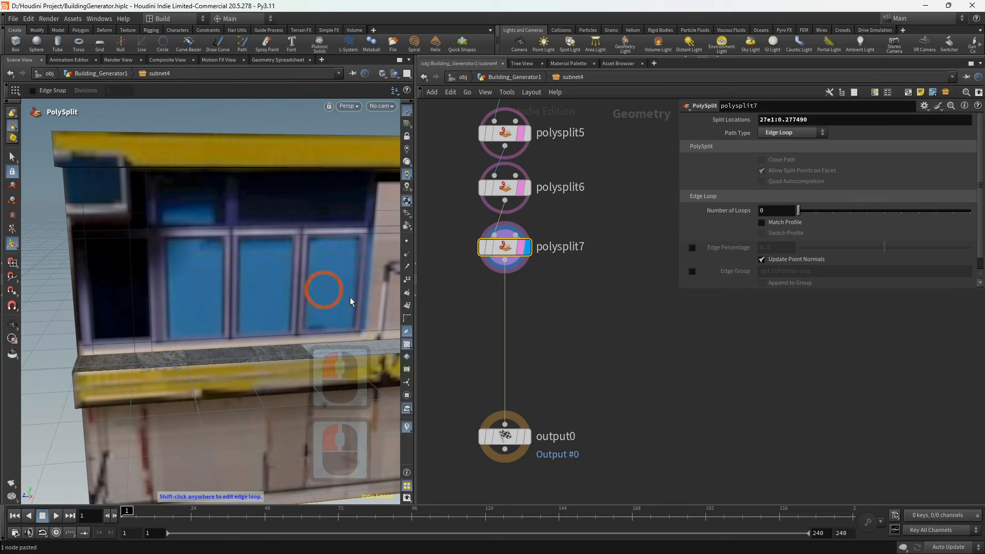
left_click(537, 306)
key("ctrl+v")
left_click(199, 214)
left_click(162, 237)
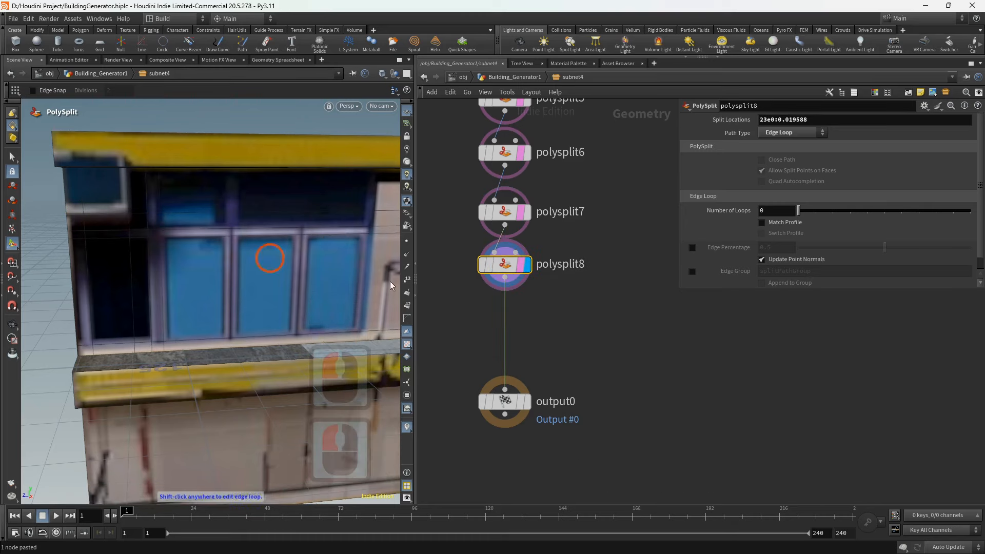
- Insert polysplit9 and polysplit10 with vertical edge loops on both sides of the post between the first and second blue panes
middle_click_drag(544, 323, 544, 265)
key("ctrl+v")
left_click(492, 259)
left_click(224, 231)
middle_click_drag(653, 363, 641, 304)
scroll(641, 305, "down", 1)
key("ctrl+v")
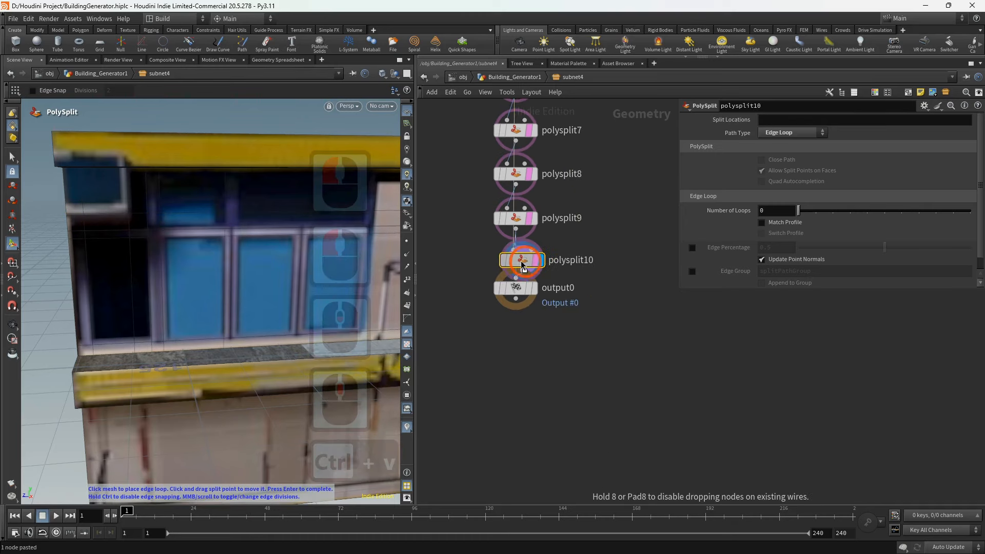
left_click_drag(521, 261, 517, 262)
left_click(242, 232)
- Insert polysplit11 and polysplit12 with vertical edge loops on both sides of the post between the second and third blue panes
middle_click_drag(583, 341, 583, 279)
key("ctrl+v")
left_click_drag(522, 235, 515, 230)
left_click(292, 236)
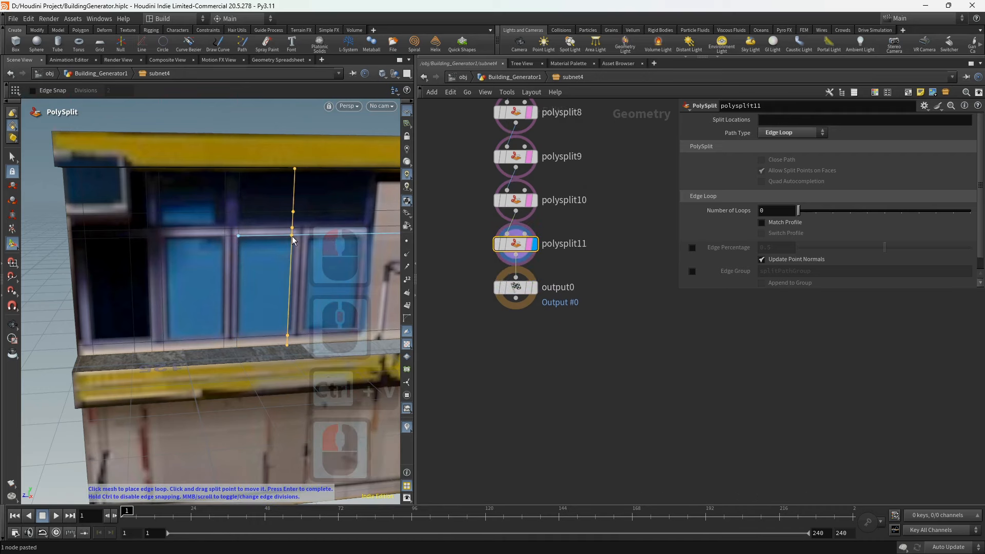
middle_click_drag(588, 321, 589, 259)
key("ctrl+v")
left_click(508, 202)
left_click(310, 235)
- Insert polysplit13 and polysplit14 with two vertical edge loops outlining the frame between the last blue pane and the beige wall
middle_click_drag(310, 237, 164, 255, "alt")
left_click_drag(164, 254, 185, 256, "alt")
middle_click_drag(634, 335, 627, 288)
key("ctrl+v")
left_click(516, 201)
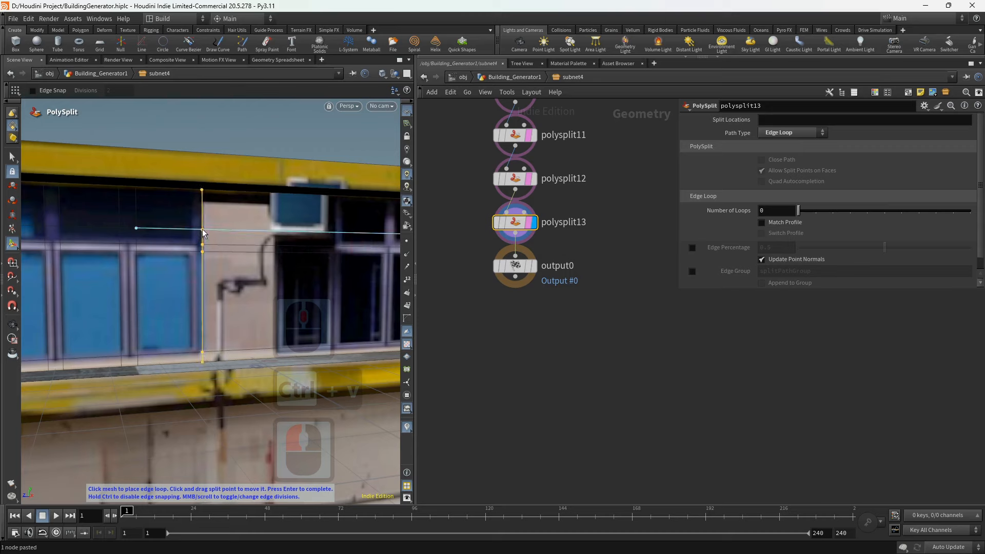
left_click(203, 232)
middle_click_drag(506, 318, 506, 303)
key("ctrl+v")
left_click(515, 229)
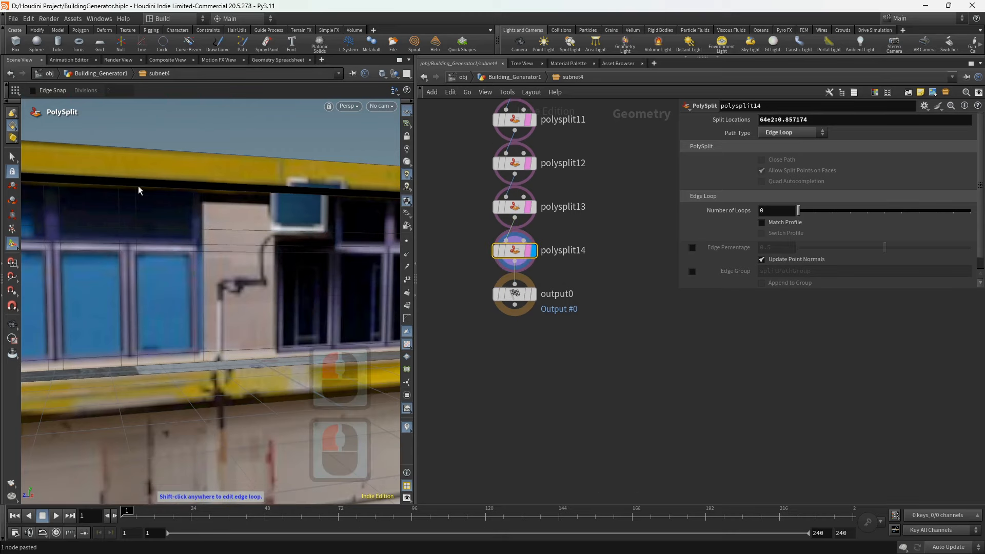
- Insert polysplit15 with a horizontal edge loop along the upper edge of the top window panes
key("ctrl+v")
left_click(515, 272)
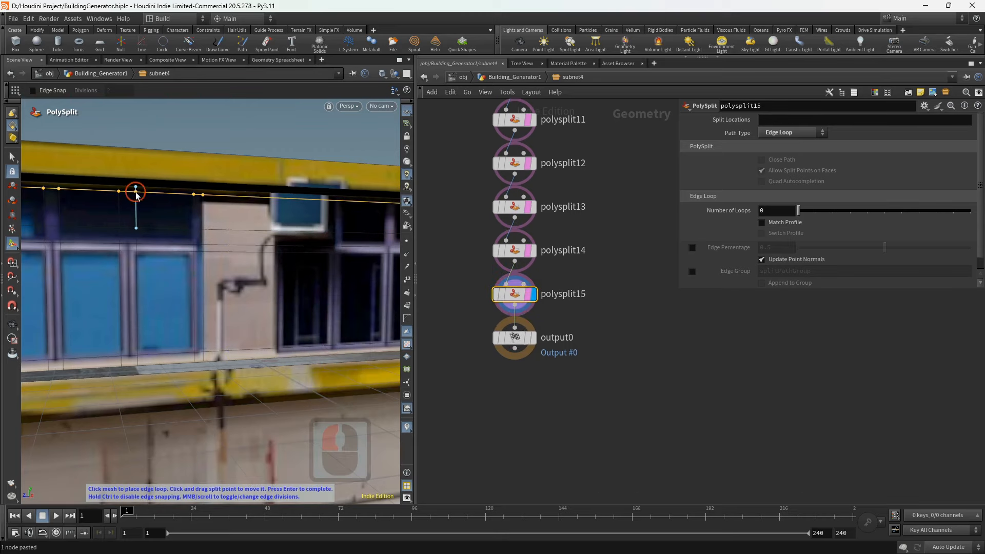
left_click(136, 193)
- Paste polysplit16, polysplit17 and polysplit18 above output0 and place vertical edge loops around the first dark window pane's frame
middle_click_drag(323, 257, 177, 252, "alt")
middle_click_drag(548, 344, 546, 289)
key("ctrl+v")
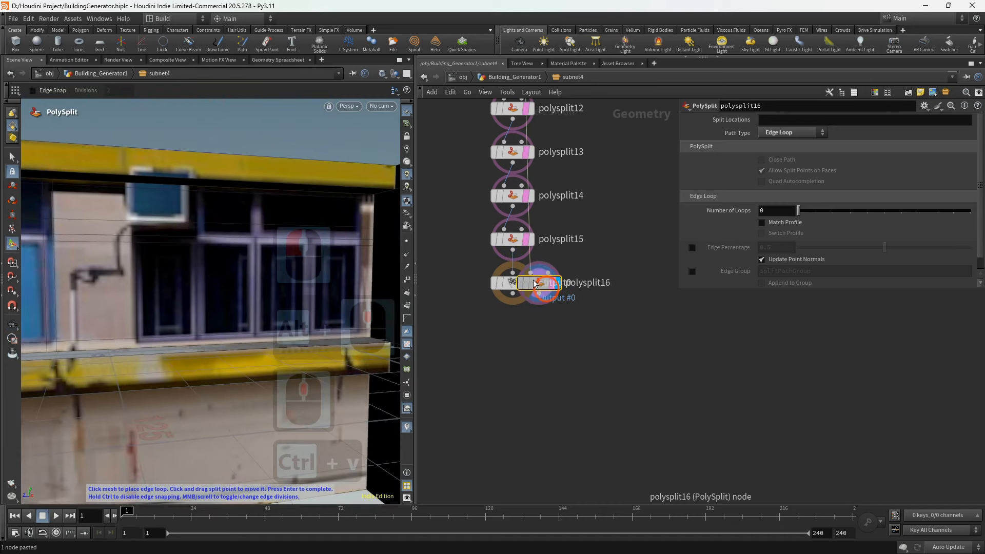
left_click(533, 284)
key("ctrl+v")
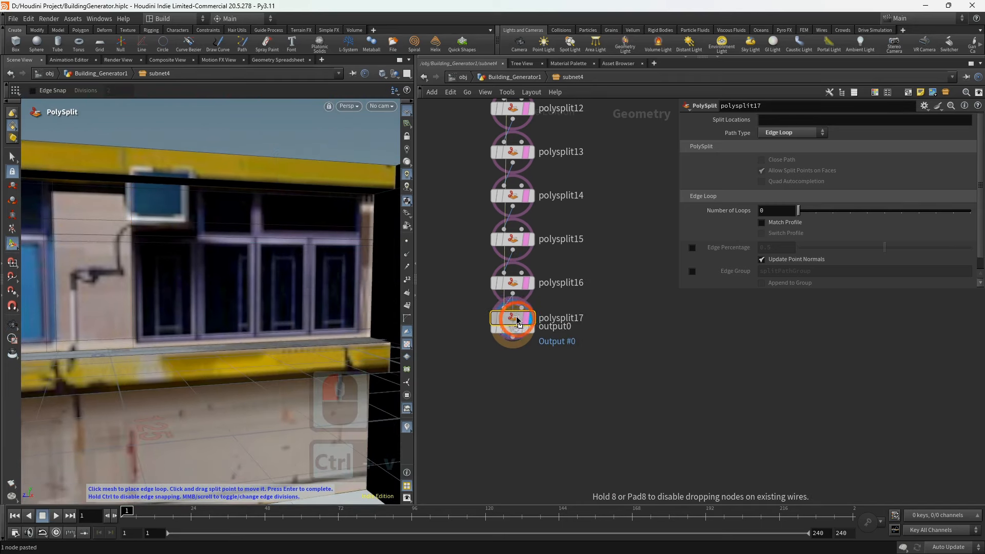
left_click(515, 320)
middle_click_drag(668, 438, 664, 401)
key("ctrl+v")
left_click(510, 317)
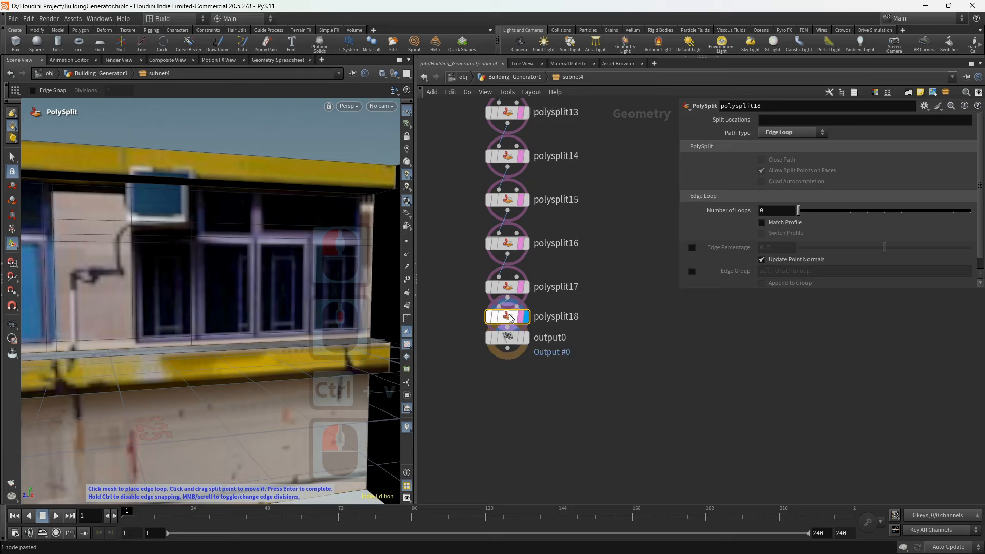
- Insert polysplit19 and polysplit20 with vertical edge loops on both sides of the post between the second and third dark panes
key("ctrl+v")
left_click(510, 359)
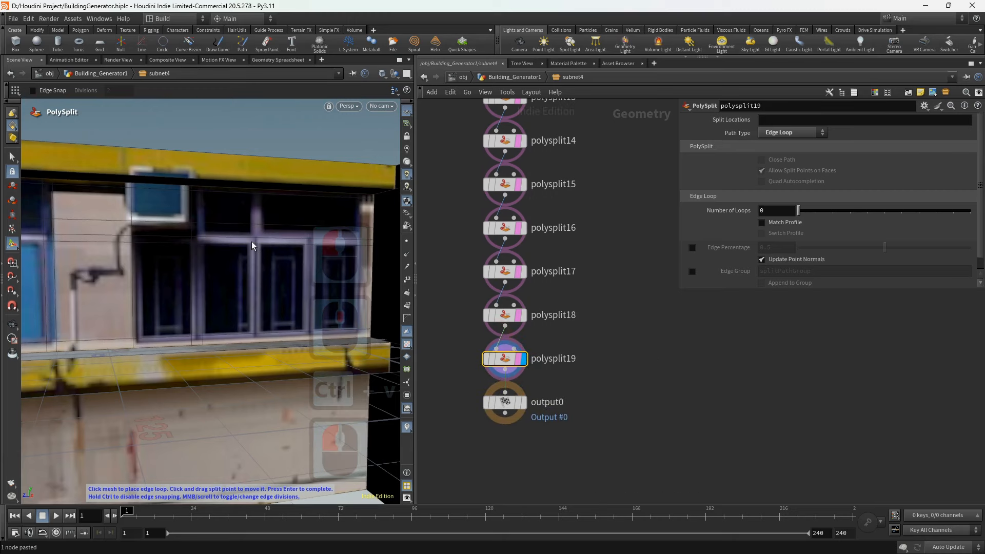
left_click(249, 244)
middle_click_drag(632, 397, 604, 328)
key("ctrl+v")
left_click(507, 363)
left_click(262, 243)
- Insert polysplit21 and polysplit22 with vertical edge loops on both sides of the post between the third and fourth dark panes
key("ctrl+v")
left_click(510, 363)
key("ctrl+z")
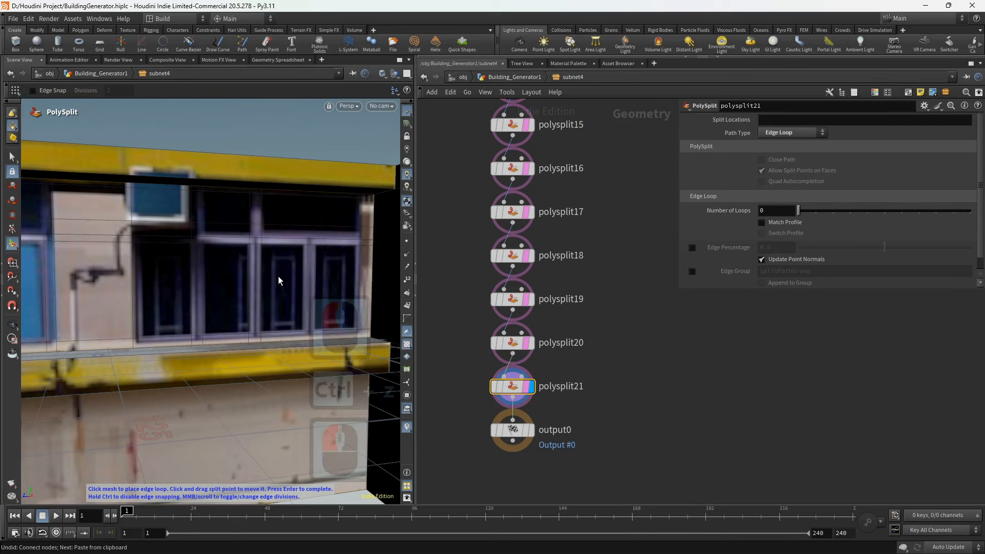
left_click(303, 249)
middle_click_drag(669, 381, 664, 308)
key("ctrl+v")
left_click(506, 359)
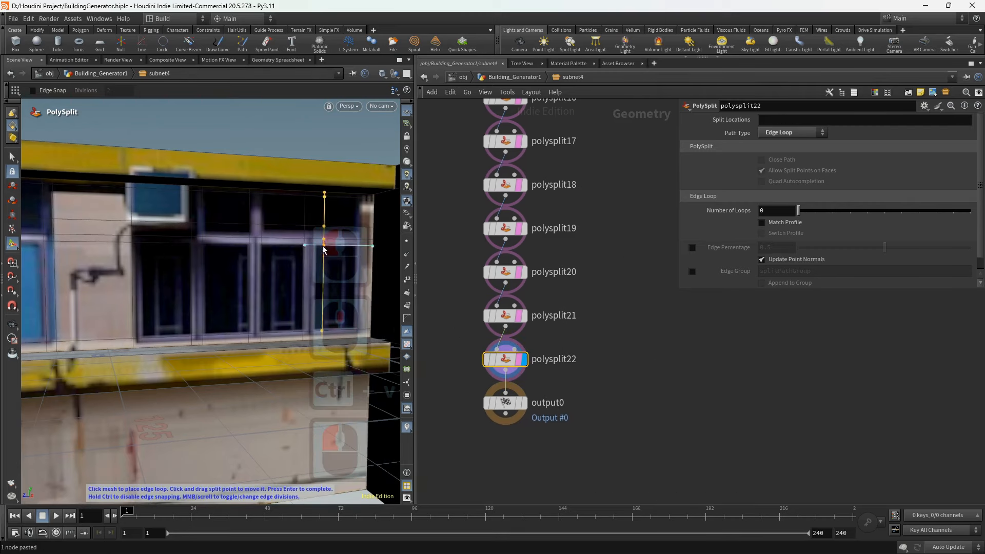
left_click(316, 244)
- Insert polysplit23 with a vertical edge loop along the outer edge of the last dark window pane
middle_click_drag(673, 383, 666, 323)
key("ctrl+v")
left_click(482, 331)
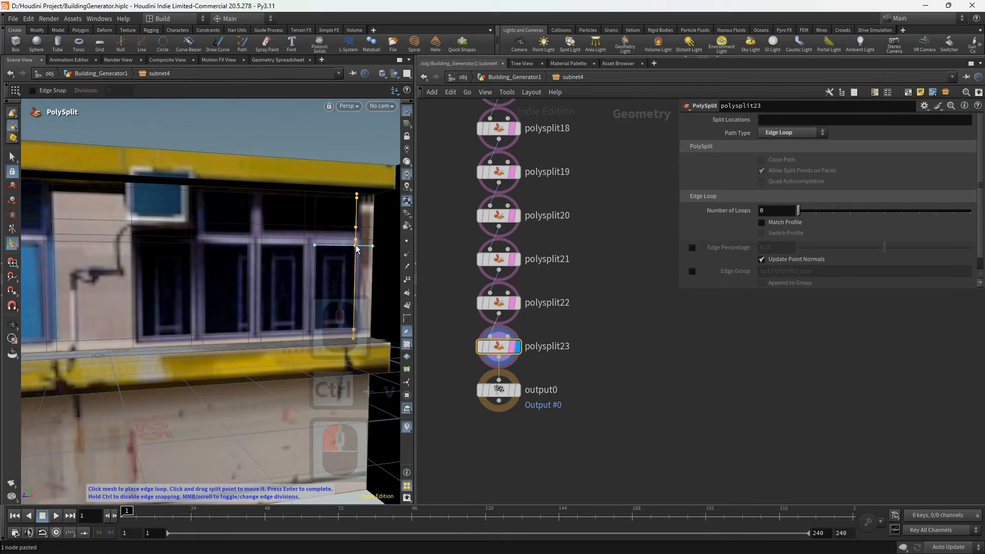
left_click(357, 249)
- Make polysplit23 the only flagged node in the PolySplit chain and frame the dark pane at the module's start
scroll(357, 249, "down", 9, "alt")
middle_click_drag(380, 219, 355, 207, "alt")
left_click_drag(325, 236, 276, 245, "alt")
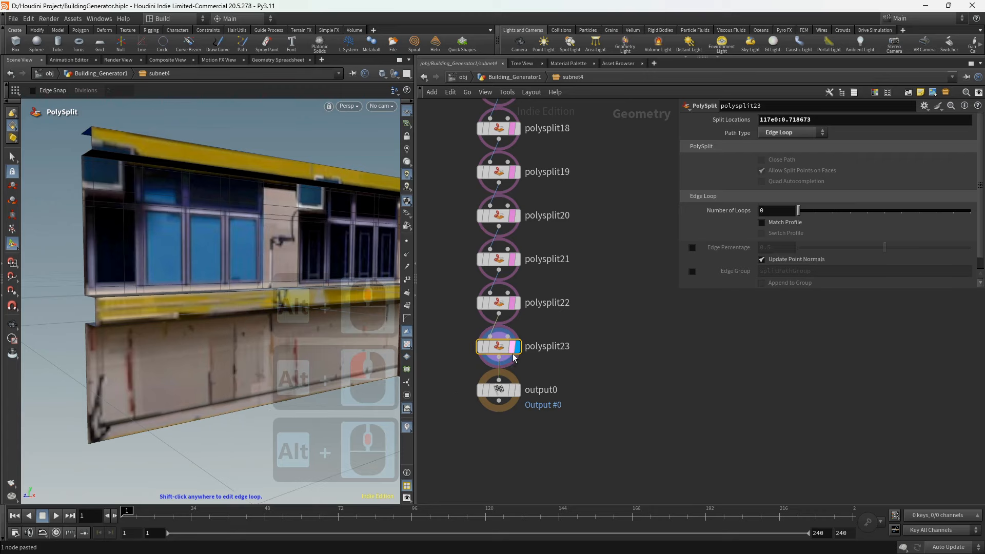
left_click(497, 350)
middle_click_drag(153, 245, 168, 249, "alt")
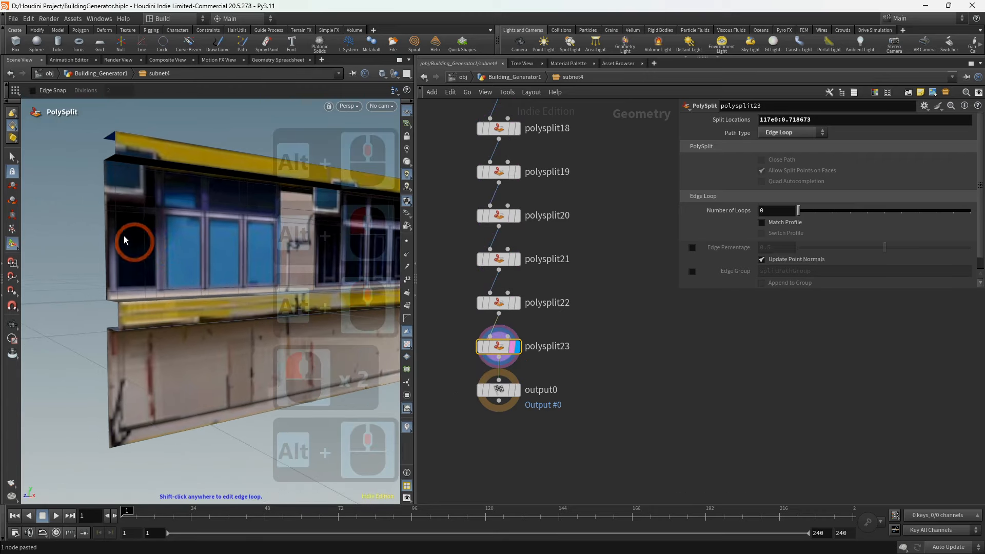
- Select the faces of the first dark window pane, the narrow pane above it and the first upper blue pane
left_click(11, 158)
left_click_drag(123, 252, 148, 252)
left_click(150, 208, "shift")
left_click(153, 195, "shift")
left_click(173, 203, "shift")
left_click(176, 197, "shift")
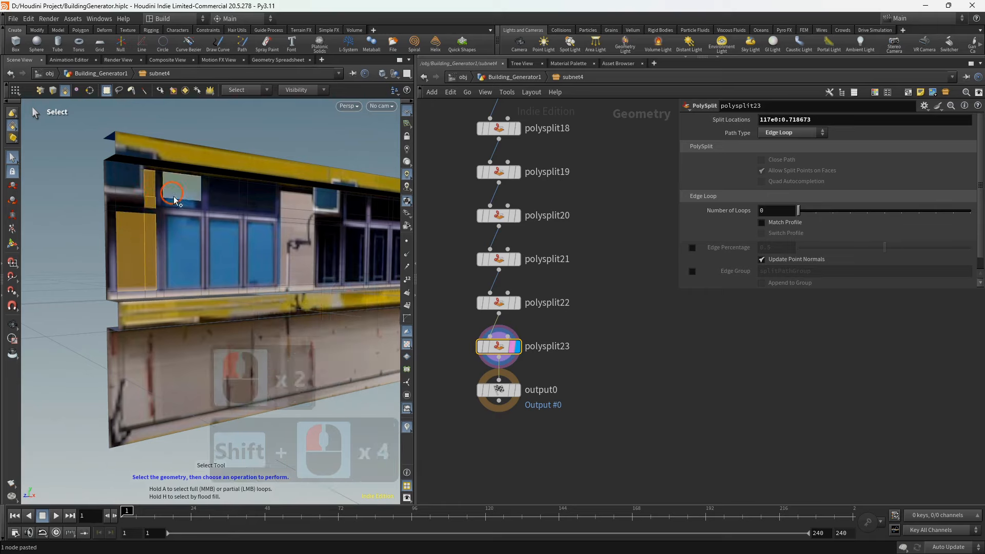
- Add the remaining upper pane faces above the blue windows and the three large blue panes to the selection
left_click(213, 199, "shift")
left_click(218, 207, "shift")
left_click(244, 204, "shift")
left_click(249, 205, "shift")
left_click(253, 201, "shift")
left_click(257, 211, "shift")
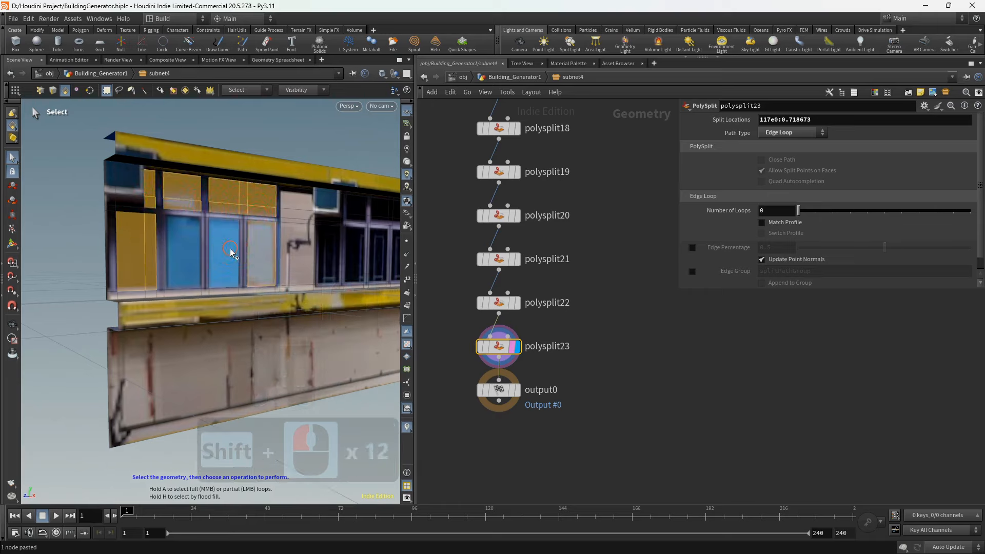
- Add the upper pane faces above the dark windows beside the second air conditioner to the selection
middle_click_drag(279, 239, 249, 237, "alt")
left_click_drag(249, 237, 207, 260, "alt")
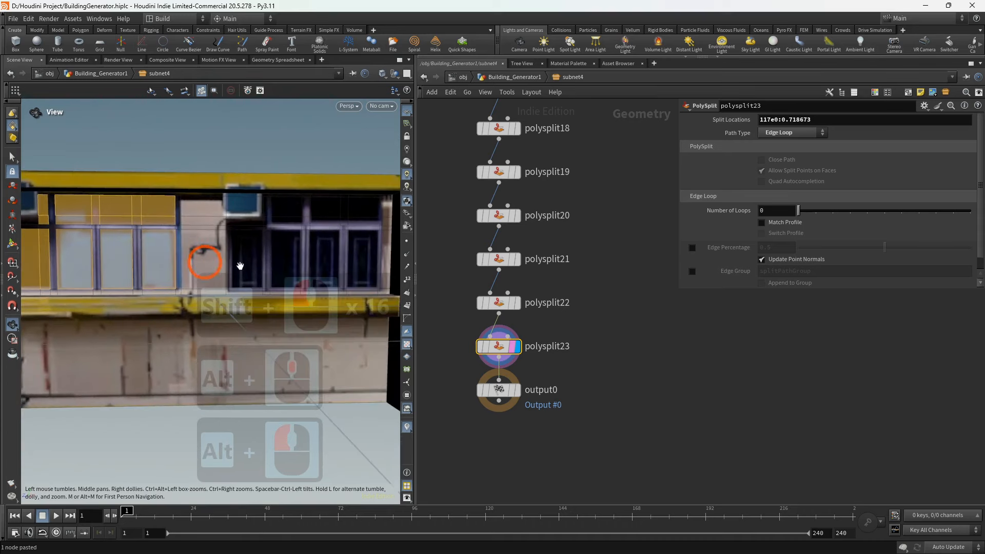
middle_click_drag(208, 260, 226, 222, "alt")
scroll(226, 220, "up", 2, "alt")
left_click(230, 204, "shift")
left_click(303, 203, "shift")
left_click(323, 203, "shift")
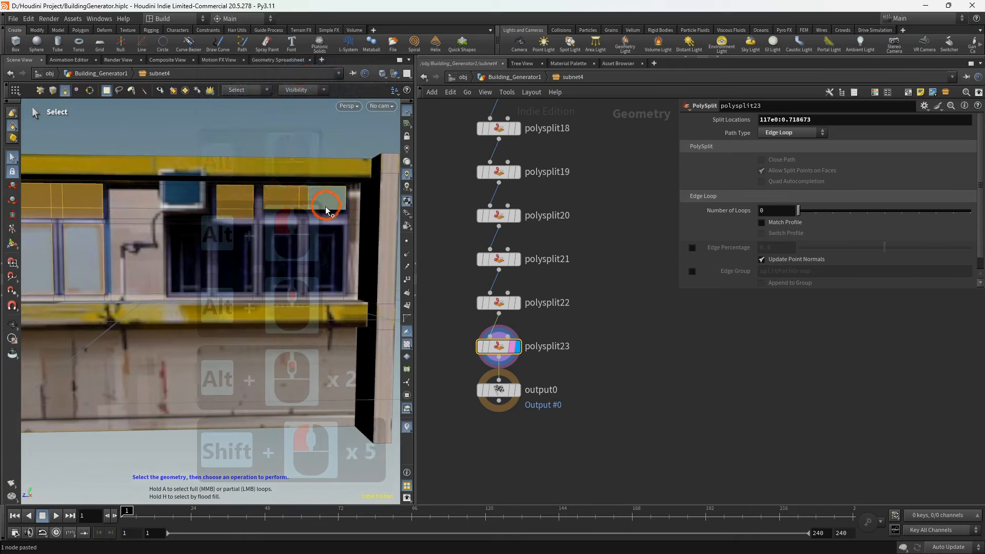
- Select the remaining window panes of the right window group with the others and push them all inward with PolyExtrude at distance -4
left_click(317, 214, "shift")
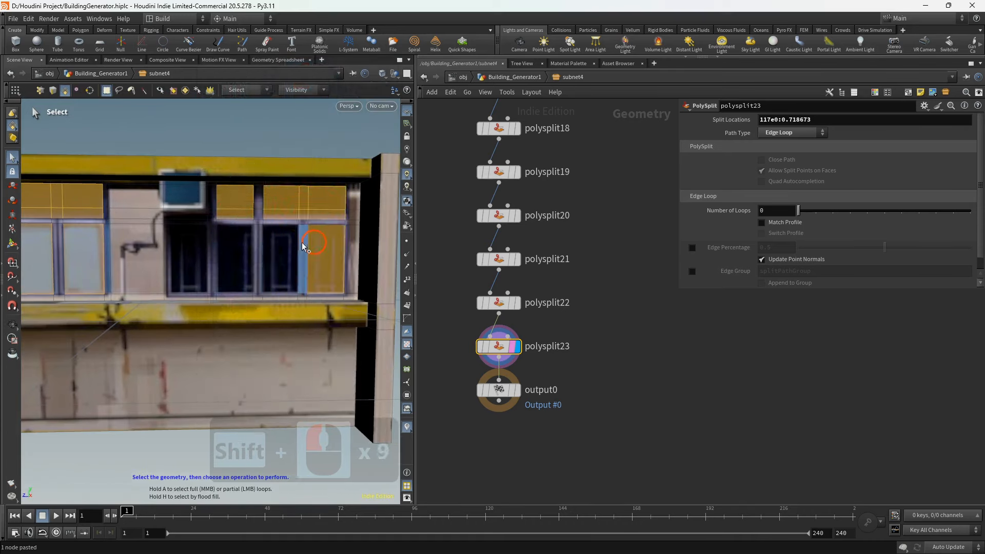
left_click(281, 246, "shift")
left_click(232, 249, "shift")
left_click(188, 250, "shift")
scroll(191, 240, "down", 3, "alt")
middle_click_drag(191, 239, 270, 240, "alt")
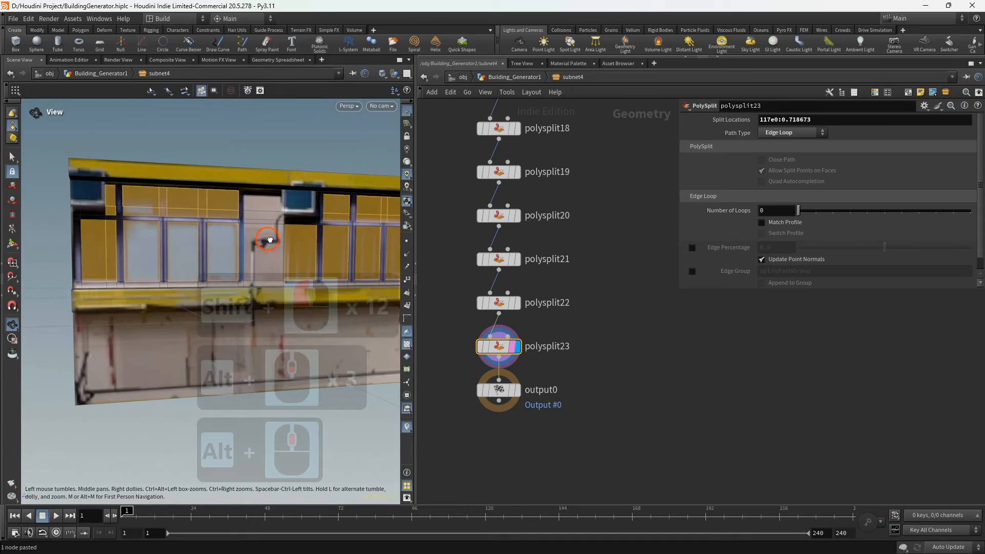
key("Tab")
left_click(284, 499)
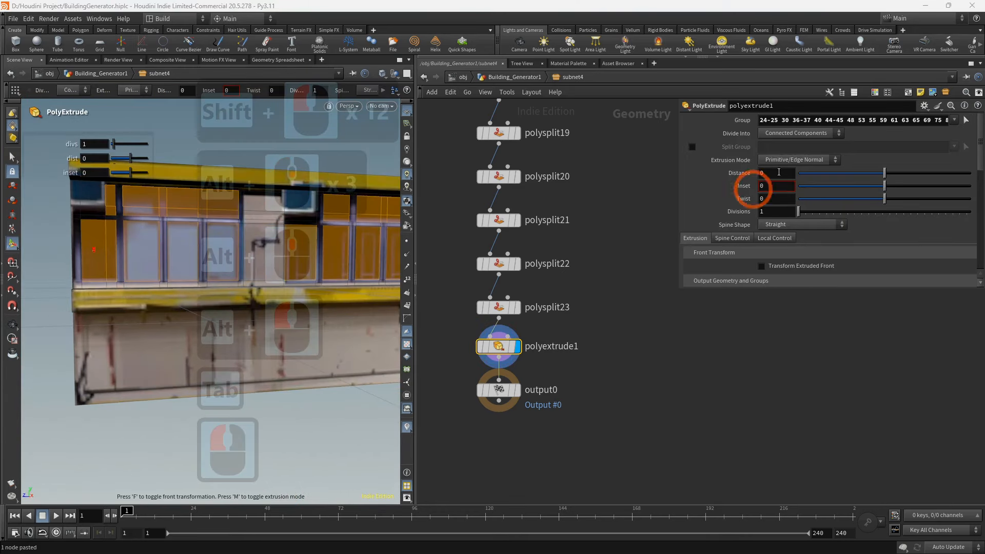
left_click_drag(772, 173, 730, 175)
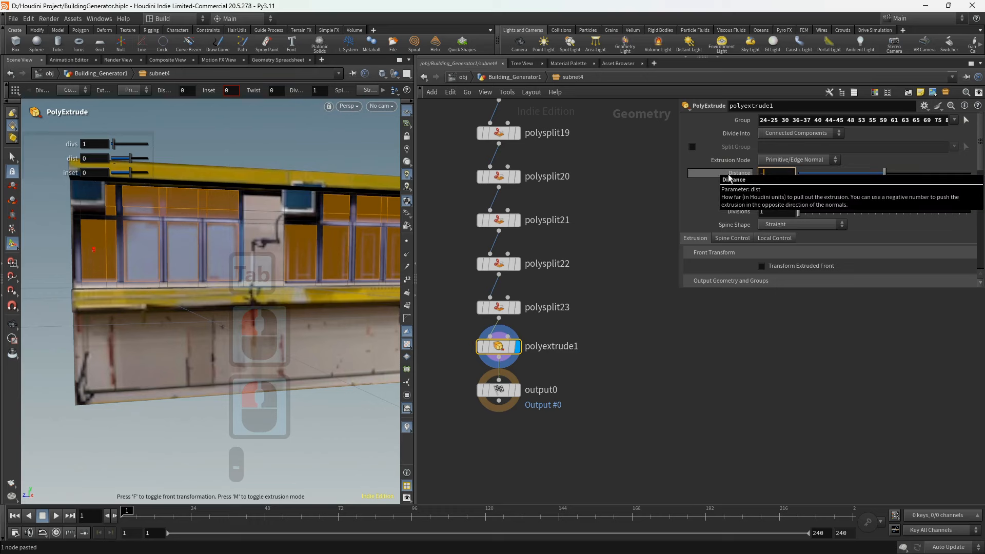
type("-4")
left_click_drag(186, 226, 218, 221, "alt")
middle_click_drag(583, 308, 578, 286)
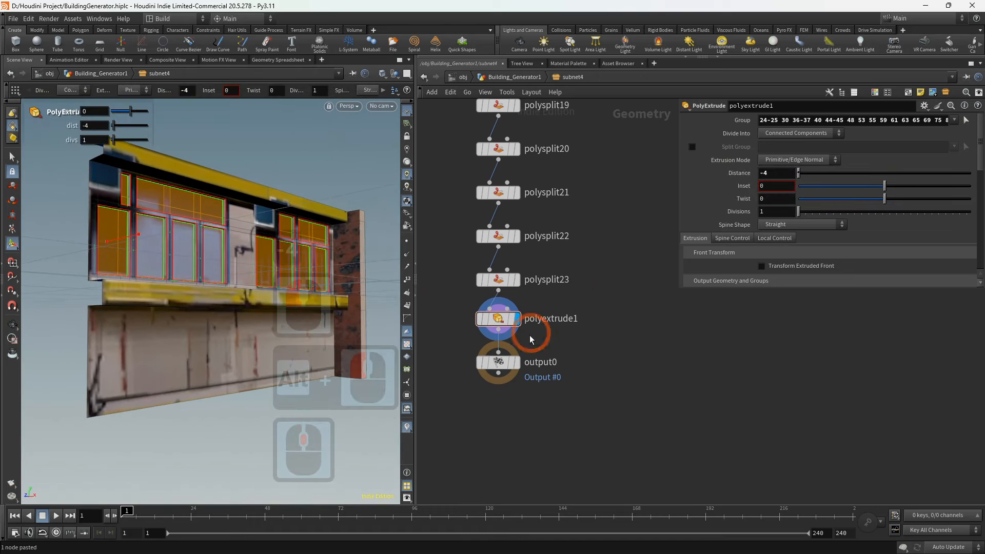
- Select the faces of the wall pier between the two window groups and extrude them outward with PolyExtrude at distance 10
left_click(242, 222)
left_click(240, 217)
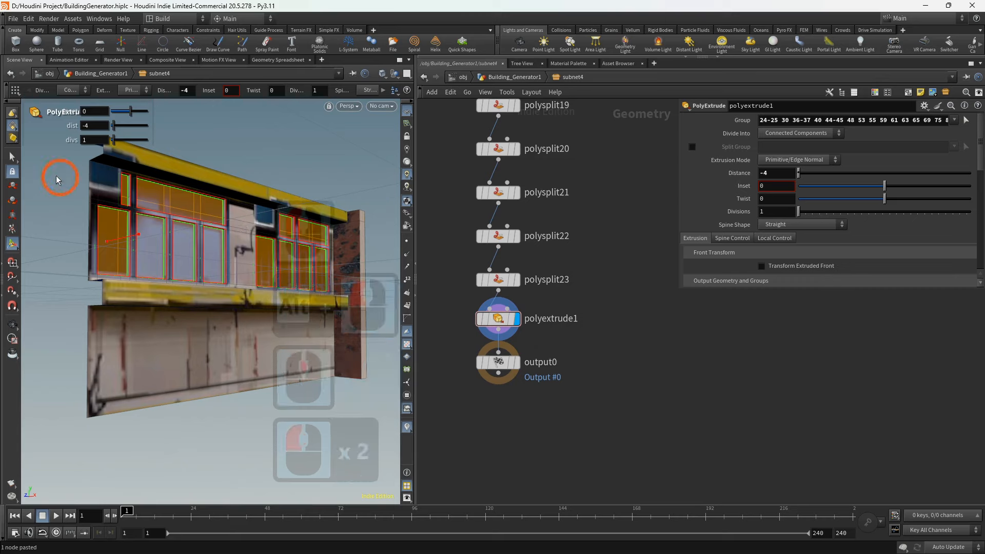
left_click(12, 157)
left_click(242, 220)
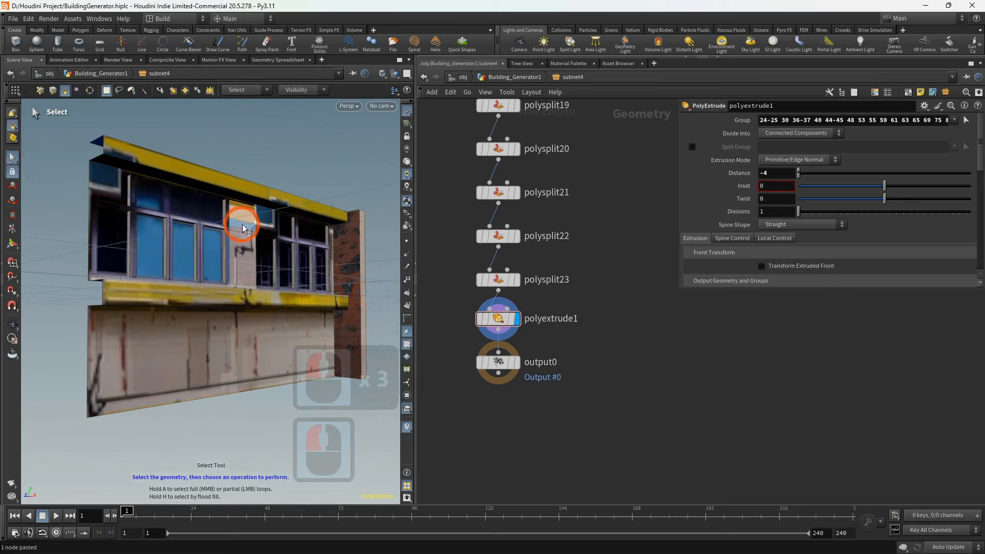
left_click(244, 234, "shift")
left_click(243, 241, "shift")
left_click(243, 241, "shift")
mouse_move(258, 261)
left_mouse_down("alt")
mouse_move(247, 261)
mouse_move(243, 291)
mouse_move(238, 246)
mouse_move(240, 259)
left_mouse_up("alt")
scroll(244, 291, "up", 2, "alt")
key("Tab")
left_click(269, 516)
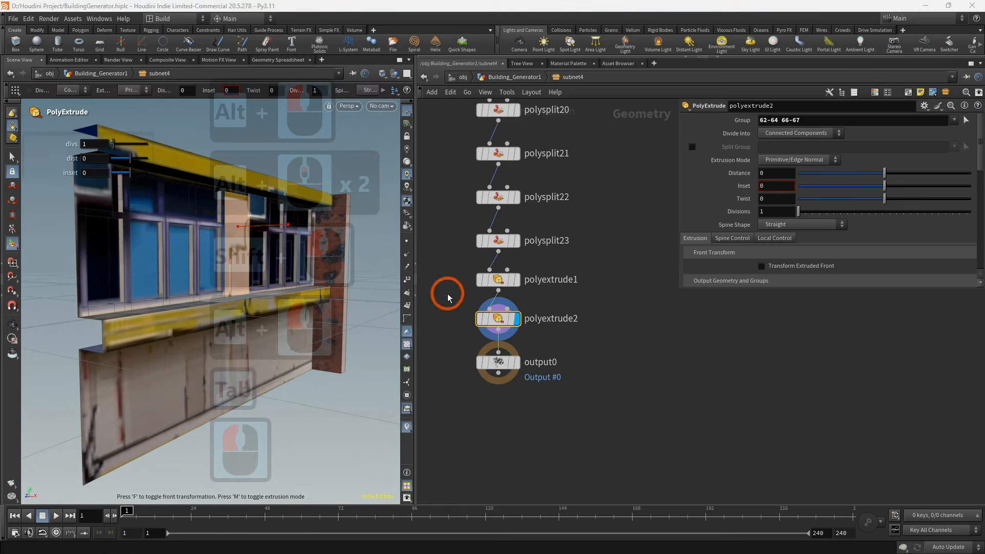
left_click_drag(884, 176, 969, 174)
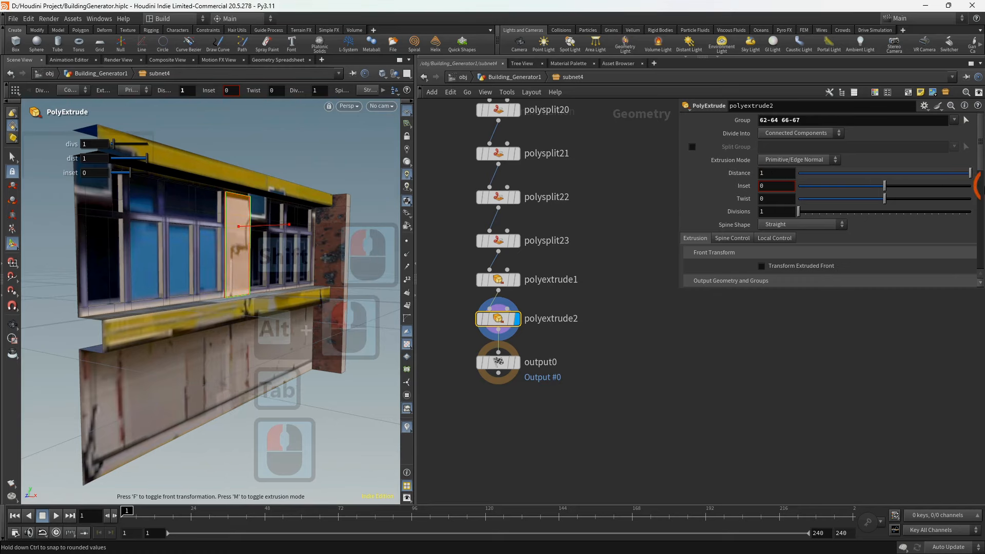
type("0")
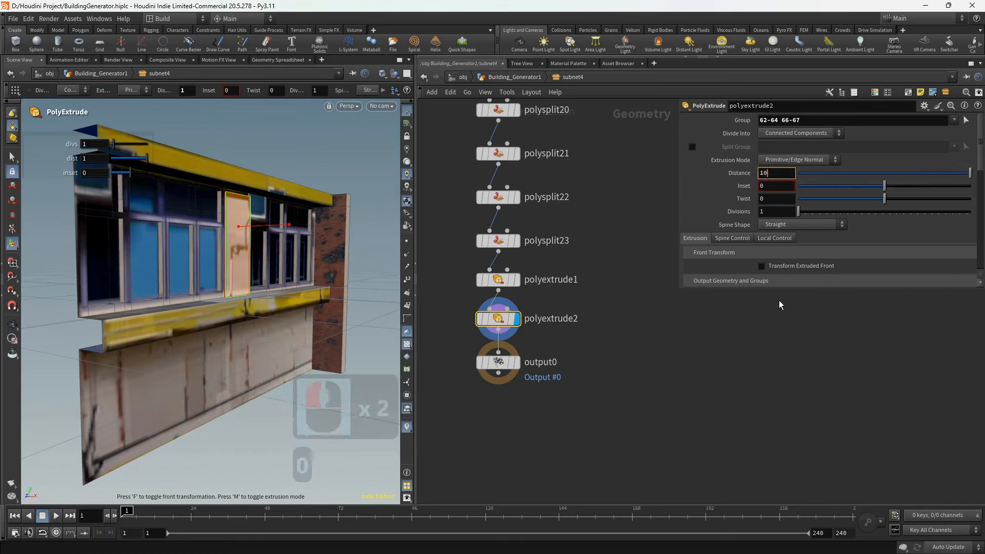
left_click(759, 337)
- Select the faces of both air-conditioner boxes below the upper yellow ledge and extrude them outward with PolyExtrude at distance 8
left_click_drag(253, 231, 76, 203, "alt")
left_click(11, 161)
left_click(11, 158)
left_click(72, 194)
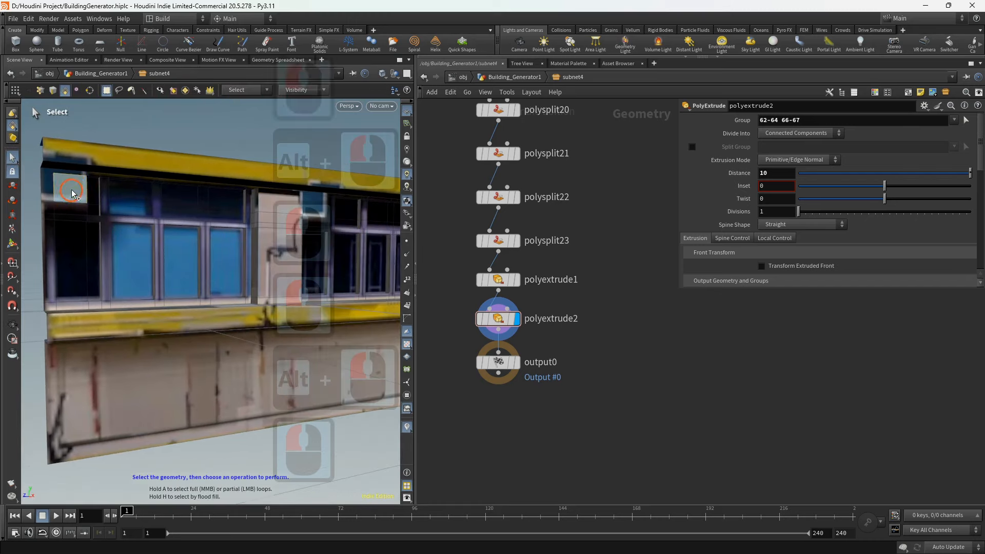
left_click(72, 176, "shift")
left_click(50, 182, "shift")
left_click(50, 172, "shift")
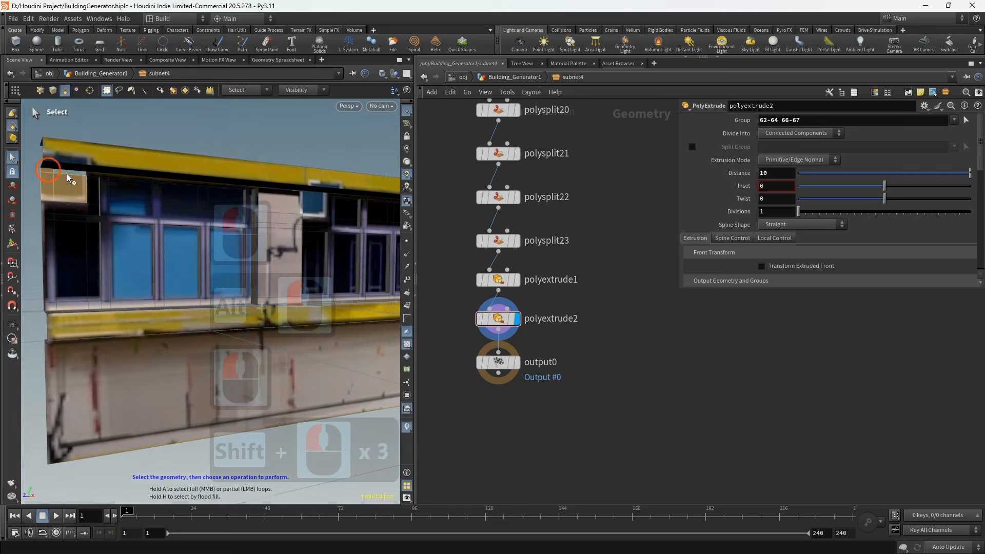
left_click_drag(295, 213, 279, 208, "alt")
left_click(321, 208, "shift")
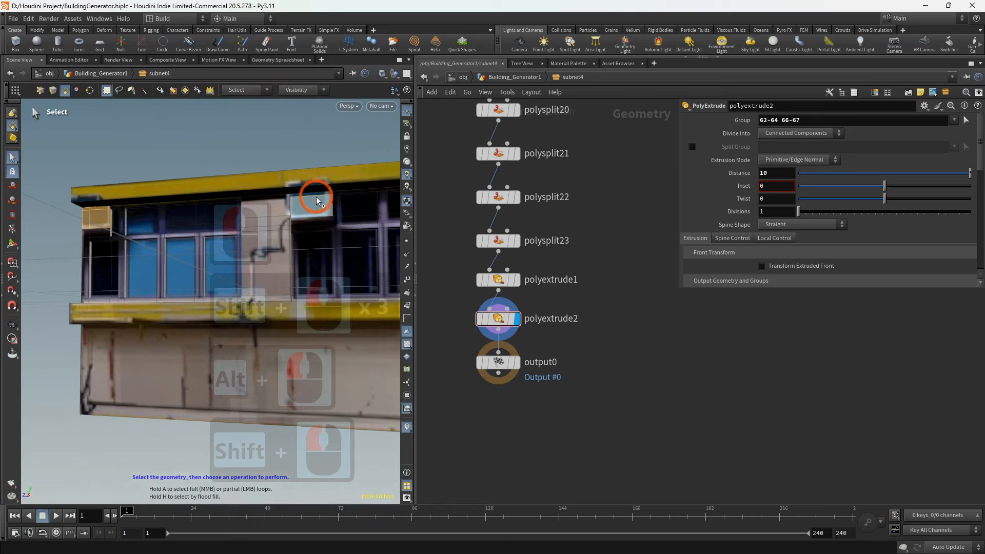
left_click(317, 195, "shift")
key("ctrl+z")
left_click(282, 212, "shift")
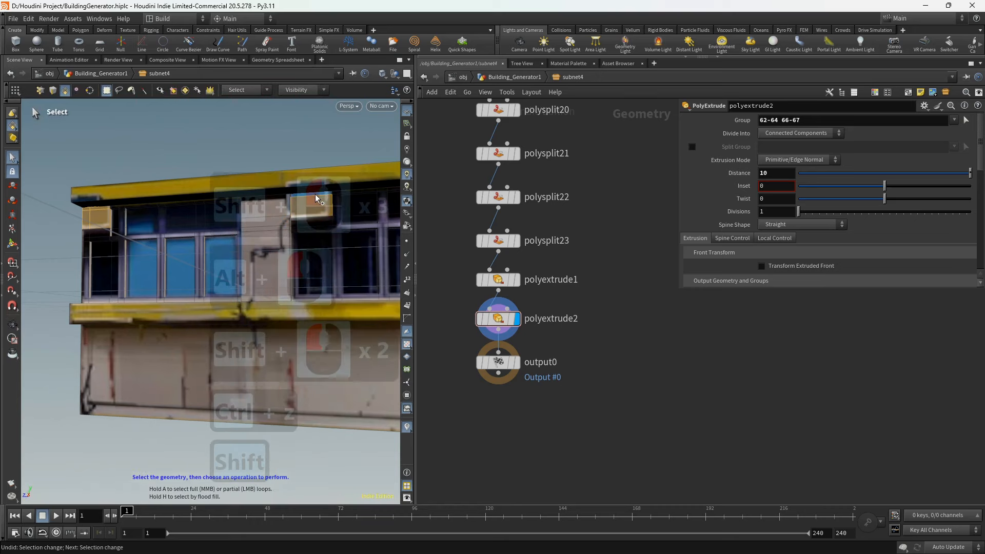
left_click_drag(282, 213, 248, 215, "alt")
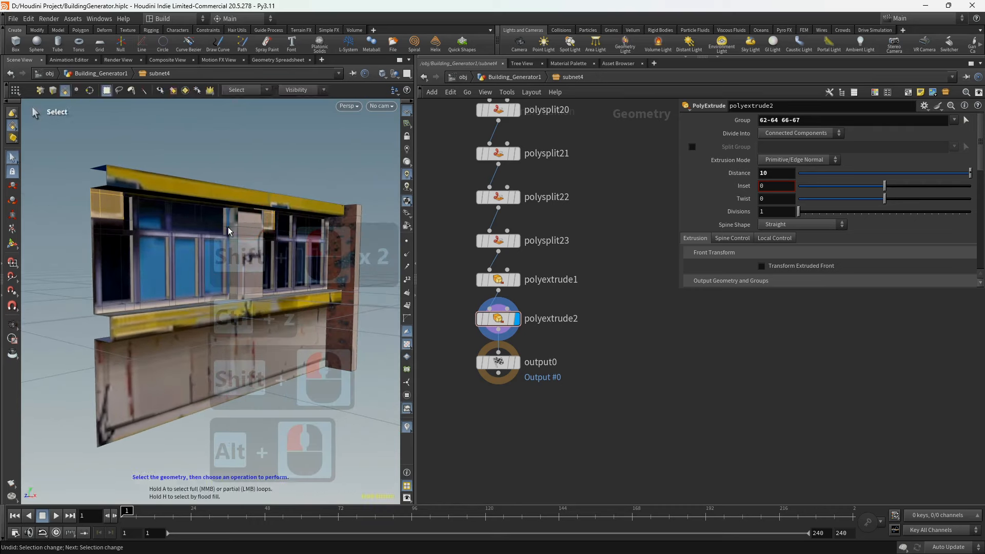
key("Tab")
left_click(257, 489)
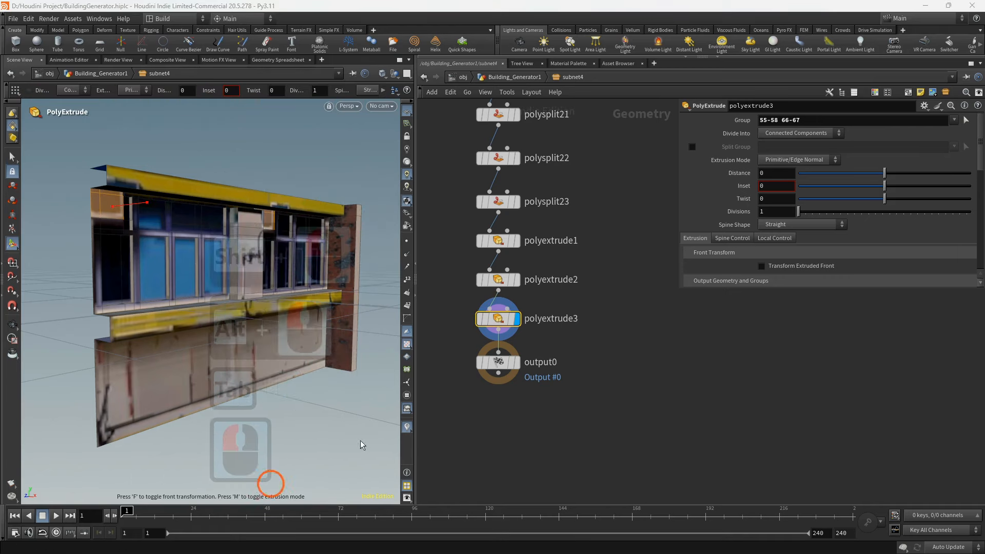
left_click(731, 186)
left_click_drag(885, 174, 982, 194)
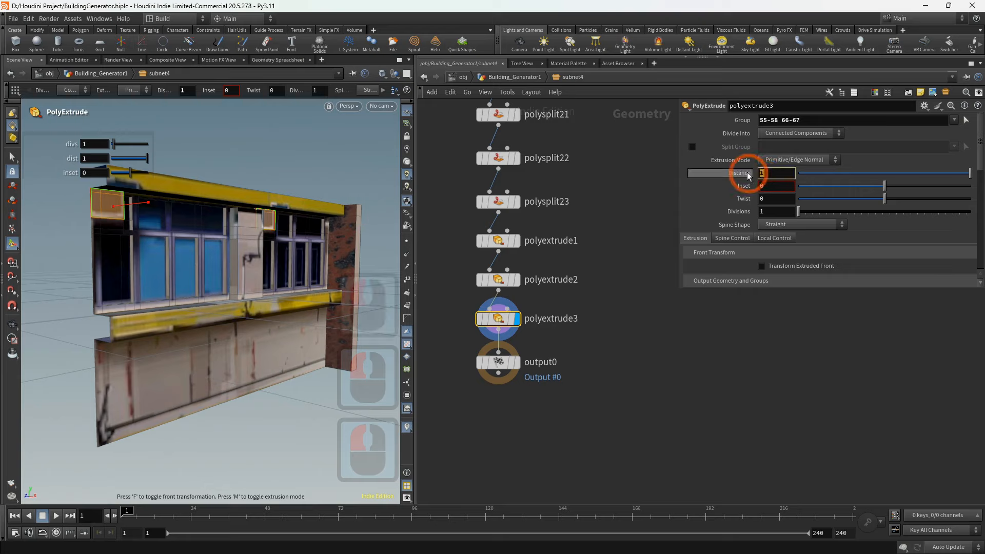
type("8")
left_click(711, 306)
left_click_drag(352, 294, 251, 270, "alt")
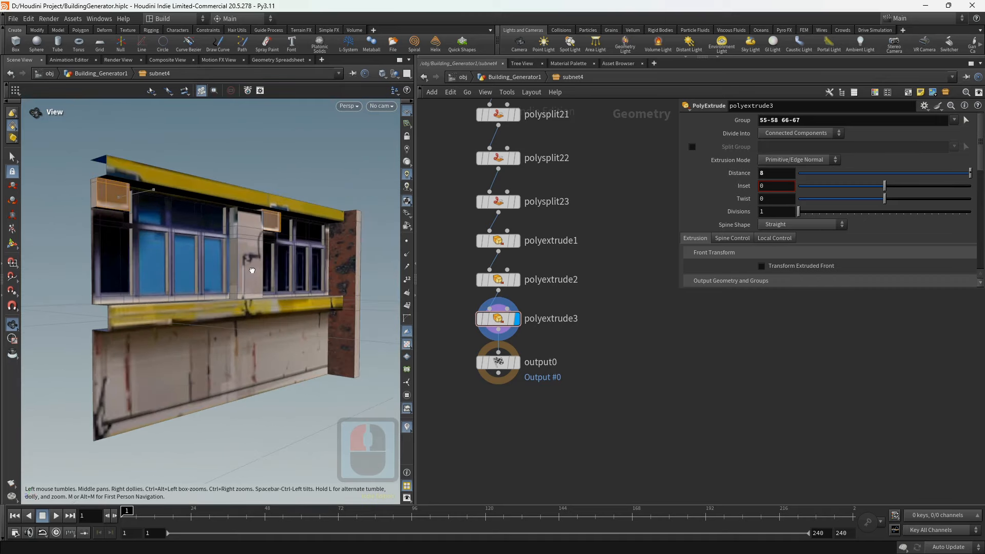
- Return to the Building_Generator1 network, duplicate the Windows_2 null and connect the copy to the output of subnet4
left_click(603, 331)
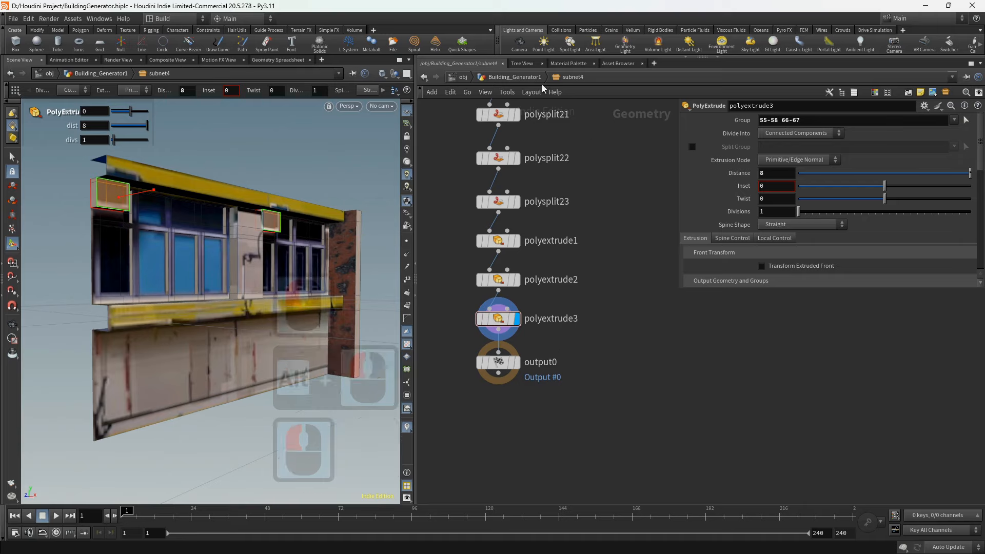
left_click(522, 77)
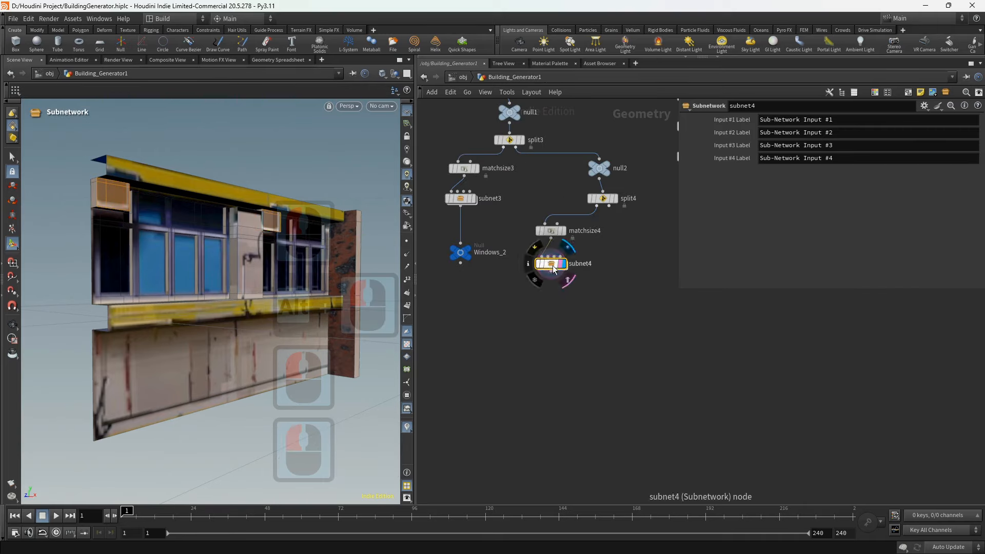
scroll(550, 314, "up", 1)
middle_click_drag(550, 315, 546, 304)
middle_click_drag(494, 272, 605, 262)
scroll(590, 258, "down", 2)
left_click(563, 227)
key("ctrl+c")
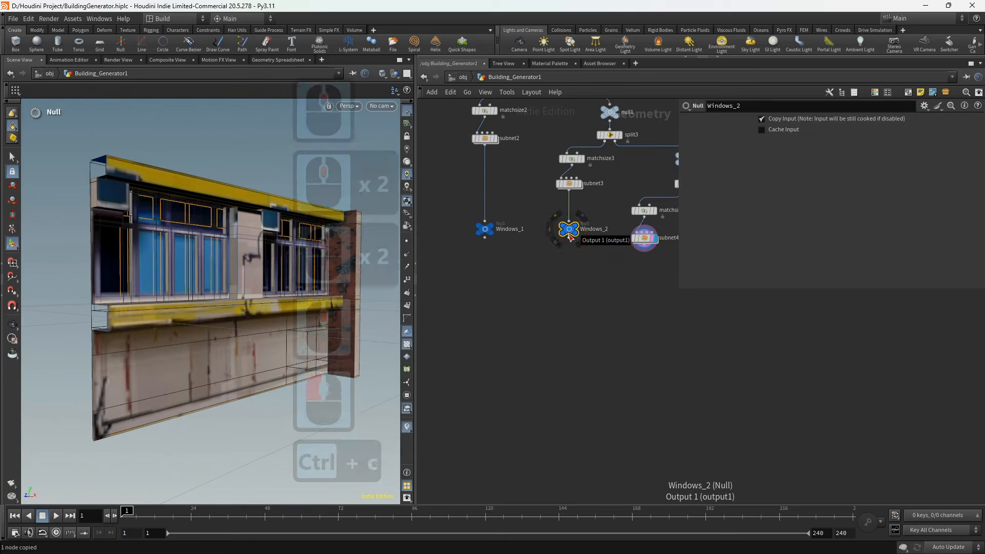
key("ctrl+v")
left_click(620, 315)
left_click_drag(636, 306, 649, 266)
middle_click_drag(629, 320, 537, 309)
scroll(544, 291, "up", 4)
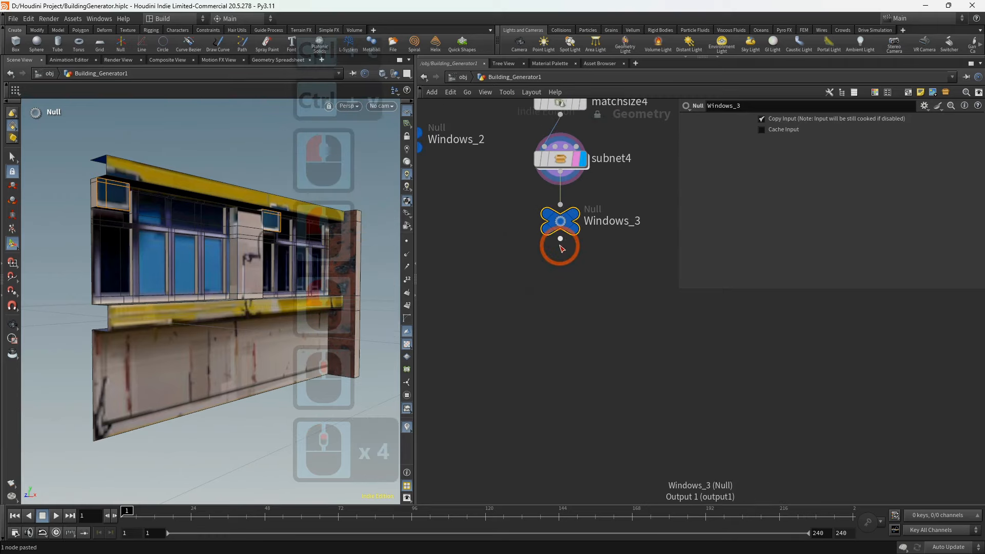
- Align the Windows_1 and Windows_2 nulls in one row with the Windows_3 null
scroll(549, 264, "down", 2)
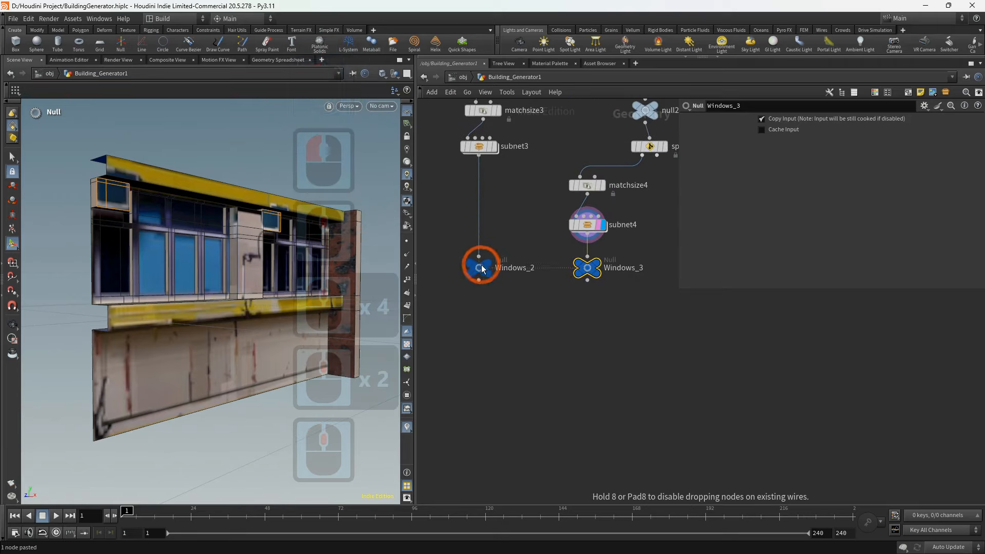
scroll(482, 268, "down", 2)
left_click_drag(471, 255, 471, 294)
left_click(499, 336)
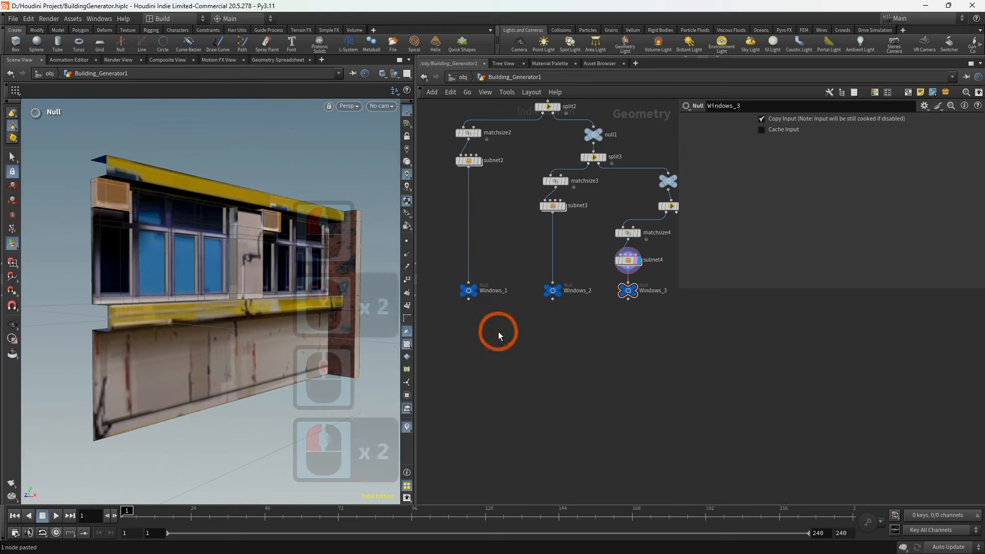
scroll(590, 339, "down", 3)
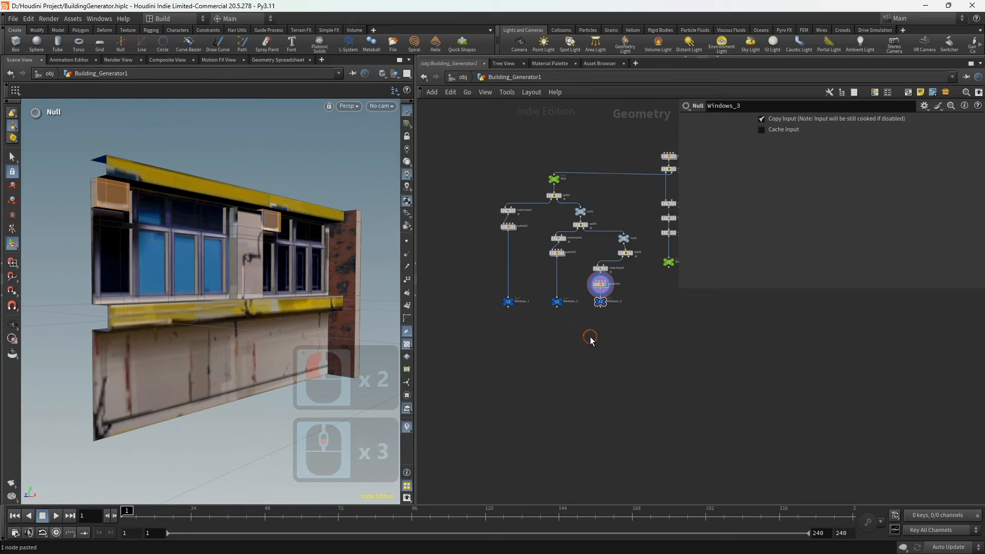
middle_click_drag(590, 338, 531, 337)
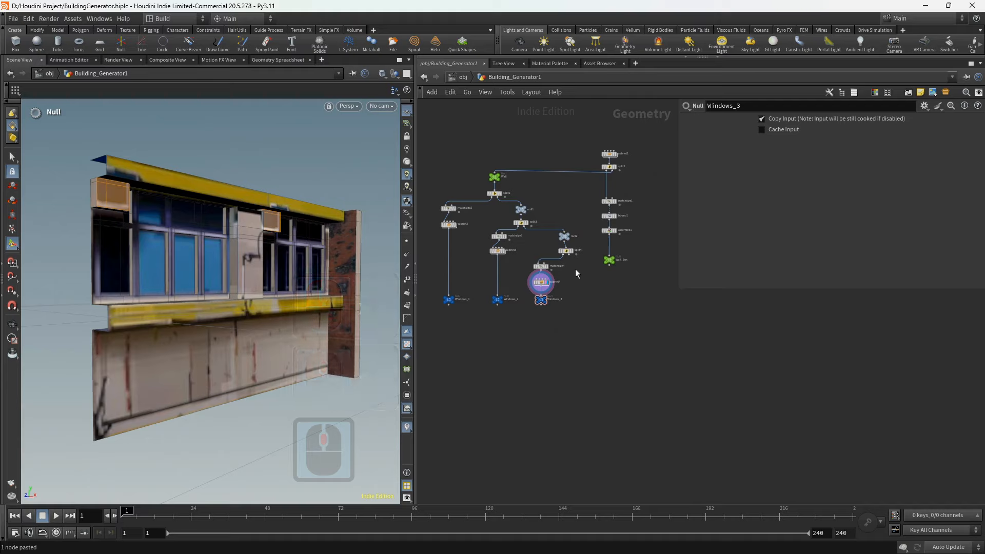
scroll(310, 282, "up", 2)
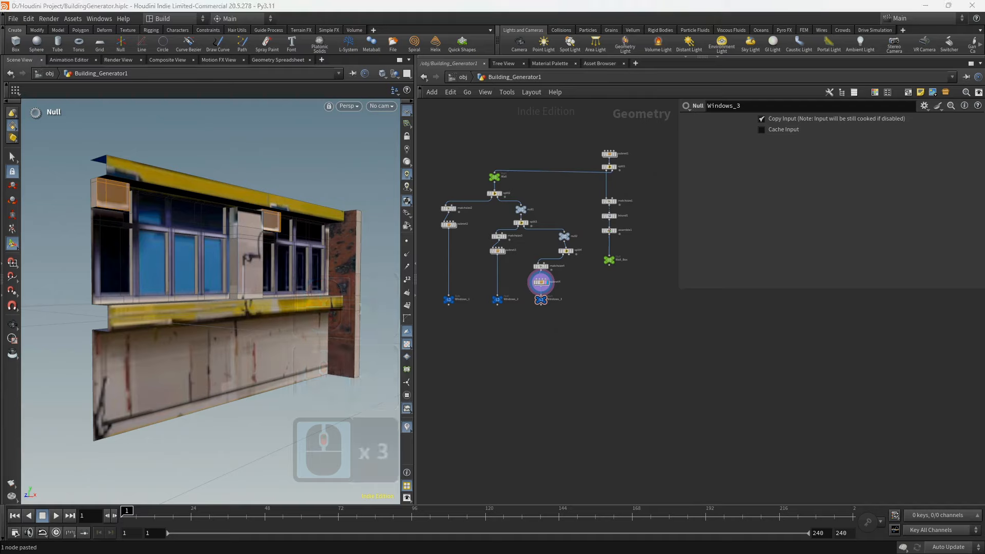
middle_click(311, 282)
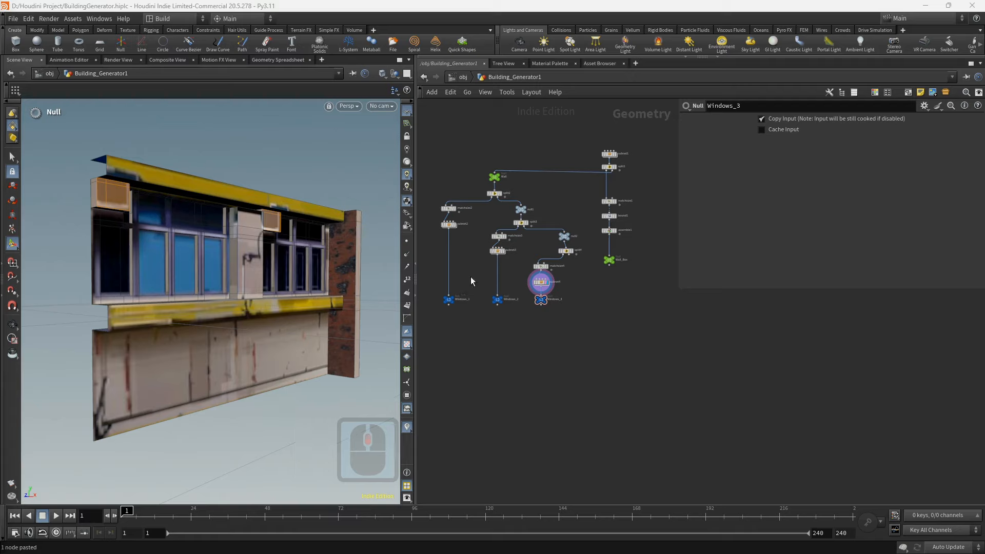
- Add a Null node to the second output of split4 and place it beside matchsize4
scroll(571, 272, "up", 2)
middle_click(562, 270)
scroll(555, 256, "up", 4)
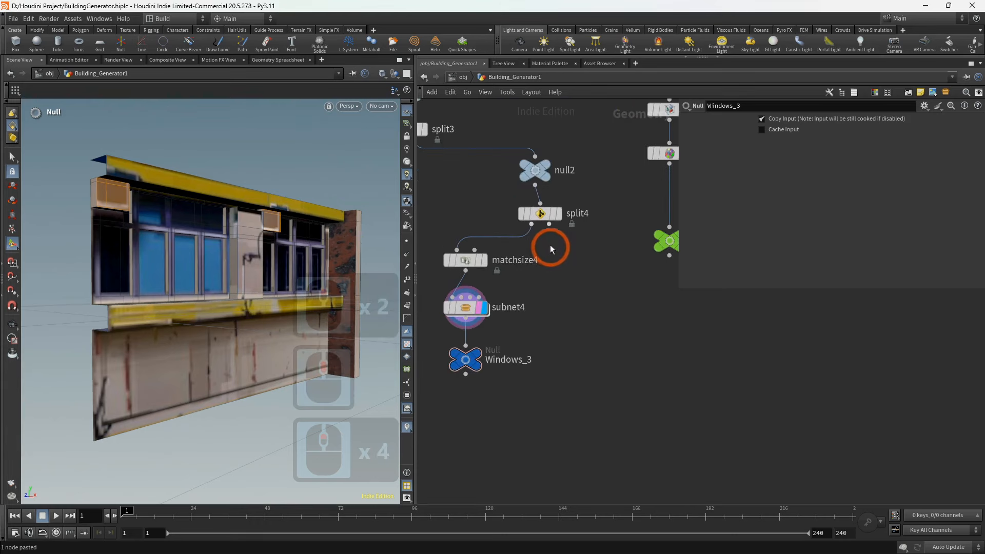
left_click(576, 275)
key("Tab")
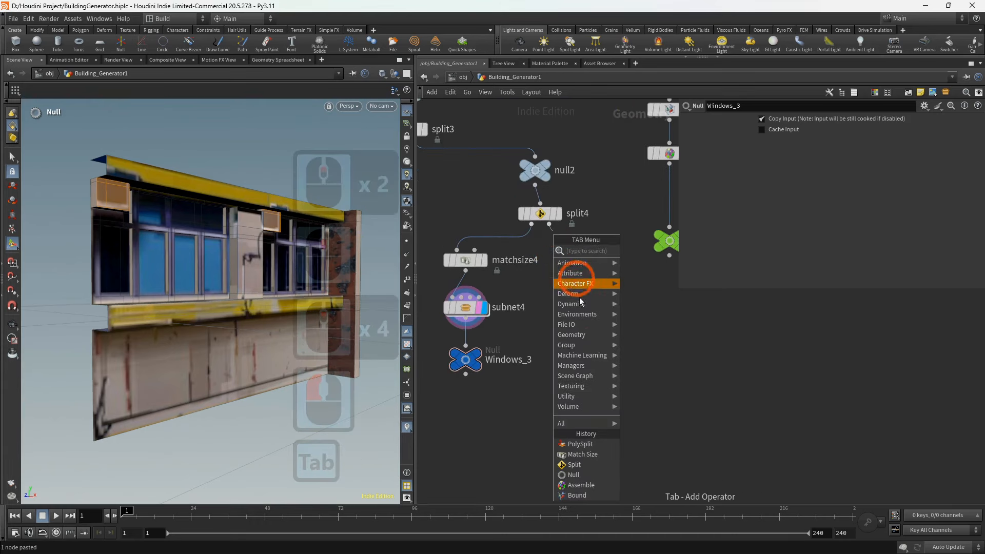
left_click(573, 475)
left_click(605, 286)
left_click_drag(559, 262, 603, 265)
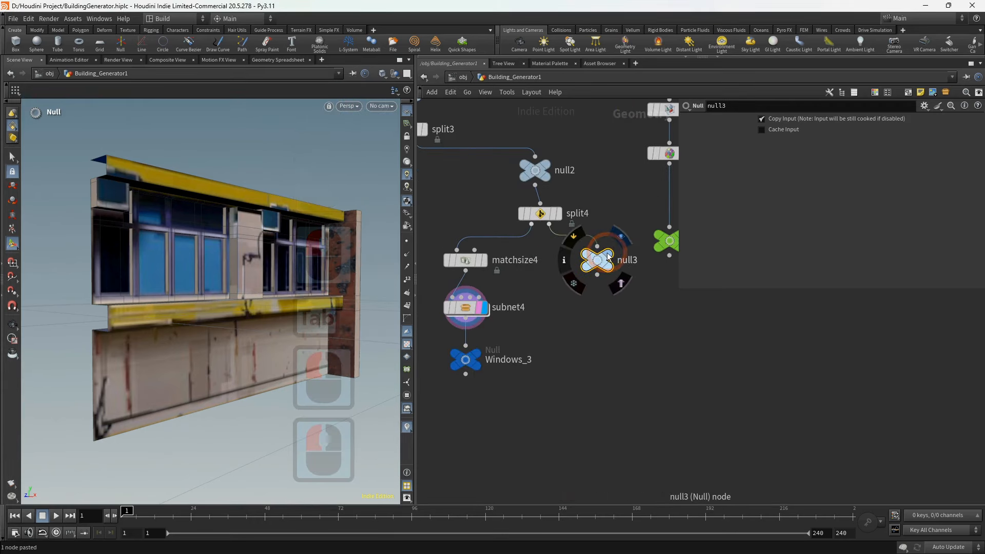
- Display the null attached to split4's second output and examine the remaining facade modules of the building
left_click(607, 268)
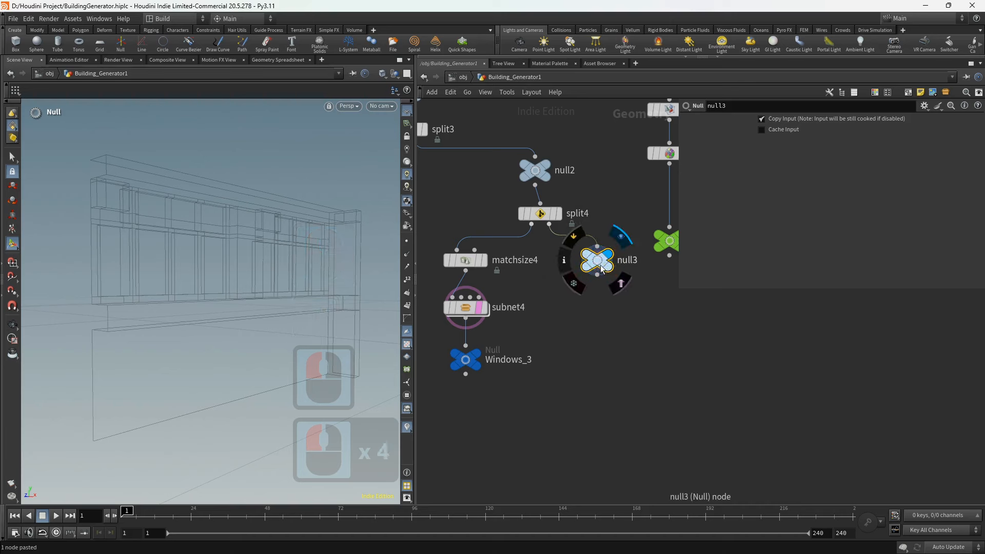
scroll(601, 267, "down", 2)
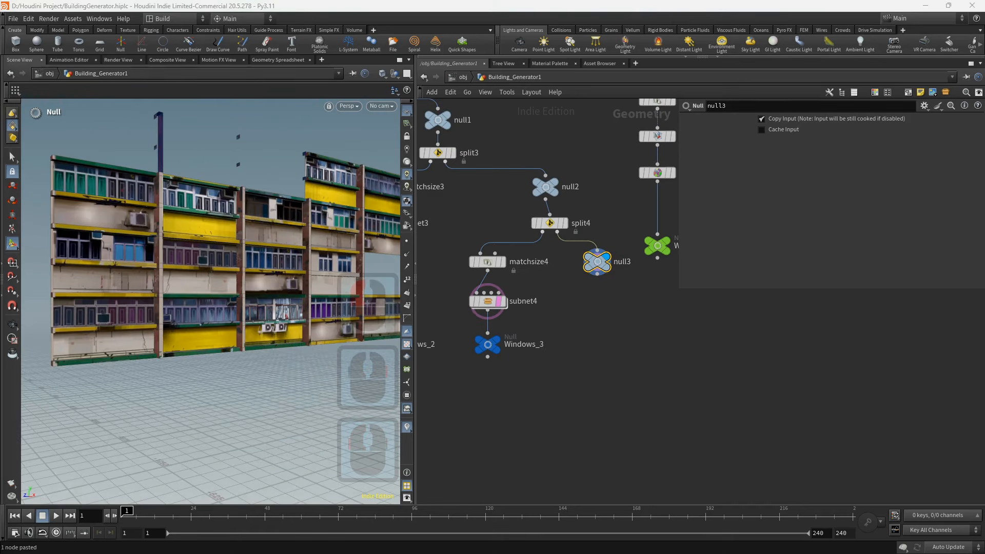
scroll(309, 263, "down", 3, "alt")
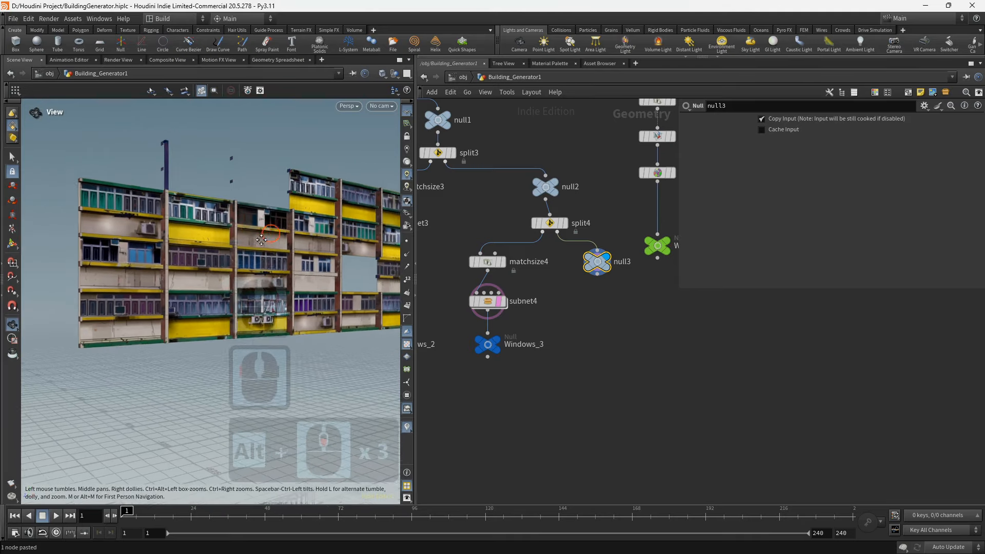
left_click_drag(309, 263, 160, 273, "alt")
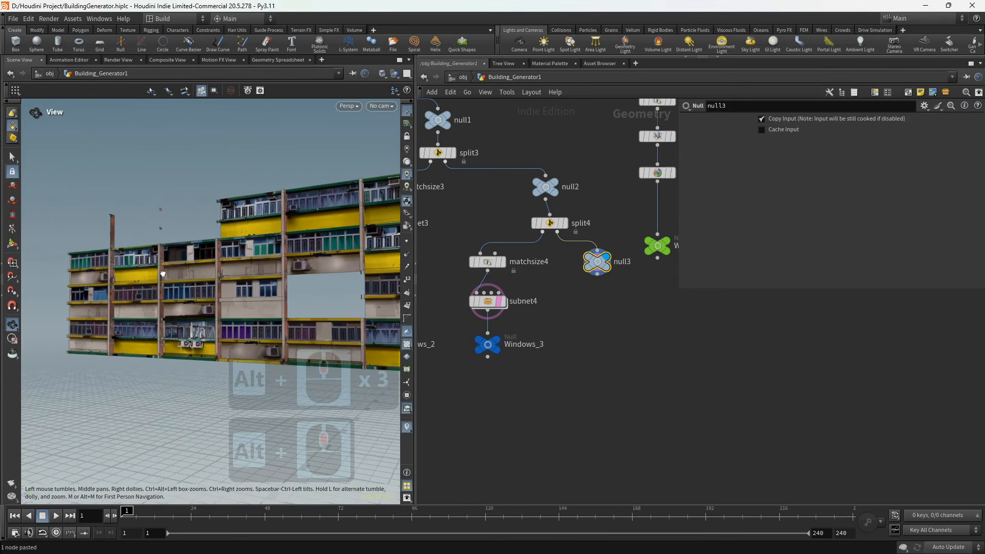
- Add a Split node to the output of null3 and place it directly below
left_click(555, 257)
key("Tab")
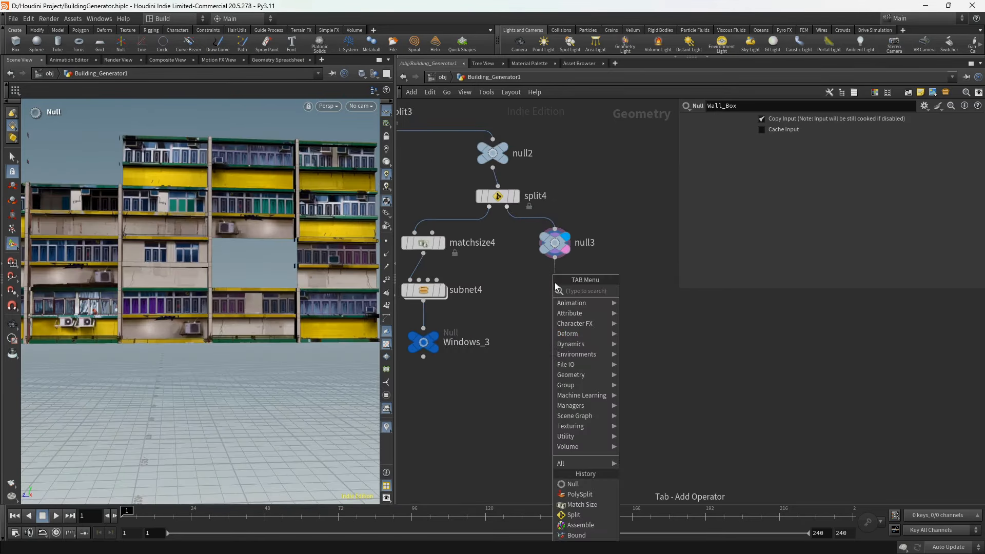
left_click(576, 515)
left_click(561, 294)
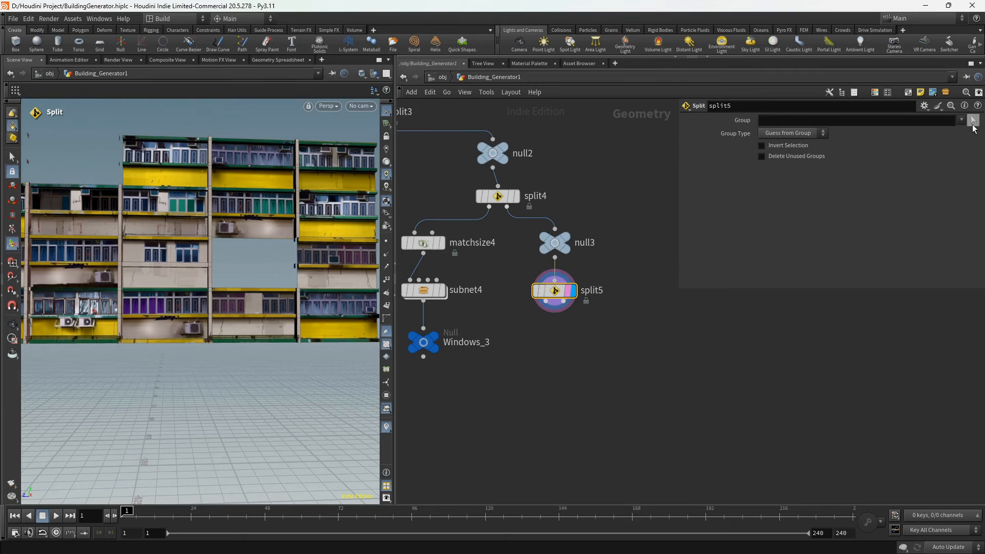
- Set split5's group to the purple-and-blue window module below the facade gap, including the faces of the pillar at its side
left_click(973, 125)
scroll(264, 314, "up", 5, "alt")
left_click_drag(264, 315, 247, 371, "alt")
left_click_drag(247, 372, 254, 328, "alt")
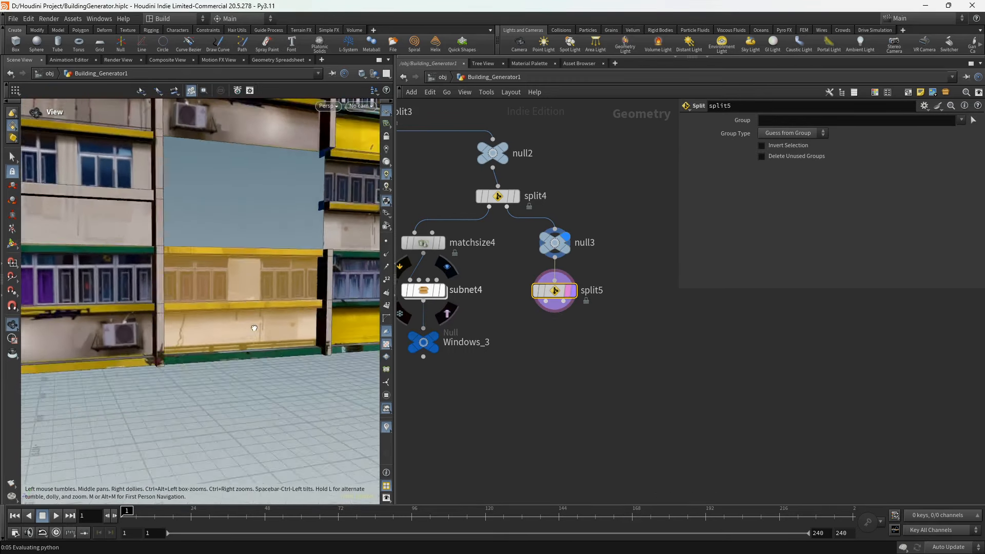
scroll(303, 304, "up", 5, "alt")
middle_click_drag(303, 304, 211, 303, "alt")
left_click_drag(211, 303, 249, 293, "alt")
left_click(248, 262, "shift")
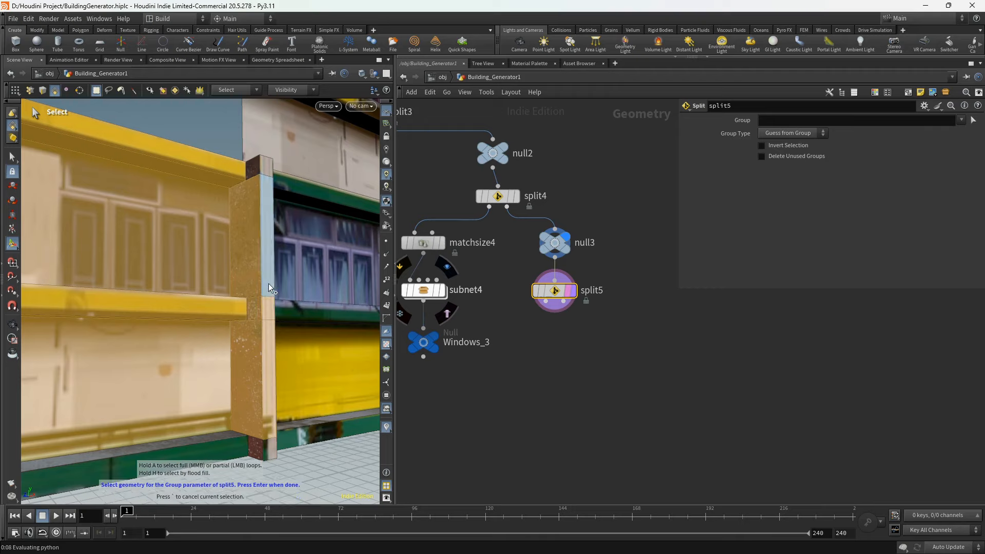
left_click(257, 171, "shift")
left_click_drag(256, 171, 205, 189, "alt")
left_click(269, 257, "shift")
left_click(268, 331, "shift")
left_click_drag(200, 323, 237, 257, "alt")
key("Return")
- Move null3 and split5 farther from the Windows_3 branch and attach a Match Size node to split5's first output
scroll(271, 237, "down", 4, "alt")
middle_click_drag(544, 330, 536, 242)
scroll(539, 240, "down", 2)
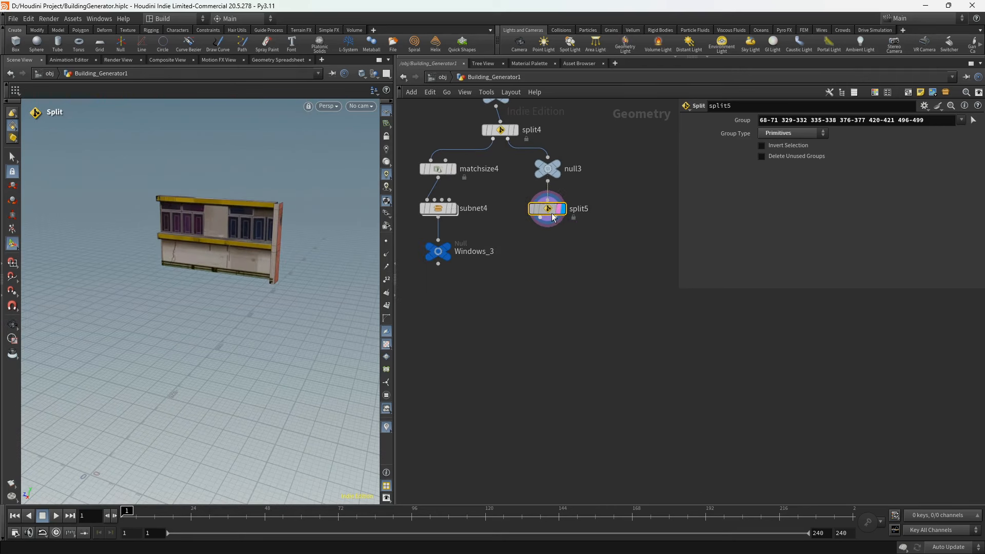
left_click_drag(554, 213, 603, 214, "shift")
middle_click_drag(590, 226, 559, 231)
left_click(560, 227)
key("Tab")
type("ma")
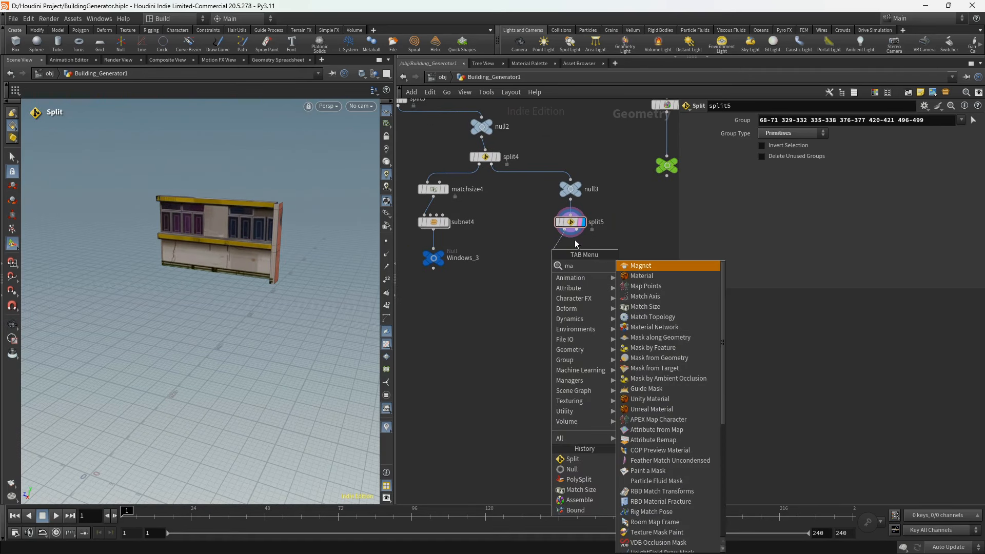
left_click(649, 309)
left_click(556, 253)
- Align matchsize5 in one row with the Windows_3 null and display its facade module
scroll(557, 253, "up", 3)
left_click_drag(557, 251, 501, 260)
scroll(541, 278, "down", 3)
middle_click_drag(540, 280, 591, 288)
left_click_drag(575, 269, 573, 271)
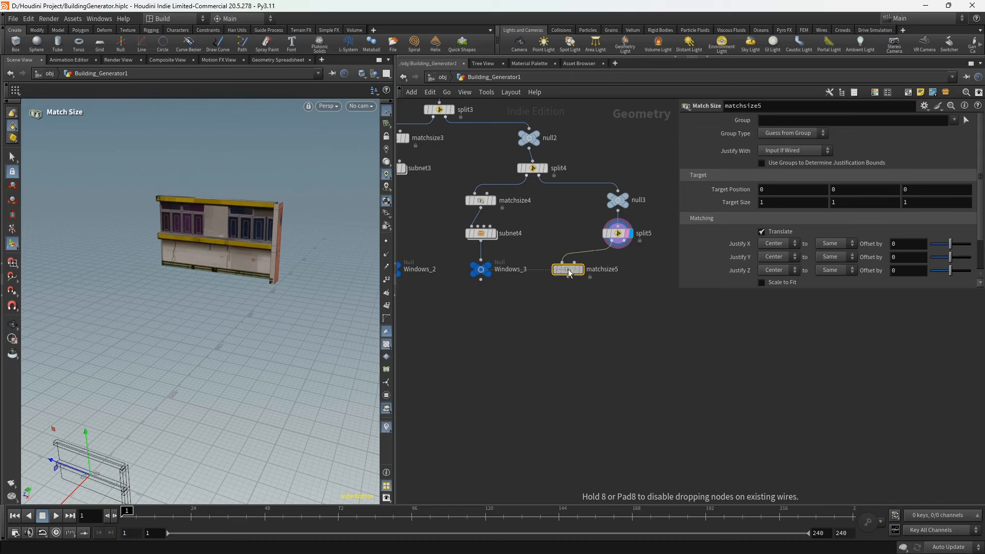
left_click(580, 271)
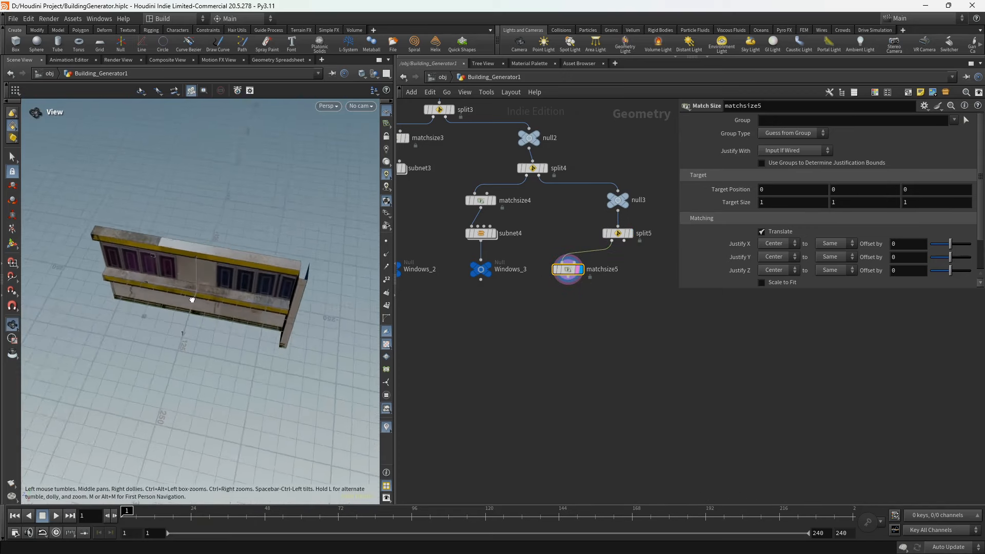
left_click(618, 233)
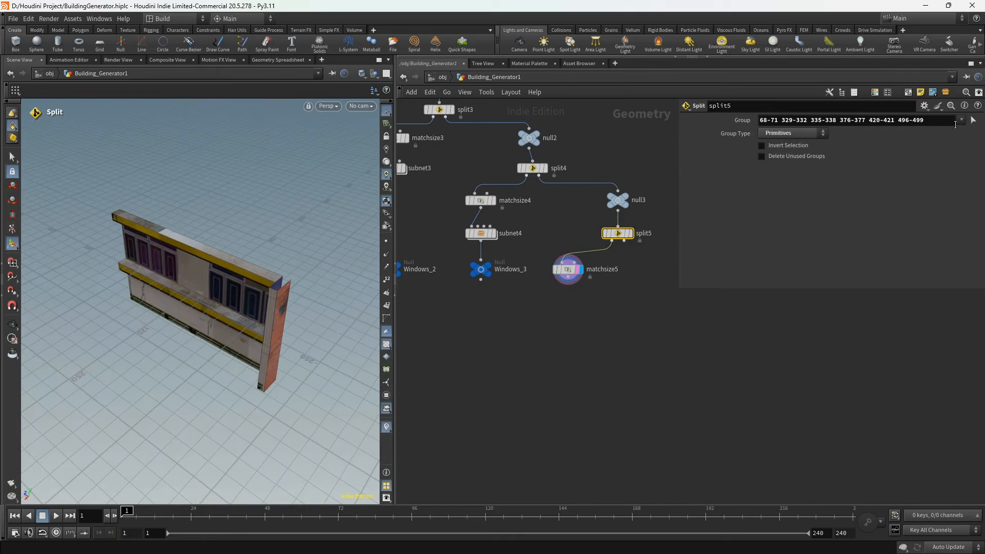
left_click(568, 269)
left_click_drag(260, 306, 195, 326, "alt")
- Add a PolySplit node below matchsize5 and set its path type to Edge Loop
middle_click_drag(568, 310, 559, 289)
key("Tab")
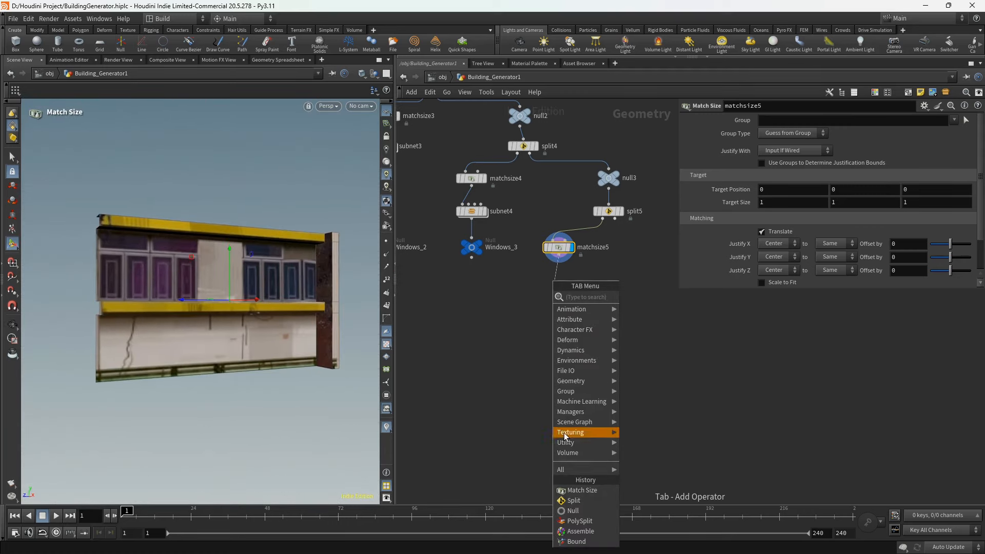
left_click(567, 523)
left_click(555, 281)
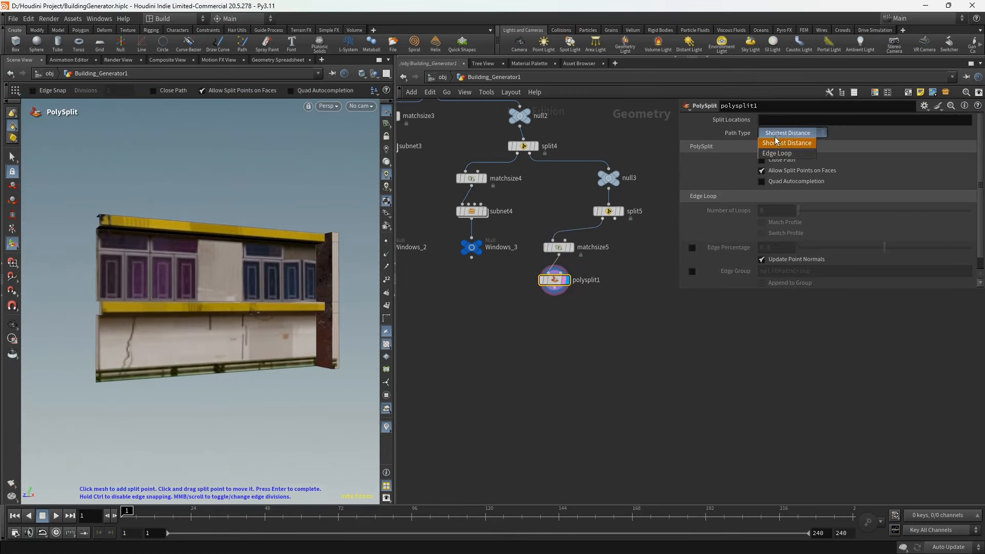
left_click(777, 153)
left_click_drag(169, 287, 144, 237, "alt")
- Collapse the PolySplit below matchsize5 into a subnet and open that subnet
left_click(946, 93)
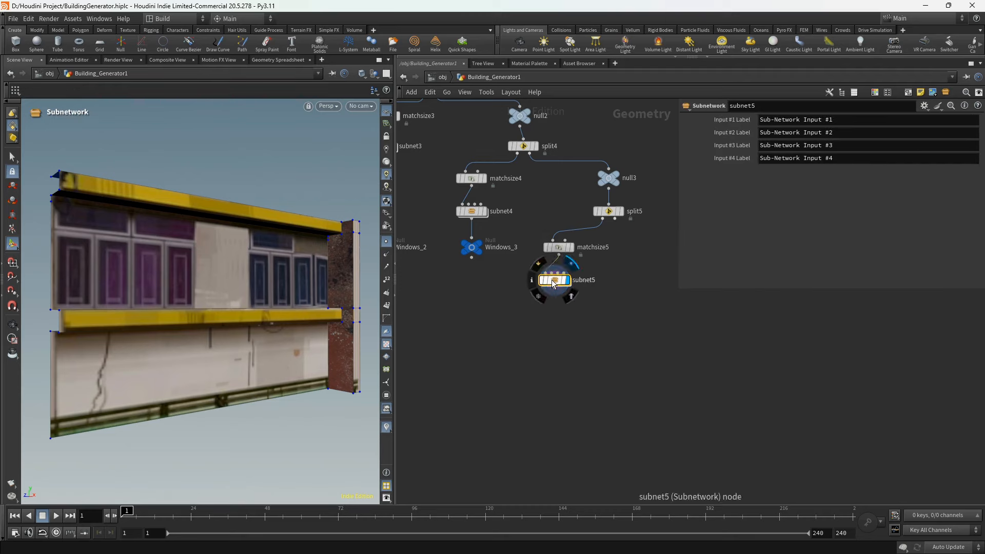
double_click(554, 280)
scroll(502, 167, "up", 5)
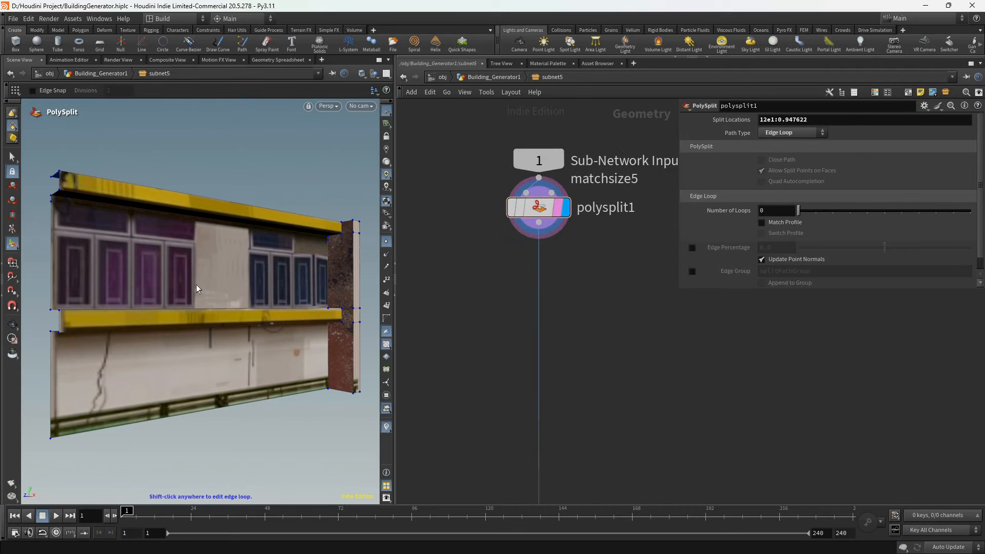
middle_click_drag(198, 288, 260, 288, "alt")
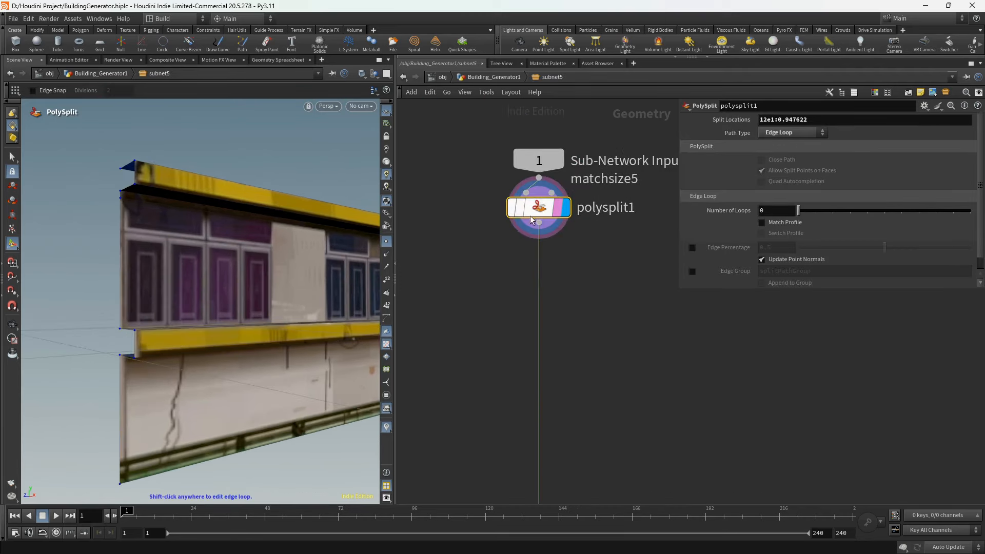
- Add a second PolySplit node below polysplit1 and set its path type to Edge Loop
key("Tab")
left_click(541, 447)
left_click(541, 276)
left_click(793, 132)
left_click(784, 144)
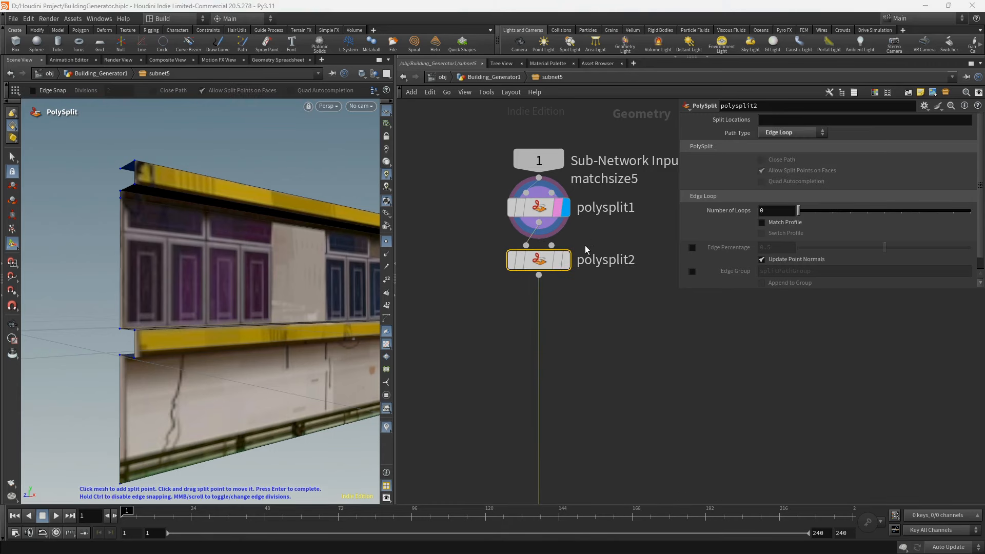
- Chain two pasted copies of the PolySplit below polysplit2 and cut two horizontal edge loops along the windows' upper crossbar
key("ctrl+v")
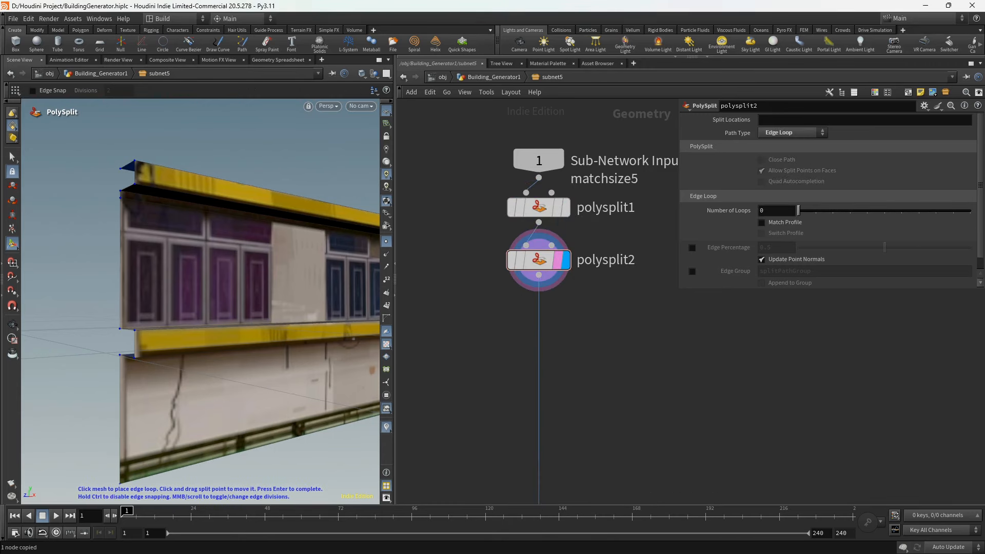
left_click_drag(396, 209, 415, 210)
left_click_drag(511, 317, 538, 296)
middle_click_drag(128, 226, 116, 230, "alt")
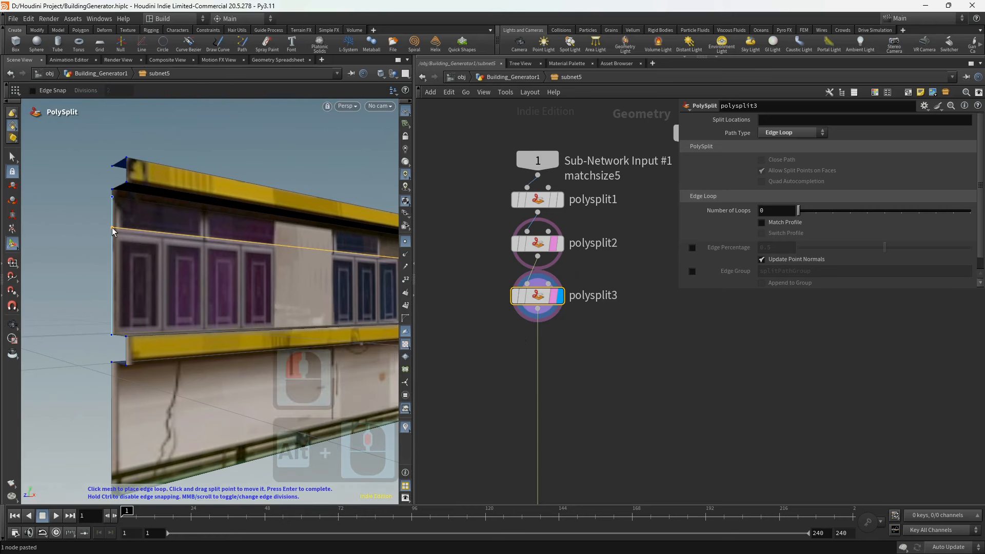
left_click(112, 227)
middle_click_drag(531, 356, 525, 292)
key("ctrl+v")
left_click_drag(523, 293, 532, 285)
left_click(113, 239)
- Insert two more PolySplit copies and cut vertical edge loops at both sides of the first purple window pane
left_click_drag(165, 252, 123, 237, "alt")
key("ctrl+v")
left_click(532, 335)
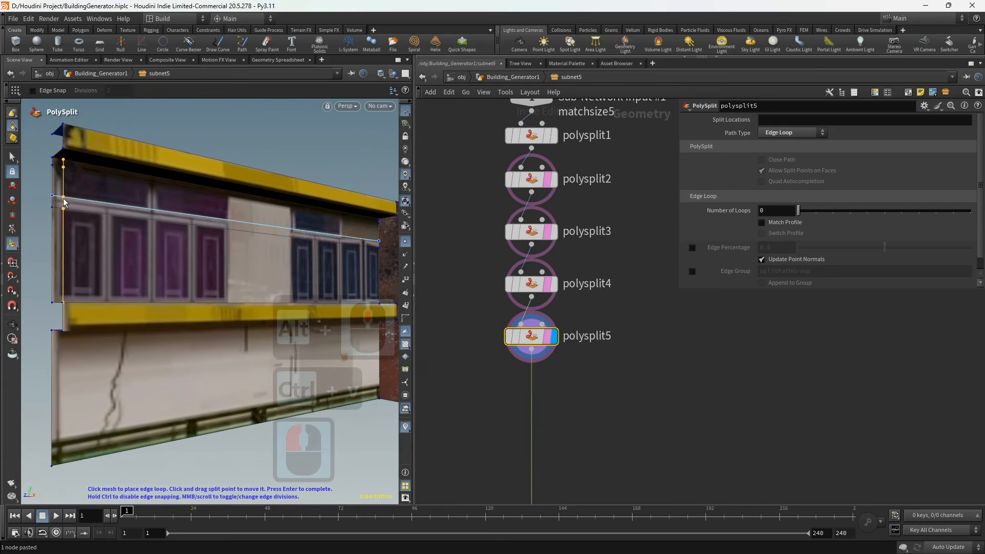
left_click(63, 202)
middle_click_drag(497, 374, 524, 306)
key("ctrl+v")
left_click_drag(515, 319, 559, 321)
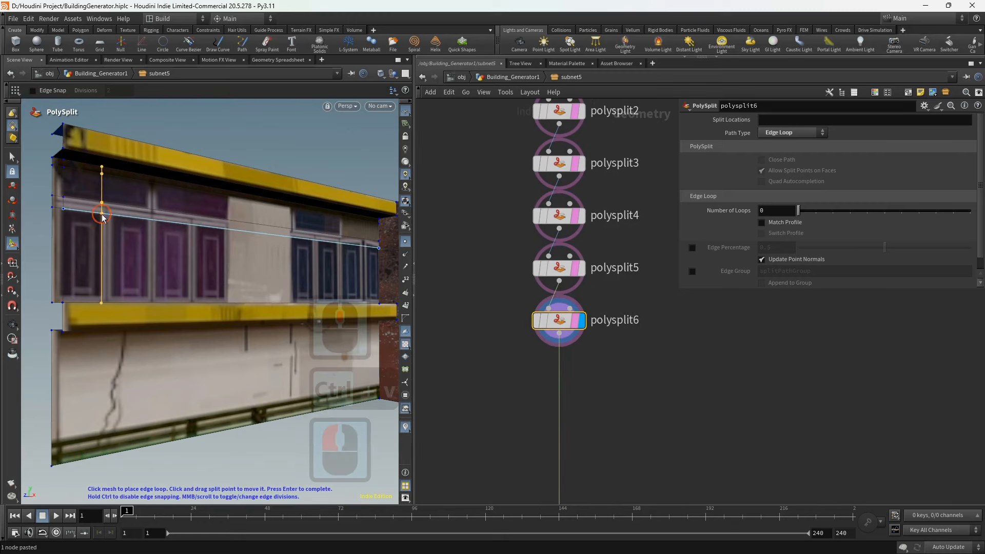
left_click(102, 216)
- Insert two further PolySplit copies and cut vertical edge loops at both sides of the second purple window pane
middle_click_drag(531, 377, 500, 297)
key("ctrl+v")
left_click_drag(500, 298, 545, 299)
left_click(113, 215)
middle_click_drag(472, 390, 484, 332)
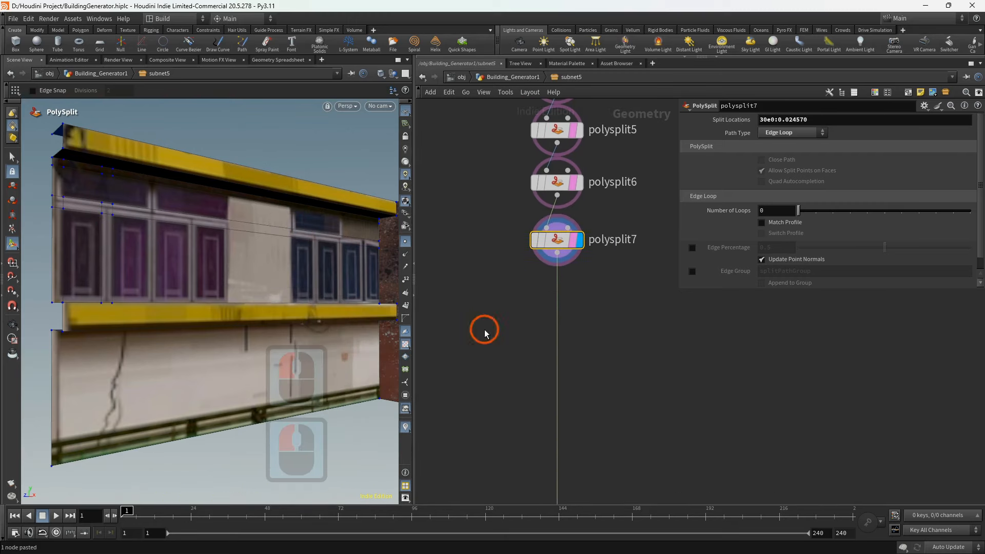
key("ctrl+v")
left_click_drag(484, 332, 557, 293)
left_click(148, 219)
- Add polysplit9 and polysplit10 to the chain and cut vertical edge loops at both sides of the third purple window pane
middle_click_drag(529, 406, 529, 374)
key("ctrl+v")
left_click_drag(530, 377, 559, 315)
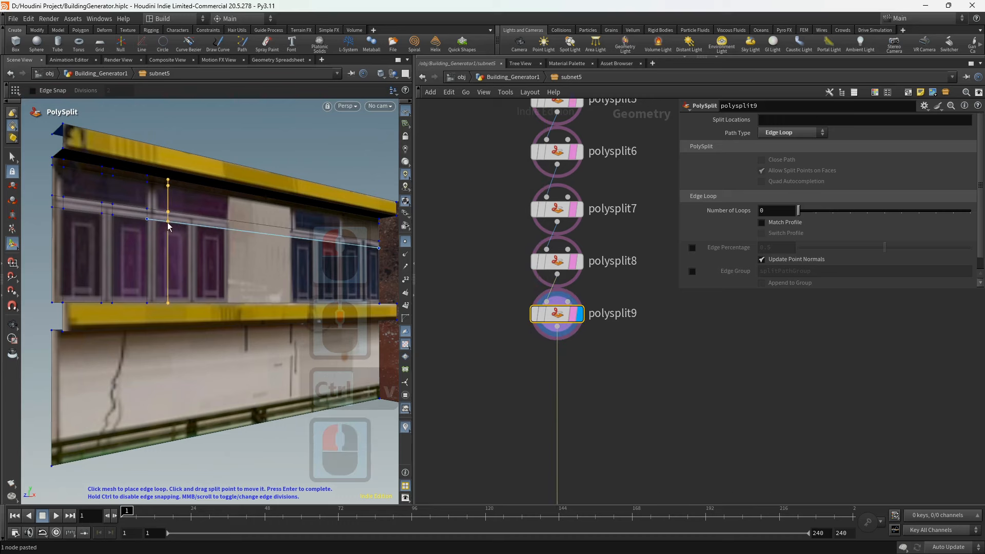
middle_click_drag(496, 398, 481, 320)
key("ctrl+v")
left_click_drag(481, 320, 536, 298)
left_click(188, 230)
- Add polysplit11 and polysplit12, cutting a vertical loop at the fourth purple pane's near edge and a horizontal loop along the windows' bottom frame
middle_click_drag(506, 361, 510, 318)
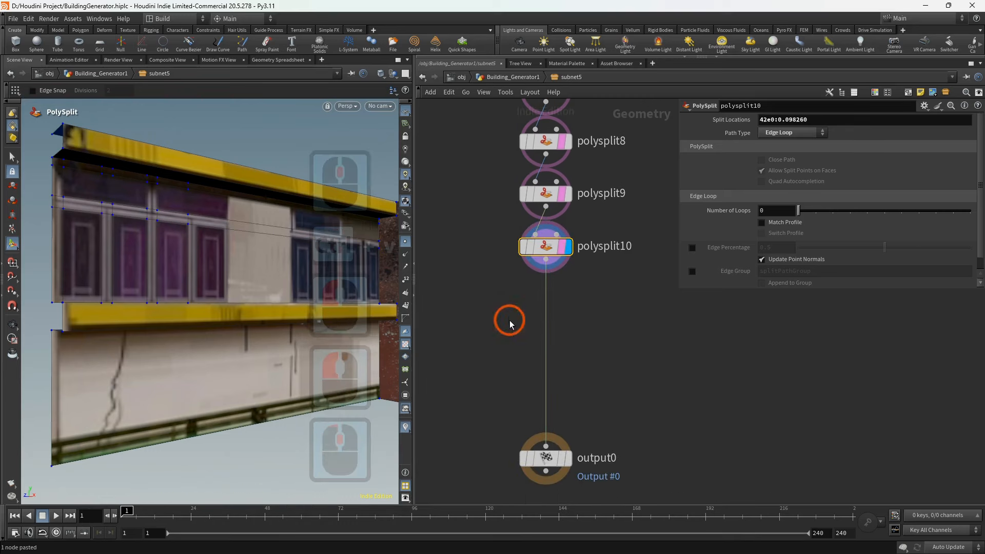
key("ctrl+v")
left_click_drag(511, 319, 539, 299)
left_click(198, 230)
middle_click_drag(508, 359, 501, 319)
key("ctrl+v")
left_click_drag(519, 334, 533, 318)
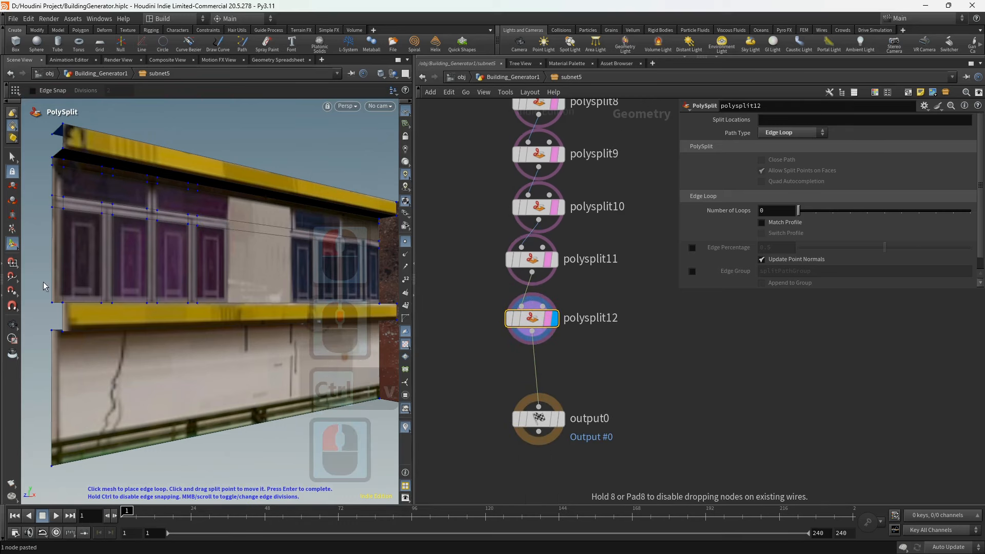
middle_click_drag(193, 256, 172, 256, "alt")
scroll(172, 255, "down", 2, "alt")
left_click_drag(172, 256, 121, 254, "alt")
scroll(121, 254, "up", 1, "alt")
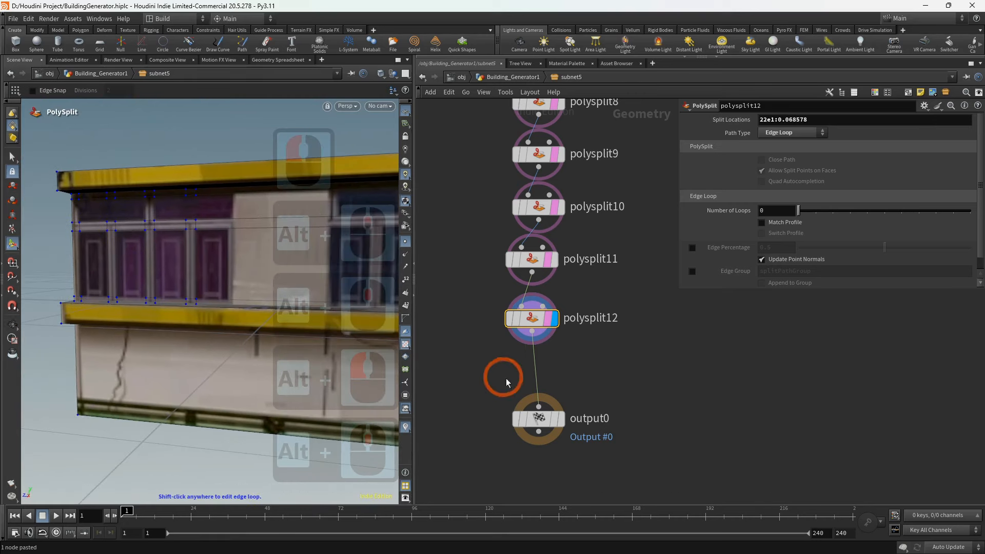
- Insert polysplit13 before the output and cut a vertical edge loop where the purple windows end at the plain wall
middle_click_drag(506, 380, 515, 342)
key("ctrl+v")
left_click_drag(515, 343, 544, 342)
left_click_drag(83, 242, 110, 262, "alt")
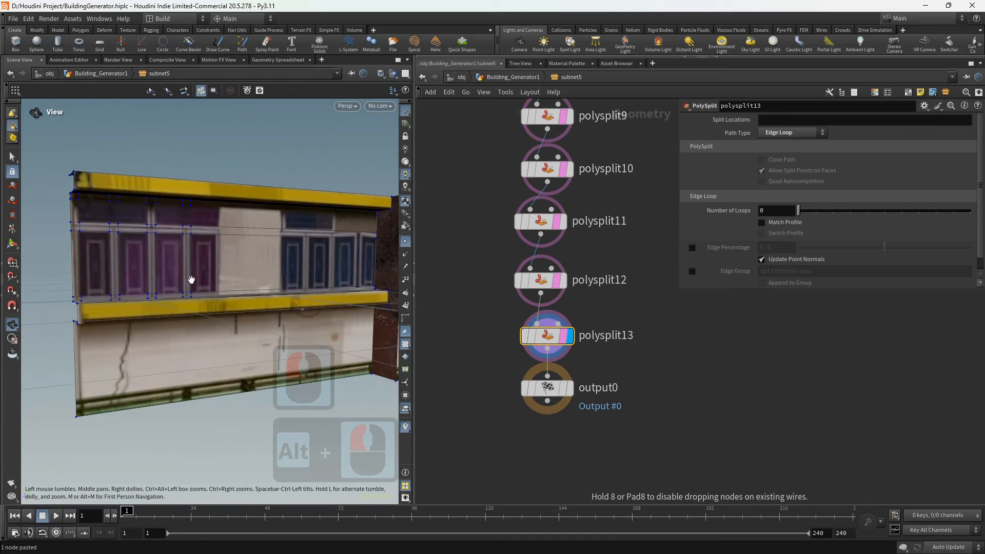
middle_click_drag(189, 279, 156, 287, "alt")
scroll(157, 286, "up", 2, "alt")
left_click(184, 237)
left_click_drag(202, 263, 177, 264, "alt")
scroll(177, 264, "up", 2, "alt")
middle_click_drag(177, 264, 143, 269, "alt")
left_click_drag(142, 268, 122, 269, "alt")
- Insert three more PolySplit copies and cut vertical loops at both sides of the first blue pane and the start of the second
middle_click_drag(497, 370, 495, 297)
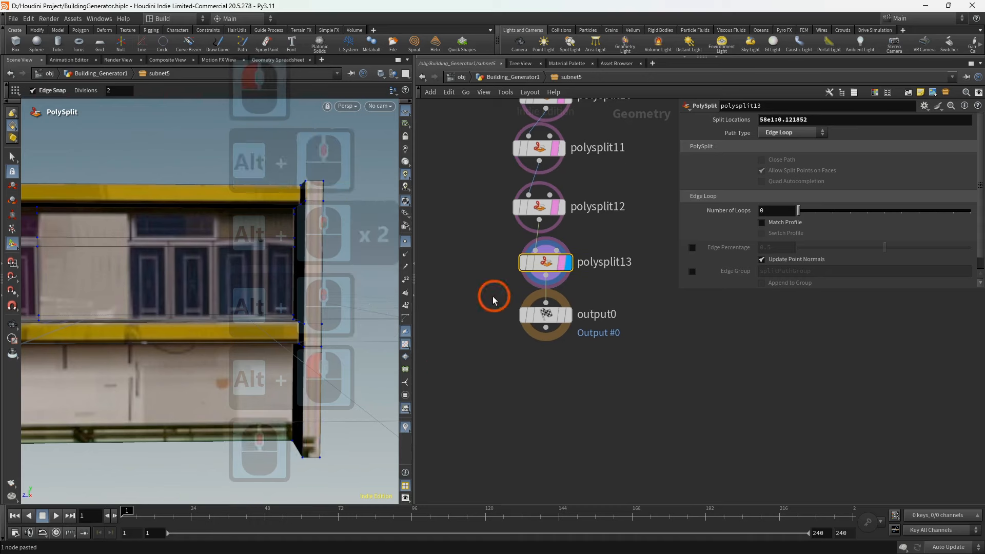
key("ctrl+v")
left_click_drag(496, 304, 522, 312)
left_click(129, 247)
middle_click_drag(503, 399, 488, 368)
left_click(164, 246)
key("ctrl+v")
left_click_drag(490, 365, 521, 346)
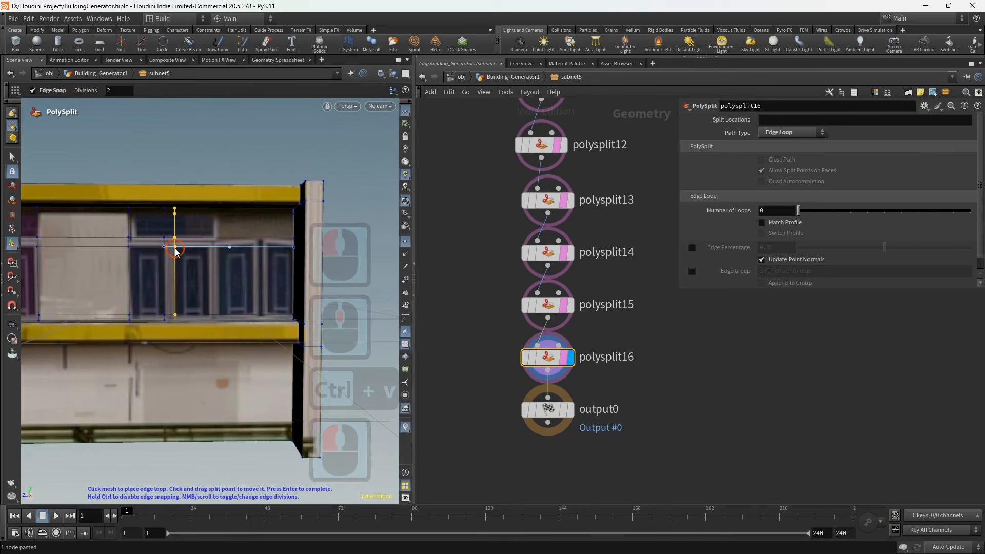
left_click(175, 249)
- Insert polysplit17 and polysplit18 and cut vertical edge loops around the frame between the second and third blue panes
middle_click_drag(492, 400, 493, 362)
key("ctrl+v")
left_click_drag(519, 354, 544, 370)
scroll(453, 394, "up", 2)
key("ctrl+v")
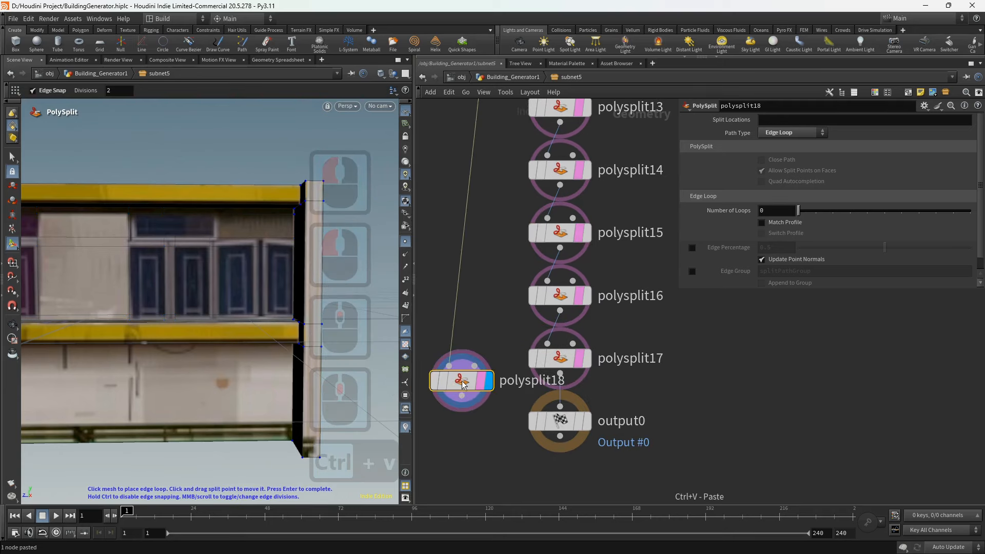
left_click_drag(463, 377, 551, 421)
left_click(219, 242)
- Insert polysplit19 and polysplit20 and cut vertical edge loops around the frame between the third and fourth blue panes
middle_click_drag(453, 424, 458, 348)
key("ctrl+v")
left_click_drag(459, 355, 563, 380)
middle_click_drag(456, 429, 463, 366)
key("ctrl+v")
left_click_drag(464, 366, 560, 385)
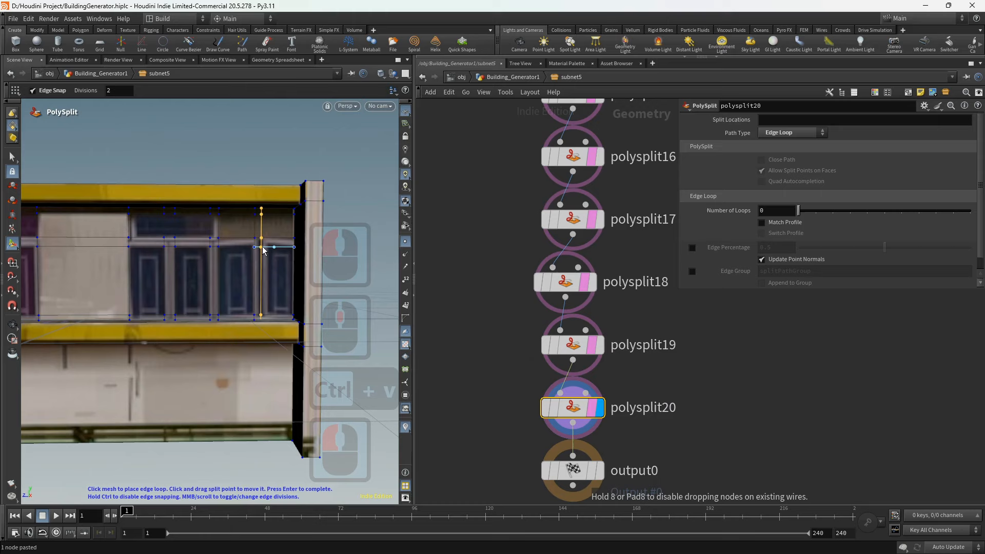
left_click(265, 248)
- Insert polysplit21 before the output and cut a vertical edge loop at the outer edge of the fourth blue pane
middle_click_drag(455, 404, 462, 356)
key("ctrl+v")
left_click_drag(465, 358, 568, 430)
left_click(291, 248)
scroll(246, 280, "down", 4, "alt")
middle_click_drag(196, 288, 262, 290, "alt")
left_click_drag(262, 290, 304, 321, "alt")
middle_click_drag(304, 321, 361, 317, "alt")
- Activate the Select tool and move the output0 node farther below polysplit21 to make room
left_click(13, 157)
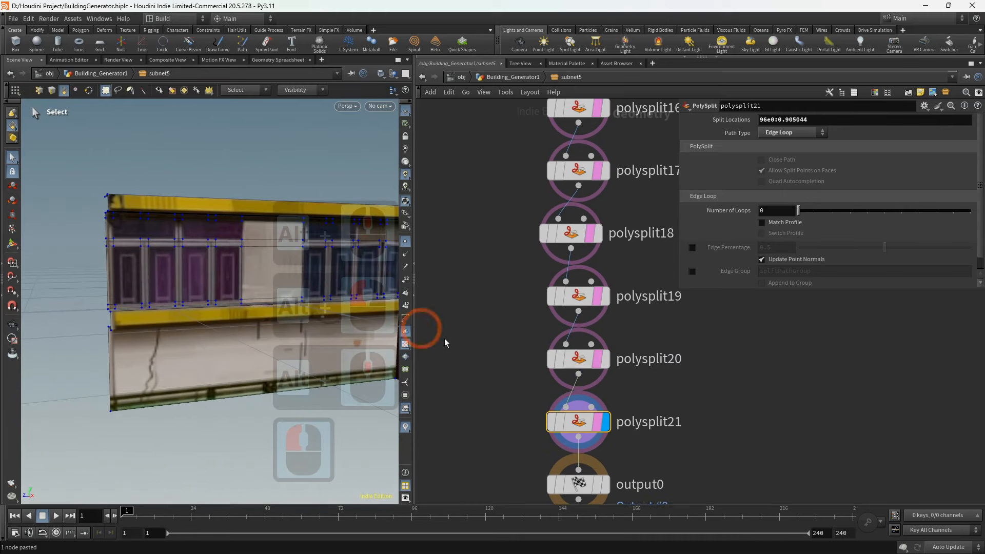
scroll(450, 345, "down", 1)
middle_click_drag(452, 345, 438, 196, "alt")
left_click_drag(544, 312, 544, 344)
left_click(560, 262)
left_click(561, 262)
left_click(564, 261)
- Select the upper and lower window panes of the purple window group on the facade module
scroll(143, 268, "up", 2, "alt")
left_click(129, 271, "shift")
left_click(127, 224, "shift")
left_click(156, 222, "shift")
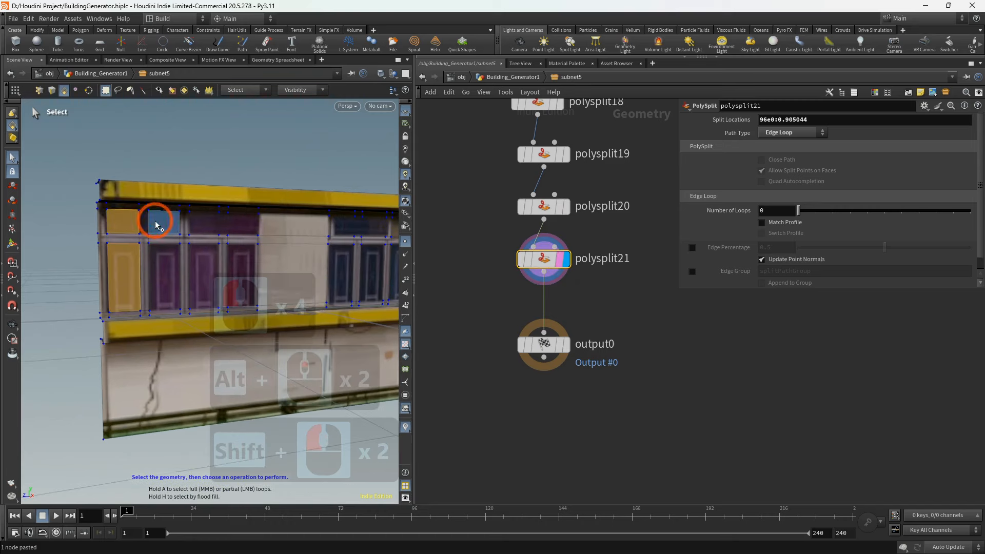
left_click(165, 263, "shift")
left_click(202, 263, "shift")
left_click(206, 225, "shift")
- Add the upper and lower panes of the blue window group to the face selection
left_click(348, 236, "shift")
left_click(343, 272, "shift")
left_click(368, 271, "shift")
left_click(370, 230, "shift")
middle_click_drag(380, 232, 231, 242, "alt")
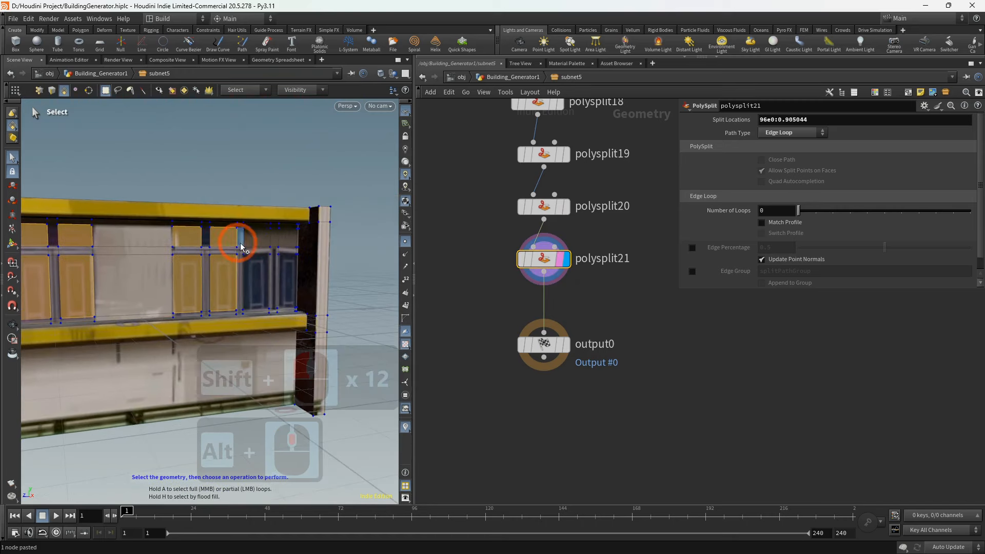
left_click(244, 240, "shift")
left_click(280, 242, "shift")
left_click(279, 280, "shift")
left_click_drag(177, 274, 180, 297, "alt")
- Recess the selected panes with a PolyExtrude at a distance of -4
key("Tab")
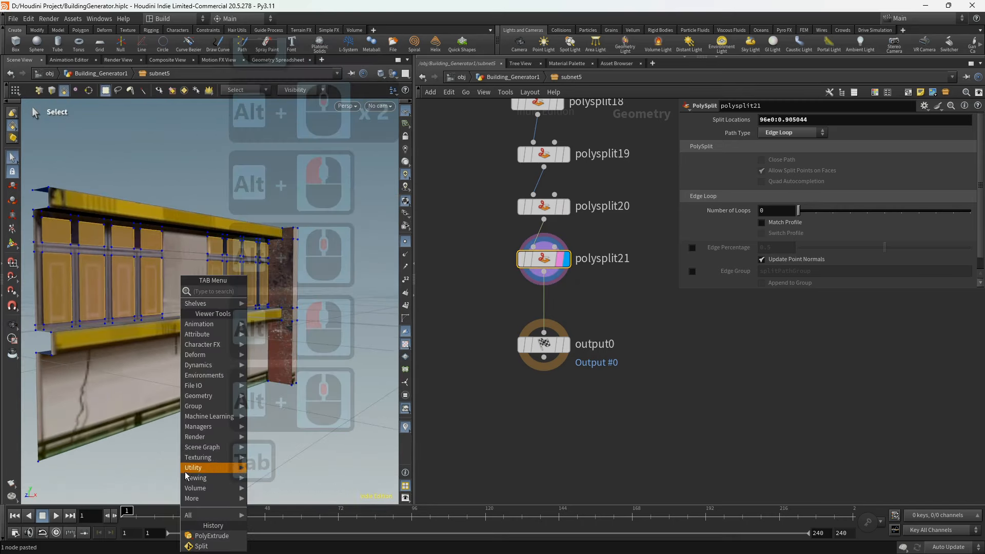
left_click(208, 537)
left_click_drag(773, 174, 741, 178)
type("-4")
key("Return")
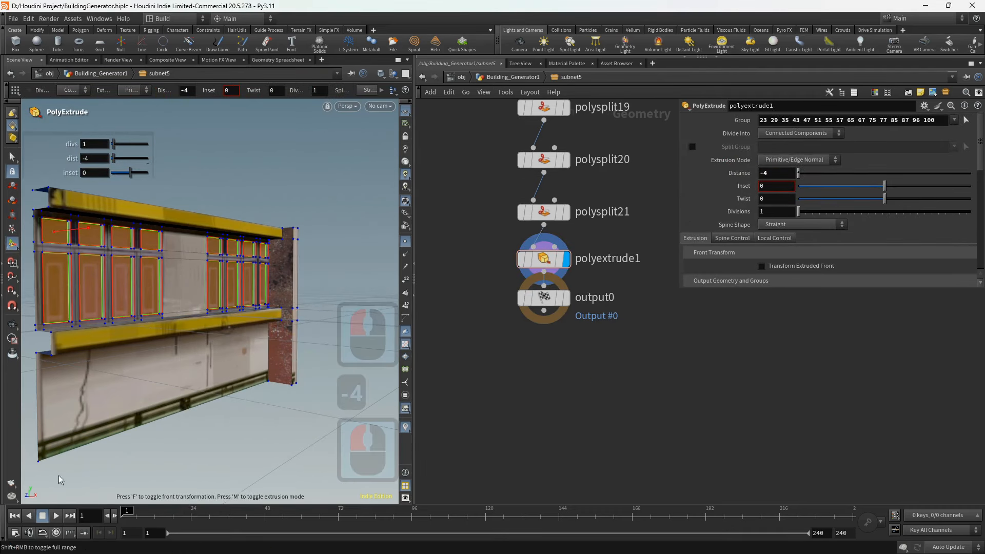
- Select the wall faces between the purple and blue window groups and apply a PolyExtrude to them
left_click_drag(164, 286, 198, 292, "alt")
key("s")
left_click(186, 242)
left_click(187, 255, "shift")
left_click(192, 281, "shift")
key("Tab")
left_click(231, 535)
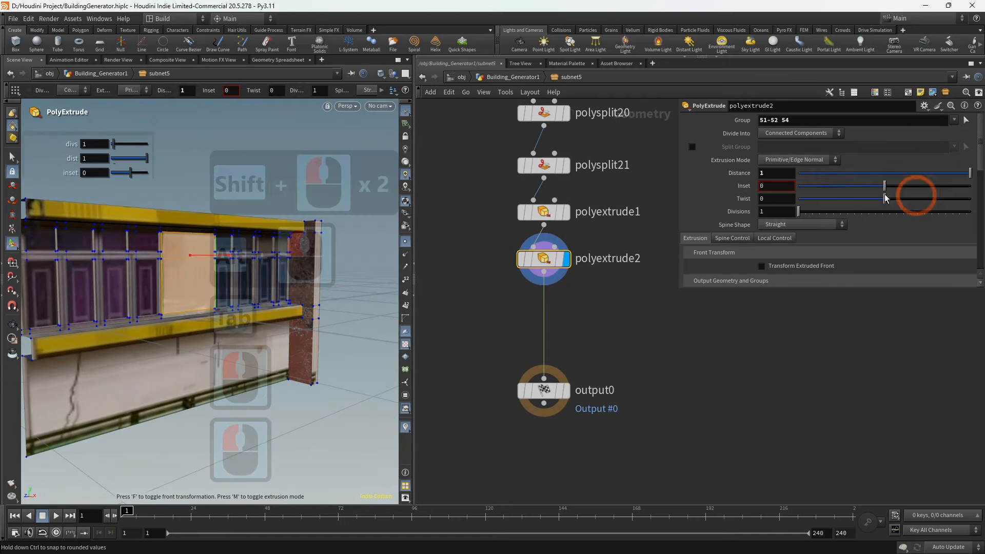
- Reselect the polyextrude2 group to include the missing wall face, making it 51-55
middle_click_drag(783, 173, 912, 194)
left_click_drag(343, 235, 251, 250, "alt")
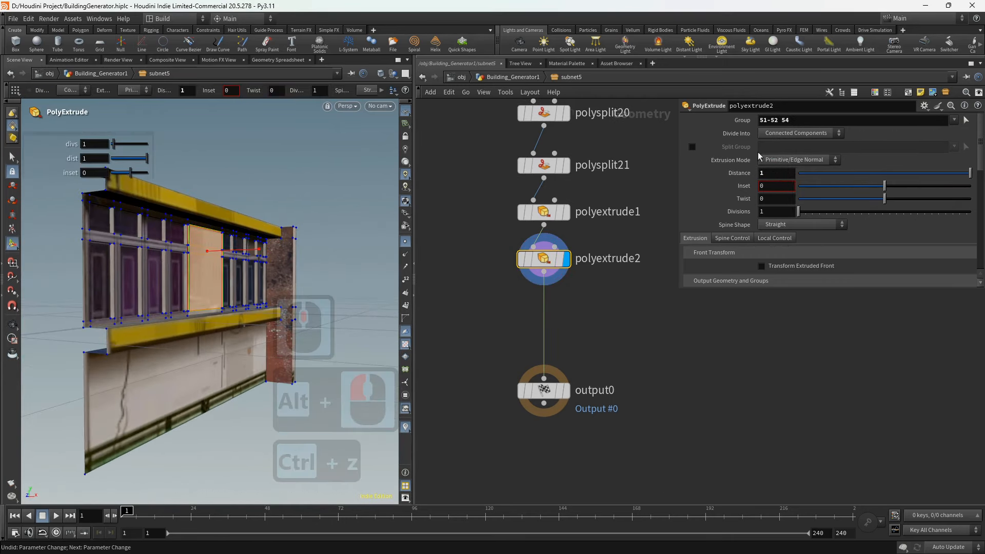
left_click(966, 120)
scroll(216, 335, "up", 2, "alt")
left_click(208, 221, "shift")
key("Return")
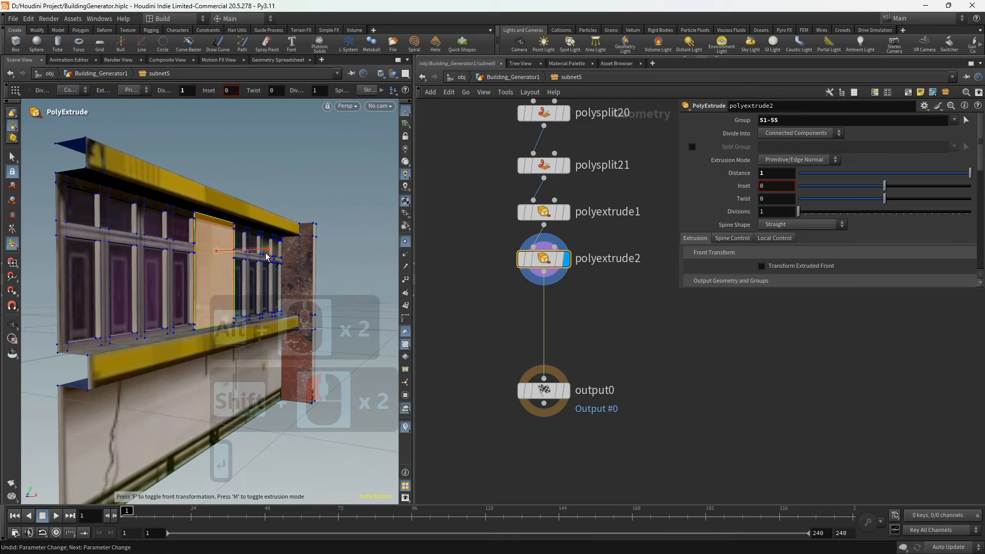
- Set the wall panel's extrusion distance to 10 so it projects from the facade
scroll(246, 221, "down", 3, "alt")
left_click_drag(216, 277, 36, 293, "alt")
left_click_drag(781, 176, 728, 178)
type("10")
left_click(319, 312)
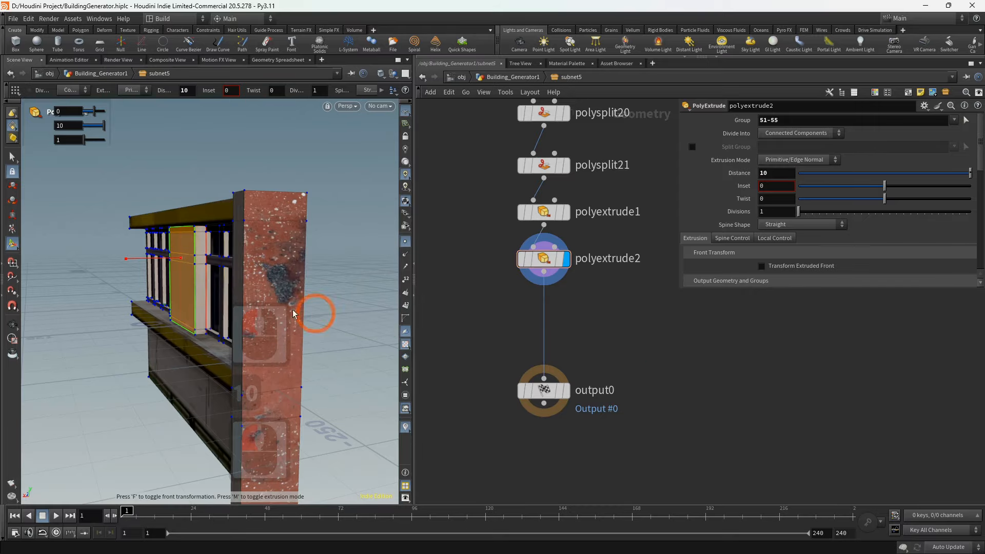
key("Escape")
left_click_drag(115, 261, 154, 282)
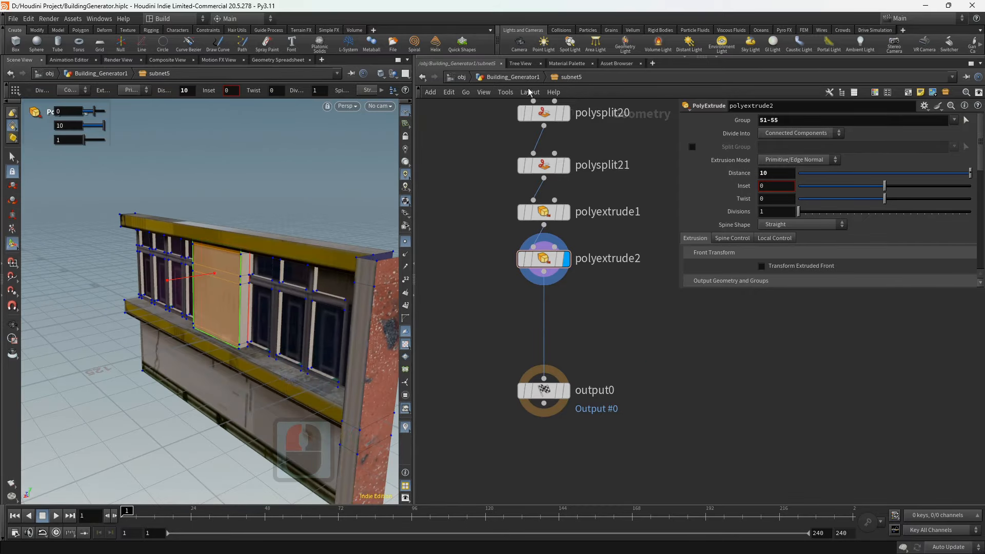
- Return to the Building_Generator1 network, duplicate the Windows_3 null and connect the copy below subnet5
left_click(513, 77)
scroll(522, 297, "down", 2)
left_click(521, 297)
left_click(547, 250)
scroll(512, 290, "up", 3)
left_click(513, 272)
left_click(469, 222)
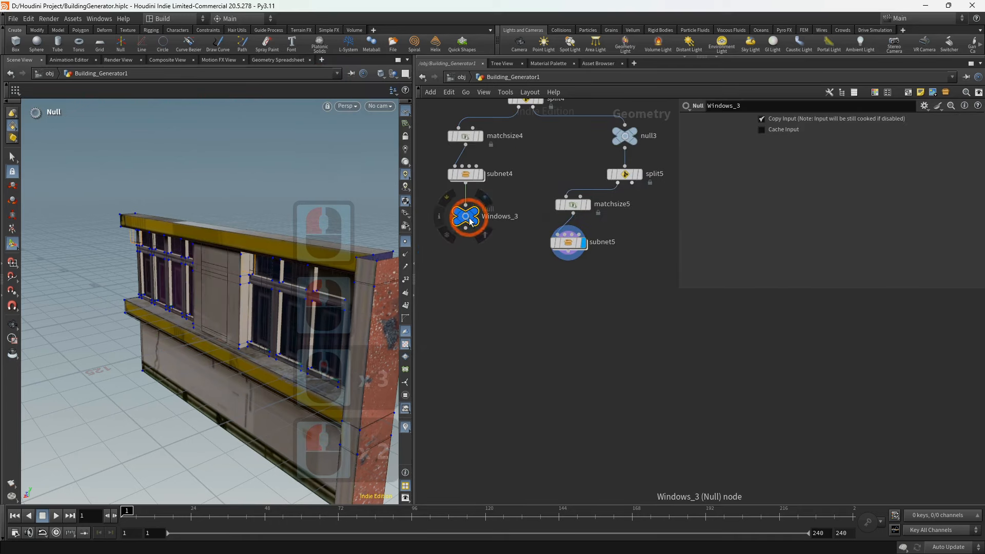
key("ctrl+c")
key("ctrl+v")
left_click(568, 252)
left_click(526, 287)
left_click_drag(532, 296, 575, 282)
scroll(572, 342, "down", 2)
middle_click_drag(572, 343, 511, 346)
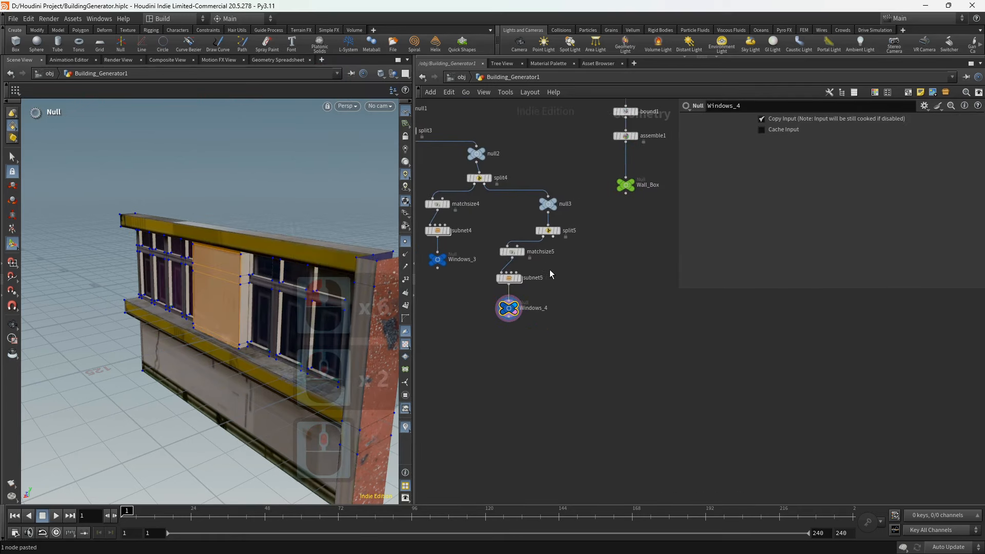
- Connect a Null to the second output of split5 and display the remaining building geometry
scroll(553, 237, "up", 1)
left_click(553, 237)
key("Tab")
left_click(617, 491)
left_click(603, 260)
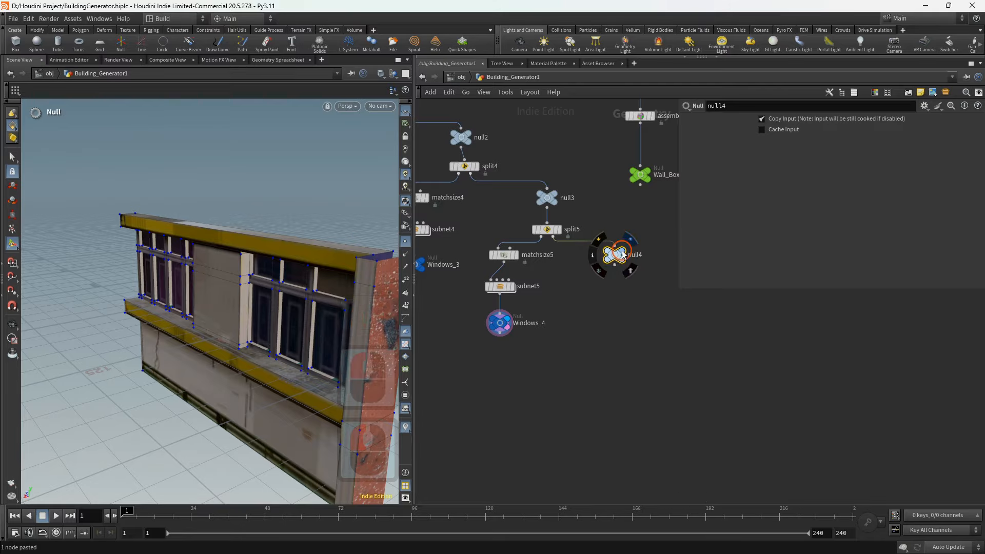
left_click(630, 240)
- Examine the remaining building facade up close for window bays that could become the next module
left_click(340, 264)
key("space+g")
left_click_drag(340, 264, 275, 253, "alt")
scroll(257, 262, "up", 4, "alt")
middle_click_drag(164, 323, 222, 282, "alt")
left_click_drag(223, 281, 197, 270, "alt")
middle_click_drag(198, 270, 194, 288, "alt")
scroll(193, 288, "up", 5, "alt")
left_click_drag(193, 288, 200, 288, "alt")
scroll(200, 287, "up", 2, "alt")
middle_click_drag(200, 288, 196, 281, "alt")
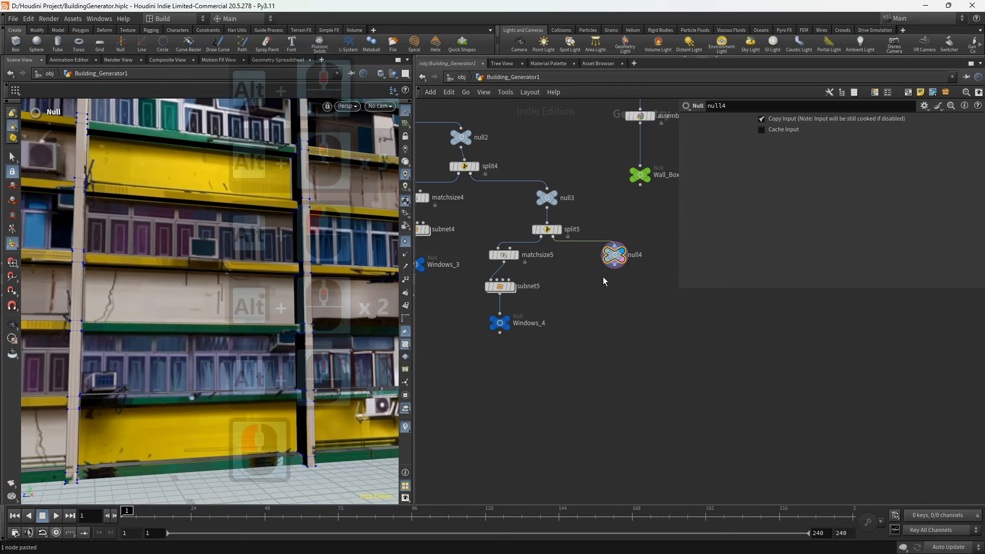
- Add a Split node below null4
middle_click_drag(611, 274, 597, 276)
key("Tab")
left_click(630, 524)
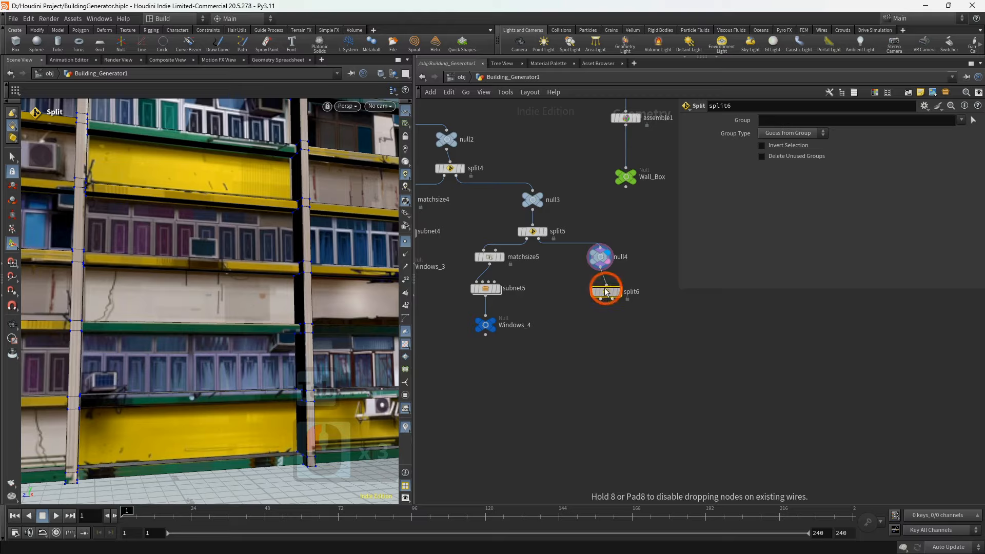
- Compare the bays along the building's other facade sections to choose a distinct window design
left_click_drag(320, 223, 198, 235, "alt")
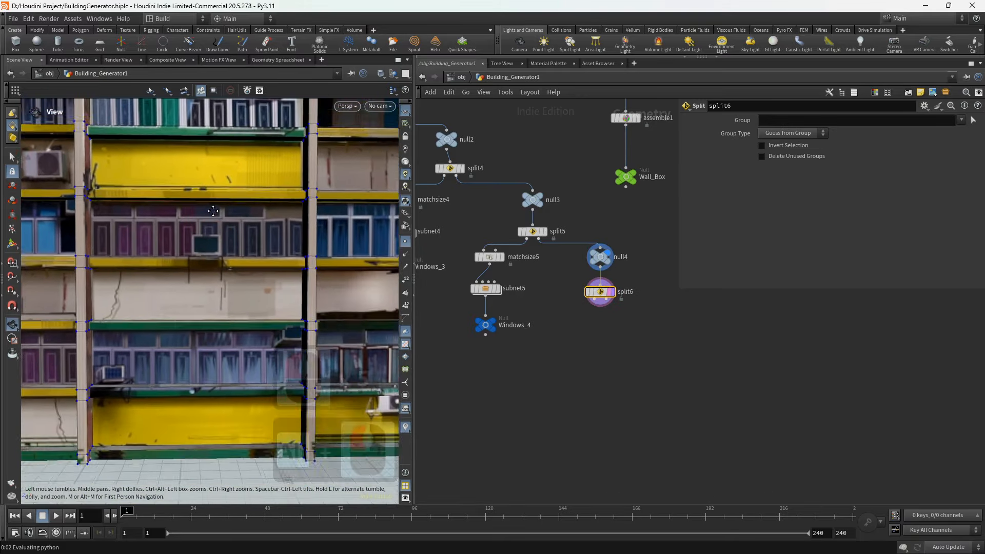
middle_click_drag(198, 235, 203, 202, "alt")
left_click(202, 202)
left_click_drag(202, 202, 97, 237, "alt")
scroll(192, 235, "down", 7, "alt")
middle_click_drag(98, 237, 377, 255, "alt")
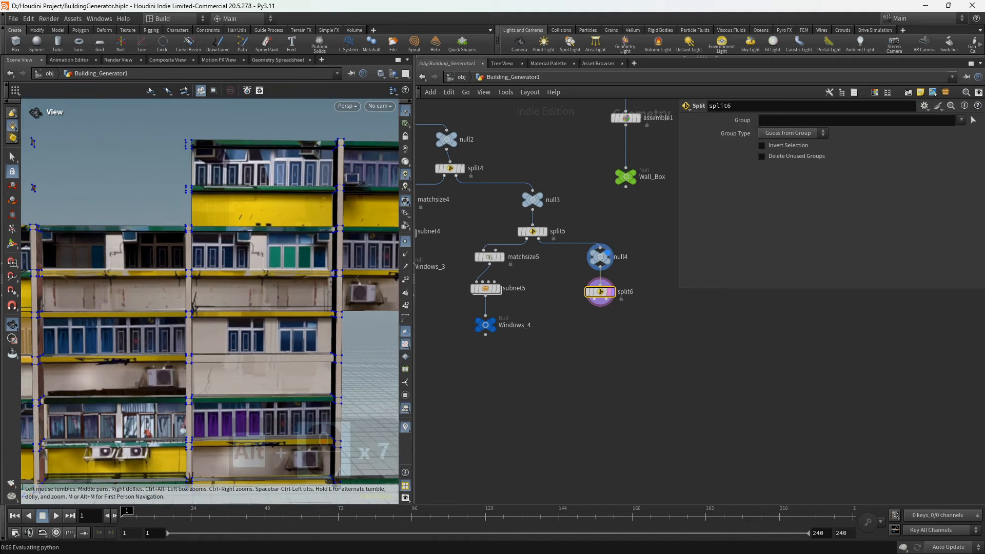
middle_click_drag(97, 280, 348, 257, "alt")
middle_click_drag(201, 340, 291, 319, "alt")
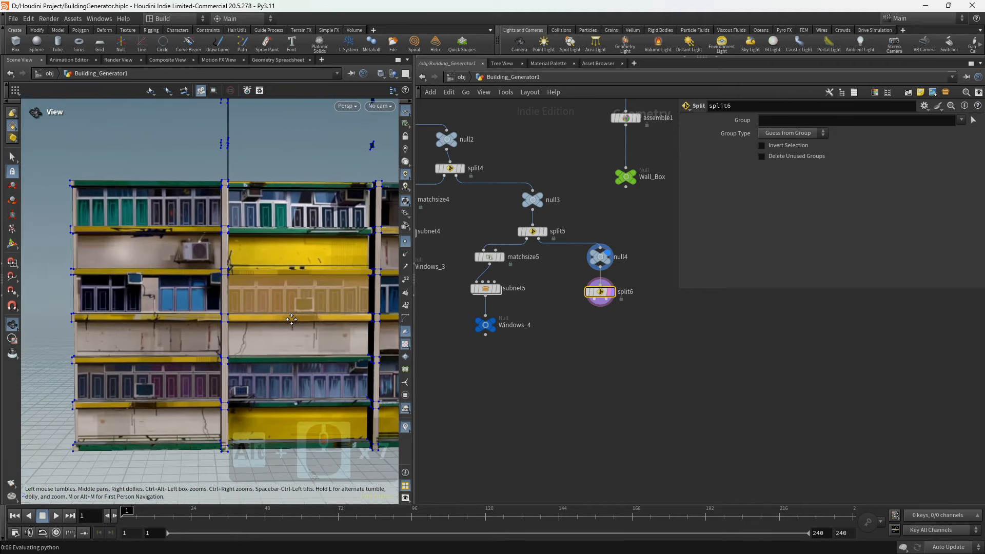
- Select the window face of the bay with dark and blue windows and compare it with the other bays
left_click(165, 298)
mouse_move(165, 299)
left_mouse_down("alt")
mouse_move(220, 285)
mouse_move(175, 298)
left_mouse_up("alt")
scroll(183, 301, "down", 3, "alt")
middle_click_drag(183, 302, 31, 293, "alt")
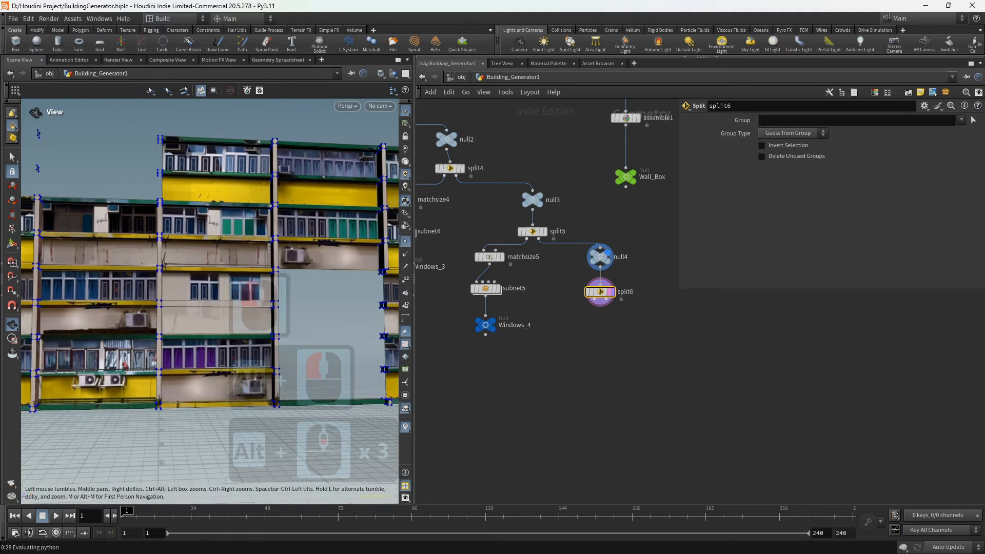
middle_click_drag(284, 288, 92, 309, "alt")
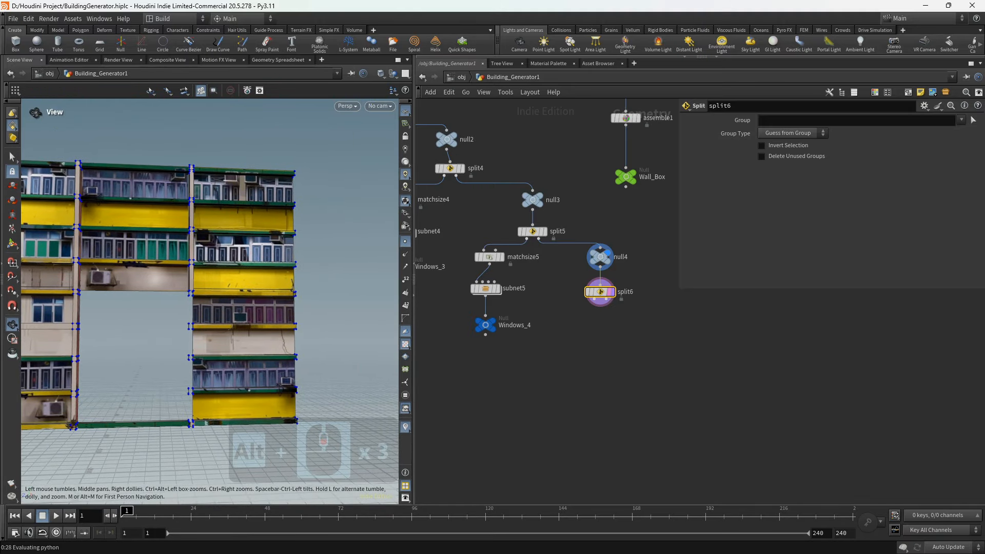
middle_click_drag(0, 307, 277, 304, "alt")
- Add the bay's yellow ledges and the beige wall panel beneath the windows to the selection
scroll(257, 302, "up", 3, "alt")
scroll(204, 301, "up", 2, "alt")
left_click_drag(238, 301, 154, 287, "alt")
left_click(177, 249, "shift")
left_click(148, 329, "shift")
left_click(149, 354, "shift")
middle_click_drag(148, 333, 97, 275, "alt")
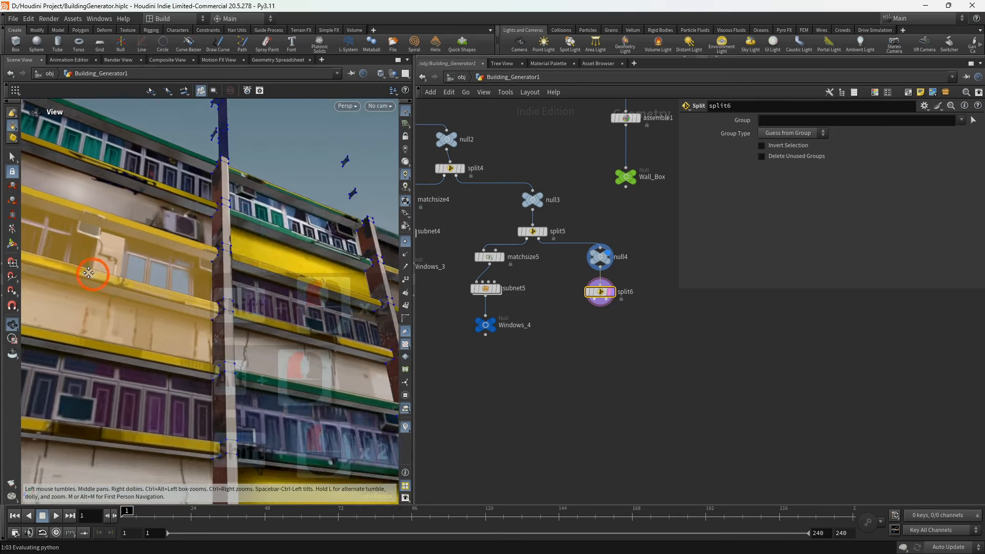
- Add the adjoining pillar faces at the height of the selected bay to the selection
left_click_drag(97, 275, 152, 251, "alt")
left_click(160, 251, "shift")
left_click(164, 225, "shift")
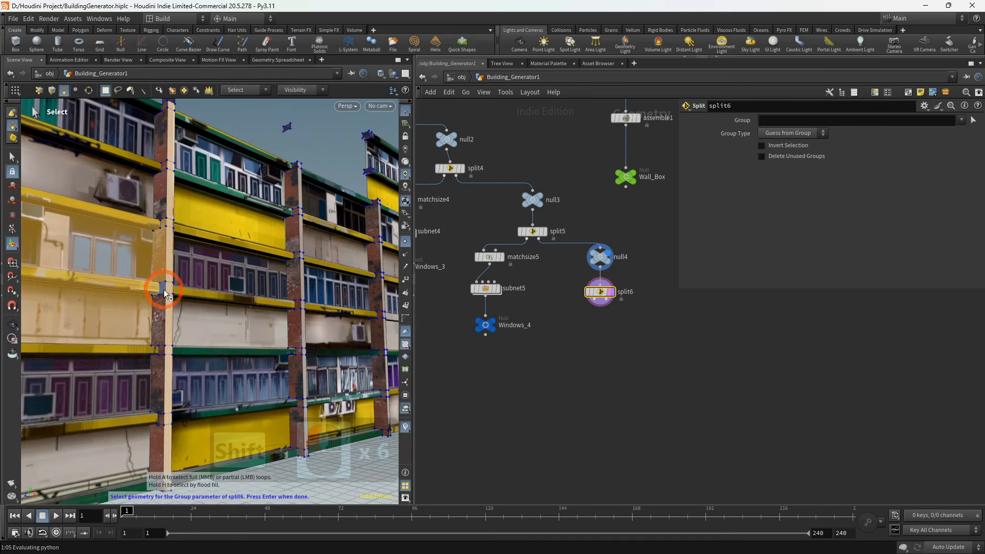
left_click_drag(159, 292, 170, 226, "alt")
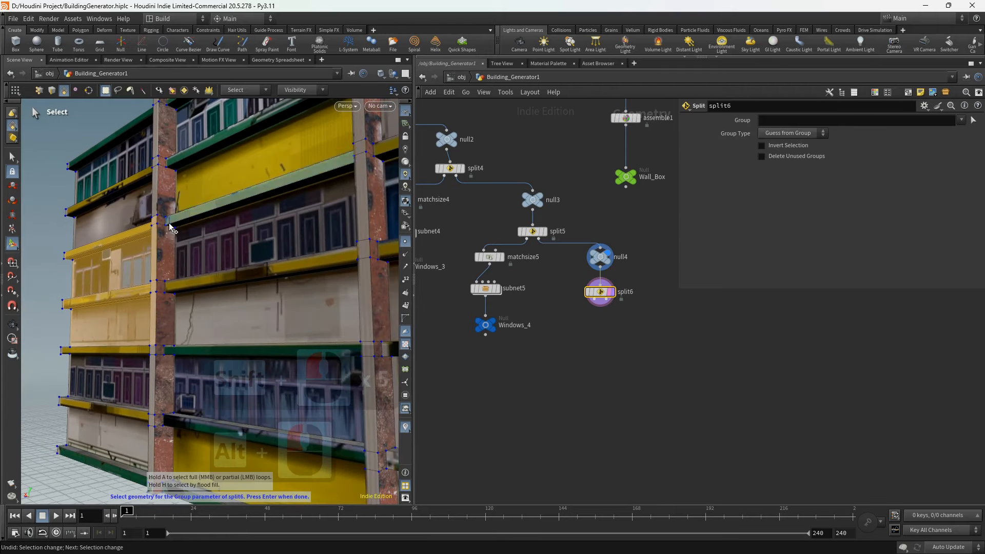
left_click(170, 226, "shift")
left_click(162, 289, "shift")
left_click(162, 302, "shift")
- Create a Split from the selected bay faces, delete the unused split6 and place split7 directly below null4
left_click_drag(162, 302, 220, 302, "alt")
scroll(220, 301, "down", 2, "alt")
middle_click_drag(220, 302, 235, 292, "alt")
left_click_drag(234, 292, 227, 288, "alt")
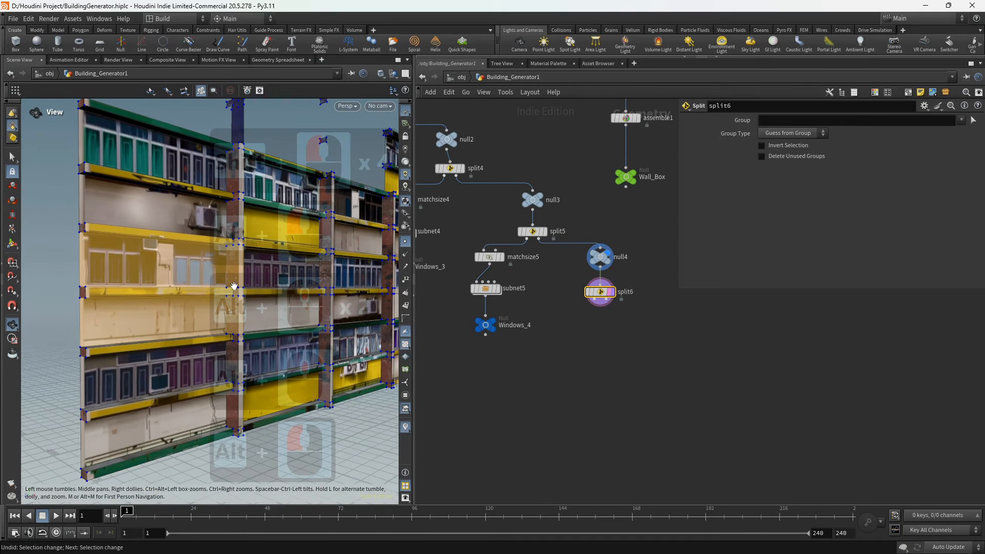
key("Tab")
type("spl")
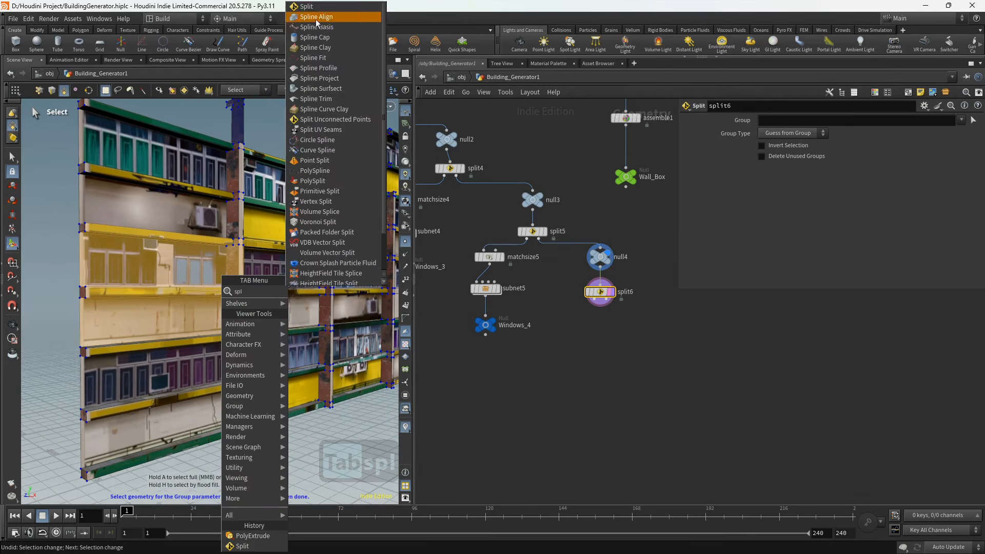
left_click(315, 6)
left_click(600, 262)
scroll(606, 287, "up", 3)
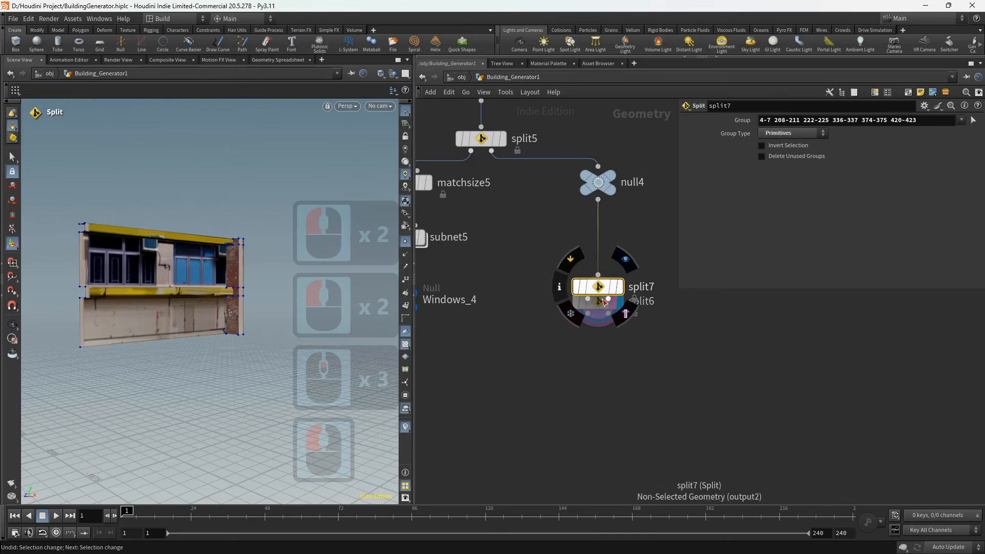
left_click(604, 238)
- Add a Match Size node to the first output of split7 to center the bay at the origin
scroll(196, 241, "down", 3, "alt")
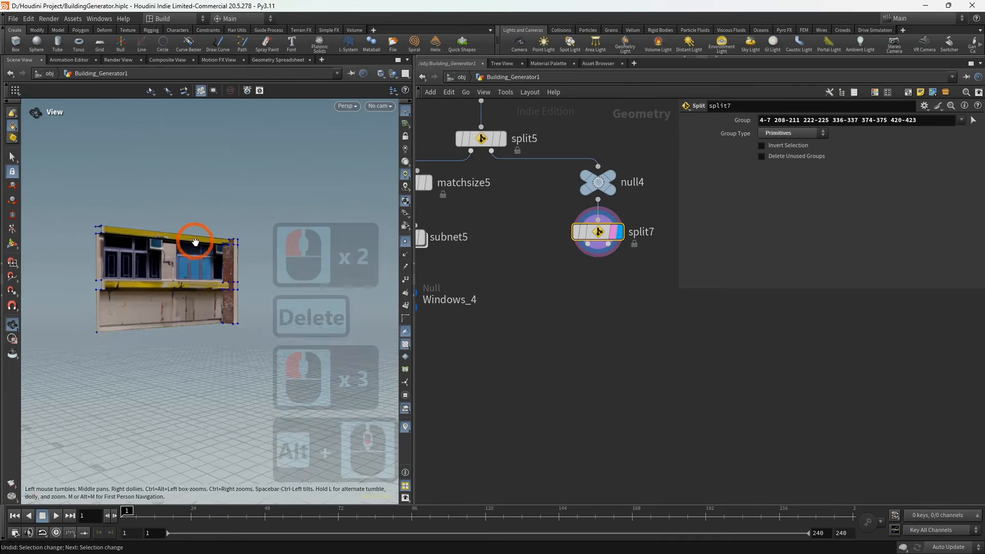
left_click_drag(195, 241, 131, 248, "alt")
scroll(132, 247, "up", 2, "alt")
middle_click_drag(552, 278, 595, 257, "alt")
key("Tab")
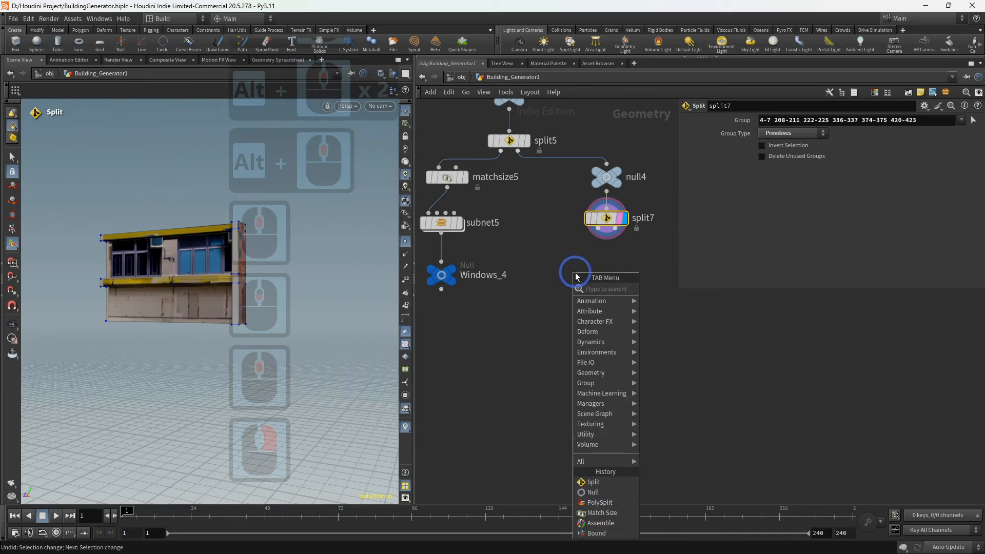
type("match")
key("Return")
left_click(610, 279)
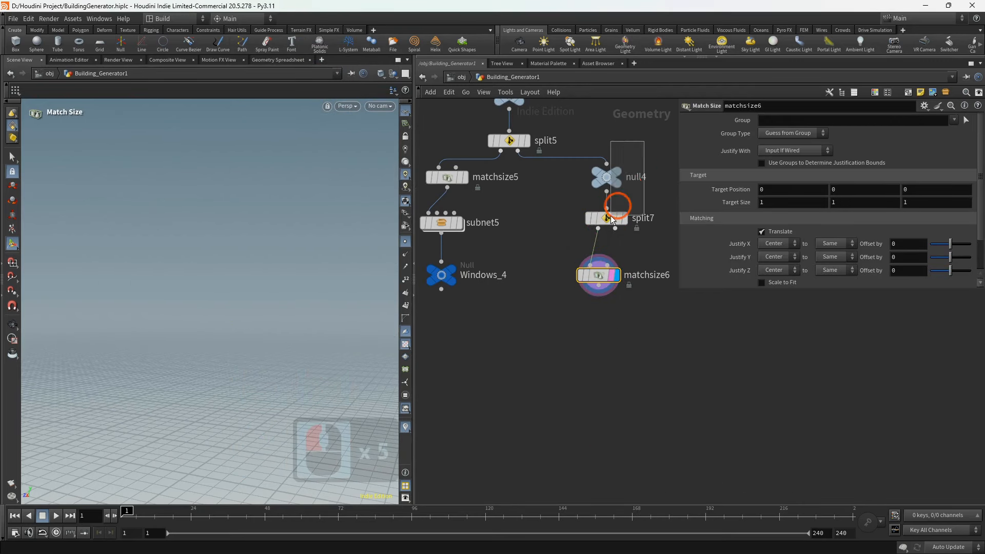
- Rearrange null4, split7 and matchsize6 to space out the new branch in the network
left_click(612, 220)
scroll(611, 219, "down", 3)
left_click(562, 268)
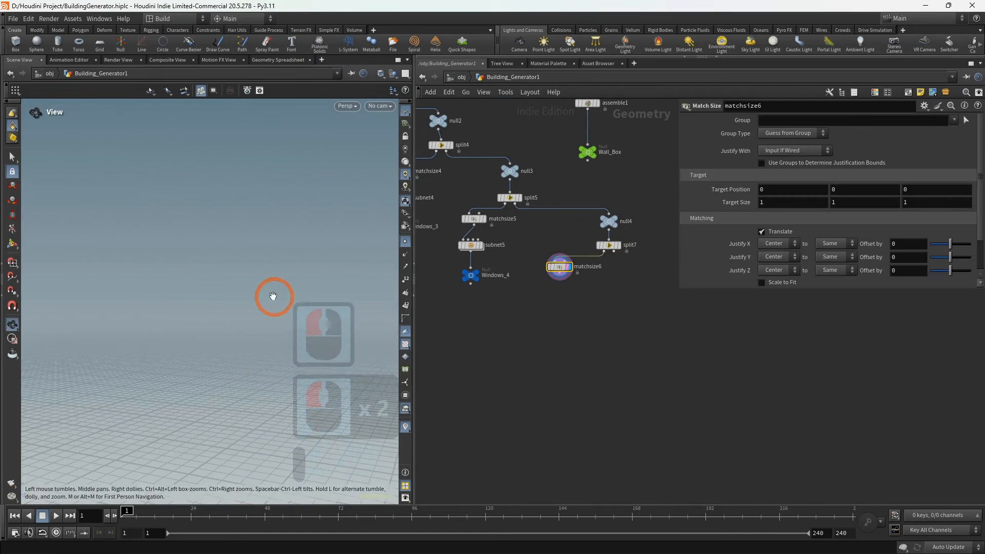
key("space+f")
scroll(284, 268, "down", 4, "alt")
mouse_move(284, 268)
left_mouse_down("alt")
mouse_move(301, 270)
mouse_move(269, 264)
left_mouse_up("alt")
middle_click_drag(269, 263, 225, 238, "alt")
mouse_move(224, 238)
left_mouse_down("alt")
mouse_move(215, 242)
mouse_move(231, 262)
mouse_move(227, 251)
left_mouse_up("alt")
scroll(216, 249, "up", 3, "alt")
middle_click_drag(203, 246, 170, 237, "alt")
- Add a PolySplit node below matchsize6 and make it the displayed node
scroll(548, 296, "up", 2)
left_click(561, 268)
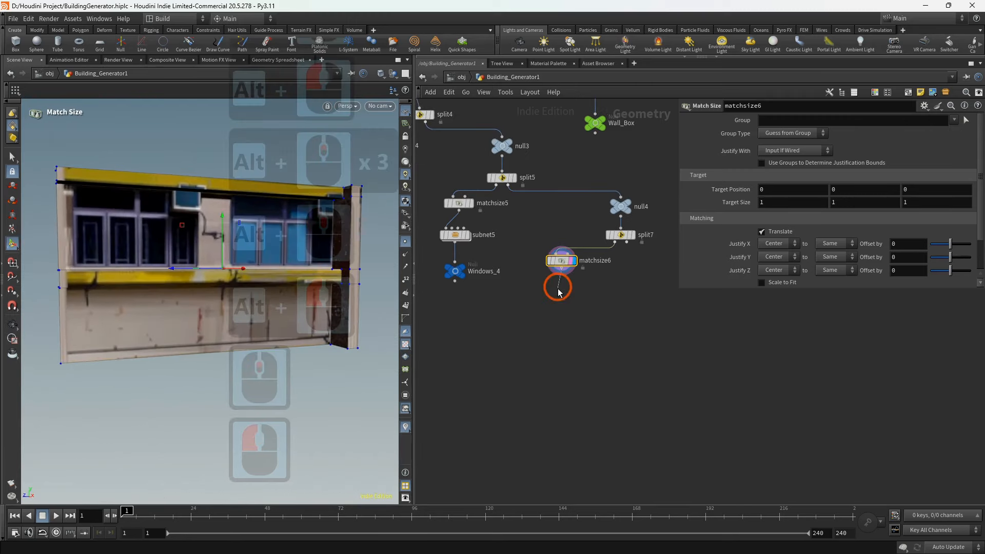
key("Tab")
left_click(565, 338)
left_click_drag(557, 292, 561, 293)
left_click(574, 291)
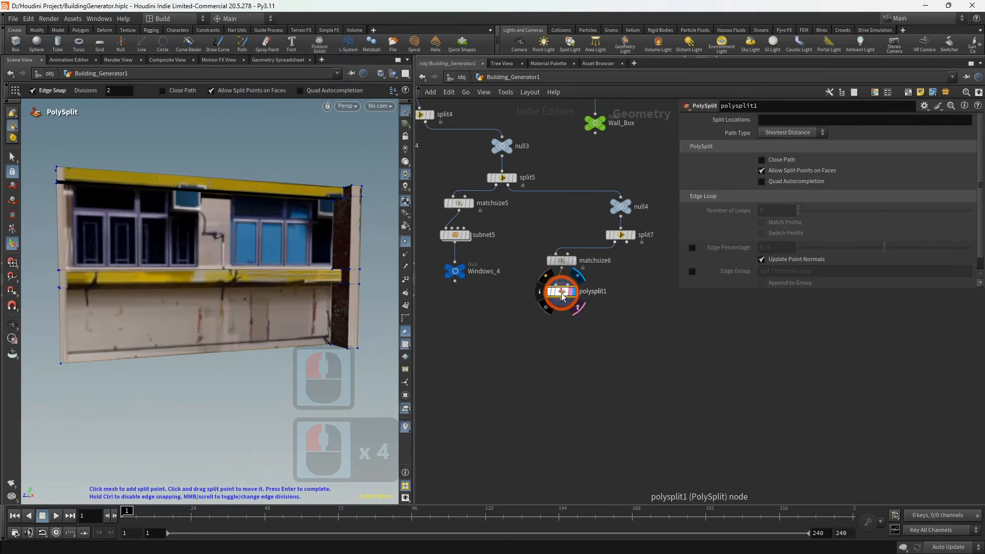
- Set the PolySplit path type to Edge Loop and cut a horizontal loop across the upper part of the windows
left_click(782, 136)
left_click(781, 145)
scroll(59, 177, "up", 2, "alt")
middle_click_drag(49, 169, 93, 186, "alt")
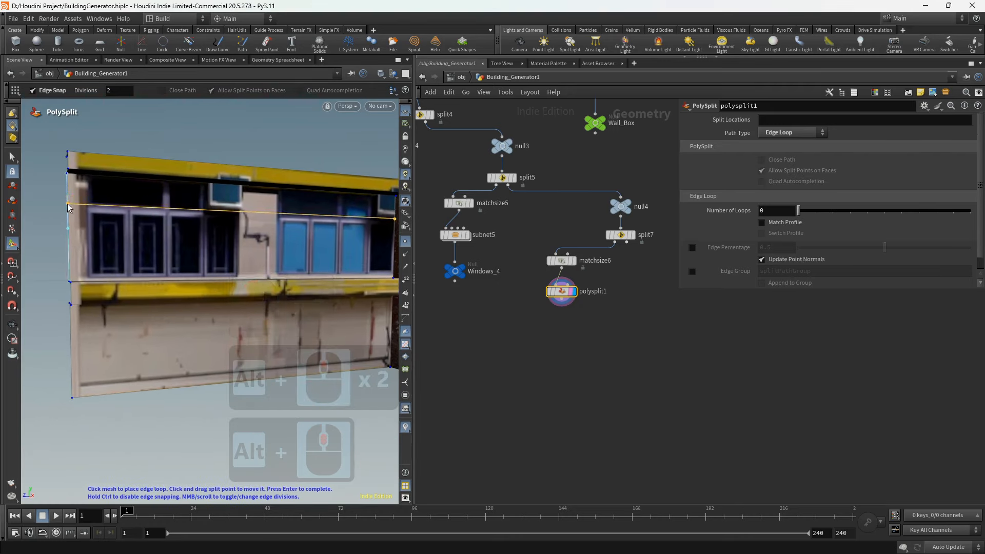
left_click(68, 207)
- Collapse polysplit1 into a subnet, enter it and move output0 far below to make room for more nodes
left_click(946, 93)
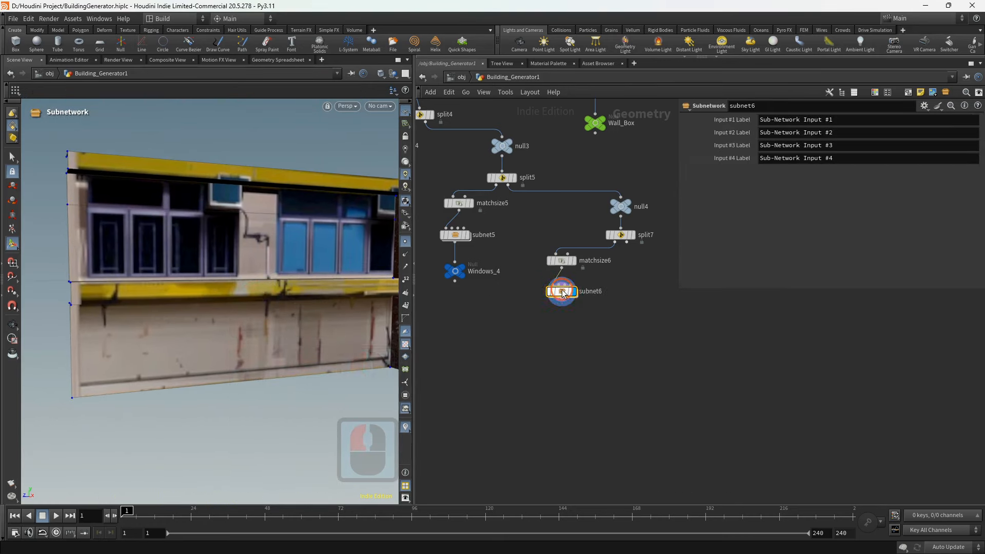
double_click(563, 291)
scroll(590, 329, "down", 5)
middle_click_drag(596, 325, 596, 203)
left_click_drag(544, 172, 539, 450)
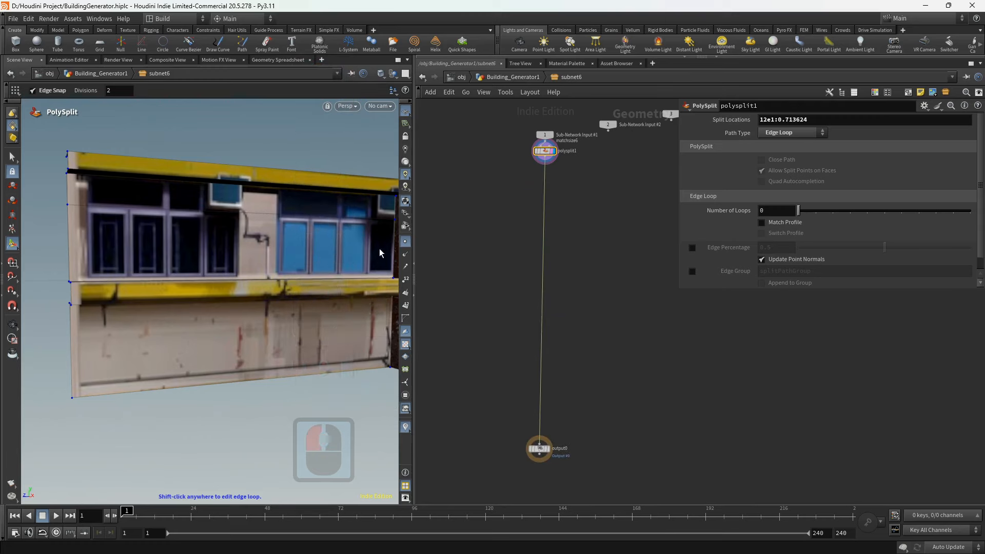
- Add a second PolySplit below polysplit1 and cut a horizontal edge loop just beneath the first one, then copy the node
scroll(541, 147, "up", 6)
key("Tab")
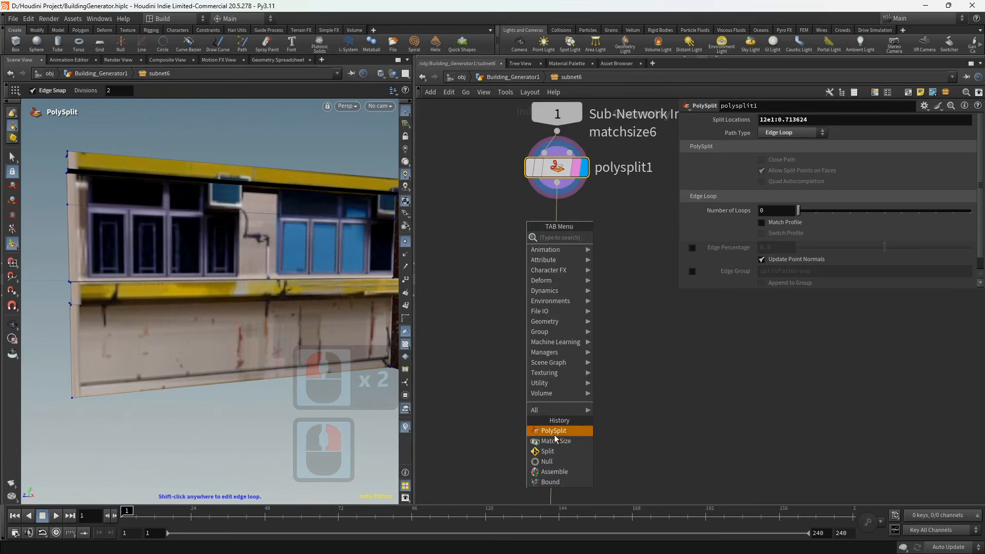
left_click(561, 431)
left_click(567, 227)
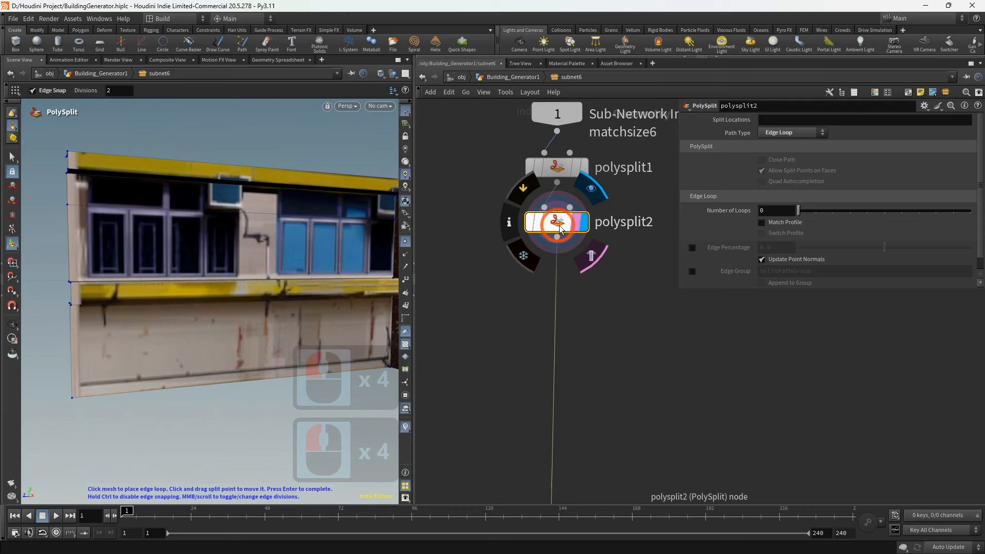
key("ctrl+c")
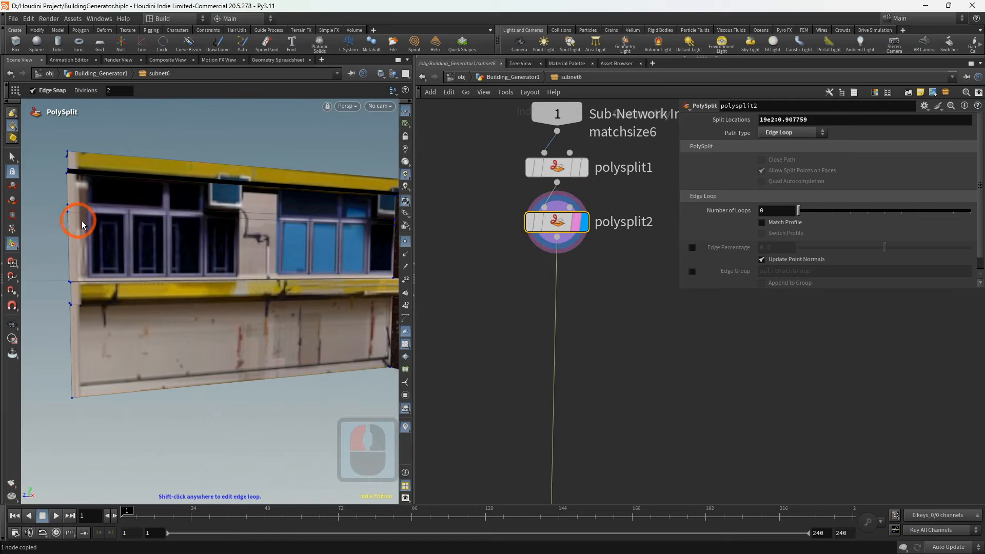
middle_click_drag(83, 222, 88, 241, "alt")
- Paste a PolySplit copy below polysplit2 and cut a horizontal edge loop along the windows' lower edge
key("ctrl+v")
left_click(556, 284)
scroll(66, 296, "up", 4, "alt")
middle_click_drag(66, 297, 60, 321, "alt")
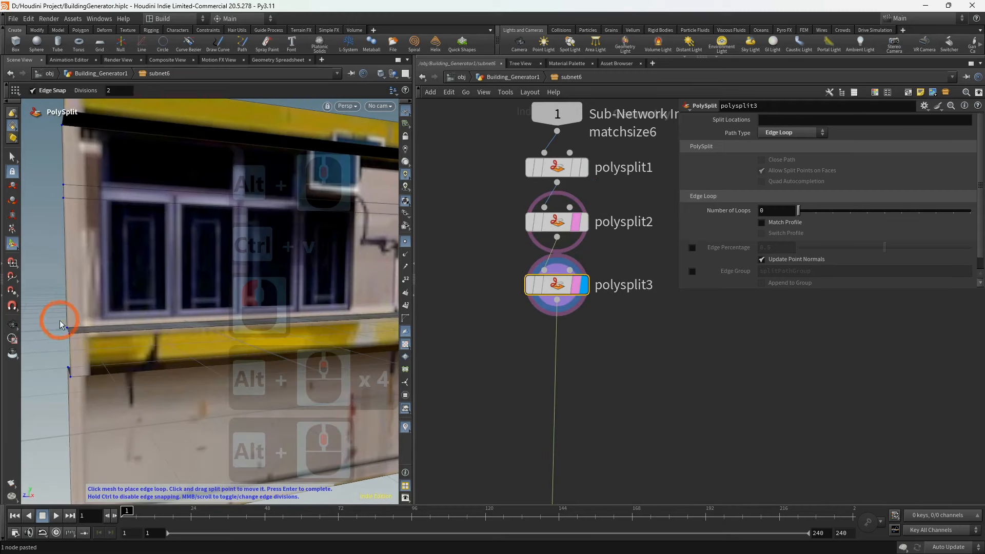
left_click(70, 312)
- Paste another PolySplit into the chain and cut a vertical edge loop at the dark window's left edge
key("ctrl+v")
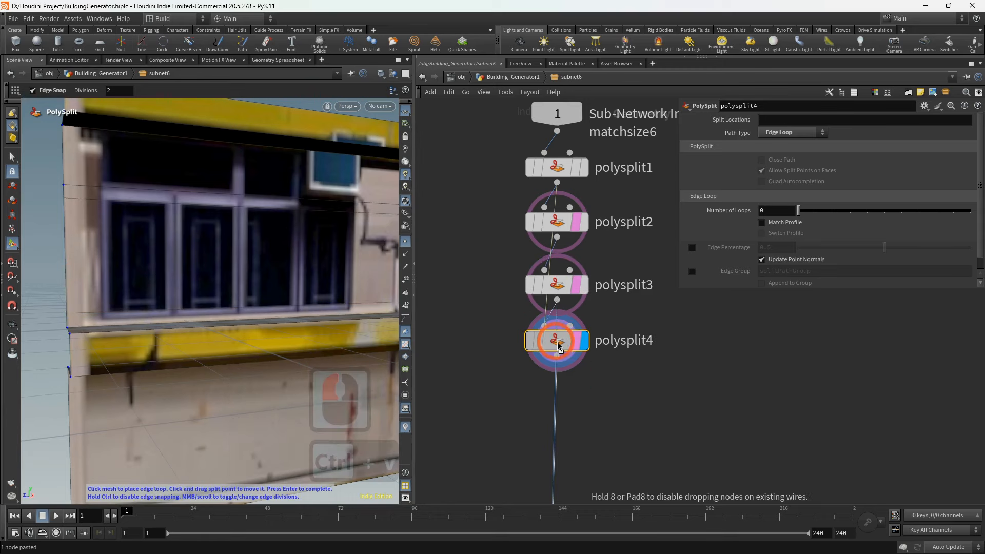
left_click(557, 347)
scroll(117, 165, "down", 1, "alt")
middle_click_drag(117, 165, 122, 204, "alt")
left_click(108, 235)
middle_click_drag(229, 261, 207, 246, "alt")
- Add two PolySplit copies and cut vertical edge loops on both sides of the dark window's first mullion
middle_click_drag(544, 390, 546, 319)
key("ctrl+v")
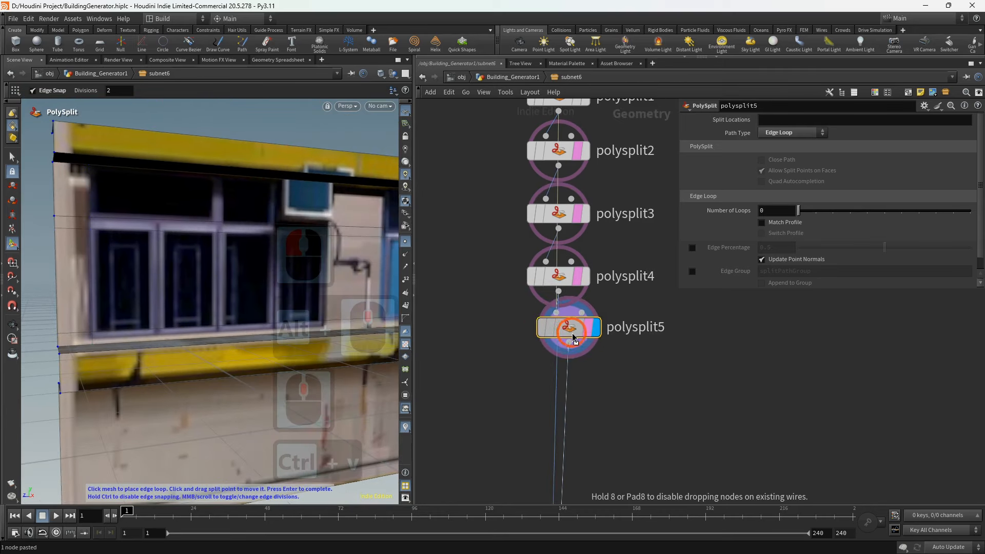
left_click(559, 338)
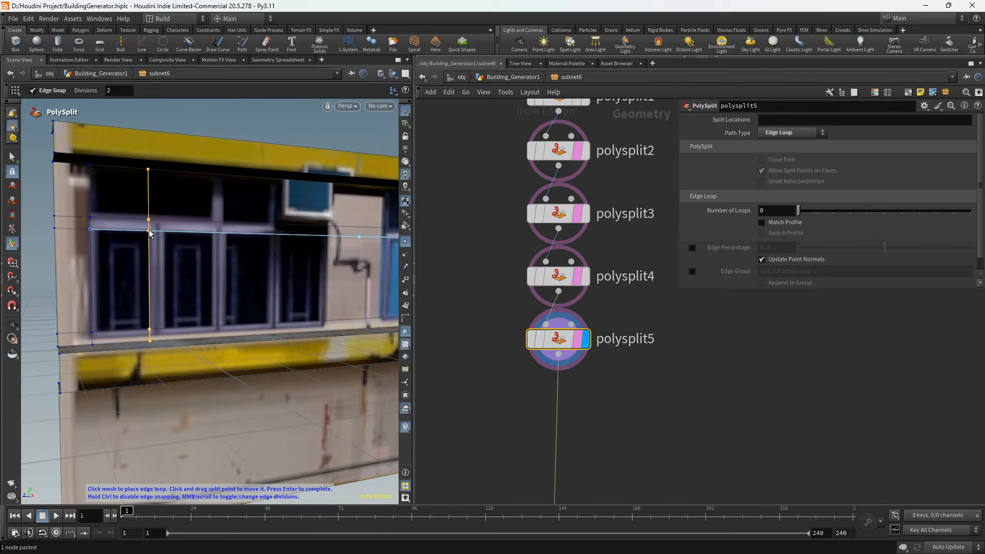
left_click(149, 233)
middle_click_drag(462, 389, 466, 325)
key("ctrl+v")
left_click(563, 339)
left_click(165, 236)
- Add two more PolySplit copies and cut vertical edge loops on both sides of the dark window's second mullion
middle_click_drag(509, 376, 501, 308)
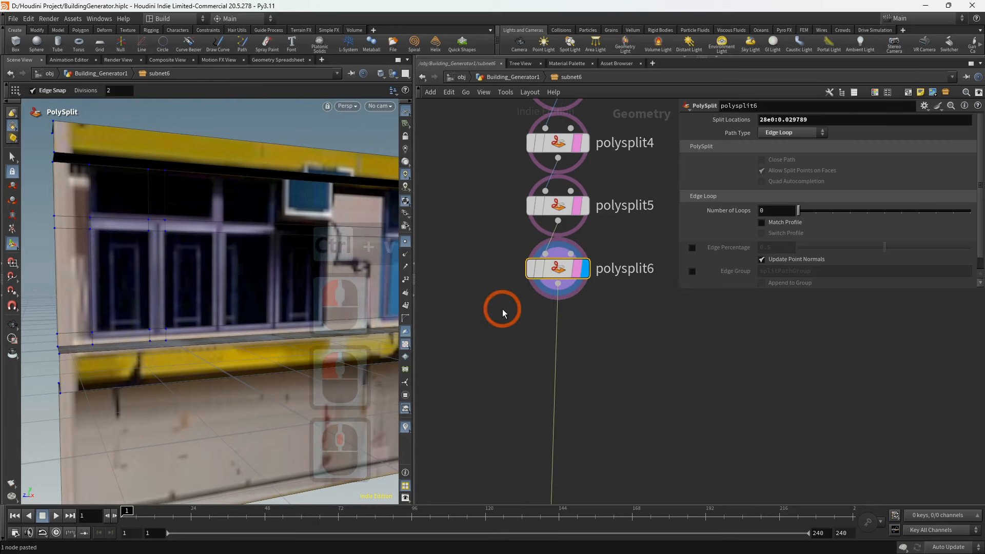
key("ctrl+v")
left_click(559, 333)
middle_click_drag(504, 386, 491, 307)
key("ctrl+v")
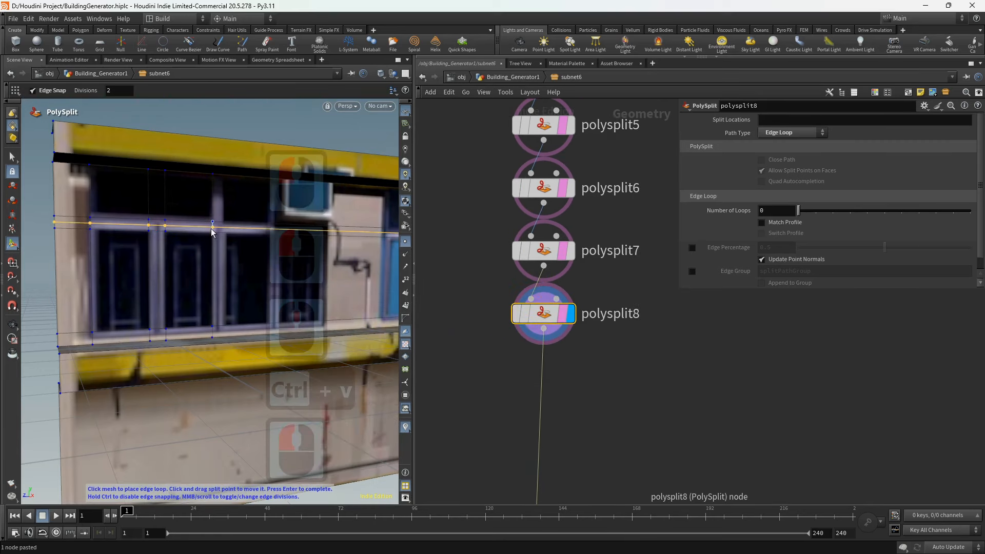
left_click(226, 238)
middle_click_drag(226, 238, 112, 250, "alt")
left_click_drag(112, 250, 187, 263, "alt")
- Paste two PolySplit copies and cut vertical edge loops on both sides of the dark window's third mullion
key("ctrl+v")
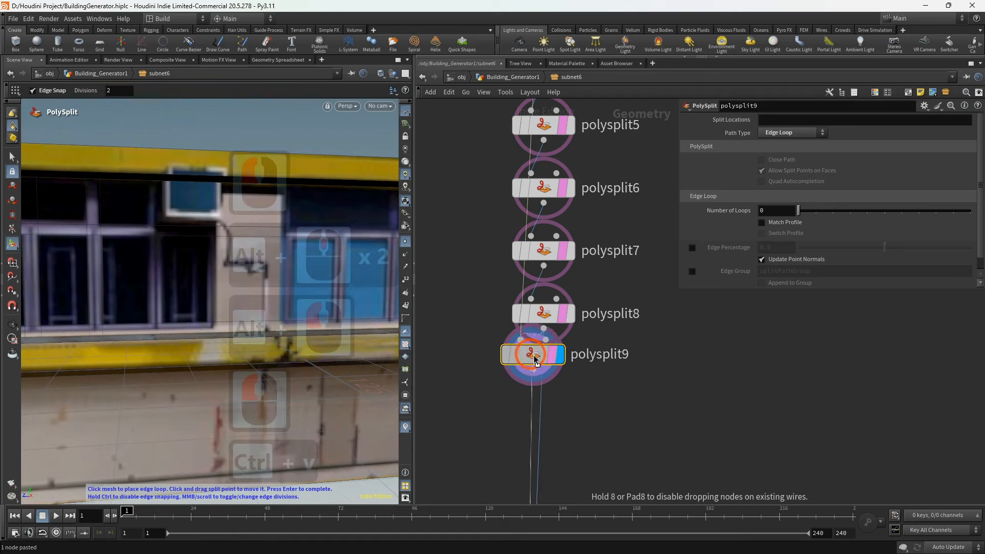
left_click(534, 359)
left_click(150, 237)
middle_click_drag(478, 405, 475, 313)
key("ctrl+v")
left_click(539, 345)
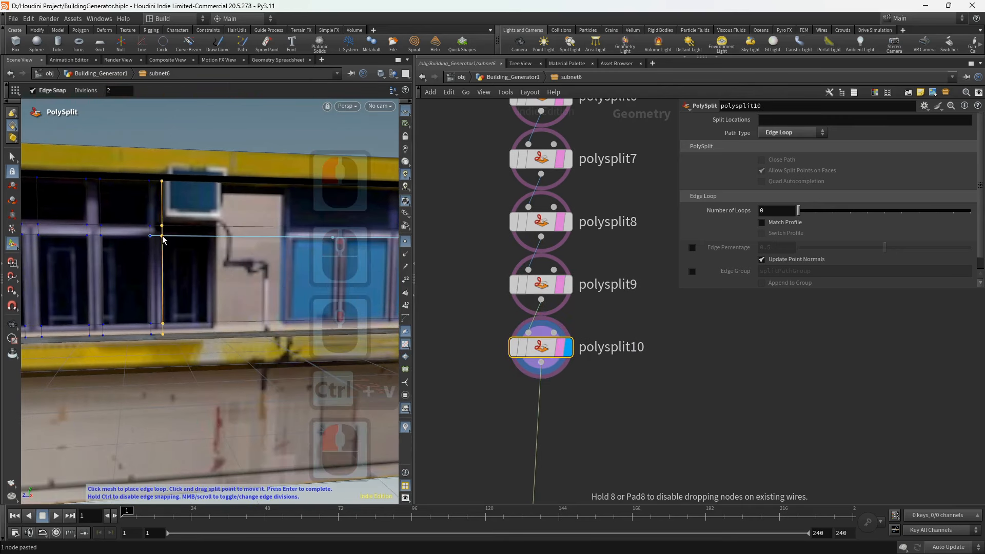
left_click(162, 236)
- Paste two PolySplit copies and cut vertical edge loops along the dark window's right frame
middle_click_drag(477, 421, 479, 327)
key("ctrl+v")
left_click(541, 318)
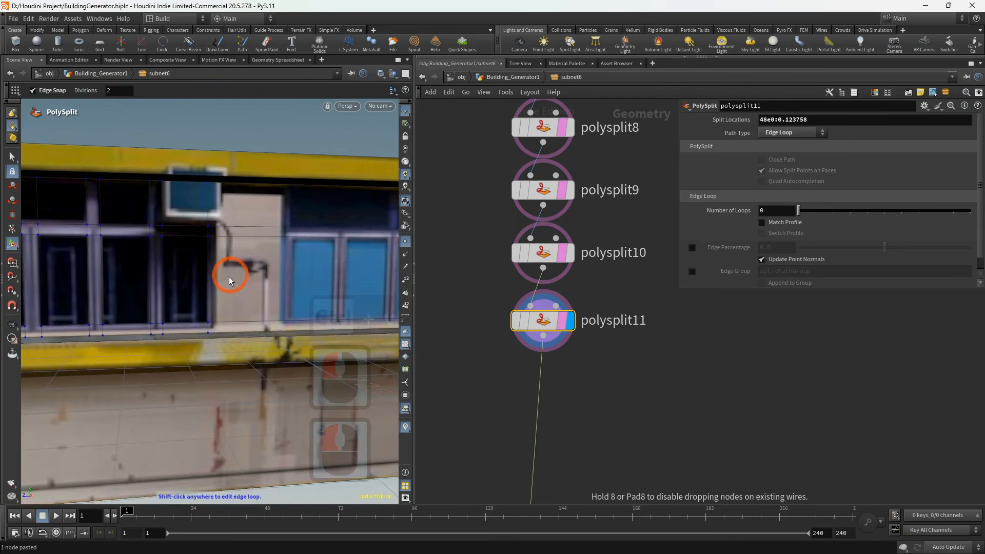
middle_click_drag(230, 281, 246, 282, "alt")
key("ctrl+v")
left_click(537, 353)
middle_click_drag(469, 379, 468, 315)
- With two PolySplit copies, cut a horizontal loop under the air conditioner and a vertical loop at the blue window's left edge
key("ctrl+v")
left_click(545, 345)
middle_click_drag(276, 306, 228, 265, "alt")
middle_click_drag(501, 424, 502, 328)
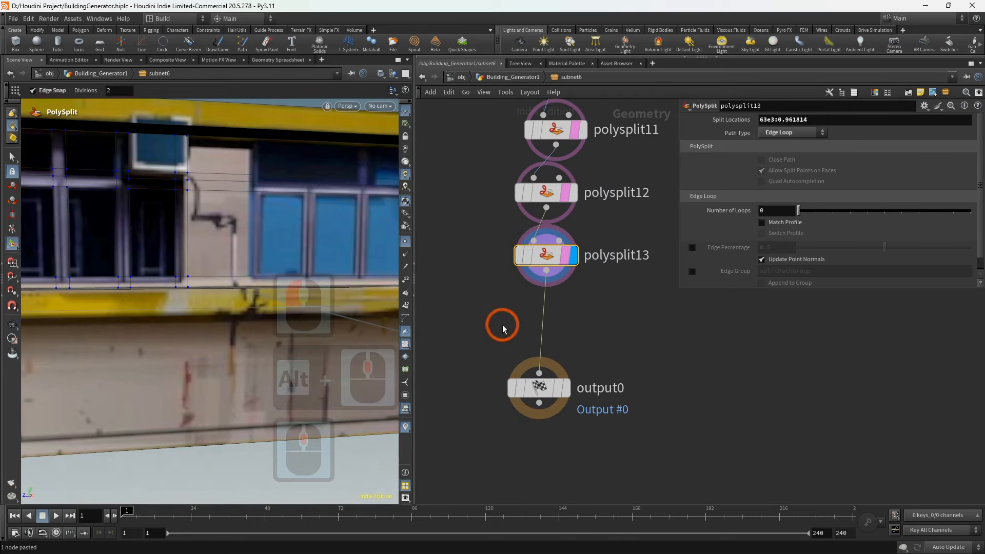
key("ctrl+v")
left_click(545, 314)
left_click(252, 246)
middle_click_drag(291, 237, 132, 242, "alt")
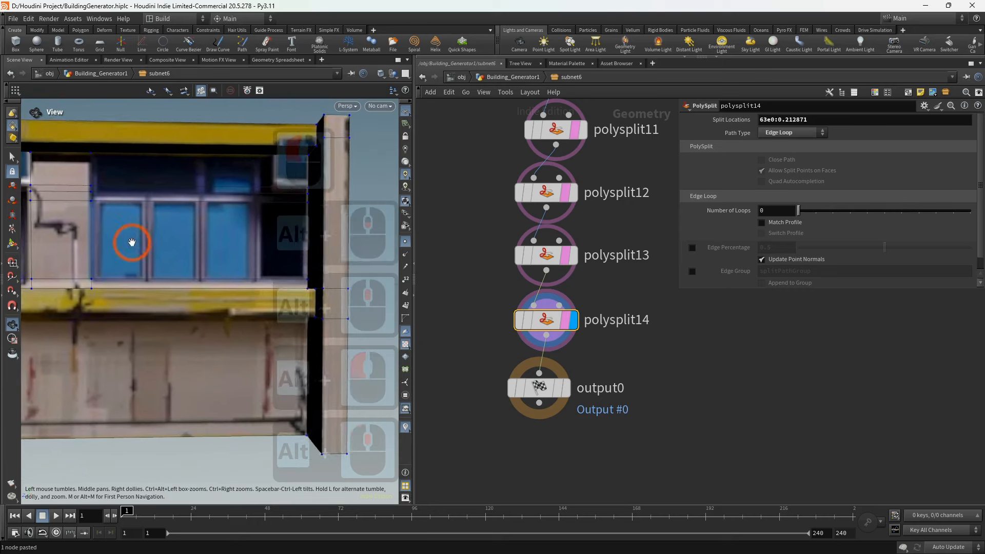
- Paste PolySplit copies above output0 and cut vertical edge loops around the blue window's first mullion
middle_click_drag(528, 394, 528, 301)
key("ctrl+v")
left_click(552, 285)
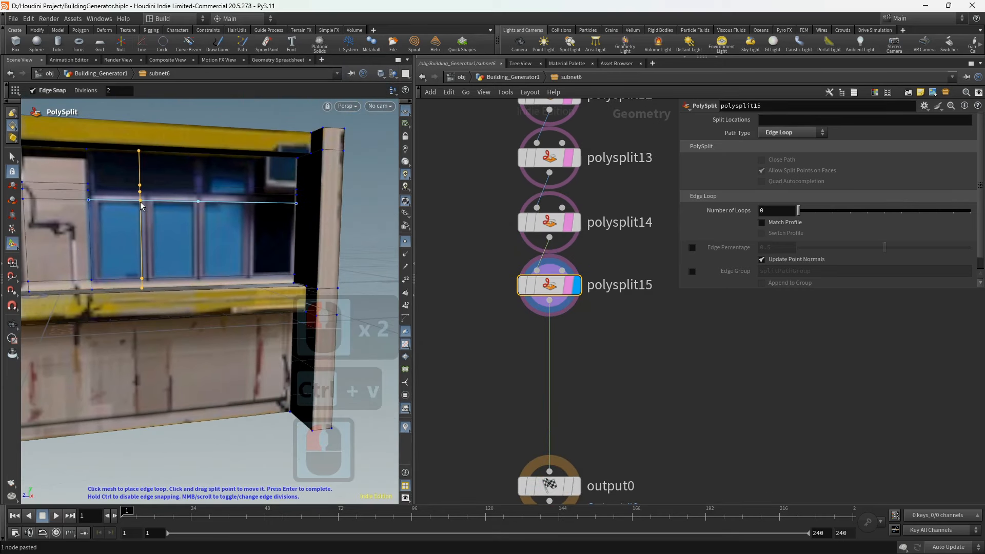
left_click(143, 206)
middle_click_drag(462, 363, 462, 353)
middle_click_drag(544, 409, 547, 360)
- Add PolySplit copies and cut vertical edge loops on both sides of the blue window's second mullion
key("ctrl+v")
left_click(547, 359)
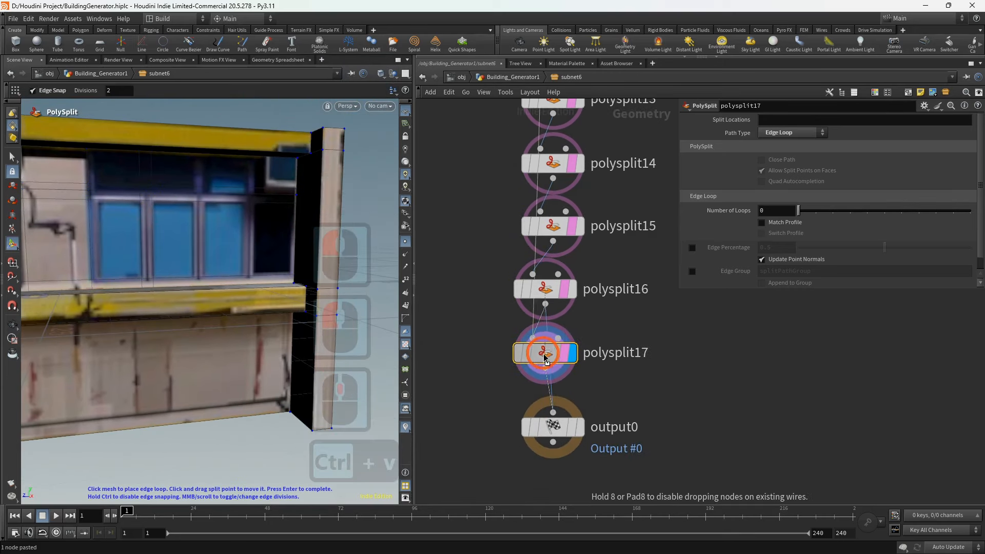
left_click(194, 203)
key("ctrl+v")
middle_click_drag(484, 425, 475, 352)
left_click(549, 383)
left_click(206, 209)
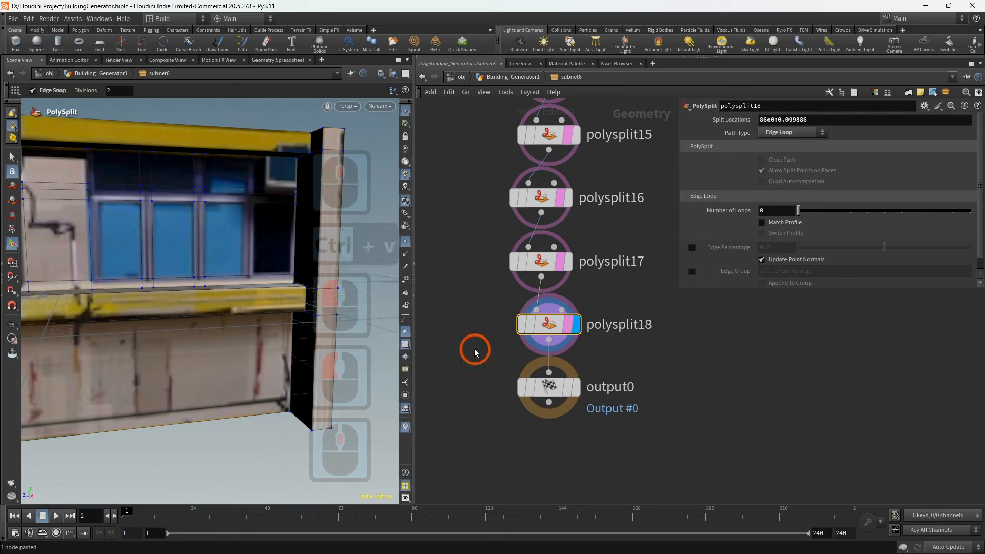
- Add two PolySplit copies and cut vertical edge loops on both sides of the blue window's third mullion
key("ctrl+v")
left_click(542, 387)
left_click(246, 200)
middle_click_drag(481, 417, 483, 345)
key("ctrl+v")
left_click(529, 348)
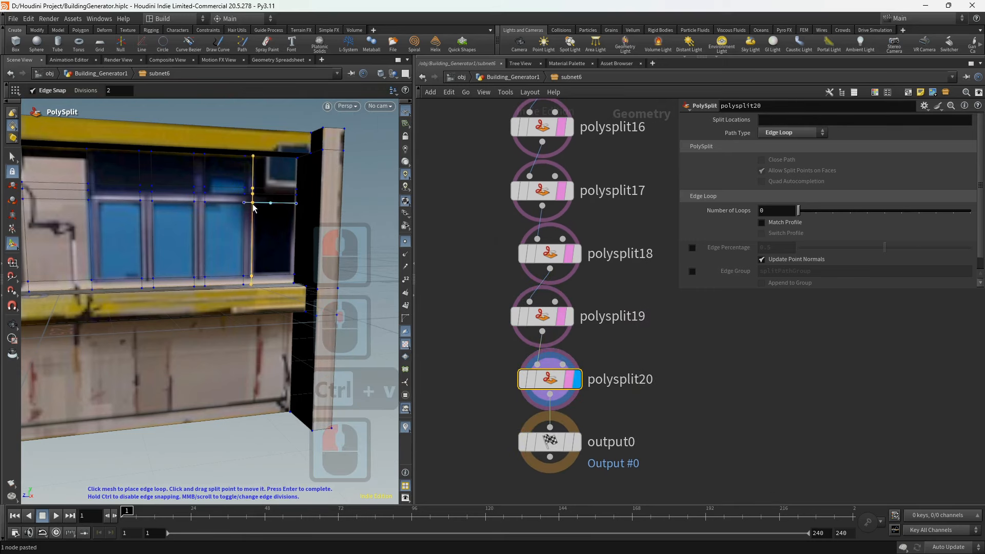
left_click(253, 205)
- Add two PolySplit copies and cut vertical loops at the blue window's right edge and the small air conditioner's left edge
scroll(469, 390, "up", 1)
middle_click_drag(470, 390, 488, 315)
key("ctrl+v")
left_click(558, 416)
left_click(292, 205)
key("ctrl+v")
left_click(570, 424)
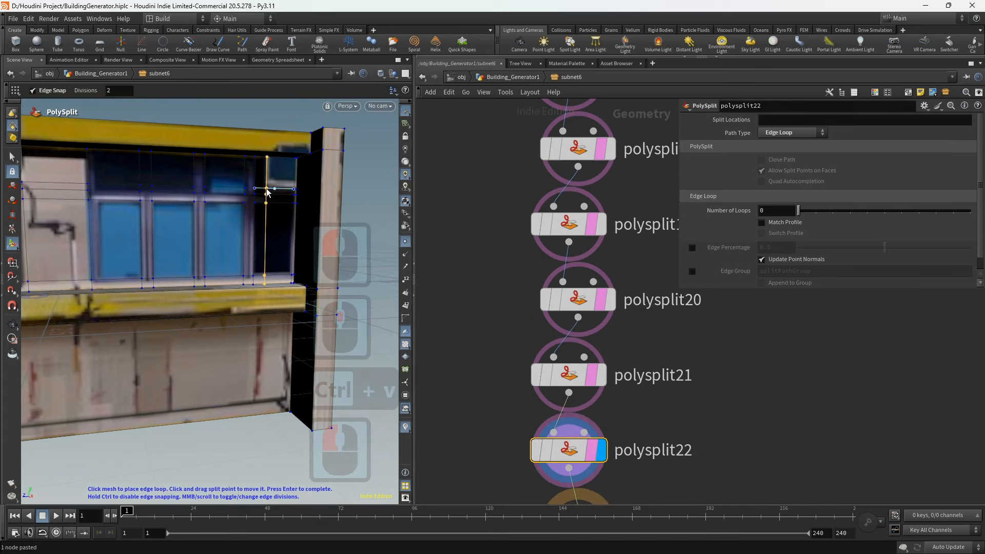
left_click(268, 190)
- Move output0 further below polysplit22 to free space in the chain
scroll(166, 251, "down", 4, "alt")
middle_click_drag(166, 251, 271, 257, "alt")
scroll(271, 257, "down", 1, "alt")
left_click_drag(271, 257, 235, 257, "alt")
scroll(186, 257, "down", 2, "alt")
middle_click_drag(235, 257, 197, 259, "alt")
left_click_drag(198, 259, 220, 252, "alt")
middle_click_drag(496, 340, 459, 200)
scroll(460, 200, "down", 2)
left_click_drag(528, 354, 528, 451)
left_click(539, 293)
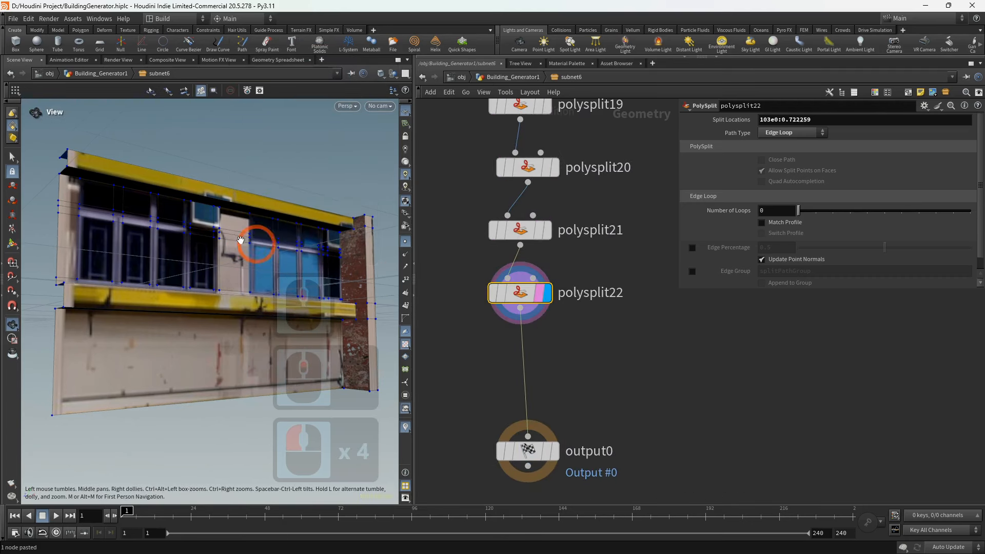
- Select the four lower pane faces of the dark window
middle_click_drag(260, 244, 272, 246, "alt")
left_click_drag(272, 246, 236, 260, "alt")
left_click(13, 157)
scroll(80, 262, "up", 2, "alt")
middle_click_drag(79, 262, 108, 272, "alt")
left_click(110, 272, "shift")
left_click(157, 273, "shift")
left_click(199, 273, "shift")
left_click(224, 276, "shift")
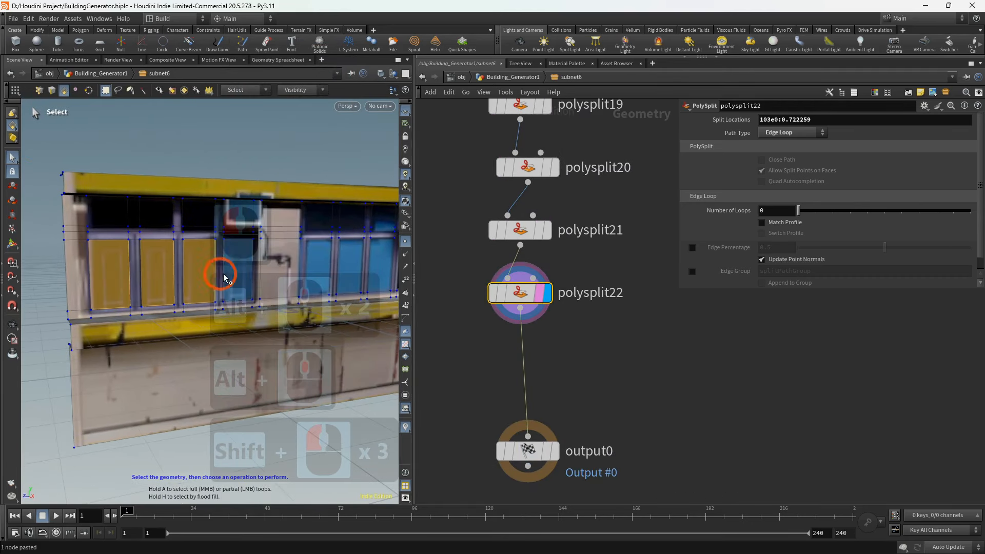
- Add the dark window's three upper panes, including the thin strips beneath them, to the face selection
left_click(198, 215, "shift")
left_click(148, 217, "shift")
left_click(115, 222, "shift")
left_click(118, 229, "shift")
left_click(155, 229, "shift")
left_click(198, 229, "shift")
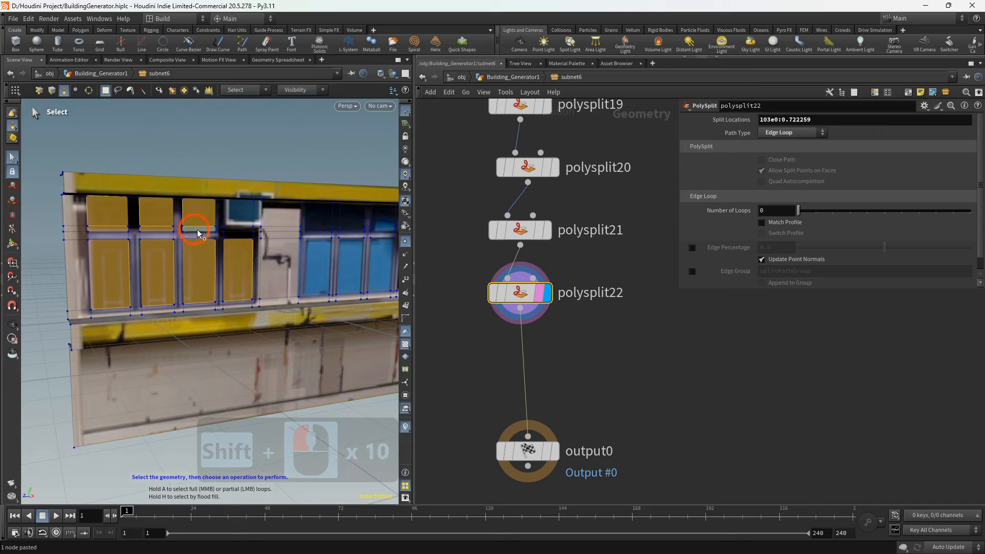
- Add the blue window's upper and lower pane faces to the selection
middle_click_drag(305, 233, 190, 238, "alt")
left_click(207, 223, "shift")
left_click(244, 223, "shift")
left_click(303, 257, "shift")
left_click(302, 224, "shift")
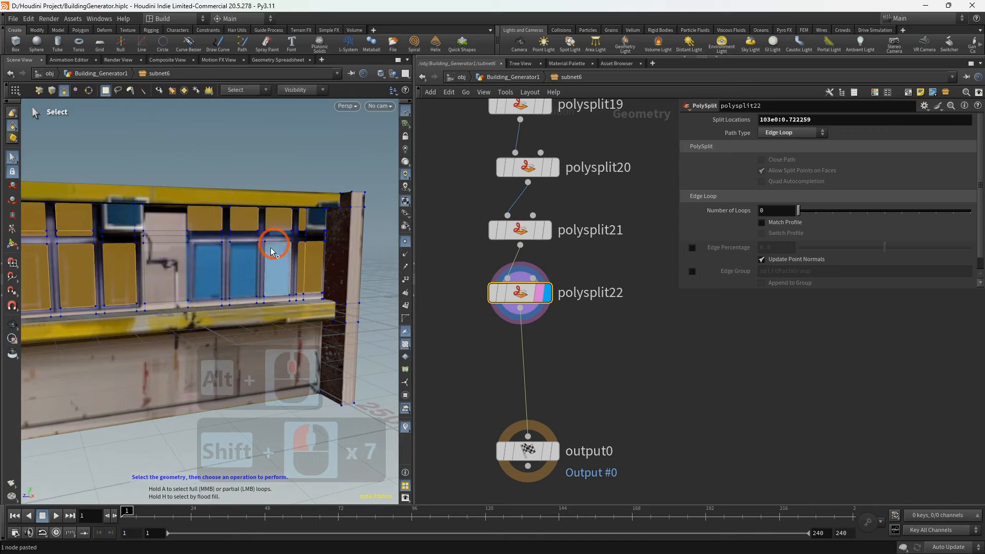
left_click(247, 265, "shift")
left_click(216, 275, "shift")
- Apply a PolyExtrude to the selected window panes with a distance of -4
scroll(214, 265, "down", 3, "alt")
middle_click_drag(213, 264, 207, 256, "alt")
left_click_drag(207, 255, 267, 258, "alt")
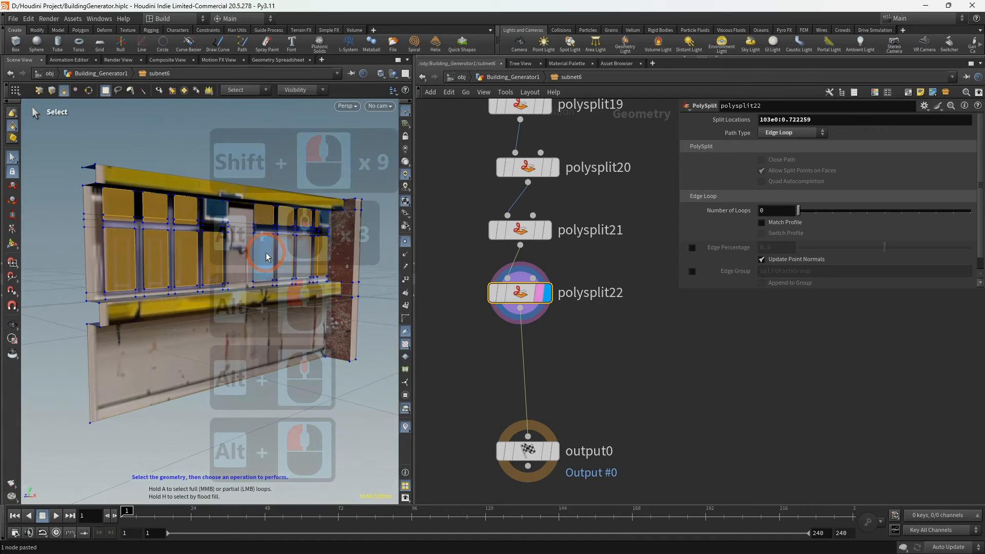
key("Tab")
left_click(293, 526)
left_click_drag(792, 172, 724, 176)
type("-4")
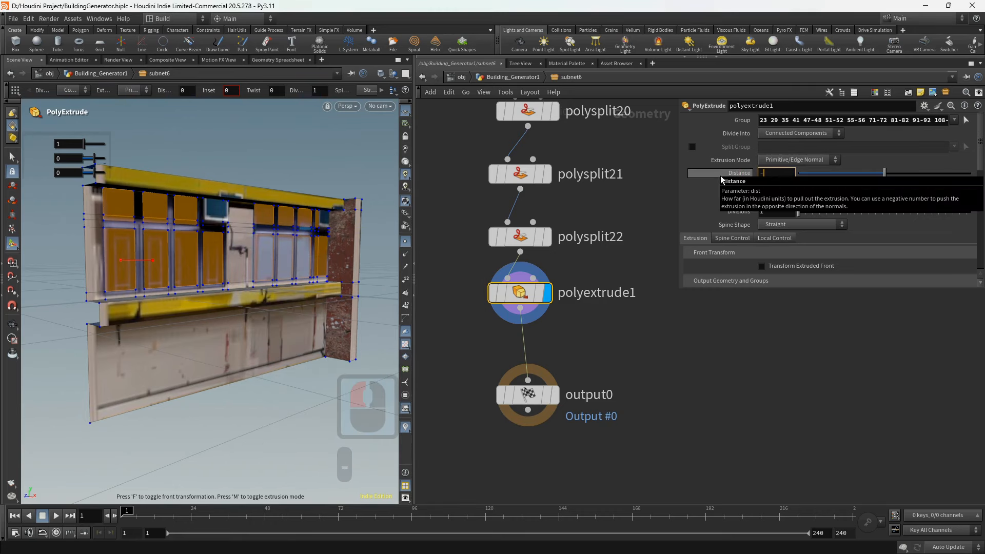
left_click(651, 200)
- Select the wall panel faces between the two windows and extrude them with a PolyExtrude distance of 10
left_click_drag(241, 256, 249, 269, "alt")
left_click(539, 293)
left_click(13, 157)
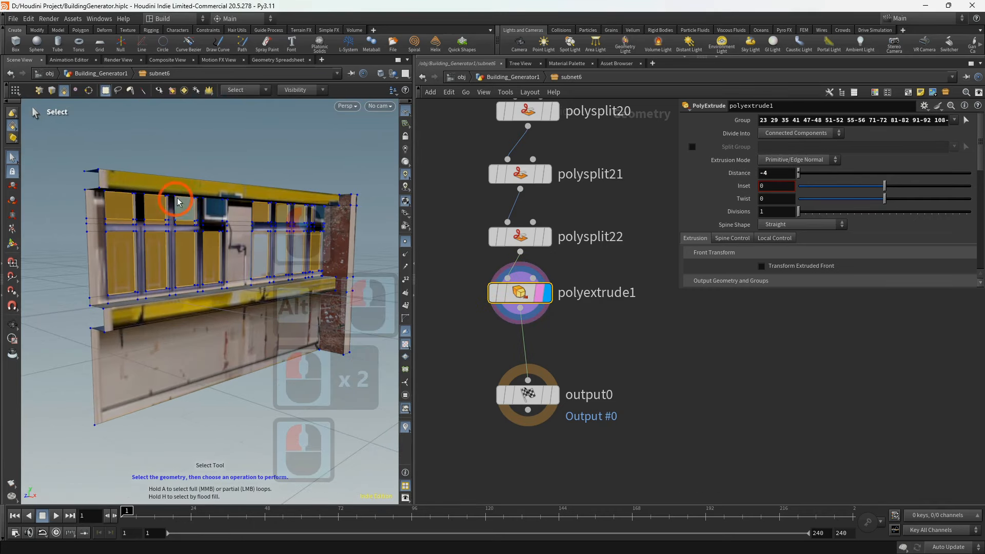
left_click(242, 217)
scroll(243, 218, "up", 6, "alt")
left_click(235, 234, "shift")
left_click(235, 250, "shift")
key("Tab")
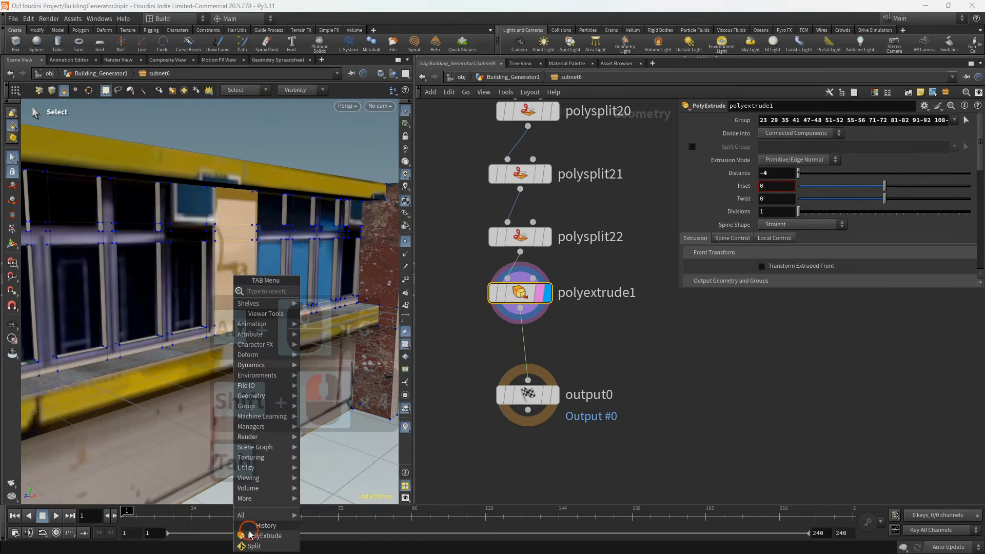
left_click(257, 527)
left_click_drag(884, 174, 860, 179)
left_click_drag(793, 173, 770, 169)
type("10")
left_click(649, 201)
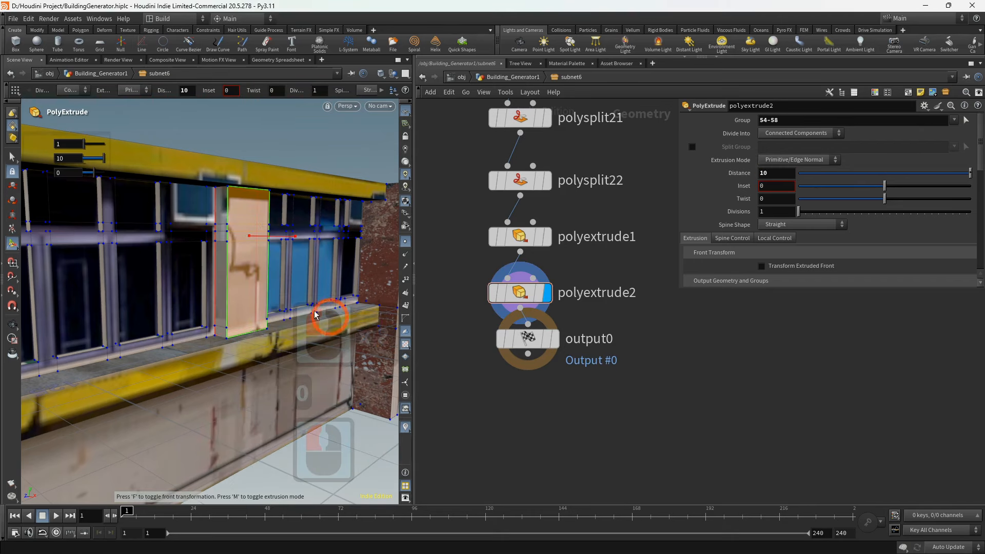
- Move output0 further down to make room below polyextrude2
mouse_move(251, 257)
left_mouse_down("alt")
mouse_move(297, 257)
mouse_move(257, 256)
left_mouse_up("alt")
middle_click_drag(493, 328, 506, 210)
left_click_drag(541, 220, 541, 392)
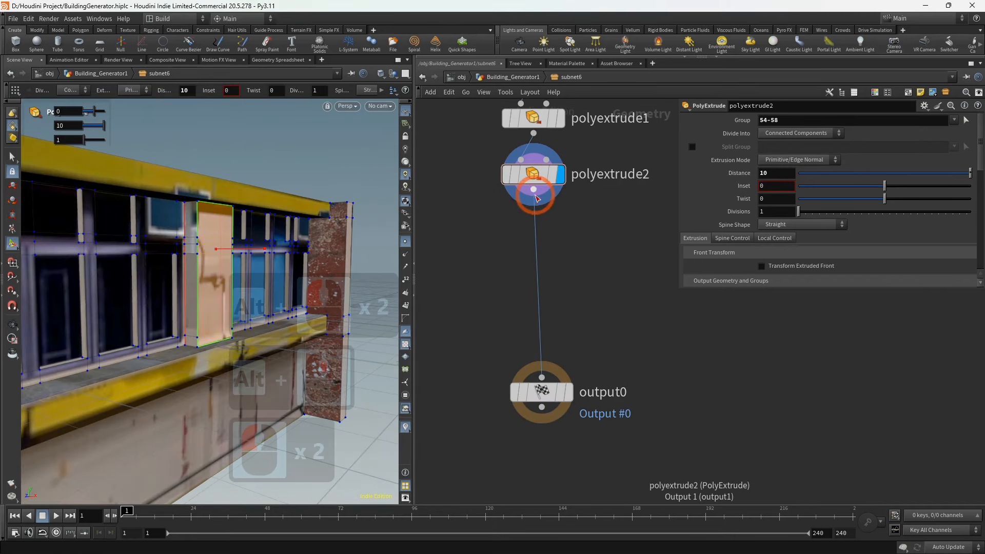
left_click(502, 236)
- Select the air conditioner faces above both windows and extrude them with a PolyExtrude distance of 6
left_click(12, 157)
left_click_drag(97, 192, 138, 202, "alt")
left_click(164, 218)
left_click(183, 220, "shift")
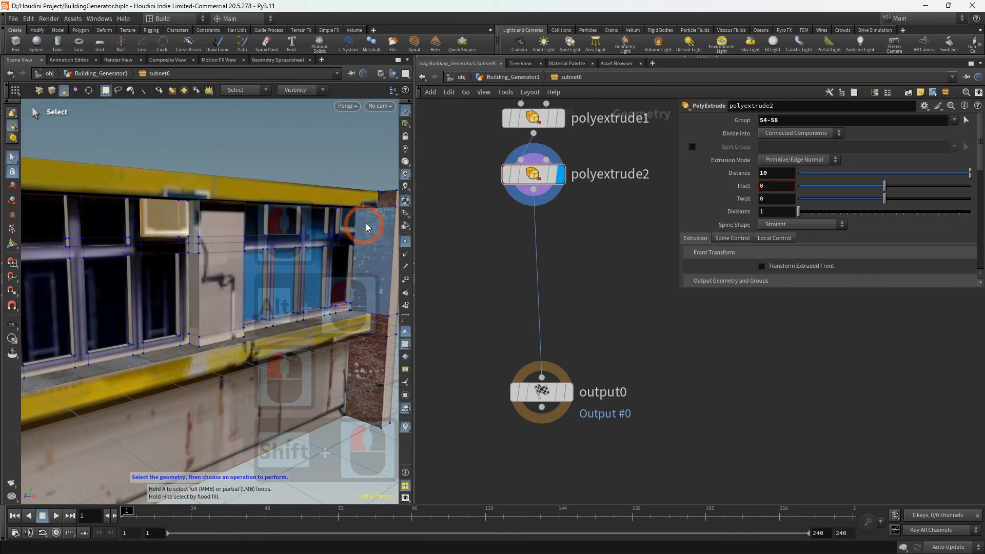
left_click(347, 222, "shift")
key("Tab")
left_click(267, 500)
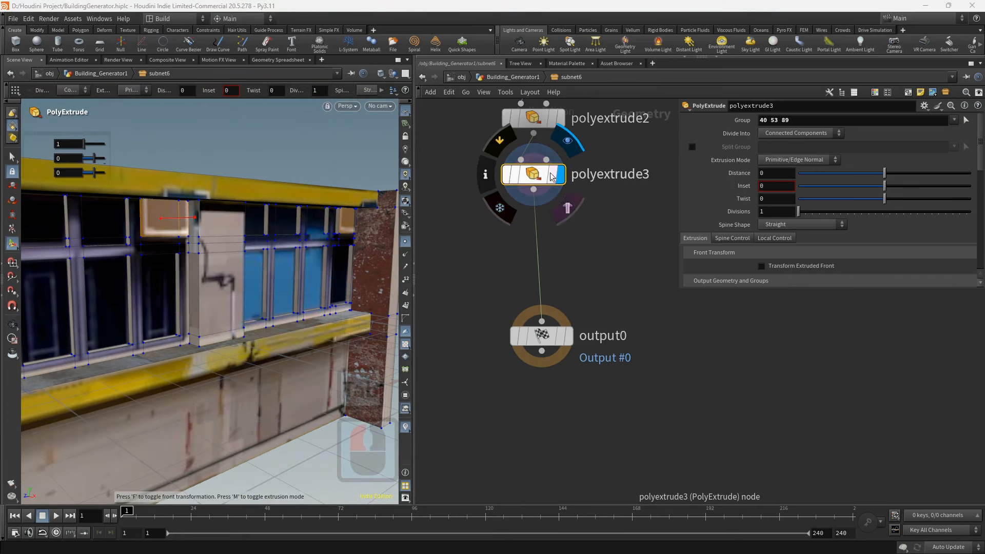
middle_click_drag(765, 175, 821, 174)
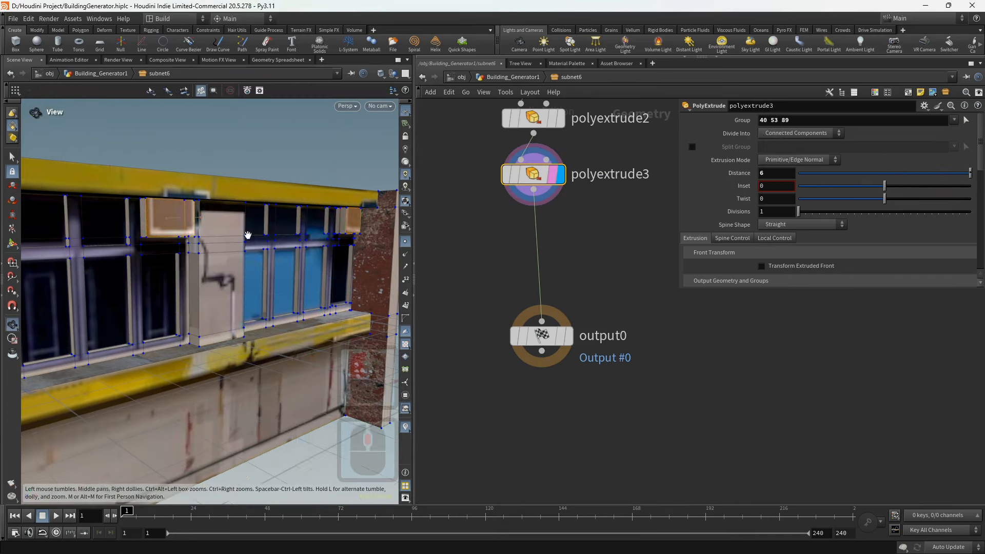
left_click_drag(247, 233, 199, 284, "alt")
scroll(128, 231, "down", 10, "alt")
scroll(235, 286, "up", 6, "alt")
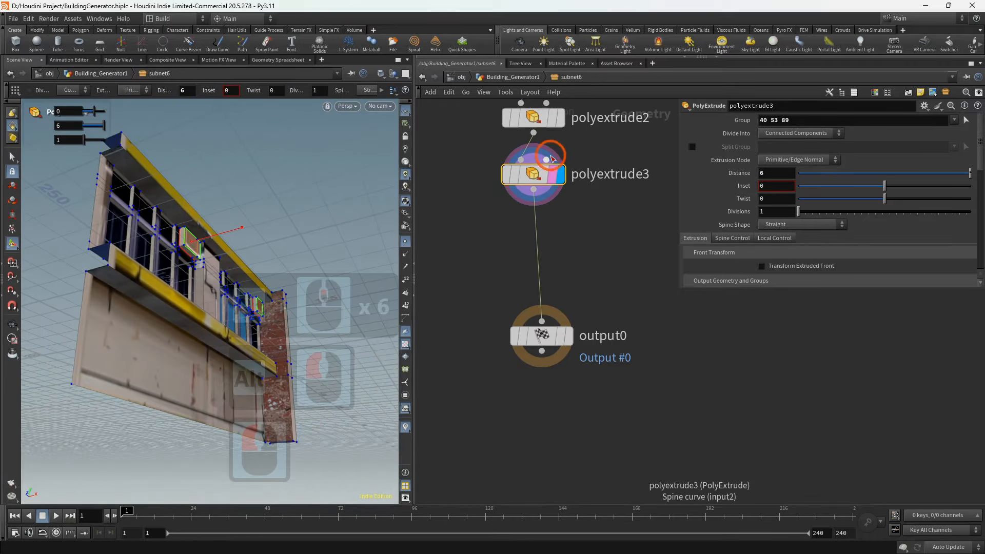
- Set the air conditioner extrusion's distance to 9.1
left_click(543, 120)
middle_click_drag(779, 172, 817, 171)
left_click(546, 179)
scroll(215, 194, "down", 4, "alt")
left_click_drag(264, 176, 238, 198, "alt")
scroll(235, 198, "down", 3, "alt")
scroll(514, 246, "down", 7)
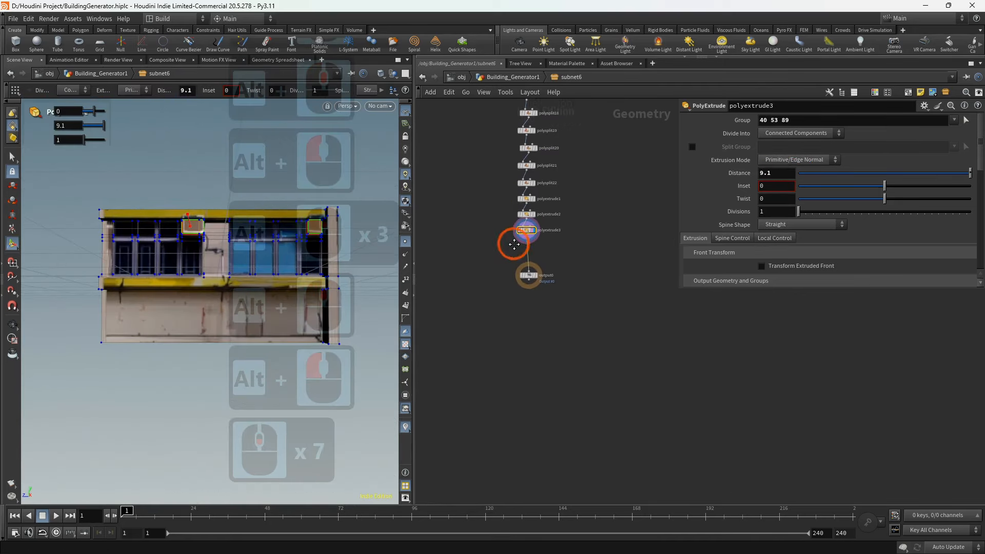
- Position and display output0 right below polyextrude3 and return to the Building_Generator1 network
middle_click_drag(513, 244, 521, 247)
scroll(522, 247, "up", 3)
left_click_drag(537, 295, 533, 249)
left_click(548, 249)
left_click(513, 77)
- Duplicate the Windows_4 null, place the copy below subnet6 and connect it to subnet6's output
middle_click_drag(497, 286, 532, 262)
scroll(531, 262, "up", 1)
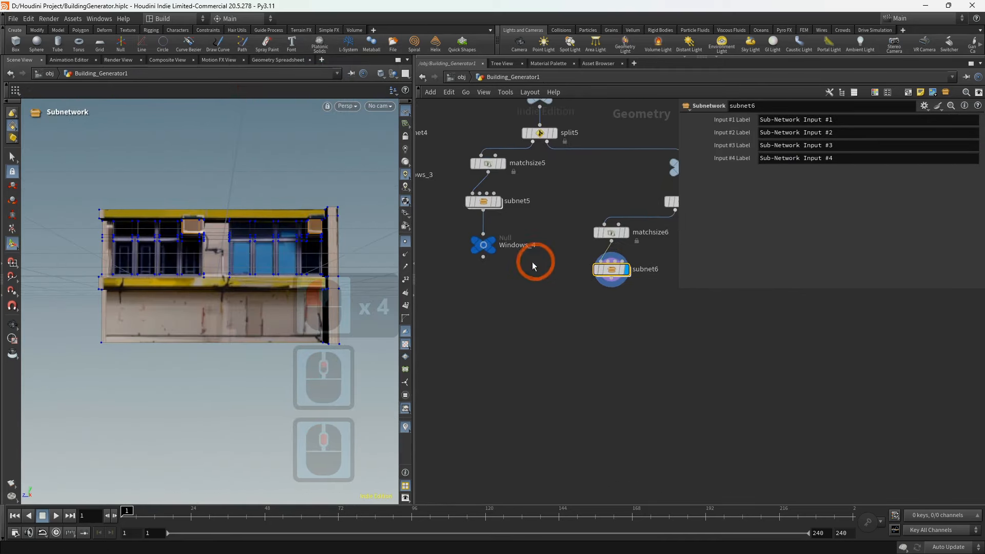
scroll(508, 271, "down", 1)
left_click_drag(544, 227, 585, 288)
left_click_drag(573, 245, 582, 247)
left_click(466, 255)
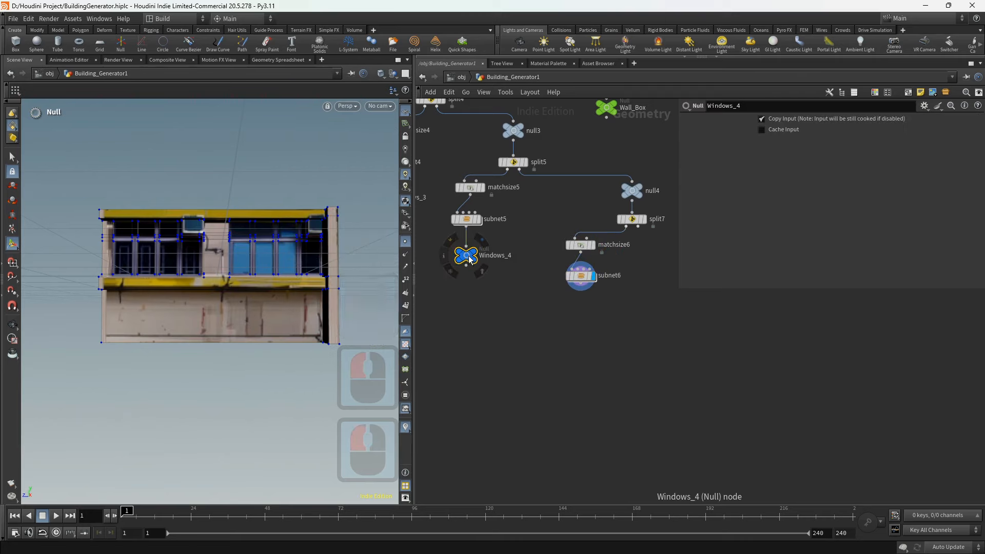
key("ctrl+c")
key("ctrl+v")
left_click(582, 323)
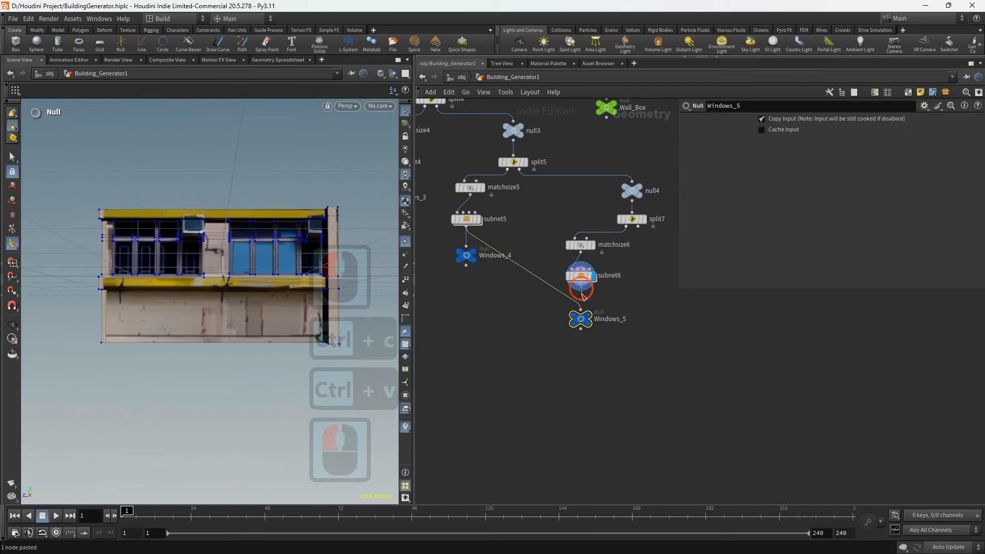
left_click(583, 318)
- Line up the Windows_1 to Windows_4 nulls in one row with the Windows_5 null
scroll(582, 319, "down", 3)
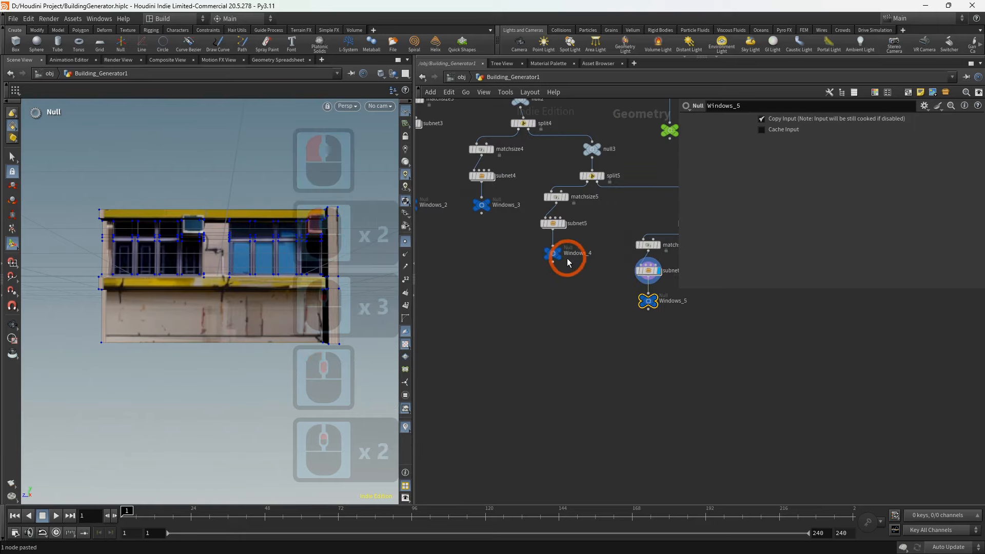
left_click_drag(557, 256, 555, 302)
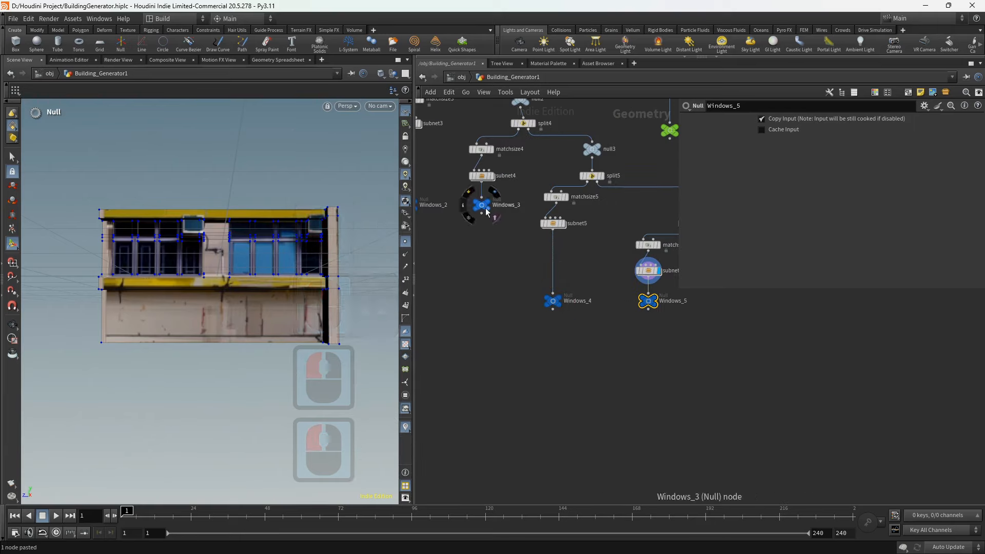
left_click_drag(486, 211, 484, 220)
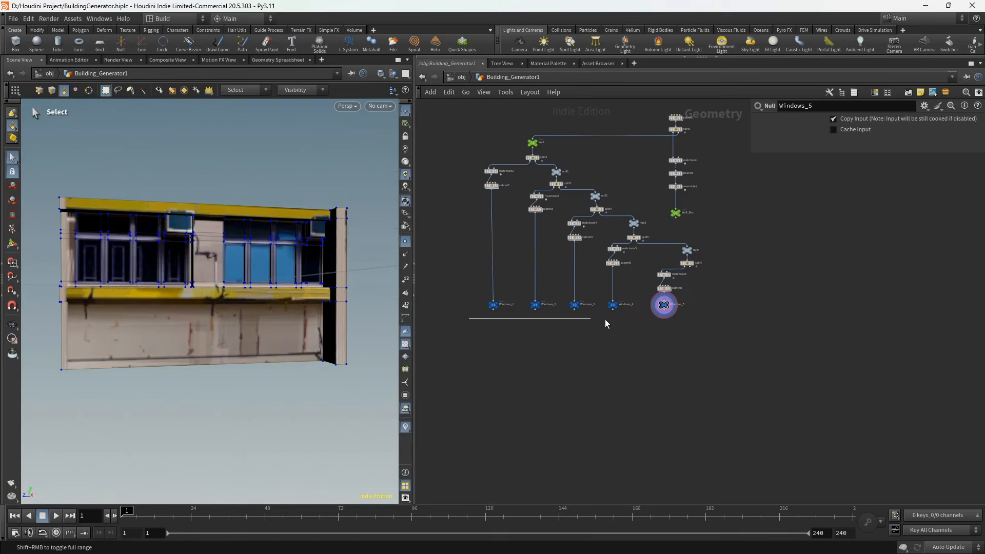
- Combine the five Windows nulls in a Merge node placed below them and display its result
left_click_drag(702, 307, 702, 308)
scroll(641, 333, "up", 3)
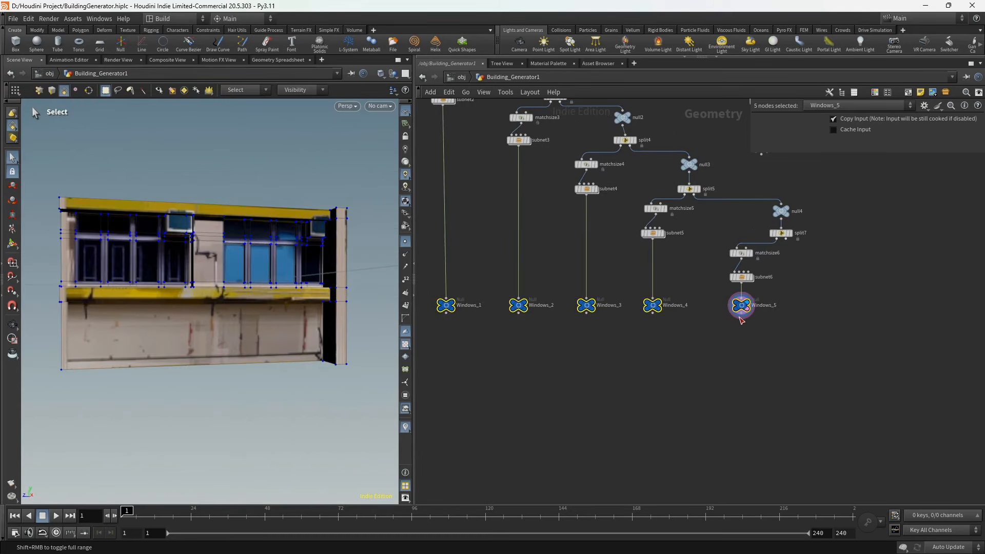
key("alt+m")
left_click(648, 354)
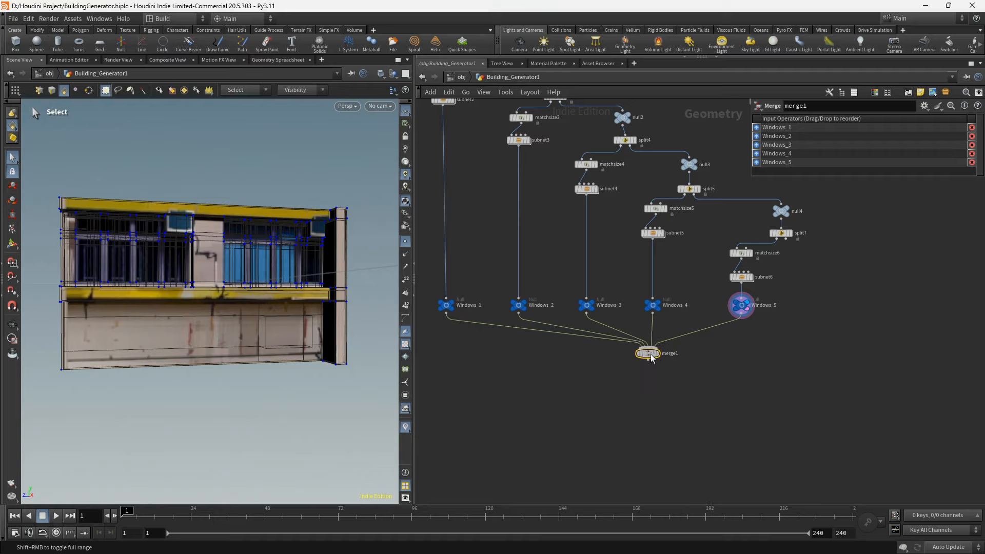
left_click_drag(652, 357, 593, 343)
scroll(590, 340, "up", 2)
left_click(596, 336)
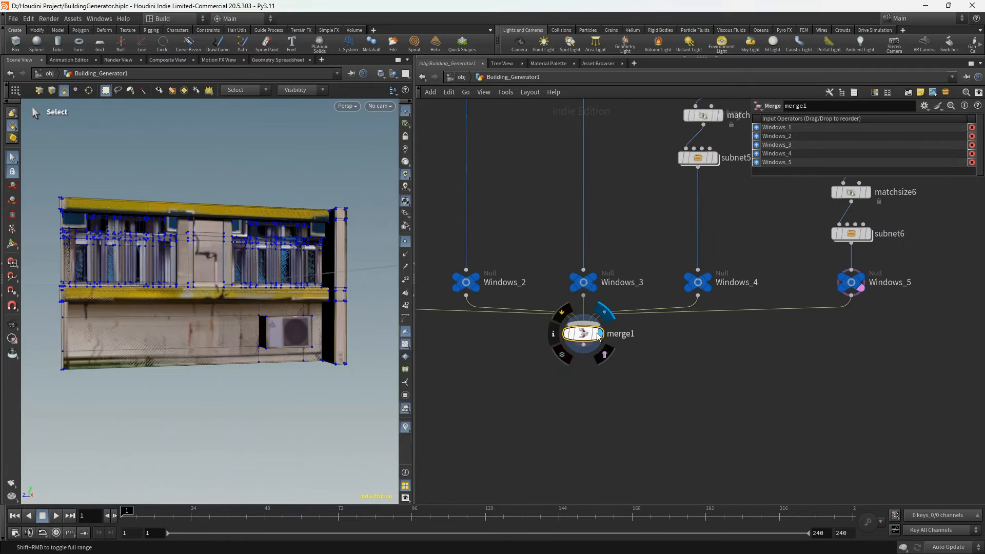
- Move merge1 further down to make room between it and the Windows nulls
key("Escape")
left_click_drag(210, 256, 197, 272)
scroll(579, 351, "down", 3)
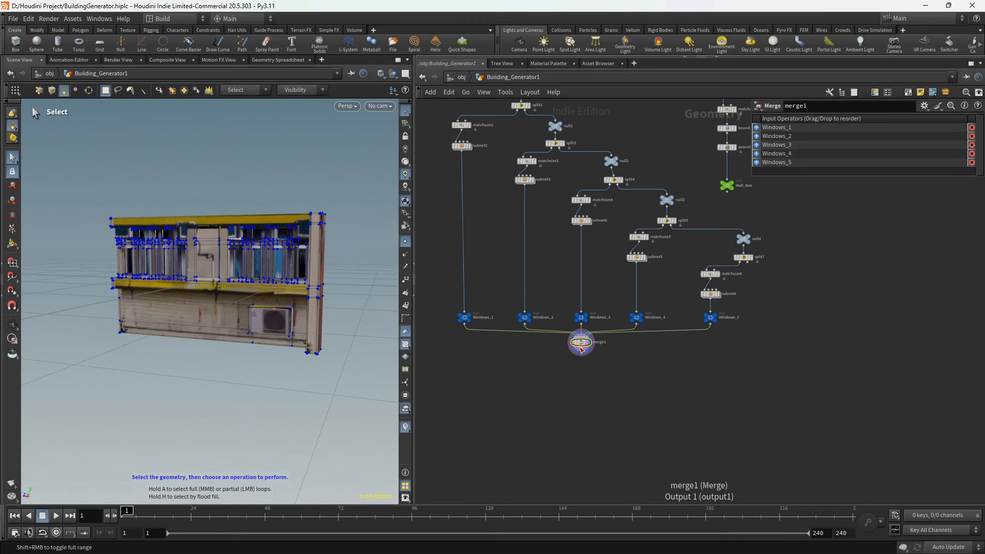
left_click_drag(581, 342, 578, 383)
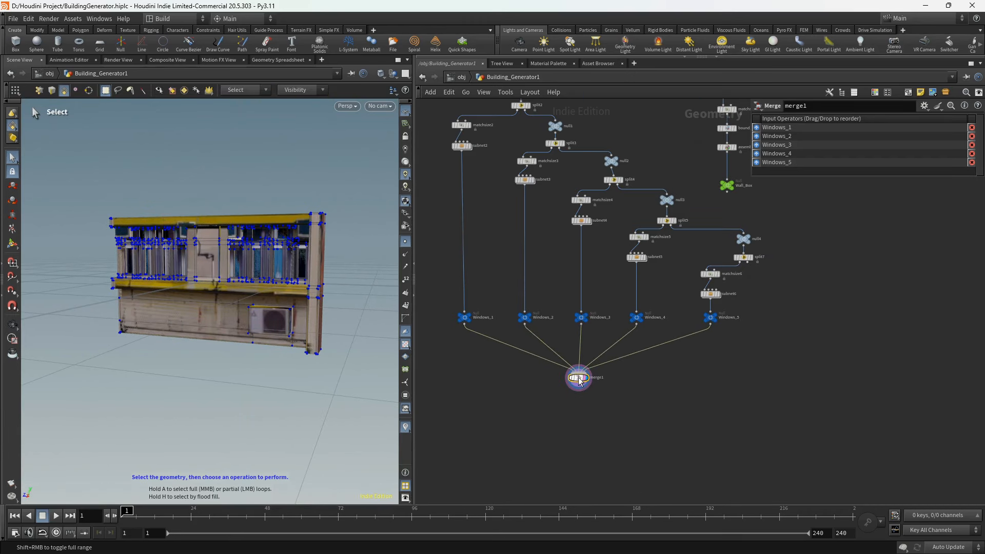
scroll(481, 369, "up", 2)
middle_click_drag(481, 368, 512, 372)
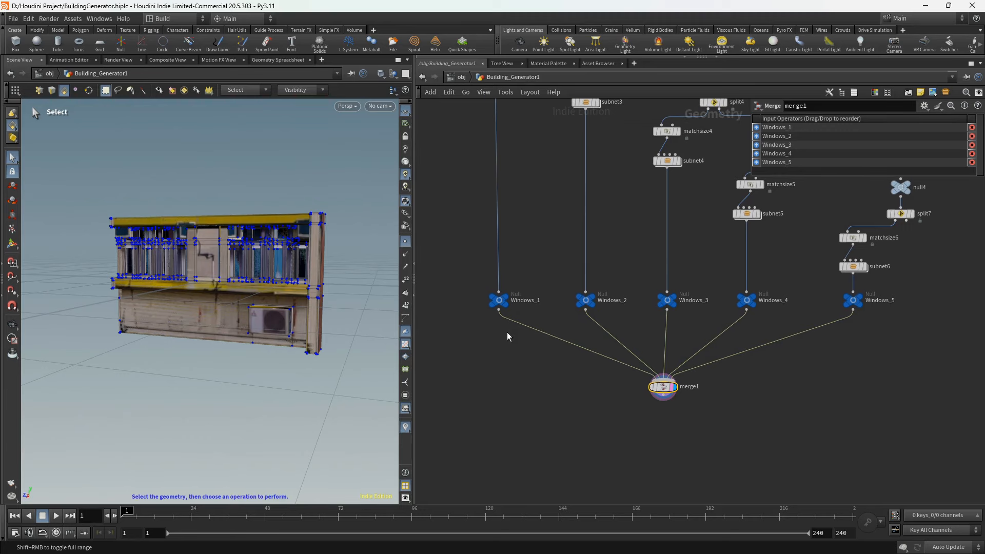
- Insert an Attribute Create node between Windows_1 and merge1, naming the attribute variant with type Integer
key("Tab")
type("att")
left_click(604, 58)
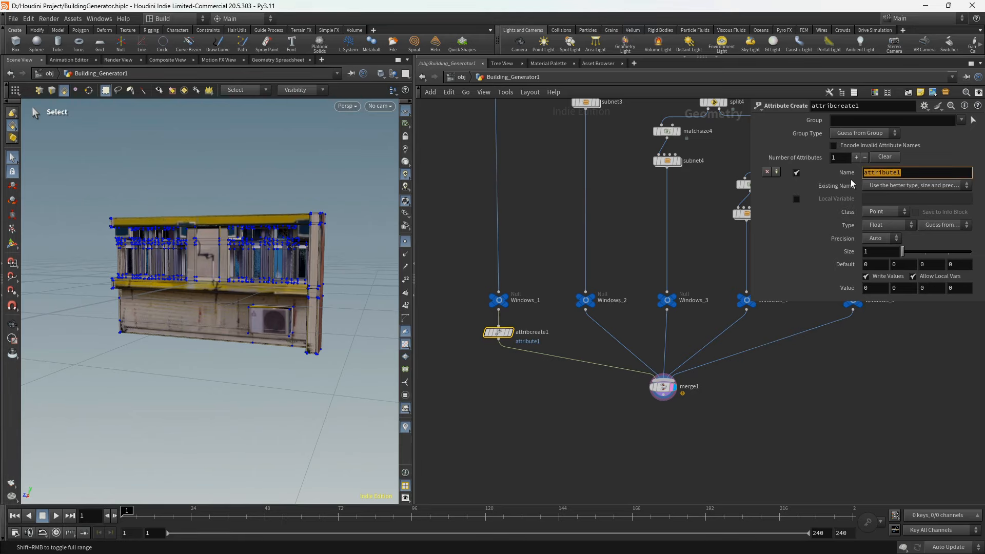
type("variant")
left_click(882, 226)
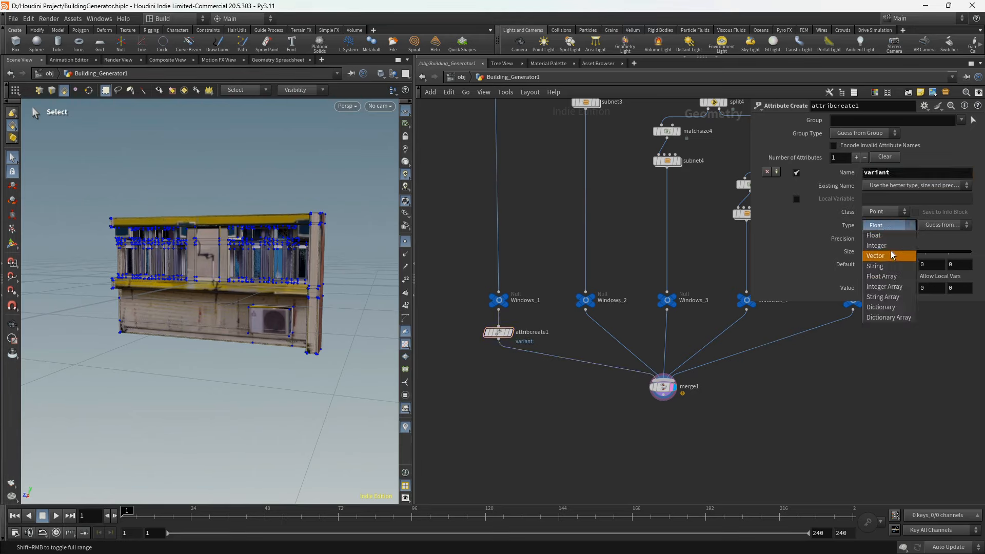
left_click(882, 245)
left_click_drag(751, 315, 699, 314)
middle_click_drag(578, 352, 555, 347)
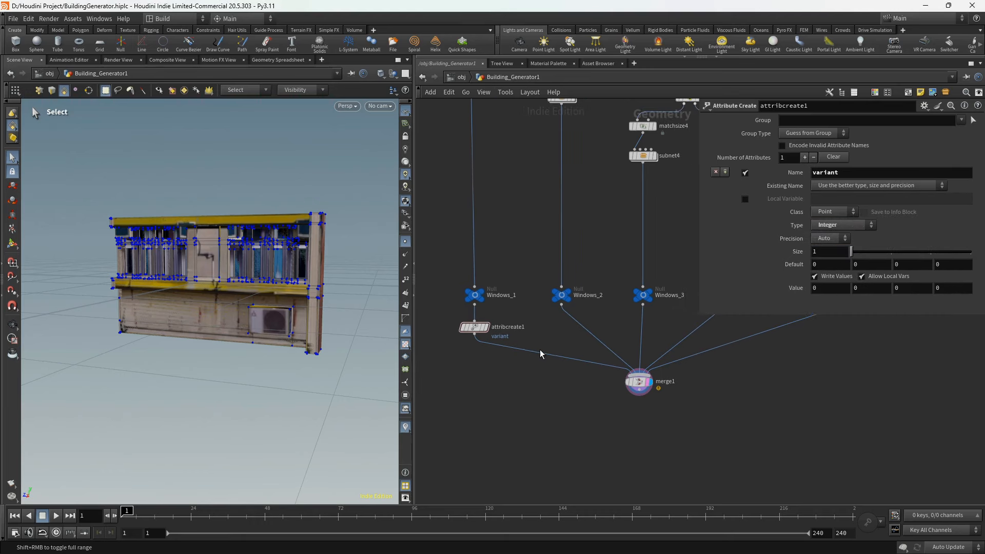
- Copy the variant attribute node onto the Windows_2 branch and set its value to 1
left_click(473, 329)
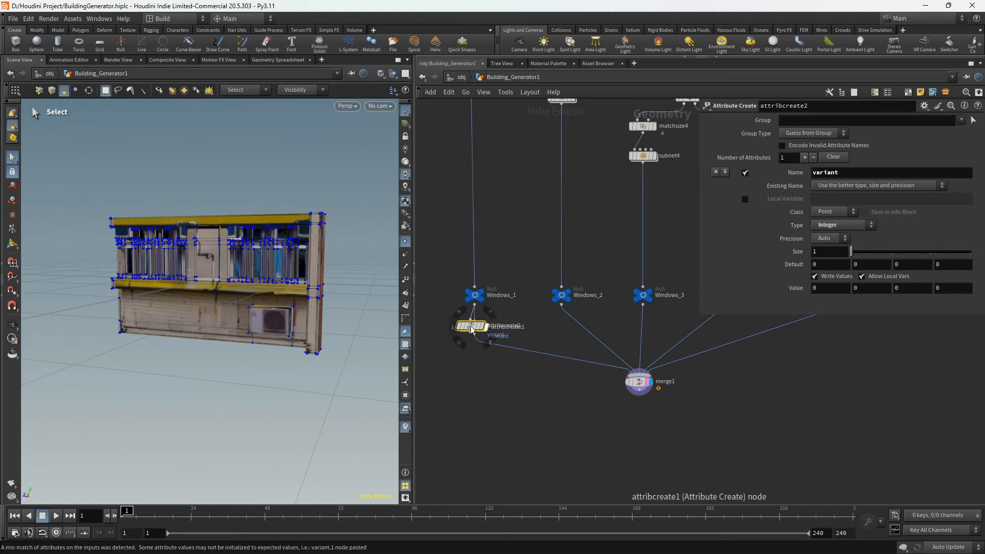
left_click_drag(473, 329, 565, 333)
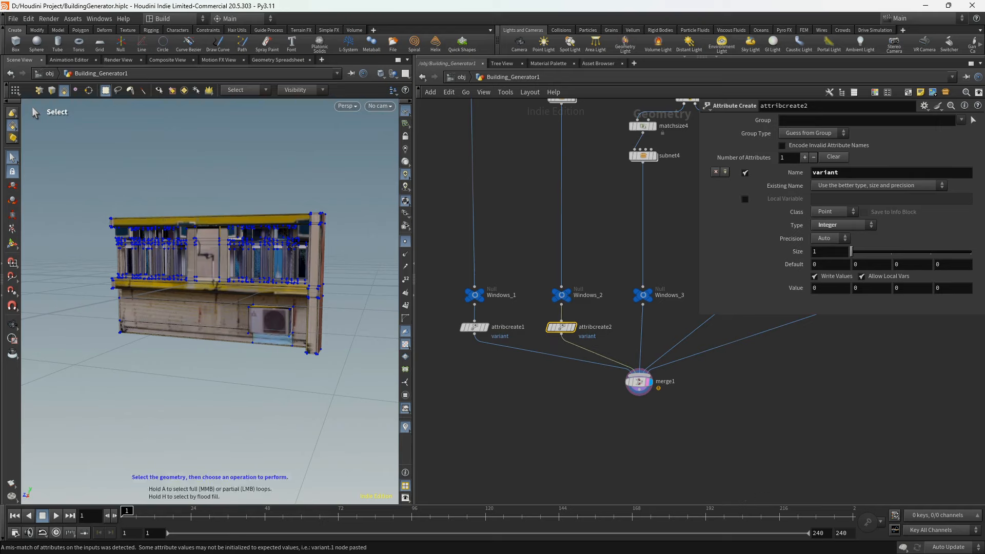
left_click(816, 288)
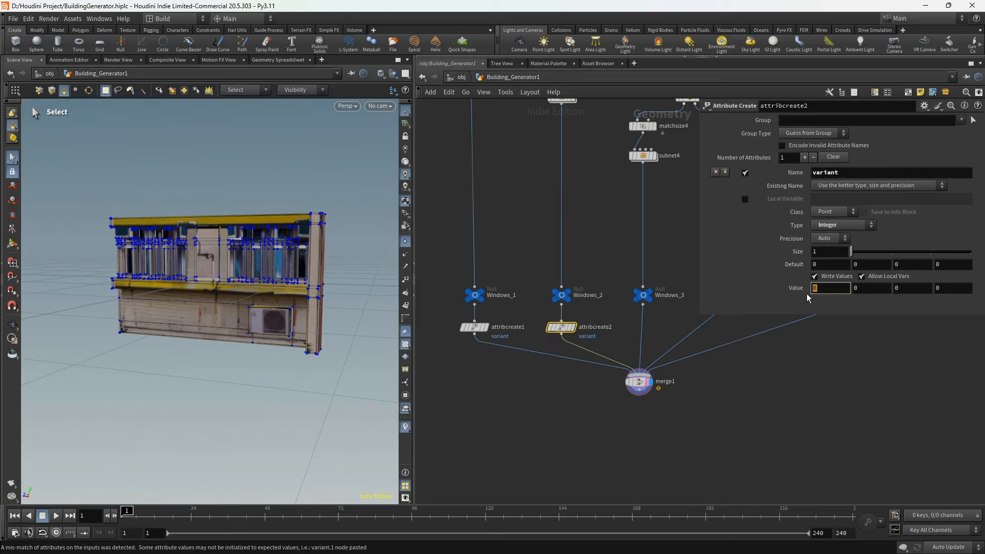
left_click(790, 359)
middle_click_drag(727, 381, 674, 408)
scroll(681, 402, "down", 2)
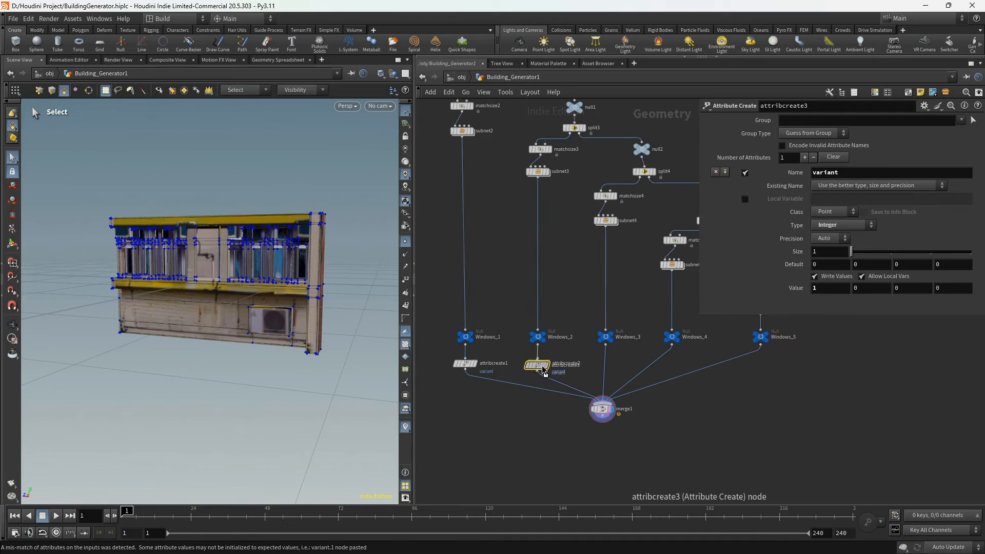
- Copy the variant attribute node onto the Windows_3 and Windows_4 branches with values 2 and 3
left_click_drag(544, 371, 609, 371)
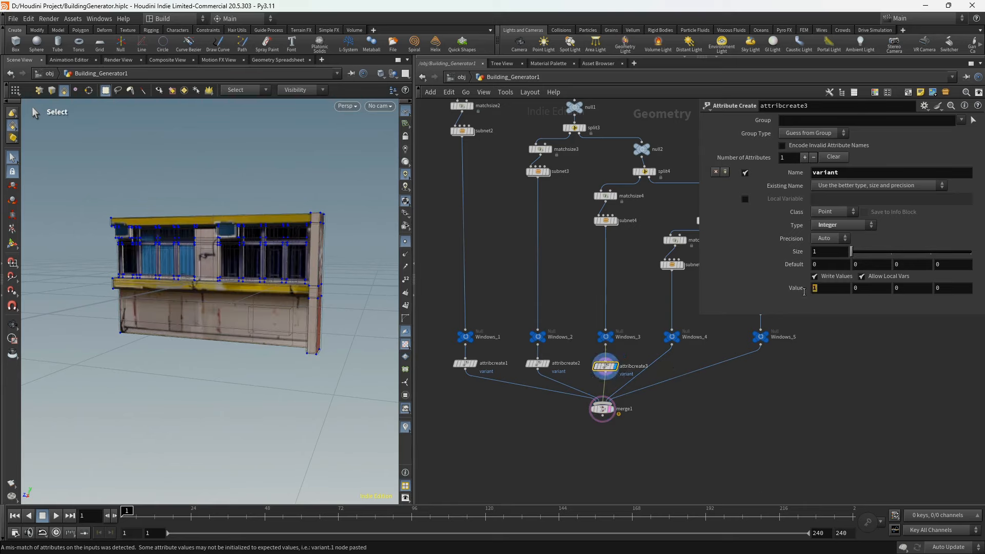
type("2")
left_click(607, 367)
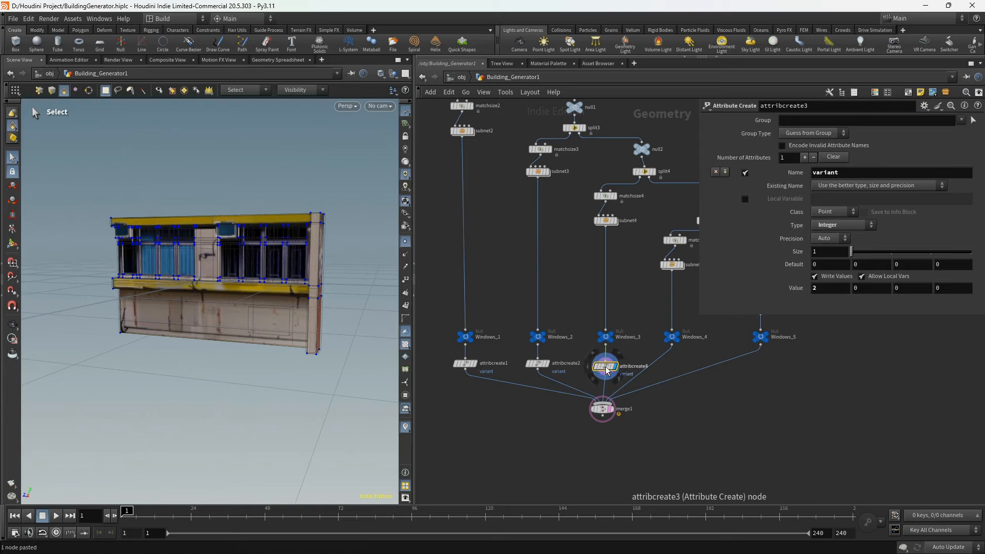
left_click_drag(607, 369, 657, 366)
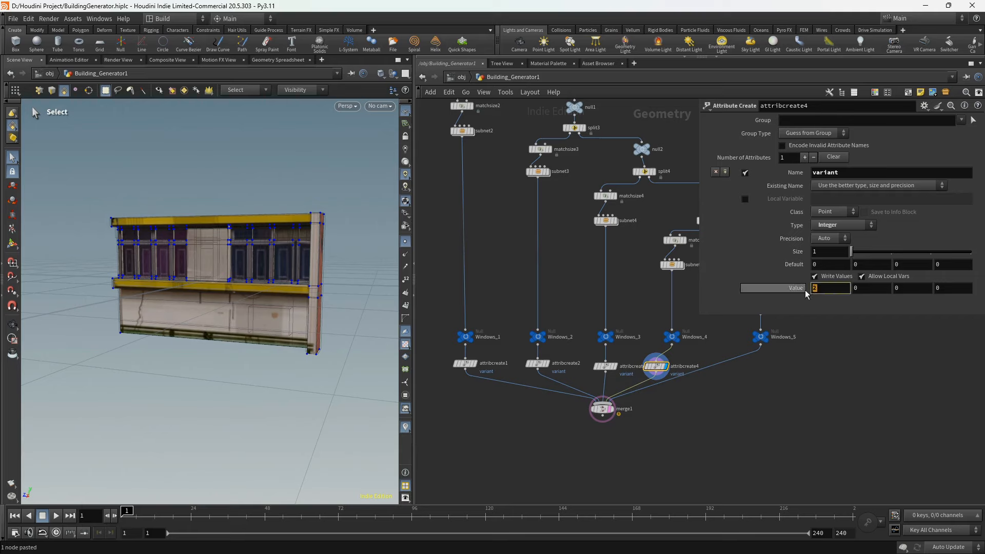
middle_click_drag(763, 386, 736, 384)
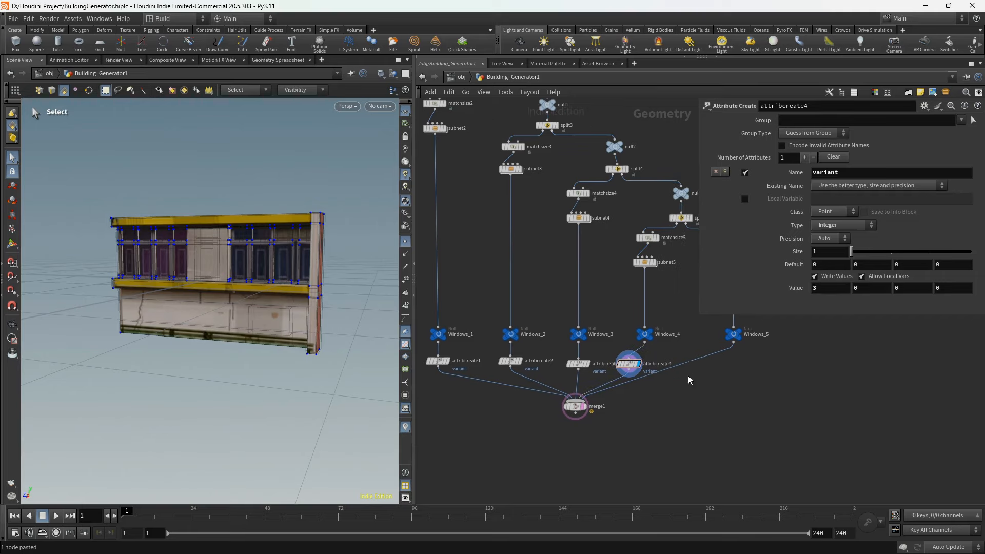
- Copy the variant attribute node onto the Windows_5 branch and align attribcreate4 under Windows_4
left_click(628, 365)
left_click_drag(628, 365, 722, 368, "alt")
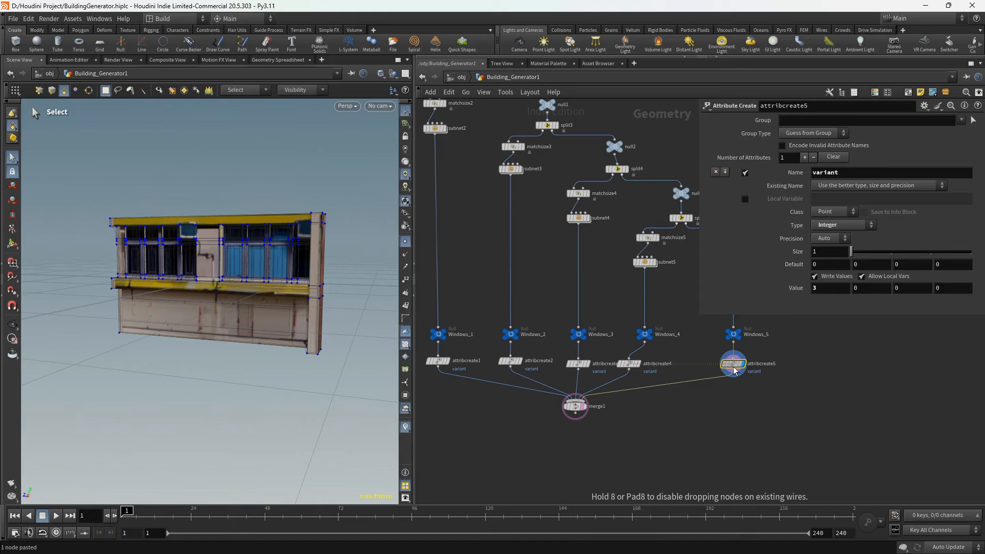
left_click_drag(634, 367, 644, 367)
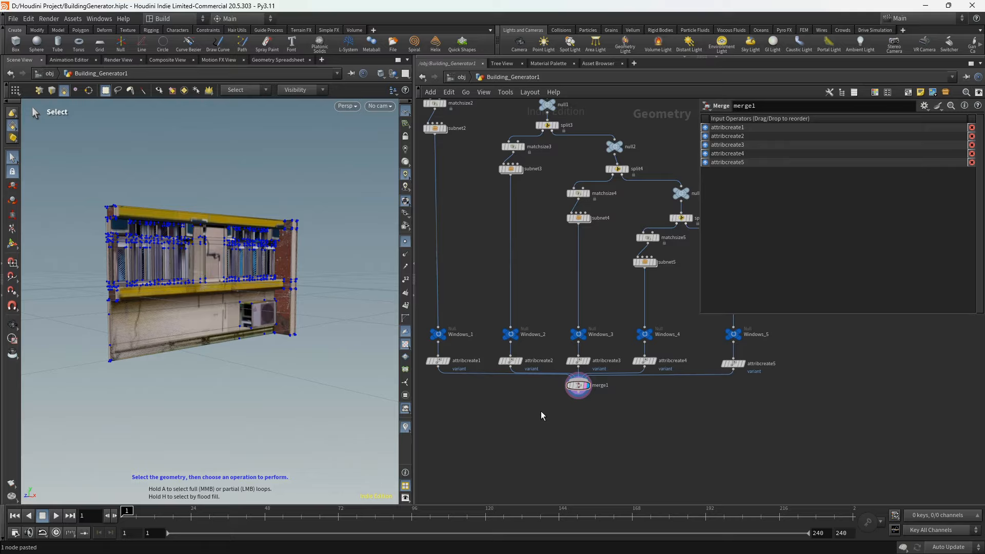
middle_click_drag(551, 408, 572, 409)
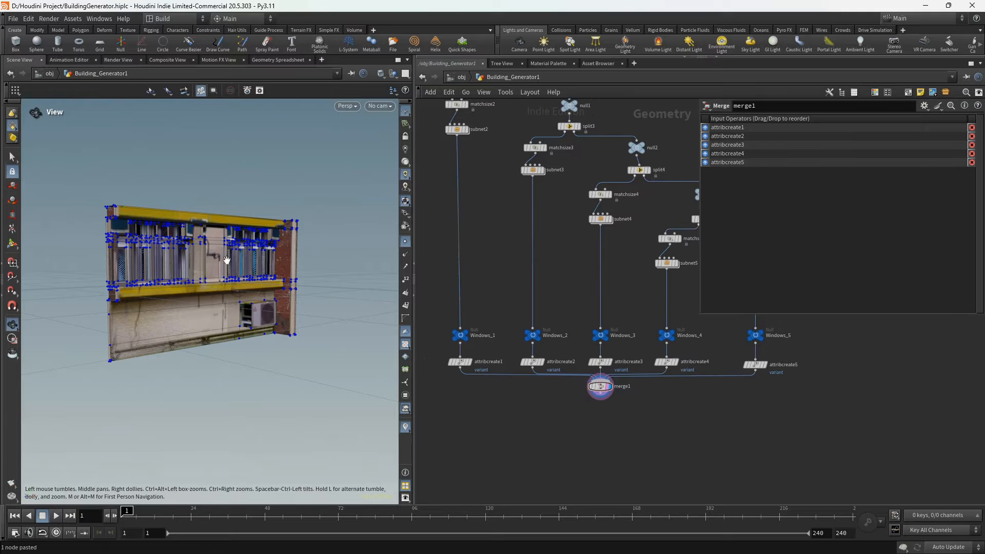
left_click_drag(226, 261, 197, 255, "alt")
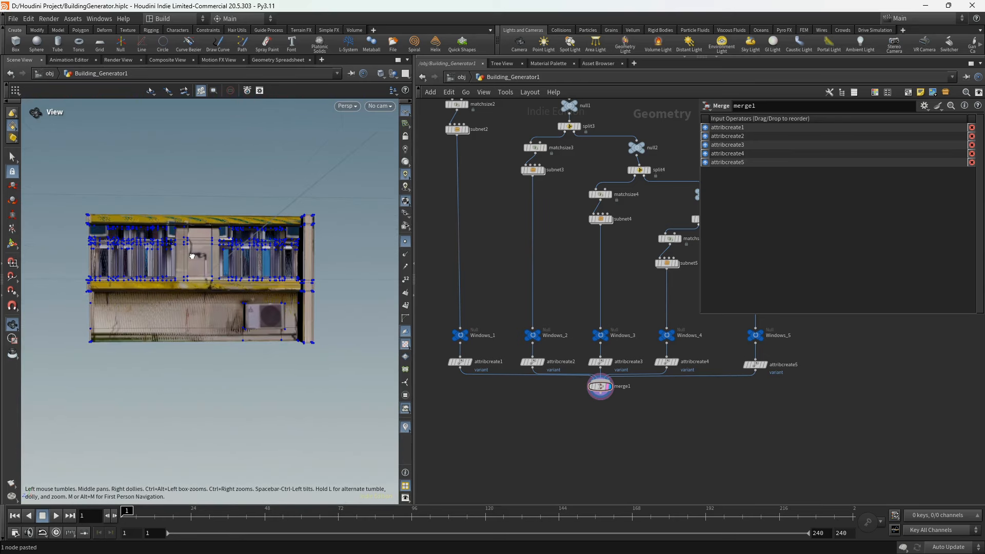
- Add a green, displayed null below merge1 and rename it Building_Windows
scroll(616, 416, "down", 3)
middle_click_drag(634, 414, 605, 363)
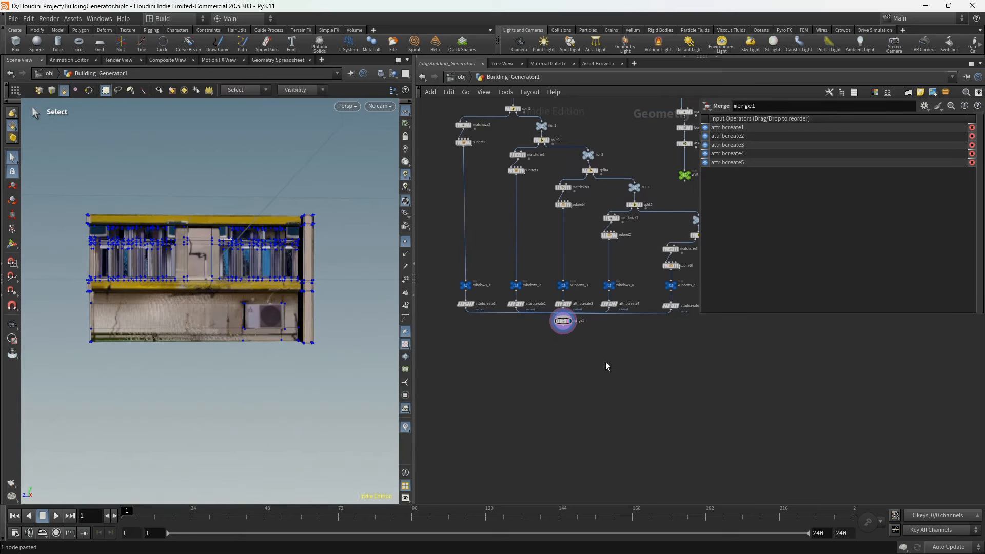
scroll(595, 359, "up", 4)
left_click(569, 320)
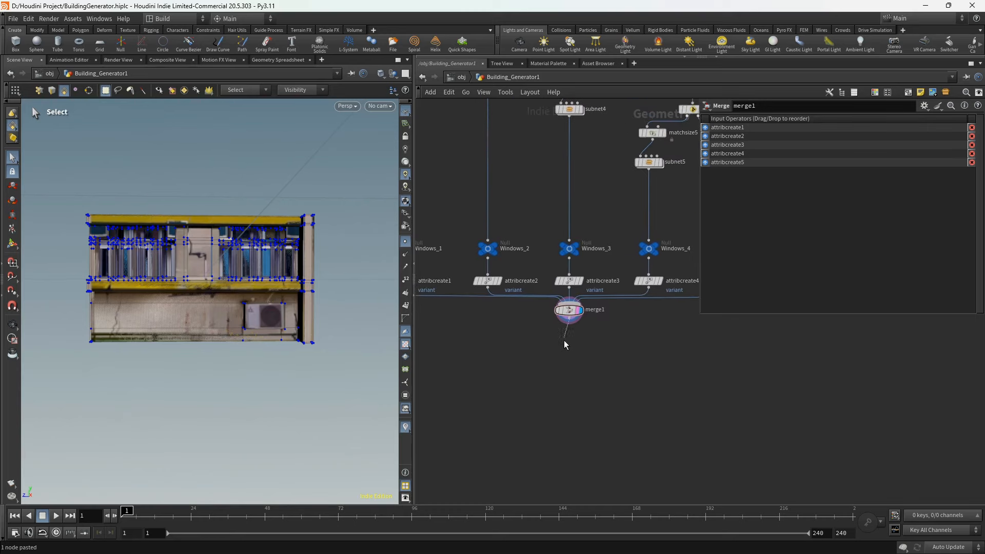
left_click(564, 350)
mouse_move(568, 359)
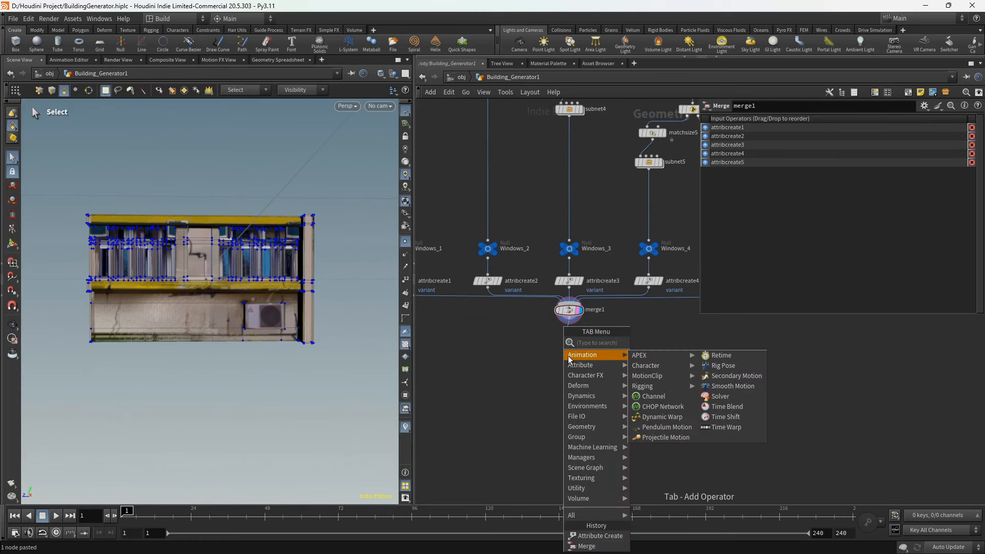
type("nul")
left_click(643, 343)
scroll(579, 404, "up", 3)
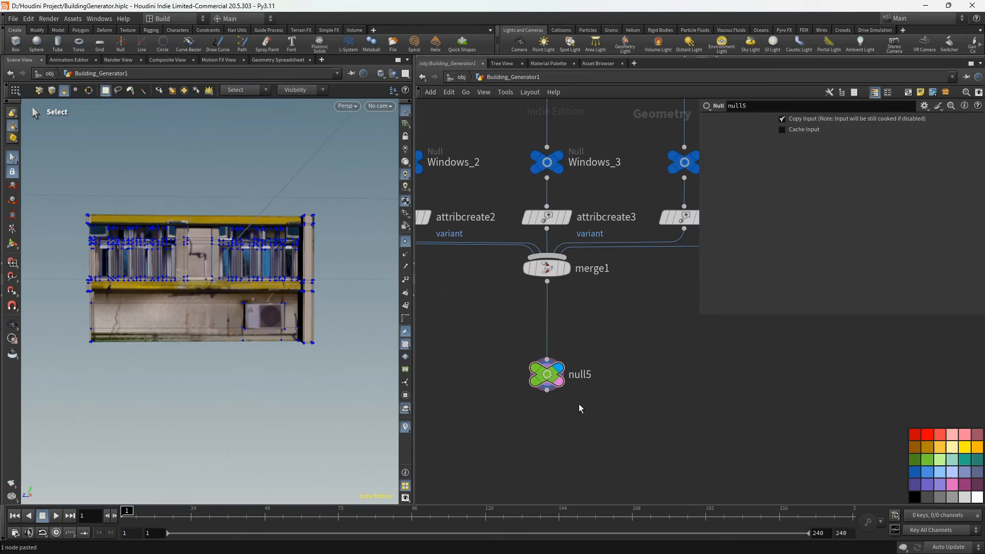
scroll(580, 395, "up", 2)
double_click(573, 371)
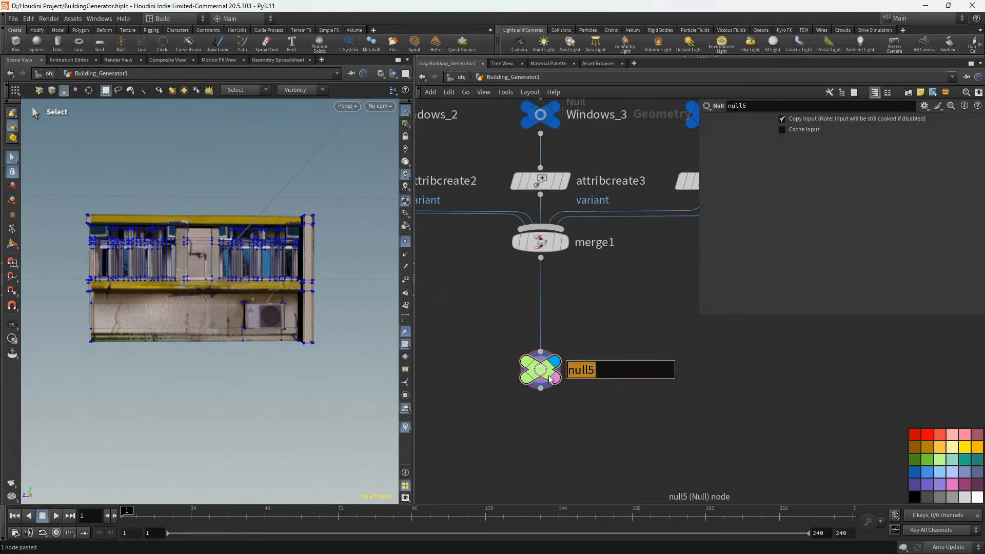
type("Building_Windows")
key("Return")
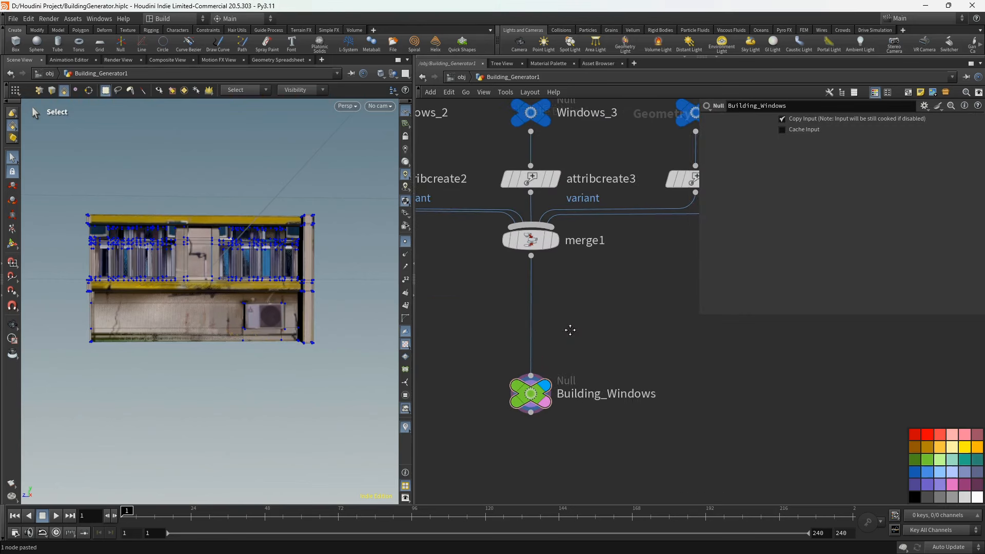
- Locate the Wall_Box null in the network and display it in the viewport
key("Escape")
left_click_drag(337, 285, 294, 264)
scroll(555, 363, "down", 6)
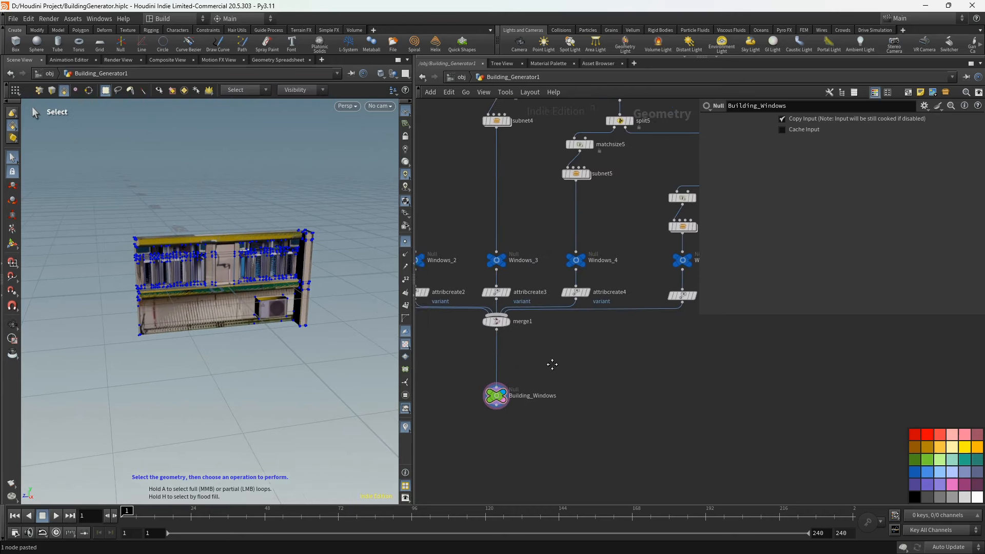
middle_click_drag(681, 345, 553, 393)
scroll(574, 240, "up", 3)
middle_click_drag(575, 240, 578, 288)
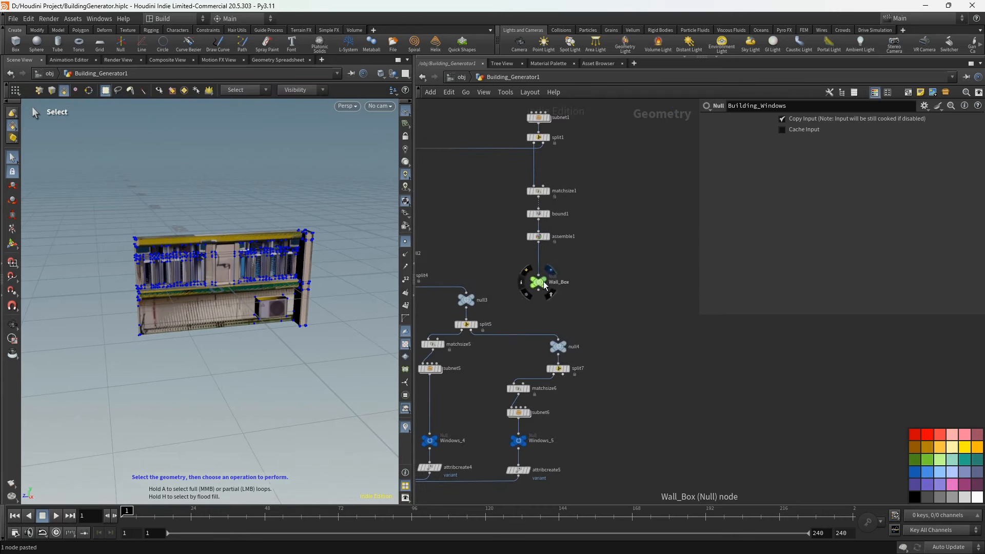
left_click_drag(536, 281, 537, 264)
scroll(537, 264, "up", 4)
left_click(547, 259)
scroll(537, 265, "down", 8)
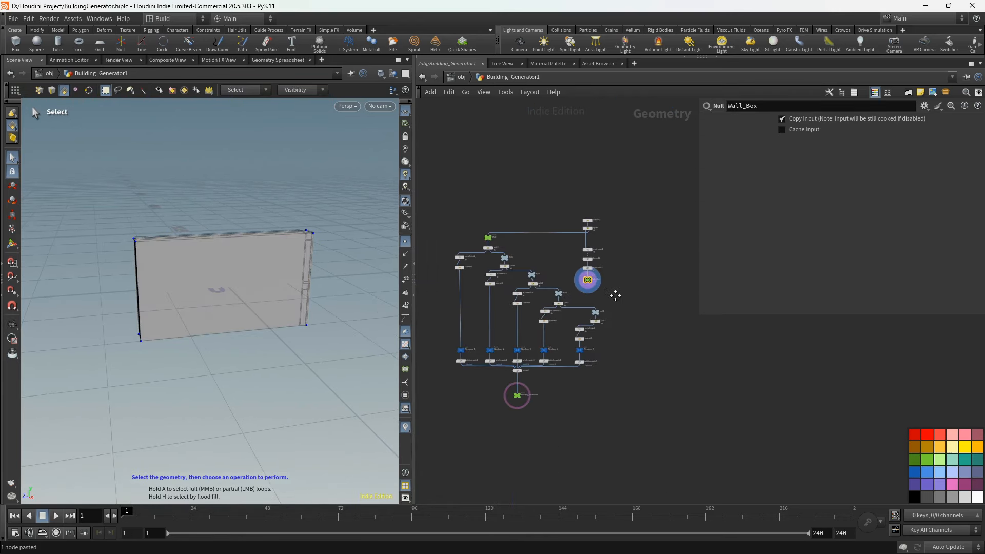
- Select all nodes of the window branches, including merge1 and Building_Windows, and move them farther from the Wall_Box branch
left_click_drag(573, 406, 573, 406)
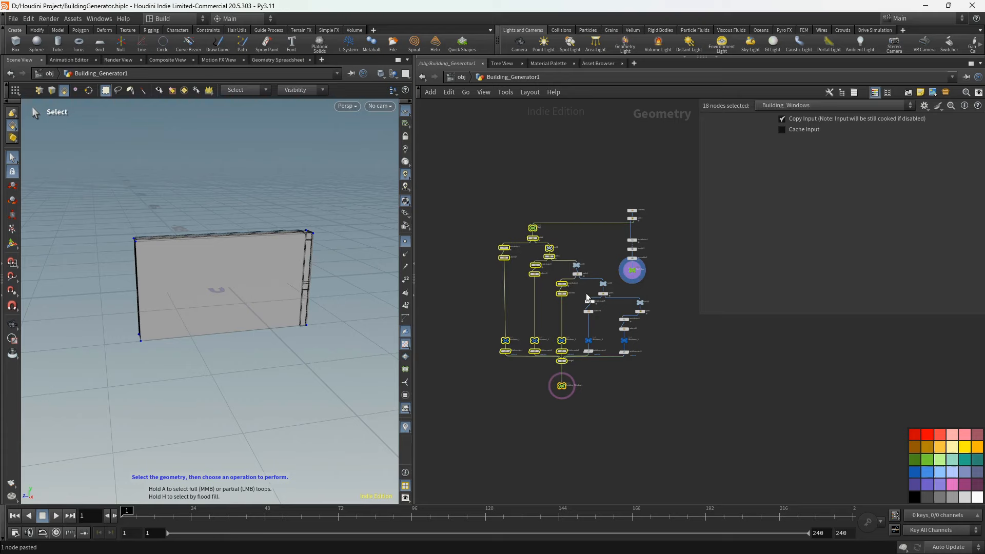
left_click_drag(618, 362, 600, 359, "shift")
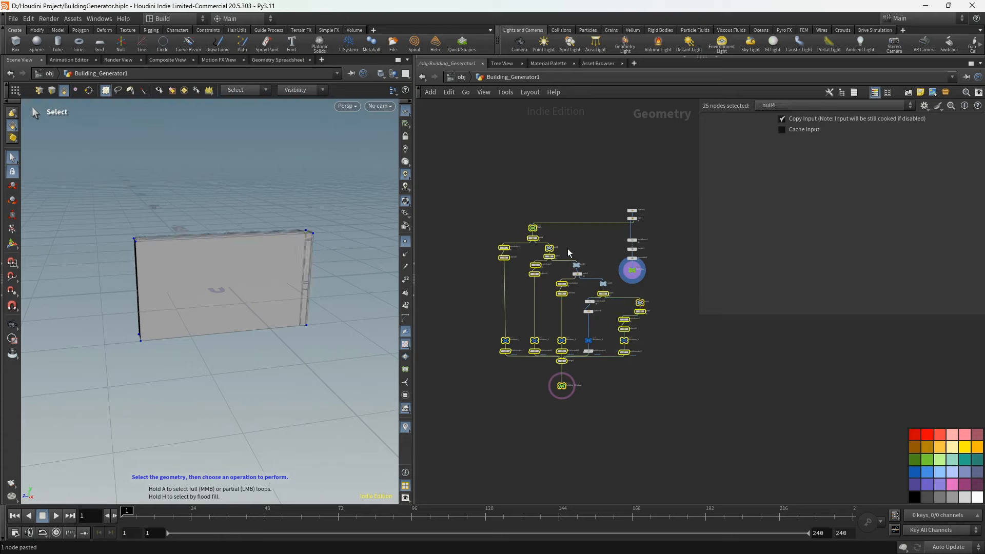
left_click_drag(565, 392, 483, 388)
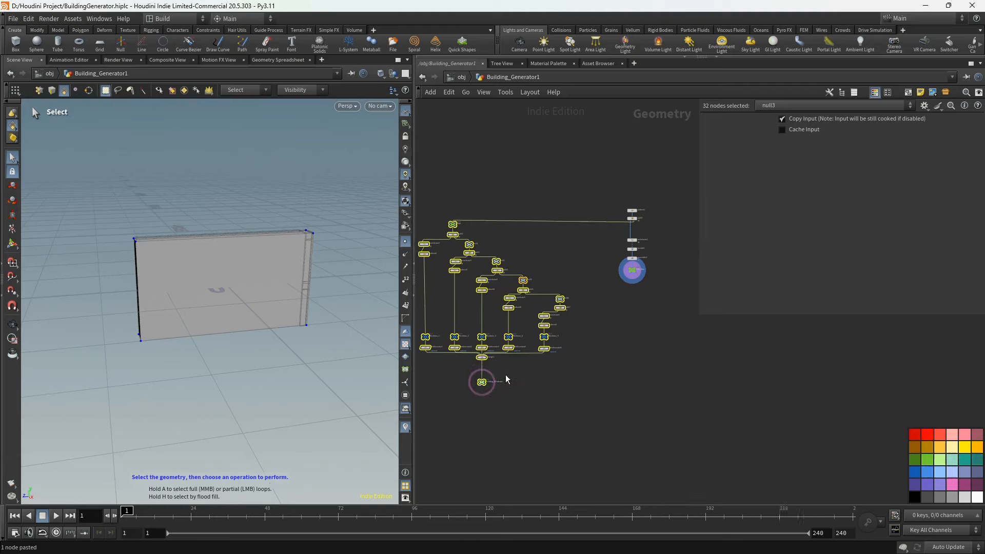
- Insert a Transform node between assemble1 and the Wall_Box null
scroll(651, 279, "up", 5)
left_click(568, 279)
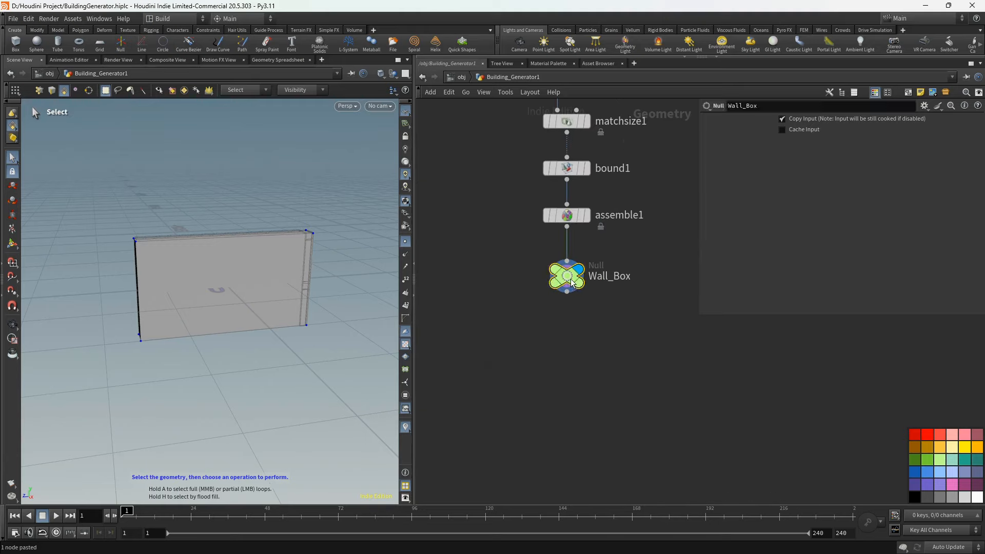
mouse_move(558, 326)
middle_mouse_down()
mouse_move(683, 253)
mouse_move(551, 334)
middle_mouse_up()
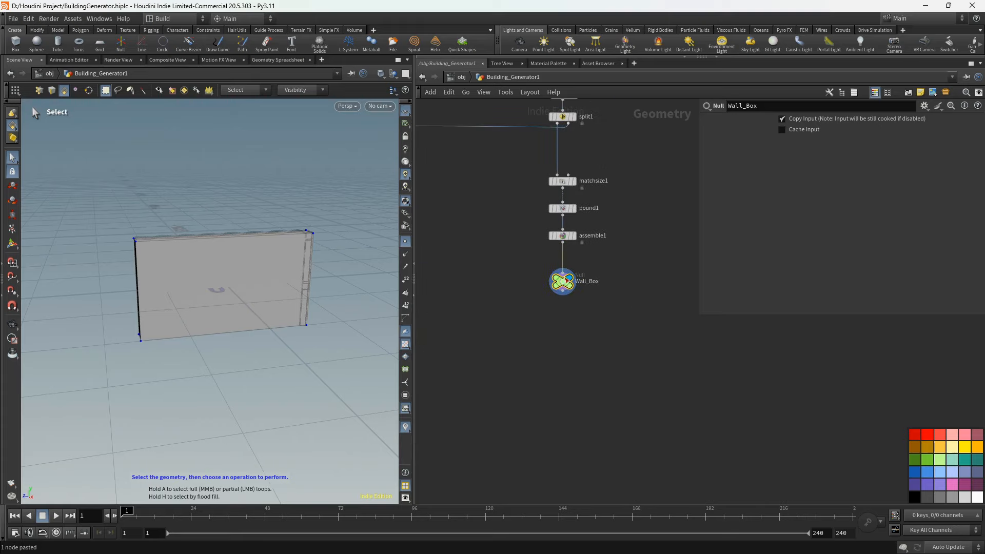
scroll(562, 277, "up", 2)
left_click_drag(560, 286, 560, 310)
middle_click_drag(552, 272, 557, 271)
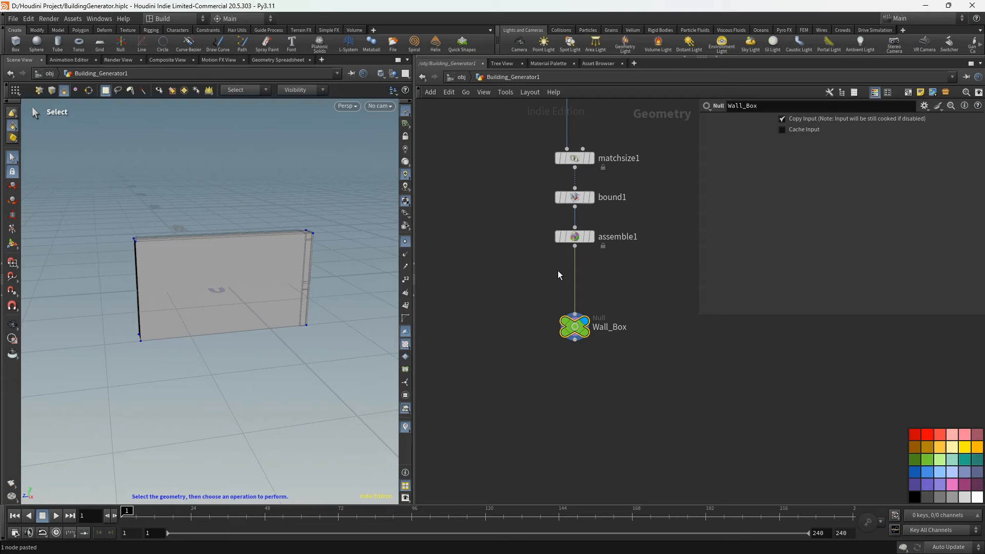
key("Tab")
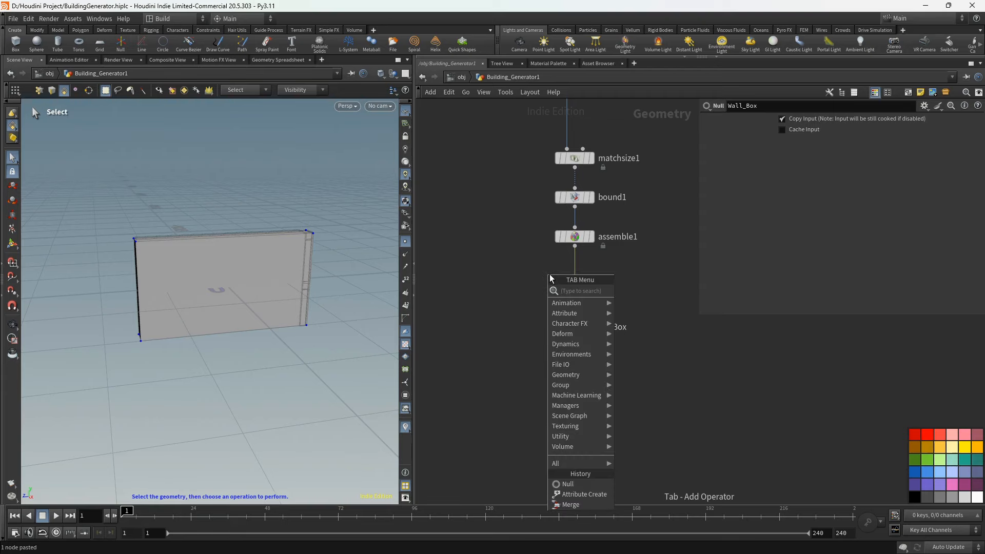
key("Escape")
left_click(582, 283)
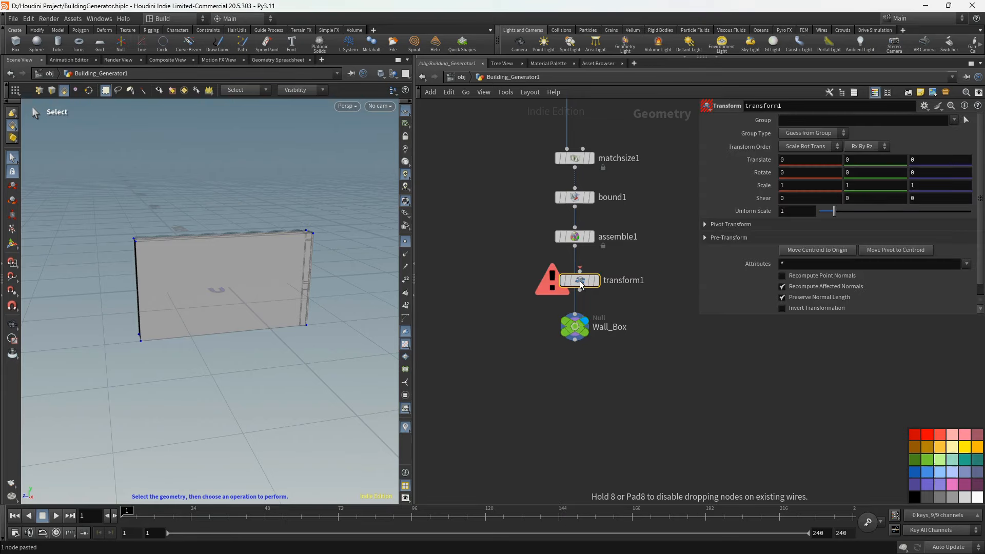
left_click_drag(577, 283, 574, 284)
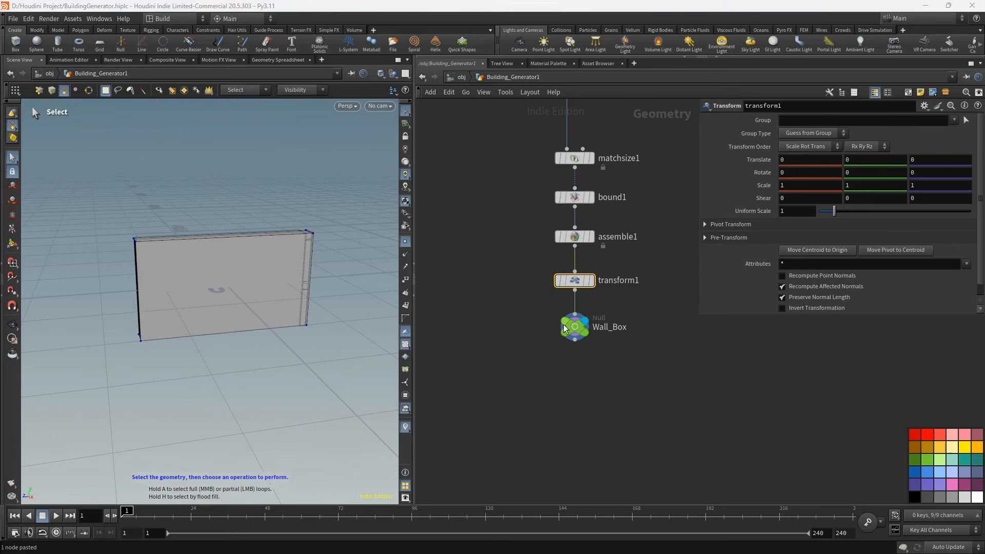
- Set the wall box Transform node's uniform scale to 0.10 and move the Wall_Box null lower
left_click_drag(573, 326, 574, 343)
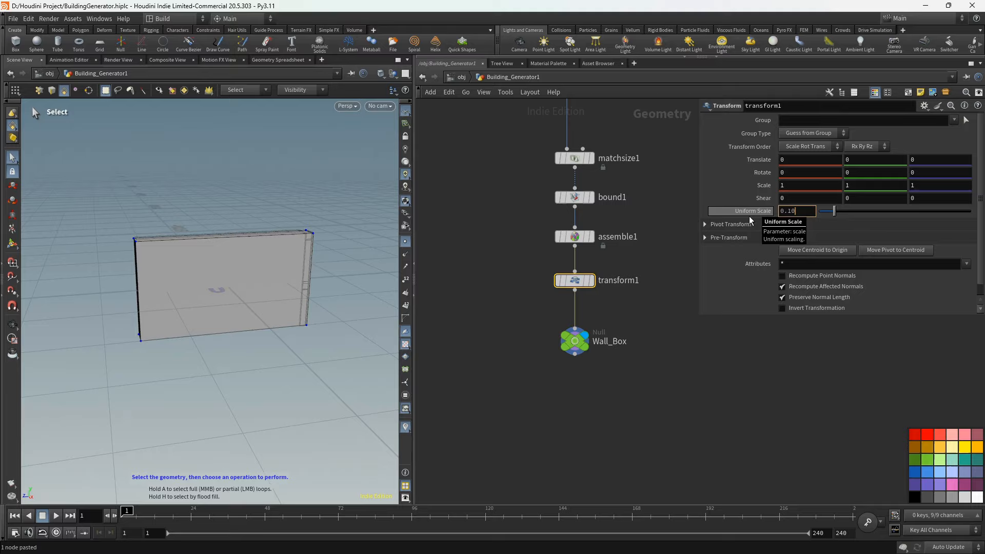
left_click(684, 339)
middle_click_drag(677, 339, 676, 326)
key("space+f")
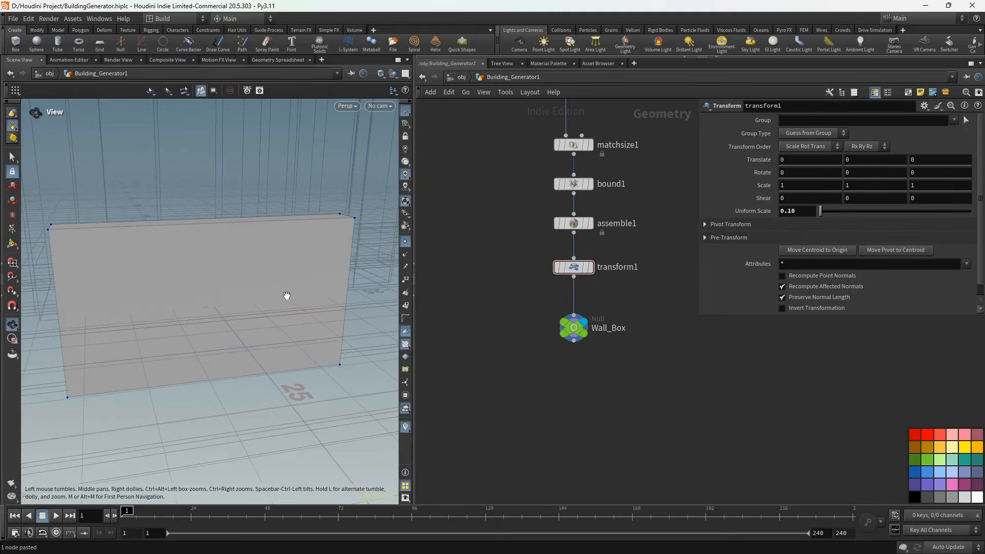
left_click_drag(287, 295, 247, 331)
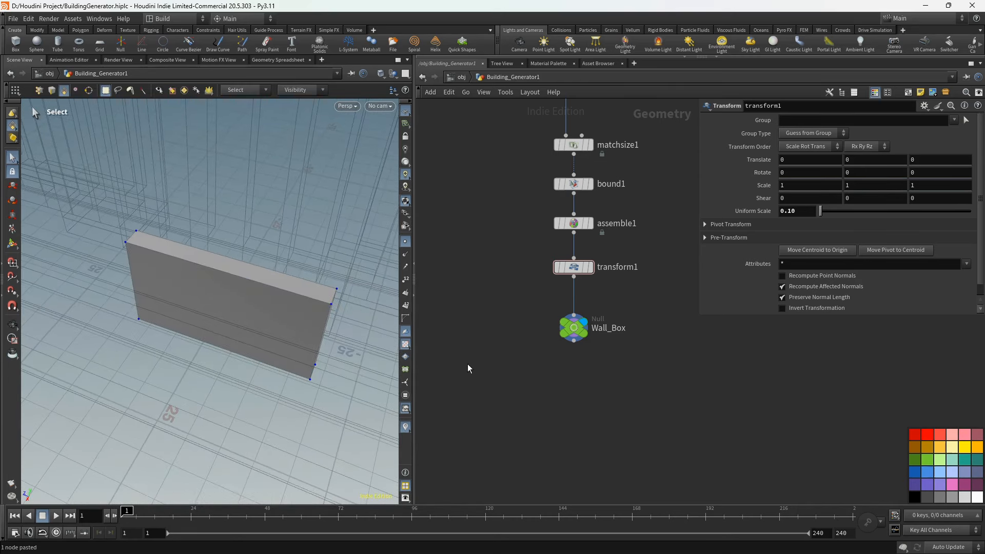
- Duplicate transform1 with its 0.10 uniform scale and insert the copy between it and Wall_Box
middle_click_drag(505, 319, 513, 277)
left_click(581, 229)
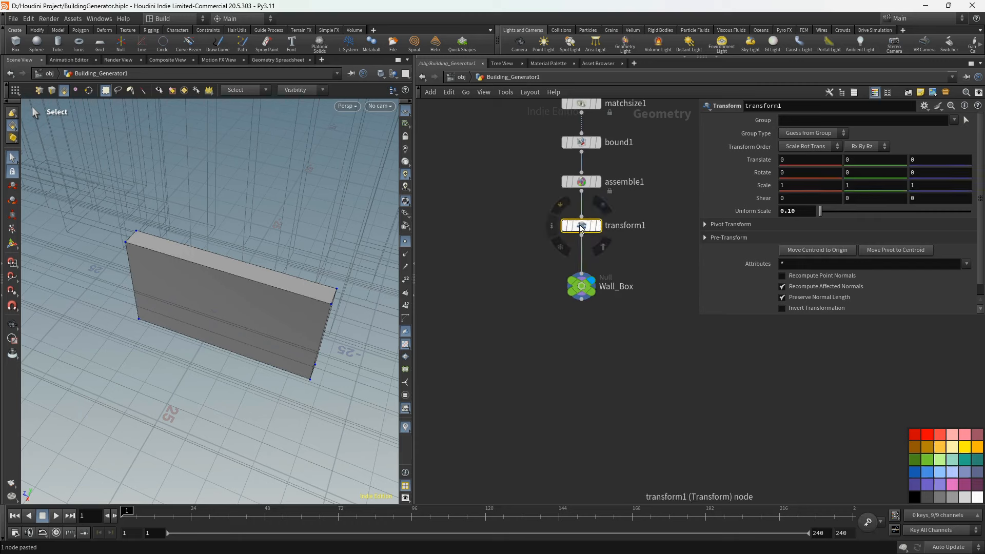
left_click_drag(582, 229, 582, 265, "alt")
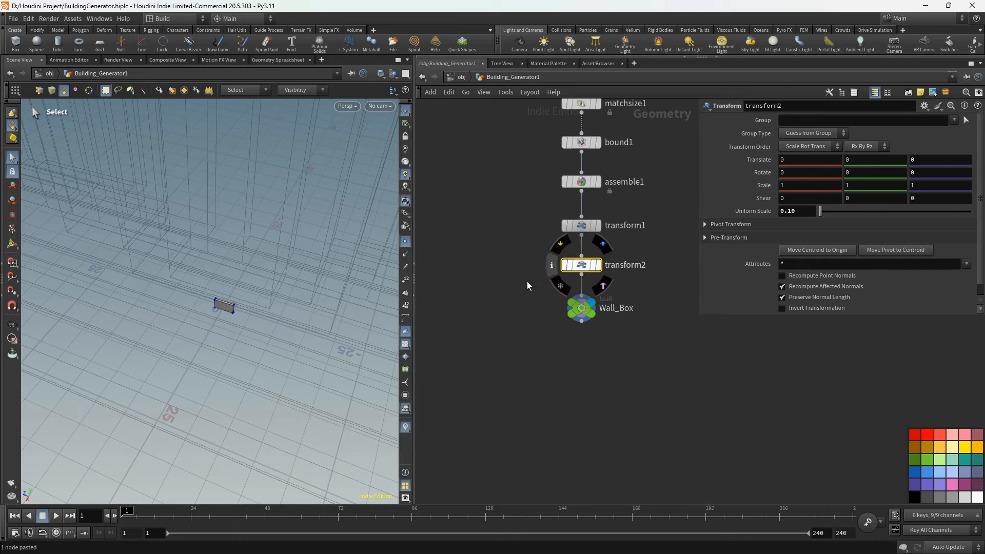
scroll(205, 325, "up", 3)
key("space+g")
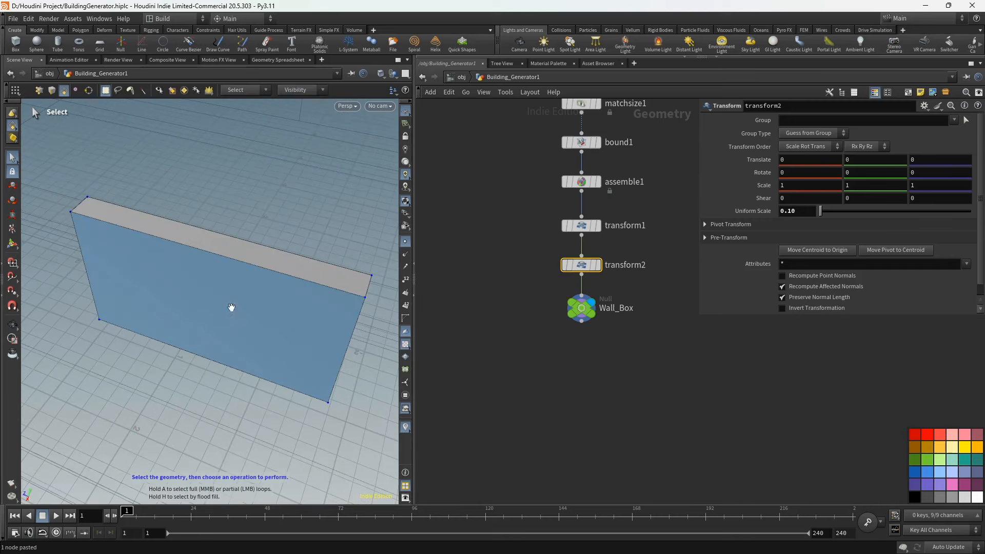
left_click_drag(231, 307, 251, 275)
key("s")
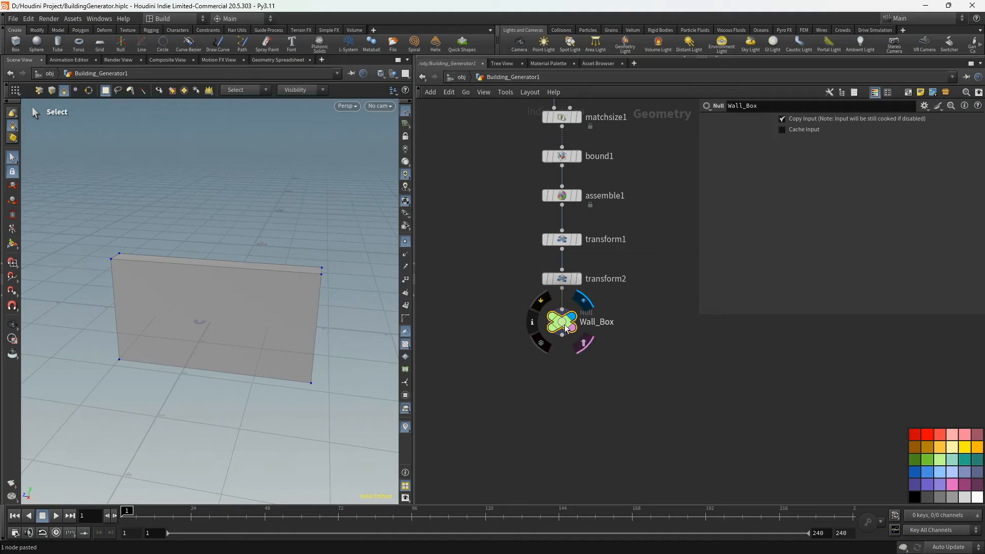
- Insert an Attribute Create node between transform2 and Wall_Box, defining a size-3 point attribute N with value 0, 0, 1
left_click_drag(561, 327, 562, 363)
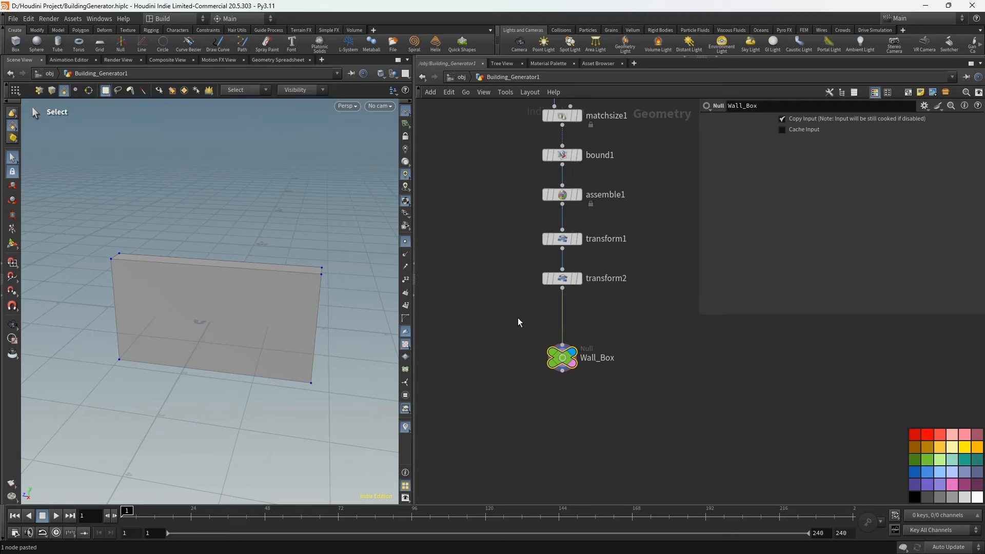
key("ctrl+v")
left_click(561, 315)
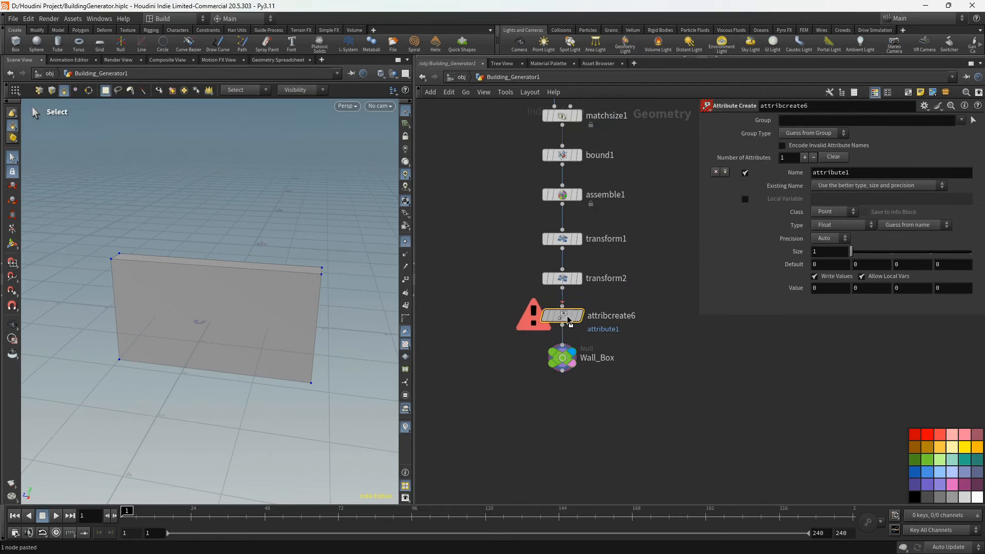
type("A")
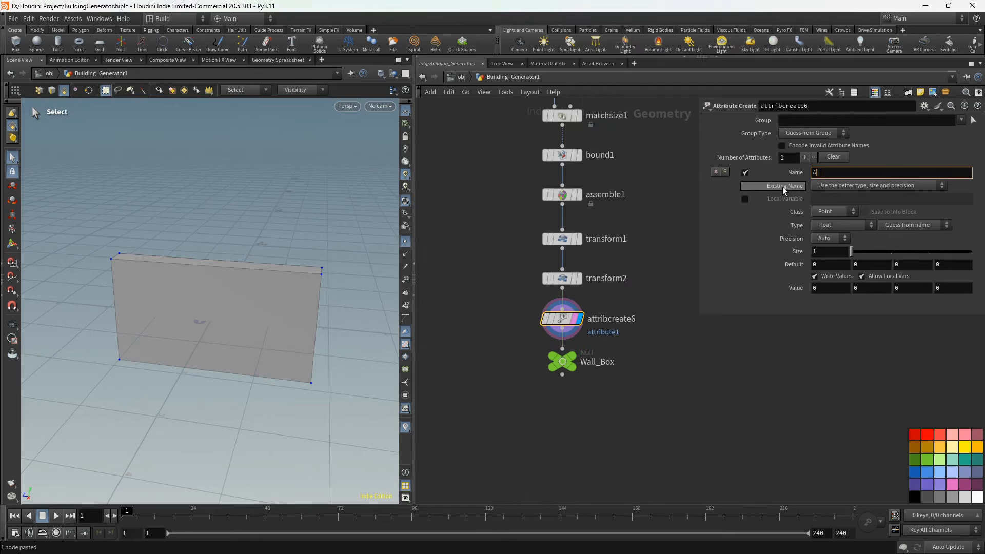
key("Return")
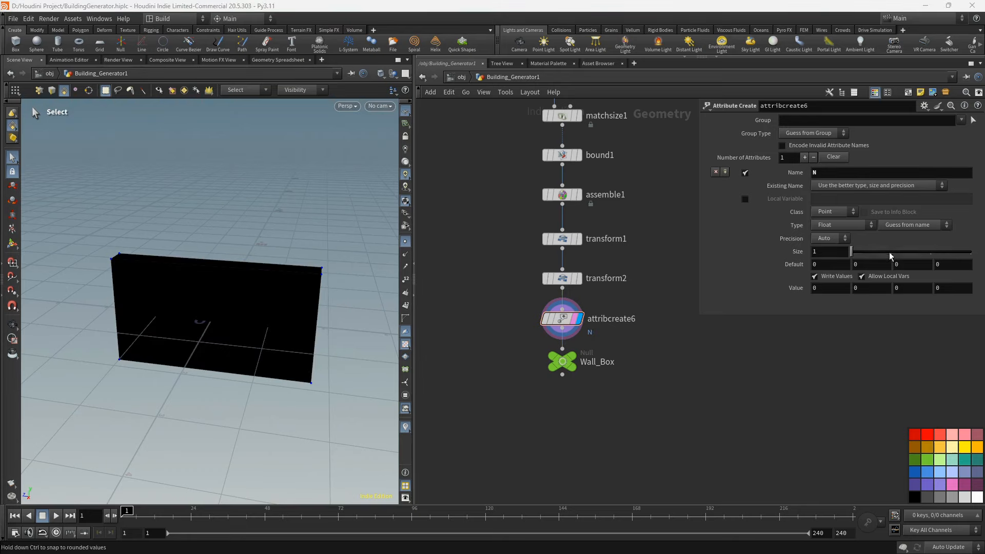
left_click_drag(891, 256, 929, 259)
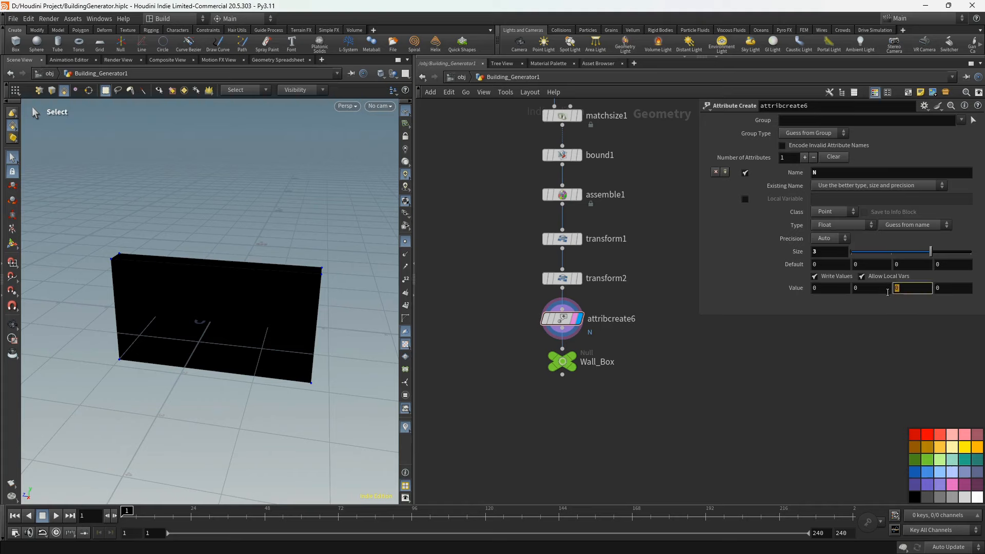
left_click_drag(303, 294, 263, 277, "alt")
- Enable Create Packed Primitives on assemble1 and inspect the wall box as a single packed point
left_click(563, 195)
left_click_drag(328, 265, 371, 255, "alt")
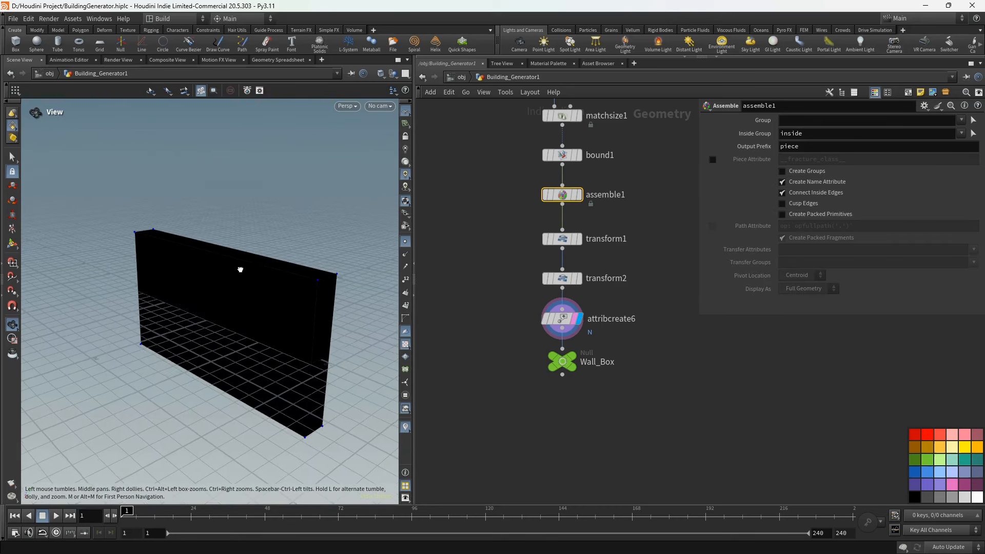
left_click(808, 215)
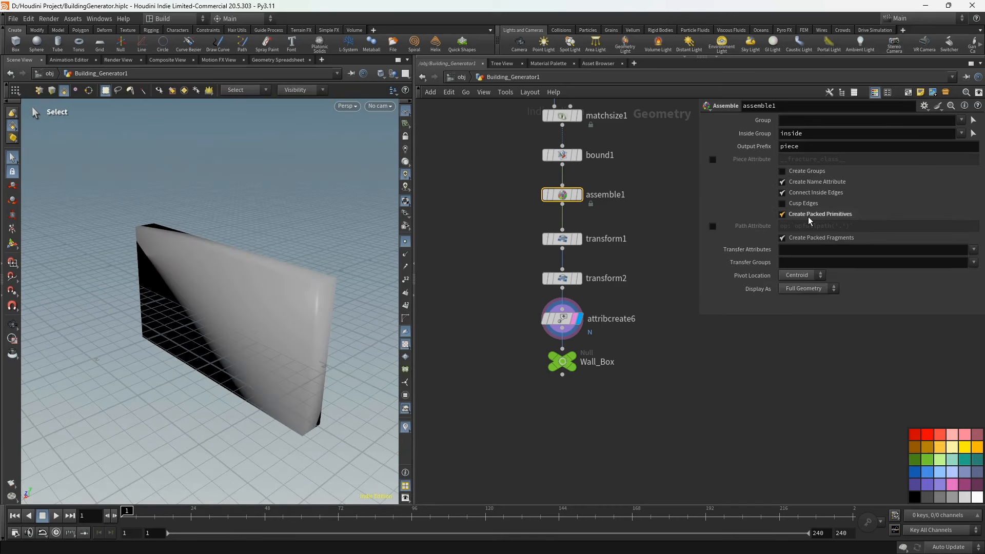
key("Escape")
left_click_drag(246, 266, 207, 277)
scroll(244, 321, "up", 8)
scroll(268, 334, "down", 3)
middle_click_drag(279, 330, 148, 212)
key("s")
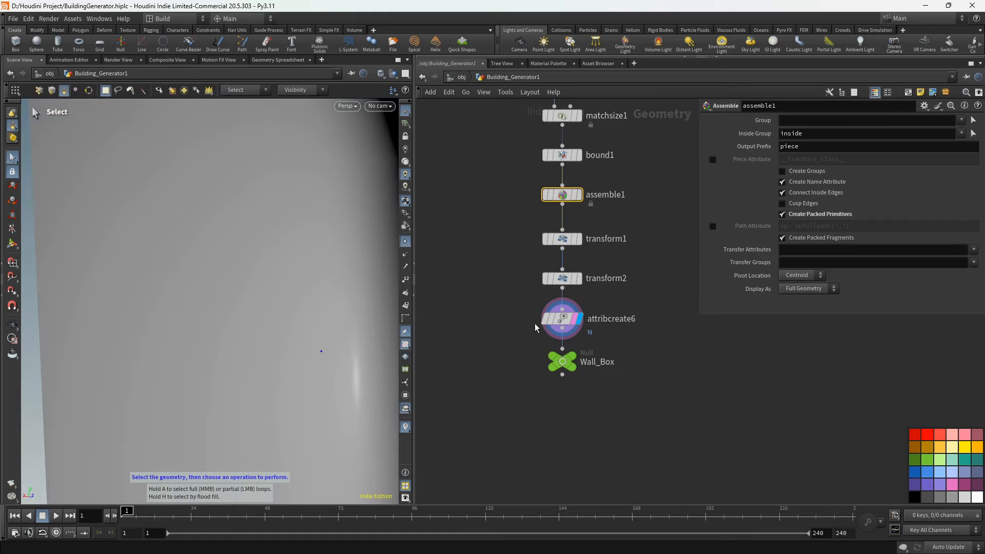
- Check the N attribute's value on attribcreate6 and move the display to the Wall_Box null
left_click(563, 322)
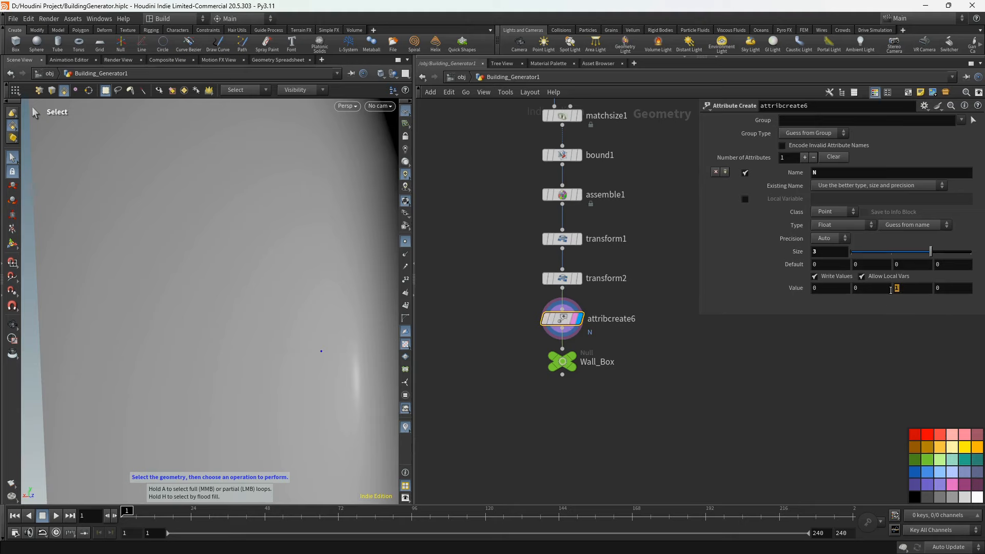
left_click(831, 349)
left_click(572, 356)
mouse_move(319, 314)
left_mouse_down("alt")
mouse_move(293, 301)
mouse_move(276, 323)
mouse_move(292, 308)
mouse_move(208, 338)
mouse_move(330, 324)
mouse_move(324, 315)
left_mouse_up("alt")
scroll(534, 311, "down", 10)
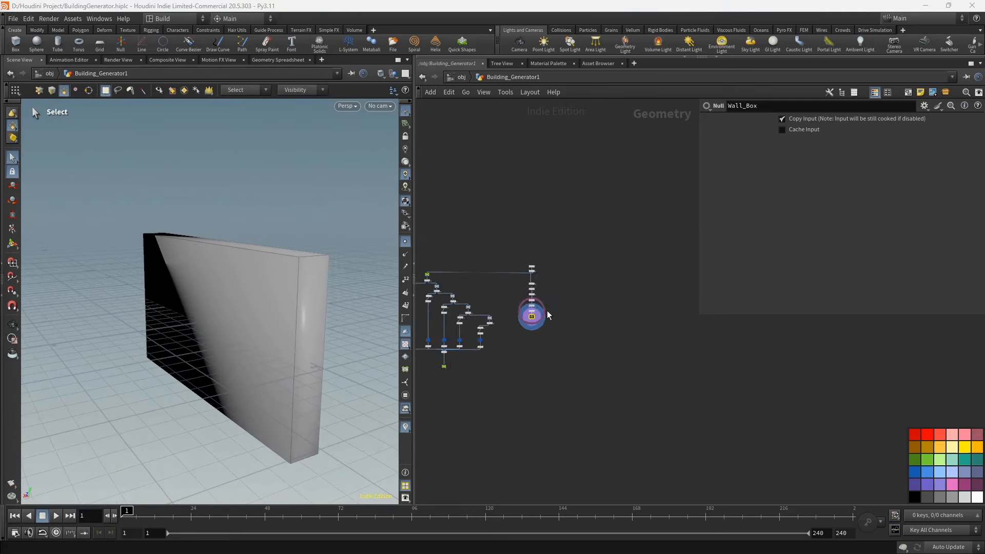
- Template the Building_Windows null and compare its size with the displayed wall box
scroll(548, 316, "down", 2)
middle_click_drag(547, 356, 618, 332)
scroll(544, 328, "up", 8)
left_click(576, 334)
scroll(230, 269, "down", 3)
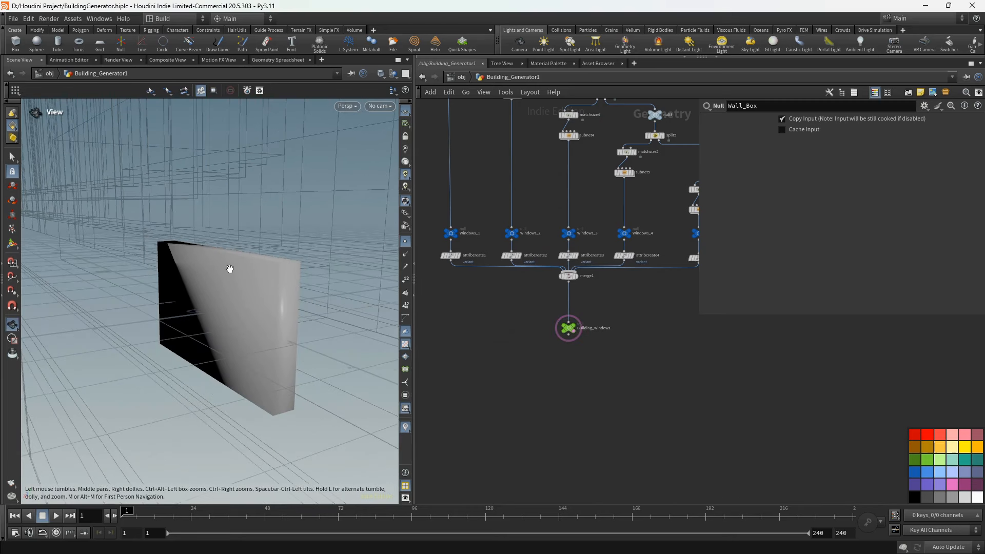
scroll(277, 199, "up", 3)
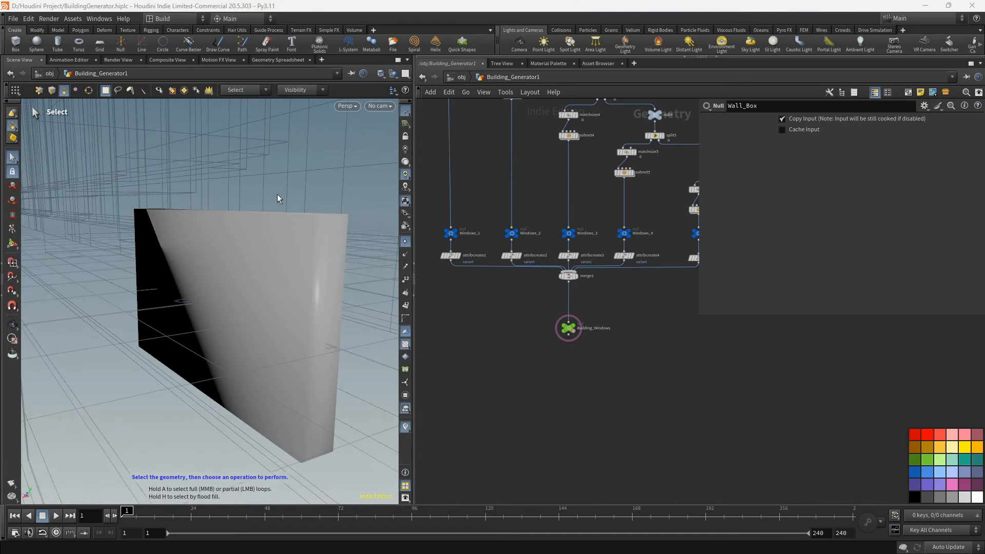
scroll(277, 199, "down", 4)
key("f")
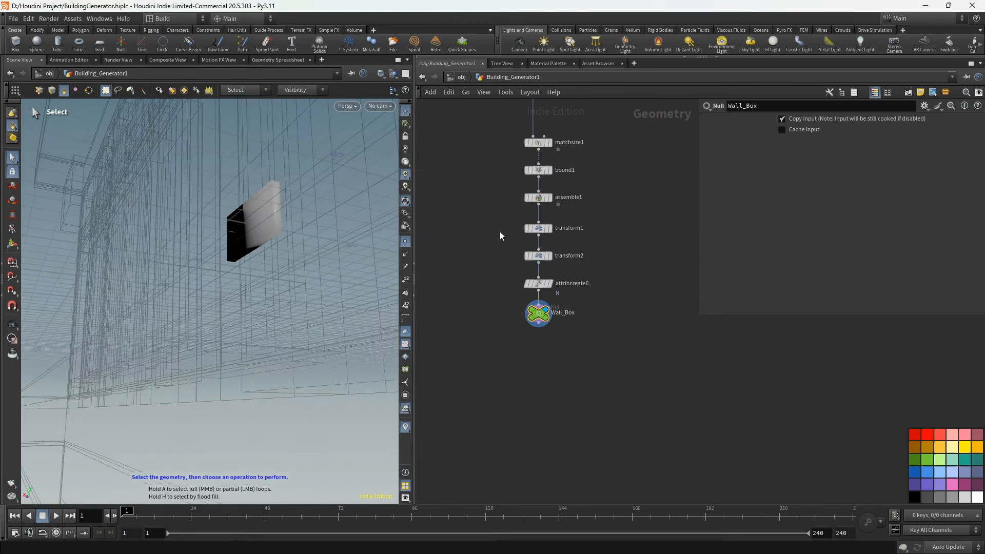
- Copy transform1 and transform2 from the wall branch and insert the copies between merge1 and Building_Windows
left_click_drag(500, 232, 547, 222)
left_click_drag(537, 260, 536, 258)
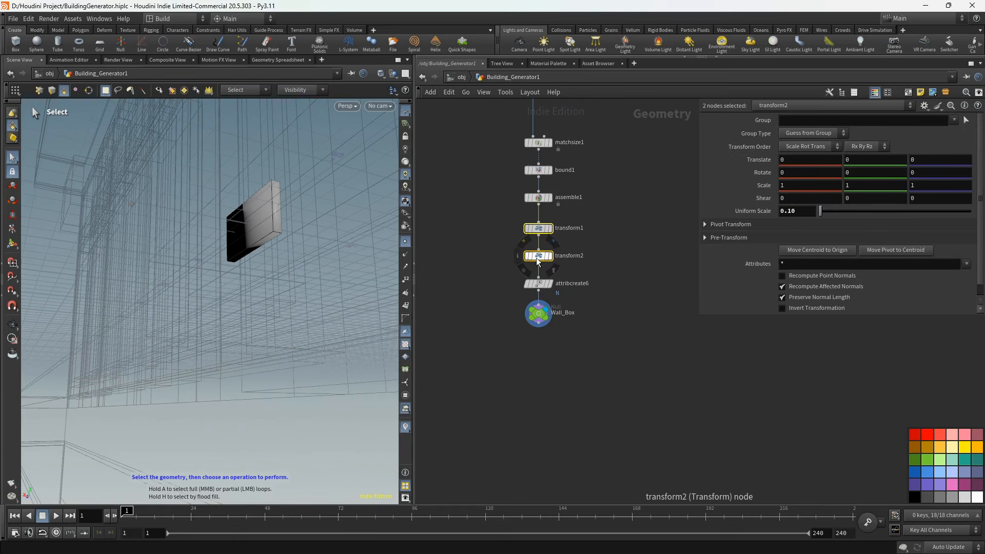
key("ctrl+c")
scroll(545, 270, "down", 6)
middle_click_drag(561, 325, 691, 241)
scroll(547, 281, "up", 4)
scroll(546, 281, "up", 2)
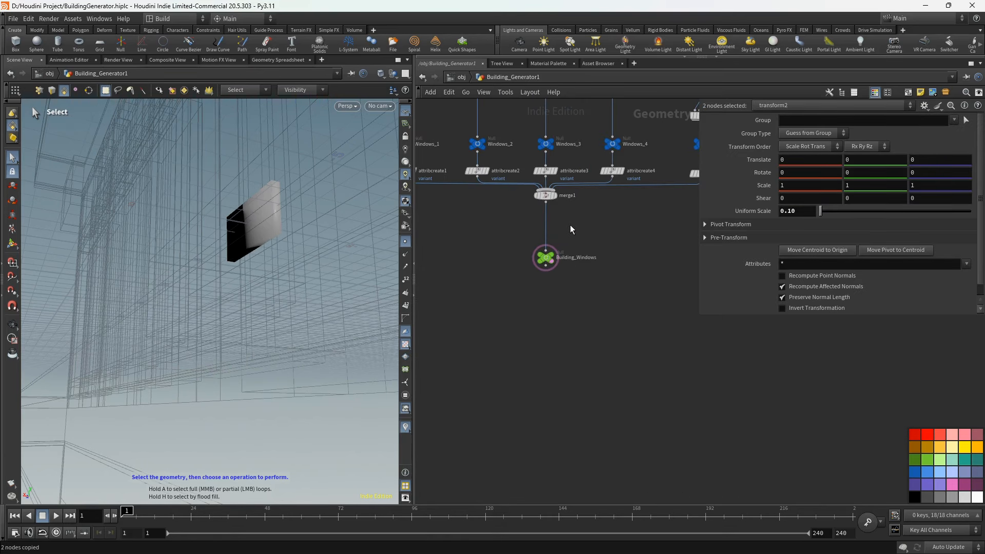
key("ctrl+v")
left_click(569, 226)
scroll(198, 187, "up", 6)
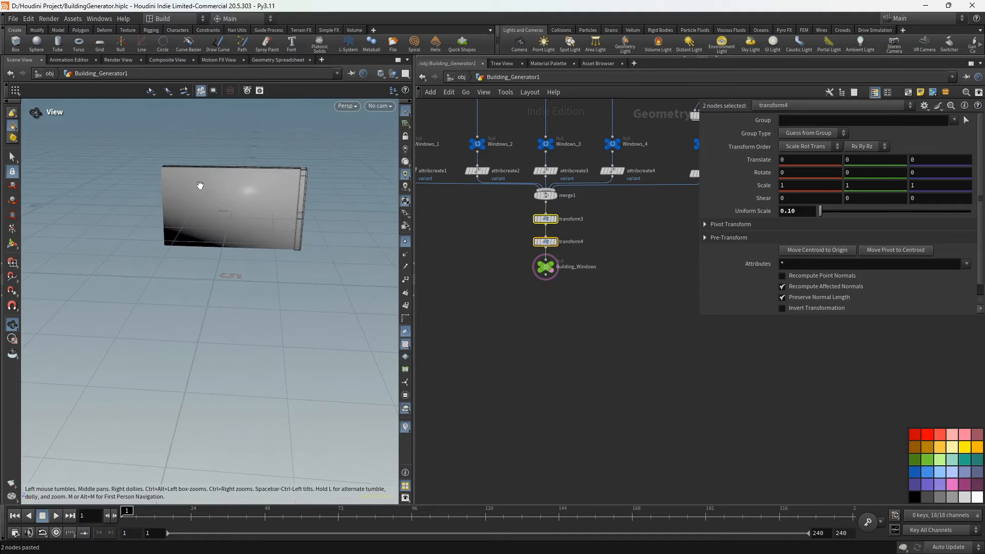
- Add a Line node in the empty area beside the Wall_Box branch and display it
left_click_drag(253, 183, 196, 262)
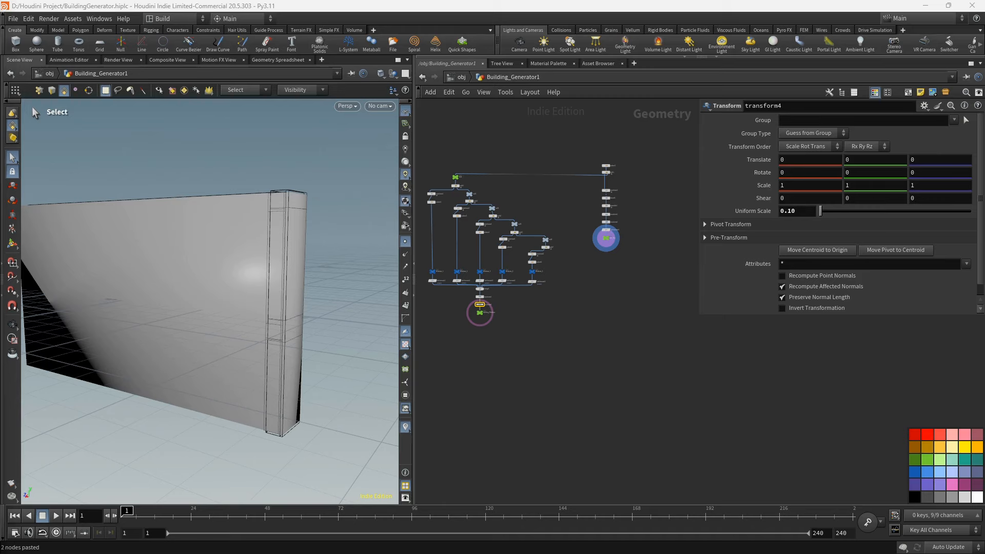
scroll(623, 288, "down", 1)
middle_click_drag(623, 288, 509, 303)
scroll(516, 275, "up", 6)
key("Tab")
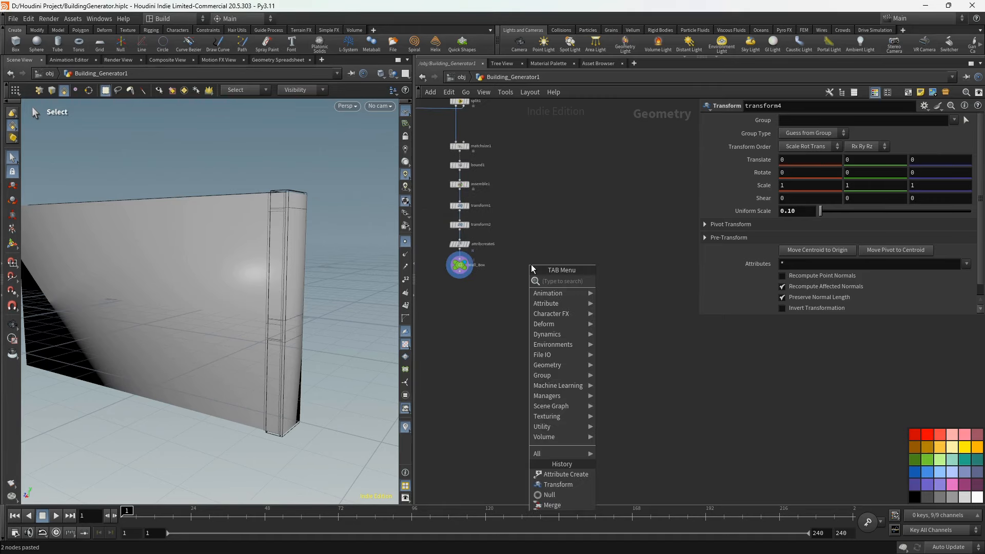
type("line")
key("Return")
left_click(577, 282)
scroll(582, 285, "up", 5)
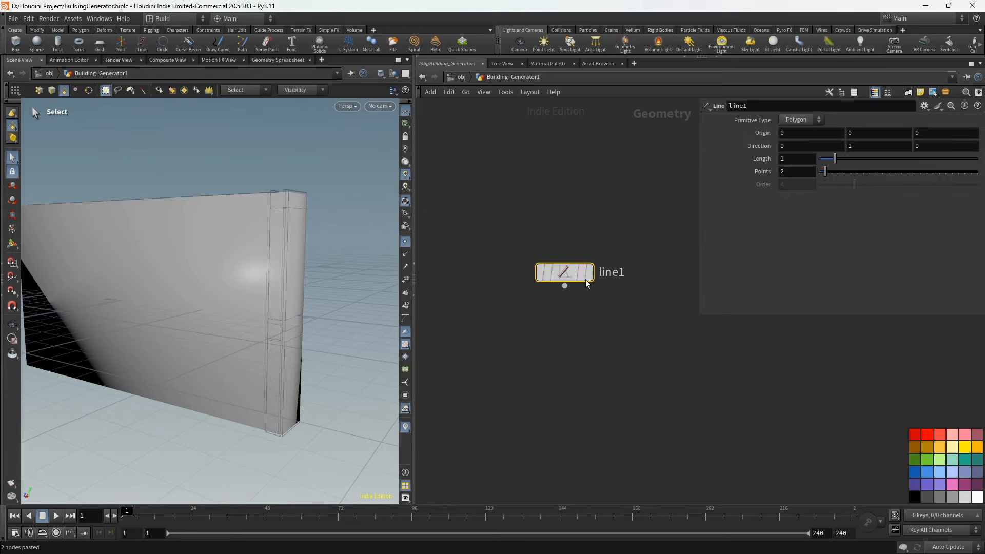
left_click(589, 274)
scroll(562, 272, "down", 3)
scroll(546, 284, "up", 2)
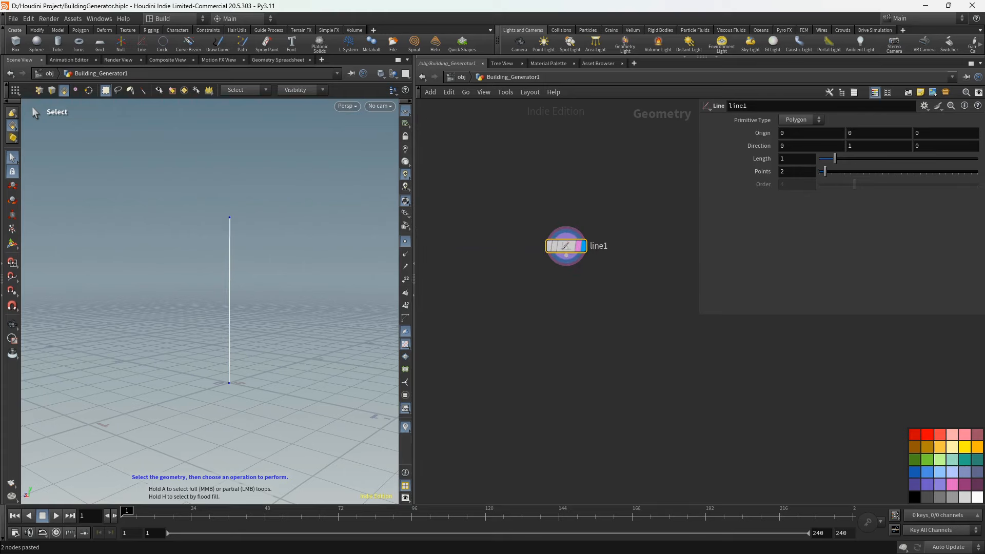
- Append a Resample node to line1 and set its maximum segment length to 3
left_click(565, 257)
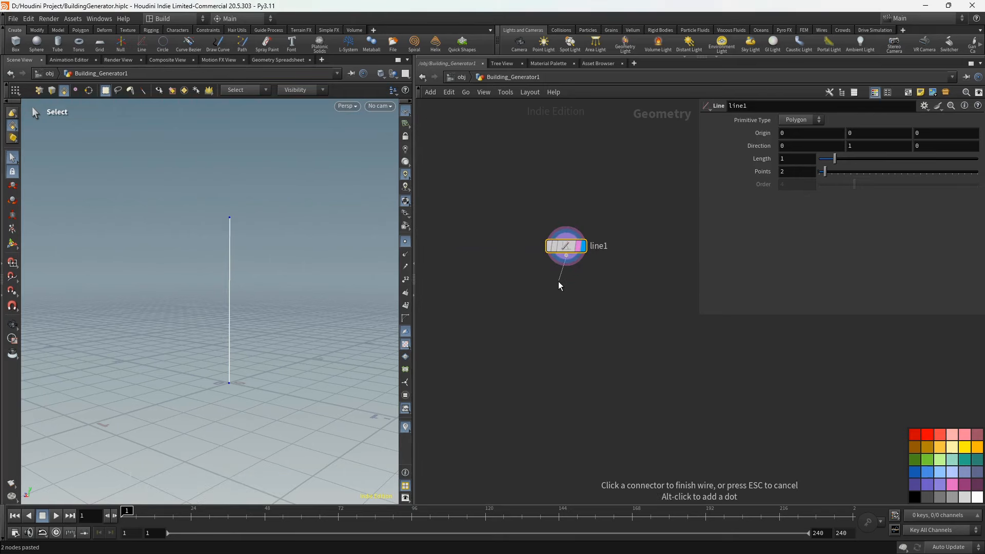
key("Tab")
type("re")
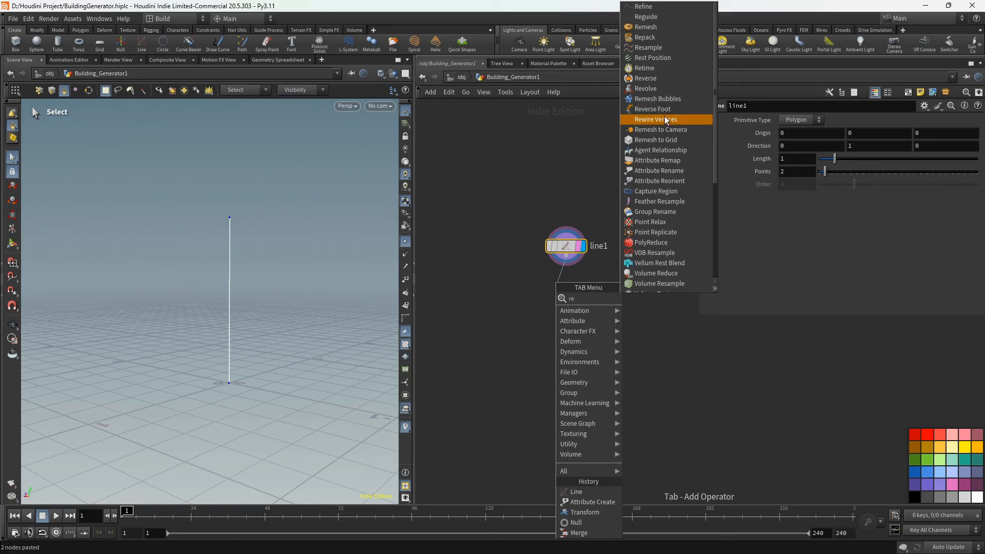
left_click(648, 47)
left_click(782, 206)
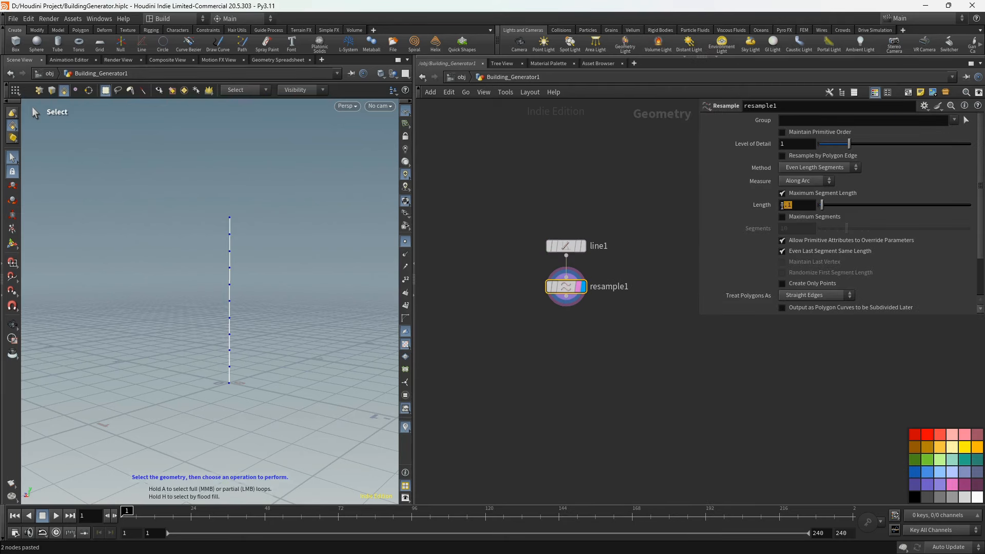
type("3")
key("Return")
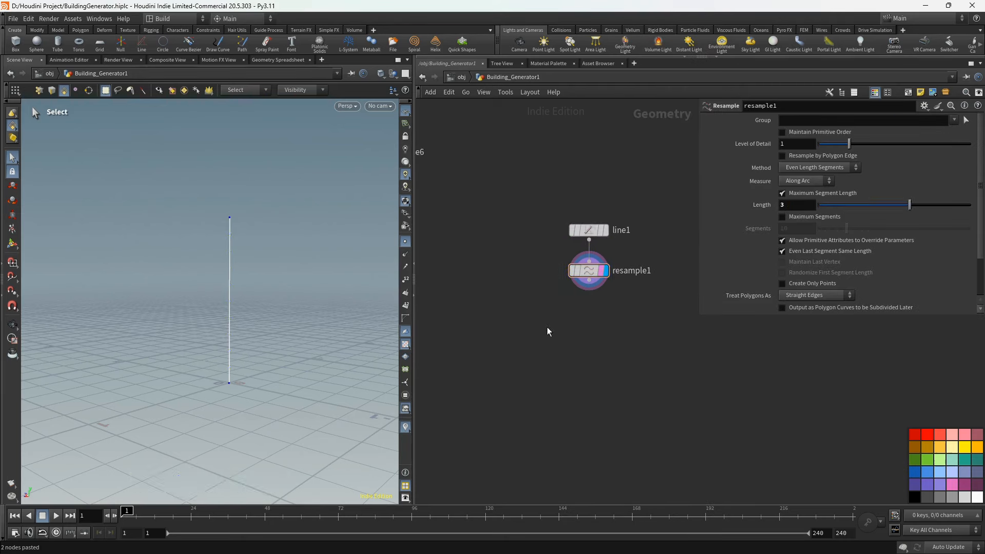
- Add and display a Copy to Points node that copies an Object Merge of Wall_Box onto the resample1 points
key("Tab")
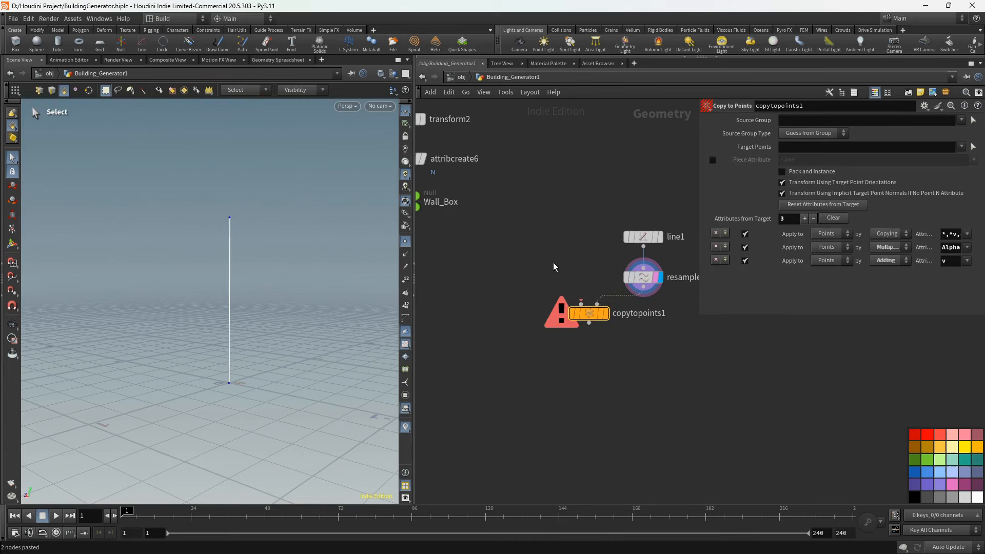
key("Tab")
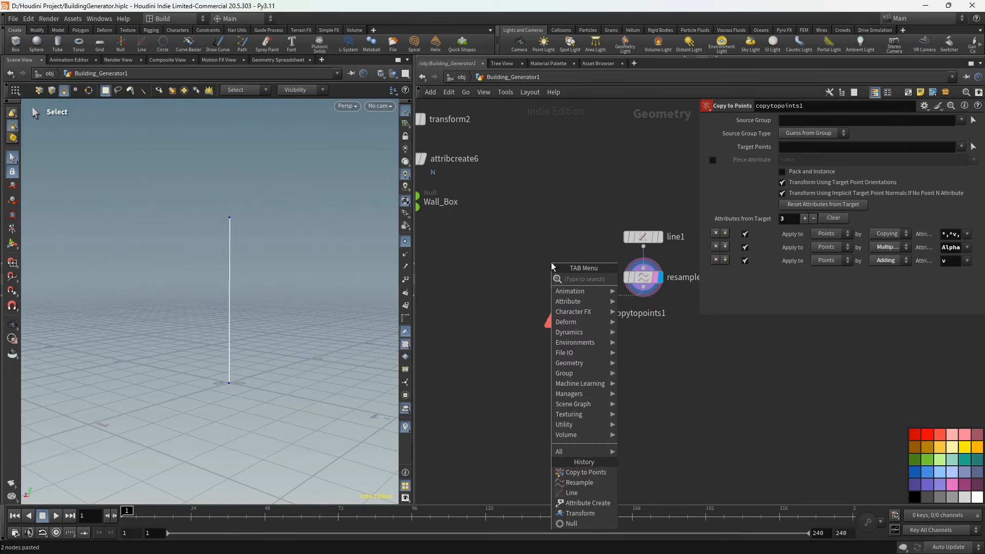
type("ob")
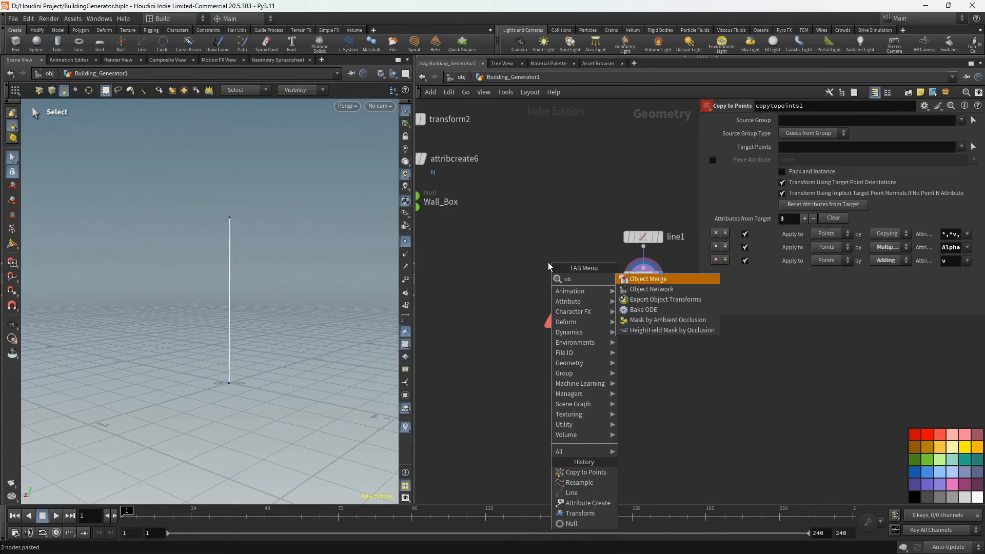
left_click(639, 280)
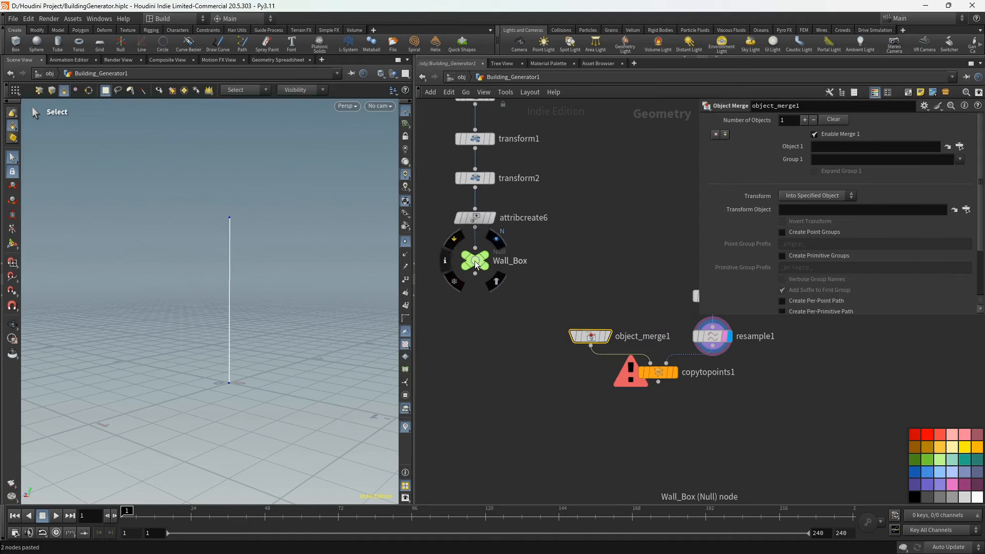
left_click_drag(475, 260, 832, 148)
middle_click_drag(621, 301, 585, 258)
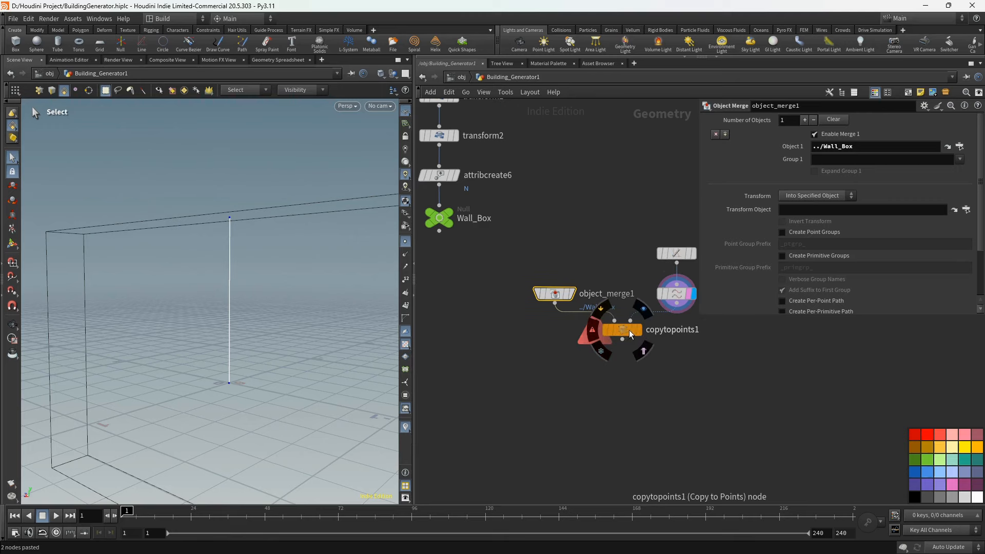
left_click(639, 330)
scroll(253, 247, "down", 5)
left_click_drag(253, 246, 246, 295, "alt")
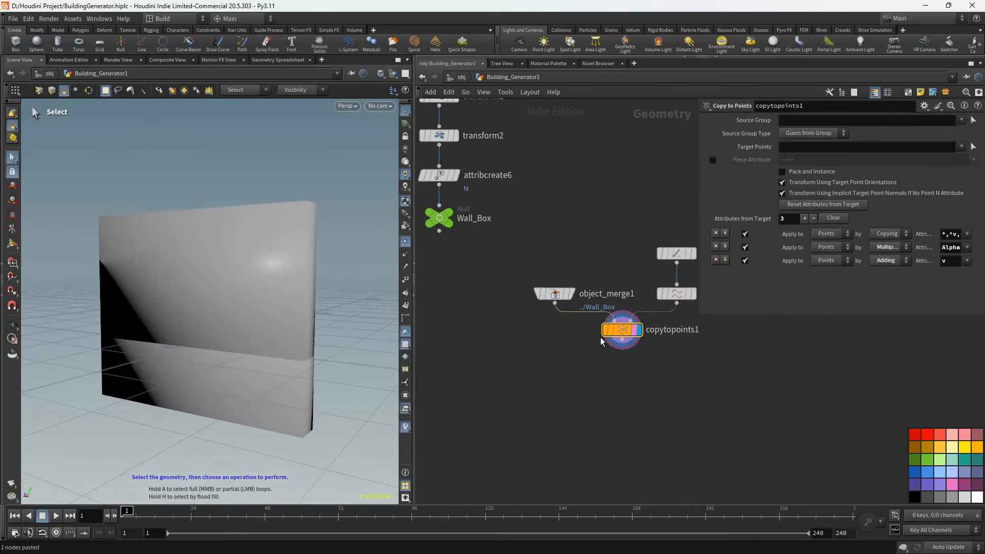
- Set the length of line1 to 3
left_click(578, 343)
middle_click_drag(651, 214, 587, 226)
left_click(615, 269)
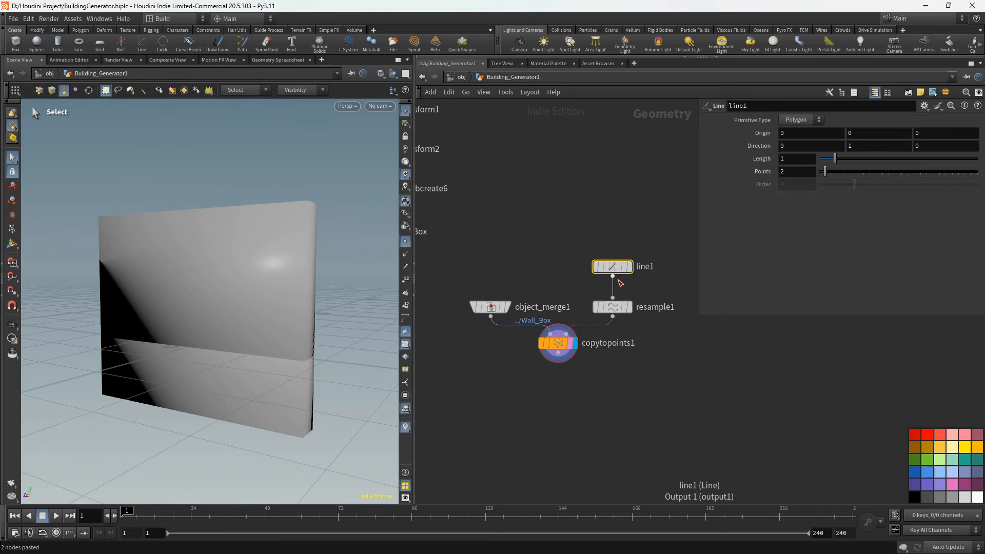
middle_click_drag(620, 279, 620, 301)
left_click_drag(792, 159, 756, 162)
type("3")
key("Return")
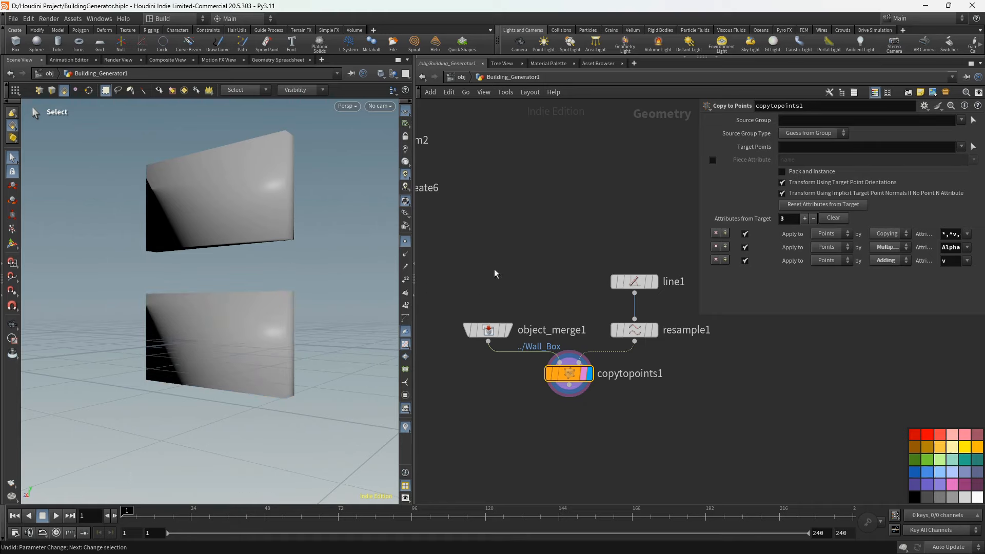
- Set the uniform scale of transform1 in the Wall_Box branch to 0.14
middle_click_drag(494, 269, 630, 374)
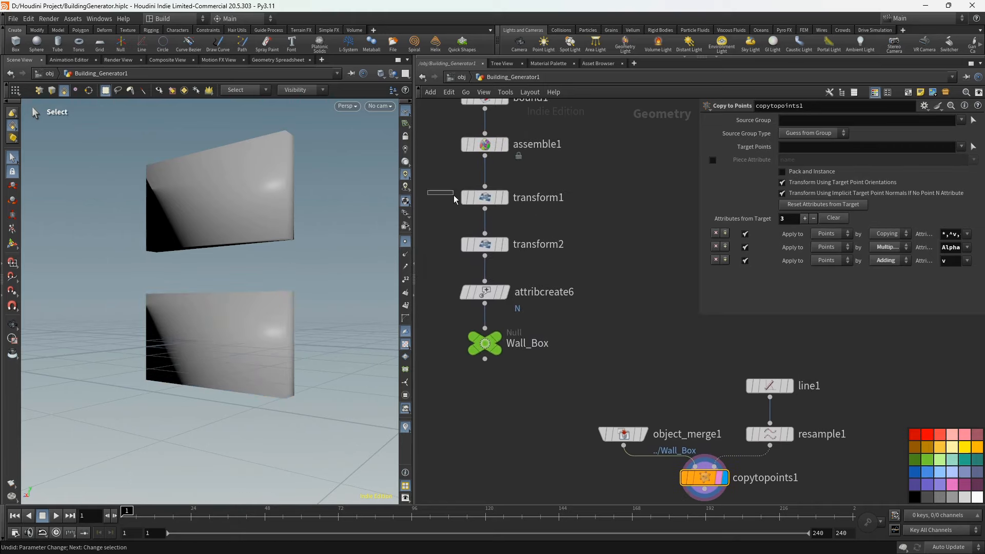
left_click_drag(454, 196, 511, 217)
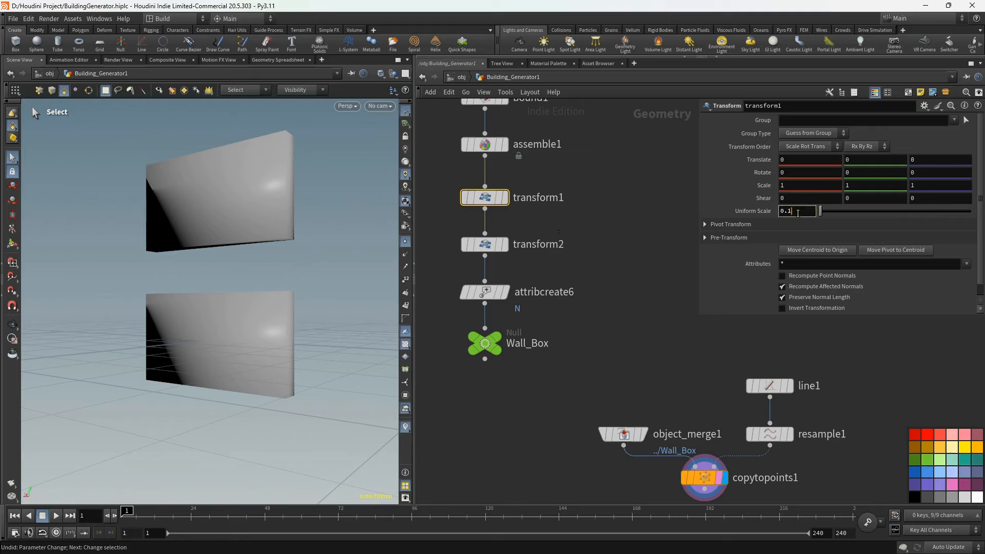
key("Return")
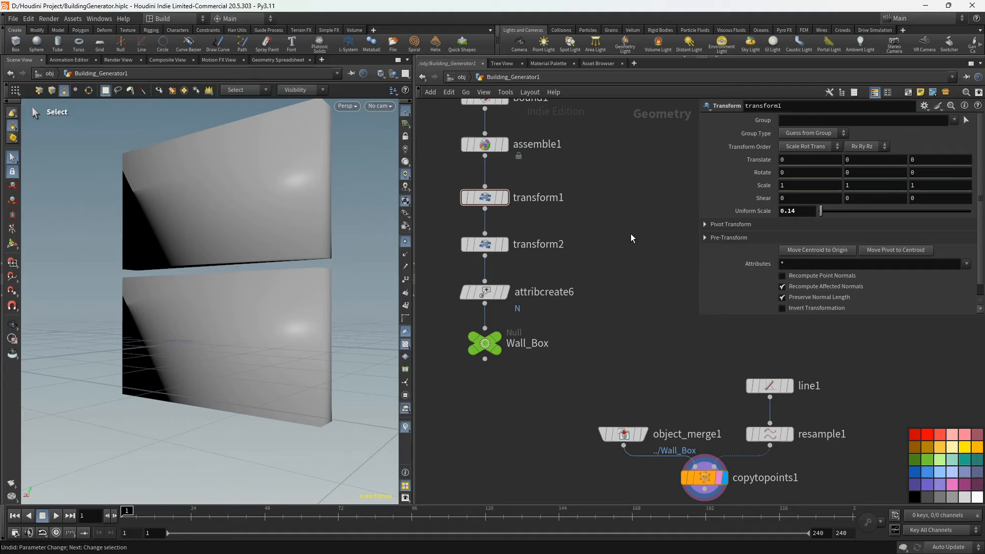
- Try uniform scales of 0.108 and 0.107 on transform2 and inspect the seam between the stacked walls
mouse_move(493, 245)
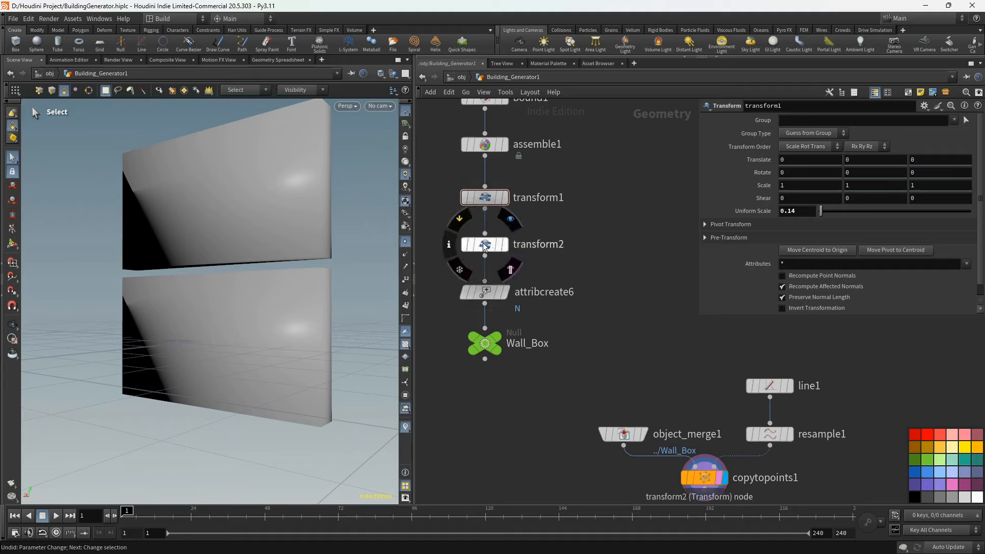
left_click(485, 246)
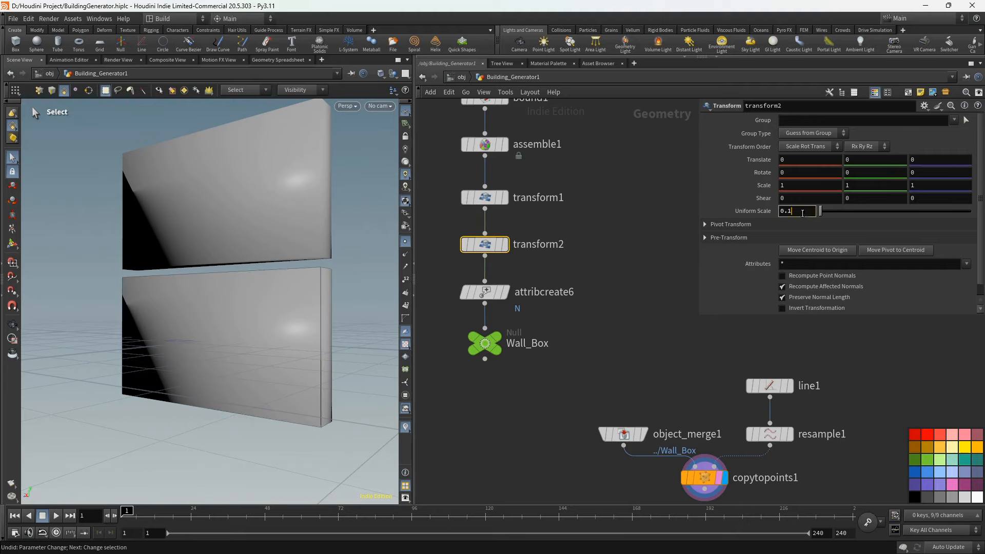
left_click(656, 225)
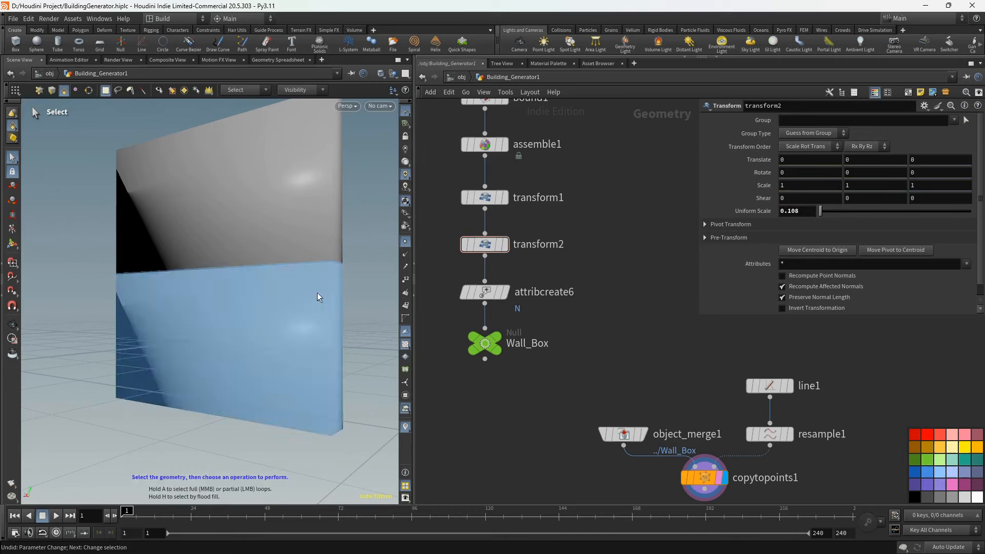
left_click_drag(319, 295, 276, 293, "alt")
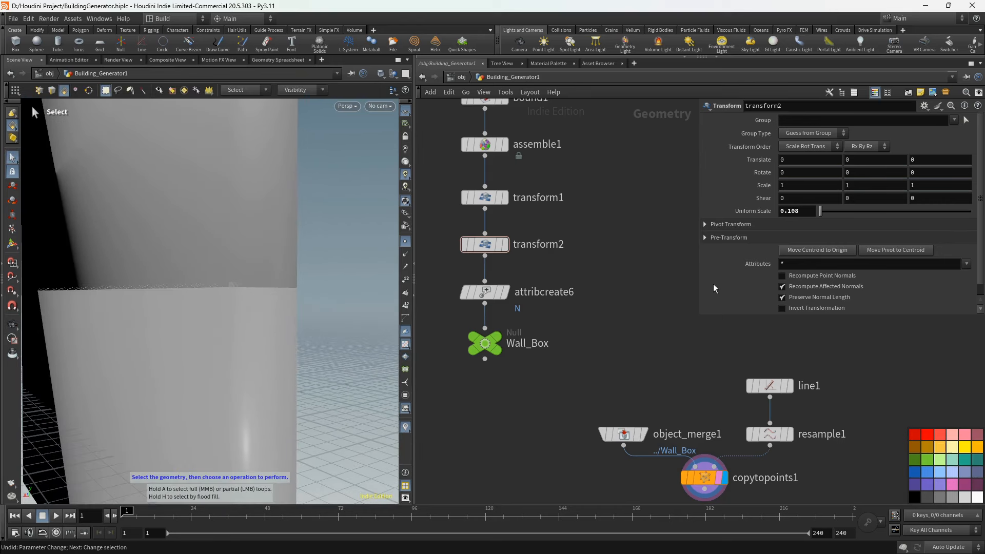
left_click(804, 212)
type("0.107")
key("Return")
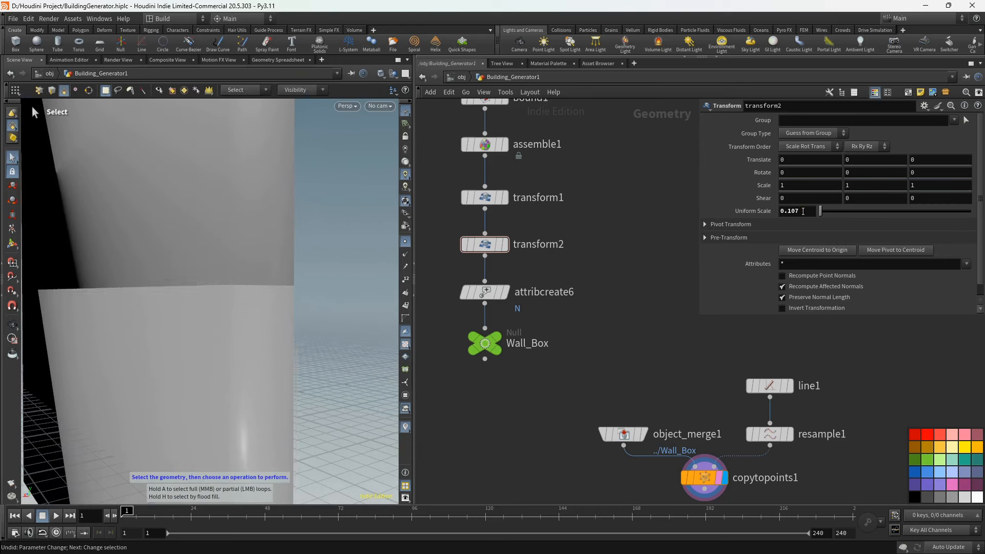
- Set the uniform scale of transform2 to 0.106 and inspect how the stacked walls meet
mouse_move(268, 205)
left_mouse_down("alt")
mouse_move(246, 209)
mouse_move(264, 205)
left_mouse_up("alt")
left_click(804, 211)
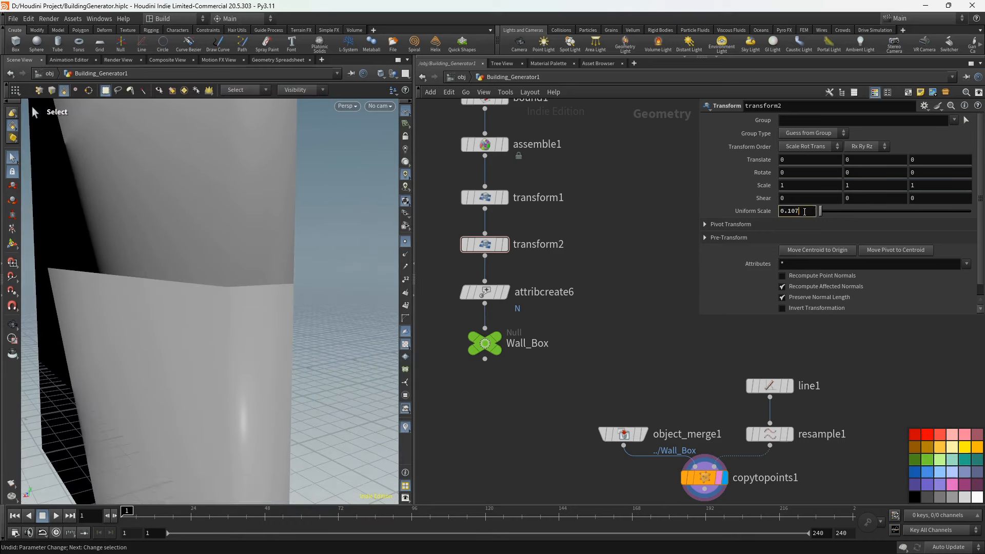
key("BackSpace")
type("6")
key("Return")
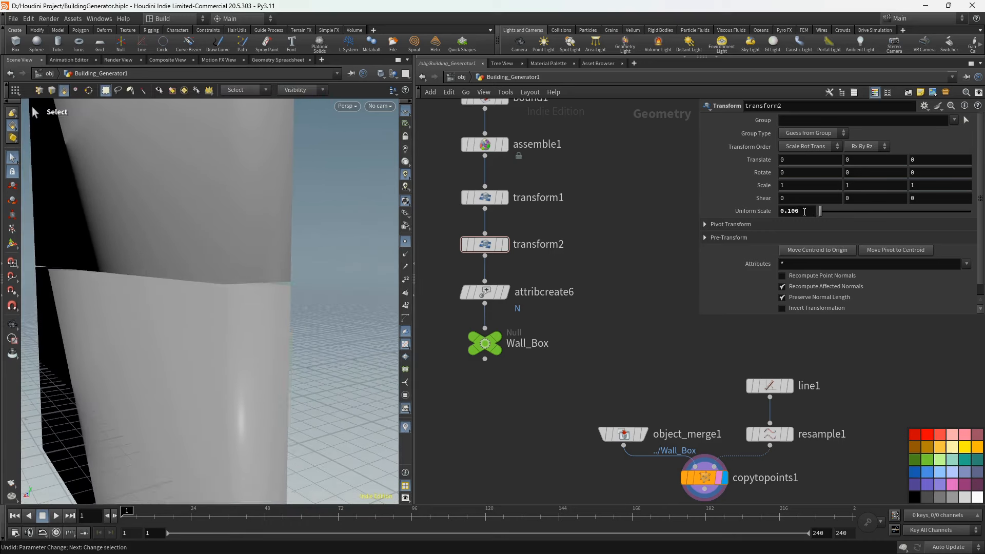
left_click_drag(334, 264, 244, 303, "alt")
scroll(290, 277, "down", 5)
scroll(295, 277, "down", 5)
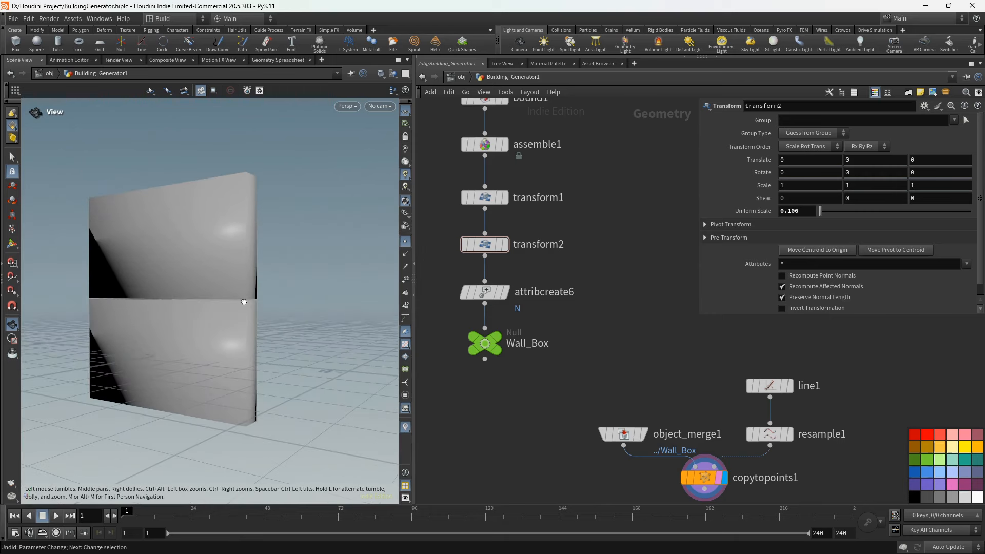
- Add a second Line node in the free space above line1 and display it
scroll(594, 287, "down", 8)
middle_click_drag(572, 334, 560, 468)
scroll(559, 321, "up", 7)
left_click(536, 301)
key("Tab")
type("li")
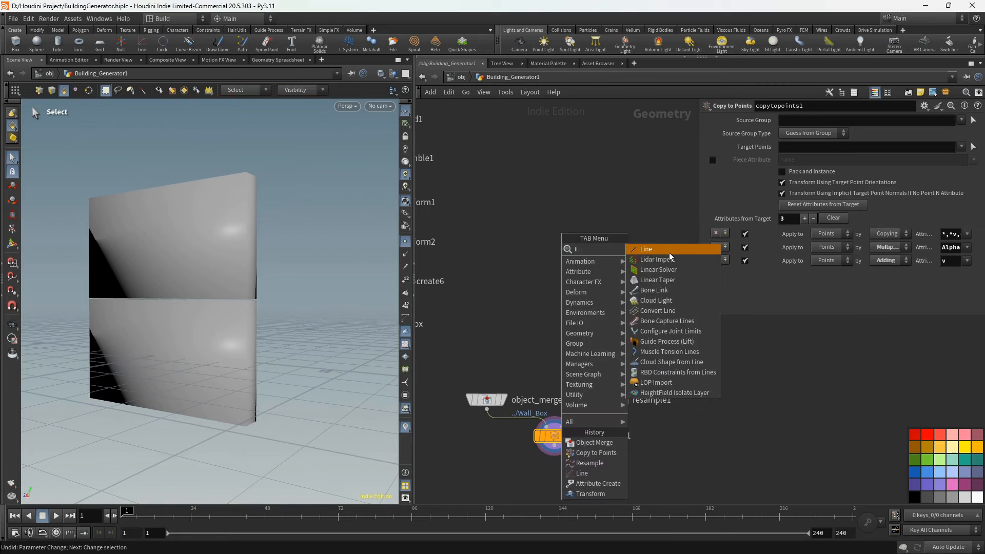
key("Return")
left_click(578, 164)
scroll(588, 173, "up", 3)
middle_click_drag(593, 201, 592, 225)
- Append an Attribute Randomize node to line2 and set its attribute name to control
left_click(574, 199)
key("Tab")
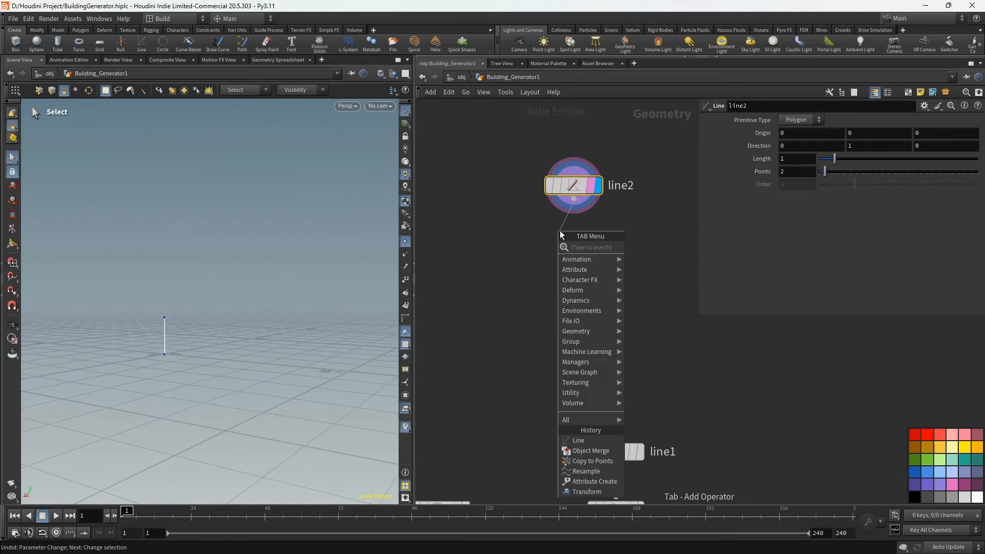
type("at")
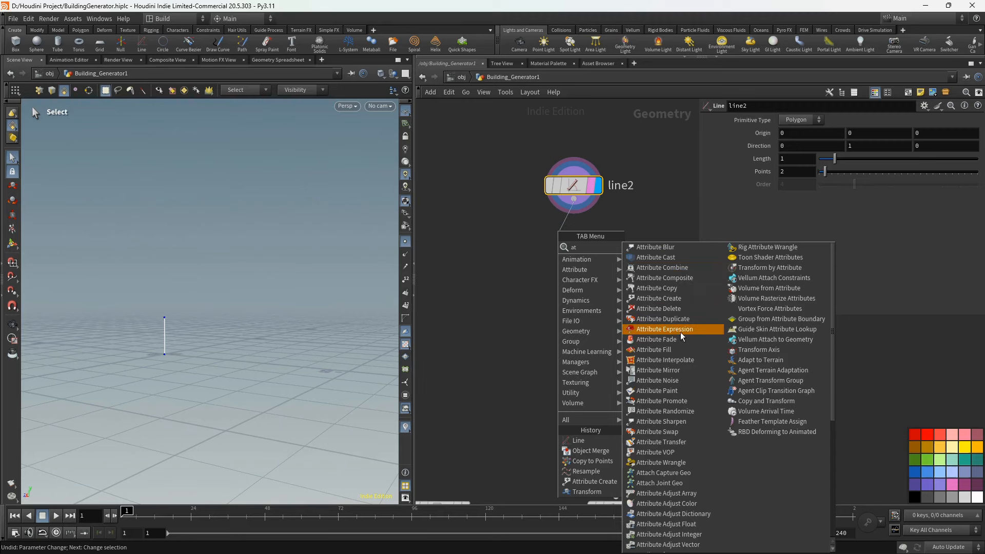
left_click(665, 411)
middle_click_drag(582, 284, 555, 286)
left_click_drag(791, 160, 765, 165)
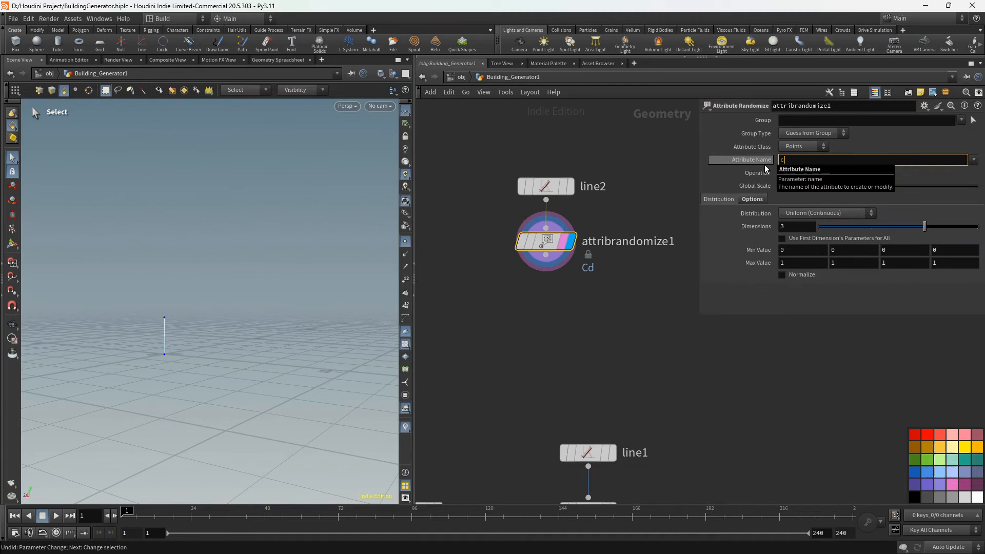
type("control")
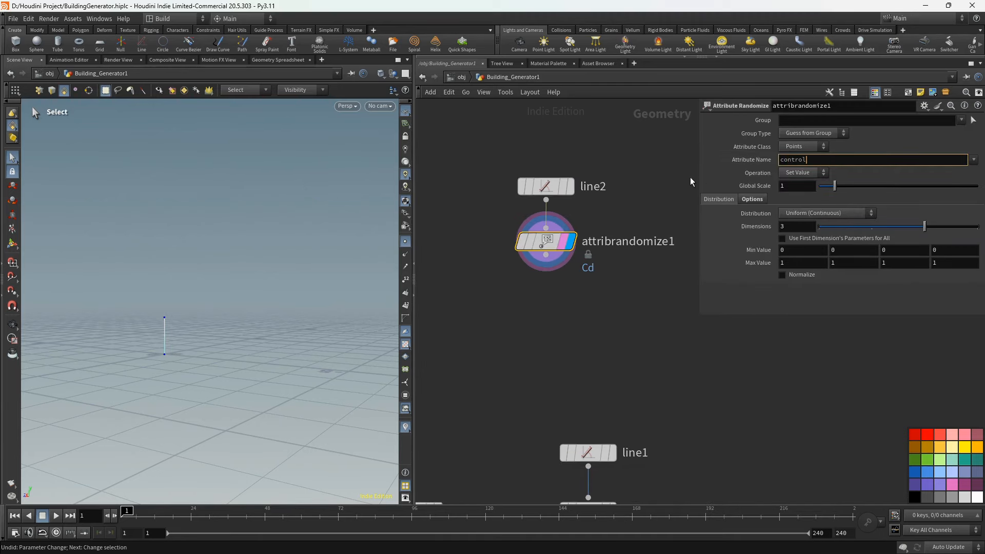
key("Return")
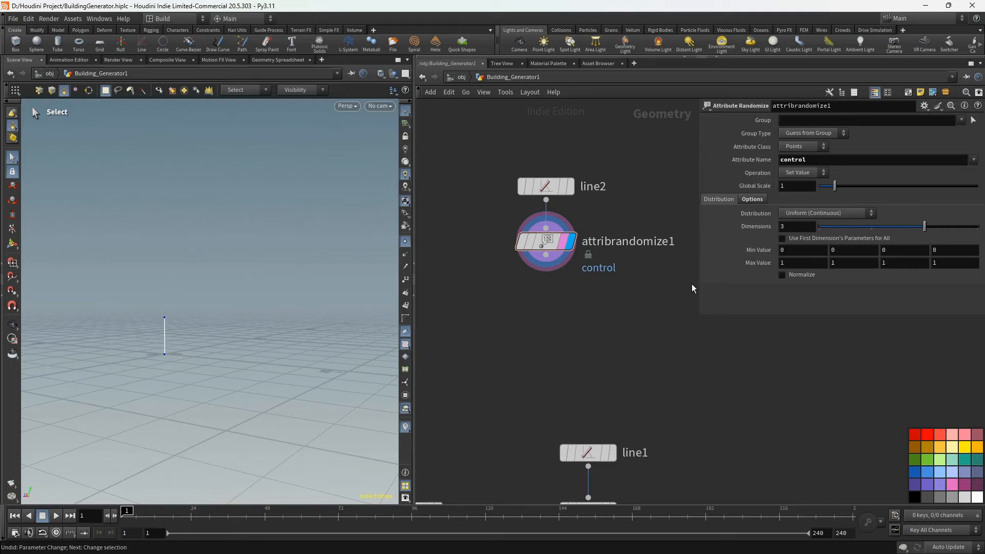
- Set the Attribute Randomize node to 1 dimension with a minimum value of 1 and a maximum of 10
middle_click_drag(692, 284, 686, 284)
left_click_drag(832, 234, 807, 241)
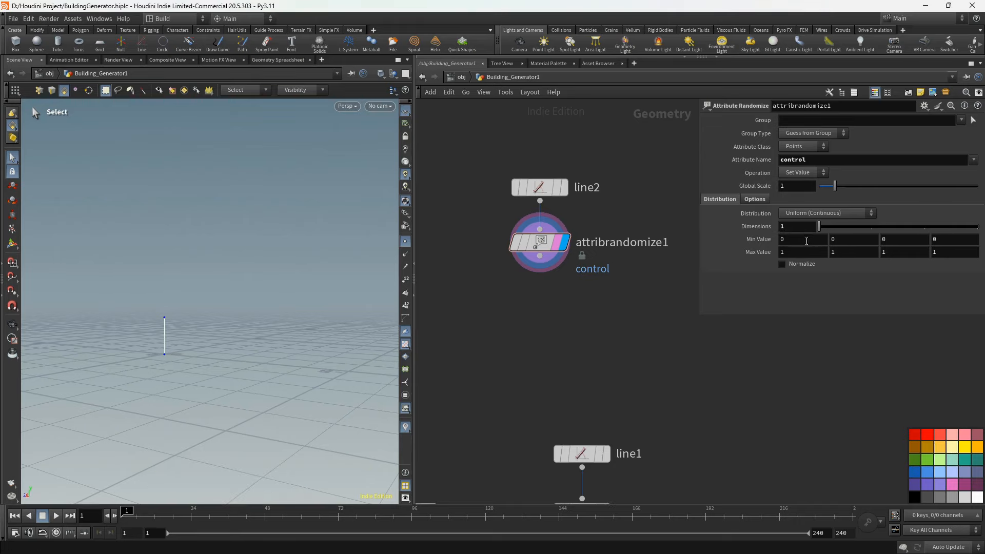
left_click(796, 241)
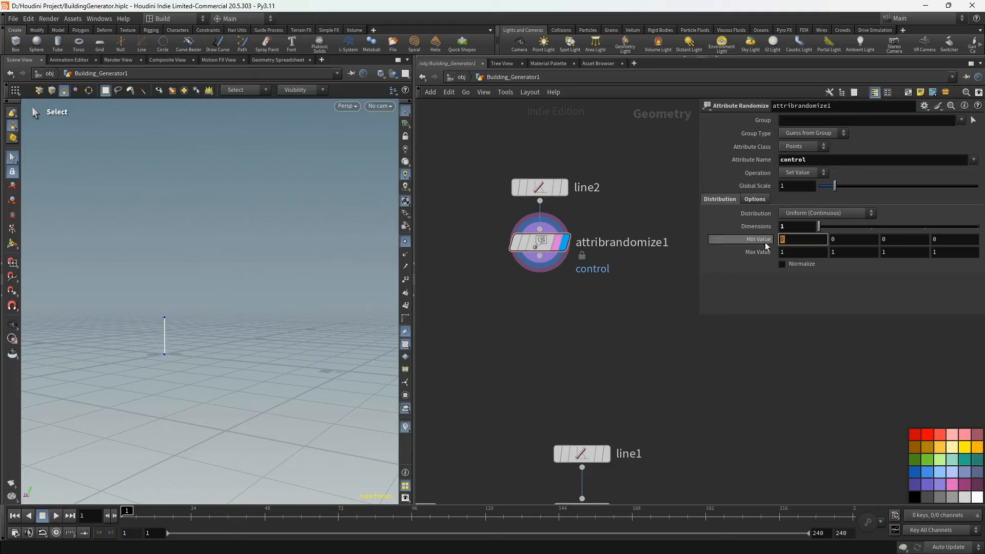
type("1")
key("Tab")
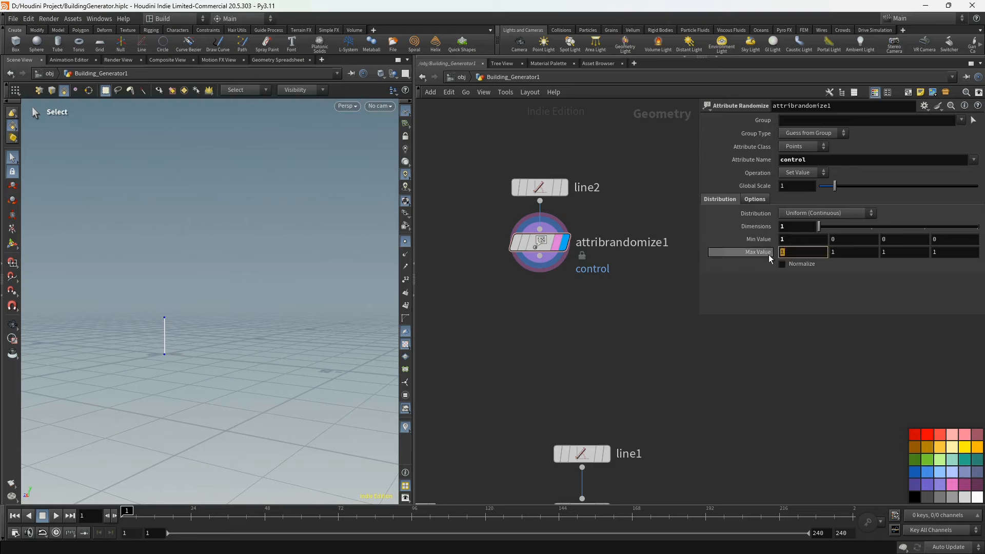
type("10")
key("Return")
middle_click_drag(562, 246, 540, 244)
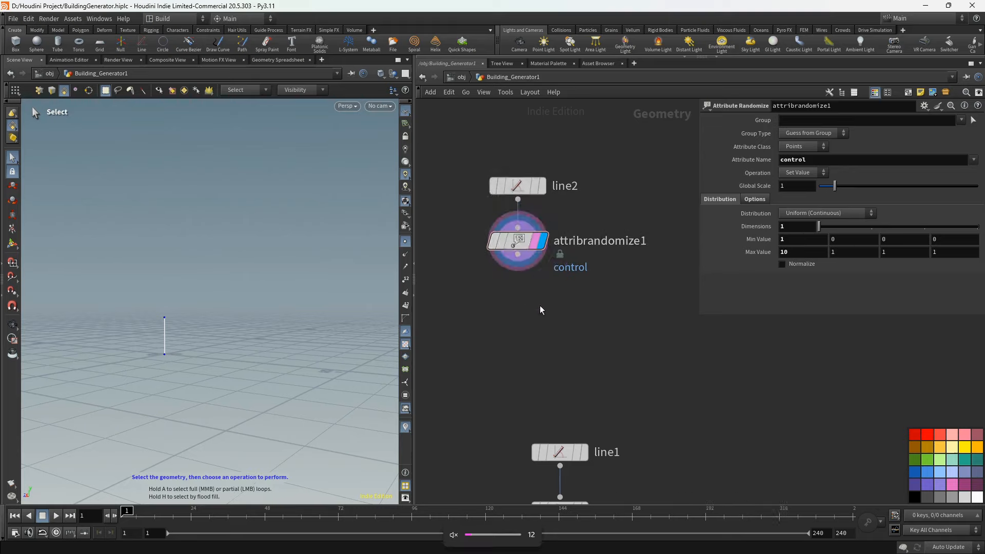
middle_click_drag(540, 320, 550, 339)
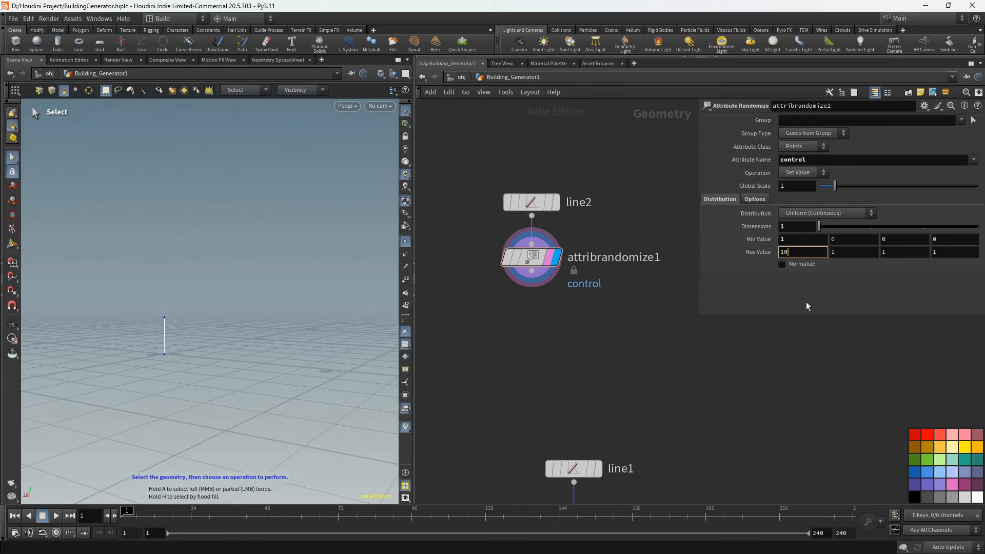
- Append a Null node to the output of attribrandomize1
middle_click_drag(562, 327, 546, 301)
left_click(515, 248)
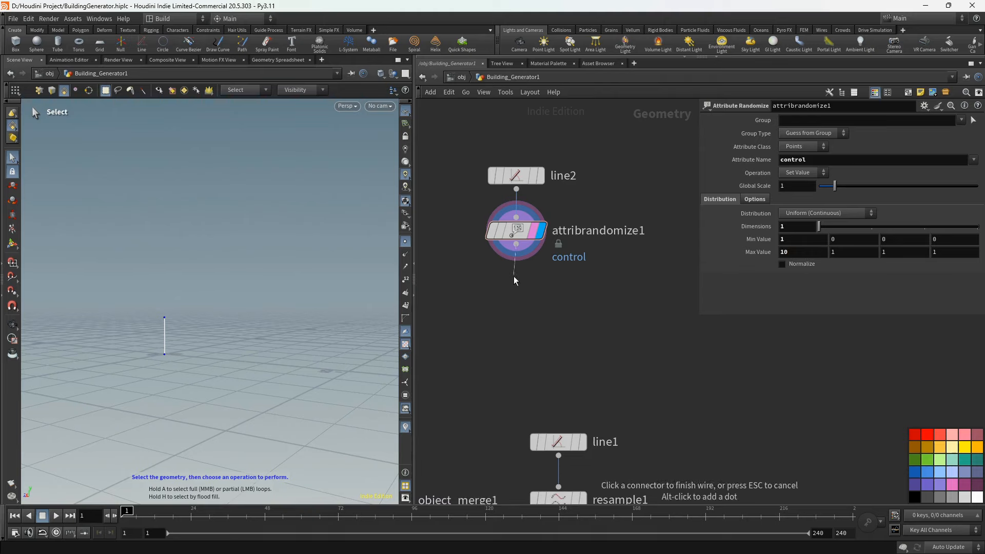
key("Tab")
type("null")
key("Return")
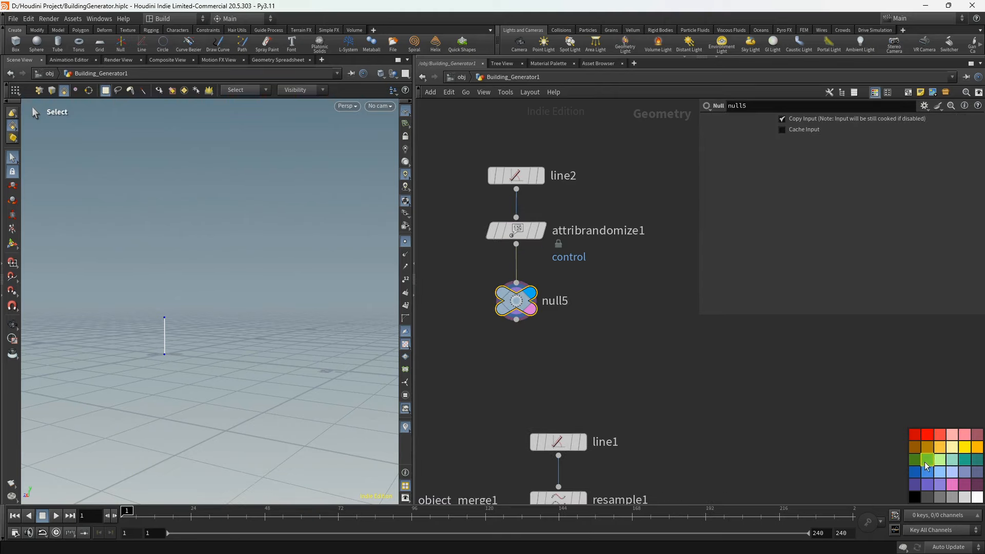
- Colour the new Null node green and rename it height
left_click(927, 466)
double_click(555, 301)
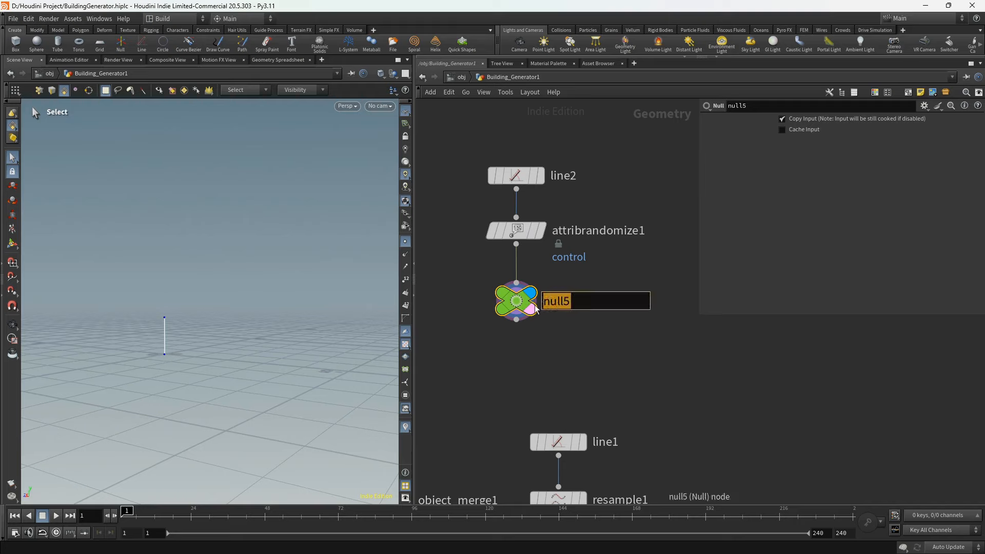
type("height")
key("Return")
scroll(508, 339, "up", 3)
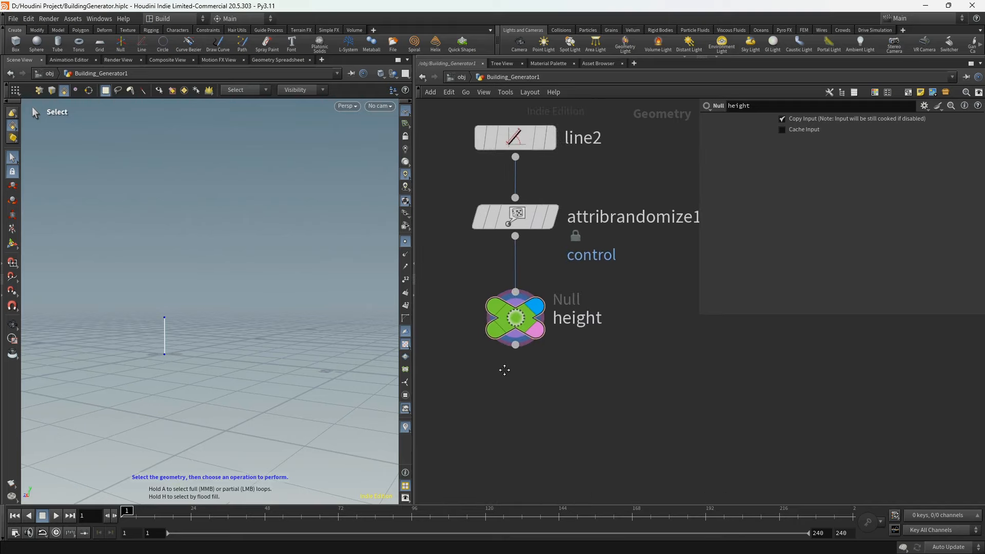
- Change the attribute class of attribrandomize1 to Detail
left_click_drag(457, 122, 504, 365)
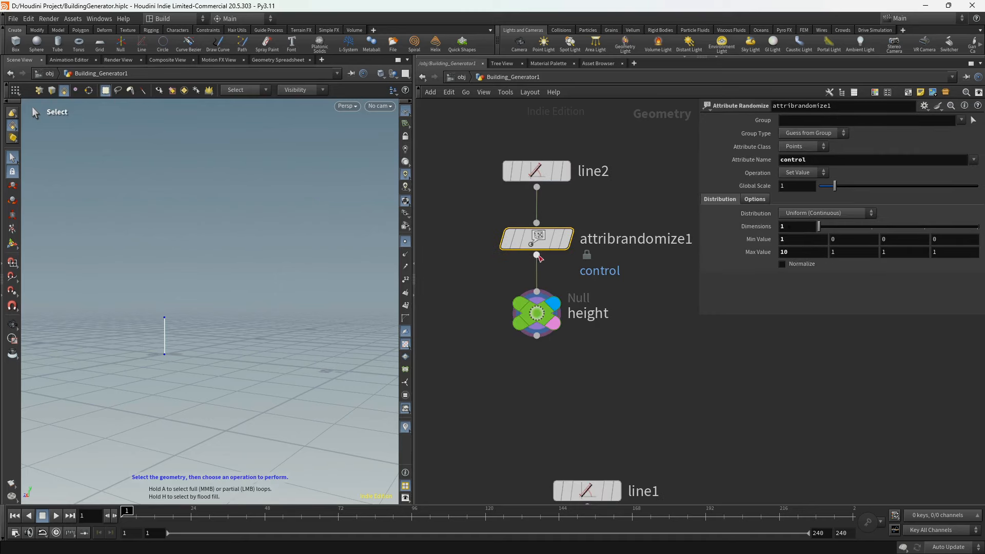
left_click(537, 317)
left_click(540, 241)
left_click(799, 153)
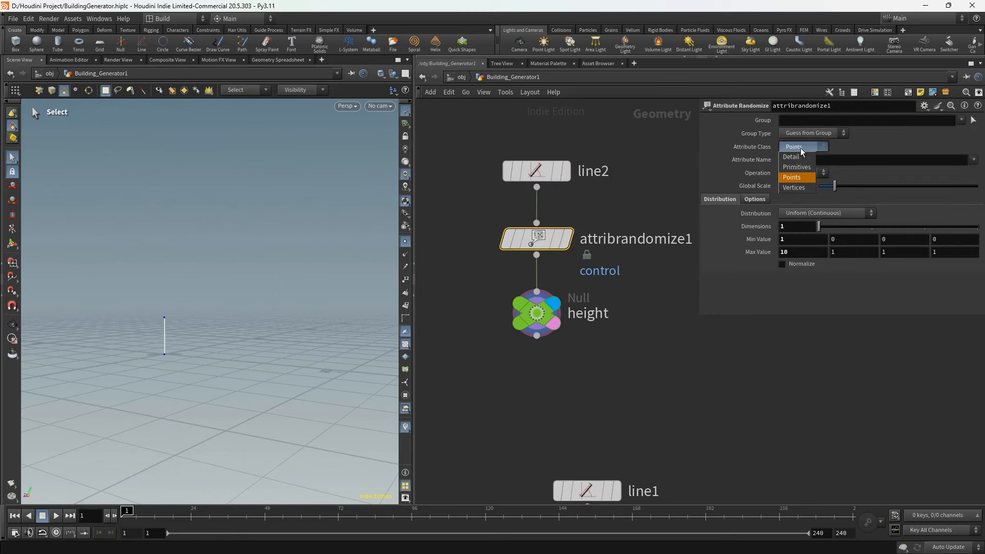
left_click(799, 168)
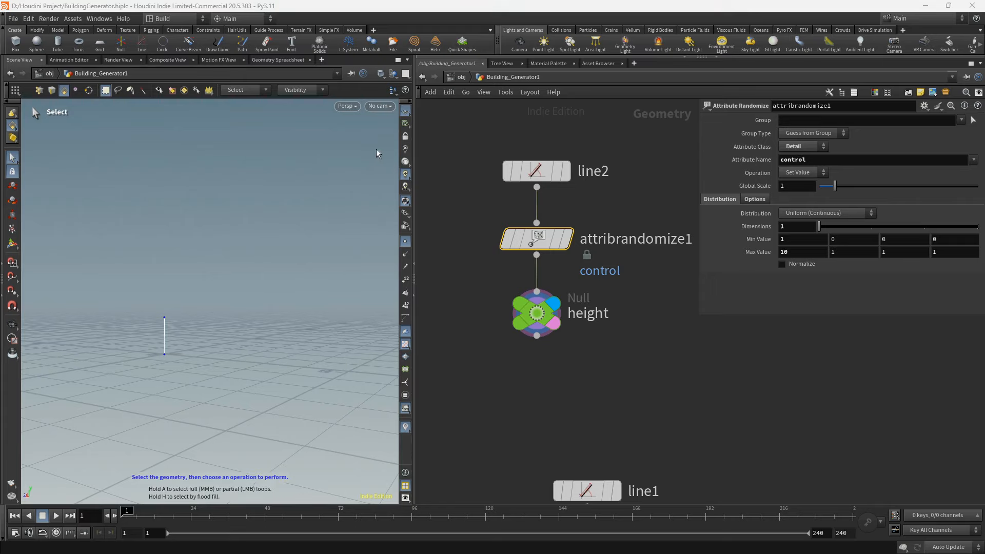
- Check the detail attributes of attribrandomize1 and the height null in the Geometry Spreadsheet
left_click(277, 60)
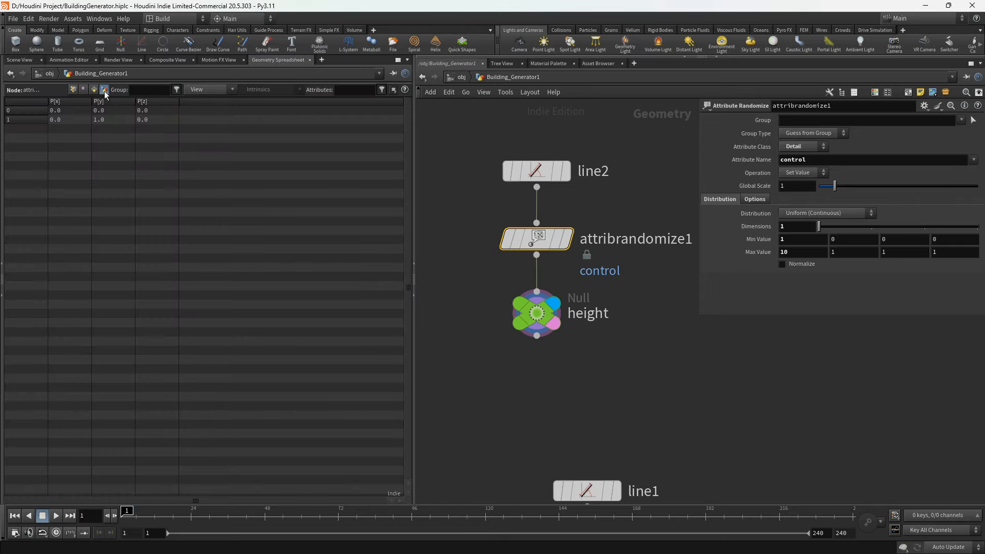
left_click(105, 90)
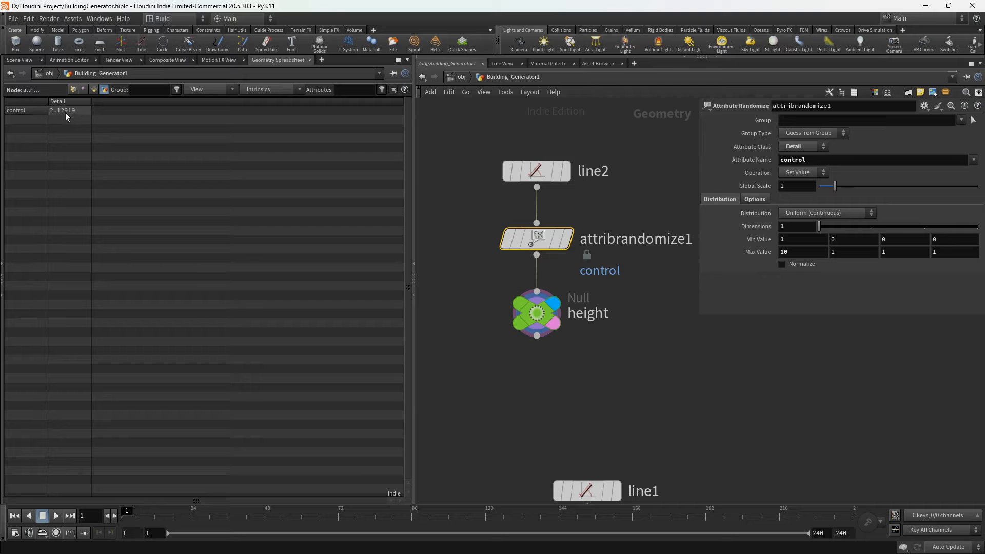
left_click(536, 314)
middle_click_drag(536, 314, 517, 248)
scroll(518, 249, "up", 1)
middle_click_drag(517, 329, 525, 331)
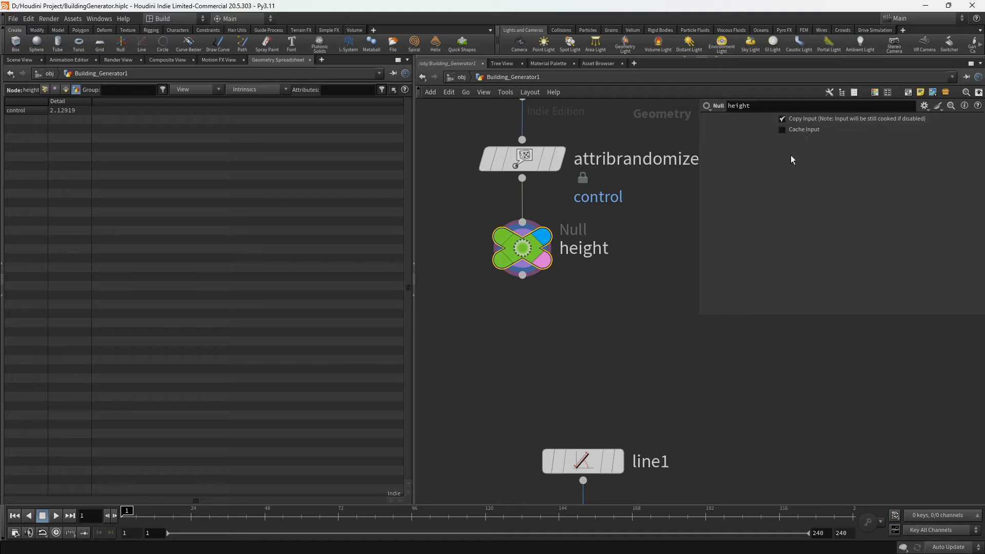
- Edit the parameter interface of the height null and add an Integer parameter to it
right_click(509, 249)
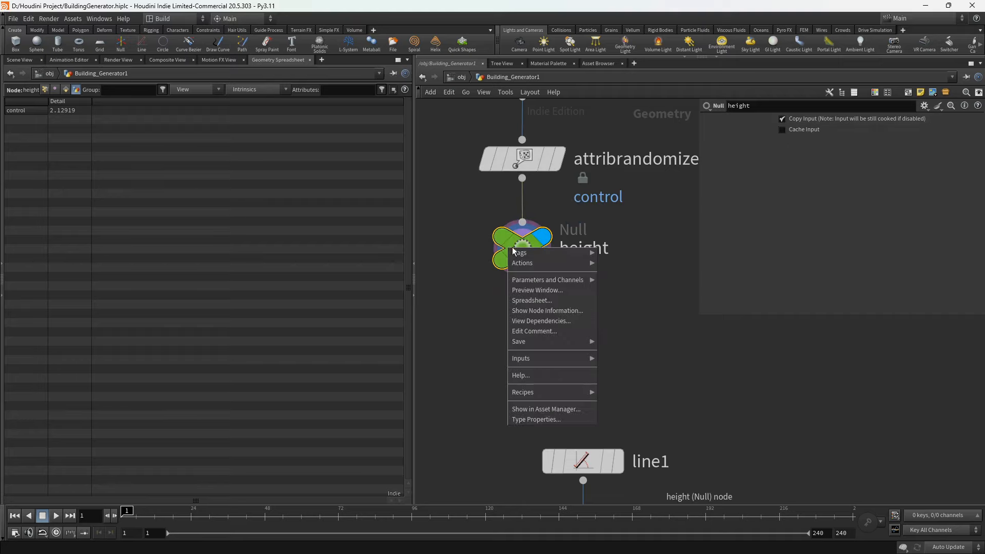
mouse_move(549, 280)
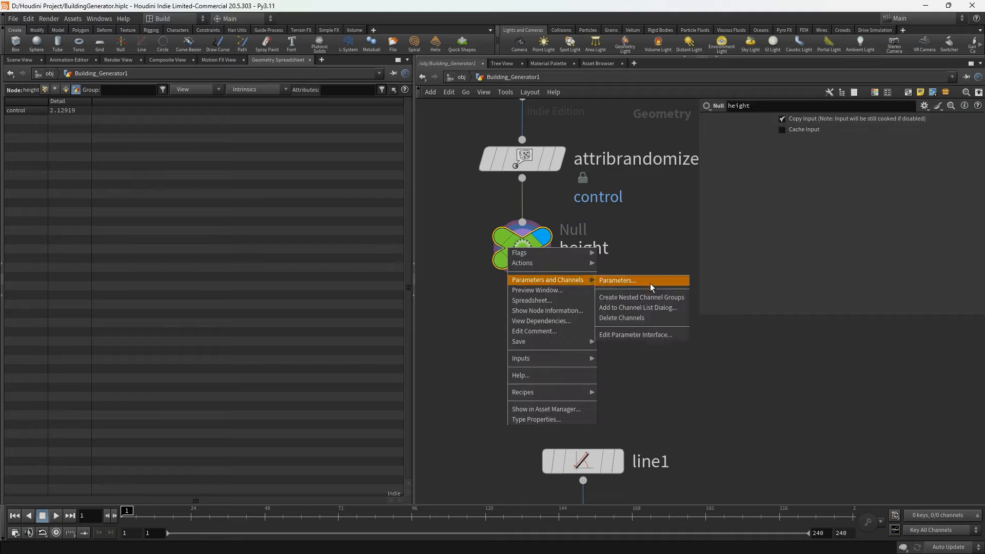
left_click(636, 335)
left_click_drag(595, 133, 444, 72)
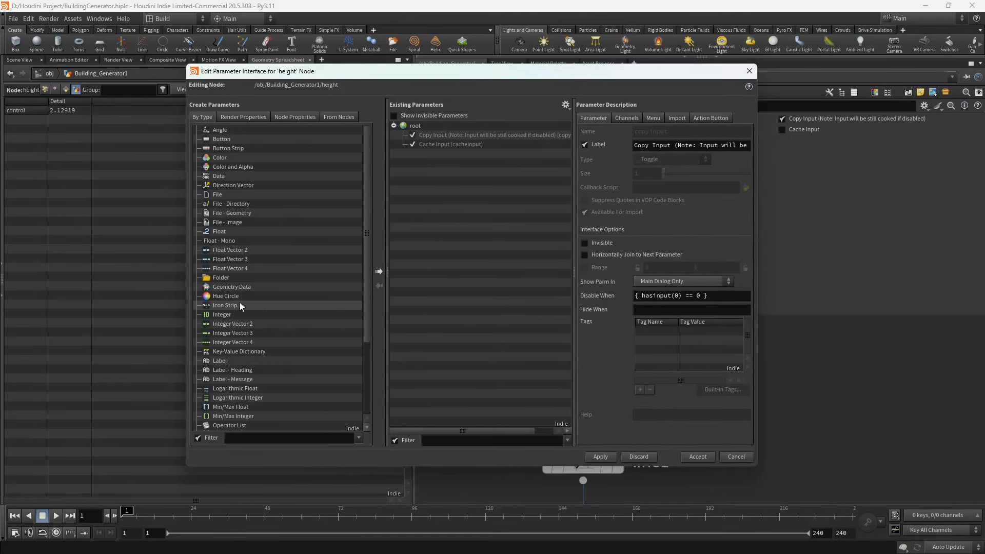
left_click_drag(366, 190, 408, 144)
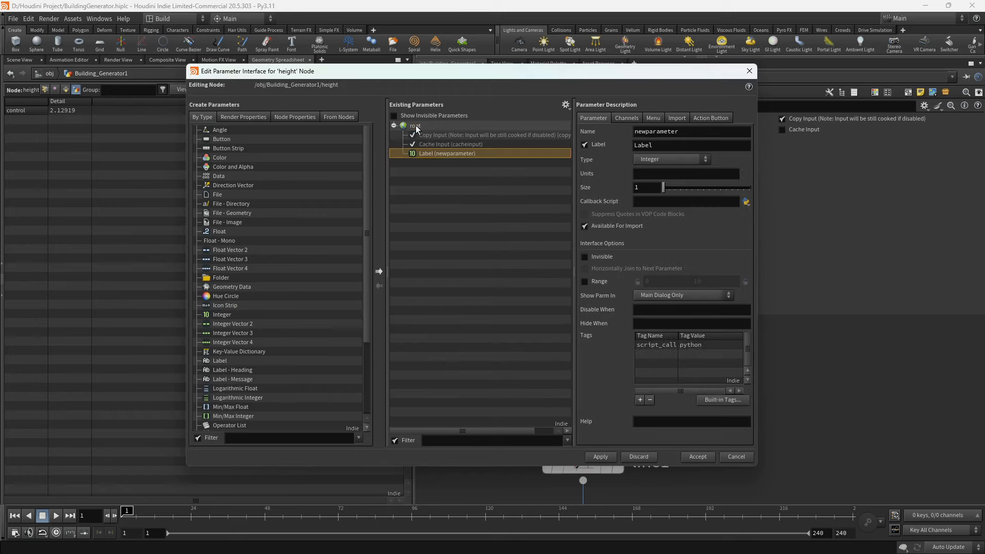
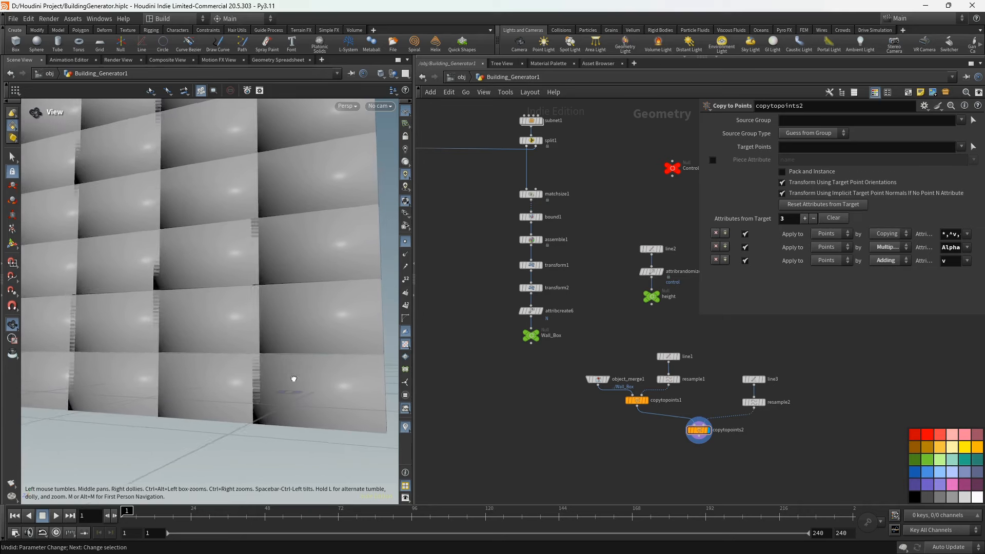
- Add a Box node beside transform2 and set its size to 3 in Y and 5 in Z
key("s")
scroll(528, 403, "down", 2)
scroll(602, 363, "up", 5)
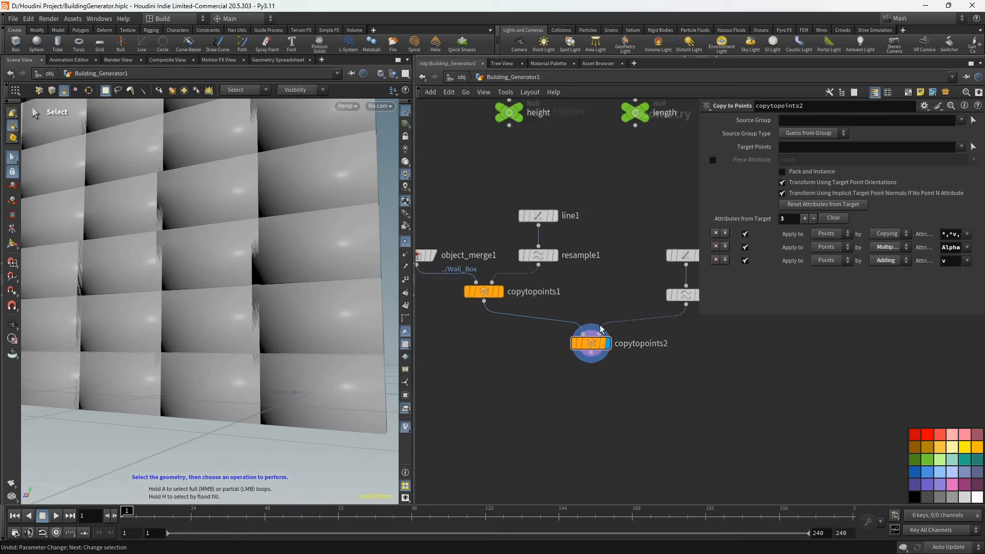
left_click_drag(588, 349, 586, 335)
scroll(581, 379, "down", 5)
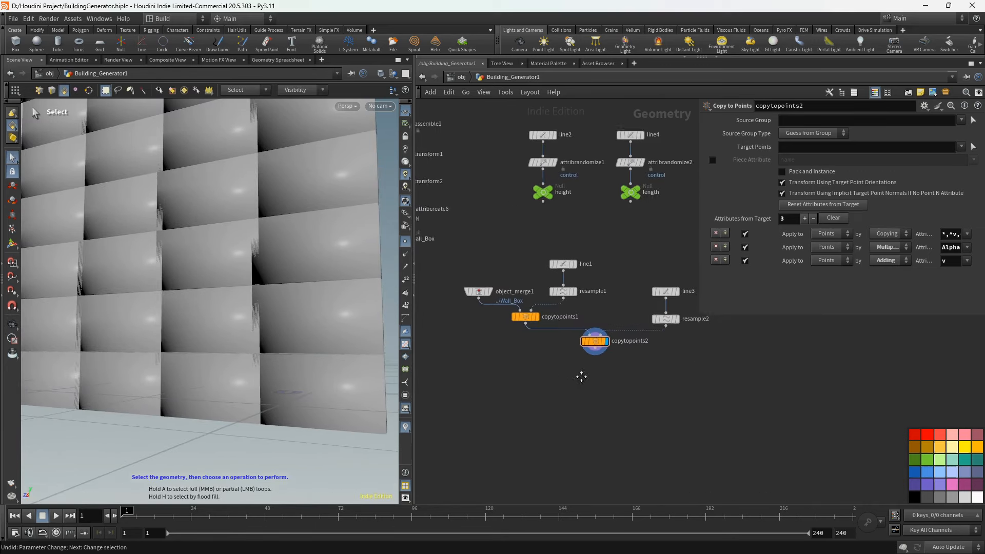
key("Tab")
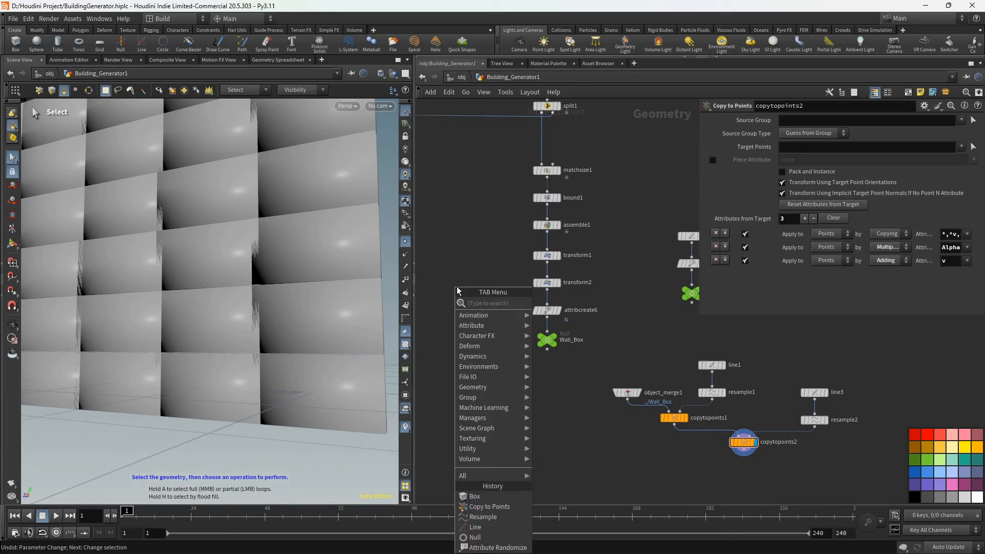
type("box")
key("Return")
left_click(482, 285)
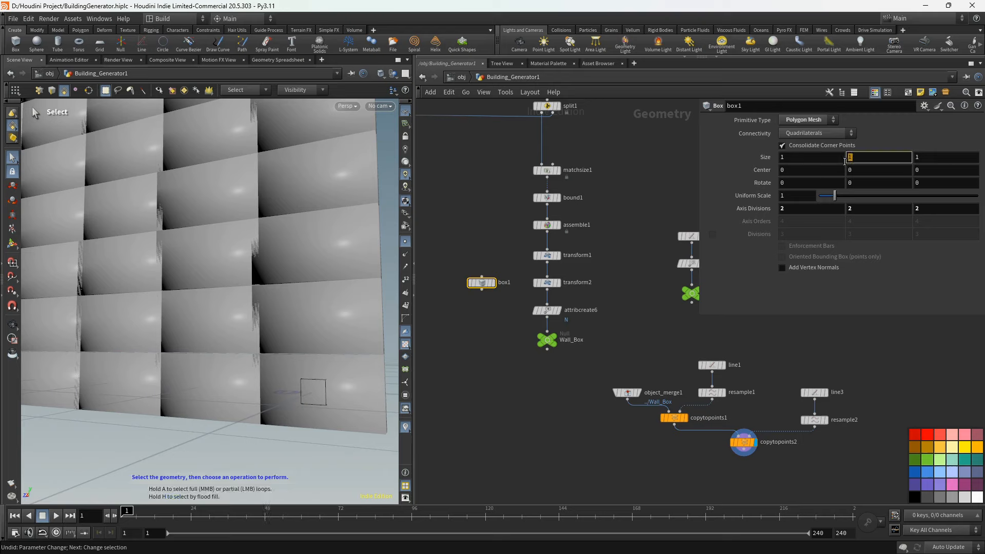
key("Return")
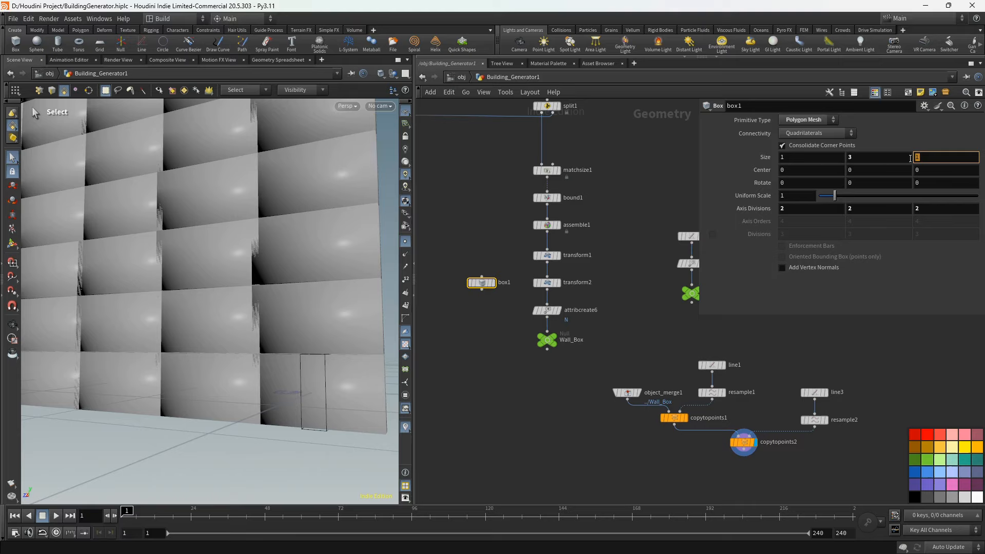
left_click(589, 396)
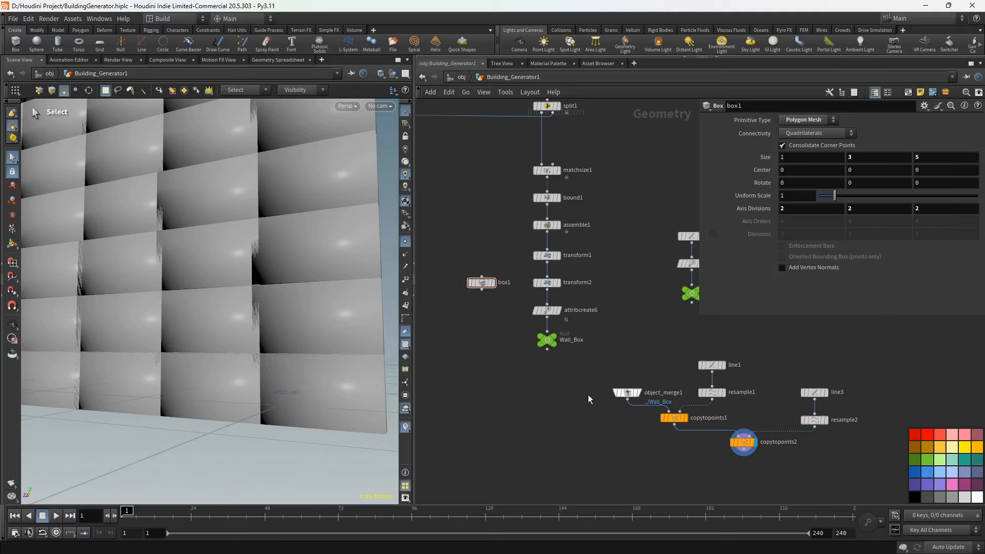
- Add a Match Size node below box1, with box1 as its first input and transform2 as its second
key("Tab")
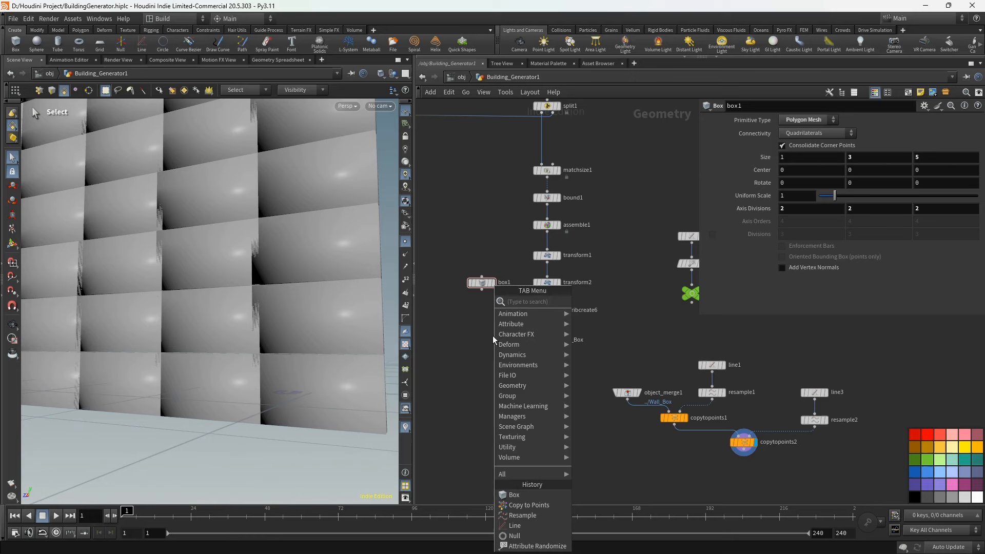
type("ma")
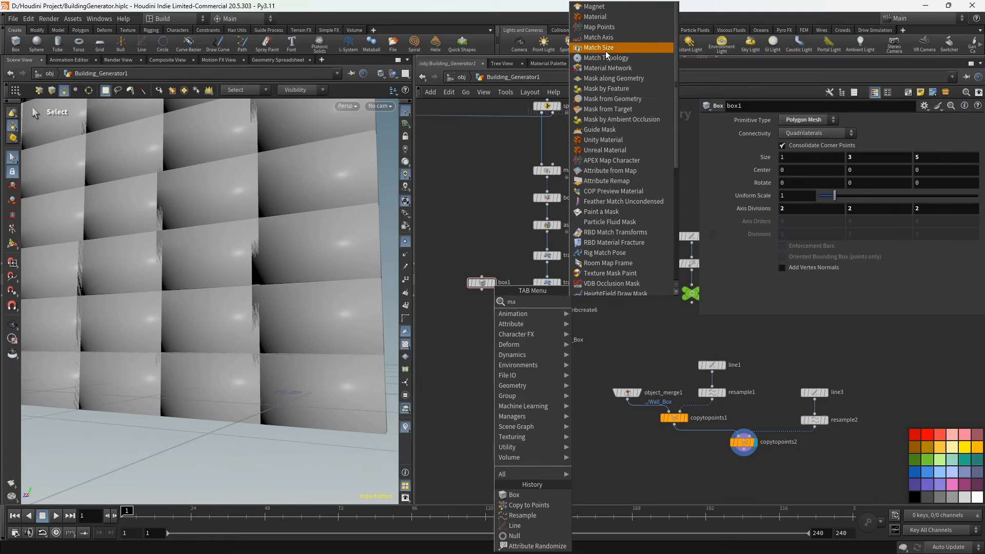
left_click(606, 51)
left_click(503, 324)
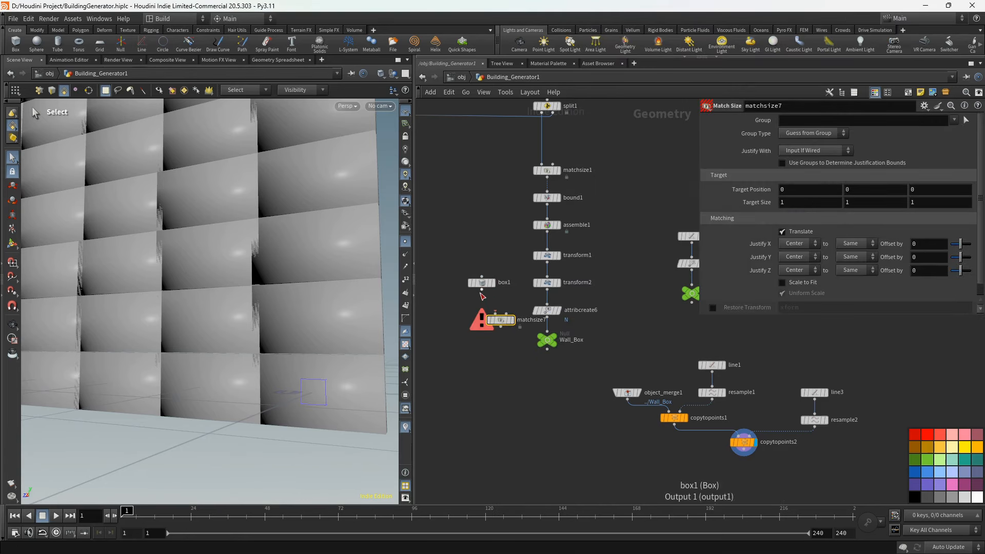
left_click_drag(482, 291, 516, 321)
left_click(548, 291)
left_click(507, 314)
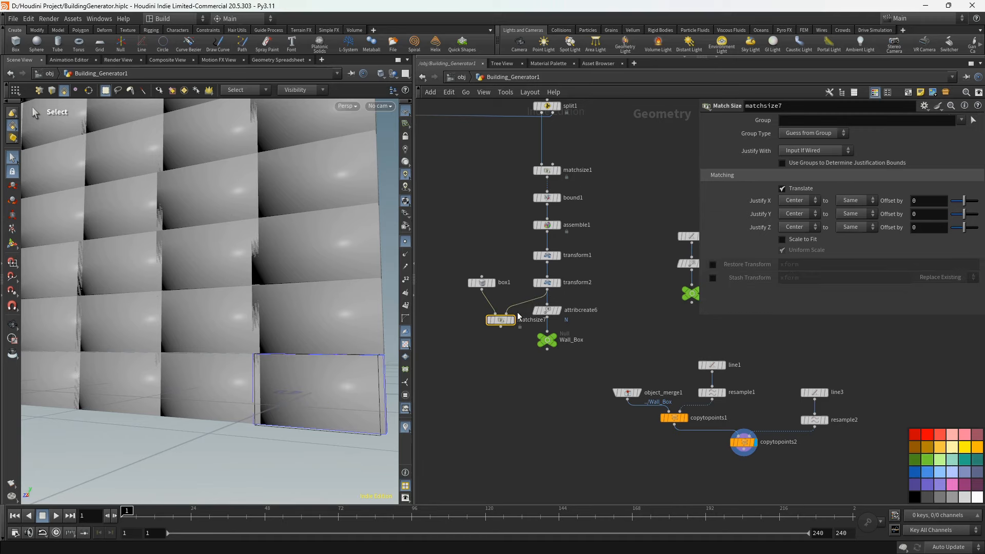
- Wire the new Match Size node's output into attribcreate6, then display the Match Size node and inspect the resulting box
left_click(501, 327)
left_click(547, 331)
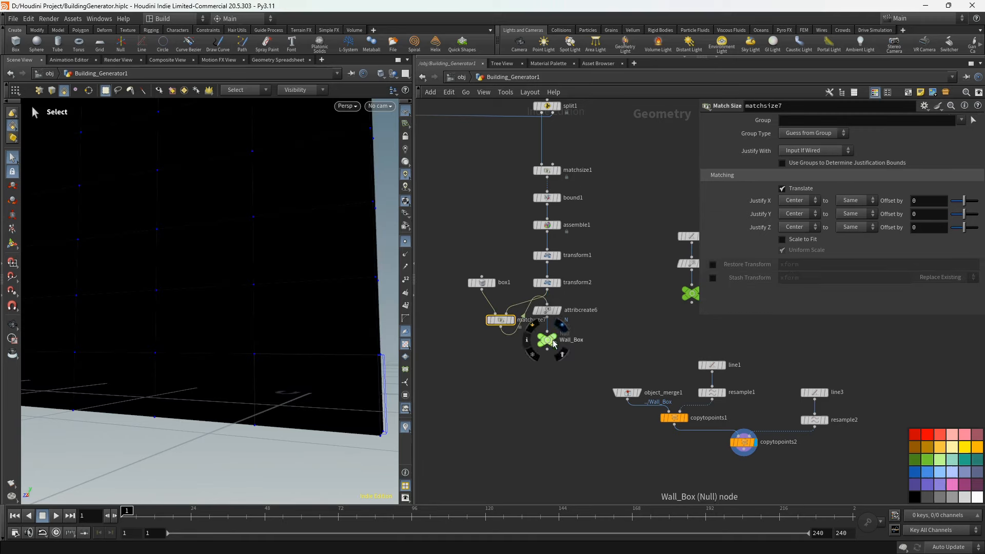
mouse_move(503, 320)
left_mouse_down()
mouse_move(505, 288)
mouse_move(501, 304)
left_mouse_up()
middle_click_drag(499, 235, 510, 318)
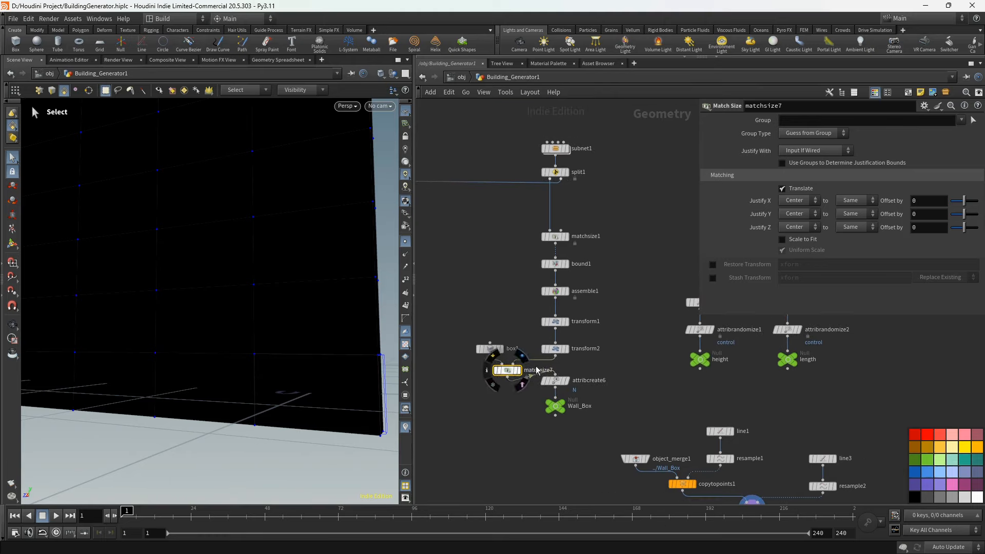
left_click(520, 372)
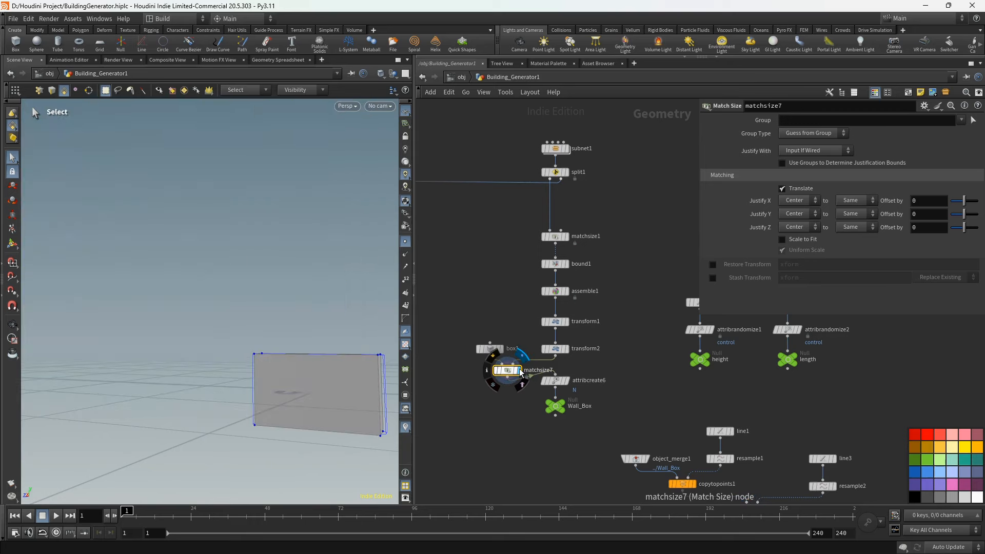
left_click_drag(354, 328, 310, 352, "alt")
middle_click_drag(330, 355, 304, 323, "alt")
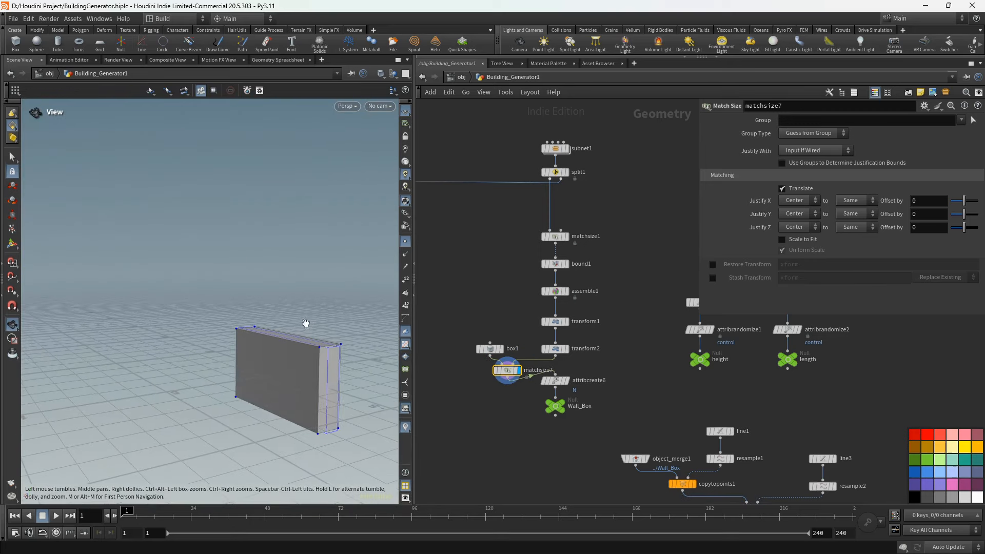
left_click_drag(303, 323, 305, 341, "alt")
- Line up matchsize7 in the chain between transform2 and attribcreate6, and move box1 to the other side of transform2
left_click_drag(502, 353, 515, 364)
scroll(563, 386, "up", 1)
left_click_drag(595, 365, 540, 418)
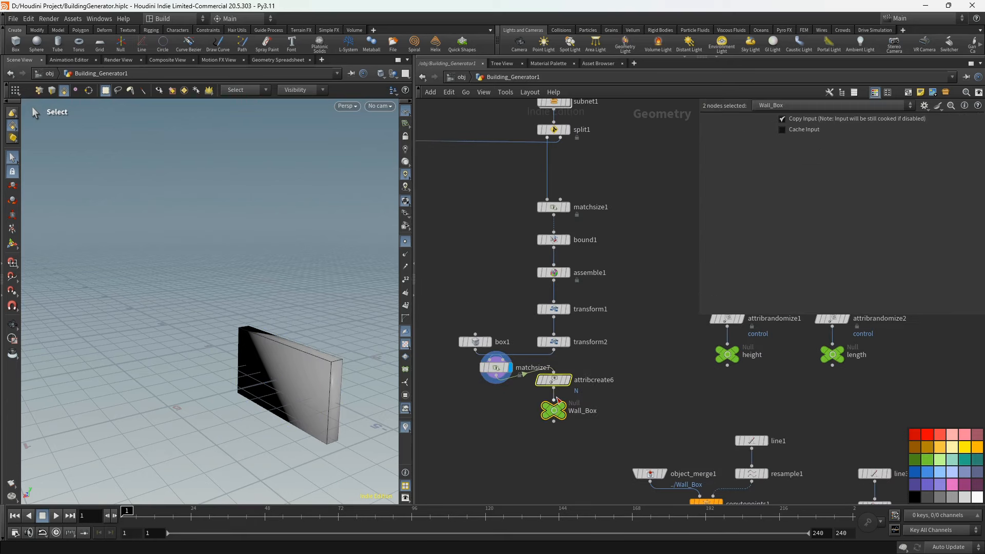
left_click_drag(555, 384, 556, 397)
left_click_drag(496, 363, 498, 371)
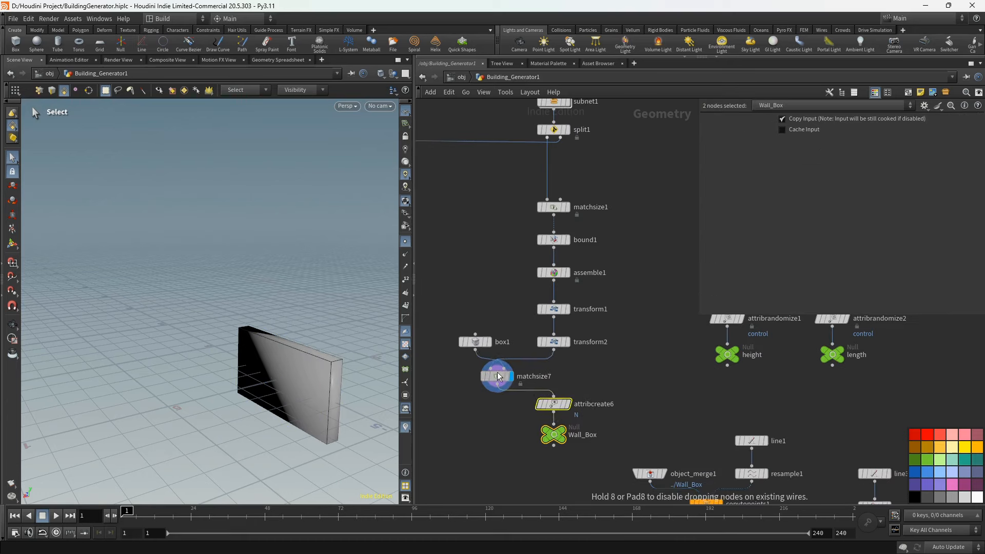
scroll(498, 372, "up", 2)
left_click_drag(464, 327, 456, 331)
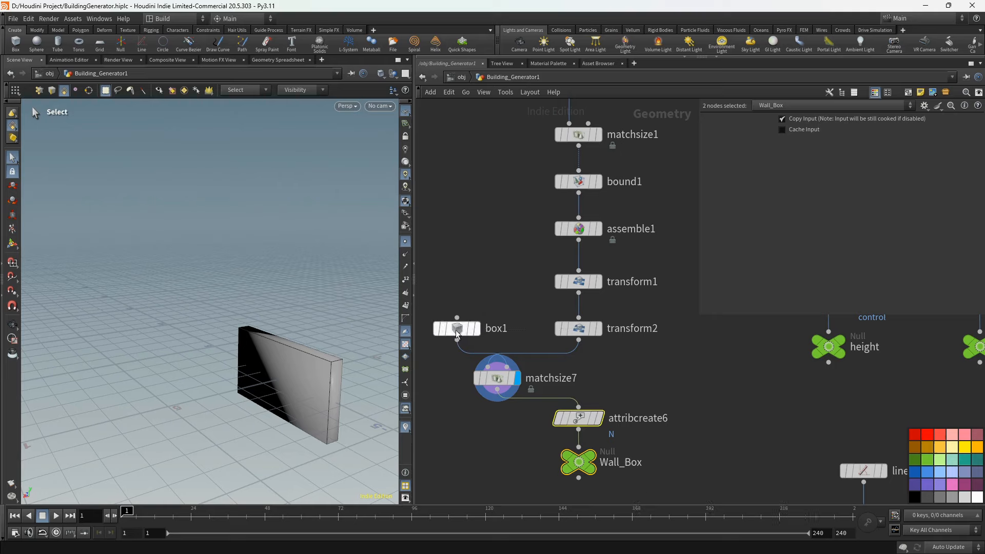
left_click_drag(499, 378, 581, 377)
left_click_drag(467, 335, 719, 333)
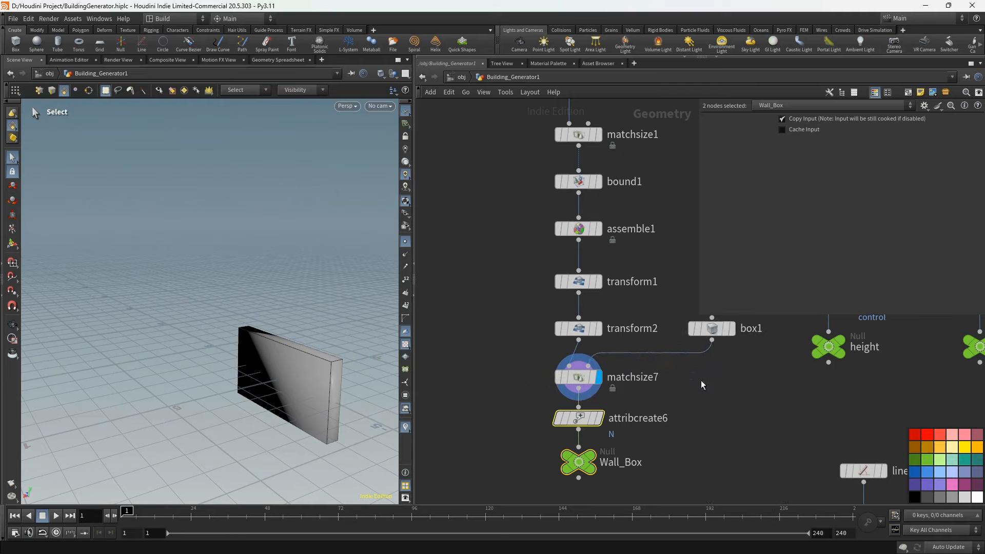
- Check the transform2 and attribcreate6 parameters, and display copytopoints2 to inspect the copied wall modules
middle_click_drag(701, 381, 661, 328)
left_click(560, 366)
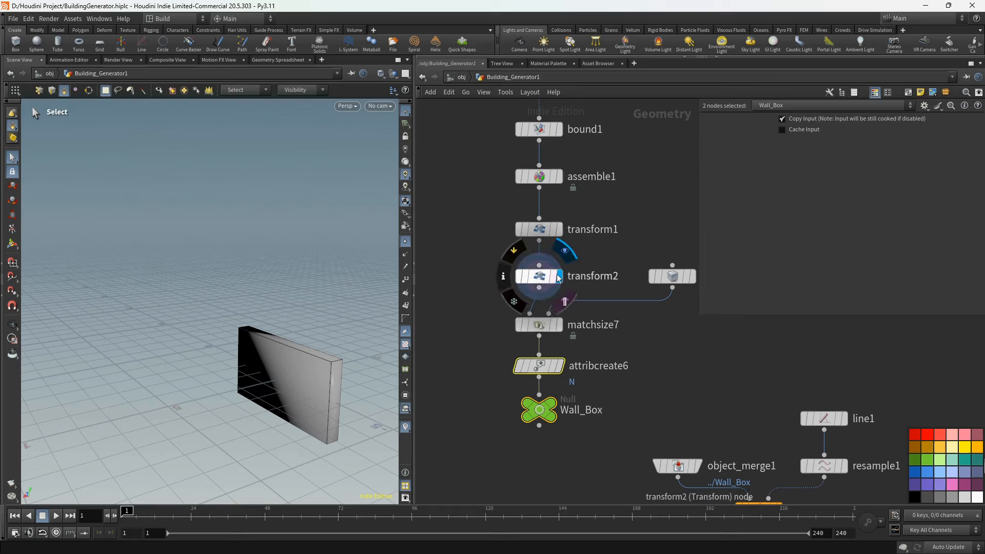
left_click(558, 276)
left_click(560, 369)
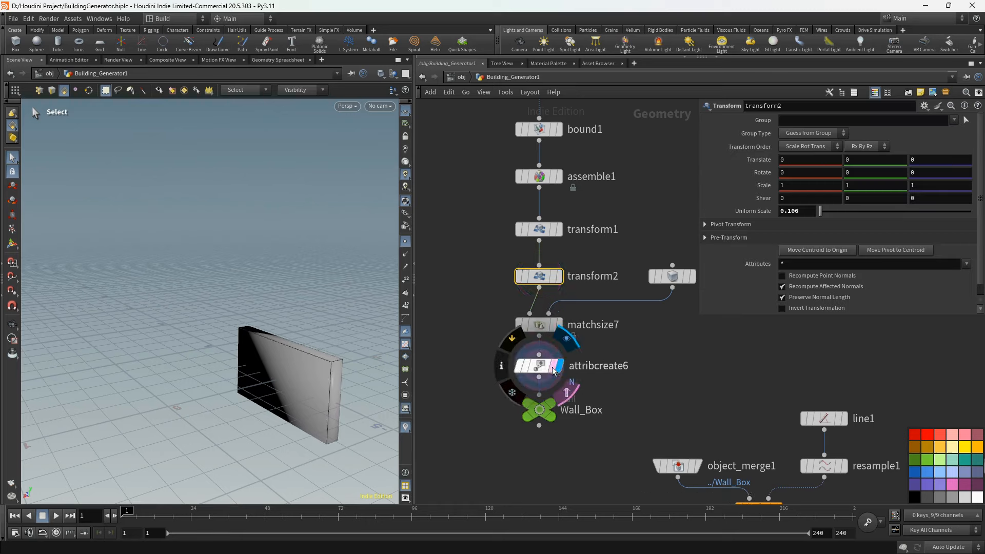
left_click(542, 367)
scroll(685, 363, "down", 3)
middle_click_drag(693, 381, 484, 242)
scroll(571, 322, "up", 3)
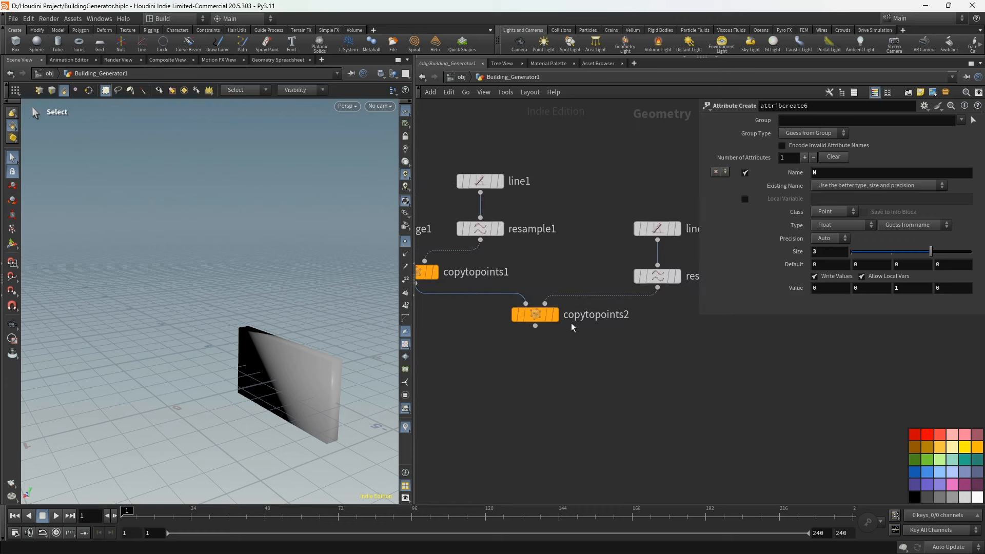
left_click(556, 315)
left_click(526, 321)
left_click_drag(293, 310, 297, 316, "alt")
- In matchsize7, enable Scale to Fit and disable both Uniform Scale and Scale X
scroll(516, 351, "down", 3)
middle_click_drag(535, 356, 657, 389)
scroll(533, 287, "up", 3)
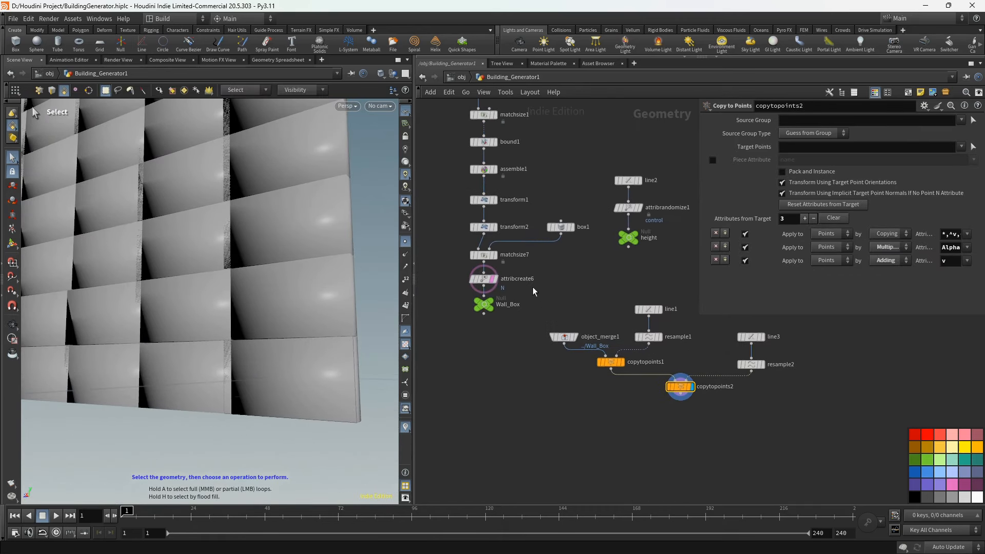
left_click(509, 297)
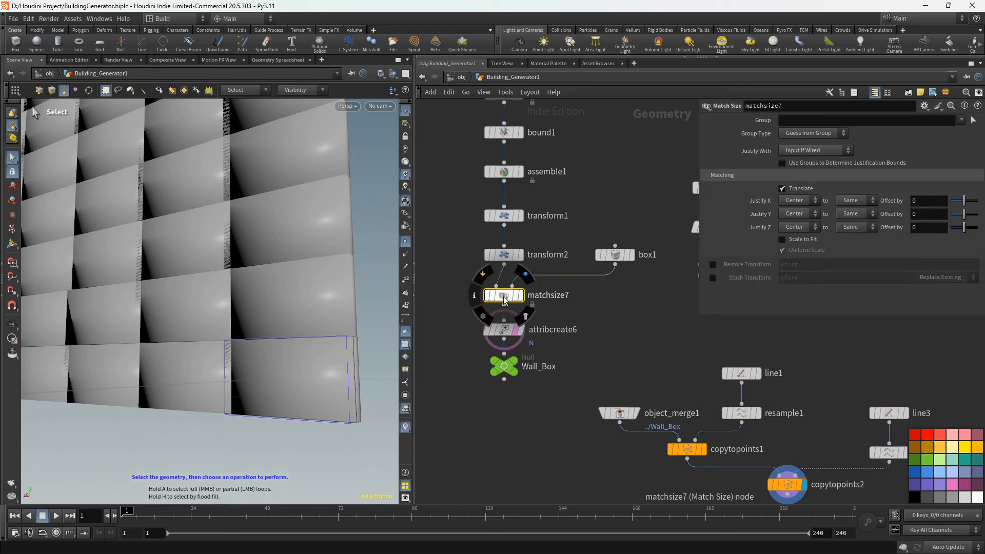
mouse_move(253, 295)
left_mouse_down("alt")
mouse_move(270, 293)
mouse_move(249, 312)
left_mouse_up("alt")
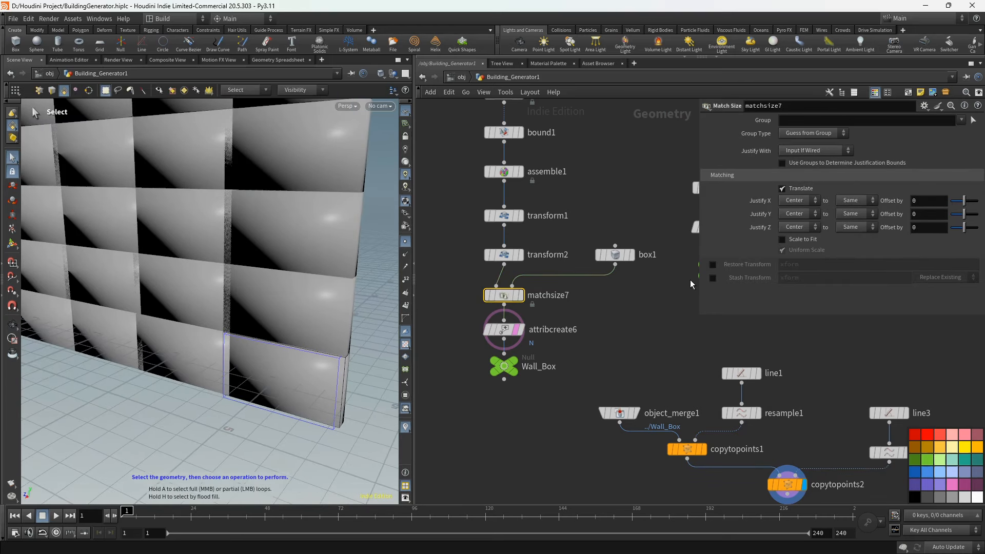
left_click(783, 240)
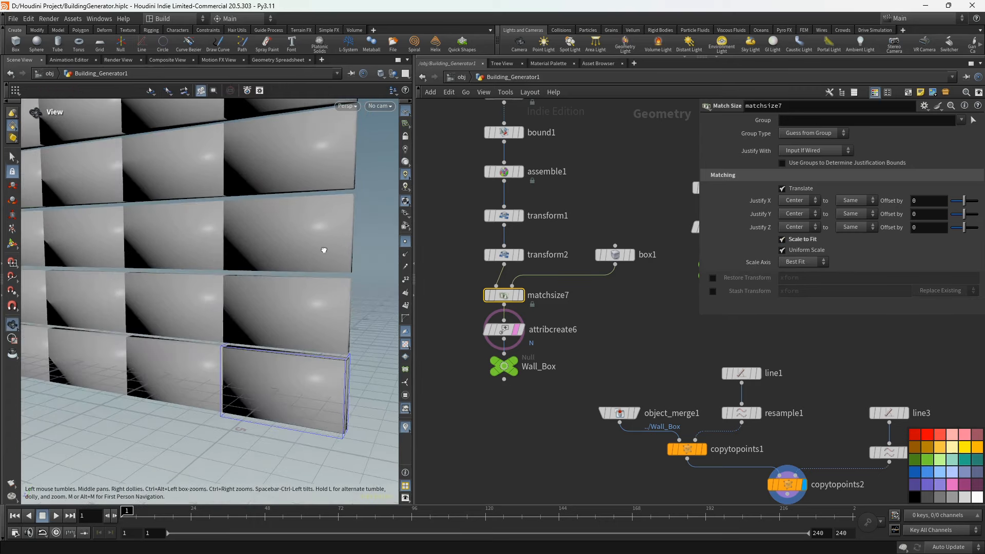
left_click(799, 251)
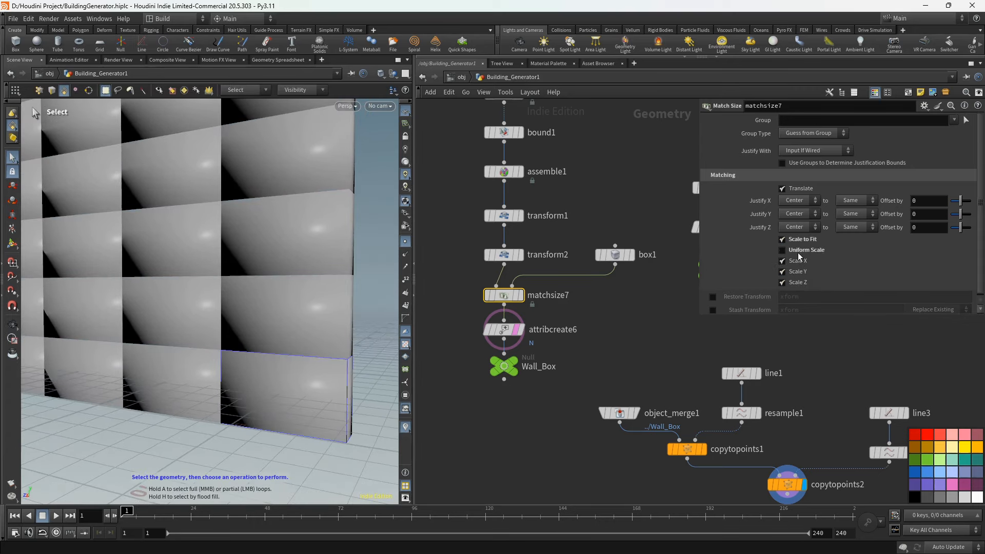
key("Escape")
left_click_drag(257, 279, 215, 263)
left_click_drag(227, 315, 288, 337, "alt")
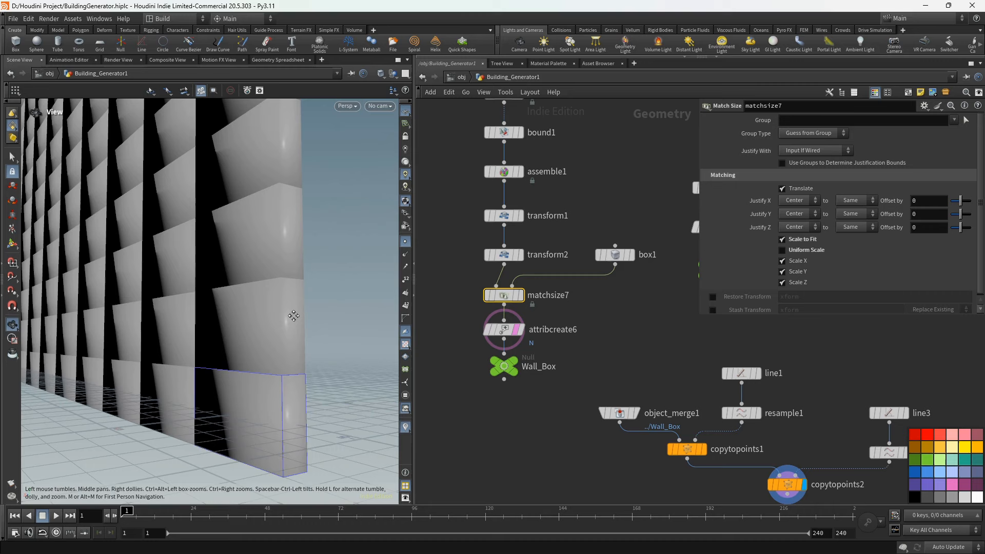
left_click(799, 261)
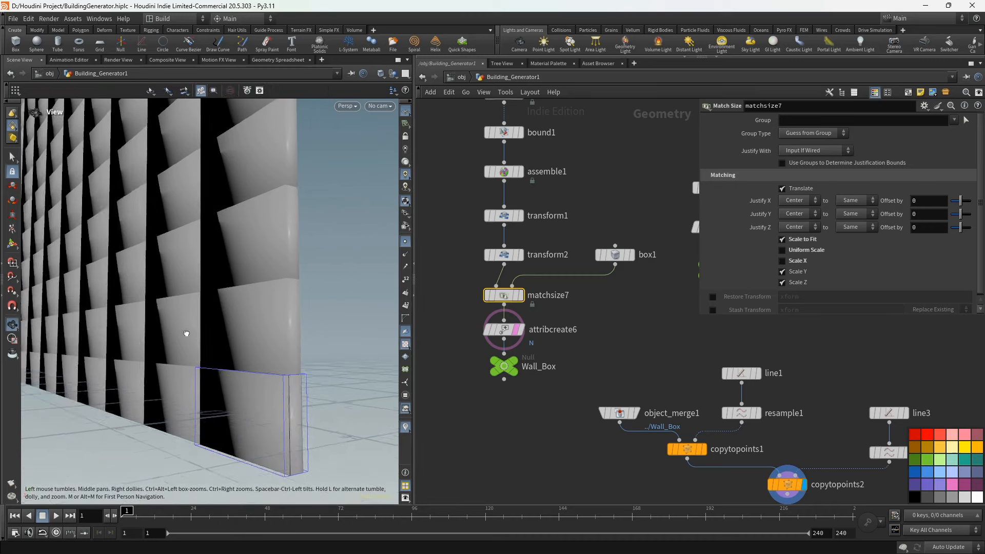
left_click_drag(186, 335, 290, 283, "alt")
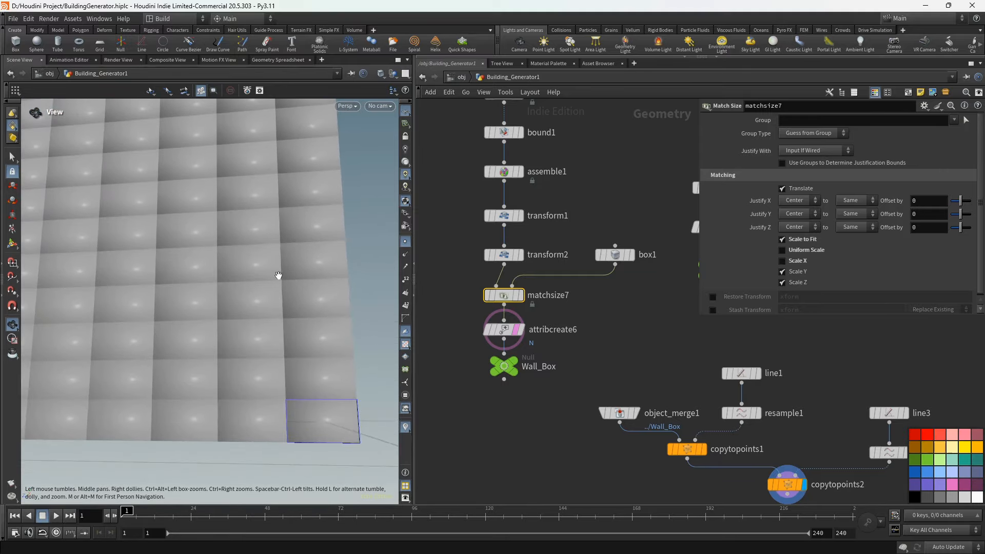
- Vary the Control null's value to test the wall's random dimensions, leaving it at 8997
scroll(647, 343, "down", 4)
left_click(578, 202)
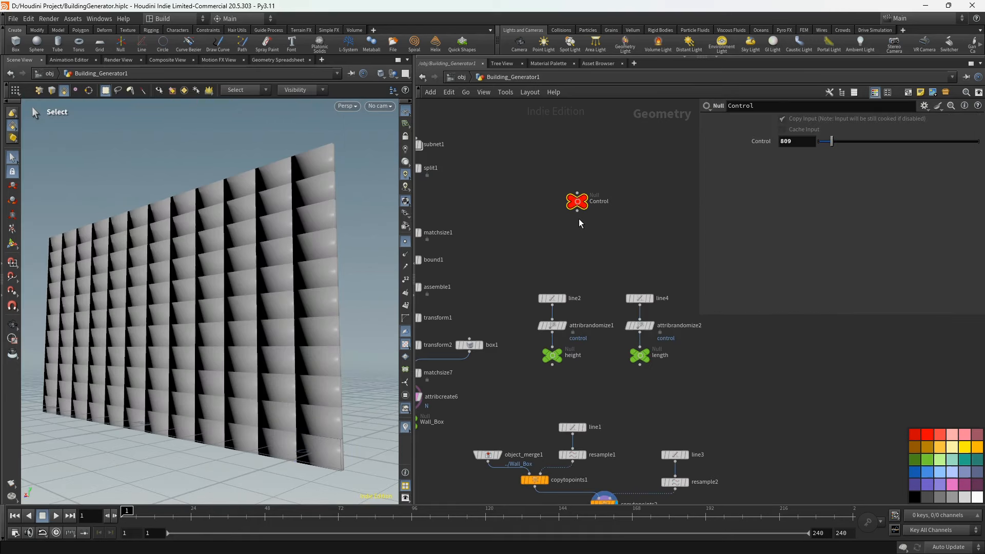
left_click_drag(832, 143, 881, 148)
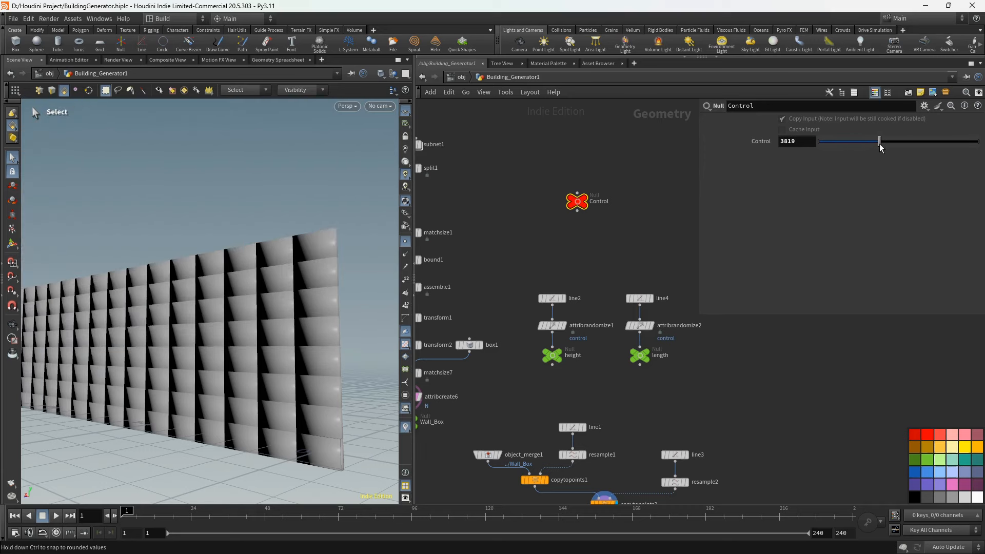
key("Escape")
left_click_drag(347, 223, 346, 260)
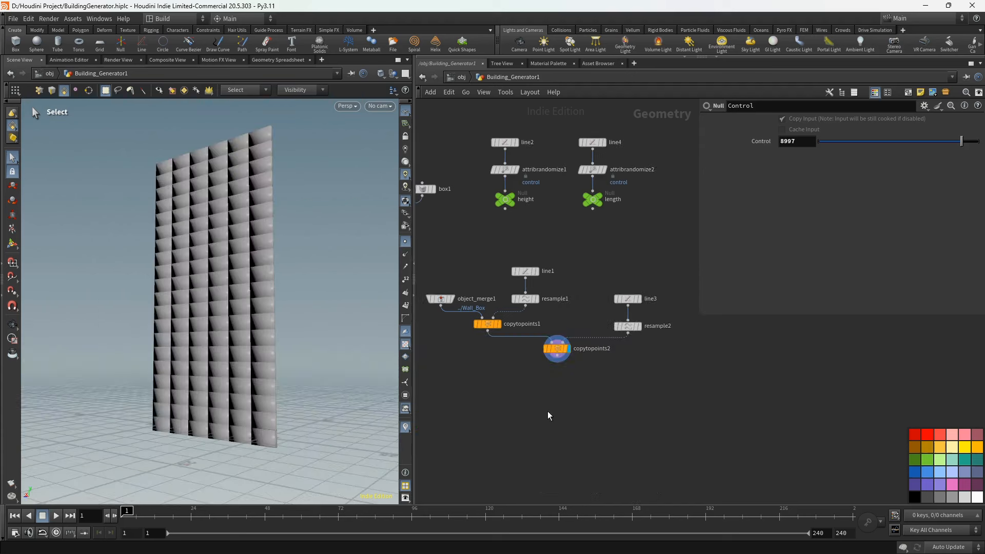
- Add a Transform node after copytopoints2, display it and set its Y rotation to 180
scroll(547, 412, "up", 3)
left_click(554, 312)
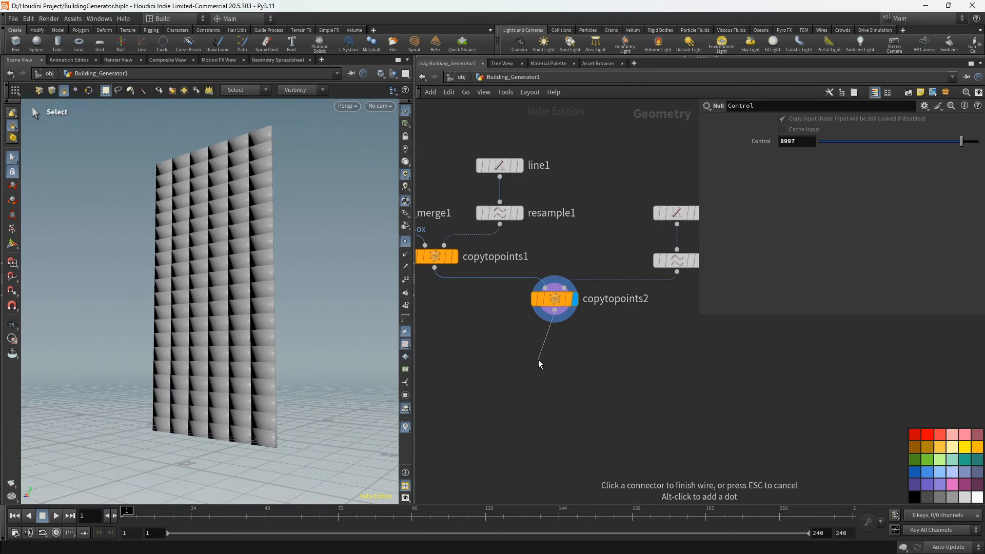
left_click(538, 359)
type("tr")
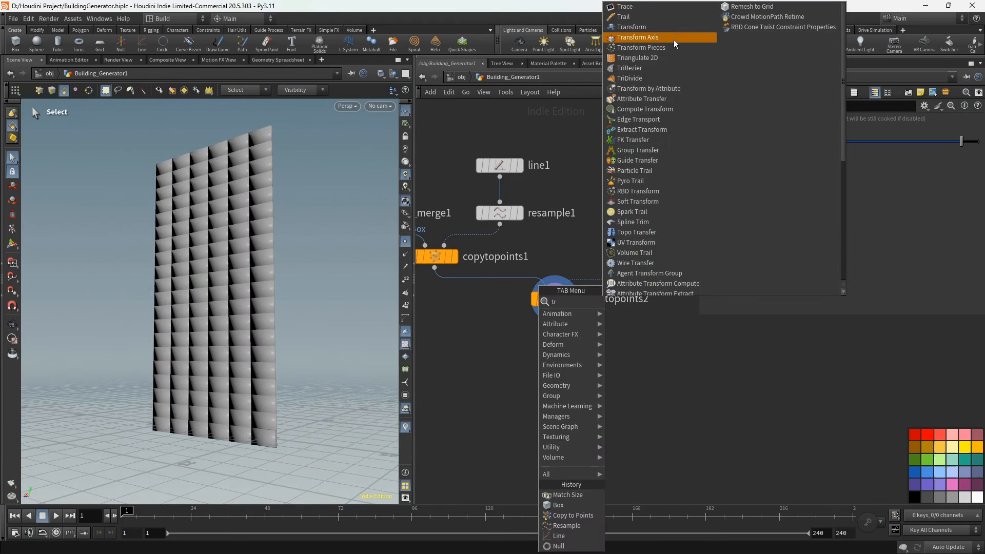
left_click(667, 27)
left_click_drag(541, 361, 557, 357)
left_click(575, 357)
left_click_drag(355, 307, 332, 326, "alt")
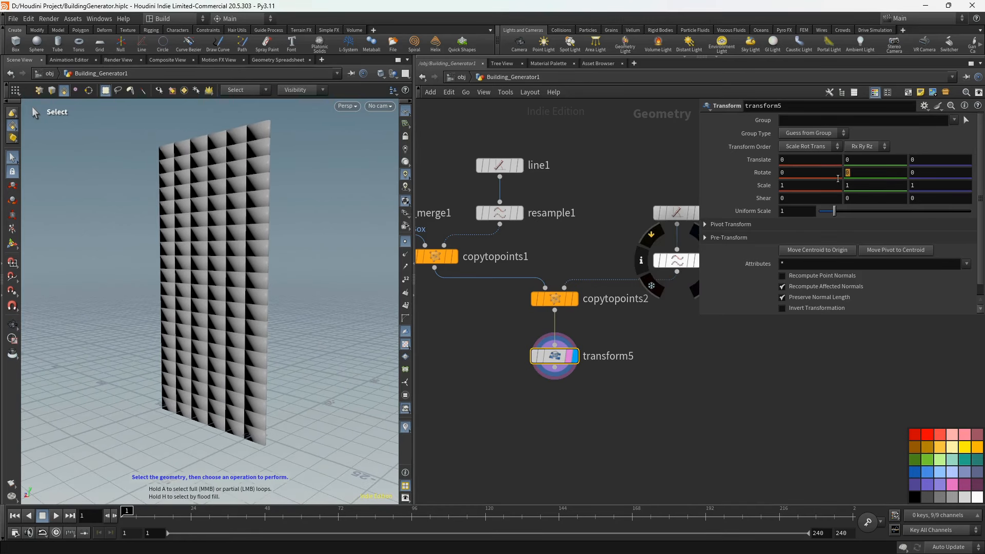
type("180")
key("Return")
left_click_drag(271, 339, 249, 286, "alt")
- Add and display an Add node below transform5, with Delete Geometry But Keep the Points enabled
middle_click_drag(544, 429, 525, 348)
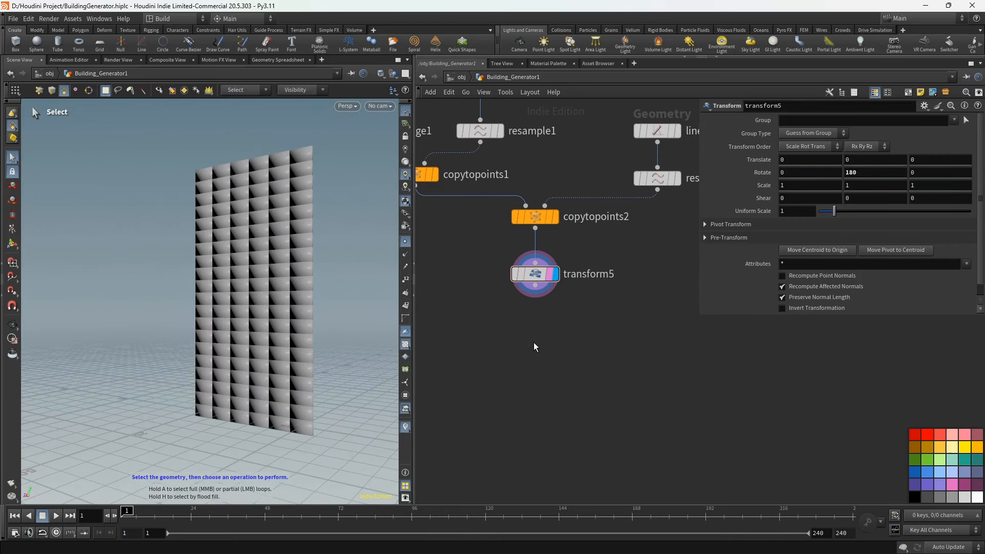
key("Tab")
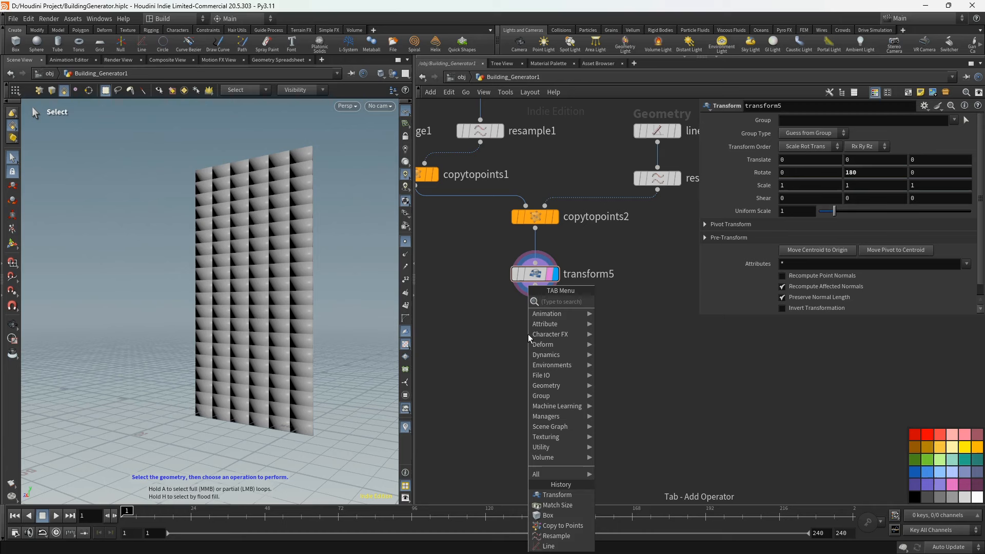
type("add")
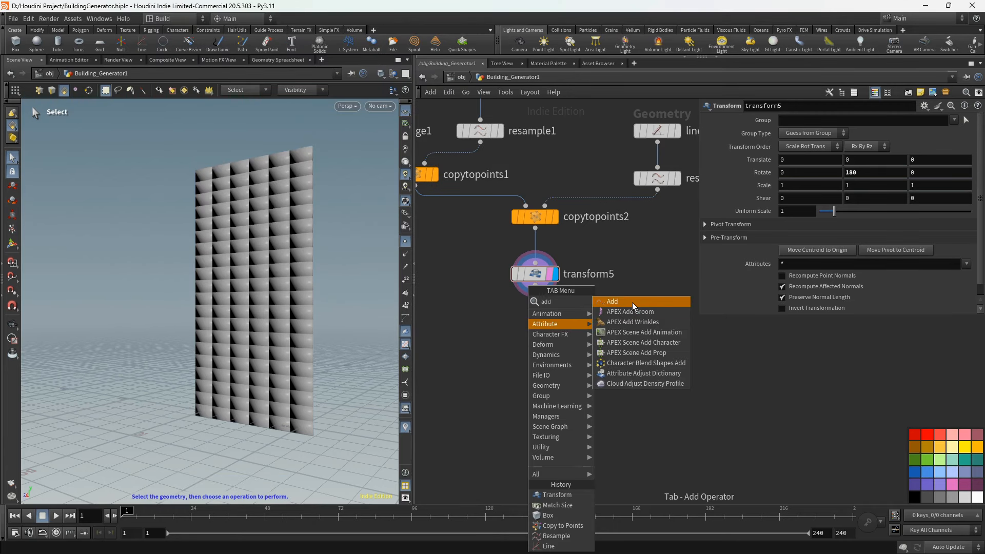
left_click(632, 303)
left_click(531, 325)
left_click(553, 325)
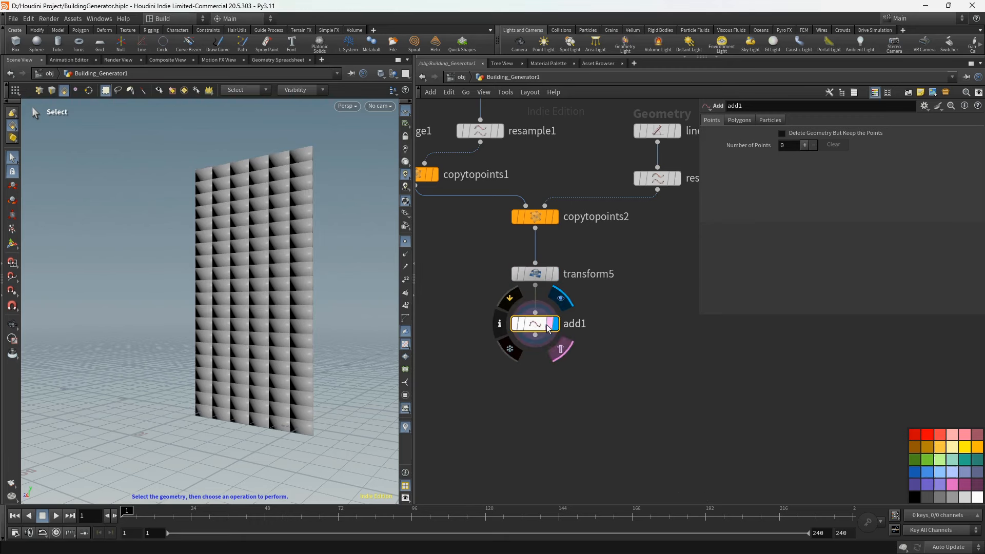
left_click(804, 132)
key("Escape")
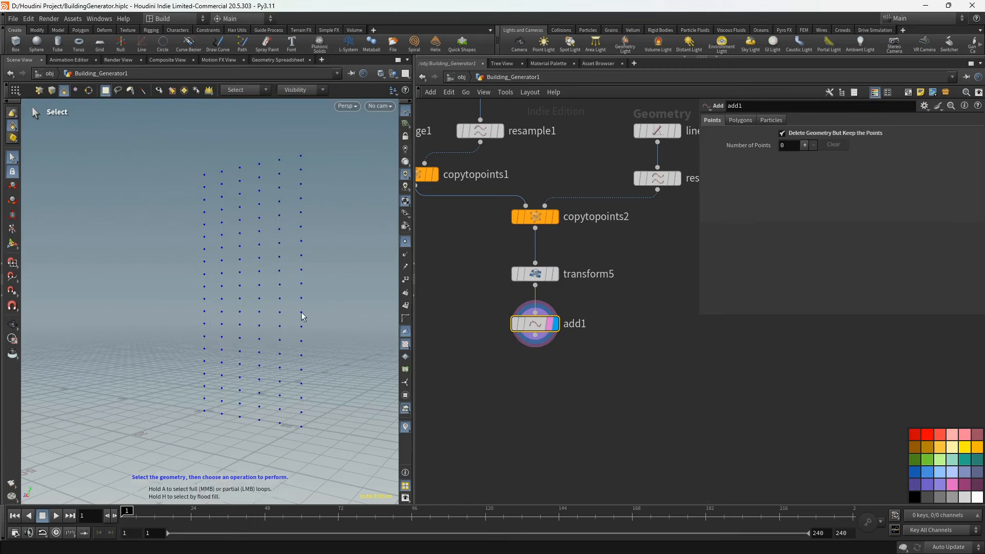
left_click_drag(308, 314, 266, 319)
key("s")
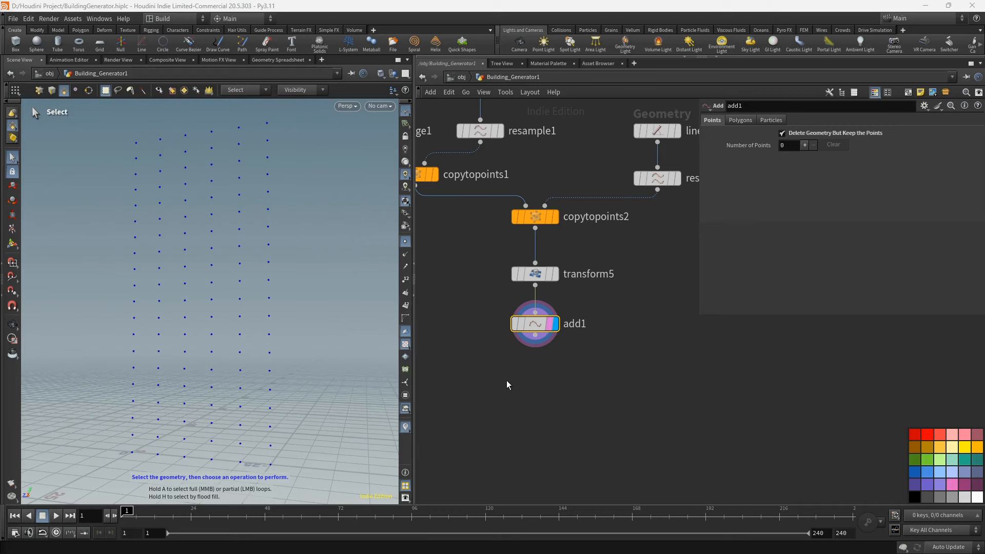
- Add an Attribute Adjust Integer node below add1, with the point attribute name variant
key("Tab")
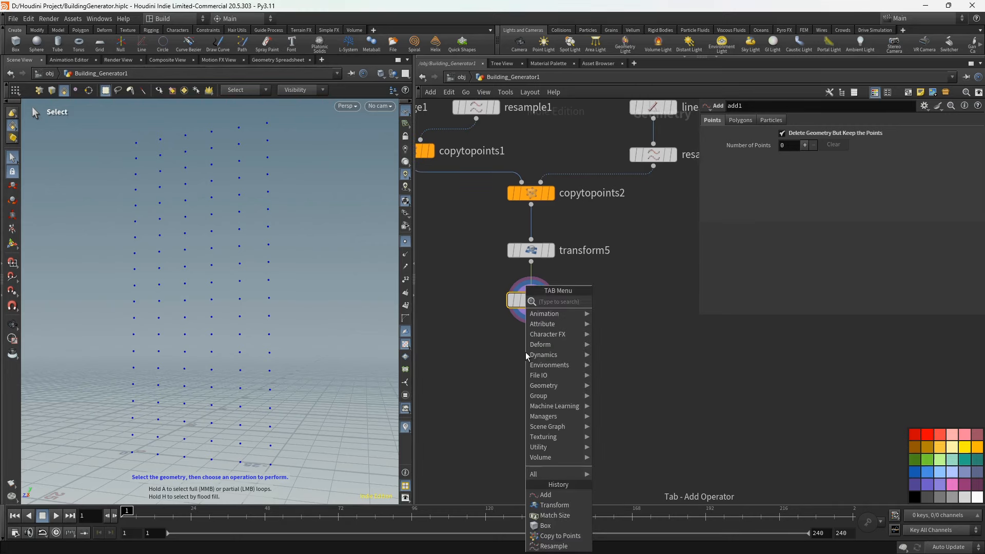
type("adi")
key("Down")
key("Return")
left_click(530, 351)
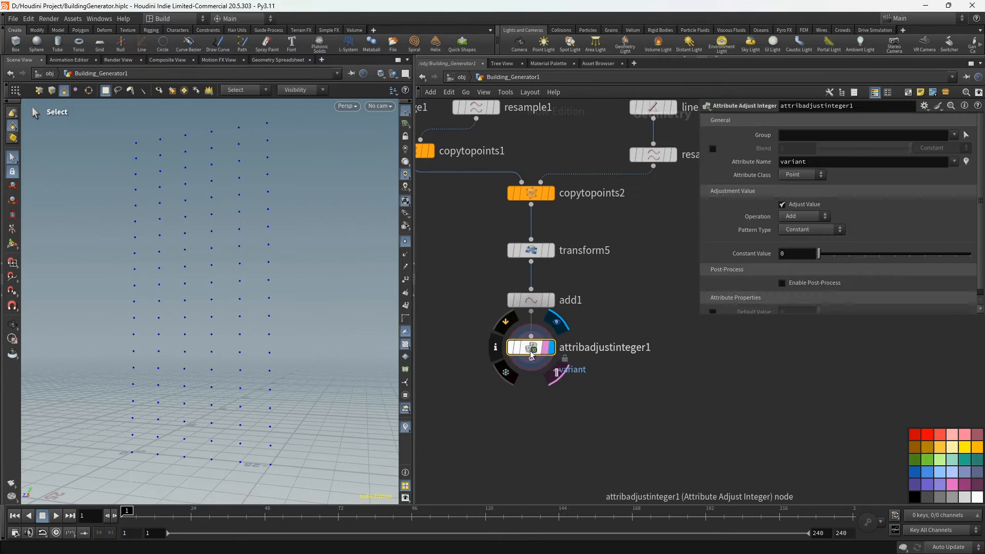
middle_click_drag(263, 289, 251, 295, "alt")
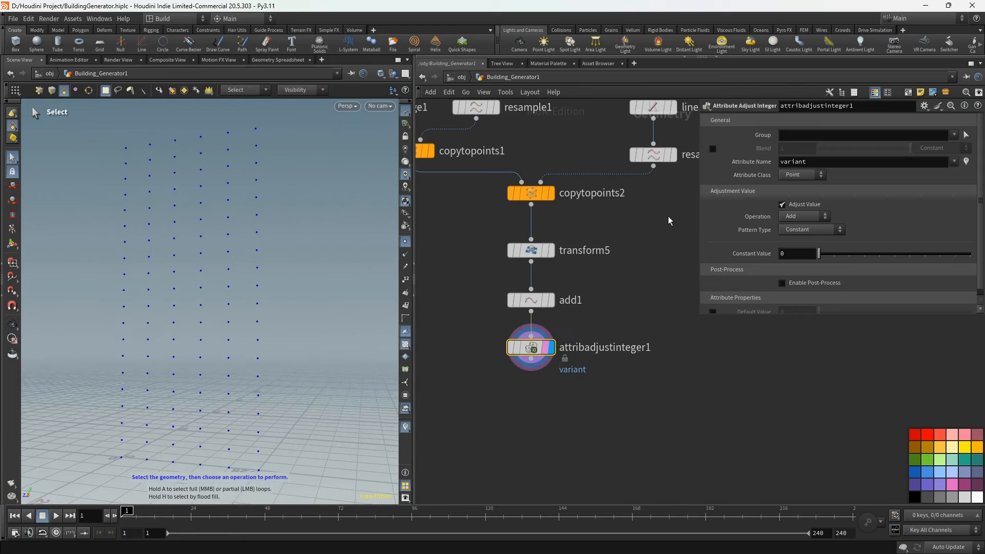
- Set the variant attribute's pattern type to Random with a maximum value of 4
left_click(808, 229)
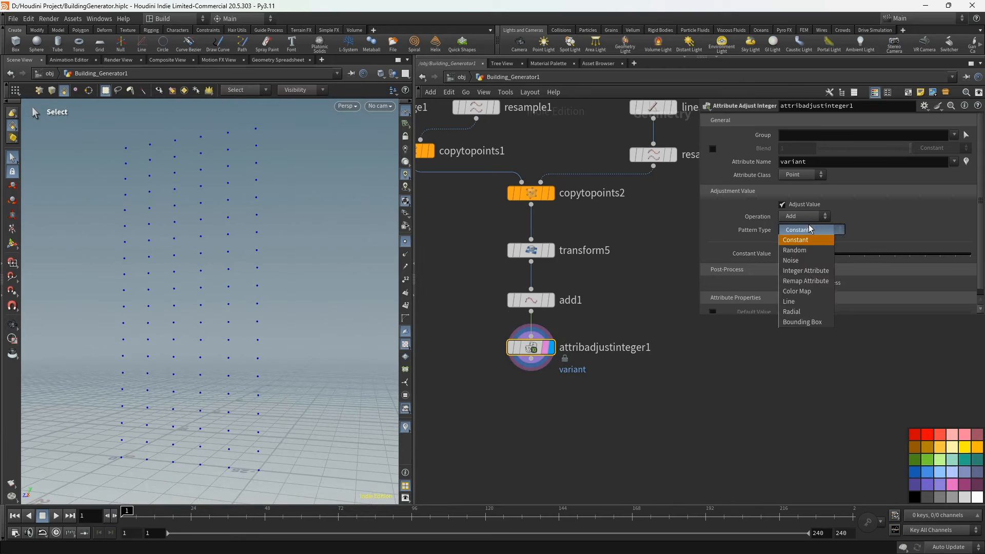
left_click(806, 249)
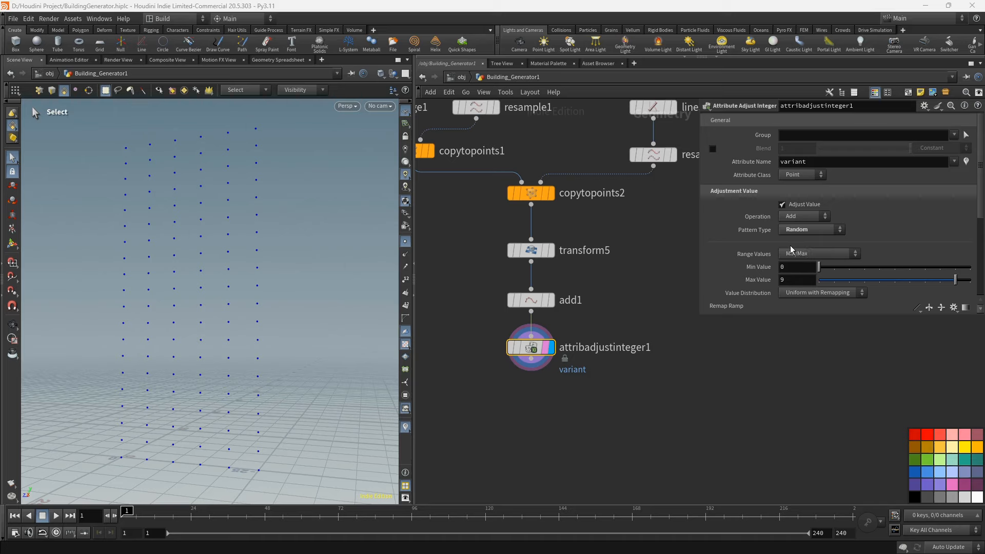
scroll(791, 245, "down", 1)
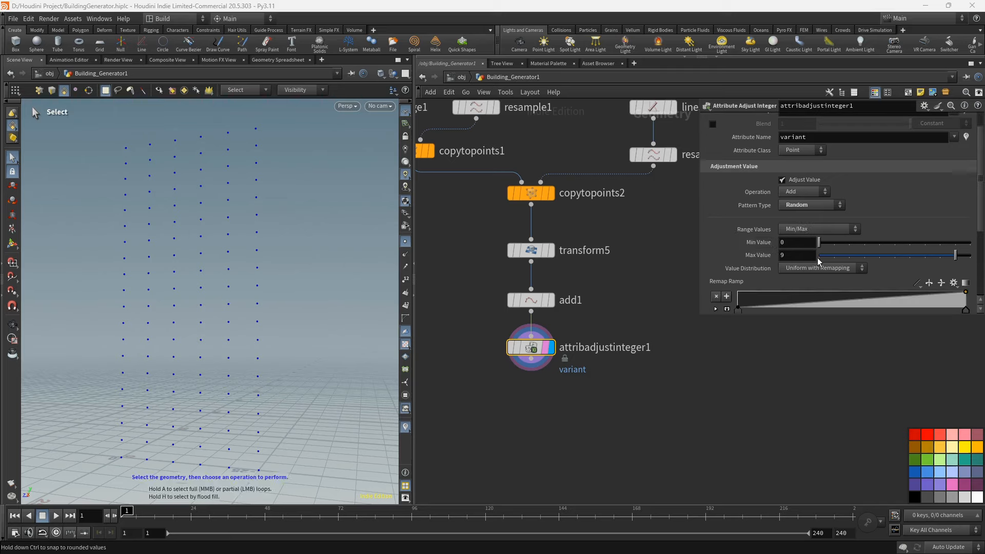
left_click_drag(957, 259, 911, 265)
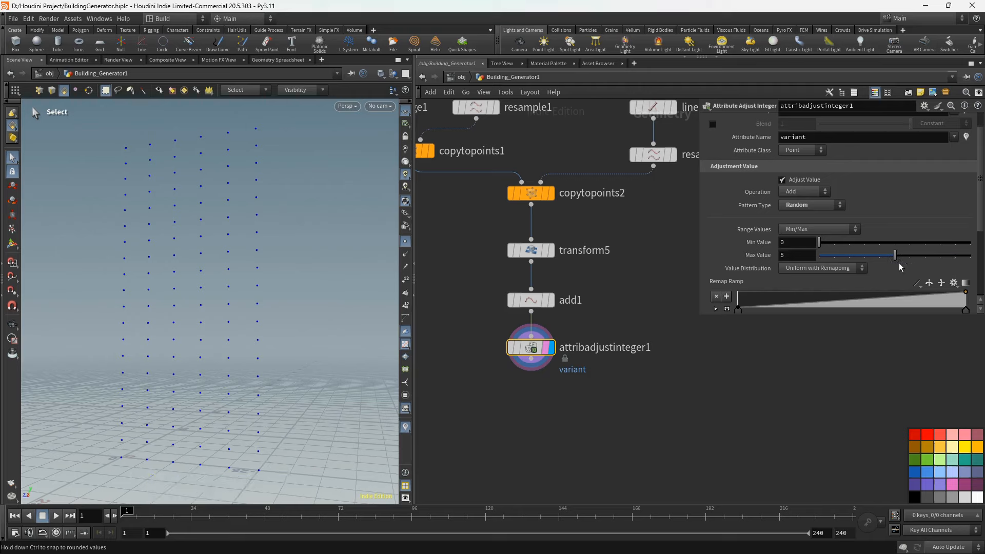
scroll(666, 308, "down", 10)
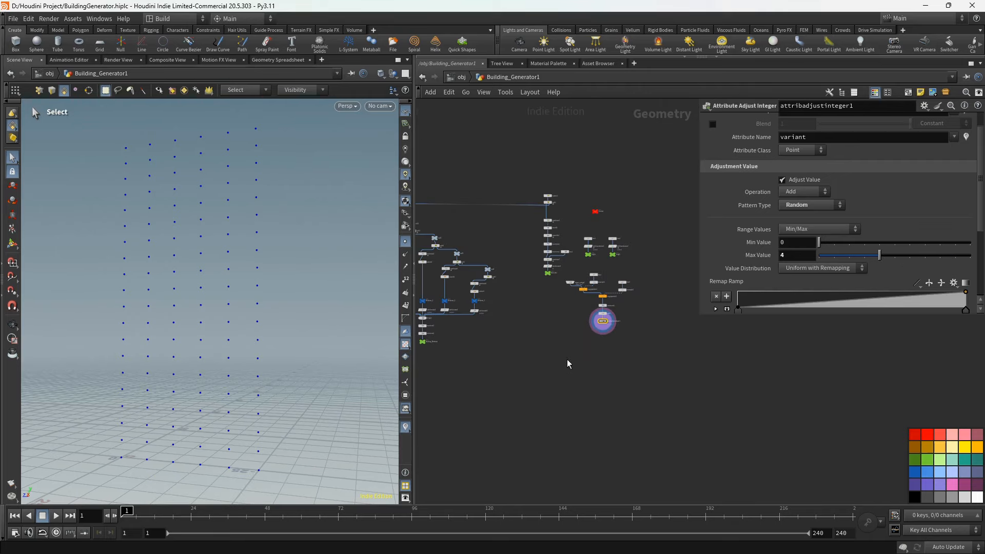
- Check the variant value on the attribcreate5 node below Windows_5
middle_click_drag(567, 359, 642, 368)
scroll(535, 356, "up", 3)
middle_click_drag(531, 319, 576, 345)
scroll(576, 349, "up", 3)
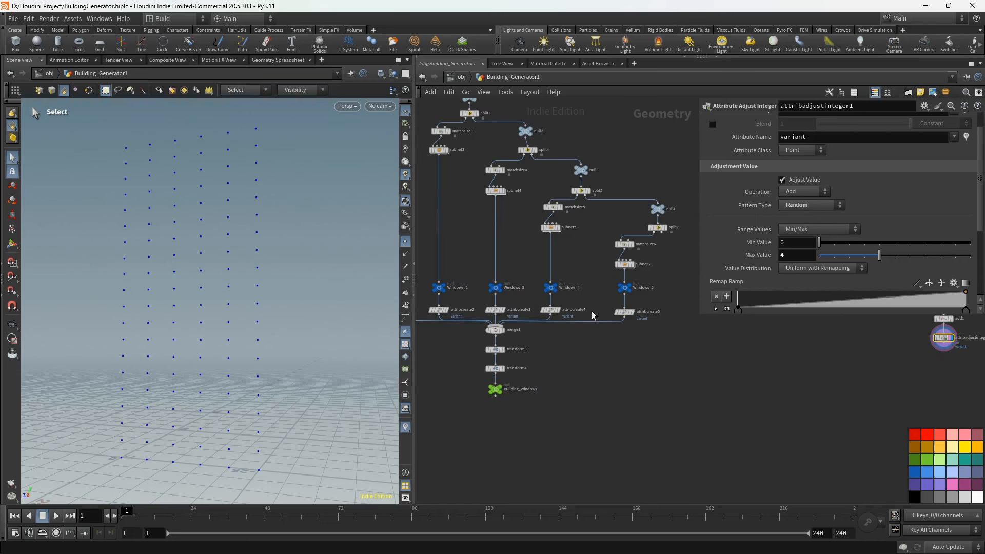
left_click(628, 313)
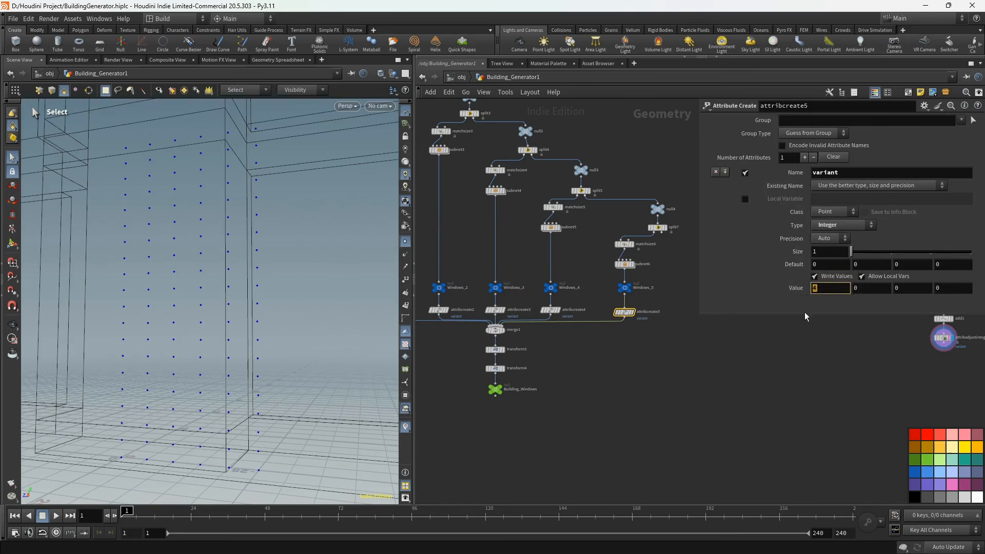
left_click(670, 365)
scroll(663, 357, "down", 3)
middle_click_drag(658, 356, 646, 382)
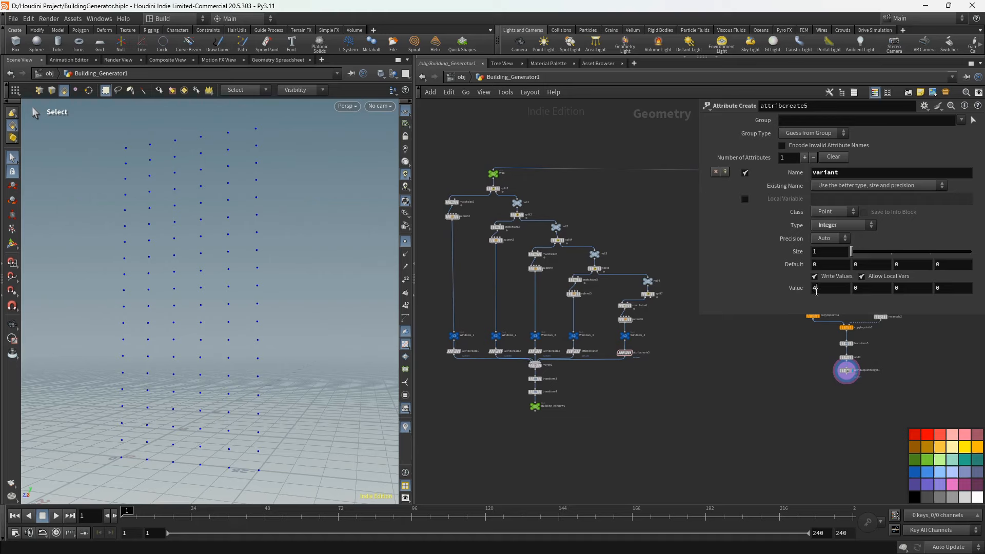
left_click(745, 354)
scroll(746, 354, "down", 3)
middle_click_drag(745, 354, 544, 375)
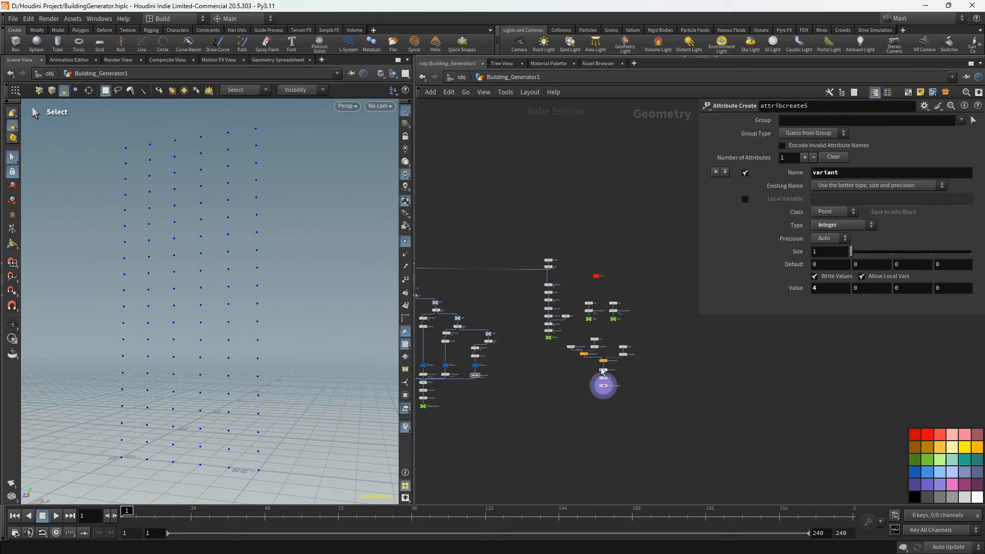
- Add a Copy to Points node below attribadjustinteger1 and feed the variant points into its target points input
scroll(604, 372, "up", 6)
left_click(608, 408)
scroll(533, 280, "up", 3)
key("Tab")
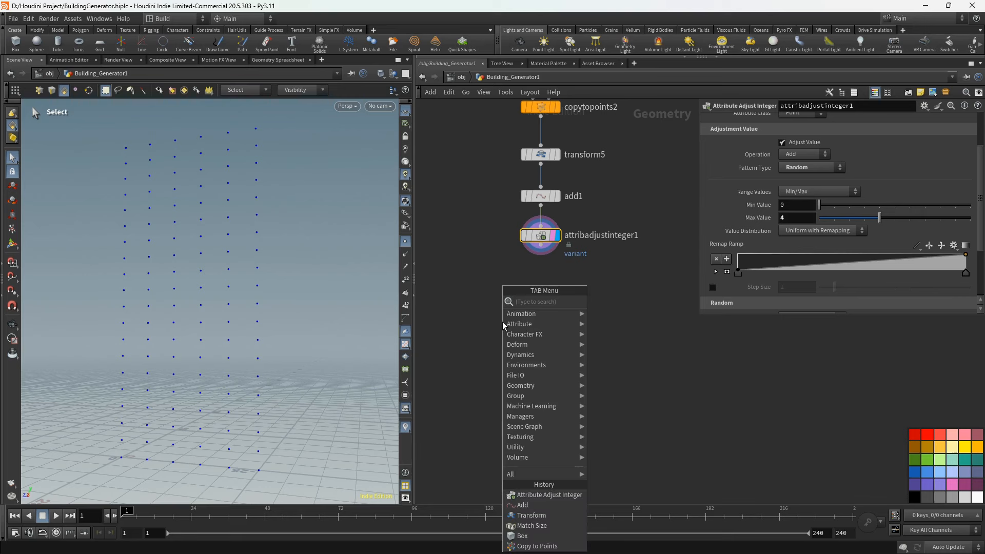
type("cop")
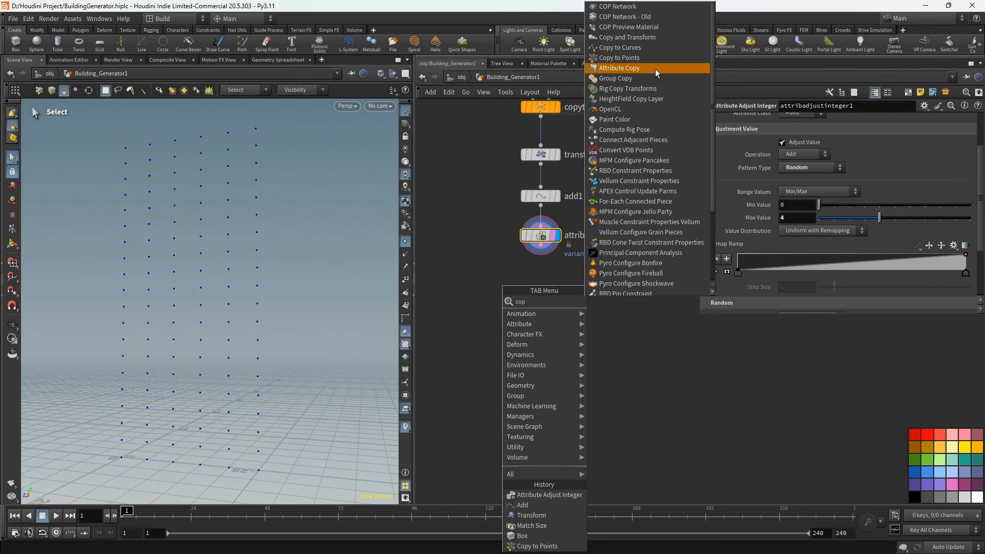
left_click(620, 57)
left_click(523, 284)
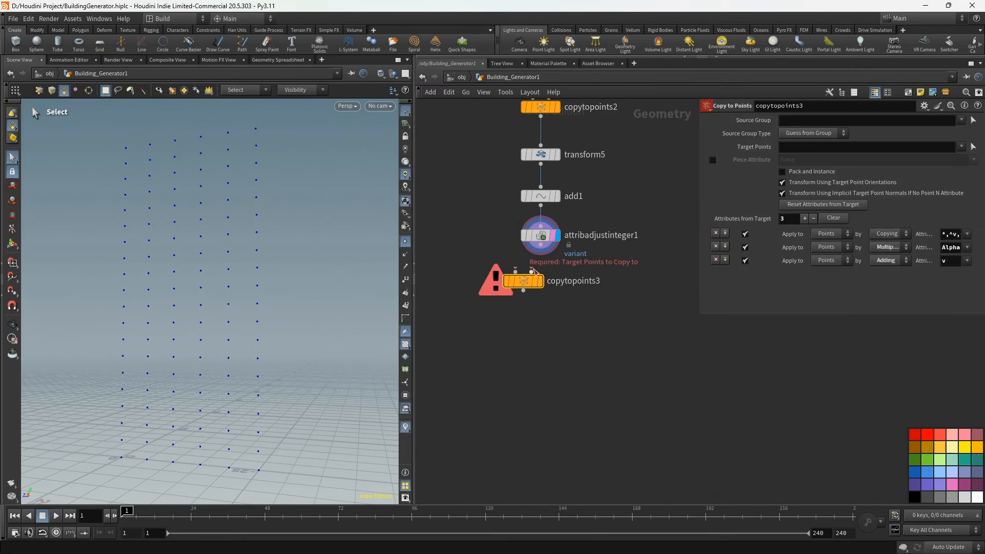
left_click_drag(532, 284, 489, 275)
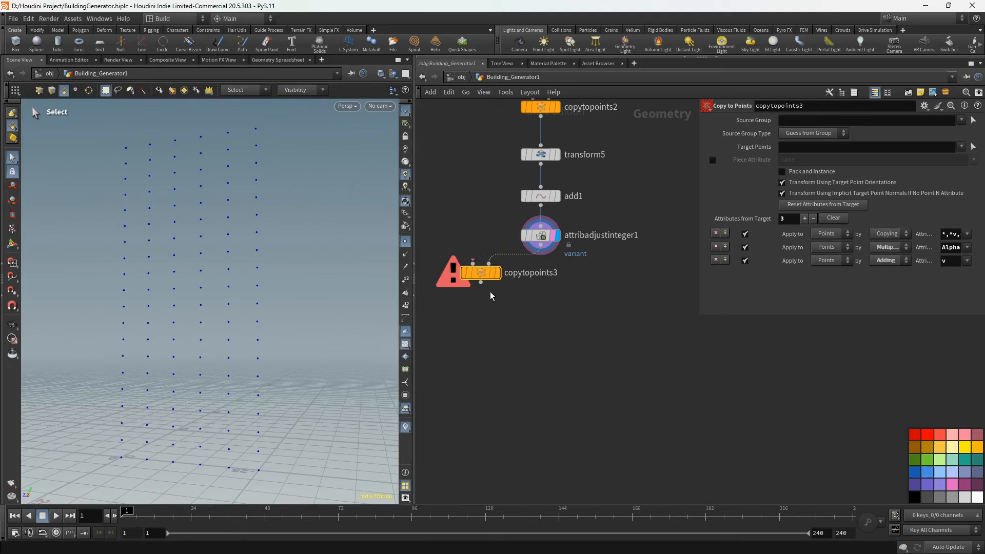
- Add an Object Merge node beside attribadjustinteger1 and wire it into the geometry input of copytopoints3
middle_click_drag(492, 293, 589, 319)
scroll(545, 245, "down", 5)
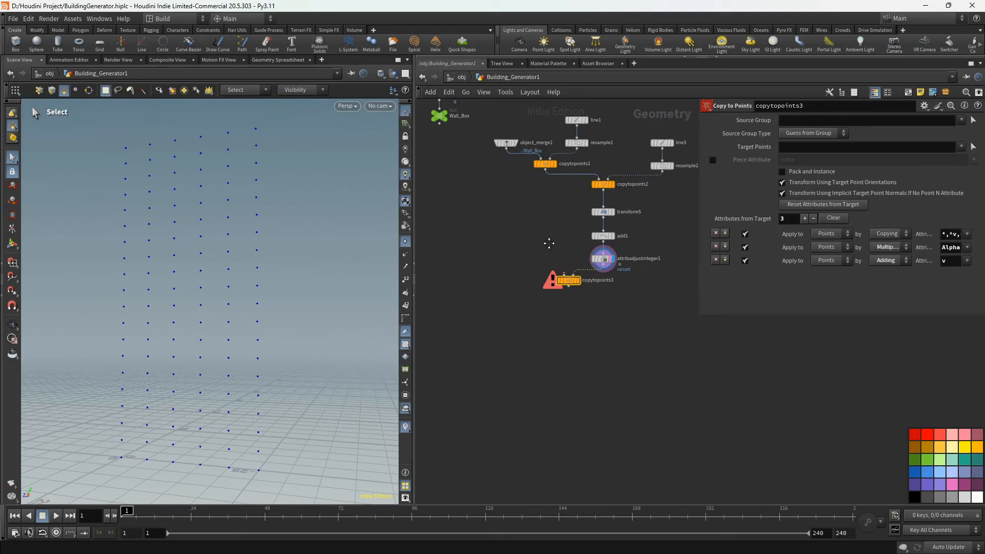
key("Tab")
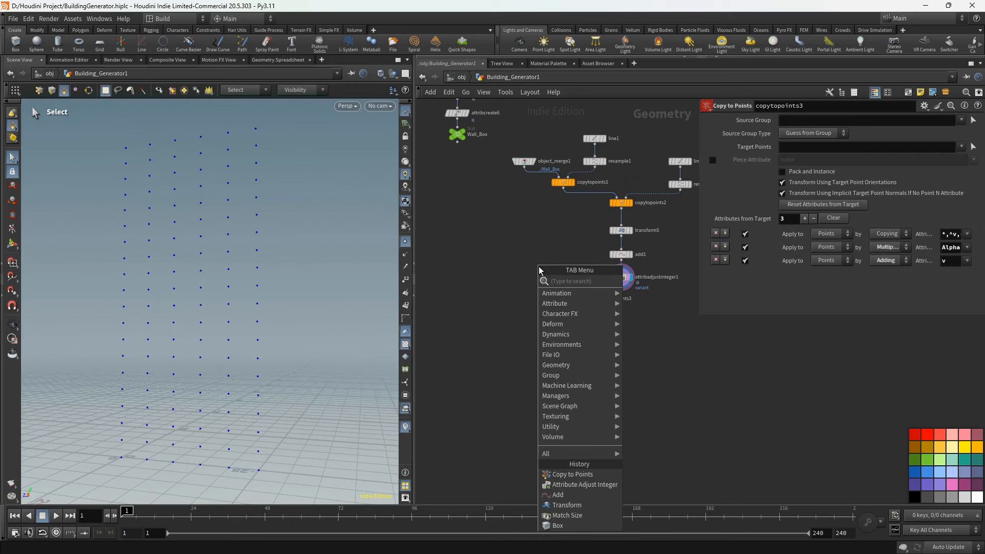
type("ob")
left_click(673, 282)
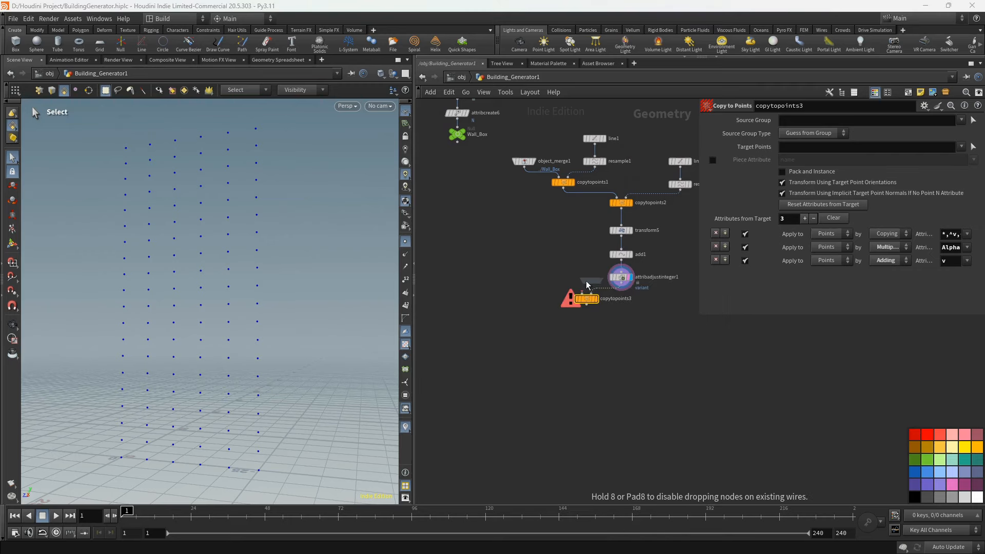
left_click(545, 278)
scroll(549, 290, "up", 2)
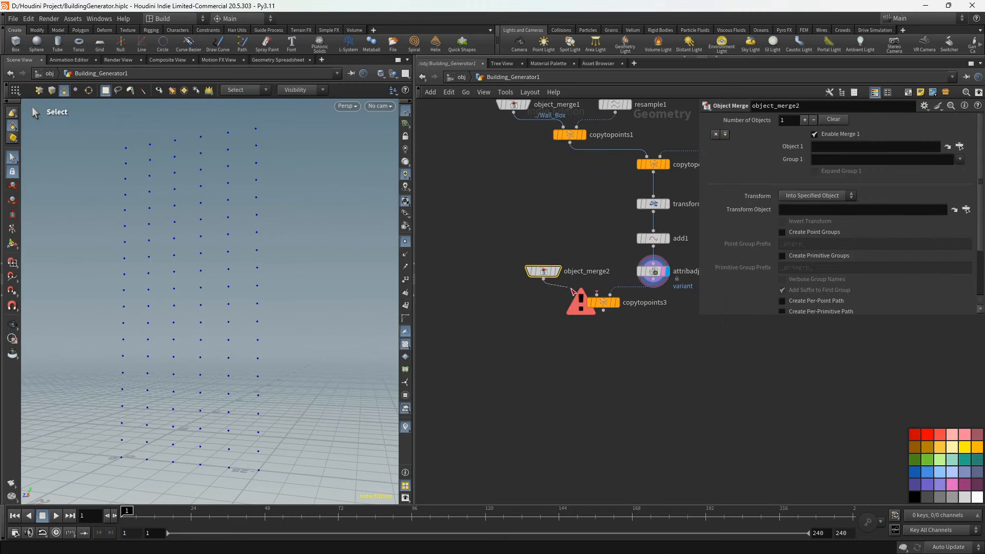
- Set Object 1 of object_merge2 to ../Building_Windows
key("h")
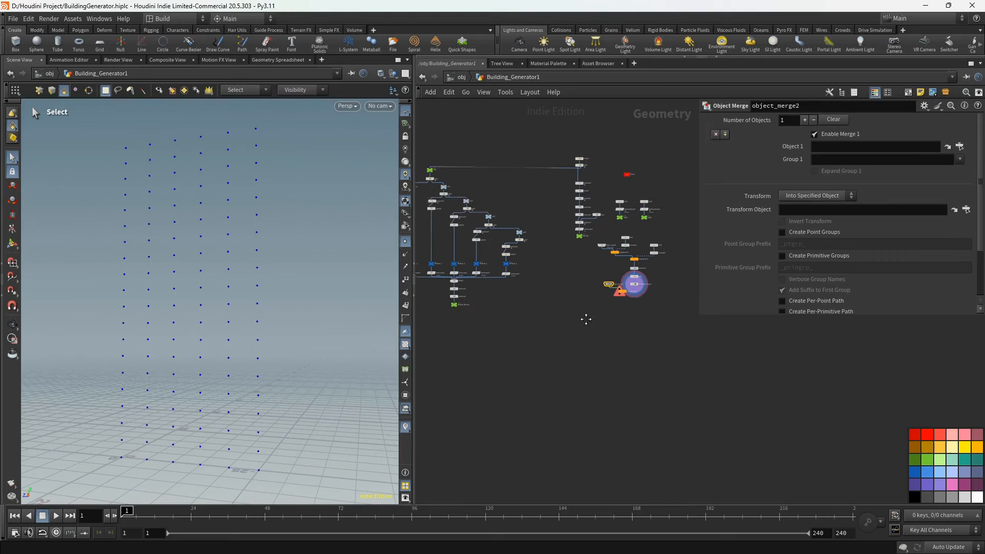
scroll(492, 313, "up", 2)
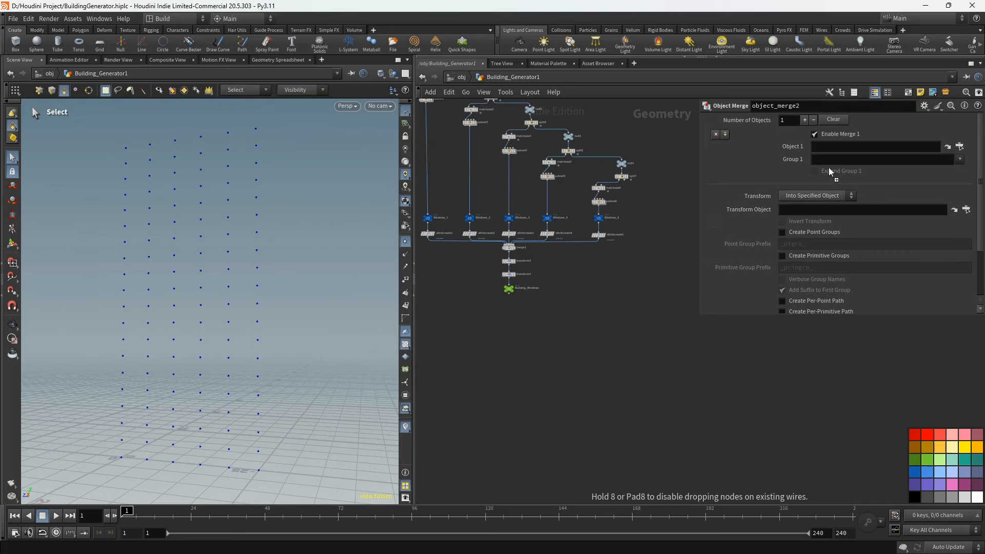
left_click_drag(834, 148, 834, 148)
scroll(641, 318, "down", 3)
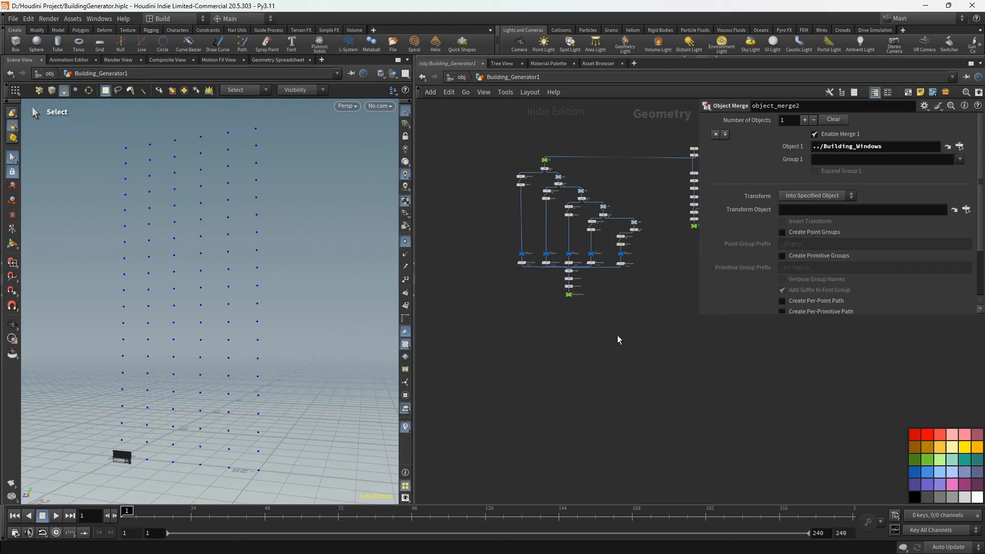
- Display copytopoints3 and turn off point display in the viewport
middle_click_drag(645, 335, 582, 341)
scroll(660, 329, "up", 3)
scroll(650, 293, "up", 5)
middle_click_drag(639, 290, 604, 337)
left_click(597, 295)
left_click(600, 296)
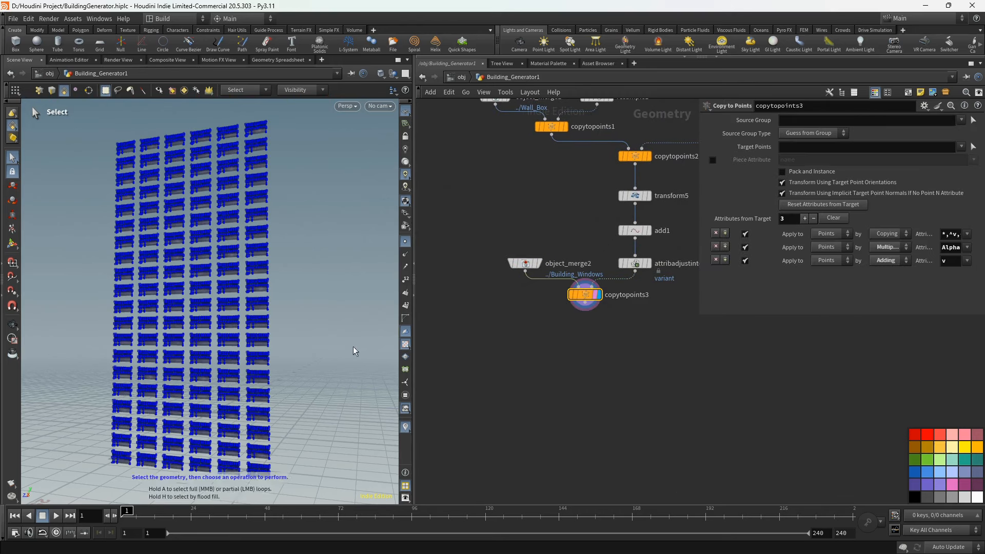
left_click(406, 244)
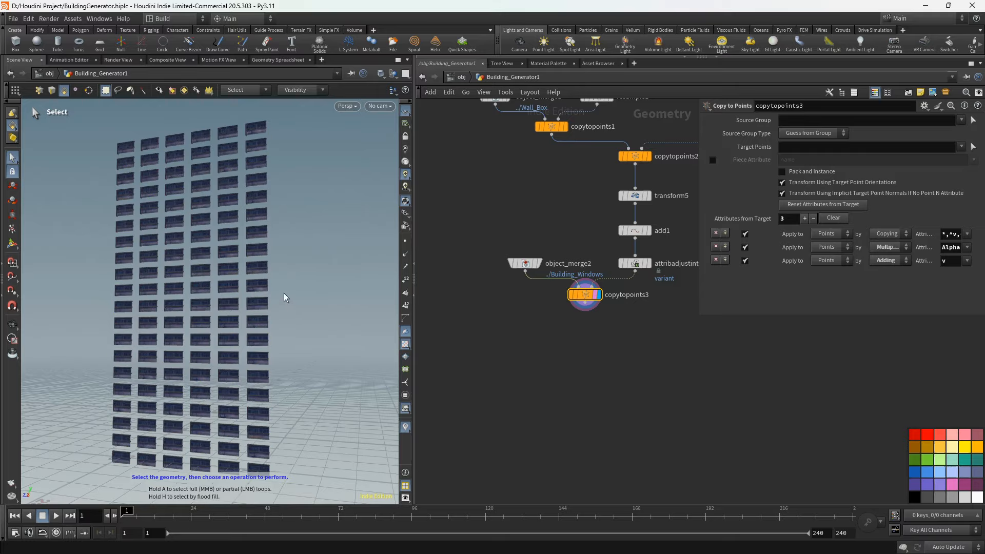
- Enable Piece Attribute on copytopoints3 and set it to variant
scroll(257, 324, "up", 3)
left_click_drag(242, 335, 275, 254, "alt")
scroll(587, 304, "up", 3)
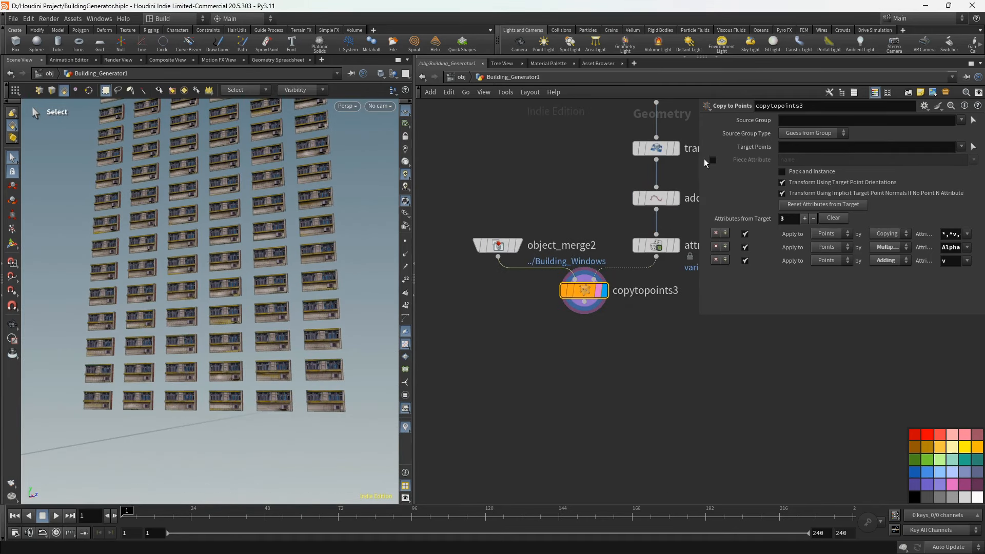
left_click(713, 160)
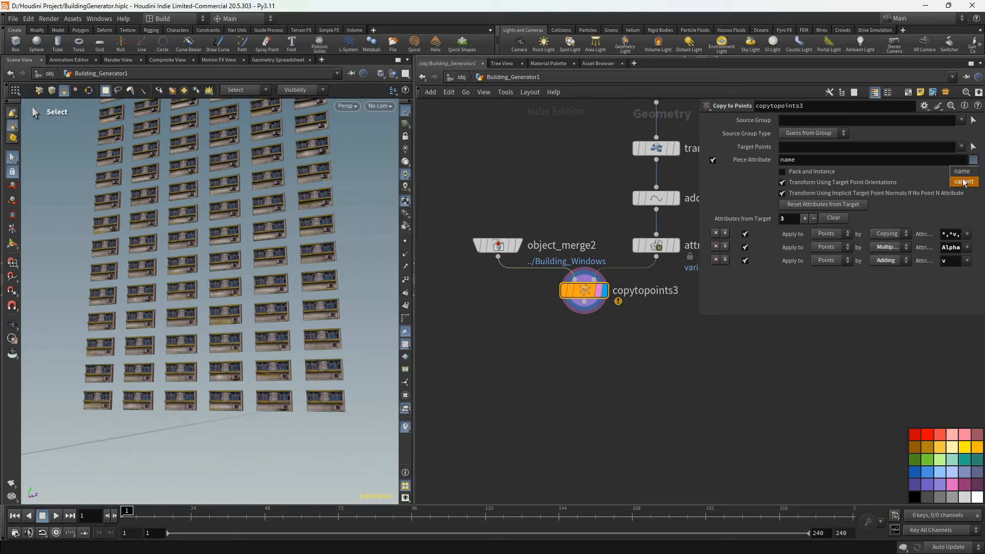
left_click(964, 182)
left_click_drag(248, 337, 243, 301, "alt")
scroll(488, 336, "down", 3)
- Copy the box1 and matchsize7 nodes from the Wall_Box branch
middle_click_drag(484, 338, 613, 345)
scroll(502, 296, "down", 1)
middle_click_drag(502, 296, 494, 356)
scroll(490, 335, "up", 3)
scroll(598, 316, "down", 3)
scroll(621, 239, "up", 3)
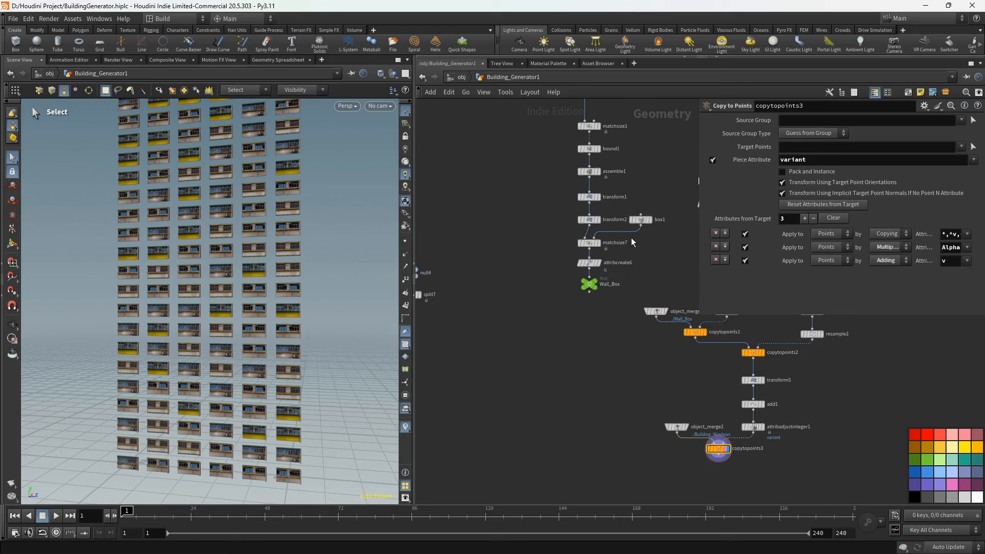
left_click(645, 223)
left_click(594, 246, "shift")
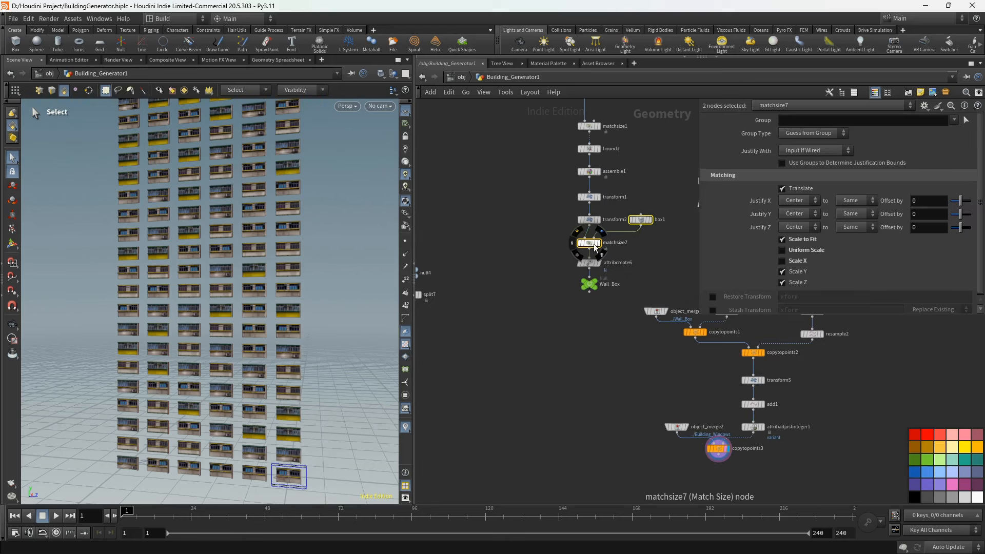
scroll(572, 287, "down", 3)
middle_click_drag(540, 325, 604, 261)
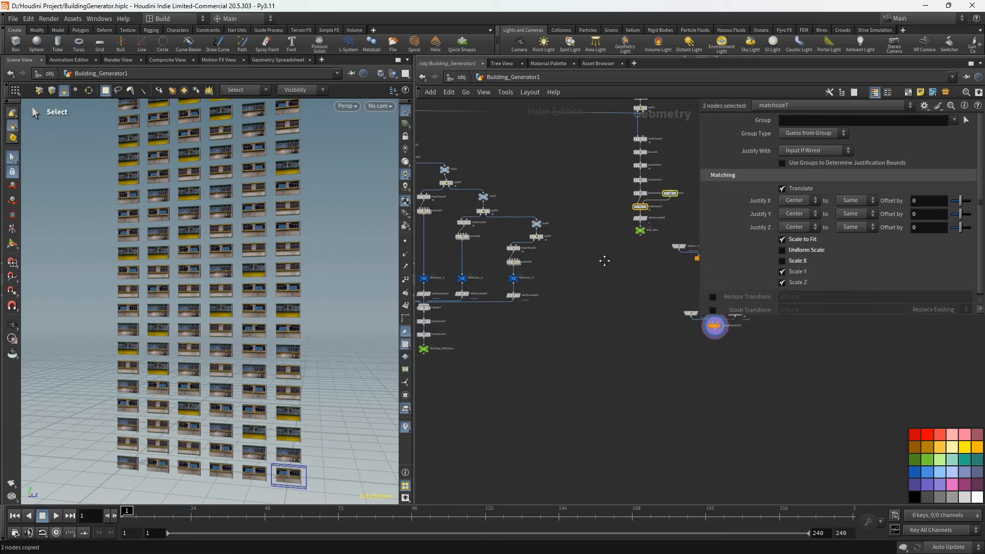
- Paste the copied Box and Match Size nodes and insert the Match Size between transform4 and Building_Windows
scroll(471, 341, "up", 2)
middle_click_drag(474, 341, 595, 271)
scroll(533, 289, "up", 2)
left_click_drag(524, 277, 528, 324)
key("ctrl+v")
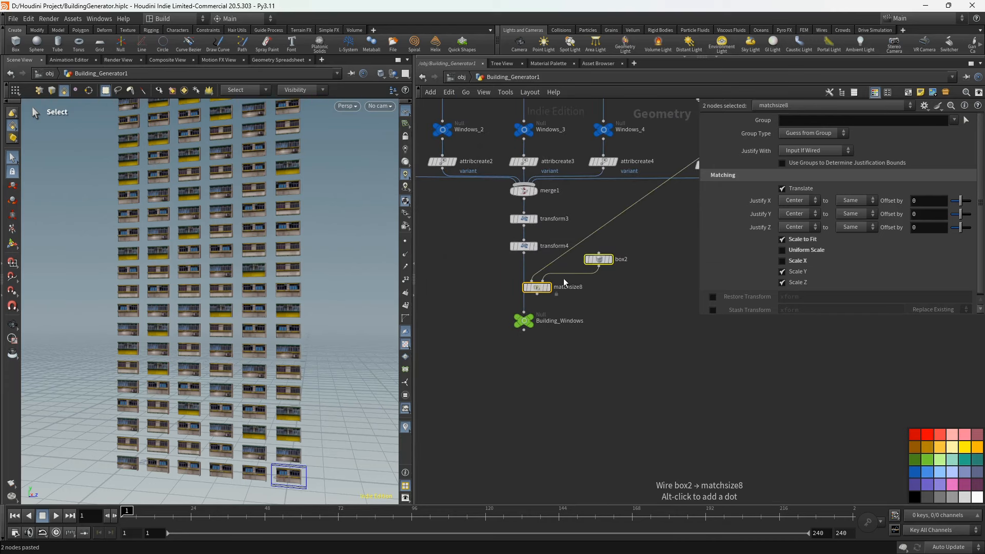
left_click_drag(524, 253, 524, 283)
scroll(530, 299, "up", 3)
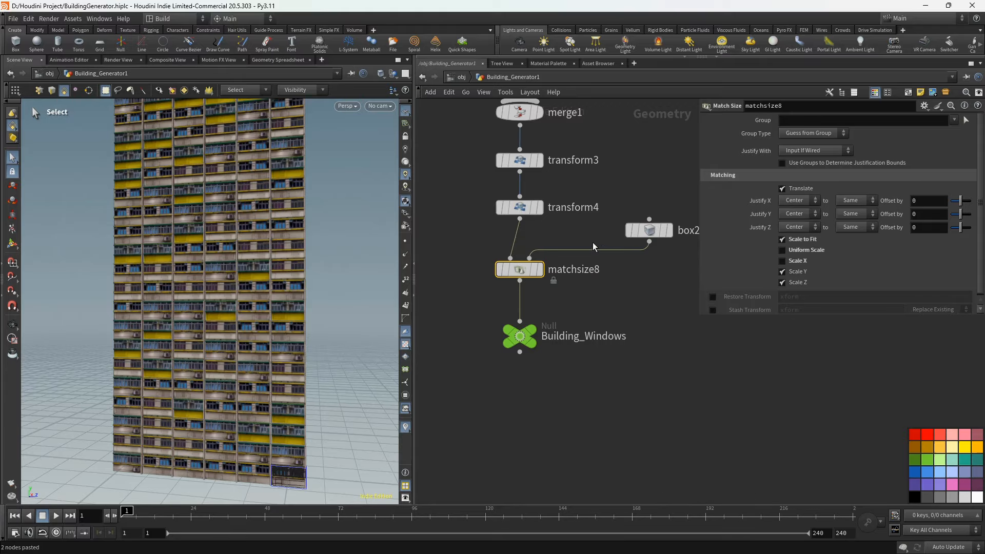
left_click_drag(650, 229, 650, 208)
- Examine the seams between neighbouring window modules up close and open the parameters of box2
scroll(251, 275, "up", 5)
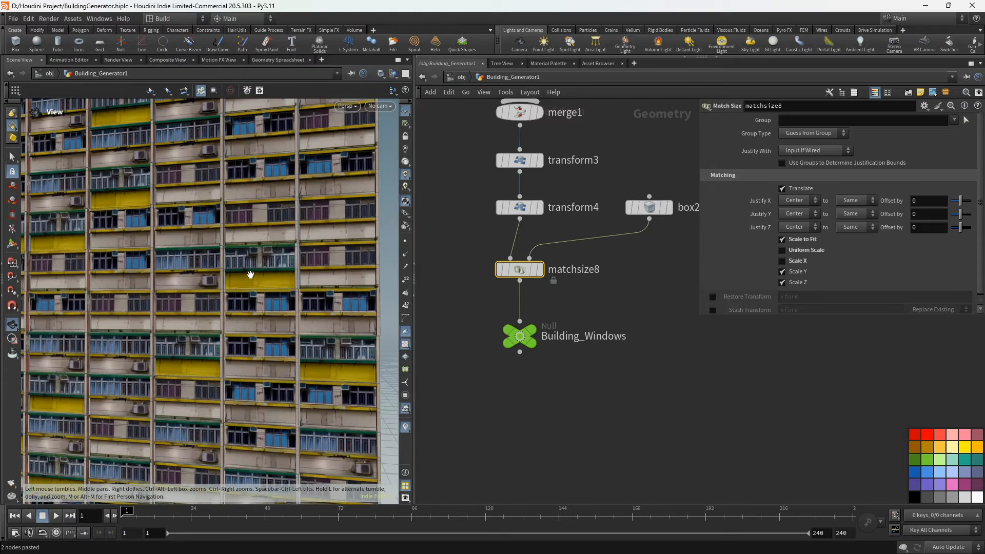
left_click_drag(250, 275, 264, 221)
scroll(234, 273, "up", 8)
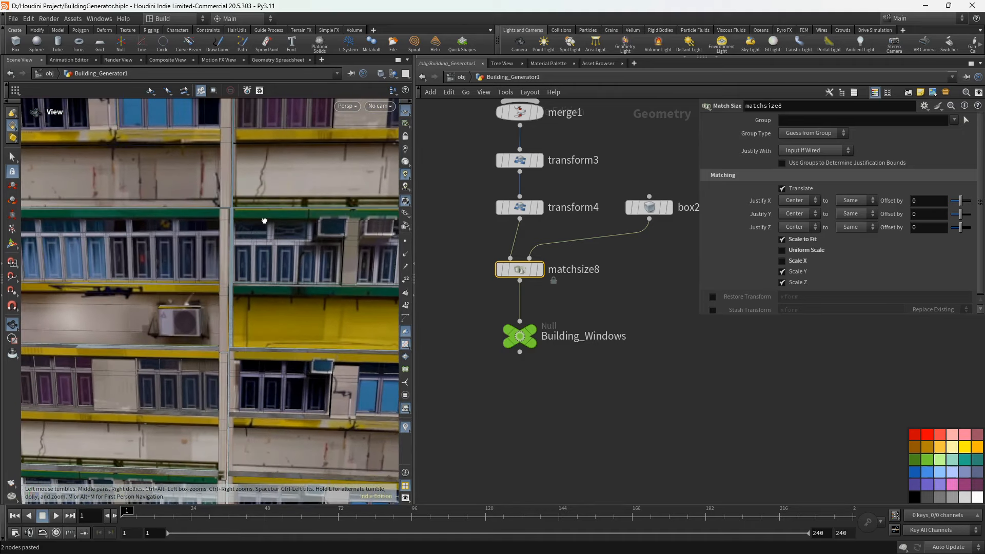
scroll(264, 220, "up", 5)
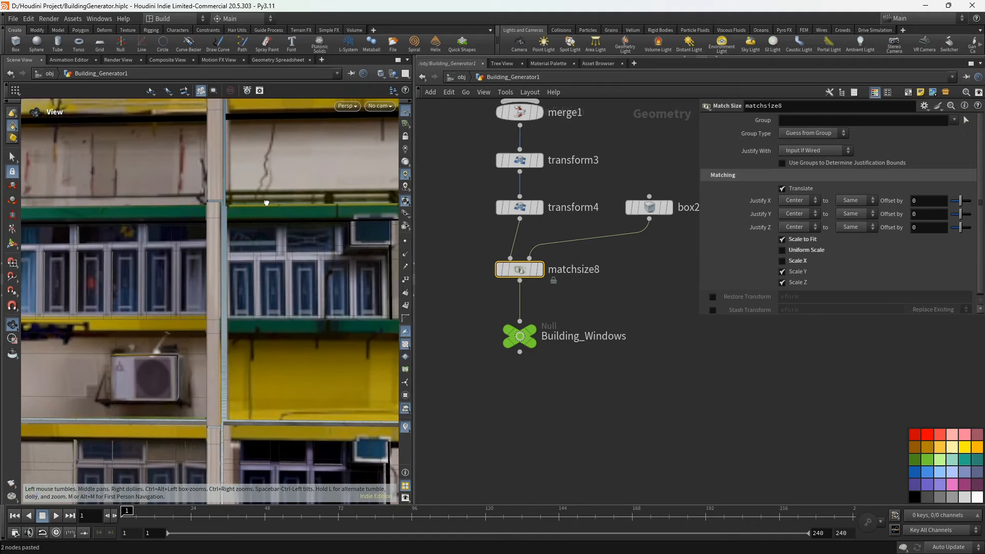
scroll(266, 203, "up", 4)
key("s")
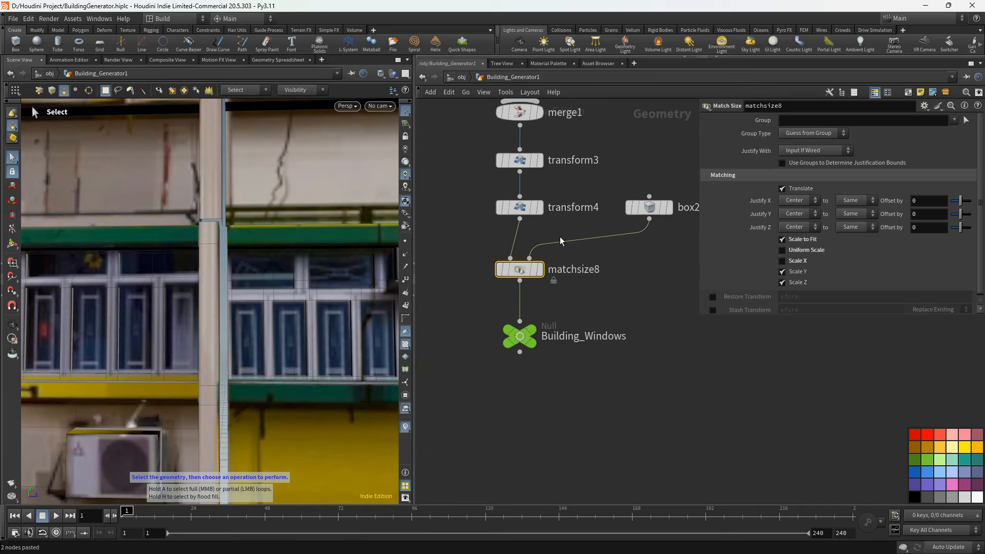
left_click(645, 206)
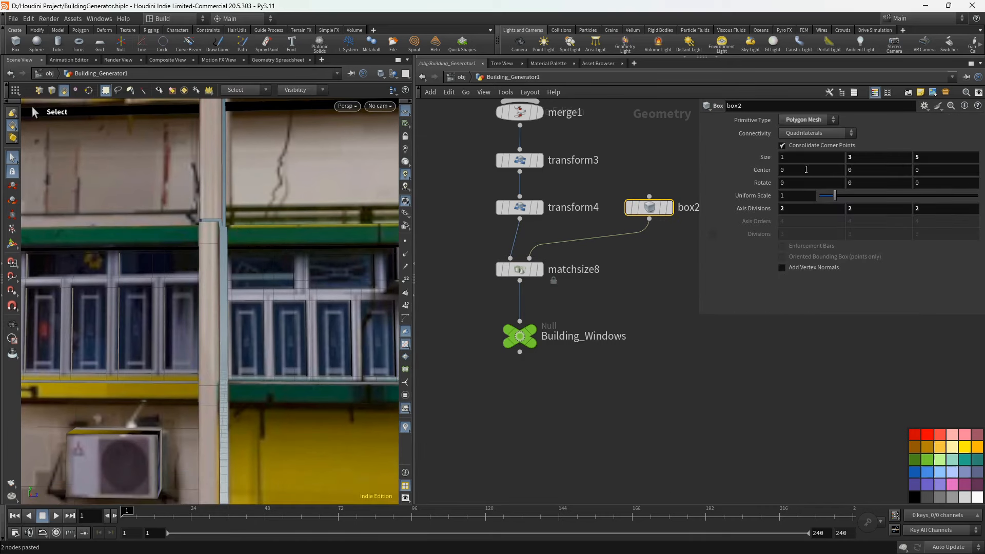
- Set the box2 size to 3.06 in Y and 5.1 in Z to close the gaps between the windows
middle_click_drag(869, 156, 949, 162)
scroll(257, 208, "down", 8)
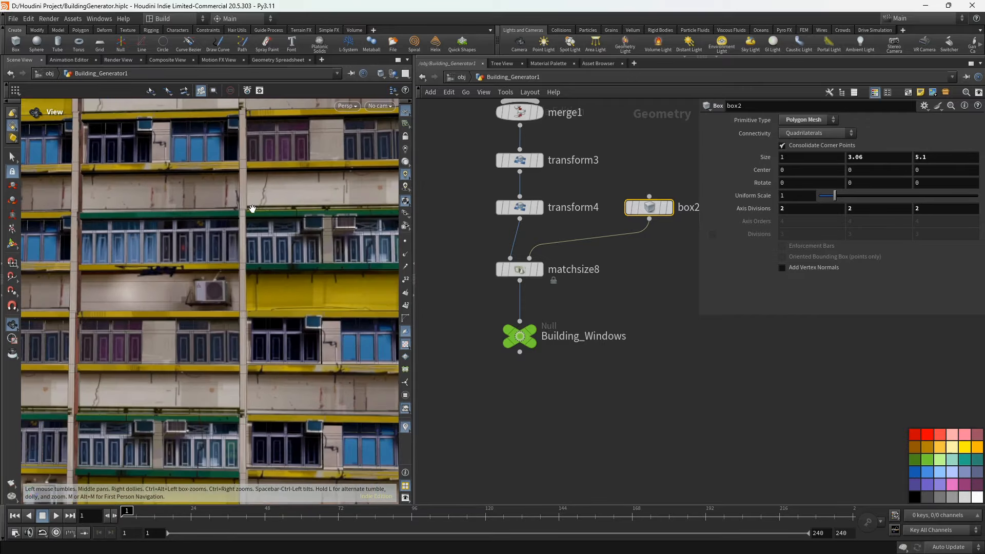
left_click_drag(251, 209, 217, 227, "alt")
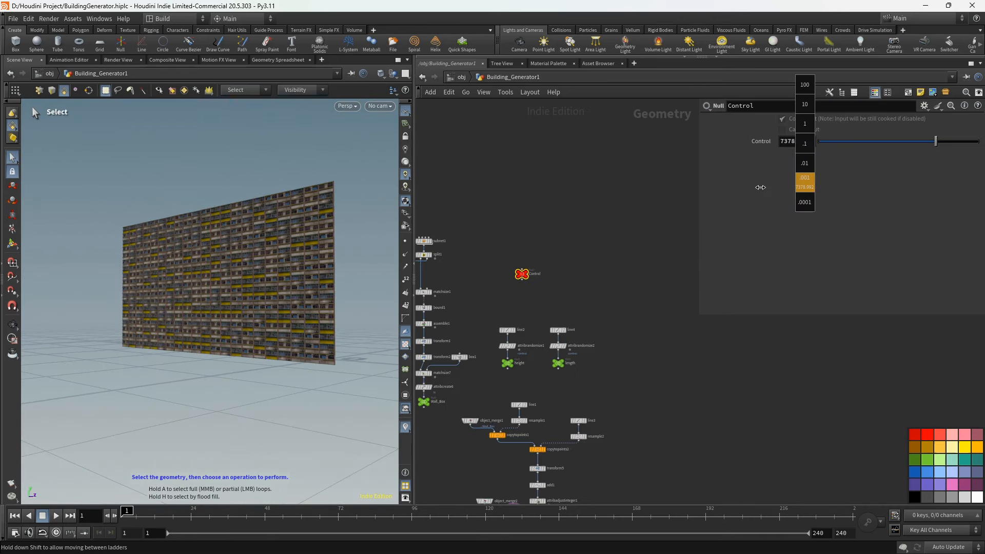
- Set the Control null's value to 7378.97 to vary the building's proportions
middle_click_drag(763, 187, 681, 189)
scroll(649, 241, "up", 1)
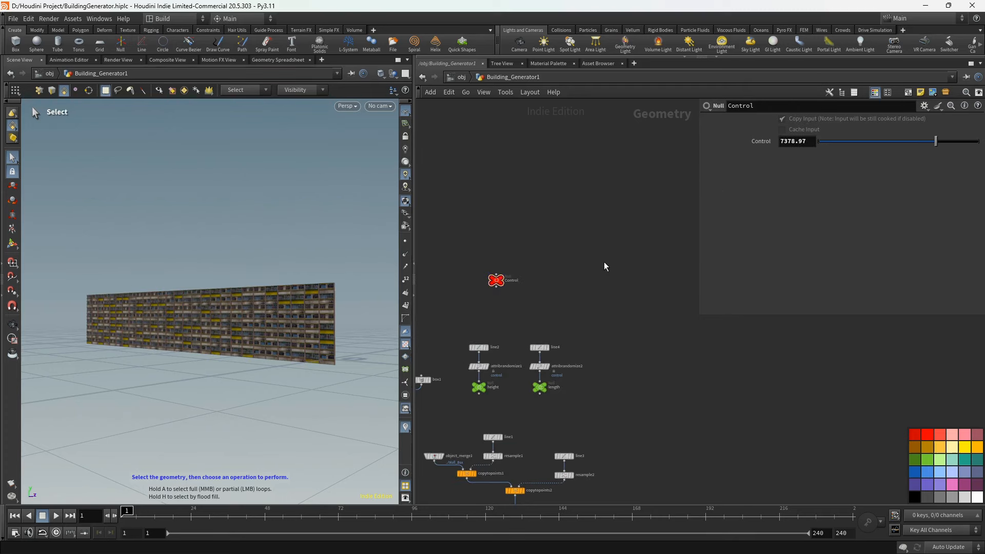
- Move transform5 and the nodes downstream of it lower in the network, away from copytopoints2
scroll(542, 288, "down", 2)
middle_click_drag(547, 291, 545, 161)
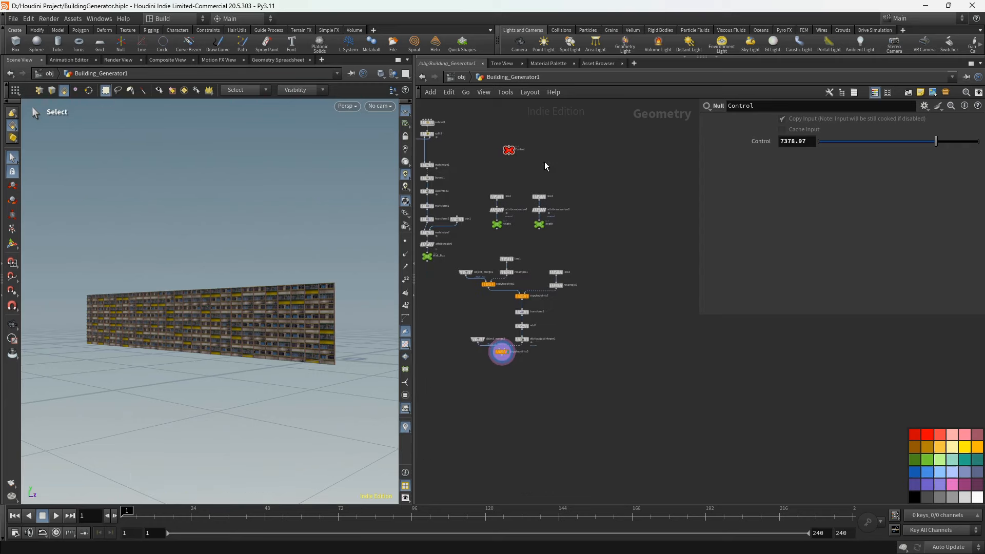
scroll(543, 333, "up", 2)
middle_click_drag(542, 340, 572, 373)
left_click_drag(464, 334, 554, 413)
left_click_drag(543, 340, 543, 371)
middle_click_drag(332, 326, 285, 336, "alt")
key("Print")
left_click_drag(217, 240, 367, 441)
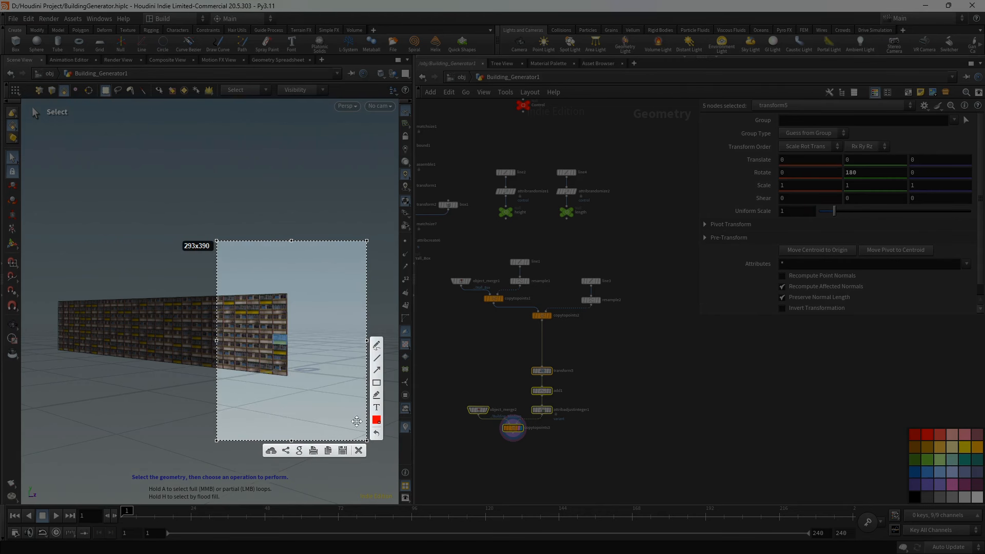
left_click_drag(287, 295, 352, 290)
left_click_drag(288, 376, 319, 366)
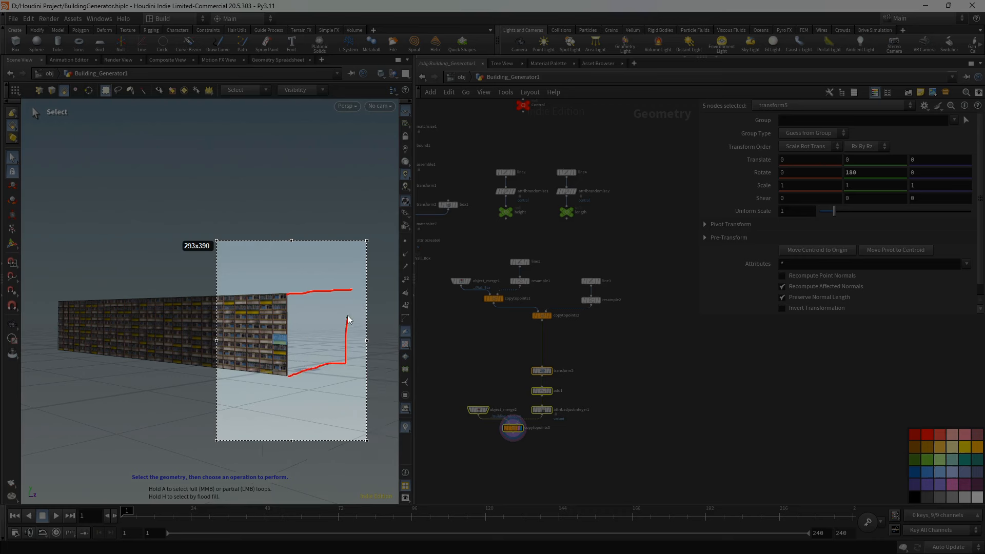
left_click_drag(348, 317, 351, 292)
left_click(359, 451)
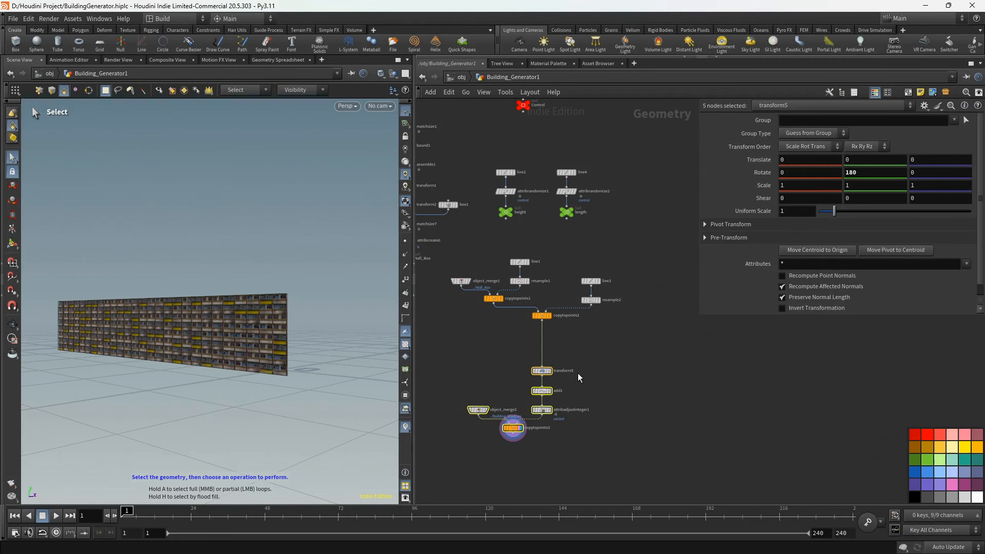
- Move transform5 back up beneath copytopoints2 and display the output of copytopoints1
middle_click_drag(592, 340, 516, 344)
left_click(586, 345)
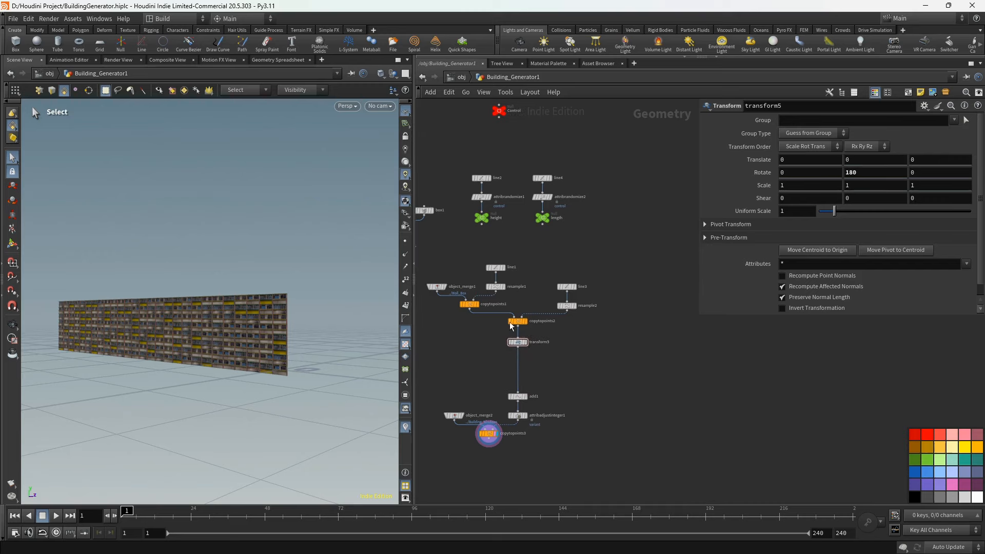
left_click(481, 304)
left_click(468, 304)
key("Escape")
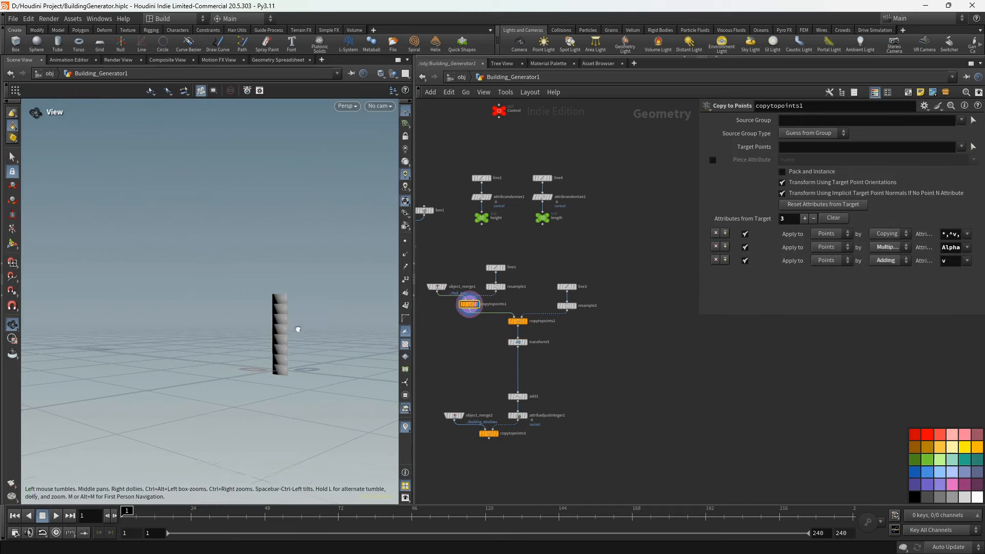
left_click_drag(297, 330, 275, 341)
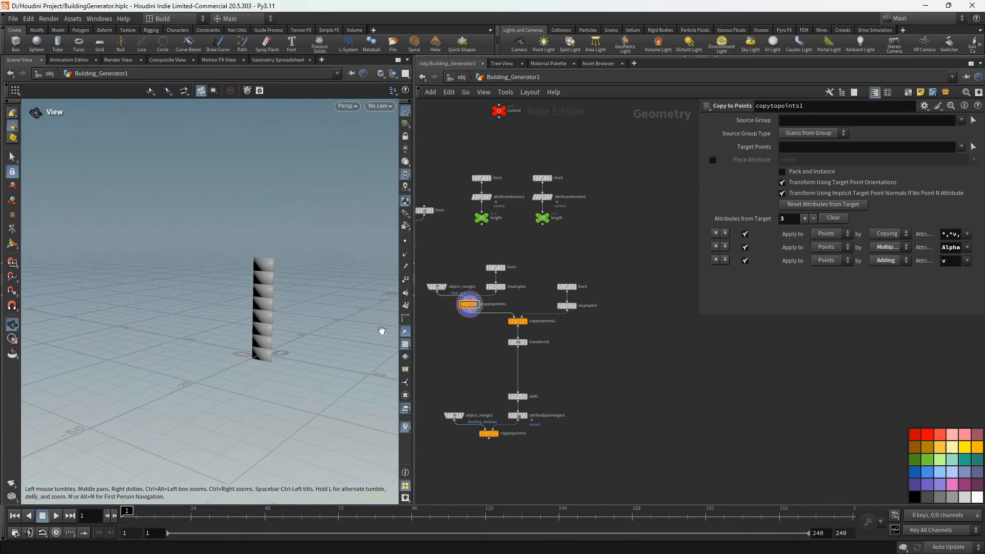
- Branch a Transform node off copytopoints1, place it beside copytopoints2 and display it
key("s")
scroll(473, 314, "up", 3)
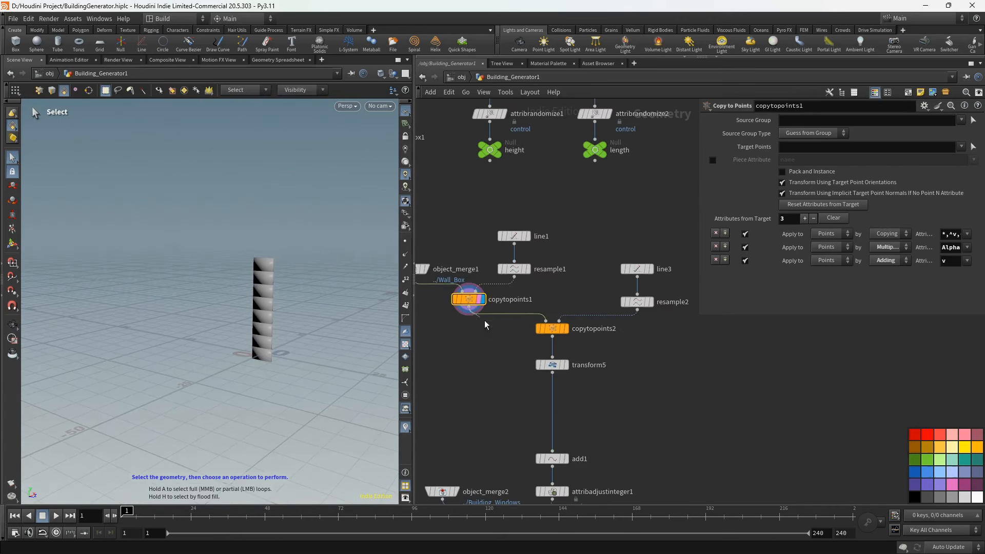
left_click(469, 312)
key("Tab")
type("tr")
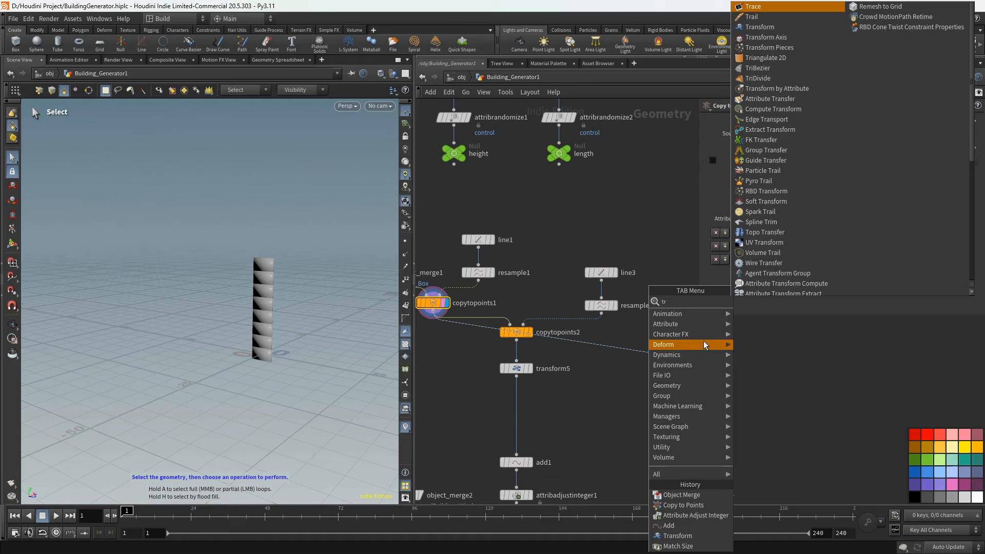
left_click(760, 27)
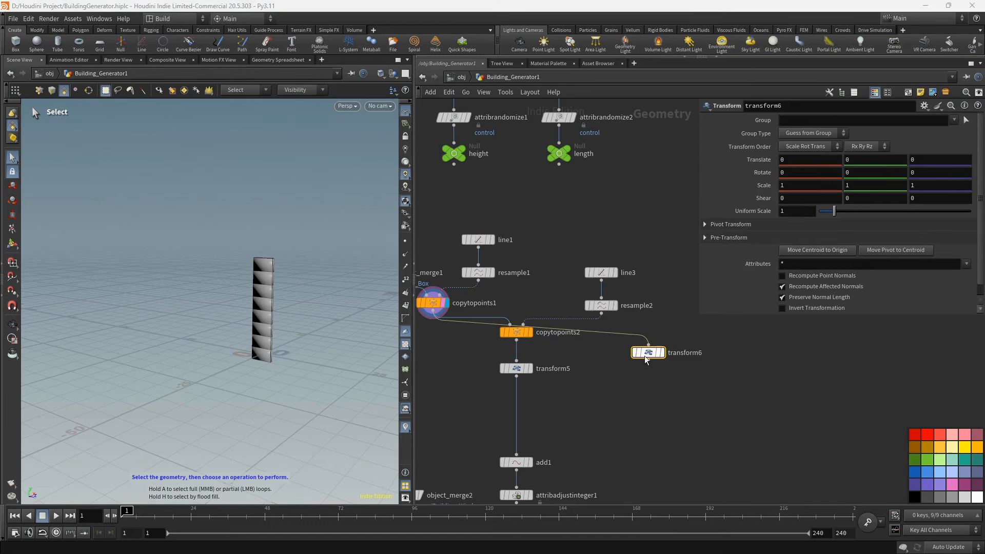
left_click_drag(646, 360, 653, 339)
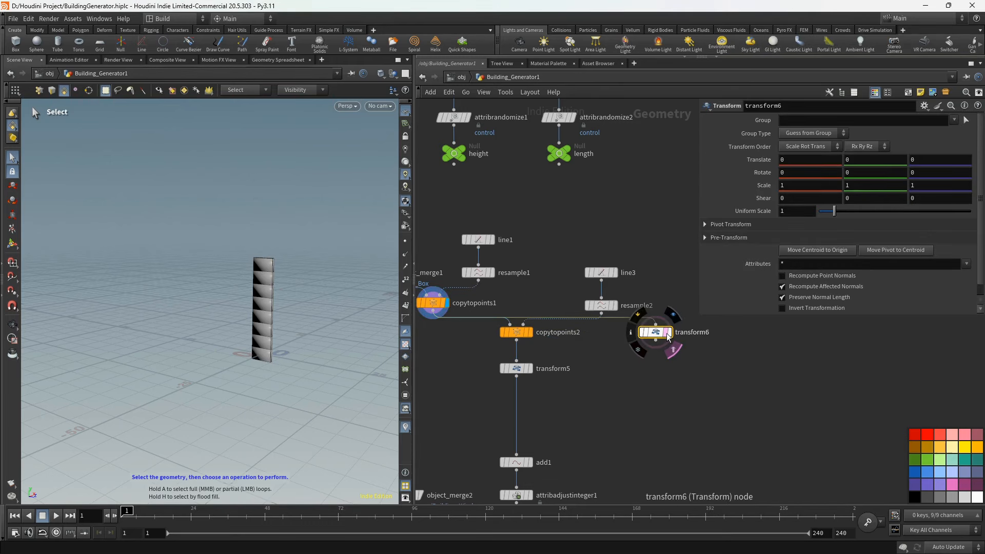
left_click(668, 335)
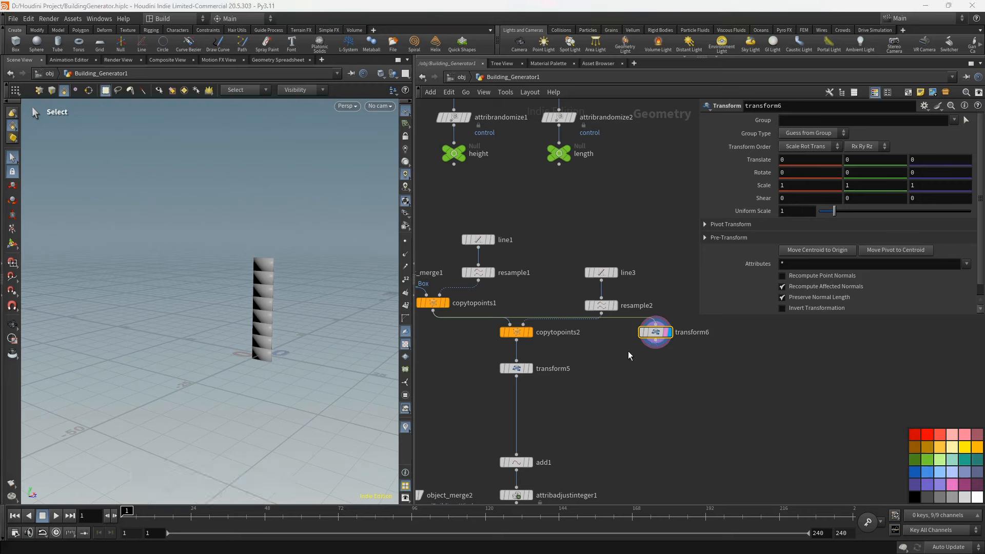
- Set the Y rotation of transform6 to 90 to turn the wall column sideways
middle_click_drag(628, 351, 541, 366)
key("Escape")
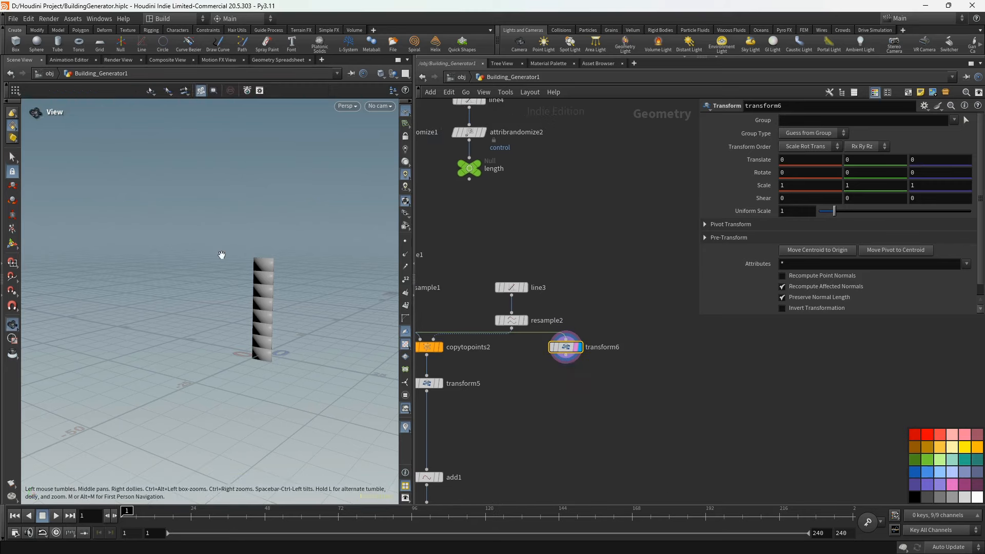
left_click_drag(221, 255, 221, 282)
key("s")
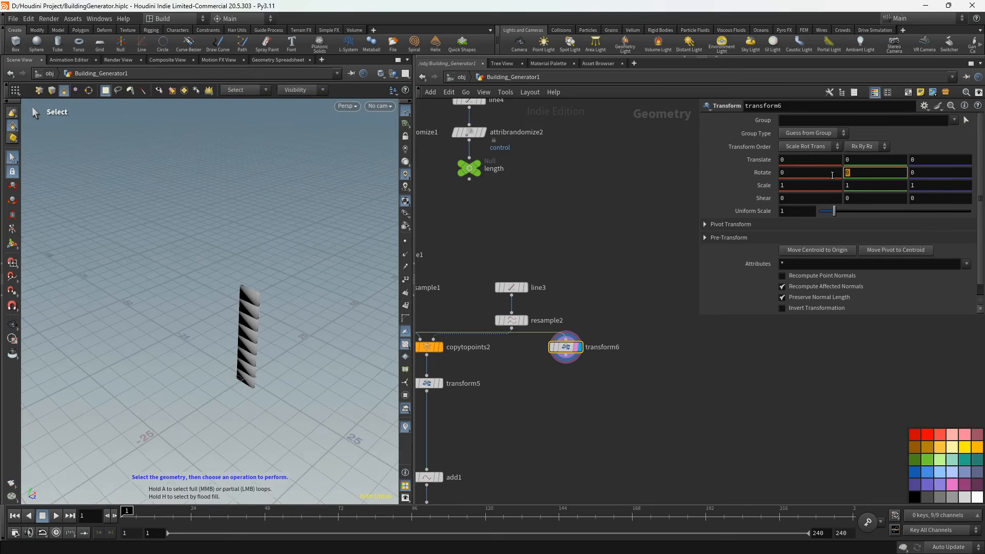
type("90")
key("Return")
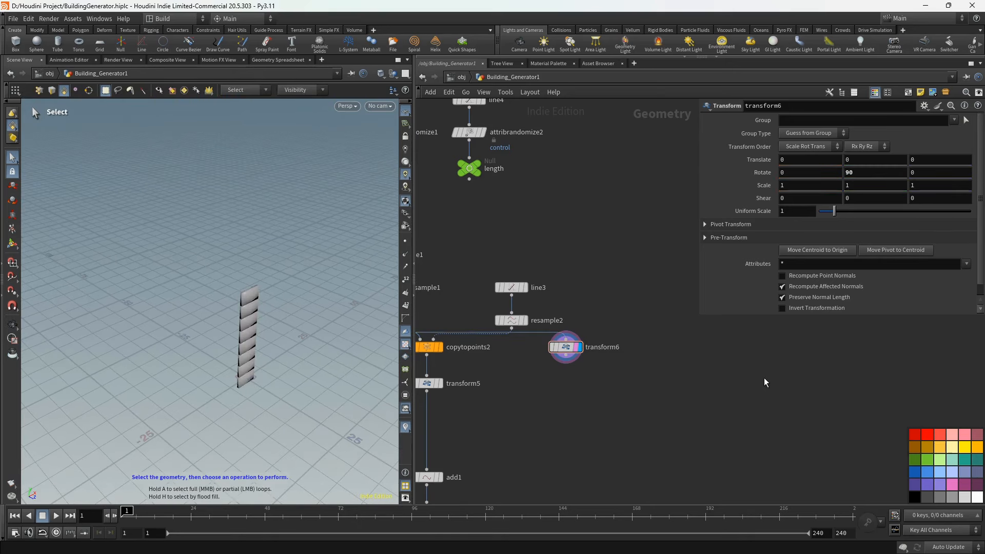
key("Escape")
left_click_drag(325, 381, 290, 364)
key("s")
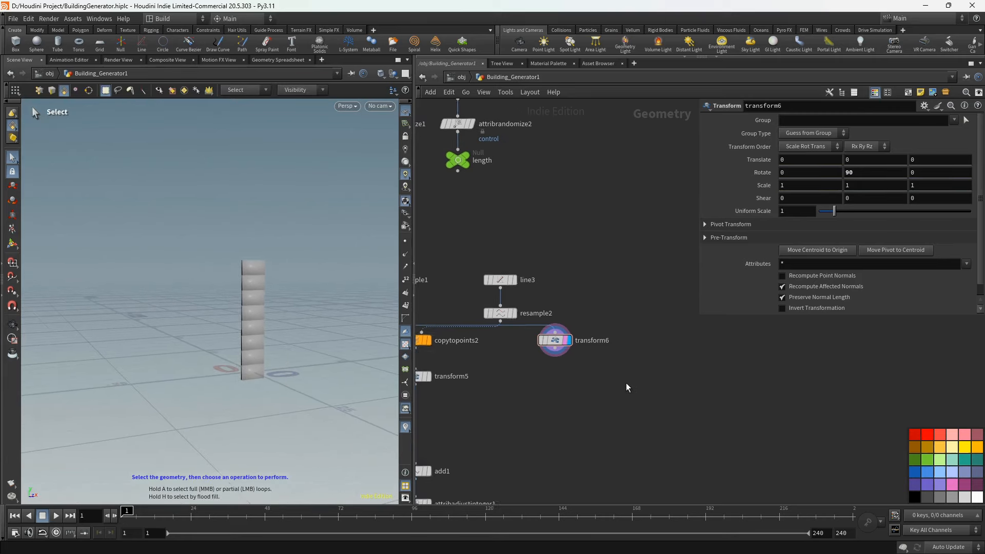
- Add a Copy to Points node below transform6 and feed transform6 into its first input
key("Tab")
key("Escape")
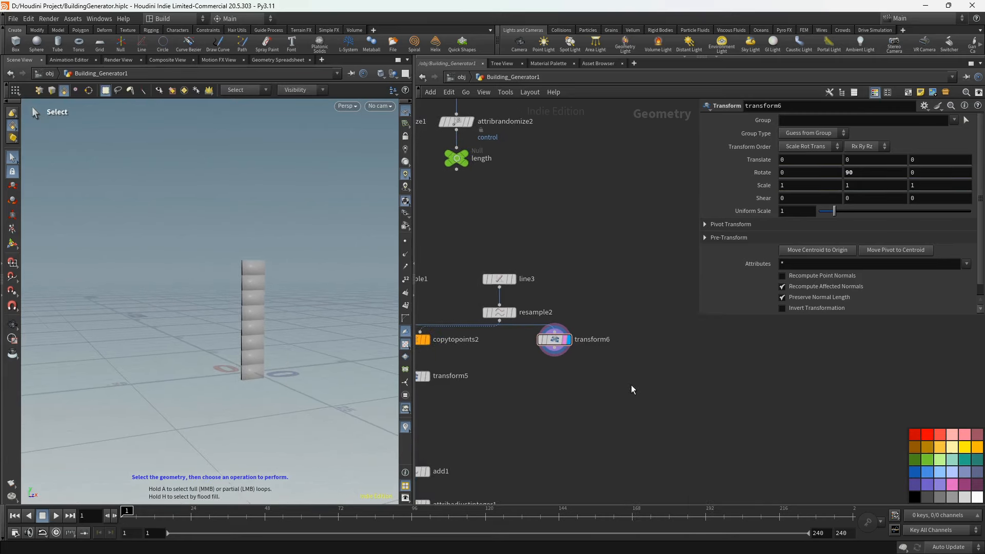
key("Tab")
type("v")
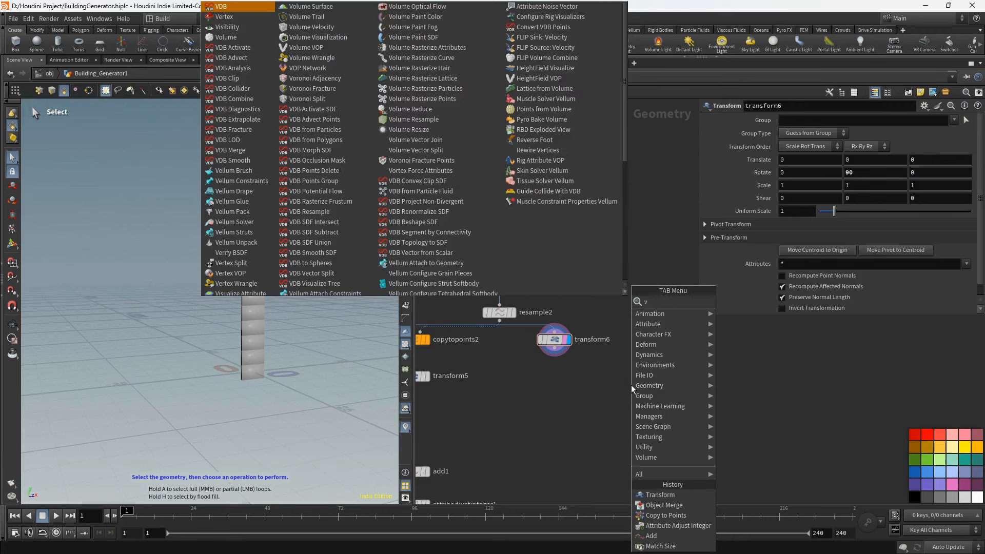
key("BackSpace")
type("cop")
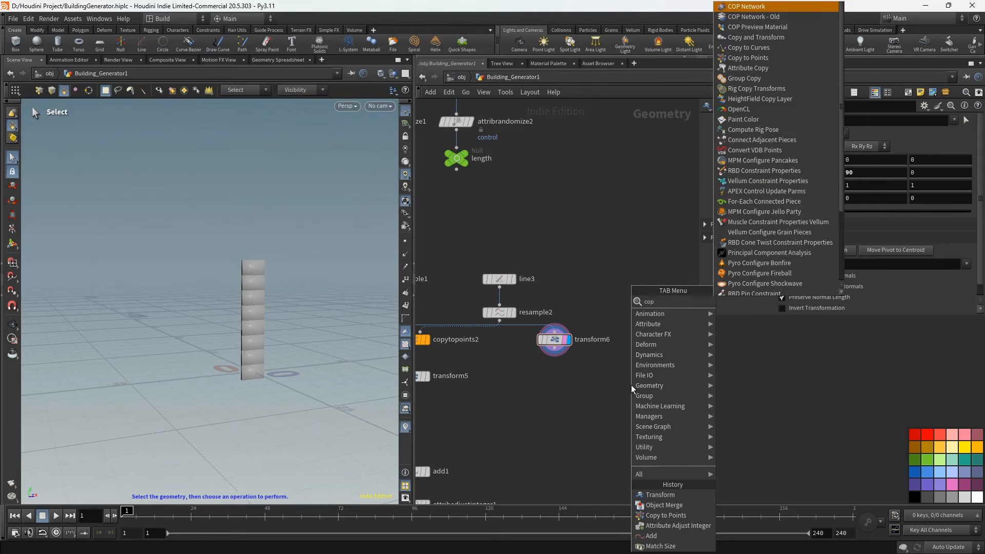
left_click(747, 58)
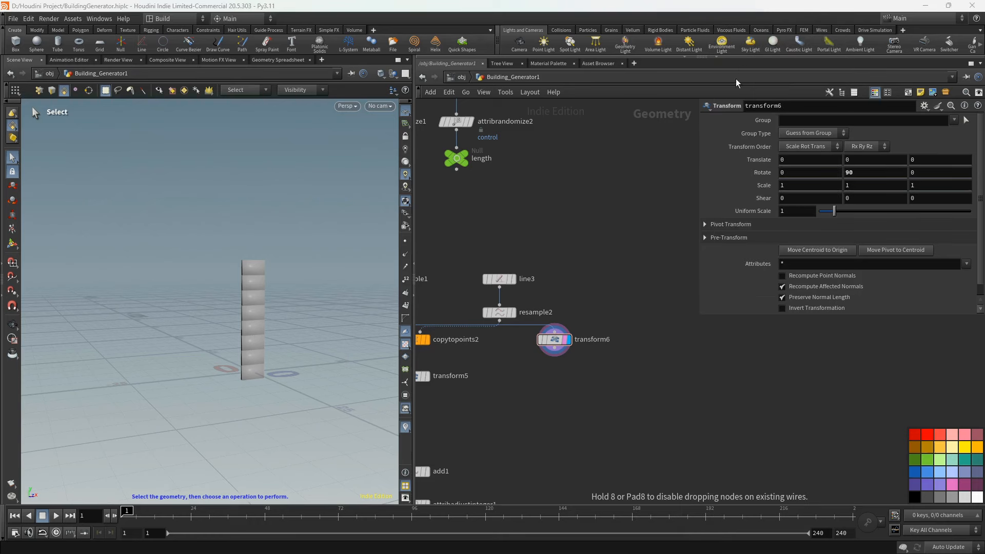
left_click(624, 368)
left_click(555, 356)
left_click(611, 365)
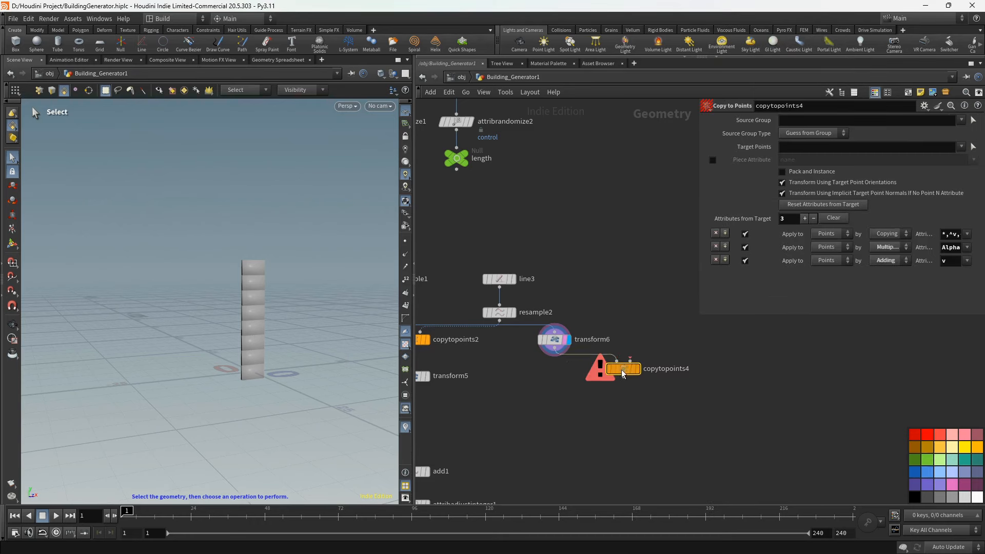
middle_click_drag(636, 321, 591, 329)
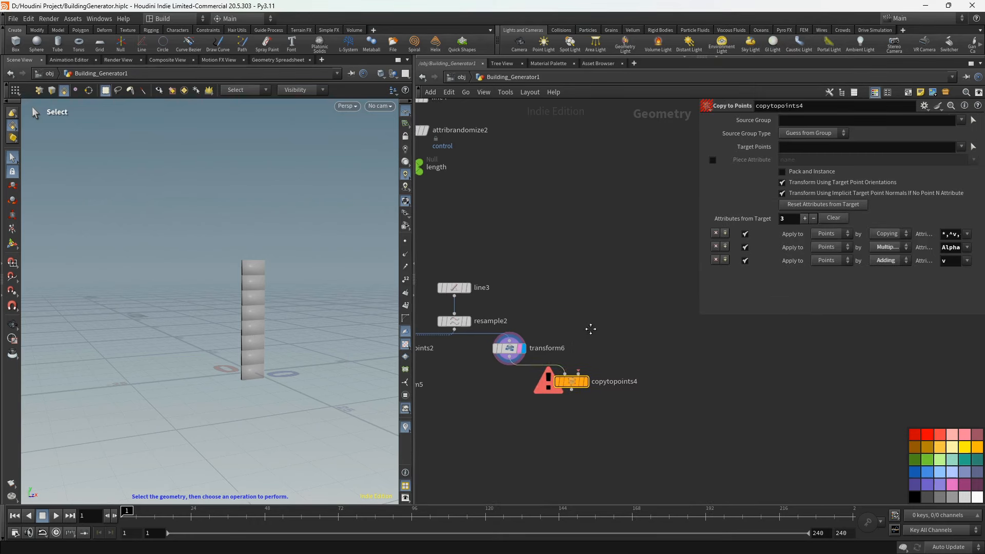
- Add a Line node above copytopoints4, beside the line3 branch
key("Tab")
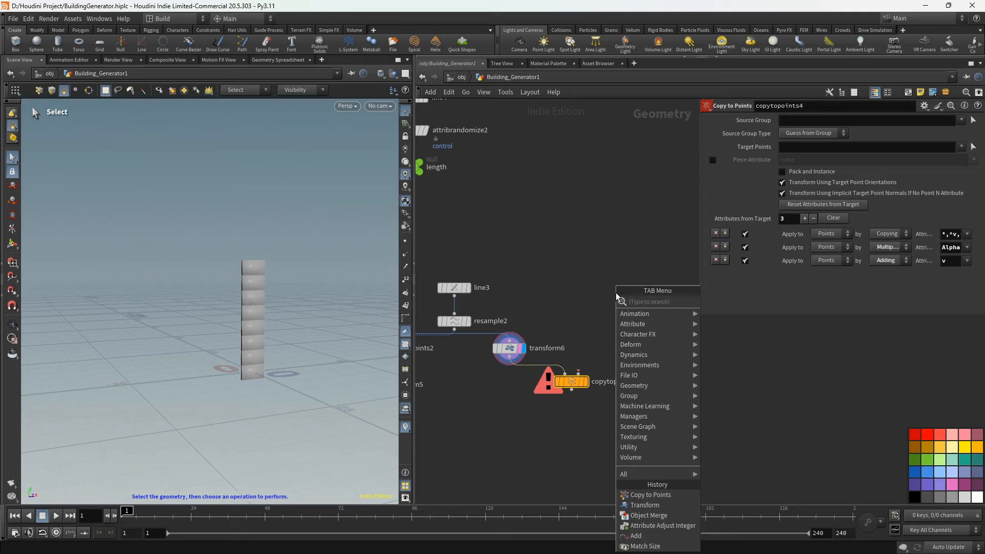
type("li")
left_click(718, 304)
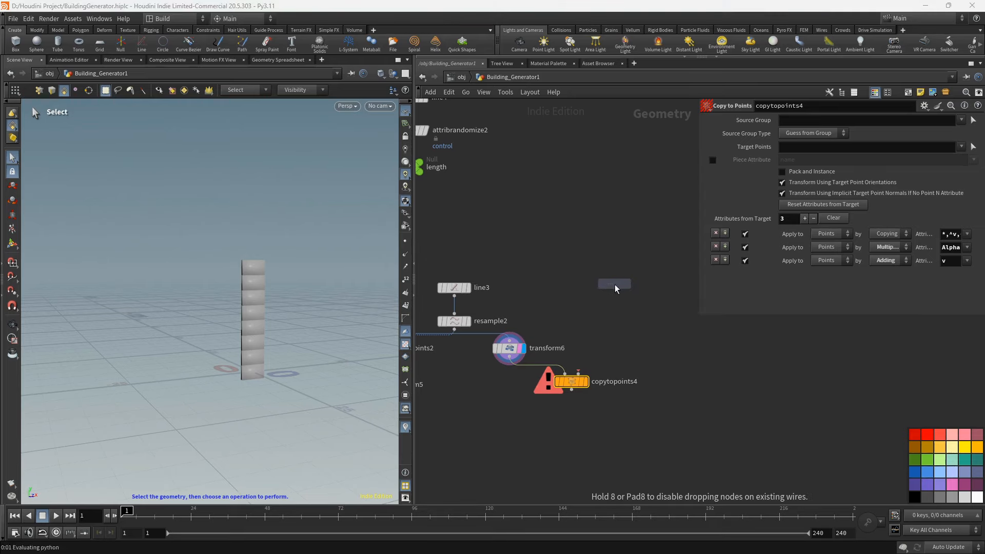
left_click(615, 284)
left_click(615, 291)
- Connect a Resample node below line5, align it under the line and display it
key("Tab")
type("r")
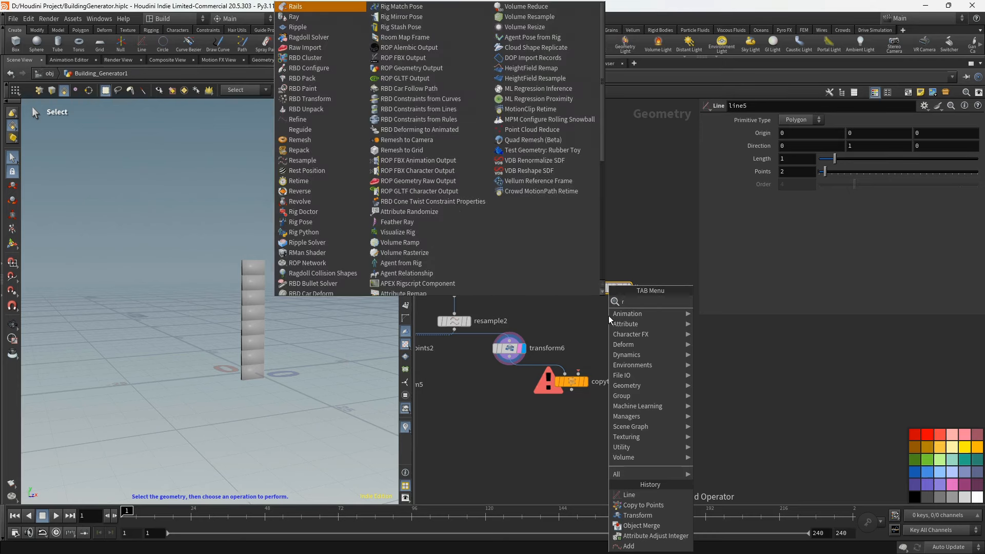
type("es")
left_click(704, 303)
left_click(606, 329)
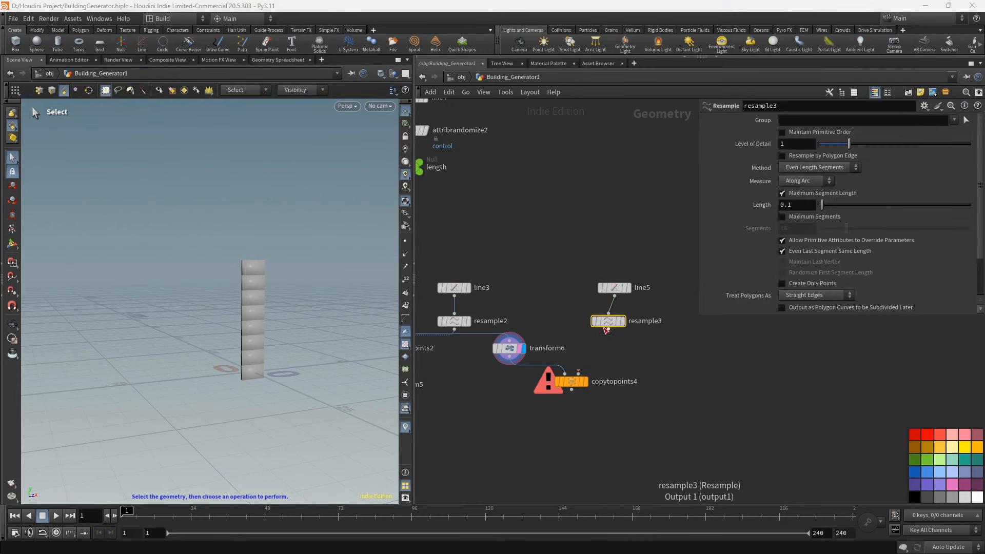
left_click_drag(608, 322, 614, 322)
left_click(629, 322)
- Set line5's length to 5 and its direction to 1, 0, 0
left_click(616, 288)
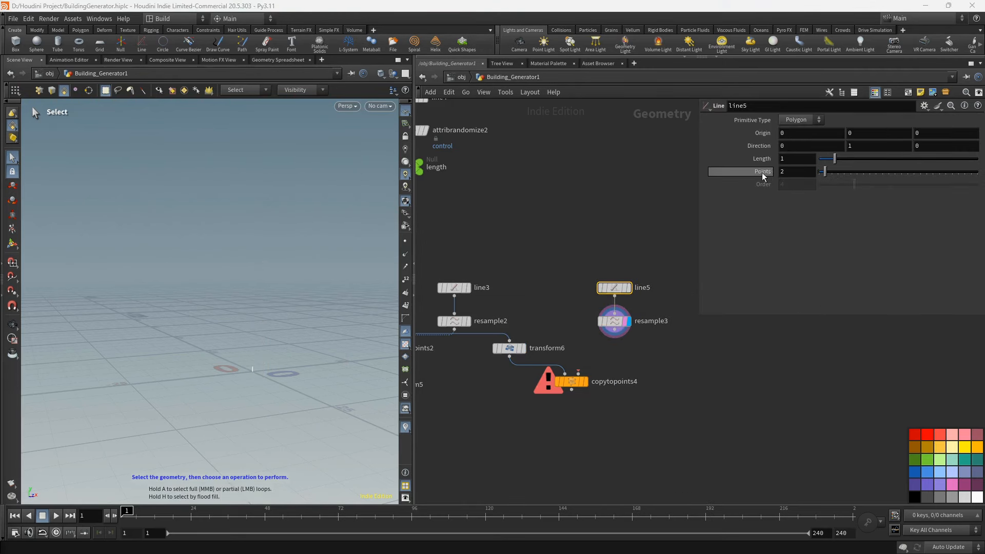
left_click(795, 159)
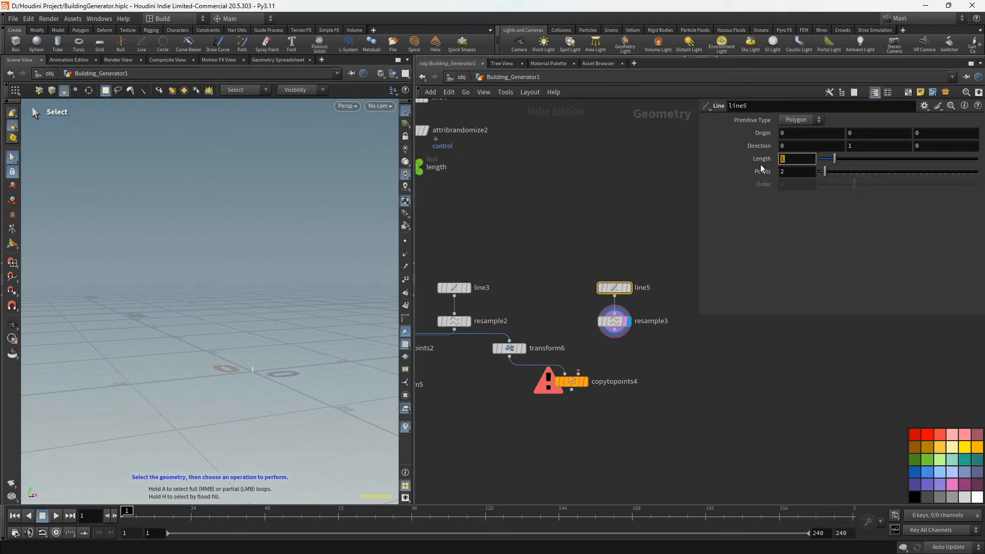
left_click(782, 146)
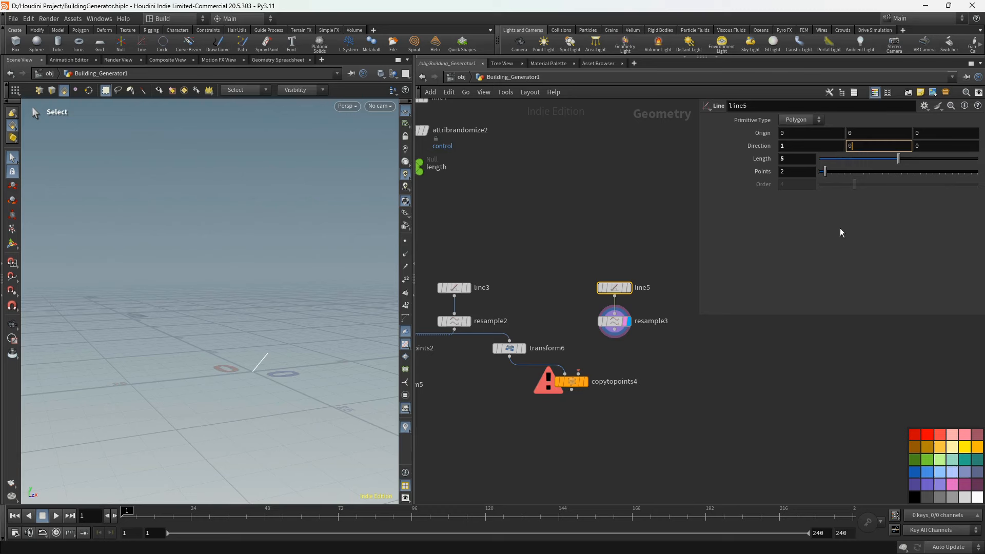
left_click_drag(304, 344, 292, 384, "alt")
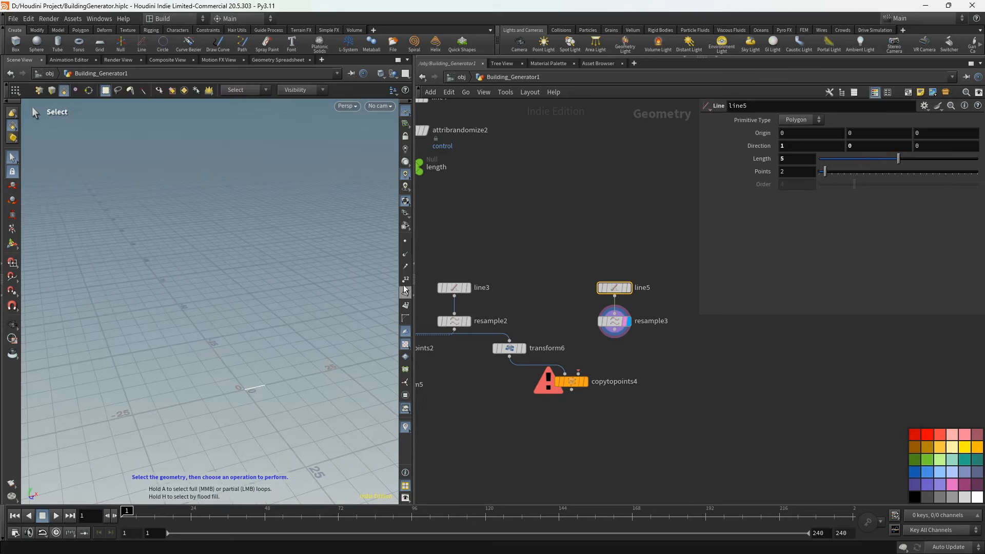
- Show points in the viewport and set resample3's maximum segment length to 5
left_click(406, 240)
scroll(295, 382, "up", 3, "alt")
scroll(288, 384, "up", 3)
left_click(612, 324)
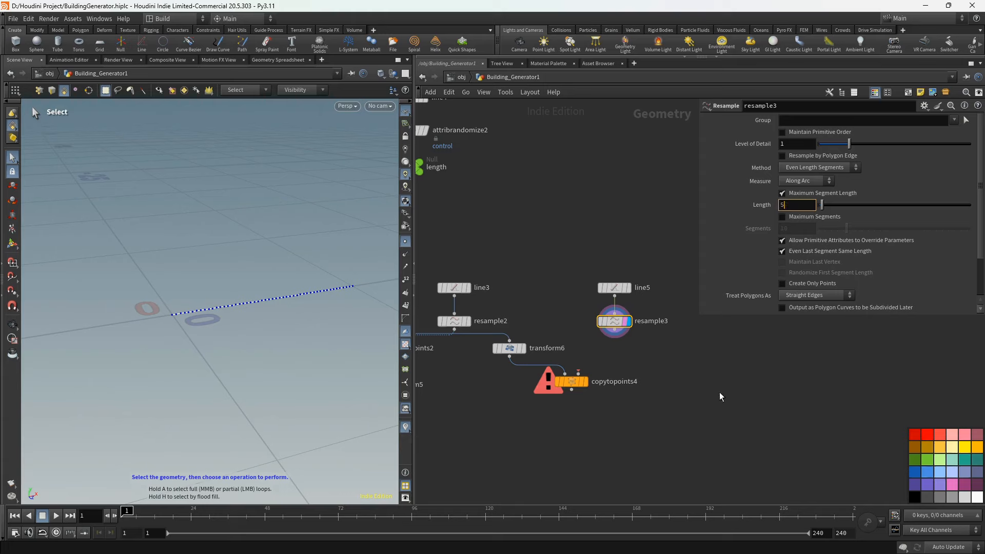
key("Return")
scroll(253, 355, "down", 6, "alt")
mouse_move(266, 345)
left_mouse_down("alt")
mouse_move(243, 376)
mouse_move(248, 359)
mouse_move(262, 359)
left_mouse_up("alt")
scroll(251, 357, "up", 2, "alt")
scroll(518, 247, "down", 3)
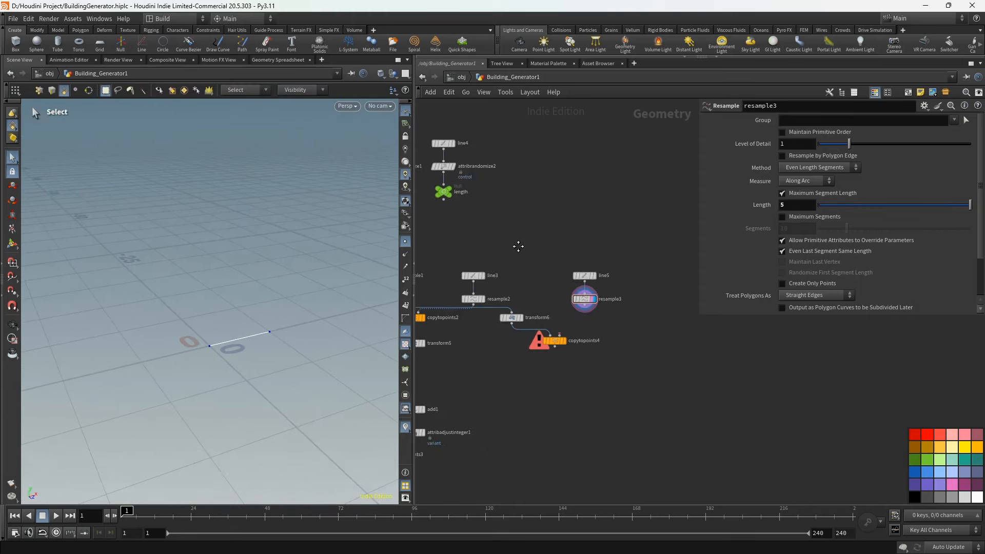
- Duplicate the line4, attribrandomize2 and length control nodes and place the copy beside the originals
middle_click_drag(518, 246, 582, 262)
left_click_drag(537, 285, 537, 284)
middle_click_drag(574, 289, 541, 289)
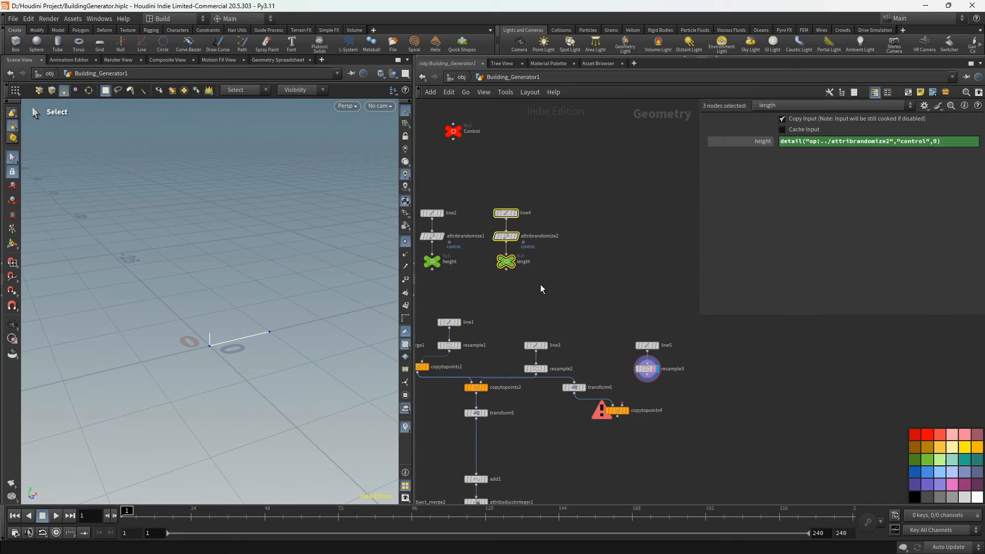
key("ctrl+c")
key("ctrl+v")
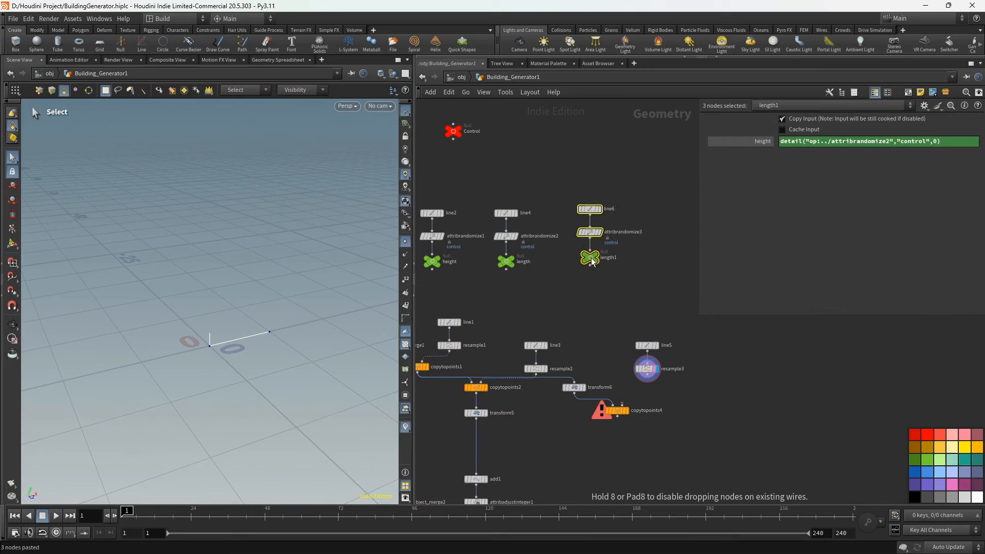
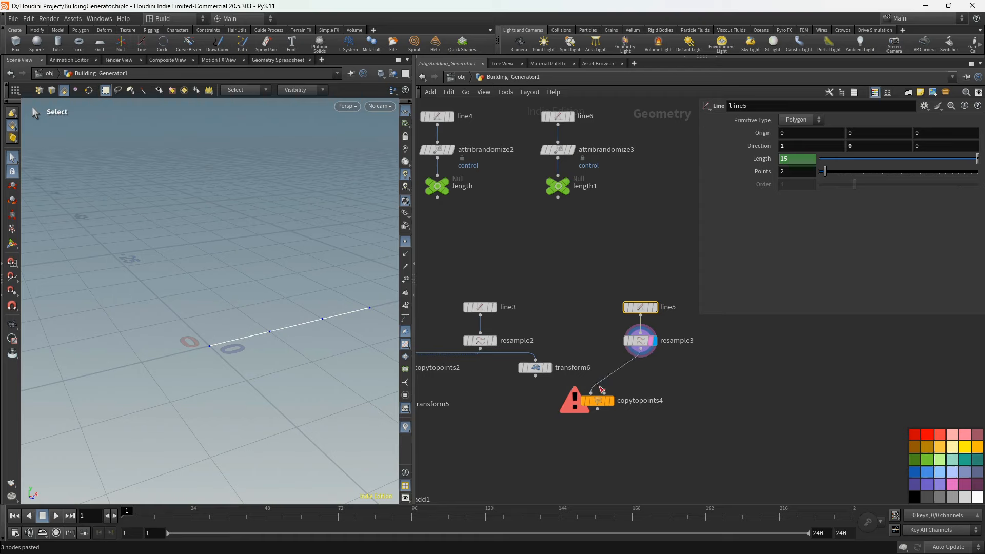
- Wire transform6 into copytopoints4's first input and resample3 into its second, and display the resulting side wall
left_click_drag(600, 386, 535, 377)
left_click_drag(642, 354, 605, 392)
left_click(597, 400)
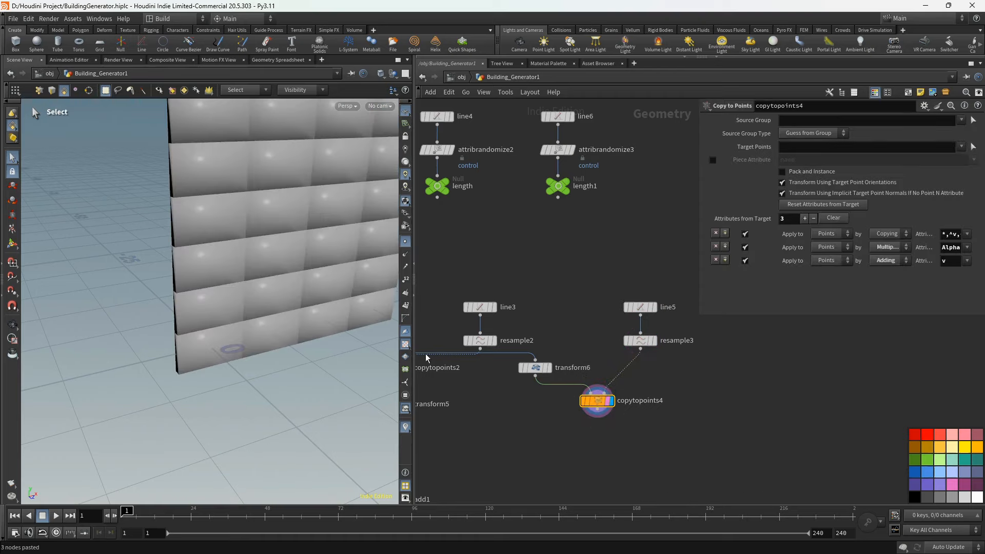
scroll(279, 270, "down", 5)
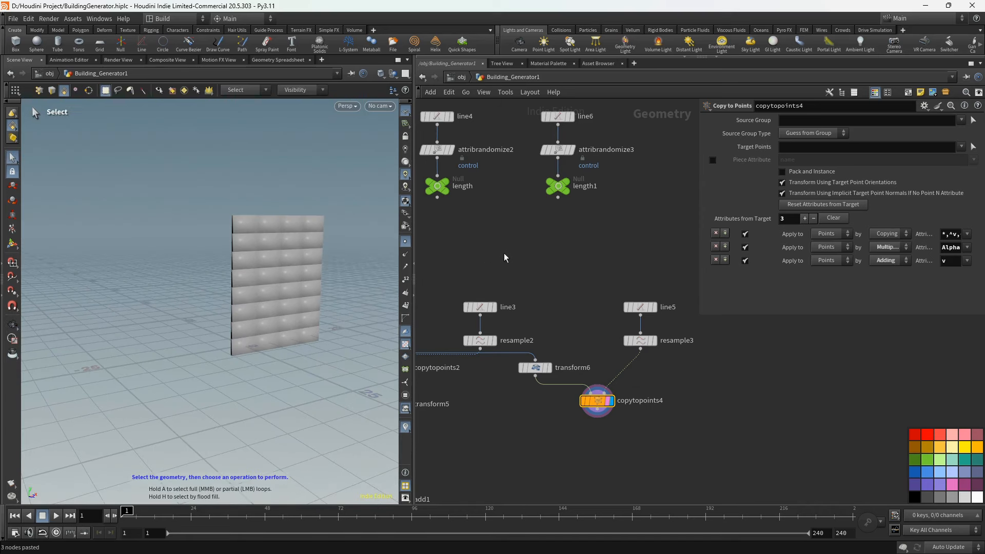
scroll(504, 258, "down", 4)
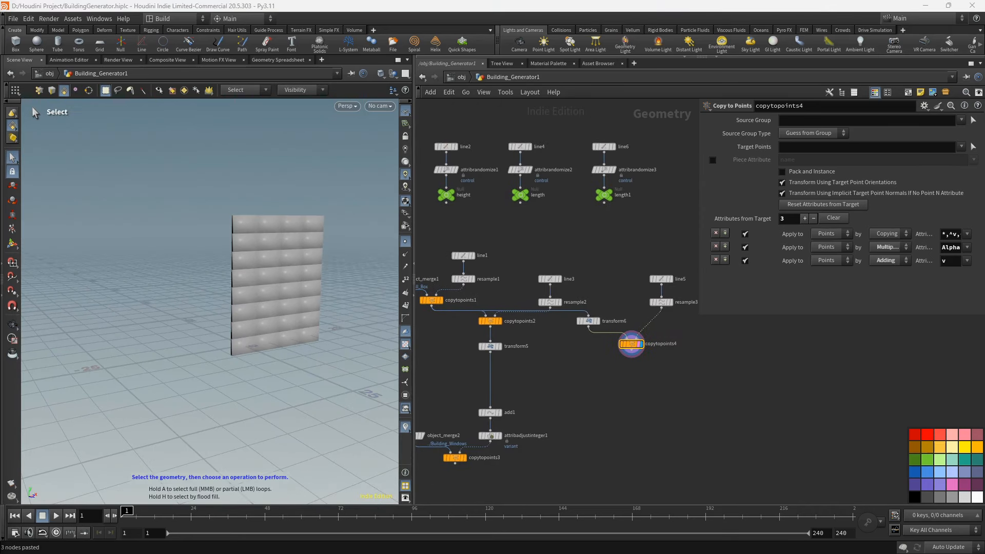
key("Escape")
left_click_drag(286, 276, 276, 280)
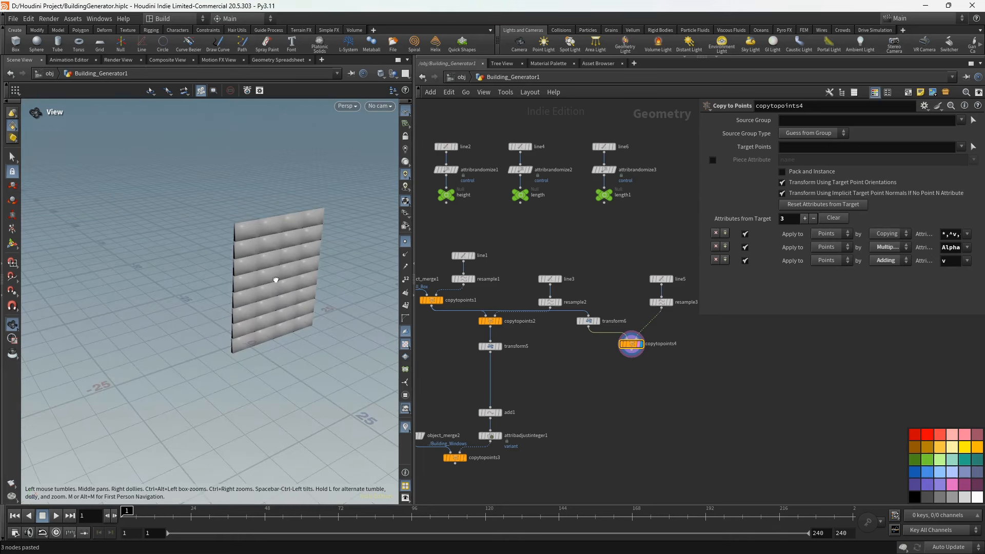
middle_click_drag(268, 280, 265, 304)
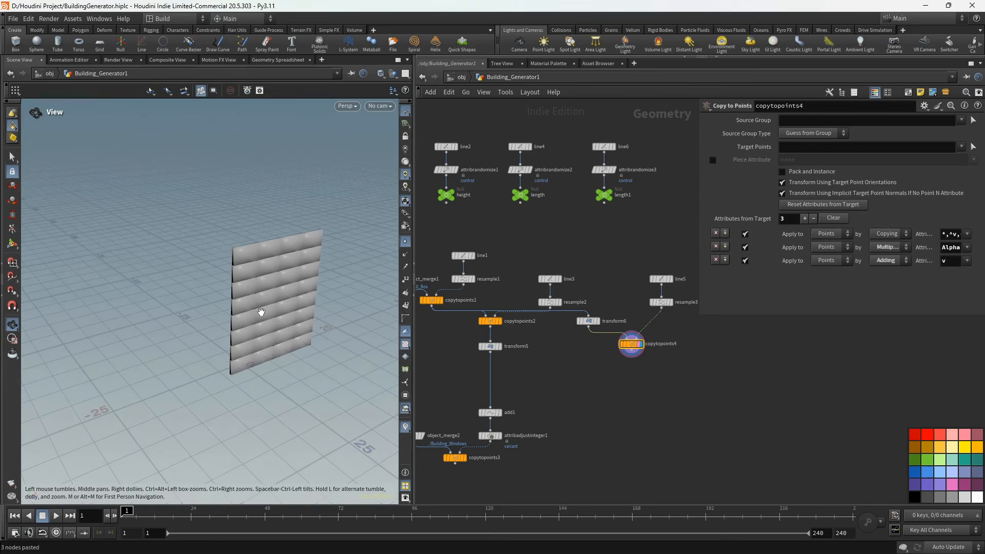
- Show transform5's front wall as a wireframe reference alongside the copytopoints4 side wall
key("s")
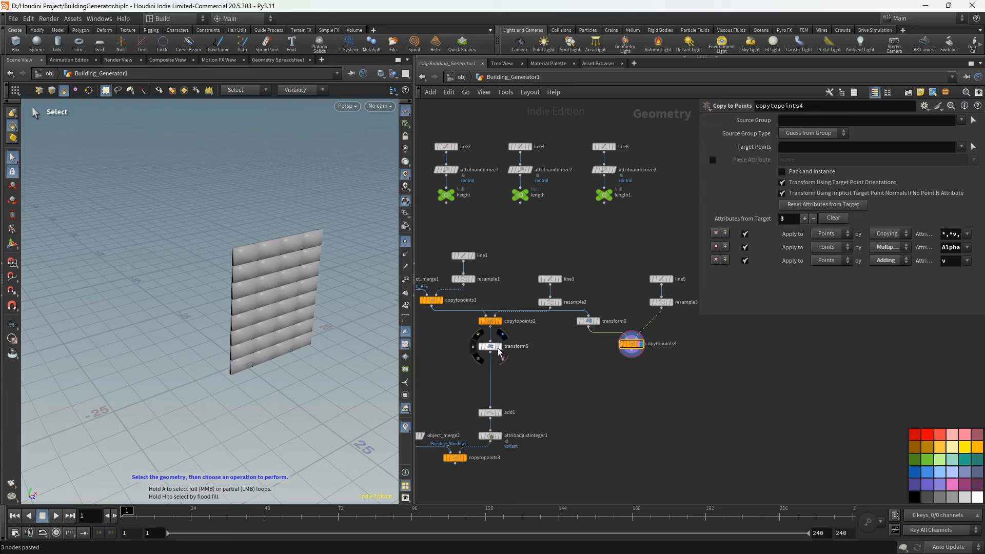
left_click(499, 353)
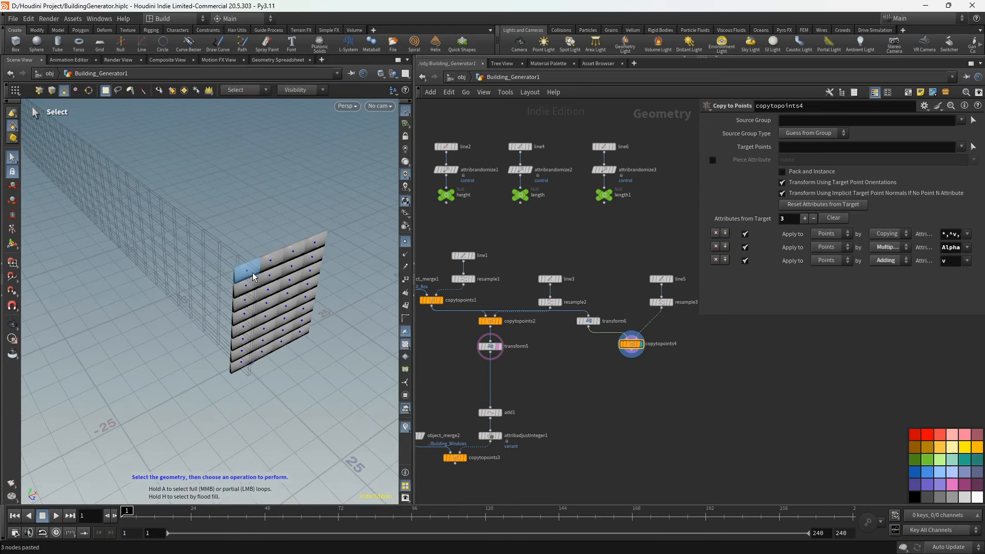
middle_click_drag(253, 276, 248, 294)
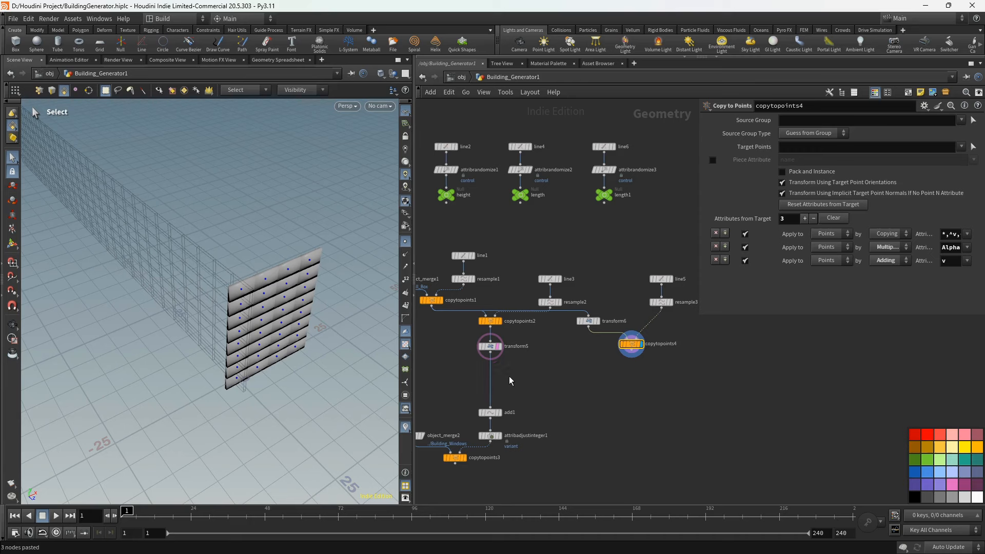
middle_click_drag(559, 375, 524, 359)
left_click_drag(268, 280, 237, 308, "alt")
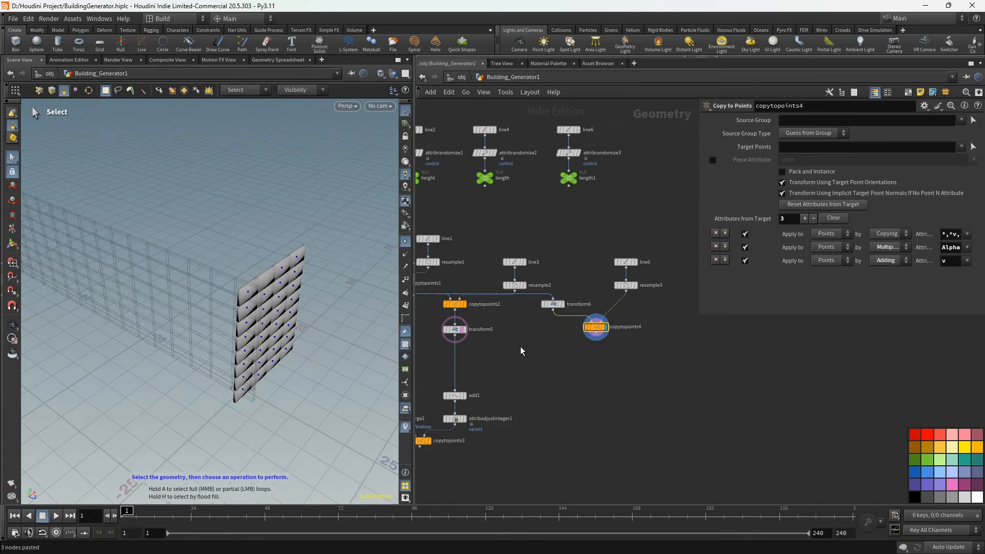
- Add a Match Size node between the branches and connect transform5 and copytopoints4 to it
key("Tab")
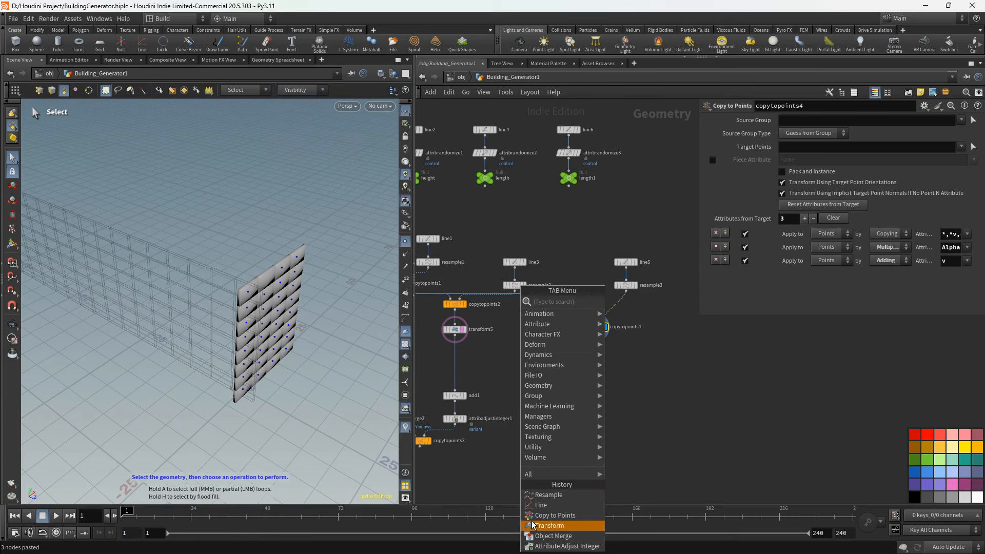
type("ma")
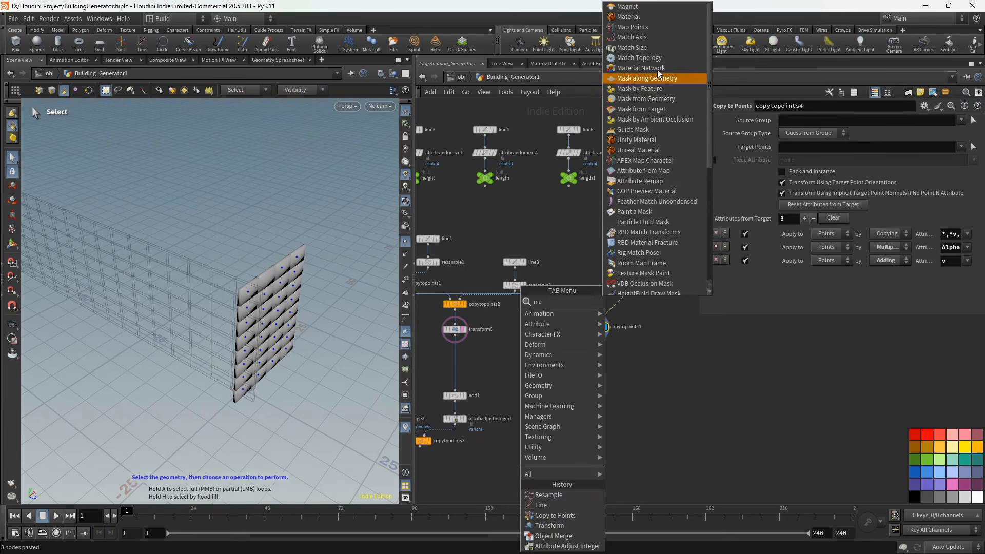
left_click(633, 47)
left_click(514, 362)
left_click_drag(455, 339, 514, 357)
left_click_drag(589, 347, 520, 356)
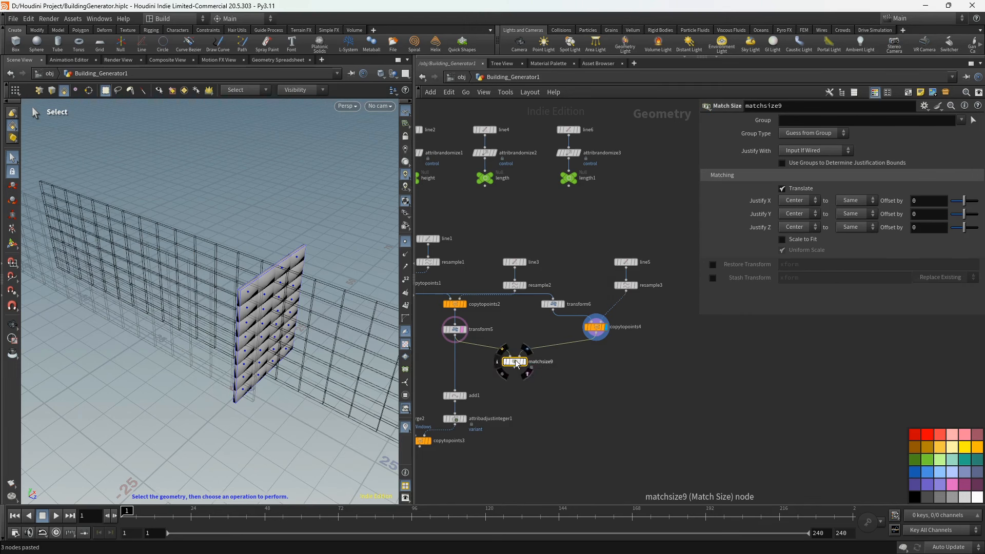
- Swap matchsize9's inputs so copytopoints4 feeds the first and transform5 the second, and display the node
scroll(573, 374, "up", 2)
middle_click_drag(461, 329, 537, 347)
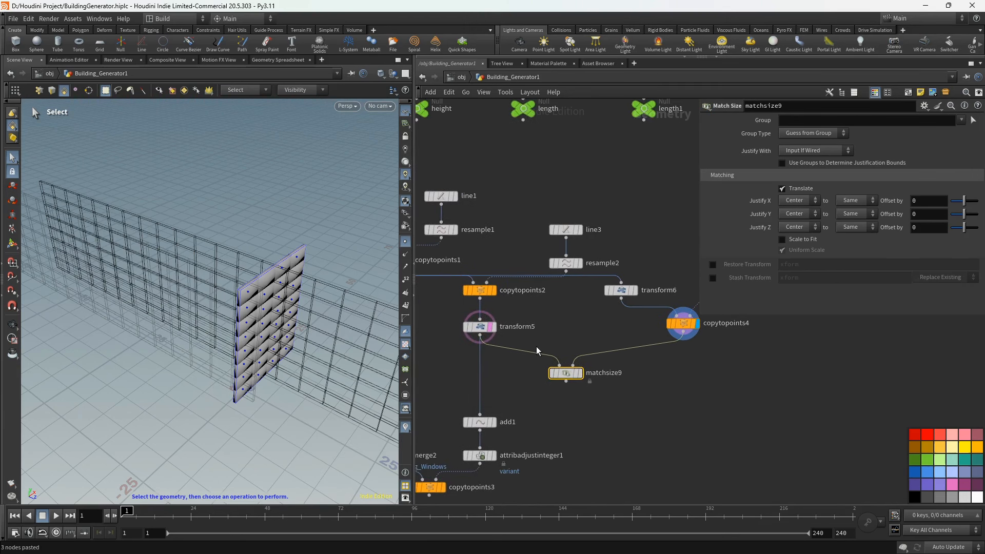
scroll(537, 349, "up", 2)
left_click_drag(531, 355, 590, 374)
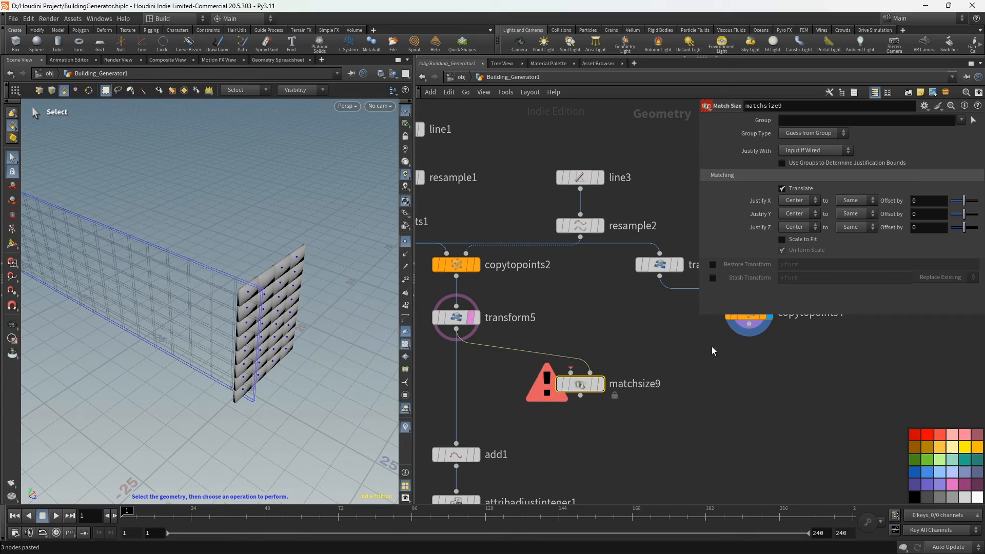
middle_click_drag(713, 347, 703, 363)
left_click_drag(741, 342, 593, 388)
left_click(632, 386)
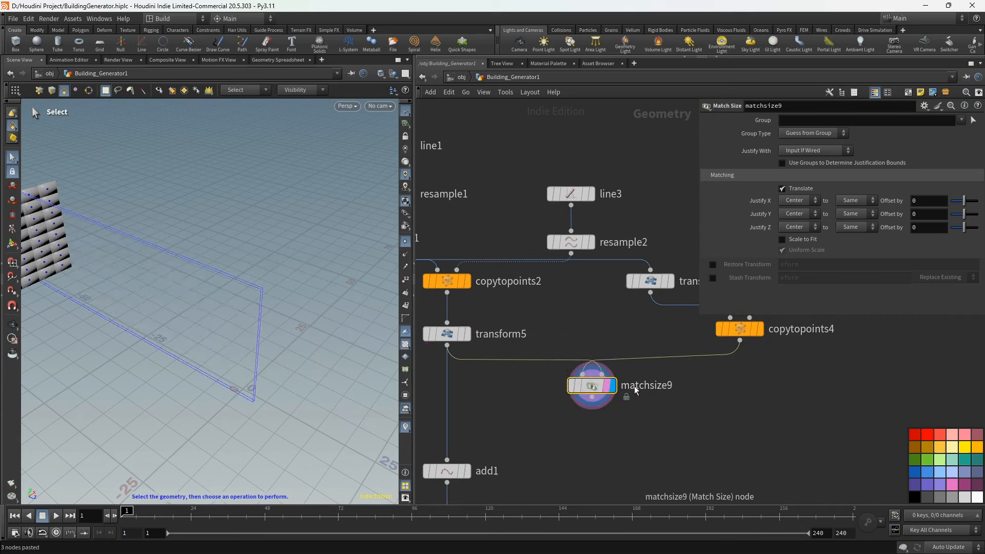
- In matchsize9, set Justify X to Min and Justify Z from Max to Min, aligning the side wall with the front wall's end
left_click(799, 200)
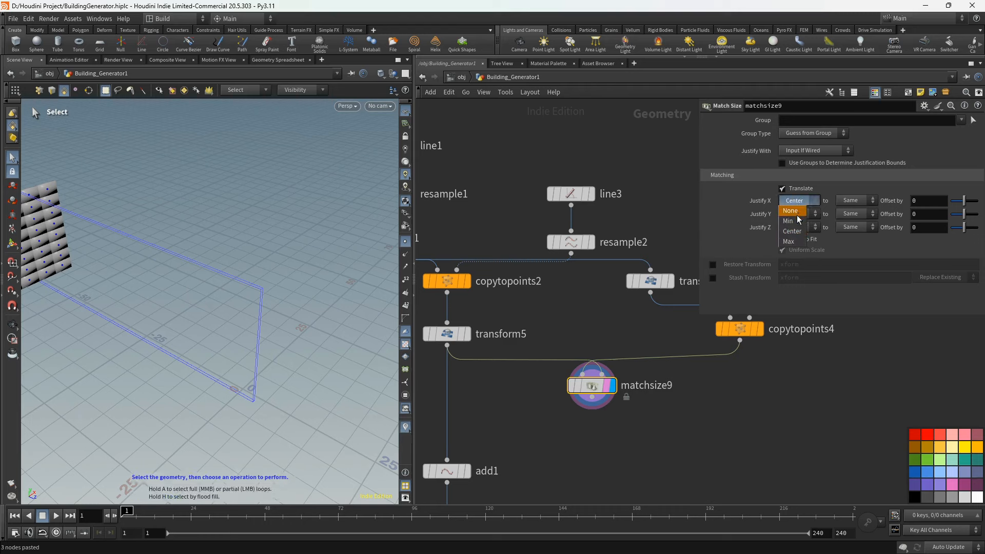
left_click(797, 220)
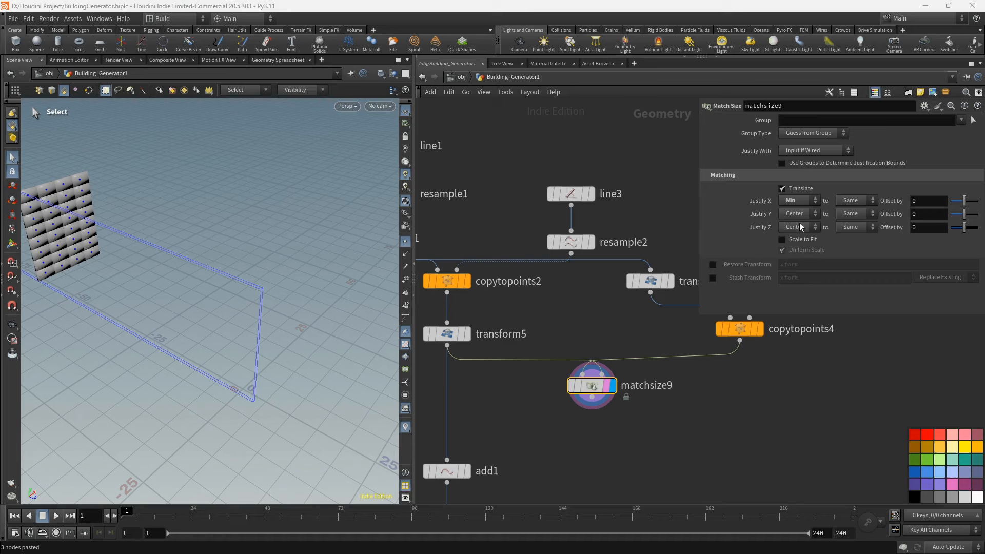
left_click(799, 230)
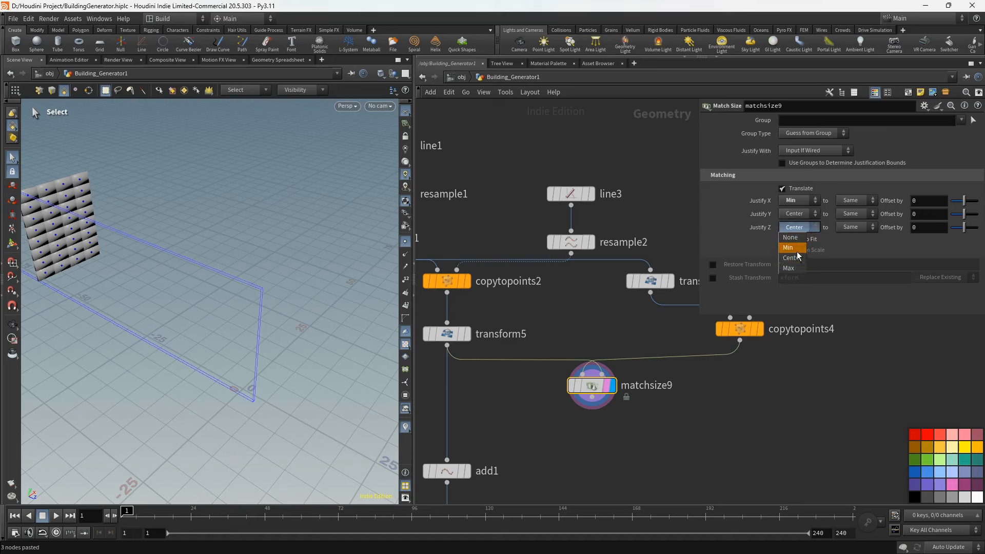
left_click(792, 268)
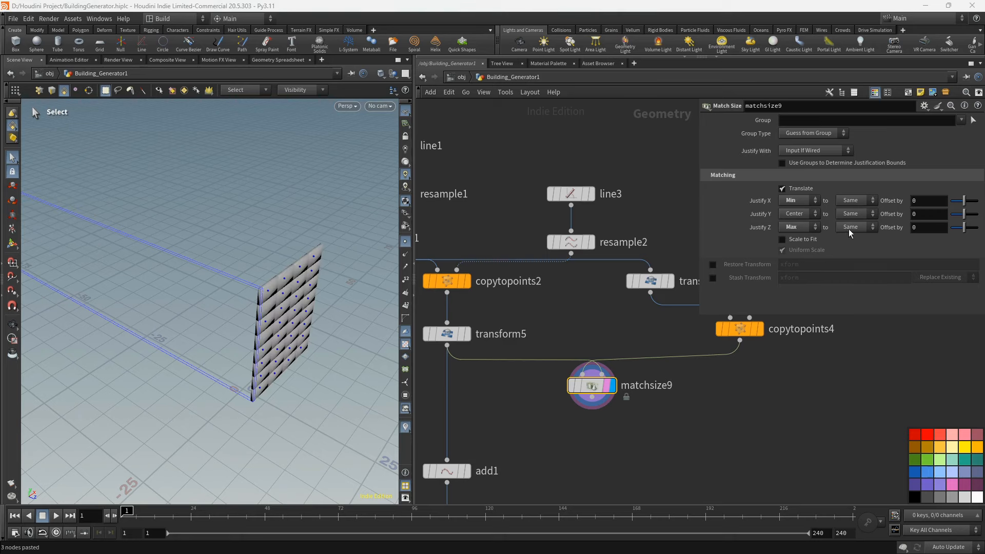
left_click(848, 229)
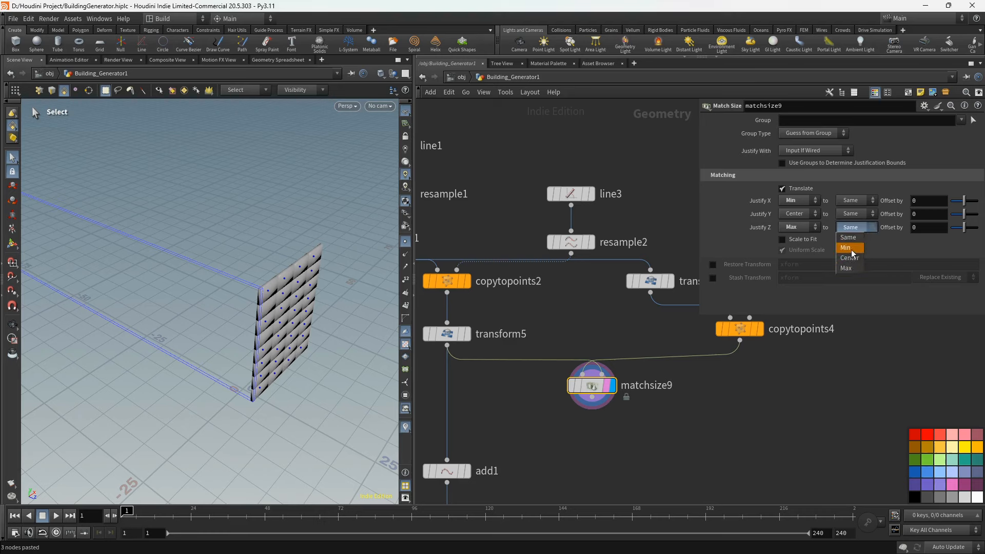
left_click(851, 248)
key("Escape")
left_click_drag(198, 266, 249, 279)
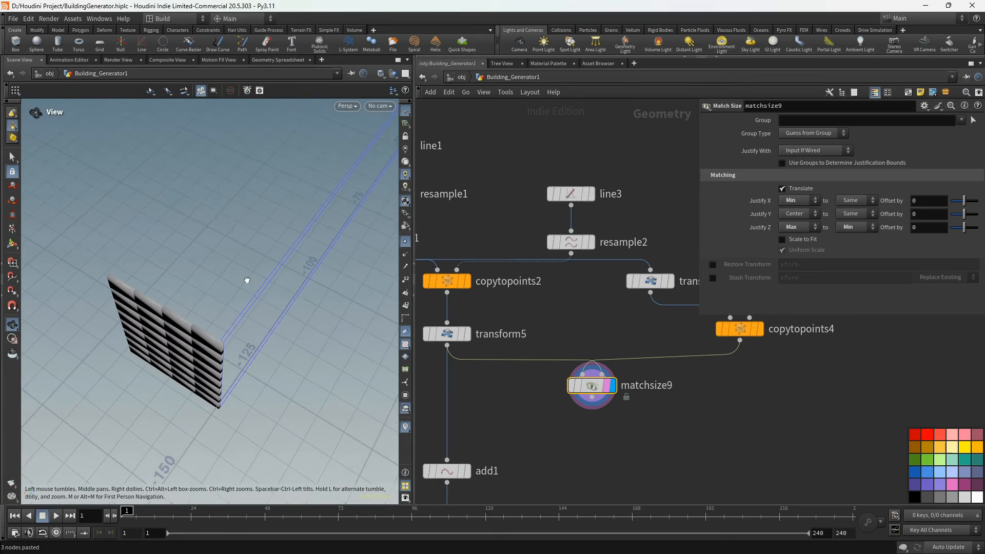
key("s")
- Add a Merge node above add1 and connect transform5 and matchsize9 to it
middle_click_drag(633, 449, 636, 405)
scroll(598, 382, "down", 5)
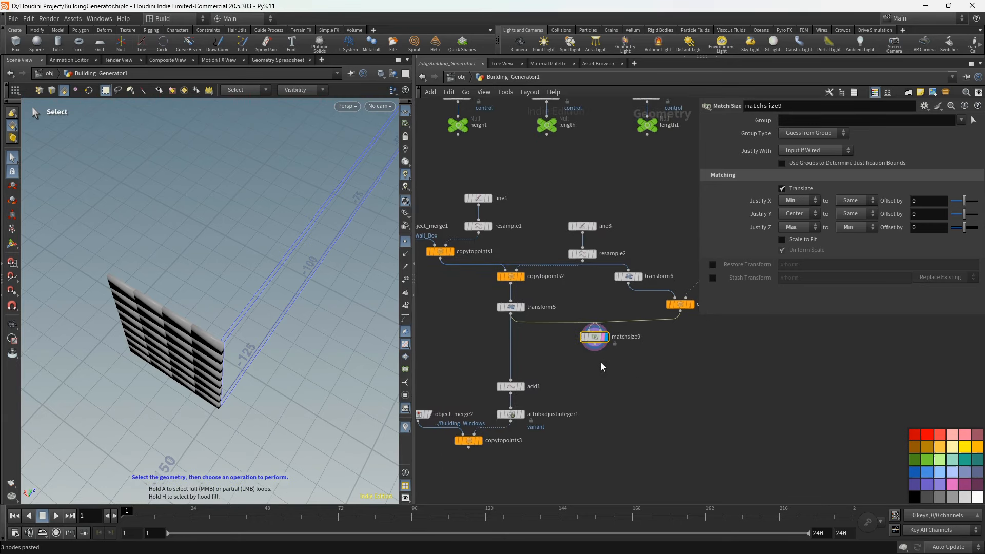
middle_click_drag(596, 366, 607, 364)
key("Tab")
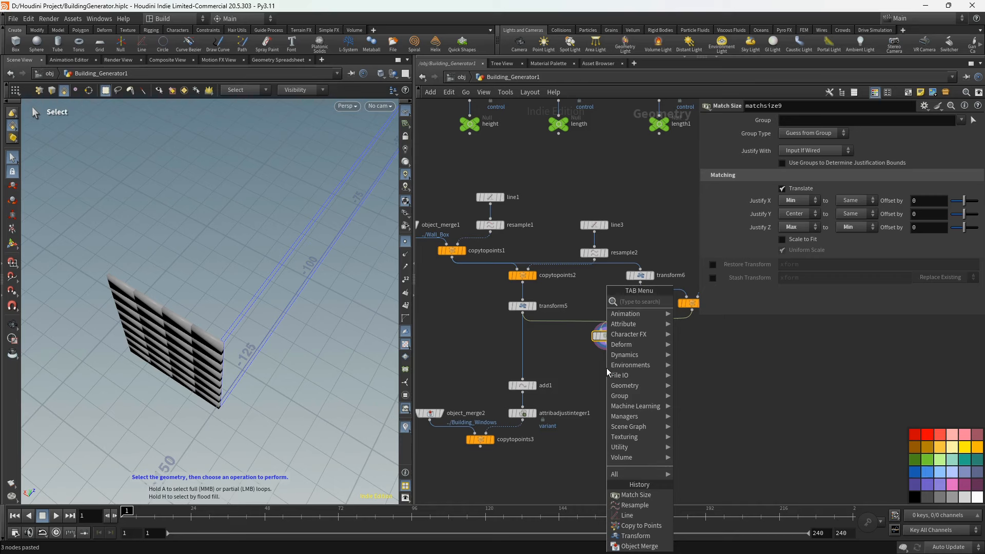
type("mer")
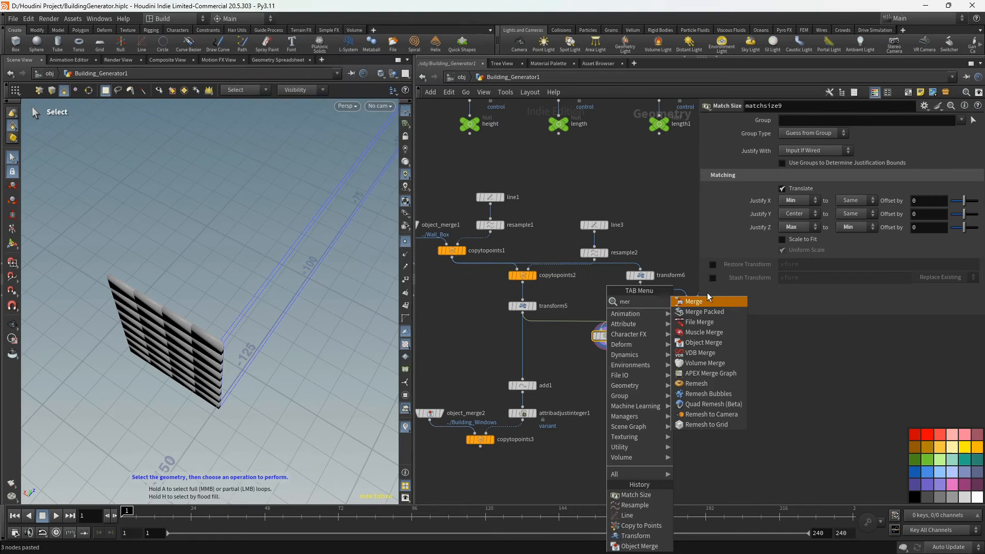
key("Return")
left_click(557, 362)
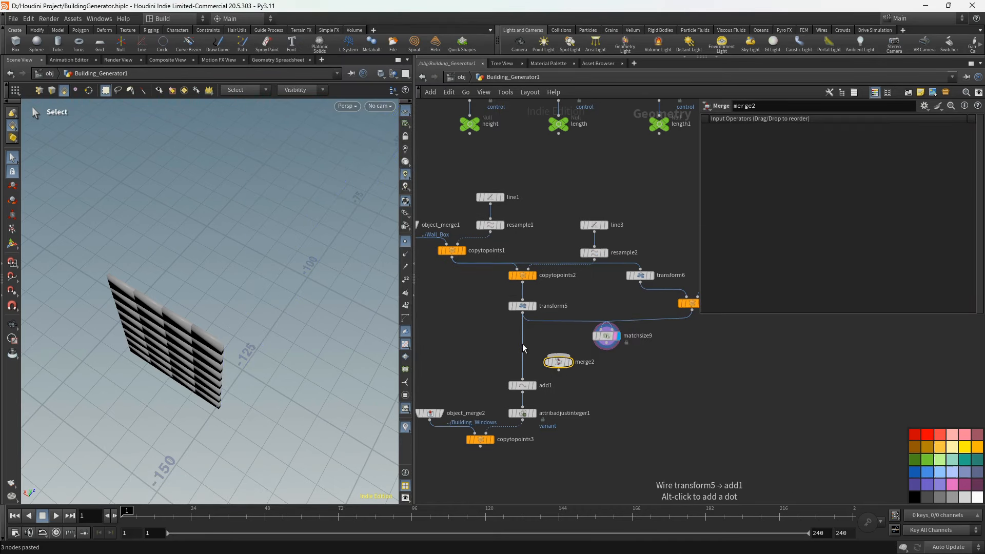
left_click_drag(523, 344, 534, 364)
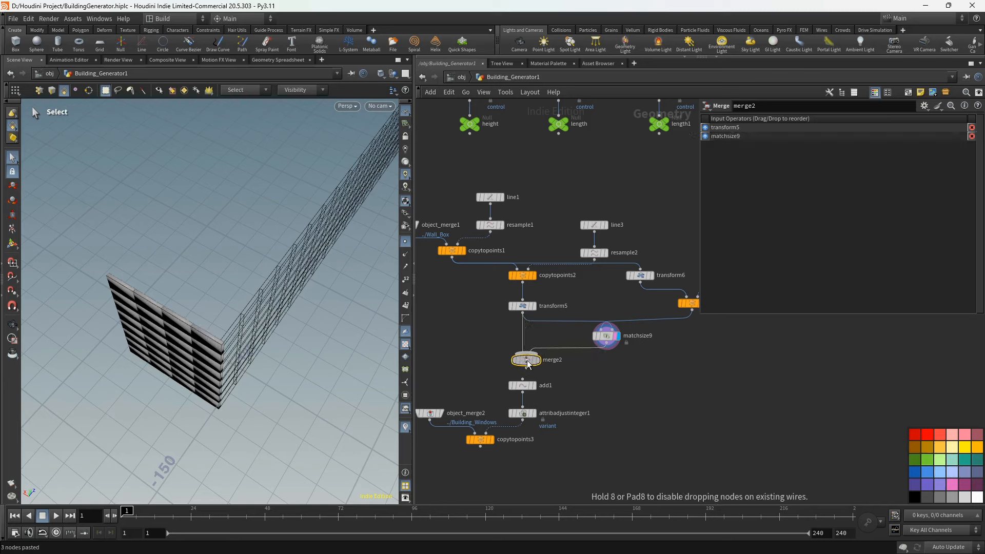
- Shift add1 and its downstream nodes below merge2 and connect merge2's output to add1
middle_click_drag(448, 376, 492, 340)
left_click_drag(492, 340, 568, 416)
left_click_drag(567, 350, 573, 370)
left_click(565, 340)
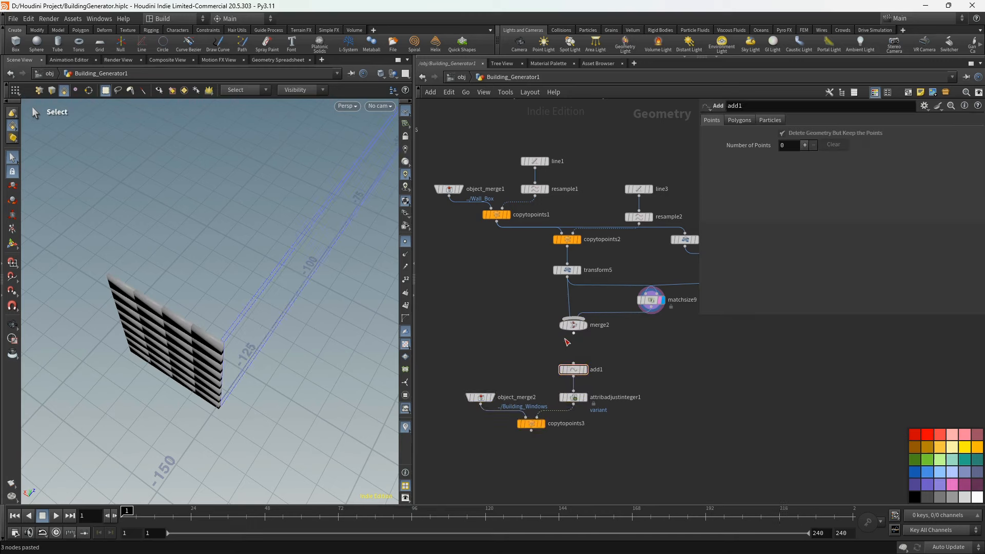
left_click_drag(572, 335, 573, 365)
- Move add1, attribadjustinteger1, object_merge2 and copytopoints3 farther down to leave space below merge2
scroll(523, 344, "down", 3)
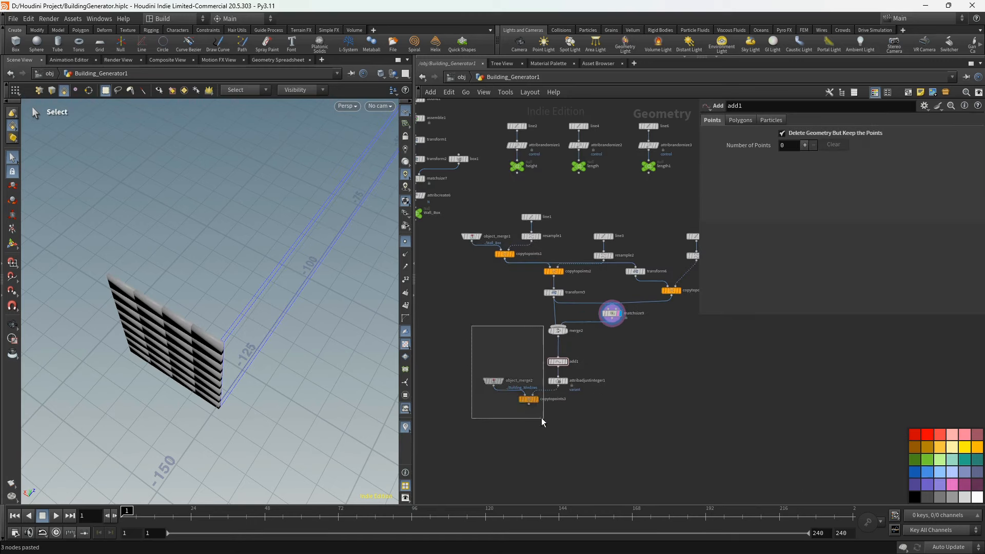
left_click_drag(542, 419, 500, 384)
left_click_drag(459, 348, 529, 451)
middle_click_drag(650, 389, 652, 333)
left_click(598, 315)
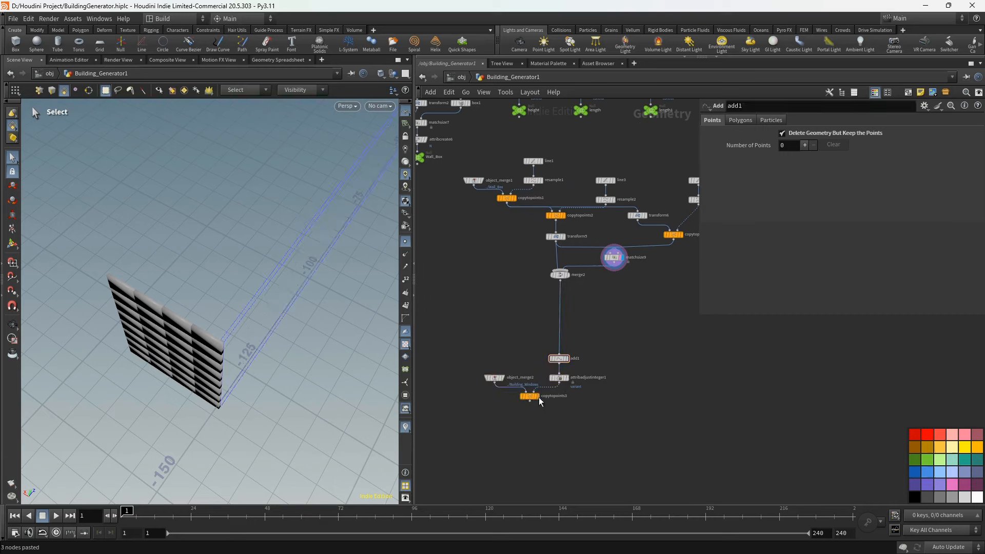
- Display copytopoints3, hide the viewport points and inspect the textured building around its corner
scroll(540, 402, "up", 2)
left_click(537, 396)
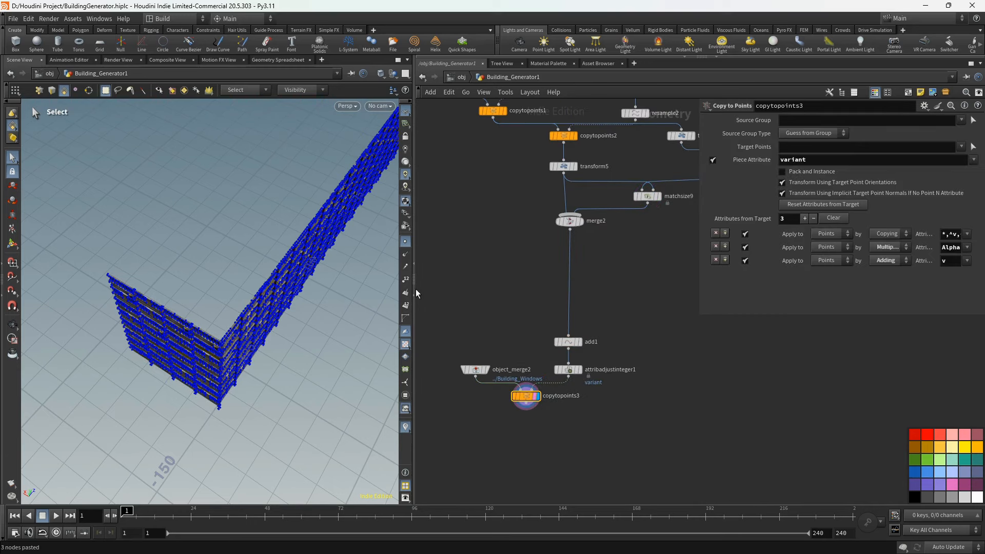
left_click(405, 244)
left_click_drag(232, 372, 238, 310, "alt")
right_click_drag(238, 310, 241, 350, "alt")
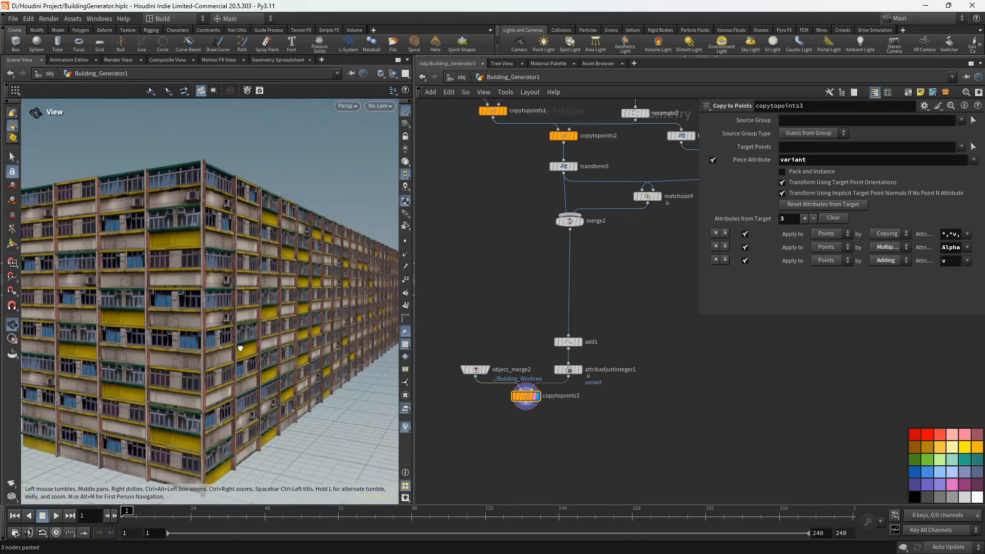
left_click_drag(242, 350, 238, 352, "alt")
right_click_drag(238, 352, 270, 331)
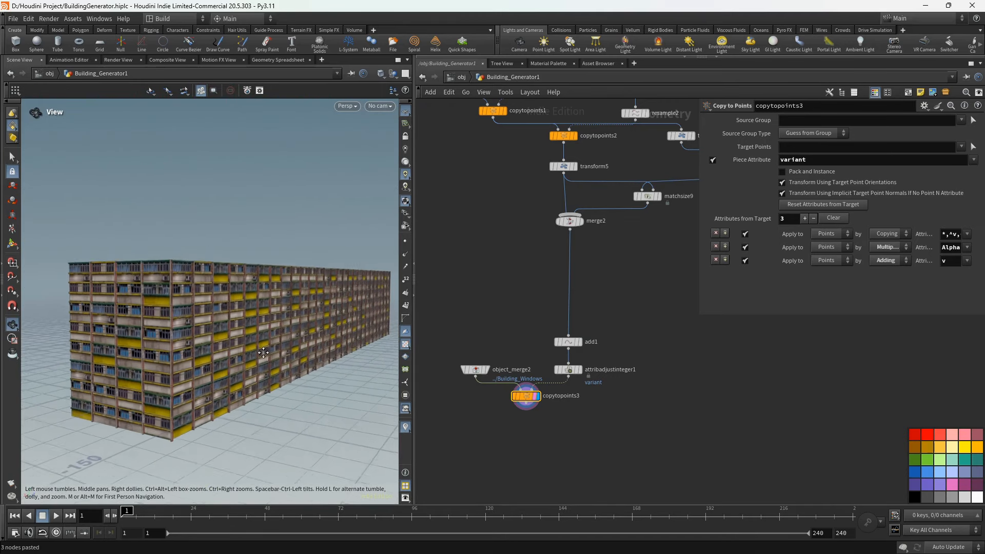
- Set the Control null's Control value to 4233 and view the building's new proportions
middle_click_drag(269, 331, 267, 351)
scroll(501, 233, "down", 3)
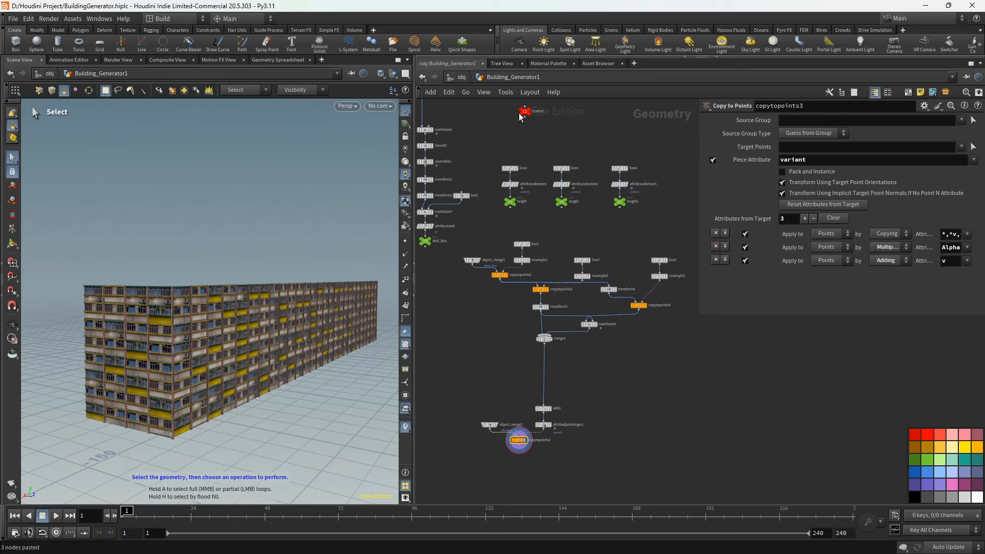
left_click(521, 114)
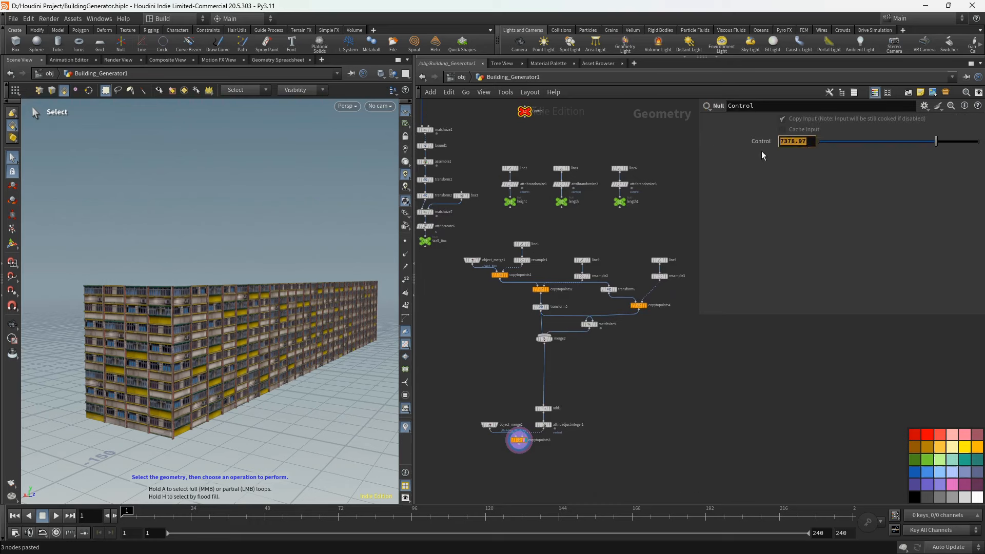
type("4233")
key("Return")
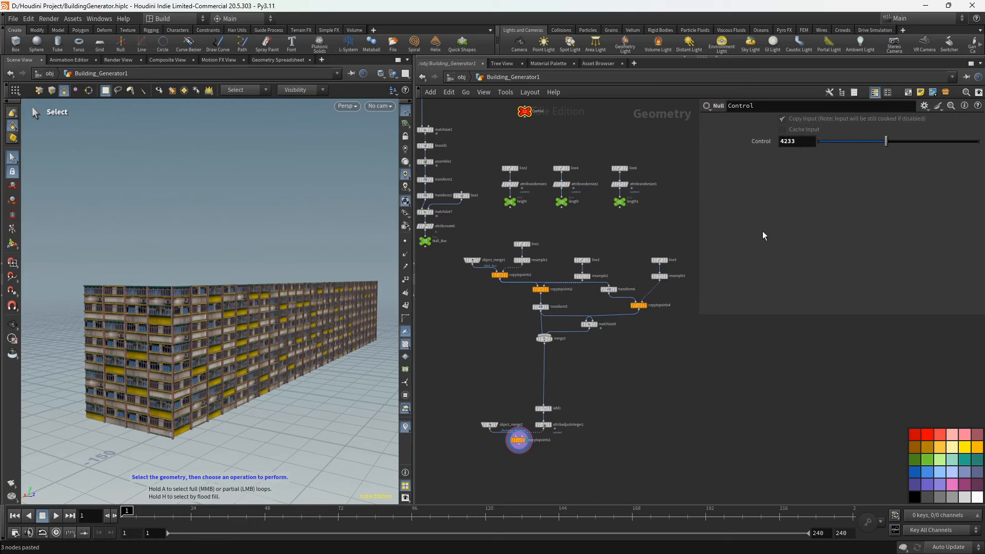
left_click_drag(270, 258, 247, 324, "alt")
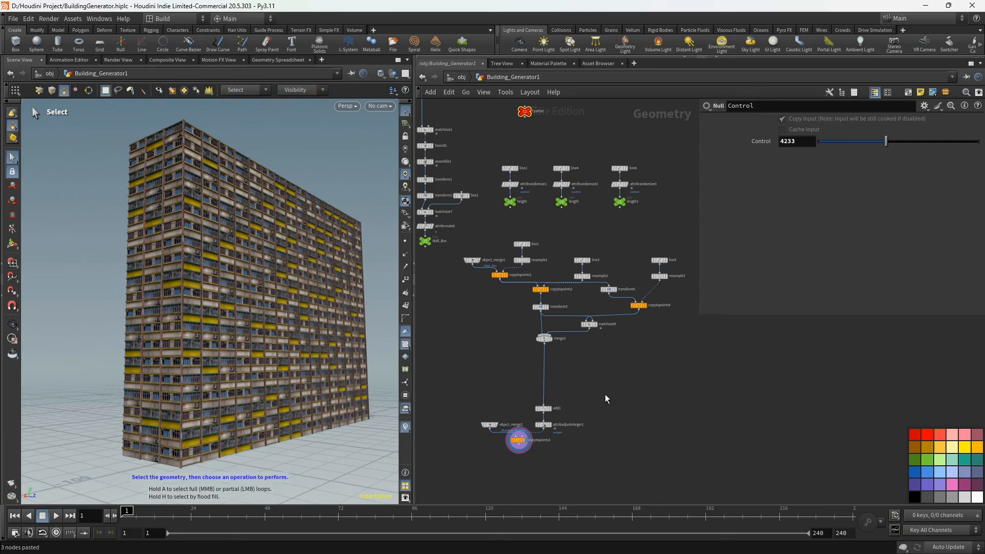
- Try reshaping the Remap Ramp of attribadjustinteger1 with a raised start, a low middle point and a lowered end, and undo it
scroll(563, 401, "up", 2)
left_click(535, 436)
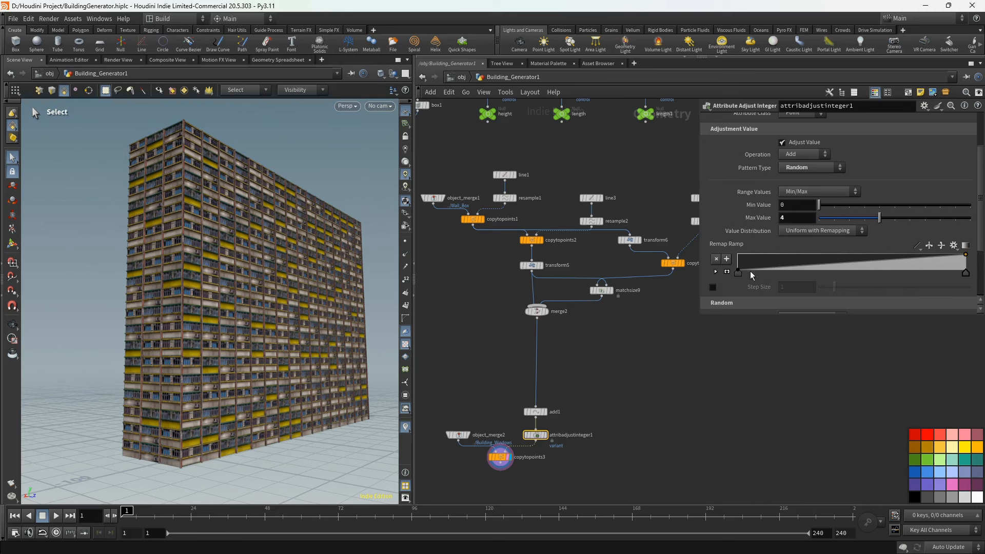
left_click_drag(740, 272, 738, 266)
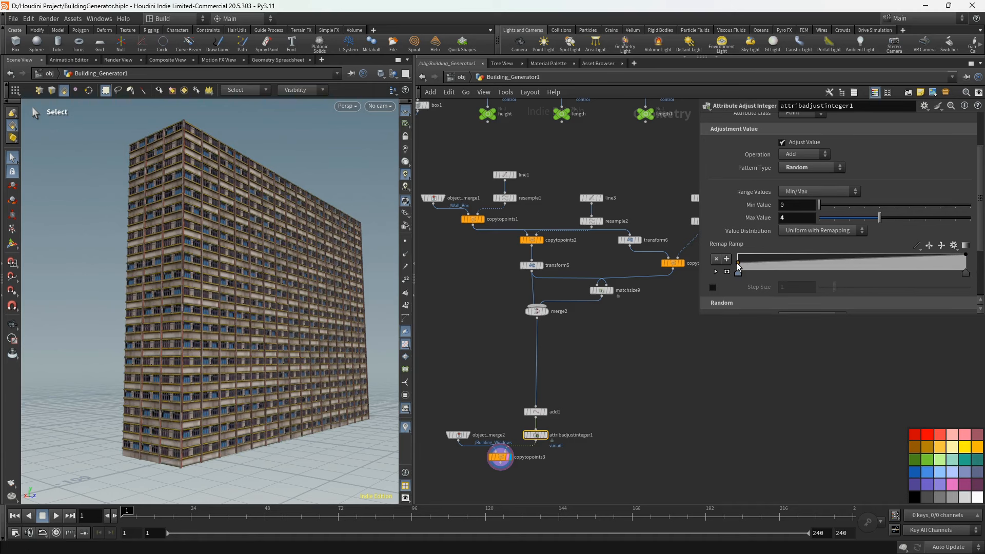
left_click_drag(370, 288, 363, 289, "alt")
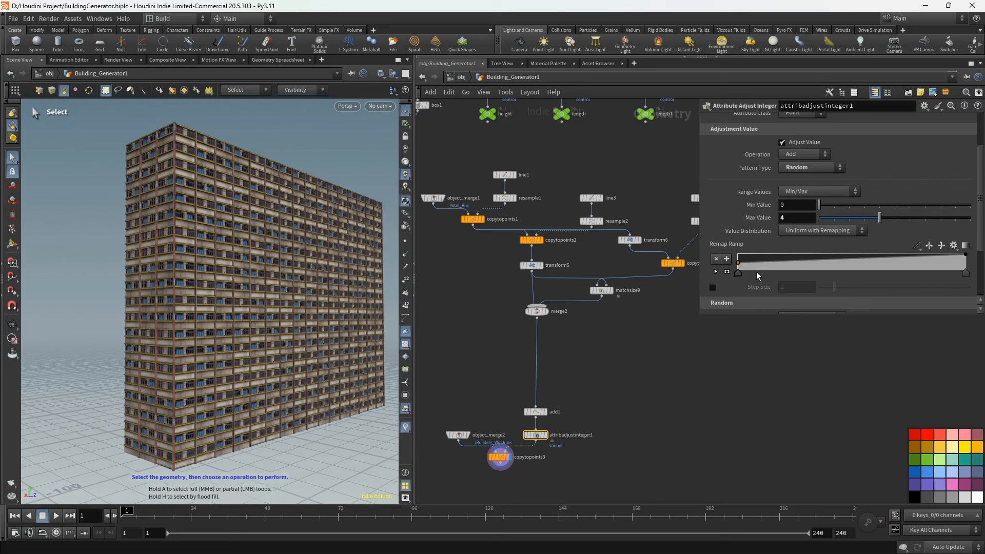
left_click_drag(821, 265, 842, 276)
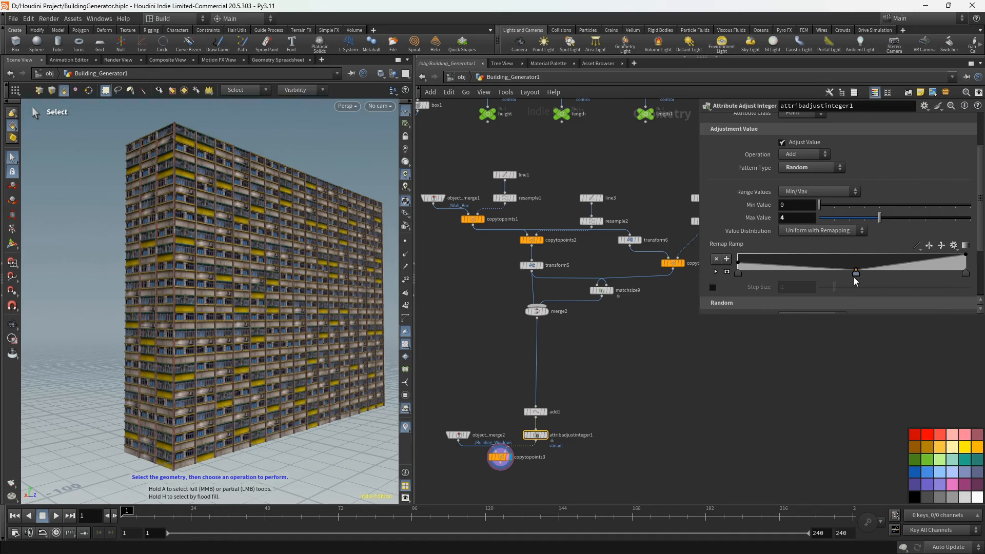
left_click_drag(966, 256, 967, 268)
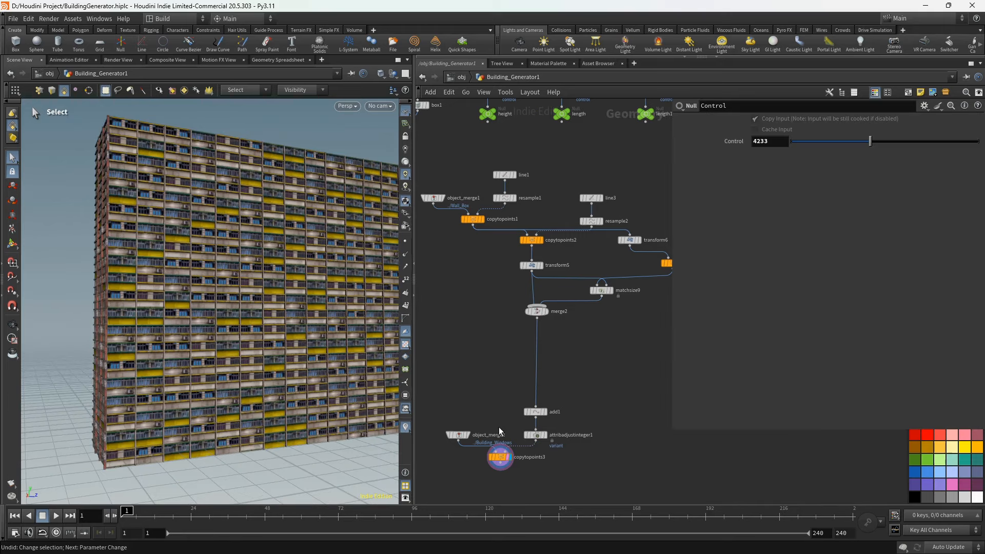
key("ctrl+z")
- Add a point near the start of attribadjustinteger1's Remap Ramp and slide it toward the middle, checking the window variants
left_click_drag(121, 303, 246, 294, "alt")
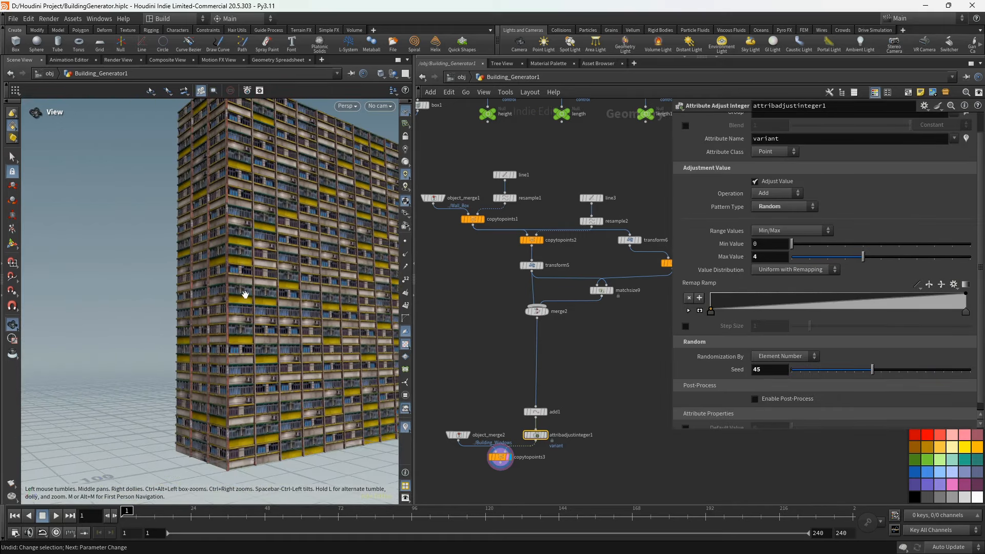
left_click(723, 304)
mouse_move(711, 309)
left_mouse_down()
mouse_move(712, 299)
mouse_move(710, 310)
left_mouse_up()
left_click_drag(200, 313, 282, 311)
scroll(255, 336, "up", 5)
scroll(260, 321, "down", 3)
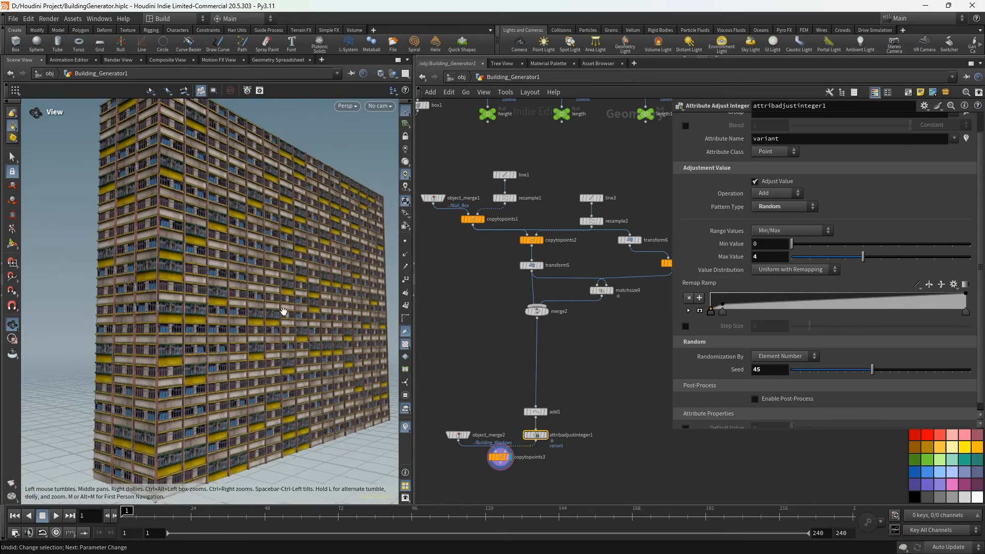
scroll(282, 311, "down", 2)
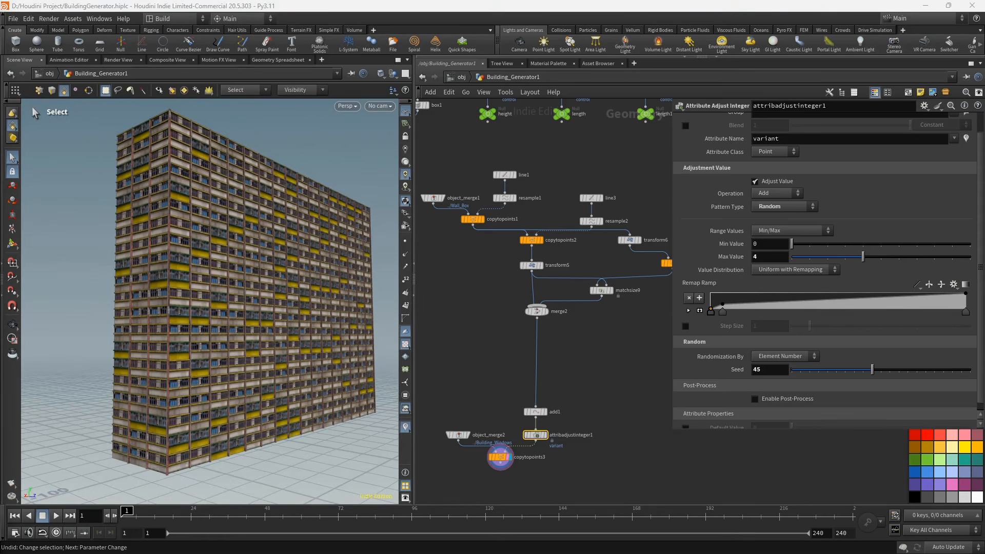
left_click_drag(726, 309, 814, 309)
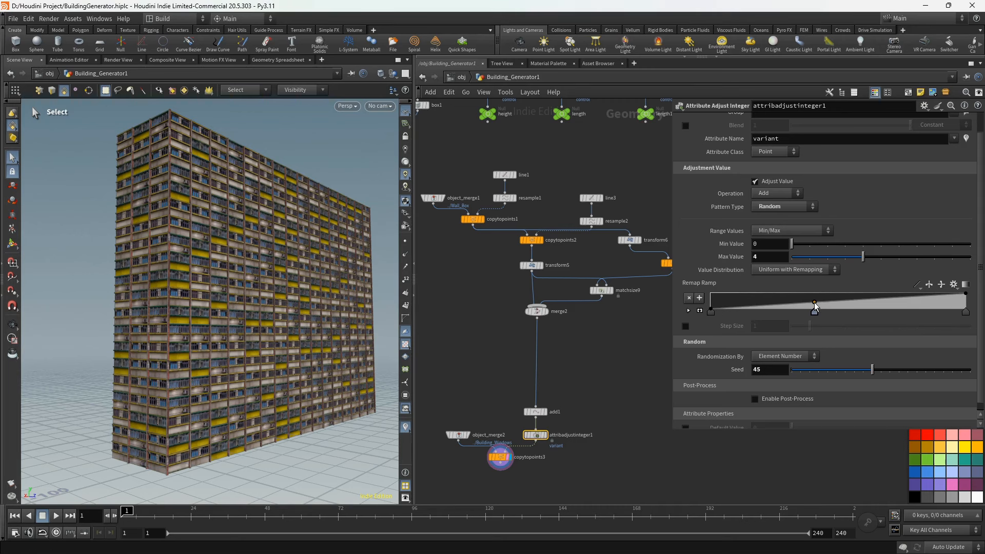
- Flatten the Remap Ramp by raising its start, adding a low point toward the end, and lowering the middle and end points
left_click(712, 309)
left_click(921, 308)
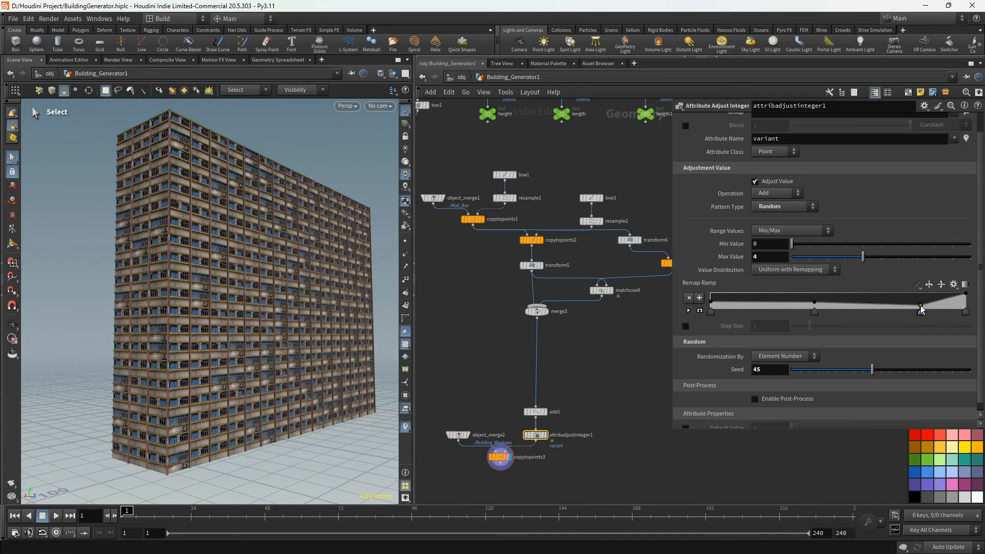
left_click_drag(815, 303, 811, 310)
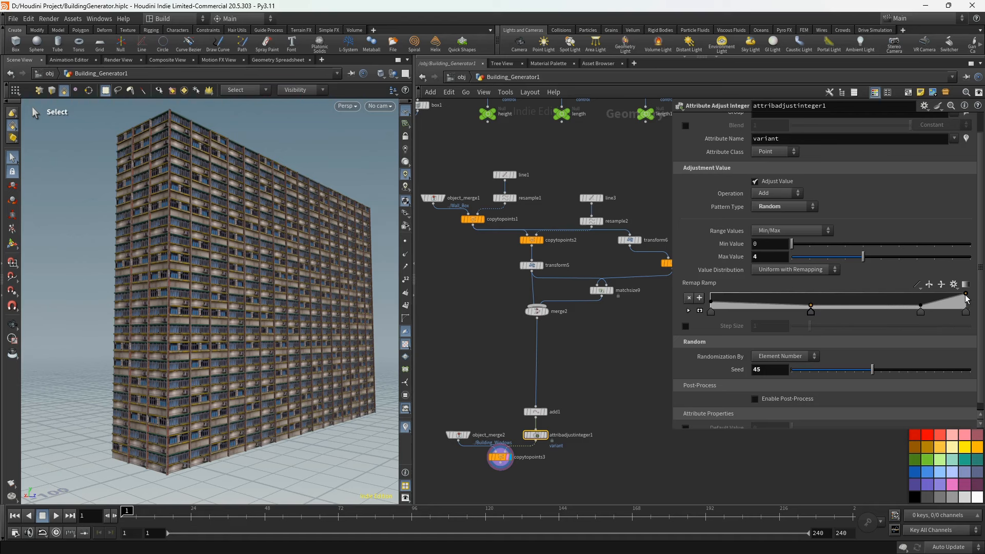
left_click_drag(966, 295, 897, 310)
left_click_drag(157, 346, 112, 352, "alt")
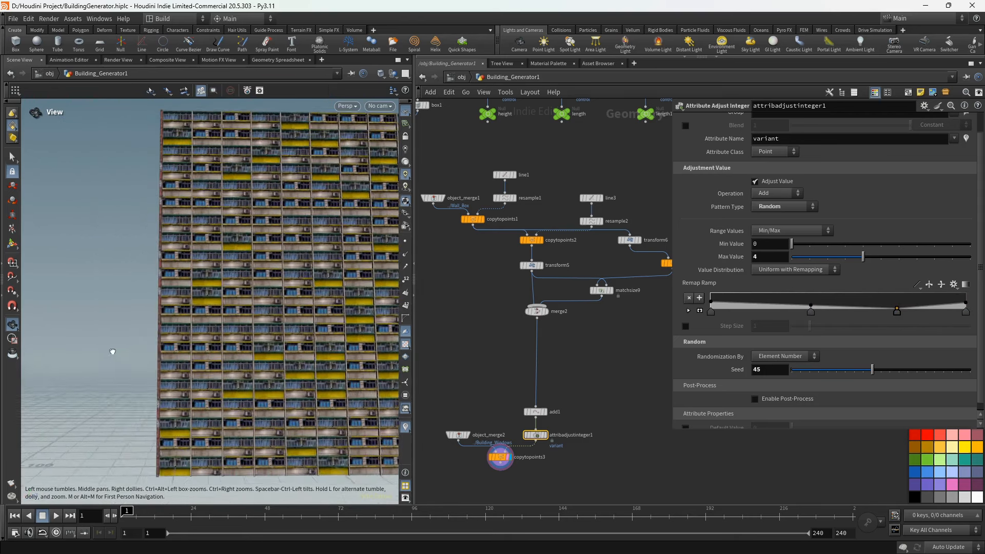
scroll(112, 351, "down", 4)
left_click_drag(796, 310, 814, 311)
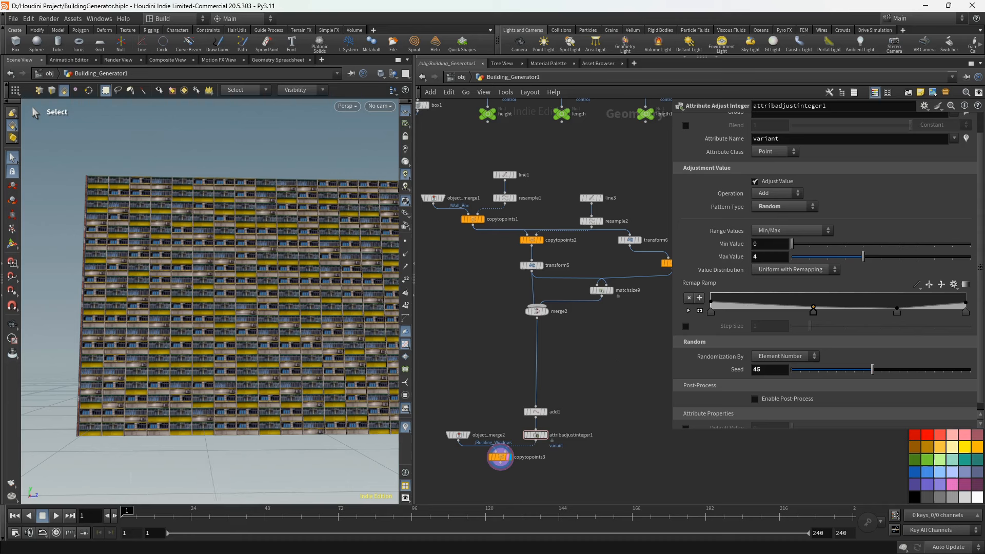
- Lower the random Seed of attribadjustinteger1 and inspect the building's open back from above
left_click_drag(873, 370, 854, 373)
left_click_drag(178, 308, 479, 310, "alt")
scroll(469, 298, "down", 1)
middle_click_drag(469, 298, 476, 318)
left_click_drag(202, 236, 139, 288, "alt")
- Branch a new Transform node off transform5, place it beside the main chain and display it
left_click(583, 275)
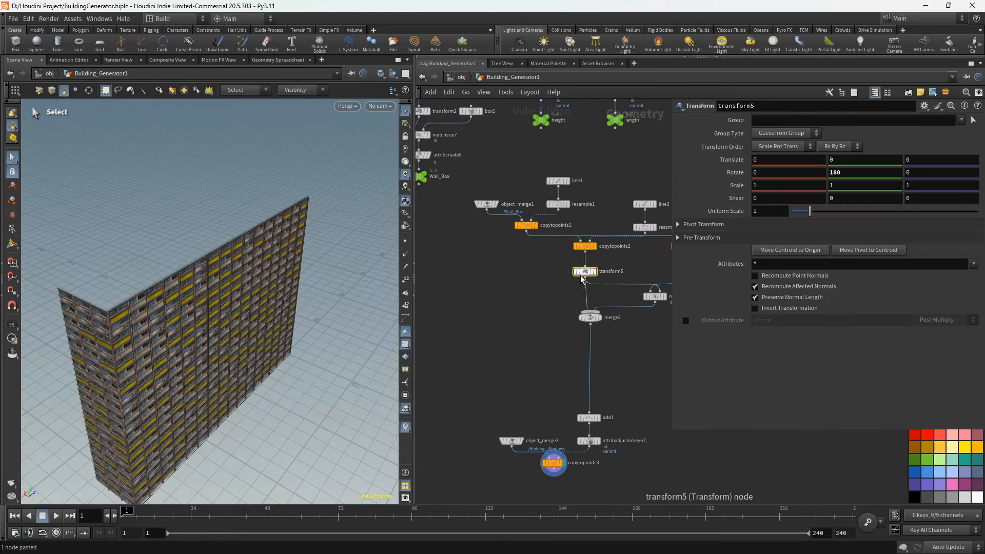
middle_click_drag(555, 293, 522, 293)
left_click(555, 273)
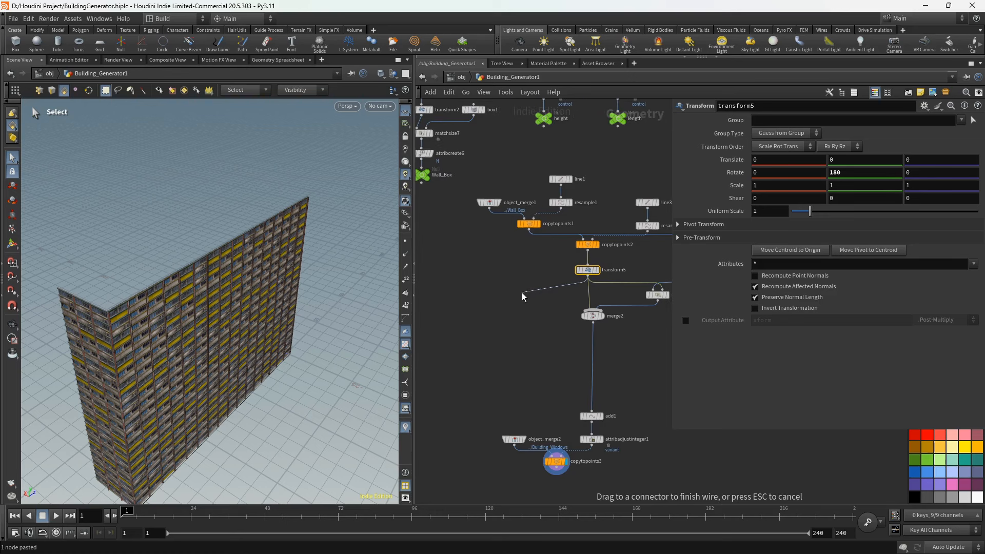
key("Tab")
type("tr")
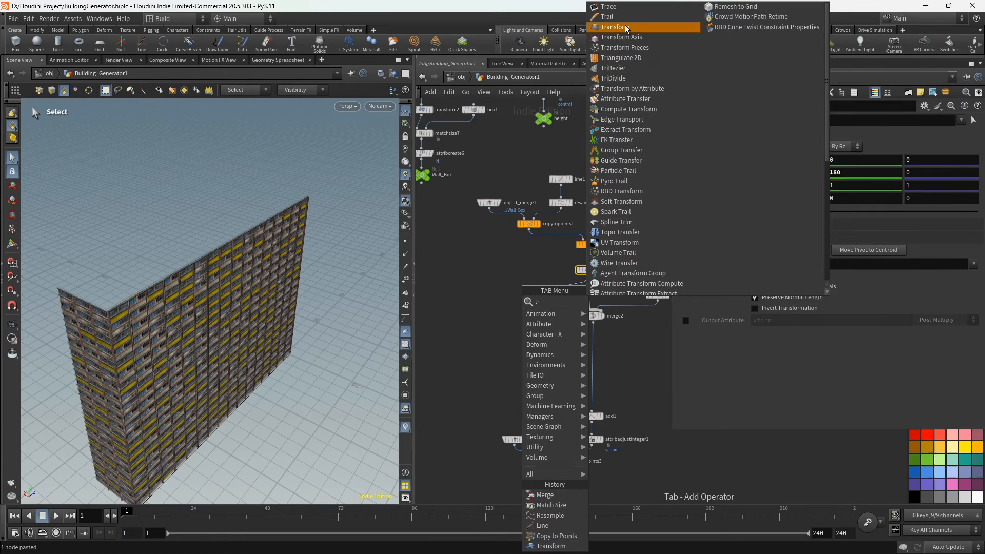
left_click(625, 28)
left_click_drag(517, 295, 501, 294)
left_click(516, 293)
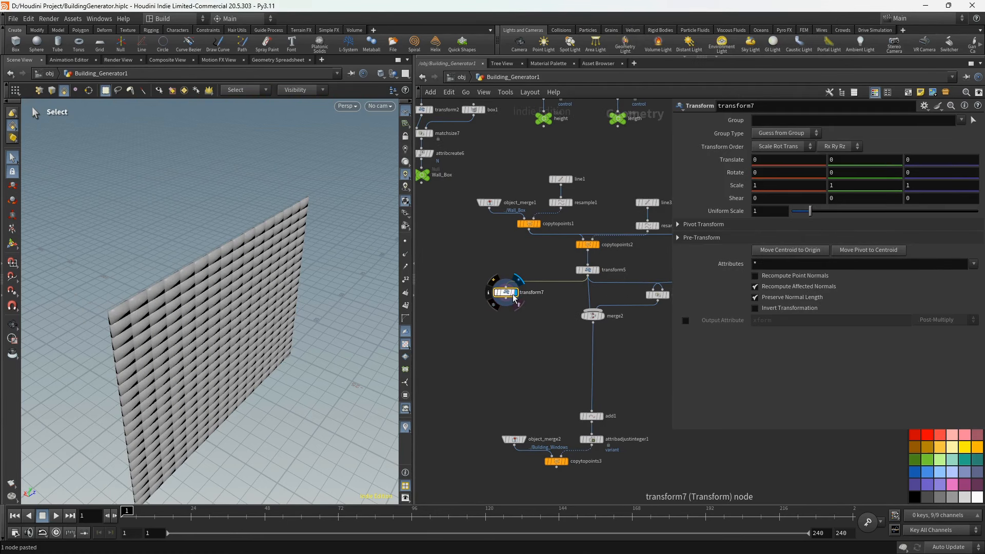
- Set transform7's Y rotation to 180 and check the turned wall
scroll(261, 294, "down", 2, "alt")
left_click_drag(263, 292, 277, 294, "alt")
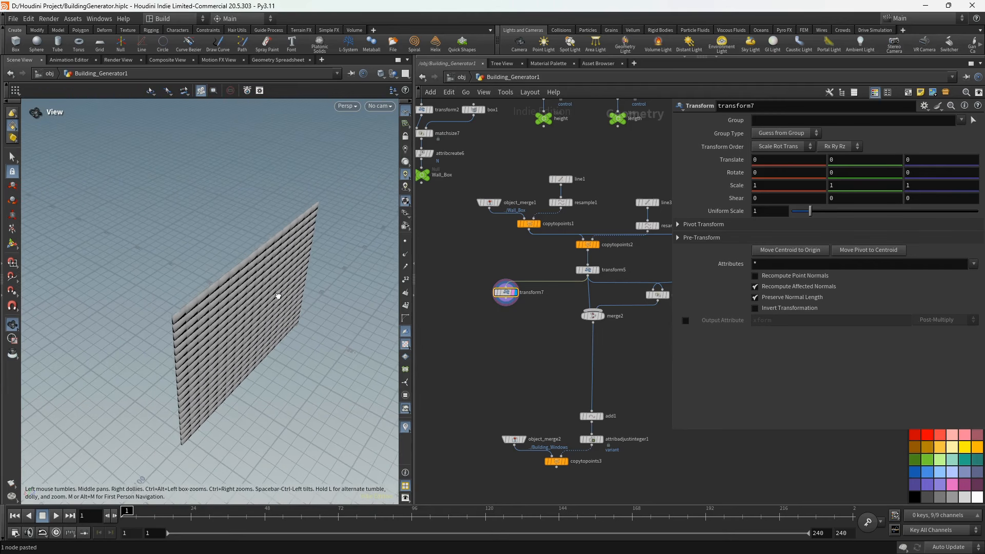
left_click(831, 173)
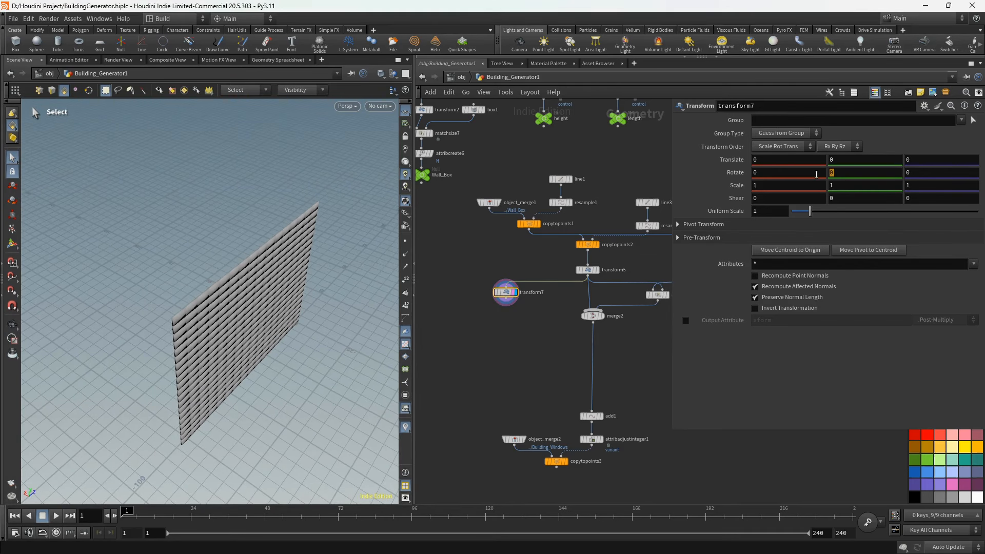
key("Return")
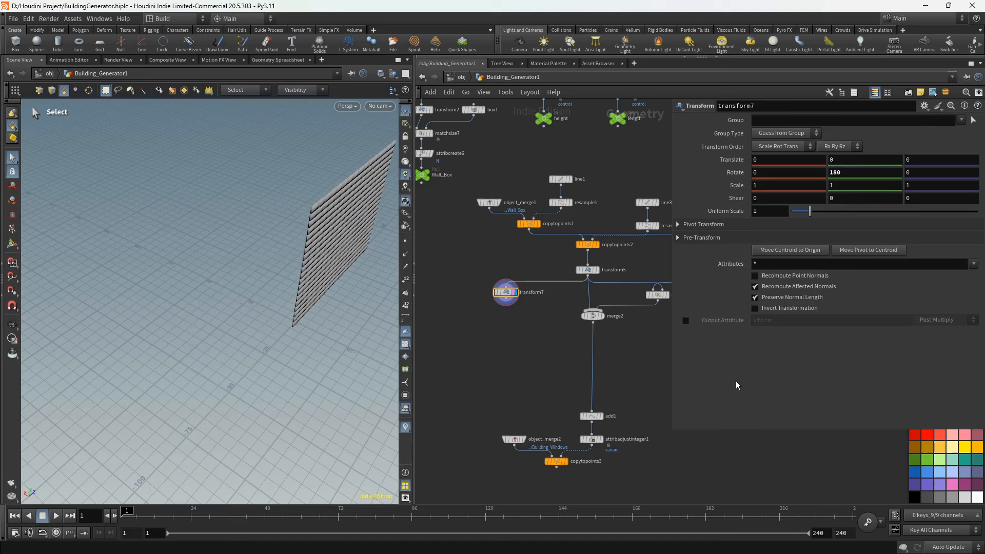
left_click_drag(288, 324, 247, 324, "alt")
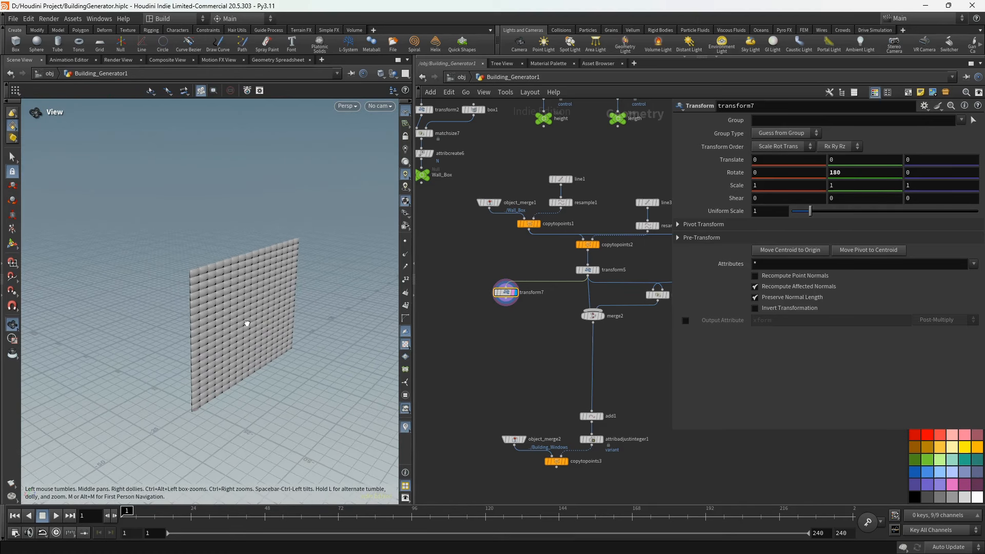
key("s")
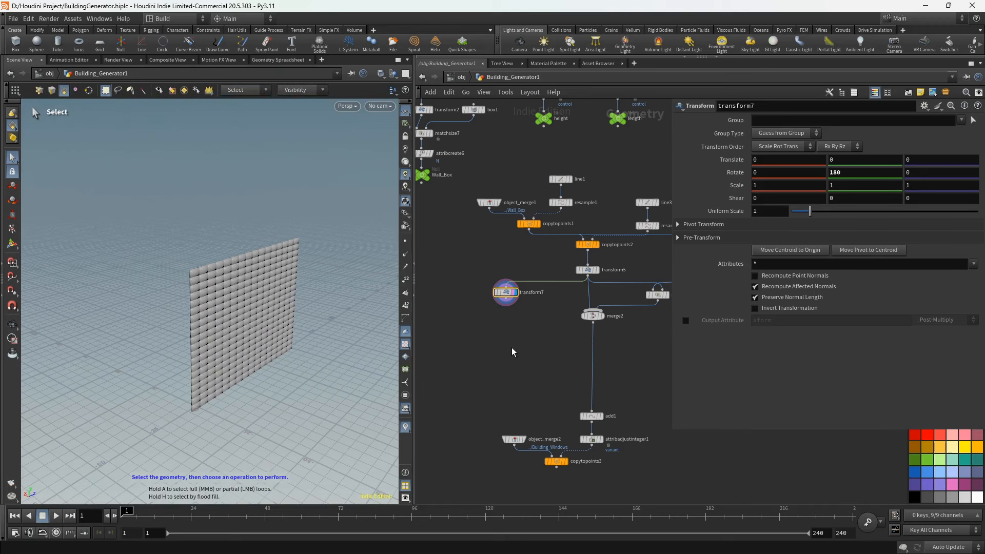
- Add a Match Size node below transform7 and connect transform7 to its first input
key("Tab")
type("ma")
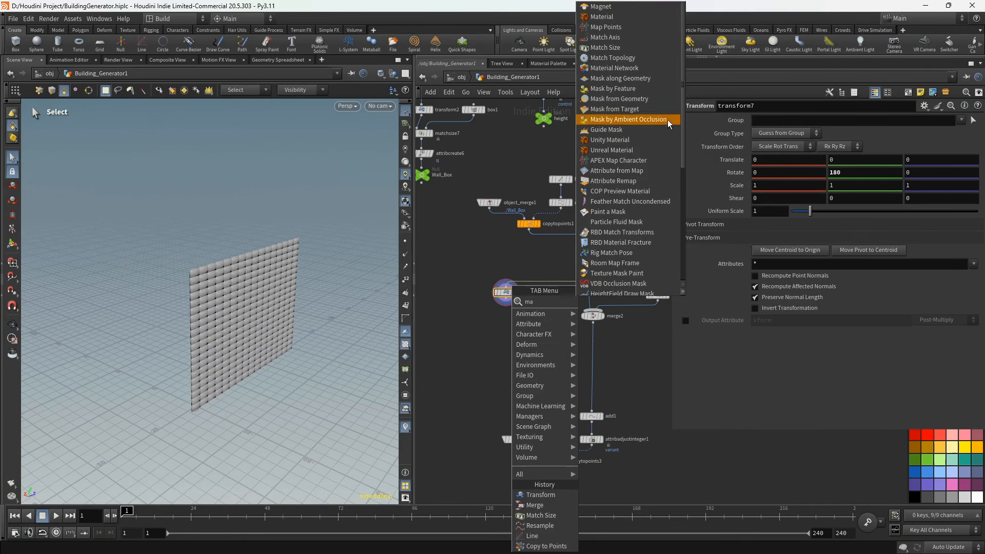
left_click(605, 47)
left_click(529, 349)
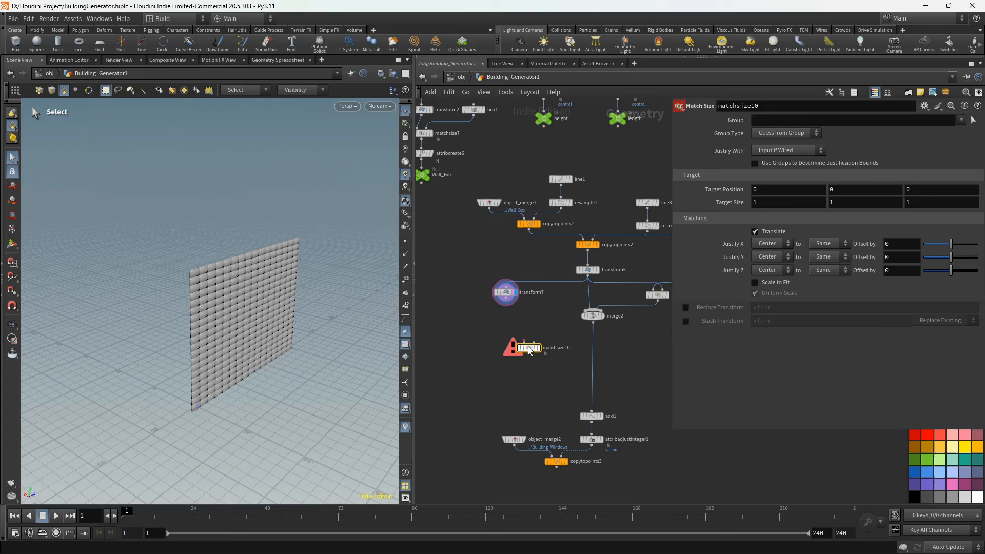
left_click_drag(508, 306, 532, 347)
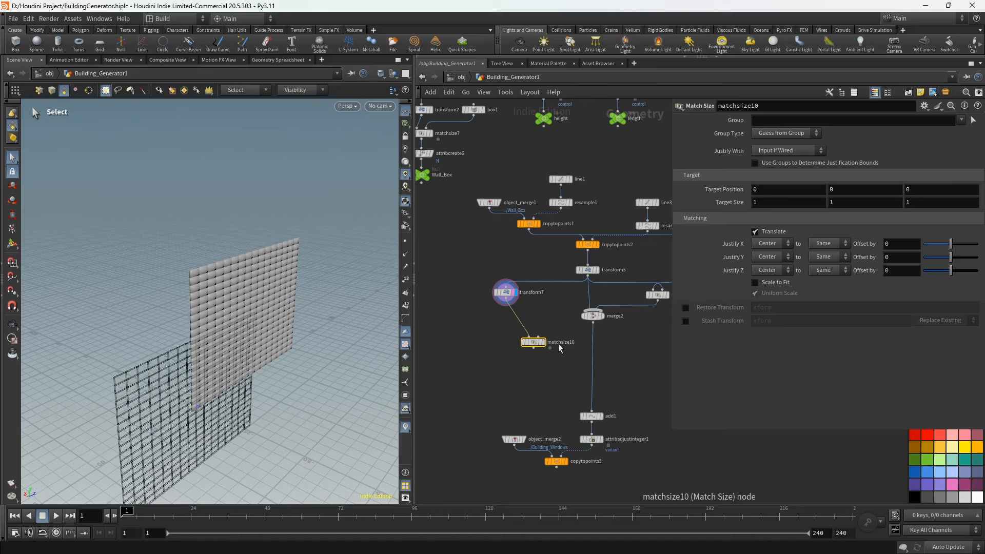
- Connect matchsize9's output to the second input of matchsize10 and display matchsize10
scroll(538, 344, "up", 1)
middle_click_drag(548, 317, 512, 336)
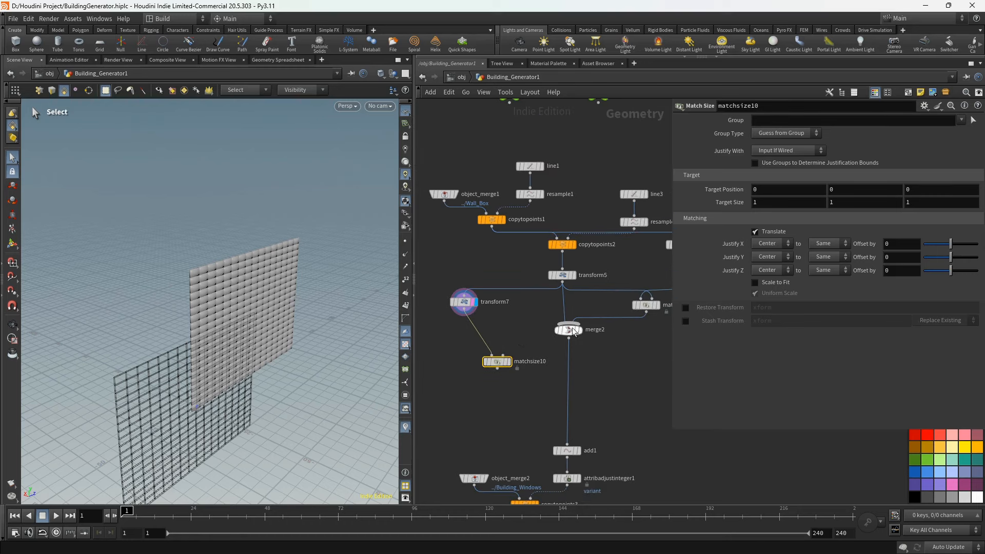
left_click_drag(646, 313, 555, 352)
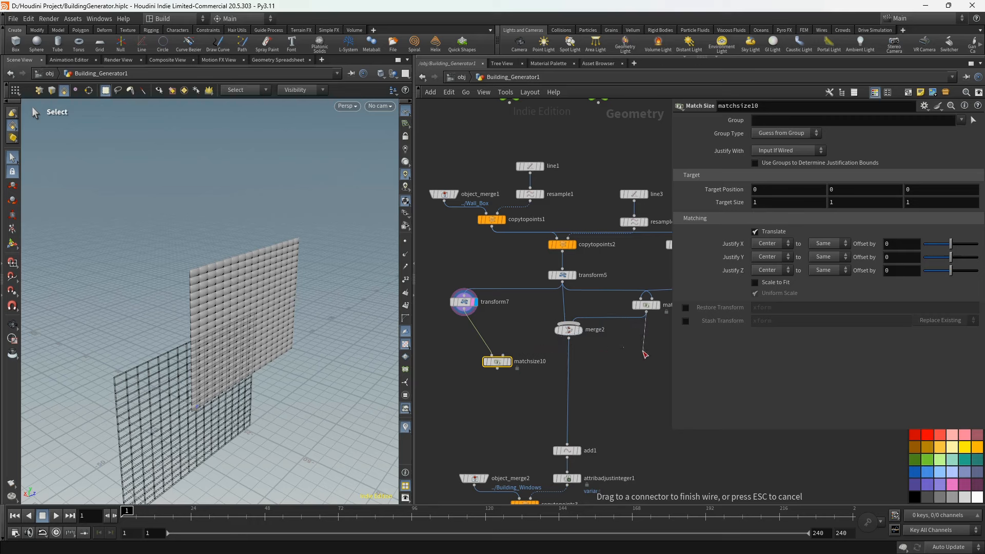
mouse_move(645, 354)
middle_mouse_down()
mouse_move(605, 376)
mouse_move(636, 360)
middle_mouse_up()
left_click(510, 355)
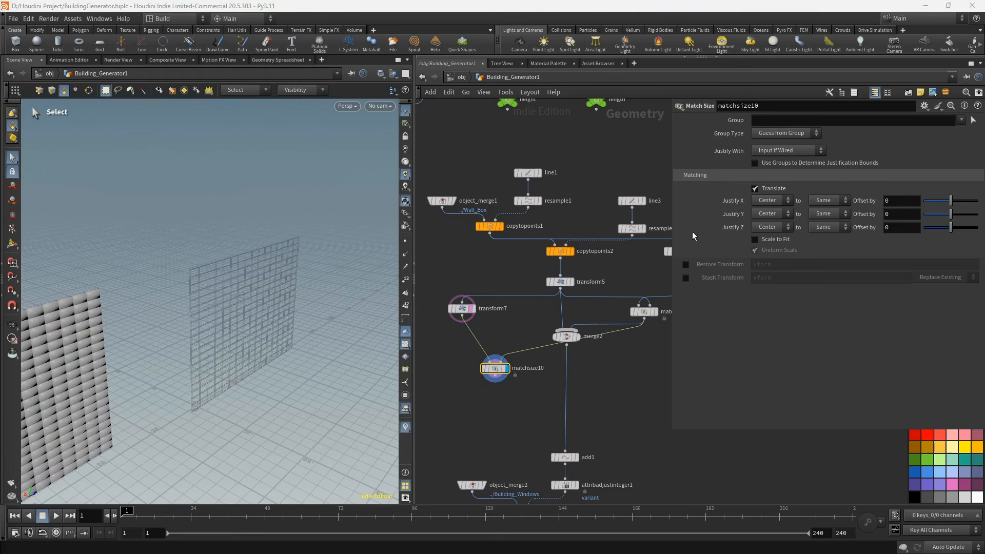
- Set matchsize10's Justify X to Max and Justify Z to Min to align the back wall with the side wall
left_click(771, 201)
left_click(764, 241)
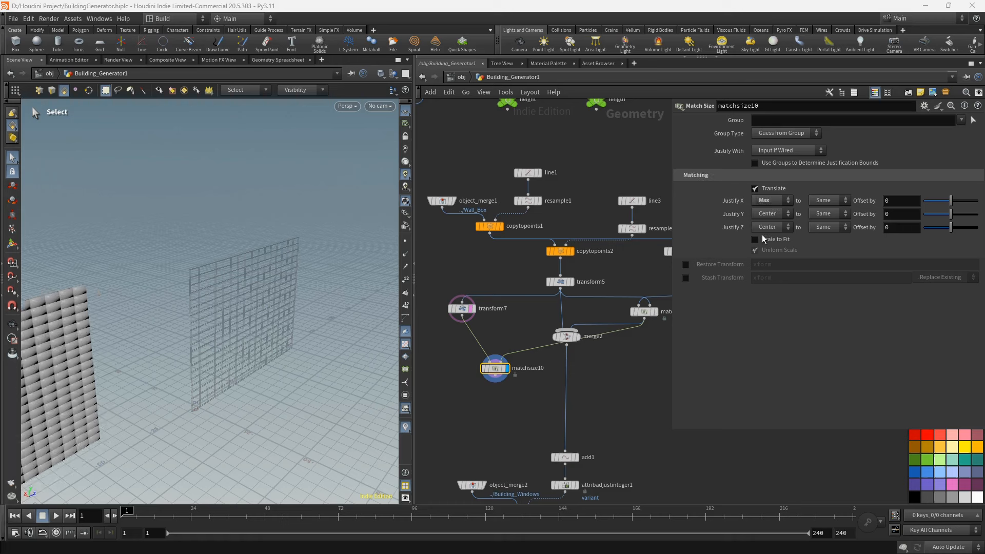
left_click(768, 229)
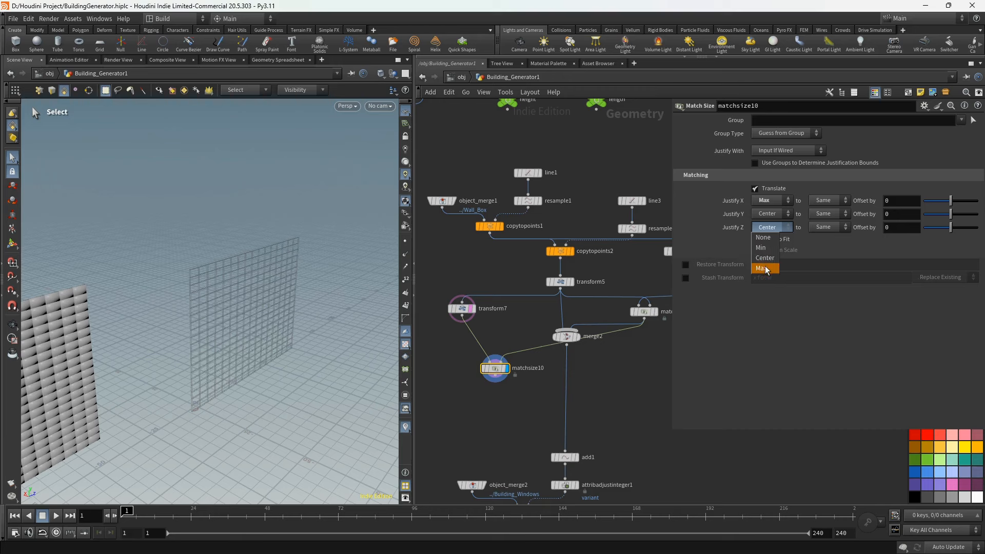
left_click(764, 248)
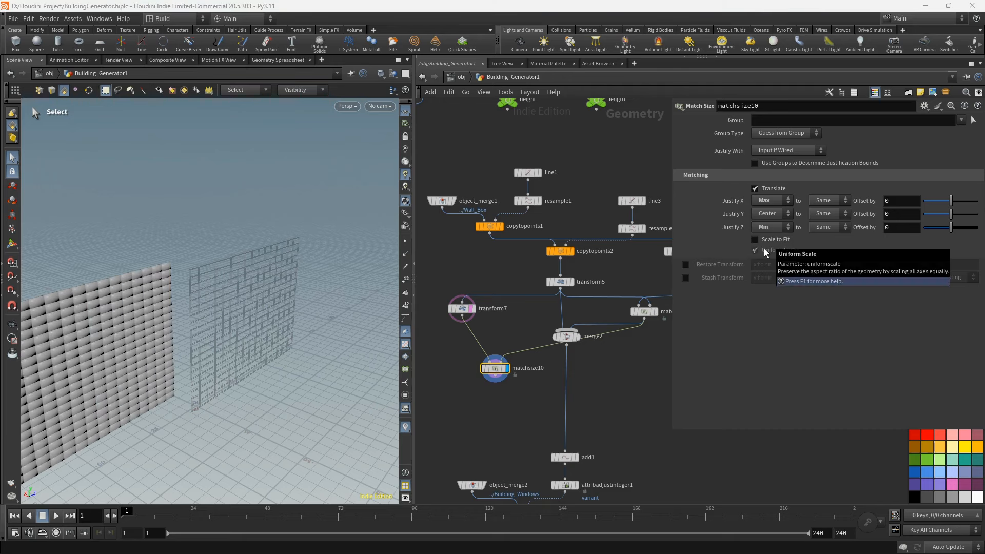
- Justify matchsize10's Z minimum to the Max side of the reference wall and check the back wall's placement
left_click(832, 227)
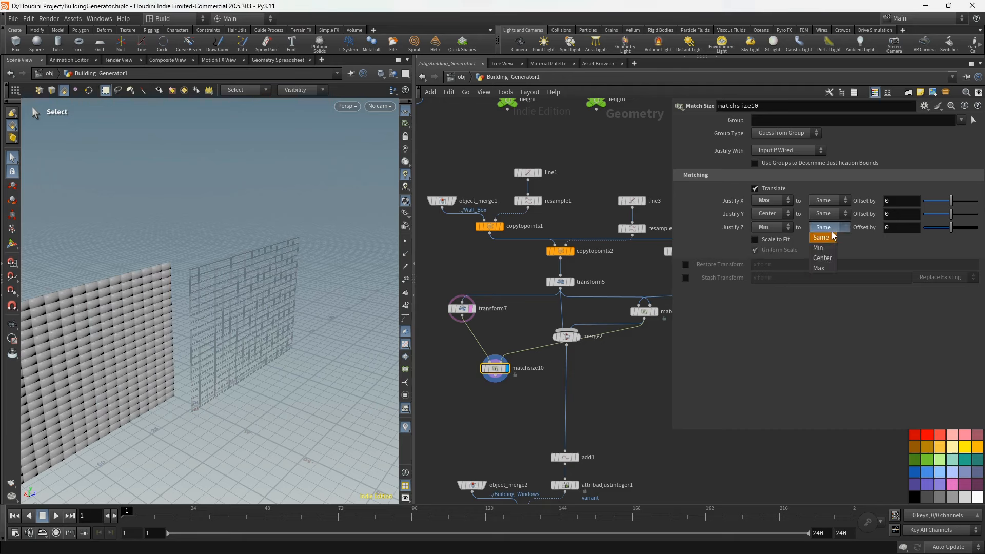
left_click(823, 269)
key("Escape")
left_click_drag(221, 262, 193, 294)
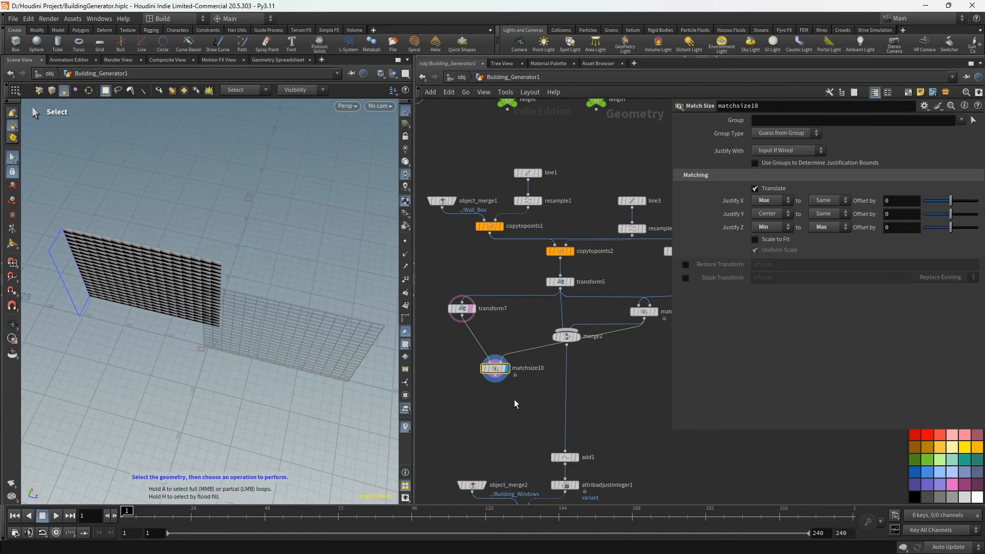
- Move merge2 lower in the network, connect matchsize10 to it, and display merge2 to check the three walls
middle_click_drag(514, 400, 516, 368)
left_click_drag(573, 305, 572, 400)
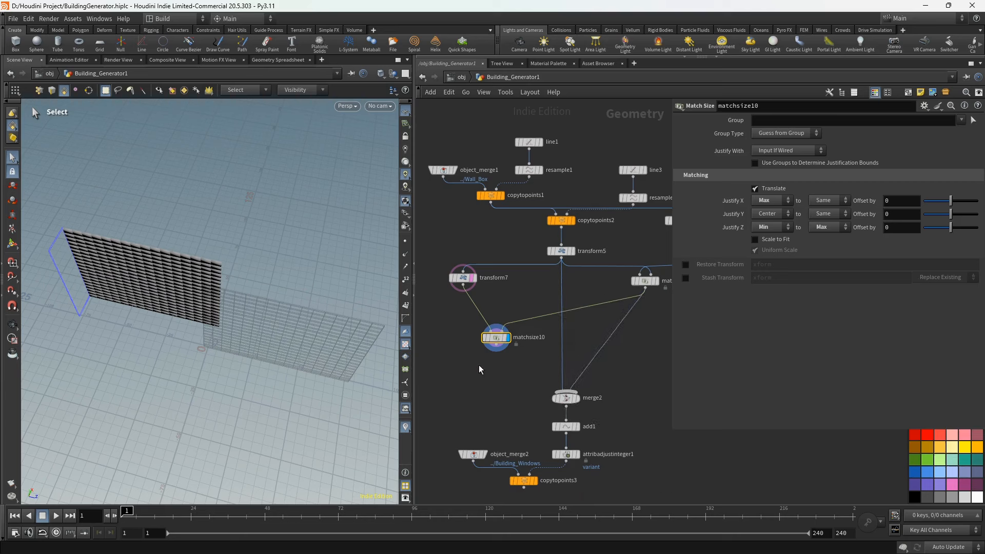
left_click_drag(501, 351, 580, 402)
left_click(577, 399)
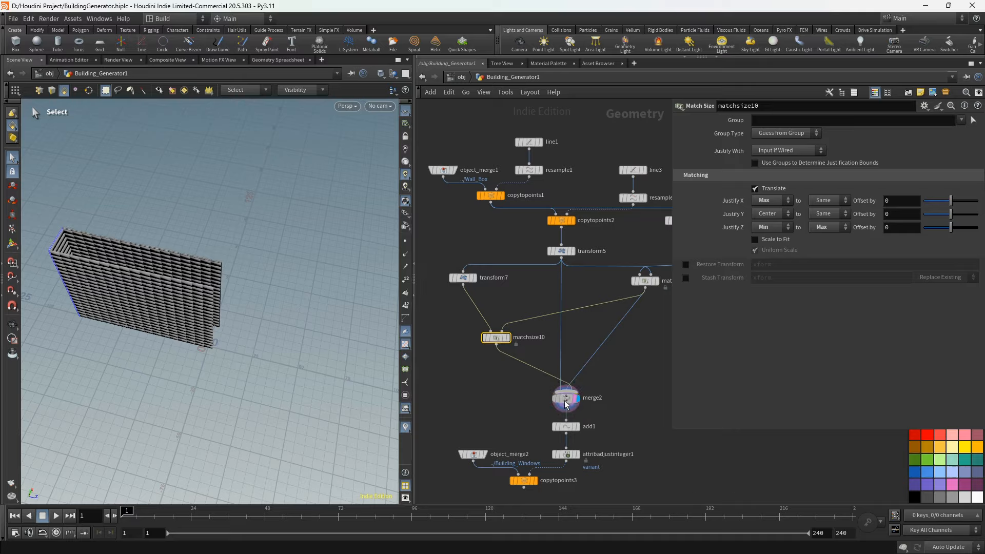
left_click(568, 400)
left_click_drag(204, 275, 260, 354, "alt")
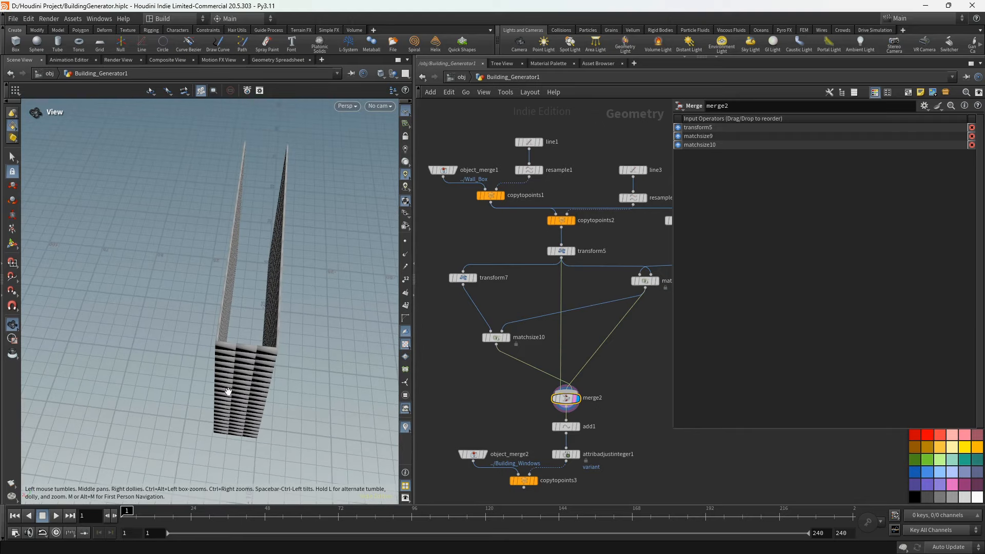
left_click_drag(262, 212, 198, 299)
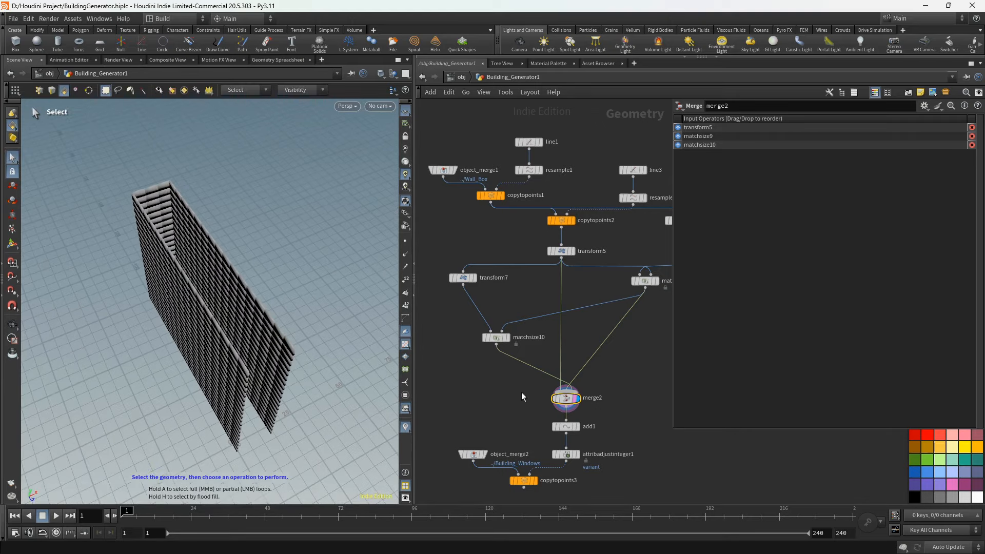
- Branch a Transform node off matchsize9's output, display it, and set its Y rotation to 180
middle_click_drag(656, 375, 519, 380)
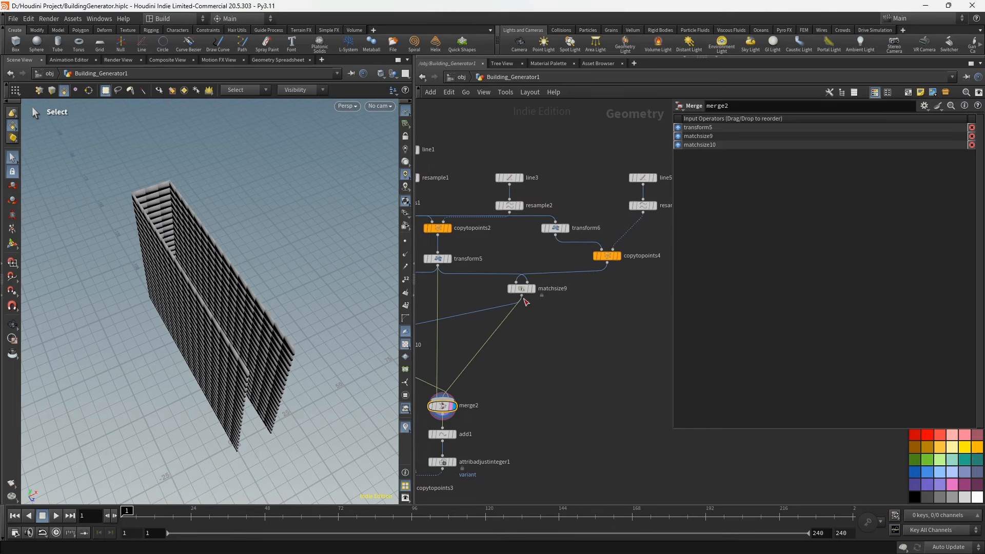
left_click(522, 302)
key("Tab")
type("tr")
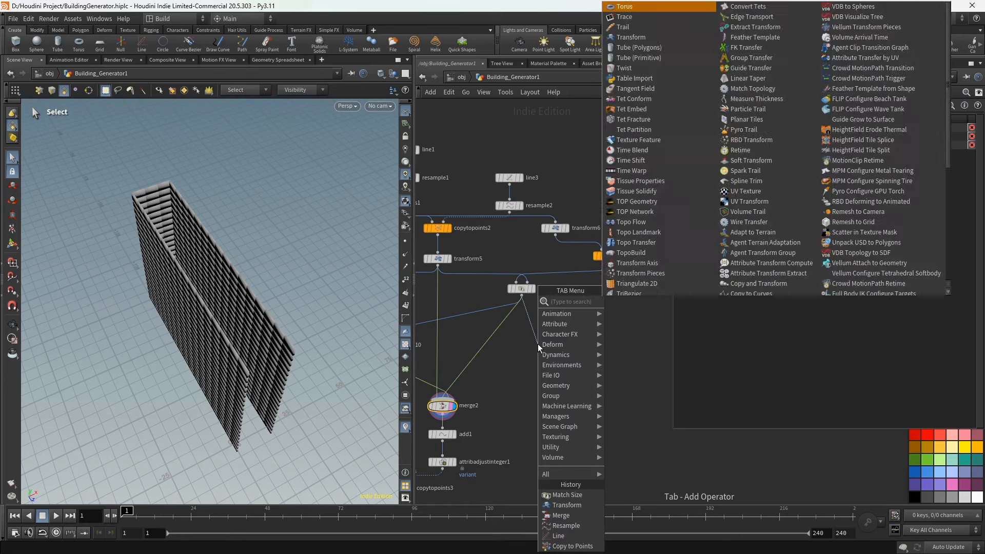
left_click(655, 28)
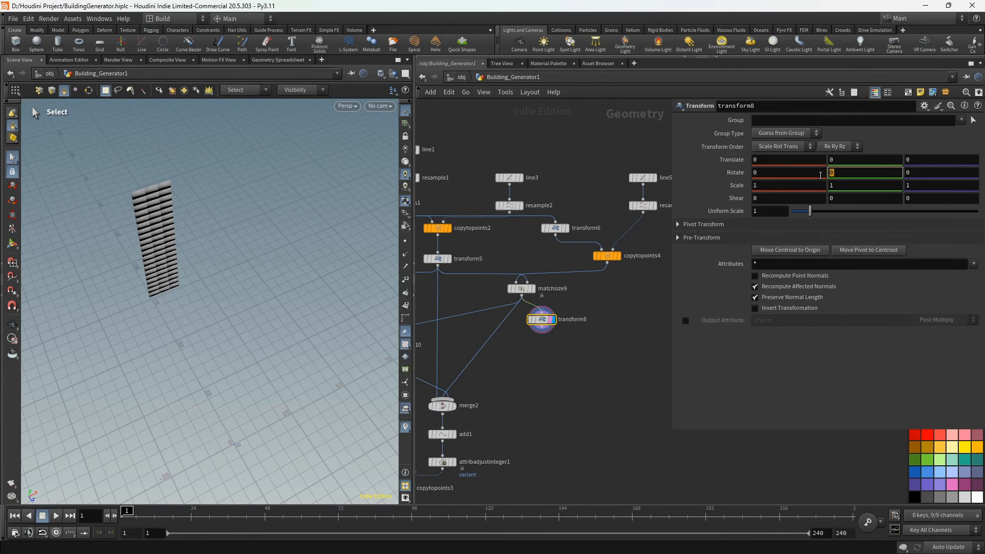
left_click(635, 396)
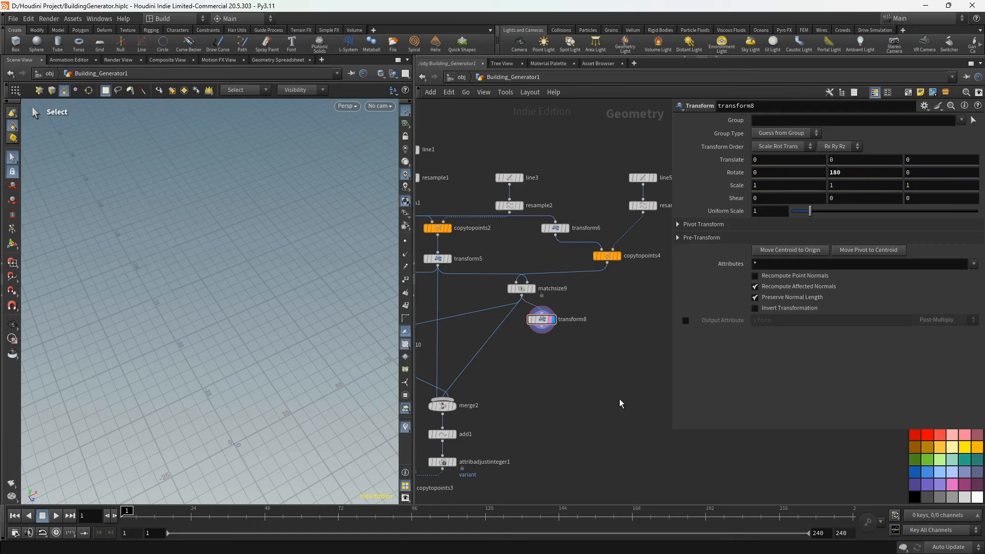
left_click_drag(205, 345, 233, 303, "alt")
middle_click_drag(232, 303, 231, 294, "alt")
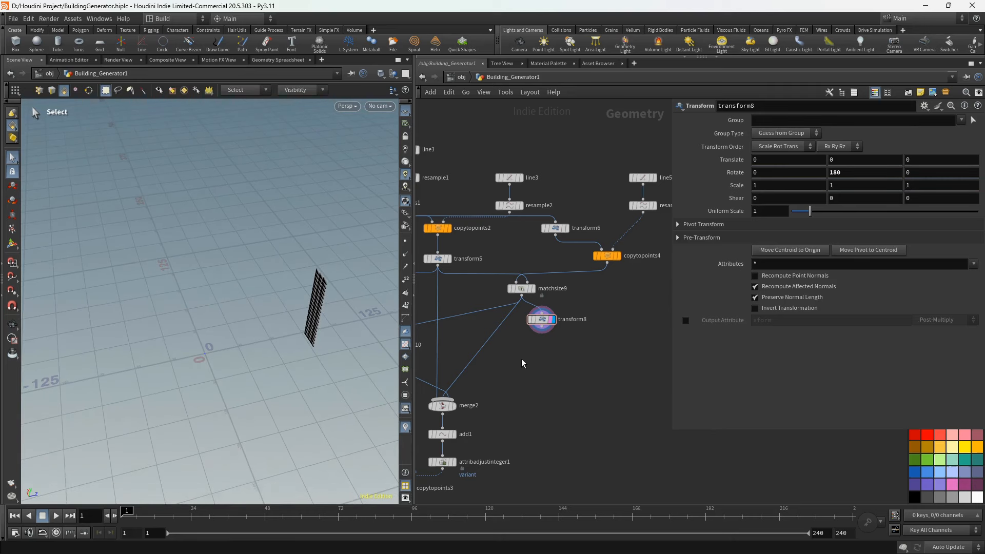
- Add a Match Size node below transform8 and show merge2 as a template to compare the turned side wall with the others
middle_click_drag(552, 359, 577, 327)
key("Tab")
type("ma")
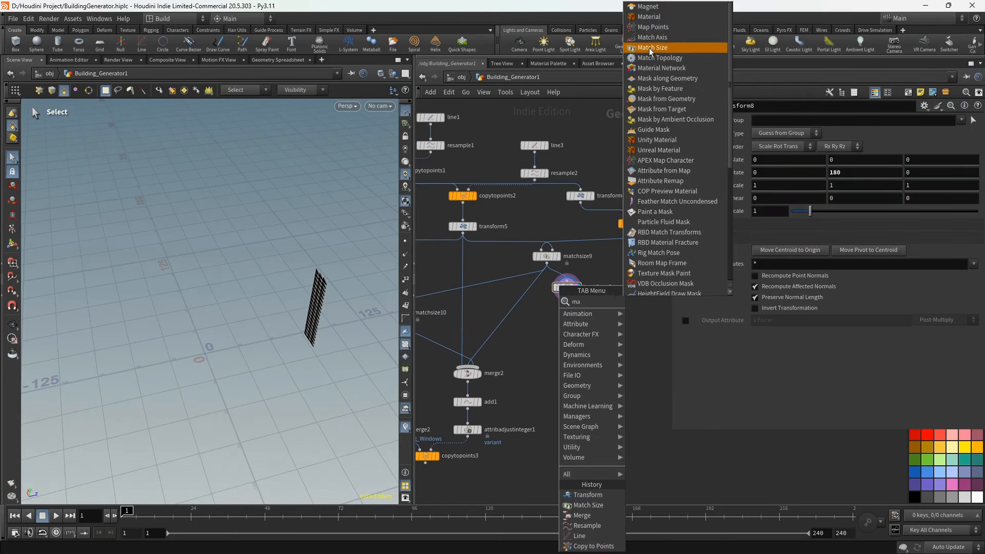
left_click(650, 47)
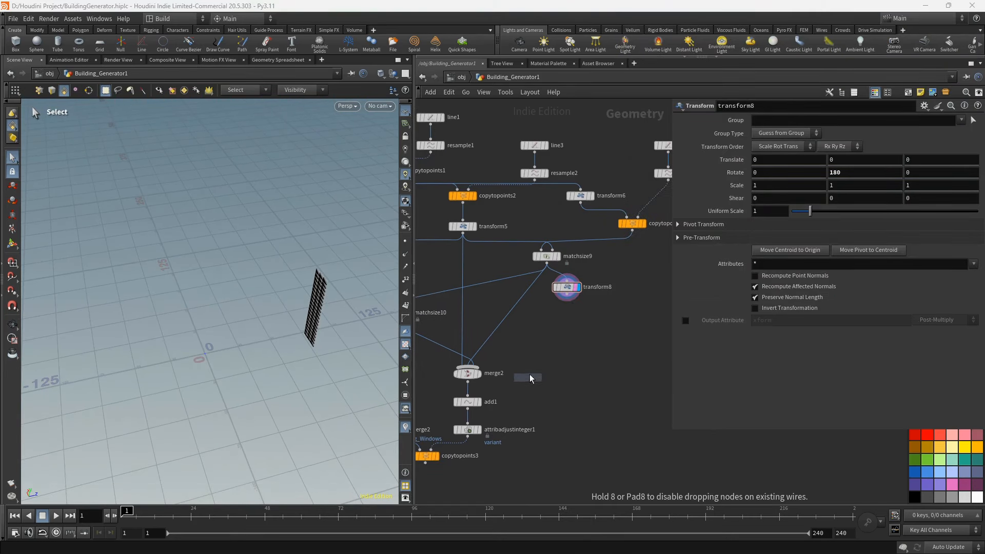
left_click(538, 344)
scroll(523, 327, "down", 2)
left_click(489, 378)
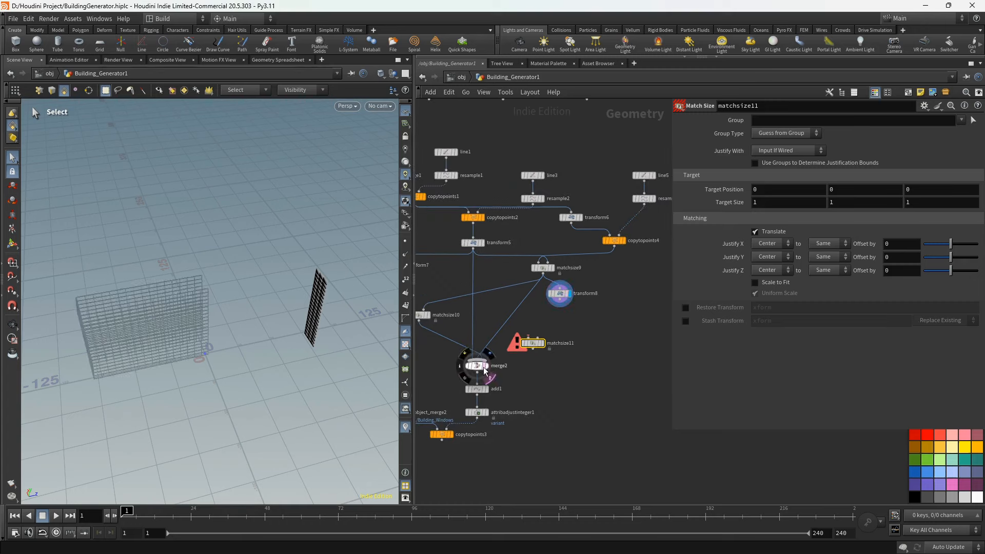
left_click_drag(199, 298, 224, 313, "alt")
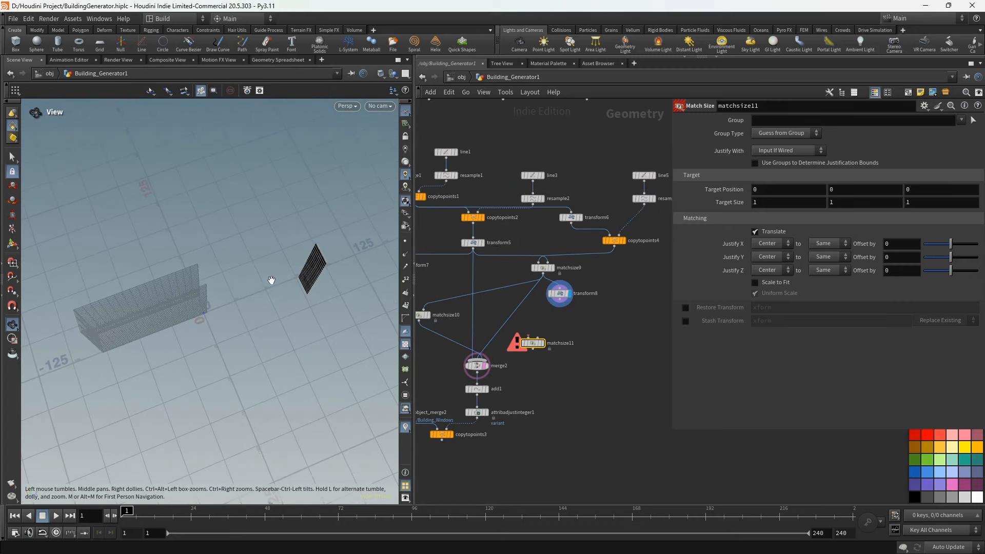
left_click_drag(272, 280, 268, 334)
scroll(209, 330, "up", 3)
middle_click_drag(518, 362, 534, 357)
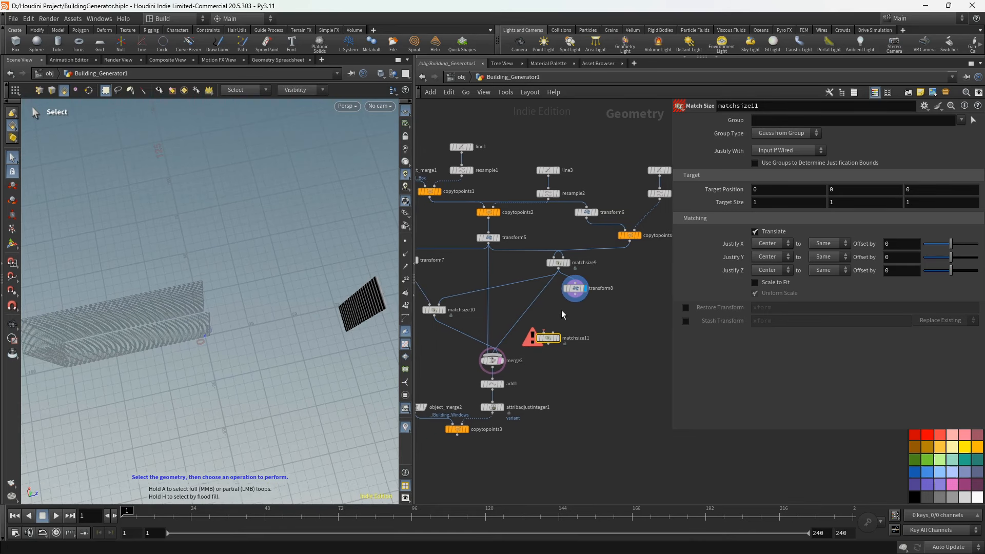
scroll(562, 312, "up", 2)
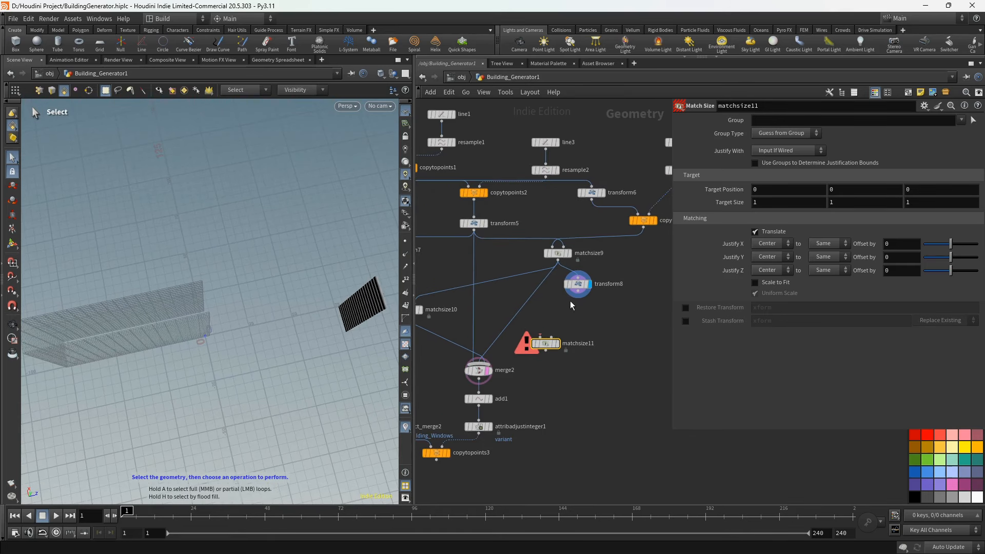
- Connect transform8 to matchsize11's first input and matchsize10 to its second input, then display matchsize11
left_click(578, 297)
left_click(541, 337)
middle_click_drag(531, 376, 567, 388)
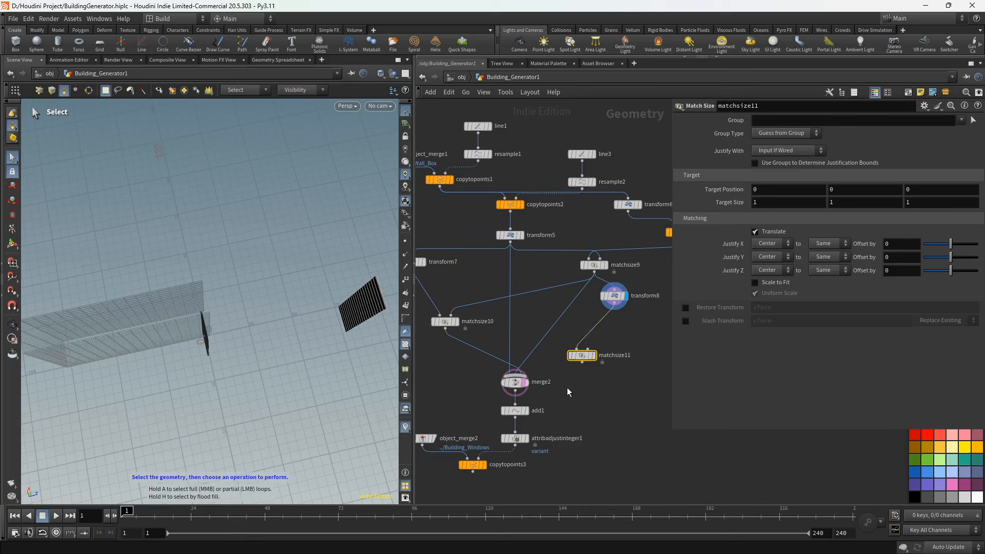
left_click(456, 322)
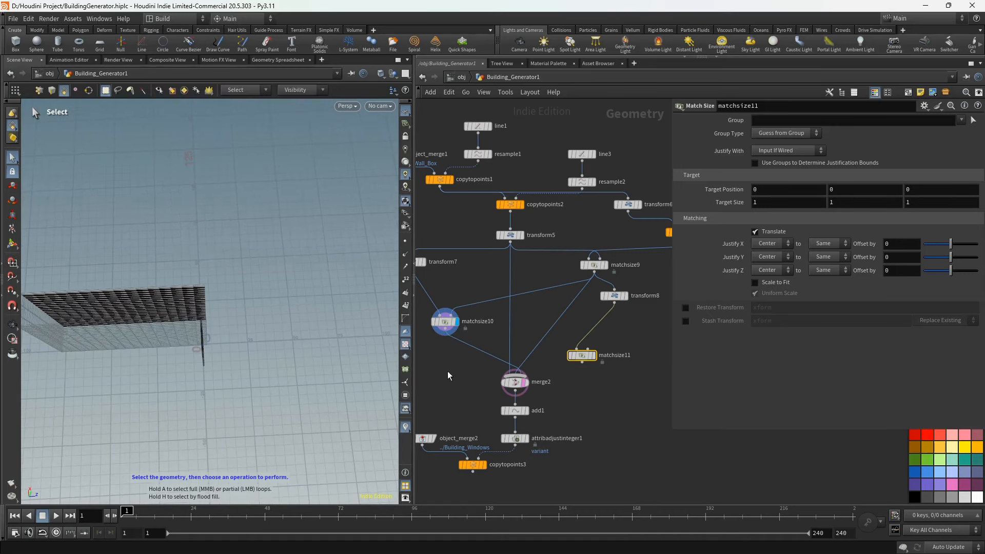
left_click_drag(446, 334, 597, 357)
left_click(594, 356)
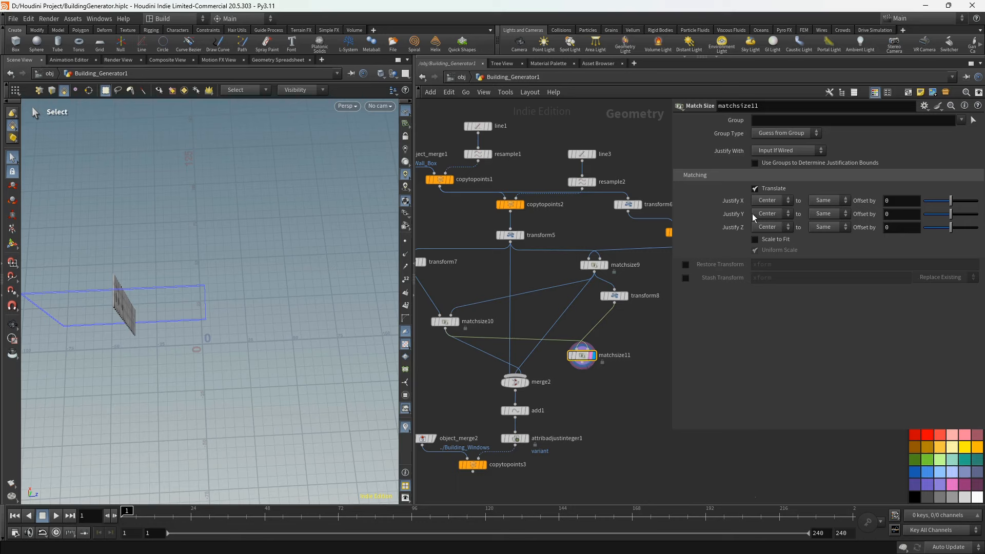
- Set matchsize11's Justify X to Max and Justify Z from Min to Max to align the second side wall with the back wall
mouse_move(446, 321)
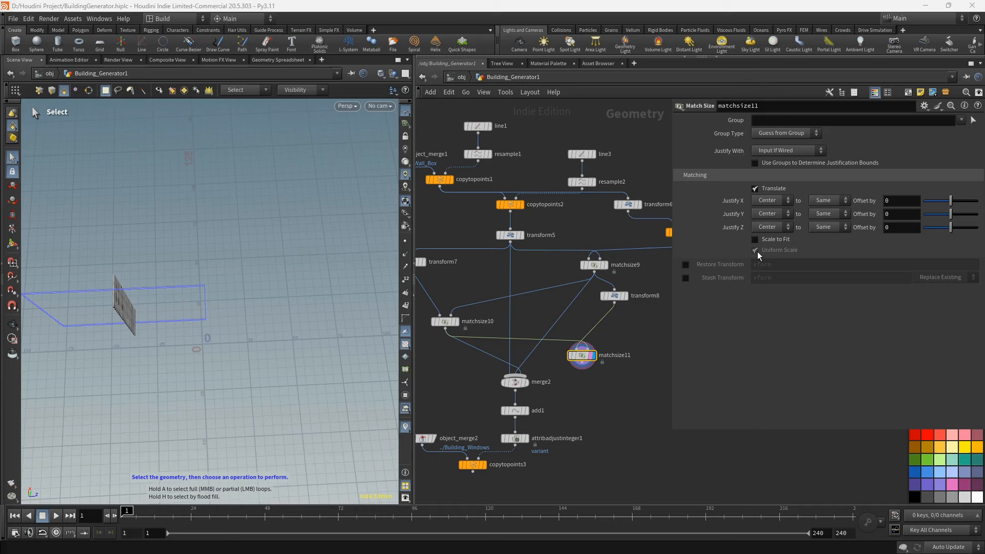
left_click(776, 200)
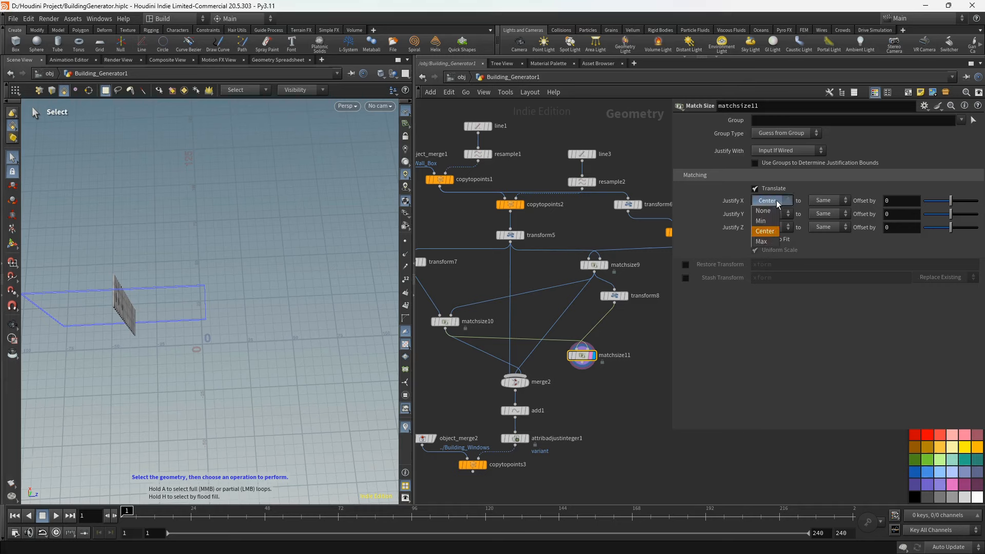
left_click(769, 242)
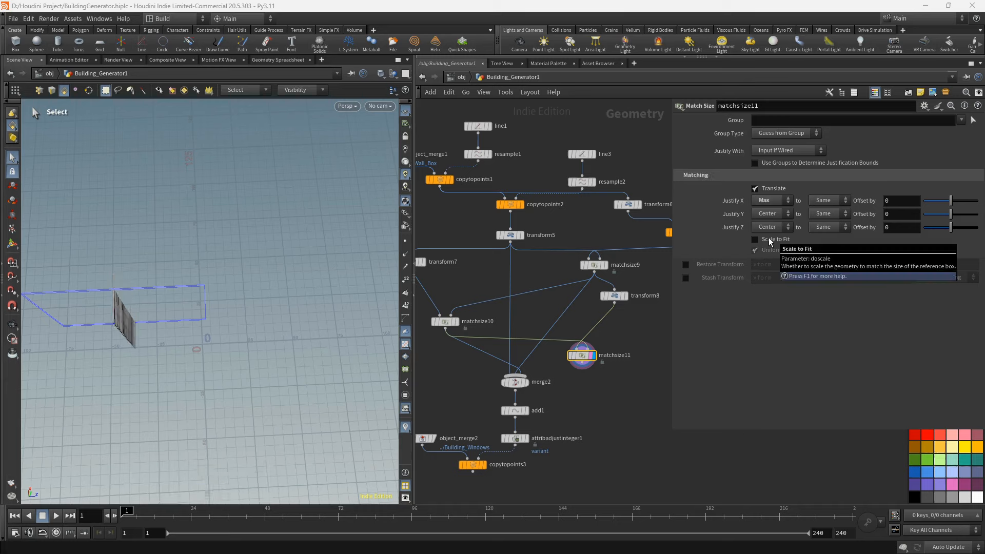
left_click(773, 228)
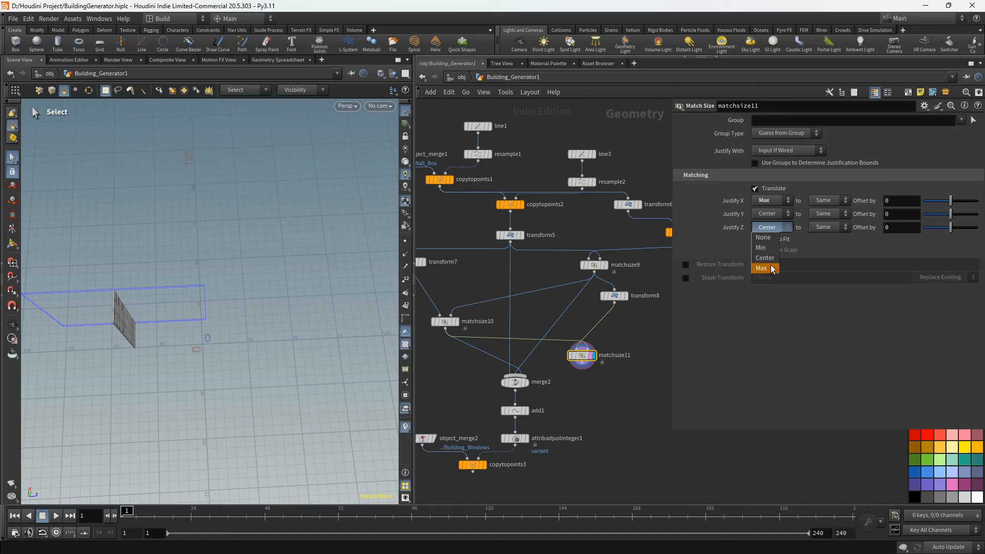
left_click(771, 248)
left_click(827, 227)
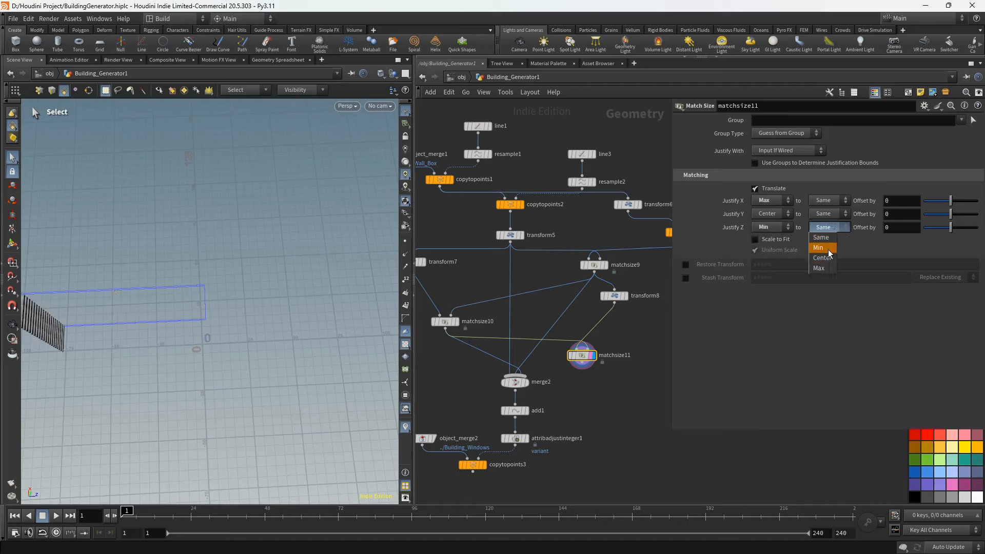
left_click(820, 268)
key("Escape")
left_click_drag(315, 338, 286, 292)
key("s")
- Connect matchsize11 to merge2 and display merge2 to inspect the four-walled building
middle_click_drag(594, 374, 613, 336)
left_click_drag(601, 324, 535, 345)
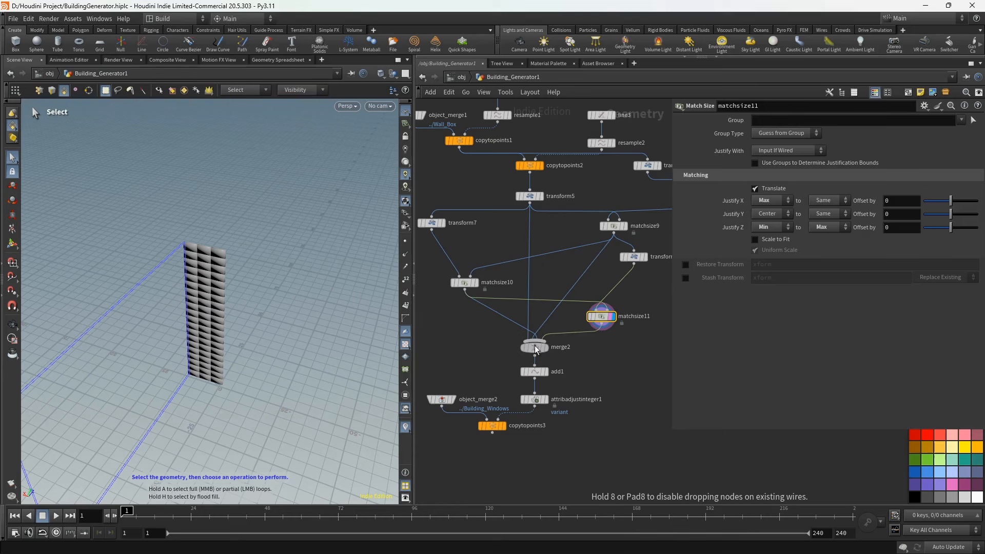
left_click(547, 347)
left_click(536, 349)
left_click_drag(189, 300, 276, 289, "alt")
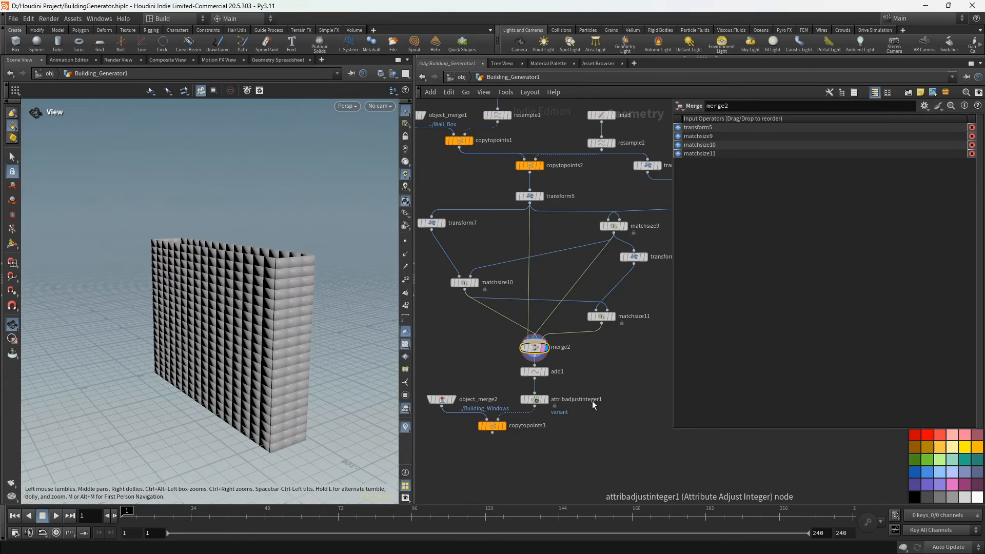
- Display copytopoints3 and inspect the window variants on all sides of the building
middle_click_drag(592, 405, 616, 346)
scroll(556, 366, "up", 2)
left_click(517, 369)
left_click(494, 370)
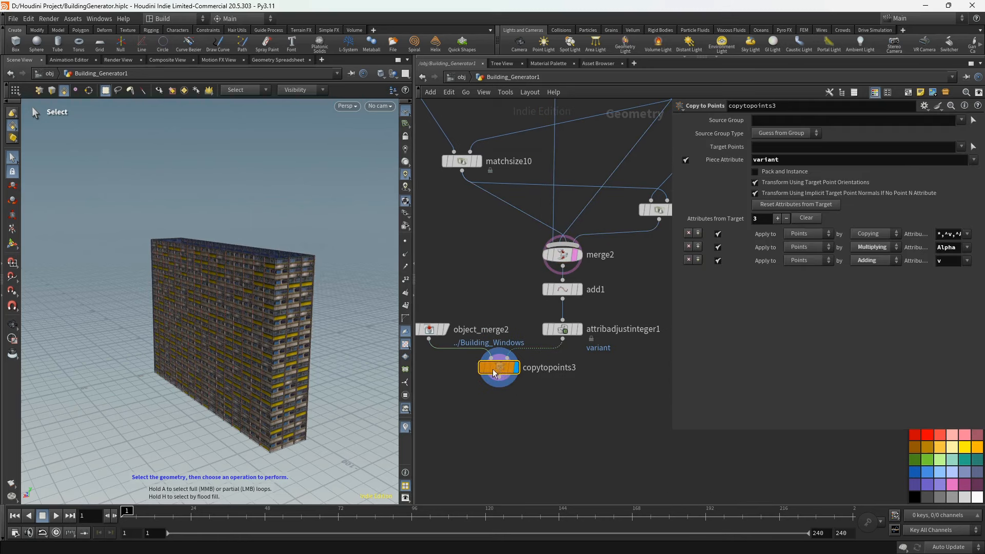
left_click_drag(252, 307, 182, 318, "alt")
middle_click_drag(256, 331, 166, 323, "alt")
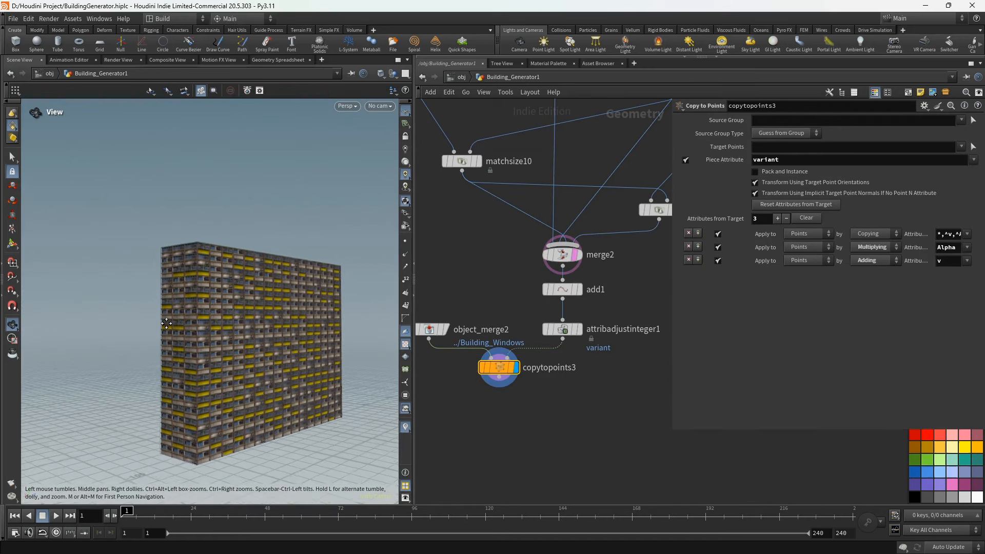
left_click_drag(166, 323, 187, 359, "alt")
scroll(444, 272, "down", 5)
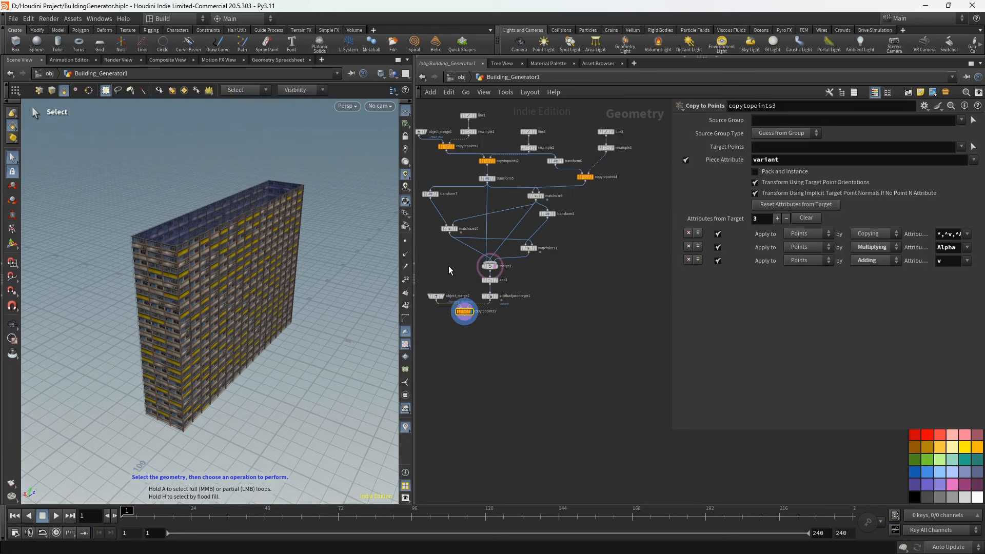
- Set the Control null's value to 3122 and inspect the resized building
left_click_drag(827, 140, 852, 139)
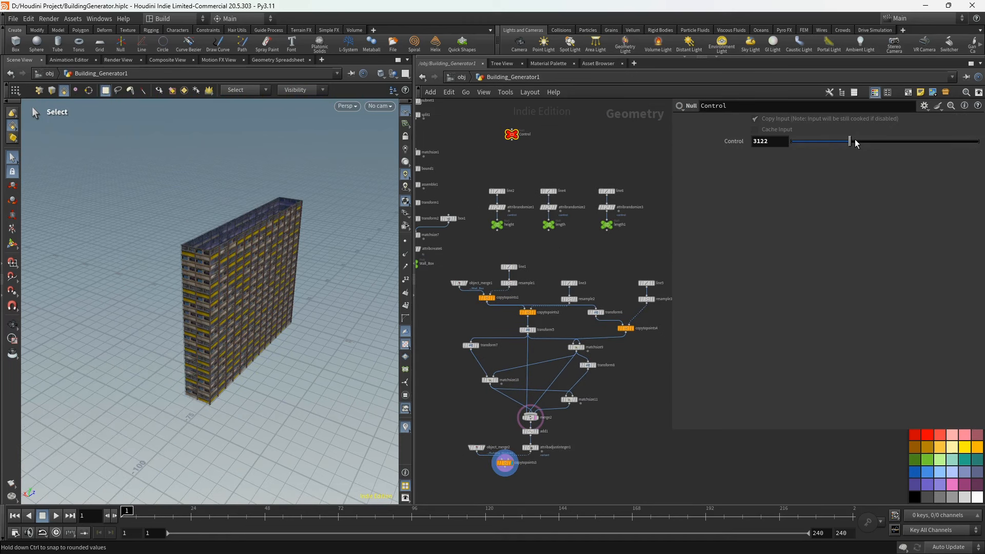
left_click_drag(260, 319, 291, 334, "alt")
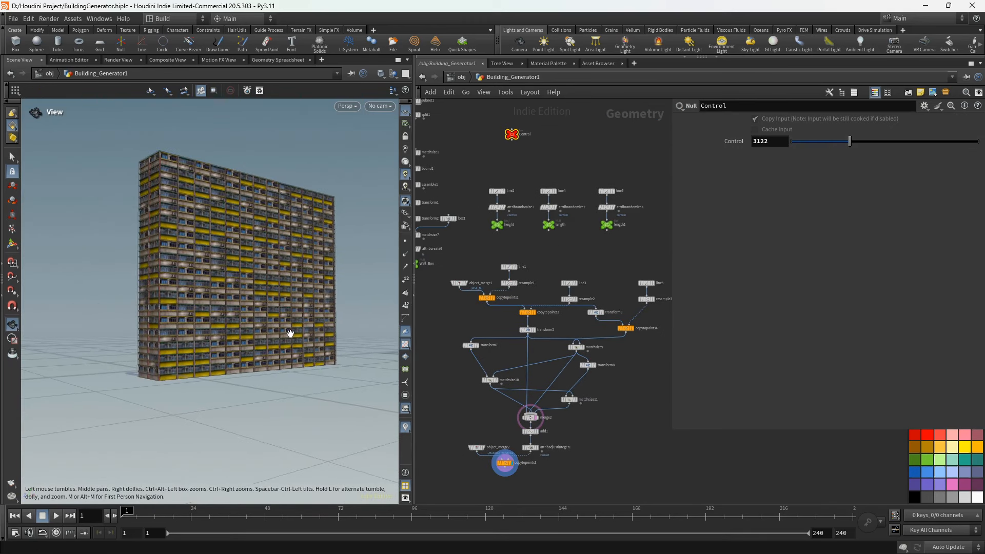
scroll(288, 336, "up", 4)
mouse_move(236, 354)
left_mouse_down("alt")
mouse_move(264, 359)
mouse_move(209, 371)
mouse_move(243, 366)
left_mouse_up("alt")
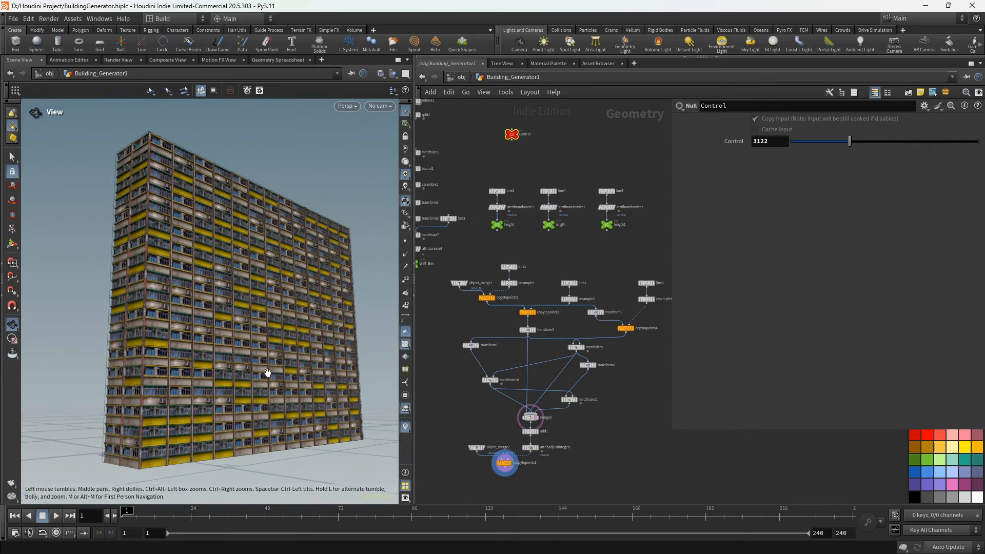
scroll(587, 449, "up", 2)
- Append a Null node after copytopoints3 and display it
middle_click_drag(586, 443, 604, 331)
scroll(537, 298, "up", 3)
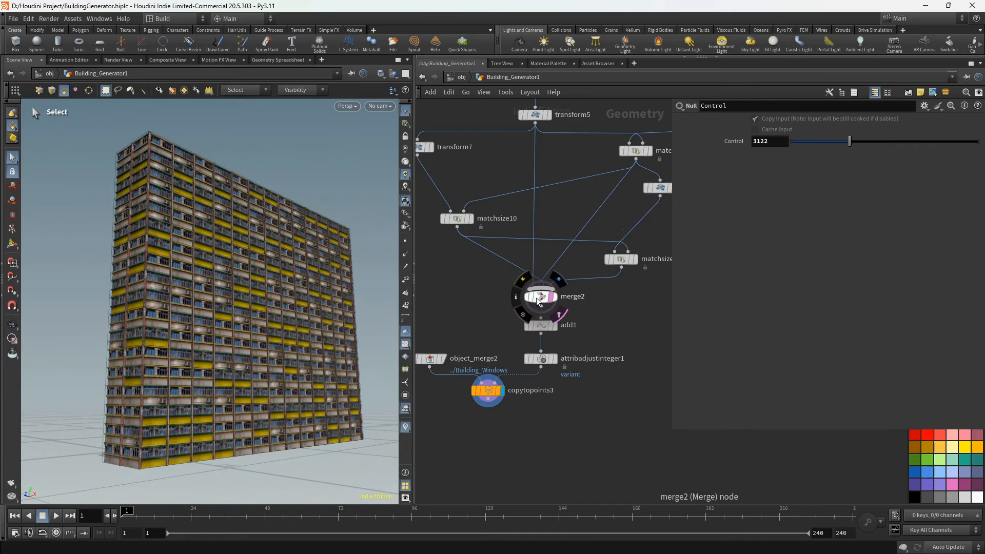
left_click(537, 298)
scroll(537, 421, "down", 2)
middle_click_drag(538, 418, 548, 378)
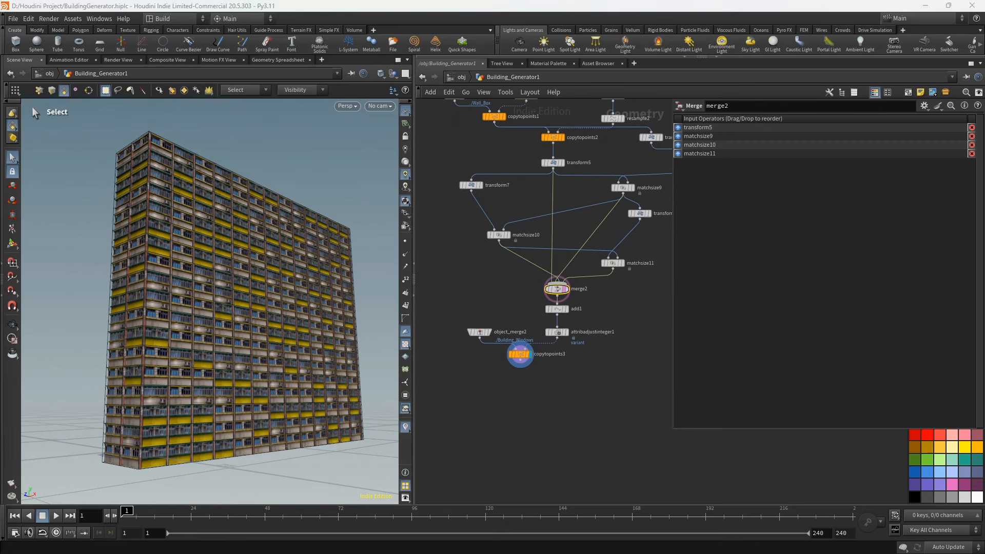
scroll(537, 374, "up", 3)
key("Tab")
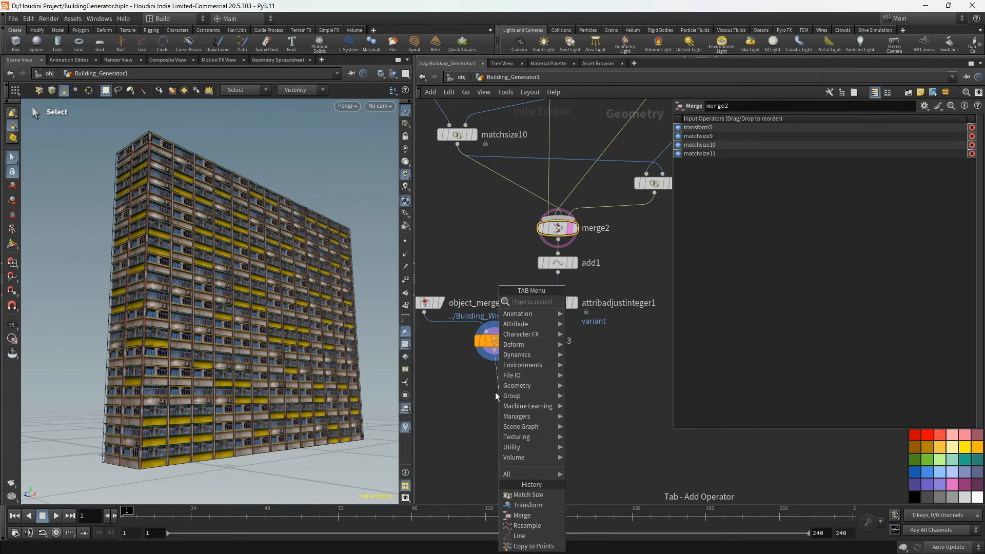
type("nul")
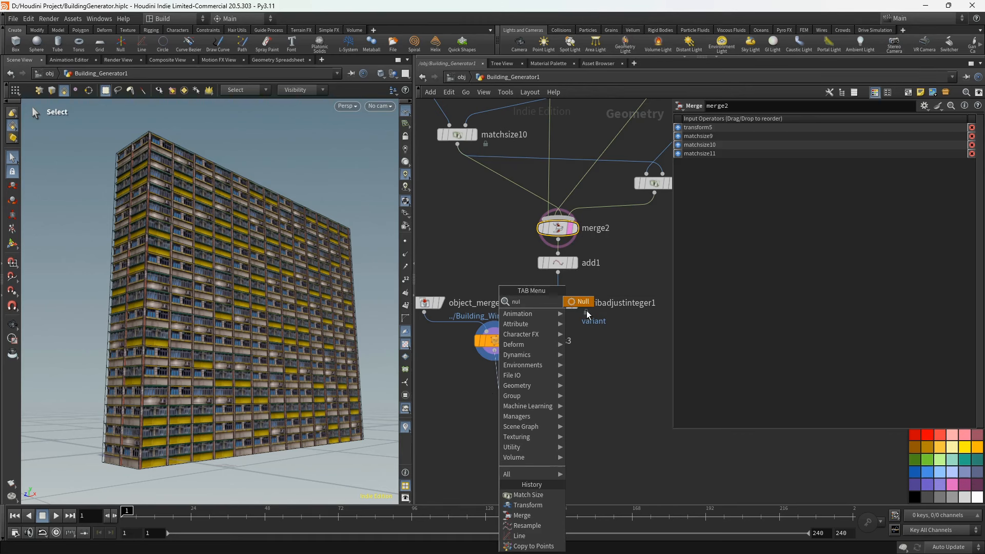
key("Return")
left_click(492, 389)
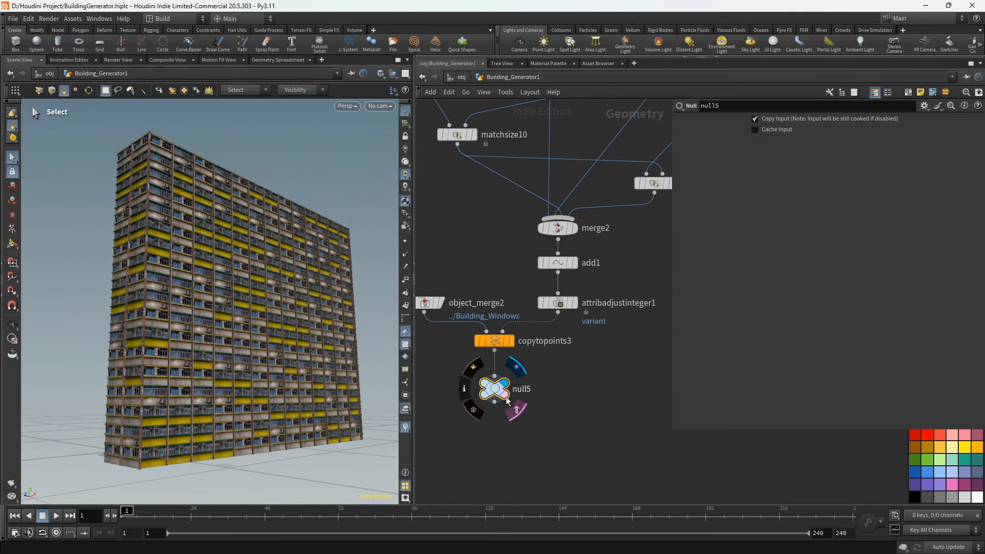
- Rename the new null below copytopoints3 to Walls and colour it green
double_click(519, 389)
type("Walls")
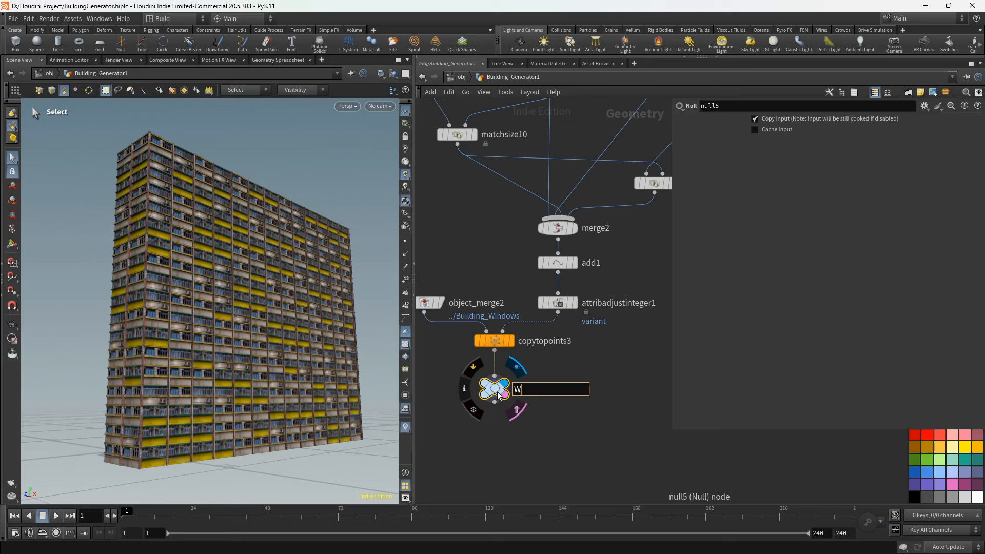
key("Return")
scroll(627, 464, "down", 3)
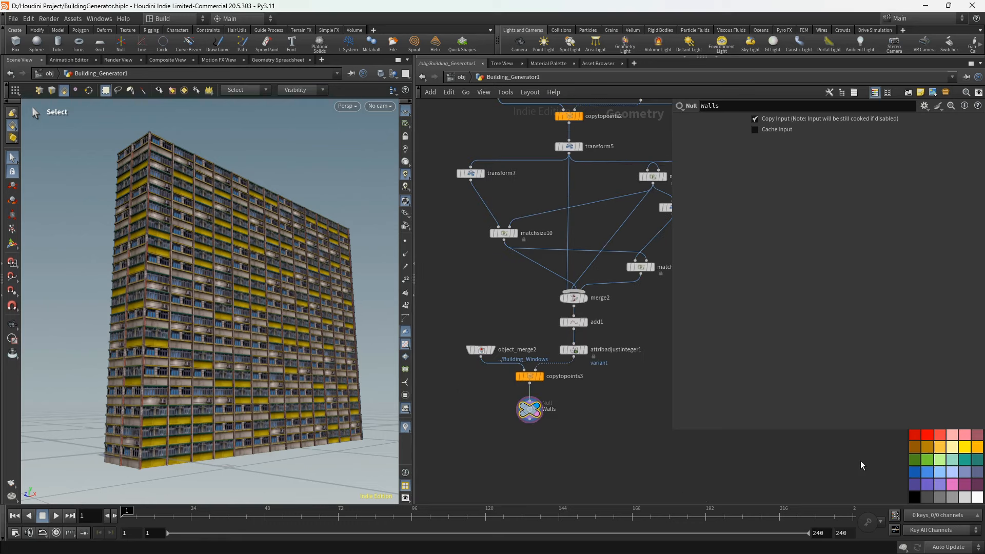
left_click(650, 456)
middle_click_drag(587, 452, 601, 400)
left_click_drag(234, 308, 256, 383, "alt")
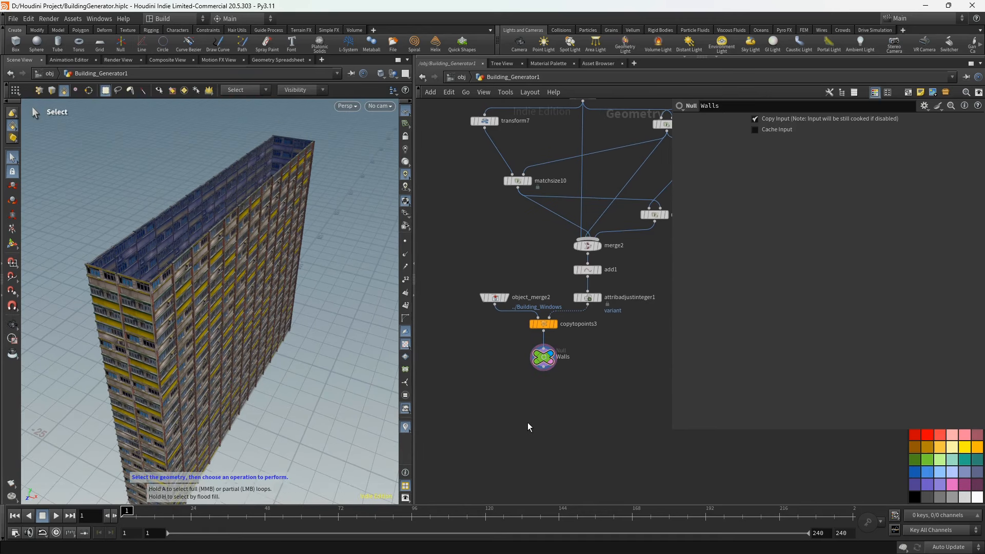
- Add a Grid node beside the Walls null and display it
middle_click_drag(579, 405, 639, 359)
key("Tab")
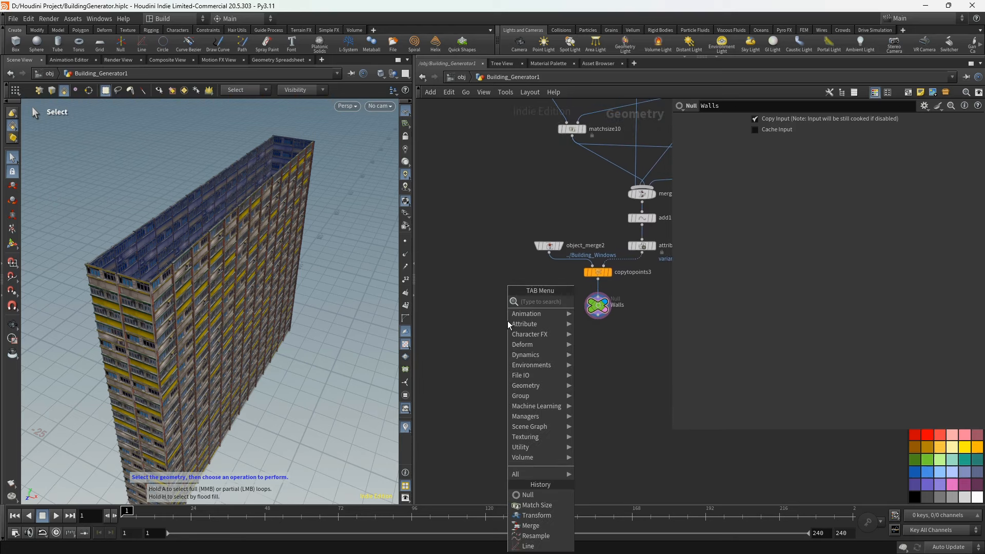
type("gr")
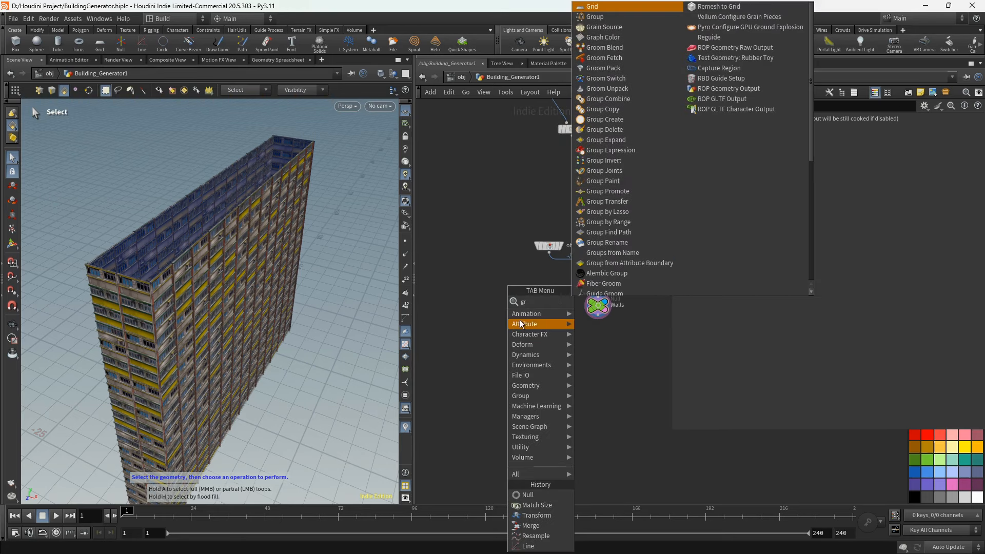
left_click(608, 10)
left_click(480, 305)
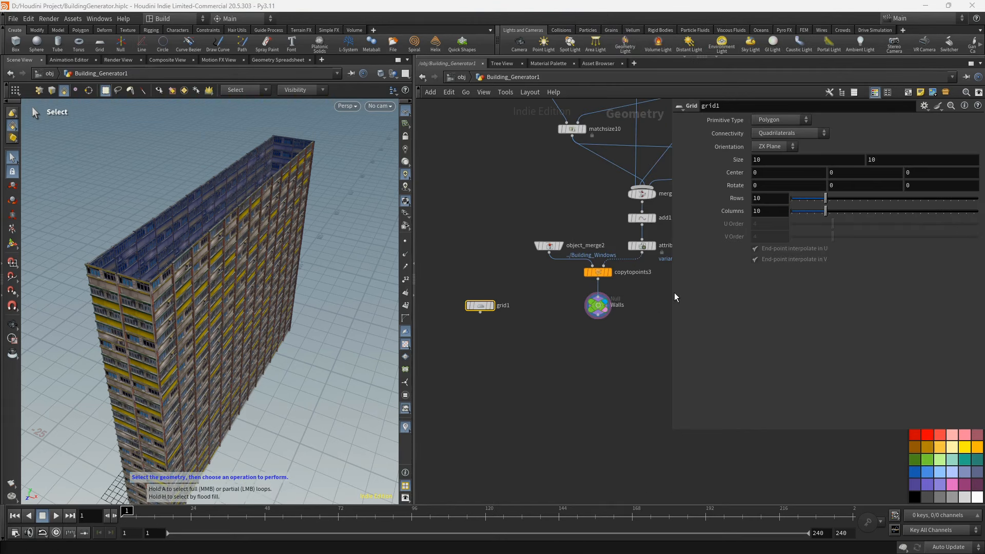
left_click(493, 307)
scroll(493, 306, "up", 3)
left_click(501, 307)
key("Escape")
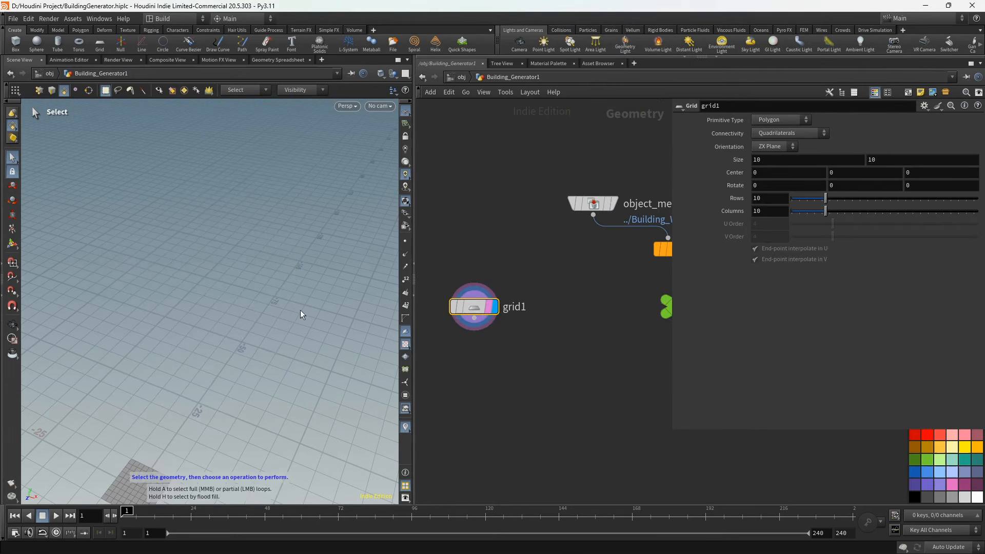
- Set grid1's Rows and Columns to 2 each
scroll(292, 311, "up", 5)
key("s")
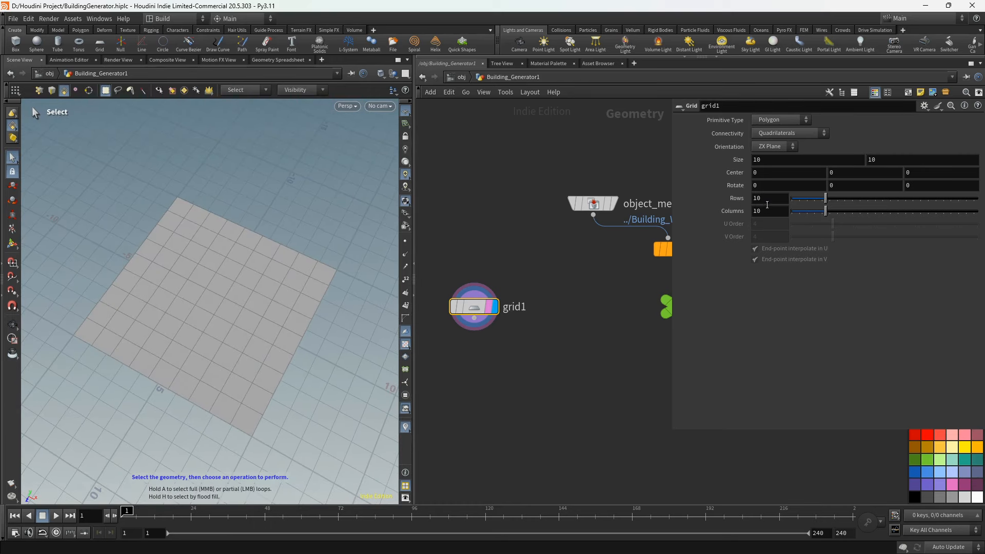
type("2")
key("Tab")
type("2")
key("Return")
scroll(578, 370, "down", 2)
- Add a Match Size node with grid1 as first input and Walls as second input, and display it
middle_click_drag(575, 374, 559, 352)
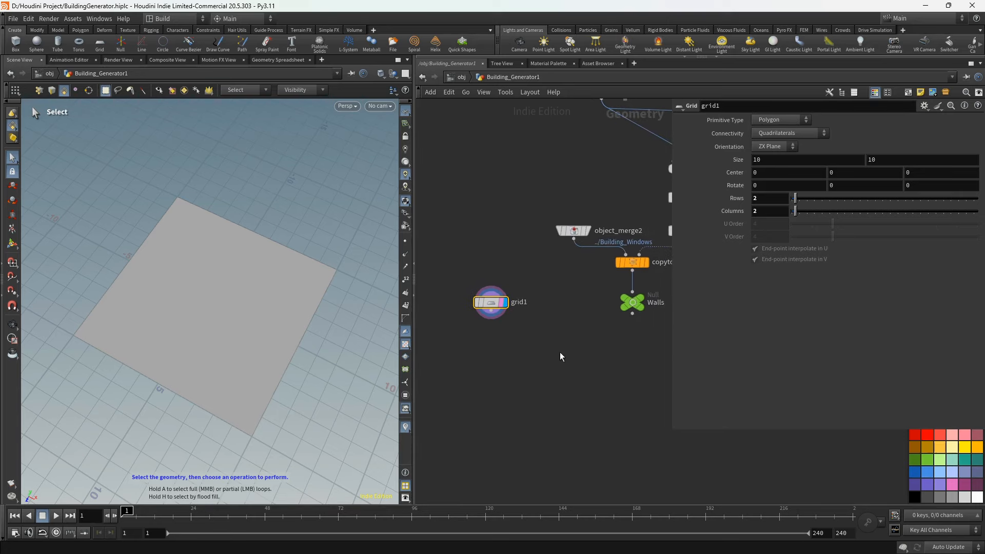
key("Tab")
type("ma")
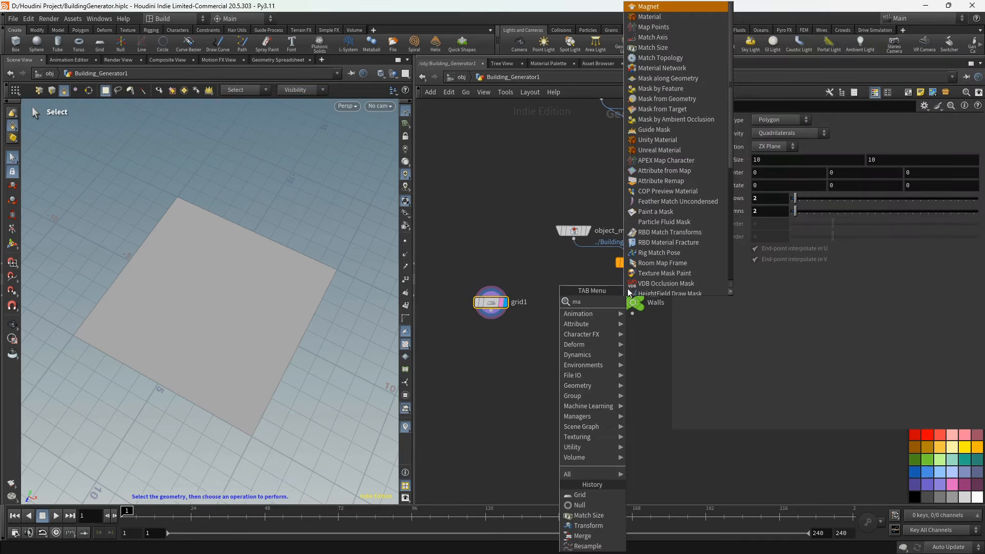
left_click(661, 47)
left_click(556, 347)
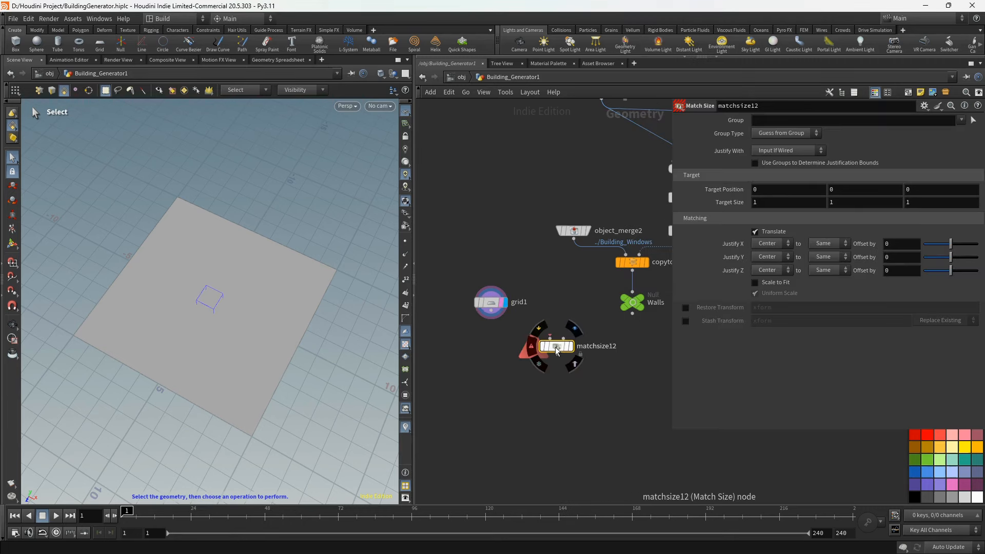
left_click_drag(494, 317, 550, 339)
left_click_drag(634, 315, 564, 339)
left_click(571, 347)
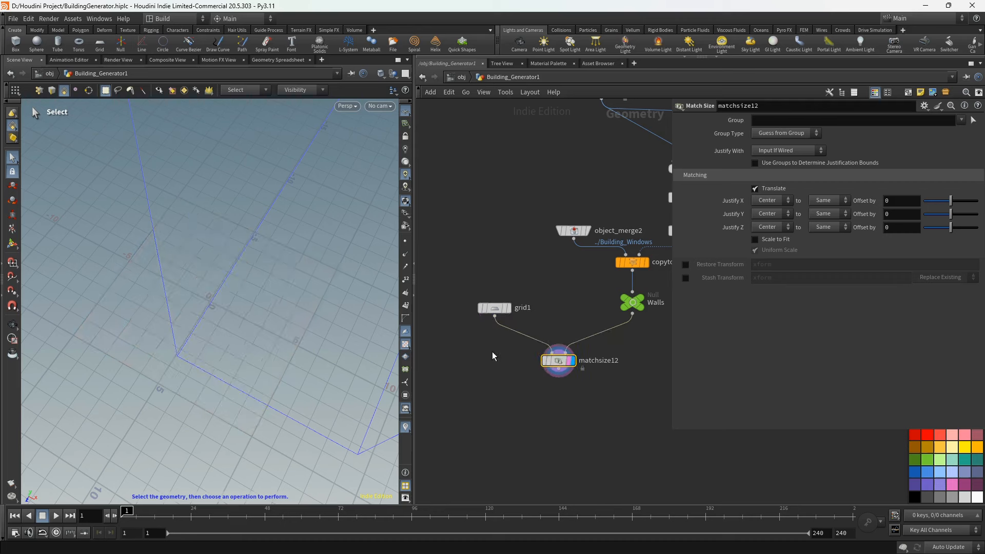
- Set matchsize12's Justify Y from Min to Max so the grid sits at the top of the walls
key("space+g")
scroll(292, 295, "down", 10)
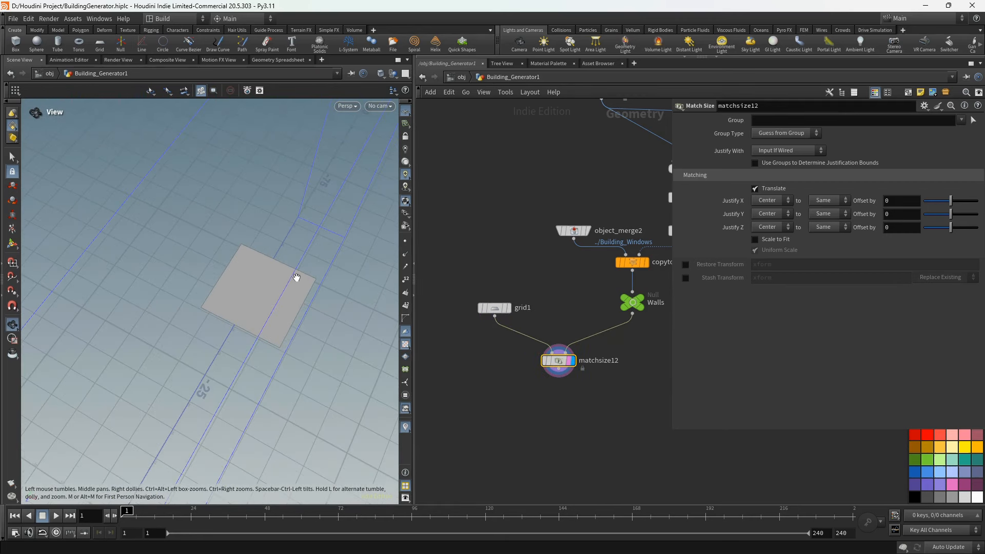
left_click(777, 214)
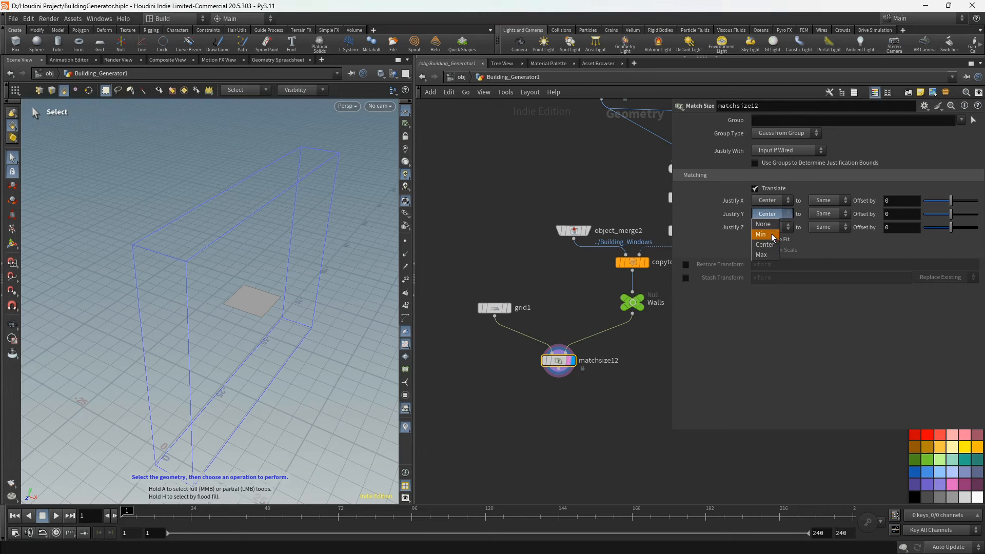
left_click(762, 234)
left_click(829, 214)
left_click(826, 235)
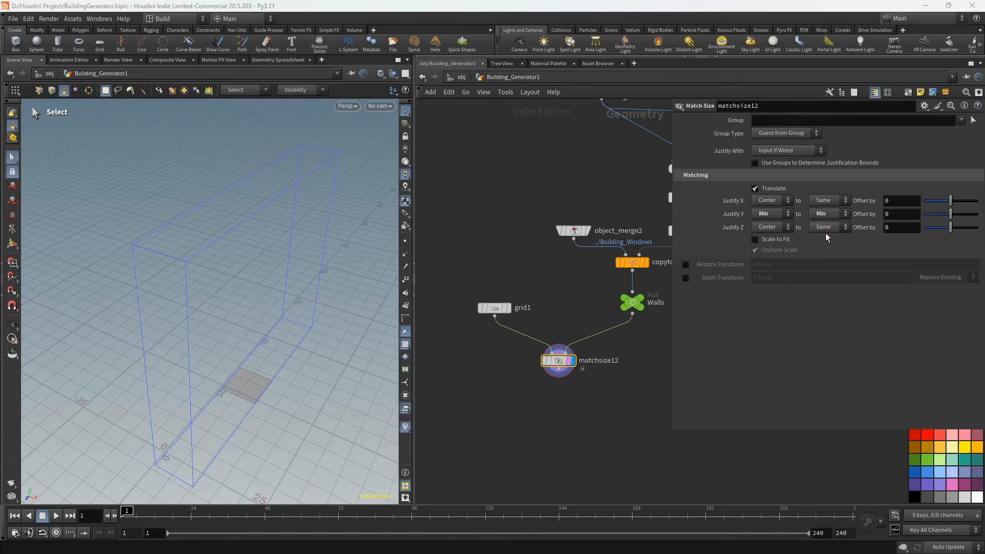
left_click(828, 222)
left_click(825, 254)
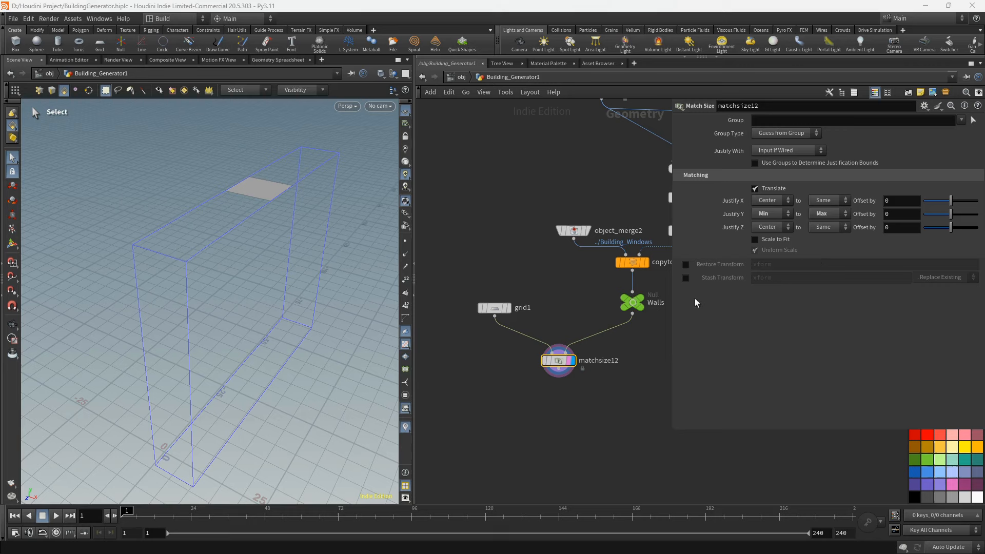
- Enable Scale to Fit on matchsize12 and disable Uniform Scale and Scale Y so the grid covers the roof
left_click(775, 239)
left_click(778, 250)
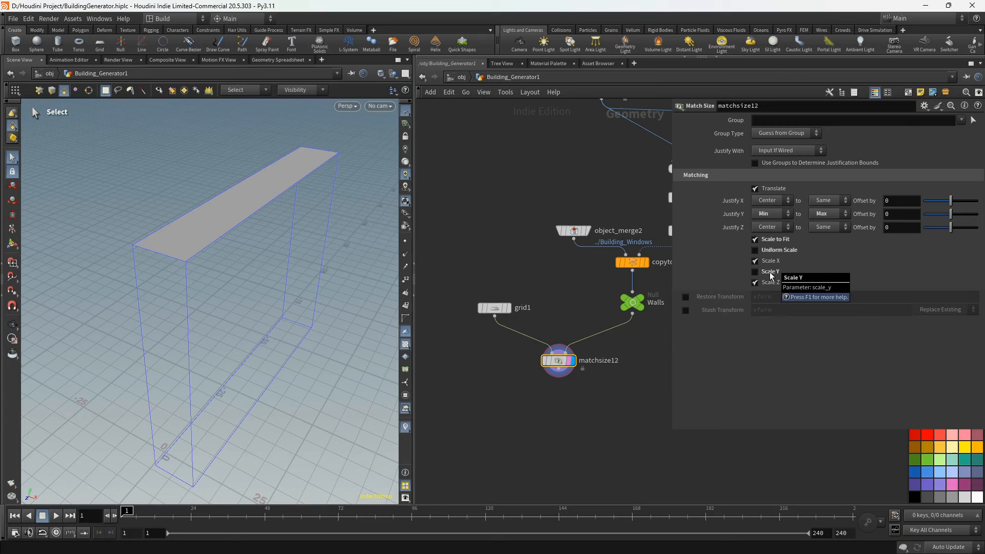
key("Escape")
left_click_drag(279, 283, 209, 219)
key("s")
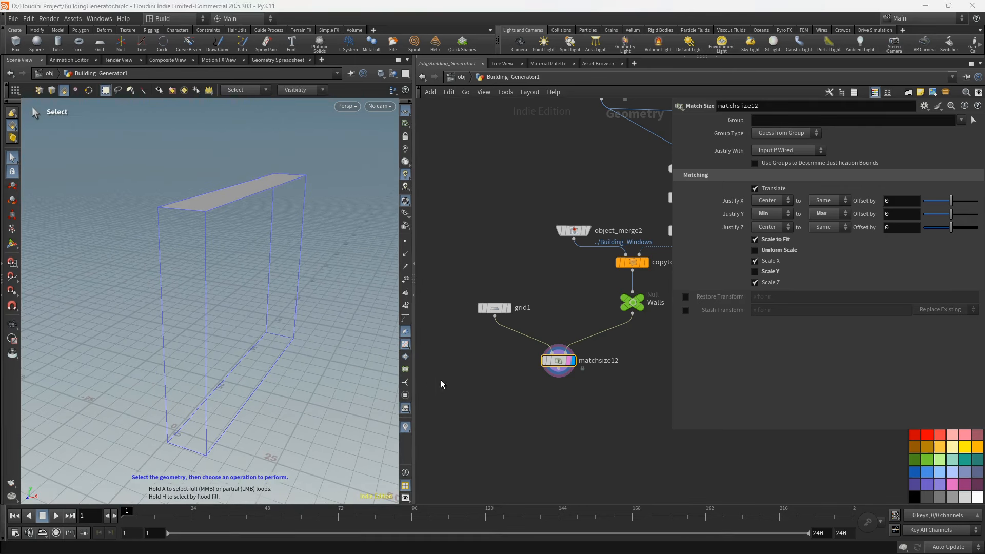
- Append a Labs Lot Subdivision node to matchsize12, display it and inspect the subdivided roof
middle_click_drag(525, 395, 512, 362)
left_click_drag(547, 330, 549, 316)
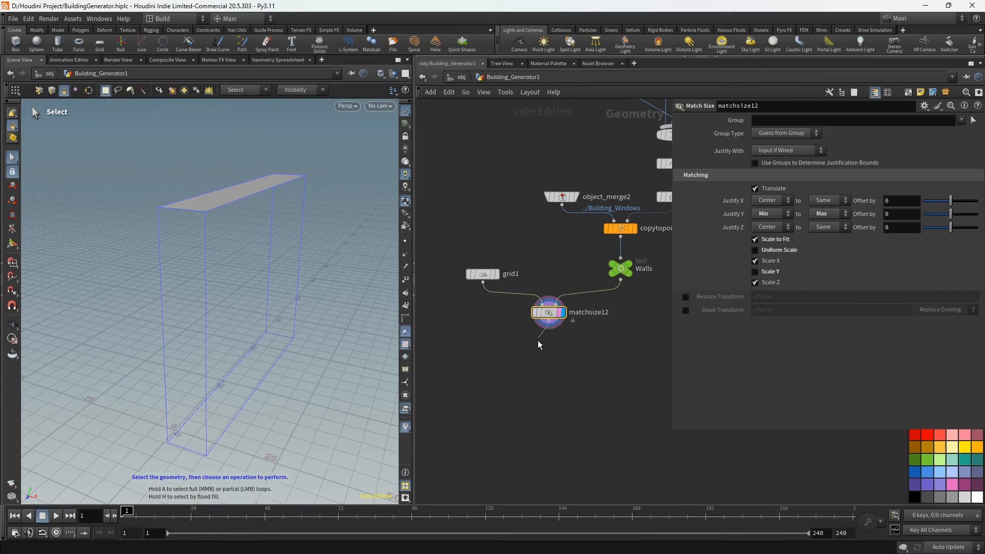
key("Tab")
type("lo")
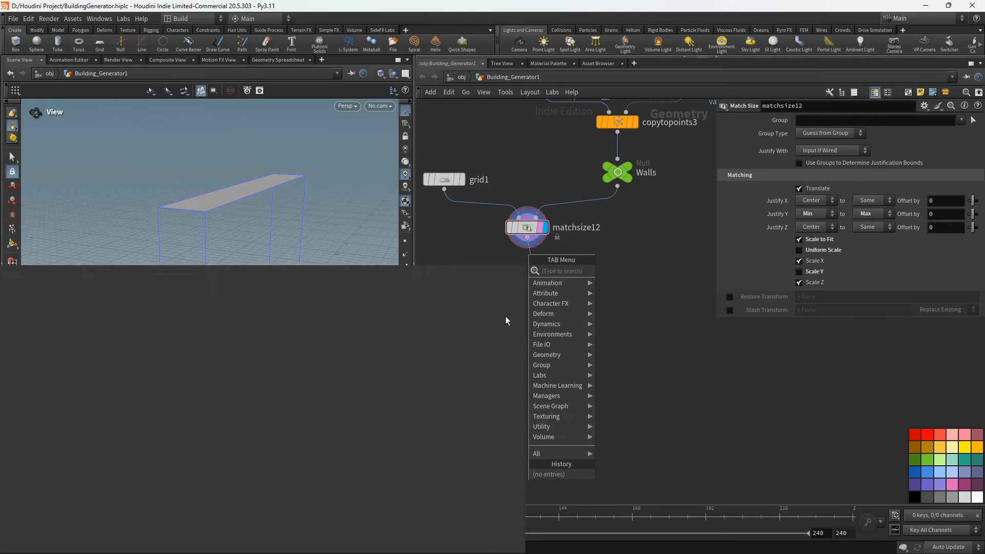
type("los")
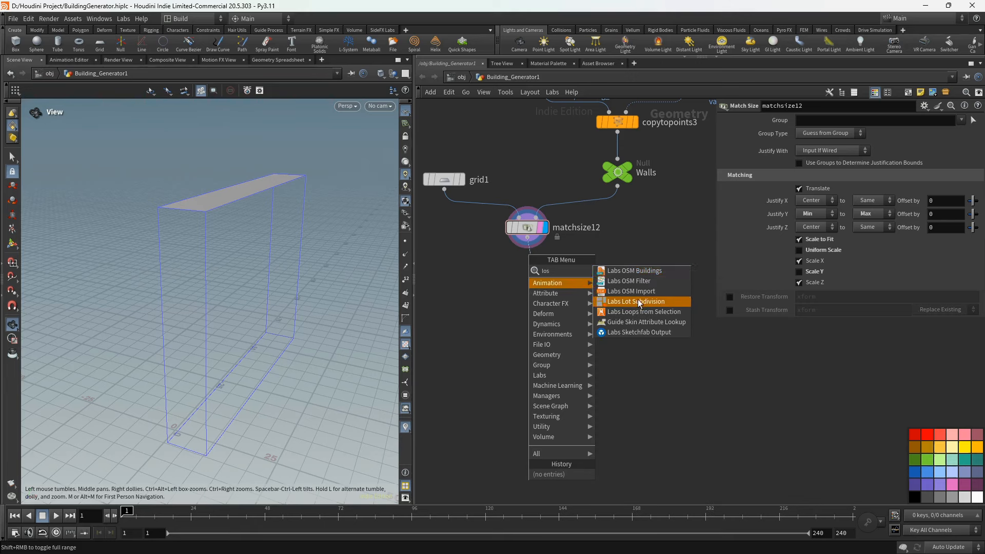
left_click(639, 301)
left_click(529, 285)
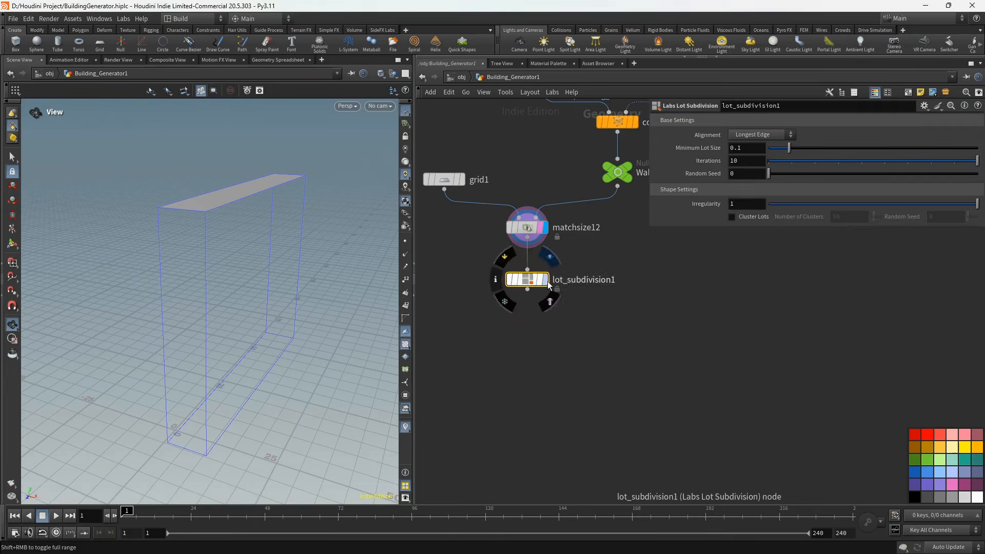
left_click_drag(198, 188, 224, 215)
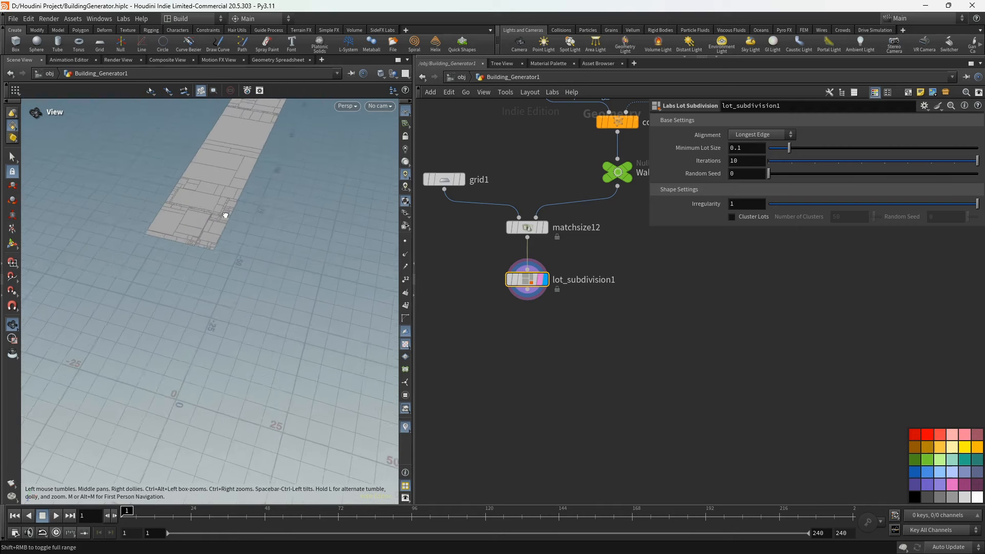
middle_click_drag(224, 216, 237, 341)
left_click_drag(238, 341, 229, 322)
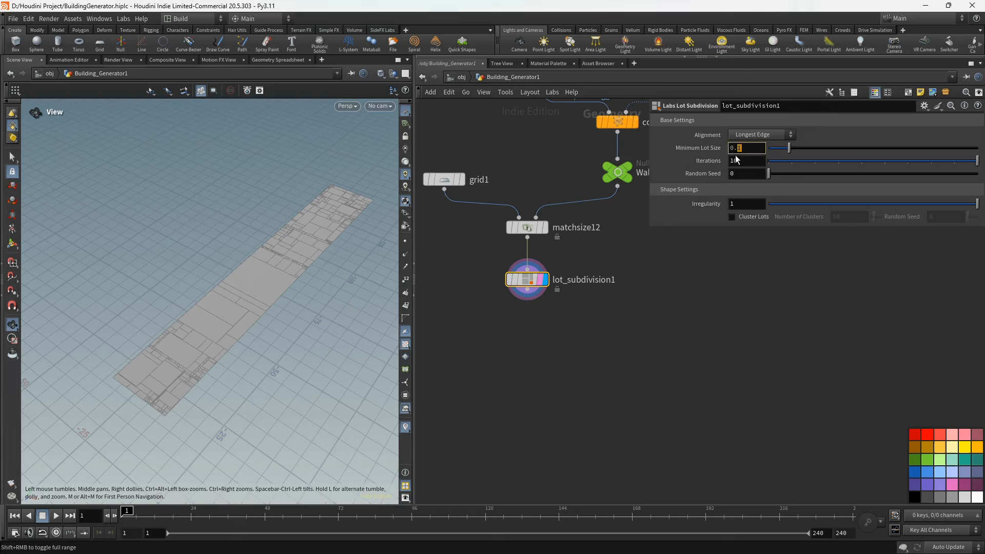
- Set lot_subdivision1's Minimum Lot Size to 0.63, Iterations to 7 and Random Seed to 1.79
key("Return")
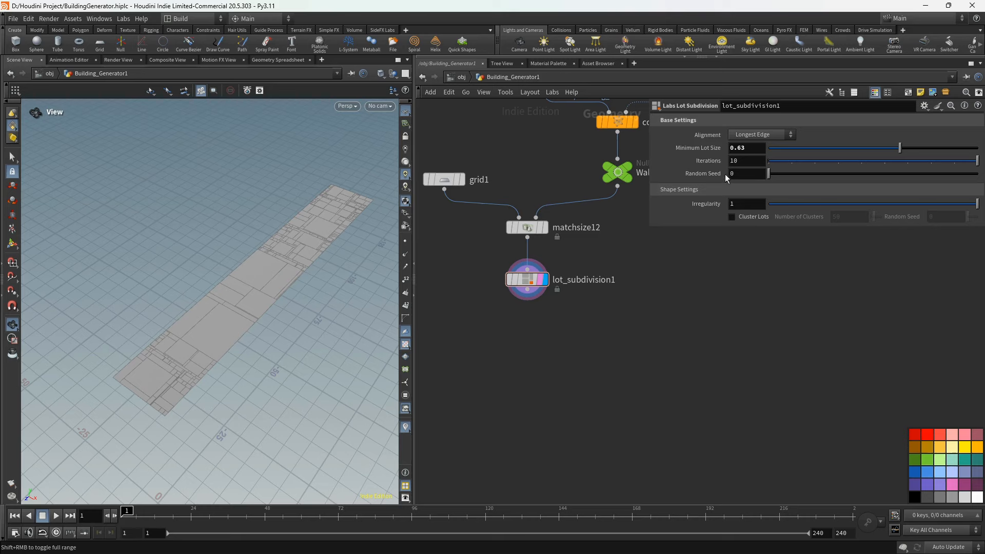
left_click_drag(818, 159, 908, 163)
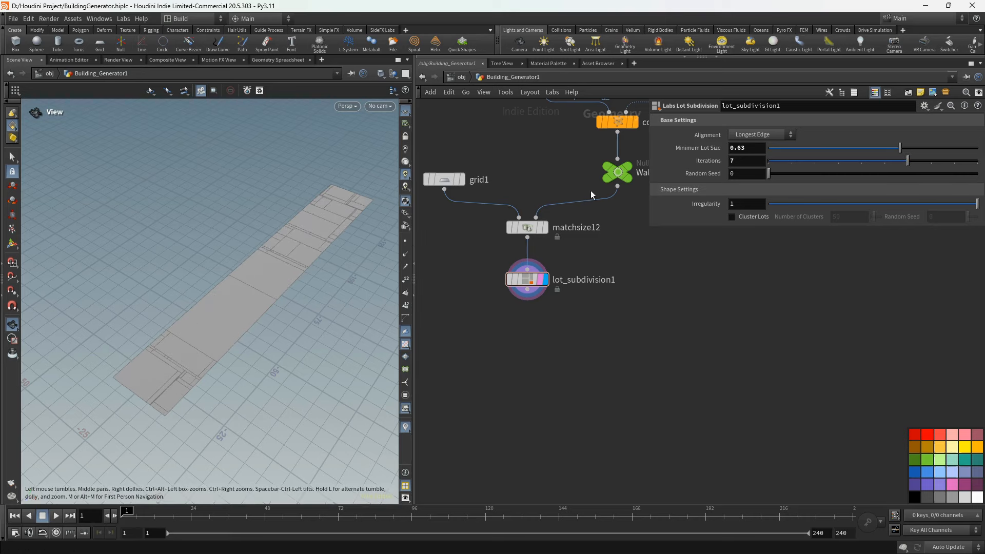
left_click_drag(770, 174, 806, 186)
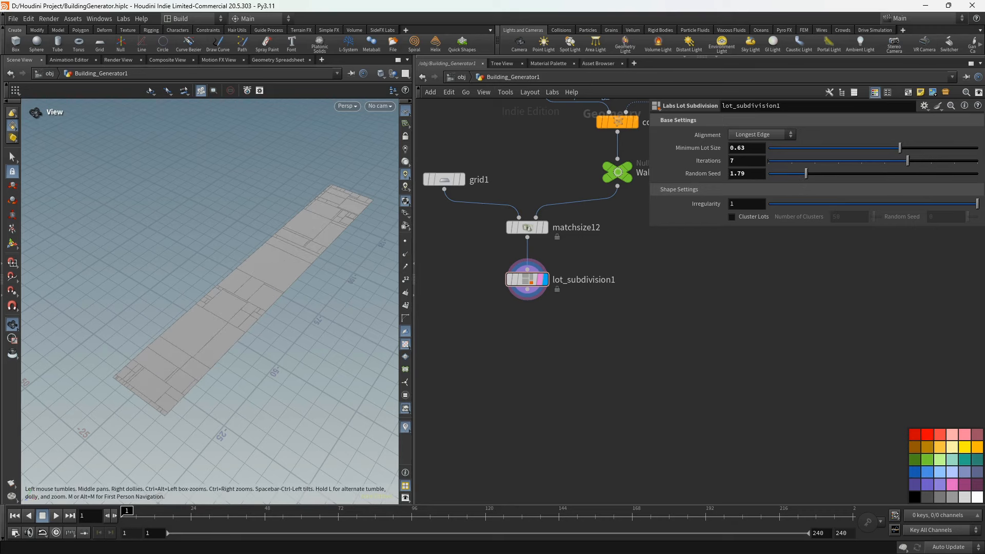
left_click_drag(205, 308, 248, 249)
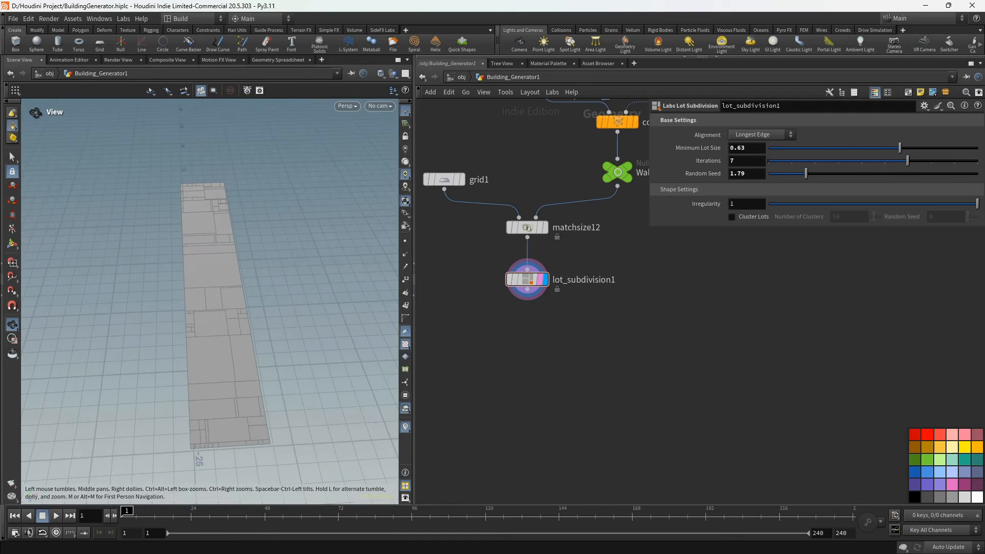
- Append a Labs Group by Measure node to lot_subdivision1 and display it
middle_click_drag(577, 365, 576, 329)
left_click(527, 253)
key("Tab")
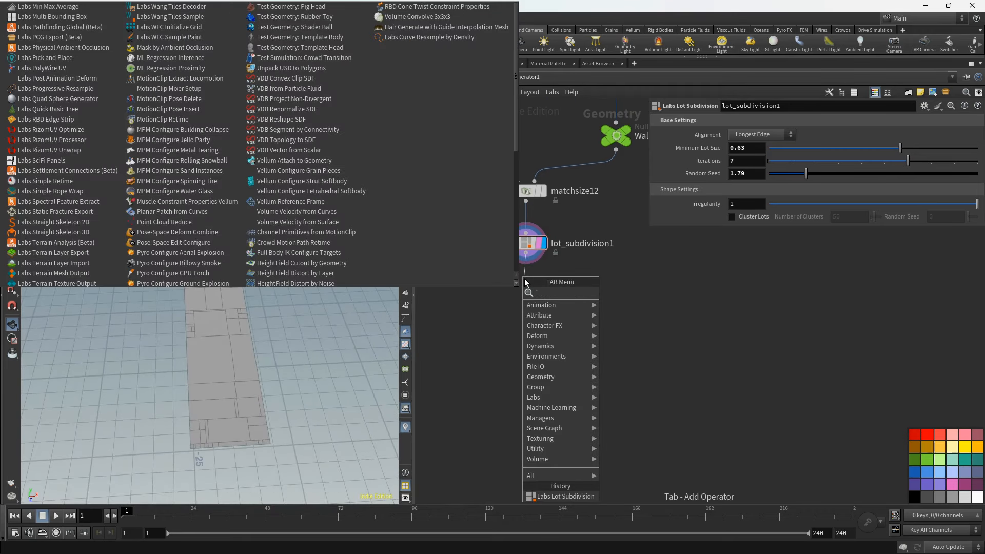
left_click(490, 322)
key("Tab")
type("gr")
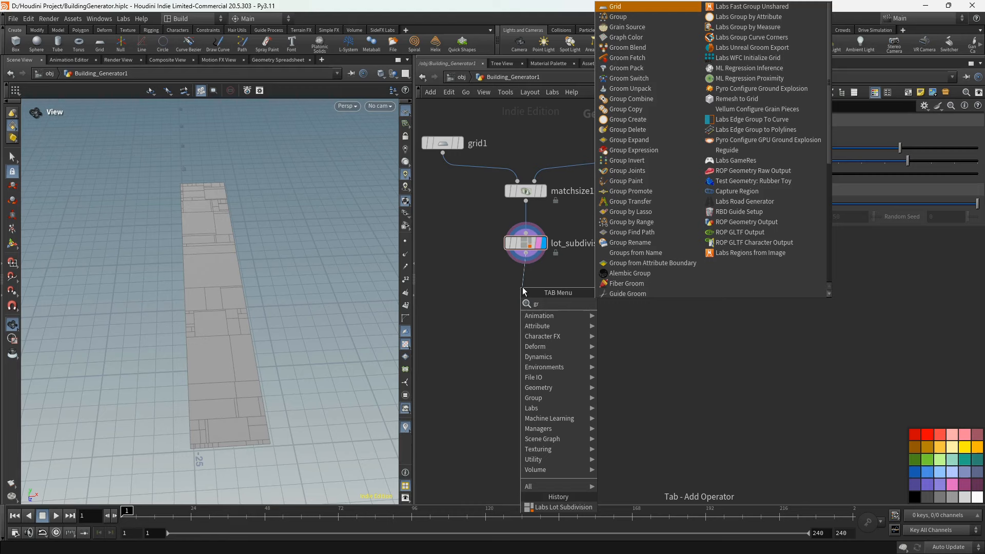
type("bm")
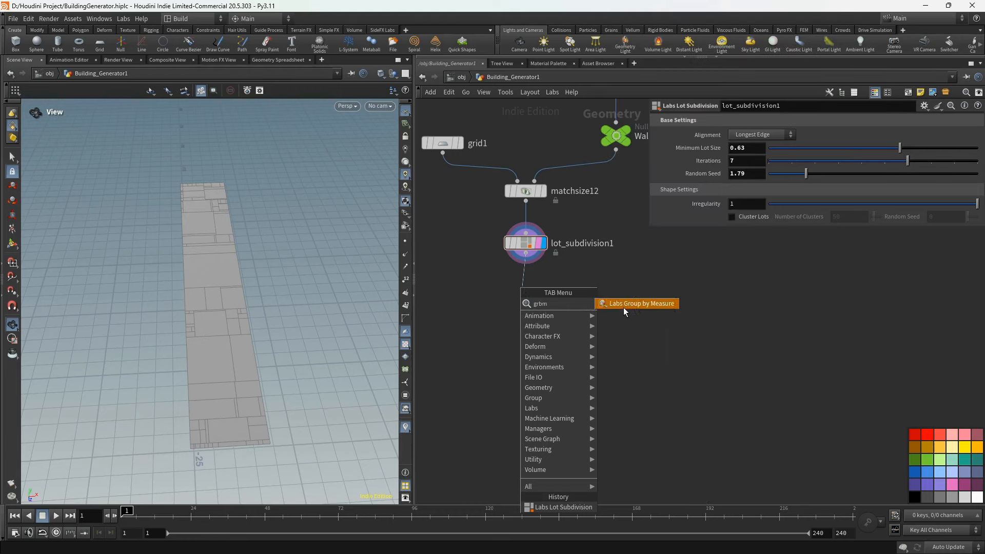
left_click(623, 305)
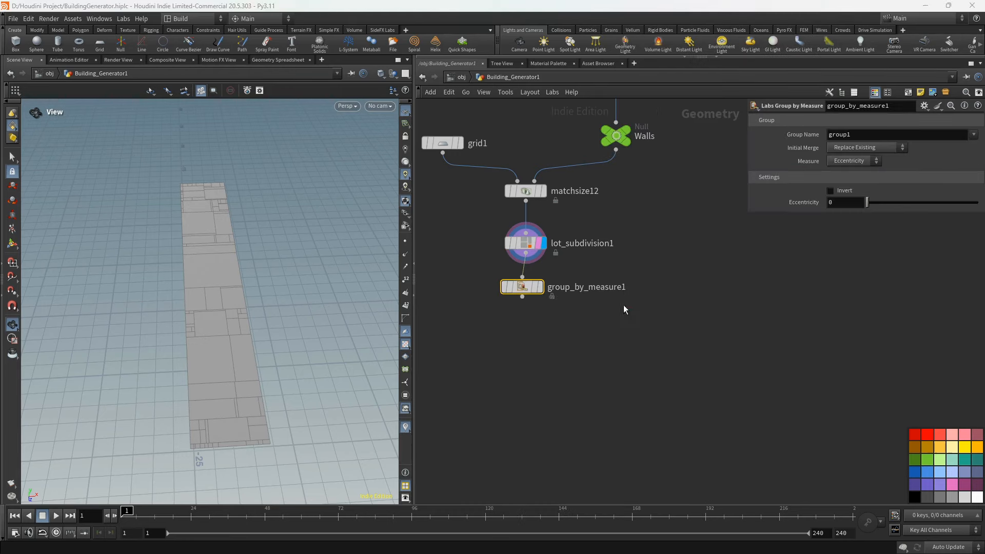
left_click(544, 287)
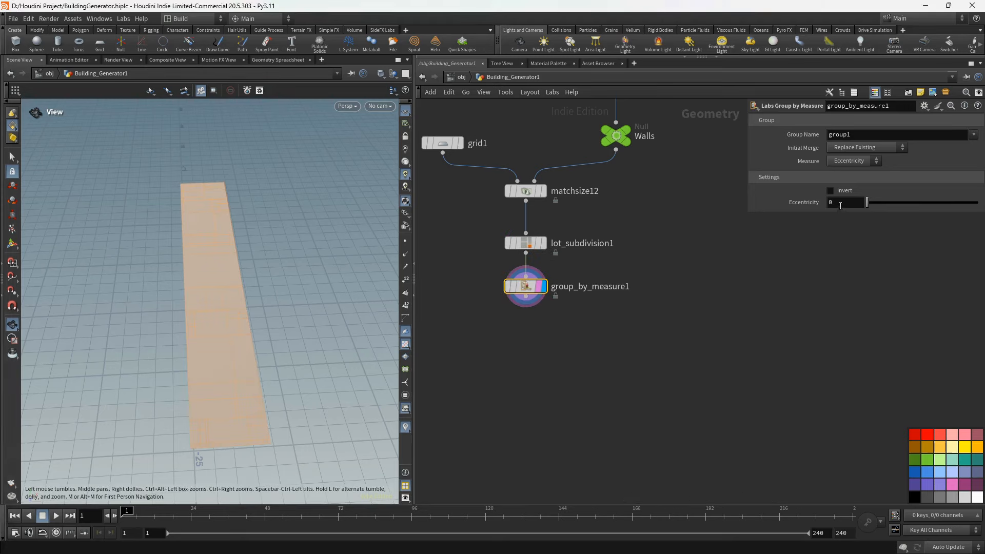
- Set group_by_measure1's Eccentricity to 0.06 so only some of the lots are grouped
left_click(840, 203)
type(".06")
key("Return")
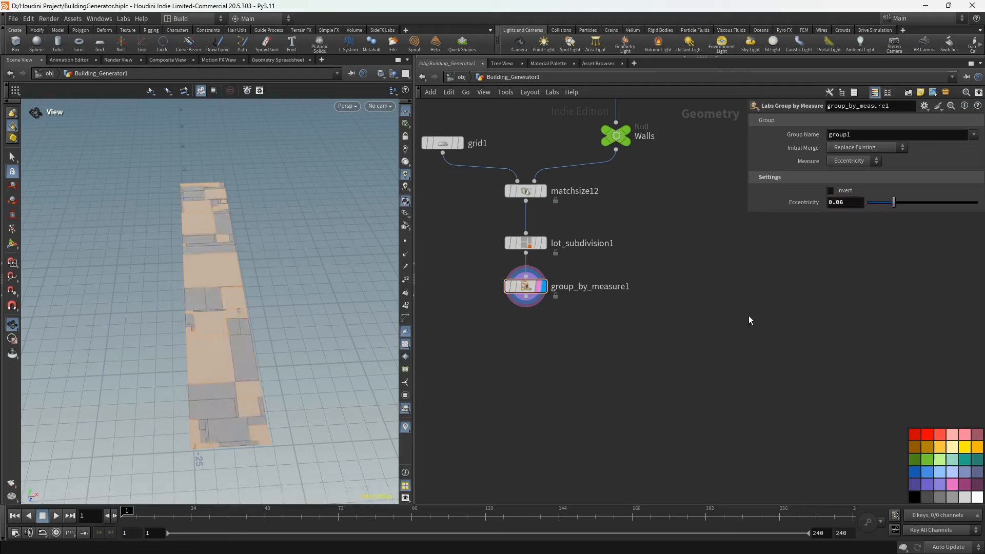
- Append a Measure node to group_by_measure1 and display it
middle_click_drag(655, 377, 626, 332)
middle_click_drag(510, 284, 533, 273)
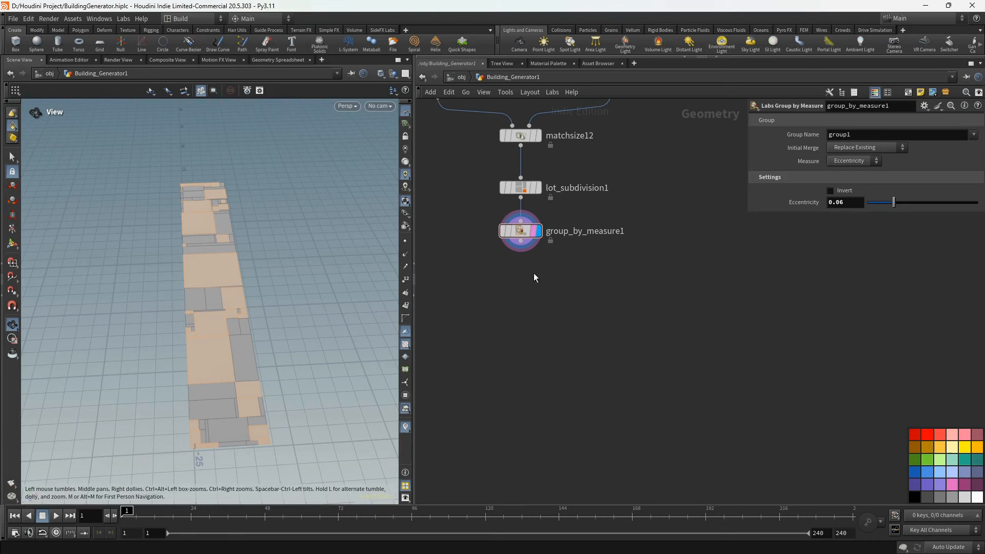
left_click(527, 248)
key("Tab")
type("gea")
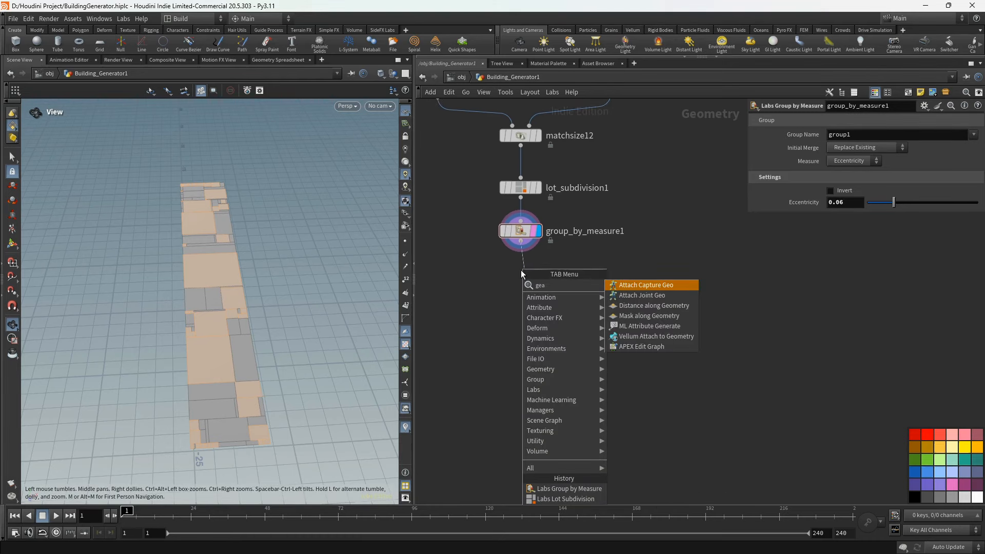
key("Return")
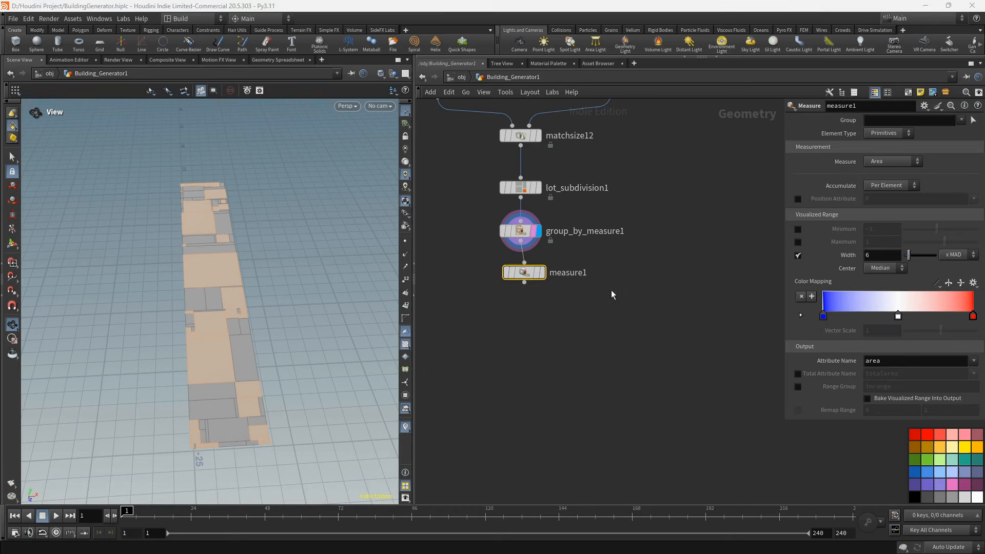
left_click(538, 274)
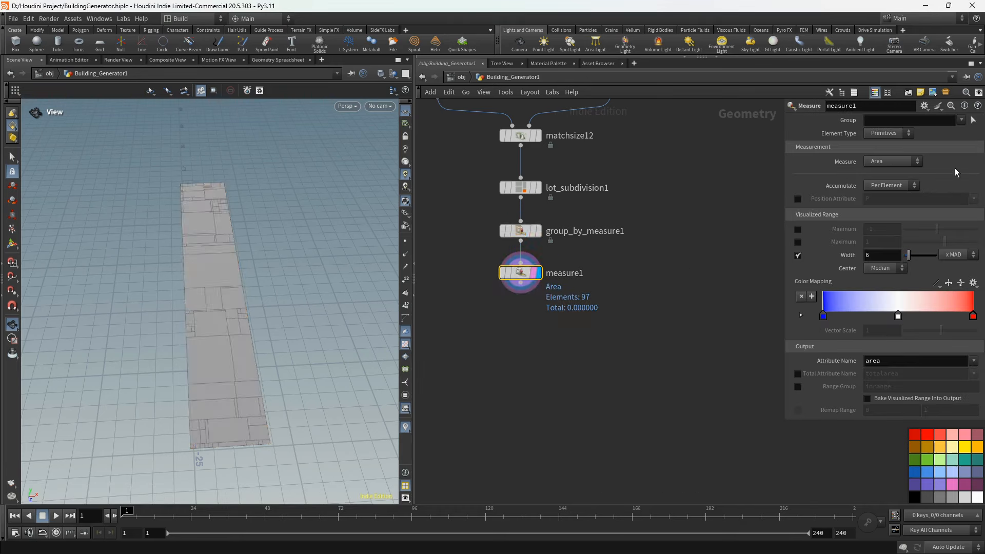
- Bake measure1's visualized range into the output with Remap Range enabled at 0 to 1, and check the primitives' area values
left_click(894, 399)
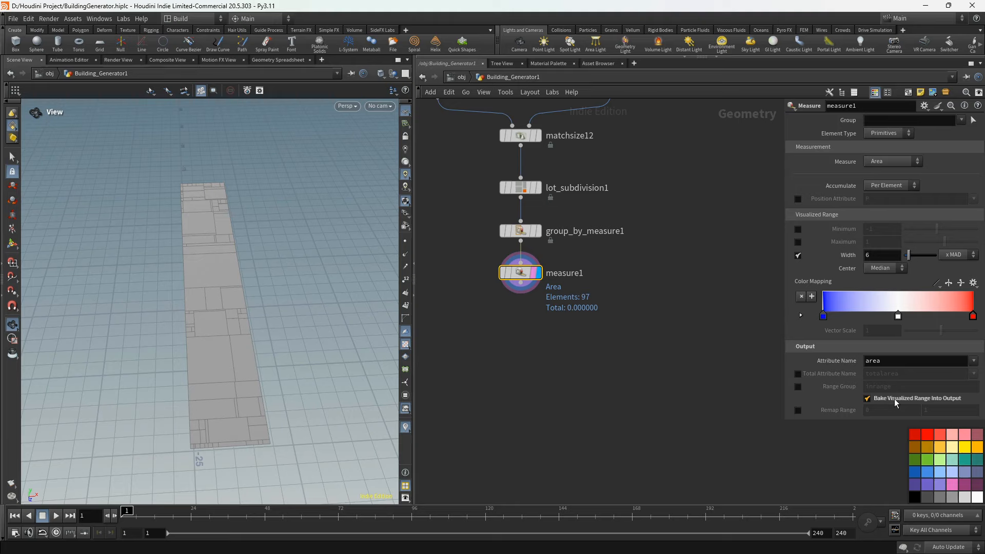
left_click(809, 411)
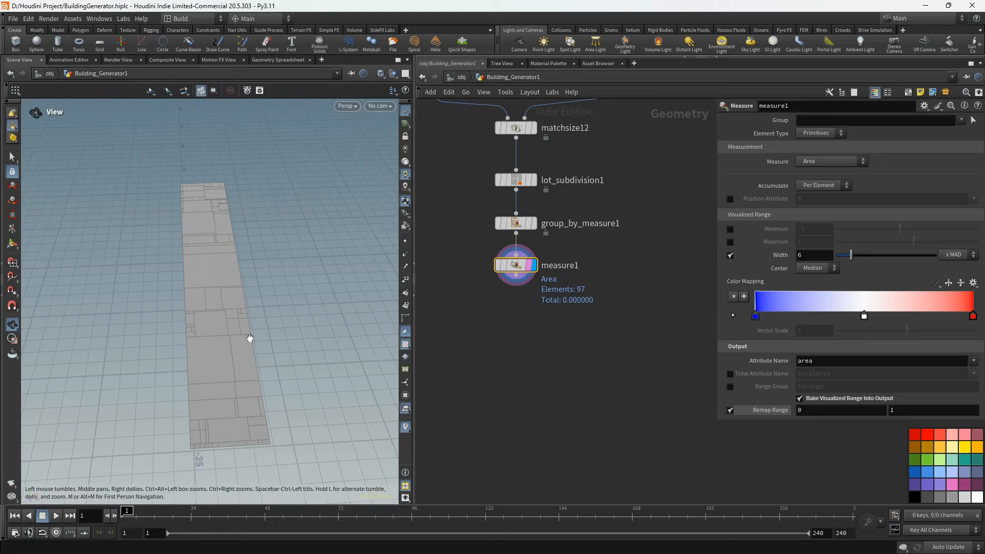
left_click_drag(251, 339, 256, 288)
left_click(280, 60)
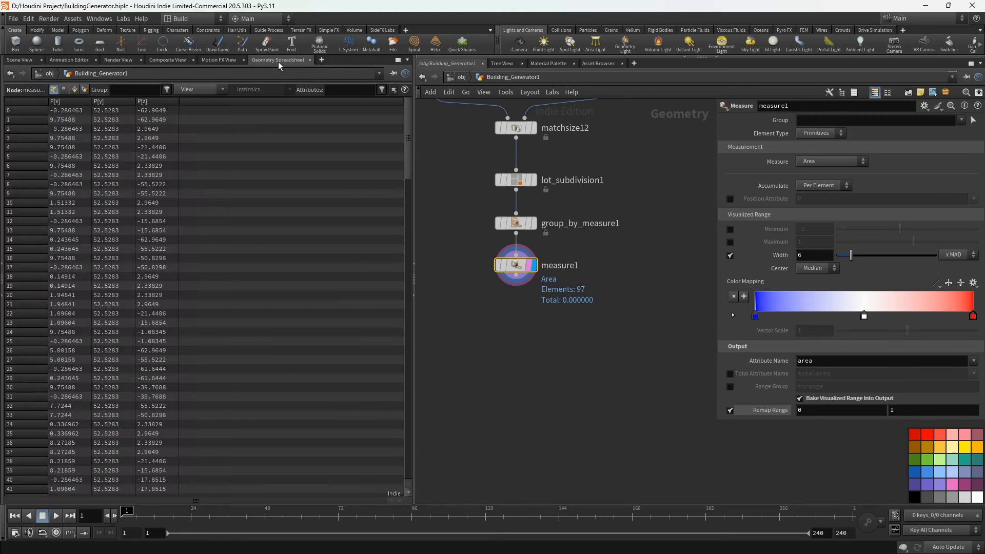
left_click(74, 91)
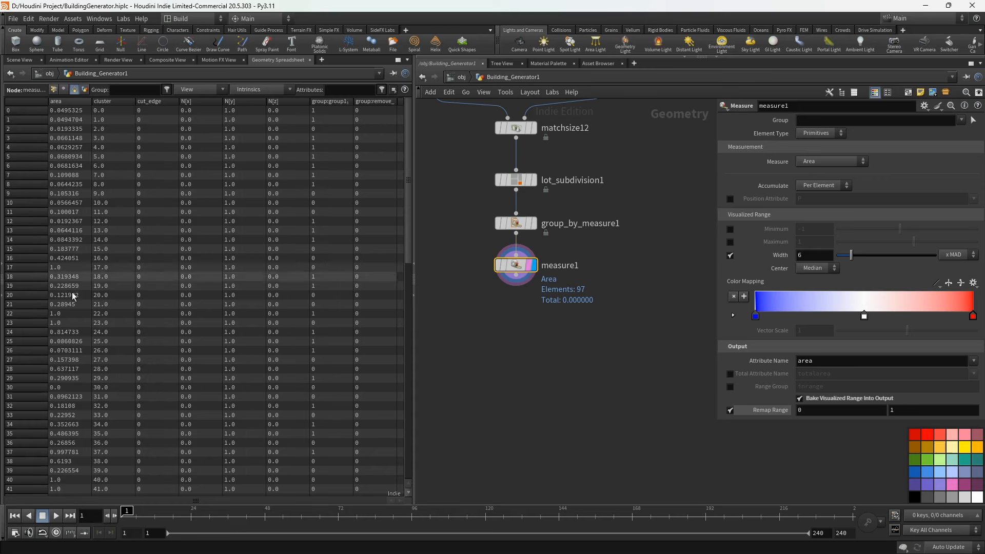
left_click(21, 60)
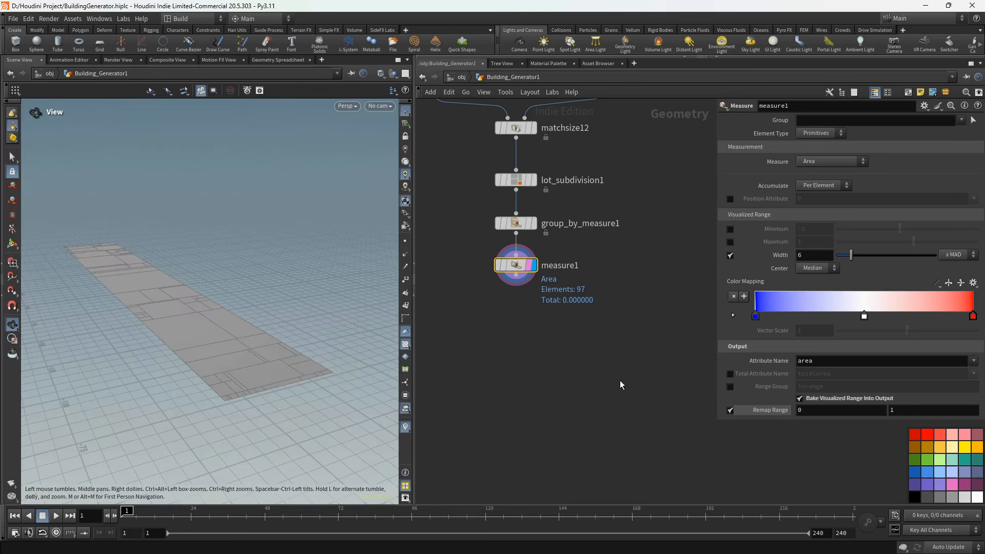
- Append a PolyExtrude node to measure1, display it and set its Distance to 1
key("Tab")
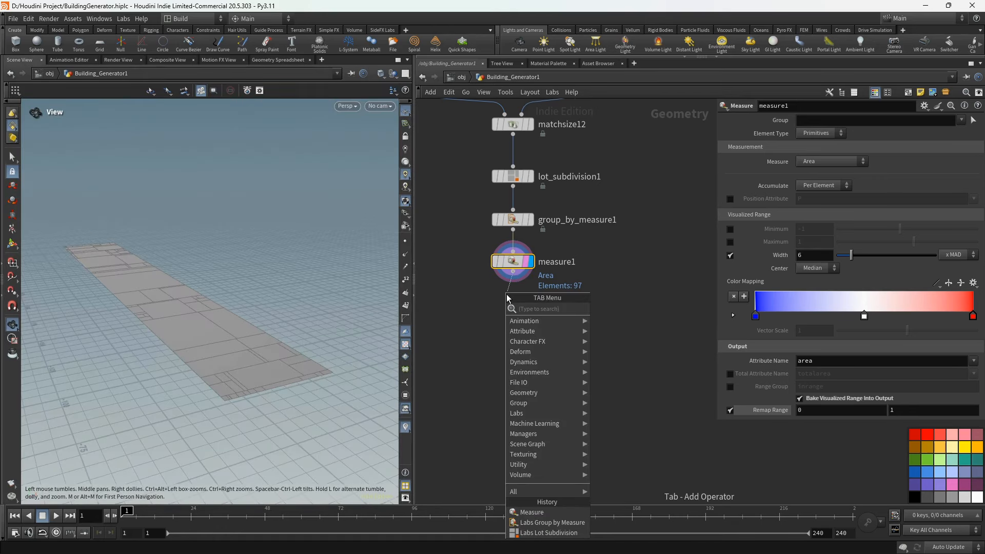
type("pol")
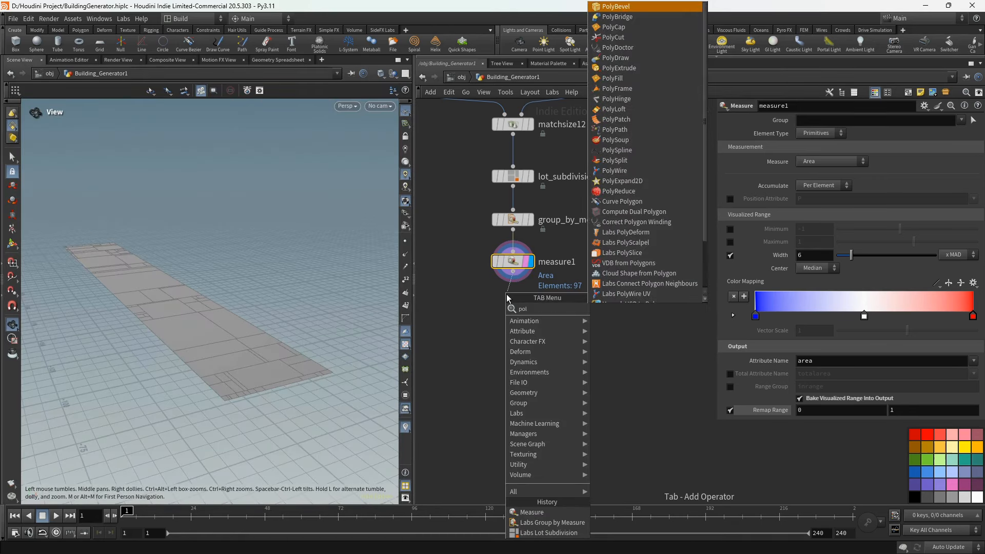
left_click(631, 75)
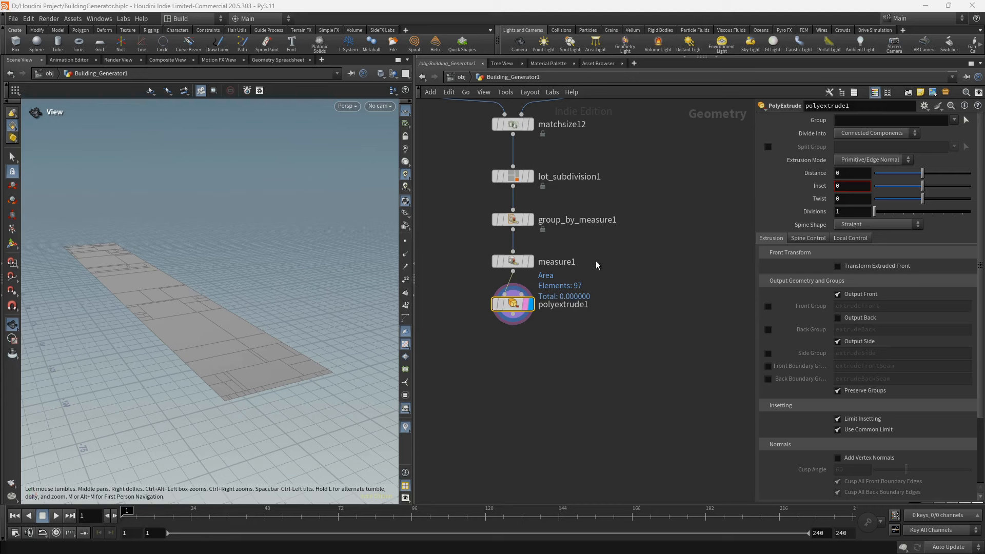
left_click(847, 175)
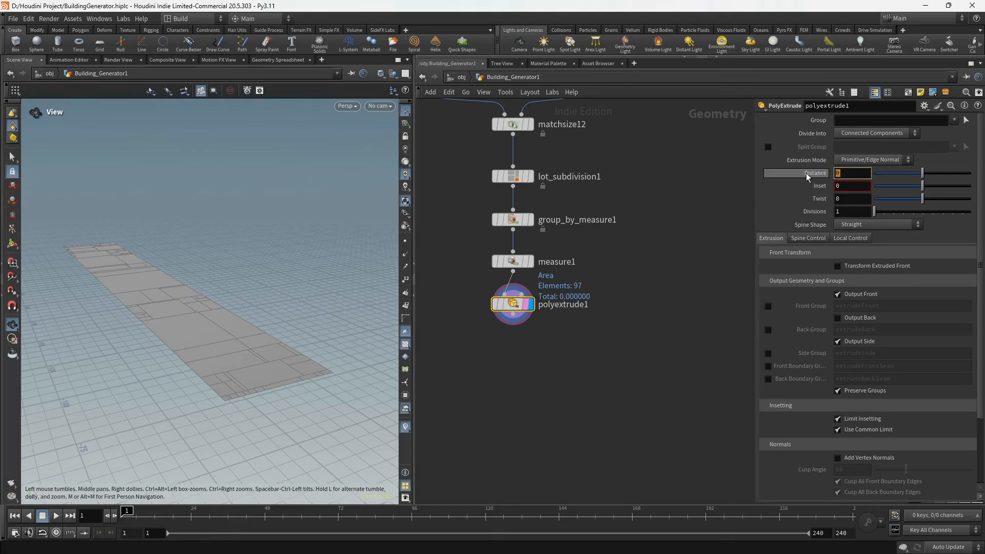
type("1")
key("Return")
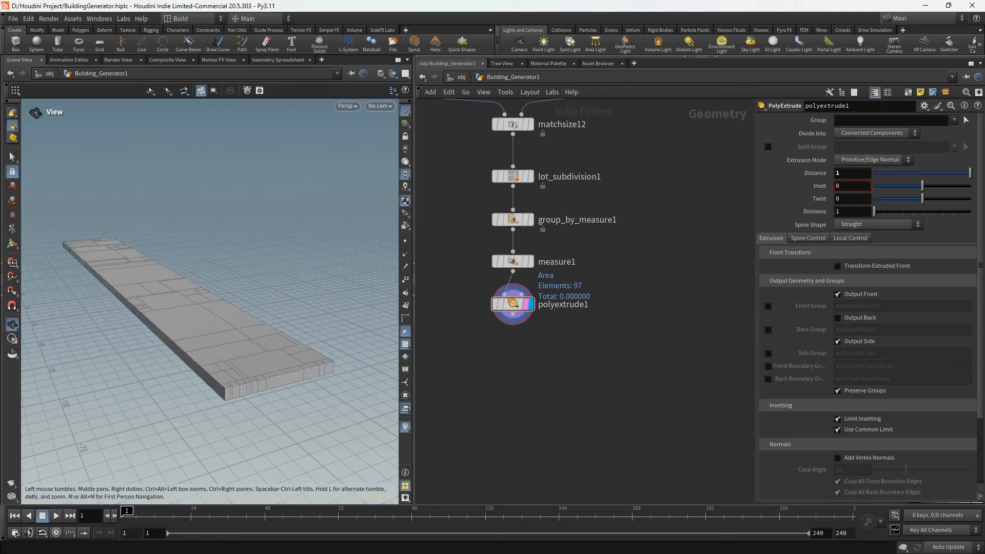
- Restrict polyextrude1 to group1 and view the extruded lots
left_click(954, 121)
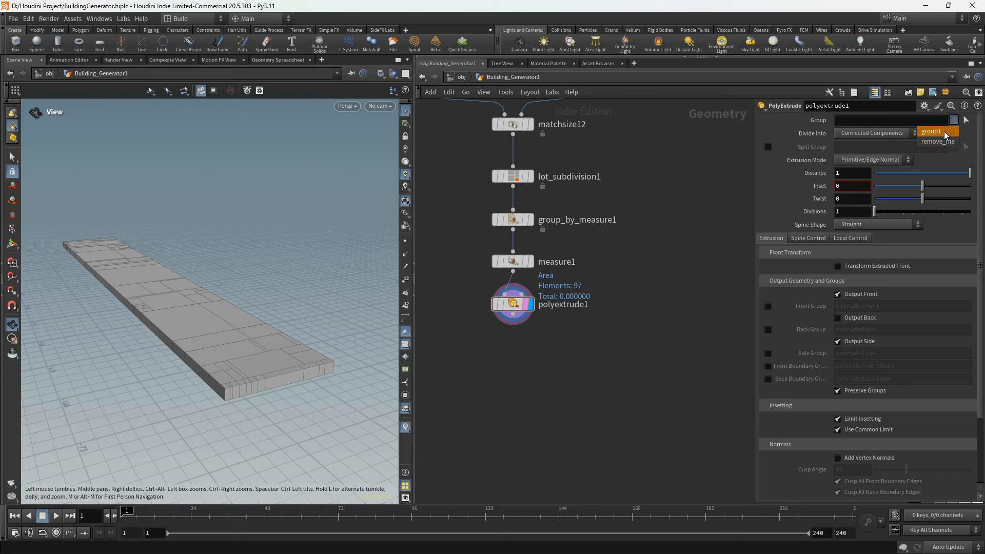
left_click(946, 135)
left_click_drag(268, 264, 270, 272)
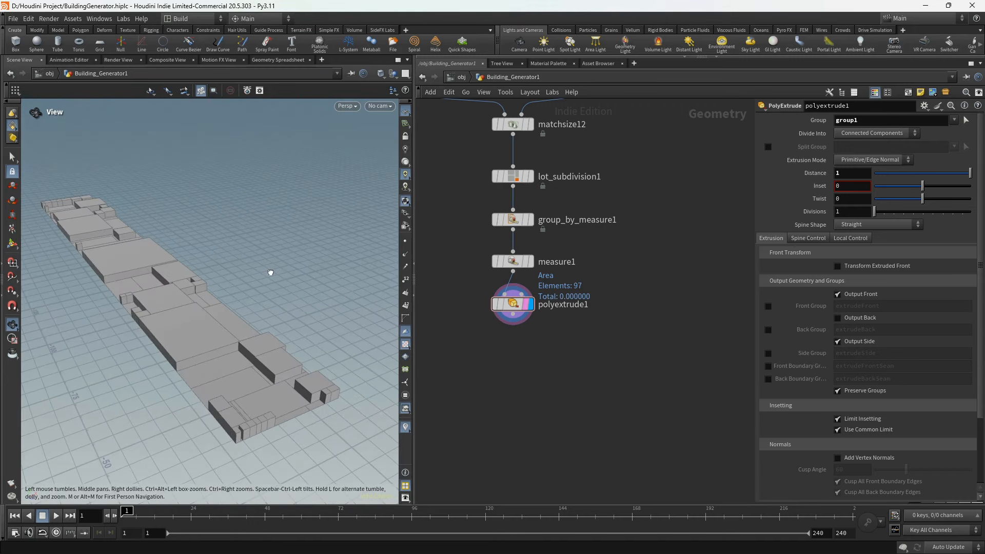
- Enable polyextrude1's local Distance Scale with the area attribute and inspect the varied roof heights
left_click(851, 239)
left_click(770, 266)
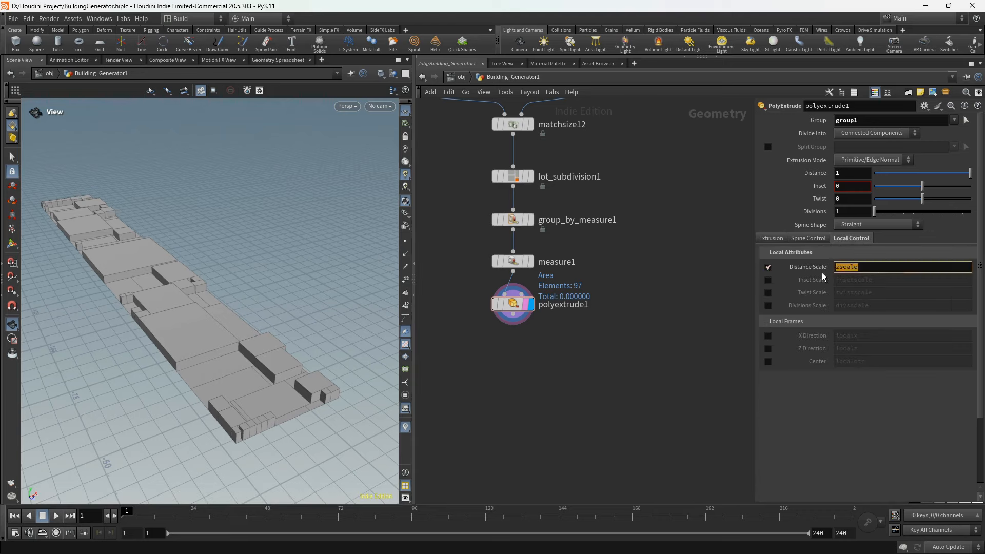
type("area")
key("Return")
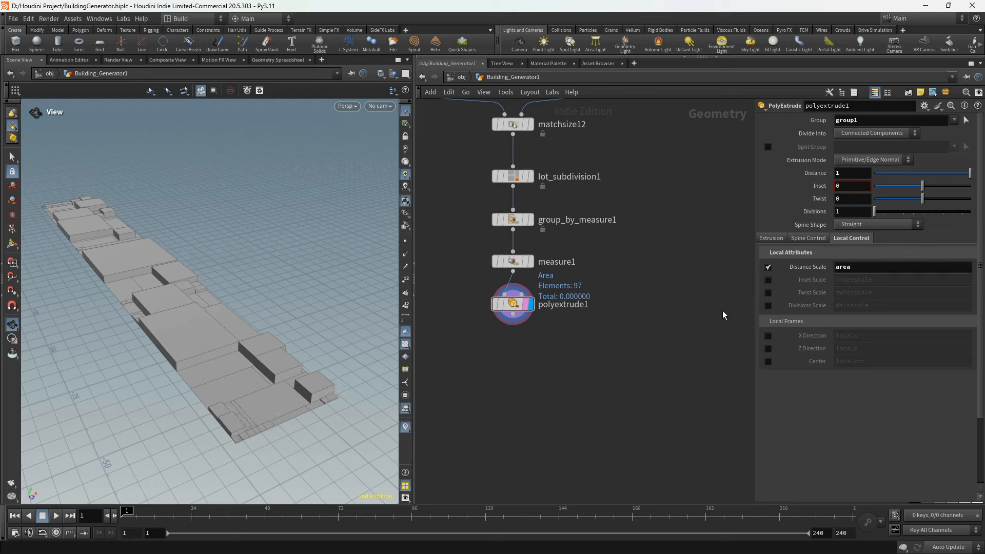
left_click_drag(322, 385, 293, 337)
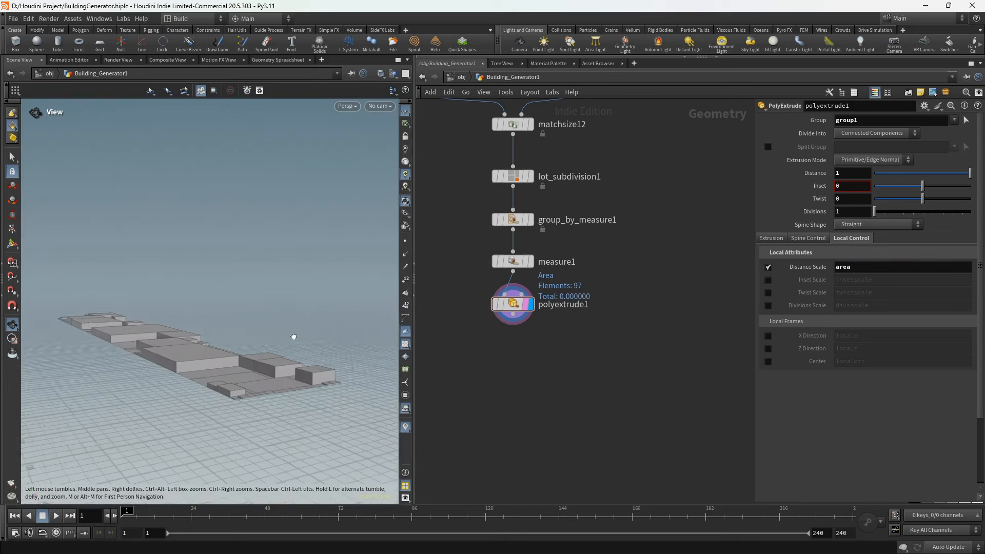
right_click_drag(292, 336, 271, 370)
left_click_drag(271, 369, 283, 366)
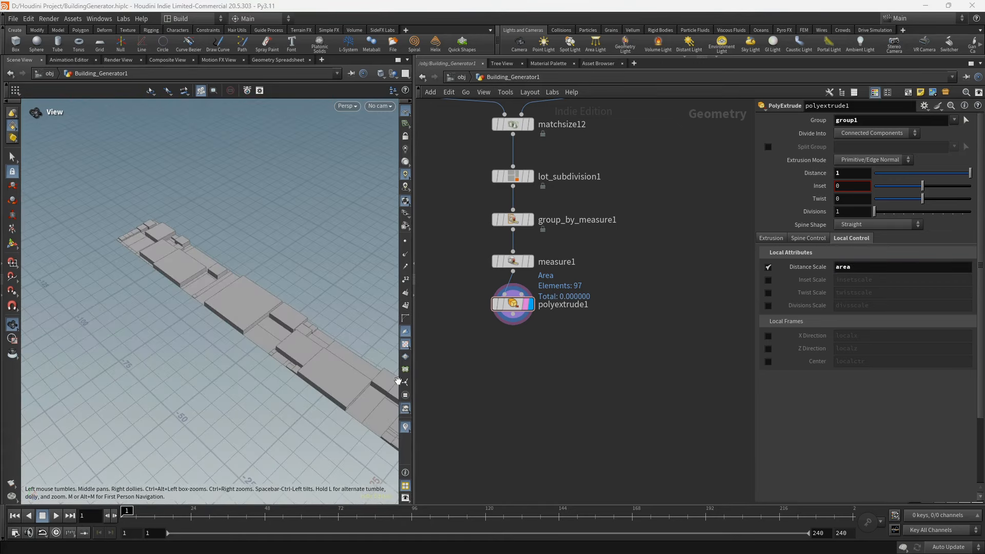
left_click_drag(360, 350, 202, 297)
- Append a UV Flatten node to polyextrude1 and display it
middle_click_drag(448, 319, 450, 298)
left_click_drag(516, 283, 517, 282)
key("Tab")
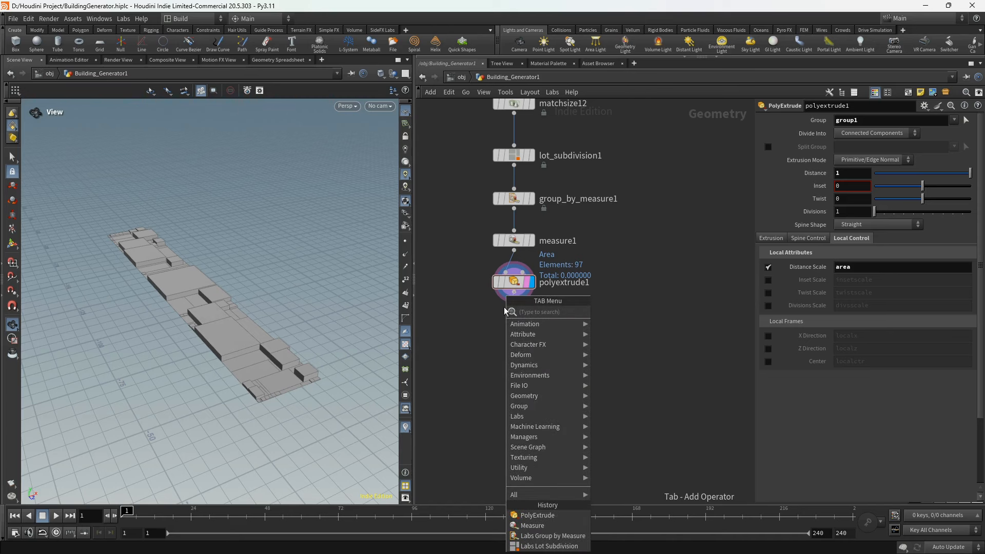
type("uvf")
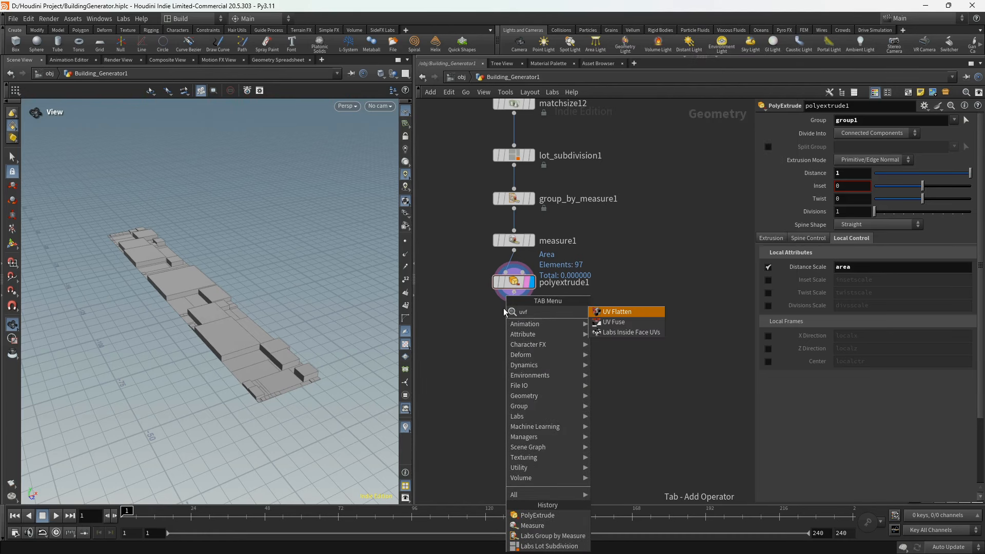
key("Return")
left_click(515, 324)
- Append a UV Quick Shade node to uvflatten1 and display it
middle_click_drag(515, 404, 502, 354)
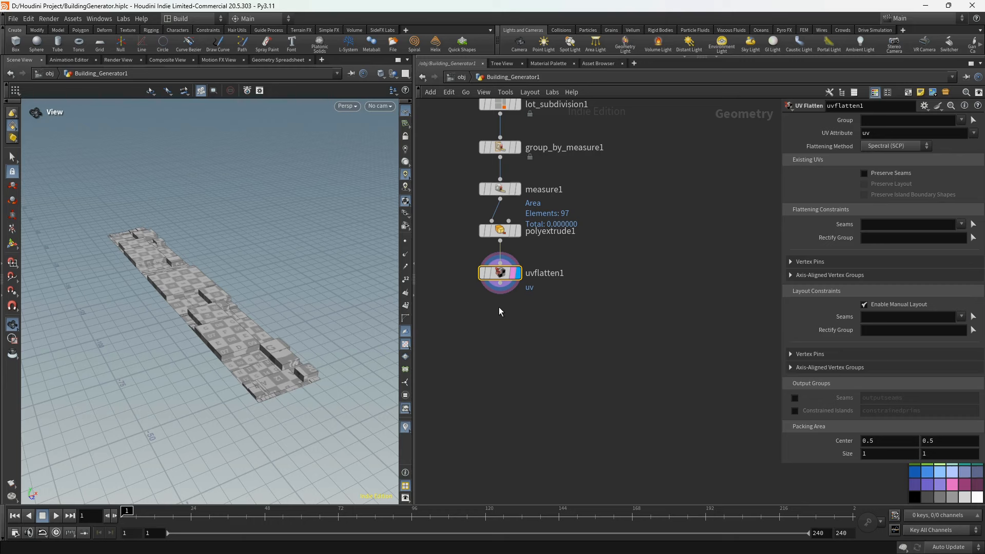
left_click(500, 284)
key("Tab")
type("u")
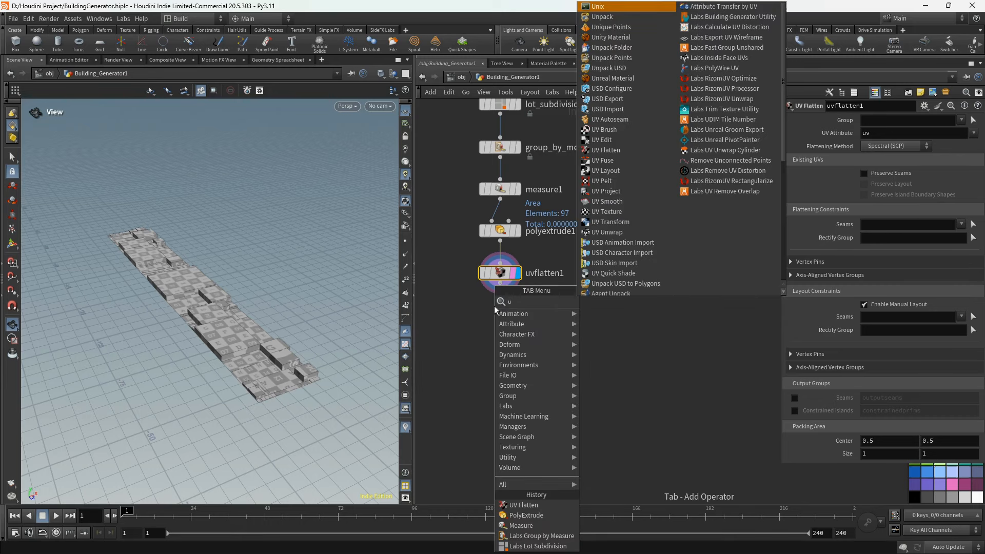
type("v")
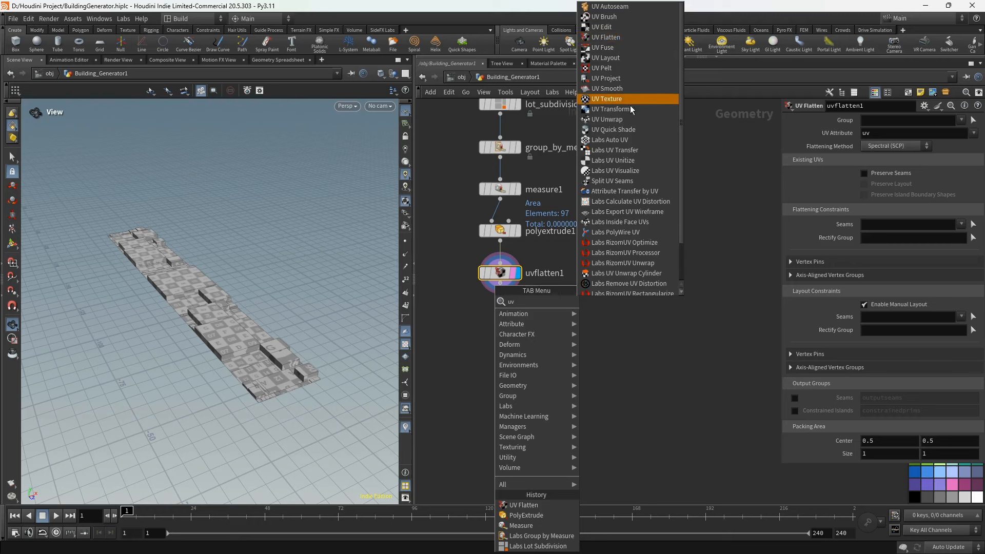
left_click(607, 130)
left_click(510, 318)
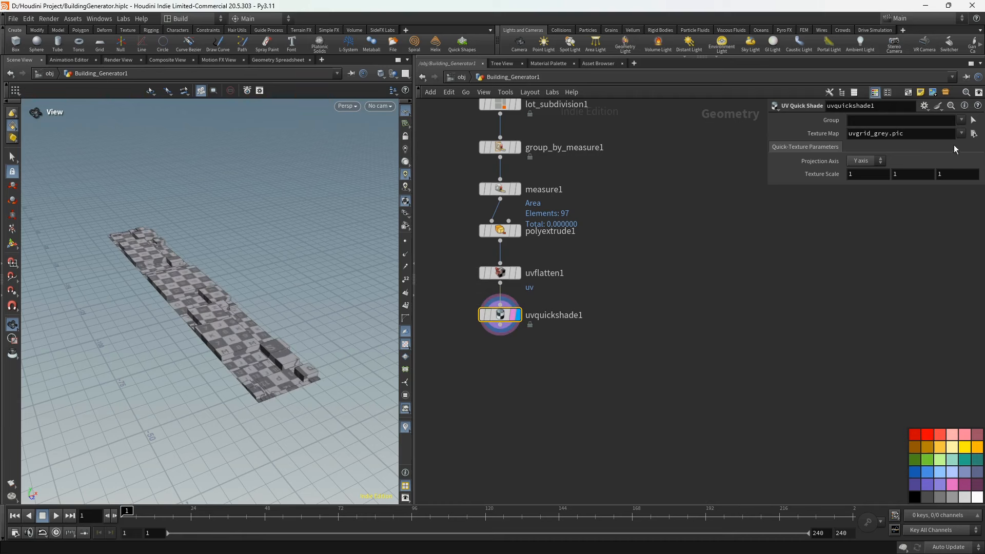
- Set uvquickshade1's texture map to Texturelabs_Concrete_129L.jpg from D:/Textures and view it on the roof
left_click(974, 133)
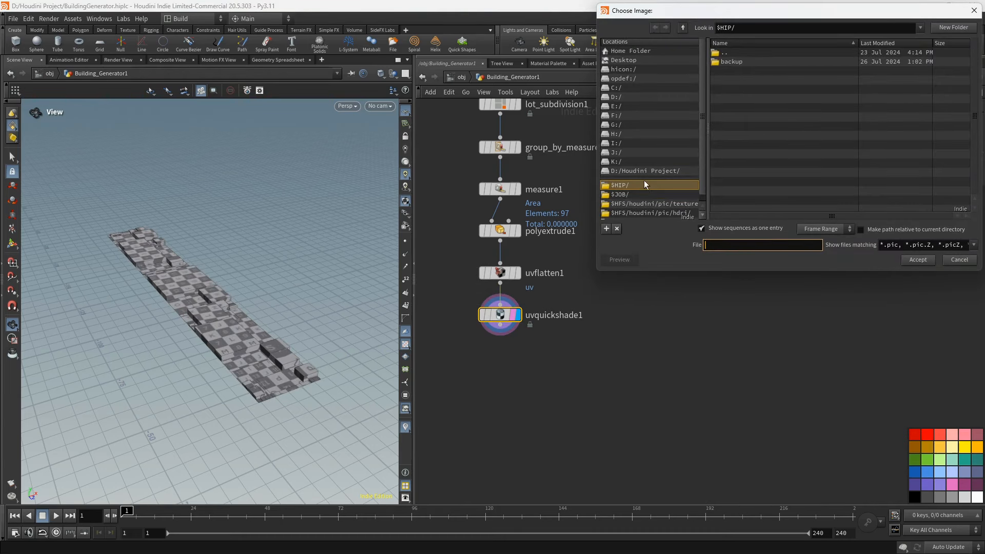
left_click(636, 96)
double_click(724, 71)
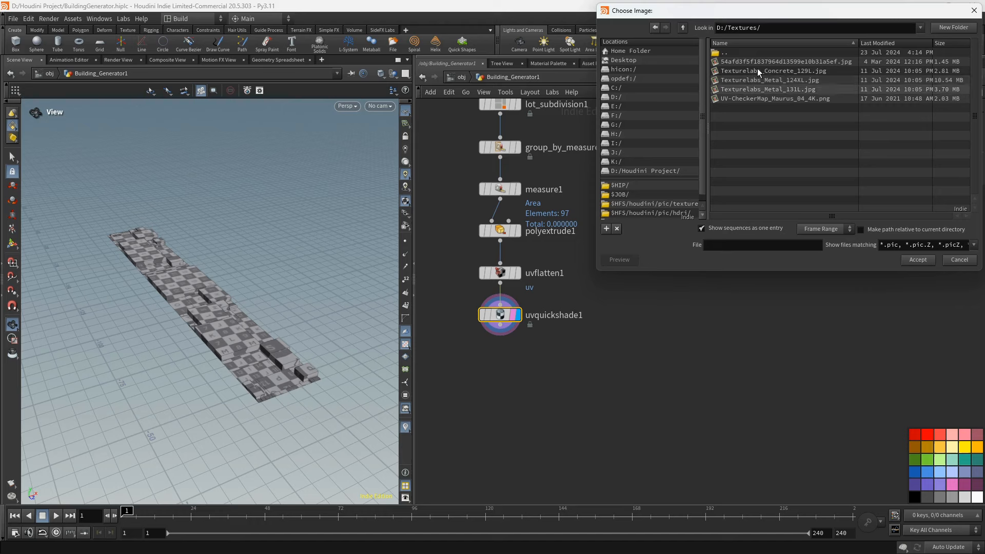
right_click(809, 121)
left_click(819, 152)
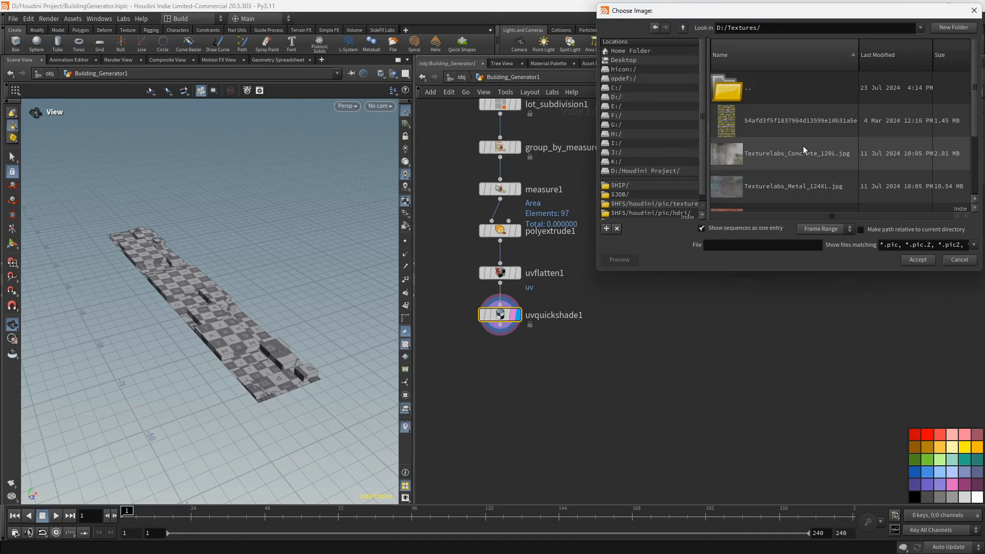
scroll(797, 158, "down", 2)
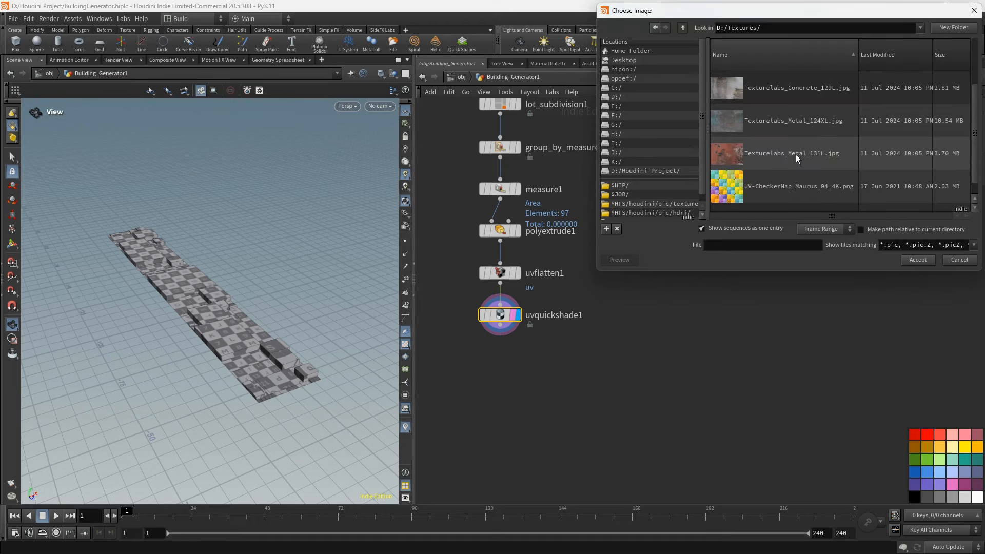
left_click(772, 91)
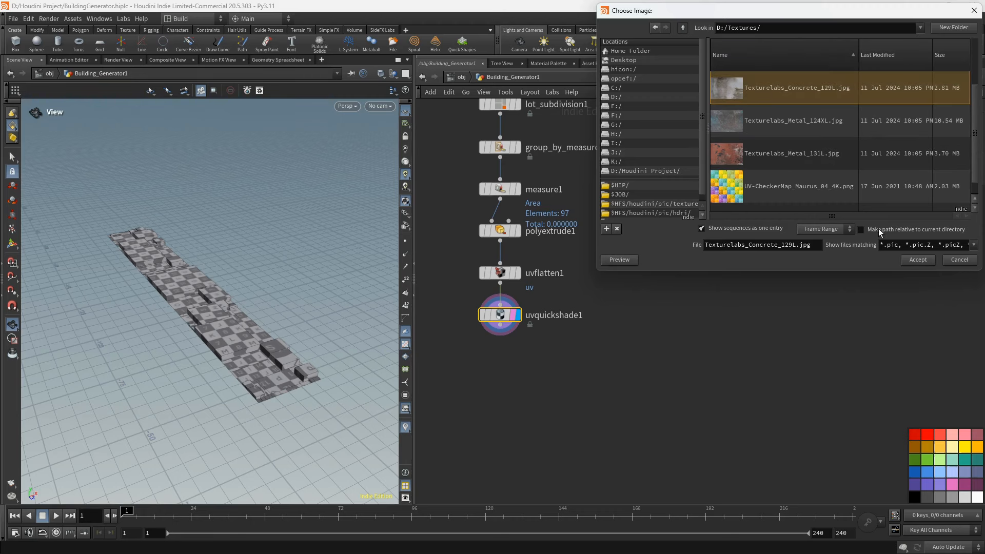
left_click_drag(245, 246, 267, 308)
- Add a Merge node below the network and connect uvquickshade1 and the Walls null to it
scroll(576, 302, "down", 4)
middle_click_drag(575, 303, 542, 329)
key("Tab")
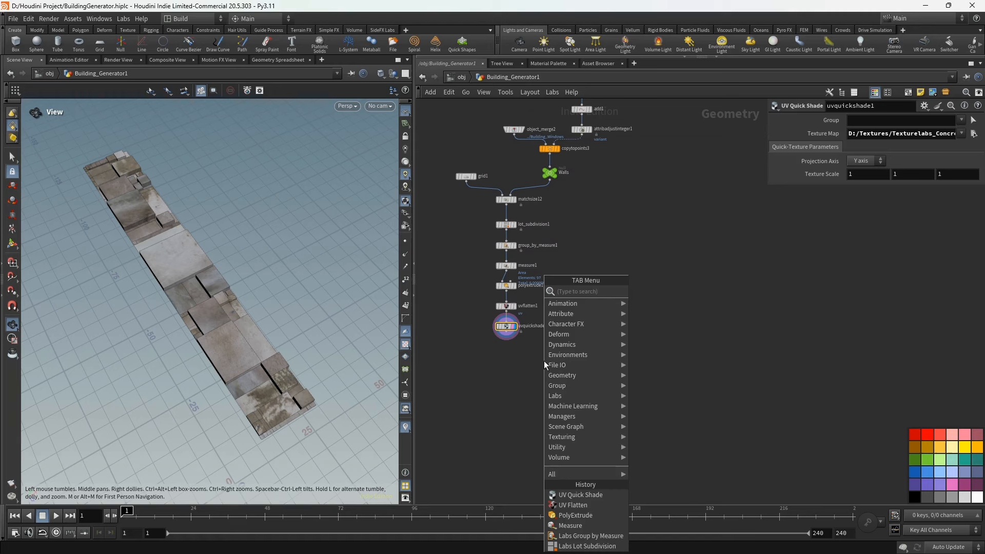
type("mer")
left_click(649, 292)
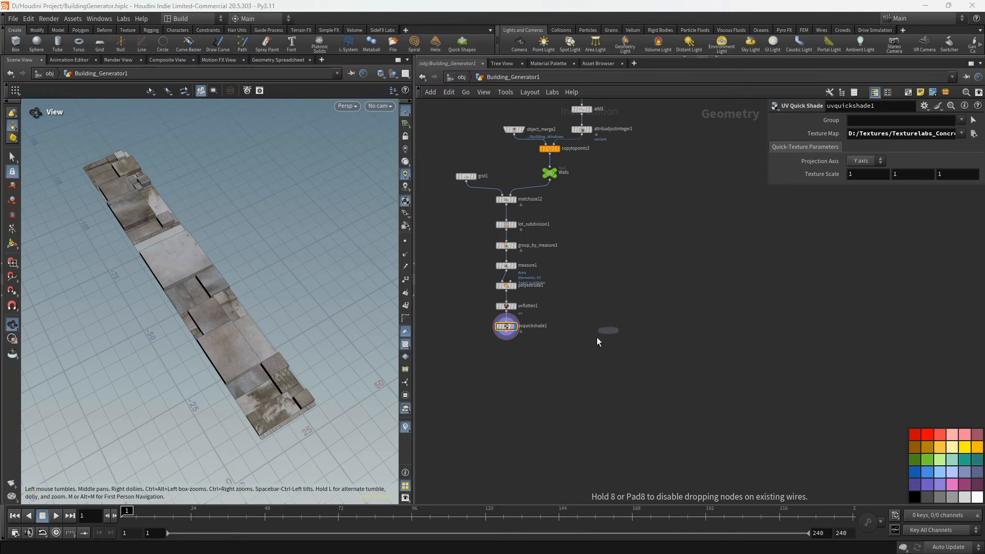
left_click(537, 365)
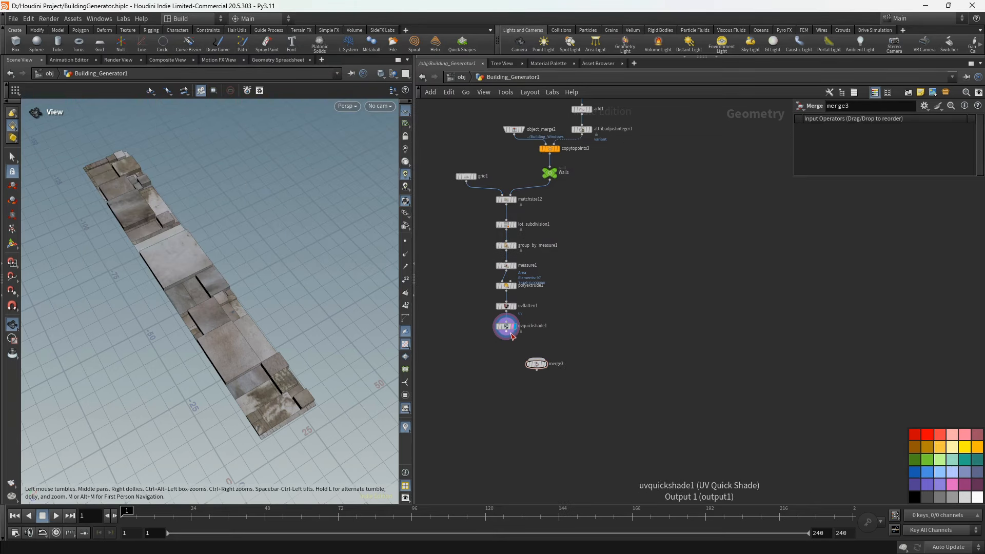
left_click_drag(506, 334, 536, 359)
left_click_drag(550, 180, 555, 359)
scroll(544, 359, "up", 3)
scroll(580, 311, "down", 3)
scroll(533, 352, "up", 3)
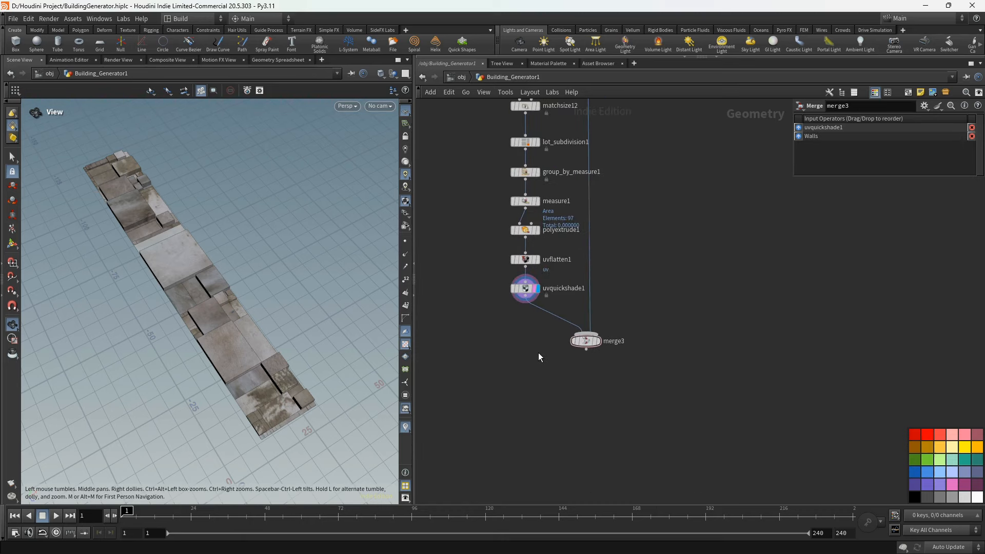
- Insert a displayed Null named Roof between uvquickshade1 and merge3
middle_click_drag(538, 352, 554, 411)
scroll(534, 395, "up", 2)
key("Tab")
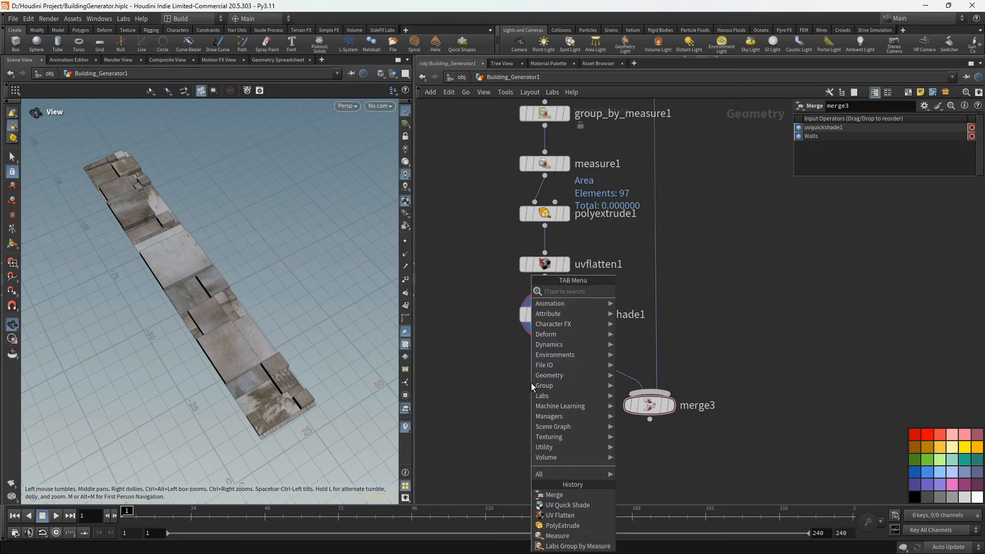
type("null")
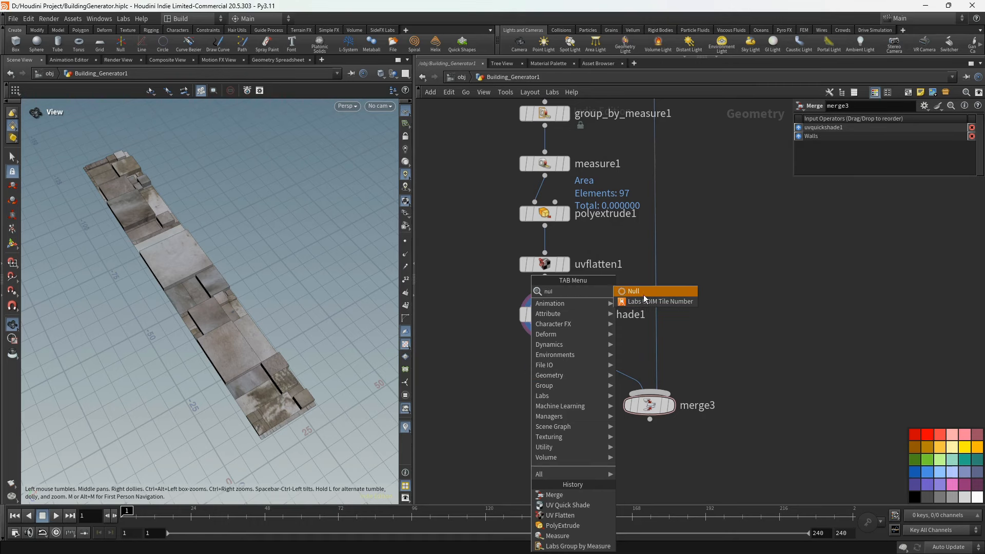
key("Return")
left_click(592, 358)
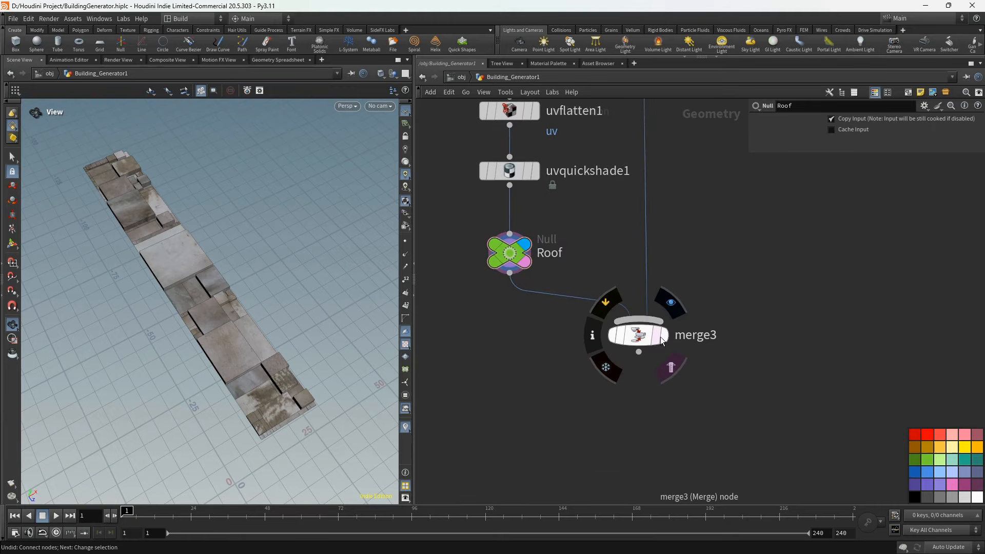
- Display merge3 and examine the roof and walls together as one building
left_click(662, 341)
left_click(645, 337)
left_click_drag(235, 286, 367, 256)
middle_click_drag(644, 394, 621, 349)
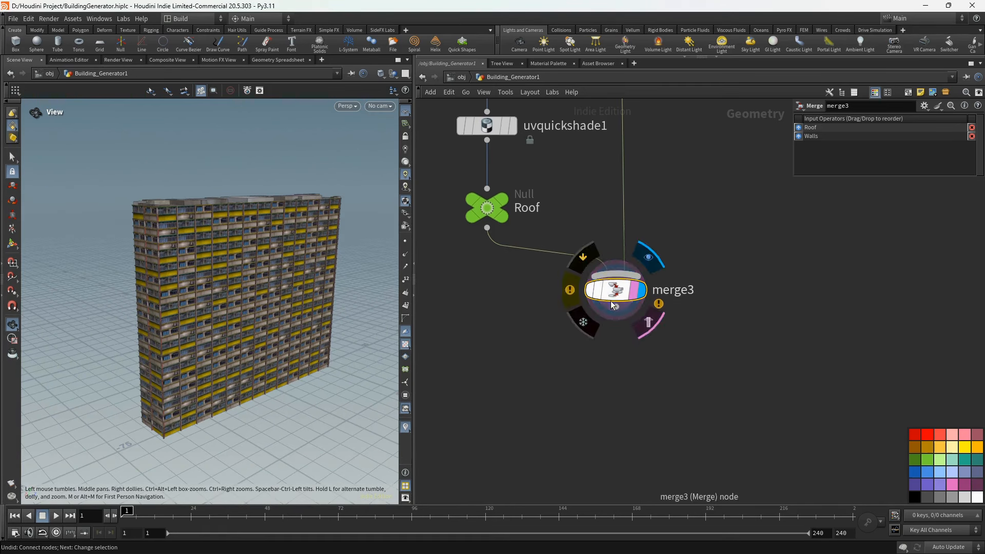
- Append a displayed Null to merge3 and name it Building_1
left_click(616, 307)
left_click(599, 394)
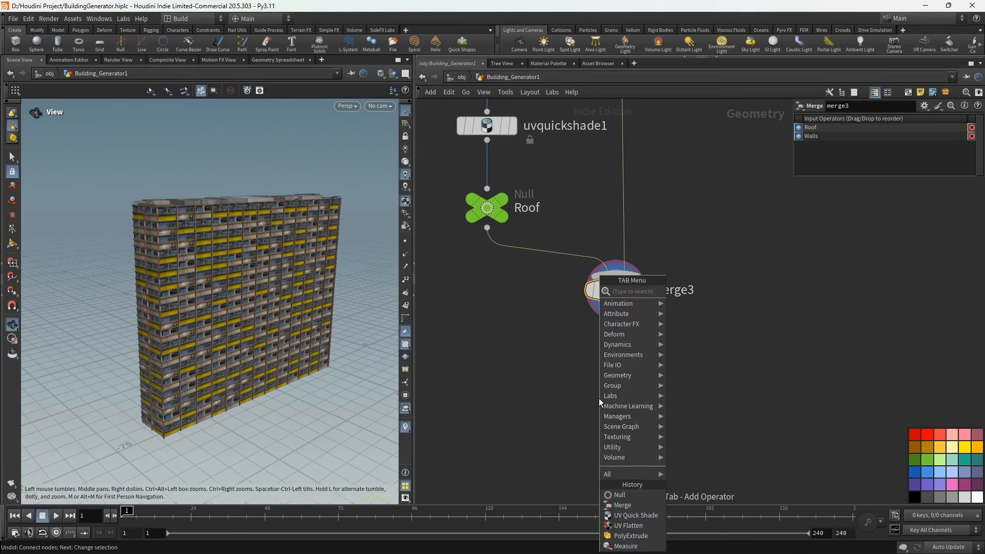
type("nul")
left_click(681, 294)
left_click(620, 393)
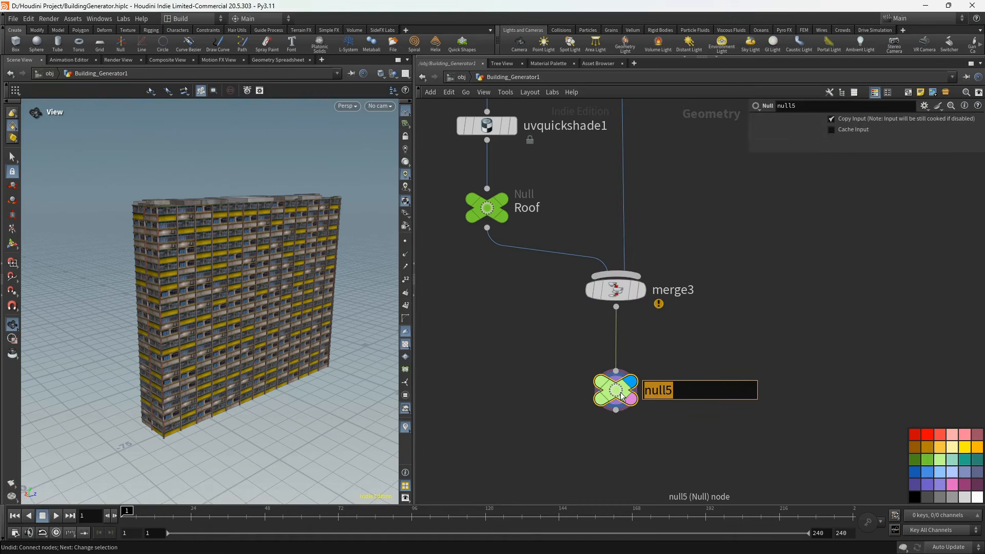
type("Building_1")
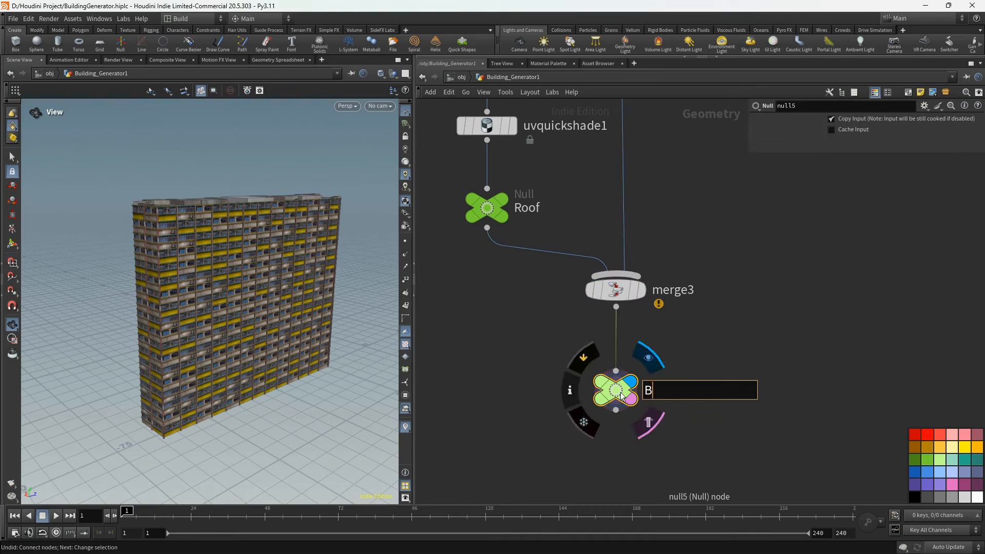
key("Return")
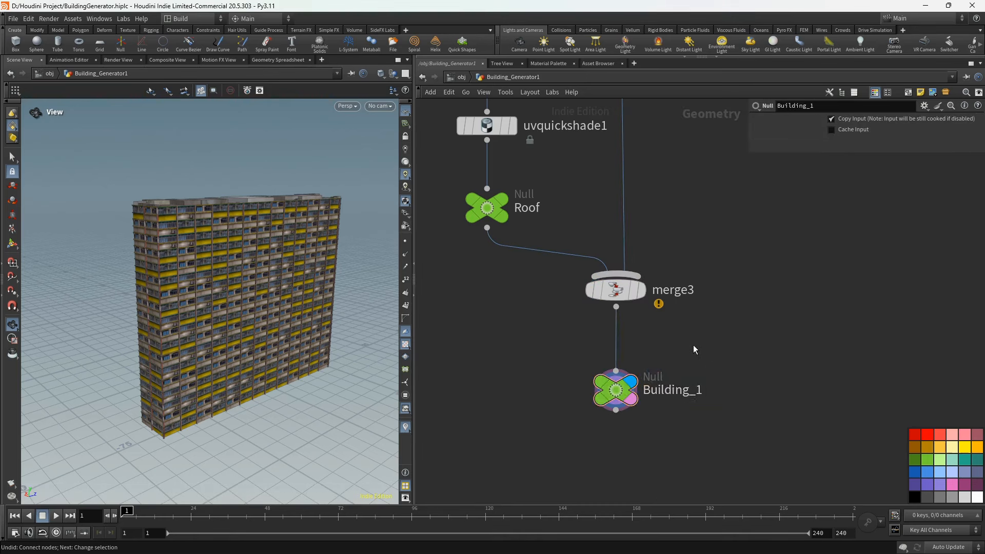
scroll(667, 338, "down", 5)
middle_click_drag(649, 325, 614, 361)
scroll(606, 337, "down", 2)
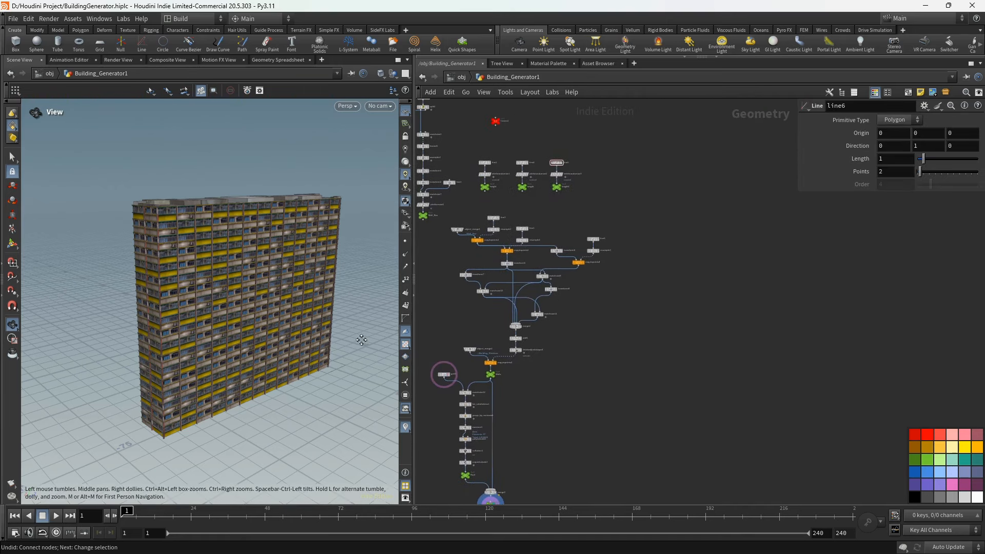
middle_click_drag(362, 340, 406, 330)
scroll(444, 288, "down", 2)
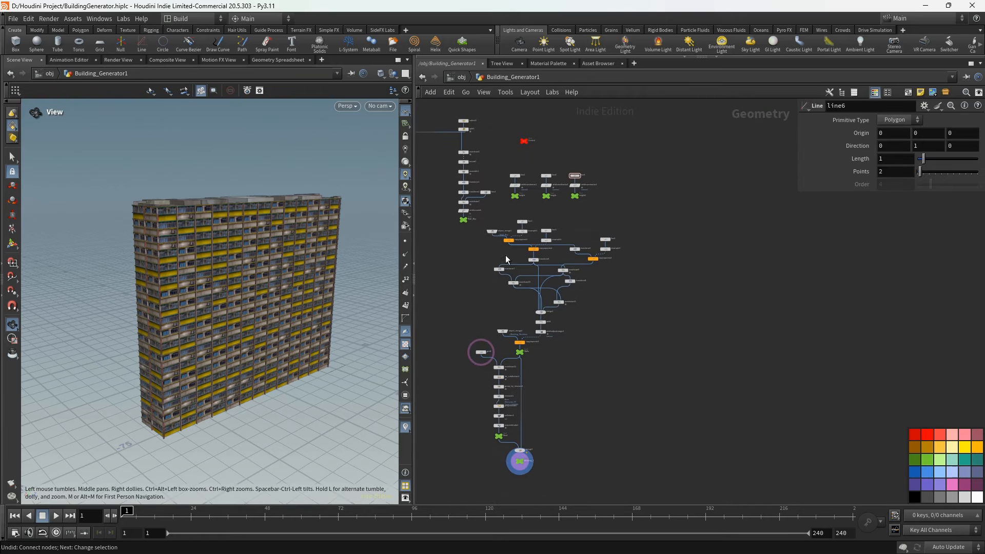
left_click_drag(566, 198, 509, 208)
left_click_drag(644, 208, 486, 358)
left_click_drag(453, 329, 563, 463, "shift")
middle_click_drag(633, 374, 548, 375)
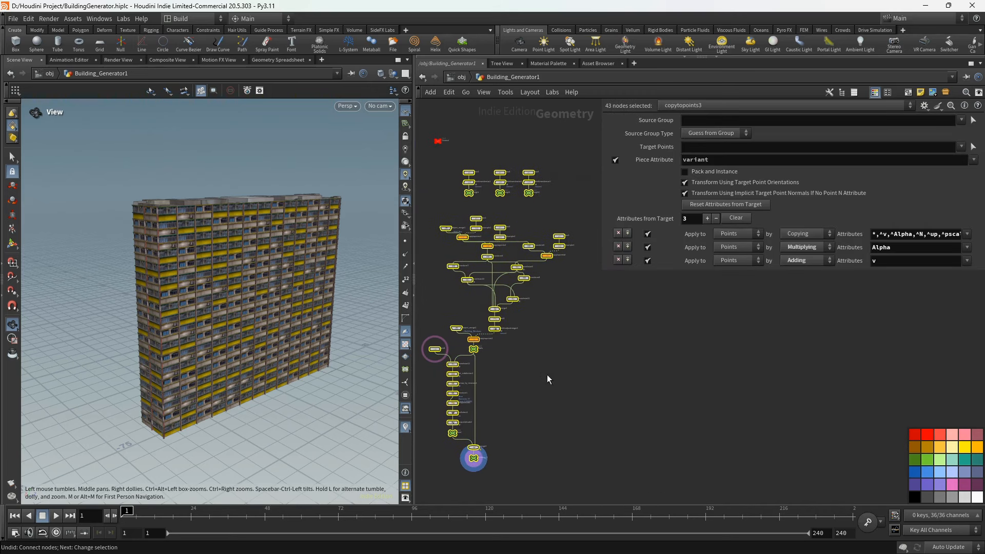
left_click(531, 325)
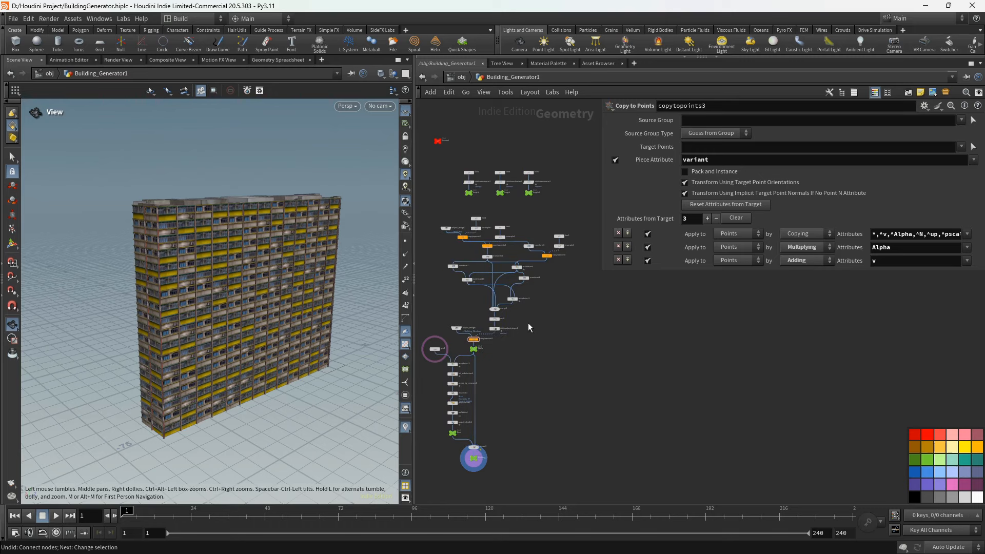
- Duplicate the building's whole node network, from the height and length controls down to Building_1, and place the copy beside the original
scroll(528, 322, "down", 3)
left_click_drag(552, 229, 526, 430)
left_click_drag(484, 400, 503, 404)
scroll(577, 337, "up", 1)
middle_click_drag(577, 337, 546, 306)
scroll(581, 298, "up", 2)
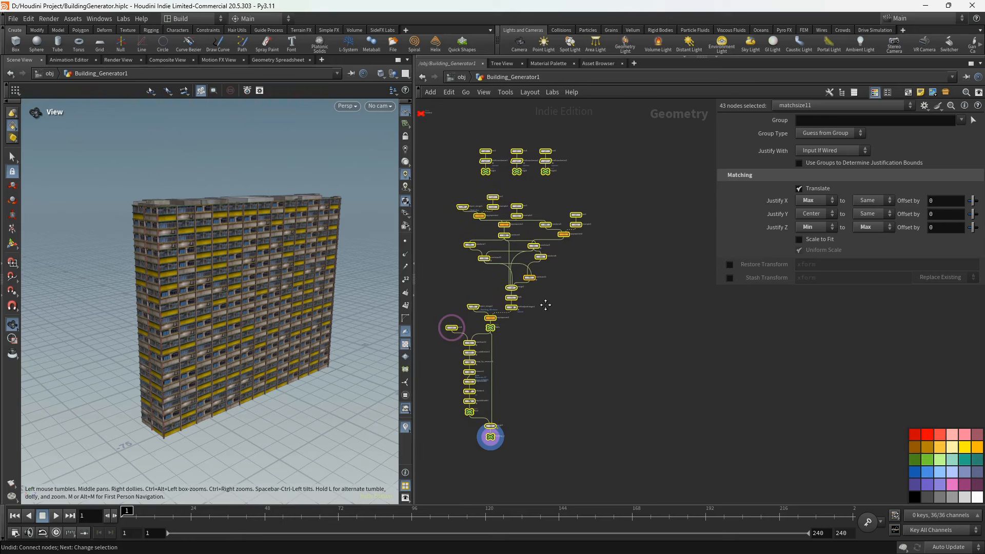
key("ctrl+v")
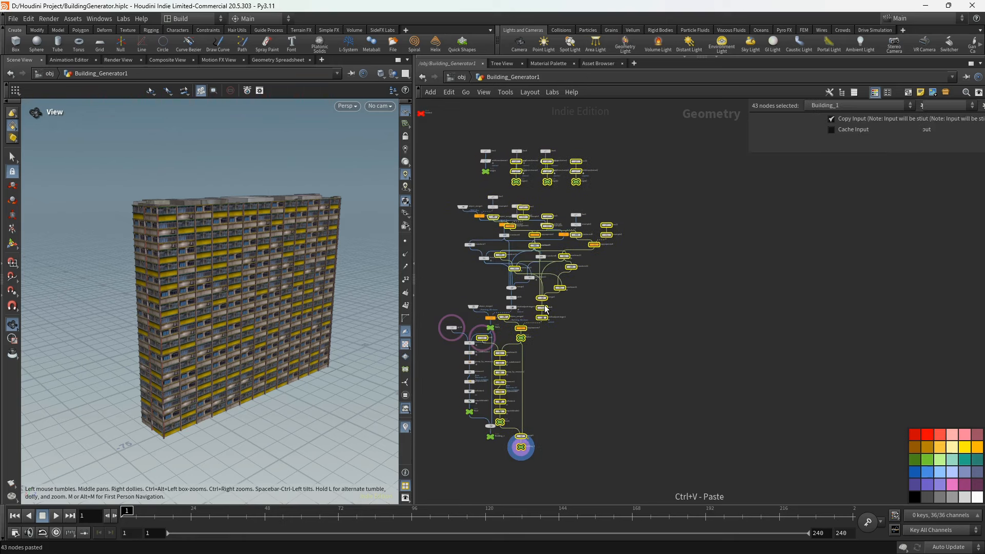
left_click_drag(530, 452, 646, 438)
middle_click_drag(570, 293, 513, 339)
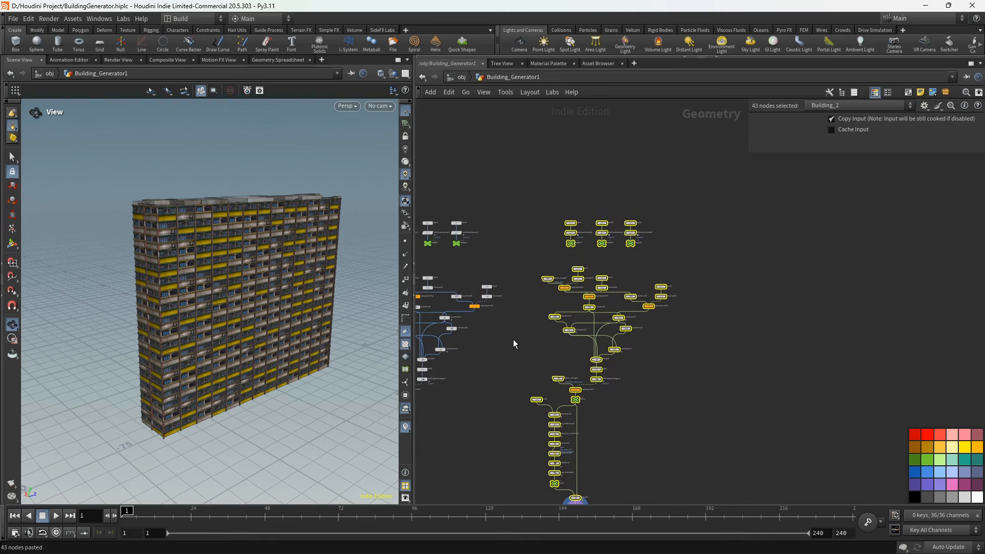
- Set the Max Value of attribrandomize4, above height1 in the copied network, to 15
scroll(572, 237, "up", 5)
left_click(575, 257)
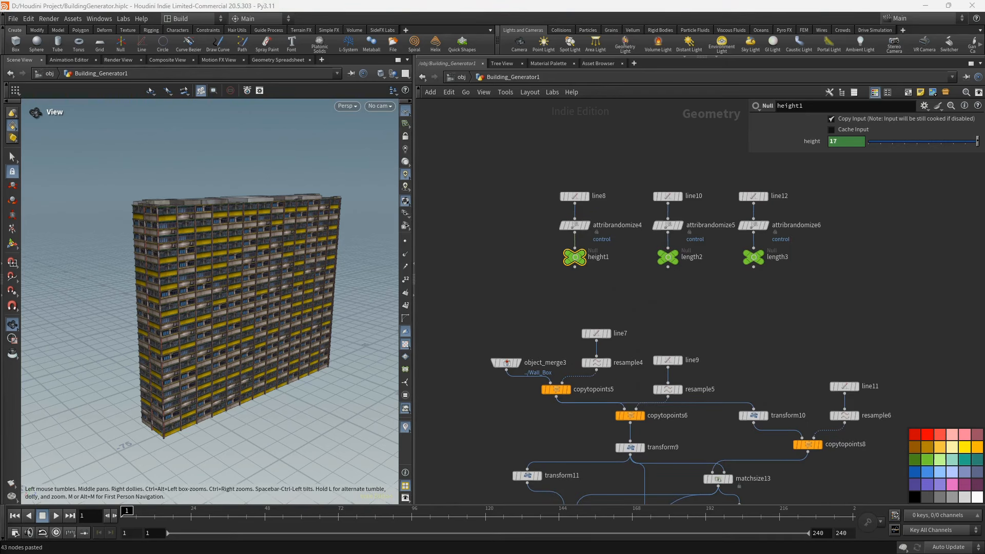
left_click(578, 227)
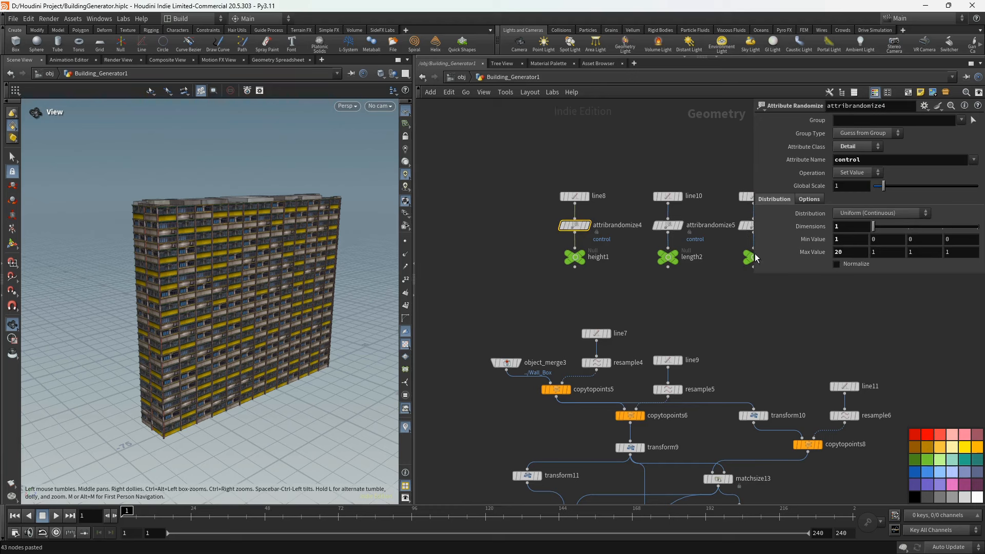
middle_click_drag(703, 302, 655, 295)
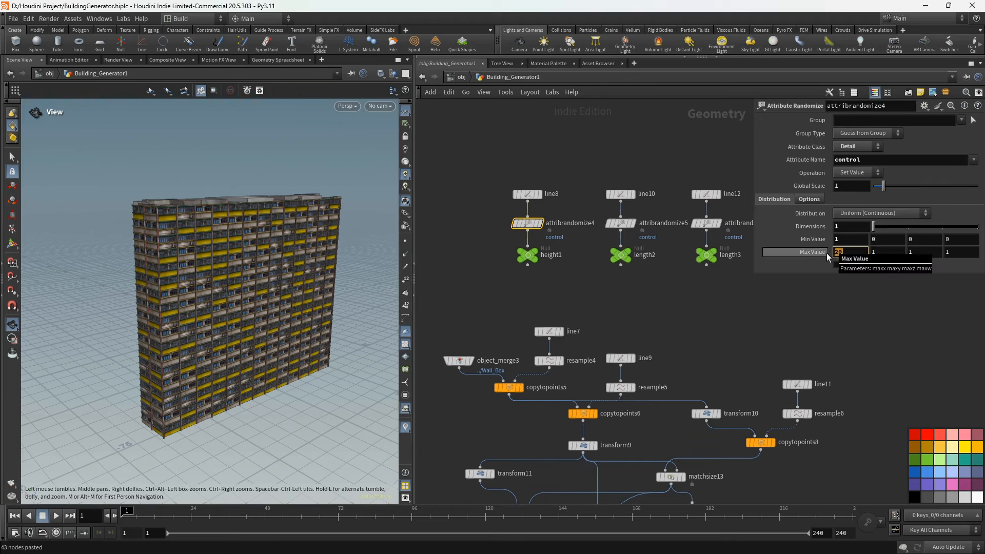
type("15")
left_click(794, 292)
- Set attribrandomize5's Min Value to 2 and its Max Value to 15
middle_click_drag(708, 303, 689, 302)
scroll(544, 231, "up", 2)
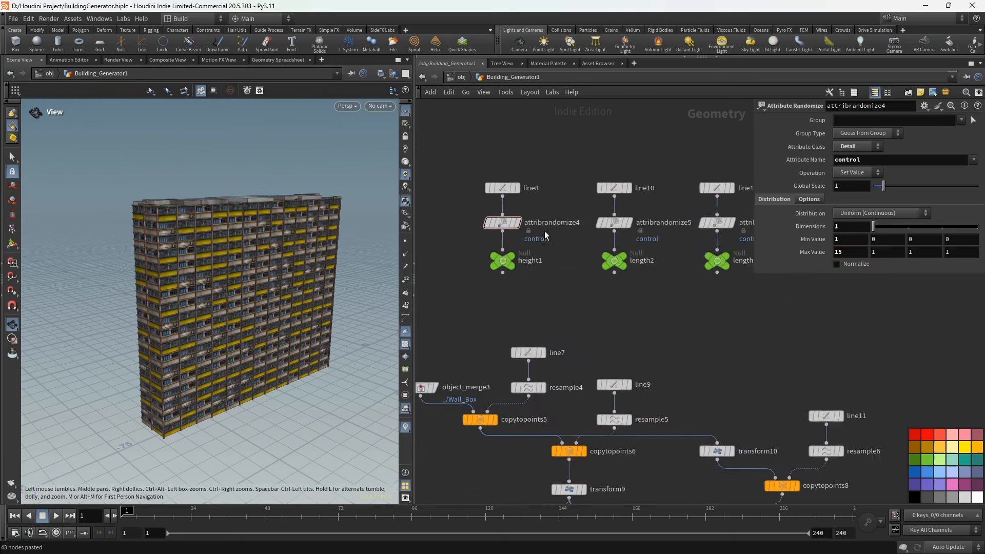
scroll(544, 231, "up", 3)
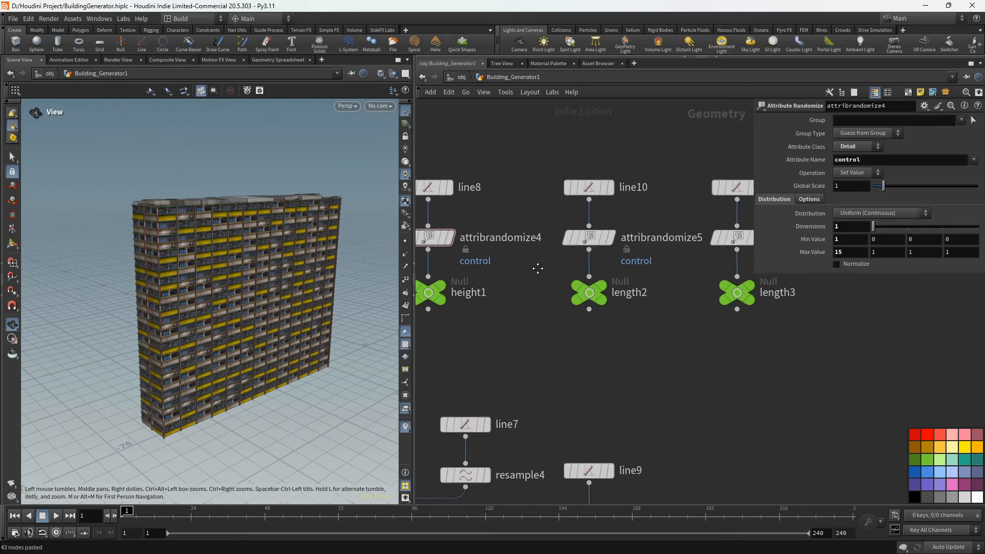
left_click(590, 238)
left_click(839, 238)
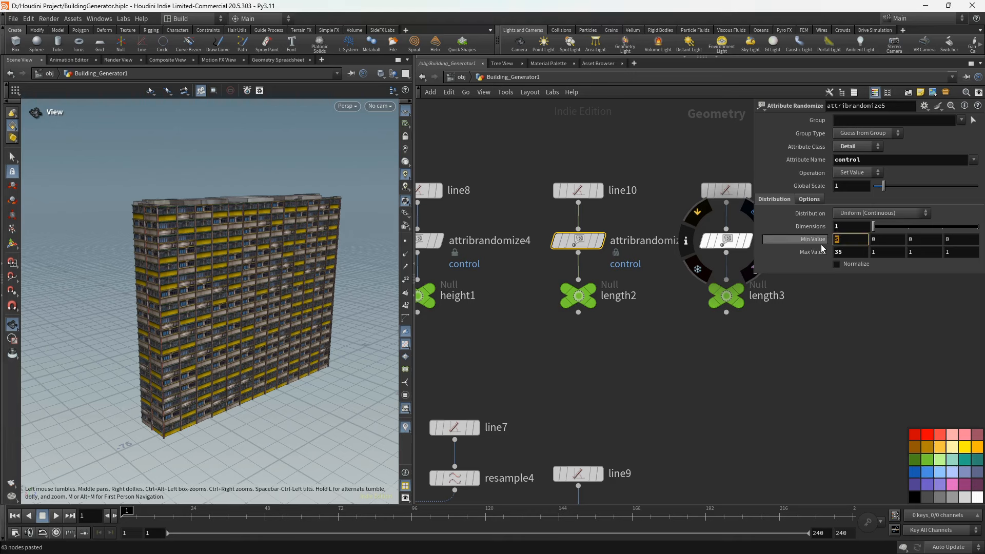
type("2")
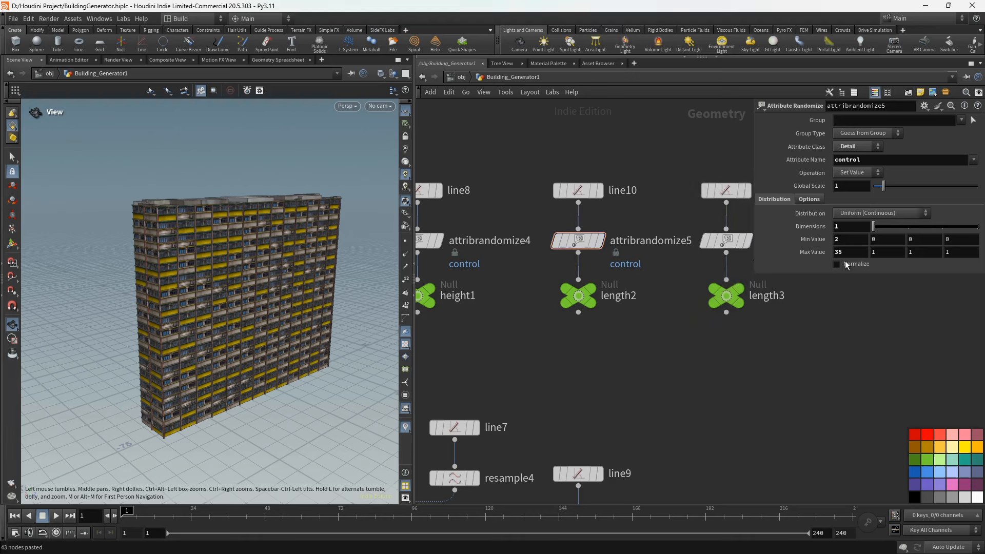
key("Tab")
type("1")
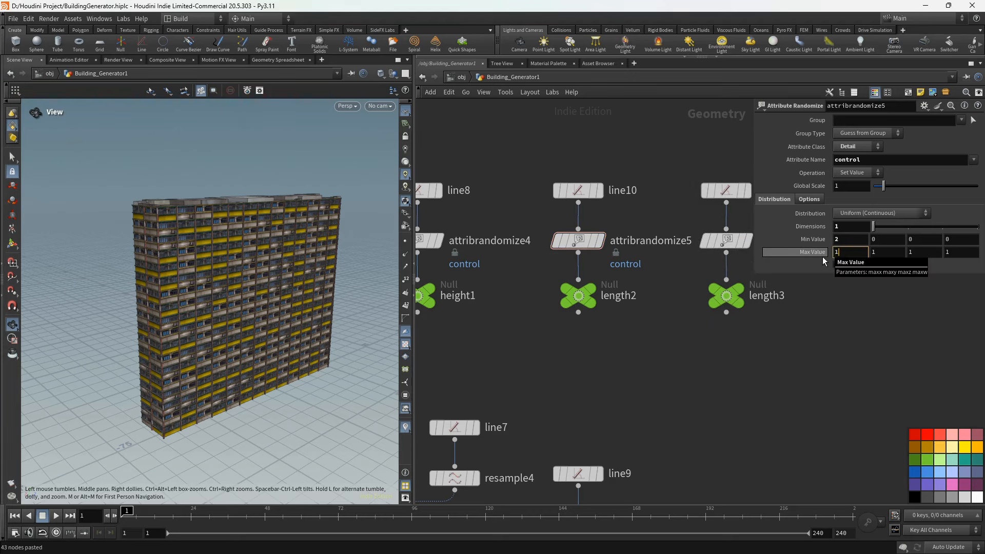
type("5")
- Set the Max Value of attribrandomize6, above length3, to 2
scroll(642, 349, "down", 2)
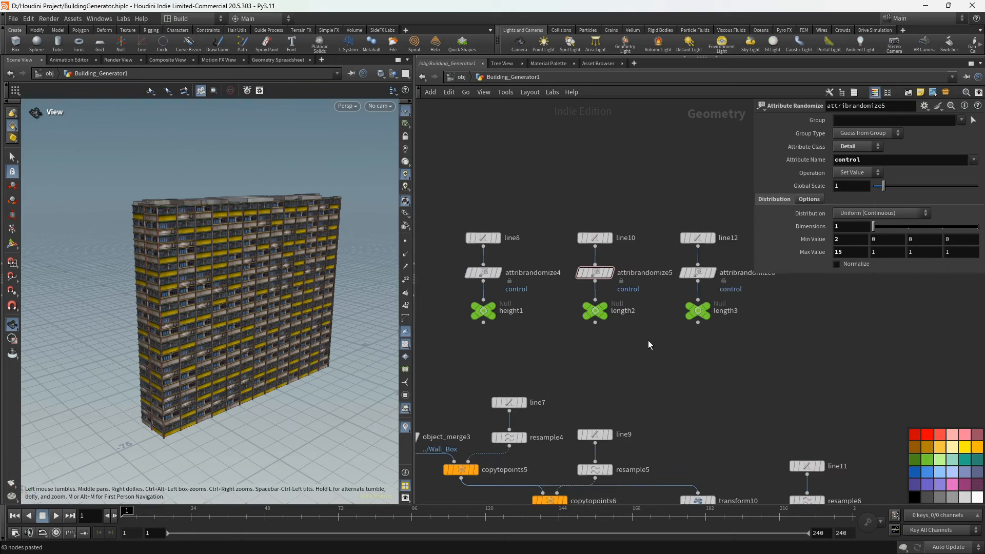
middle_click_drag(649, 340, 568, 353)
left_click(618, 287)
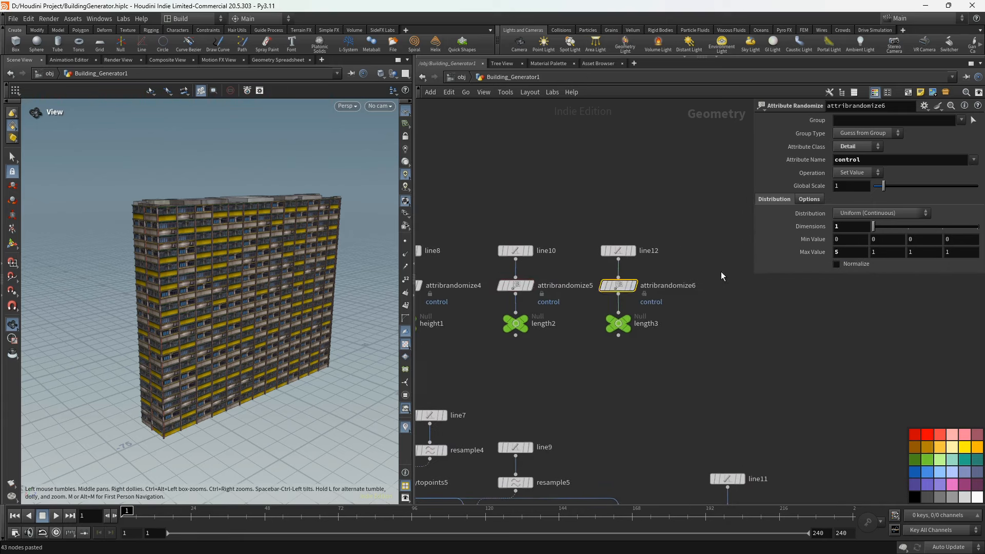
double_click(849, 252)
type("2")
key("Return")
scroll(659, 365, "down", 1)
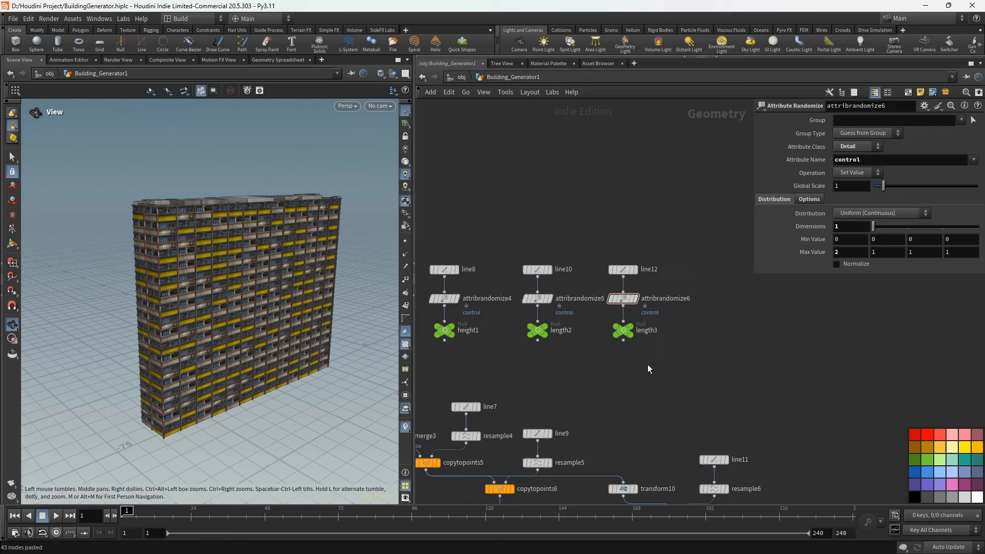
- Change height1's height expression in the copied network to detail("op:../attribrandomize4","control",0)
middle_click_drag(622, 362, 657, 359)
scroll(500, 357, "up", 1)
left_click(479, 330)
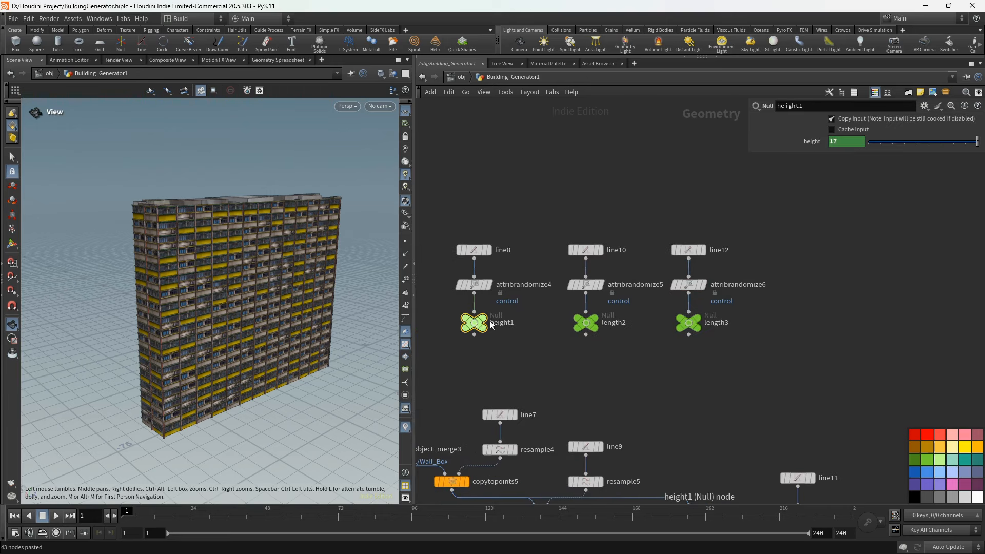
left_click(759, 141)
left_click_drag(750, 153, 599, 179)
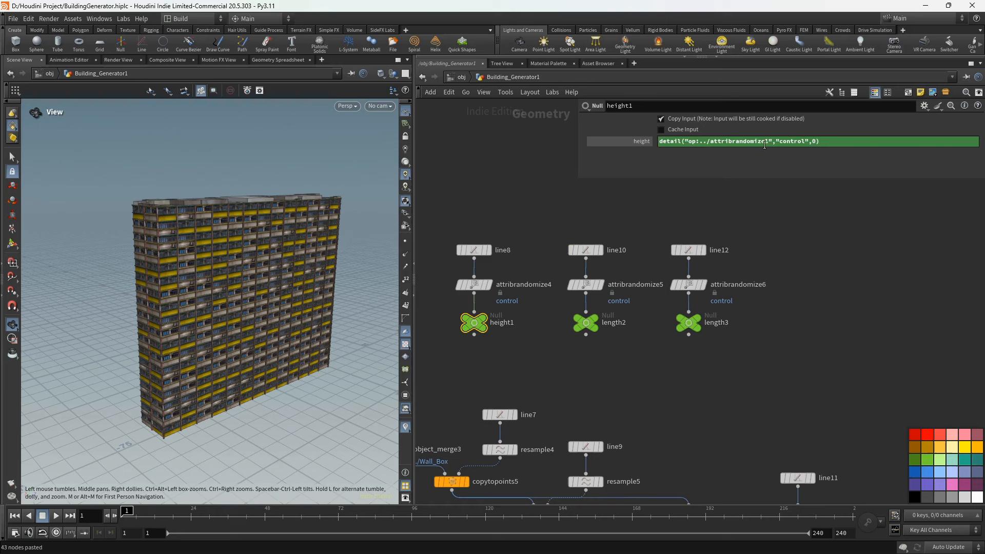
type("4")
left_click(691, 220)
- Point length2's height expression to attribrandomize5 and length3's height expression to attribrandomize6
left_click(586, 324)
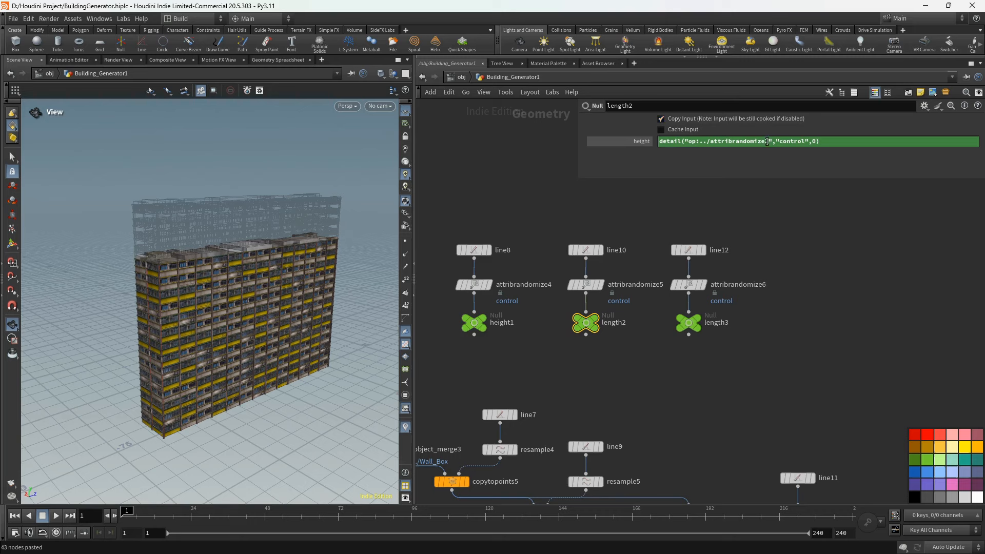
key("Return")
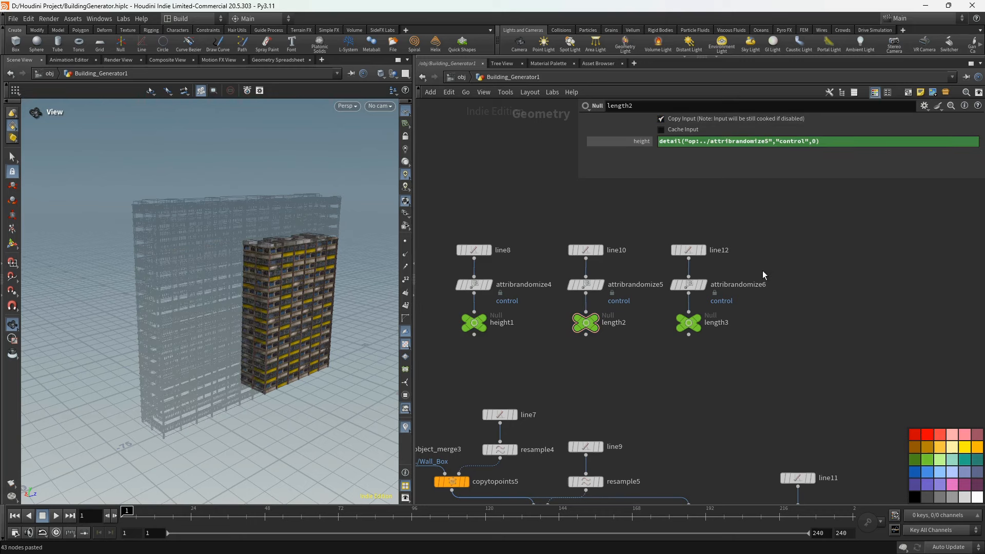
left_click(689, 322)
left_click(655, 143)
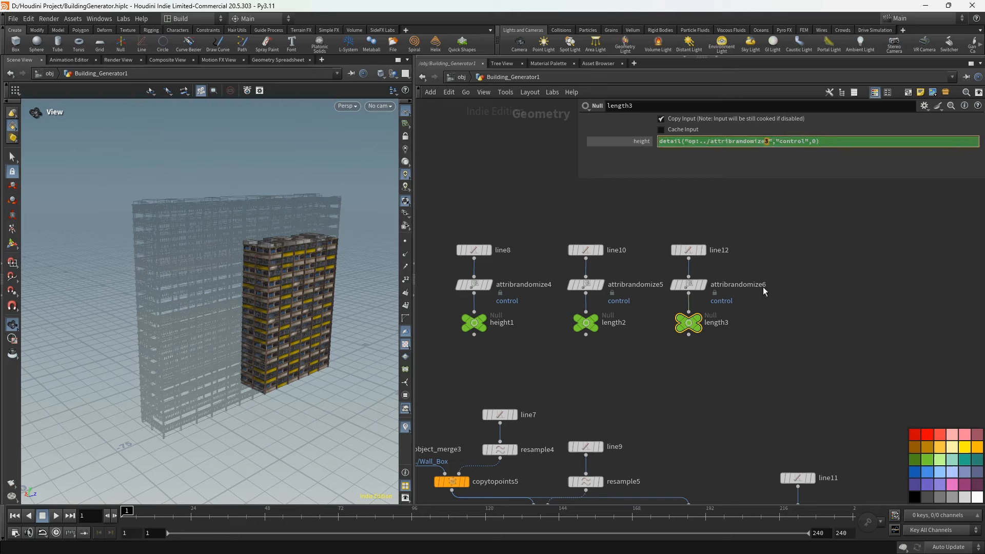
type("6")
key("Return")
- Set attribrandomize4's Global Seed to 5911.8 + ch("../Control/newparameter")
left_click(474, 323)
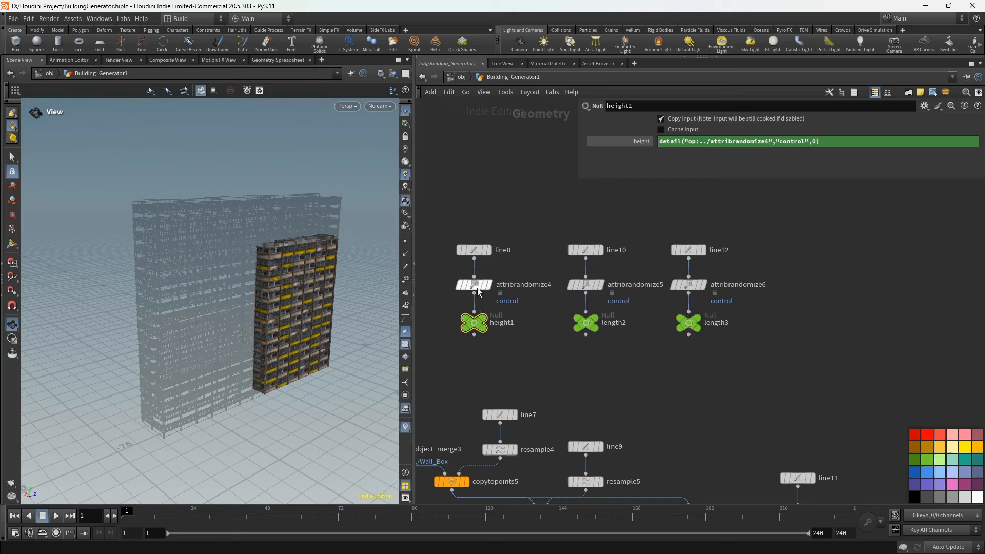
left_click(475, 286)
left_click_drag(617, 181, 625, 302)
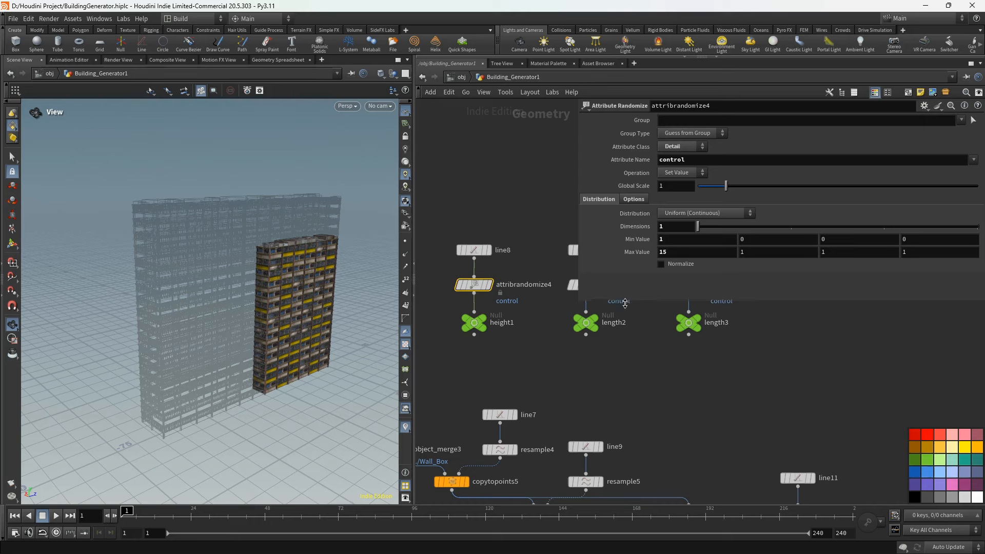
left_click(634, 201)
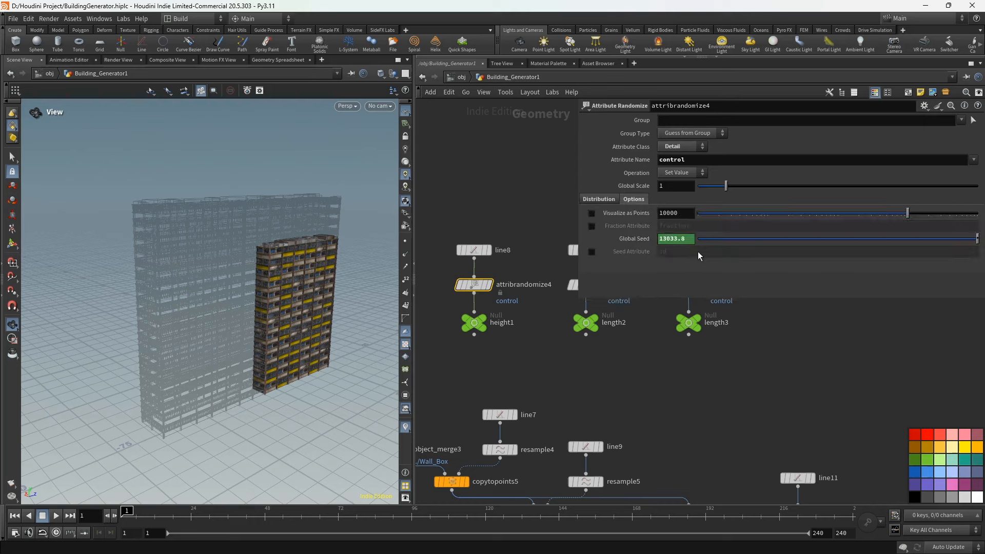
left_click(635, 239)
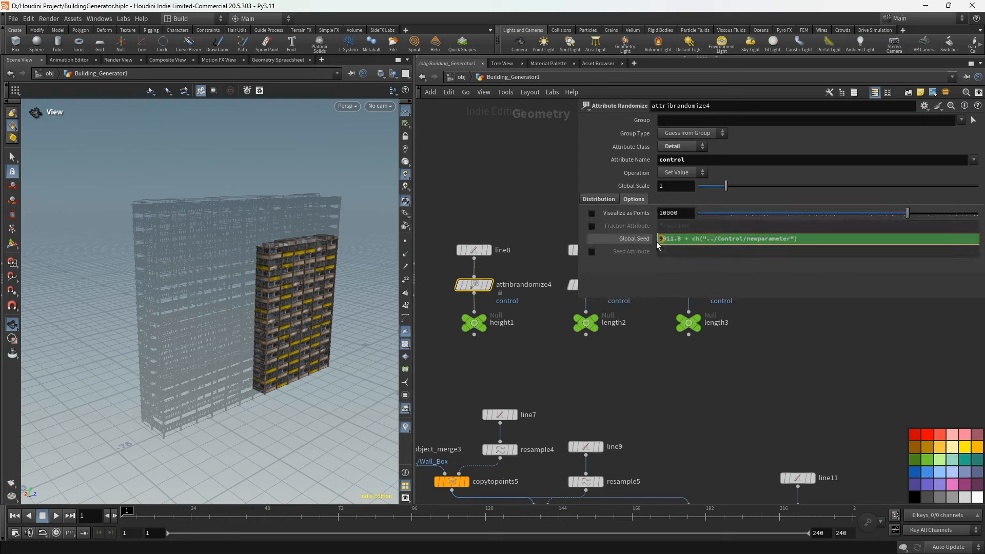
key("Return")
middle_click_drag(536, 331, 500, 374)
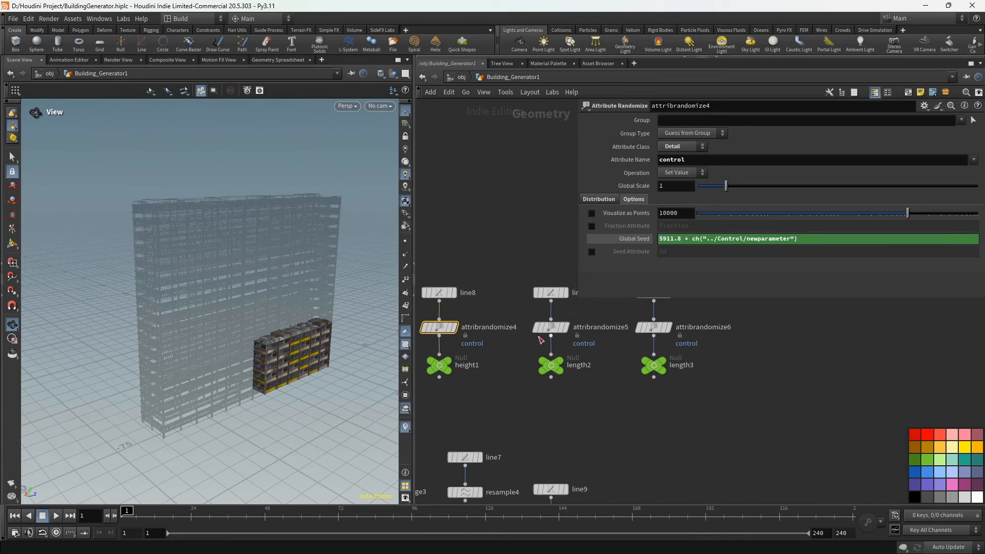
- Change attribrandomize5's Global Seed offset and set attribrandomize6's Global Seed to 23911.8 + ch("../Control/newparameter")
left_click(547, 328)
left_click(634, 199)
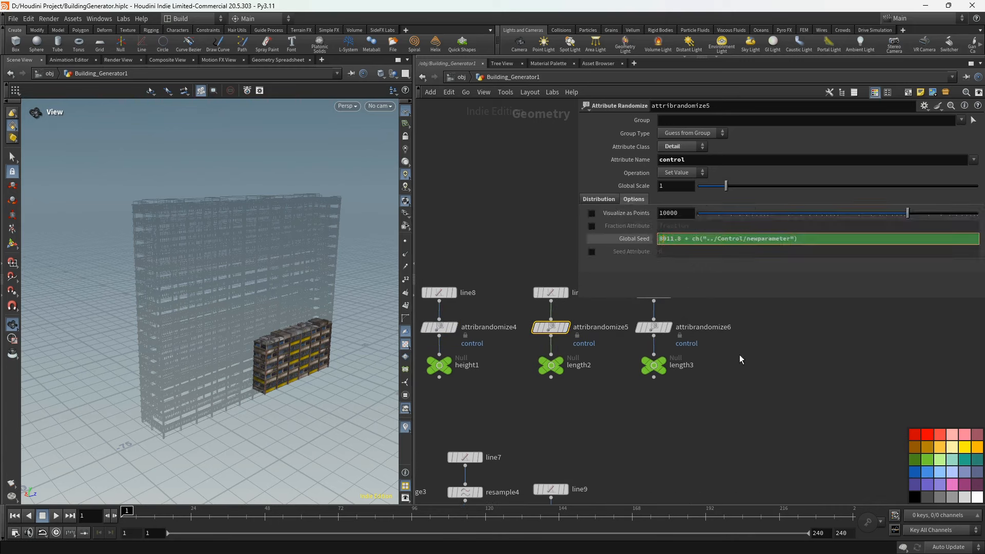
left_click(654, 329)
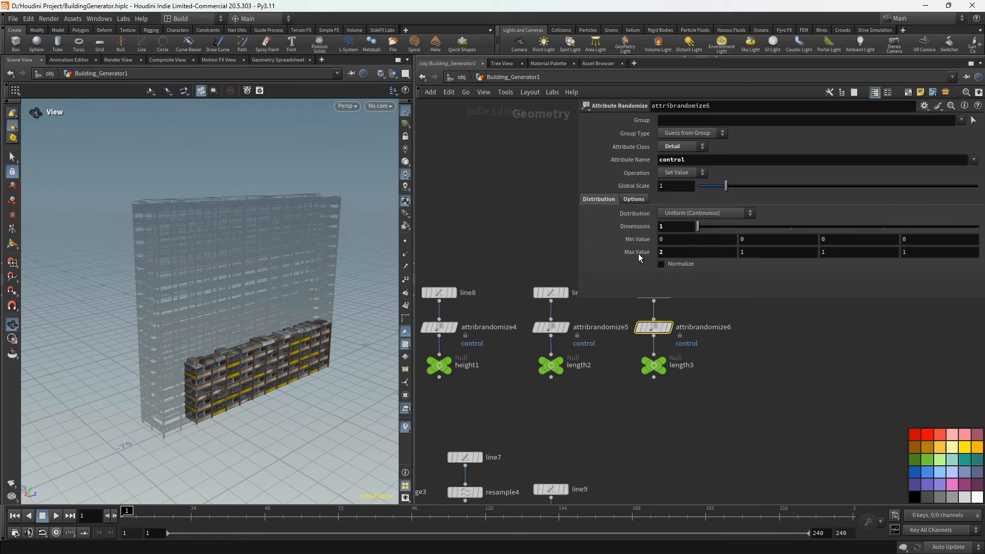
left_click(631, 200)
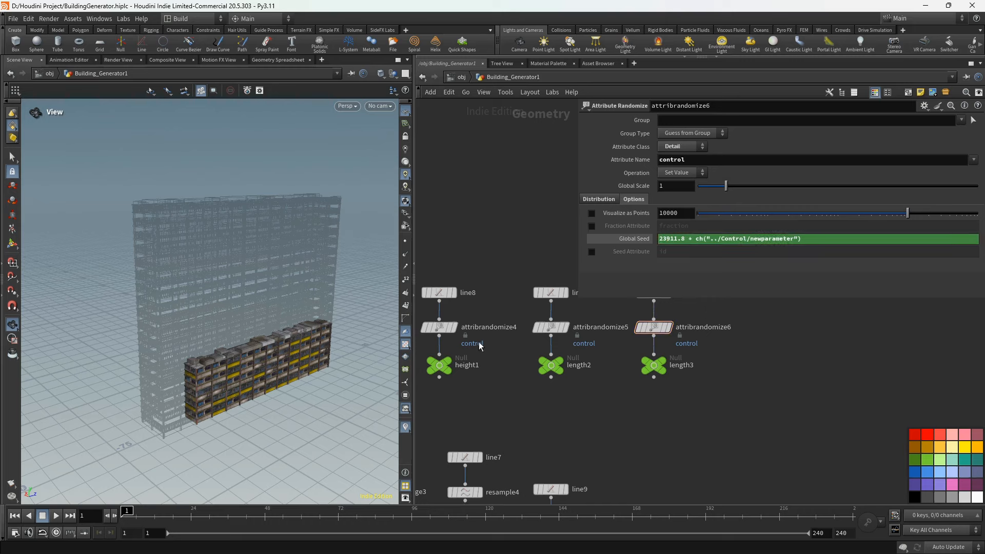
left_click(439, 328)
- Change the leading digit of attribrandomize3's Global Seed expression, above length1 in the original network, to 7
scroll(511, 393, "down", 1)
middle_click_drag(513, 396, 924, 399)
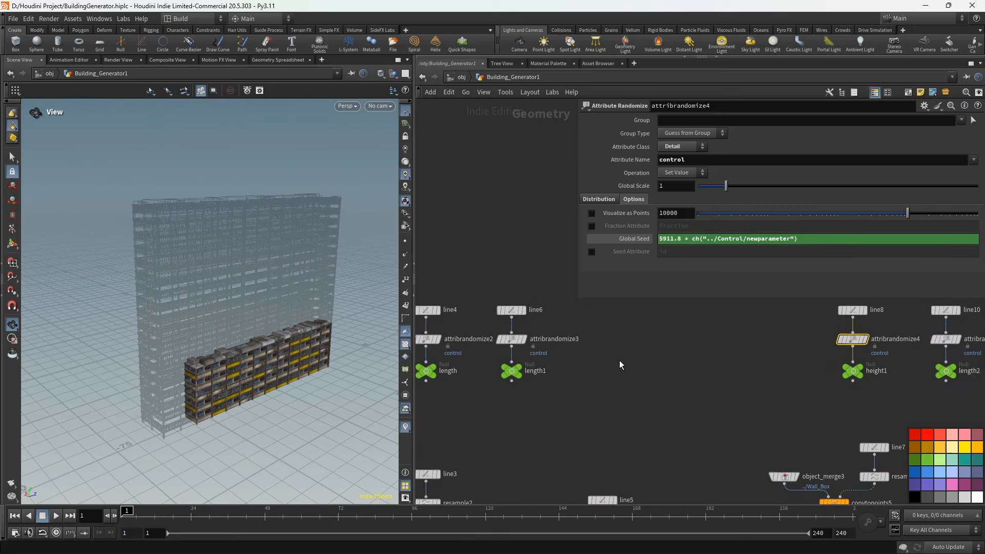
middle_click_drag(620, 365, 788, 377)
left_click(682, 355)
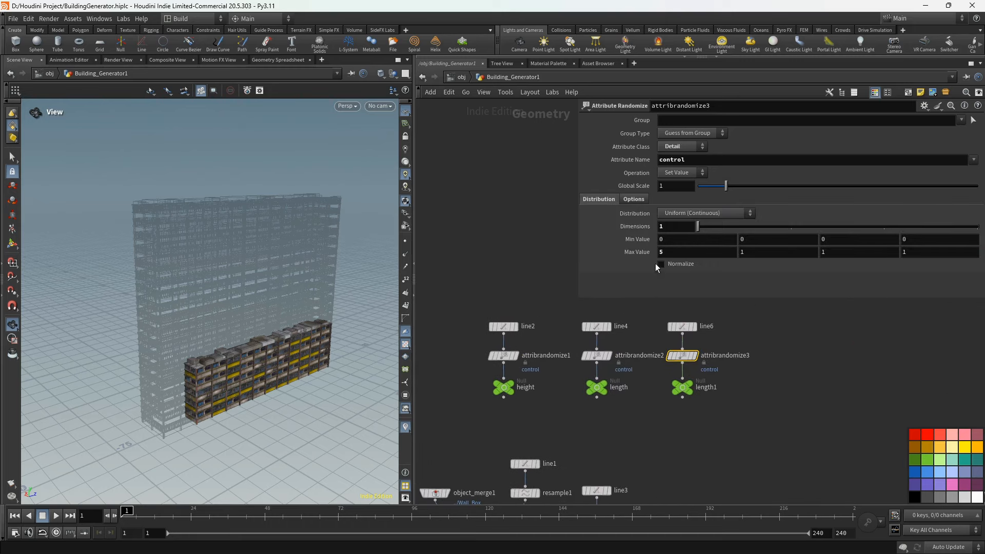
left_click(637, 200)
type("7")
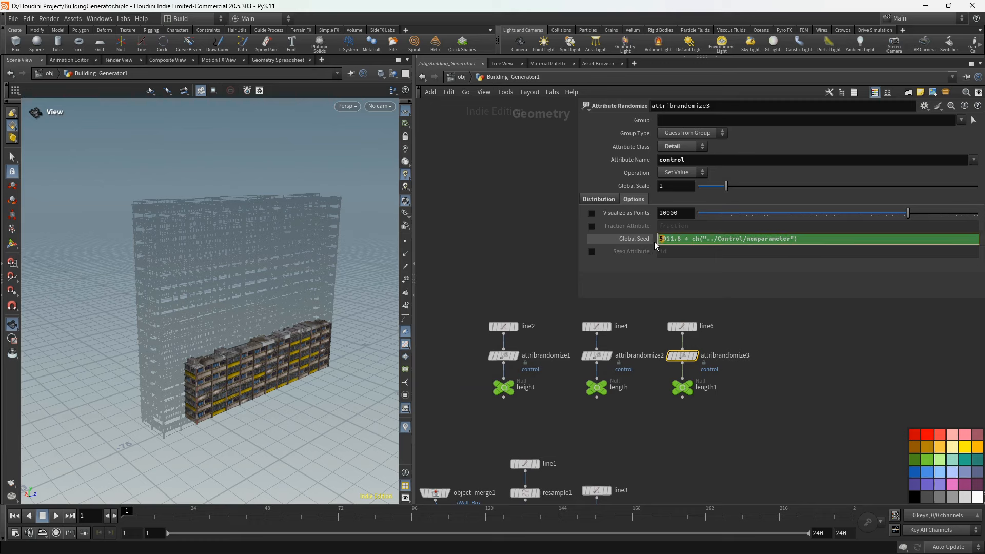
key("Return")
- Set the Global Seed of attribrandomize2, above the original length control, to 87911.8 + ch("../Control/newparameter")
left_click(593, 356)
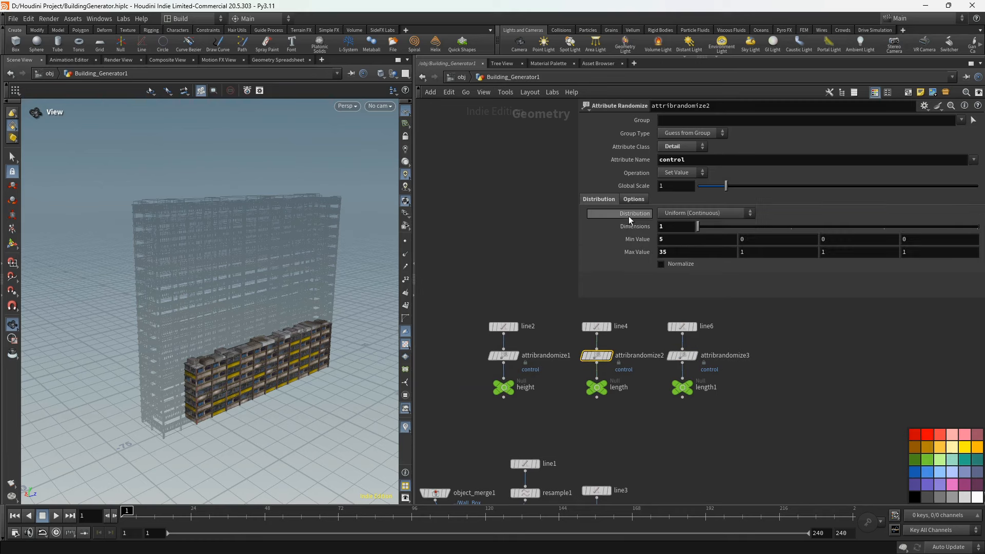
left_click(634, 199)
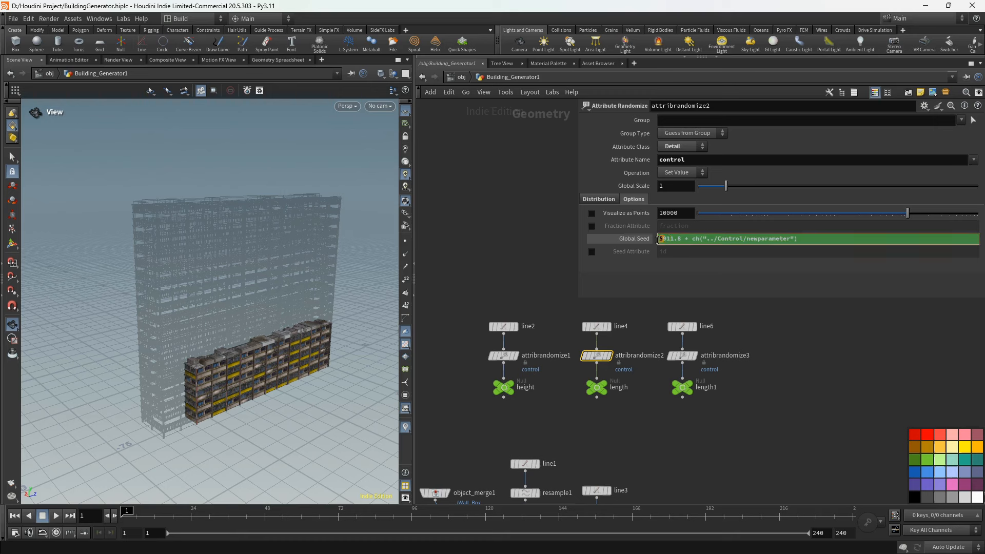
type("87")
key("Return")
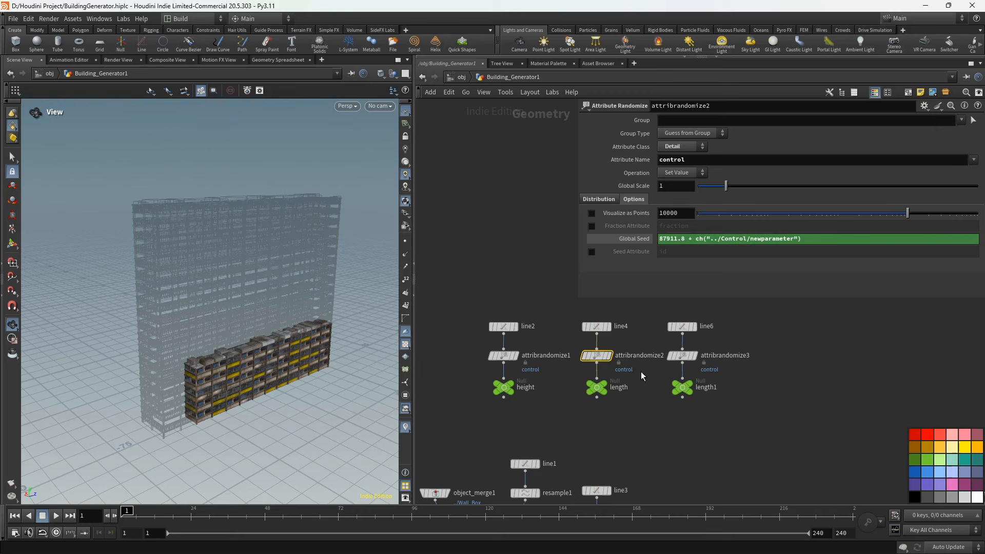
- Check line7's Length in the copied network and copy the height parameter of the height1 null
scroll(787, 372, "down", 6)
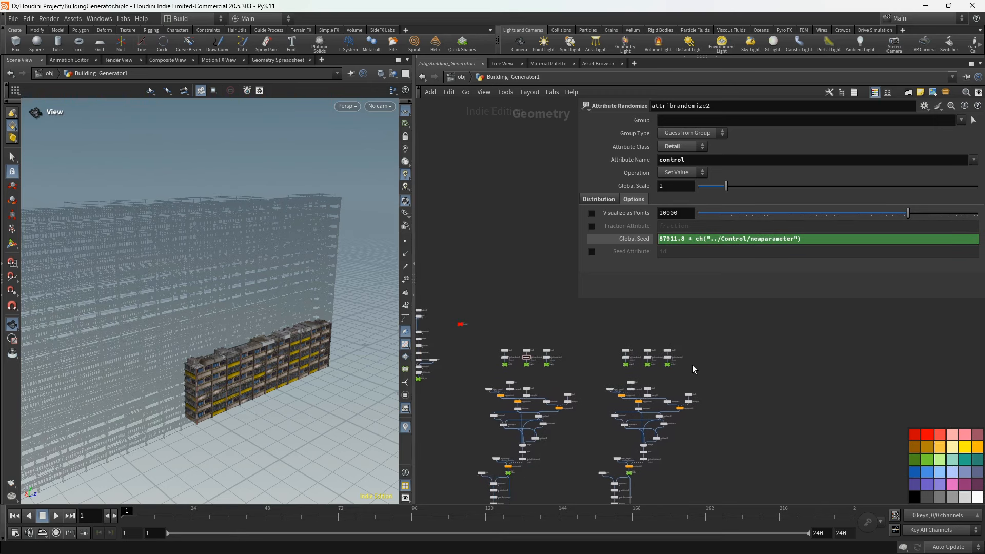
middle_click_drag(687, 370, 547, 310)
scroll(589, 331, "up", 4)
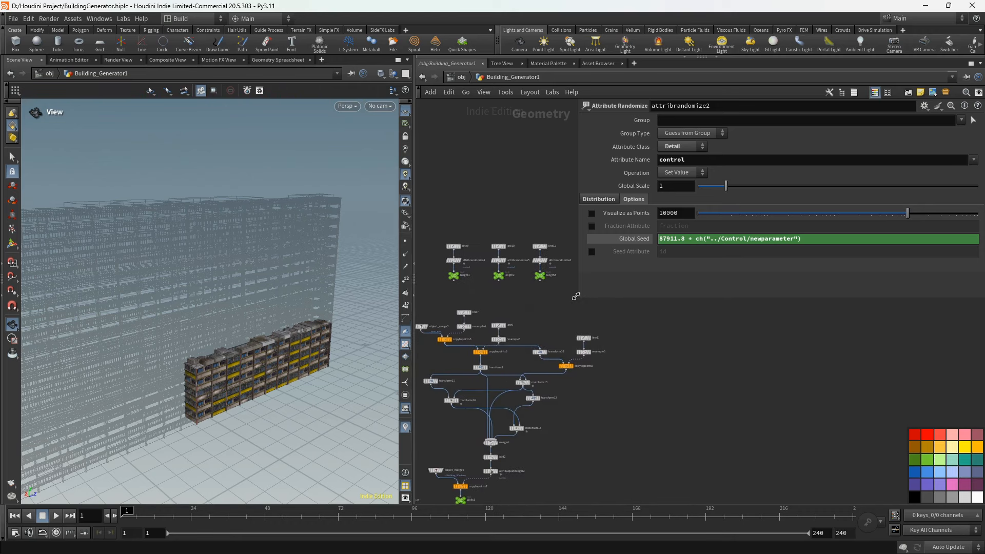
left_click_drag(576, 296, 659, 345)
scroll(588, 321, "up", 3)
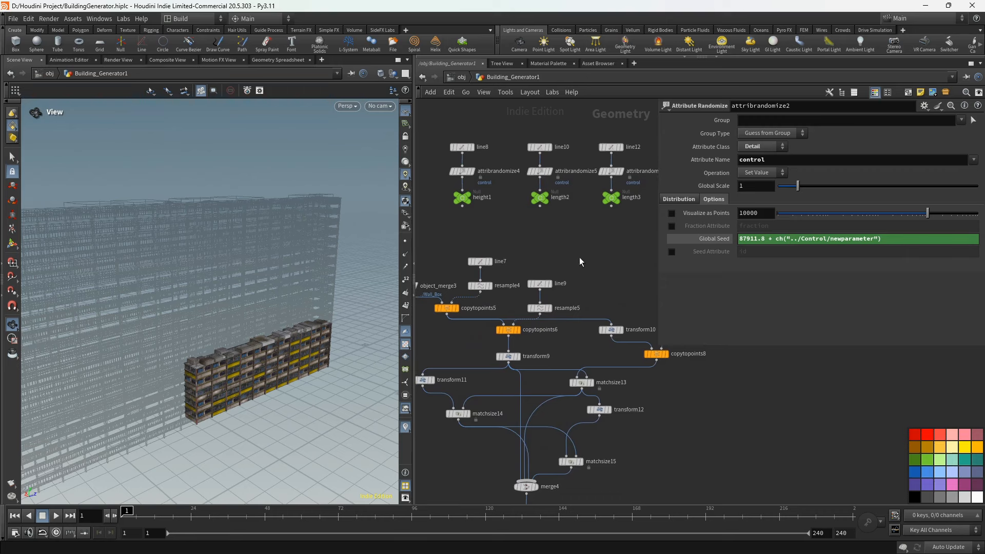
middle_click_drag(542, 238, 544, 254)
left_click(483, 277)
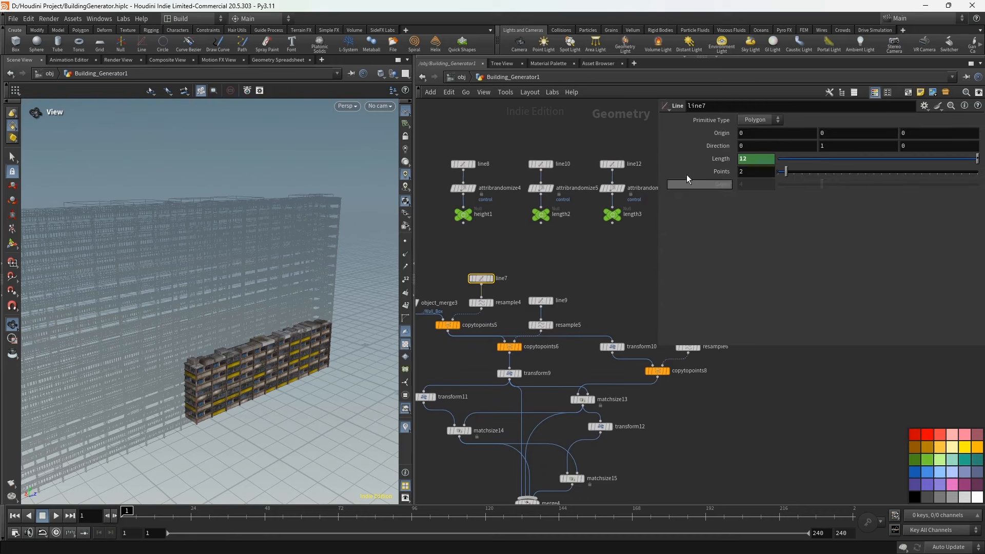
middle_click(710, 158)
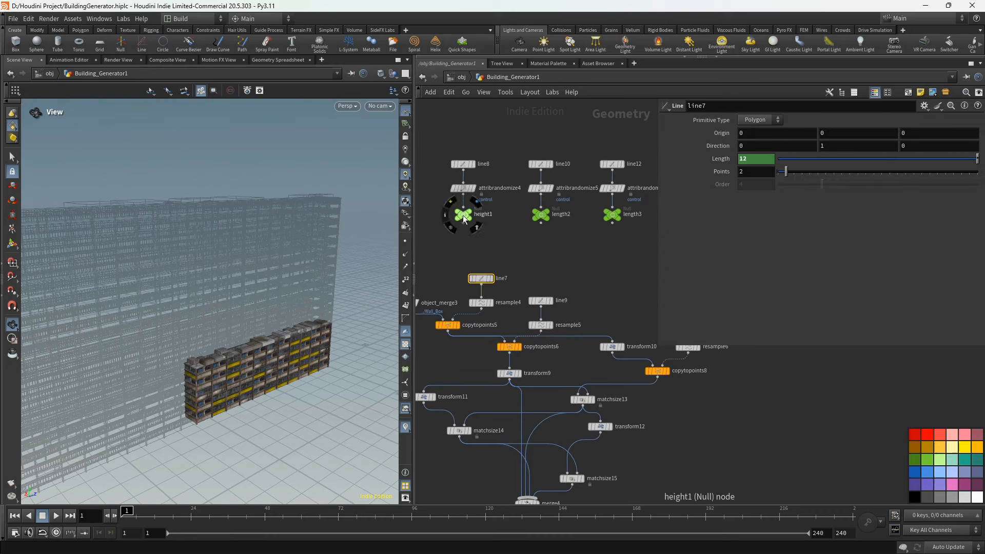
left_click(464, 217)
left_click(715, 146)
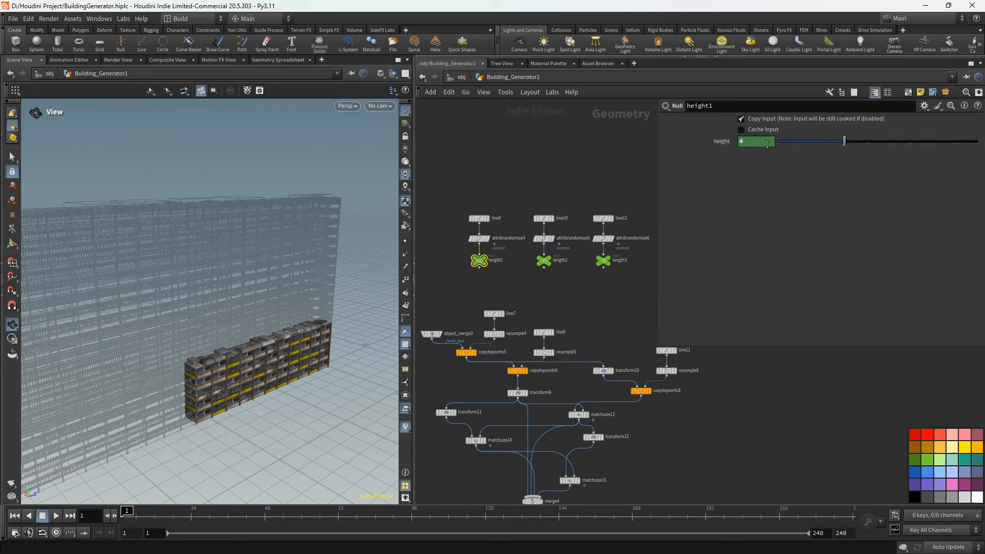
right_click(740, 142)
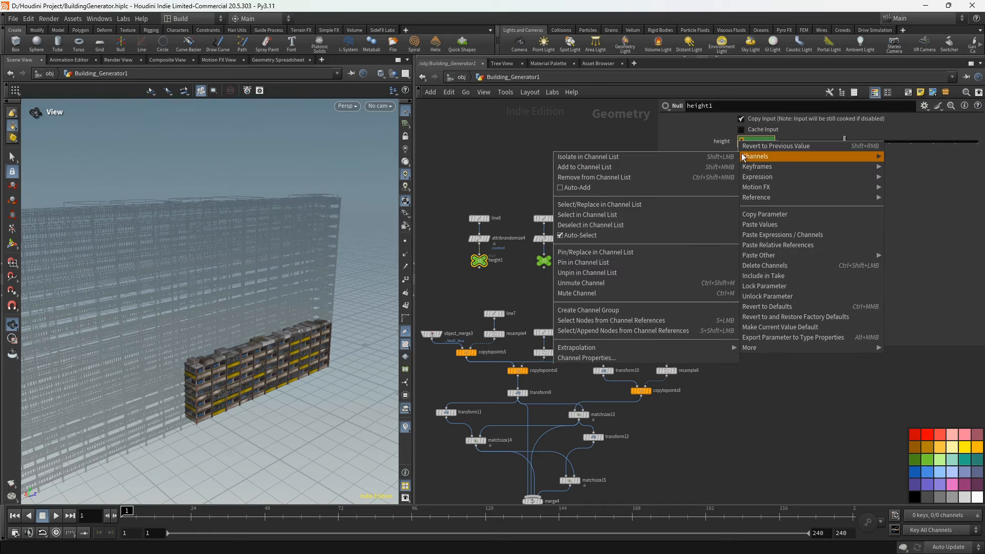
left_click(752, 215)
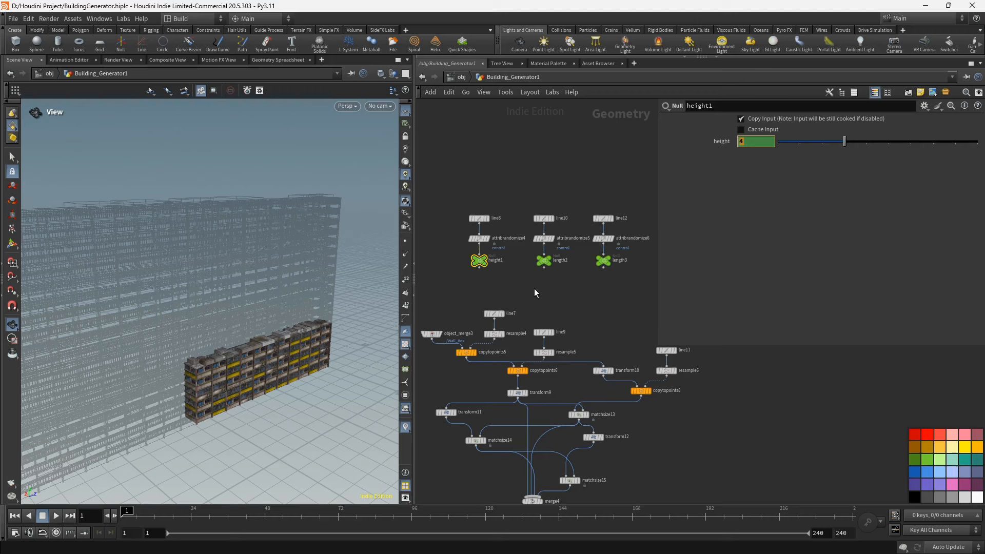
- Relink line7's Length to the copied height1 parameter as a relative reference, keeping it as 3 * ch("../height1/newparameter")
left_click_drag(530, 289, 498, 321)
left_click_drag(756, 160, 838, 158)
key("ctrl+c")
right_click(837, 159)
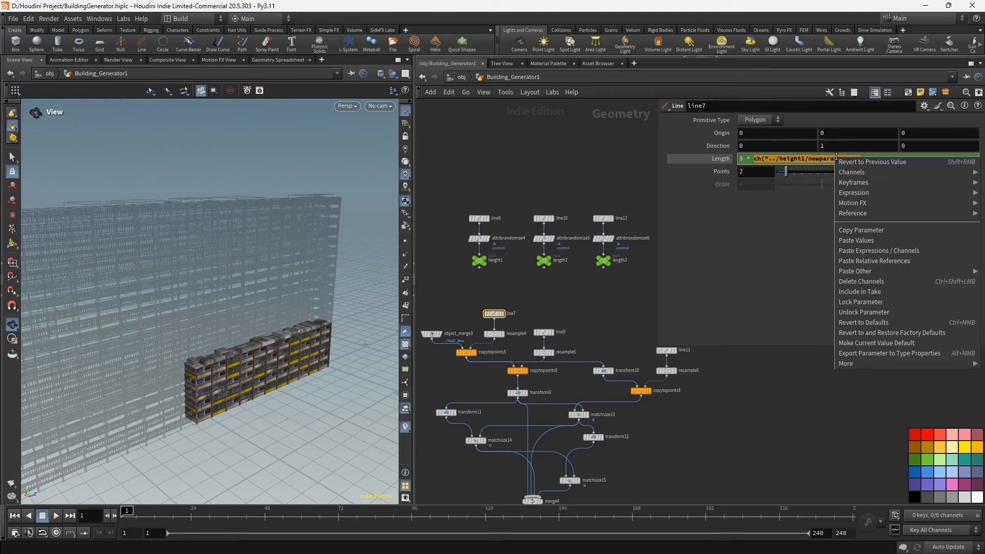
left_click(844, 262)
left_click(706, 198)
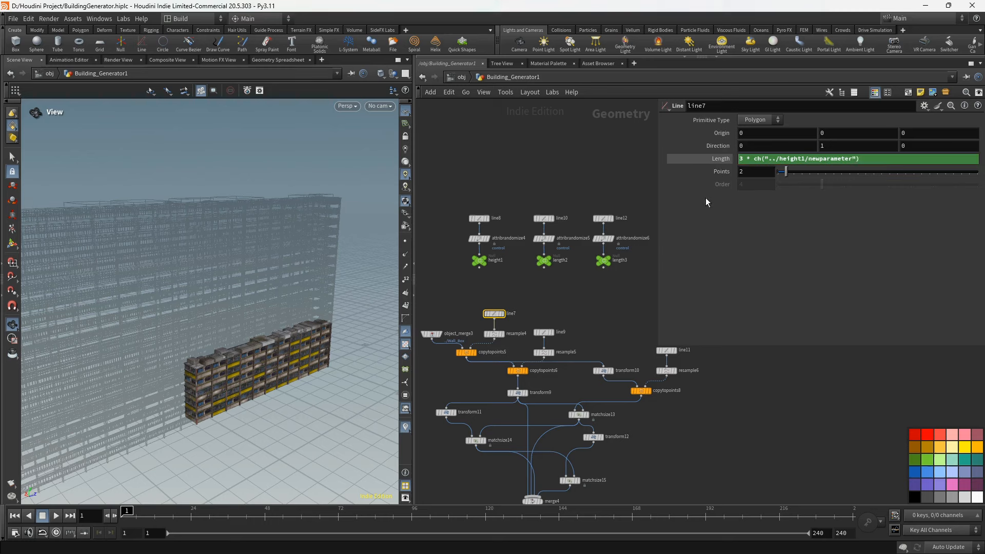
left_click(710, 160)
- Reveal line9's Length expression and copy the height parameter of the length2 null
middle_click_drag(592, 321, 560, 317)
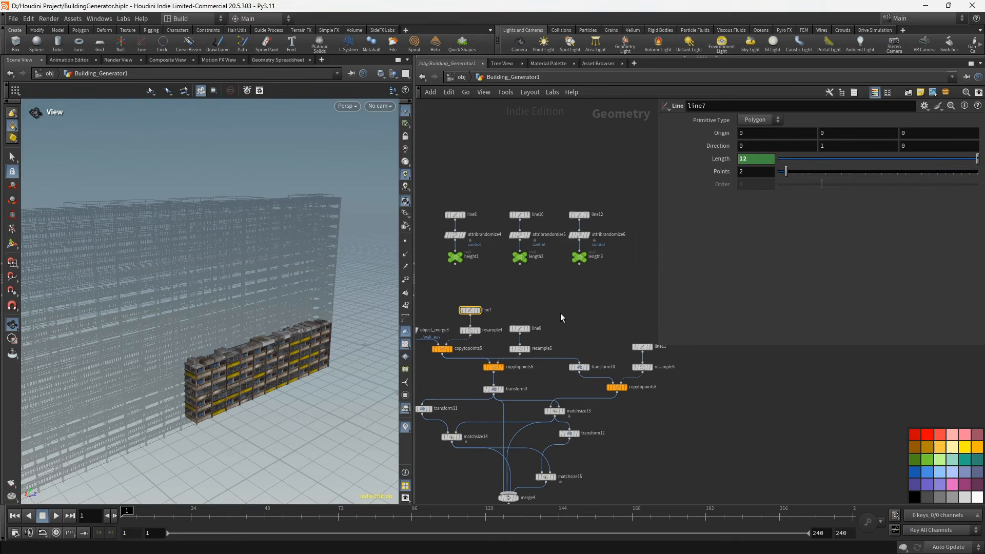
left_click_drag(512, 337, 512, 338)
left_click(710, 158)
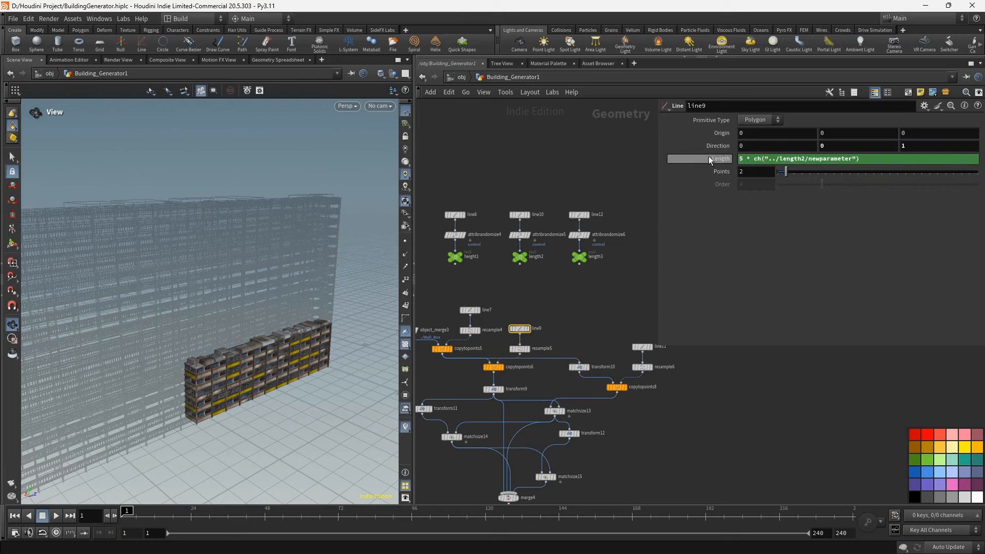
middle_click_drag(601, 277, 593, 277)
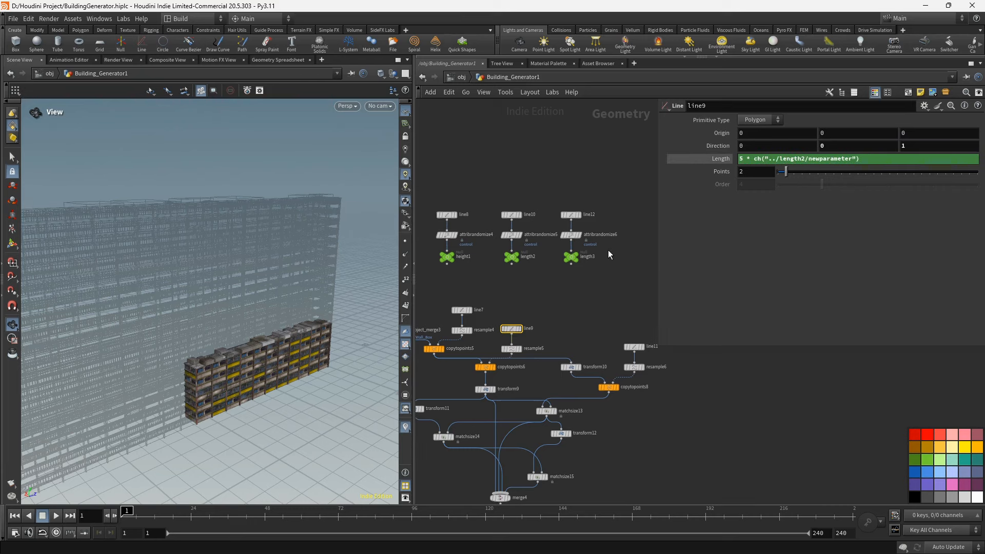
left_click(511, 257)
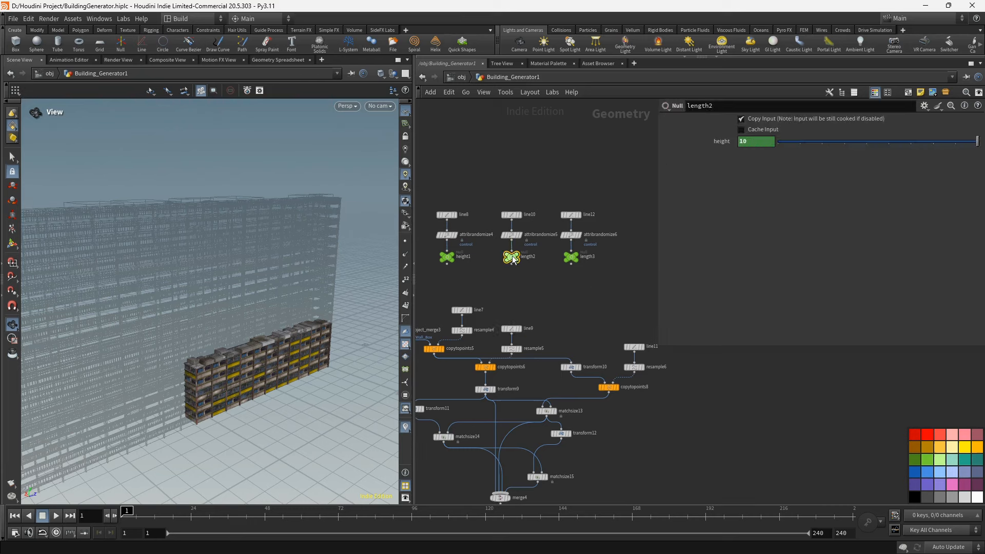
right_click(739, 141)
left_click(758, 219)
- Relink line9's Length to the copied length2 parameter as a relative reference, keeping it as 5 * ch("../length2/newparameter")
left_click(514, 329)
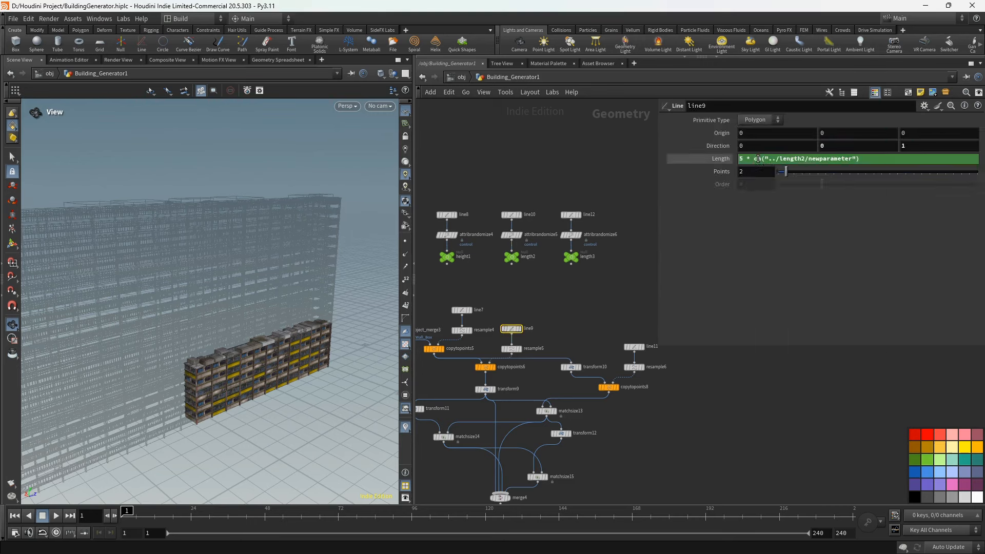
left_click_drag(759, 159, 859, 160)
key("ctrl+c")
right_click(837, 160)
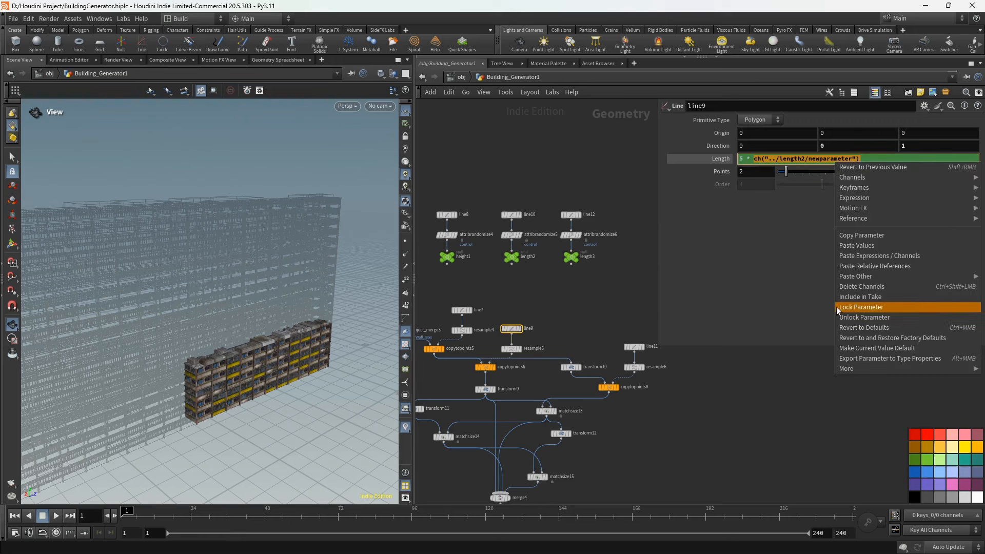
left_click(842, 267)
left_click(601, 301)
- Check line11's Length in the copied network and copy the height parameter of the length3 null
middle_click_drag(592, 311, 542, 309)
left_click(585, 341)
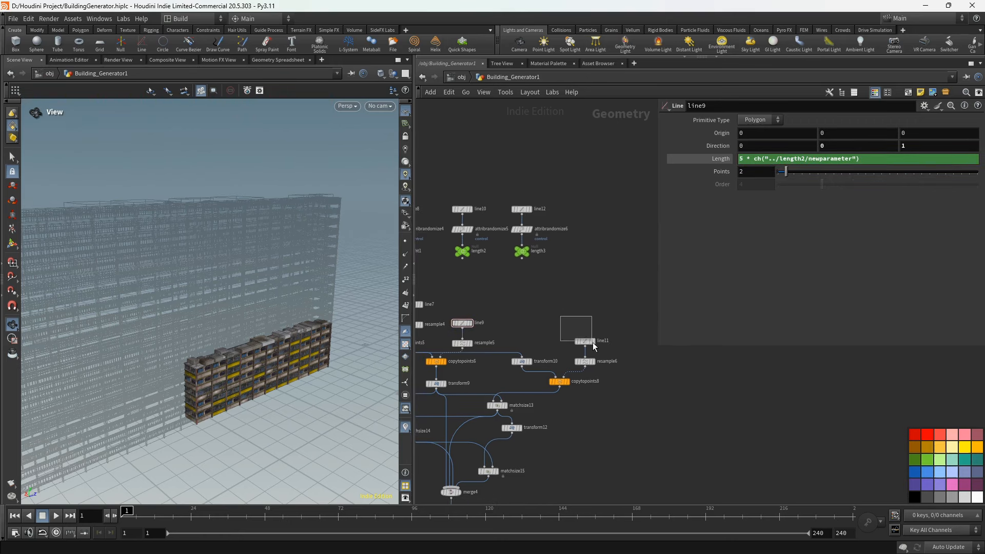
left_click(723, 160)
left_click(521, 251)
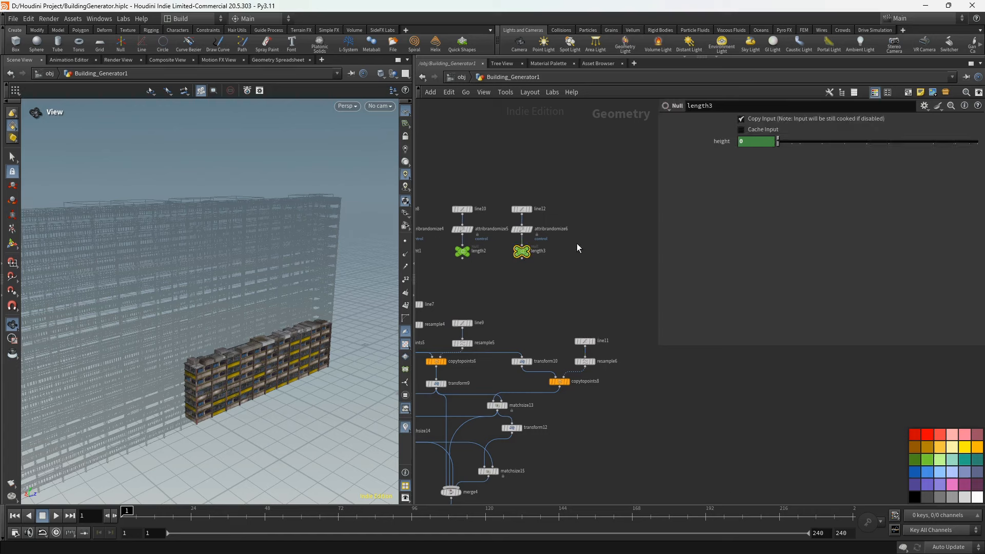
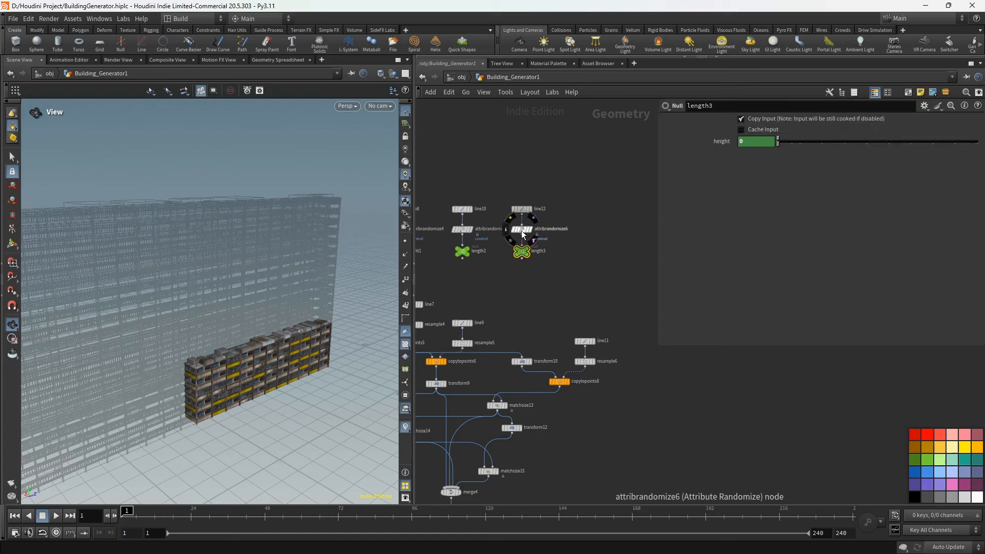
right_click(740, 143)
left_click(753, 228)
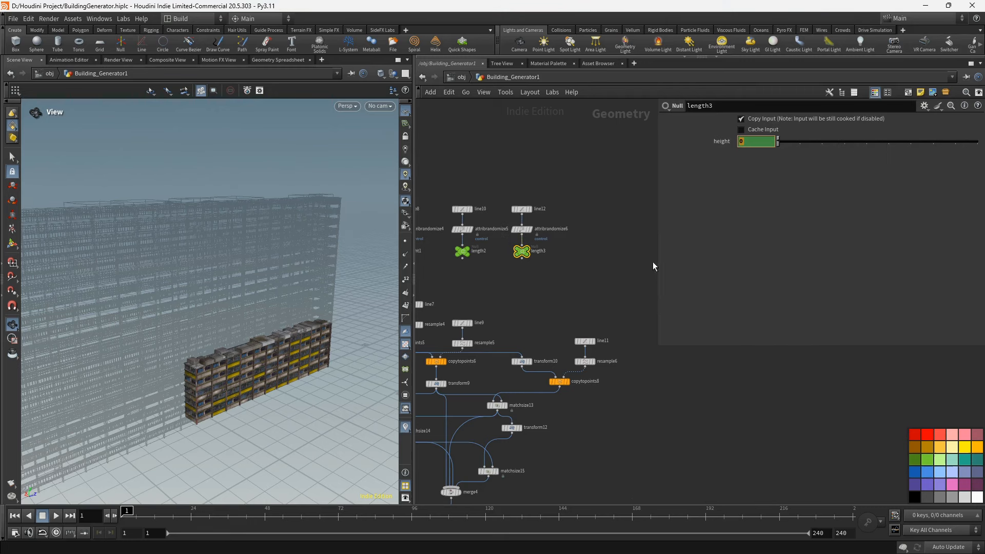
- Relink line11's Length to the copied length3 parameter as a relative reference, keeping it as 5 * ch("../length3/newparameter")
left_click(584, 341)
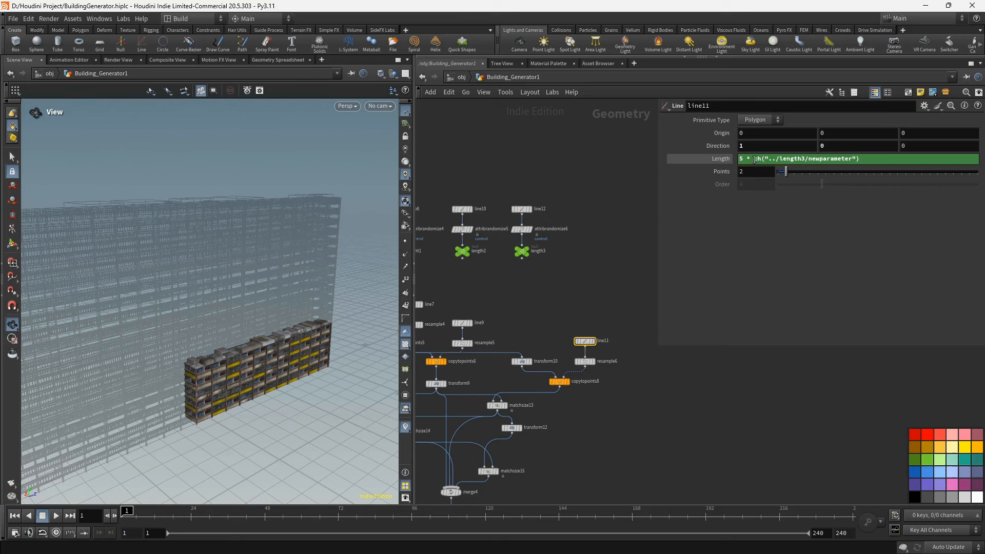
left_click_drag(754, 160, 861, 159)
right_click(863, 160)
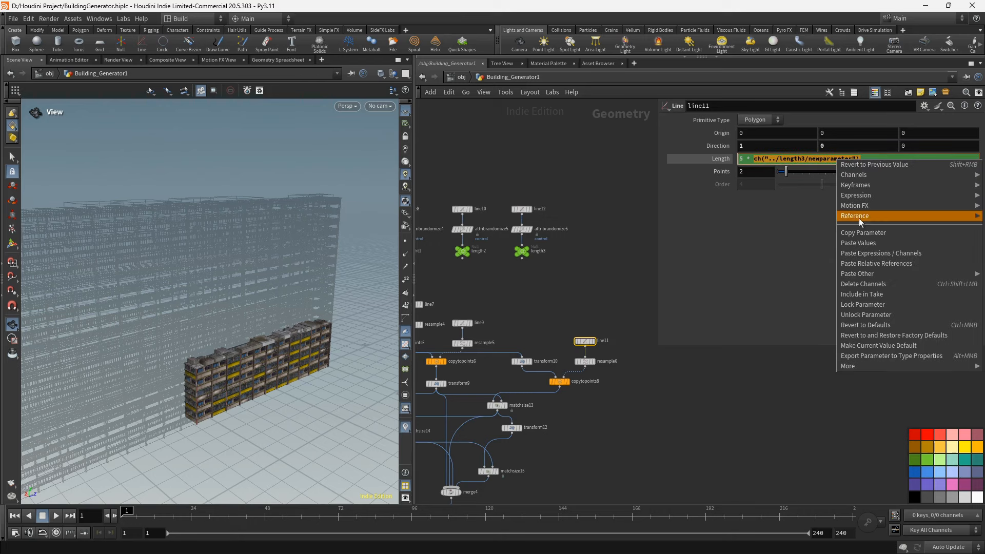
left_click(852, 264)
left_click(708, 161)
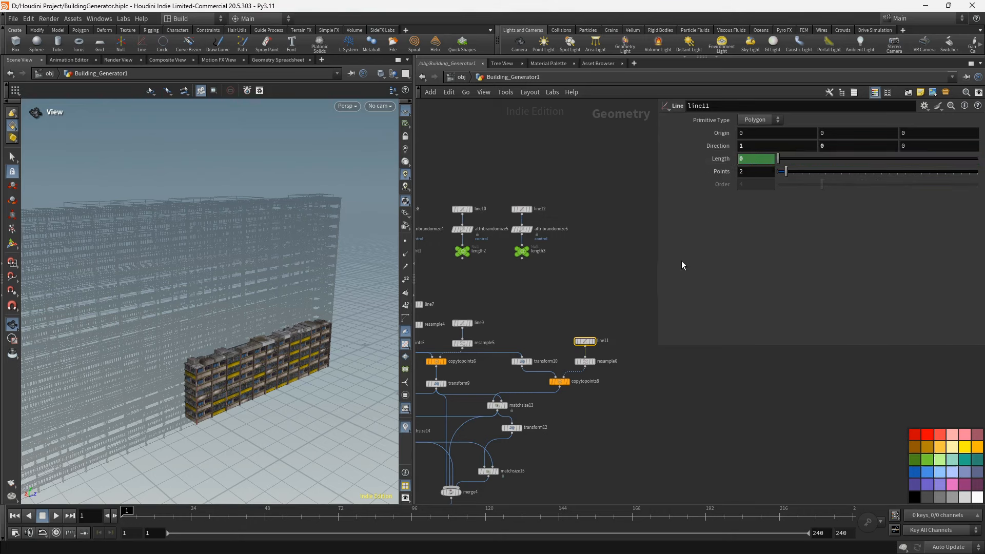
- Display the merge4 output of the copied network and examine the wall point layout in the viewport
scroll(587, 319, "down", 2)
middle_click_drag(554, 308, 592, 190)
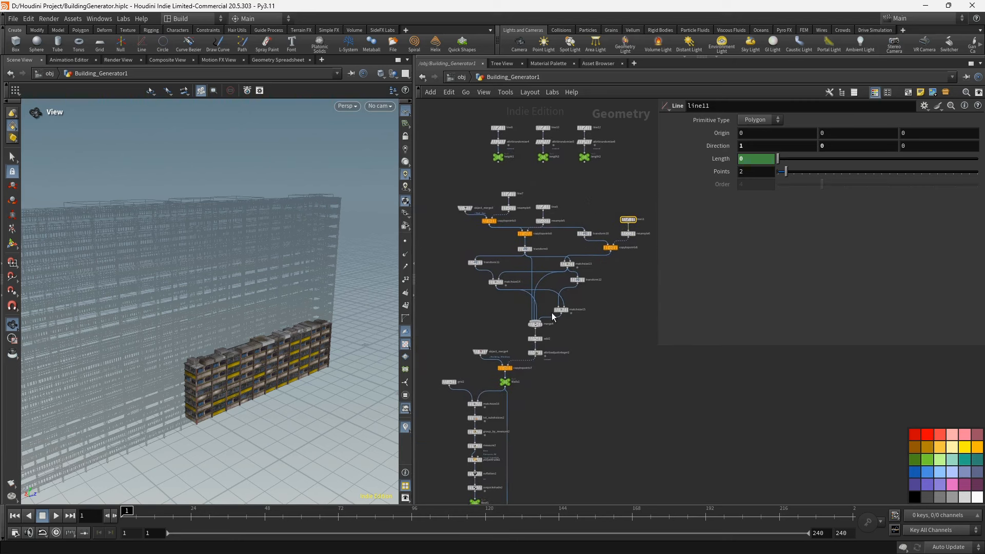
scroll(548, 318, "up", 5)
left_click(527, 333)
left_click(513, 334)
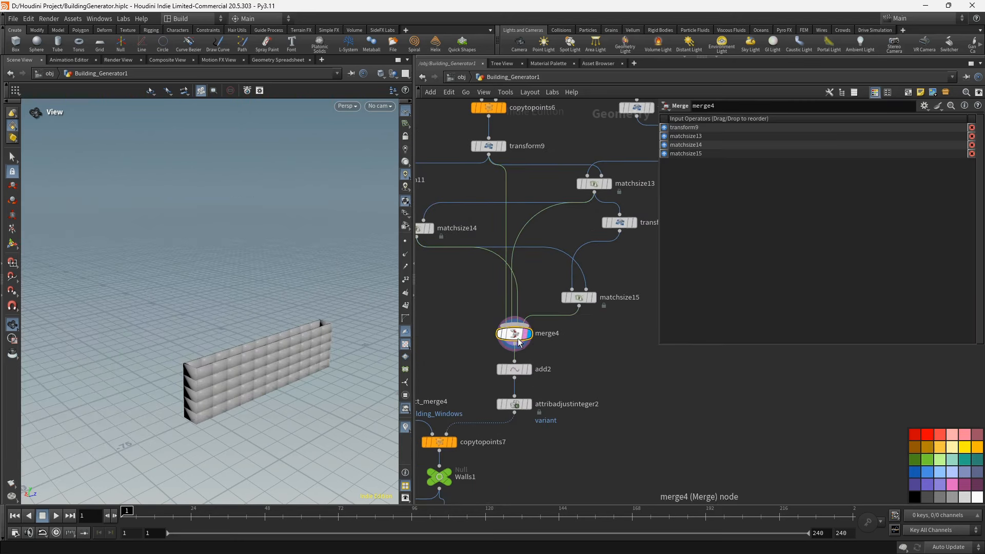
left_click_drag(355, 346, 301, 305)
- Move the Control null above the gap between the two building networks and set its Control value to 4010
scroll(624, 327, "down", 3)
middle_click_drag(609, 361, 613, 211)
scroll(611, 226, "down", 3)
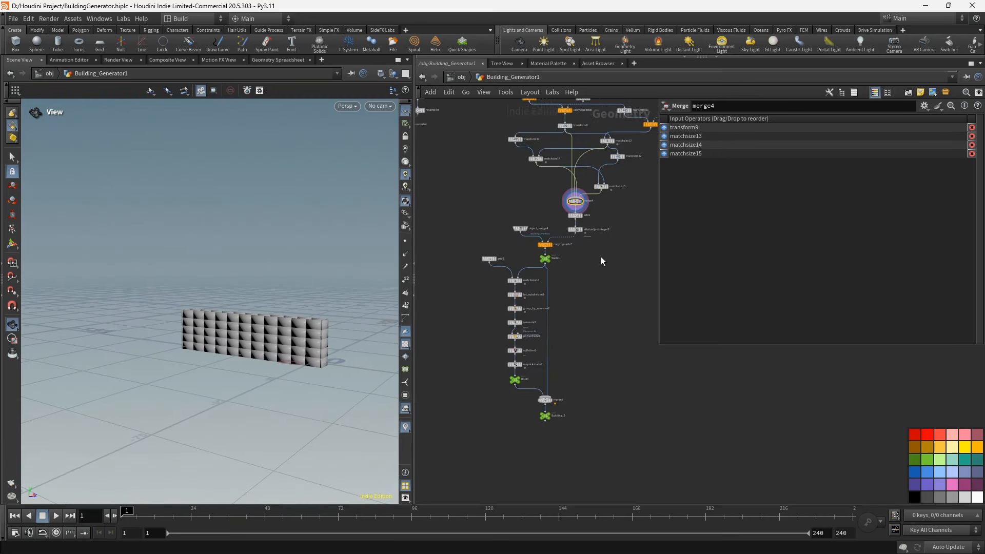
middle_click_drag(602, 256, 571, 341)
scroll(516, 173, "down", 3)
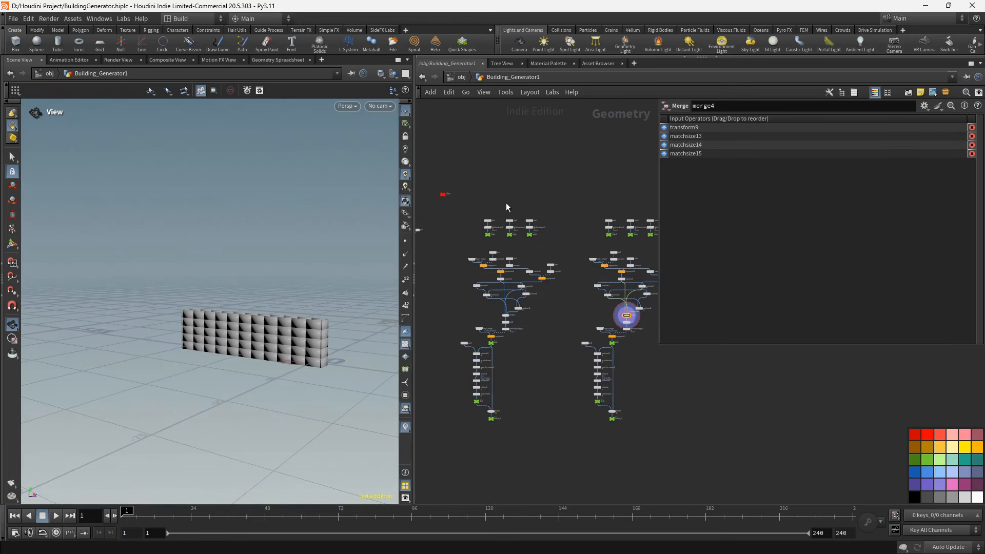
left_click_drag(435, 208, 552, 192)
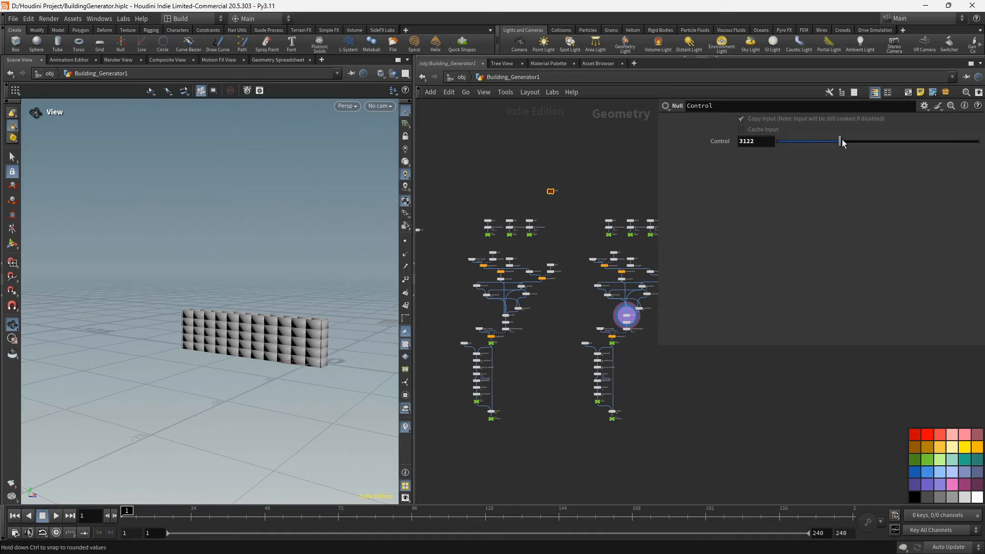
left_click_drag(843, 143, 845, 144)
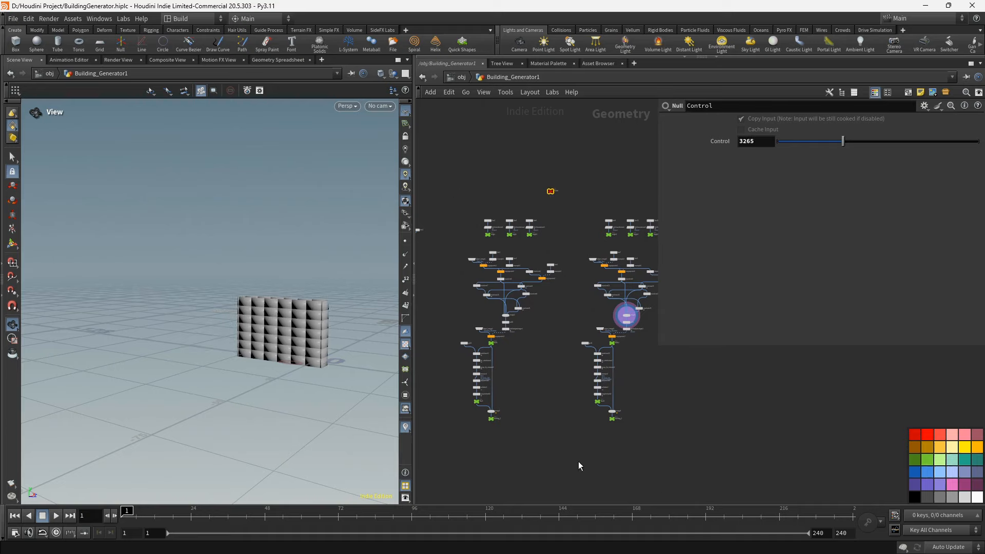
middle_click_drag(579, 462, 568, 369)
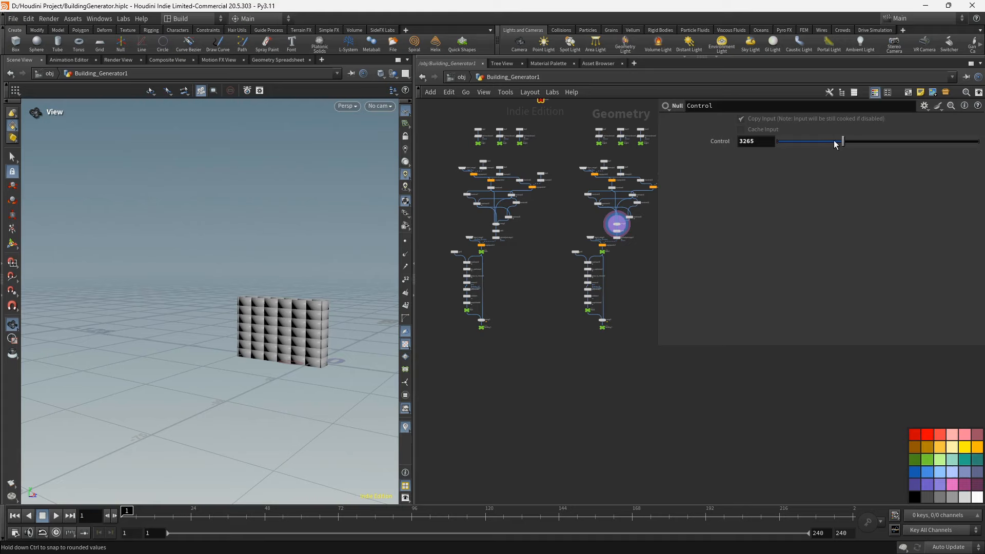
left_click_drag(837, 144, 860, 146)
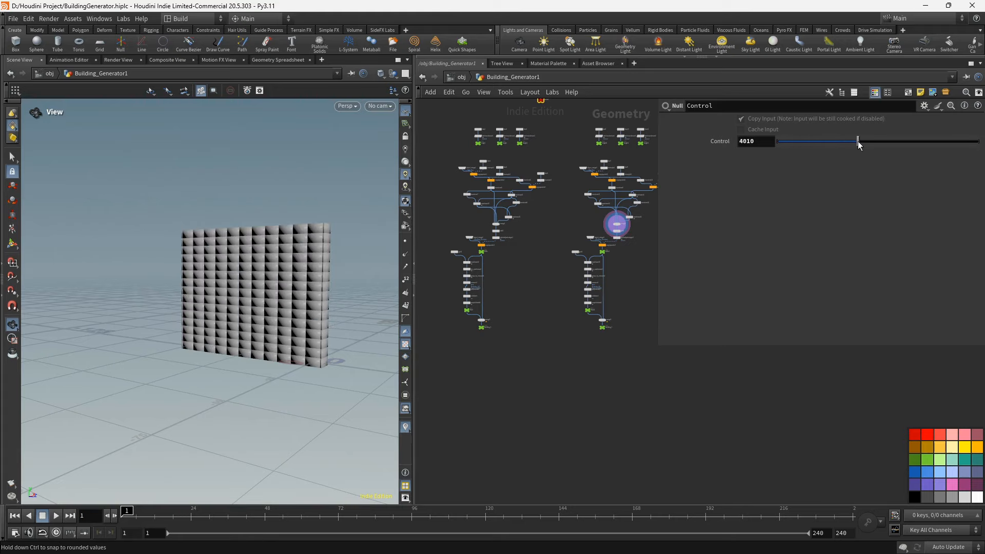
- Display the copytopoints7 output and examine the variant's window facade from several angles
right_click_drag(293, 288, 334, 204)
left_click_drag(336, 202, 323, 235)
scroll(535, 325, "up", 6)
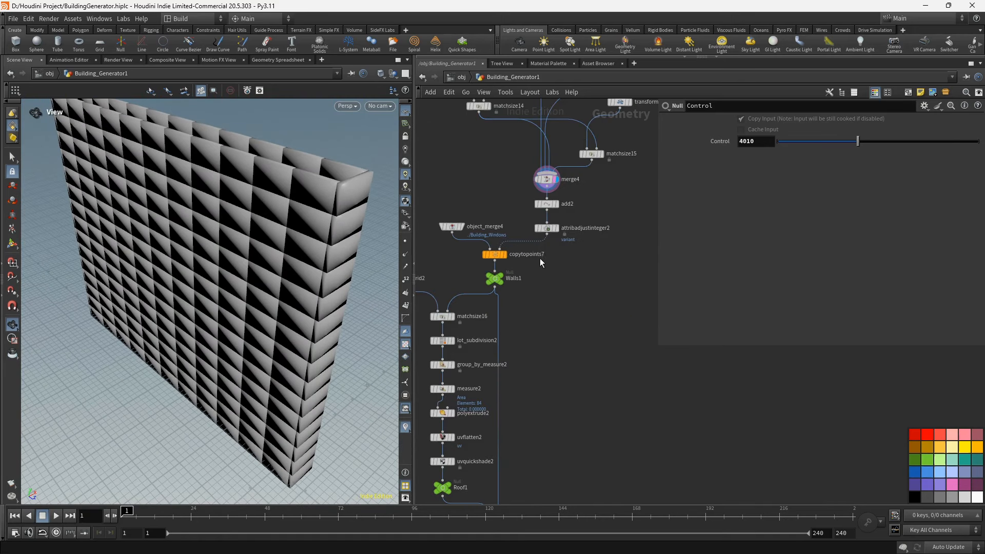
double_click(507, 254)
left_click(502, 254)
left_click_drag(259, 270, 282, 241)
right_click_drag(282, 242, 259, 262)
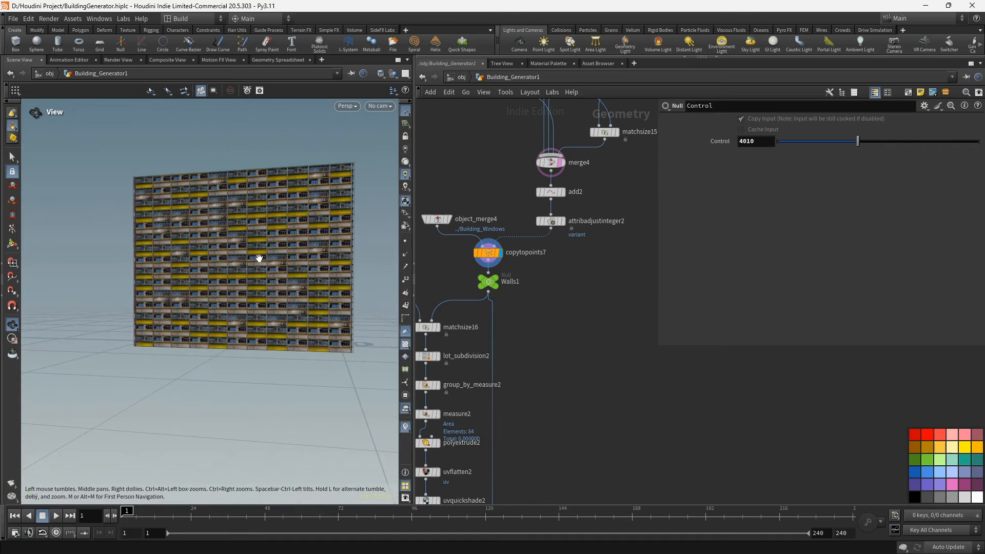
scroll(630, 277, "down", 8)
middle_click_drag(604, 298, 599, 200)
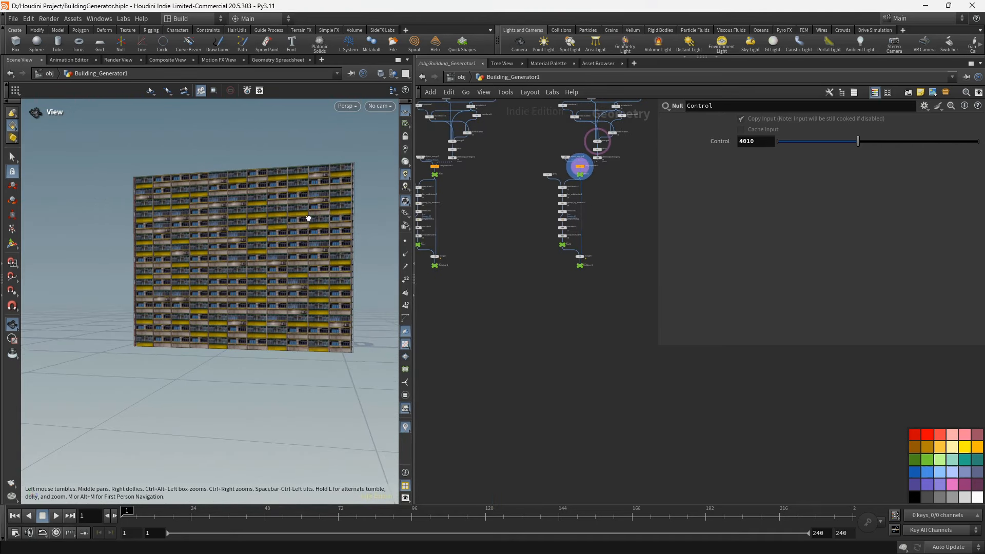
left_click_drag(246, 293, 271, 289)
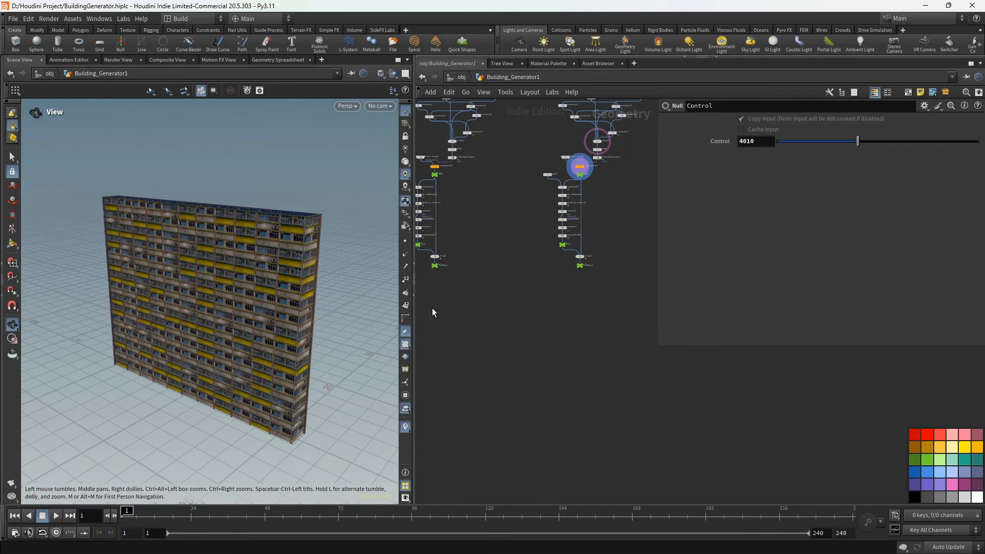
- Add a Match Size node fed by the Building_2 null and display its result
scroll(534, 285, "up", 10)
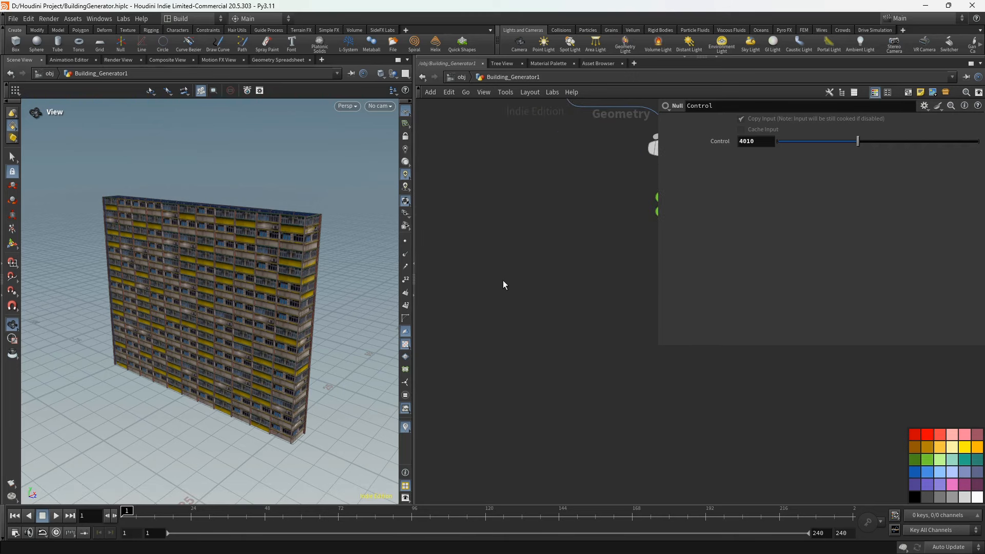
scroll(583, 246, "down", 10)
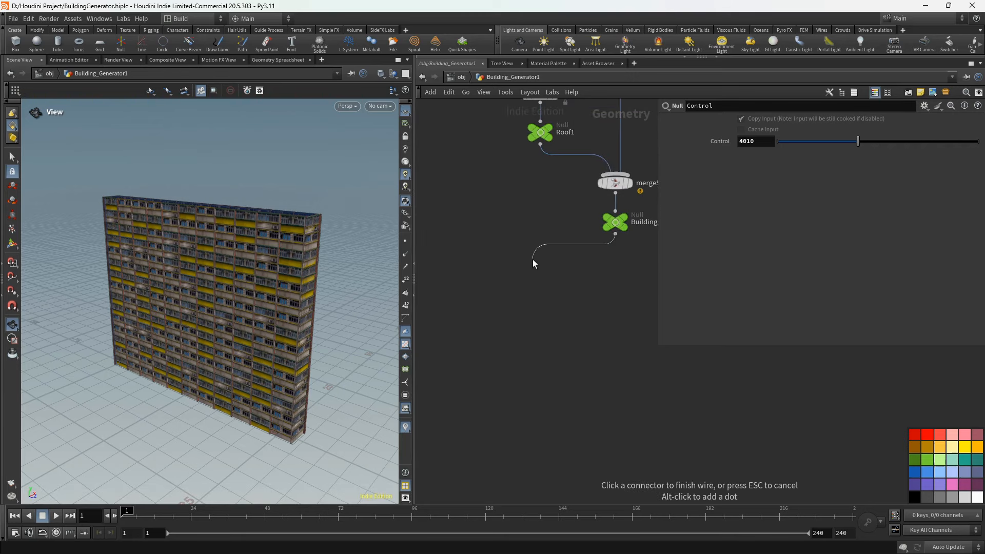
key("Tab")
type("ma")
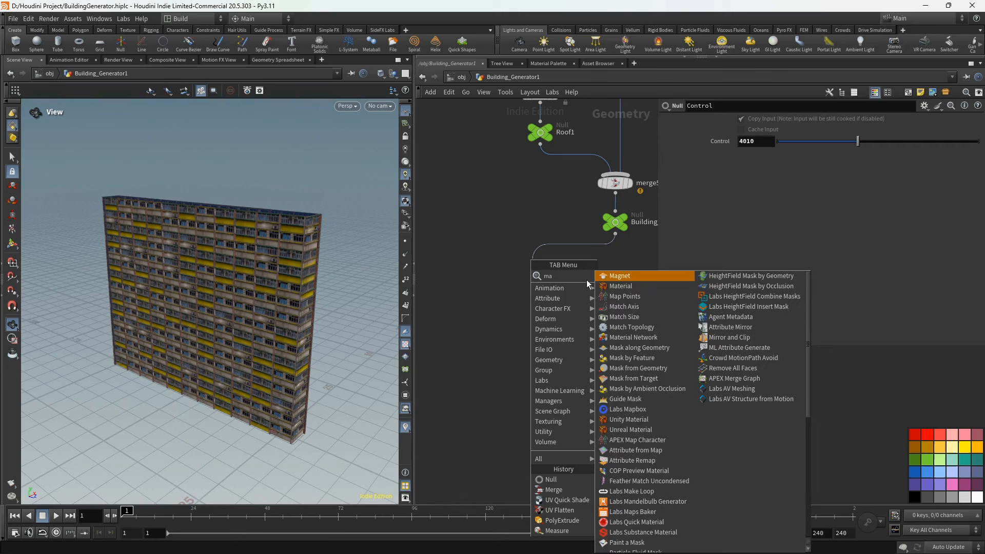
left_click(624, 317)
left_click(498, 275)
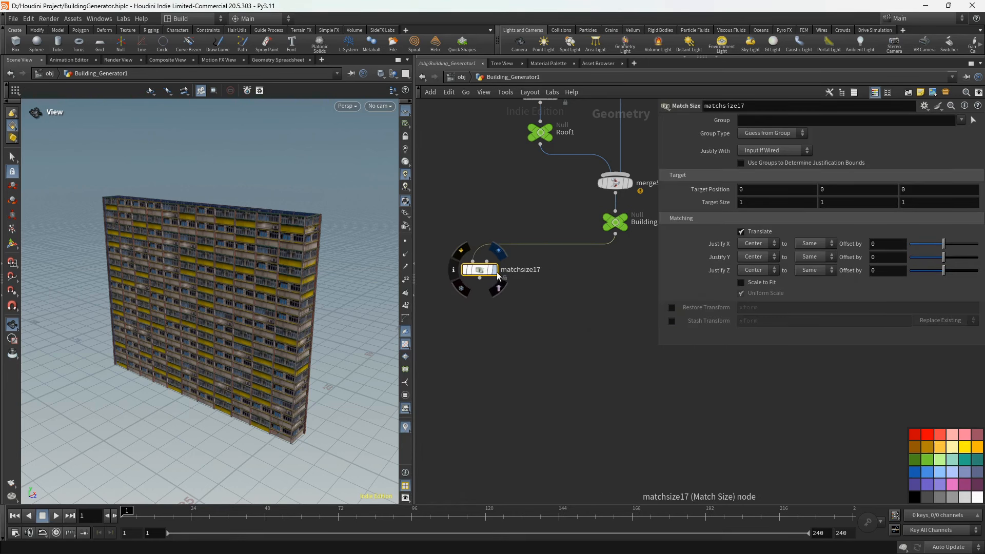
left_click(497, 272)
left_click_drag(481, 271, 493, 275)
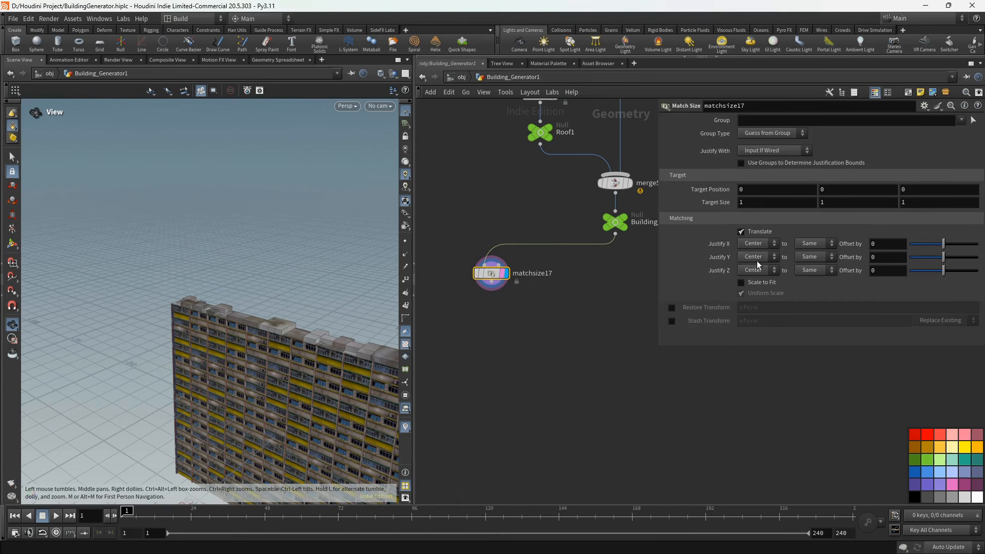
- Set Justify X and Justify Y of matchsize17 to Min
left_click(759, 244)
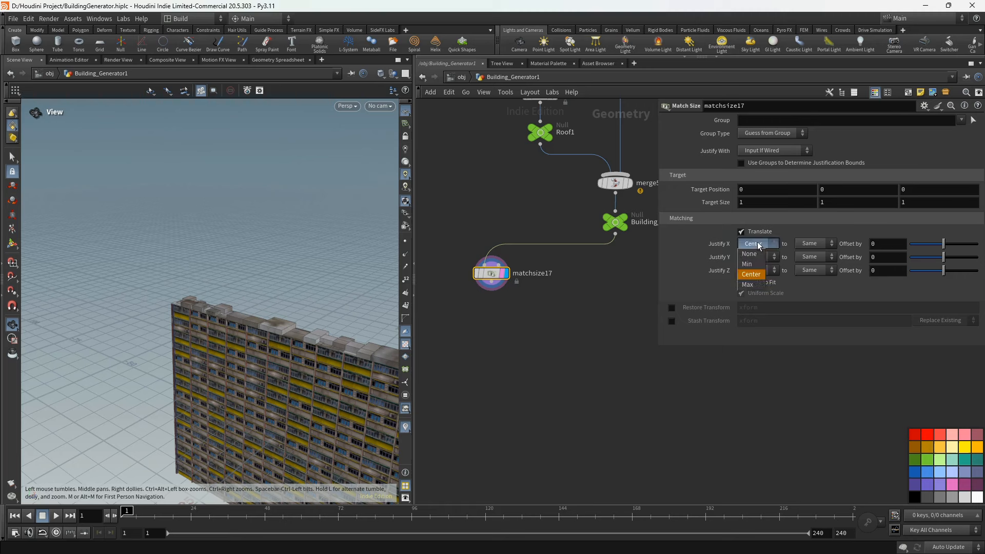
left_click(750, 264)
left_click(759, 257)
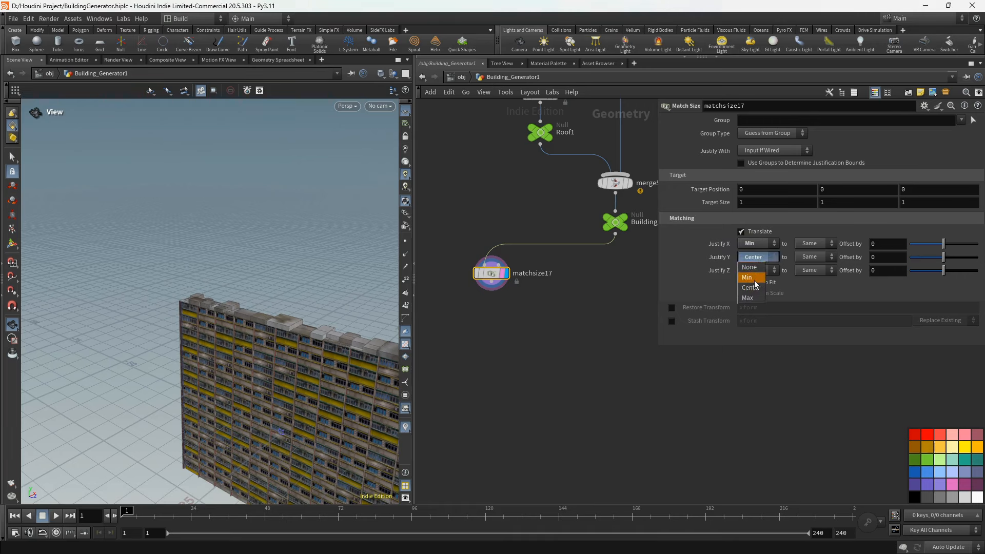
left_click(755, 279)
left_click_drag(315, 286, 191, 302)
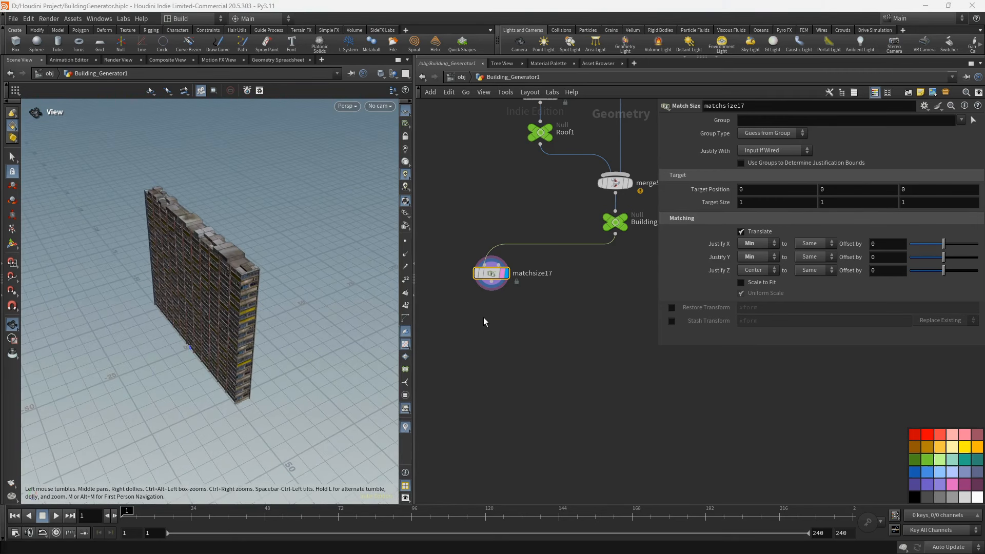
- Add a Mirror node after matchsize17 and display the mirrored building
left_click(491, 284)
key("Tab")
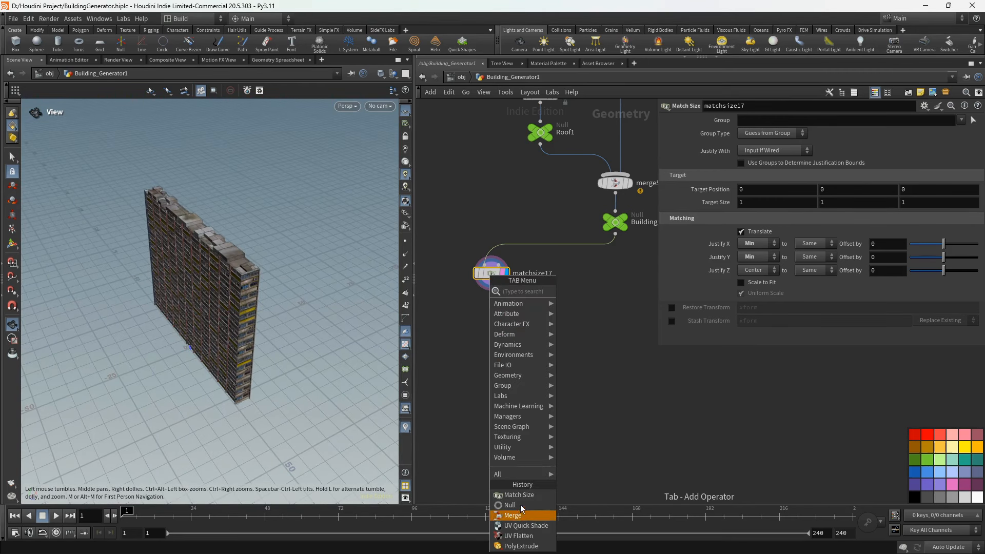
type("mir")
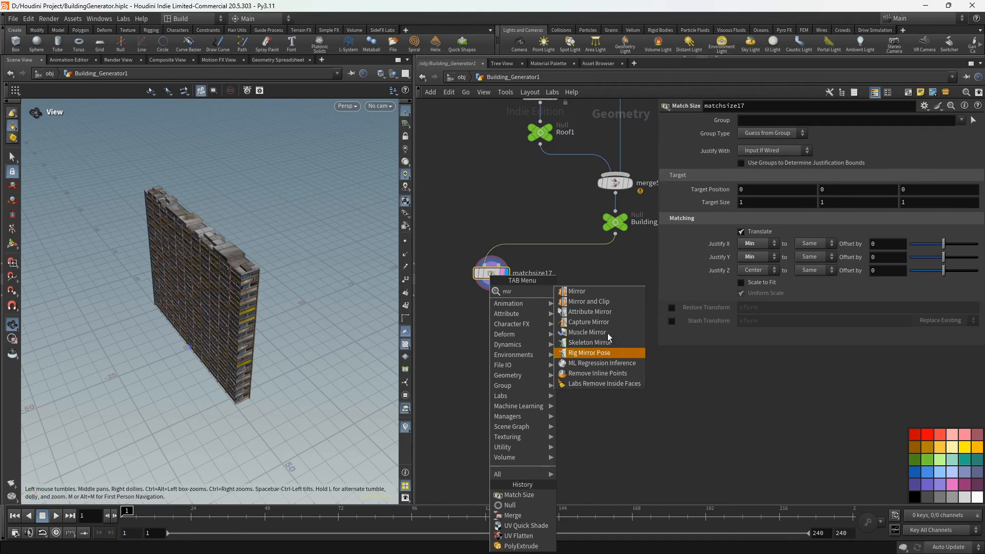
left_click(602, 291)
- Add a null after mirror1, colour it green and name it Shape_1
left_click(490, 252)
key("Tab")
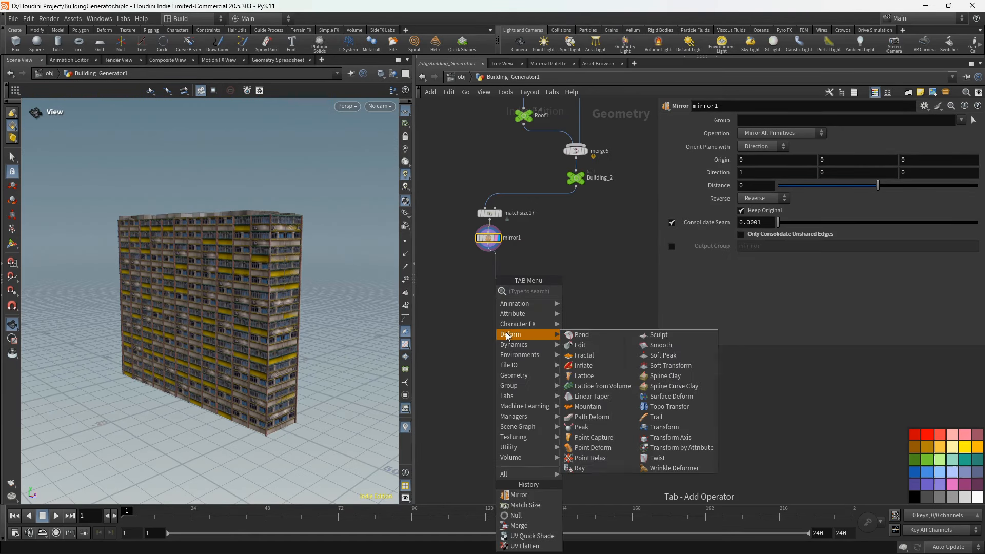
type("nul")
left_click(607, 290)
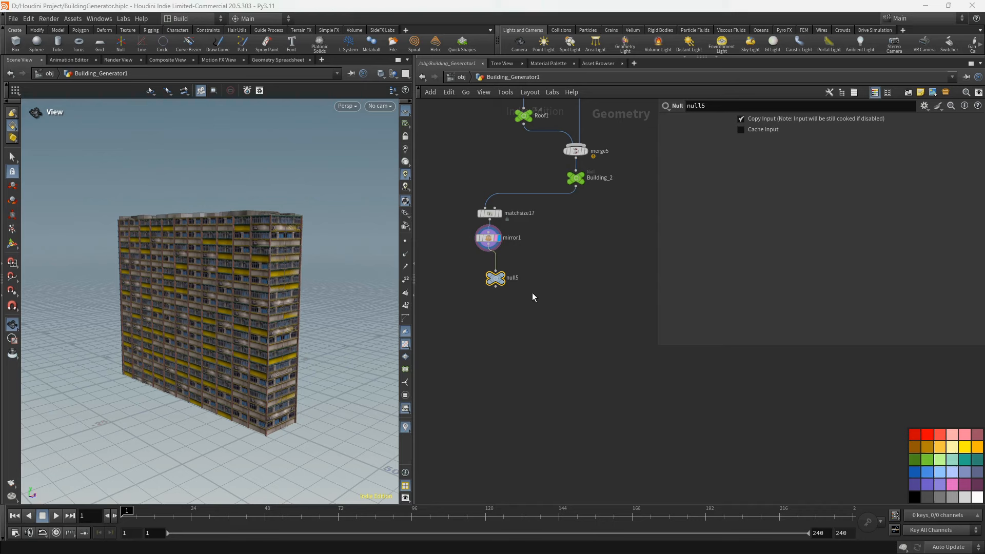
left_click(924, 459)
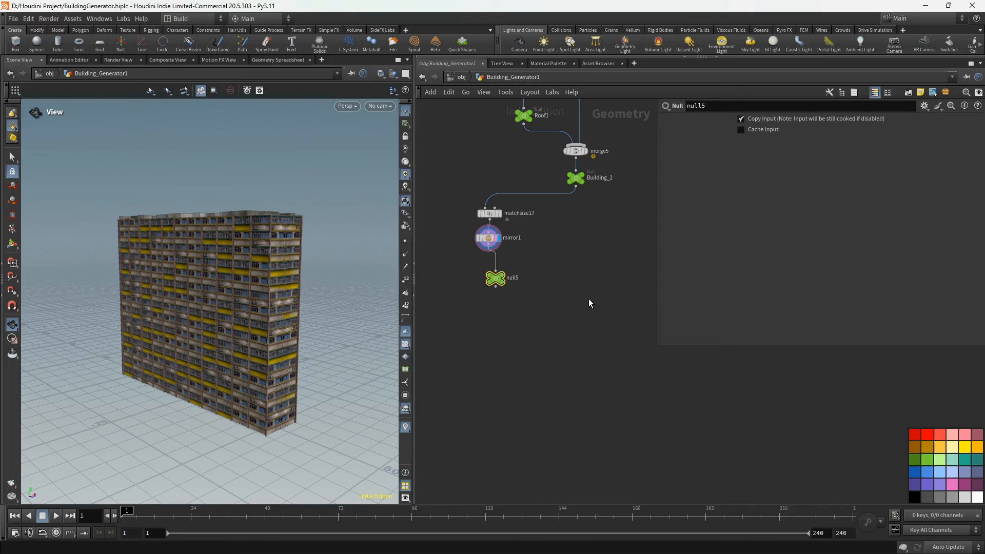
type("Shape_1")
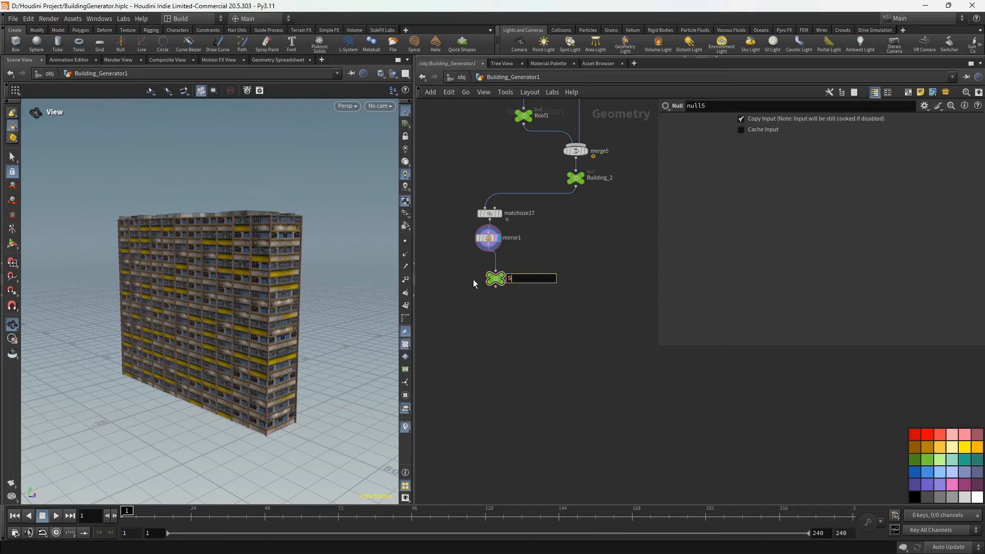
- Finish naming the null Shape_1 and add two Match Size nodes side by side, both fed by the Building_2 null
key("Return")
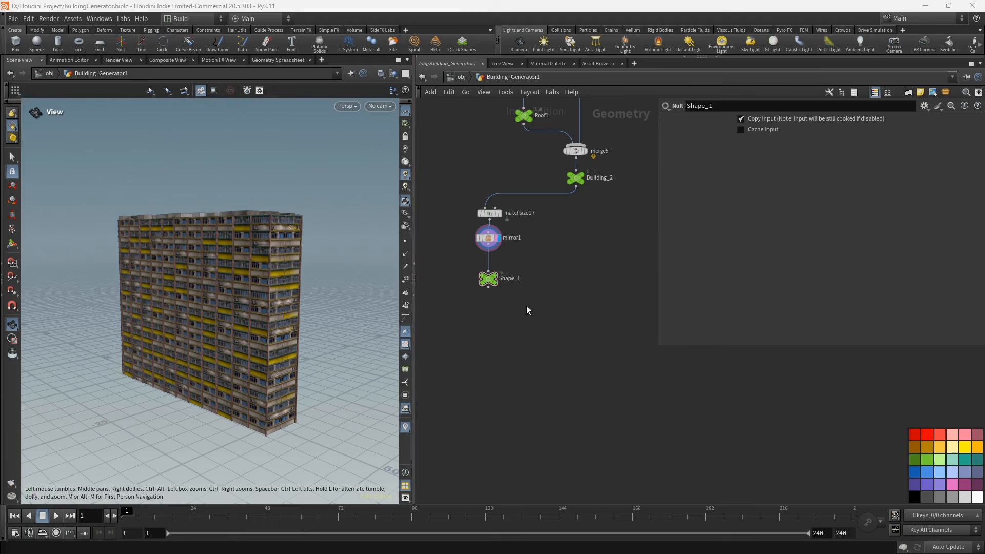
middle_click_drag(578, 290, 564, 301)
key("Tab")
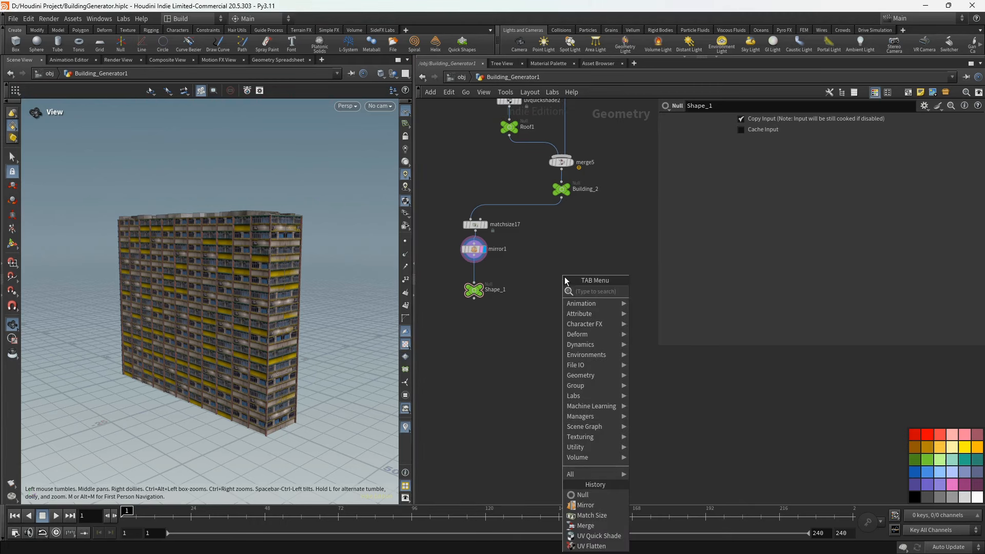
type("mat")
key("Return")
left_click(568, 247)
left_click_drag(567, 249, 619, 255)
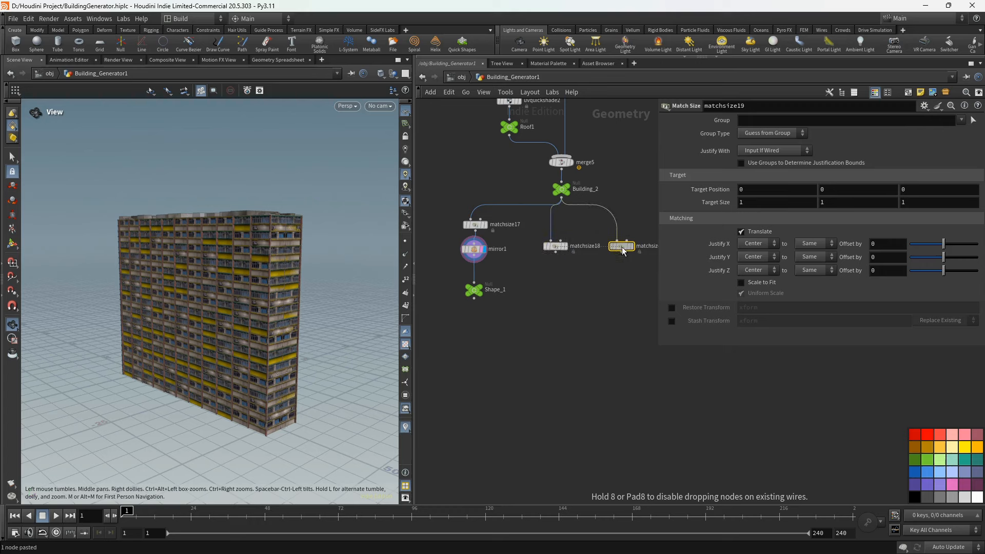
- Place an Object Merge node between the Building_2 null and the two new Match Size nodes
middle_click_drag(598, 289, 553, 286)
key("Tab")
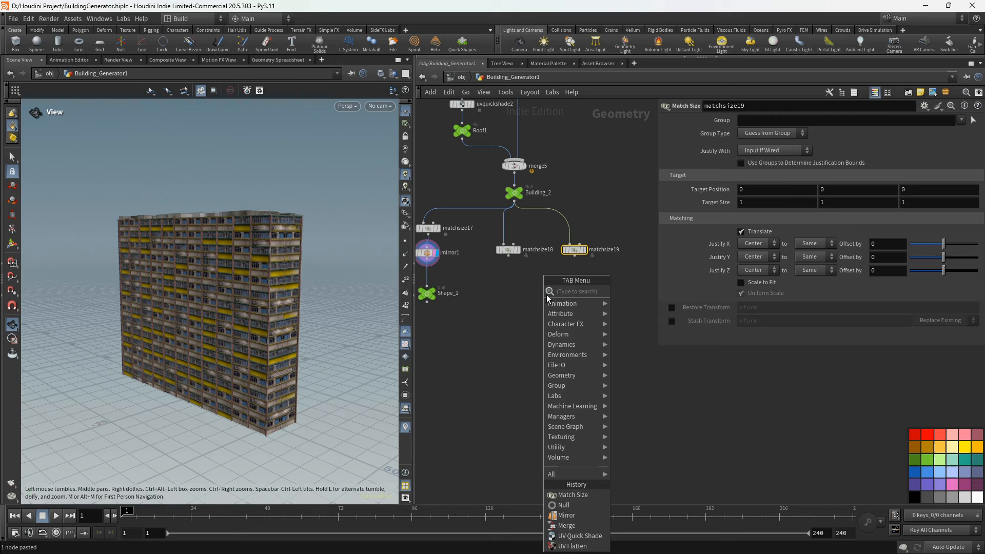
type("ob")
left_click(619, 290)
left_click(545, 251)
- Set Object 1 of the new Object Merge node to the Walls null from the first building network
scroll(551, 331, "down", 5)
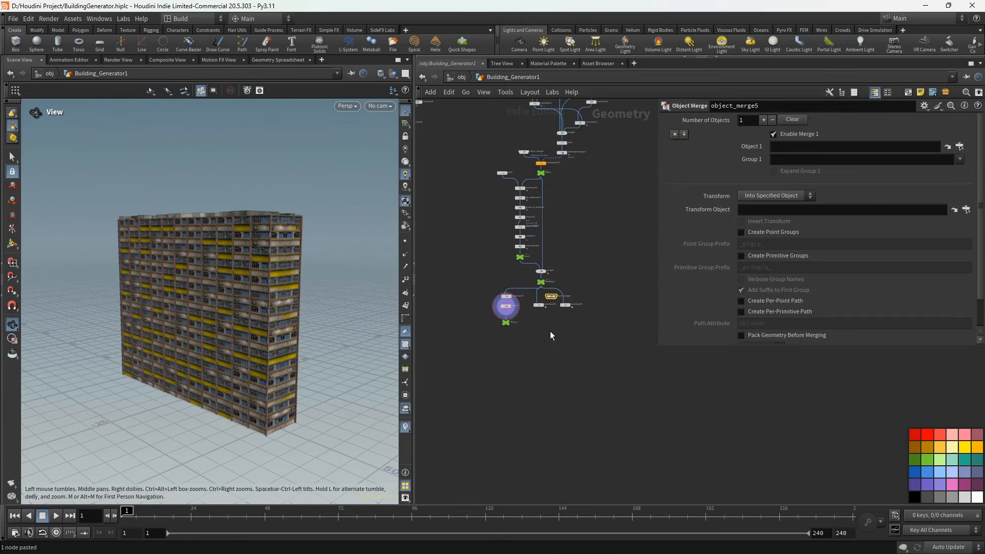
scroll(555, 299, "up", 5)
middle_click_drag(680, 252, 770, 329)
scroll(506, 274, "down", 1)
middle_click_drag(505, 273, 594, 289)
scroll(509, 275, "down", 2)
scroll(446, 203, "up", 2)
left_click_drag(443, 201, 747, 175)
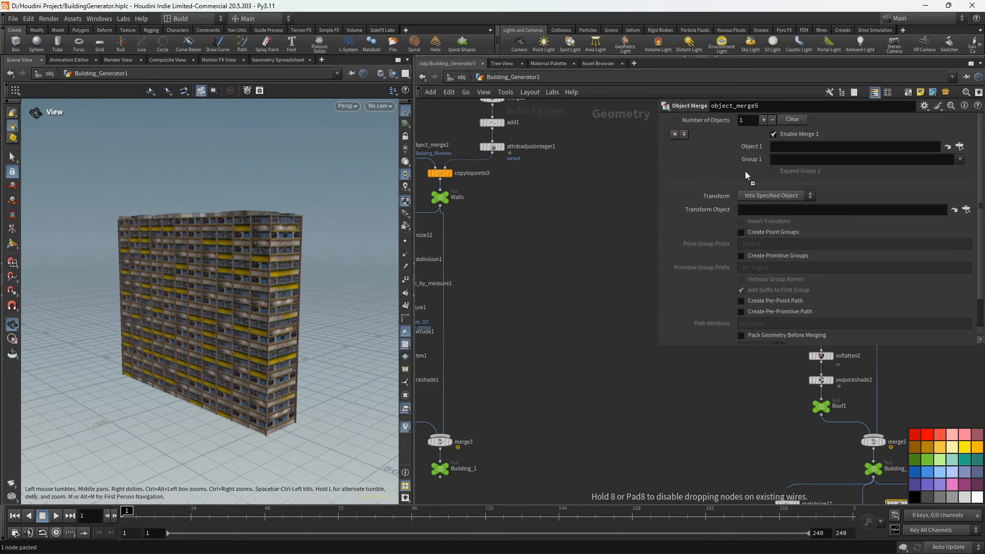
left_click_drag(803, 152, 804, 149)
- Wire object_merge5 into the second inputs of matchsize18 and matchsize19
scroll(508, 241, "down", 5)
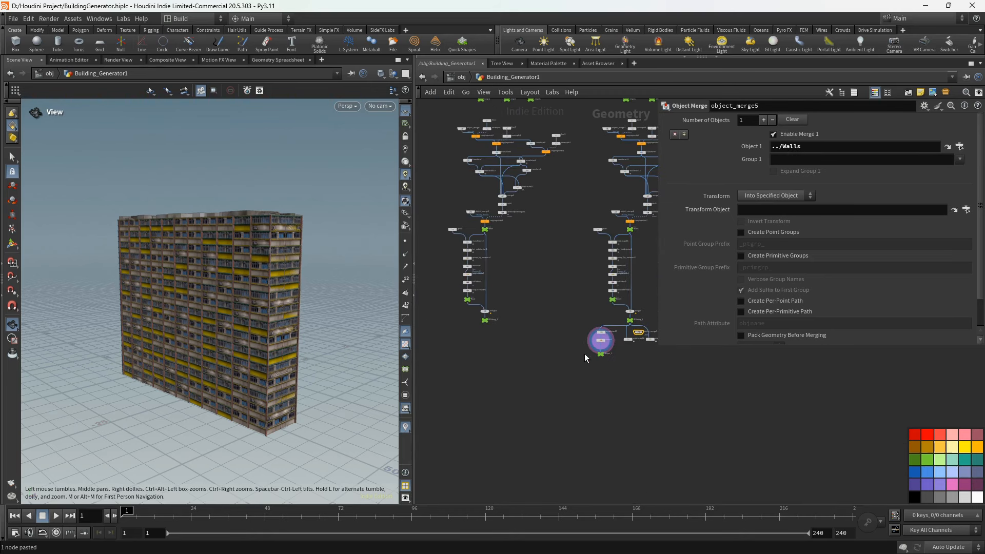
scroll(539, 324, "up", 5)
left_click_drag(554, 282, 492, 299)
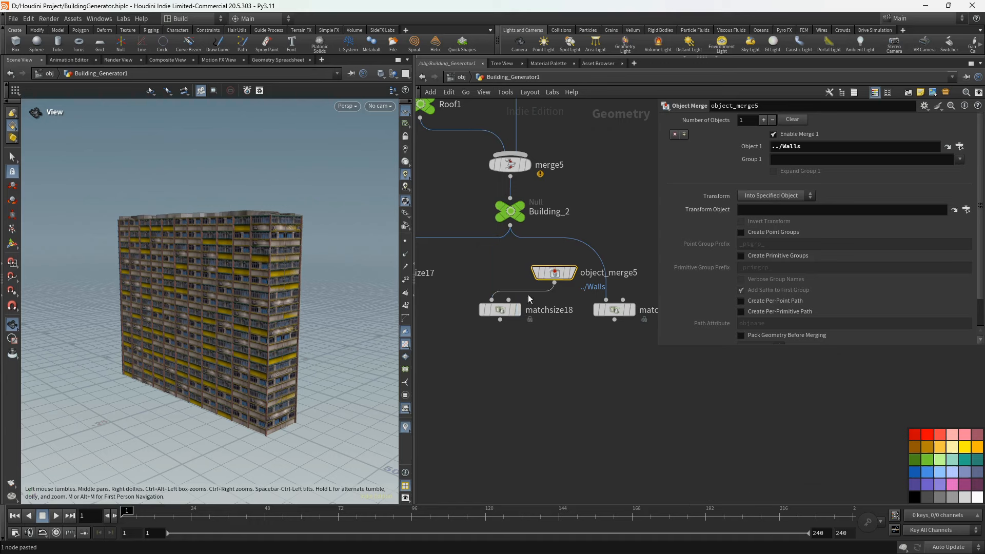
key("ctrl+z")
left_click_drag(554, 282, 509, 300)
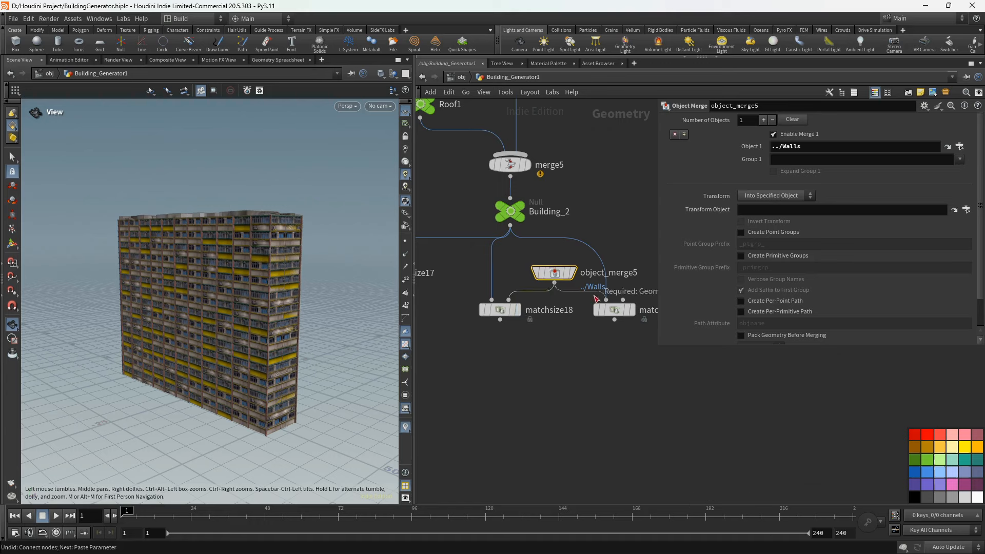
- Add a Merge node combining matchsize18 and matchsize19, and display its result
middle_click_drag(557, 379, 550, 331)
key("Tab")
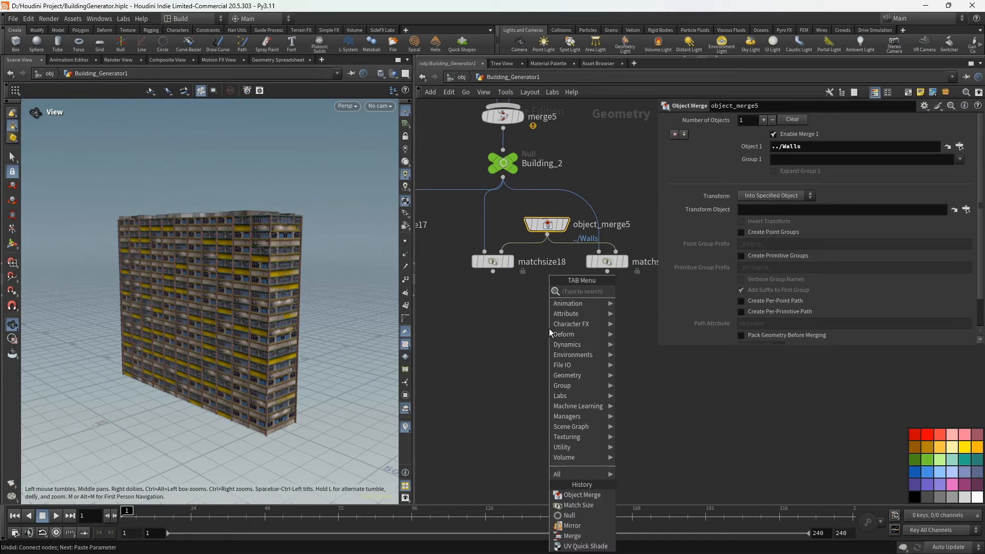
type("mer")
left_click(637, 293)
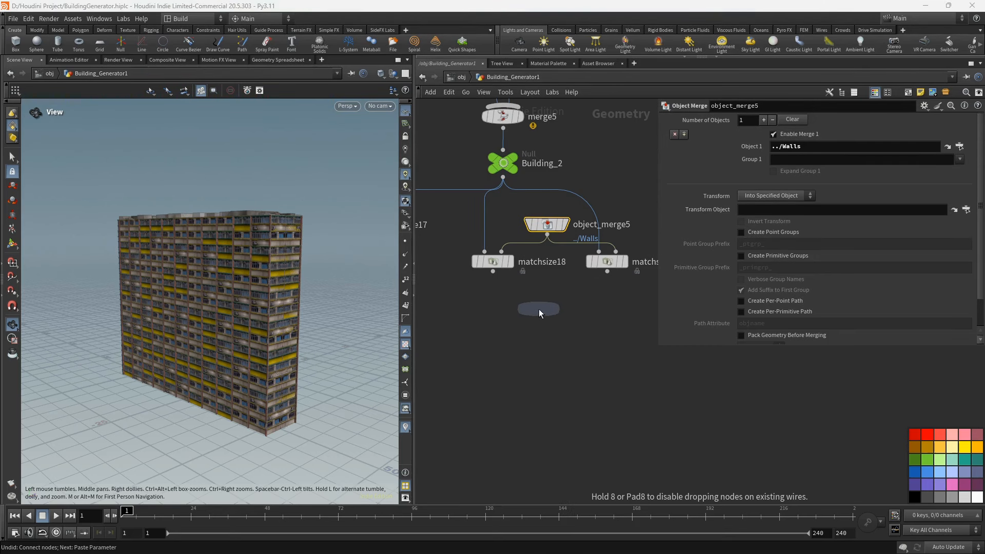
left_click(539, 310)
left_click(552, 312)
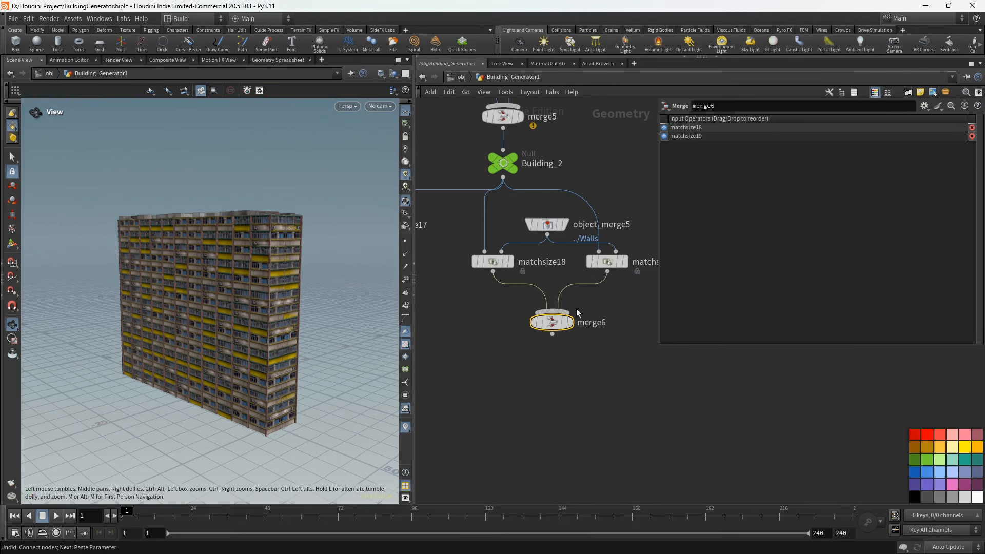
left_click(568, 323)
- Set Justify Z to Min on matchsize18 and to Max on matchsize19, and check the merged buildings
left_click(497, 263)
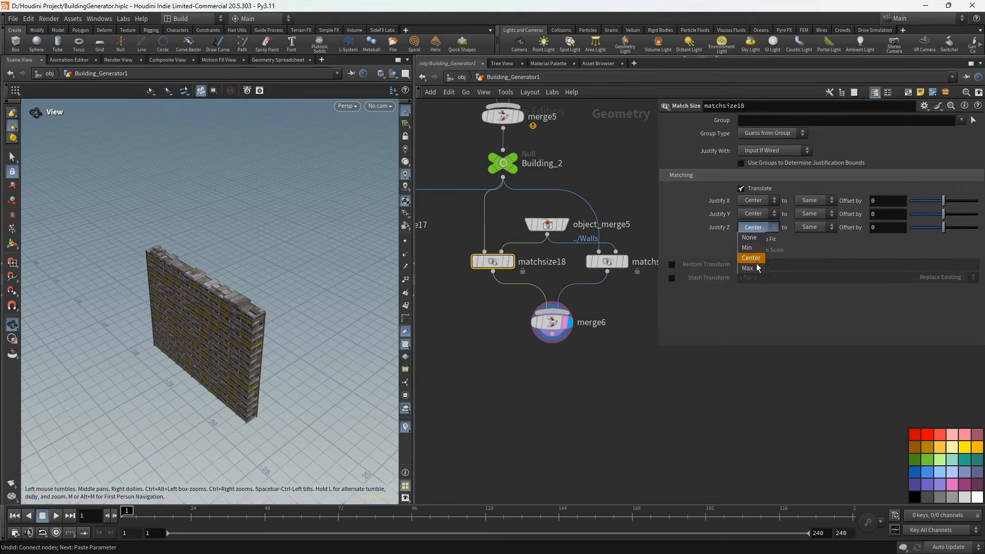
left_click(756, 248)
left_click(608, 262)
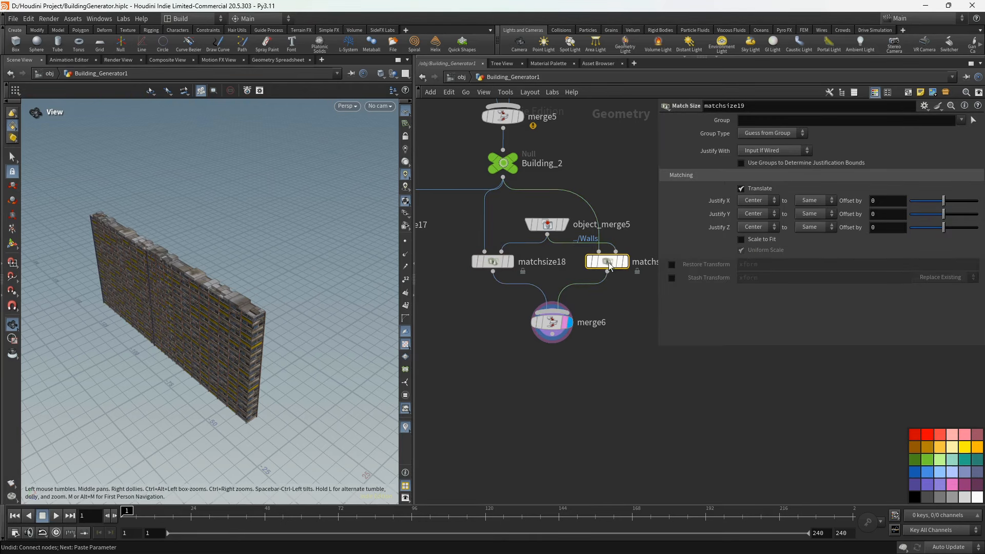
left_click(750, 227)
left_click(752, 266)
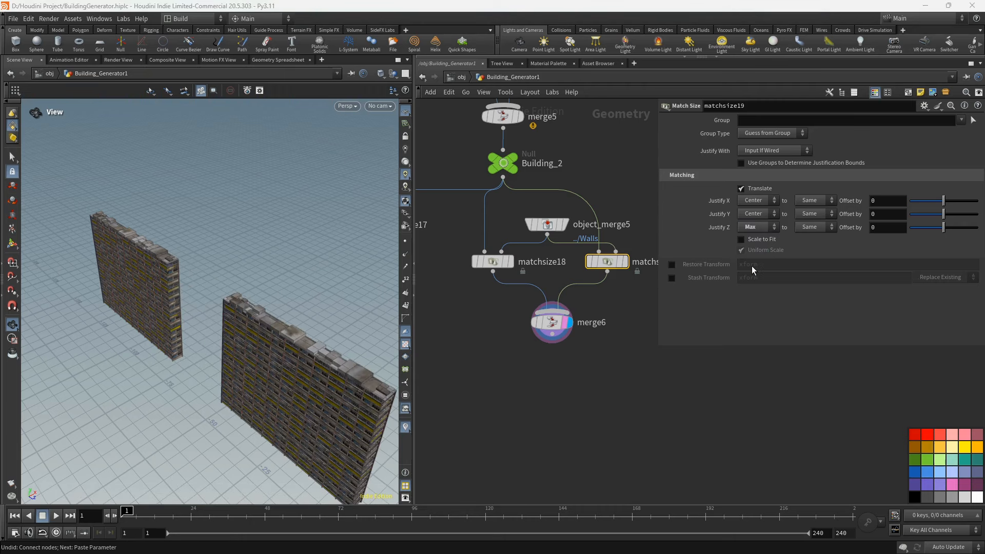
left_click_drag(187, 273, 212, 249)
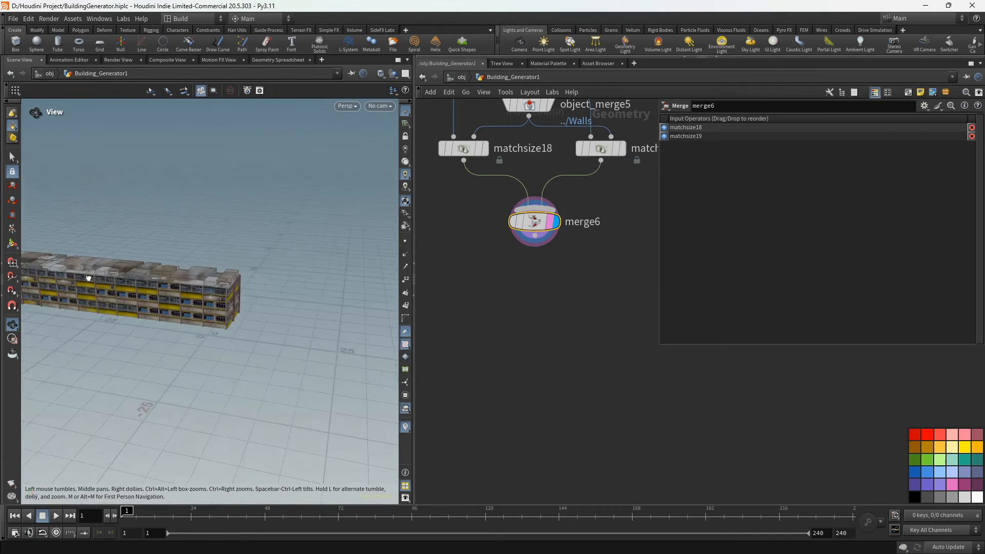
left_click_drag(88, 278, 115, 281)
middle_click_drag(115, 282, 248, 368)
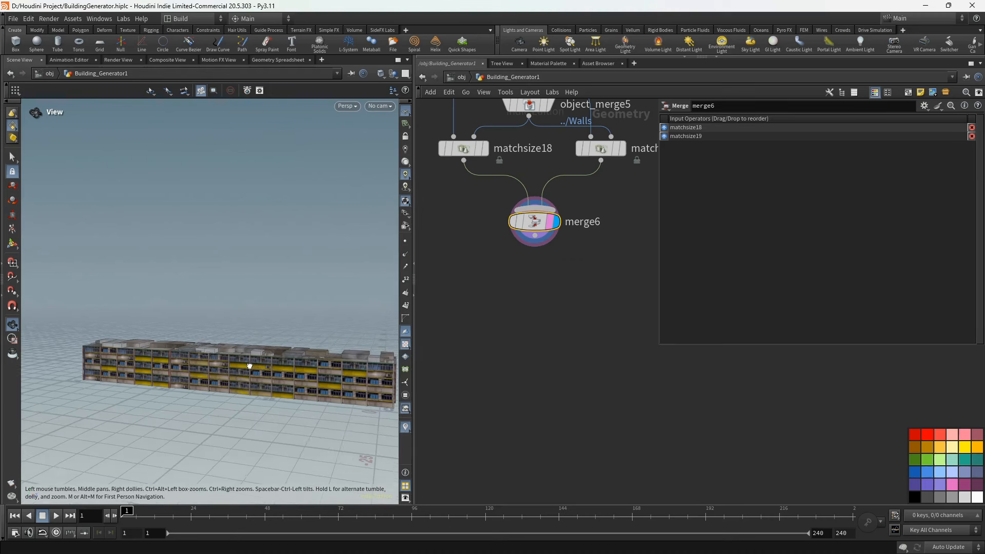
left_click_drag(248, 367, 201, 355)
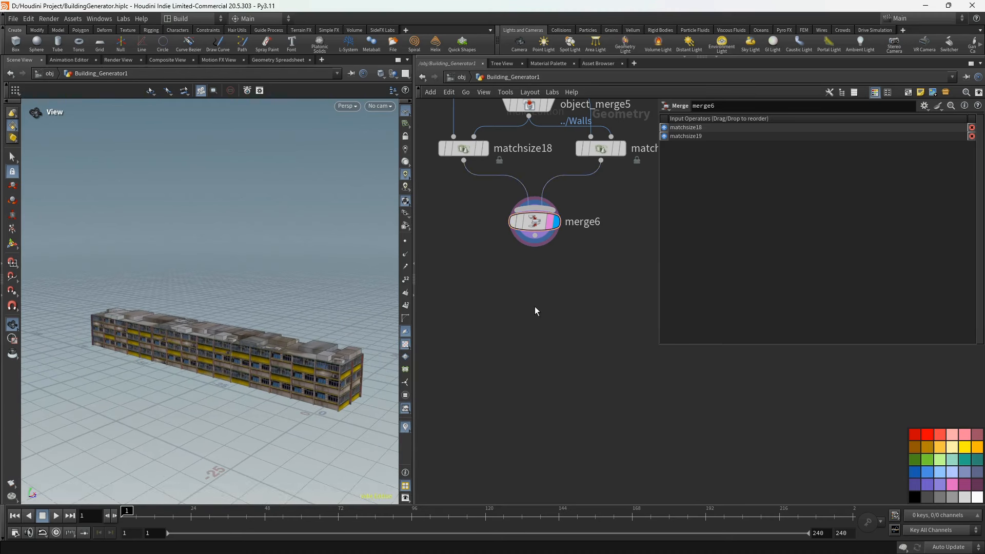
- Insert a Match Size node directly after the Walls1 null, on the branch that bypasses the roof nodes
scroll(558, 251, "down", 2)
middle_click_drag(570, 198, 565, 312)
scroll(583, 191, "down", 3)
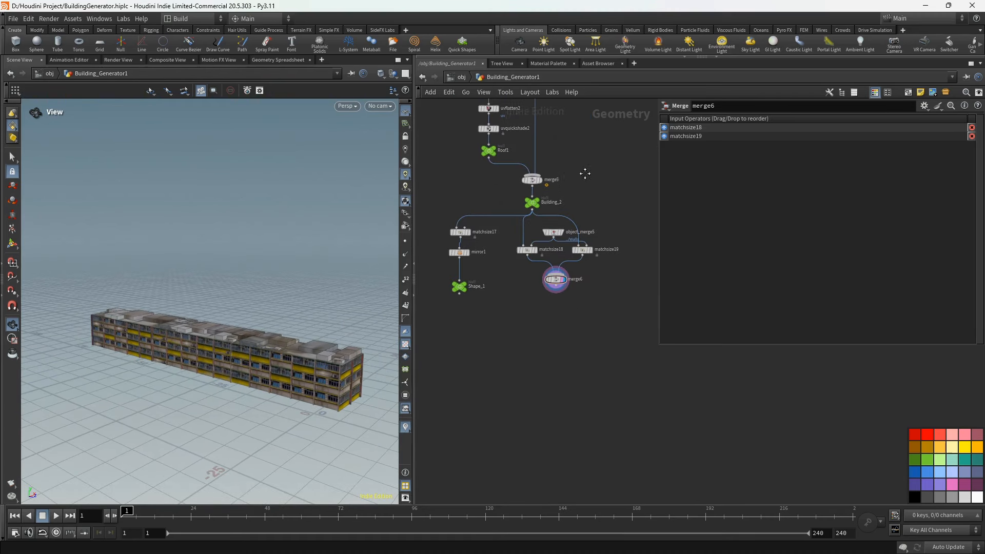
middle_click_drag(585, 174, 580, 347)
middle_click_drag(570, 208, 570, 274)
middle_click_drag(543, 235, 543, 281)
scroll(543, 282, "up", 5)
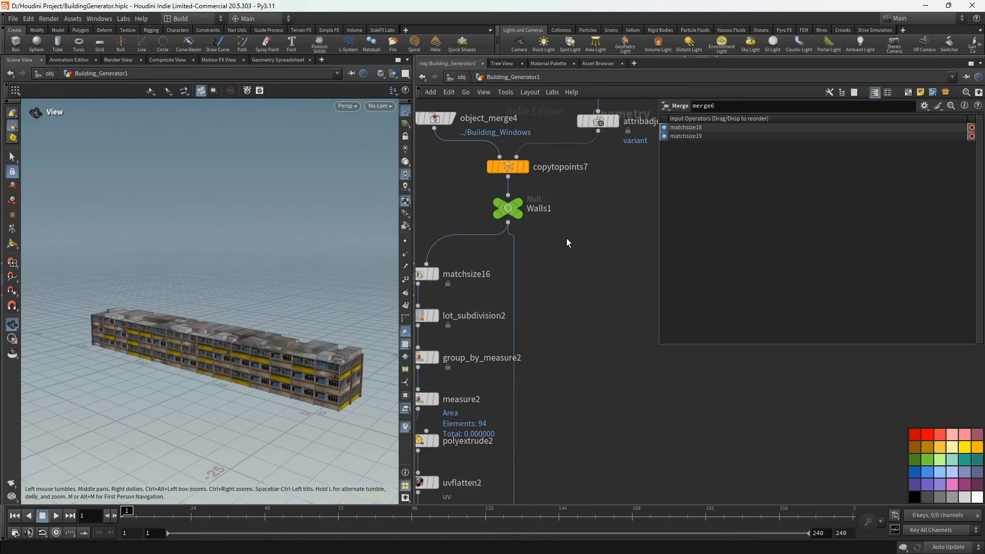
key("Tab")
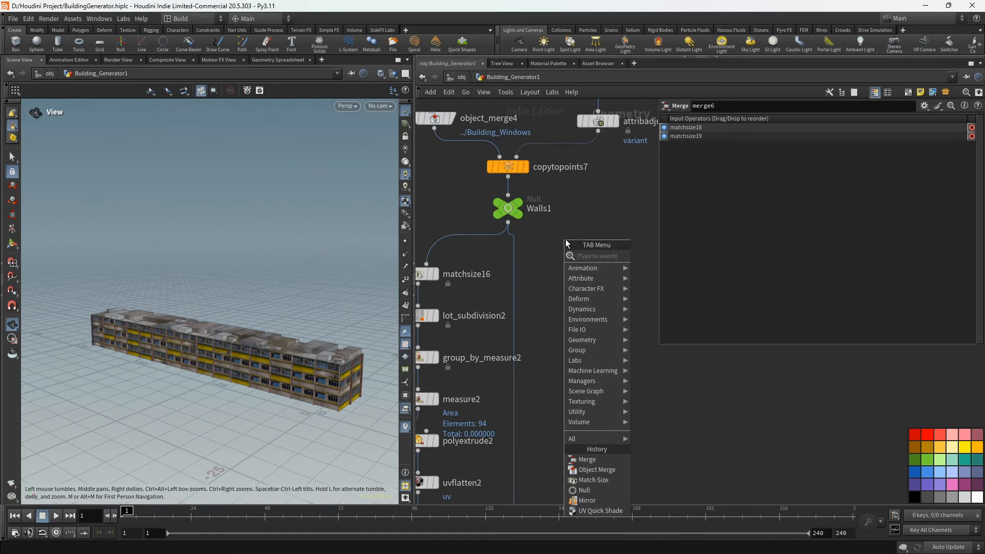
left_click(575, 481)
left_click(518, 257)
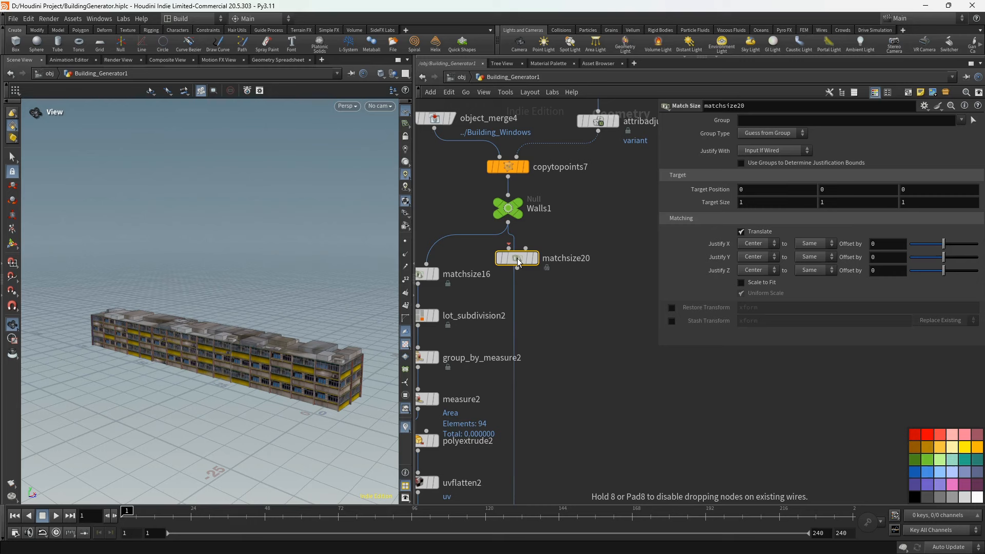
left_click_drag(514, 267, 549, 269)
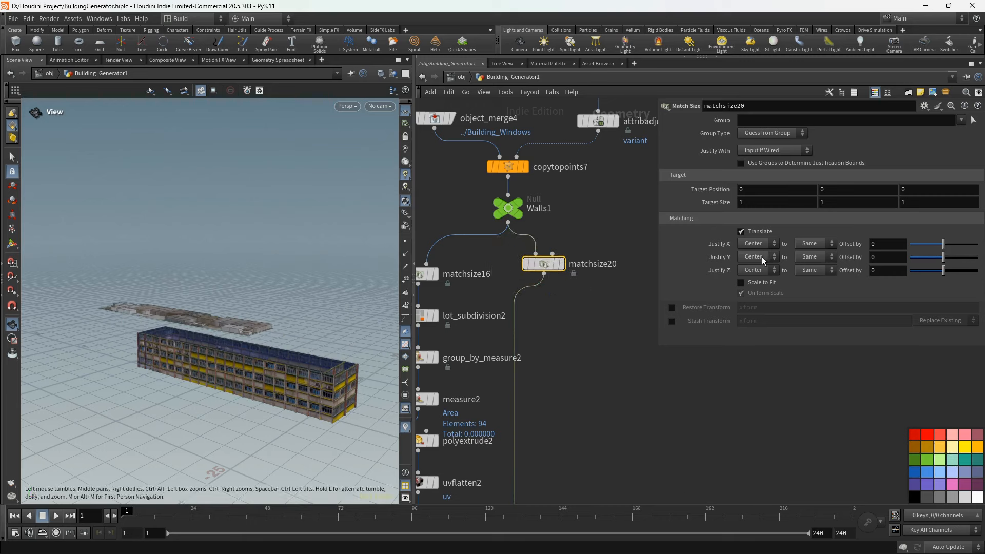
- Set Justify Y to Min and Justify Z to Max on matchsize20, and inspect the building's walls and roof
left_click(760, 278)
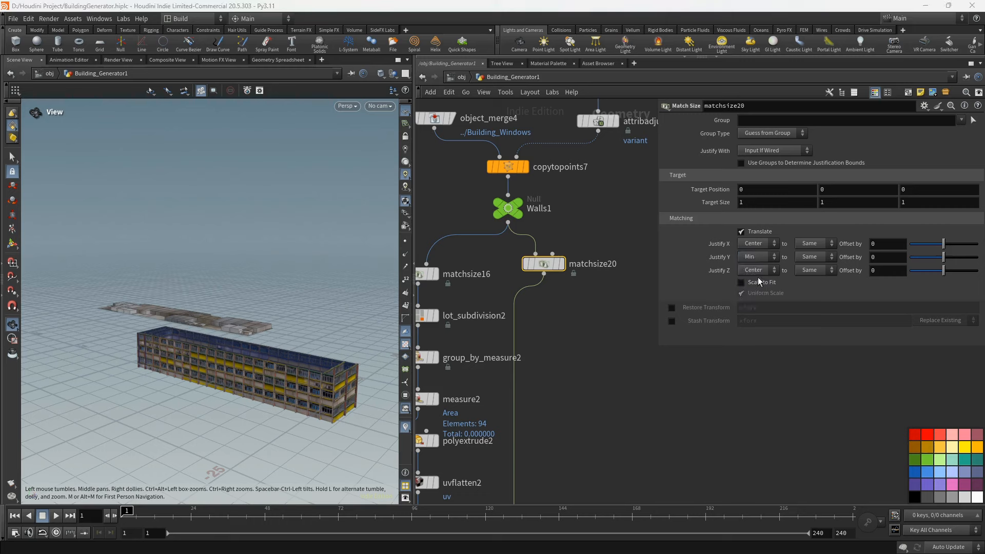
left_click(757, 272)
left_click(758, 311)
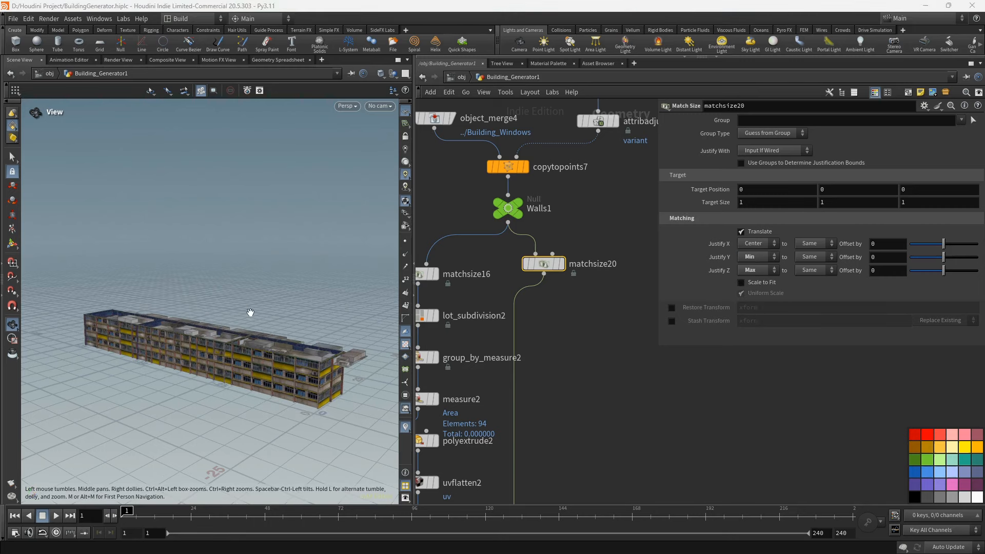
left_click_drag(206, 321, 232, 229)
middle_click_drag(560, 293, 615, 331)
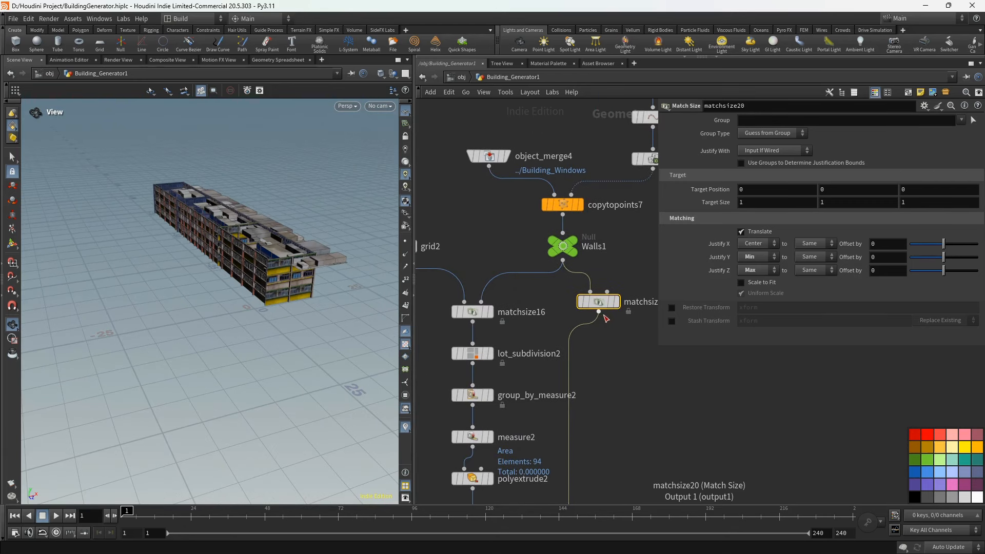
- Wire matchsize20's output into matchsize16's second input and place matchsize20 directly below the Walls1 null
left_click_drag(599, 312, 481, 302)
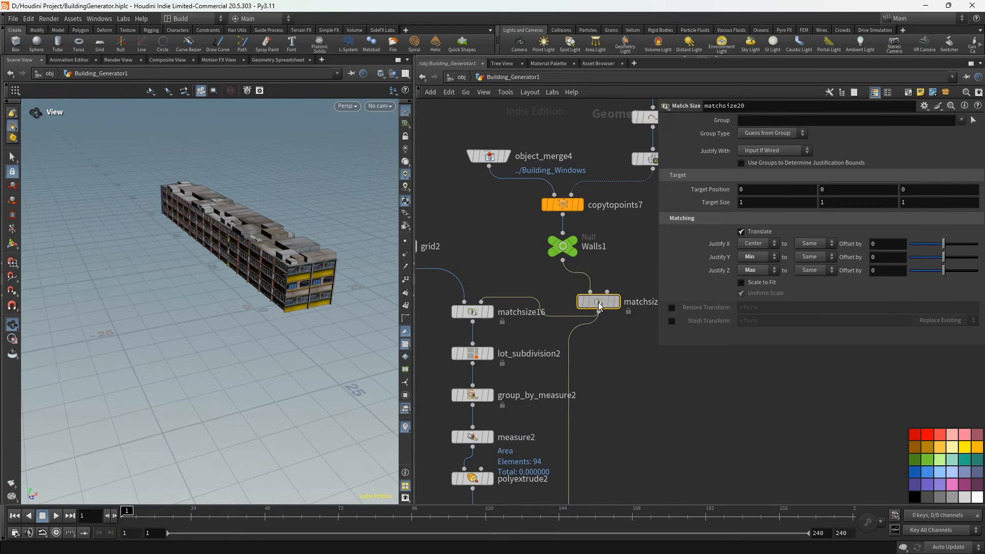
left_click_drag(599, 303, 564, 285)
left_click_drag(565, 251, 564, 243)
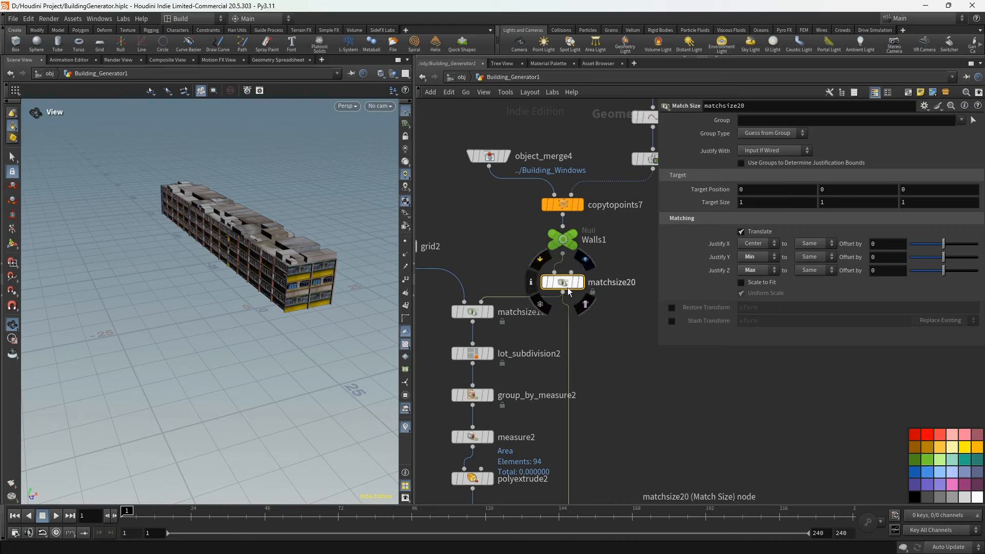
- Show the Building_1 null as a template overlay in the viewport and view it beside the displayed merge6 geometry
scroll(585, 297, "down", 5)
middle_click_drag(598, 330, 566, 240)
scroll(571, 320, "up", 2)
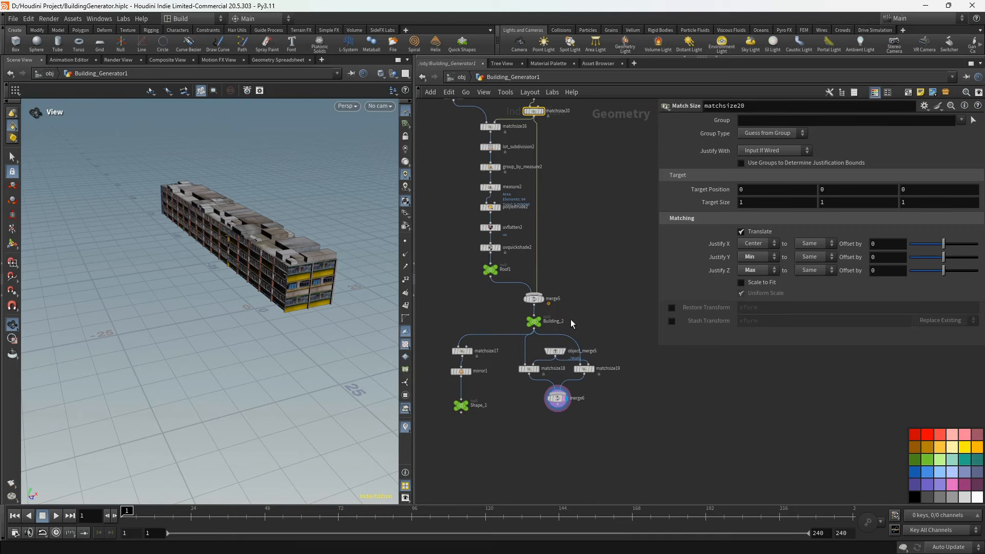
middle_click_drag(573, 414, 582, 350)
scroll(582, 351, "up", 3)
scroll(520, 345, "down", 3)
middle_click_drag(521, 345, 660, 352)
scroll(577, 331, "down", 3)
scroll(475, 314, "up", 4)
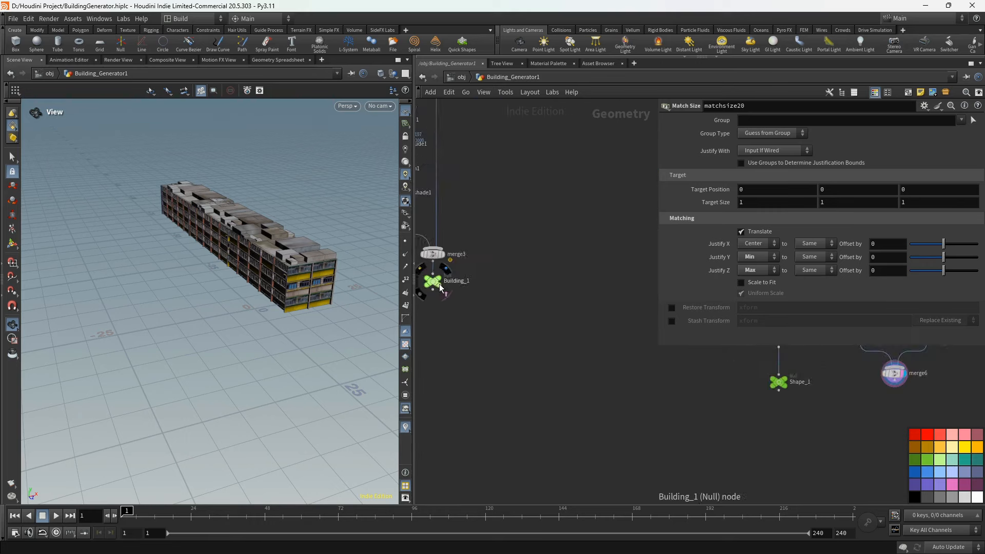
left_click(440, 288)
left_click_drag(277, 256, 211, 292)
- Set matchsize18's Justify Z to align Min to Max
scroll(535, 311, "down", 4)
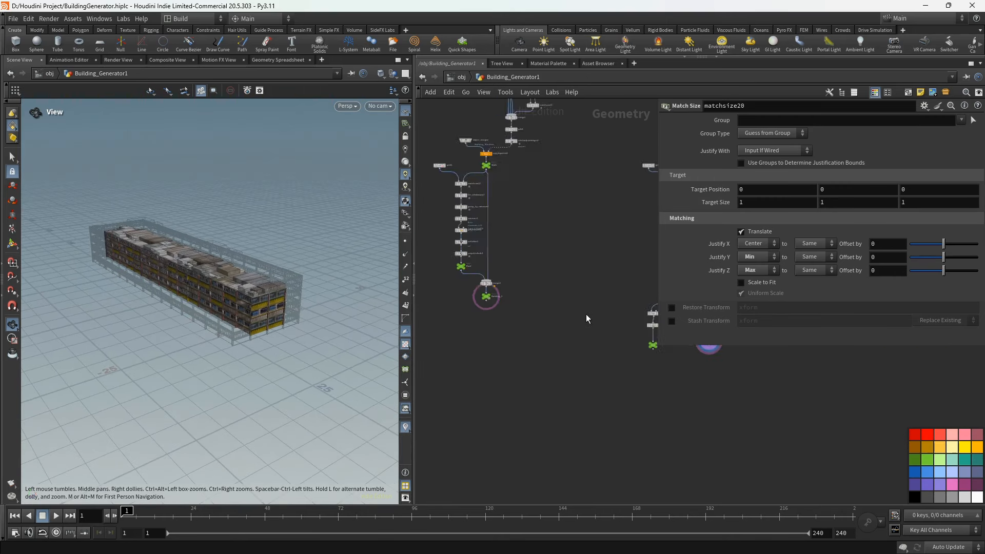
scroll(586, 315, "down", 2)
middle_click_drag(586, 314, 451, 310)
scroll(515, 318, "up", 6)
scroll(528, 342, "up", 2)
middle_click_drag(531, 325, 507, 340)
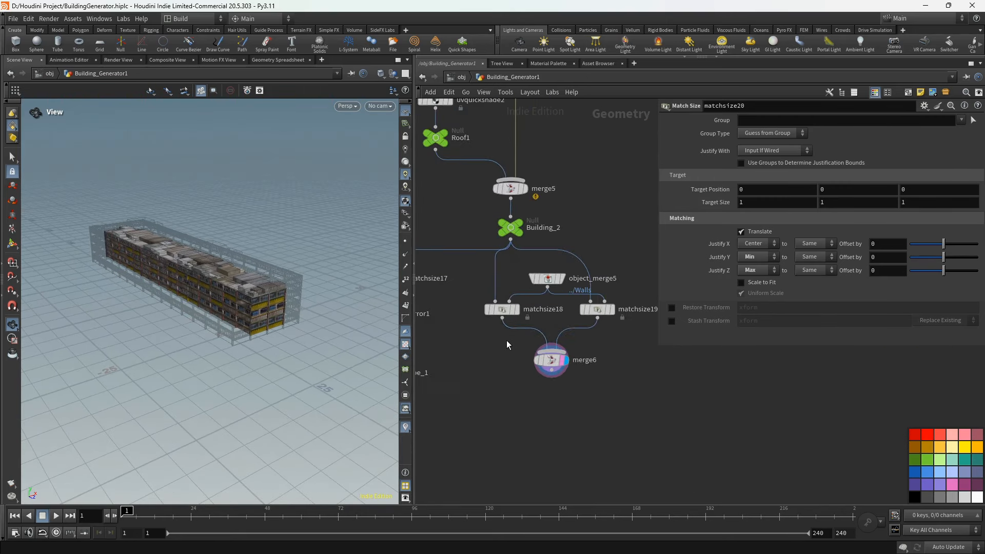
left_click(505, 310)
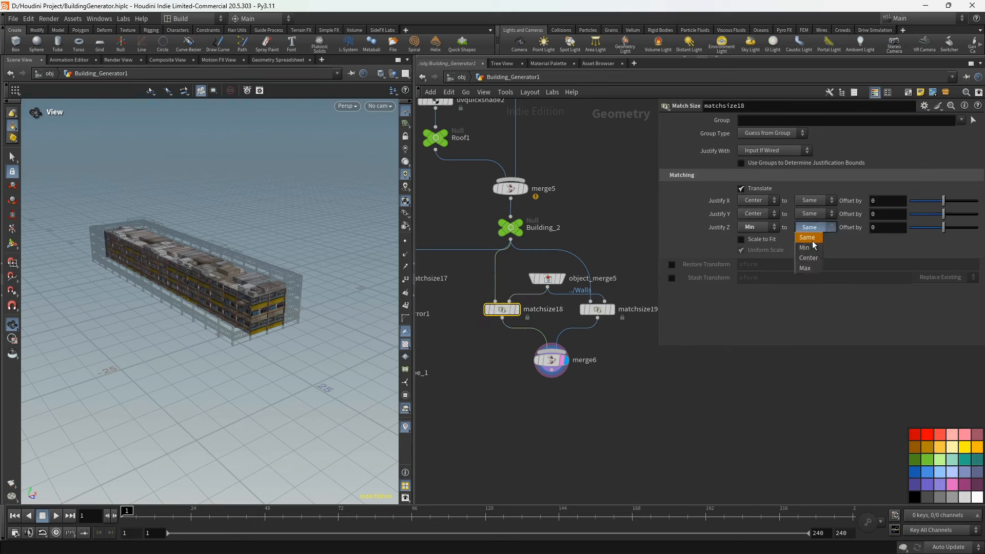
left_click(811, 247)
left_click(818, 229)
left_click(809, 269)
left_click_drag(177, 267, 272, 279)
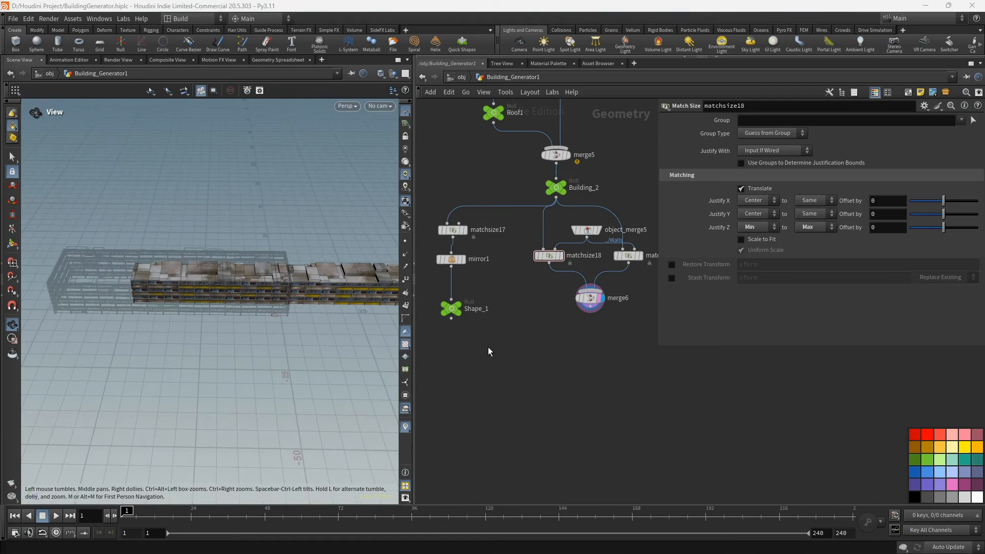
- Duplicate the Shape_1 null as Shape_2 and wire merge6 into it
left_click_drag(452, 309, 600, 352)
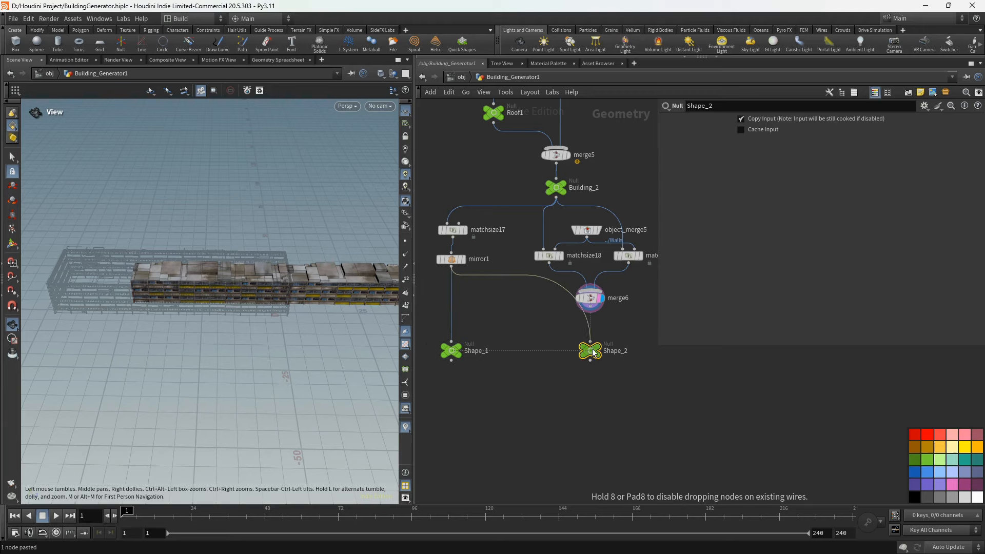
left_click_drag(595, 308, 591, 349)
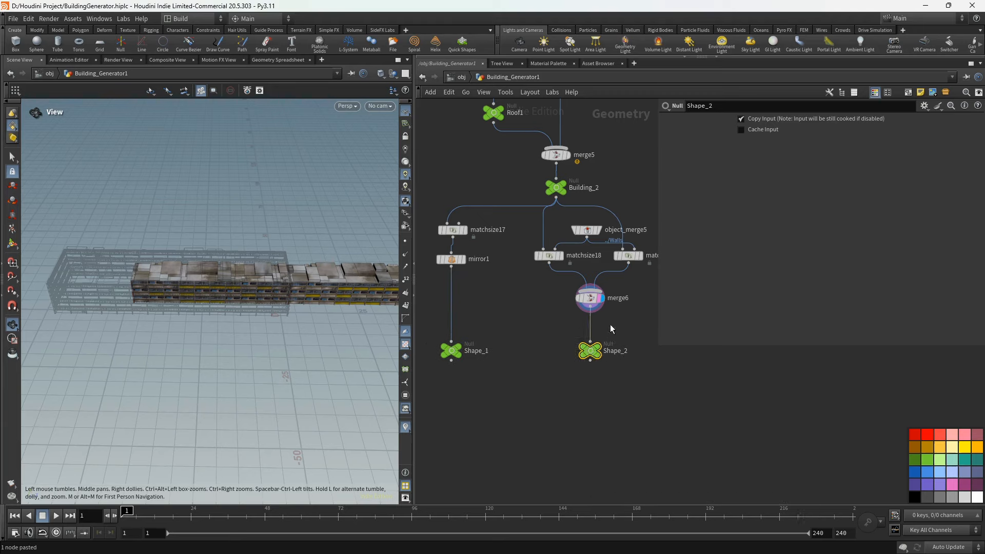
- Branch a new Match Size node off the Building_2 null and set its Justify Y to Min
middle_click_drag(615, 304, 537, 332)
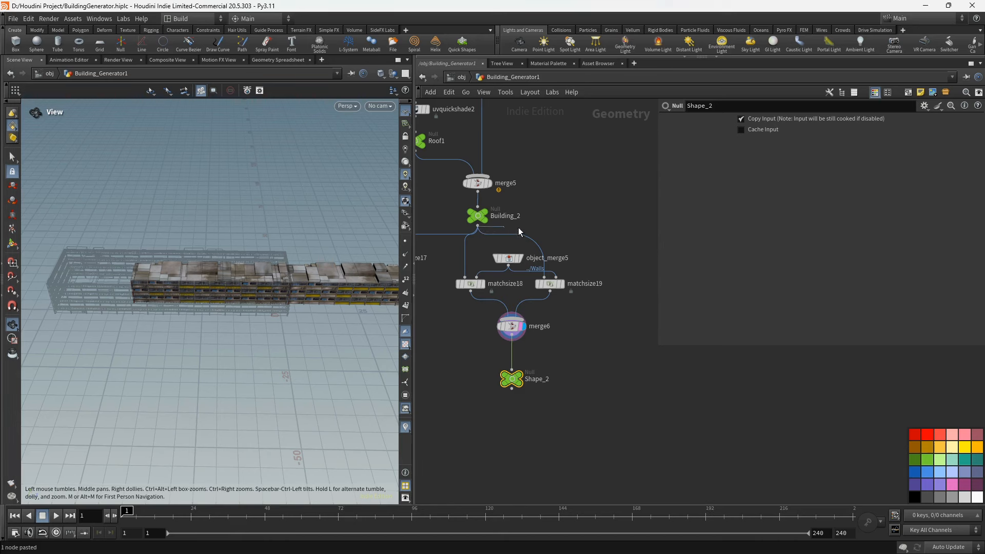
left_click_drag(478, 226, 567, 262)
key("Tab")
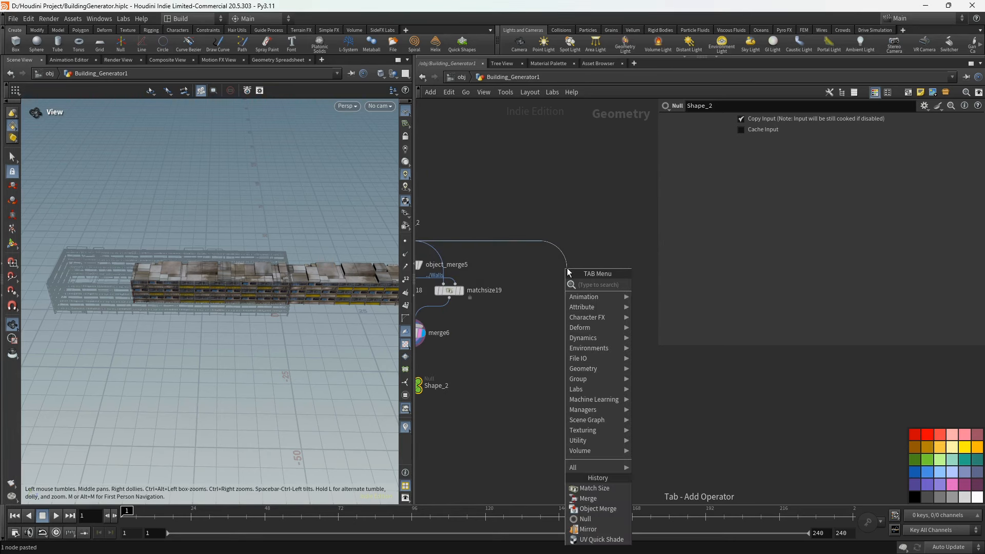
type("ma")
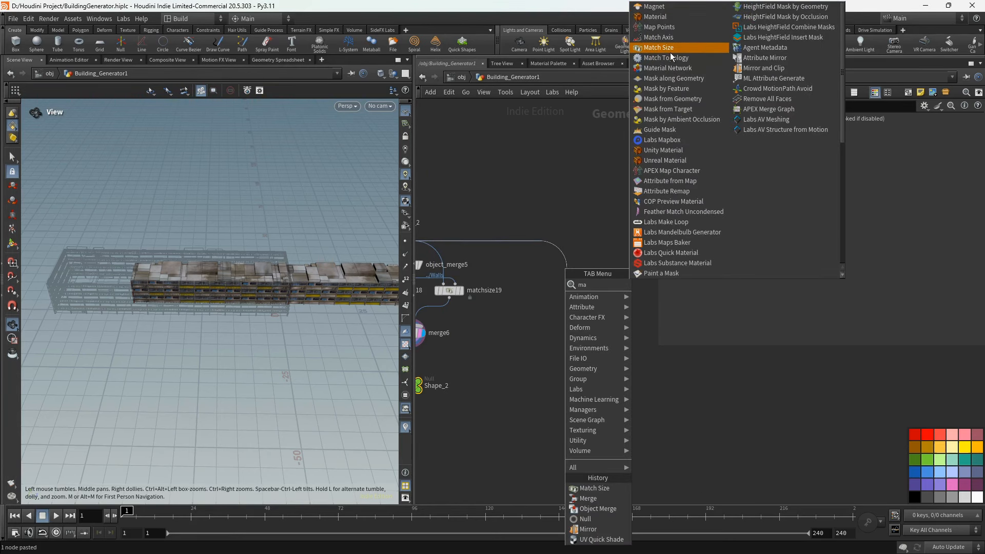
left_click(667, 47)
left_click(773, 252)
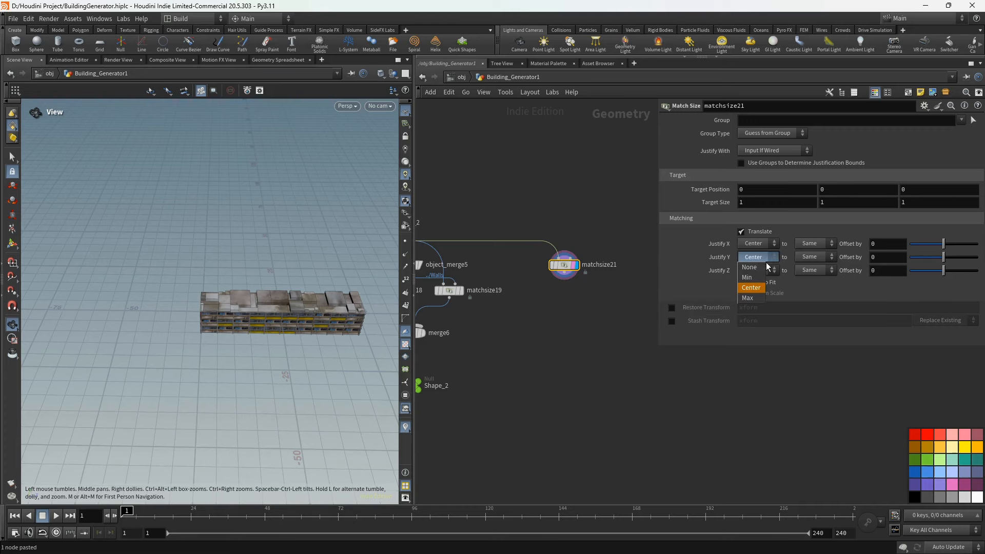
left_click(762, 279)
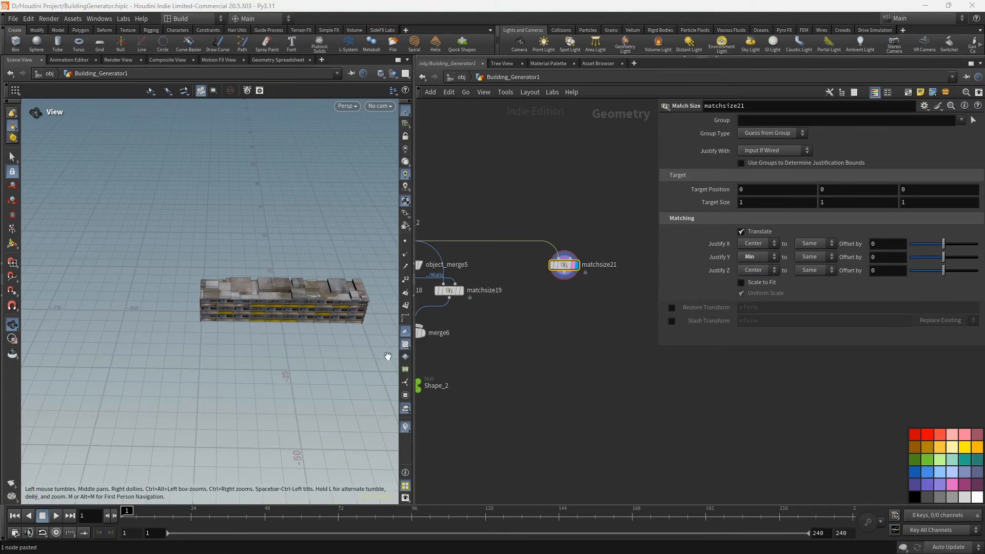
left_click_drag(274, 354, 296, 347)
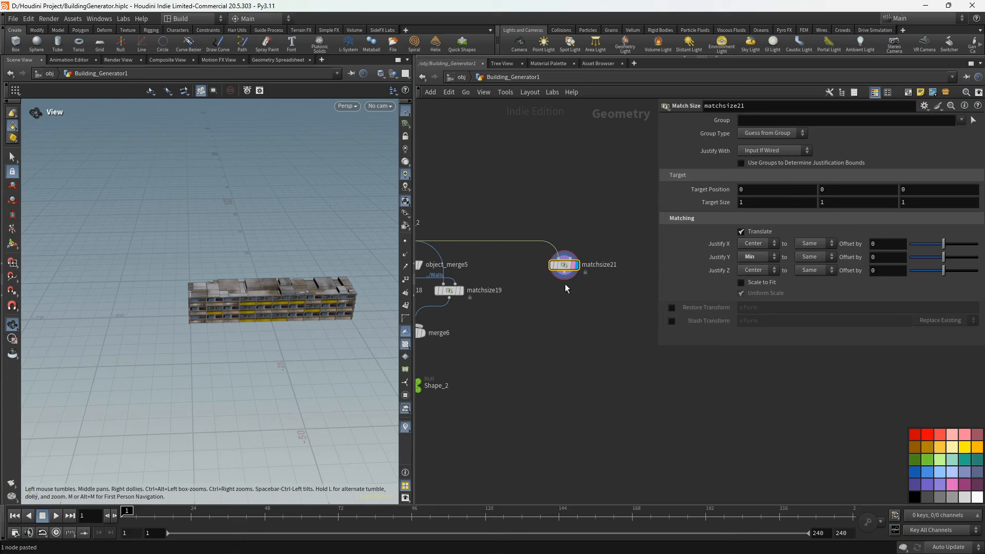
- Add a Transform node after matchsize21 and set its Y rotation to 90
key("Tab")
type("tr")
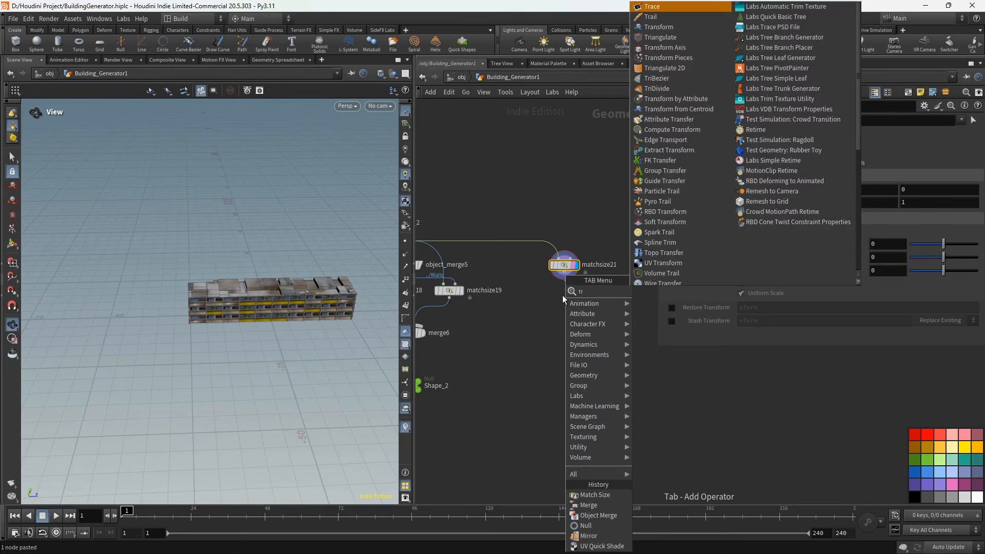
type("a")
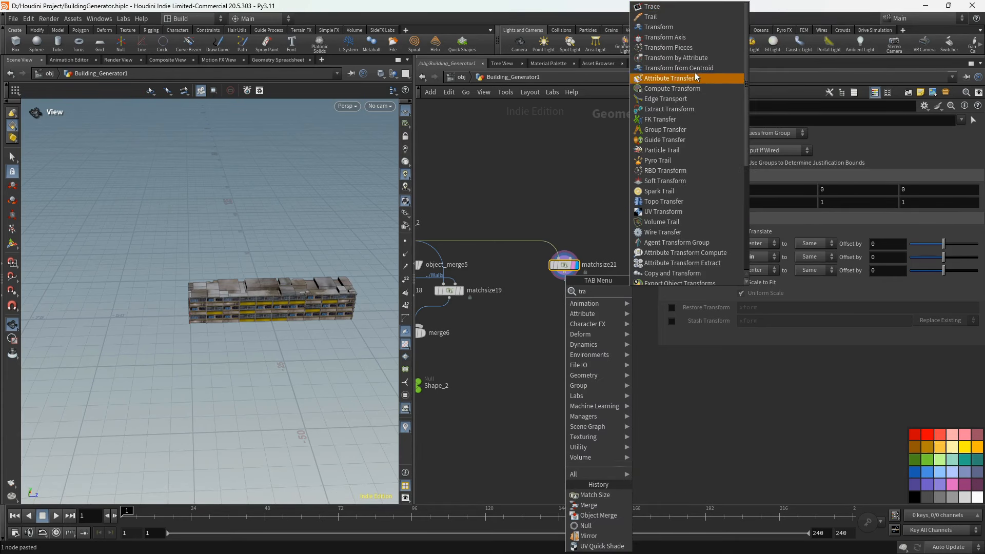
left_click(674, 27)
left_click(606, 295)
left_click(837, 175)
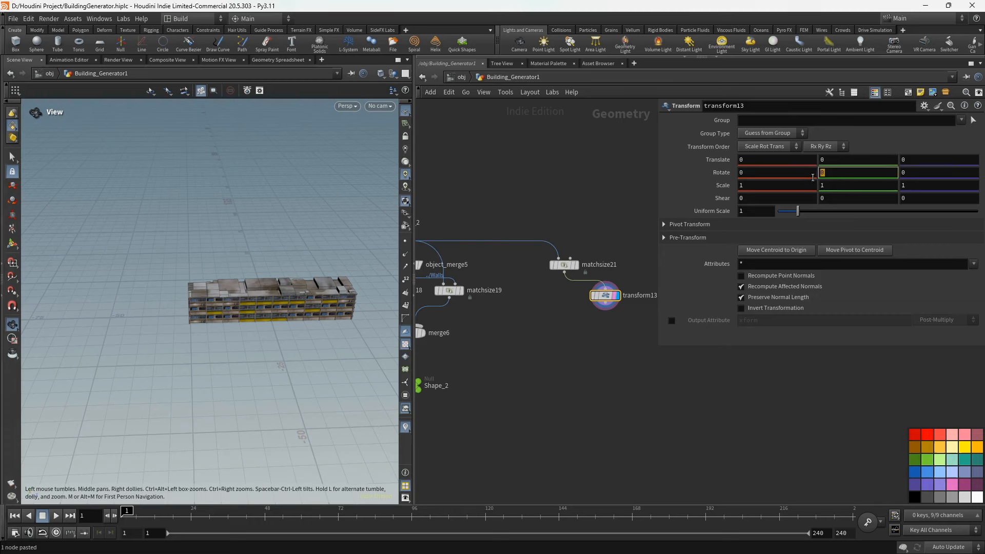
key("Return")
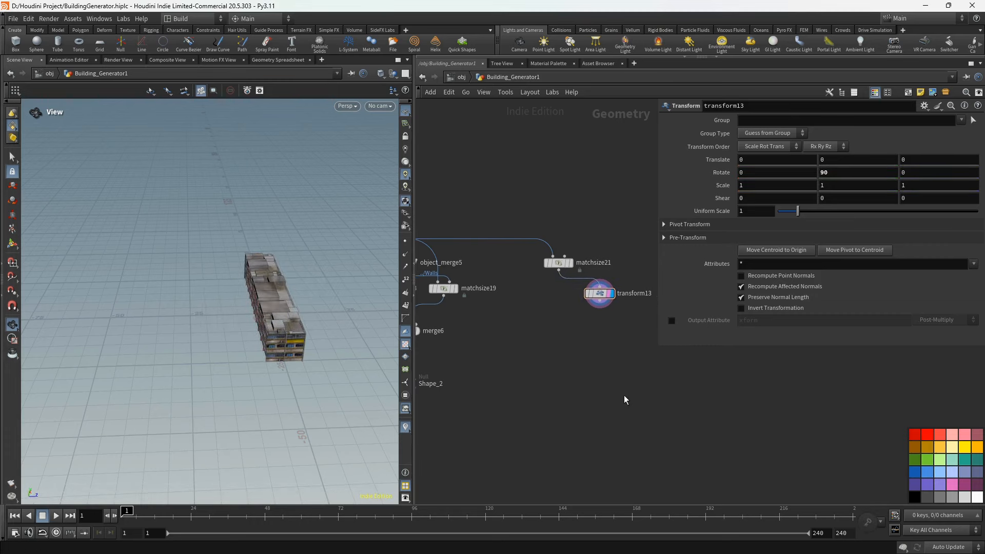
- Combine matchsize21 and transform13 in a new Merge node and display the merged result
key("Tab")
left_click(595, 506)
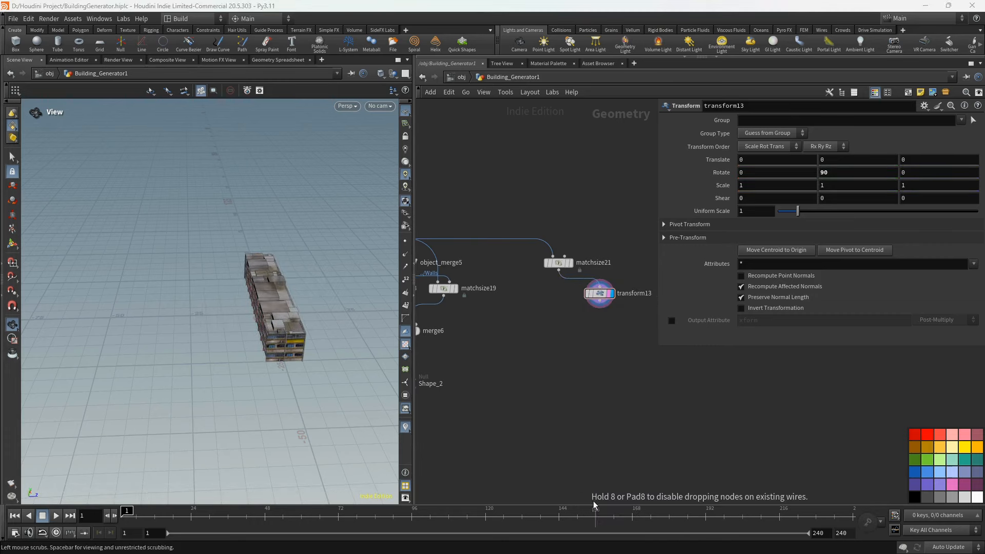
left_click(560, 347)
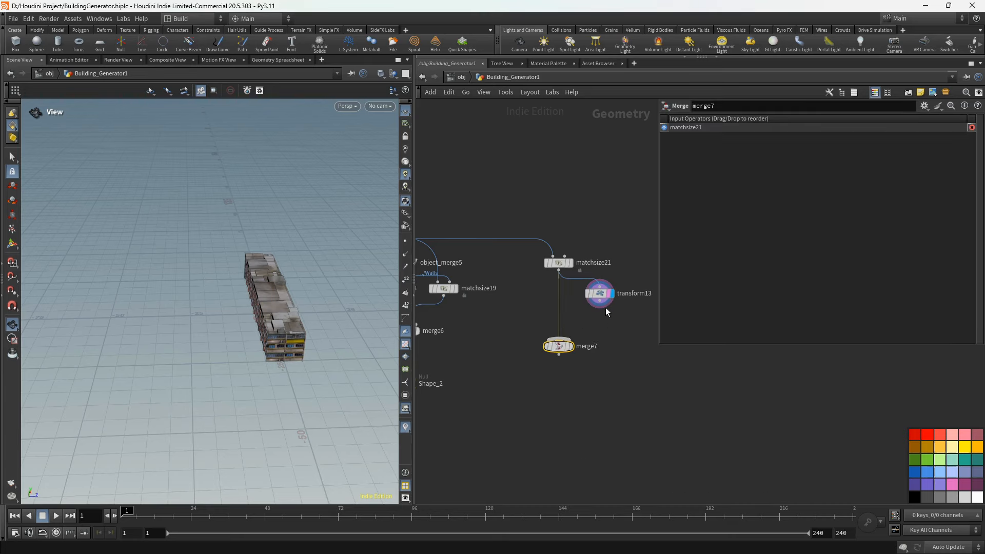
left_click(571, 347)
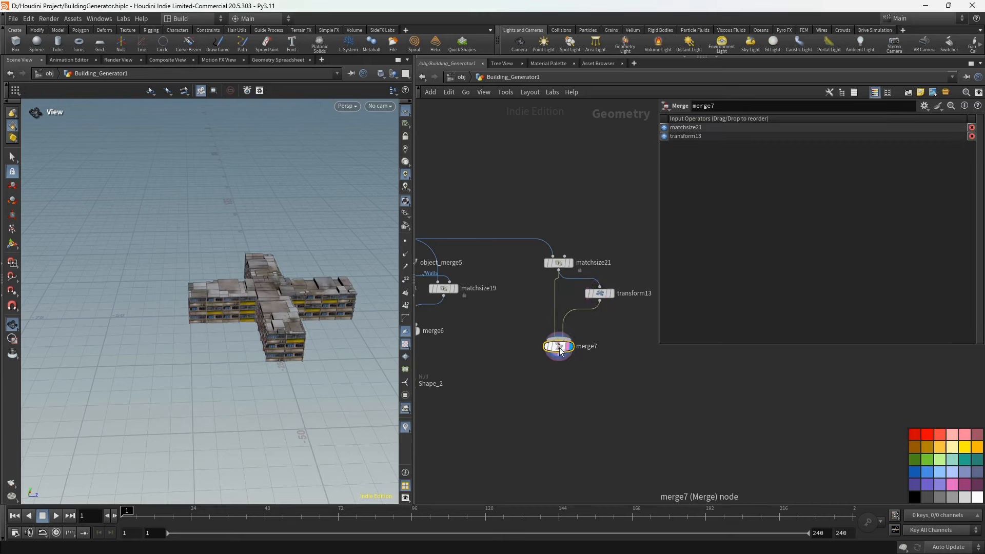
left_click_drag(559, 348, 573, 341)
- Duplicate the Shape_2 null as Shape_3 and connect it below merge7
scroll(552, 374, "down", 1)
middle_click_drag(552, 374, 589, 326)
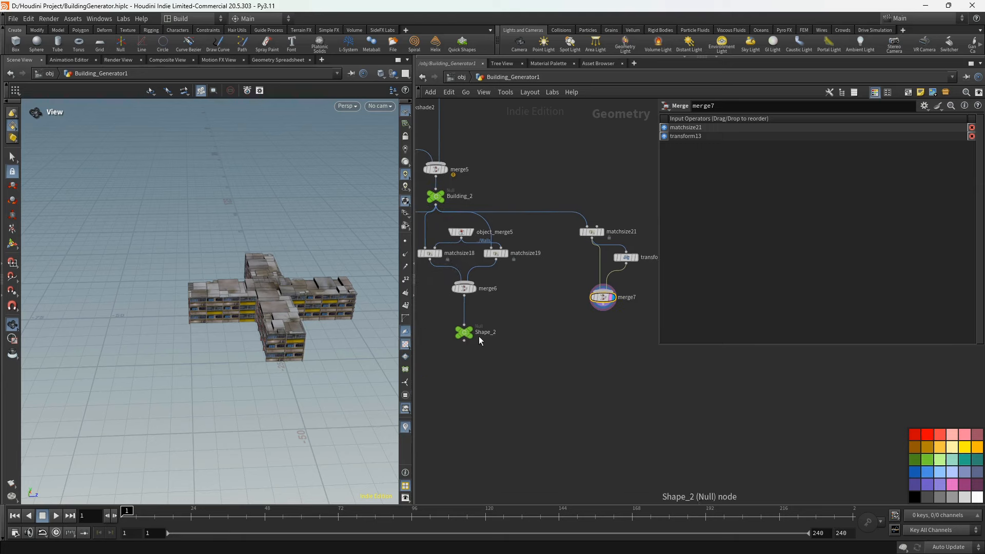
left_click(464, 333)
left_click_drag(464, 334, 604, 334, "alt")
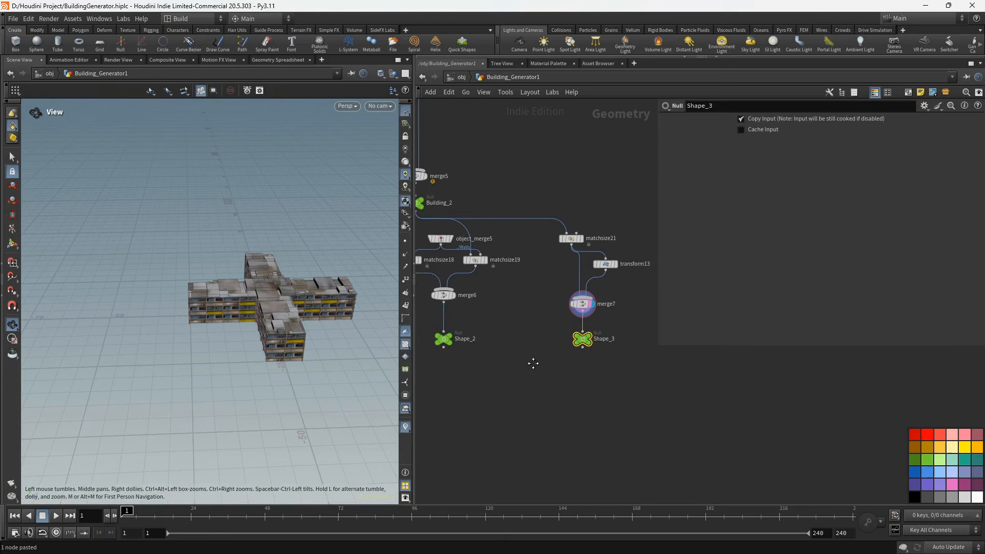
- Branch a new Transform node off the Building_2 null, display it and set its Y rotation to 45
left_click(434, 215)
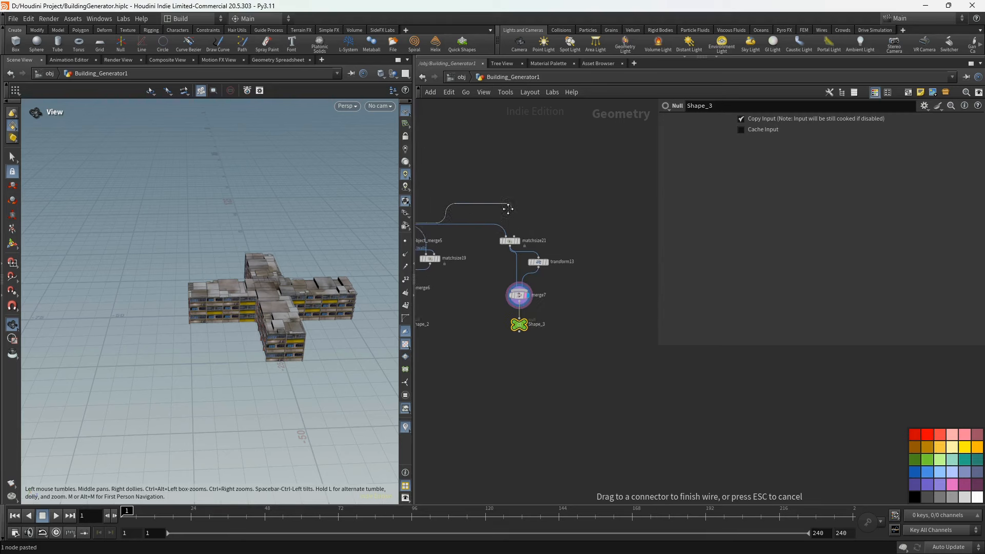
scroll(575, 232, "up", 5)
key("Tab")
type("tr")
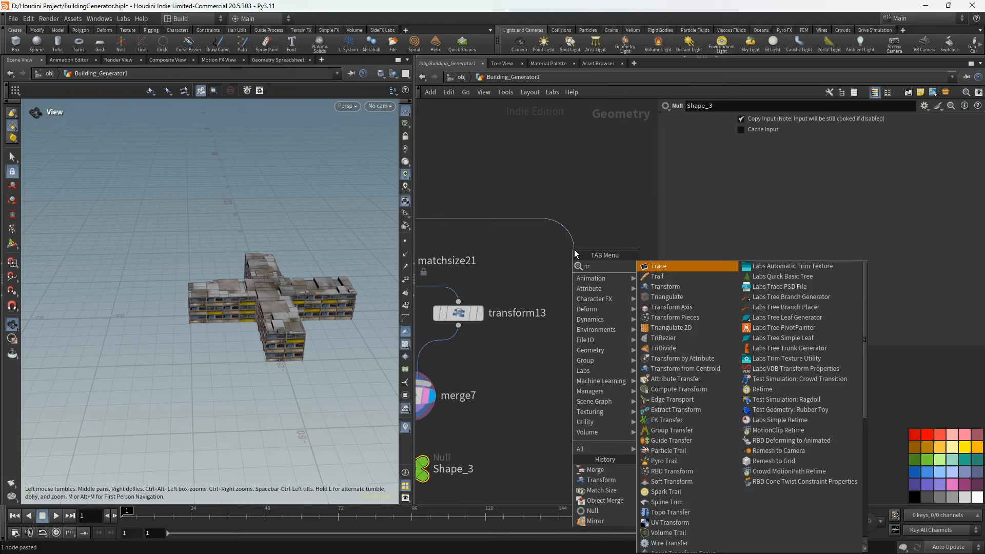
left_click(655, 287)
left_click(596, 251)
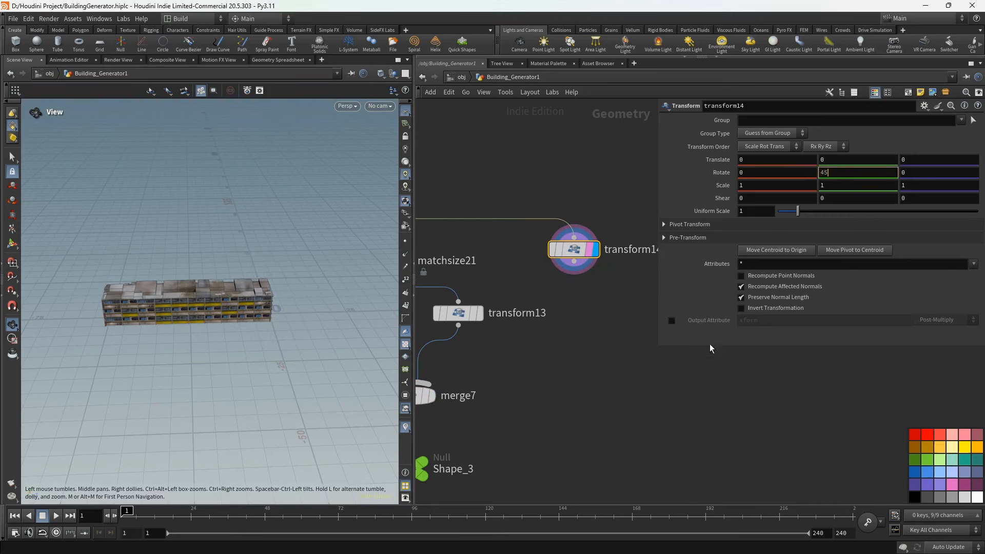
key("Return")
left_click_drag(301, 286, 248, 309)
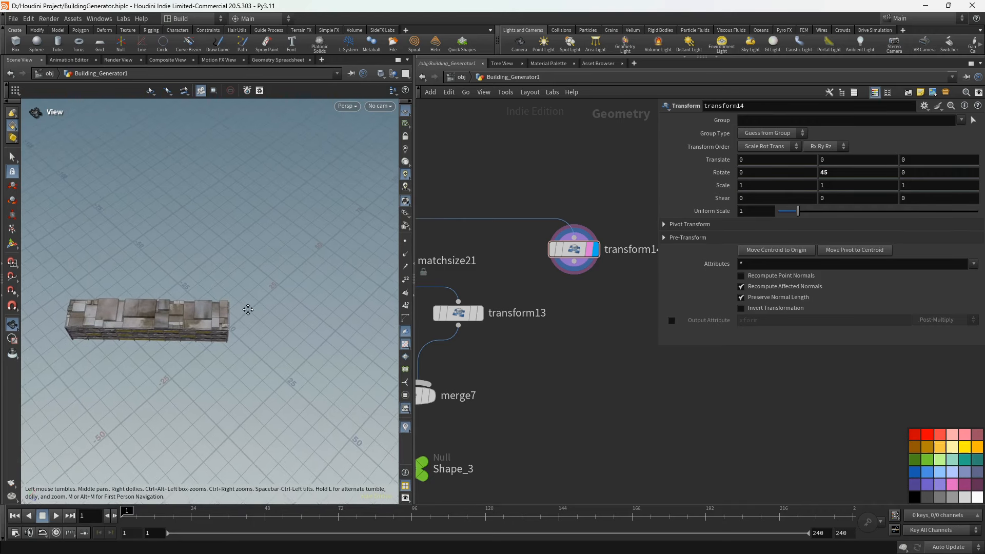
left_click_drag(247, 310, 250, 308)
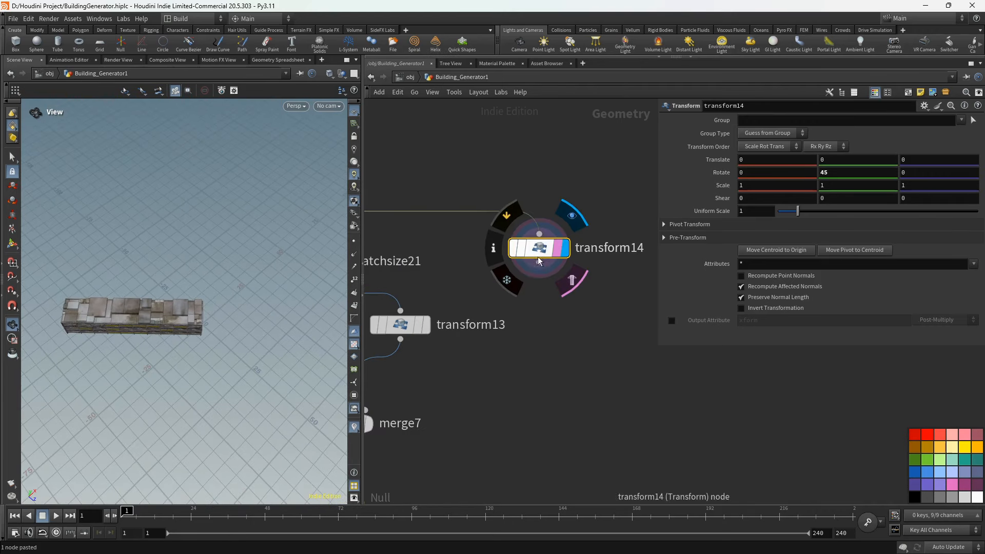
- Duplicate transform14 beside the original on the same input and set the copy's Y rotation to -45
middle_click_drag(539, 300, 513, 294)
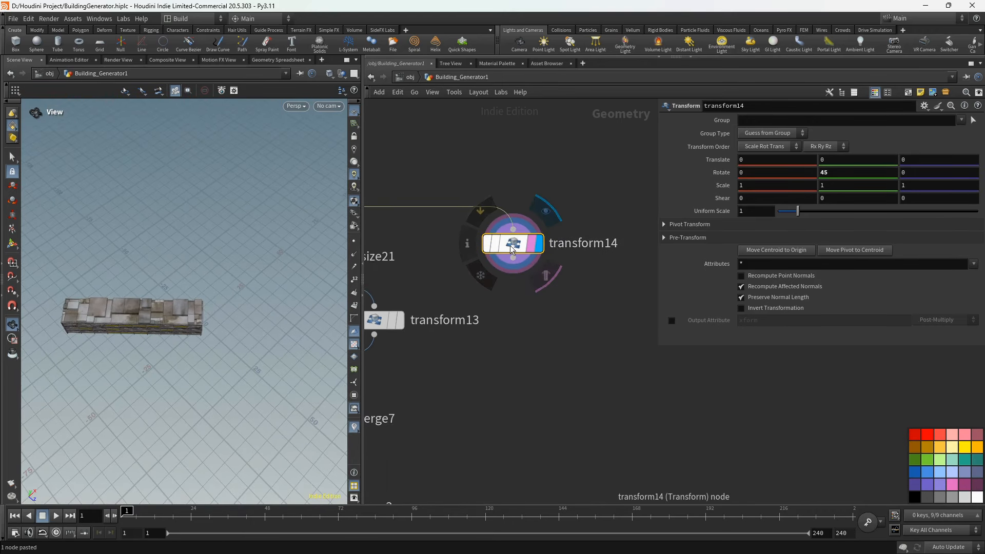
key("ctrl+v")
left_click_drag(511, 250, 633, 248)
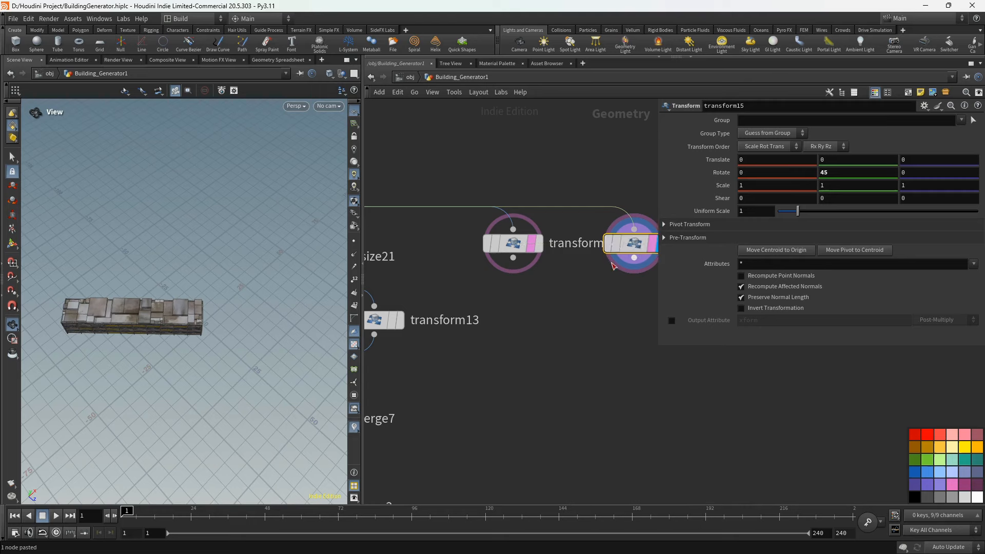
scroll(596, 275, "down", 2)
middle_click_drag(571, 286, 529, 291)
left_click_drag(575, 262, 594, 263)
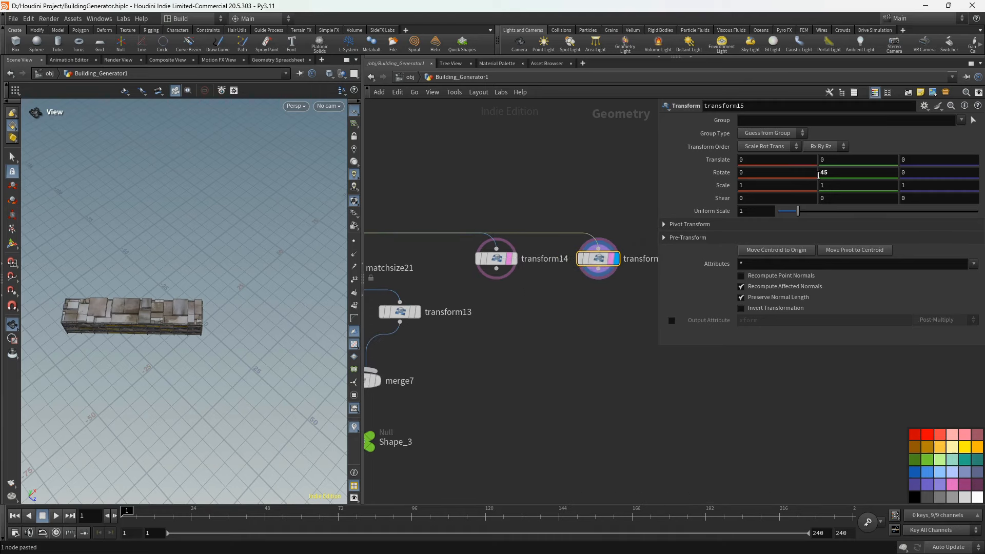
type("-")
key("Return")
- Combine transform14 and transform15 in a new Merge node and position it below them
middle_click_drag(550, 357, 490, 320)
scroll(491, 320, "up", 1)
left_click_drag(580, 247, 416, 192)
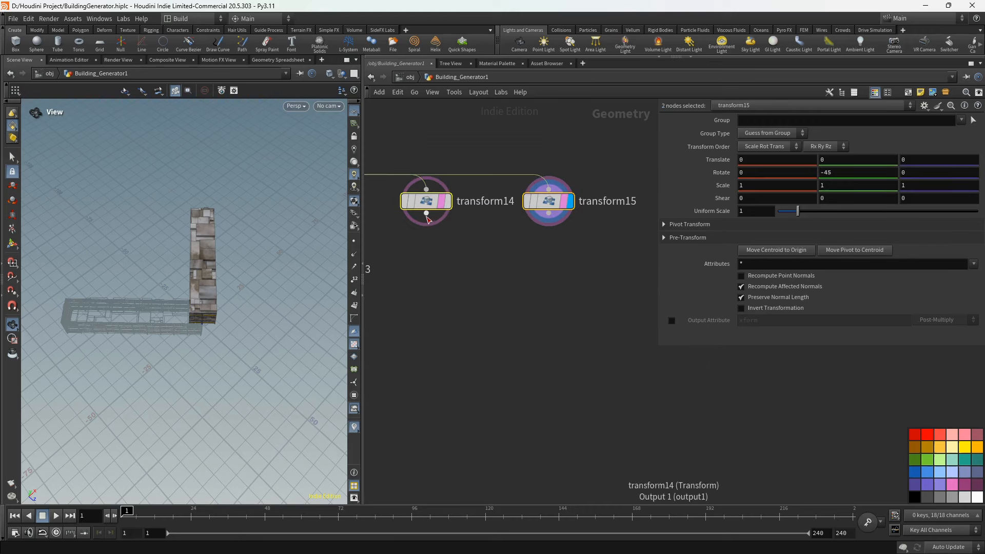
left_click(427, 213)
key("Tab")
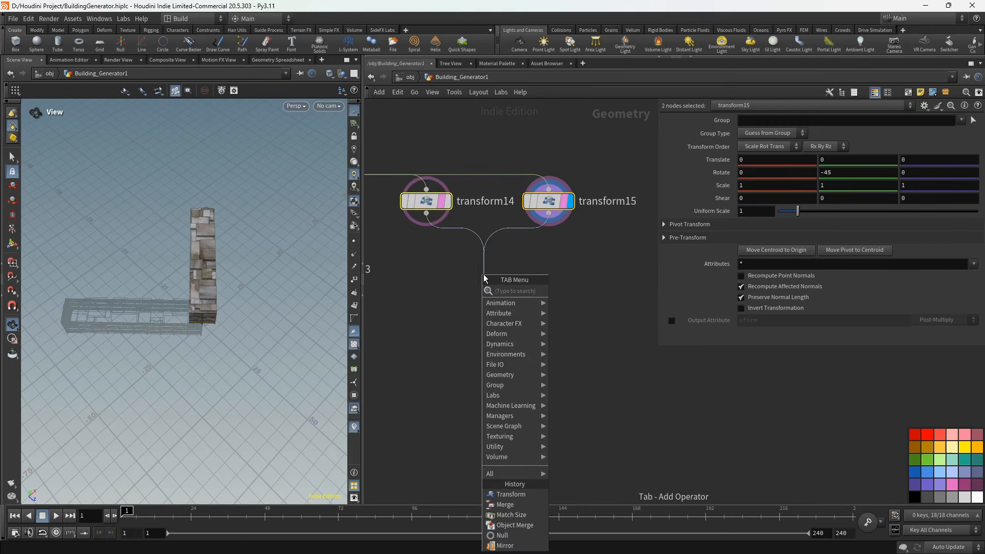
type("mer")
left_click(575, 291)
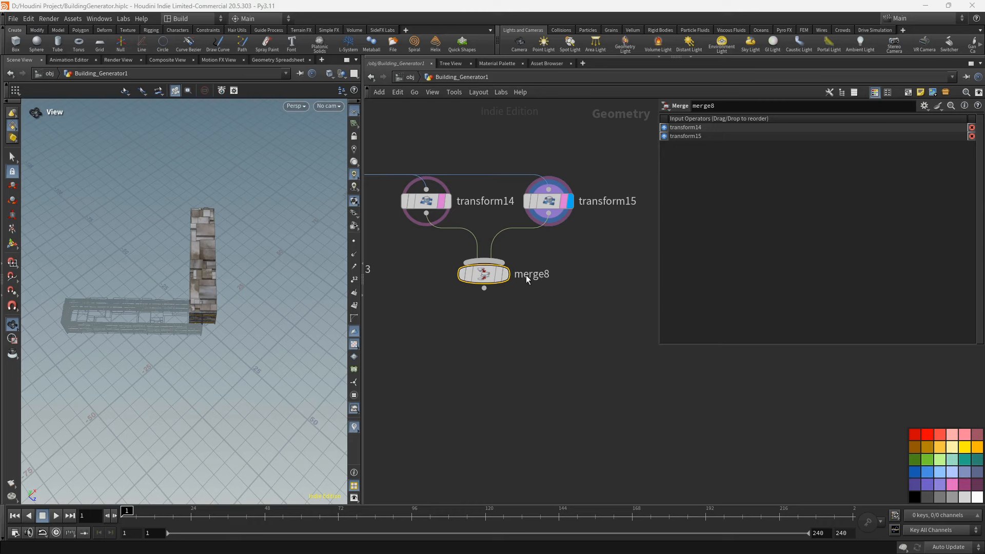
scroll(505, 308, "down", 1)
middle_click_drag(505, 318, 545, 315)
left_click_drag(528, 277, 559, 280)
scroll(522, 309, "down", 1)
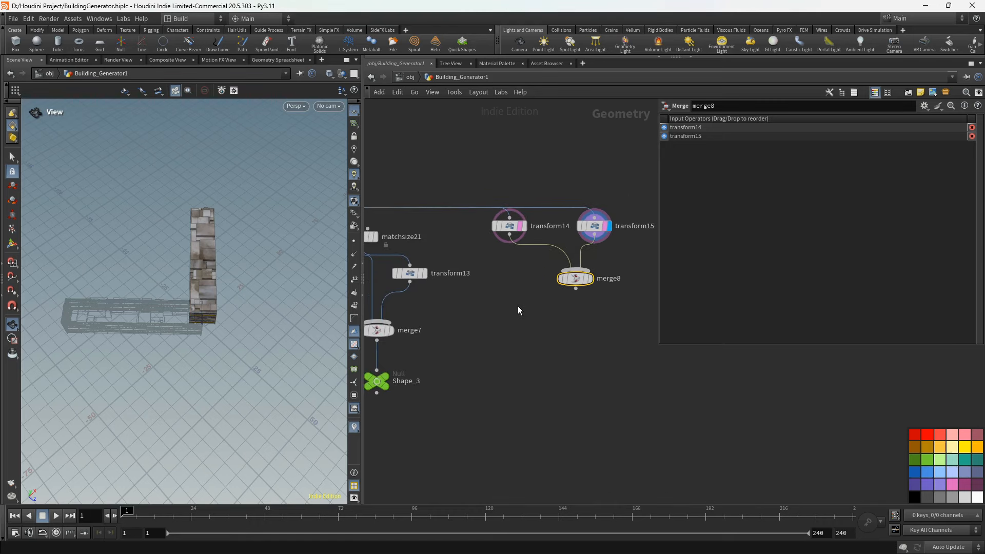
- Add a Match Size node below transform14 and wire merge8 into its second input
key("Tab")
type("ma")
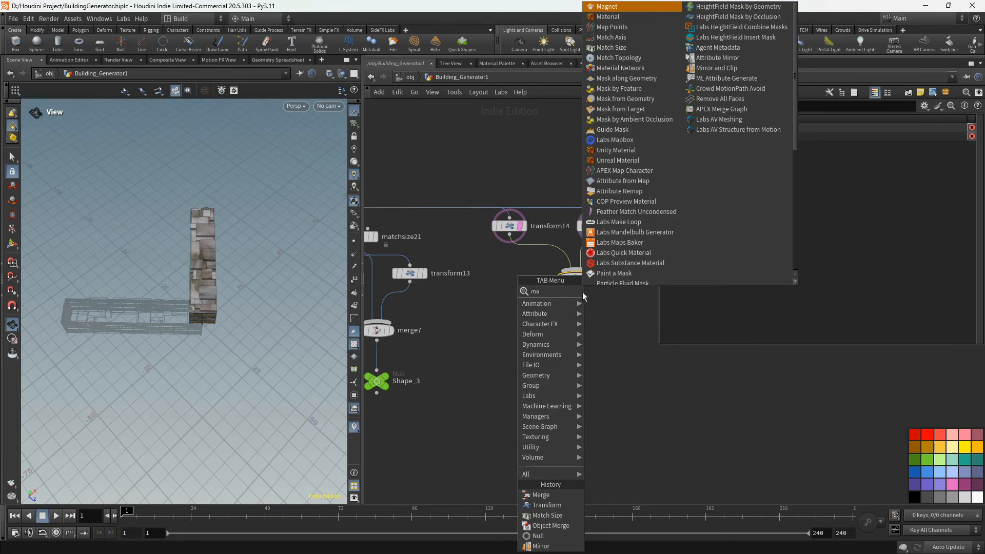
left_click(612, 47)
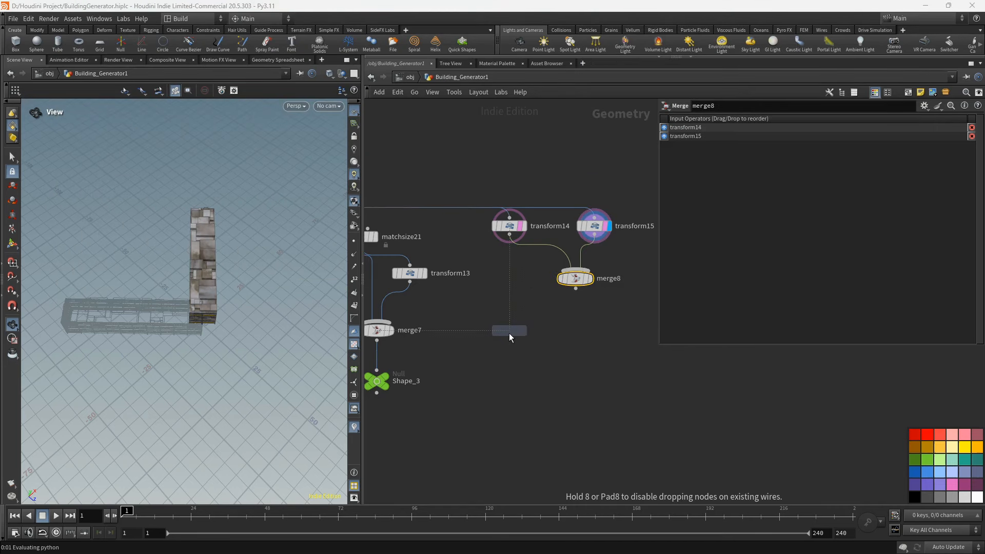
left_click(509, 336)
left_click_drag(577, 293, 518, 319)
- Wire the Building_2 null into the first input of matchsize22 and display that node
scroll(507, 287, "down", 3)
middle_click_drag(507, 288, 560, 303)
middle_click_drag(475, 244, 517, 250)
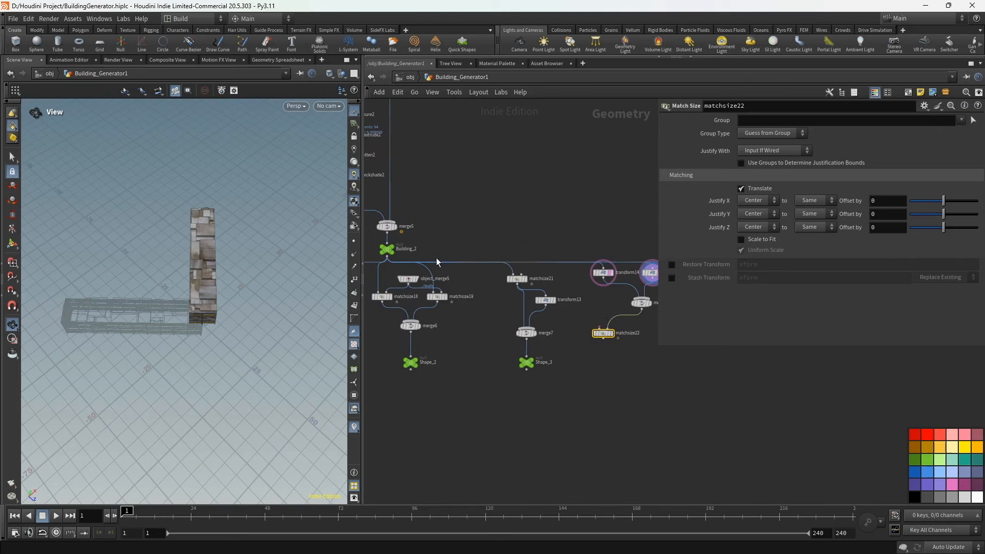
left_click(388, 256)
scroll(561, 303, "up", 3)
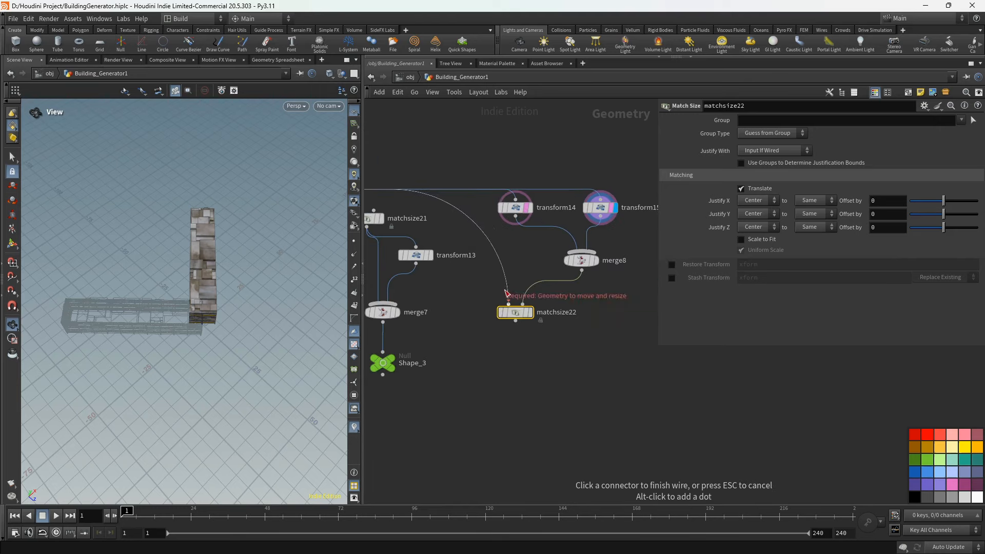
left_click(508, 304)
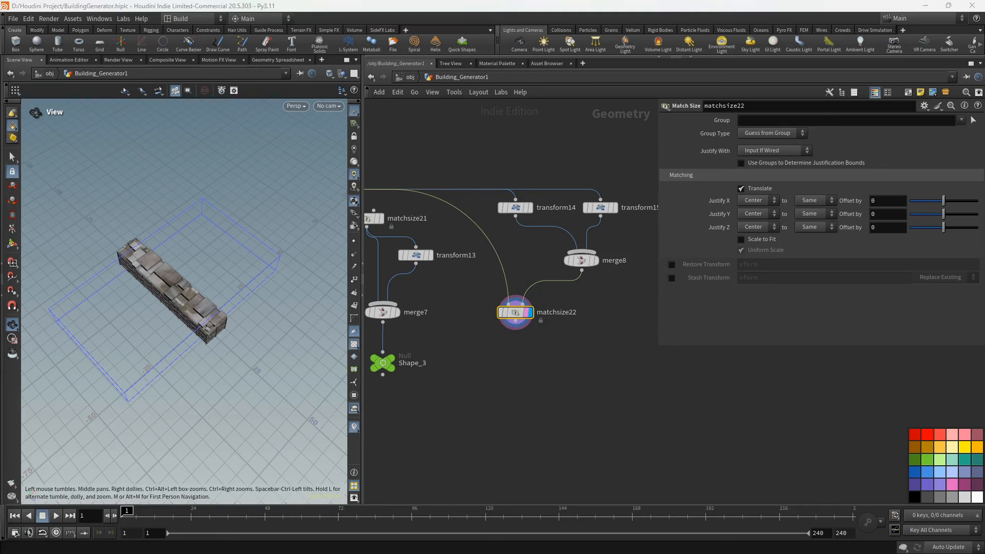
- Set matchsize22's Z justification to Min to Max with an offset of -10
left_click(769, 214)
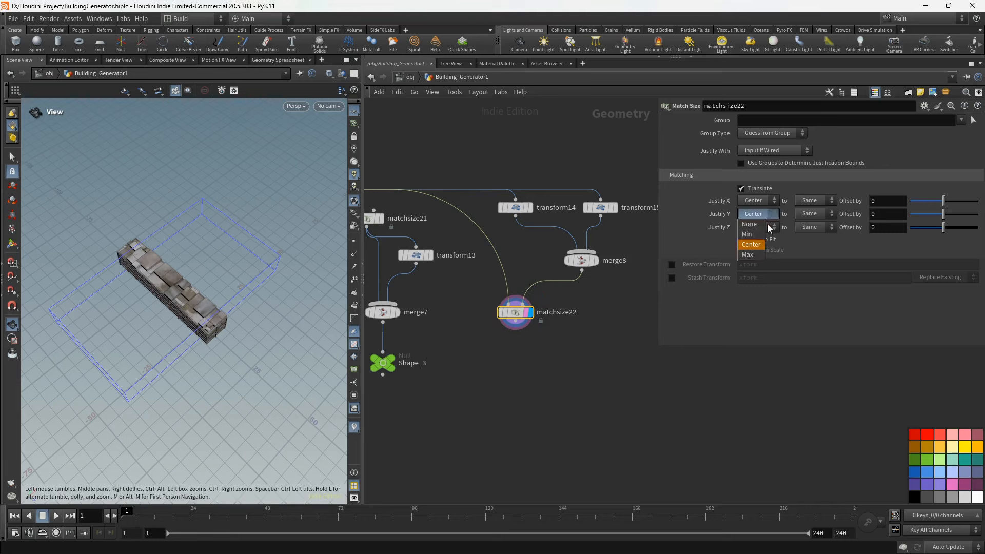
left_click(715, 222)
left_click(757, 228)
left_click(747, 248)
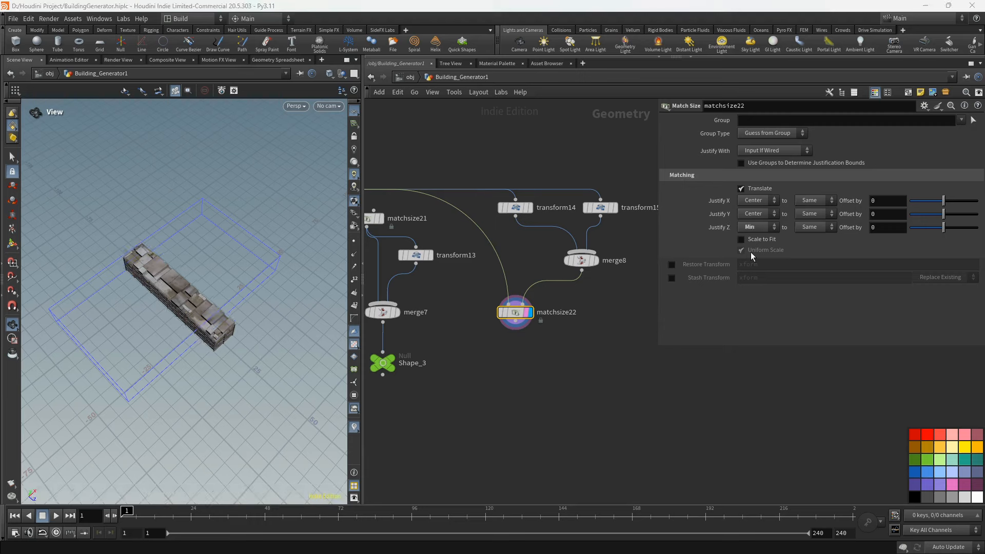
left_click(814, 227)
left_click(808, 269)
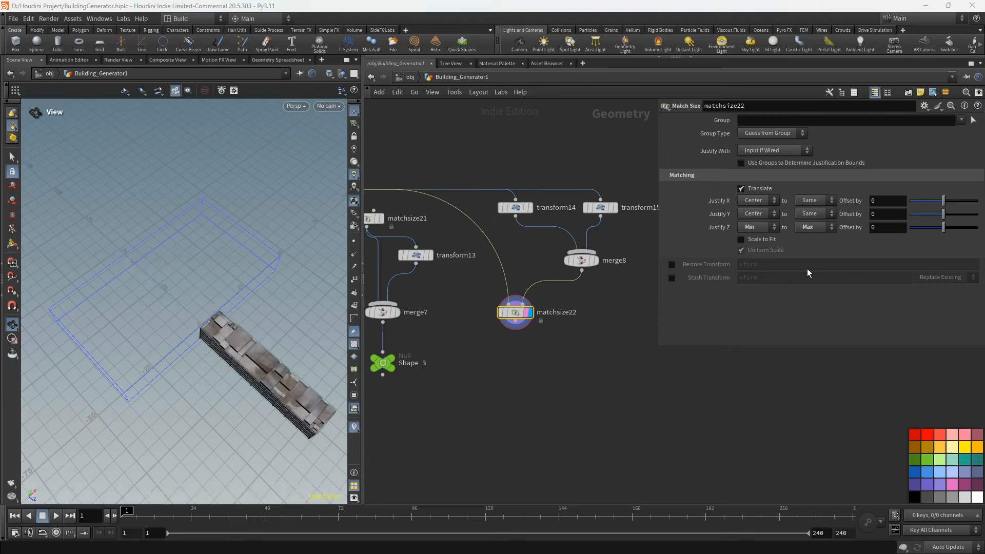
left_click(881, 227)
type("-")
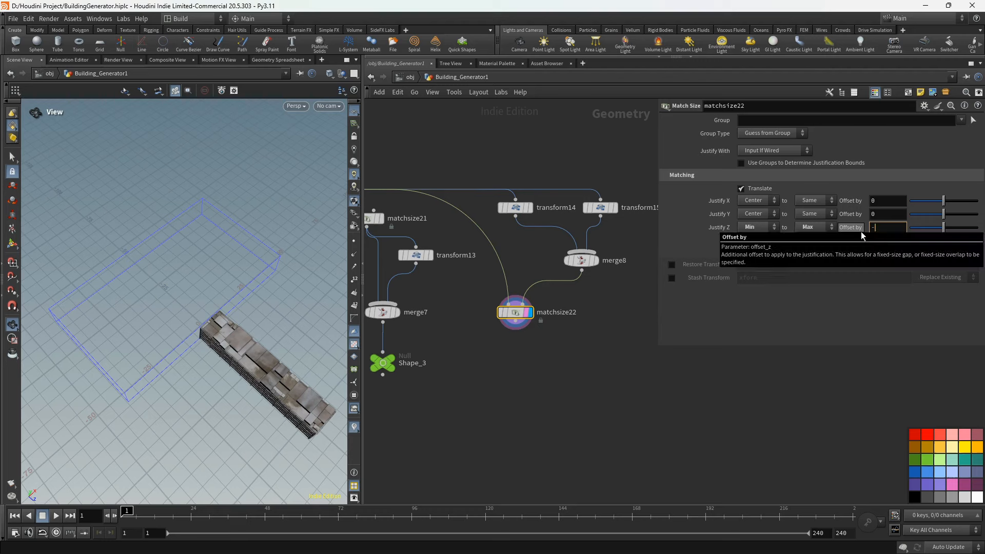
type("10")
key("Return")
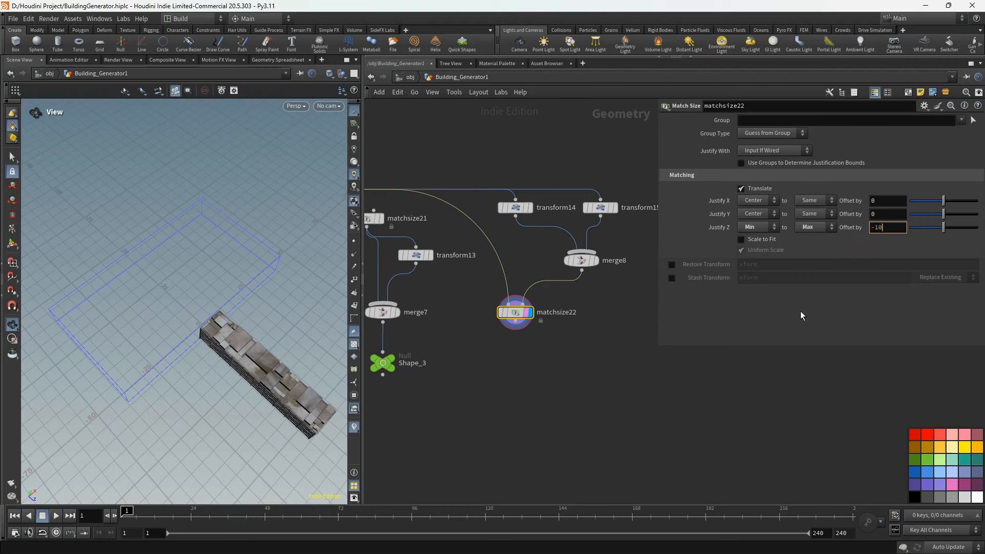
- Combine matchsize22 and merge8 in a new Merge node and display the three-winged building
middle_click_drag(565, 355, 547, 296)
key("Tab")
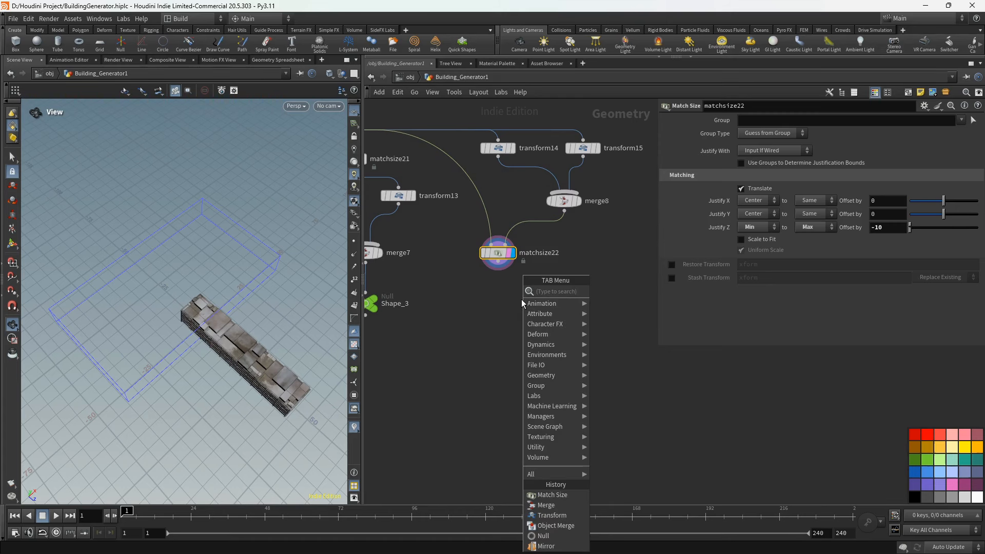
type("mae")
key("BackSpace")
key("BackSpace")
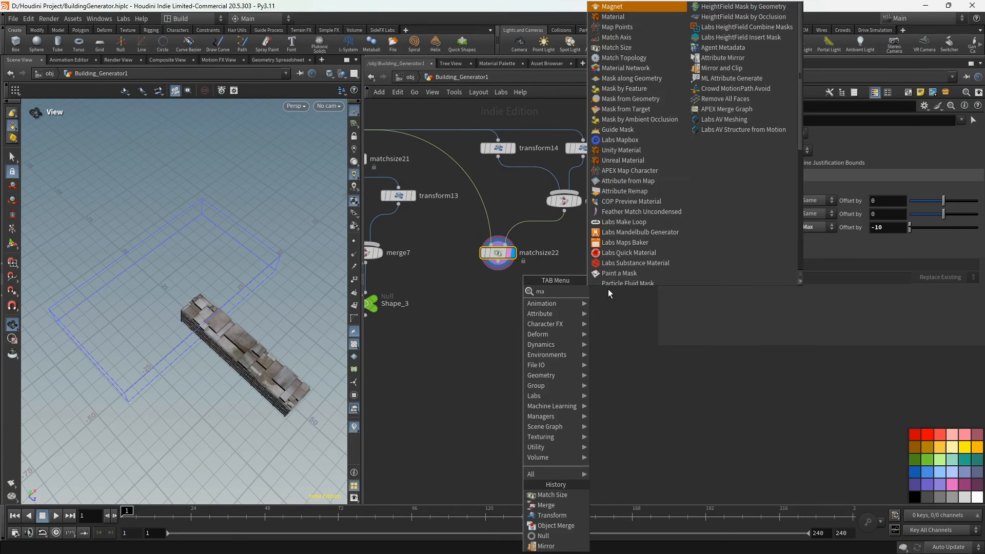
type("er")
left_click(614, 291)
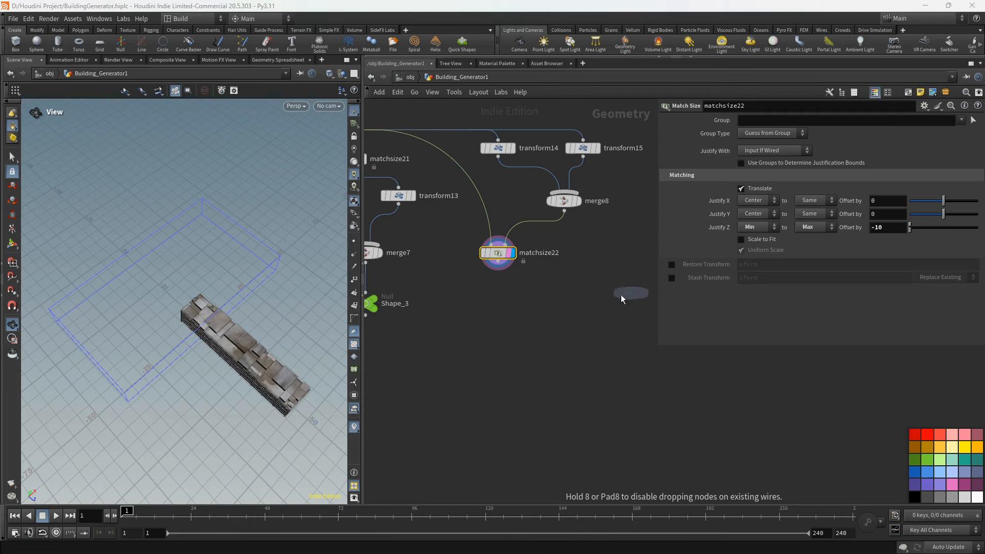
left_click(557, 311)
left_click(565, 211)
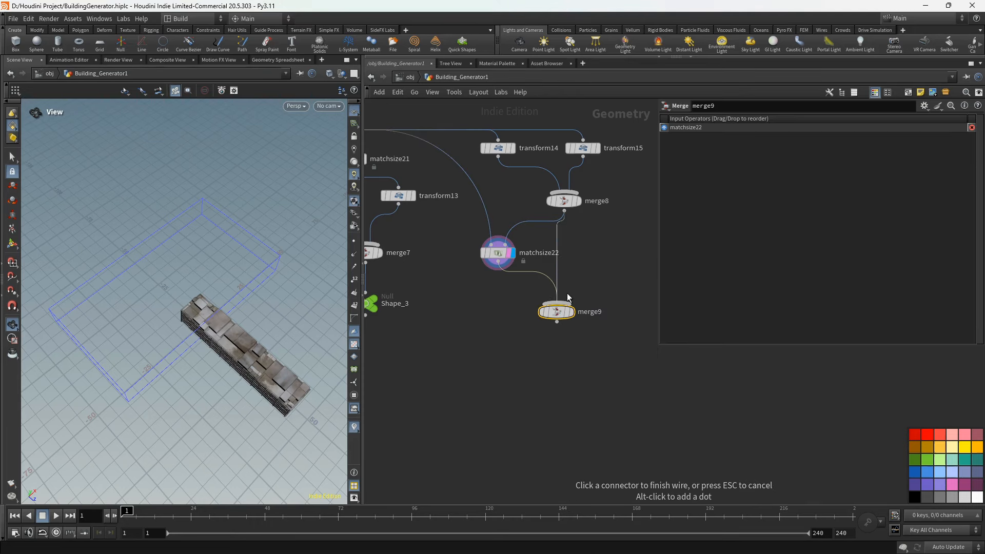
left_click(571, 313)
left_click(571, 312)
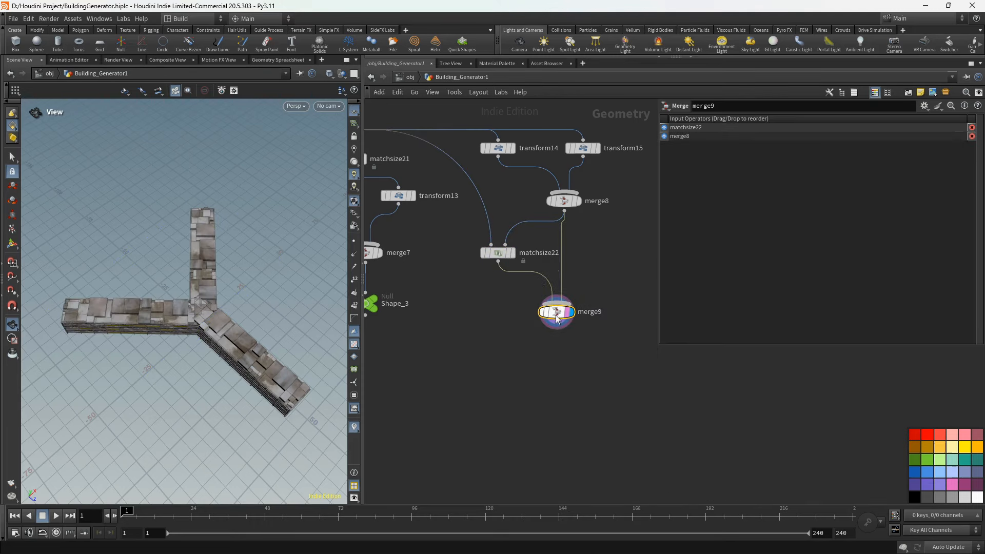
left_click_drag(241, 313, 227, 290)
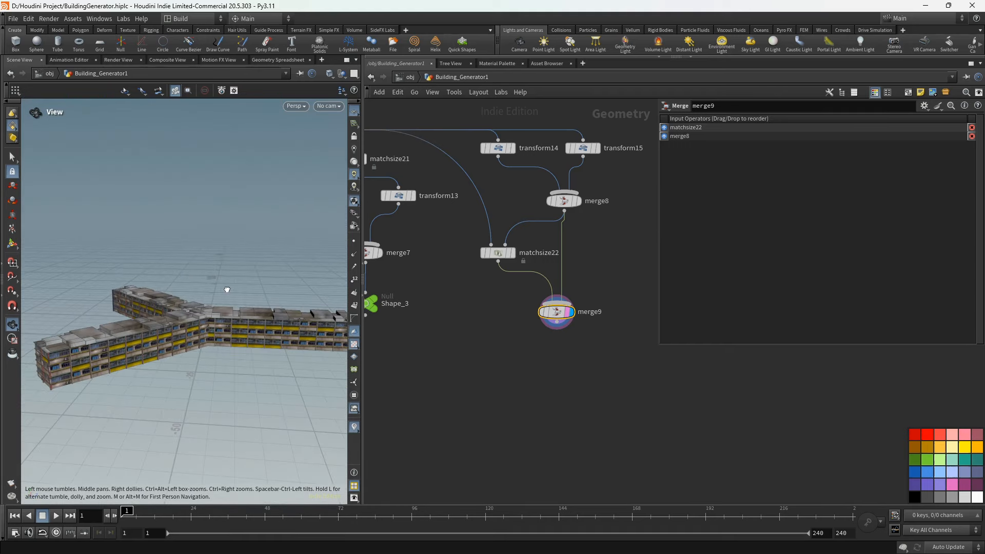
- Duplicate the Shape_3 null as Shape_4 and connect it below merge9
scroll(488, 332, "down", 3)
middle_click_drag(432, 323, 463, 311)
scroll(463, 311, "up", 2)
left_click(443, 297)
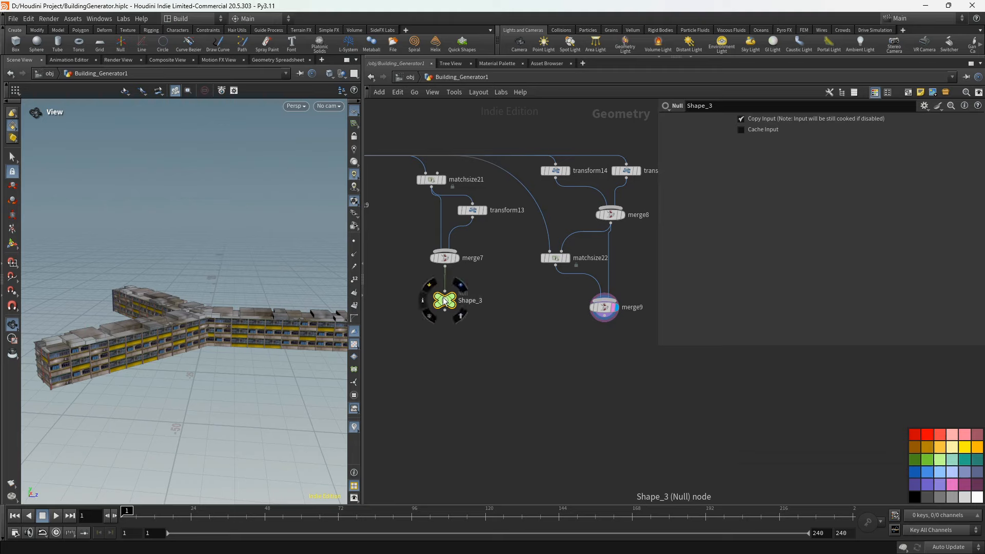
key("ctrl+v")
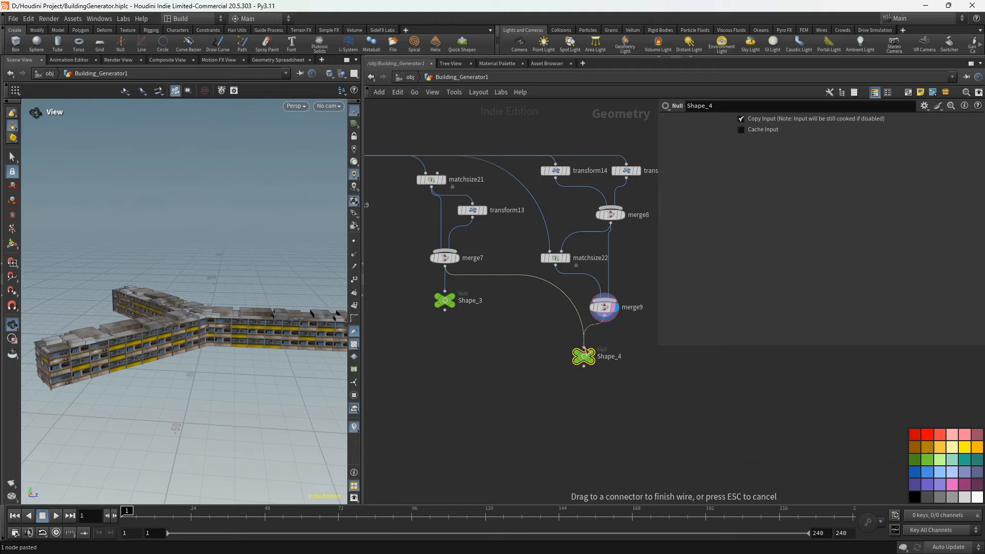
left_click(602, 357)
left_click_drag(600, 355, 603, 355)
- Line up the Shape_3, Shape_2 and Shape_1 nulls in one row with Shape_4
scroll(556, 335, "down", 3)
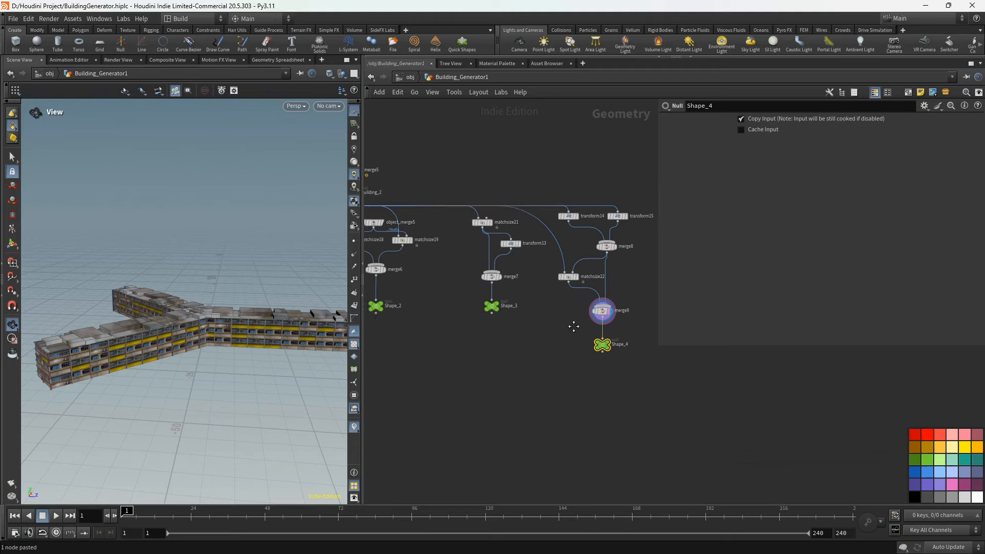
left_click_drag(518, 304, 520, 340)
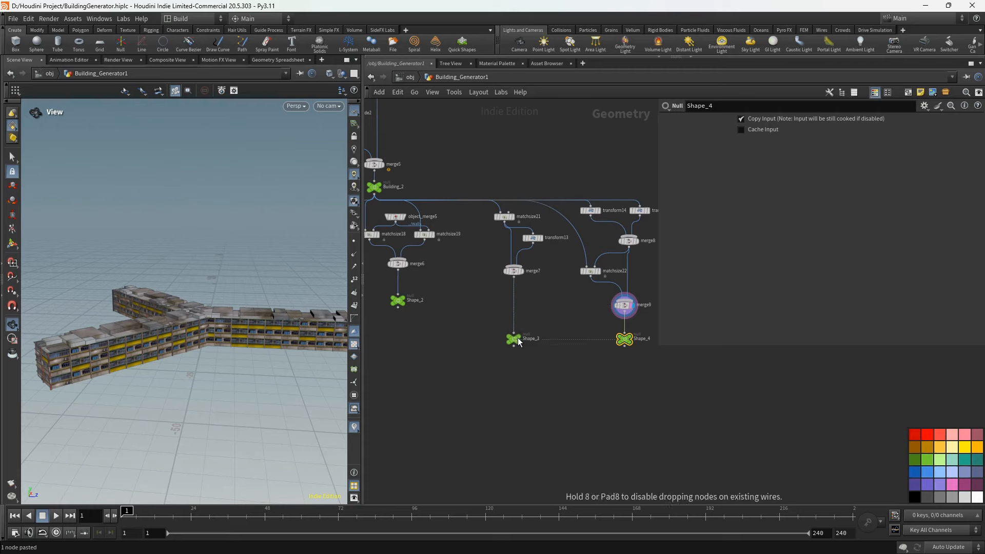
left_click_drag(400, 304, 400, 338)
scroll(441, 317, "down", 2)
middle_click_drag(458, 317, 529, 317)
scroll(414, 311, "up", 1)
left_click_drag(412, 309, 411, 328)
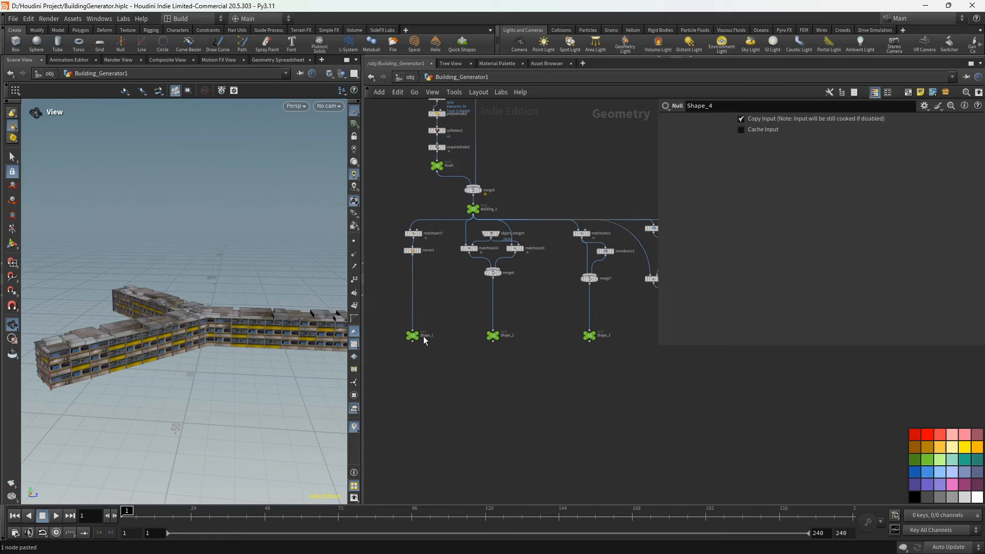
- Add a Switch node, connect Shape_1 through Shape_4 as its inputs in order, and display it
scroll(471, 336, "down", 2)
key("Tab")
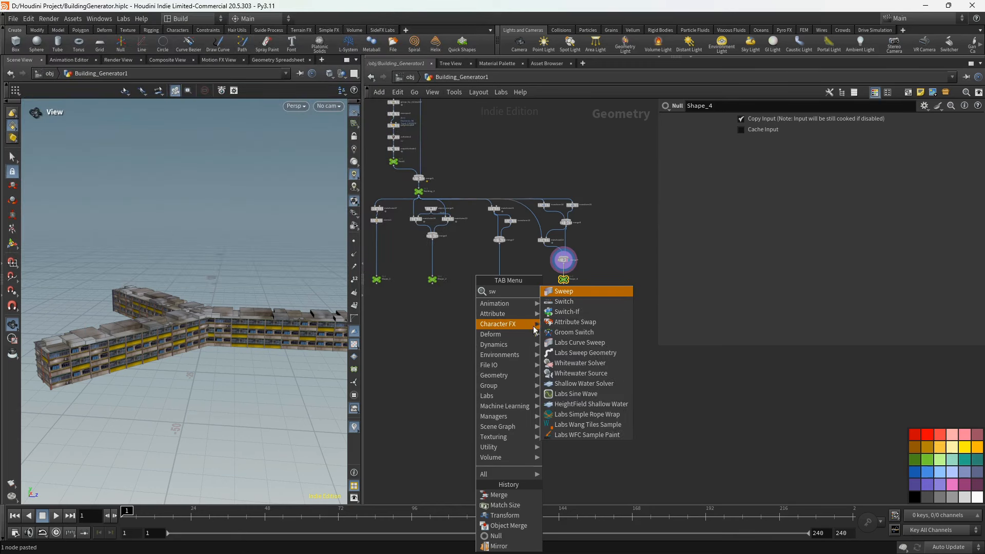
left_click(564, 302)
left_click(472, 325)
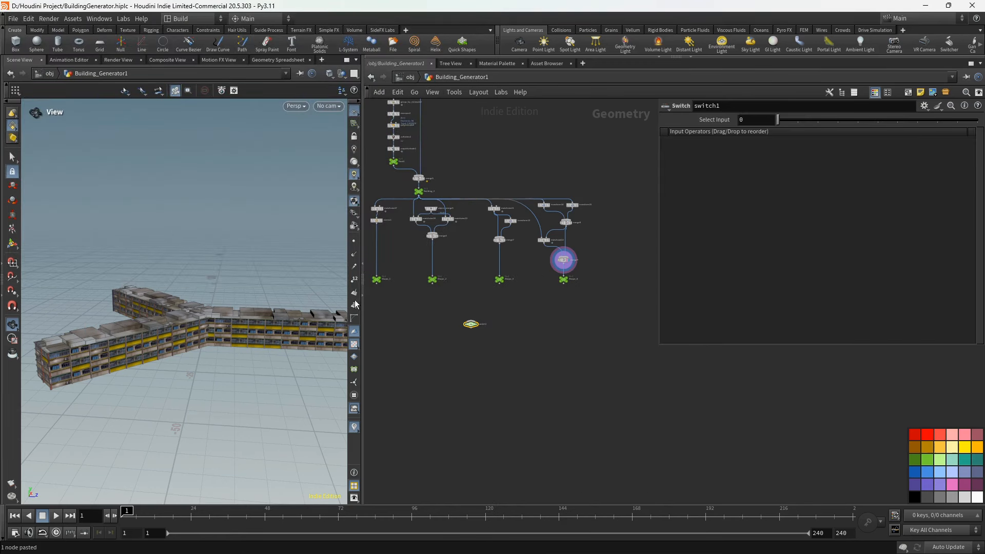
left_click_drag(372, 303, 477, 331)
scroll(475, 323, "up", 3)
left_click(471, 324)
scroll(583, 309, "down", 5)
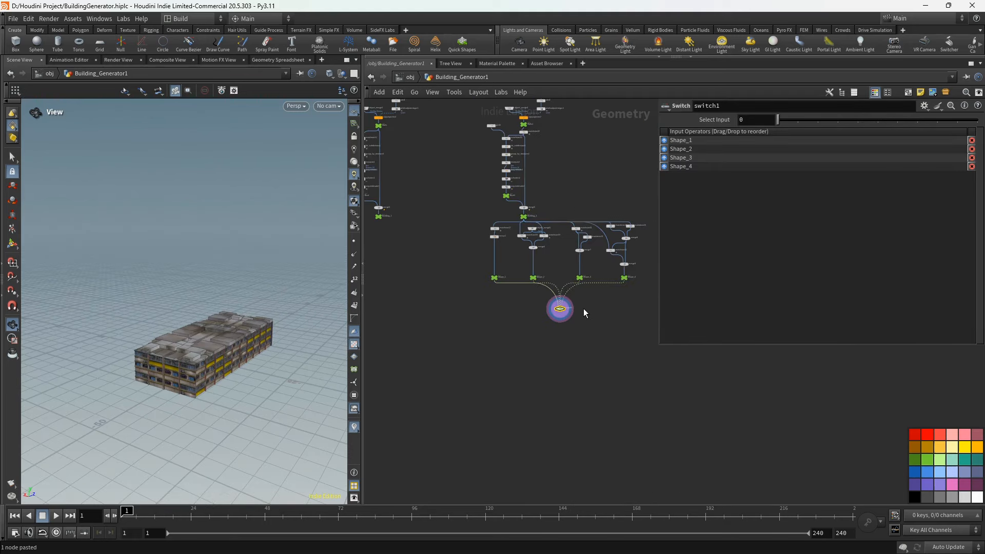
- Duplicate the line12, attribrandomize6 and length3 node chain and place the copy beside the original
middle_click_drag(584, 309, 532, 358)
scroll(515, 221, "up", 6)
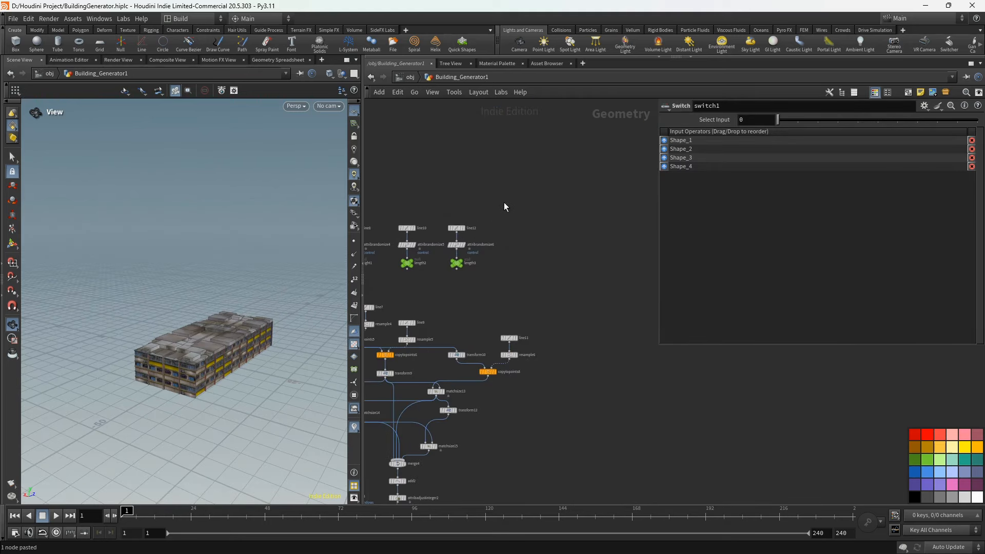
left_click_drag(504, 203, 466, 285)
key("ctrl+c")
key("ctrl+v")
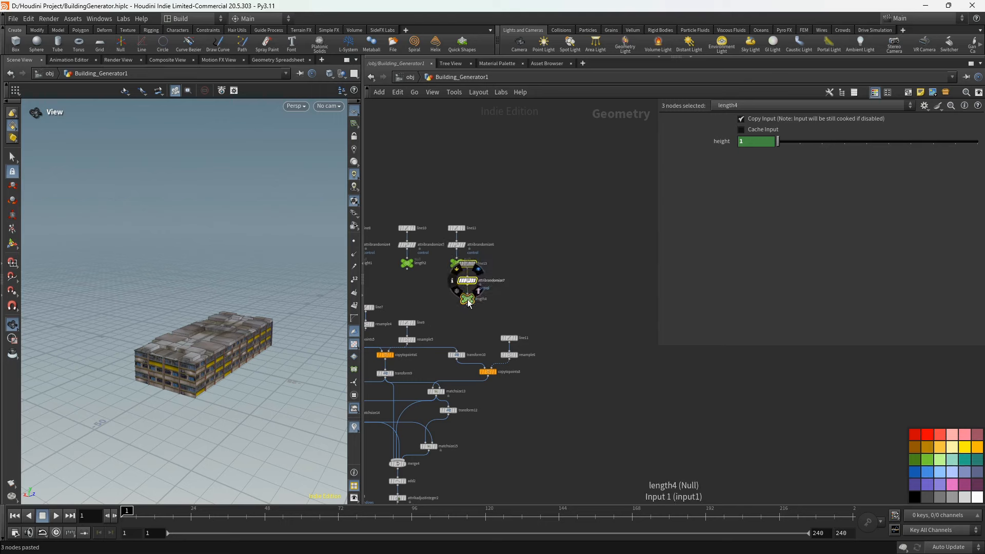
left_click(537, 264)
- Set attribrandomize7's minimum value to -0.5 and maximum to 3, and change the constant in its global seed expression to 13911.8
scroll(539, 259, "up", 5)
left_click(516, 245)
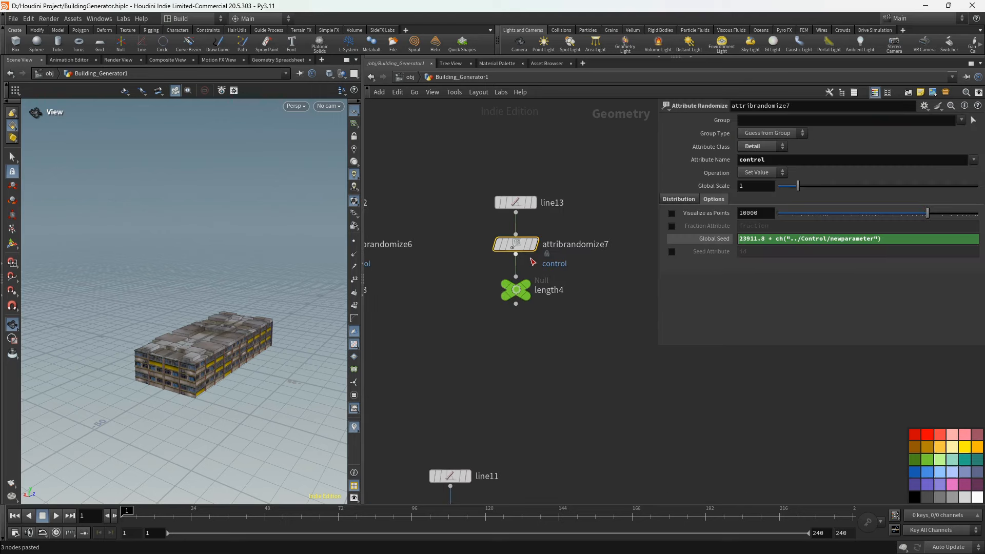
scroll(464, 267, "down", 2)
middle_click_drag(456, 269, 469, 291)
left_click(682, 198)
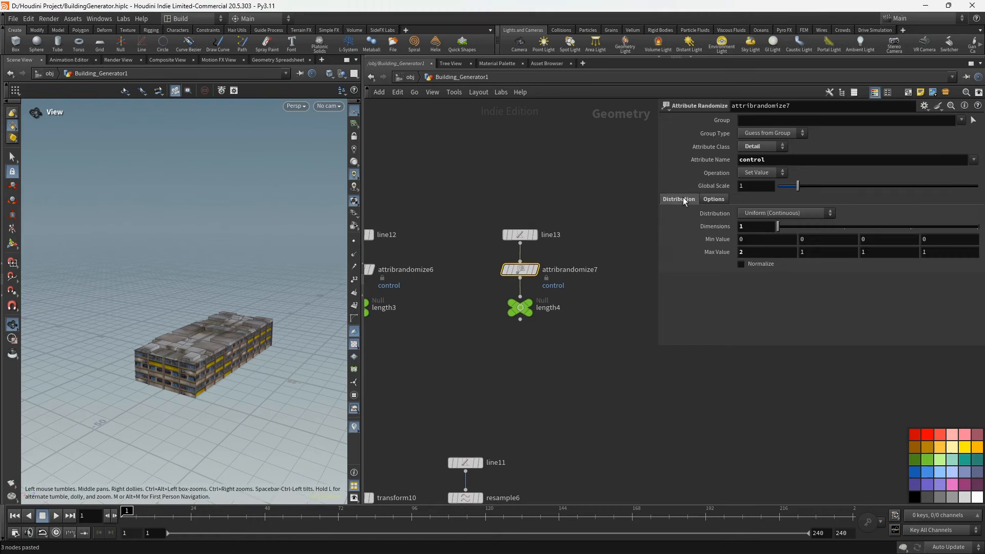
left_click(751, 236)
type("-0.5")
key("Tab")
type("3")
key("Return")
left_click(714, 200)
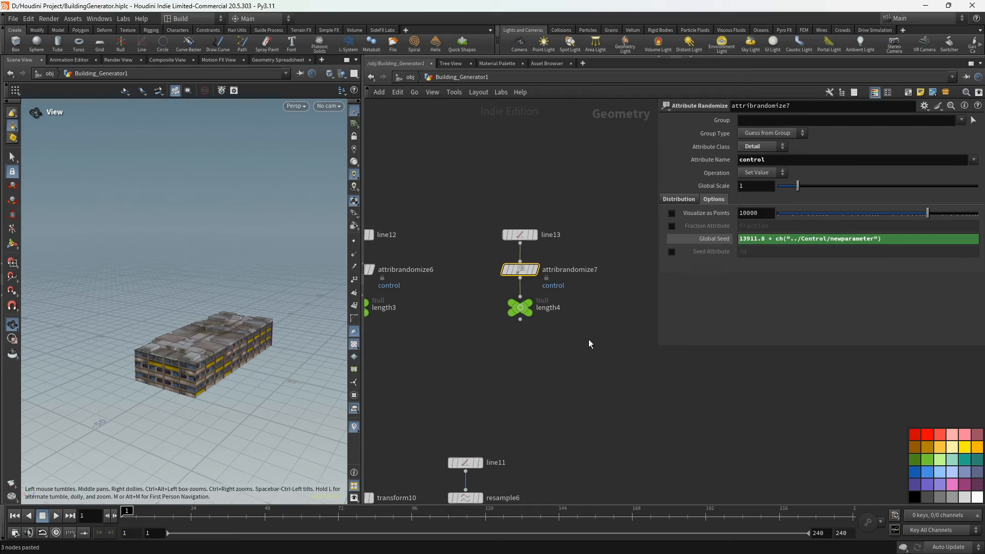
- Copy length4's height parameter and paste it as a relative reference into switch1's Select Input
scroll(586, 341, "down", 3)
left_click(536, 319)
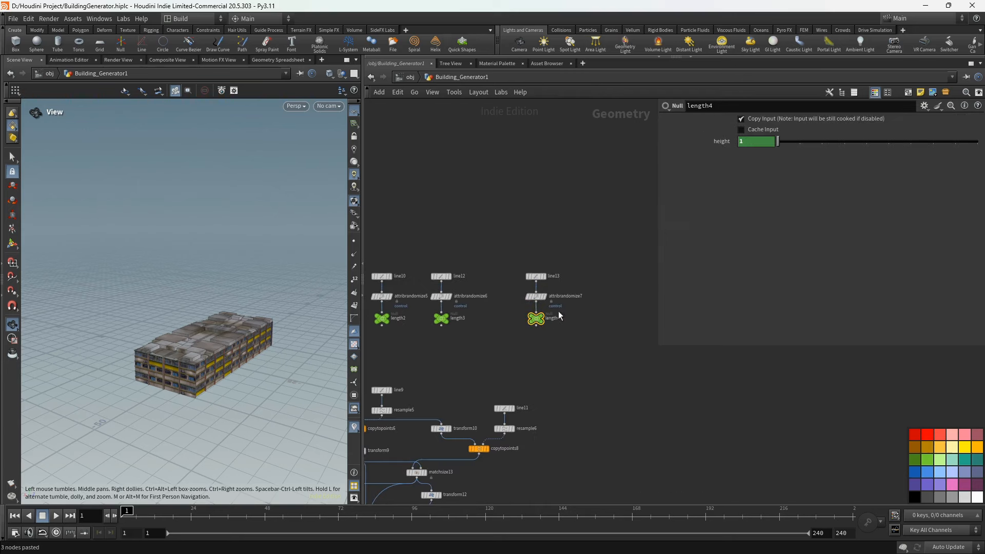
left_click(748, 144)
right_click(745, 150)
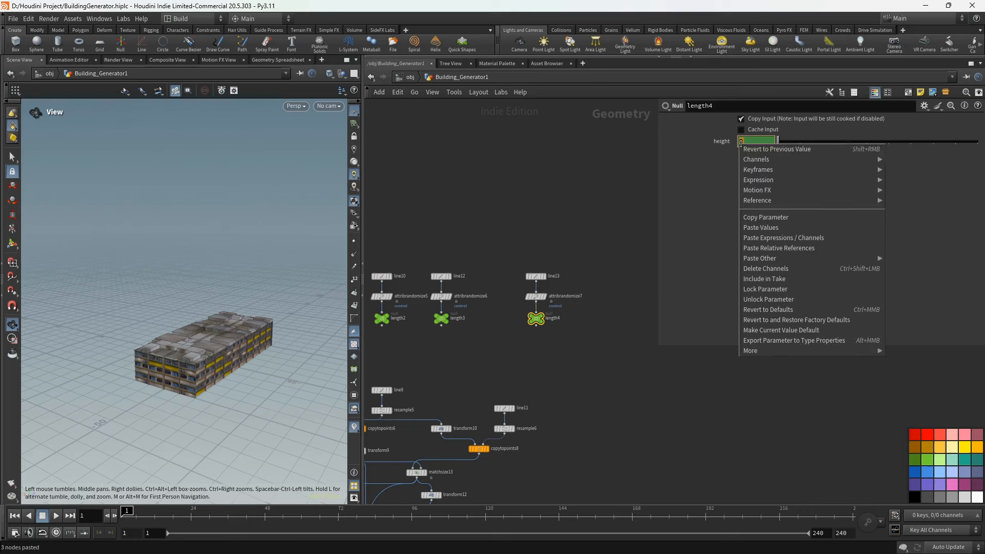
left_click(754, 218)
scroll(608, 282, "down", 6)
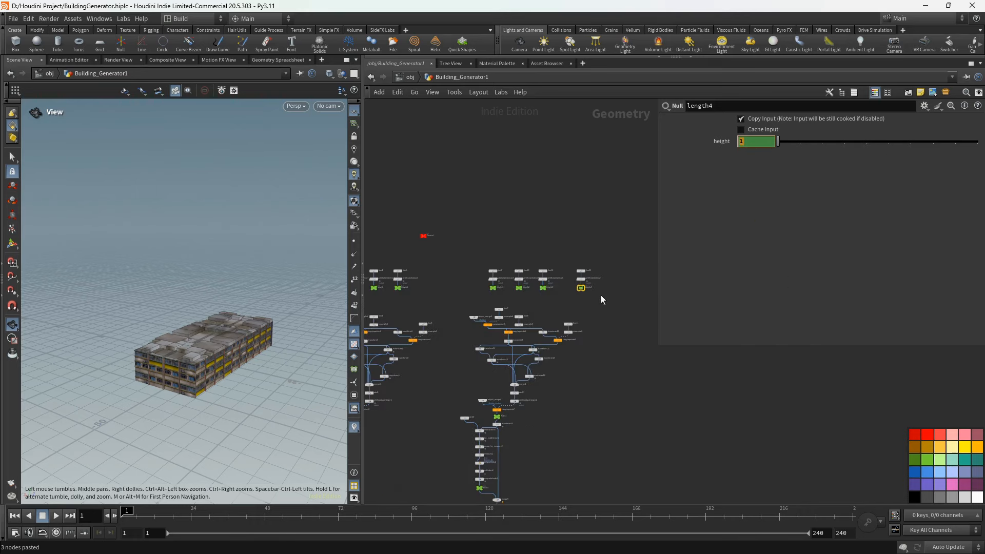
middle_click_drag(596, 323, 586, 180)
scroll(567, 300, "up", 7)
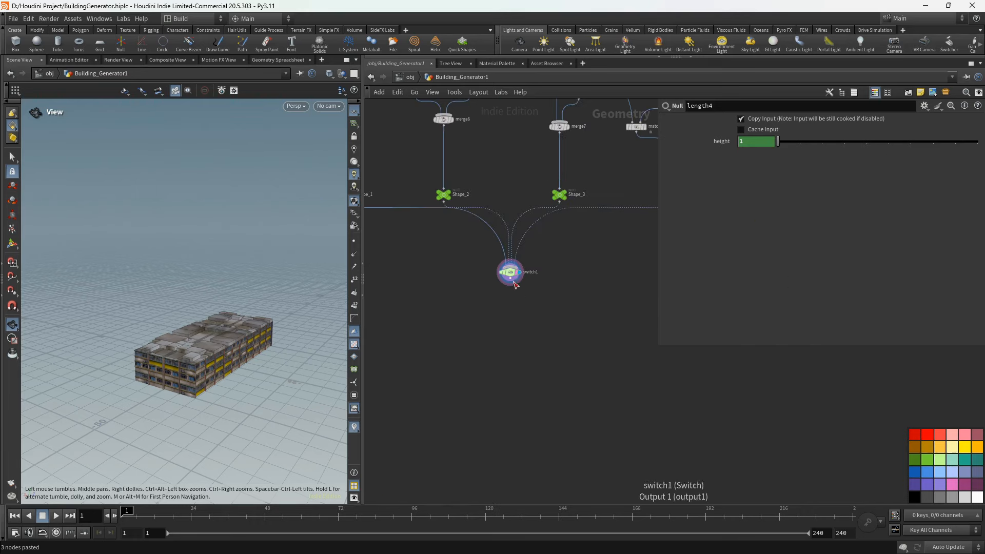
left_click(516, 275)
right_click(739, 124)
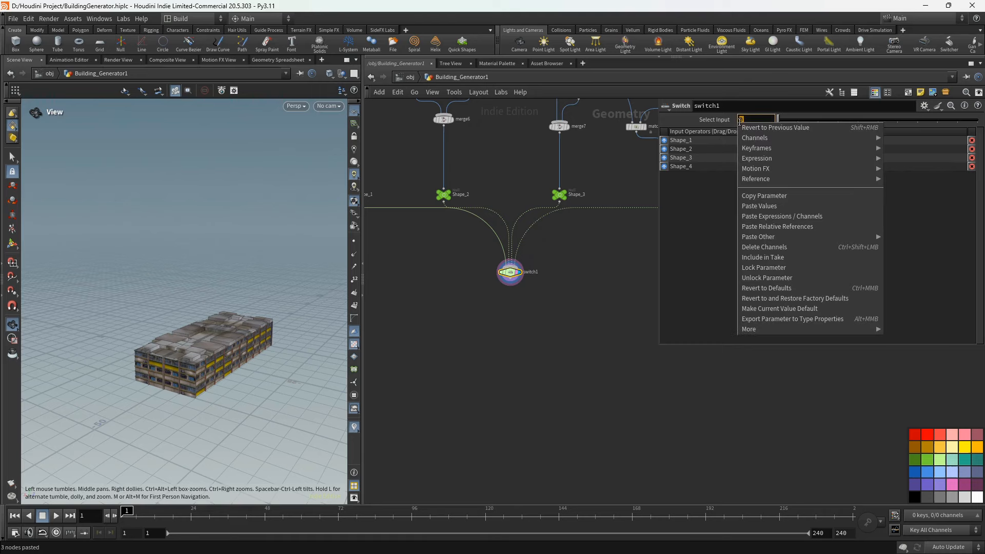
mouse_move(775, 235)
left_click(914, 237)
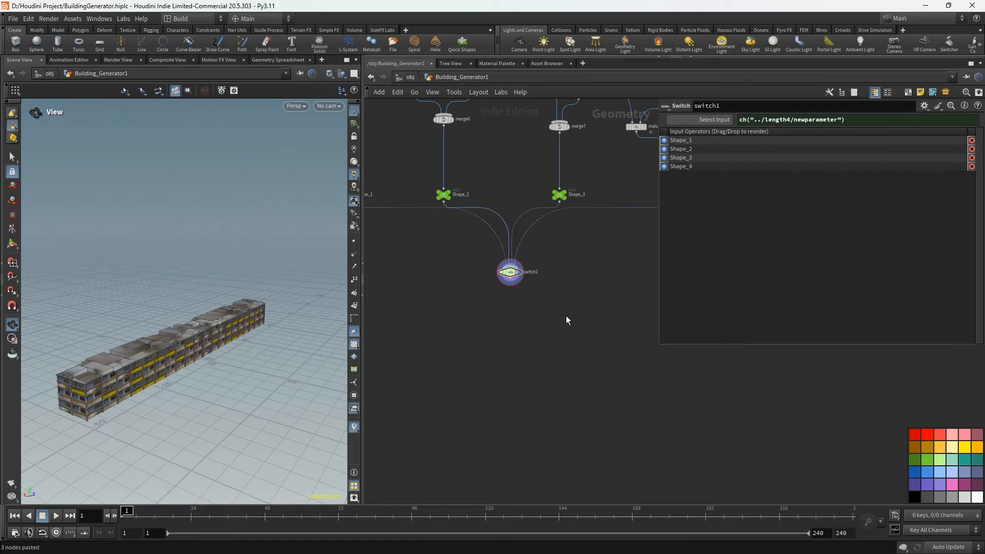
- Move the Control null beside switch1 and set its Control value to 1080 to try out the shape switching
scroll(565, 316, "down", 5)
middle_click_drag(570, 301, 573, 409)
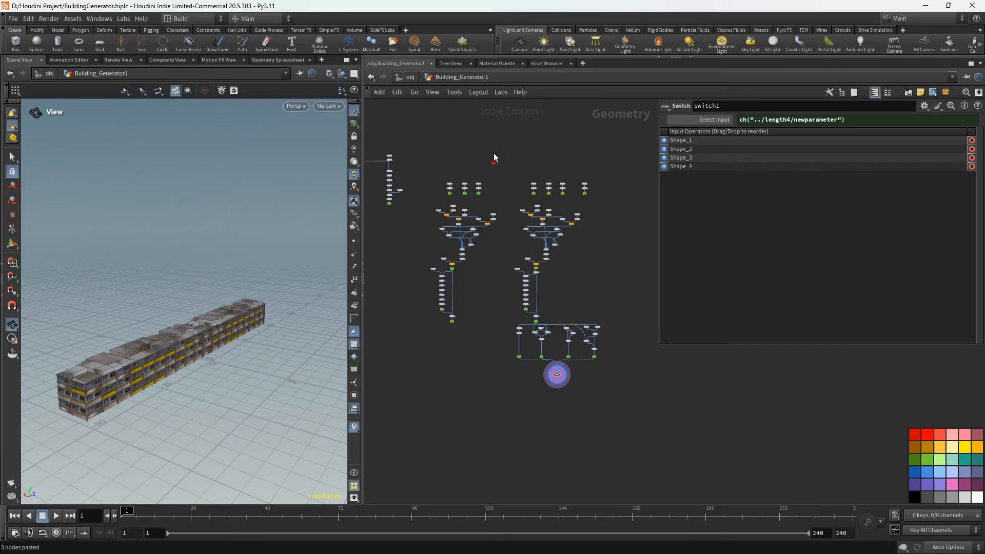
left_click_drag(493, 165, 567, 382)
scroll(572, 397, "up", 5)
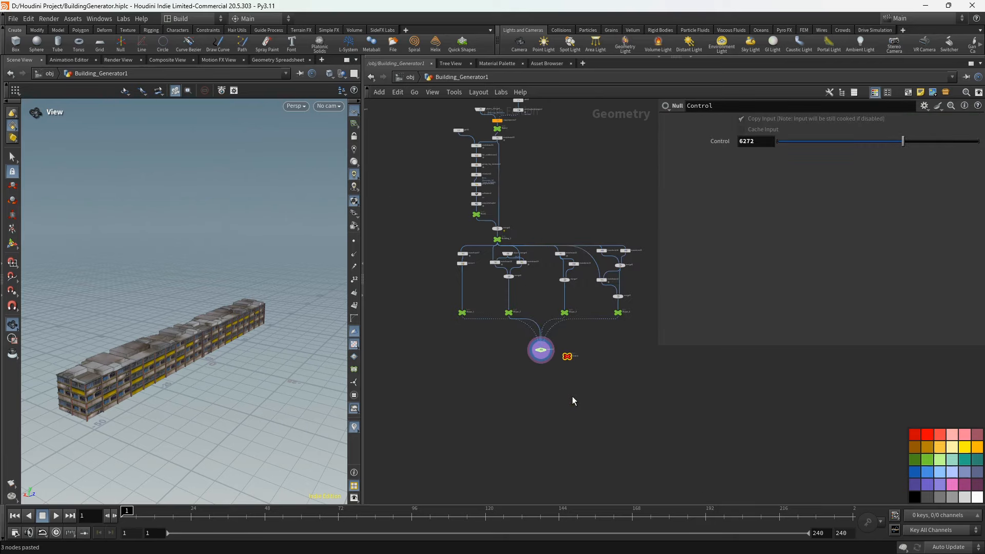
middle_click_drag(555, 339, 518, 346)
scroll(480, 340, "up", 3)
scroll(533, 338, "down", 1)
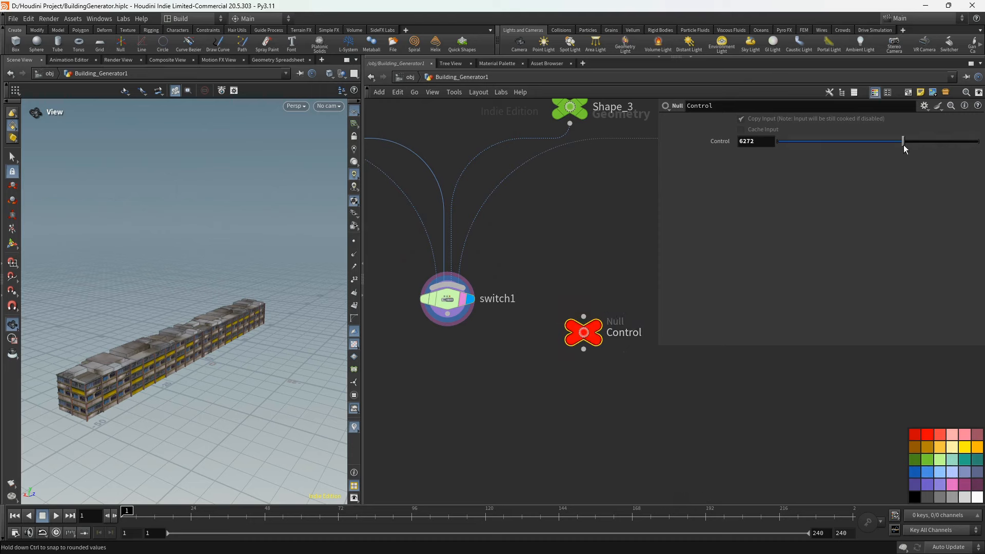
left_click_drag(903, 143, 800, 150)
- Change length4's height expression to read from attribrandomize7: detail("op:../attribrandomize7","control",0)
scroll(577, 252, "down", 6)
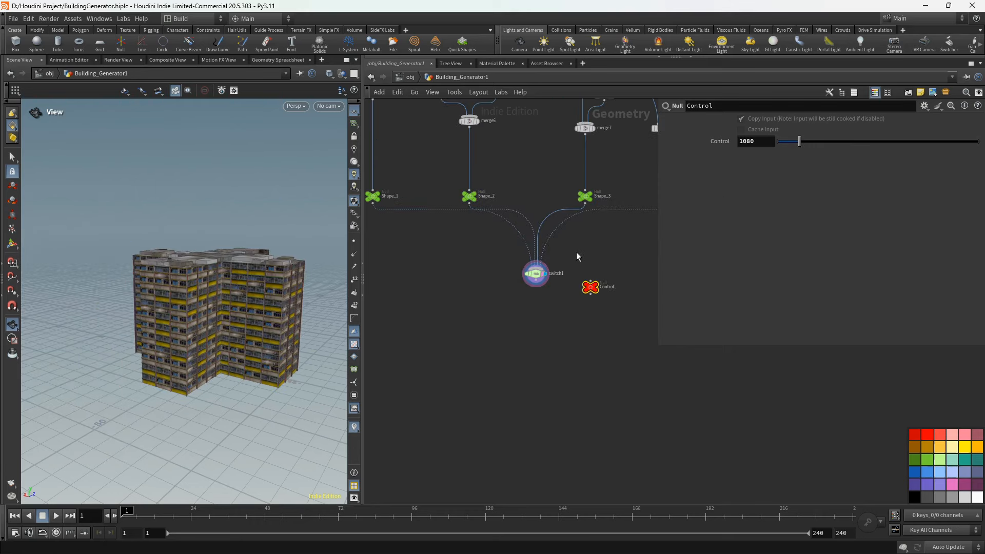
scroll(580, 253, "down", 3)
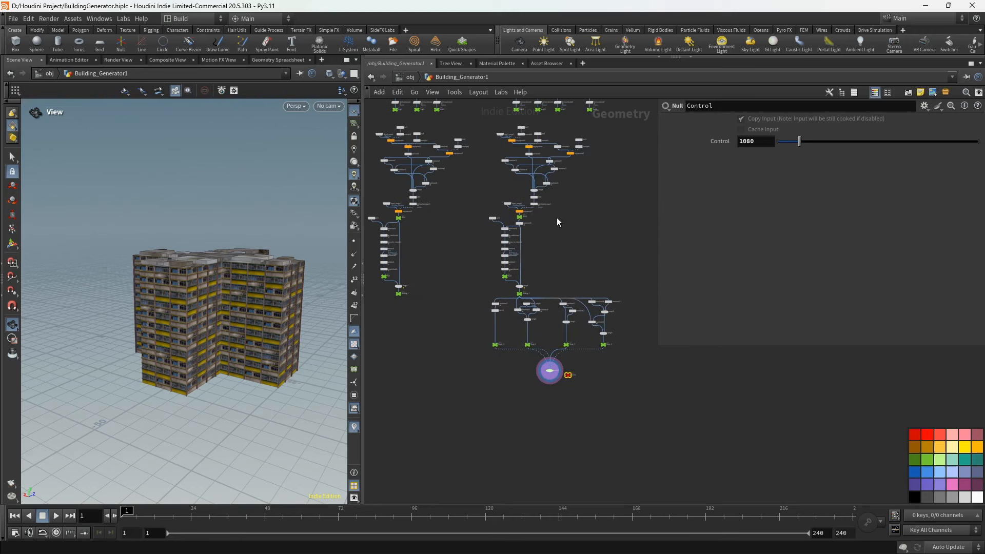
middle_click(590, 112)
middle_click_drag(606, 151, 585, 247)
scroll(575, 201, "up", 7)
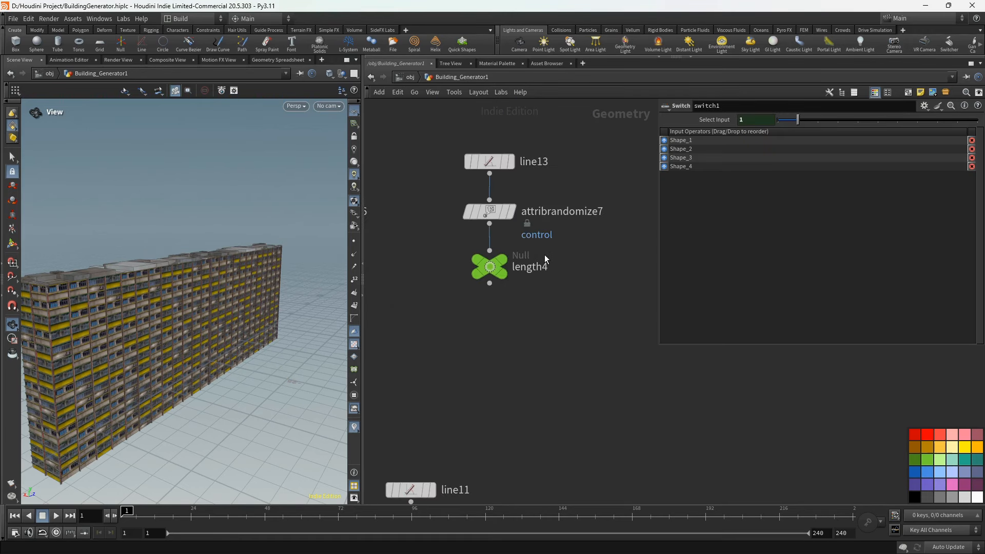
left_click(490, 211)
left_click(490, 266)
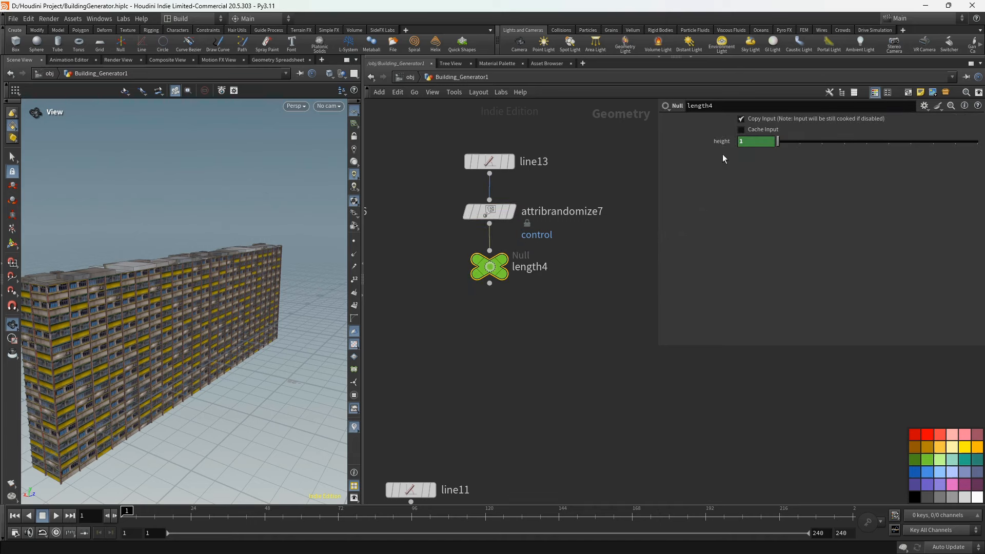
left_click(722, 141)
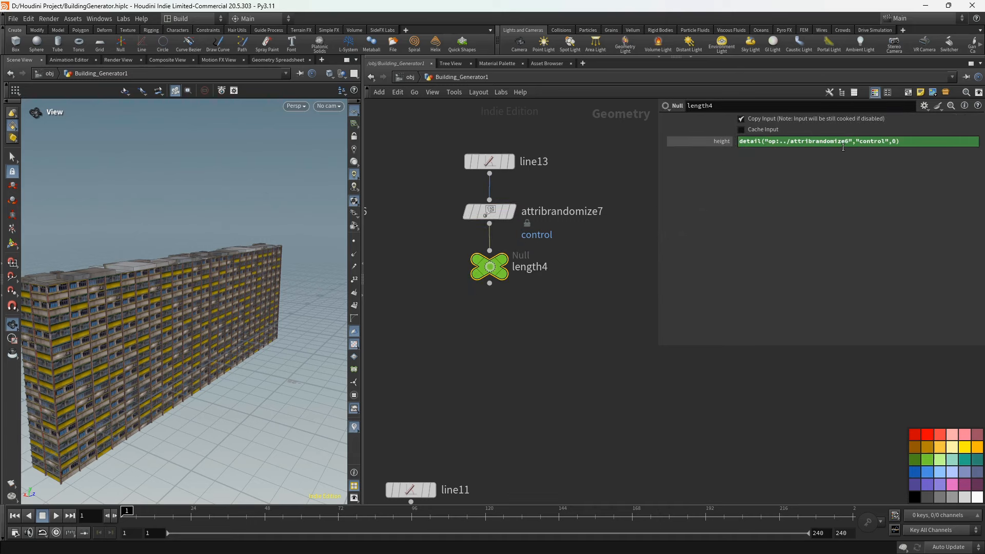
left_click_drag(849, 144, 843, 145)
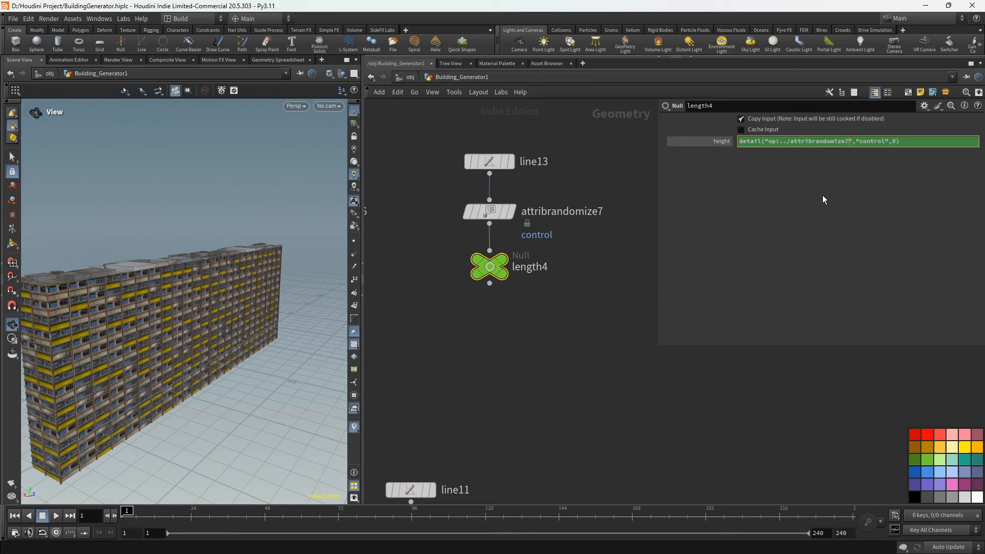
type("7")
key("Return")
- Vary the Control null's value to test the shape variants, ending at 6298
scroll(582, 269, "down", 5)
scroll(553, 233, "up", 7)
middle_click_drag(580, 301, 549, 274)
scroll(556, 183, "down", 2)
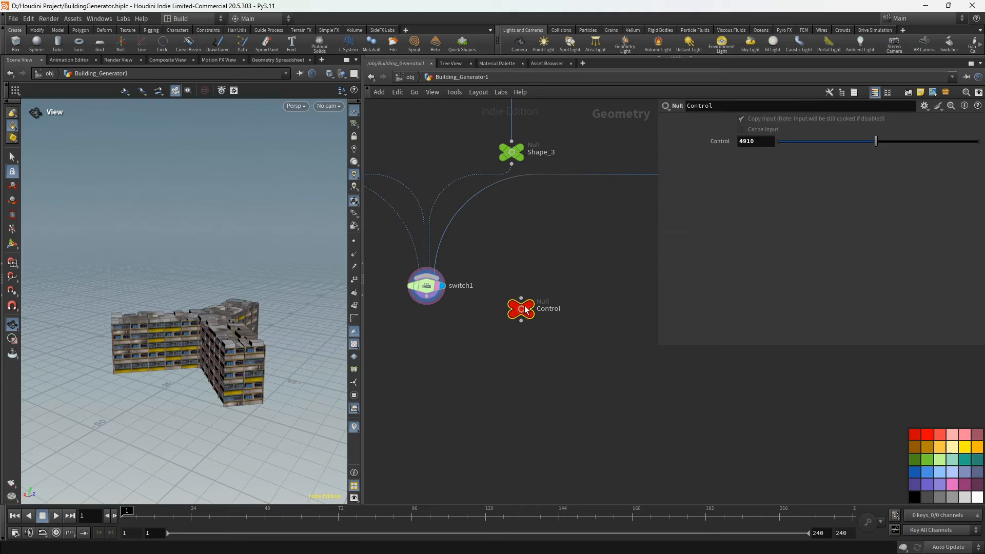
left_click_drag(849, 141, 901, 147)
scroll(585, 264, "down", 3)
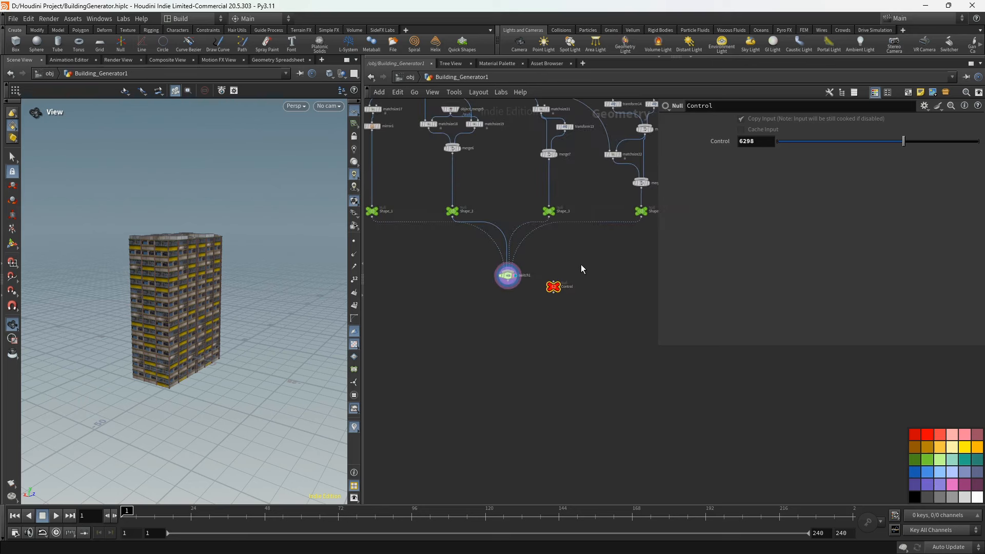
- Duplicate the Building_1 null below merge3
scroll(558, 275, "down", 3)
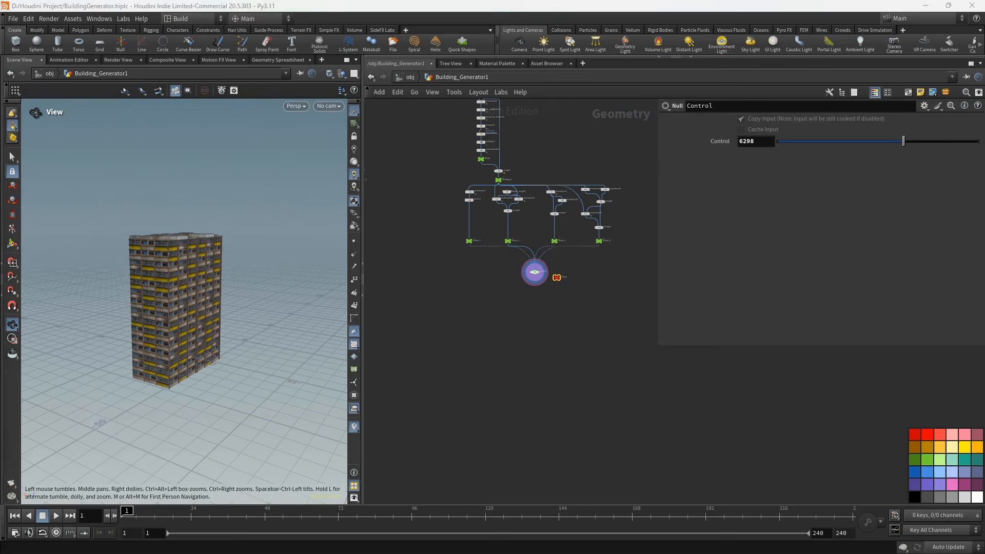
scroll(596, 266, "down", 3)
middle_click_drag(499, 307, 567, 329)
scroll(534, 227, "up", 7)
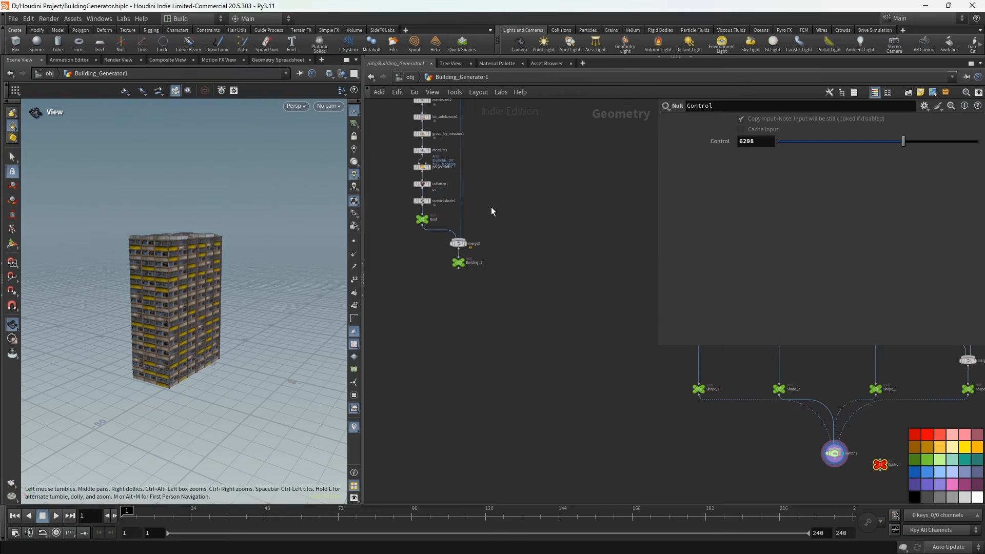
scroll(459, 262, "up", 1)
left_click(461, 265)
key("ctrl+c")
key("ctrl+v")
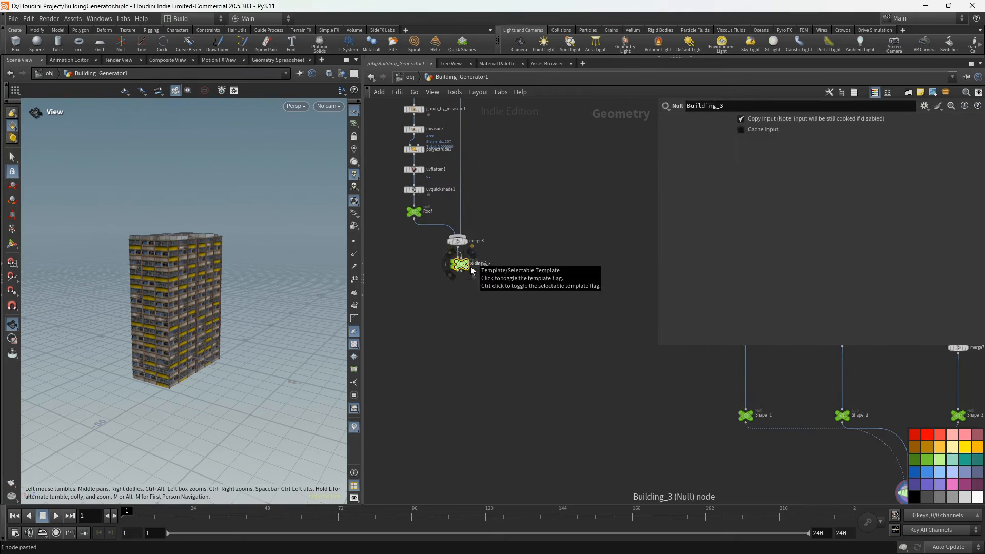
- Place the duplicated Building_3 null below switch1 and connect switch1's output to it
scroll(494, 291, "down", 3)
middle_click_drag(519, 321, 421, 222)
left_click_drag(377, 180, 621, 335)
scroll(634, 329, "up", 4)
middle_click_drag(620, 321, 538, 320)
scroll(591, 321, "down", 3)
scroll(538, 320, "up", 3)
left_click_drag(517, 333, 545, 341)
scroll(552, 310, "up", 3)
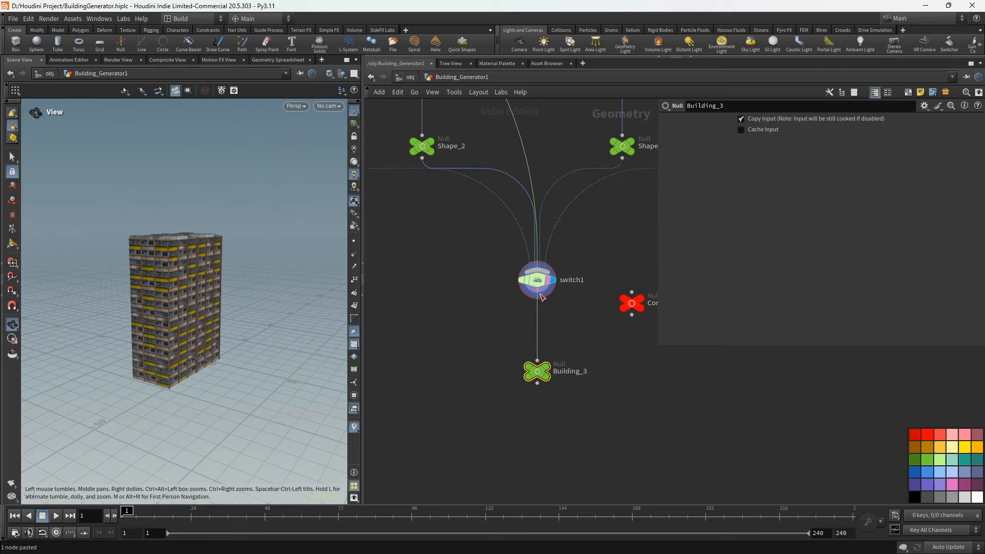
left_click_drag(538, 292, 537, 360)
scroll(509, 329, "down", 8)
middle_click_drag(482, 319, 604, 370)
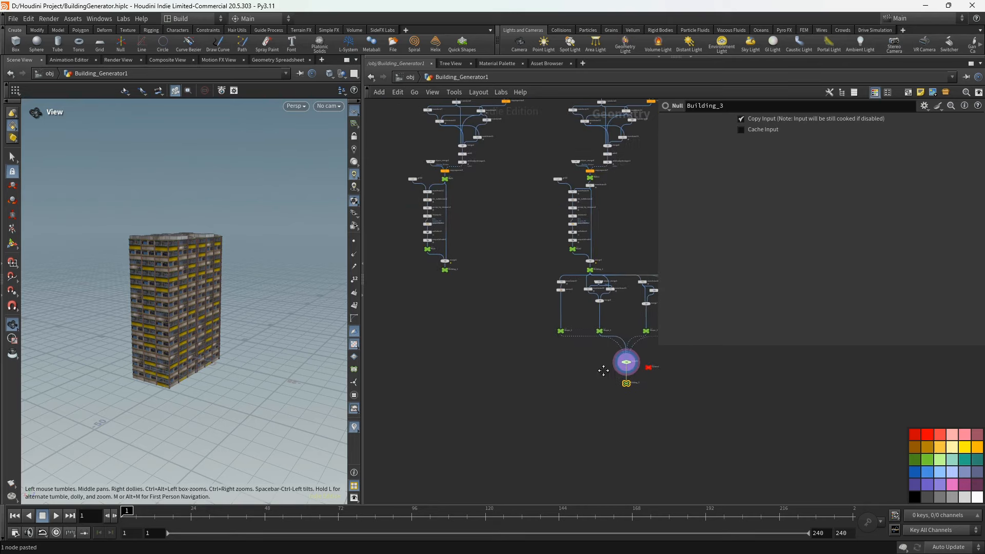
scroll(429, 261, "up", 5)
scroll(473, 282, "down", 8)
middle_click_drag(535, 325, 449, 276)
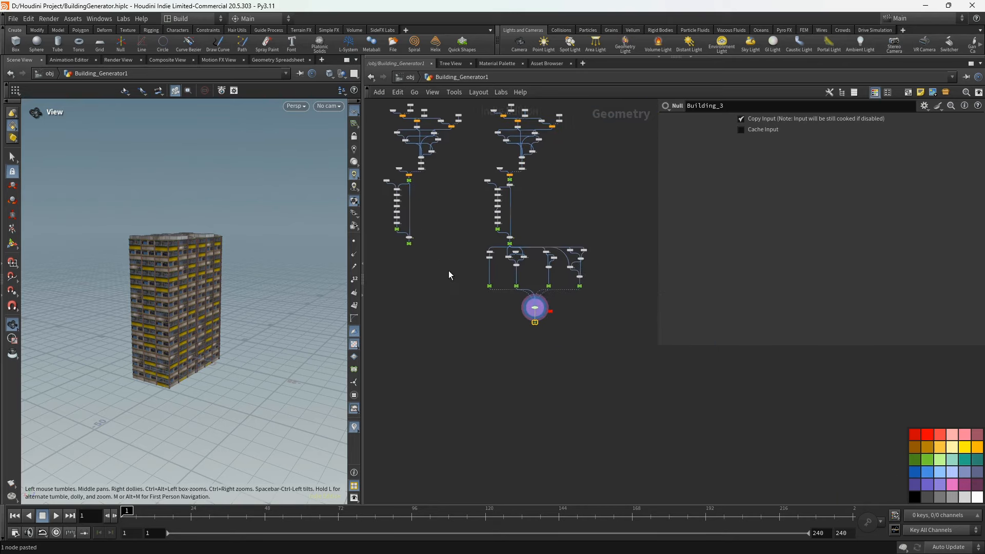
scroll(515, 239, "up", 8)
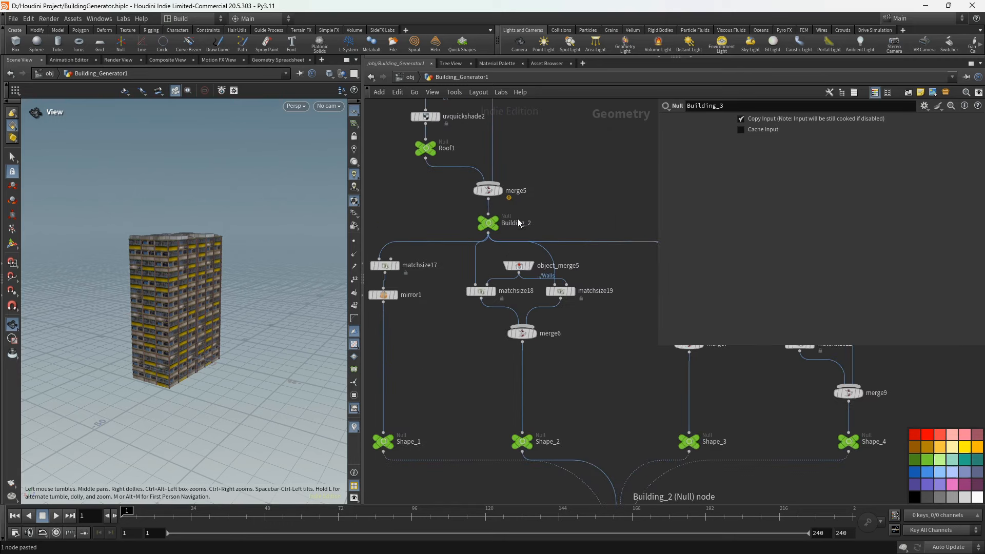
left_click(518, 223)
left_click(516, 223)
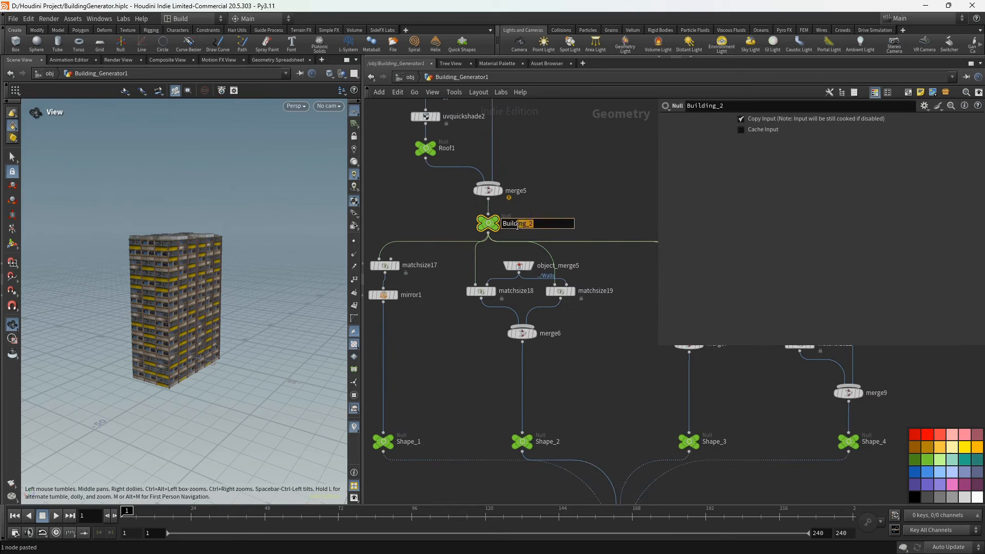
left_click(556, 207)
- Detach the Building_2 null from below merge5, insert it directly after switch1, and delete the Building_3 null
scroll(568, 201, "down", 4)
middle_click_drag(568, 200, 550, 193)
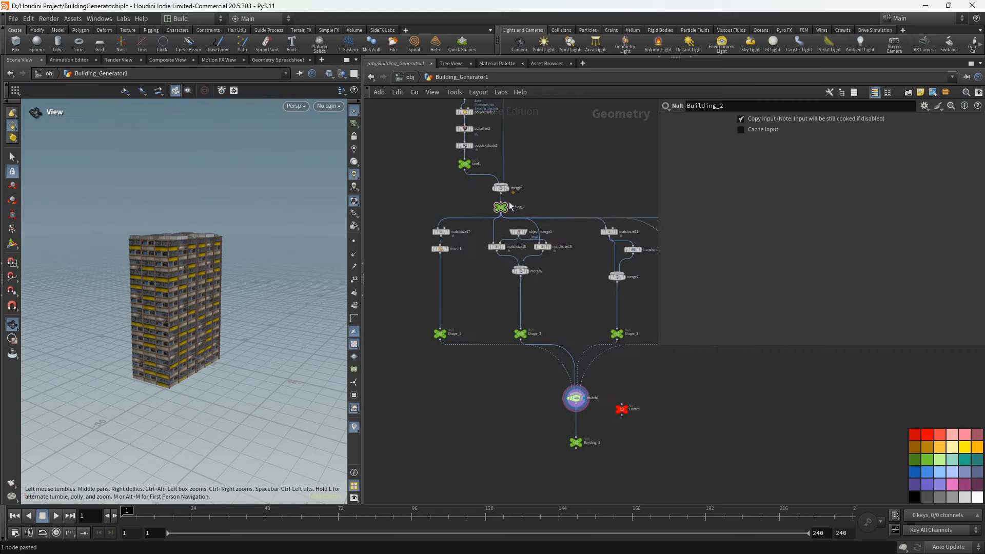
left_click_drag(503, 206, 578, 433)
middle_click(570, 446)
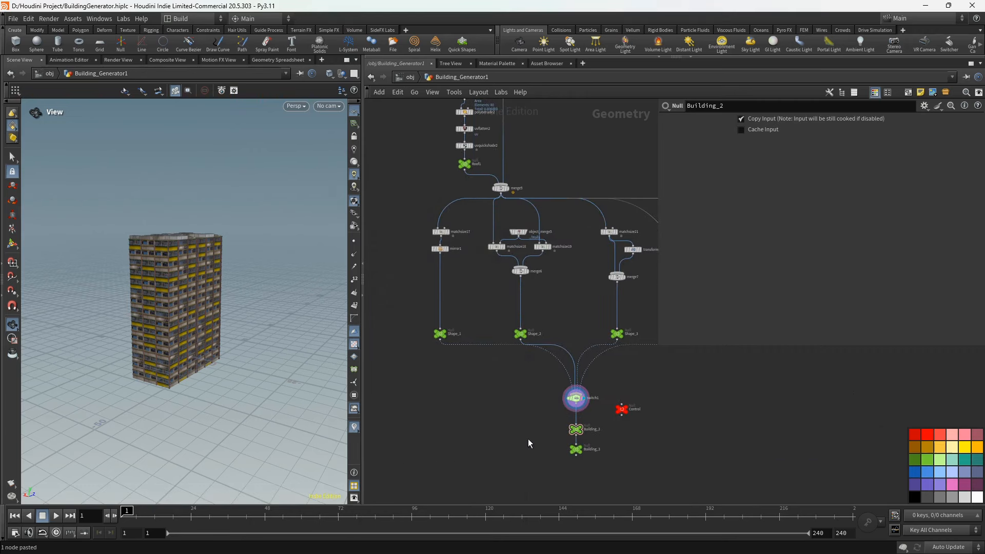
key("Delete")
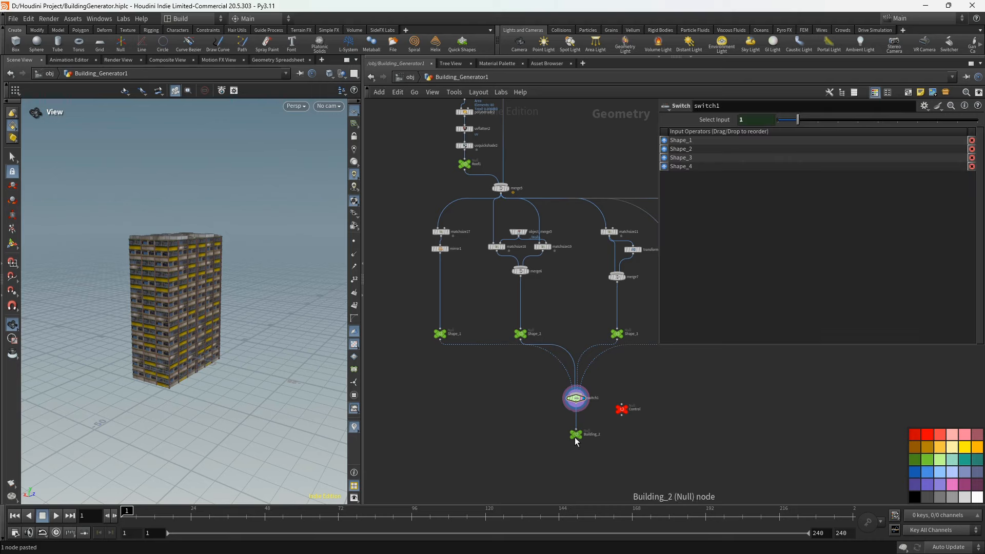
- Move the Building_1 null down so it is level with the Building_2 null
key("h")
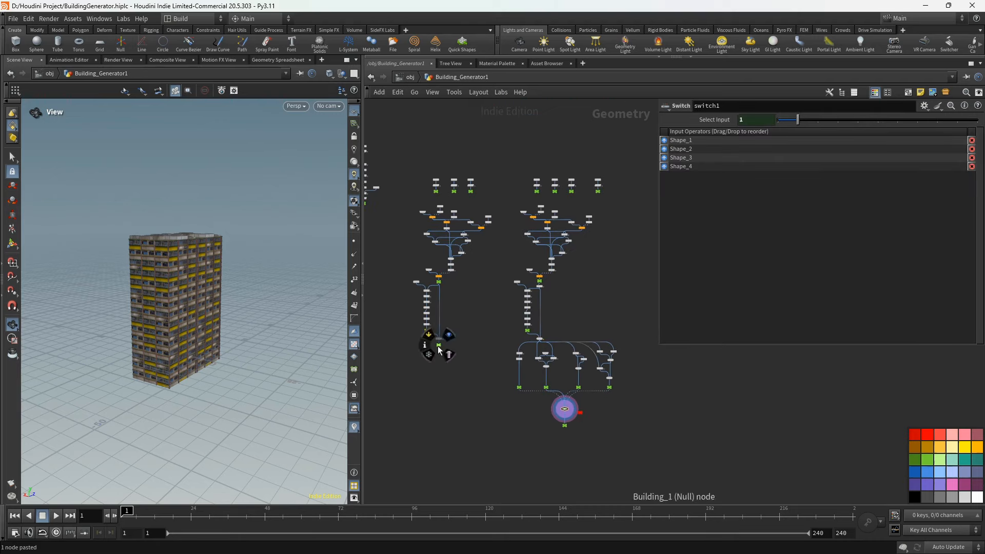
left_click_drag(439, 340, 439, 428)
scroll(471, 408, "down", 2)
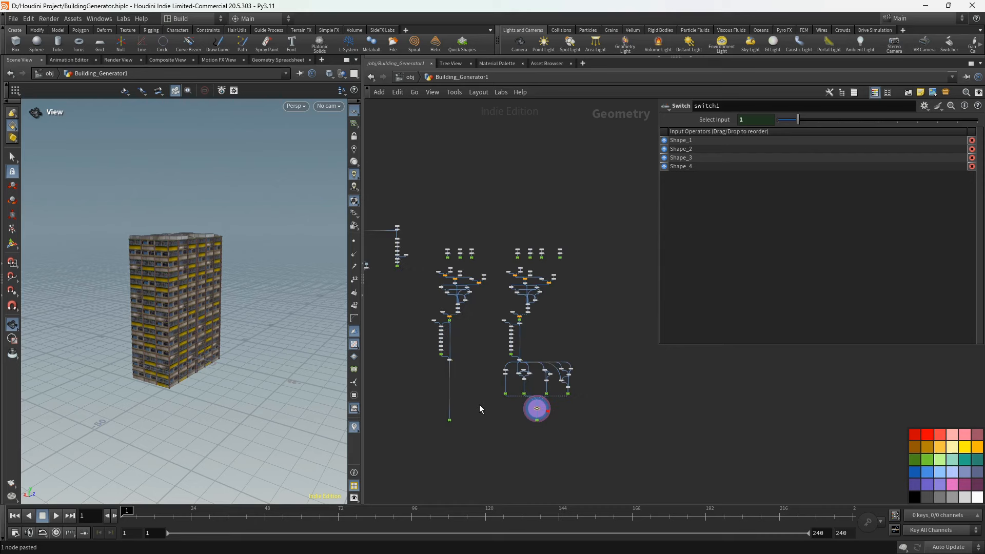
middle_click_drag(479, 404, 459, 411)
- Duplicate the whole first building network down to merge3, without the Building_1 null, and place the copy beside the Building_2 network
middle_click_drag(531, 349, 595, 325)
scroll(497, 297, "up", 5)
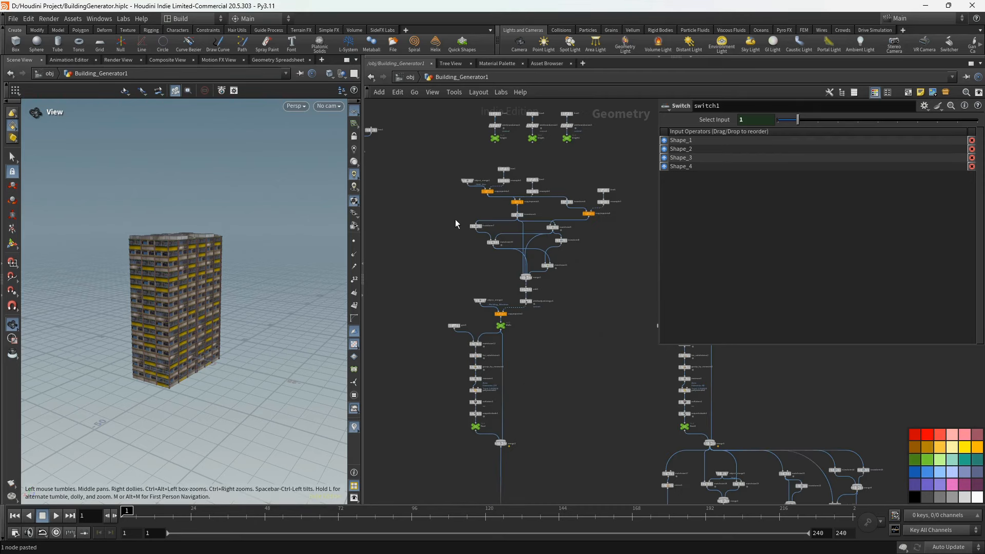
scroll(431, 192, "down", 2)
middle_click_drag(430, 190, 423, 227)
left_click_drag(415, 166, 521, 381)
scroll(464, 371, "up", 6)
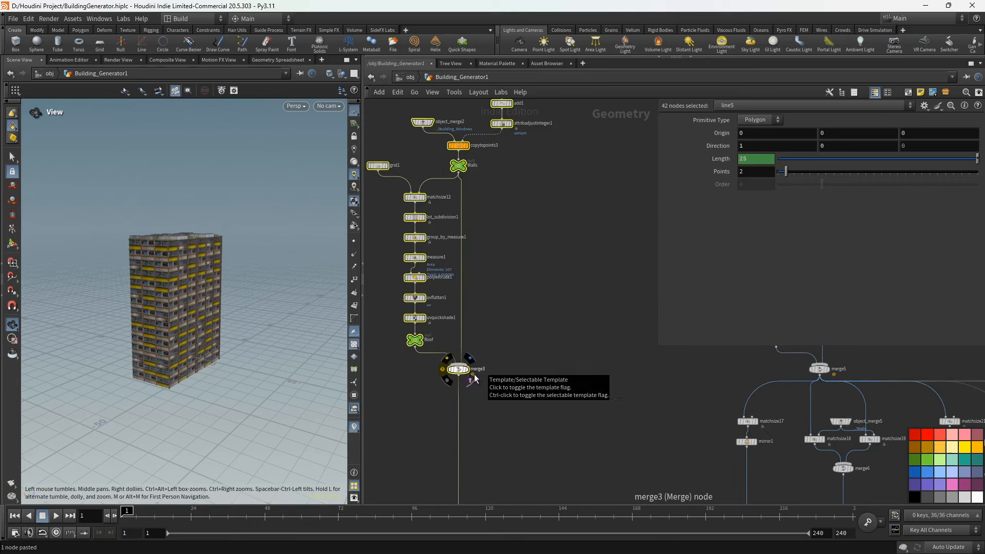
key("ctrl+c")
scroll(509, 266, "down", 6)
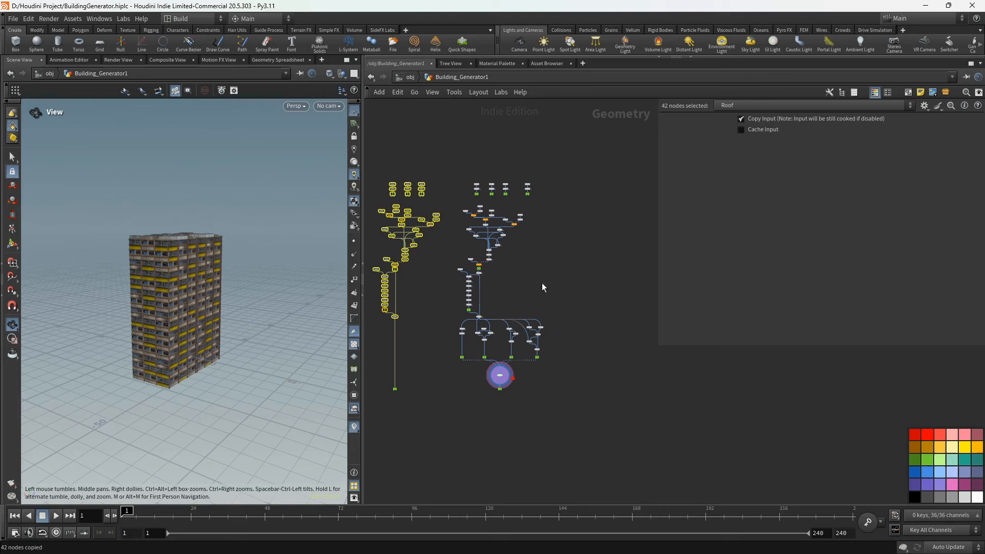
key("ctrl+v")
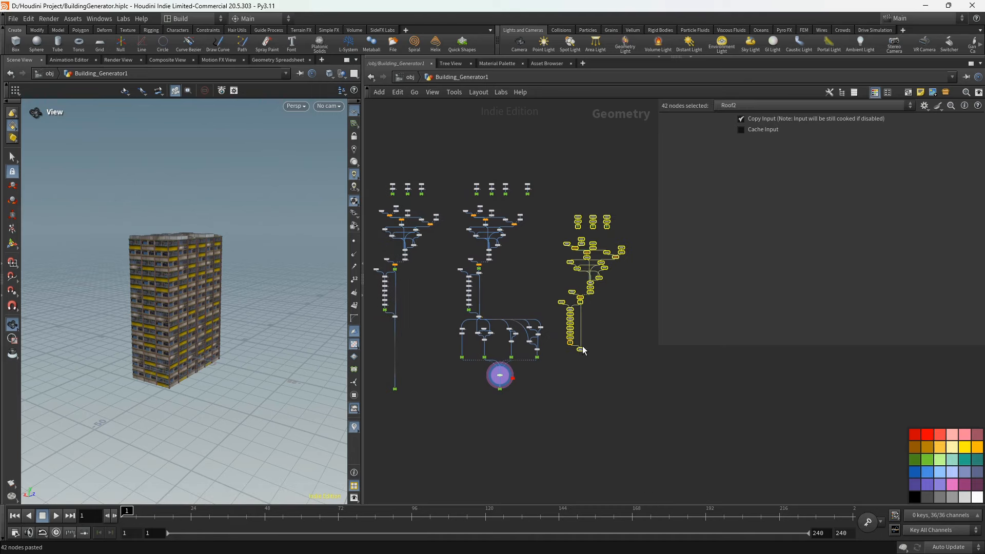
left_click_drag(582, 350, 590, 317)
- In the copied network, set attribrandomize8's random range to a minimum of 3 and a maximum of 7
scroll(569, 233, "up", 6)
left_click(561, 227)
scroll(532, 242, "up", 3)
left_click(461, 274)
scroll(574, 294, "up", 2)
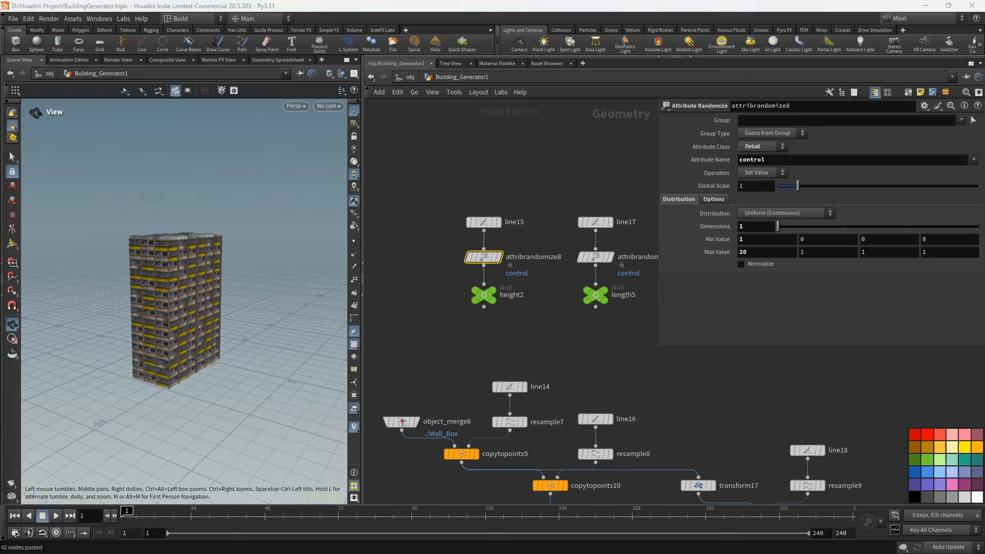
left_click_drag(761, 241, 730, 256)
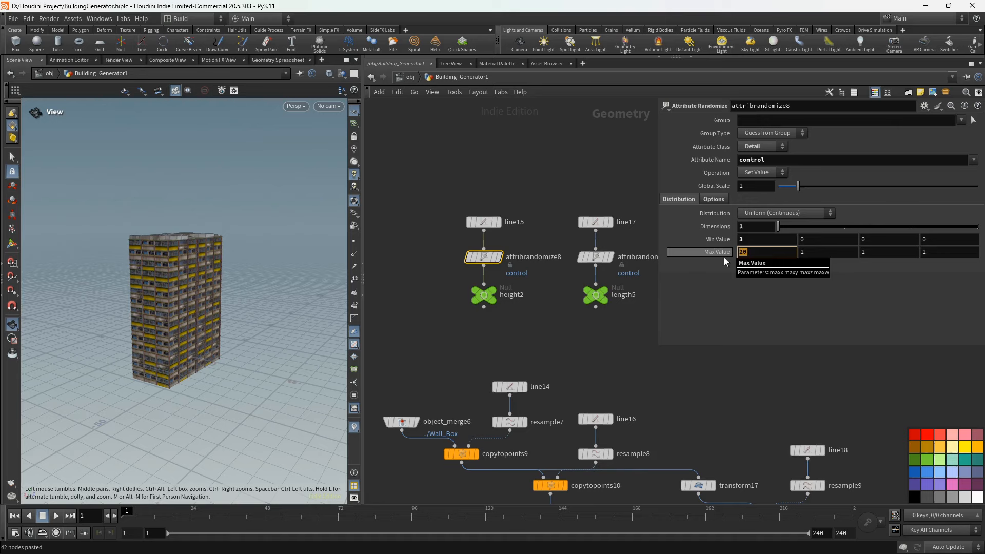
type("7")
key("Return")
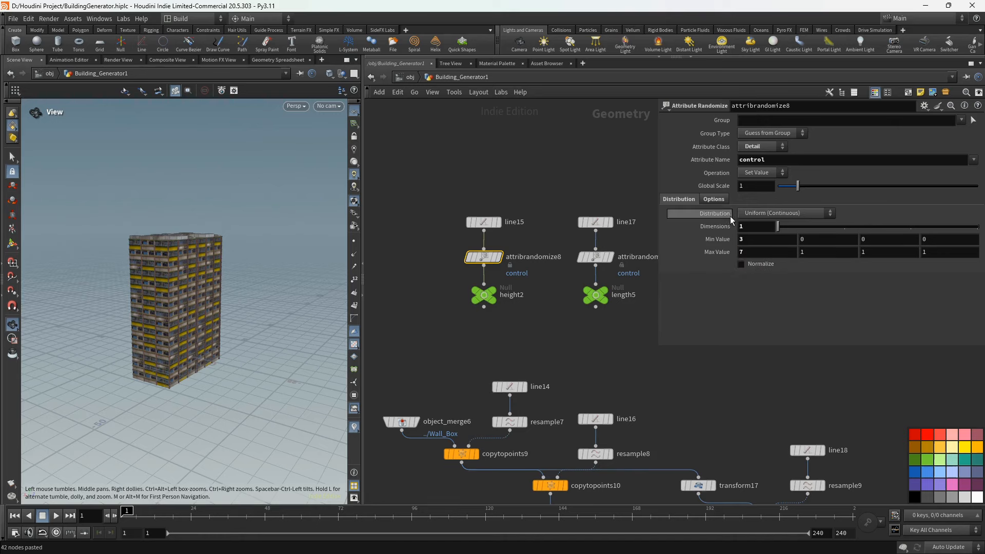
- Change attribrandomize8's global seed expression to 2911.8 + ch("../Control/newparameter")
left_click(713, 199)
left_click(704, 240)
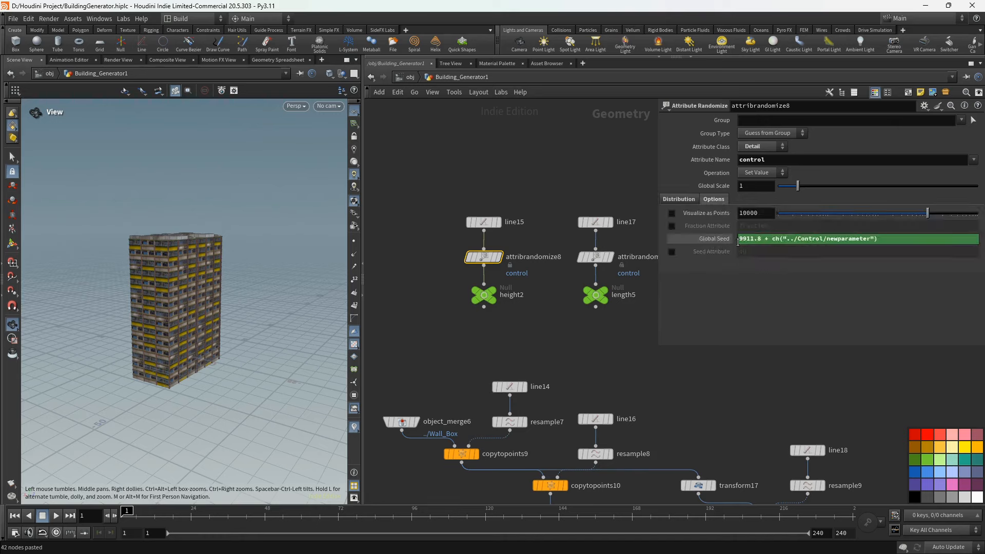
left_click(735, 240)
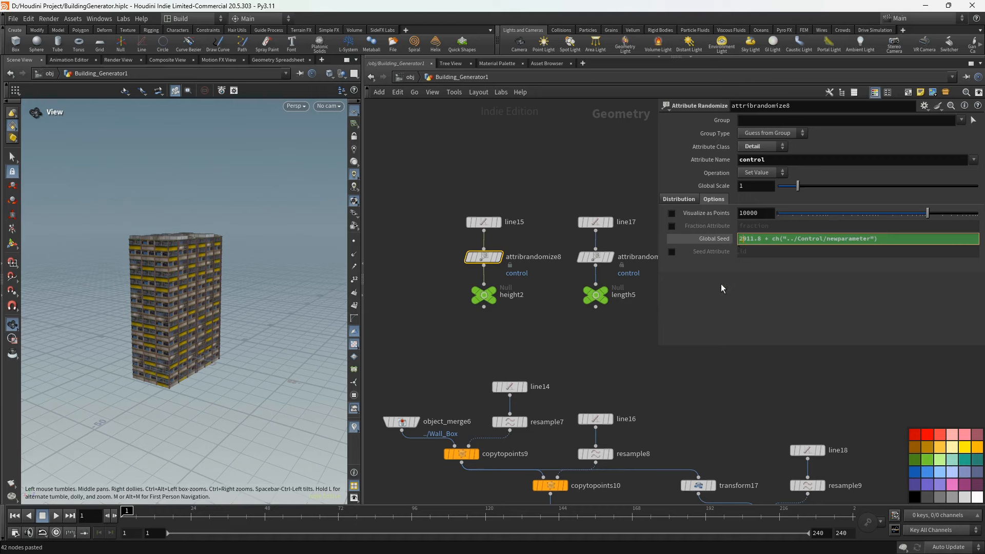
- Change the leading digit of attribrandomize9's global seed offset and set its random range to a minimum of 1 and a maximum of 9
left_click(588, 259)
middle_click_drag(600, 339, 553, 343)
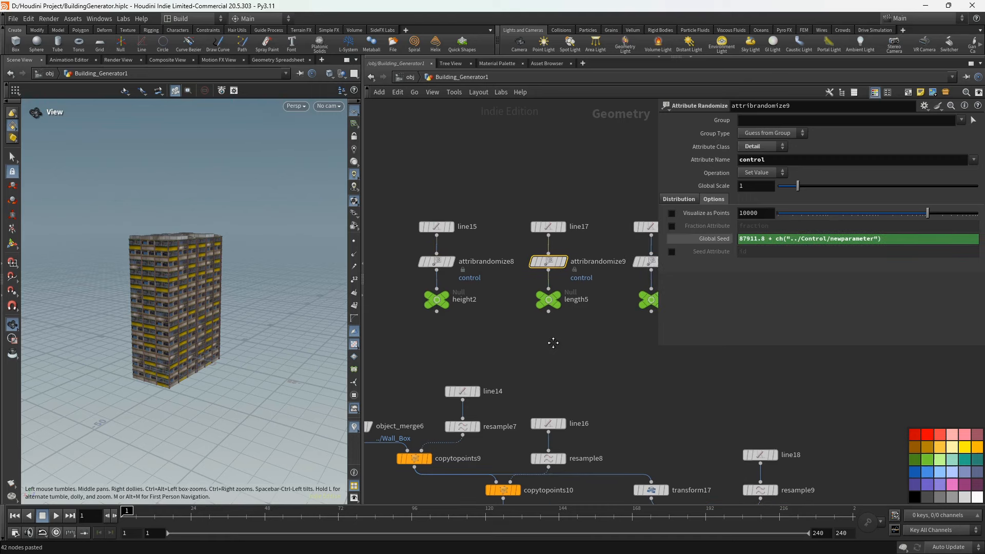
left_click(736, 240)
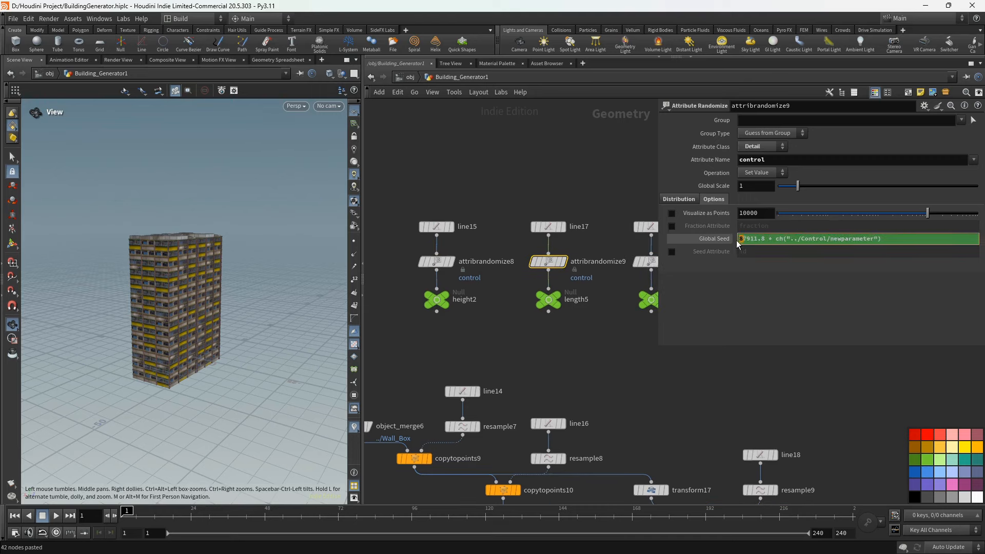
left_click(679, 199)
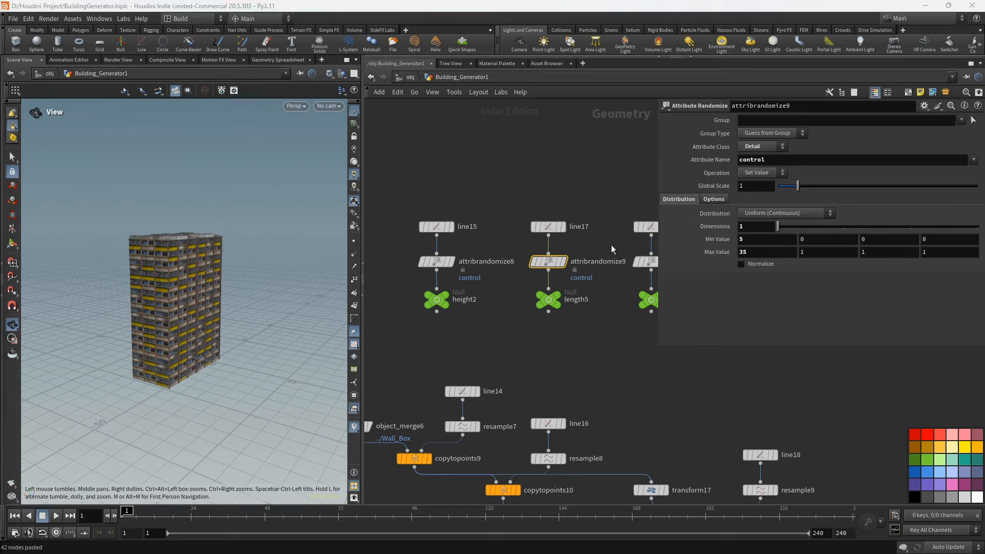
double_click(752, 242)
type("1")
key("Return")
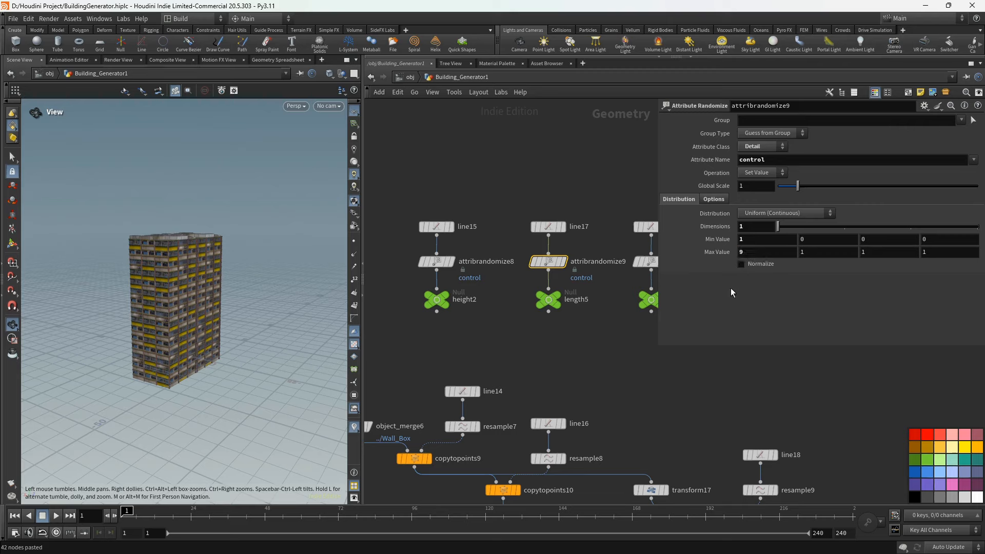
- Edit the first digits of attribrandomize10's global seed offset and set its maximum random value to 2
middle_click_drag(564, 340, 479, 322)
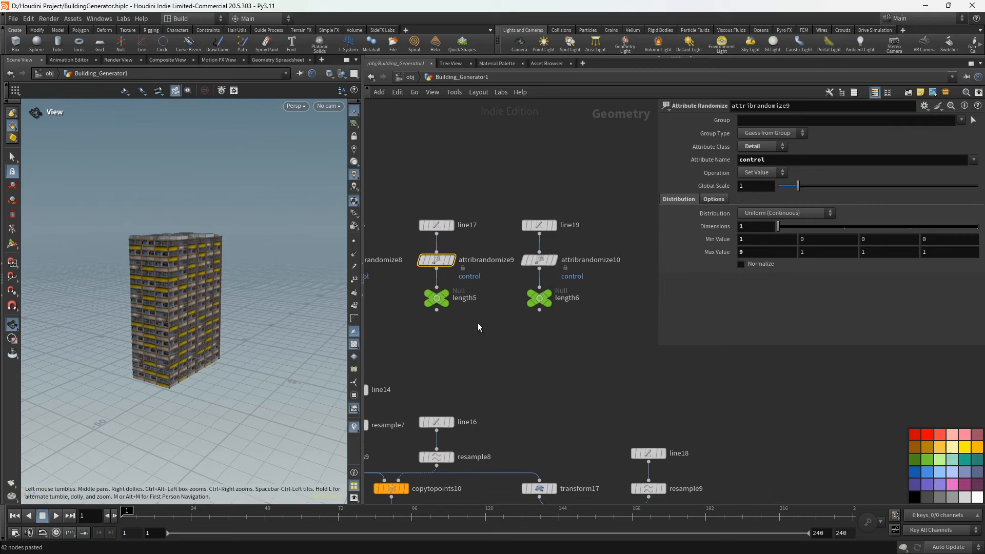
left_click(539, 260)
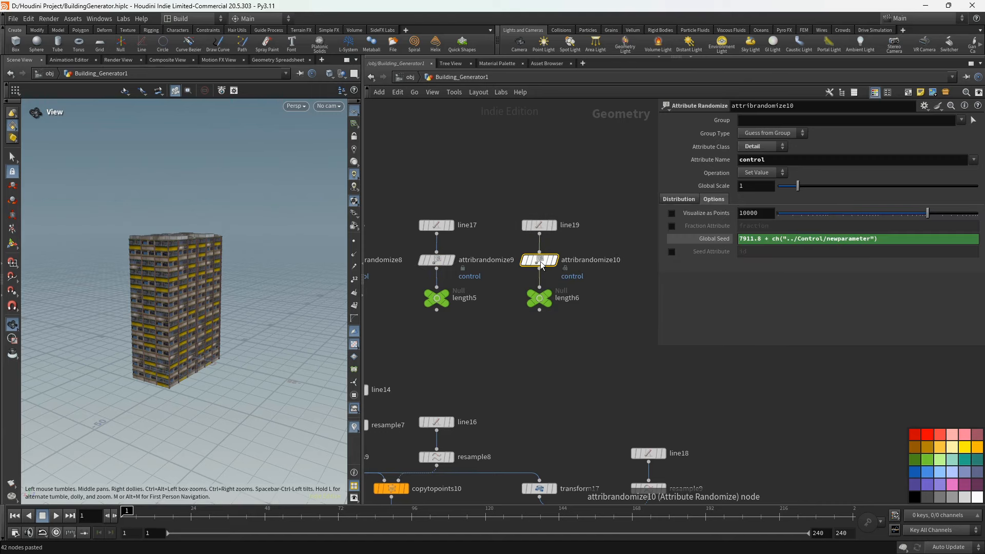
left_click(745, 240)
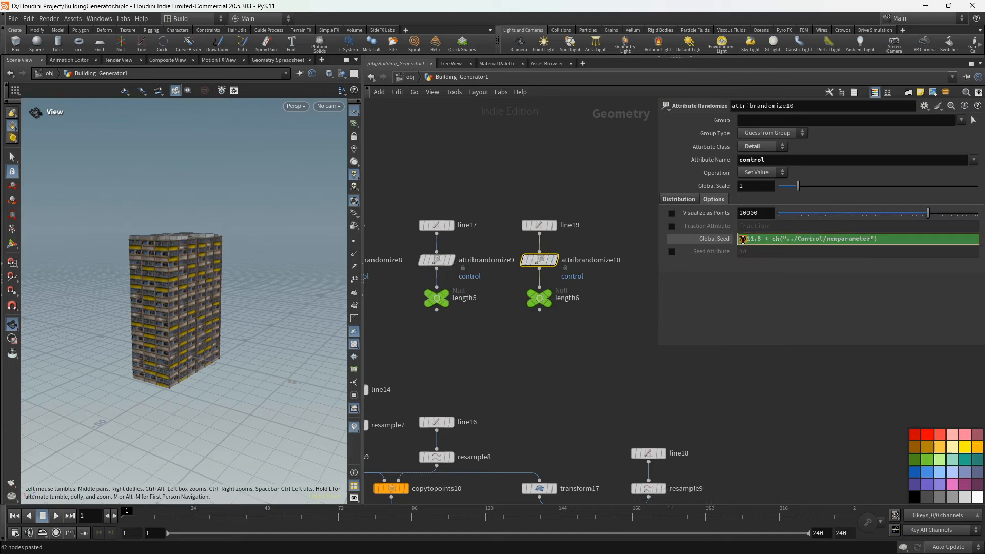
left_click(679, 199)
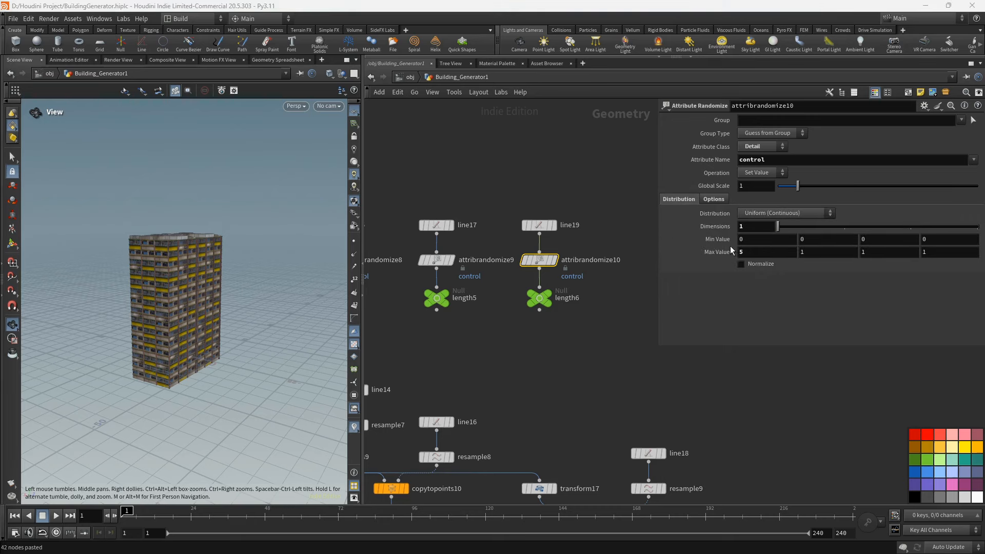
left_click(748, 241)
left_click(746, 253)
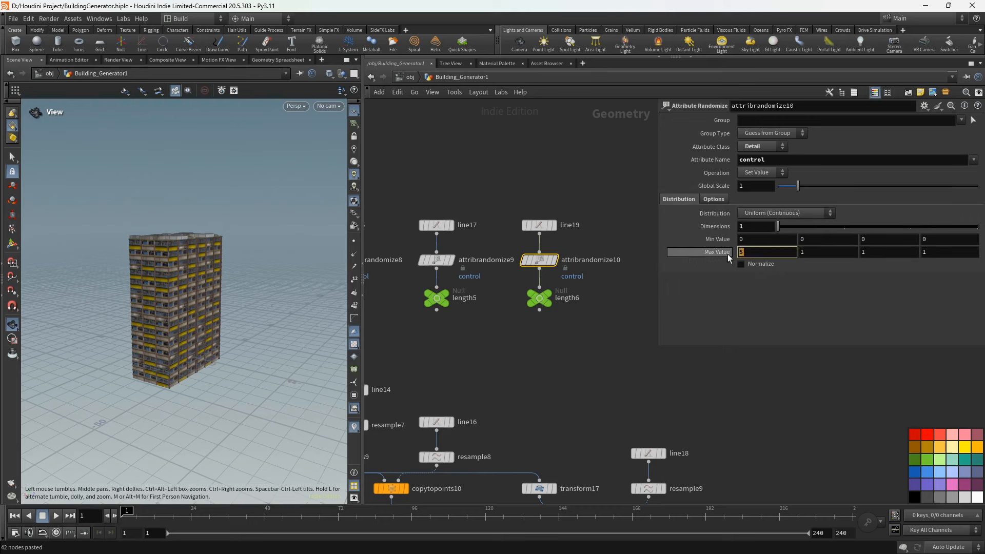
type("2")
key("Return")
- Point the length6 null's height expression to attribrandomize10: detail("op:../attribrandomize10","control",0)
key("h")
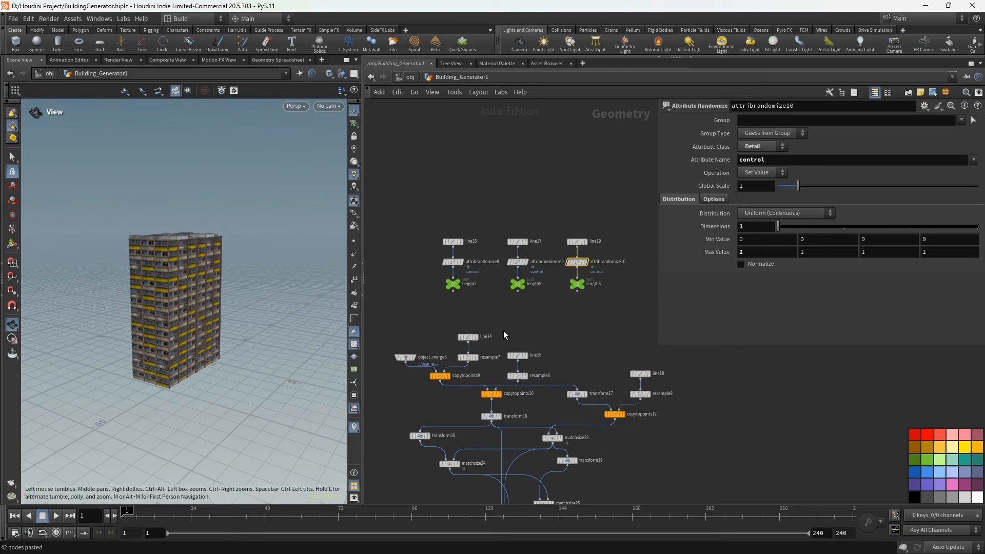
left_click(618, 372)
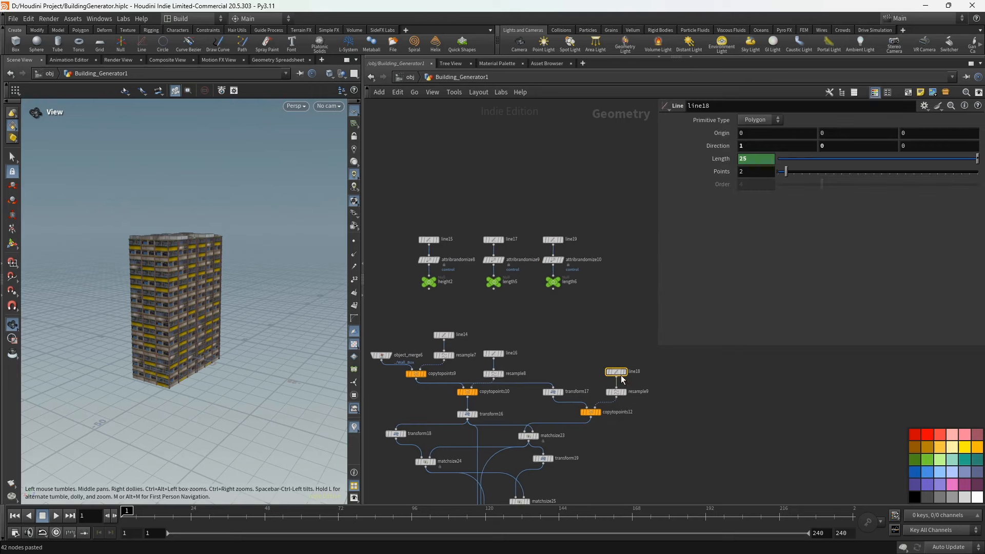
scroll(585, 302, "up", 3)
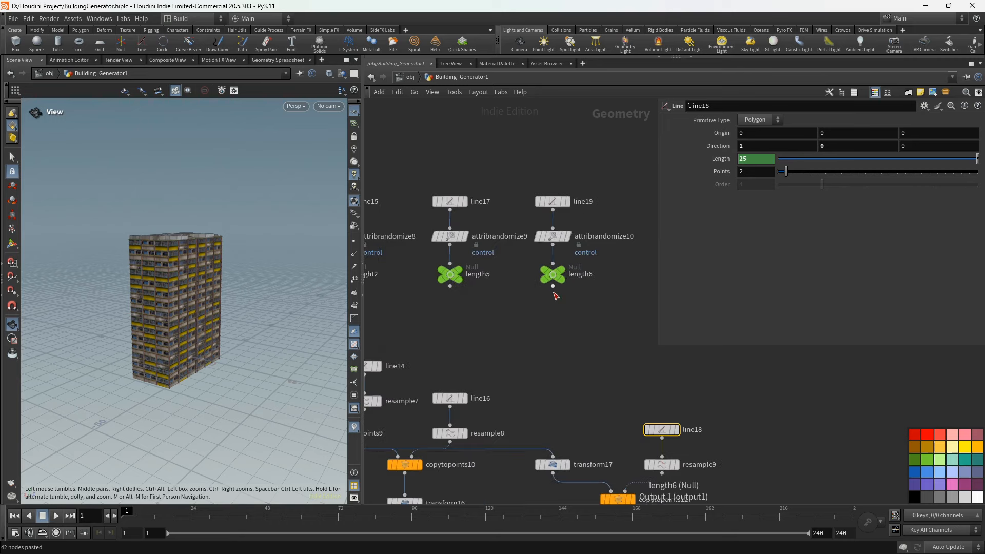
left_click(552, 275)
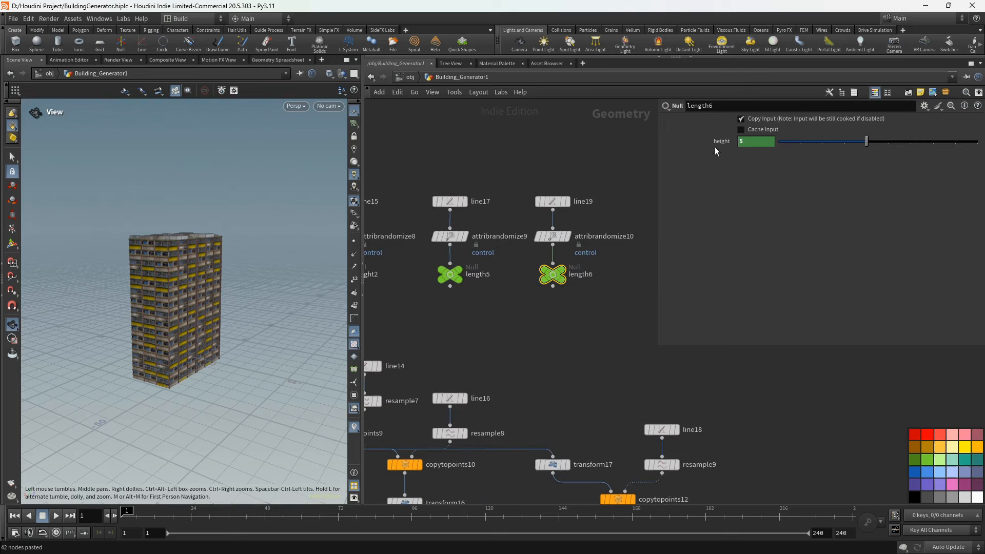
left_click(717, 144)
left_click_drag(849, 143, 845, 144)
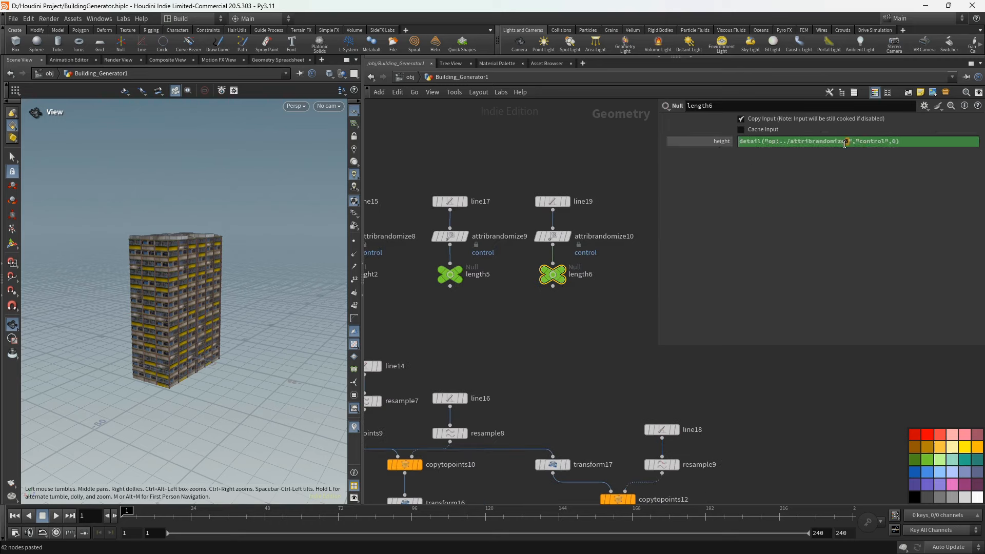
type("1")
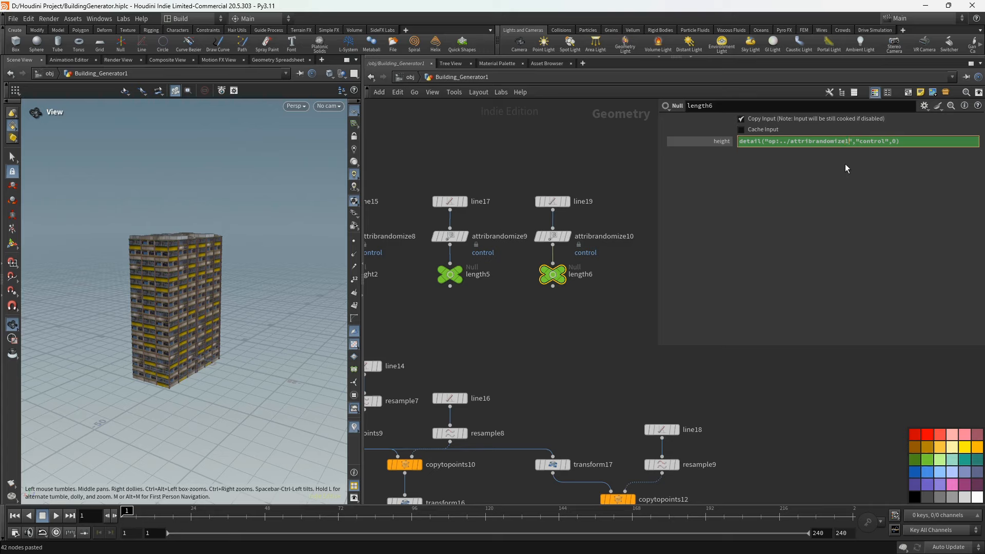
type("0")
key("Return")
- Point the length5 null's height expression to attribrandomize9
left_click(468, 274)
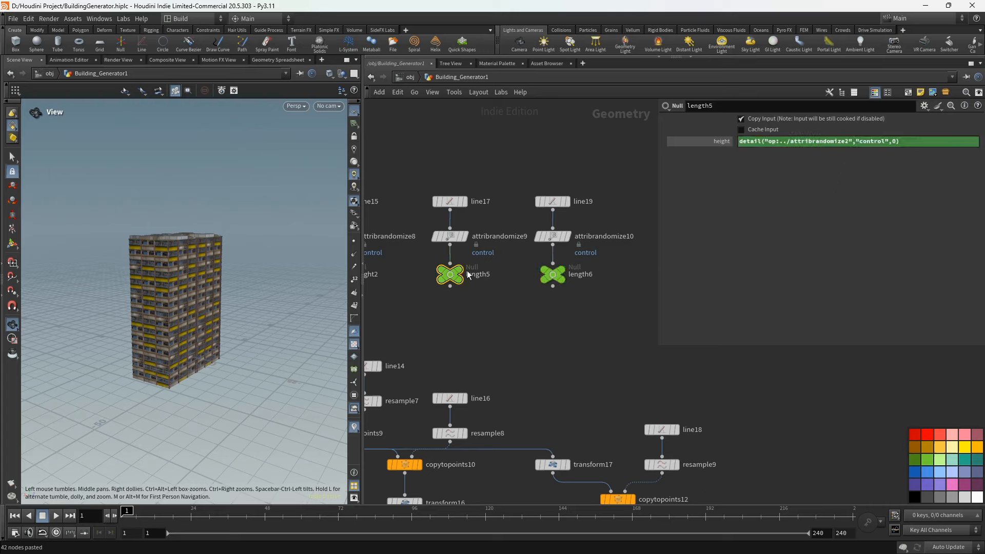
left_click_drag(849, 143, 845, 144)
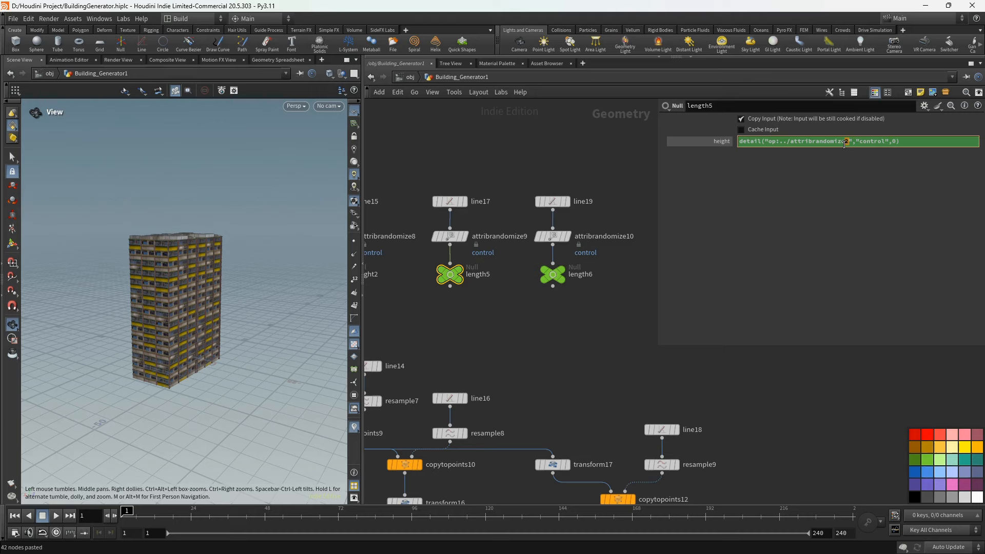
type("9")
key("Return")
- Point the height2 null's height expression to attribrandomize8
middle_click_drag(547, 317, 605, 312)
left_click(395, 270)
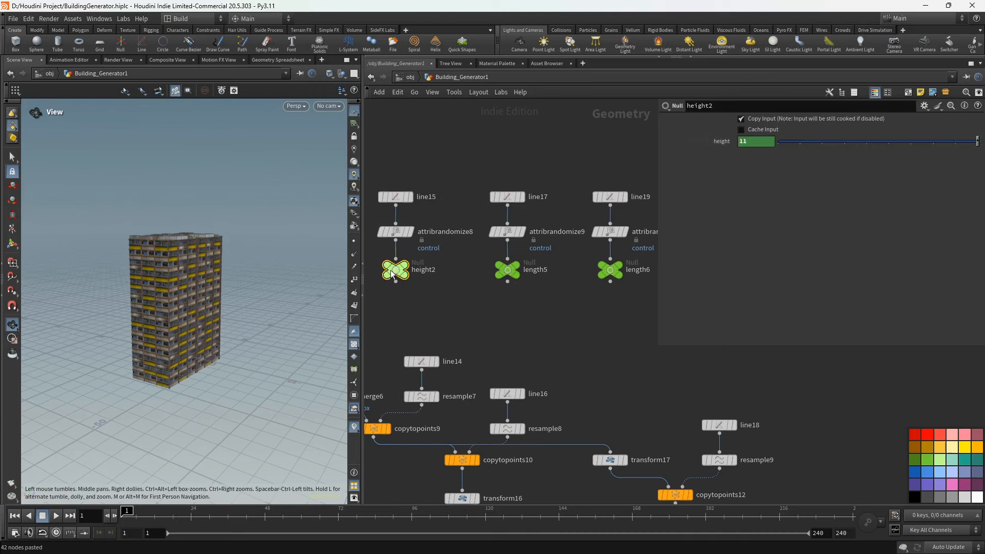
type("detail(\"op:../attribrandomize1\",\"control\",0)")
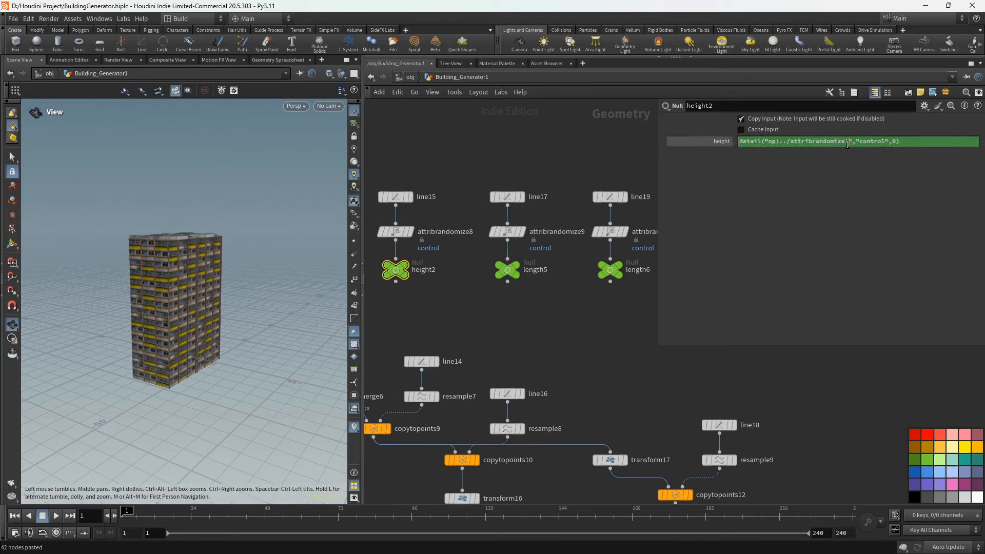
left_click_drag(850, 143, 846, 145)
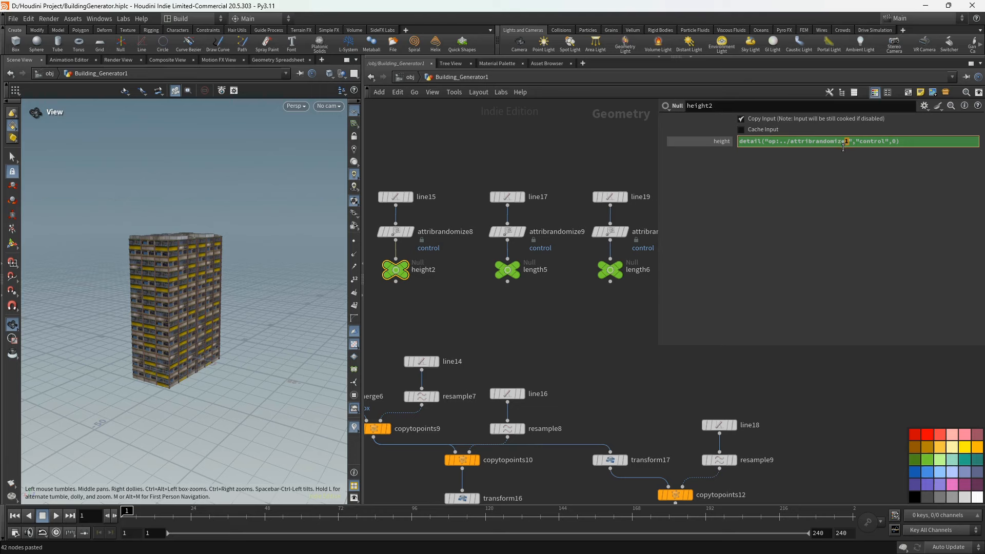
type("8")
key("Return")
left_click(698, 144)
- Check line18's length, then display merge10 and examine the copied building's wall block in the viewport
left_click(720, 425)
scroll(594, 379, "down", 2)
middle_click_drag(594, 379, 599, 299)
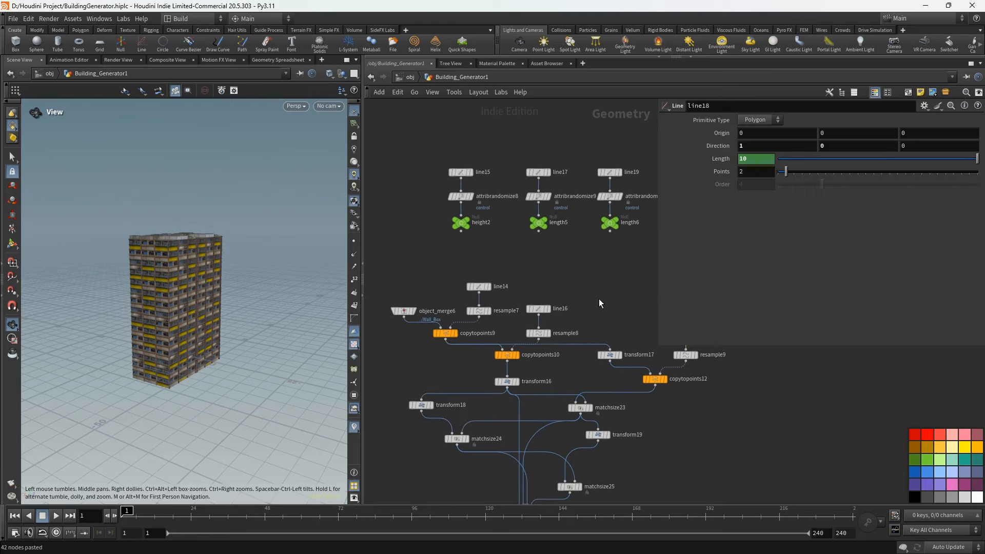
scroll(574, 380, "down", 5)
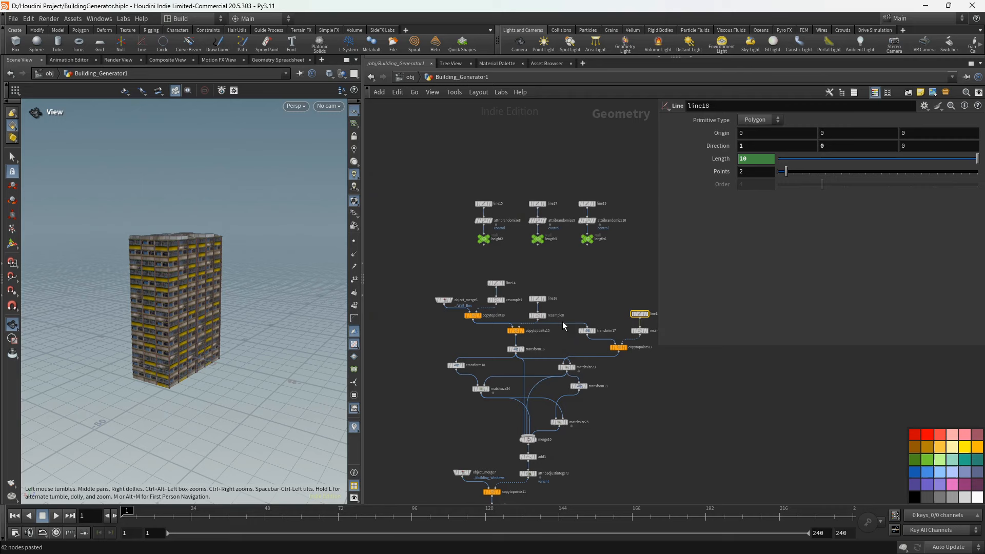
scroll(570, 448, "up", 3)
middle_click_drag(571, 448, 515, 321)
left_click(488, 302)
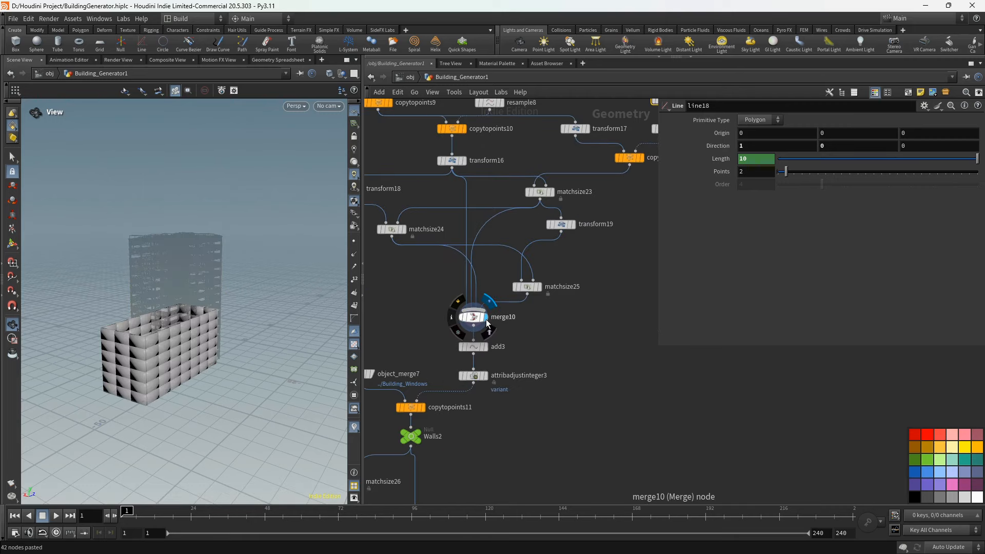
mouse_move(248, 334)
left_mouse_down()
mouse_move(265, 326)
mouse_move(255, 348)
mouse_move(220, 337)
mouse_move(265, 332)
left_mouse_up()
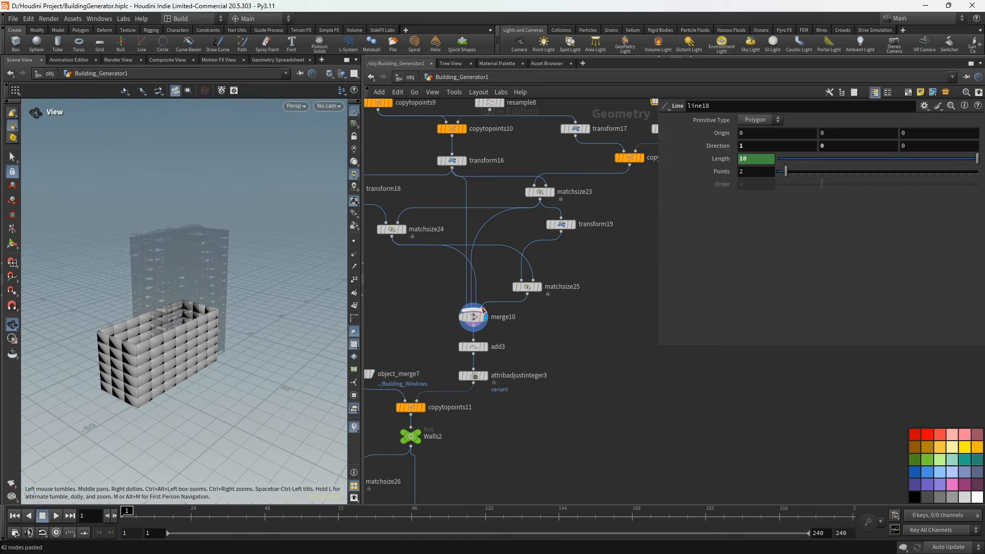
- Display merge11 at the end of the copied network and select it
scroll(558, 297, "down", 4)
scroll(549, 272, "down", 4)
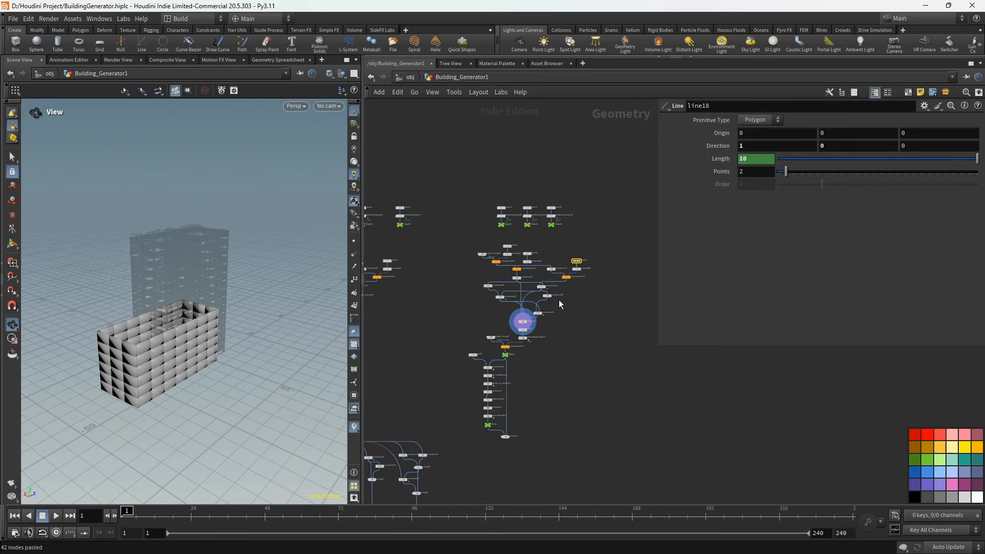
scroll(557, 384, "down", 1)
middle_click_drag(532, 429, 529, 354)
scroll(524, 358, "up", 5)
scroll(505, 345, "up", 2)
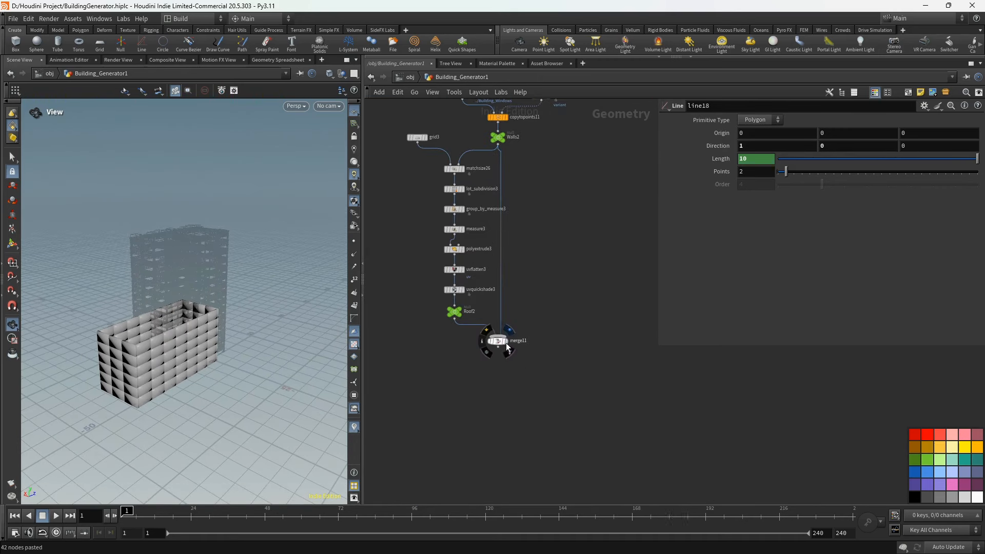
left_click(507, 341)
left_click(501, 342)
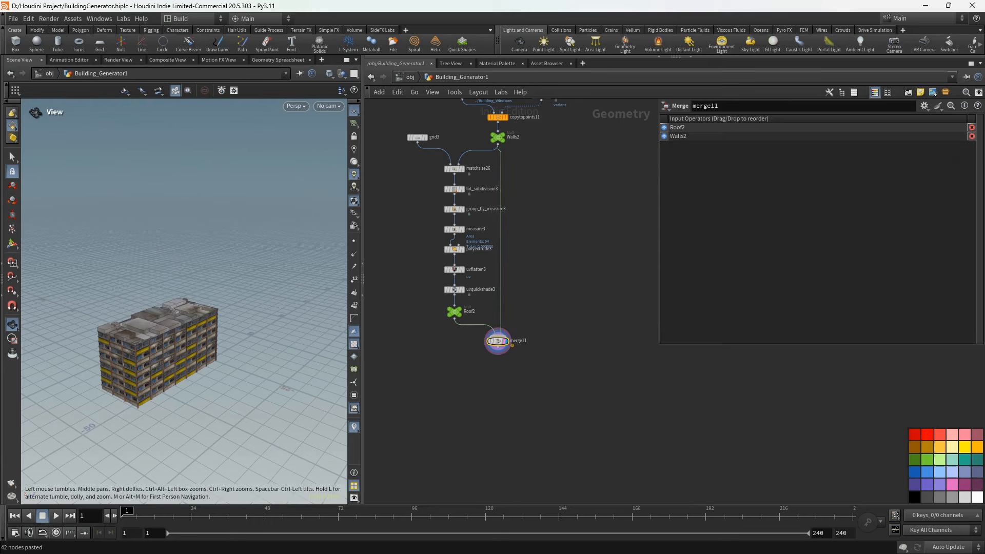
- Insert a Group Create named walls between Walls2 and merge11, and add a displayed Split for the walls group after merge11
key("Tab")
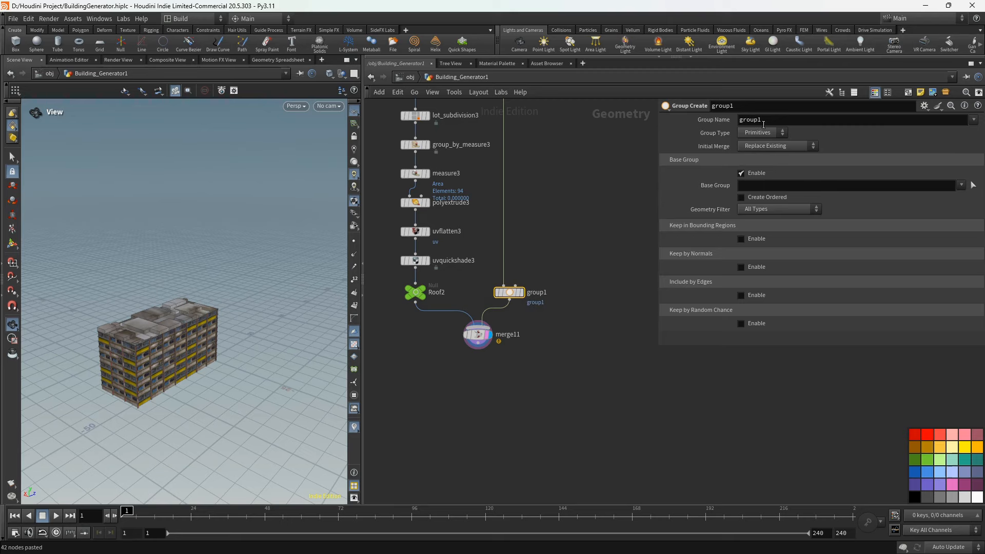
type("walls")
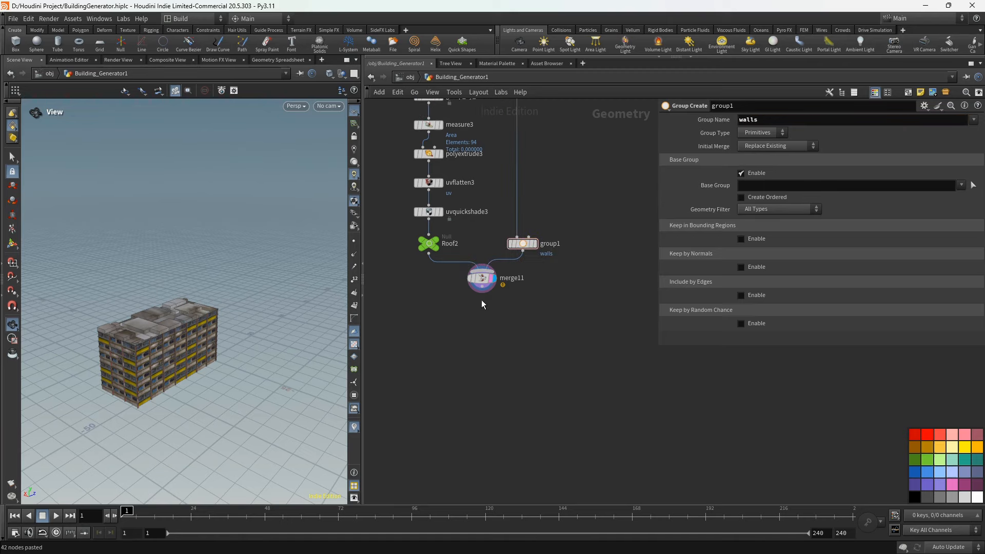
left_click(481, 299)
key("Tab")
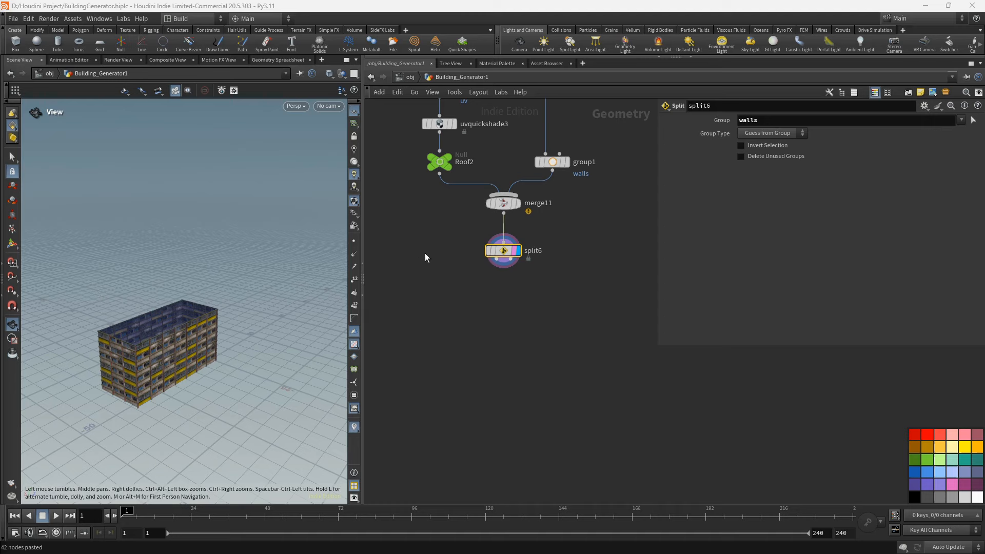
- Move the red Control null beside the copied network's split6 and set its Control seed to 9614
scroll(446, 238, "down", 8)
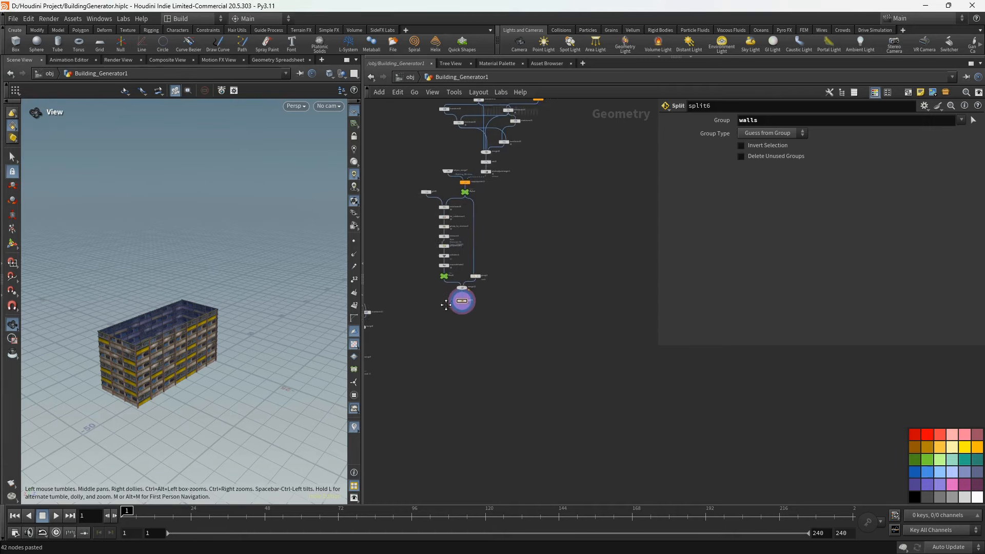
mouse_move(503, 235)
middle_mouse_down()
mouse_move(526, 290)
mouse_move(516, 246)
middle_mouse_up()
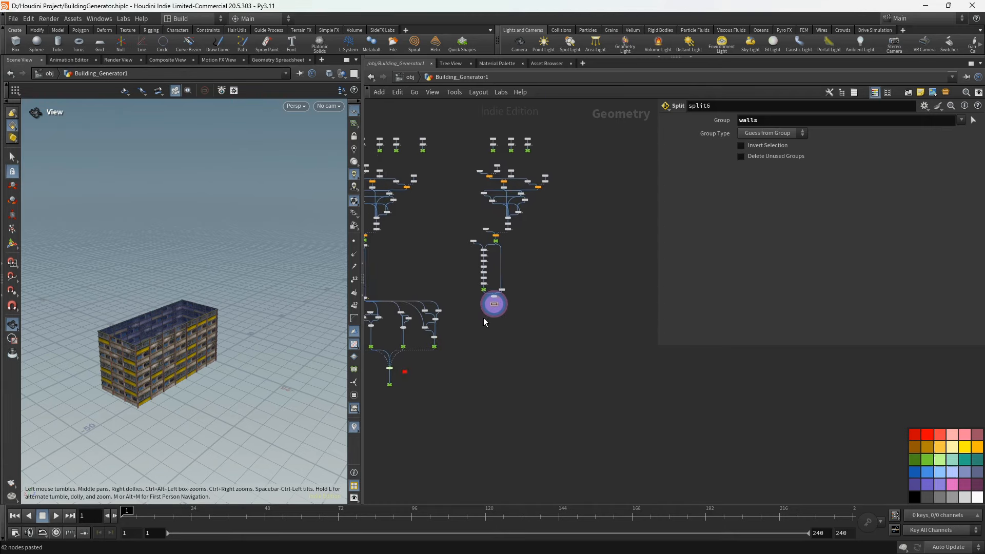
scroll(421, 343, "up", 4)
left_click_drag(396, 347, 591, 260)
middle_click_drag(591, 260, 497, 319)
scroll(497, 319, "up", 3)
left_click_drag(496, 328, 507, 308)
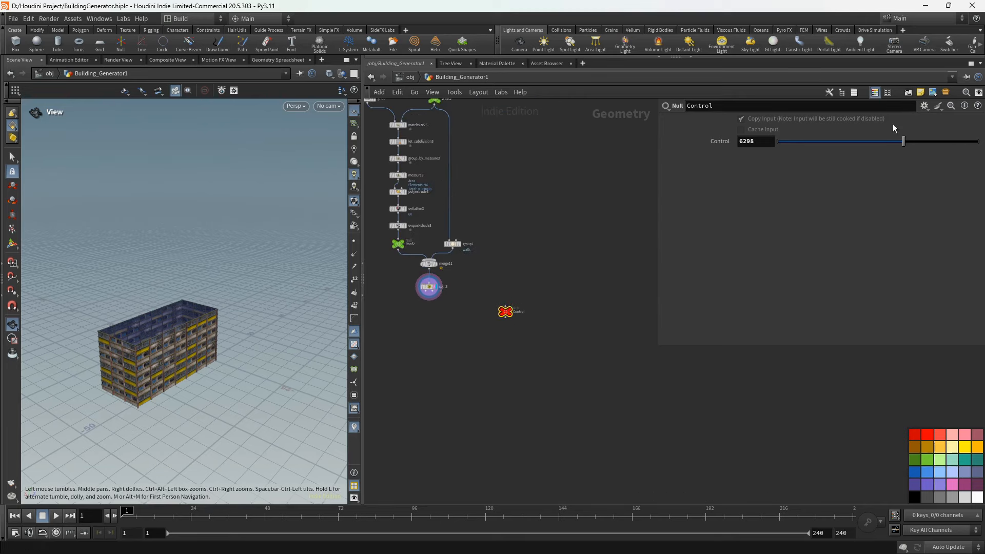
left_click_drag(887, 145, 970, 145)
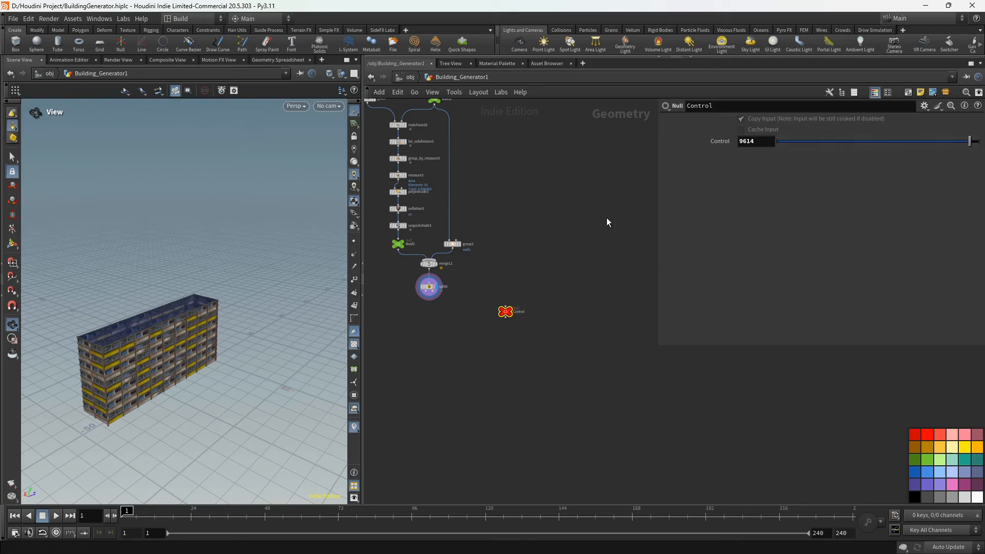
- Check line16's length expression in the copied network and display its resampled line in the viewport
scroll(535, 165, "down", 8)
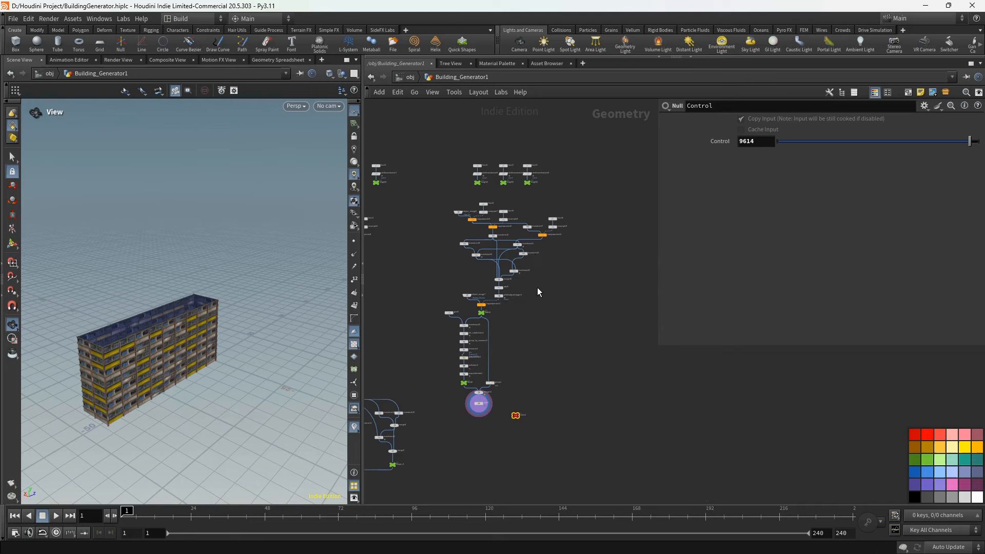
scroll(493, 186, "up", 5)
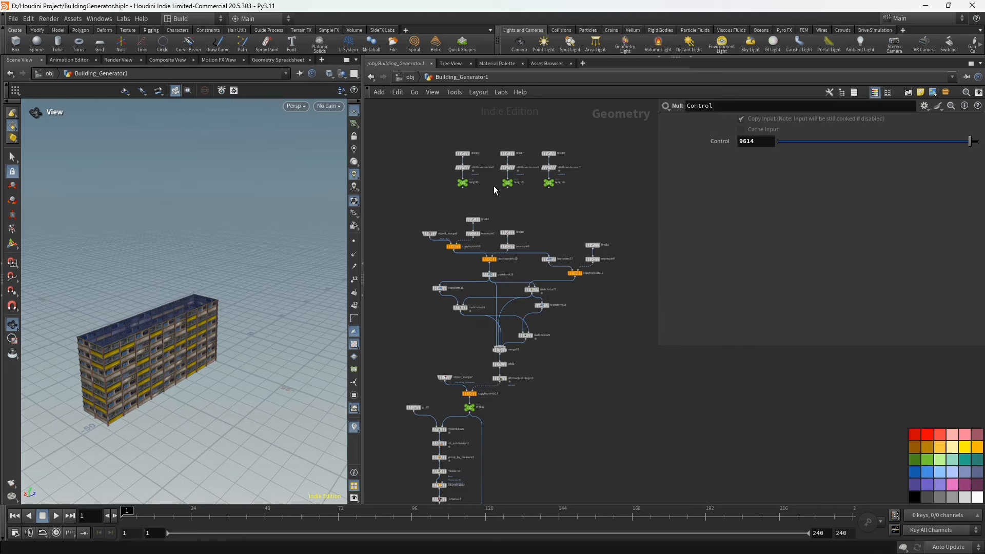
scroll(510, 230, "up", 4)
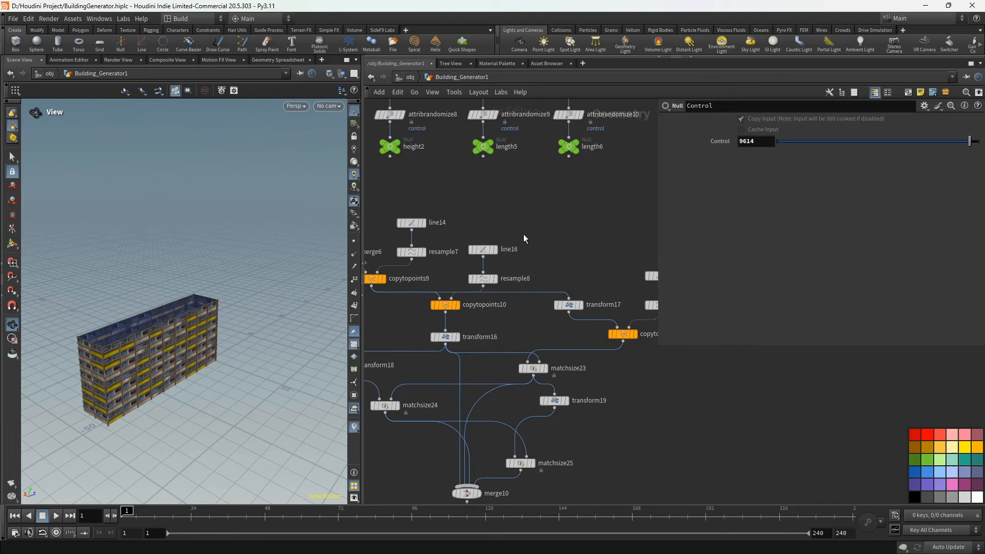
left_click(483, 251)
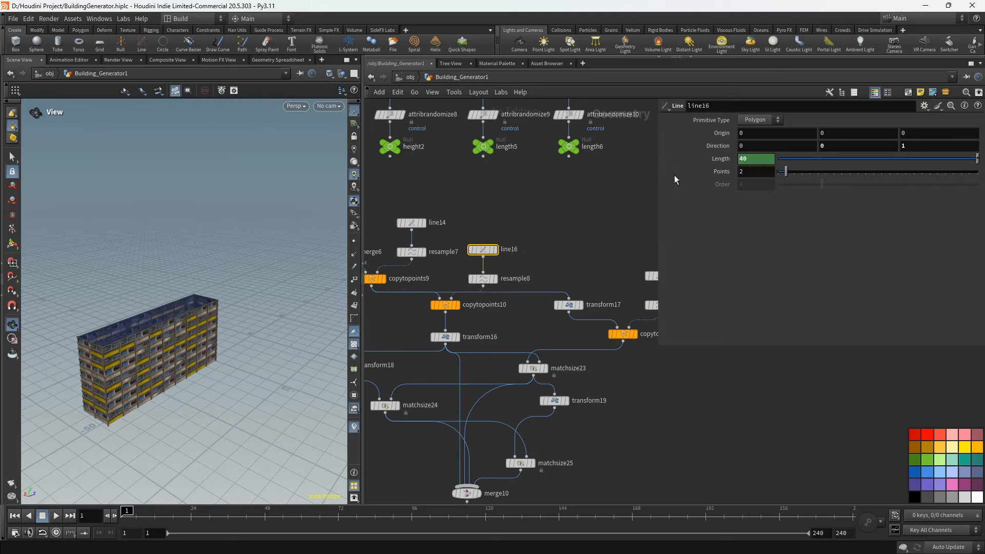
left_click(703, 159)
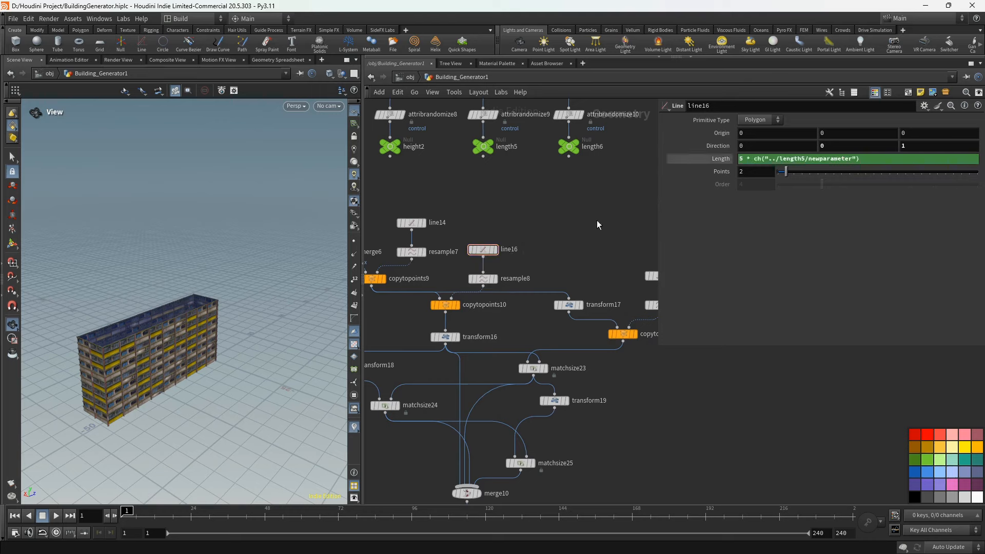
middle_click_drag(597, 225, 550, 217)
left_click(457, 278)
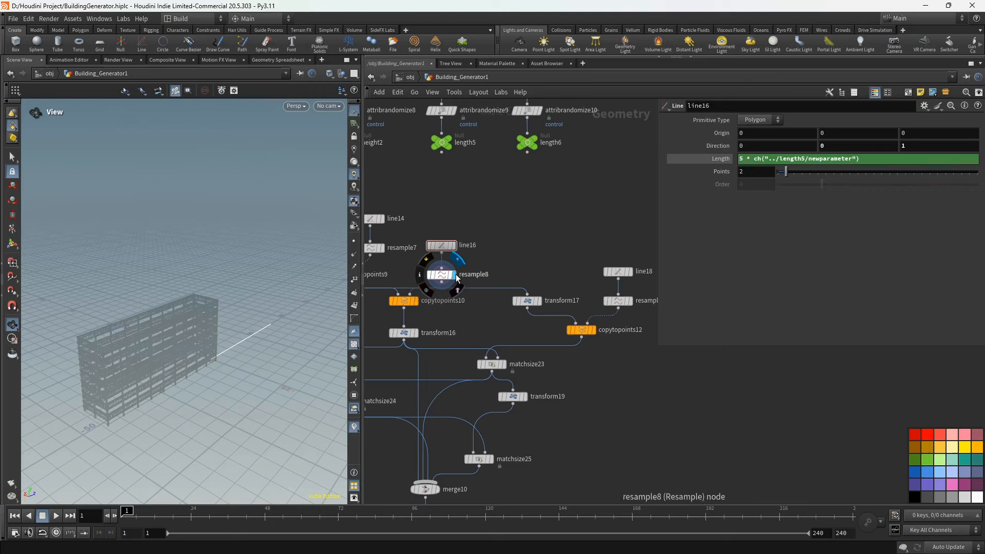
left_click(634, 316)
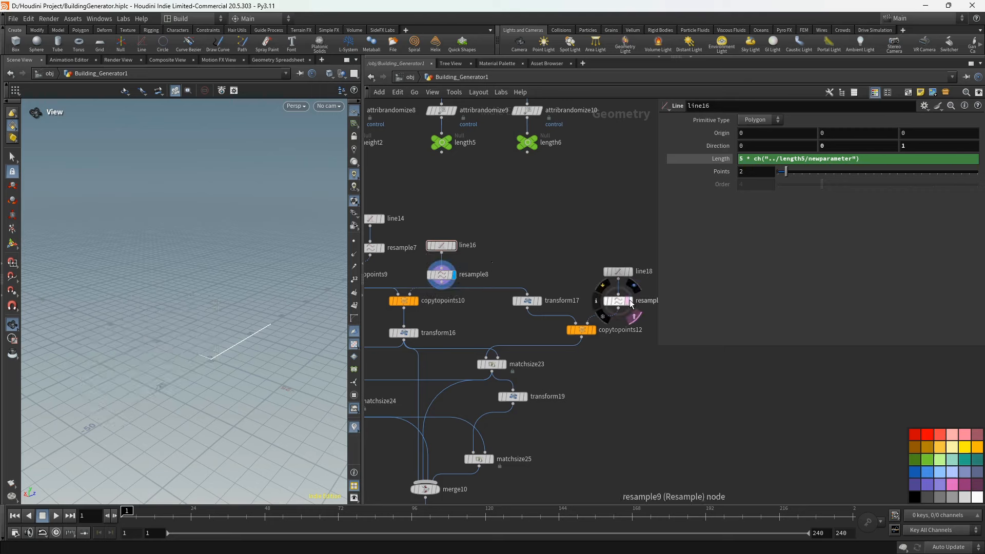
- Display resample7 and check the length expression of line14 to find which null drives the building height
middle_click_drag(509, 239, 544, 232)
mouse_move(422, 247)
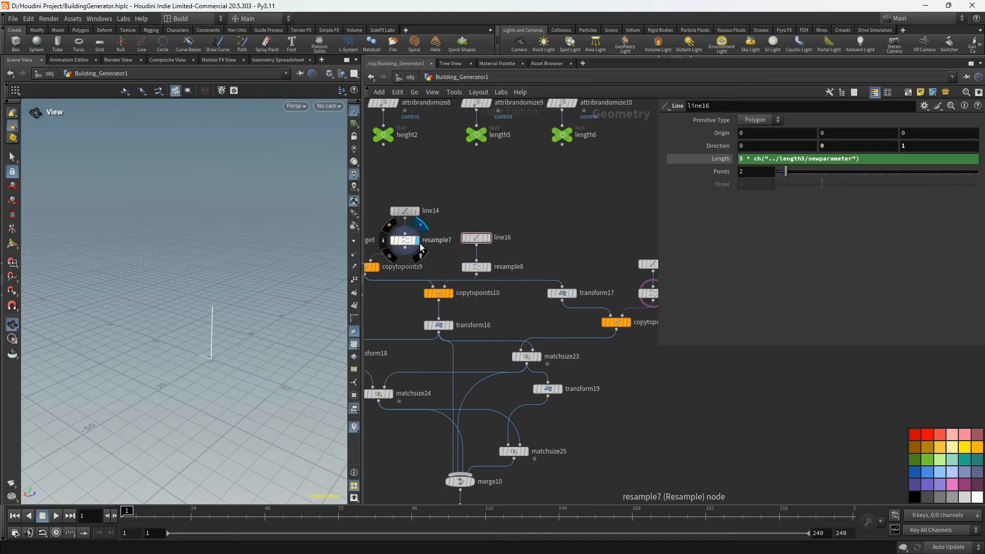
middle_click_drag(420, 243, 479, 291)
left_click(464, 260)
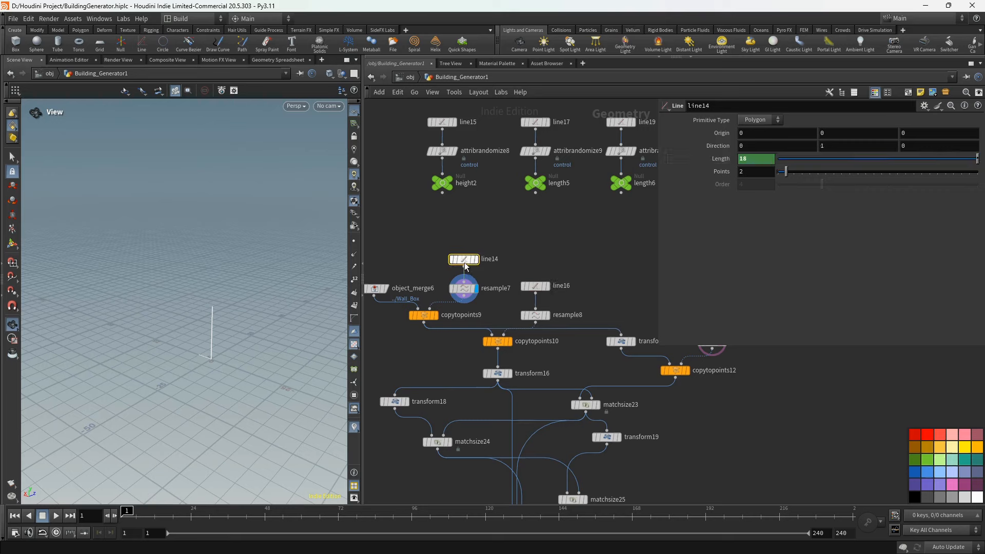
left_click(406, 148)
left_click(698, 159)
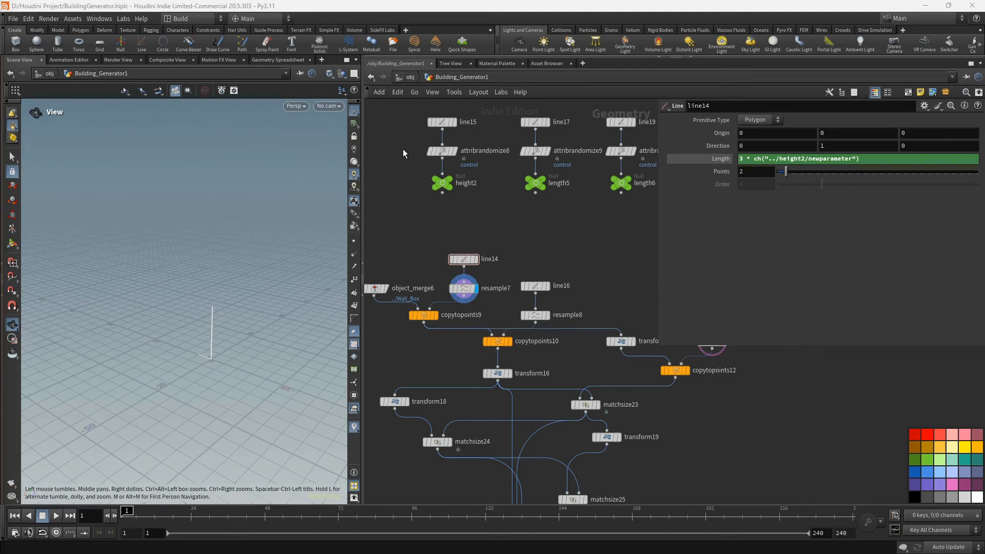
- Set attribrandomize8's value range to a minimum of 0 and a maximum of 2
left_click(442, 151)
left_click(680, 200)
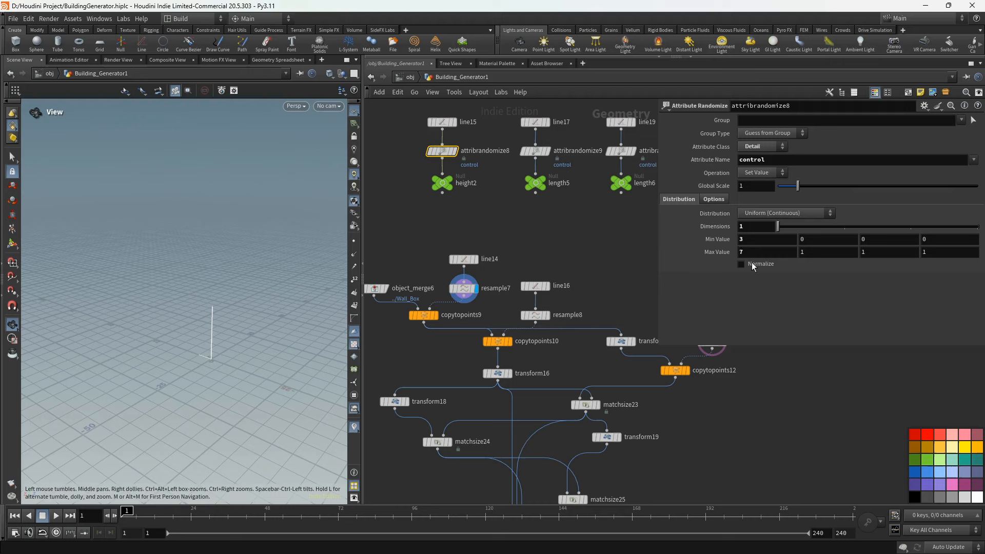
left_click(751, 240)
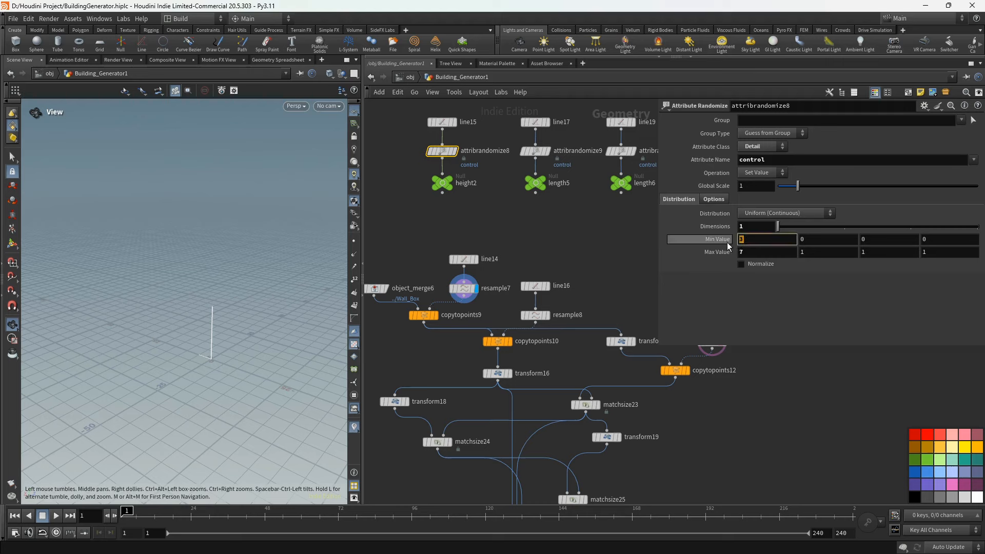
type("0")
key("Tab")
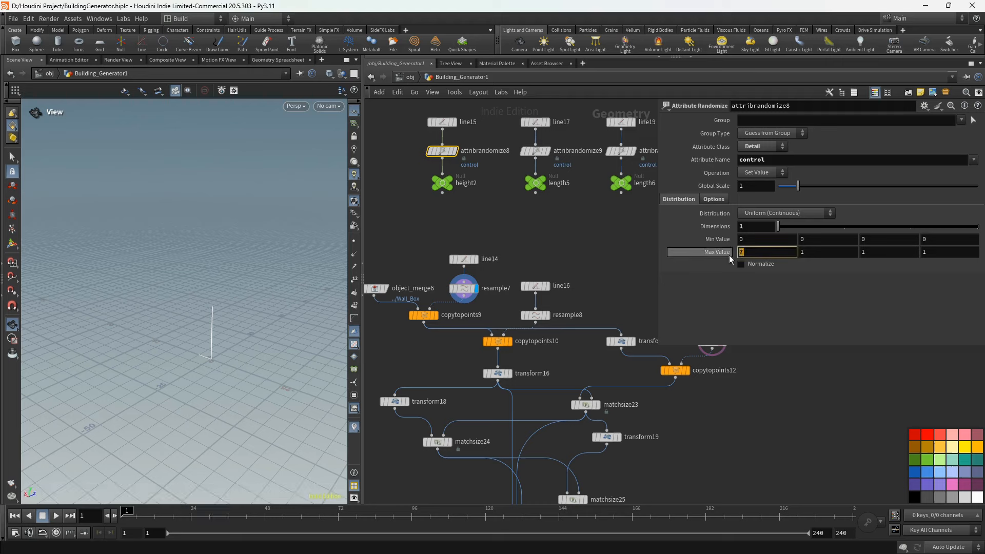
type("2")
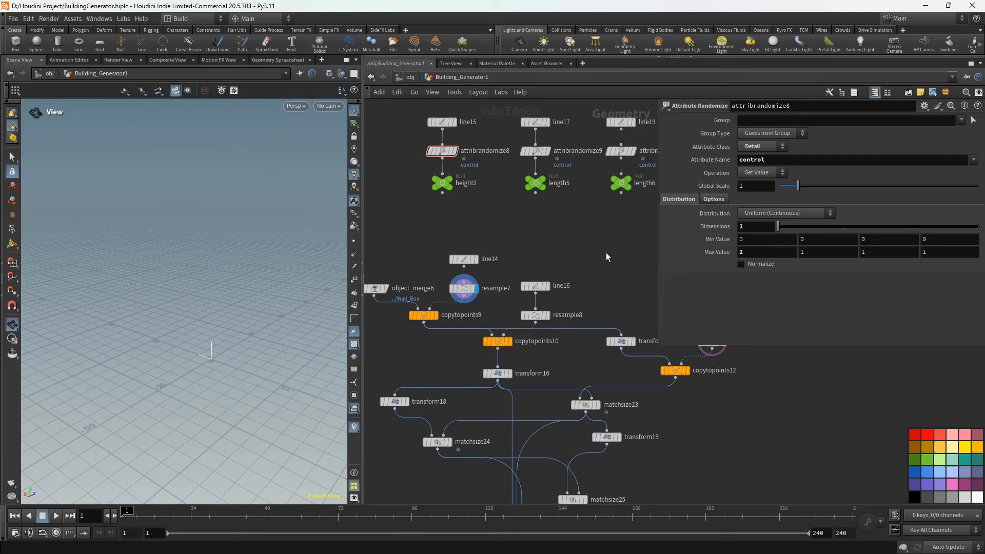
- Display merge11 and examine the height of the copied building in the viewport
scroll(515, 201, "down", 3)
scroll(516, 200, "down", 4)
scroll(476, 335, "up", 8)
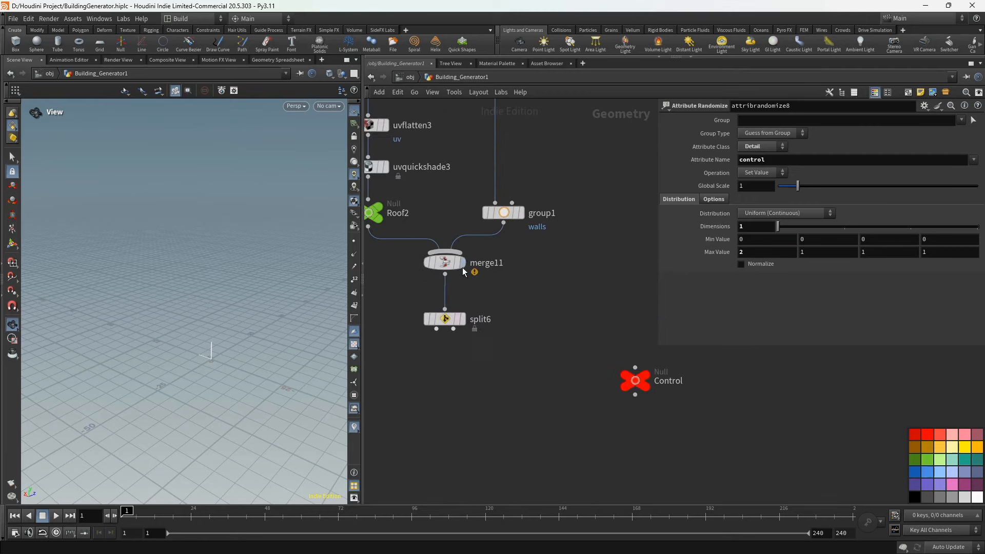
left_click(463, 263)
left_click_drag(154, 403, 156, 379)
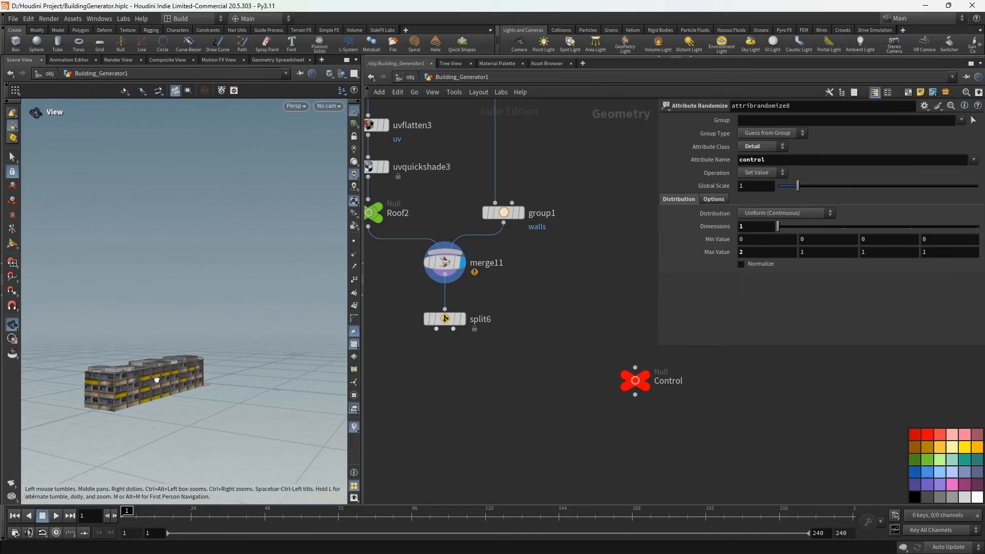
- Set attribrandomize8's first maximum value to 1 and display only the walls through split6
scroll(587, 310, "down", 3)
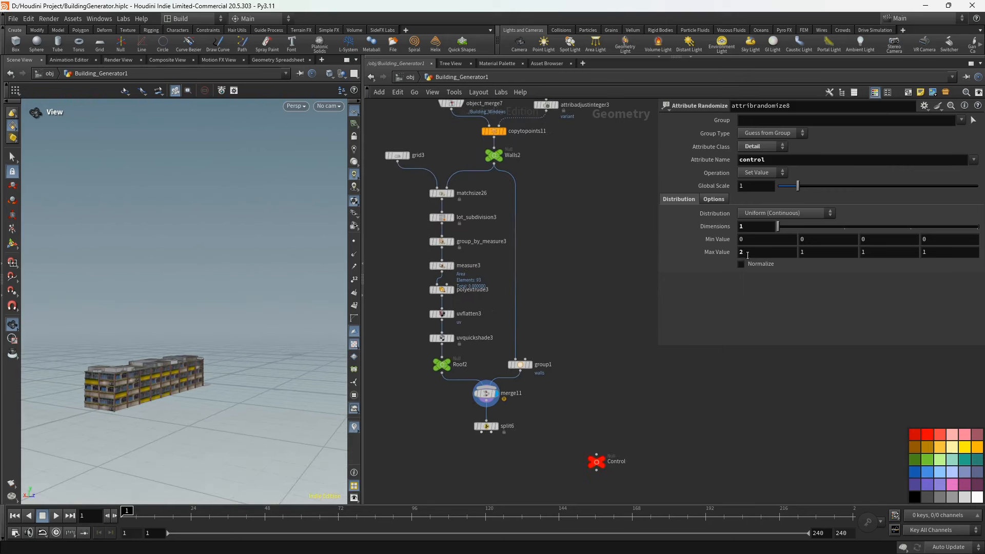
double_click(747, 255)
type("1")
scroll(515, 343, "up", 5)
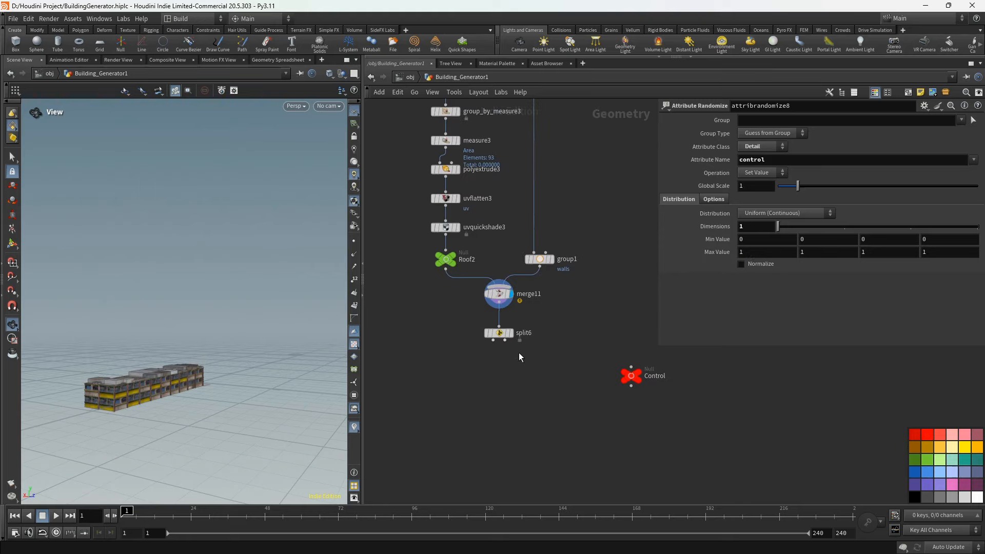
left_click(487, 330)
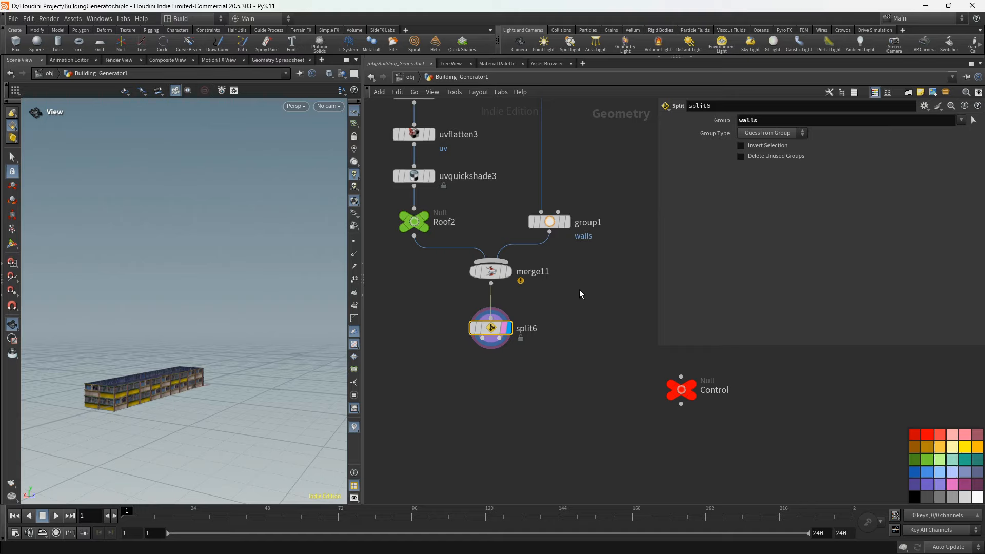
- Delete merge11, split6 and the walls Group Create node from the end of the copied network
left_click_drag(440, 267, 555, 401)
key("Delete")
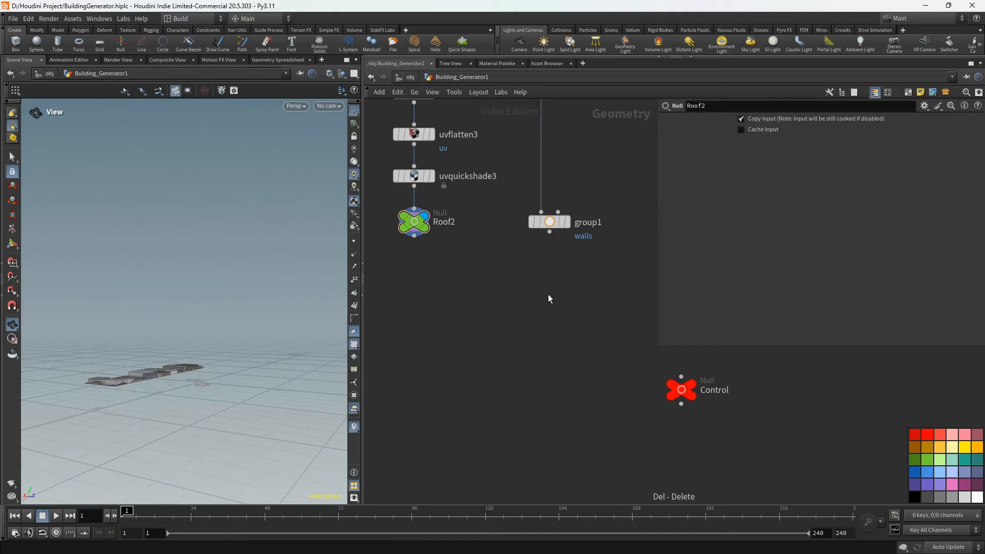
left_click(554, 226)
scroll(558, 227, "down", 5)
middle_click_drag(559, 225, 551, 409)
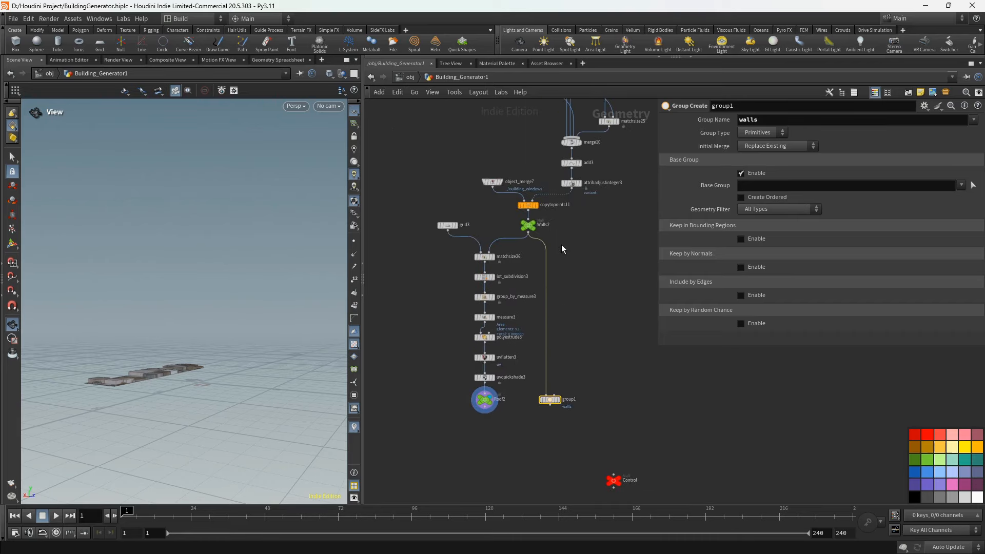
middle_click_drag(570, 332, 577, 202)
scroll(567, 291, "up", 4)
middle_click_drag(560, 303, 524, 387)
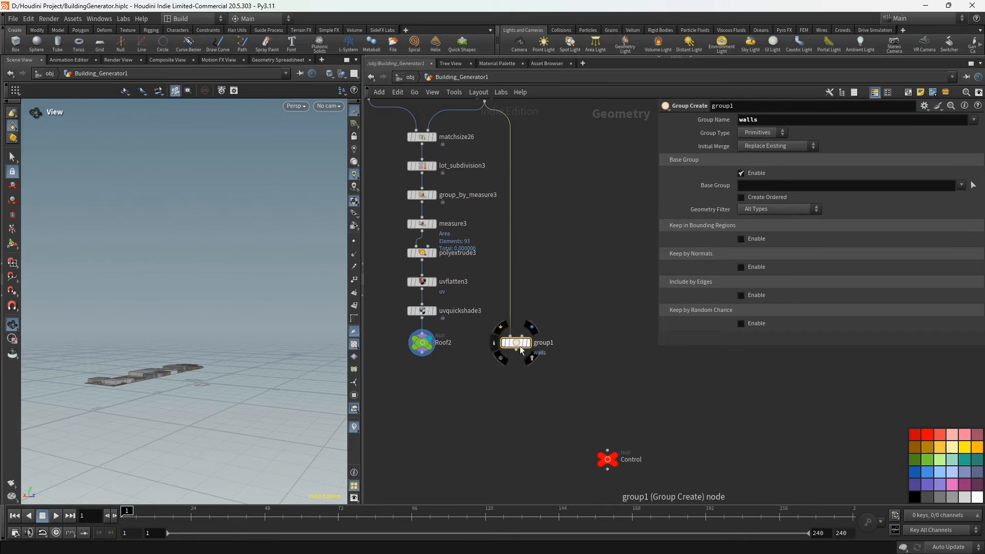
key("Delete")
middle_click_drag(536, 275, 537, 374)
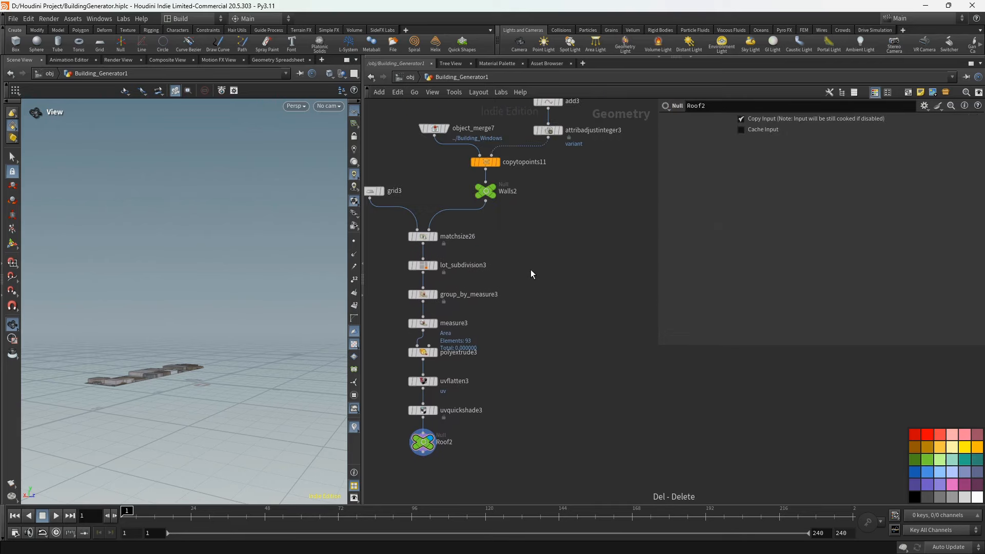
- Add a displayed Mirror node fed by the Walls2 null, beside Roof2
left_click(490, 203)
scroll(536, 357, "down", 3)
scroll(515, 297, "up", 3)
key("Tab")
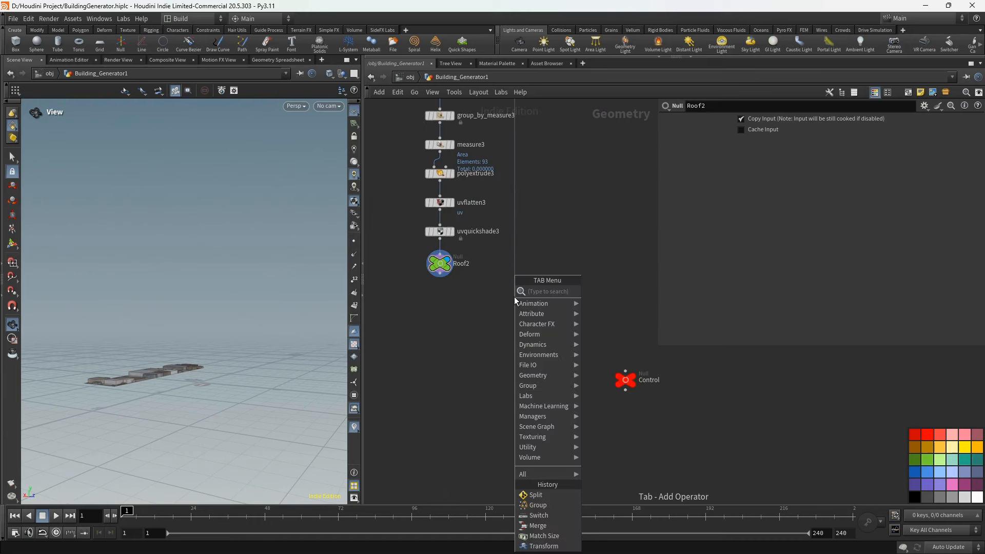
type("mi")
left_click(620, 14)
- Set the mirror direction to 0, 1, 0 so the walls mirror vertically
scroll(513, 274, "up", 2)
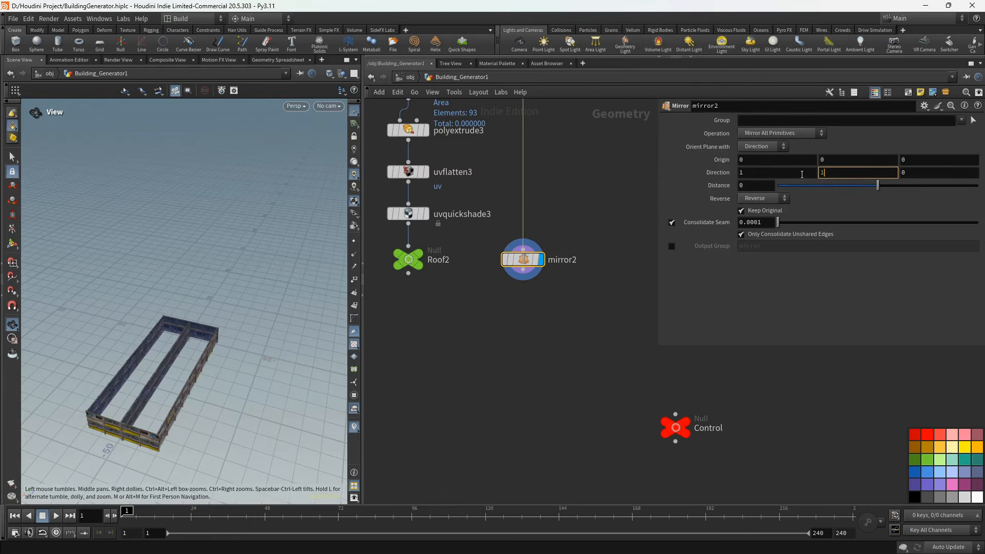
left_click_drag(770, 174, 730, 178)
type("0")
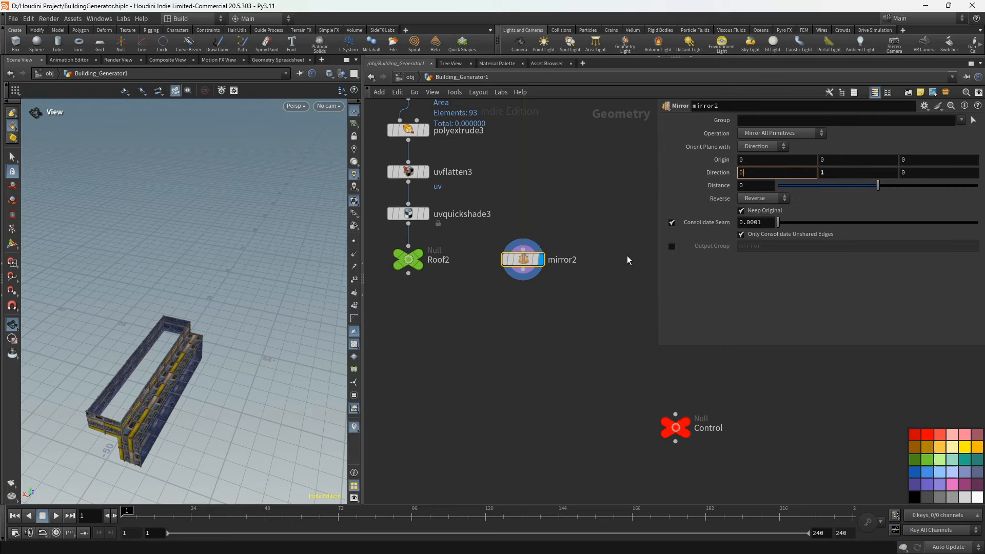
key("Return")
- Merge Roof2 and mirror2 in a displayed Merge node and examine the mirrored building in the viewport
left_click_drag(407, 273, 554, 217)
left_click(539, 232)
key("Tab")
type("mer")
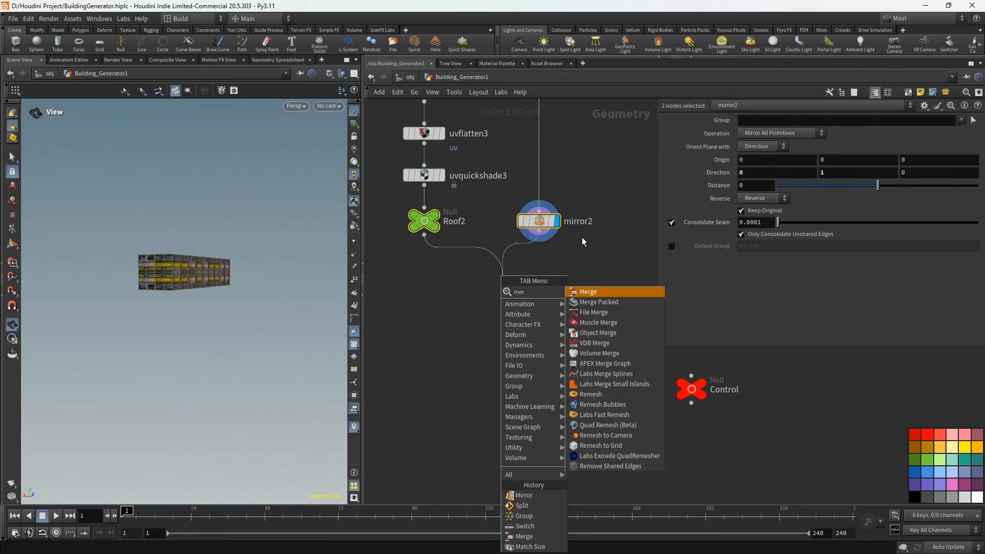
key("Return")
left_click(490, 280)
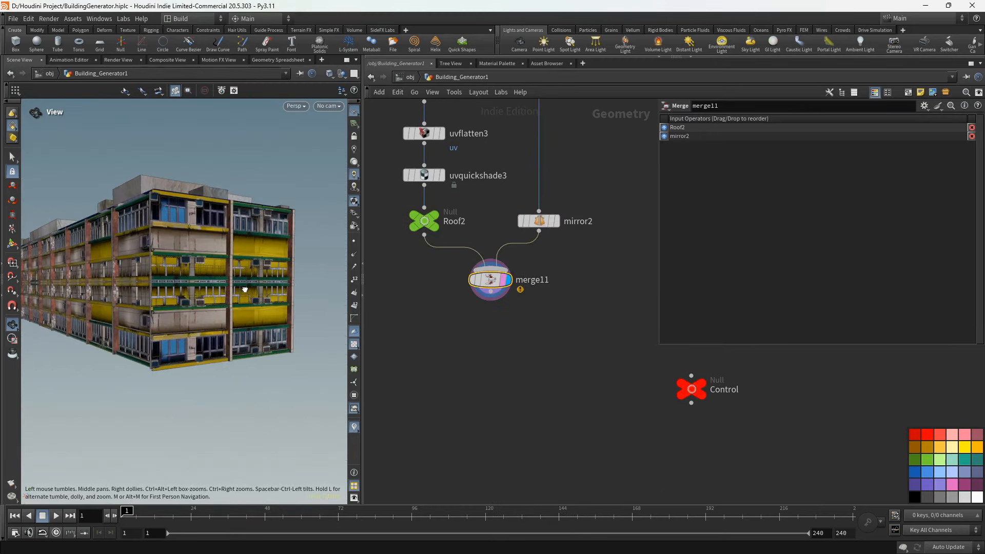
left_click_drag(245, 290, 247, 300)
- Insert a Match Size node between Walls2 and mirror2
middle_click_drag(557, 266, 542, 277)
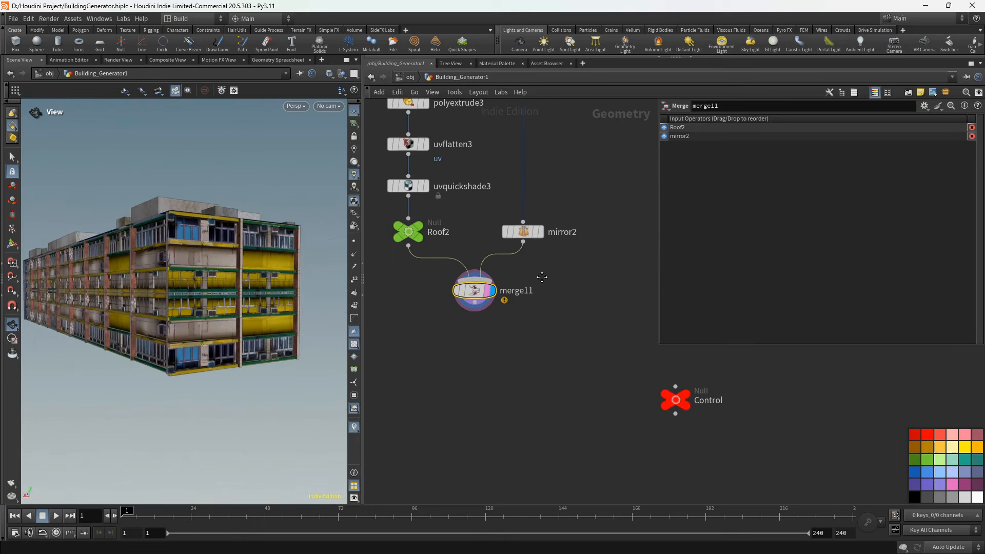
key("Tab")
type("mat")
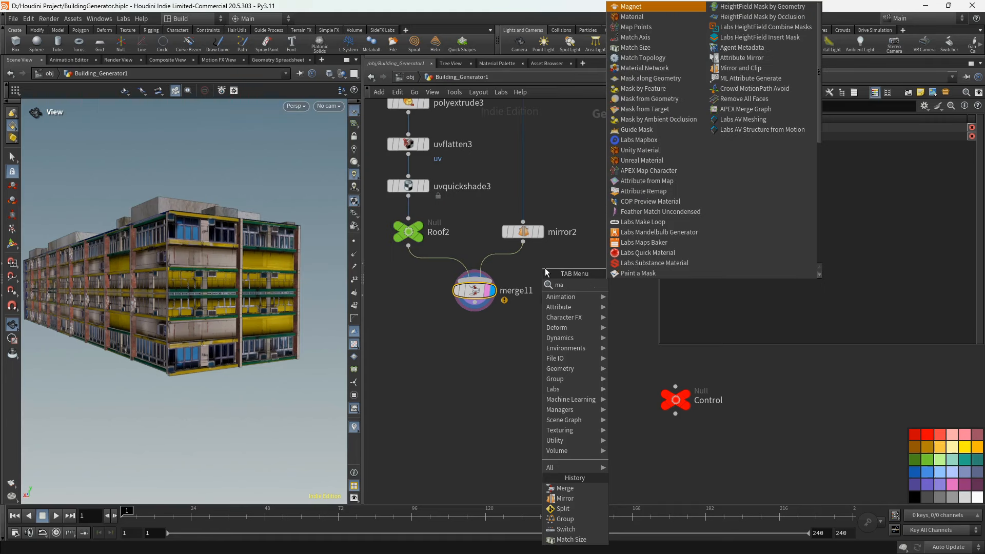
left_click(654, 38)
left_click(525, 177)
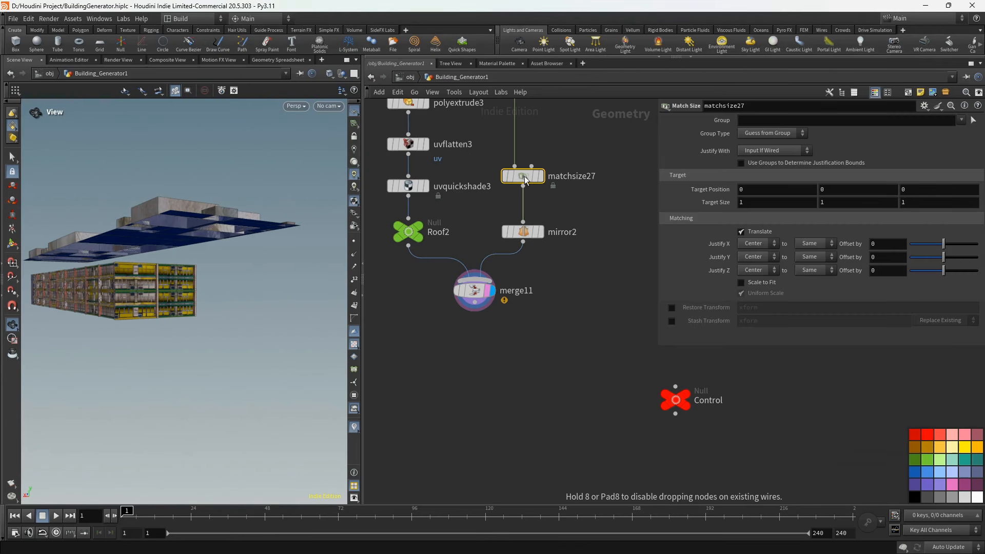
- Set matchsize27 to justify X to None, Y to Min and Z to None
left_click(759, 260)
left_click(757, 247)
left_click(758, 246)
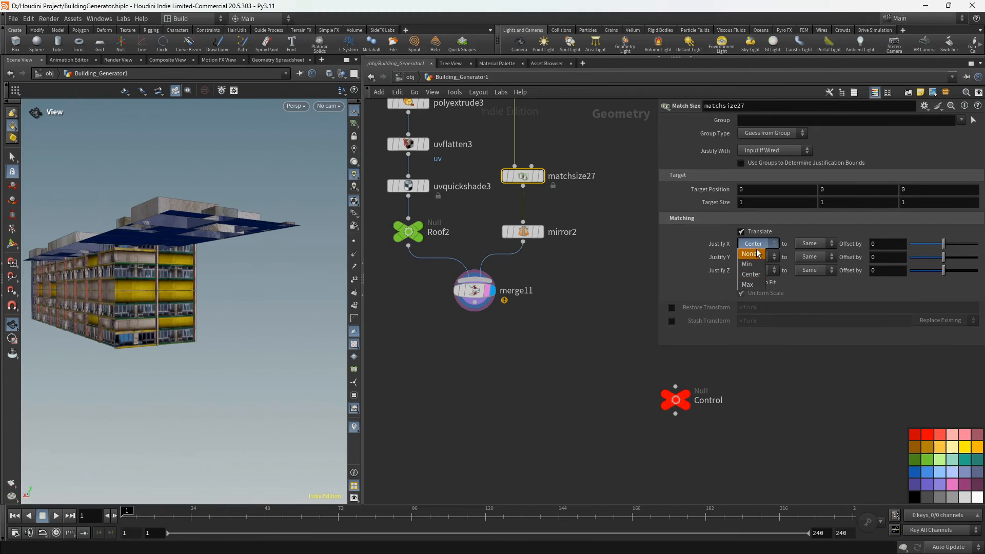
left_click(750, 255)
left_click(753, 270)
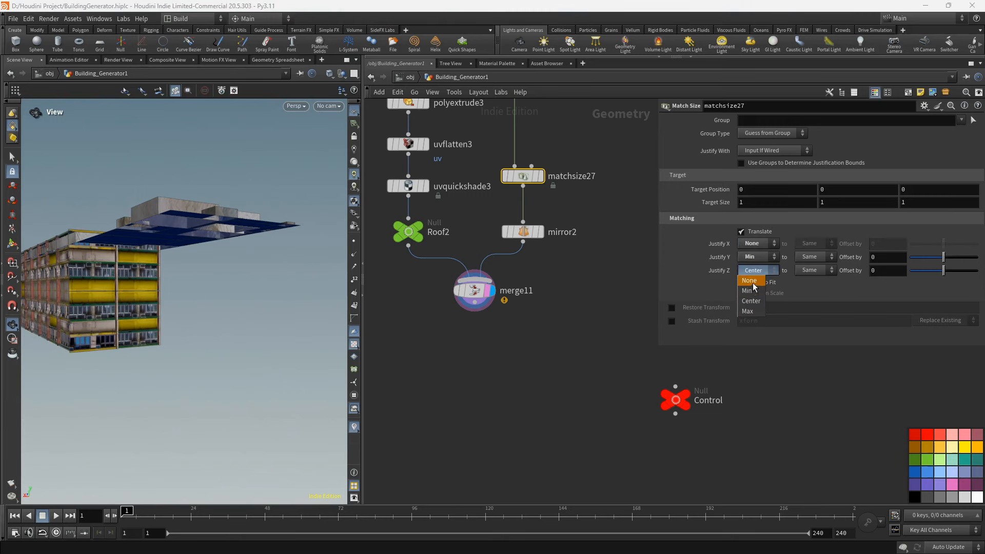
left_click(756, 282)
left_click_drag(240, 245, 232, 251)
- Move matchsize27 directly below Walls2 so it feeds both the roof chain's matchsize26 and mirror2
scroll(569, 214, "down", 5)
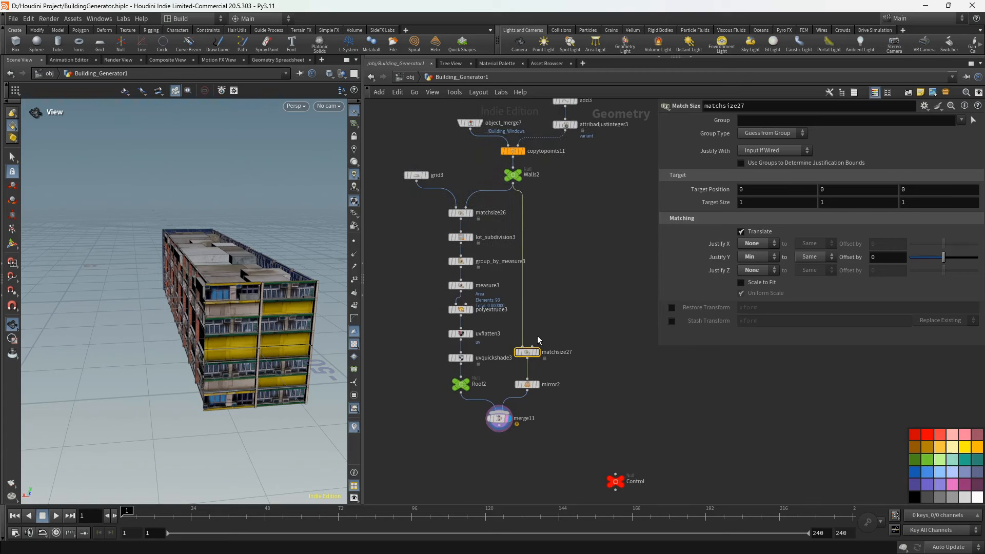
left_click_drag(531, 357, 481, 210)
mouse_move(170, 308)
left_mouse_down()
mouse_move(77, 324)
mouse_move(151, 306)
left_mouse_up()
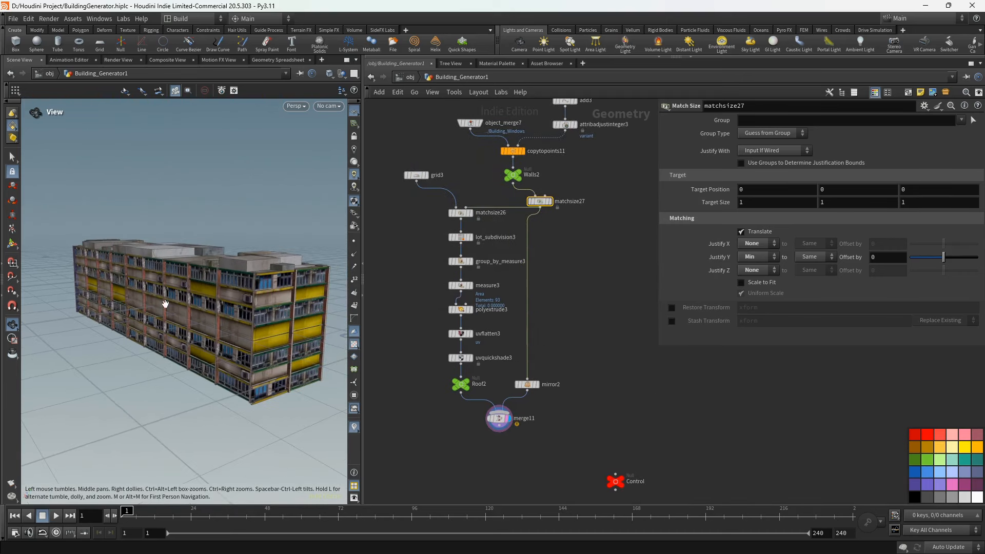
- Shift the roof chain from matchsize26 to Roof2, merge11 and grid3 down to make room beneath matchsize27
left_click_drag(409, 206, 464, 397)
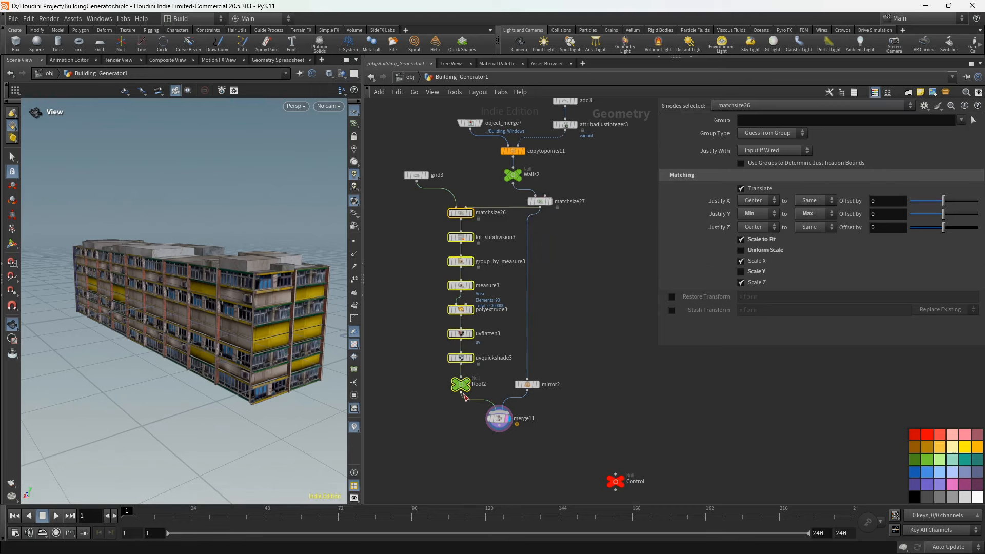
left_click_drag(498, 425, 500, 425, "shift")
left_click_drag(463, 311, 464, 328)
left_click(422, 177)
left_click_drag(421, 183, 418, 203)
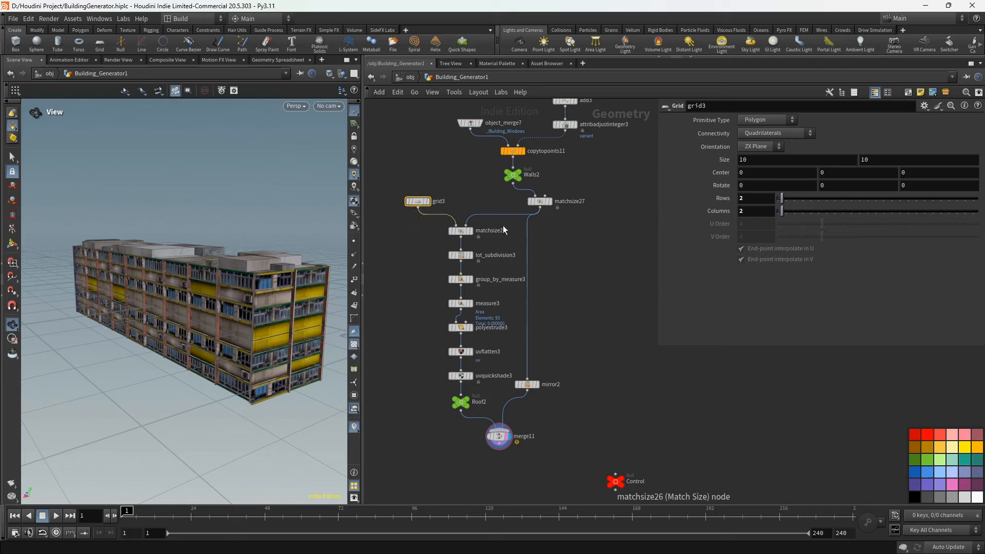
scroll(539, 220, "up", 3)
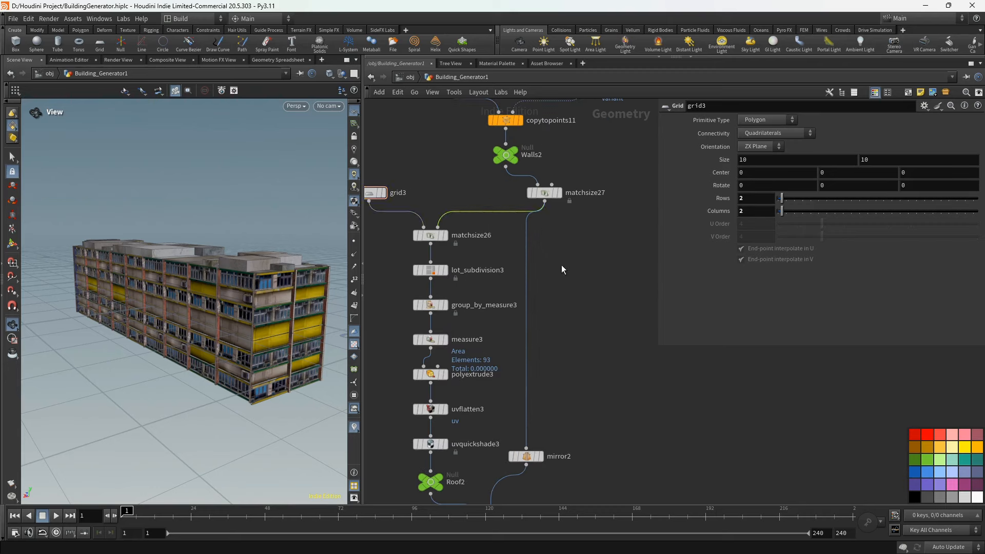
left_click_drag(192, 267, 166, 291)
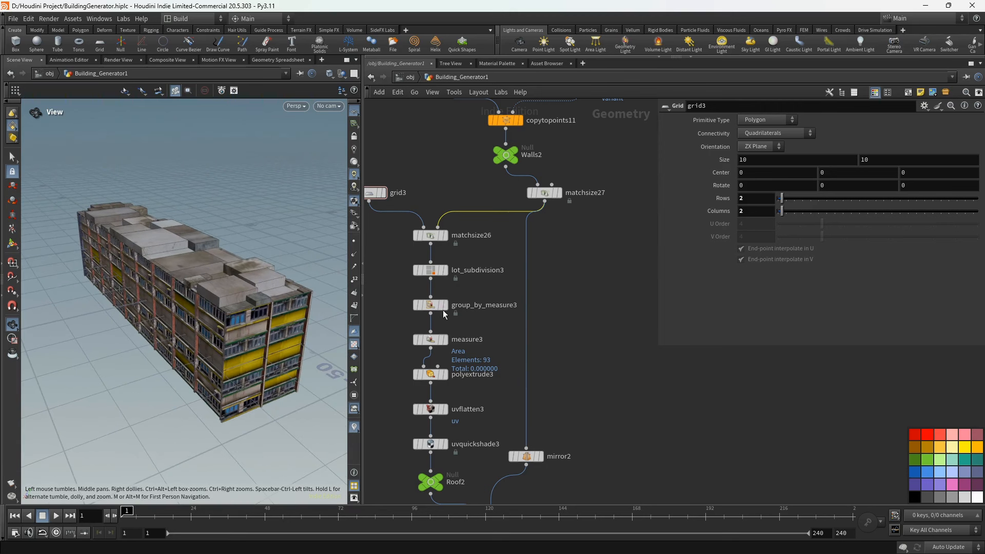
- Branch two Match Size nodes side by side from the output of merge11
scroll(482, 320, "down", 5)
middle_click_drag(544, 344, 546, 248)
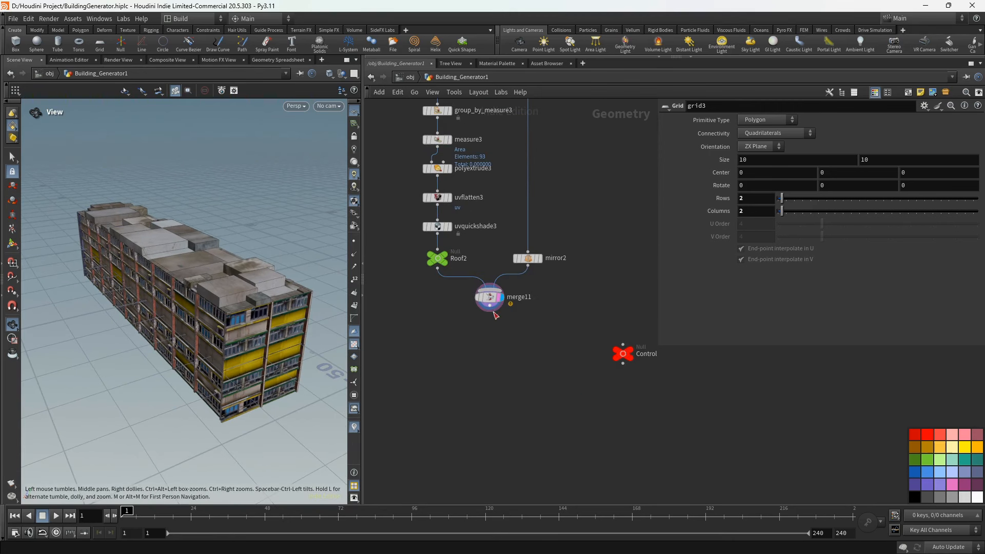
left_click(493, 310)
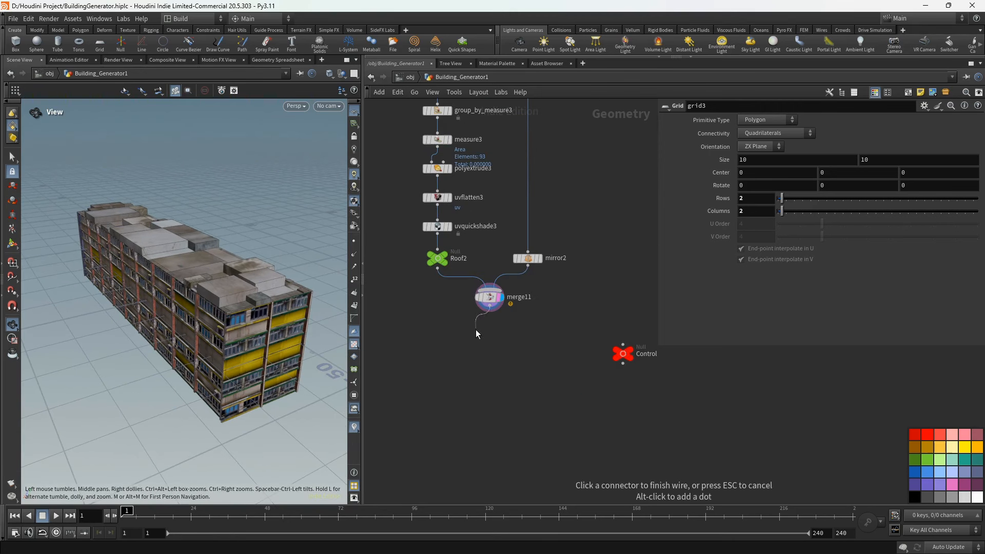
key("Tab")
left_click(505, 494)
left_click_drag(477, 331, 557, 332)
left_click(490, 311)
- Combine matchsize28 and matchsize29 in a new Merge node and display it
key("Tab")
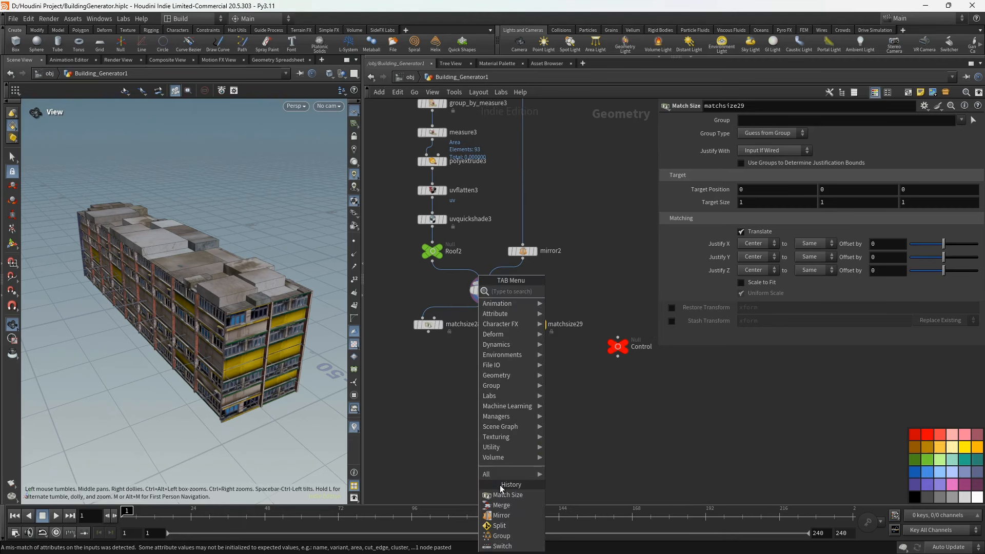
left_click(501, 500)
left_click(481, 394)
left_click_drag(415, 353, 484, 387)
left_click_drag(483, 394, 485, 371)
key("r")
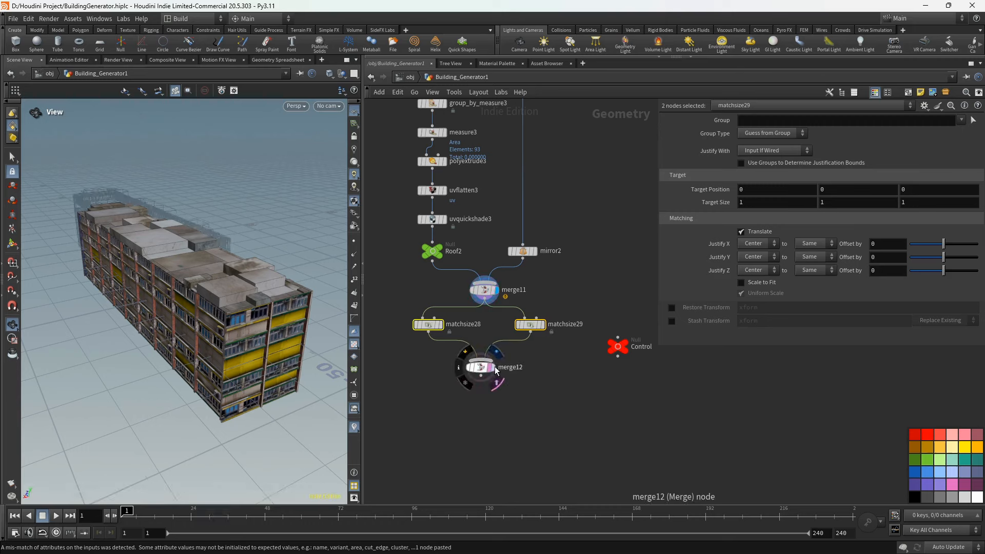
- Set matchsize28 to justify both Y and Z to Min
left_click(429, 326)
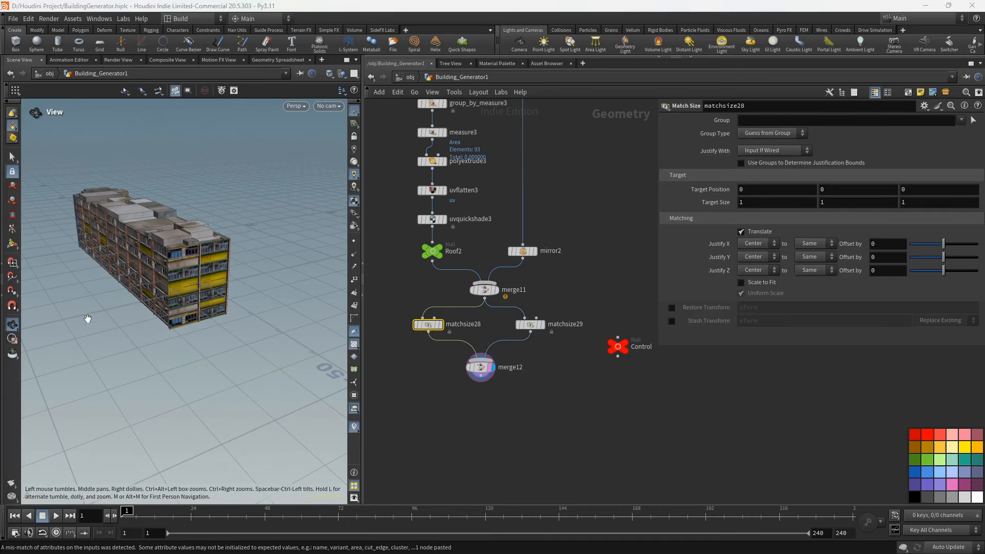
left_click(757, 257)
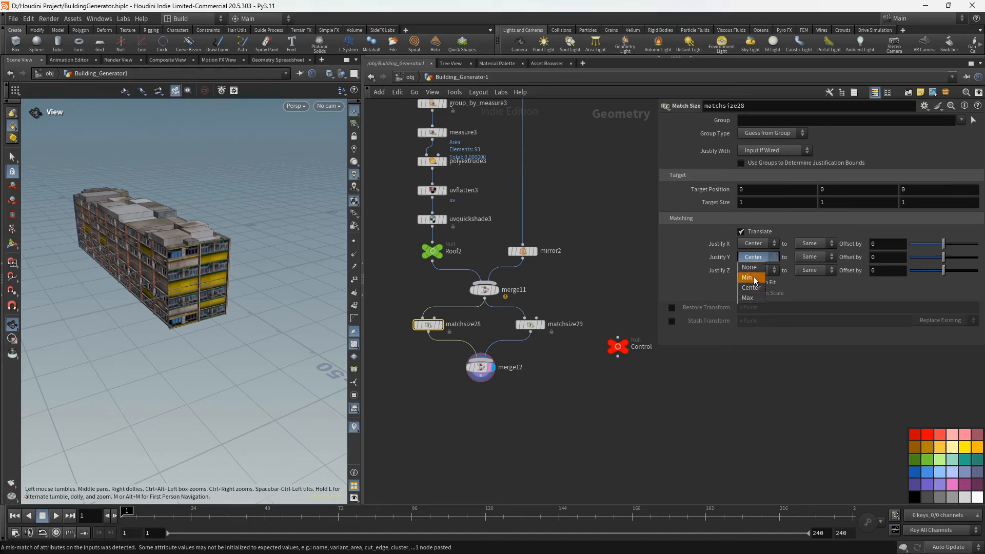
left_click(756, 278)
left_click(761, 271)
left_click(749, 291)
- Set matchsize29 to justify Y to Min and Z to Max so the two building copies sit end to end
left_click(530, 325)
left_click(757, 257)
left_click(756, 278)
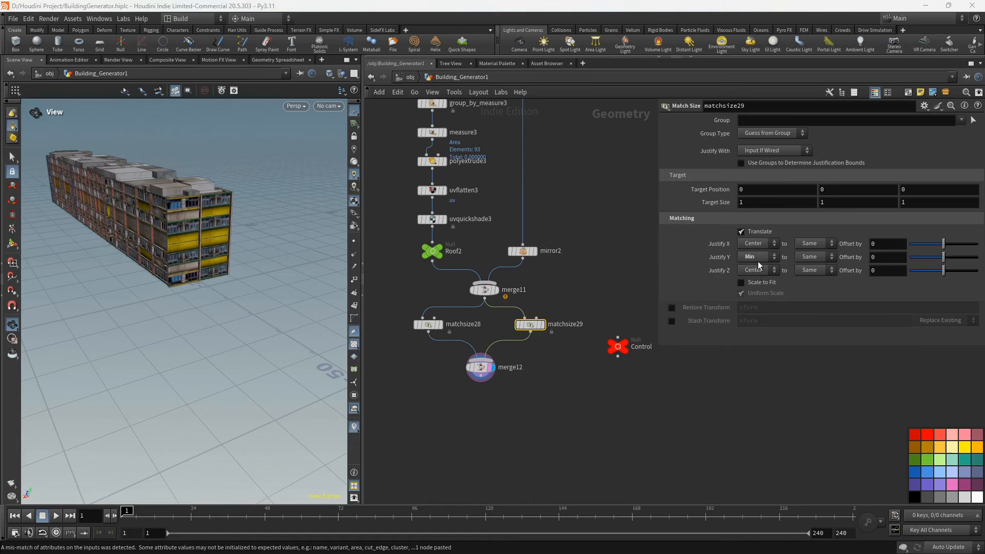
left_click(757, 270)
left_click(752, 307)
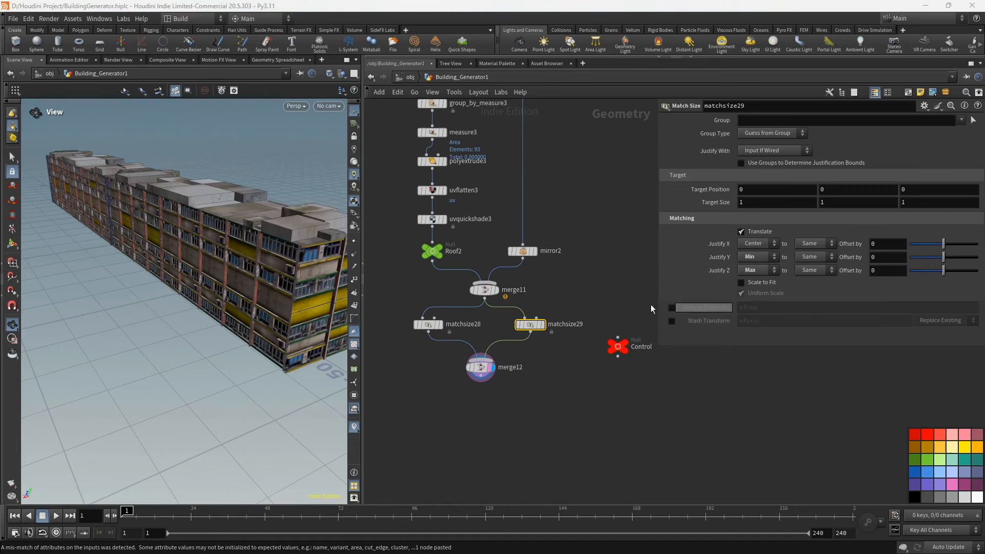
left_click_drag(122, 226, 214, 191)
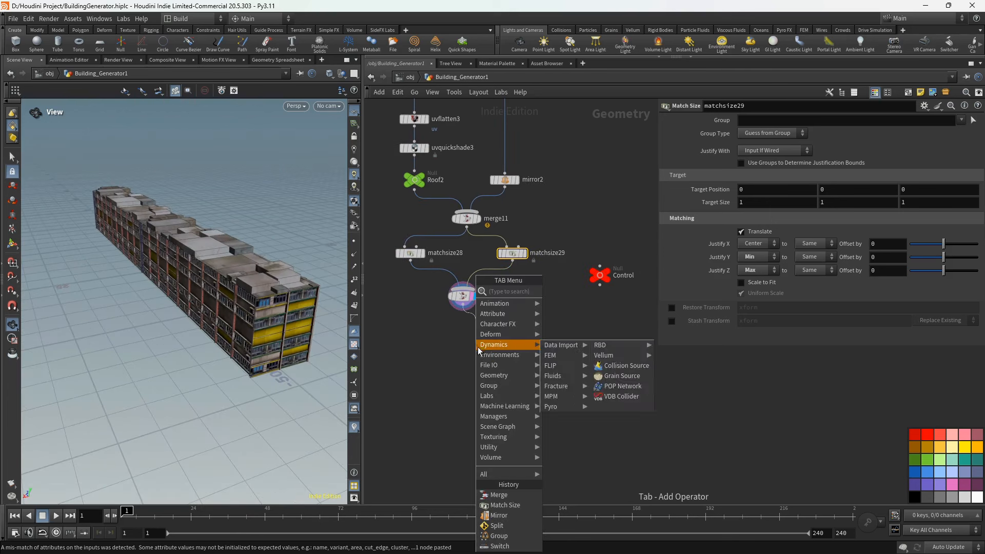
- Add a Match Size node fed by merge12
mouse_move(482, 357)
type("ma")
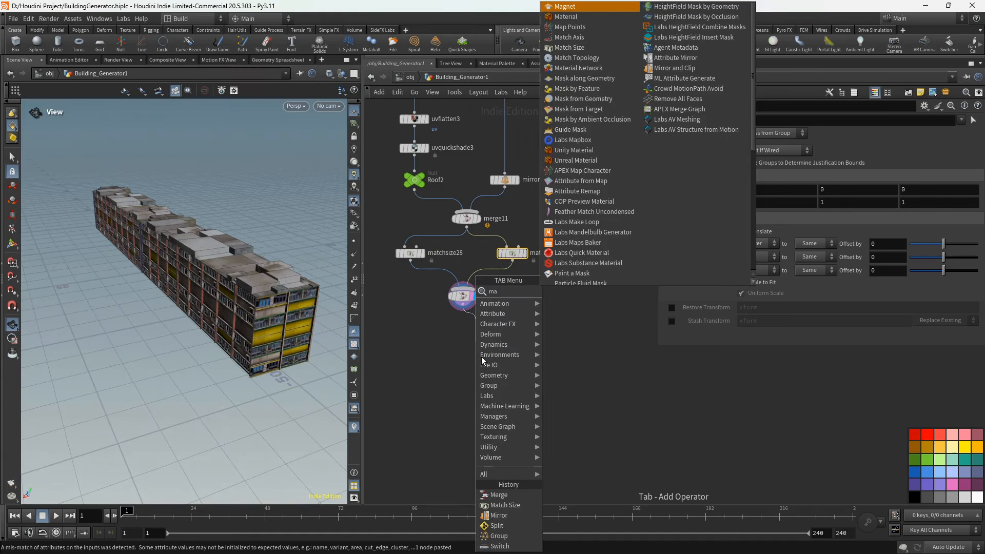
left_click(595, 50)
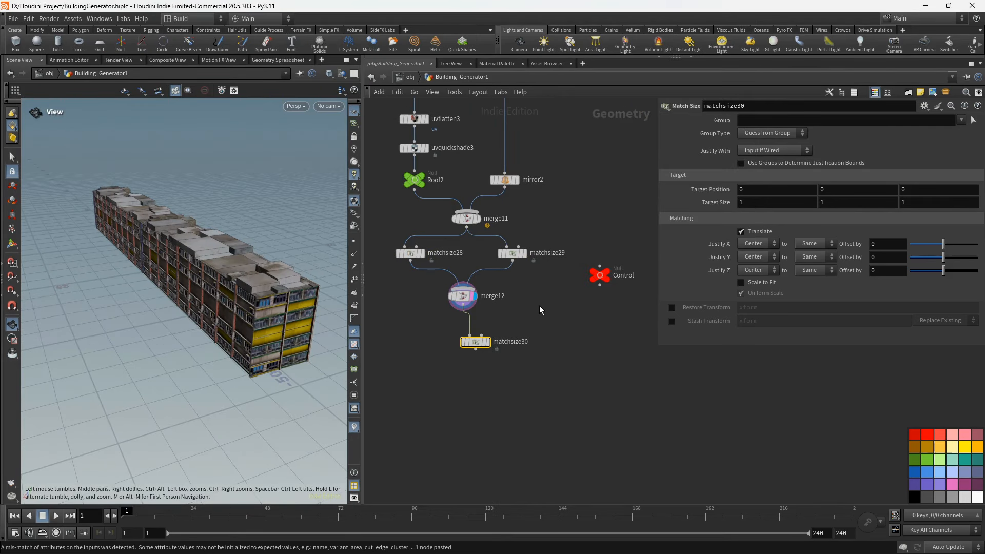
- Add an Object Merge node referencing ../Walls and wire it into the second input of matchsize30
key("Tab")
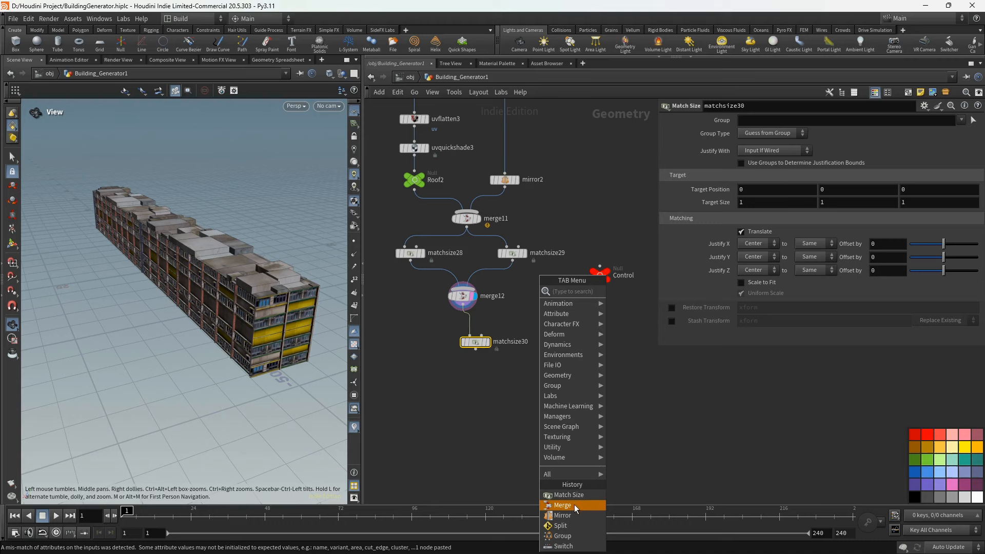
type("ob")
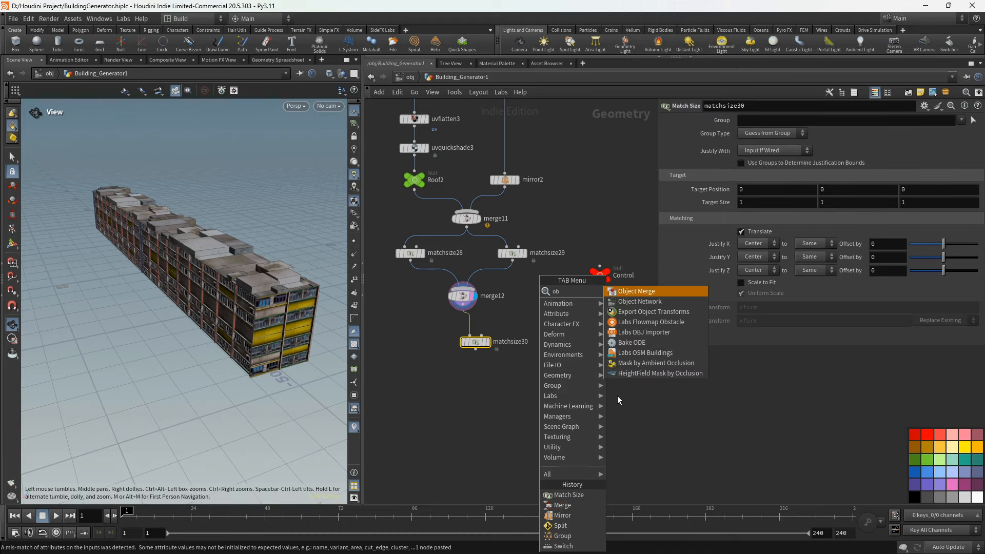
left_click(646, 292)
left_click(527, 316)
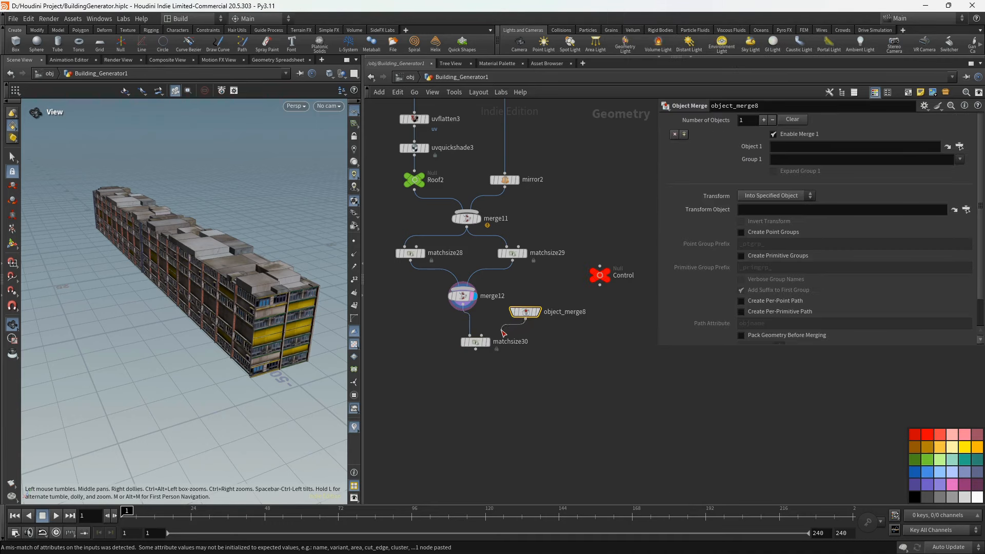
key("h")
scroll(521, 330, "up", 6)
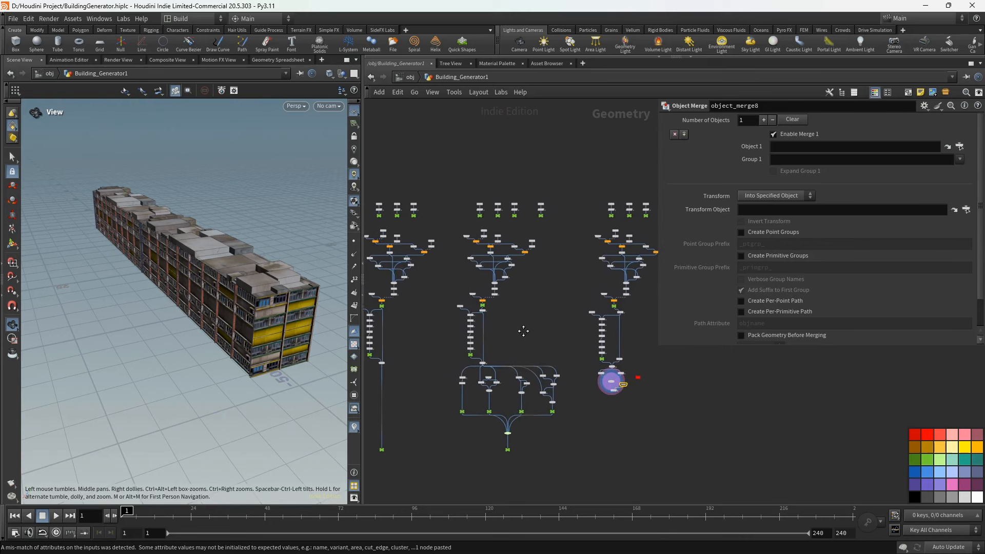
left_click_drag(415, 308, 797, 150)
- Set matchsize30 to justify Y to Min and display the node
scroll(626, 262, "down", 6)
middle_click_drag(555, 354, 491, 235)
scroll(623, 324, "up", 4)
middle_click_drag(621, 326, 490, 324)
scroll(554, 242, "up", 6)
middle_click_drag(554, 242, 467, 396)
left_click(477, 304)
left_click(758, 214)
left_click(750, 234)
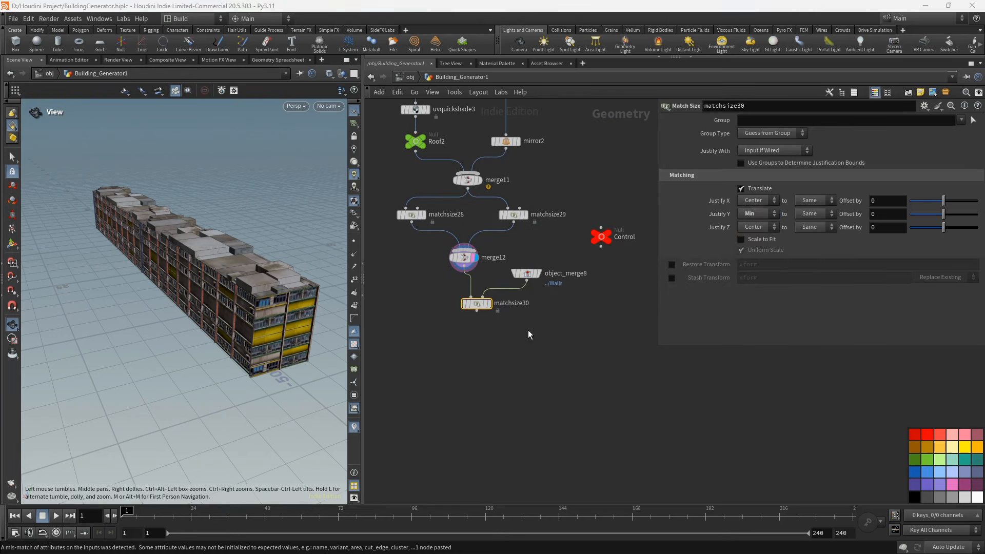
left_click(489, 304)
- Vary the Control null's seed value and examine how the joined buildings change in the viewport
left_click_drag(208, 306, 159, 319)
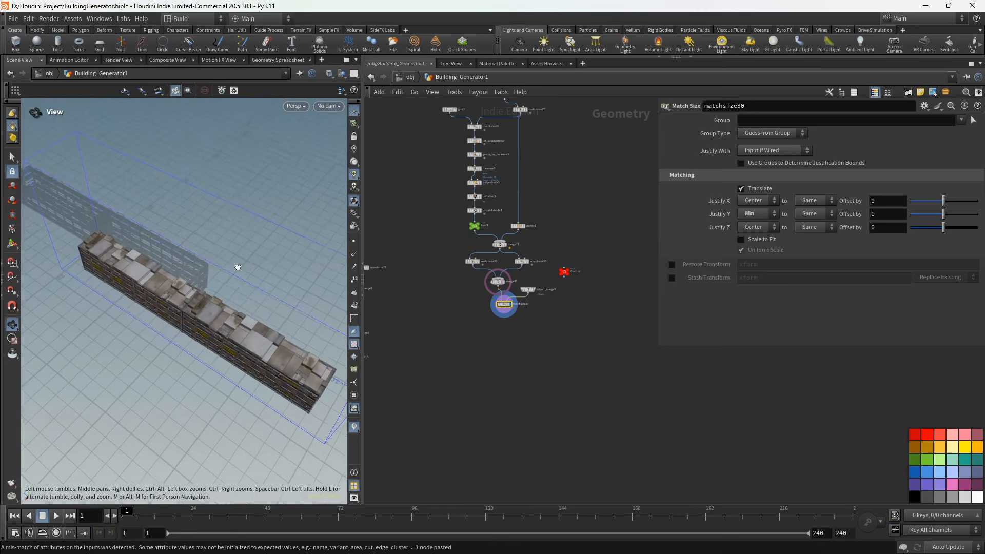
left_click_drag(237, 268, 236, 272)
left_click(565, 272)
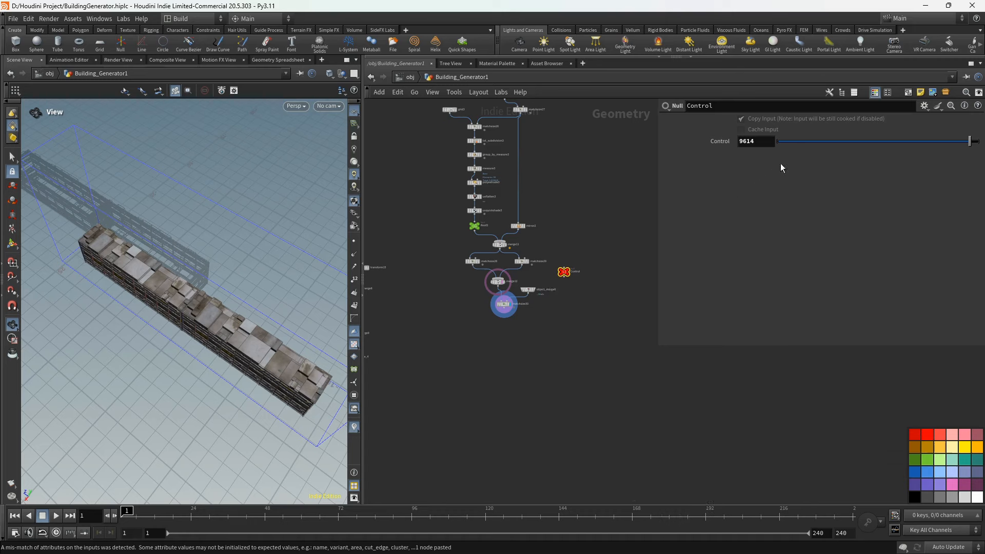
left_click_drag(841, 142, 827, 150)
- Duplicate the Building_2 null as Building_3 and move the copy toward the third network
scroll(515, 272, "down", 4)
scroll(482, 312, "down", 2)
middle_click_drag(480, 318, 519, 299)
scroll(535, 286, "up", 3)
middle_click_drag(464, 335, 471, 317)
scroll(468, 285, "up", 3)
left_click(444, 292)
scroll(470, 312, "up", 3)
scroll(460, 317, "up", 1)
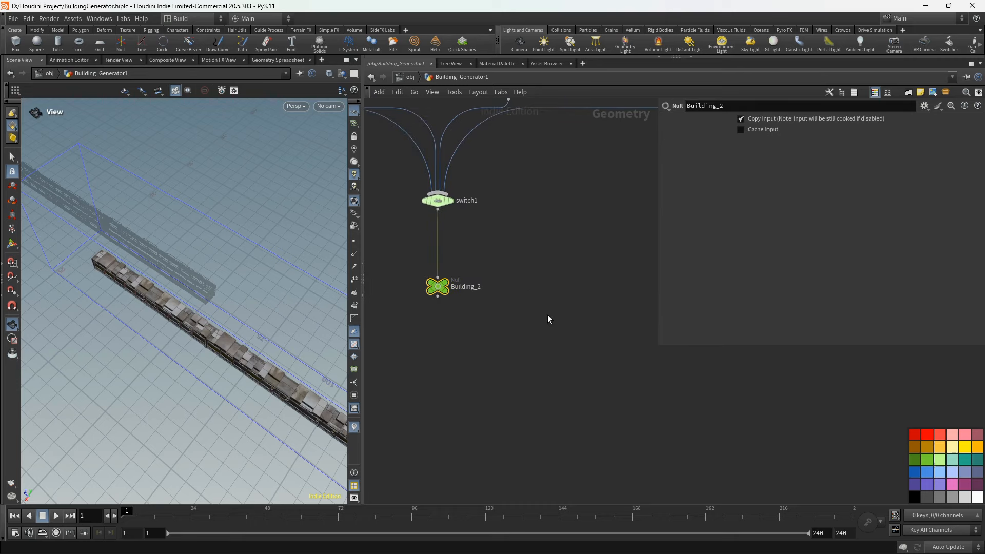
key("ctrl+v")
scroll(588, 311, "down", 3)
middle_click_drag(588, 311, 432, 321)
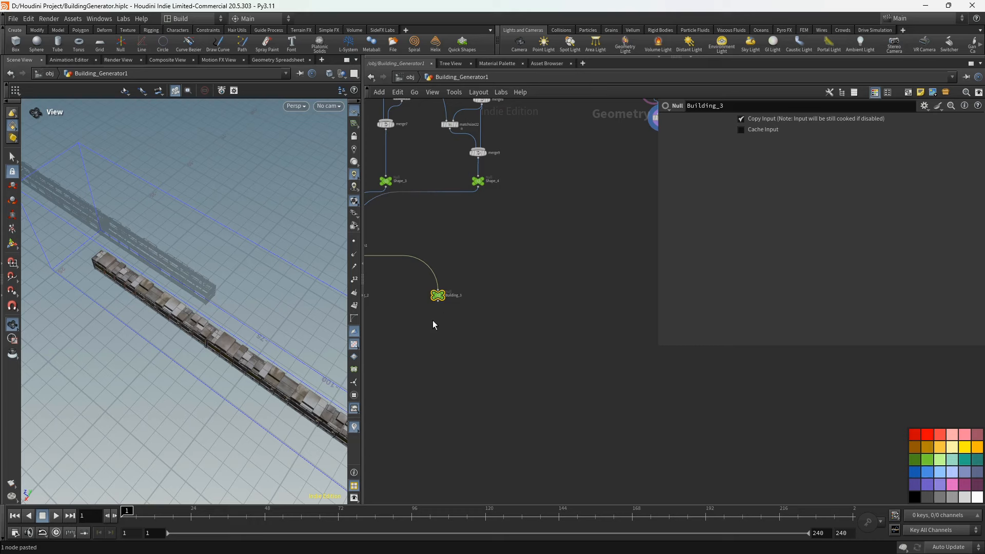
left_click_drag(439, 296, 564, 287)
- Wire matchsize30 into Building_3 and align the null beneath it, level with the other building outputs
scroll(525, 298, "down", 2)
middle_click_drag(523, 301, 428, 322)
scroll(513, 232, "up", 3)
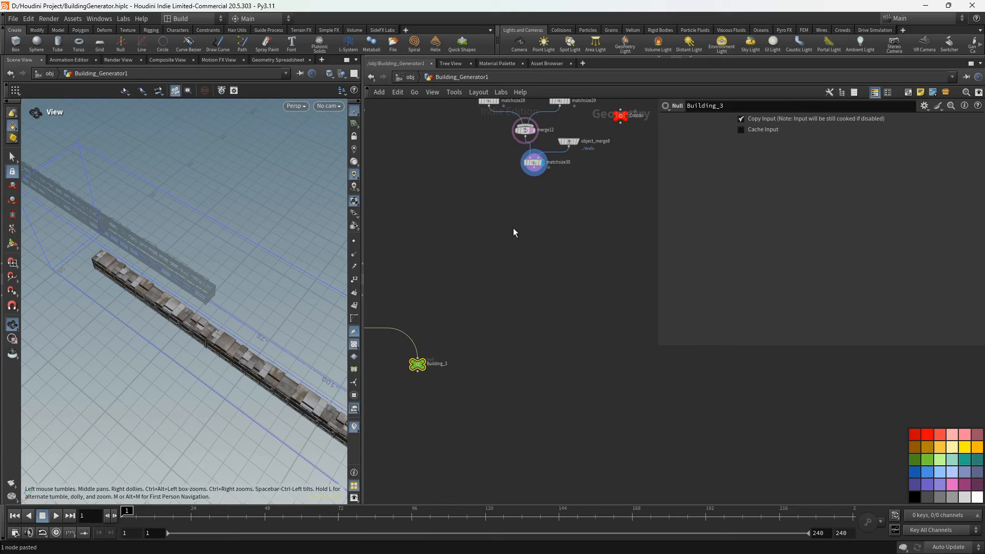
left_click(537, 170)
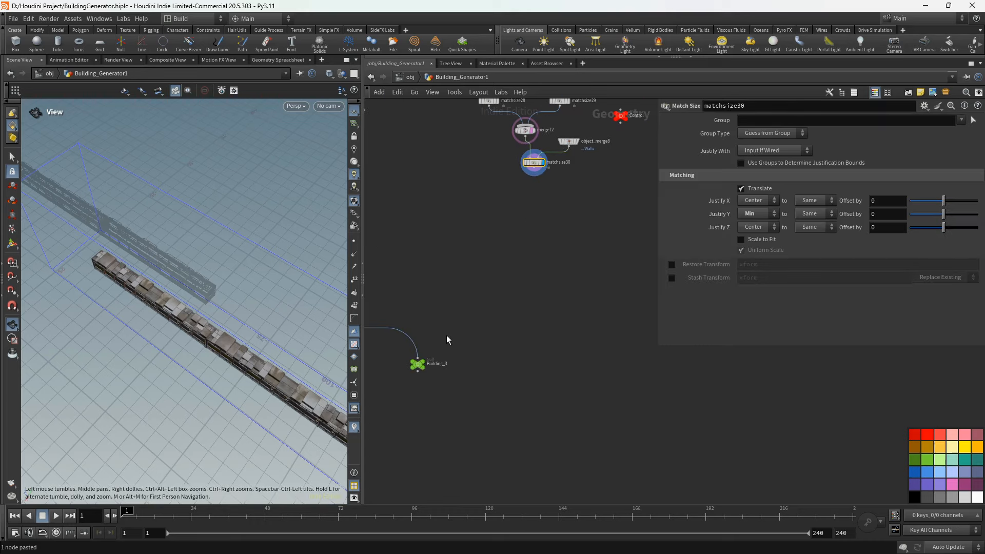
left_click(533, 171)
left_click(418, 359)
scroll(419, 358, "down", 4)
middle_click_drag(420, 358, 549, 267)
left_click_drag(549, 267, 594, 268)
- Combine the Building_1, Building_2 and Building_3 nulls in one Merge node placed beneath Building_1
scroll(563, 277, "down", 3)
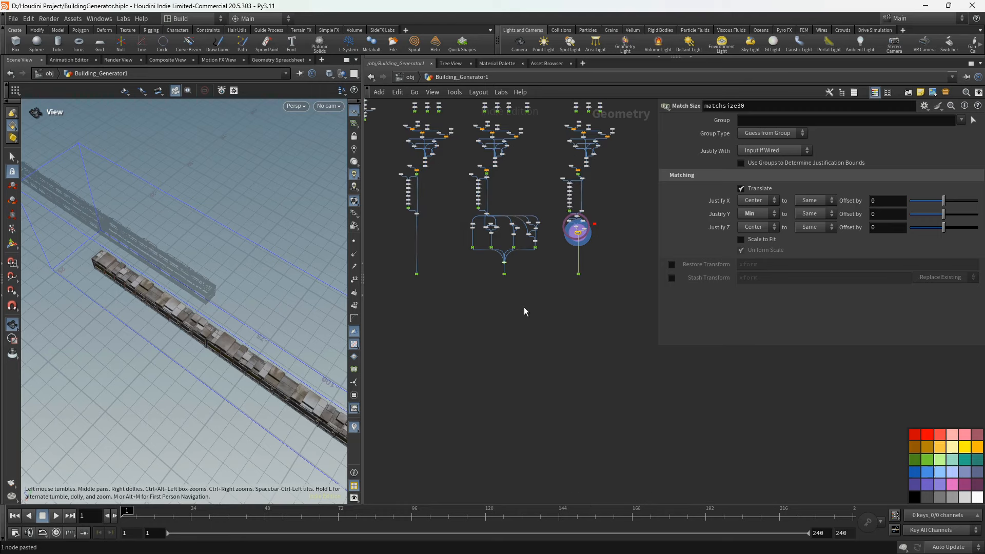
middle_click_drag(525, 307, 557, 303)
scroll(548, 283, "up", 6)
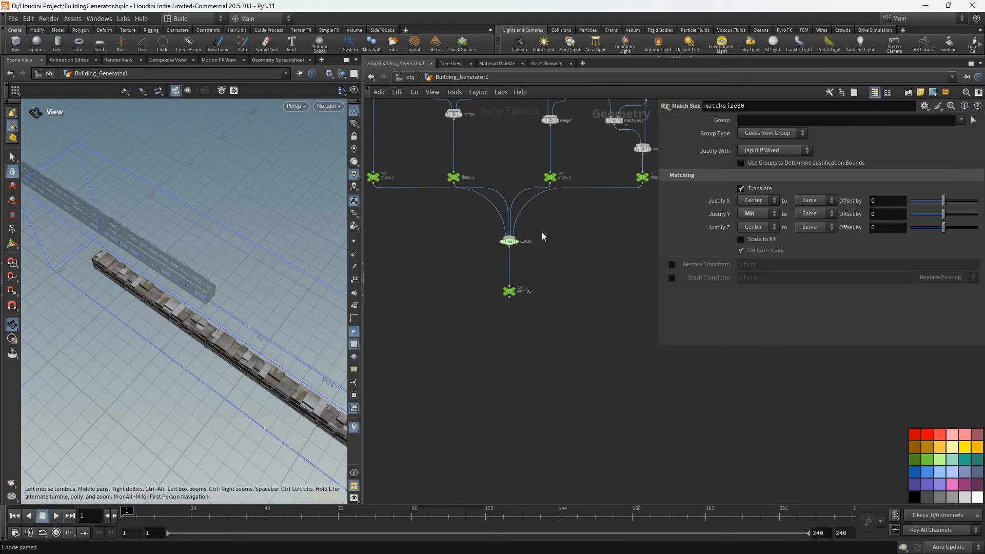
left_click(511, 241)
scroll(557, 253, "down", 5)
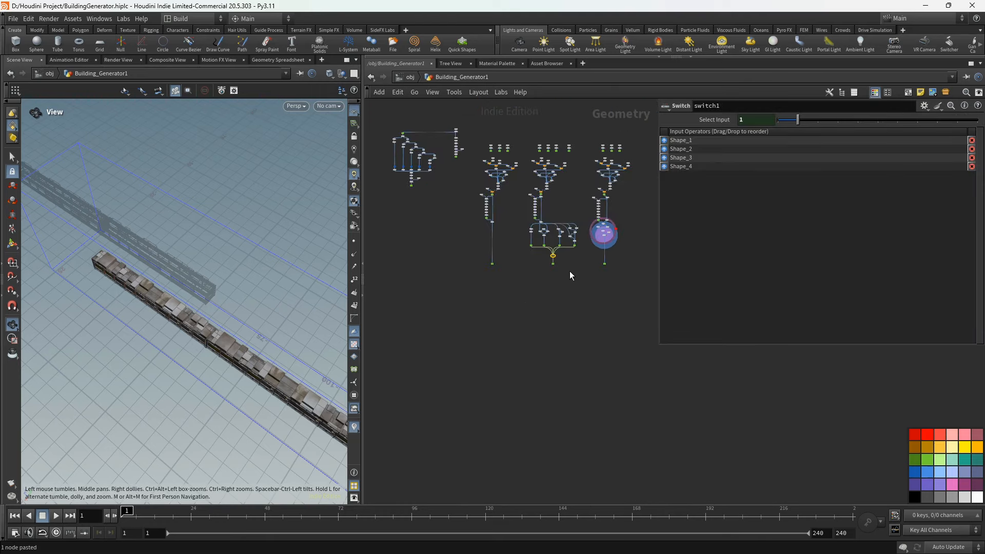
middle_click_drag(569, 269, 589, 293)
left_click_drag(632, 296, 633, 296)
scroll(603, 300, "up", 8)
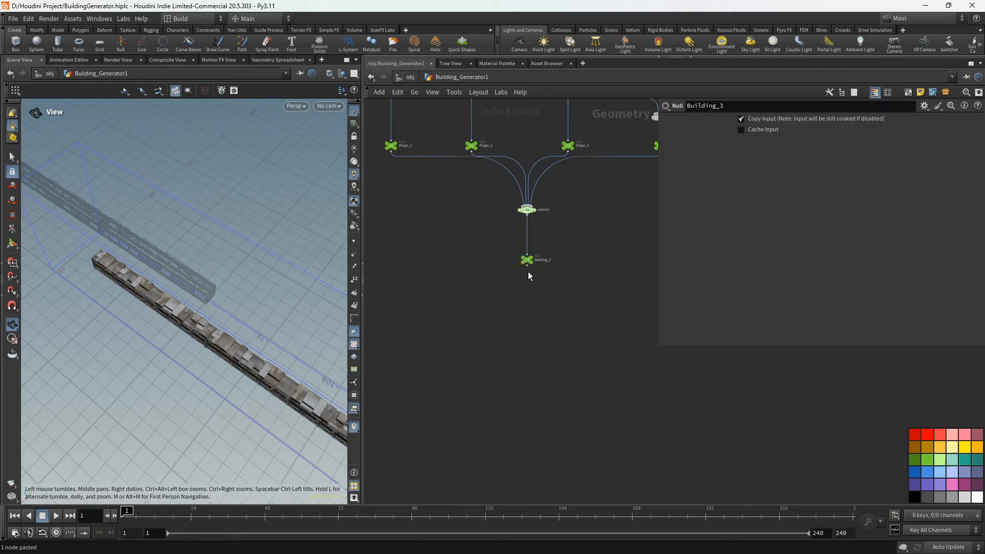
scroll(513, 280, "down", 6)
scroll(622, 286, "up", 4)
left_click(600, 274)
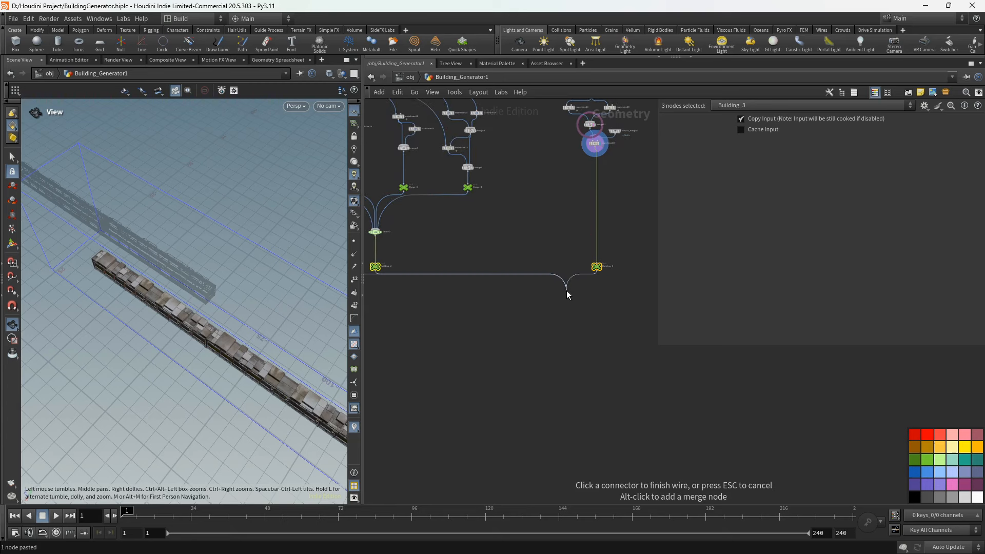
key("Tab")
type("mer")
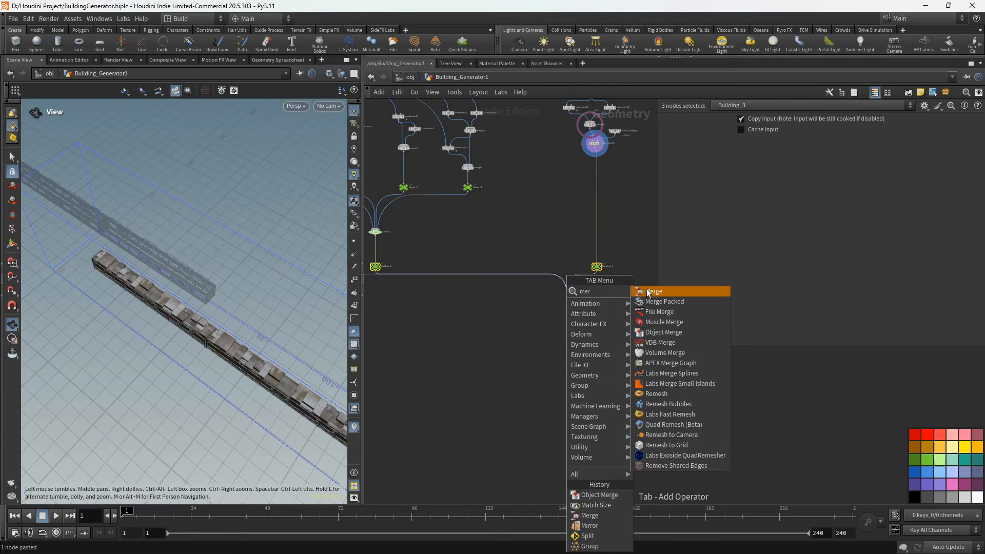
key("Return")
left_click(568, 291)
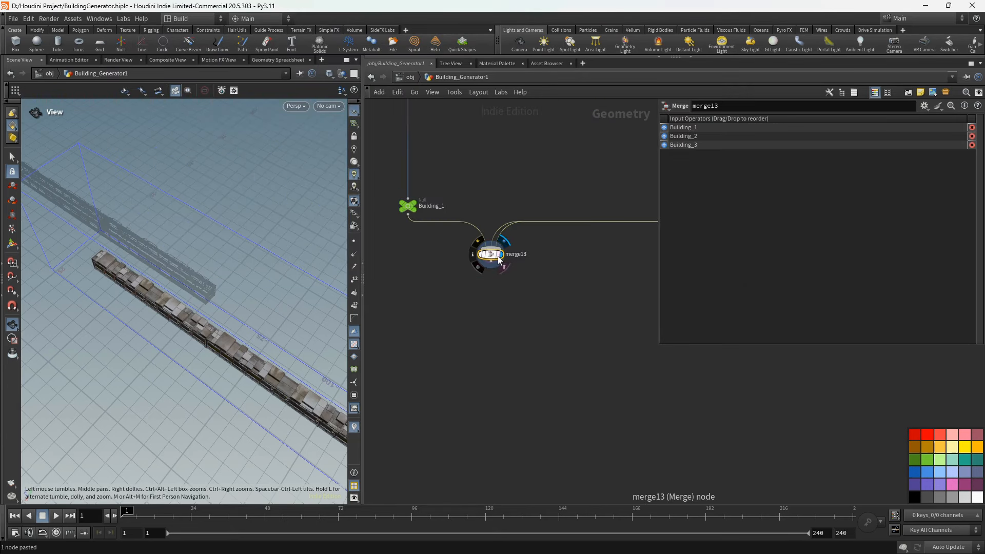
- Display merge13 and move the Control null close beside it, below the building outputs
left_click(499, 254)
scroll(177, 302, "down", 8)
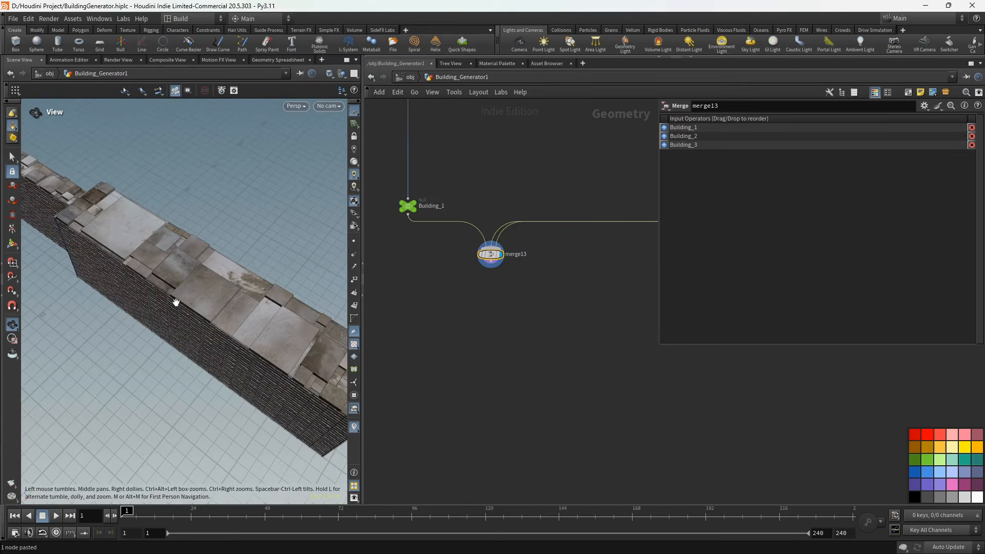
left_click_drag(180, 284, 211, 269)
middle_click_drag(201, 284, 242, 283)
left_click_drag(243, 283, 277, 308)
scroll(555, 303, "down", 7)
middle_click_drag(581, 314, 485, 320)
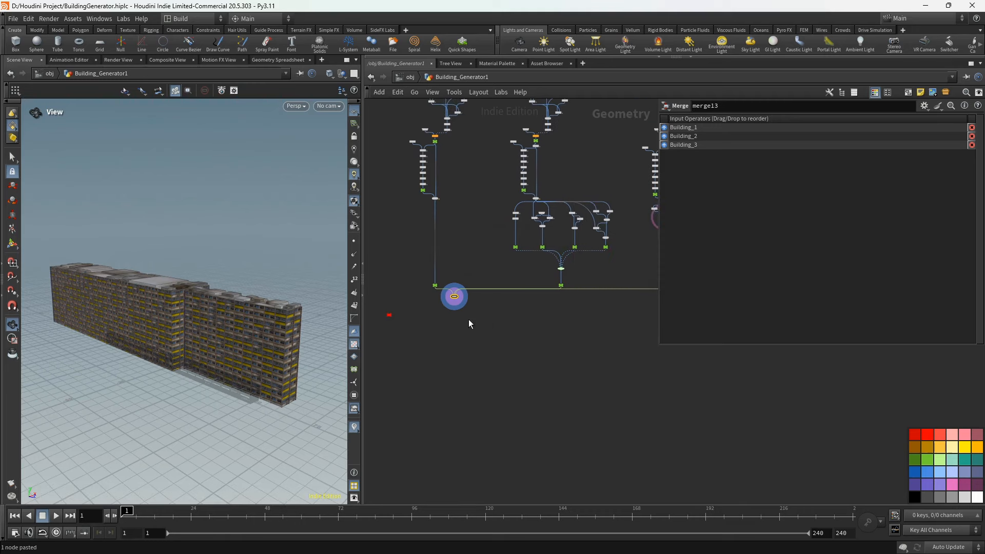
left_click_drag(387, 315, 508, 307)
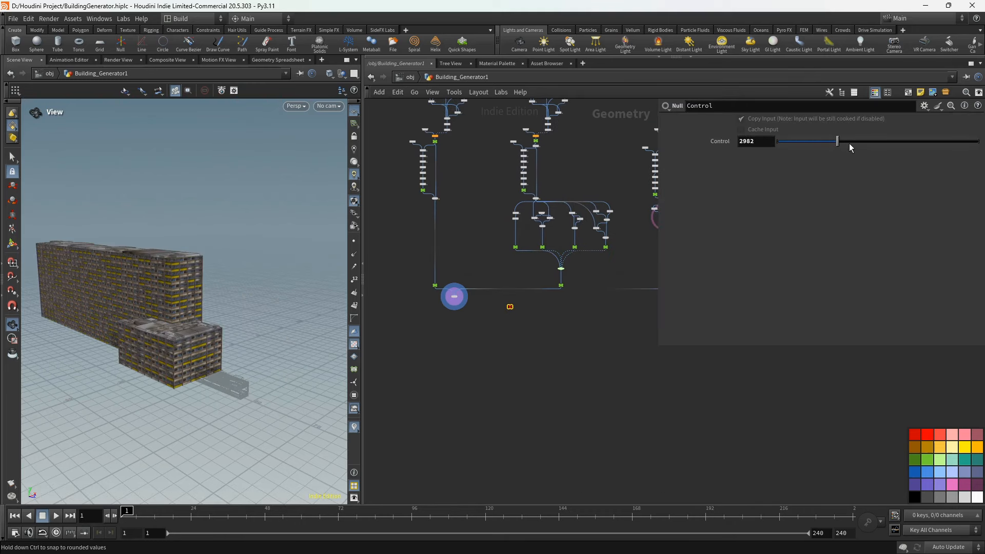
- Try seed values 2956 and 1954 on the Control null and examine how the merged buildings overlap
left_click_drag(865, 146, 863, 145)
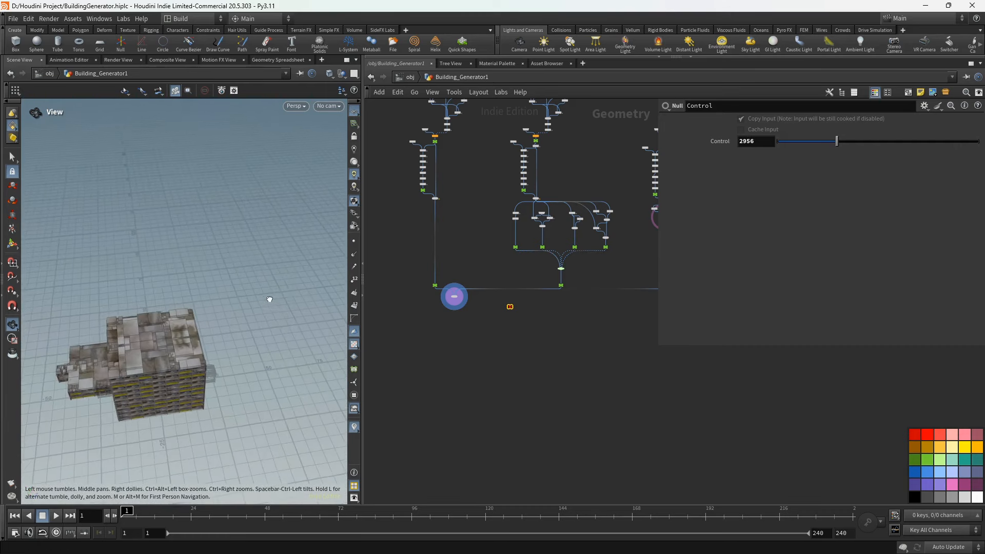
left_click_drag(346, 252, 349, 262)
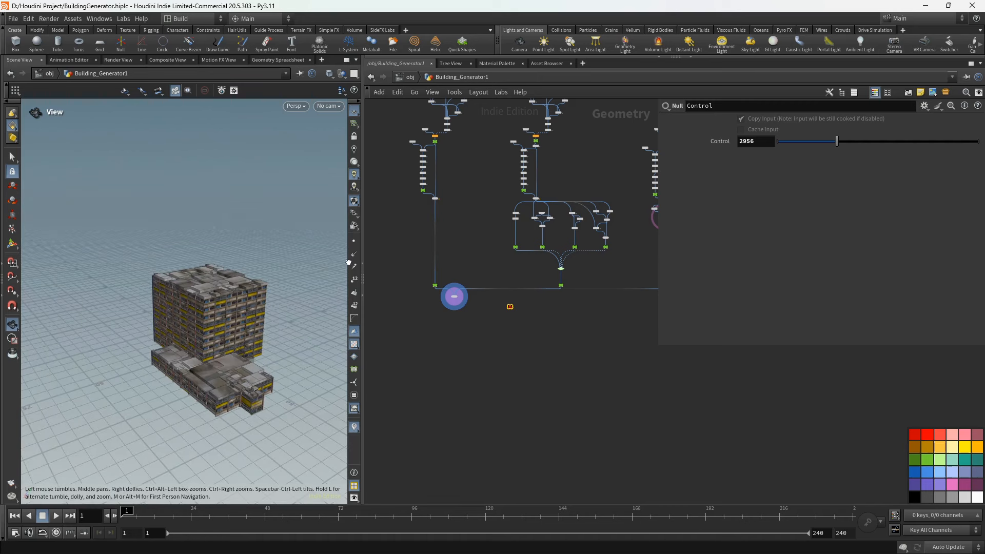
scroll(216, 297, "up", 4)
mouse_move(216, 303)
left_mouse_down()
mouse_move(228, 306)
mouse_move(235, 334)
mouse_move(220, 320)
left_mouse_up()
scroll(234, 334, "down", 3)
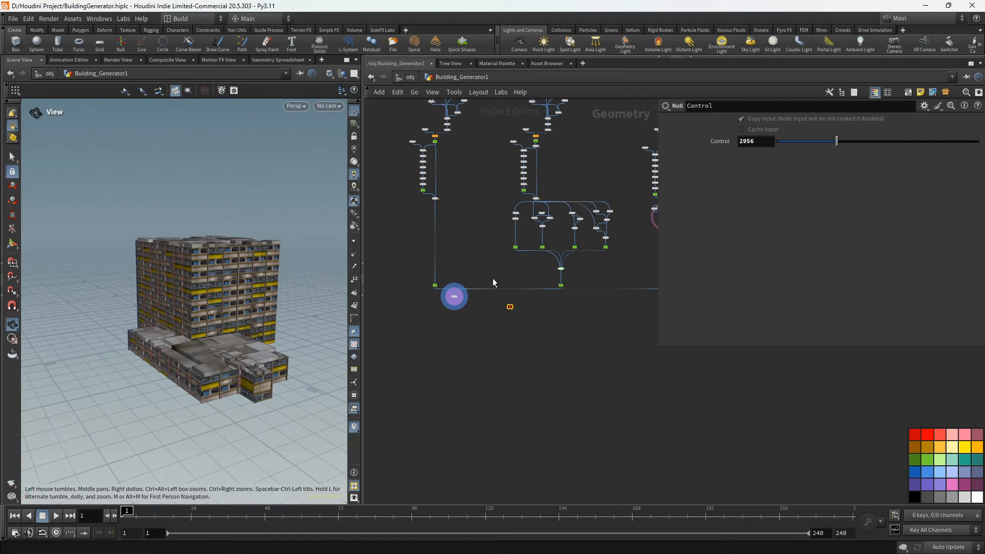
scroll(534, 312, "up", 3)
left_click(818, 141)
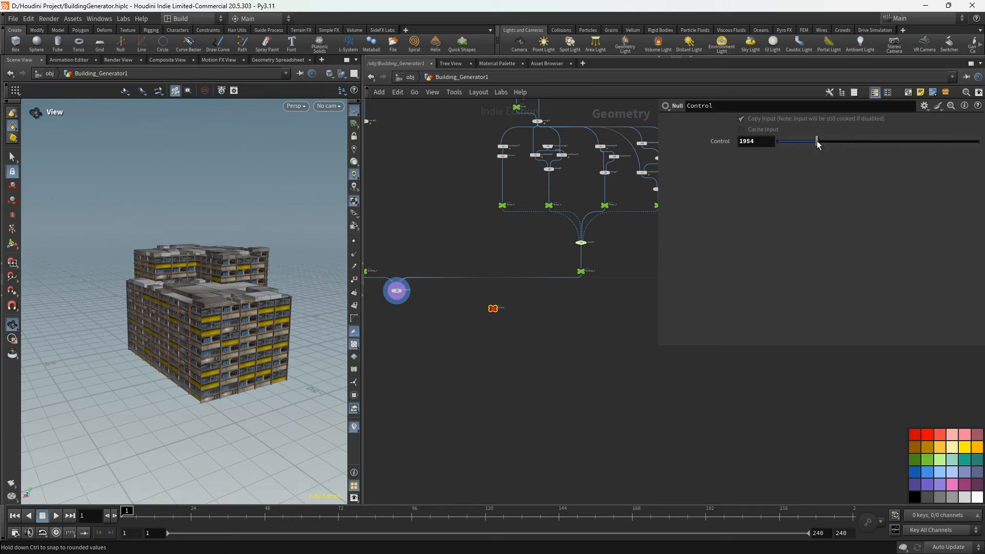
left_click_drag(267, 287, 230, 316)
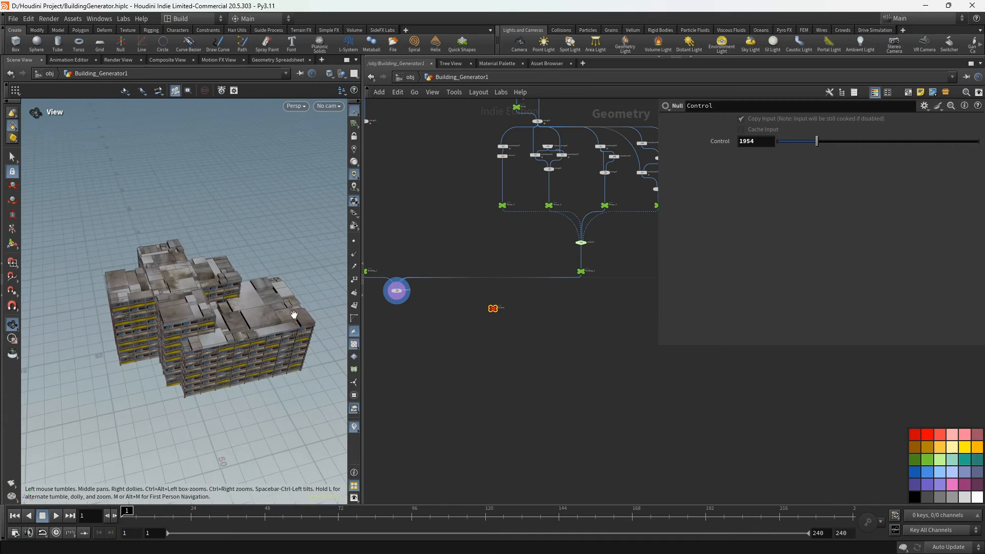
- Insert a Match Size node on the wire into Building_1 and set its justify Y to Min
scroll(457, 330, "up", 5)
key("Tab")
type("ma")
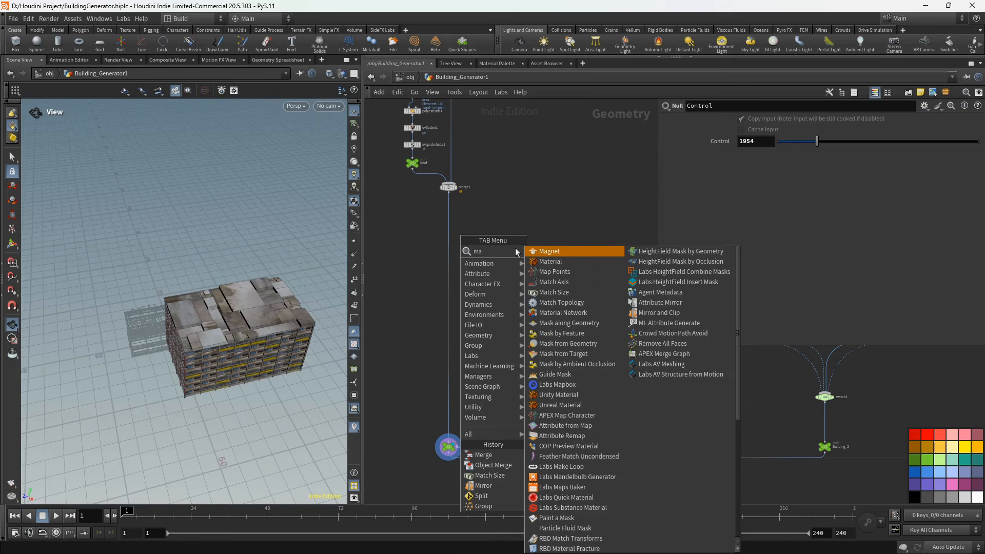
left_click(541, 292)
left_click(449, 231)
left_click(754, 257)
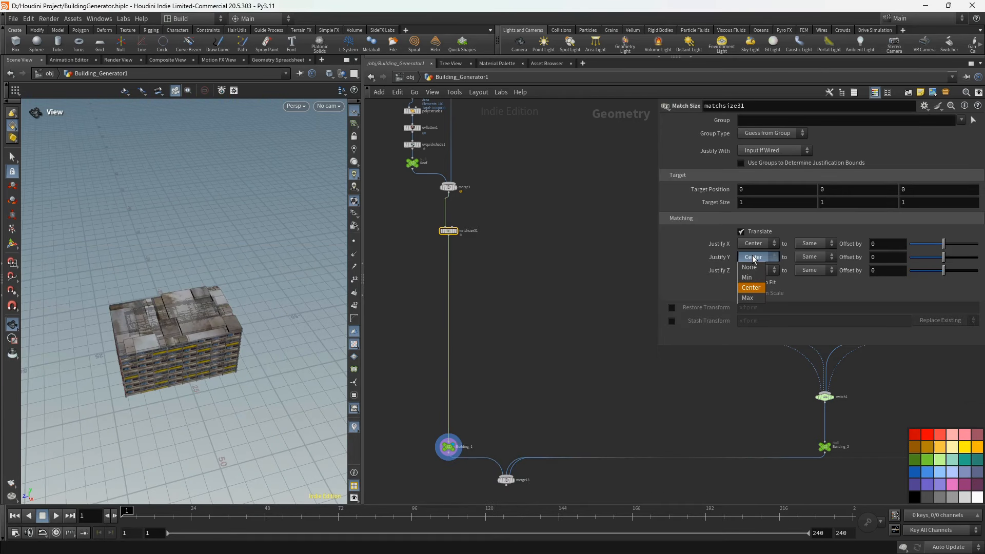
left_click(759, 277)
- Display merge13 again and examine how the centred first building sits among the merged buildings
left_click_drag(257, 334, 326, 340)
middle_click_drag(513, 327, 505, 213)
scroll(506, 334, "up", 4)
left_click(504, 414)
left_click(489, 416)
left_click_drag(215, 328, 195, 305)
scroll(575, 257, "down", 6)
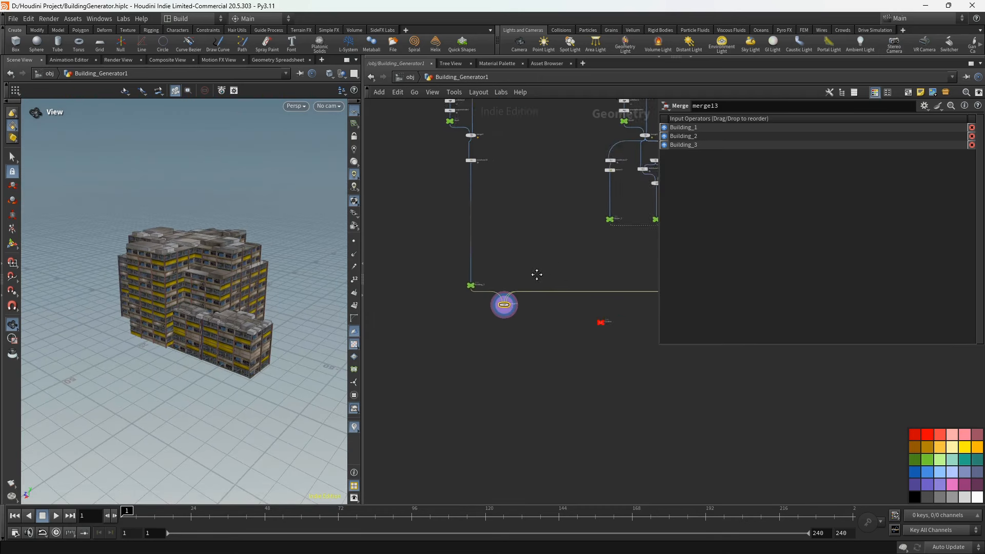
- Display Building_3 and check its placement and the matchsize27 settings in the third network
middle_click_drag(510, 348, 329, 334)
scroll(462, 292, "up", 6)
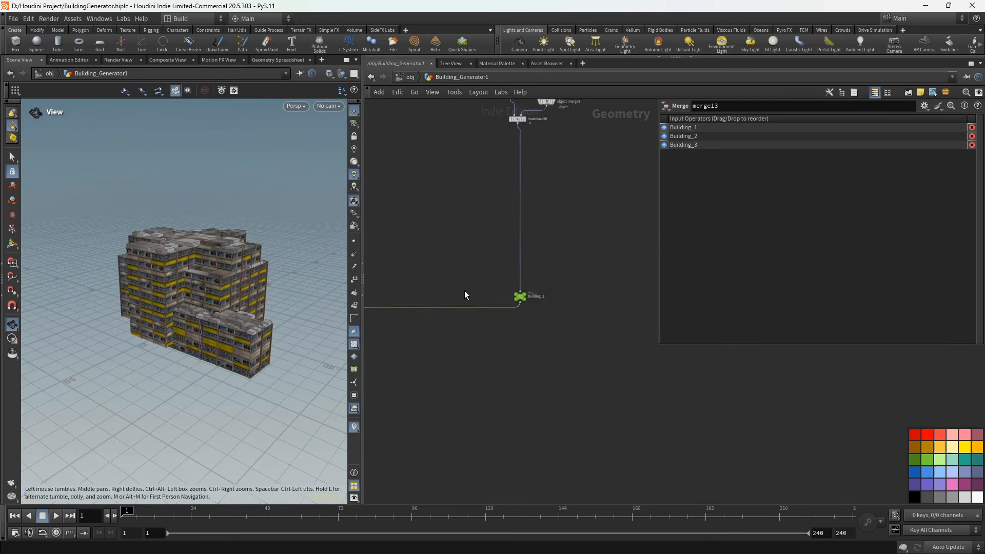
left_click(550, 291)
mouse_move(193, 296)
left_mouse_down()
mouse_move(213, 282)
mouse_move(199, 291)
left_mouse_up()
scroll(457, 195, "down", 6)
scroll(457, 195, "up", 4)
scroll(490, 277, "up", 4)
scroll(536, 232, "up", 4)
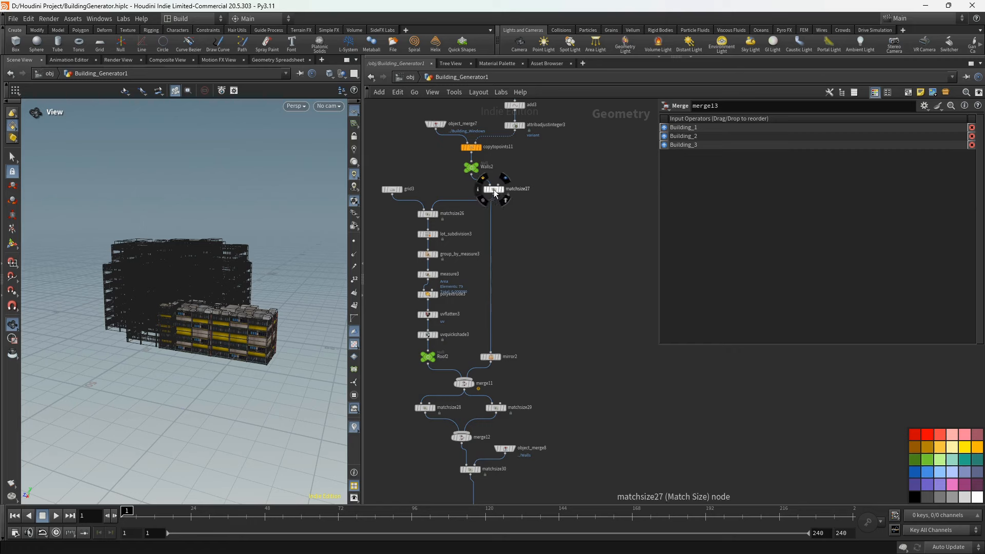
left_click(494, 190)
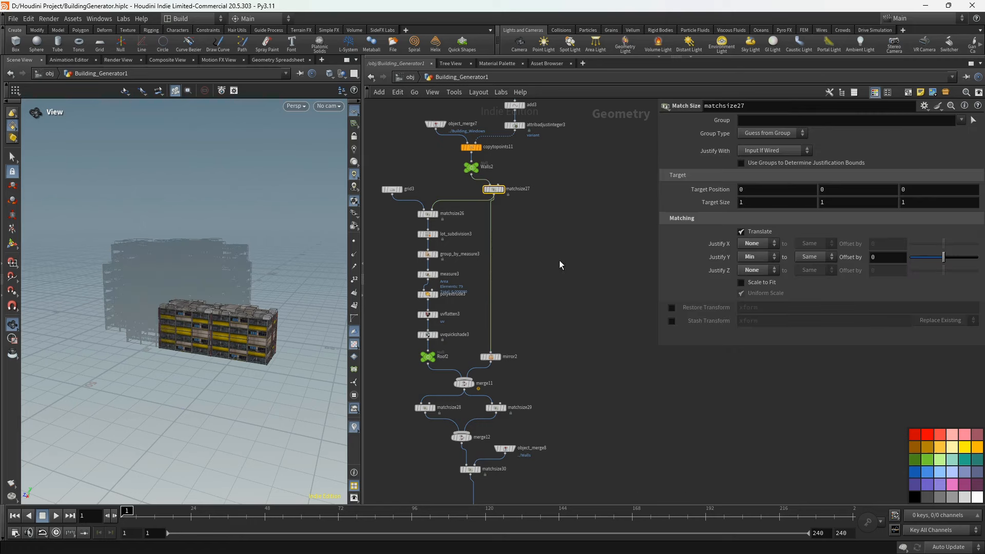
left_click_drag(176, 270, 134, 331)
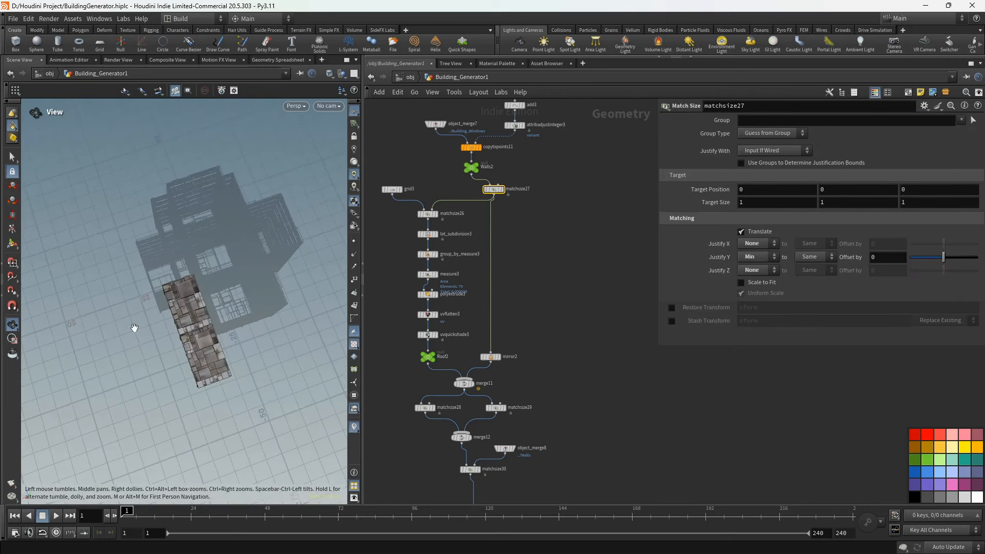
- Insert a Match Size node between matchsize30 and Building_3 and set its justify Y to Min
scroll(535, 295, "down", 4)
middle_click_drag(529, 404, 510, 265)
scroll(510, 266, "up", 5)
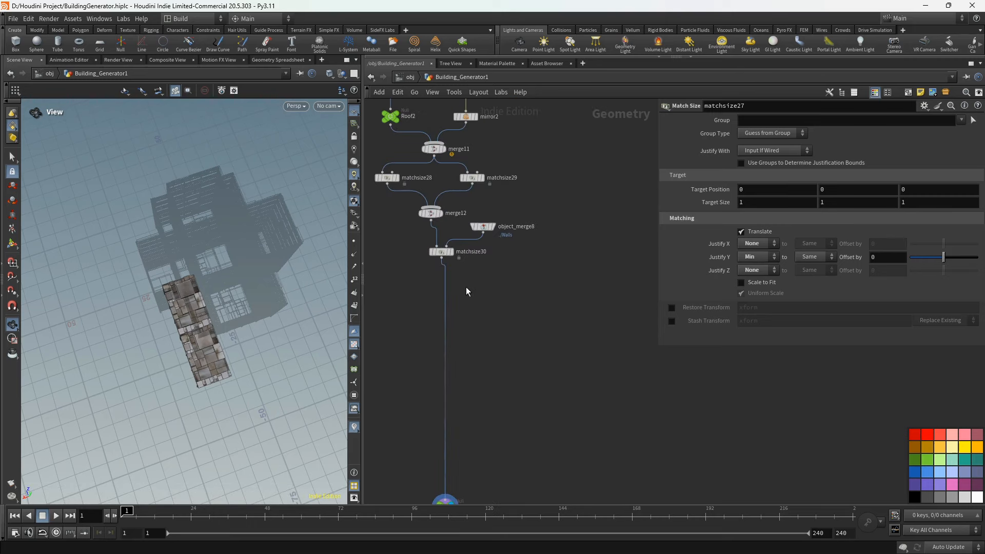
key("Tab")
left_click(504, 499)
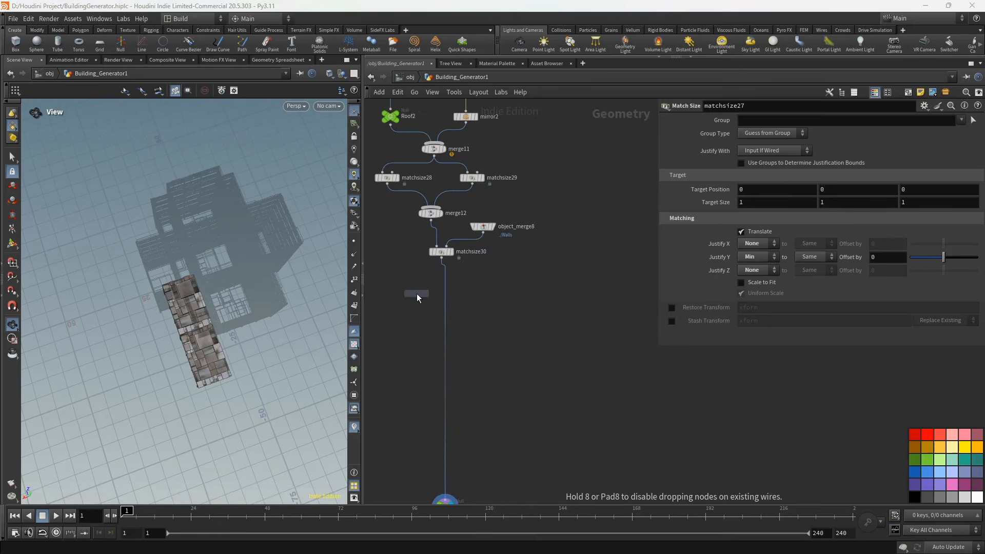
left_click(442, 290)
left_click_drag(221, 272, 174, 304)
left_click(757, 256)
left_click(752, 266)
- Set the first Max Value component of attribrandomize9, above the length5 null in the third network, to 12
scroll(566, 173, "down", 7)
middle_click_drag(569, 171, 575, 313)
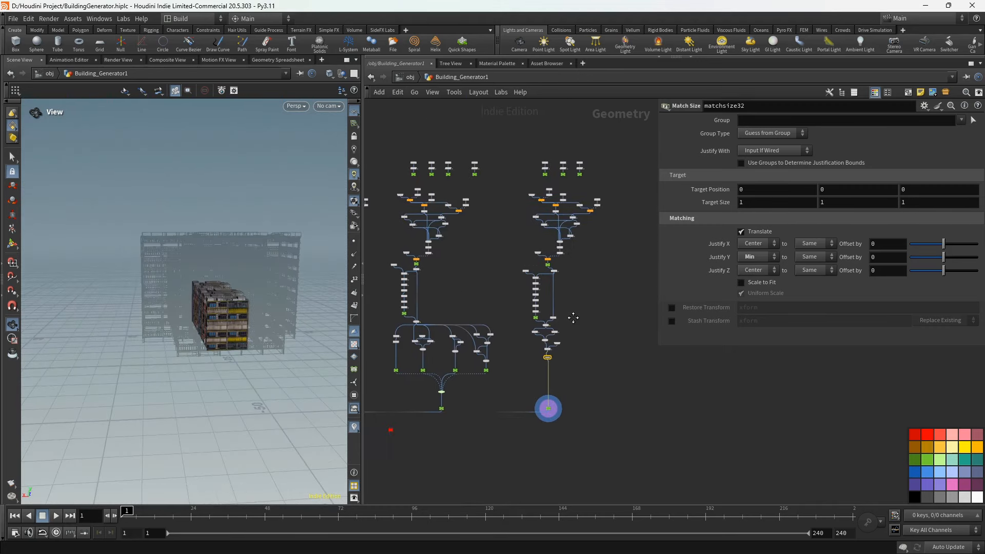
scroll(530, 177, "up", 8)
left_click(533, 205)
middle_click_drag(588, 255, 476, 275)
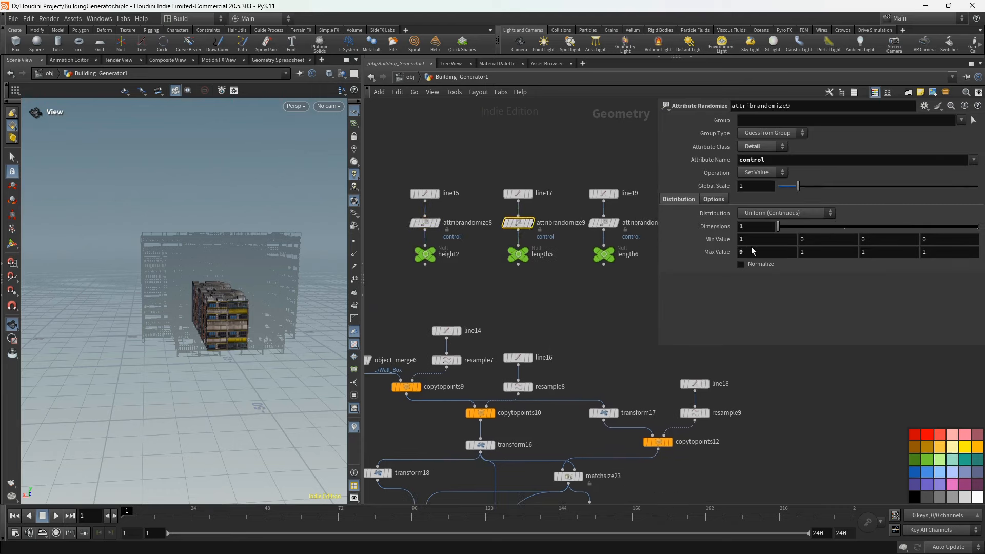
left_click(519, 253)
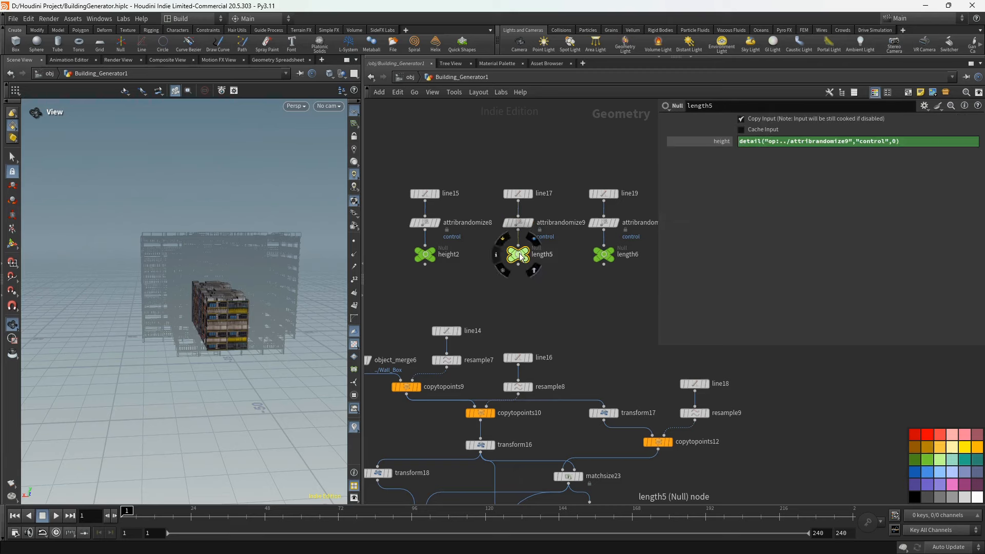
left_click(714, 147)
left_click(528, 225)
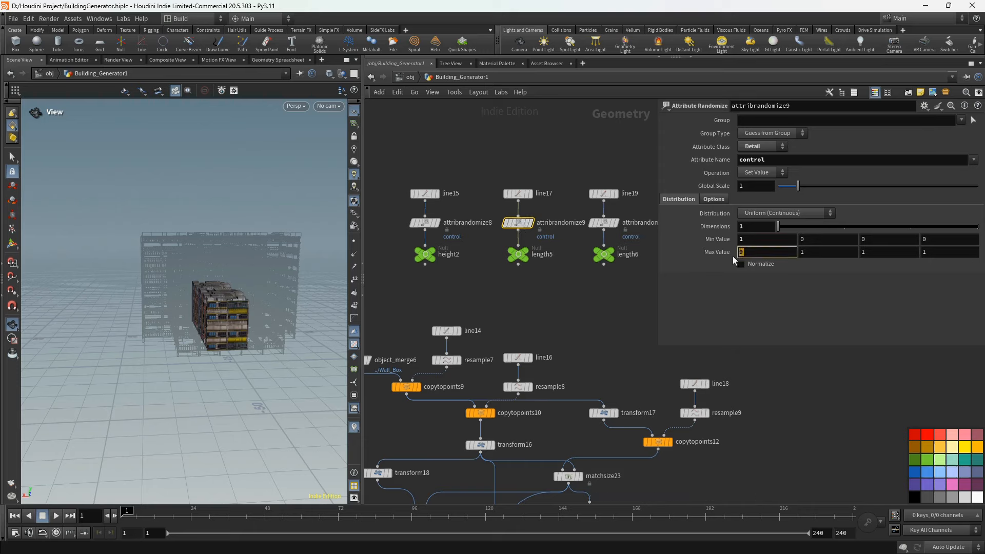
type("12")
key("Return")
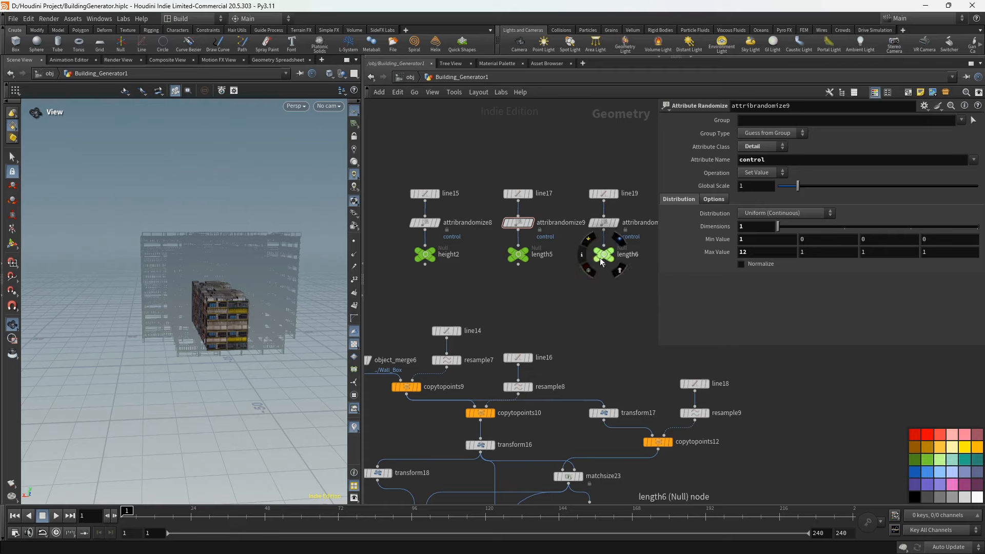
- Check the length5 null's height value, set the Control null's seed to 4396, and examine Building_3
left_click(519, 254)
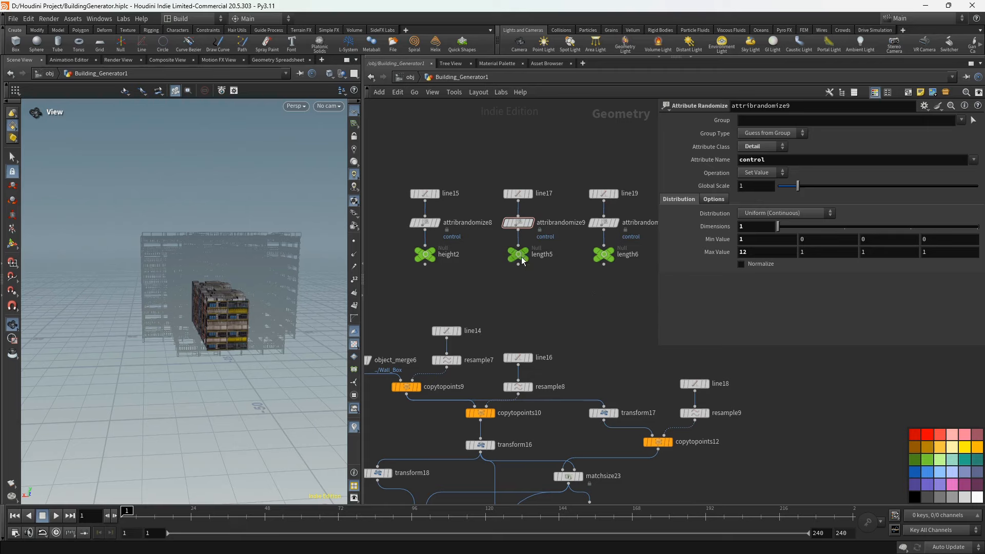
scroll(575, 295, "down", 3)
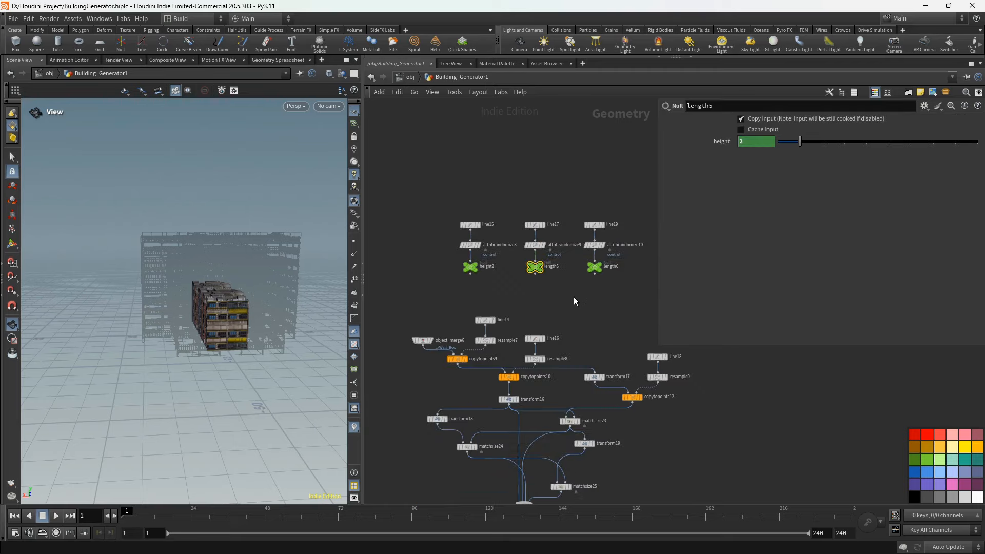
scroll(584, 320, "down", 5)
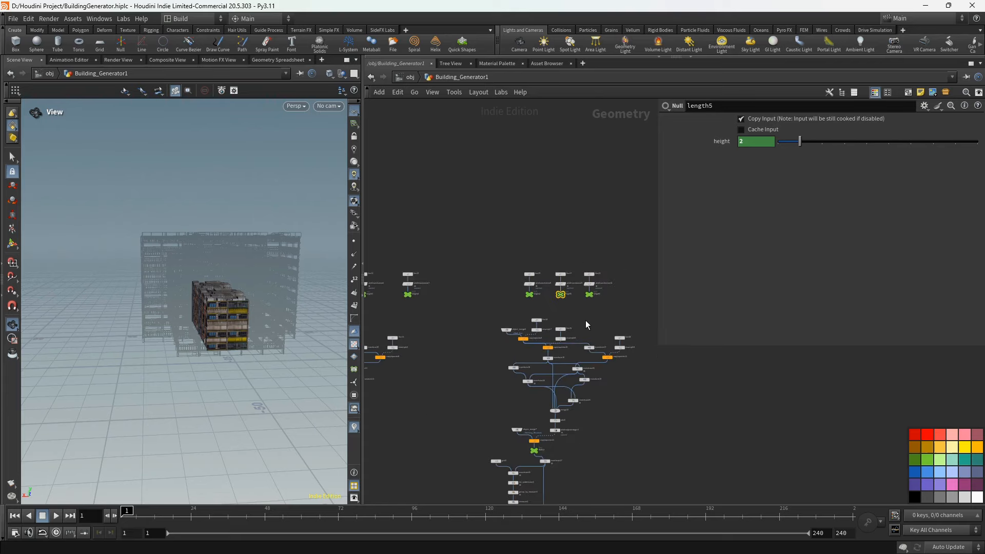
scroll(475, 444, "up", 2)
left_click(458, 448)
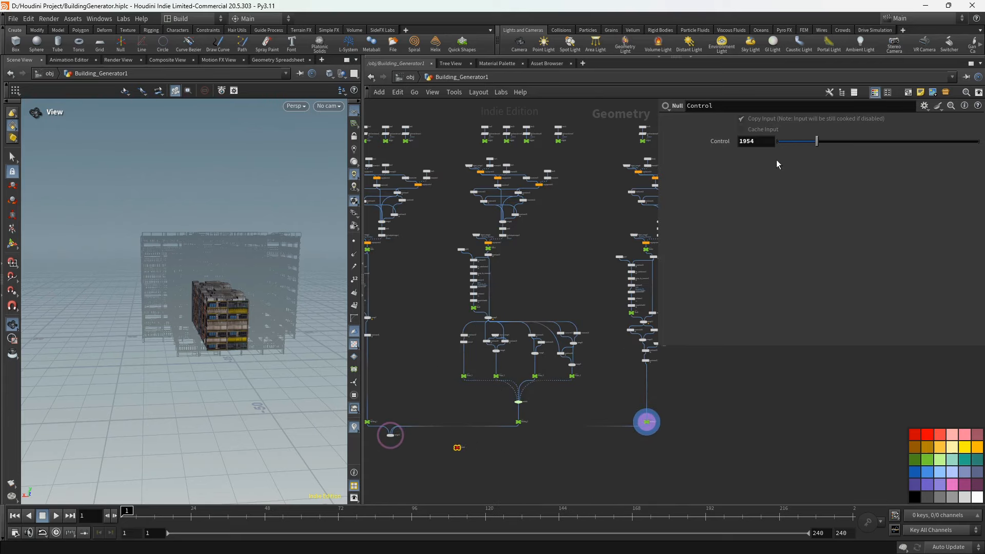
left_click_drag(836, 143, 866, 145)
left_click_drag(286, 308, 260, 322)
middle_click_drag(259, 322, 187, 297)
scroll(491, 238, "down", 5)
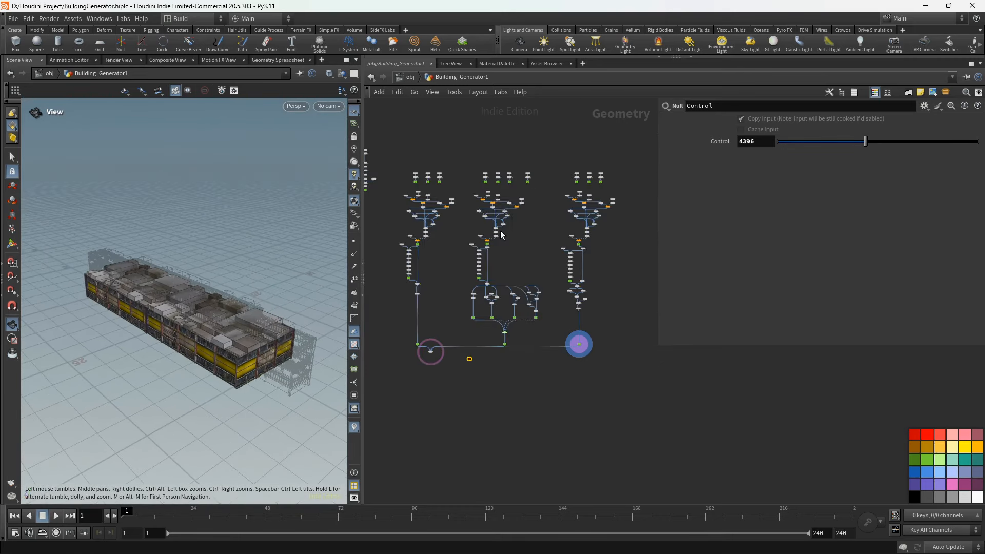
scroll(524, 190, "up", 3)
scroll(579, 227, "up", 2)
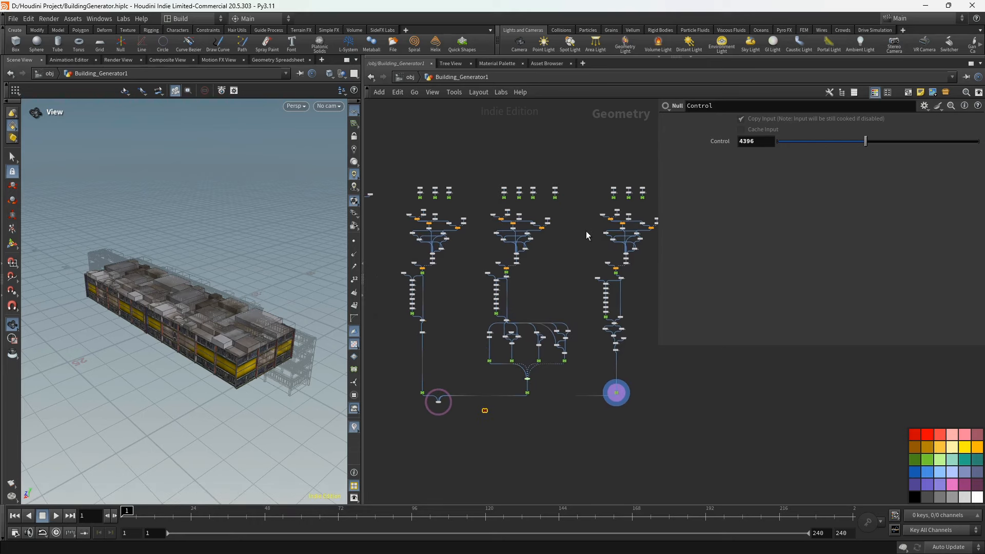
- Check the settings of attribrandomize8, attribrandomize9, the length5 null and line16 in the third network
scroll(584, 234, "up", 2)
scroll(538, 206, "up", 5)
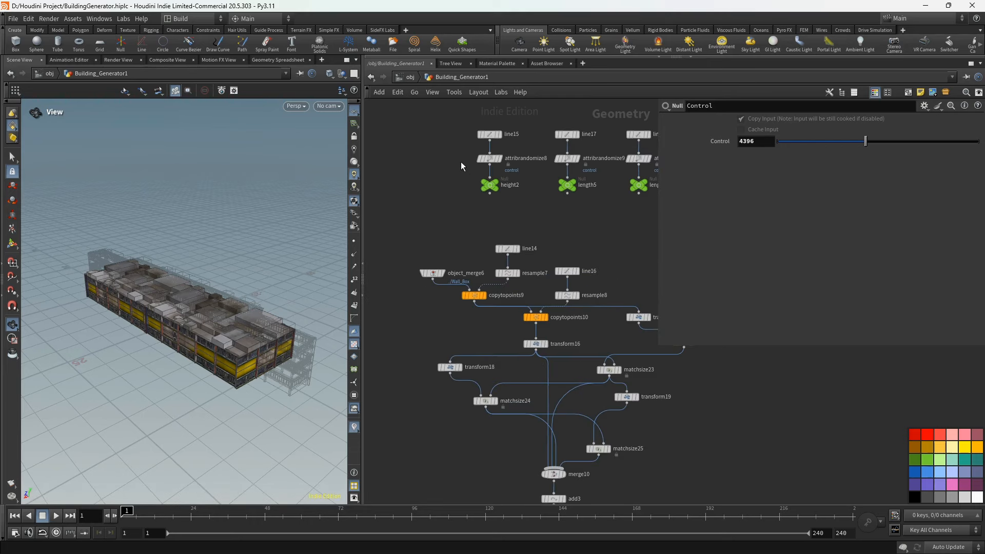
left_click(490, 158)
left_click(567, 159)
left_click(569, 187)
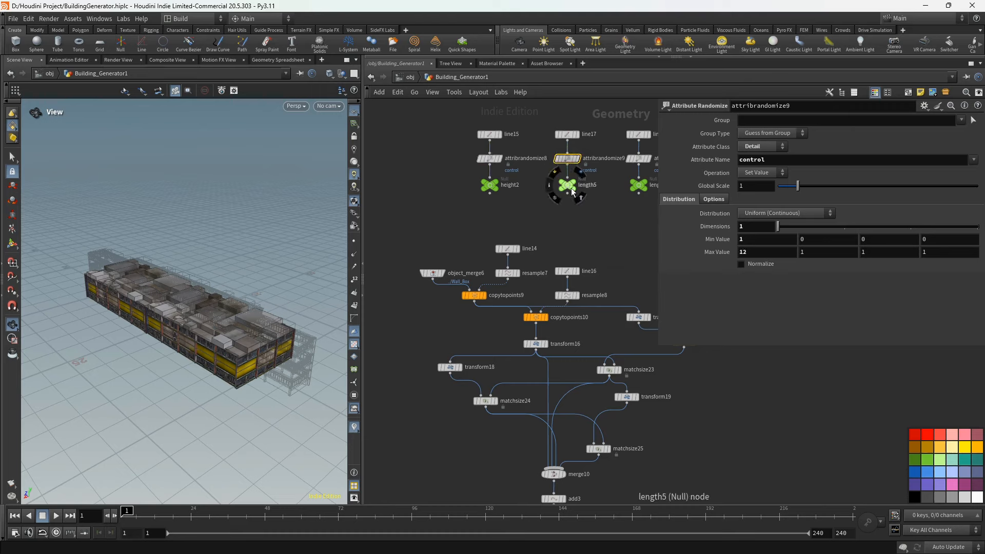
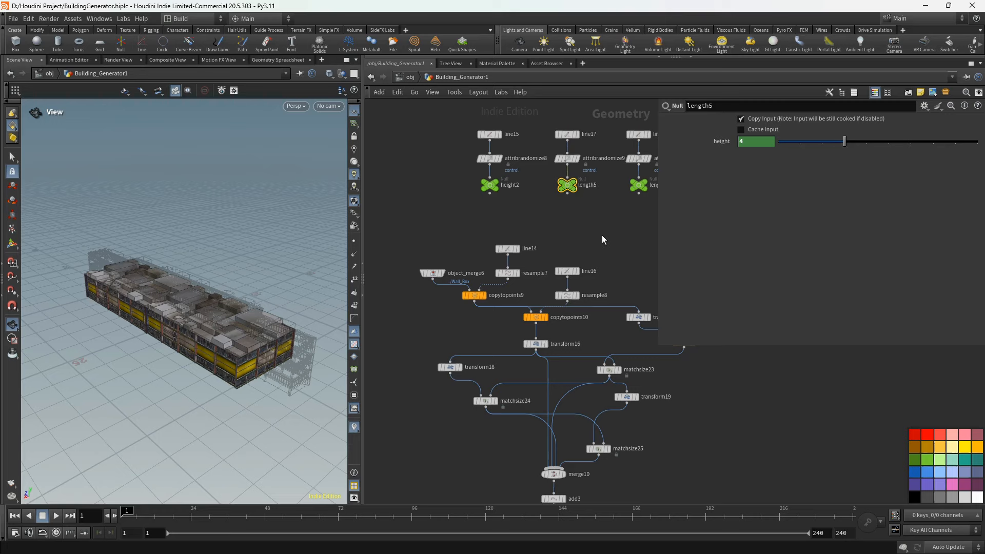
left_click(570, 272)
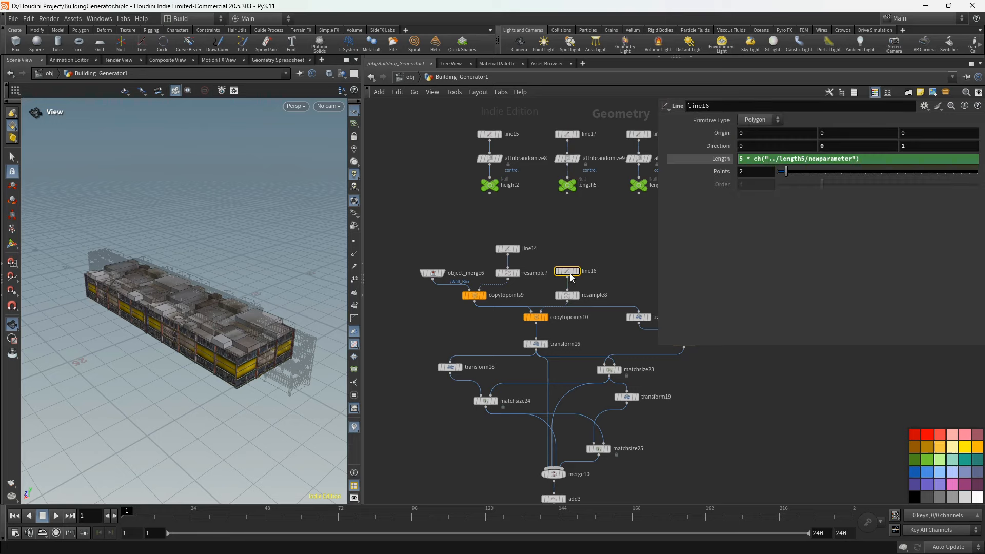
- Copy the height parameter of the length6 null in the third network
middle_click_drag(611, 221, 546, 224)
left_click(573, 189)
right_click(738, 144)
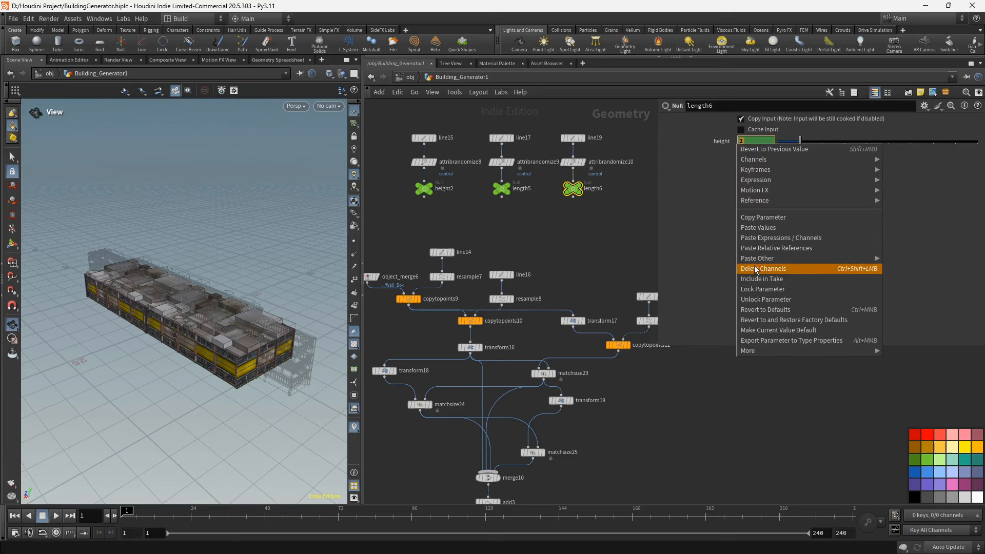
left_click(763, 218)
- Set the first Max Value component of attribrandomize10, above the length6 null, to 5
left_click(574, 161)
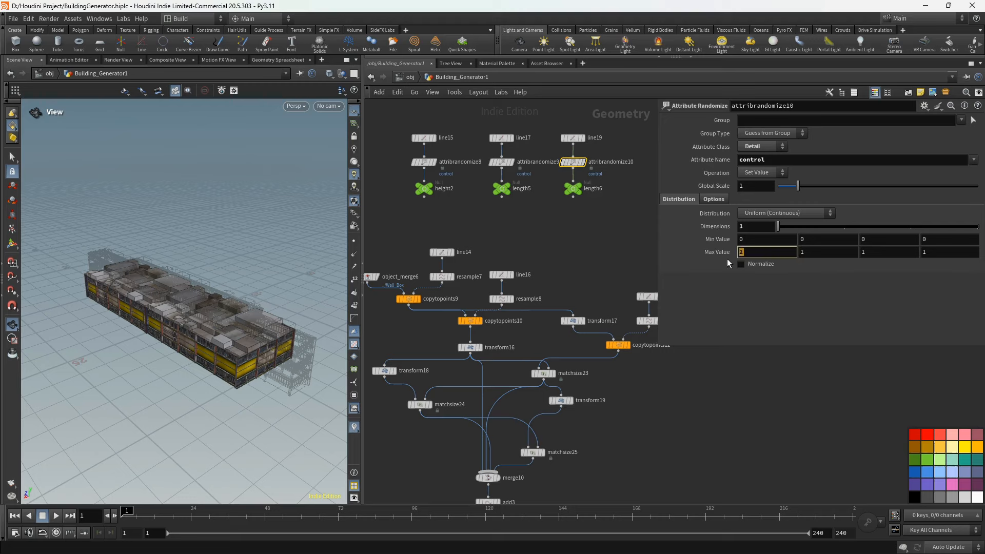
left_click(620, 243)
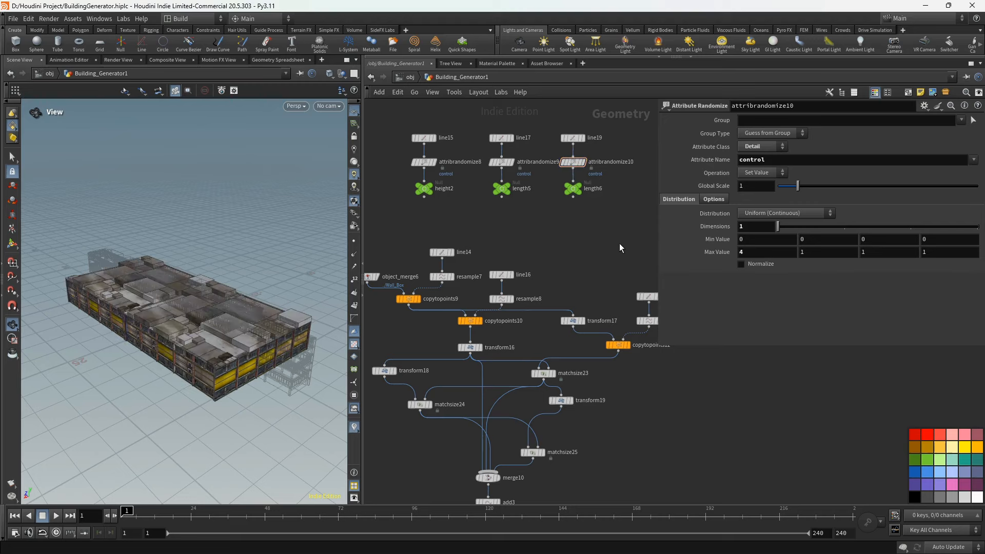
left_click_drag(749, 253, 732, 254)
type("5")
left_click(613, 255)
left_click_drag(288, 282, 294, 303)
- Check the Length parameters of line16 and line18 in the third network
mouse_move(591, 246)
middle_mouse_down()
mouse_move(521, 230)
mouse_move(587, 235)
middle_mouse_up()
left_click_drag(553, 233, 493, 262)
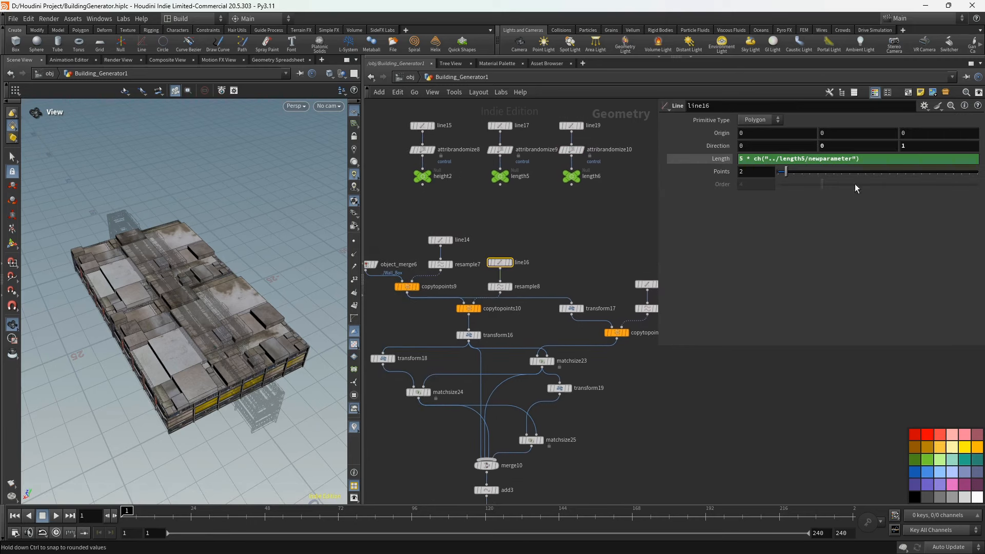
scroll(568, 229, "down", 2)
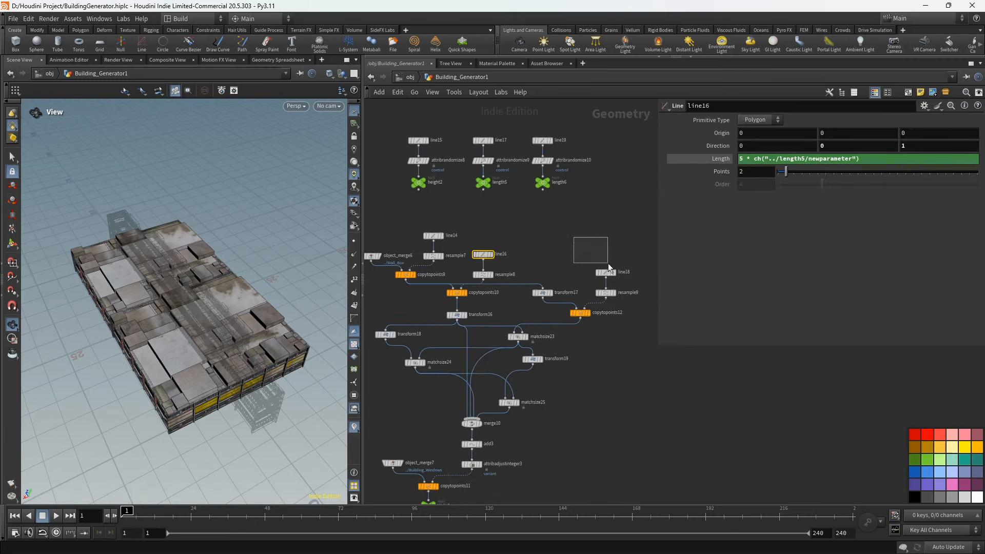
left_click_drag(607, 263, 620, 275)
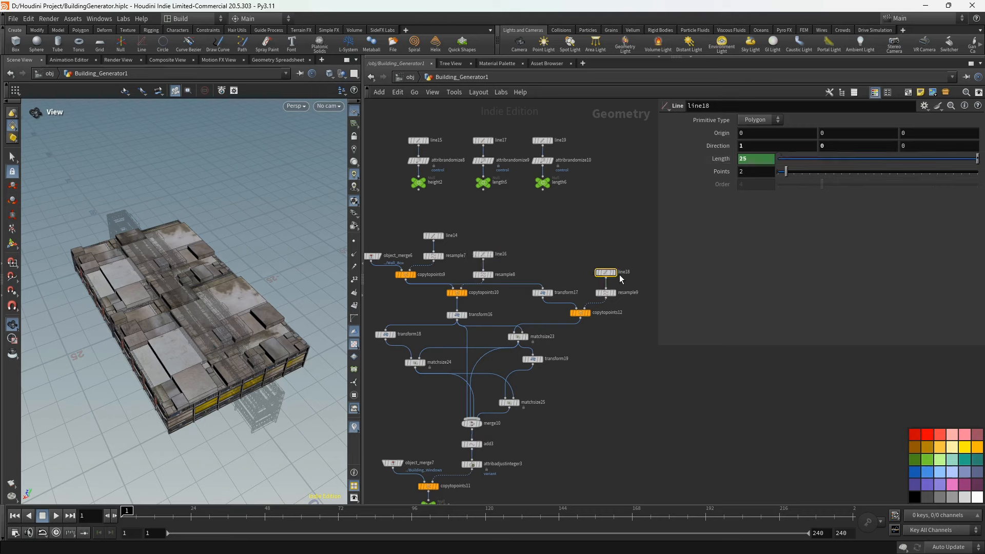
left_click(698, 158)
- Check the input list of merge13 and examine Building_3 from a low side view
scroll(568, 213, "down", 2)
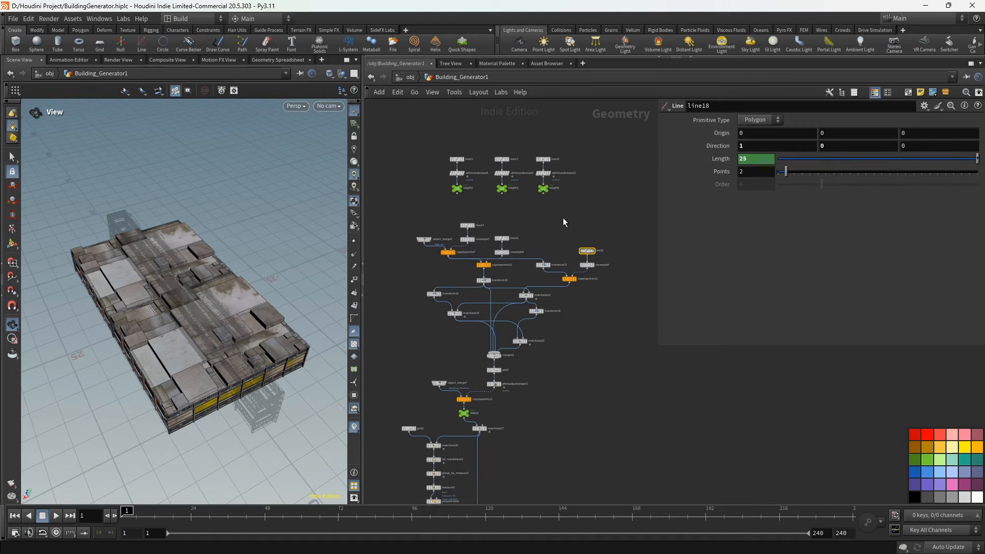
scroll(608, 279, "up", 2)
scroll(539, 238, "down", 5)
middle_click_drag(547, 316, 563, 219)
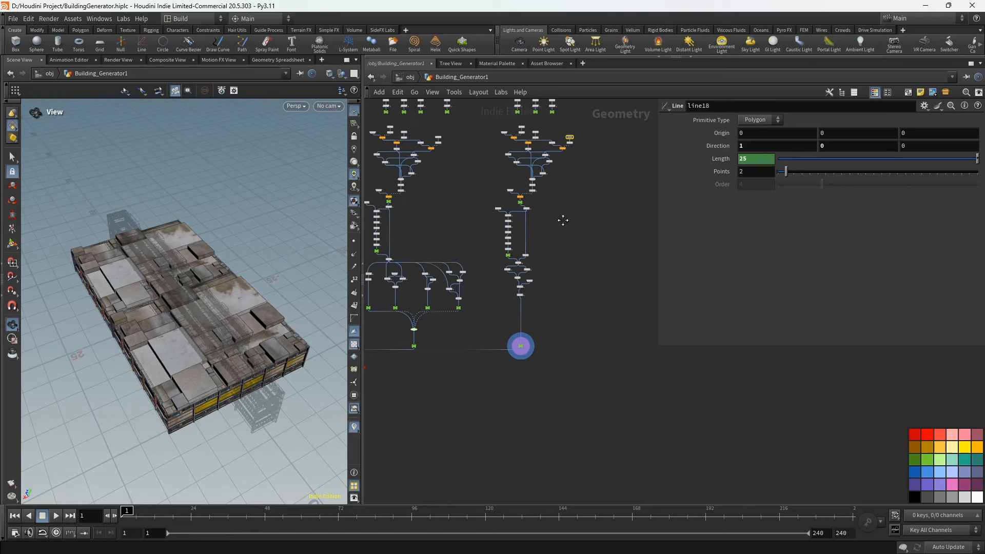
scroll(550, 283, "up", 2)
middle_click_drag(530, 337, 578, 300)
scroll(576, 329, "up", 5)
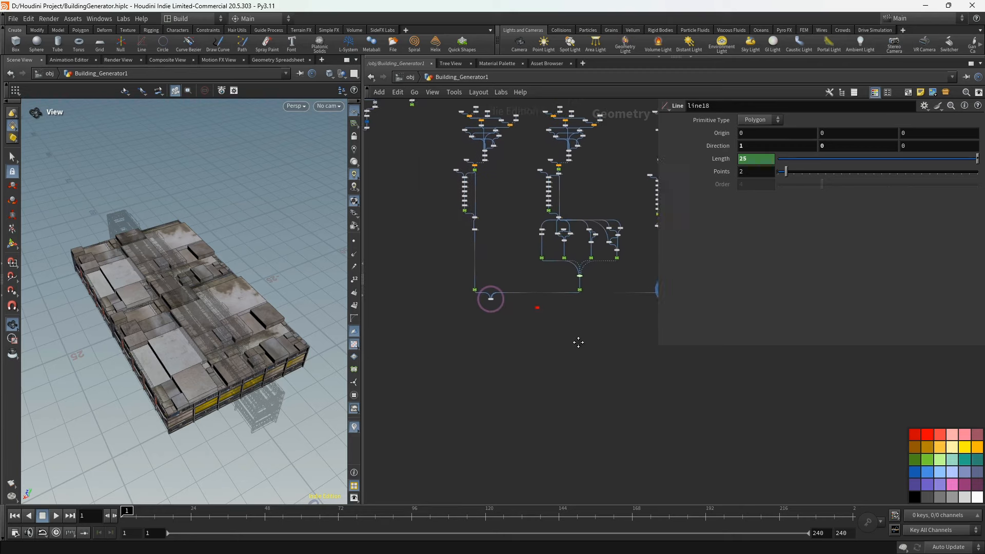
scroll(494, 297, "up", 3)
middle_click_drag(641, 319, 568, 314)
left_click_drag(613, 315, 481, 289)
left_click(413, 277)
left_click_drag(251, 321, 268, 282)
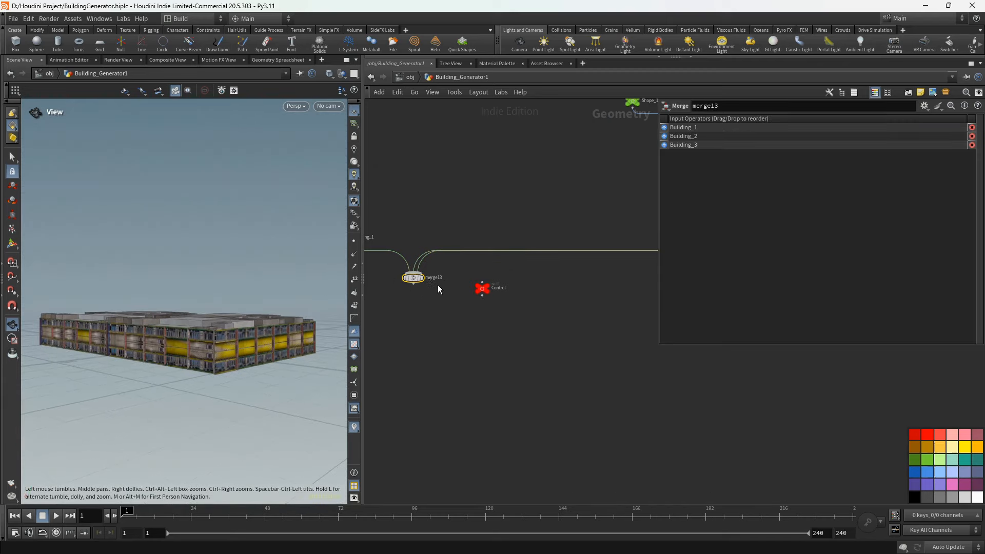
- Display Building_1 on its own, and switch the display to the combined output of merge13
left_click(483, 288)
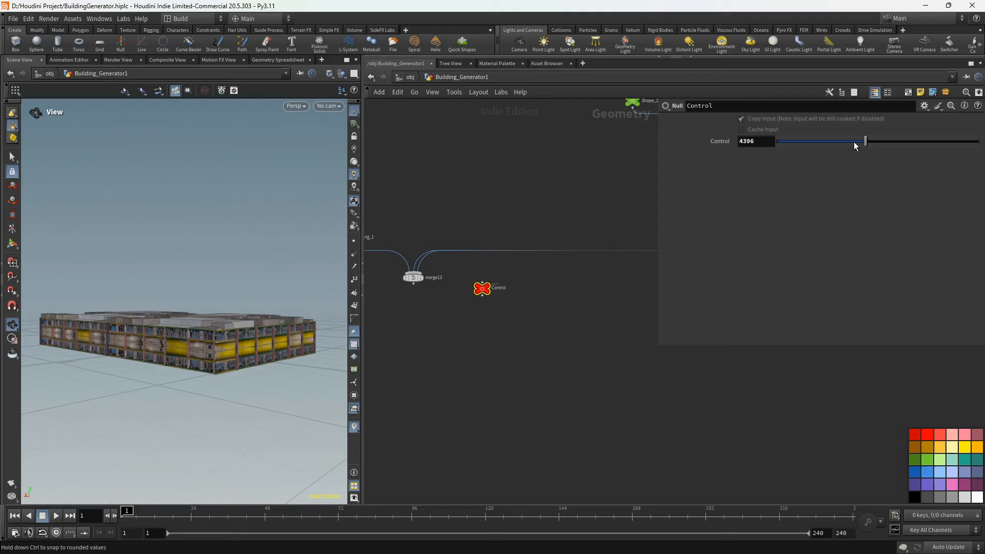
scroll(509, 333, "down", 3)
scroll(457, 325, "up", 3)
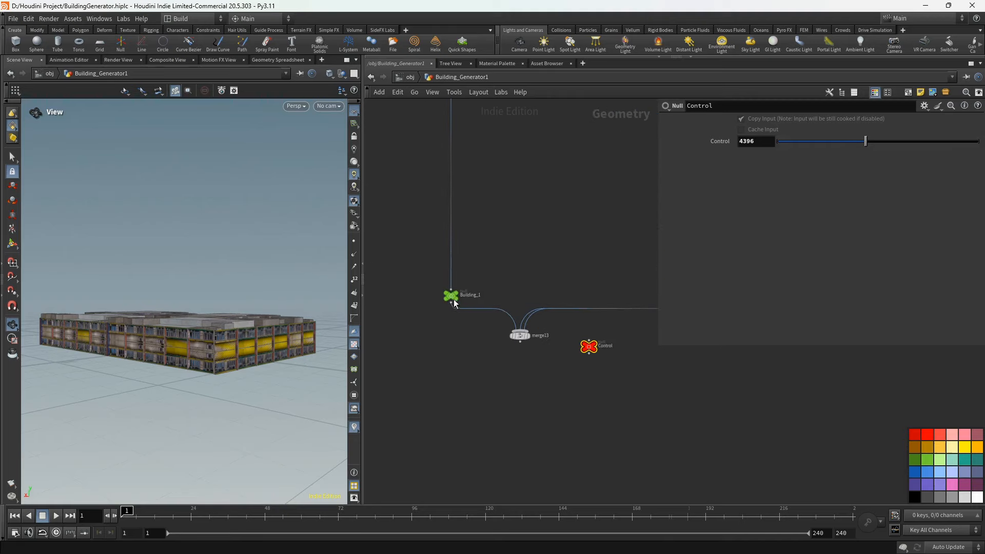
left_click(459, 296)
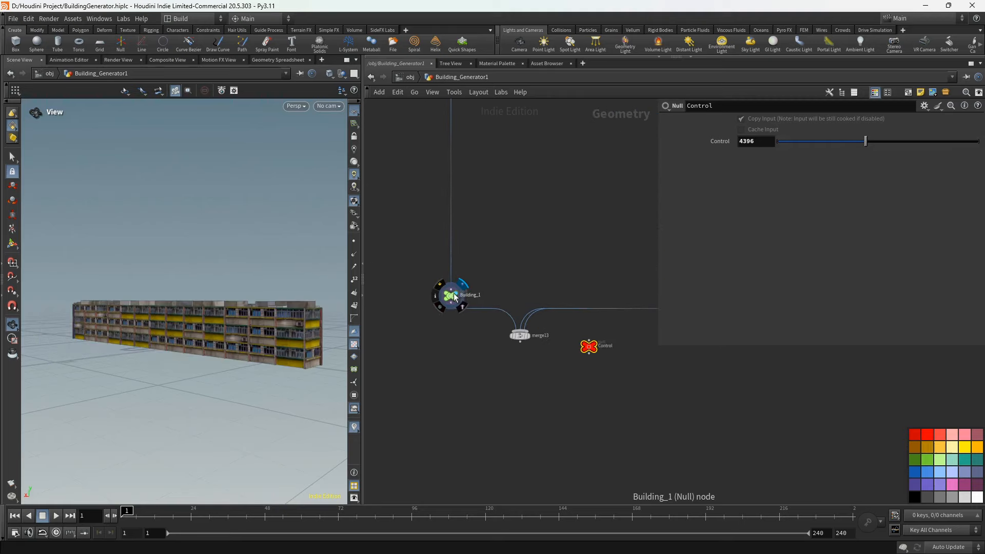
left_click(593, 350)
left_click(528, 337)
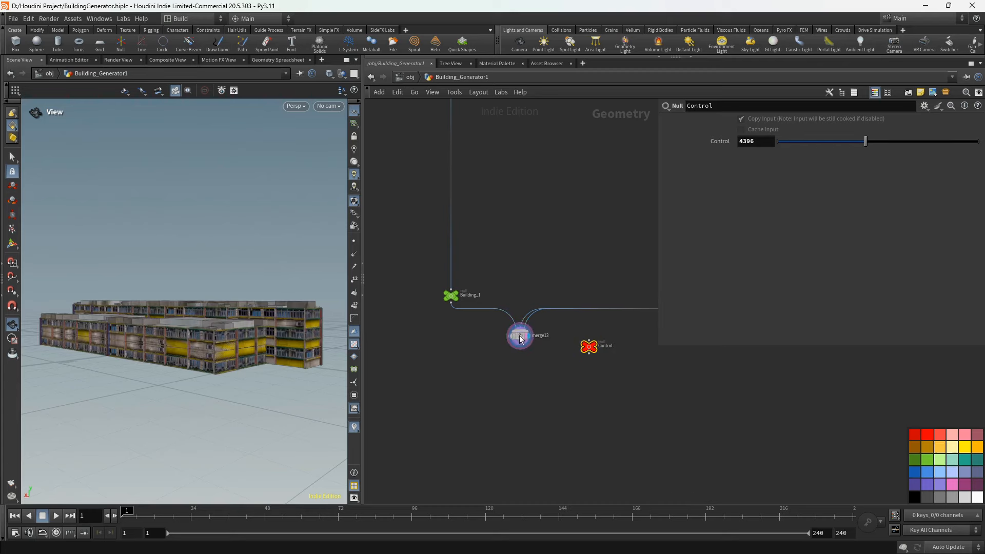
left_click(519, 335)
- Set the first Min Value component of attribrandomize1, above the height null in the first network, to 3
key("h")
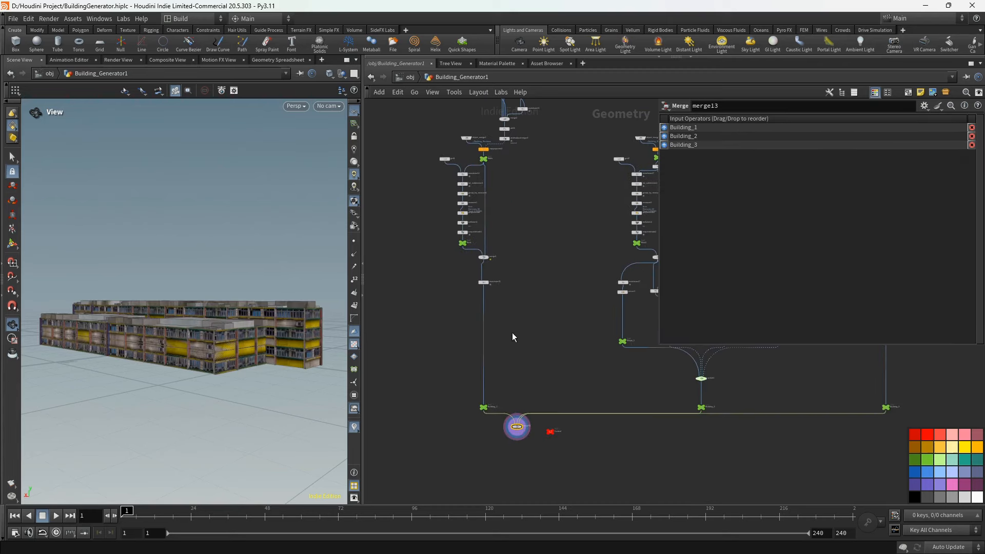
scroll(503, 192, "up", 4)
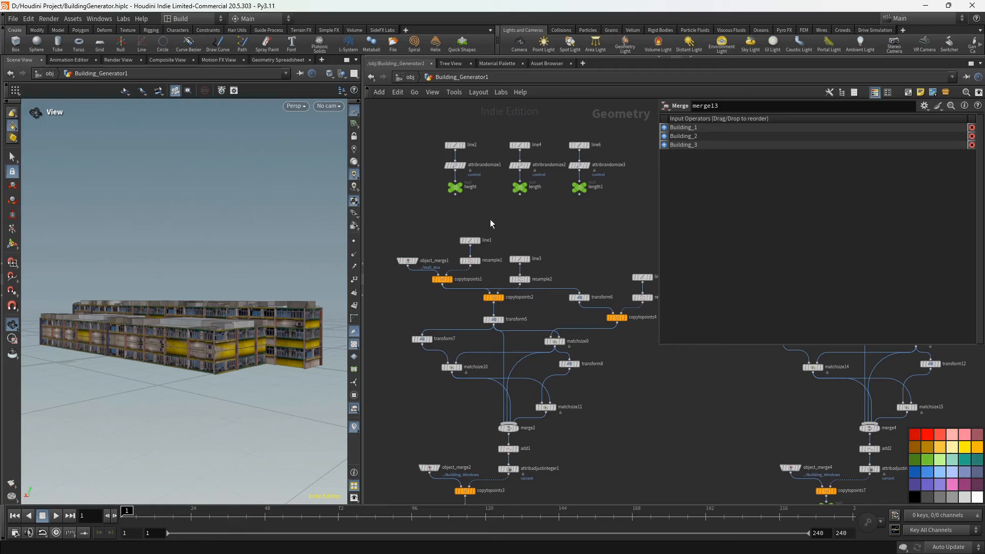
middle_click_drag(459, 207, 460, 217)
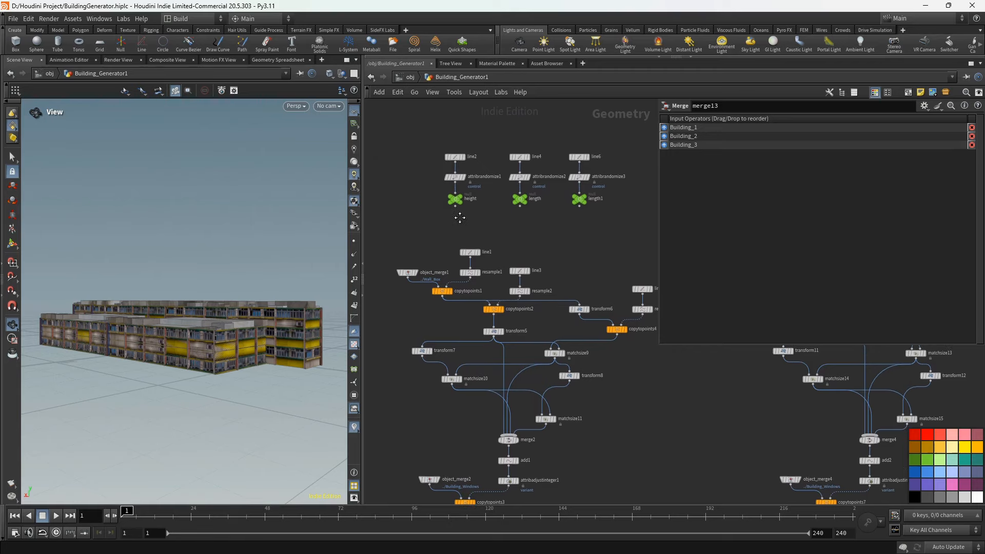
left_click(454, 178)
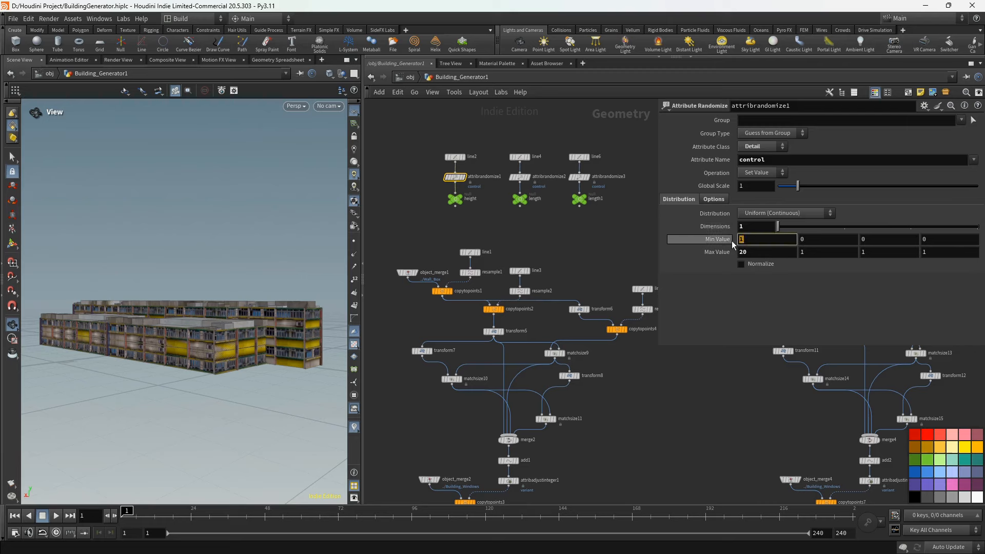
type("3")
key("Return")
mouse_move(224, 268)
left_mouse_down()
mouse_move(191, 289)
mouse_move(232, 274)
mouse_move(138, 277)
mouse_move(218, 283)
left_mouse_up()
- Set the Control null's seed to 4395.6 and examine the merged buildings
scroll(428, 272, "down", 4)
middle_click_drag(518, 467, 505, 314)
scroll(494, 364, "up", 6)
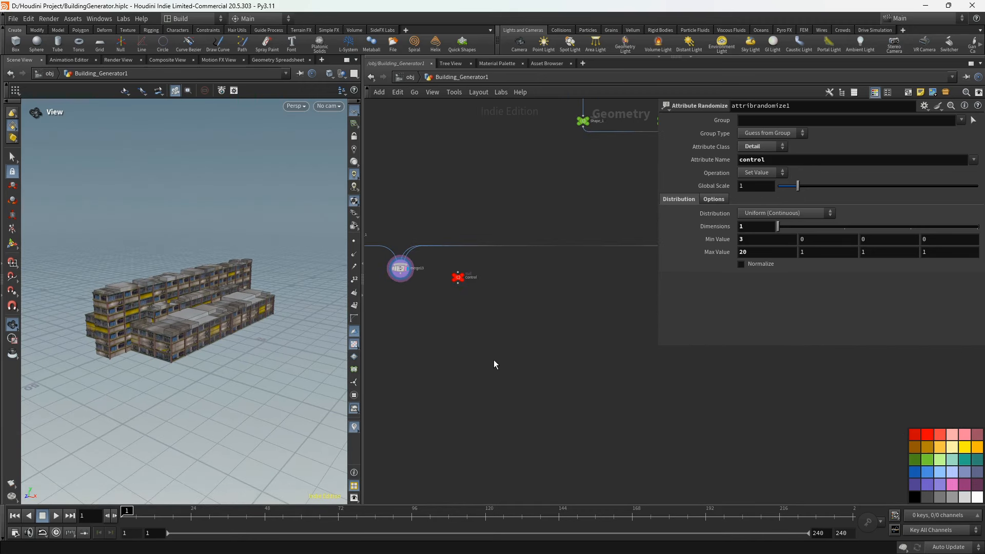
left_click(460, 281)
middle_click(759, 140)
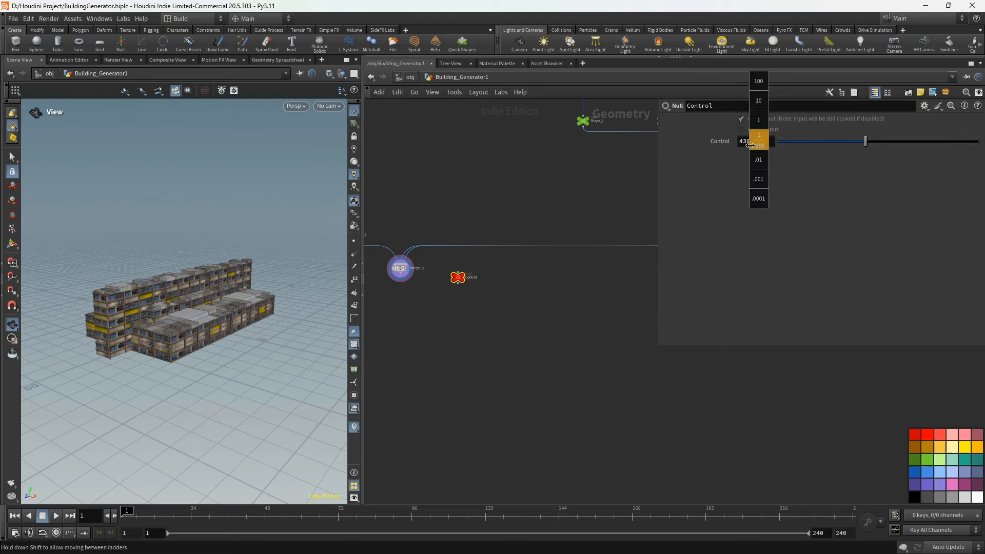
left_click_drag(156, 284, 241, 277)
middle_click_drag(755, 146, 732, 144)
left_click_drag(159, 338, 204, 250)
- Set Justify Y to Min on matchsize18, which feeds Shape_2 in the second network
scroll(421, 262, "down", 3)
scroll(520, 291, "up", 8)
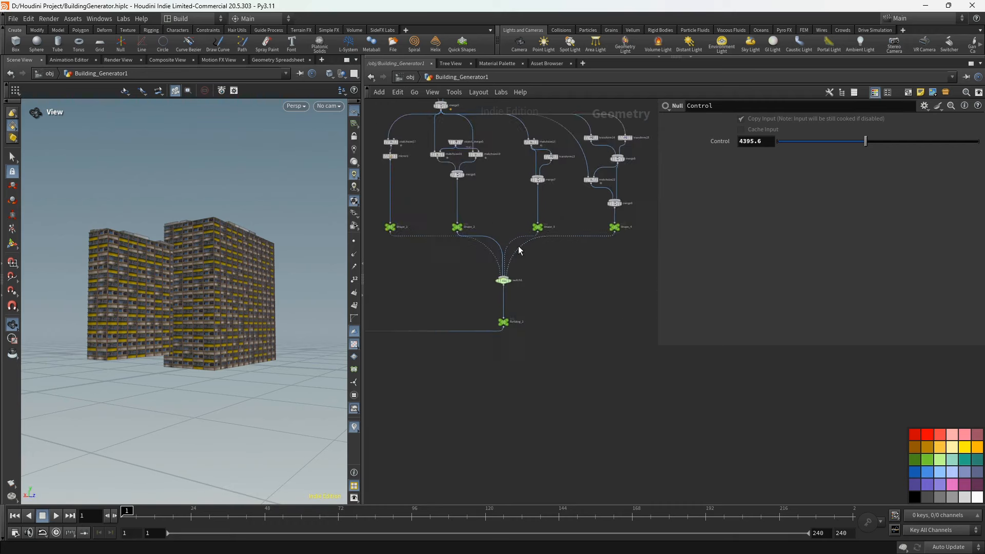
scroll(497, 305, "up", 2)
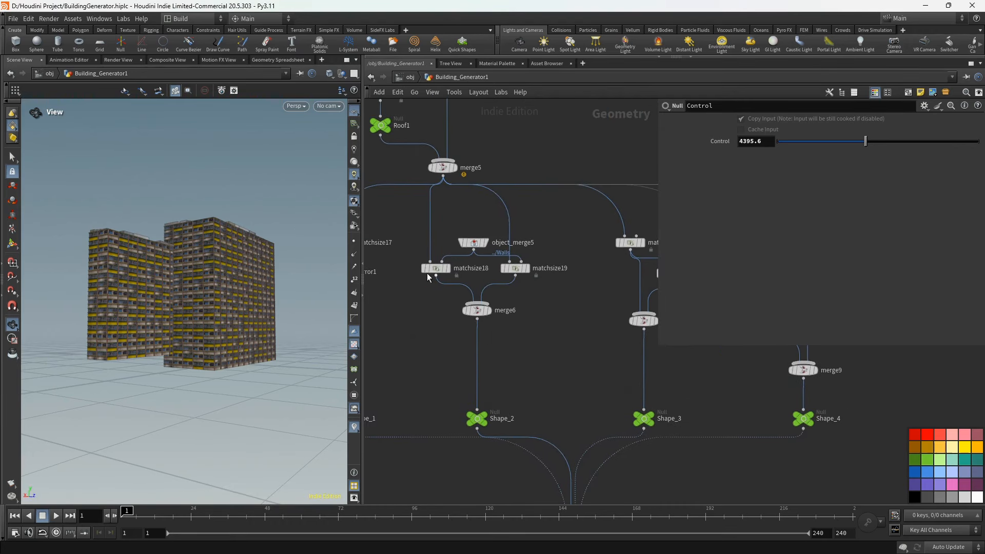
left_click(437, 269)
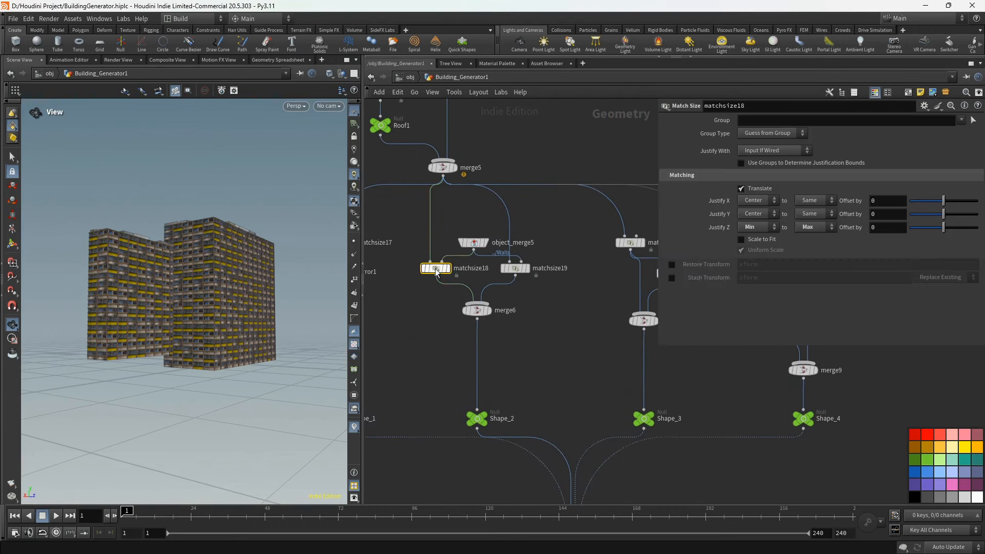
left_click(753, 235)
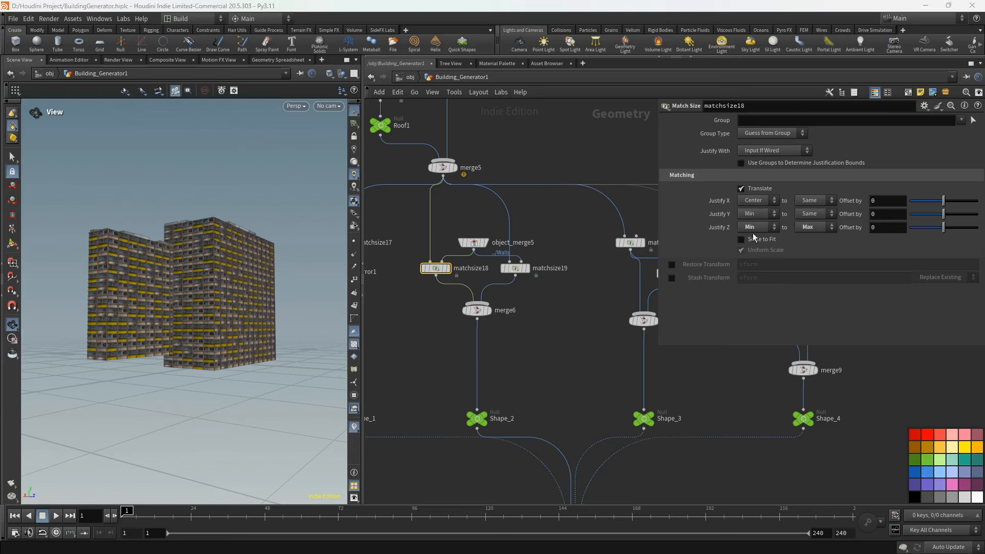
- Set Justify Y to Min and Justify Z to Center on matchsize19, beside matchsize18
left_click(518, 268)
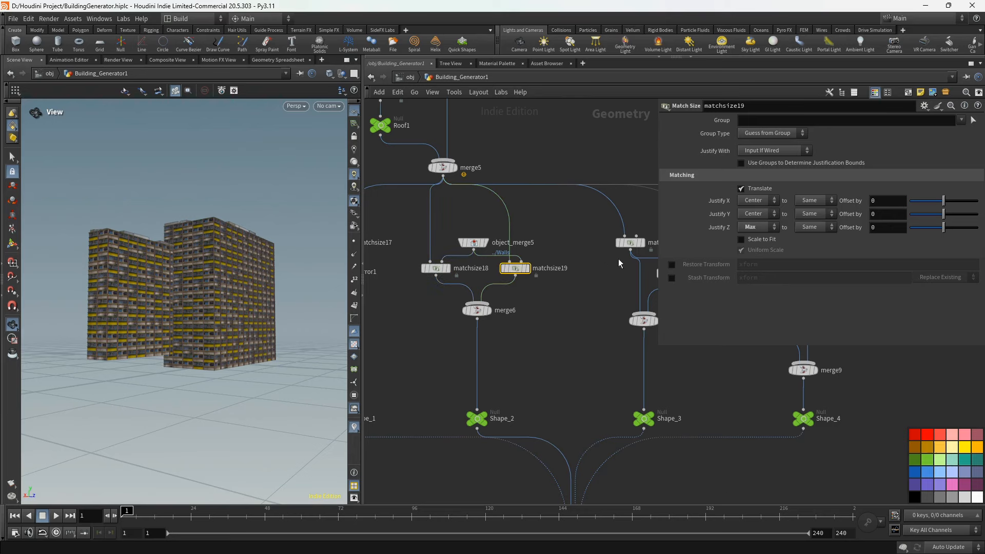
left_click(754, 236)
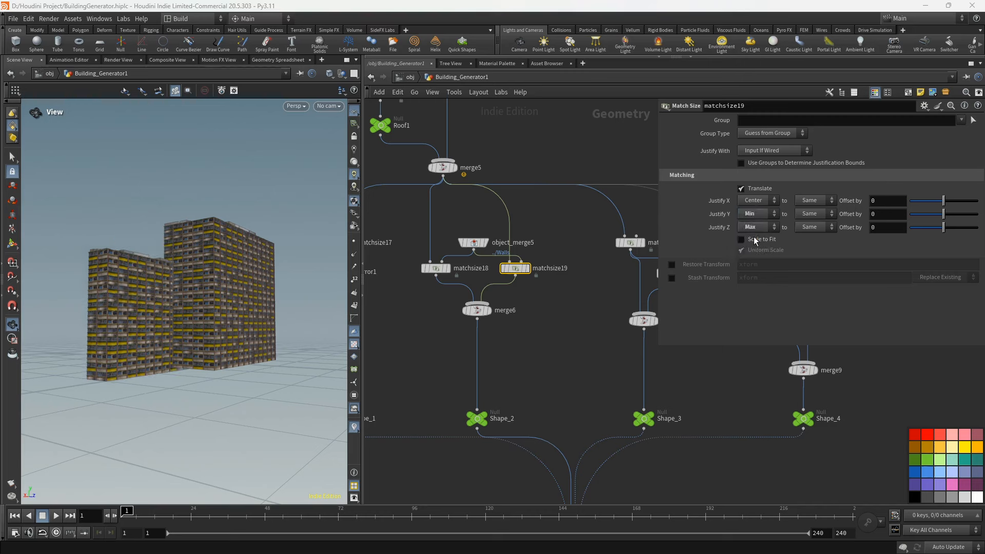
left_click_drag(174, 283, 562, 296)
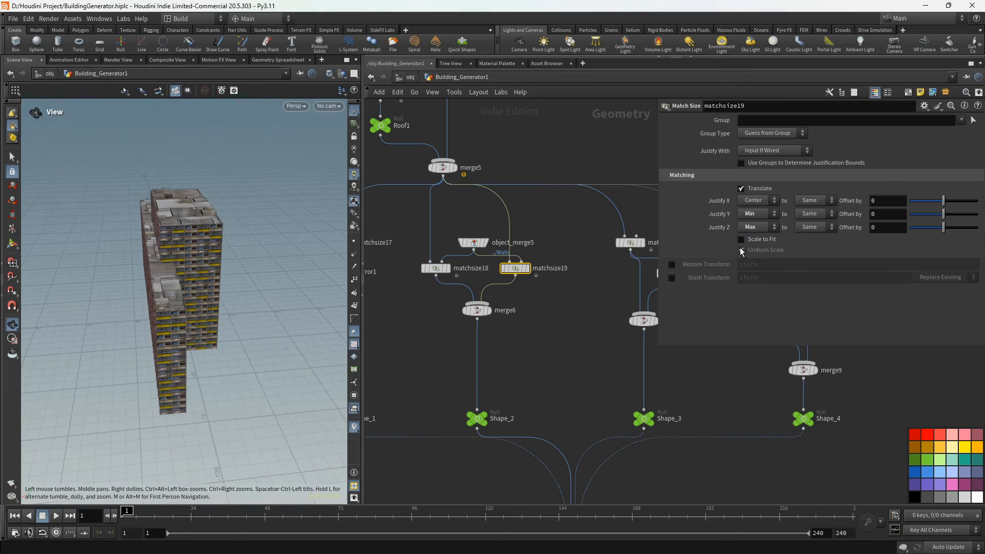
left_click_drag(334, 357, 315, 371)
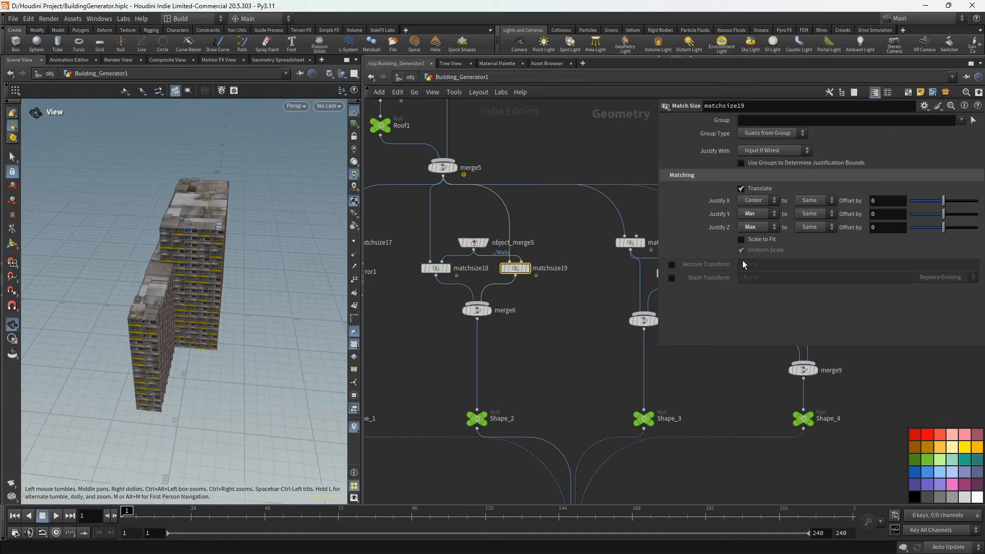
left_click(758, 227)
left_click(758, 258)
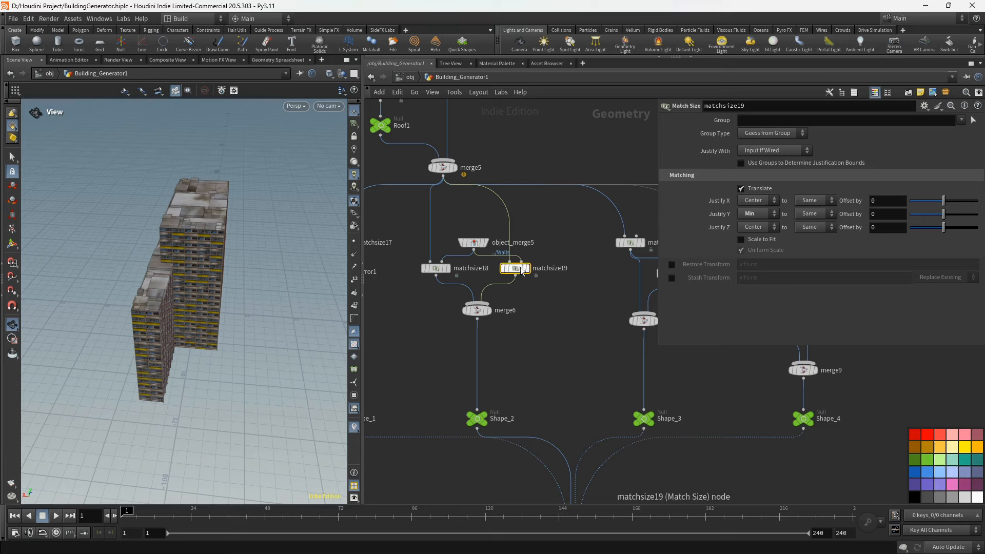
- Set the target side of Justify Z to Same on matchsize18, which feeds merge6 above Shape_2
left_click(435, 269)
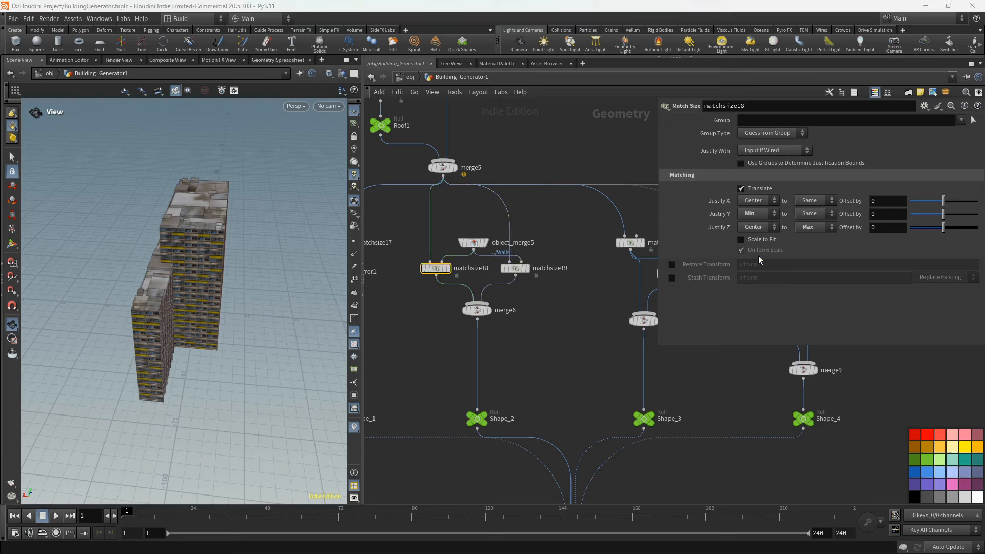
left_click_drag(246, 272, 282, 276)
left_click(816, 228)
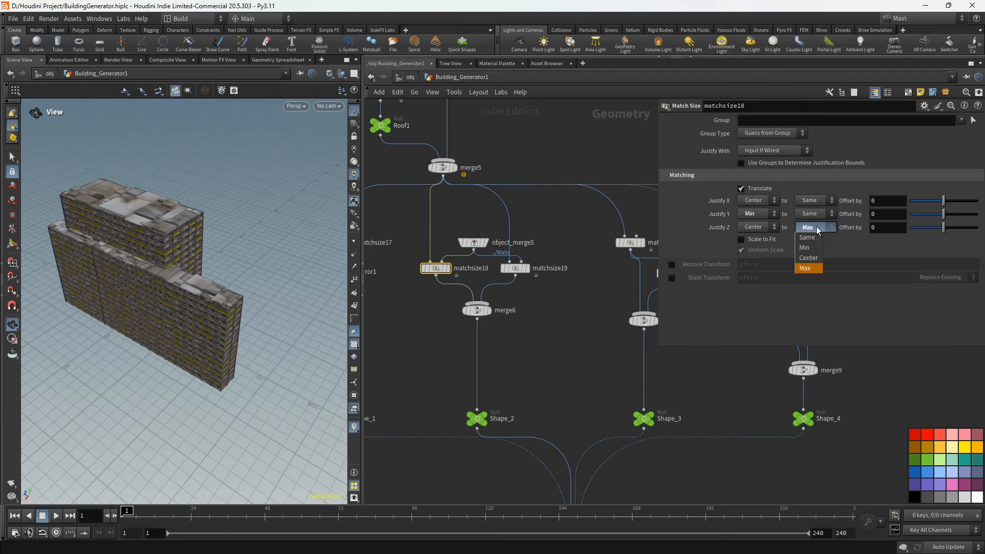
left_click(817, 238)
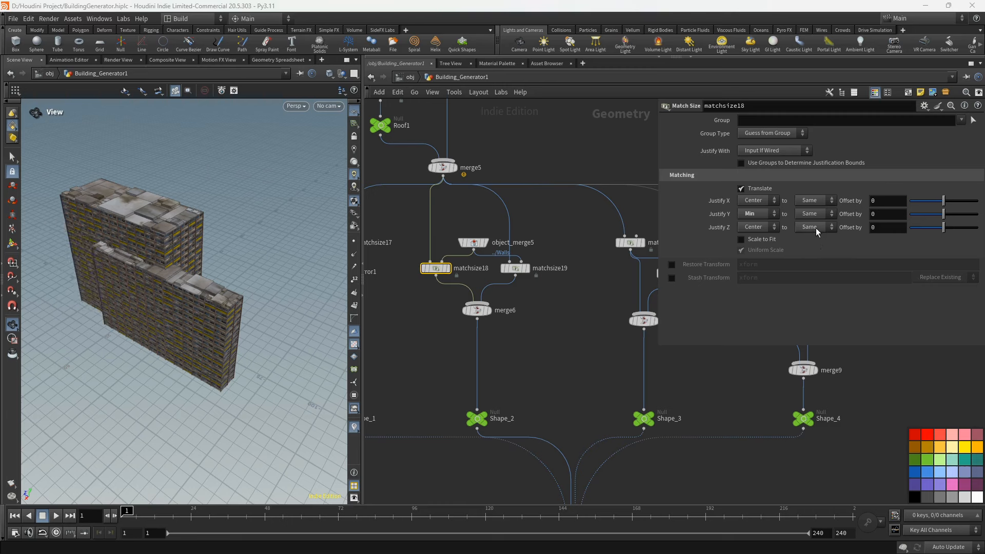
left_click(515, 269)
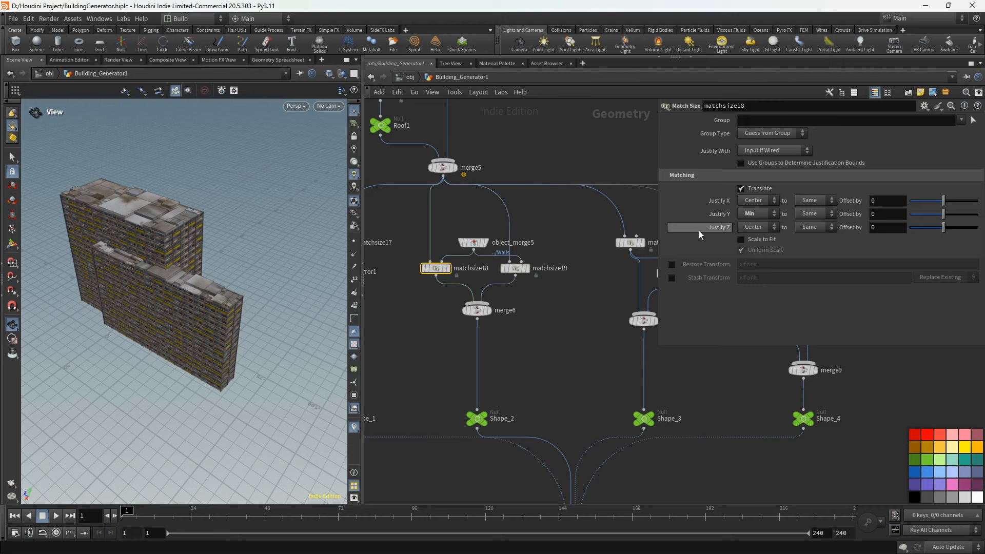
left_click(755, 256)
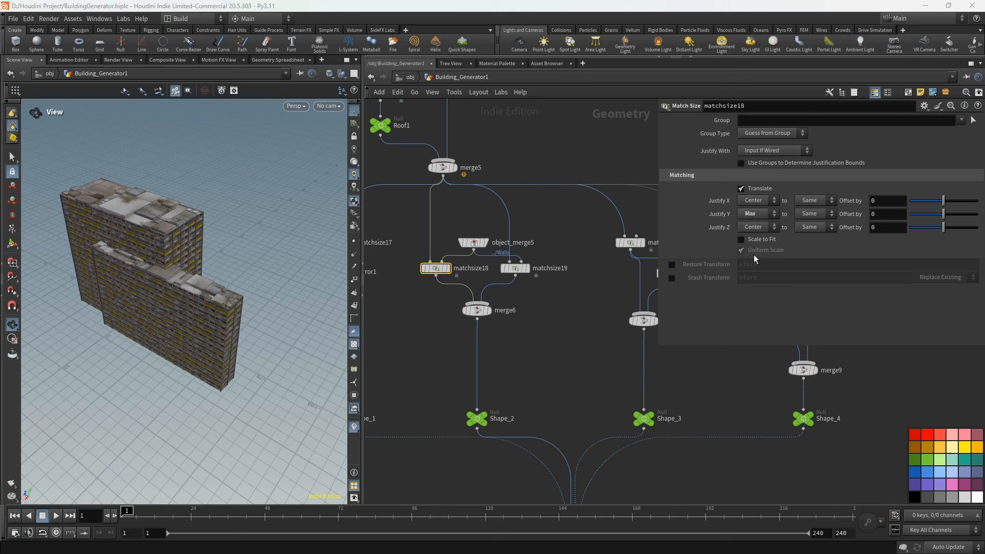
left_click(756, 215)
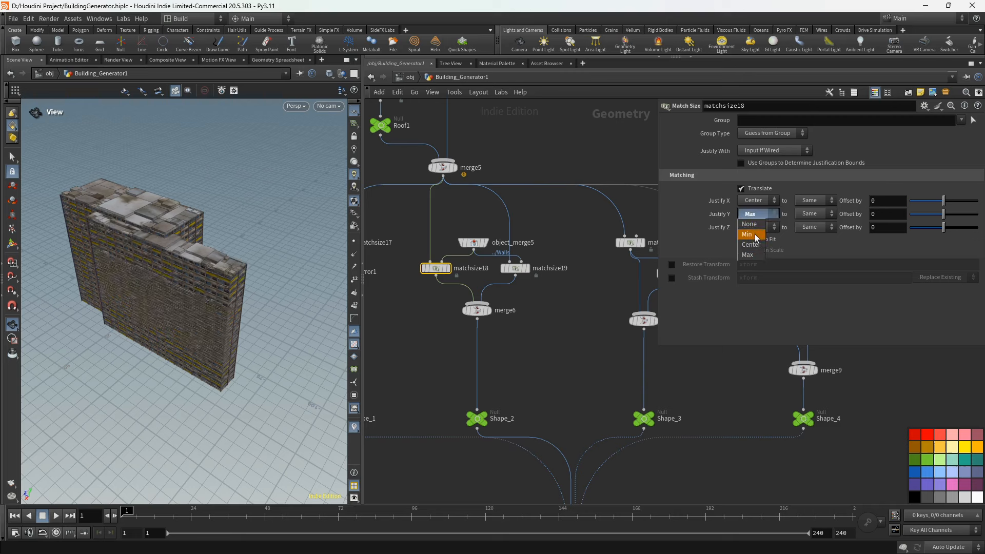
left_click(757, 235)
- Set Justify Z to Max on matchsize18 and to Min on matchsize19
left_click(762, 228)
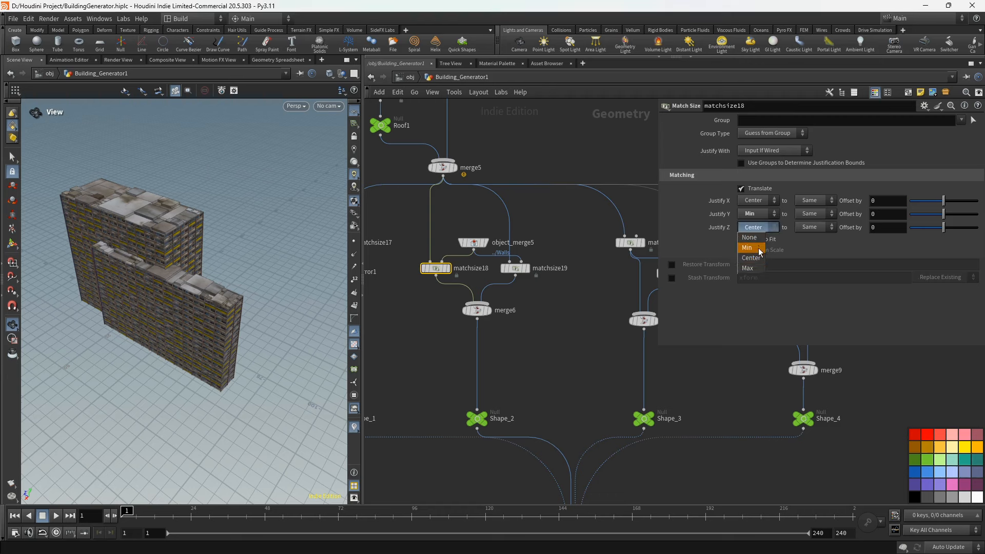
left_click(758, 268)
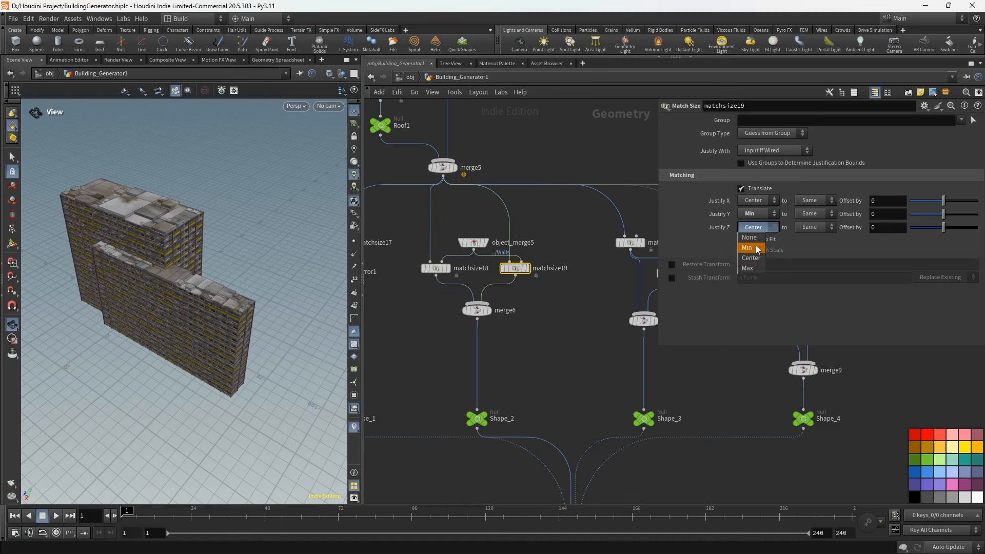
left_click(758, 248)
left_click_drag(241, 311, 207, 317)
- Display object_merge5 above the two Match Size nodes and point its Object 1 to ../Building_1 instead of the walls
left_click(486, 243)
left_click_drag(279, 272, 249, 267)
scroll(523, 309, "down", 8)
middle_click_drag(558, 313, 595, 291)
scroll(470, 271, "up", 3)
scroll(428, 282, "up", 3)
middle_click_drag(445, 280, 433, 294)
scroll(433, 294, "down", 3)
middle_click_drag(451, 332, 440, 292)
middle_click_drag(610, 238, 550, 267)
scroll(551, 267, "up", 3)
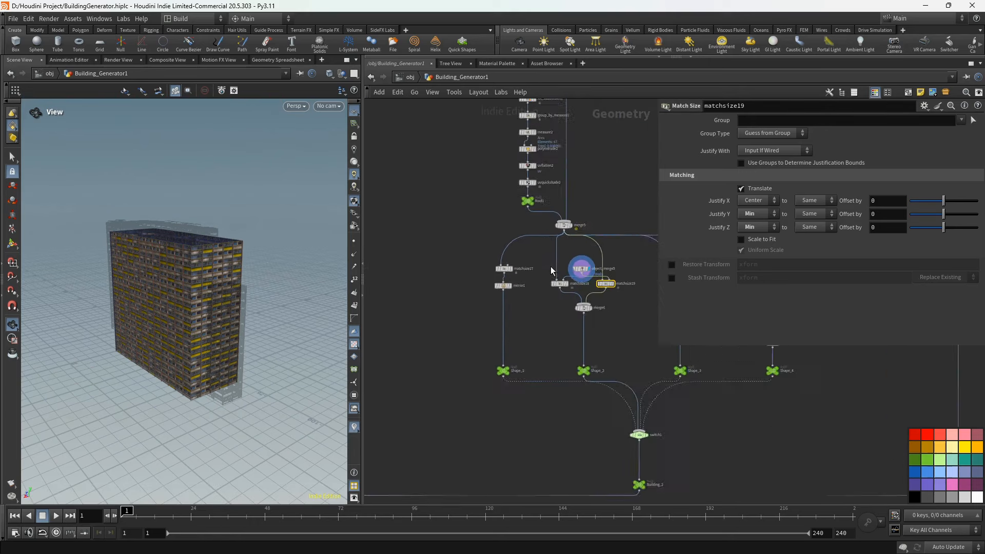
left_click(585, 268)
scroll(567, 308, "down", 3)
middle_click_drag(551, 329, 559, 260)
scroll(501, 281, "down", 1)
middle_click_drag(490, 282, 560, 307)
scroll(492, 352, "up", 2)
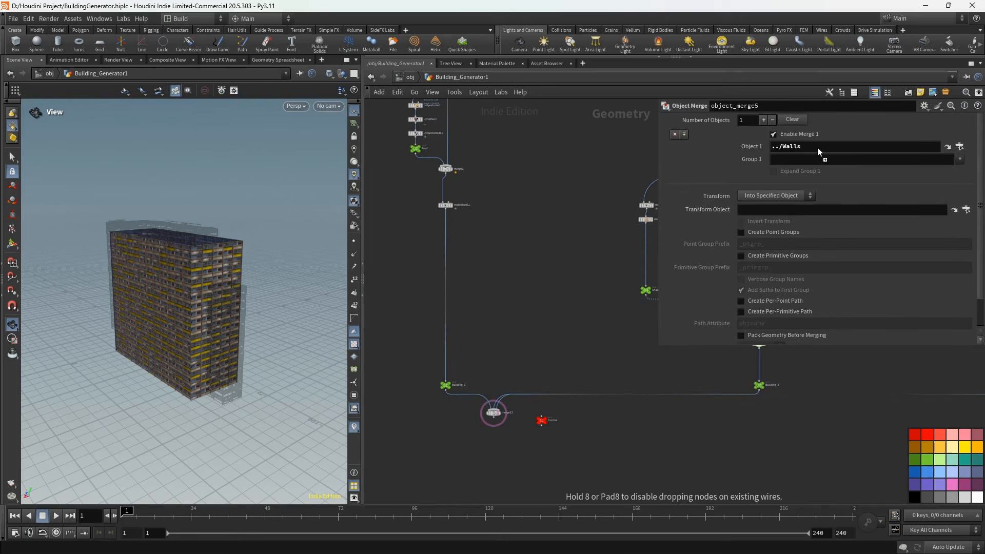
left_click_drag(818, 147, 817, 147)
- Display Shape_2 and the final merge13 in turn and examine how the buildings line up
scroll(531, 290, "down", 2)
middle_click_drag(616, 293, 510, 294)
scroll(543, 278, "up", 3)
scroll(555, 306, "up", 2)
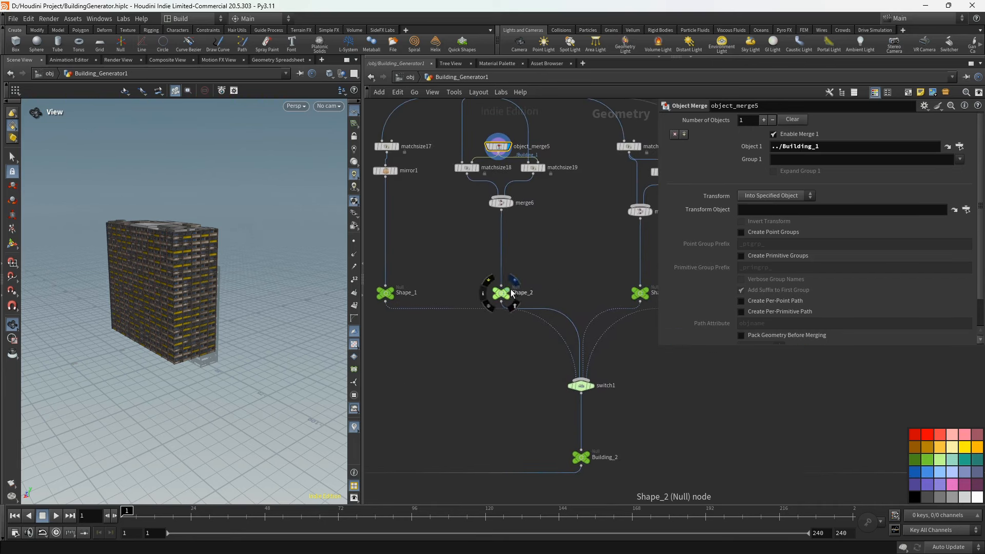
left_click(509, 291)
left_click(509, 297)
scroll(453, 308, "down", 4)
middle_click_drag(484, 323, 603, 227)
scroll(420, 326, "up", 2)
left_click(413, 290)
left_click(402, 292)
left_click_drag(226, 231, 252, 313)
- Review the justify settings of matchsize18 and matchsize19 against the merged result
scroll(563, 279, "down", 6)
middle_click_drag(585, 293, 411, 328)
scroll(464, 247, "up", 5)
middle_click_drag(421, 257, 493, 260)
scroll(415, 245, "up", 3)
left_click(413, 234)
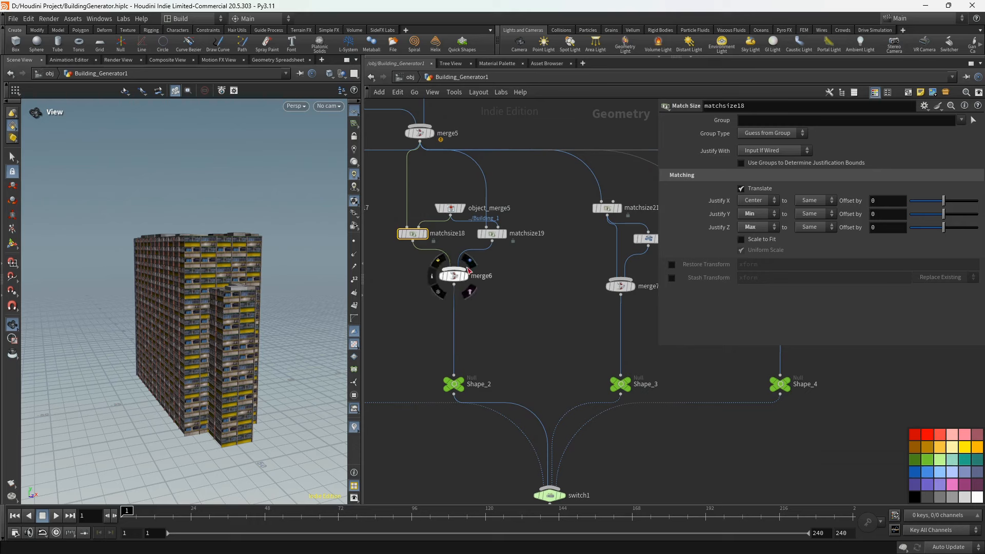
left_click(491, 235)
left_click_drag(194, 277, 222, 276)
- Try higher seeds on the Control null, up to 9614, and examine each merged building variation
scroll(223, 276, "down", 2)
scroll(482, 329, "down", 5)
middle_click_drag(493, 328, 642, 214)
scroll(447, 315, "up", 3)
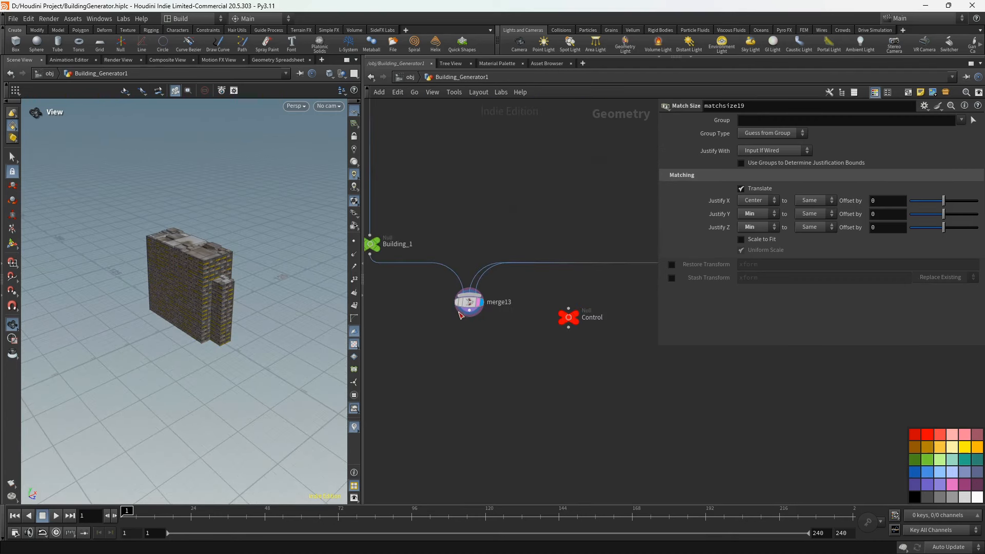
left_click(413, 334)
left_click(573, 319)
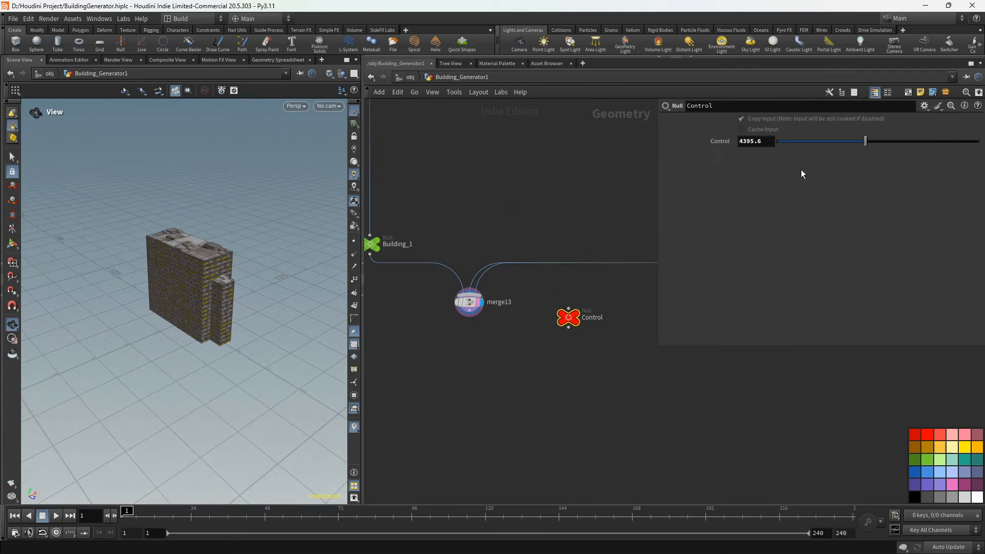
left_click_drag(263, 275, 142, 261)
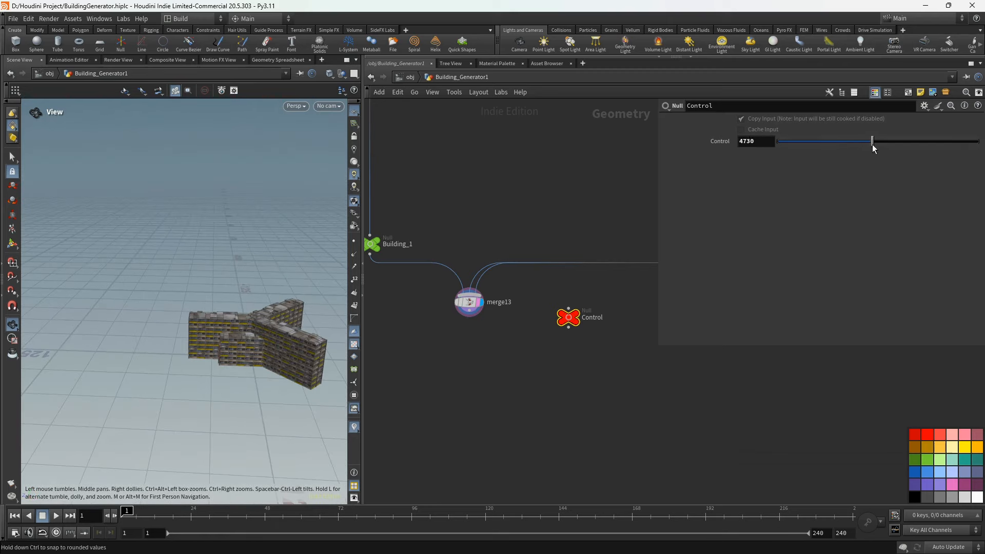
left_click(895, 145)
left_click_drag(304, 315, 226, 328)
left_click_drag(895, 141, 943, 142)
left_click_drag(234, 272, 177, 264)
left_click_drag(943, 141, 970, 142)
left_click_drag(125, 286, 319, 282)
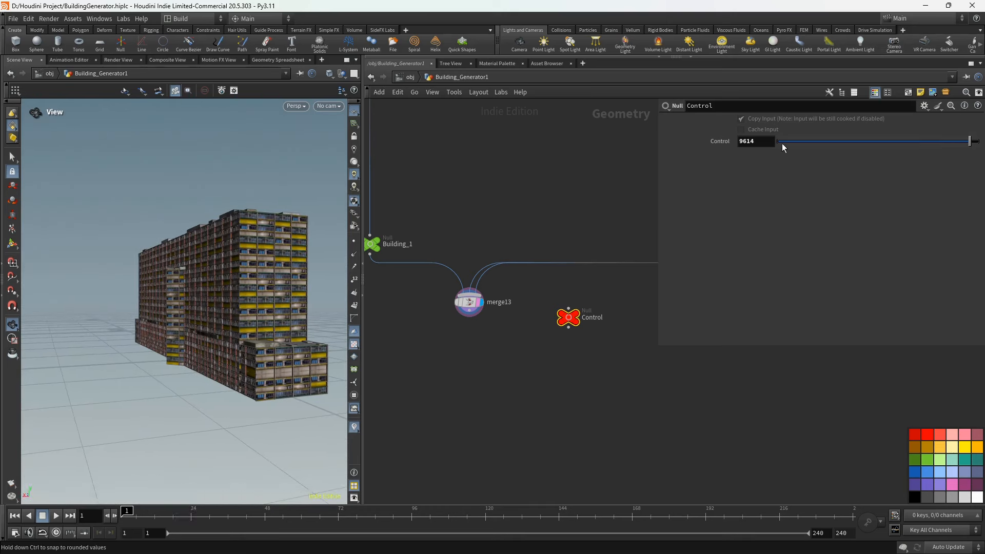
- Fine-tune the Control null's seed to 9613.1 and inspect the merged buildings
middle_click(752, 148)
middle_click_drag(740, 147, 704, 157)
left_click_drag(196, 274, 218, 272)
scroll(483, 196, "down", 5)
scroll(438, 206, "up", 5)
- Display the Building_1 null on its own against the merged output
middle_click_drag(530, 192, 614, 235)
left_click(460, 230)
scroll(460, 236, "down", 4)
scroll(465, 298, "up", 5)
left_click(429, 329)
- Set the Global Seed of attribrandomize1, above the height null in the first network, to 3211.8 + ch("../Control/newparameter")
scroll(475, 261, "down", 6)
middle_click_drag(498, 170, 512, 241)
scroll(510, 235, "up", 10)
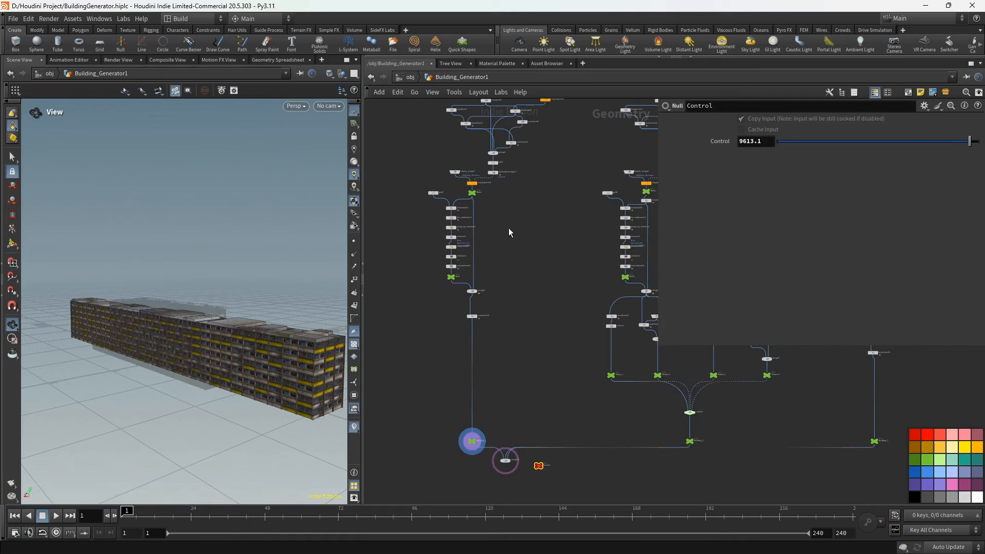
left_click(477, 194)
left_click(714, 199)
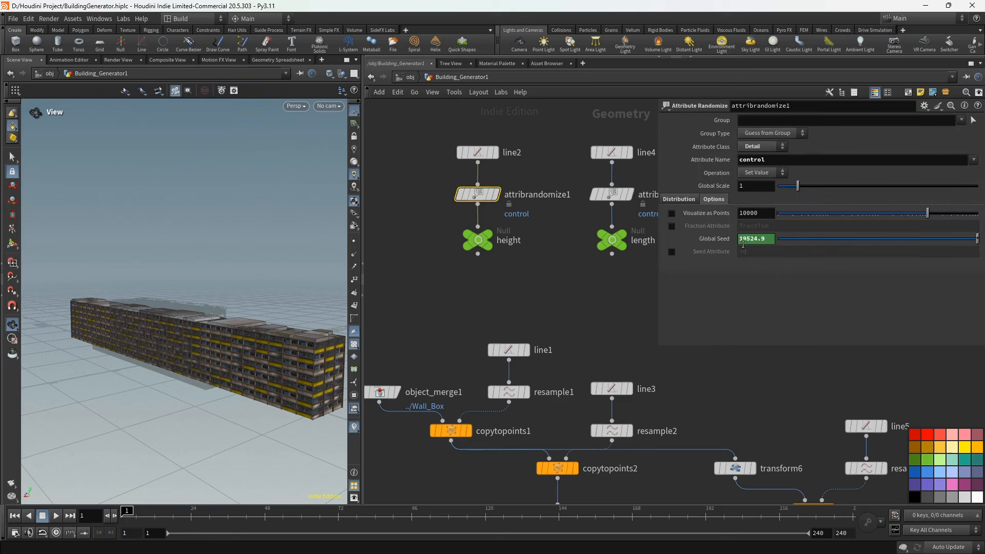
left_click(716, 240)
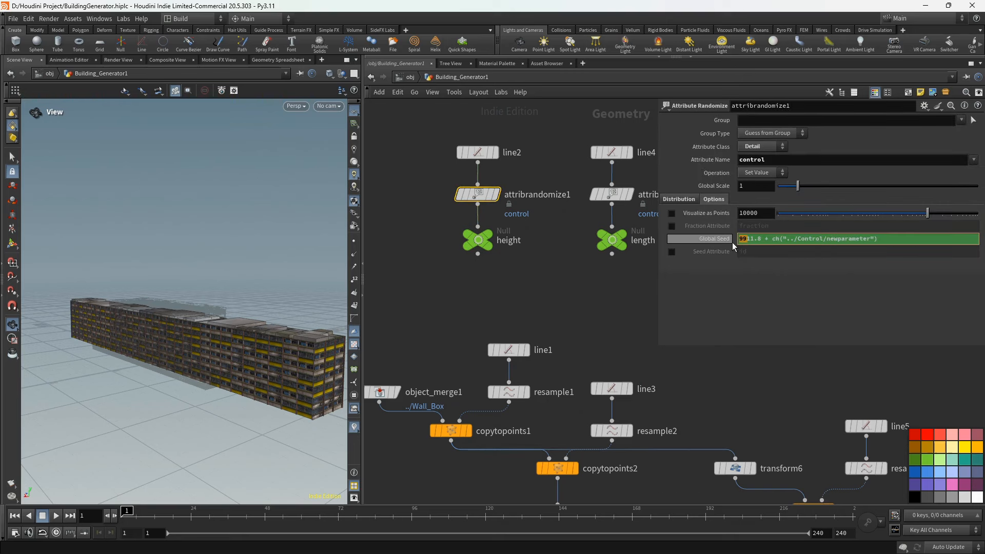
type("32")
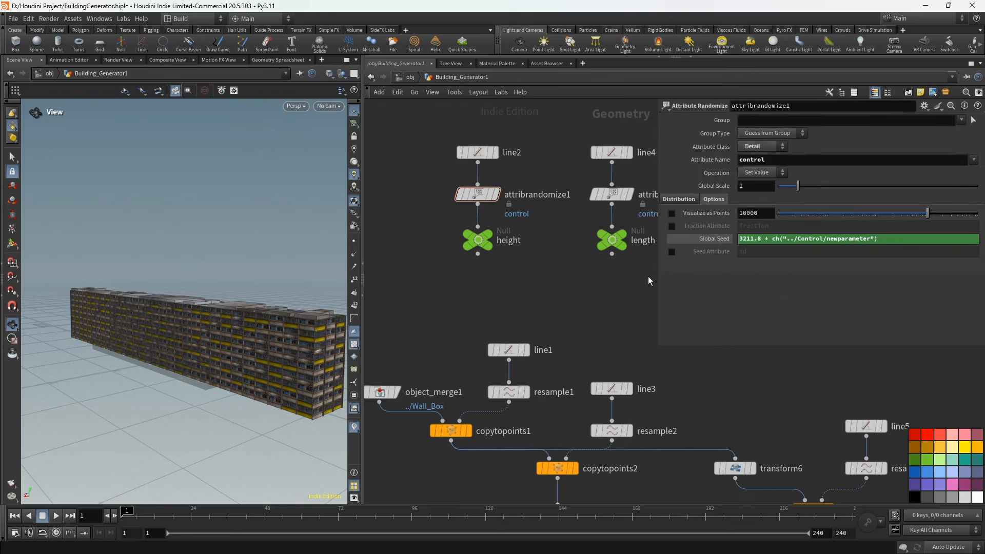
- Review attribrandomize1's value range and the height null, and set the Control null's seed to 9611.2
left_click(676, 201)
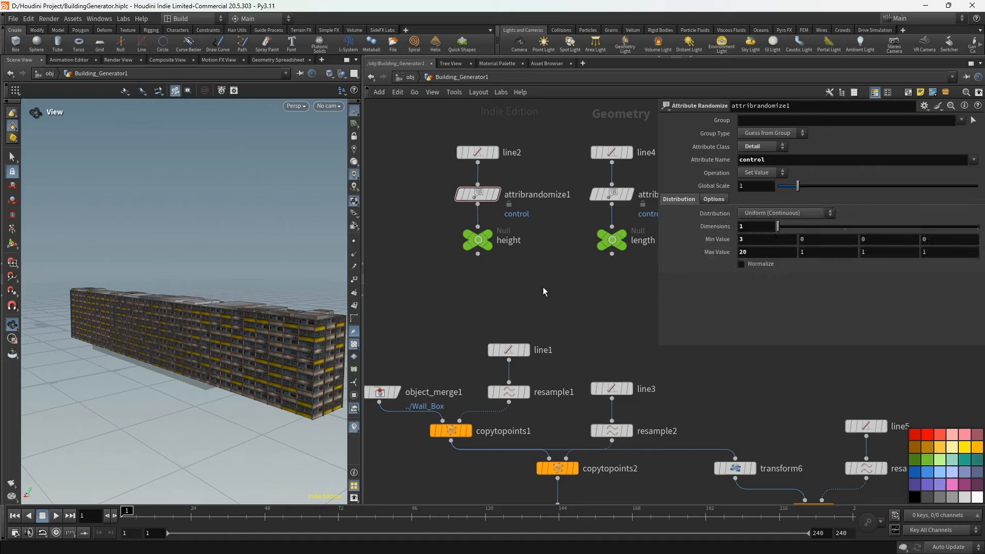
left_click(478, 240)
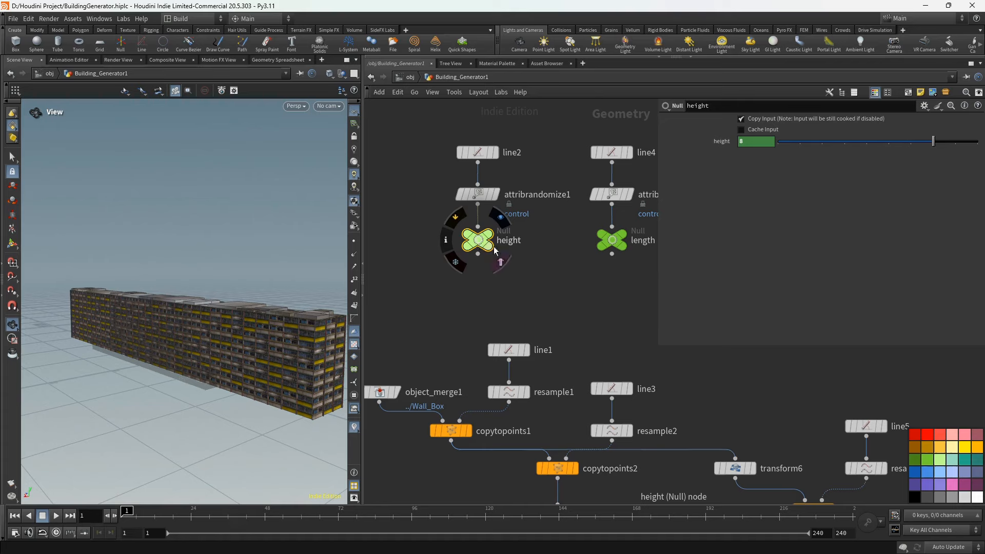
scroll(563, 284, "down", 10)
scroll(563, 285, "up", 4)
middle_click_drag(562, 285, 559, 128)
scroll(560, 318, "down", 3)
middle_click_drag(561, 318, 560, 149)
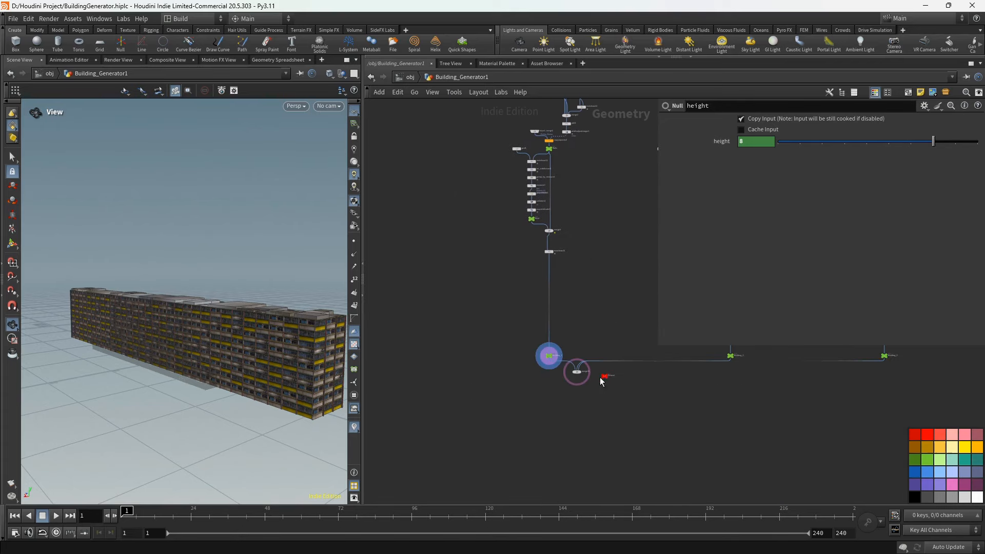
scroll(603, 379, "up", 3)
left_click(610, 374)
middle_click_drag(769, 143, 666, 144)
scroll(552, 366, "up", 3)
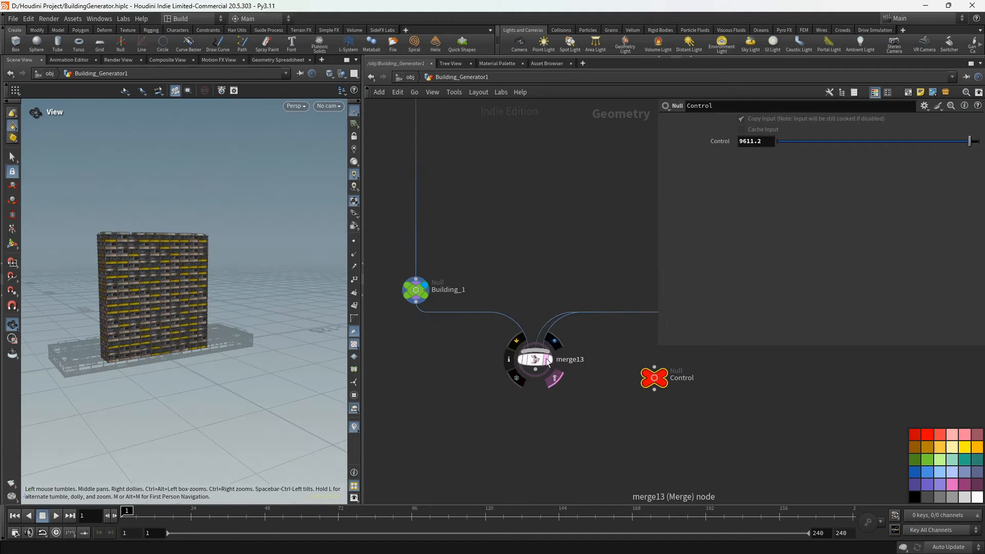
- Display merge13 again and examine all three buildings together
left_click(535, 359)
left_click(549, 359)
left_click_drag(279, 348, 253, 372)
- Set the first Max Value component of attribrandomize1, above the height null, to 25
scroll(486, 219, "down", 6)
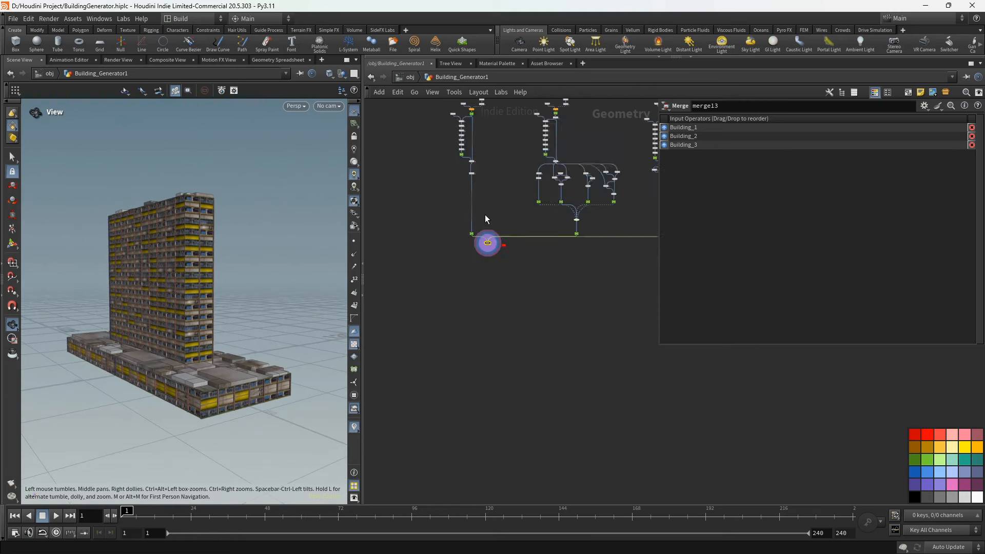
scroll(547, 243, "up", 5)
left_click(484, 321)
left_click_drag(750, 252, 728, 256)
type("25")
key("Return")
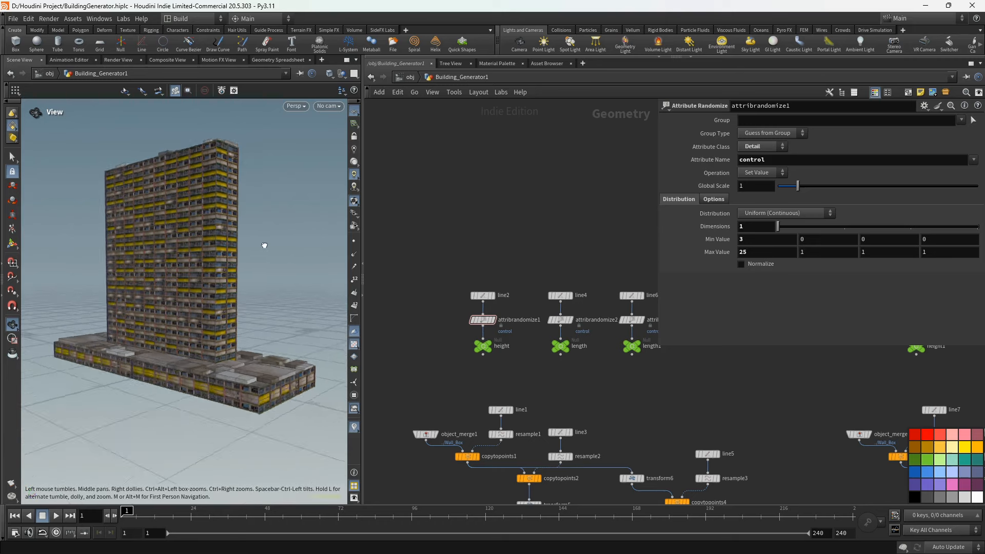
- Lower the Control null's seed to 9600.1, examining the merged building variations along the way
scroll(565, 207, "down", 5)
scroll(564, 206, "down", 3)
middle_click_drag(572, 370, 518, 177)
scroll(521, 297, "up", 5)
left_click_drag(501, 337, 470, 355)
middle_click_drag(756, 141, 722, 147)
left_click_drag(187, 302, 231, 307)
middle_click_drag(758, 141, 762, 151)
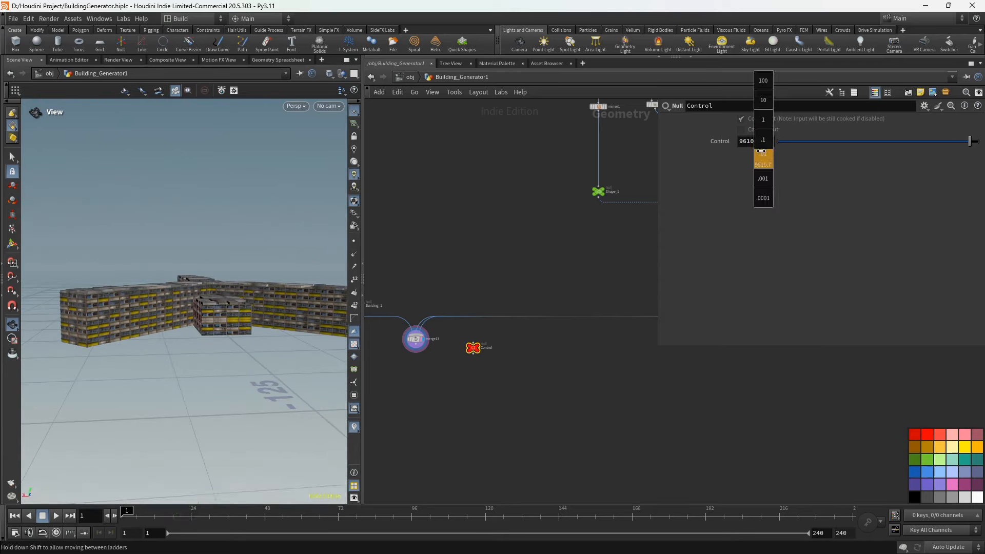
middle_click_drag(749, 146, 751, 145)
left_click_drag(184, 257, 195, 280)
middle_click_drag(767, 143, 744, 128)
left_click_drag(216, 333, 164, 276)
mouse_move(760, 148)
middle_mouse_down()
mouse_move(724, 151)
mouse_move(767, 138)
mouse_move(748, 144)
middle_mouse_up()
scroll(609, 171, "down", 3)
left_click_drag(241, 267, 159, 288)
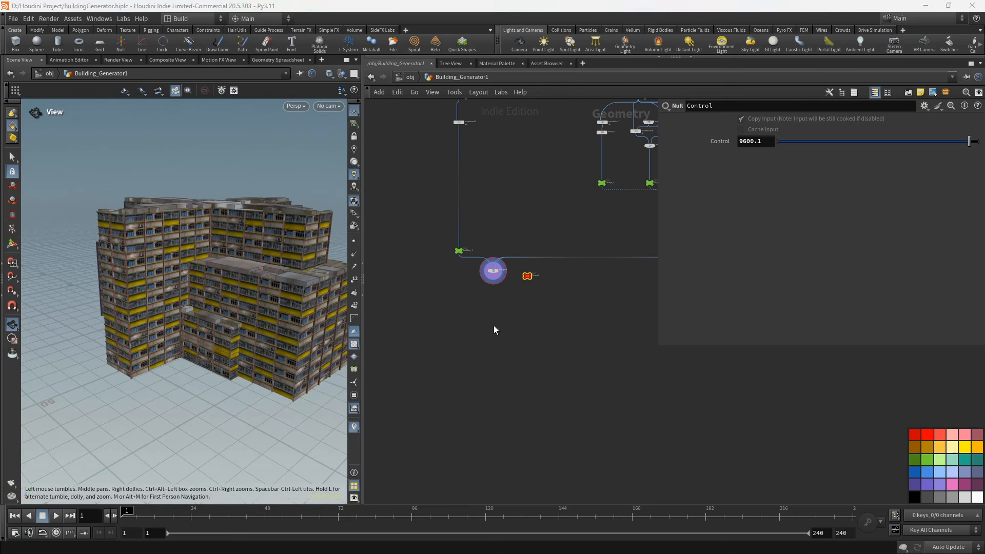
- Add a Bound node fed by the merge13 output
scroll(513, 300, "up", 3)
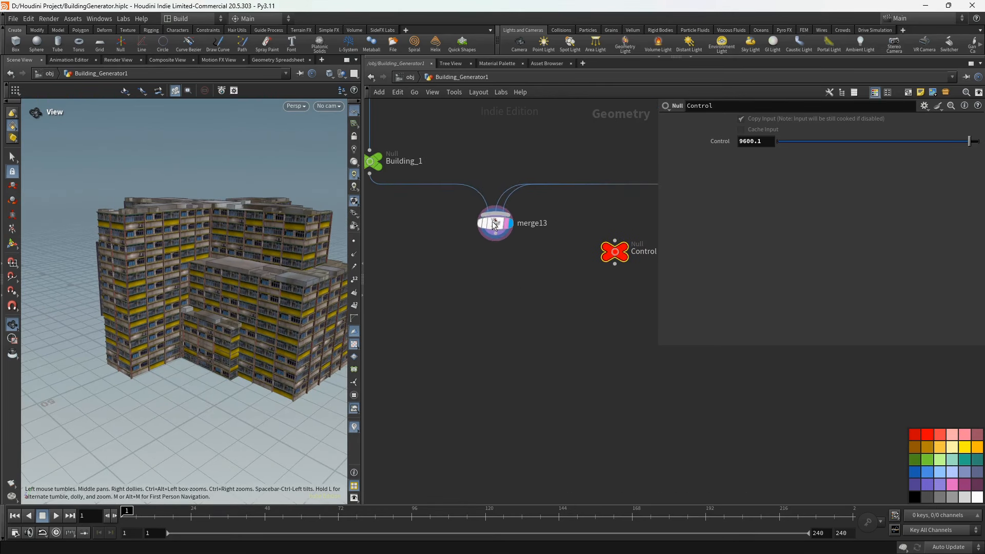
scroll(478, 214, "up", 4)
left_click(479, 211)
key("Tab")
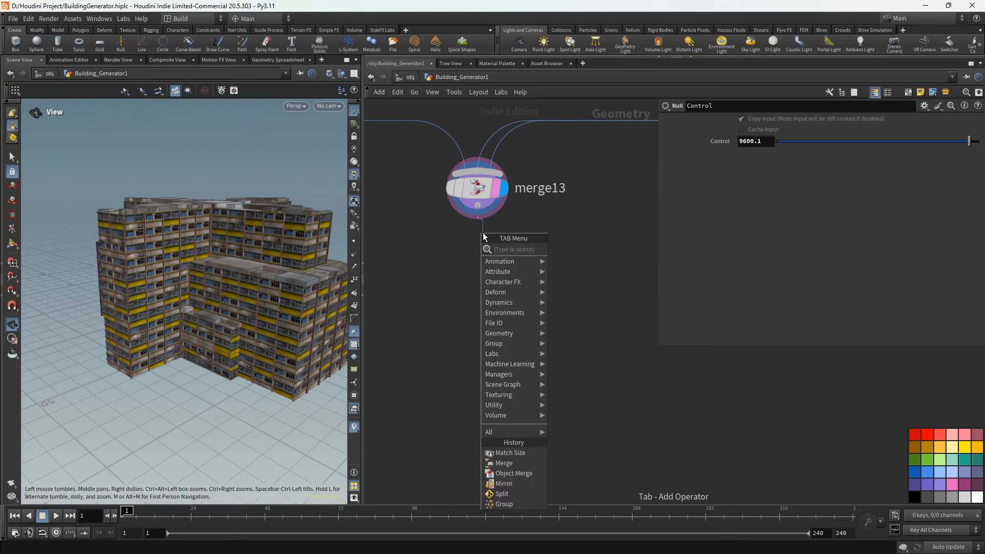
type("bound")
key("Return")
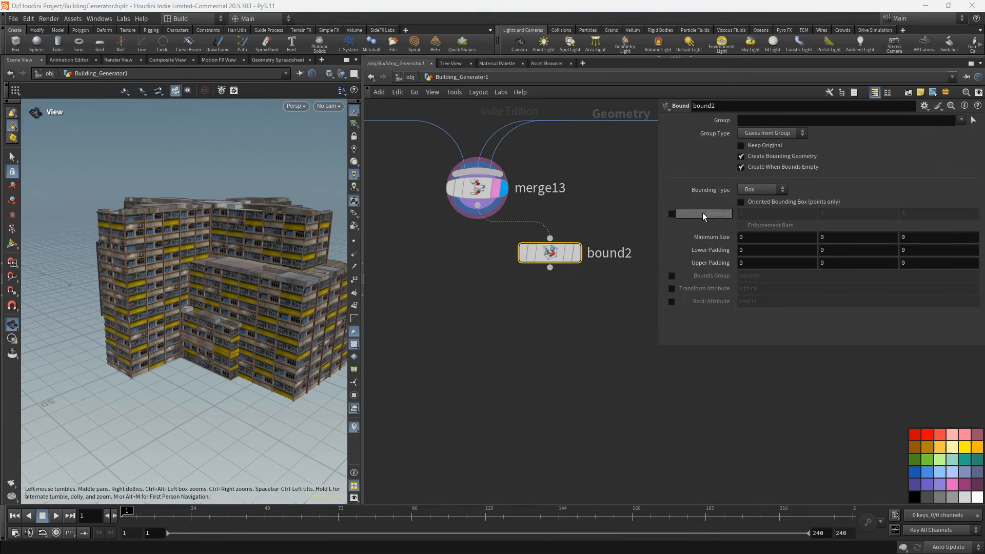
- Enable Divisions on bound2 and set them to 10 in all three directions
left_click(672, 214)
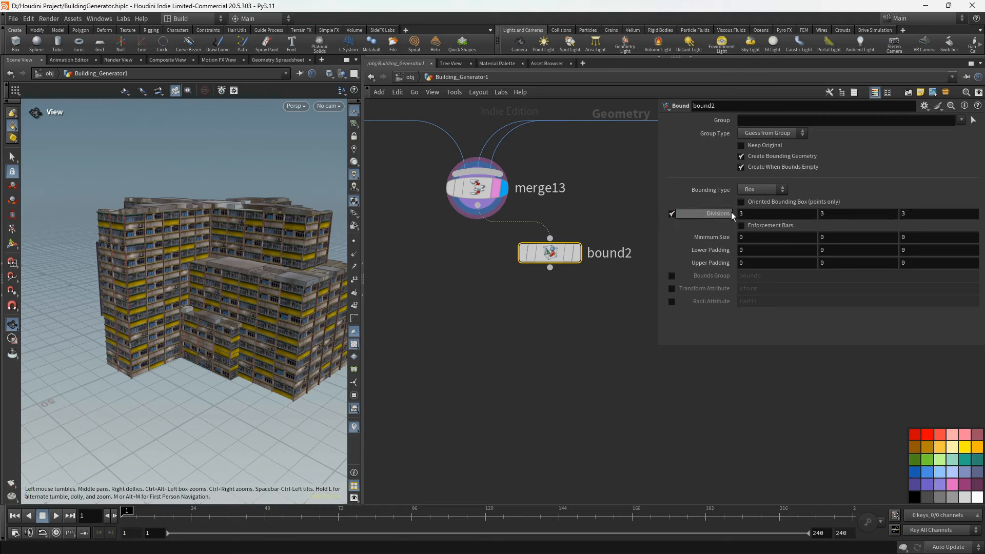
middle_click_drag(725, 214, 726, 213)
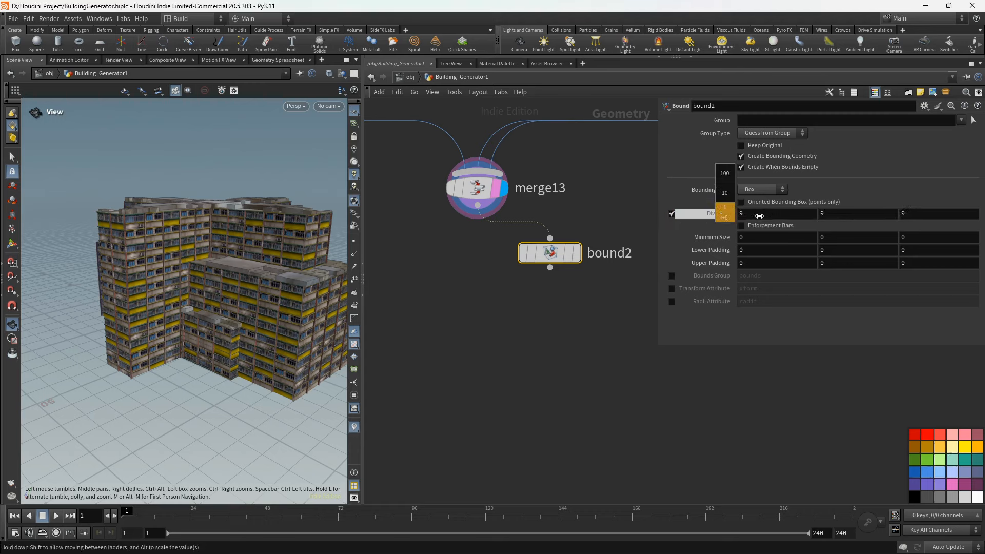
middle_click_drag(764, 219, 765, 219)
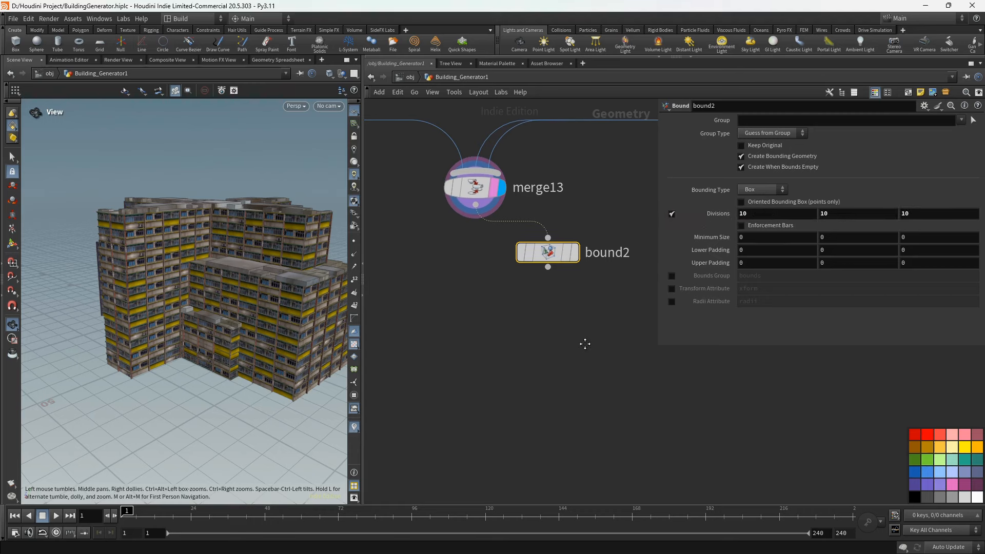
- Add a Lattice node, feeding merge13 into its first input and bound2 into its rest geometry input
key("Tab")
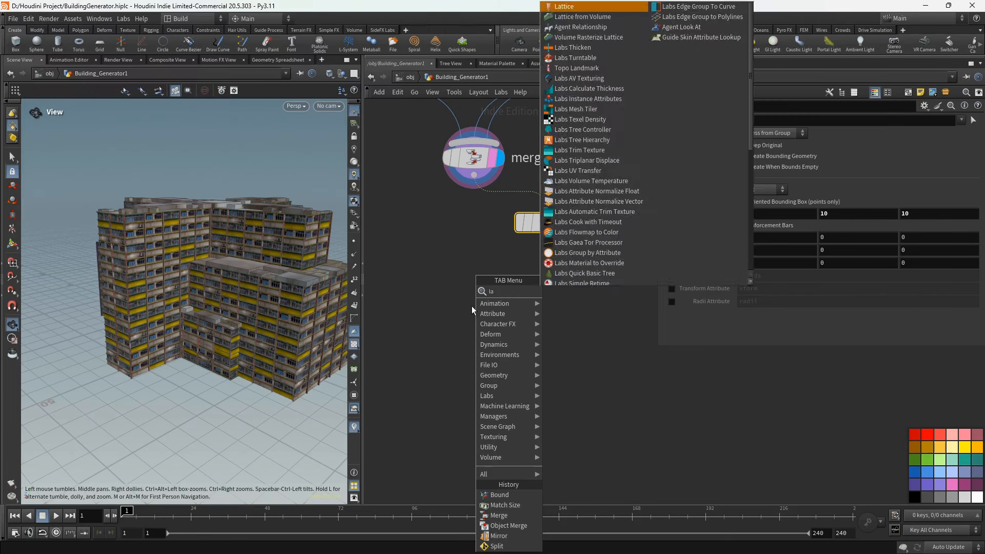
key("Escape")
key("Tab")
type("lattice")
key("Return")
left_click(450, 285)
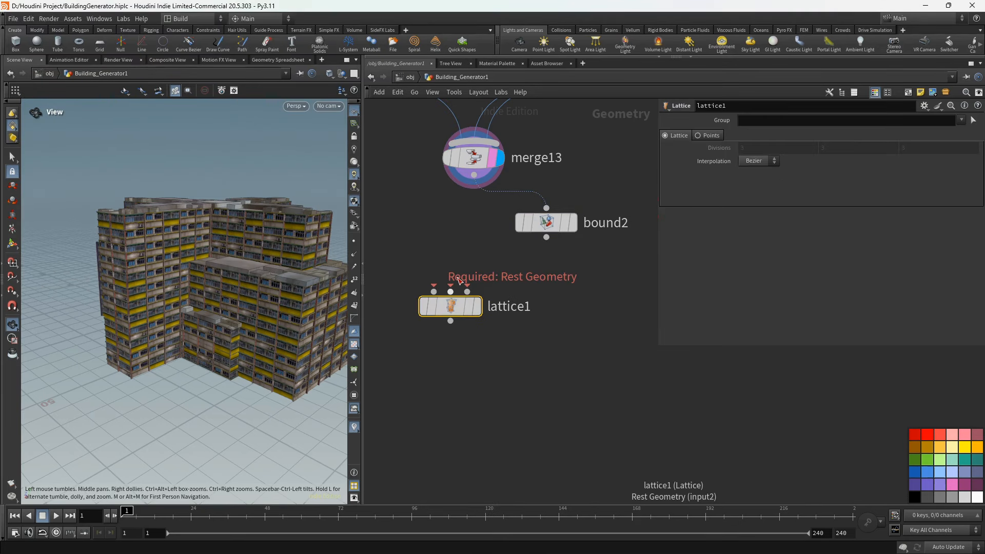
left_click_drag(475, 175, 434, 291)
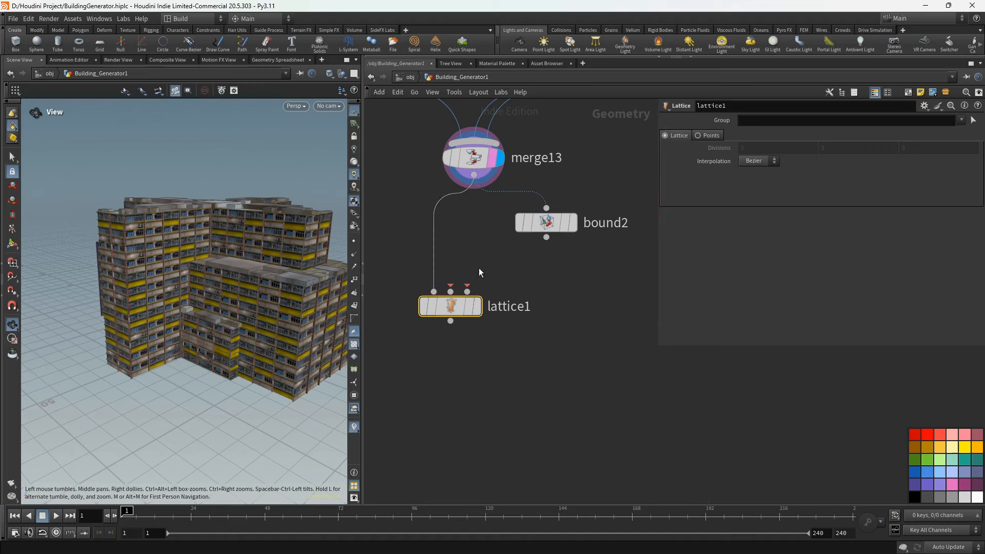
left_click_drag(547, 237, 453, 290)
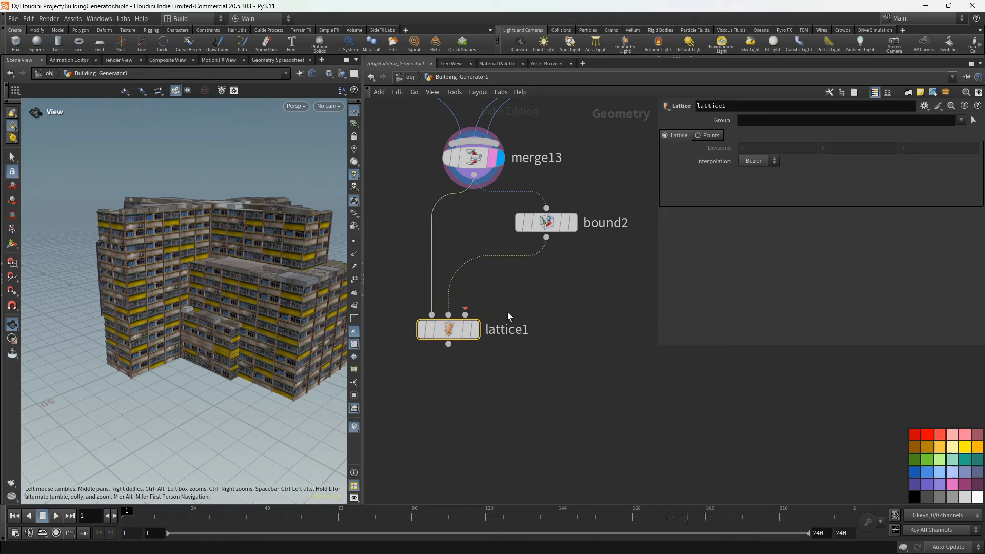
- Add a Mountain node below bound2 and feed its output into lattice1's third input
key("Tab")
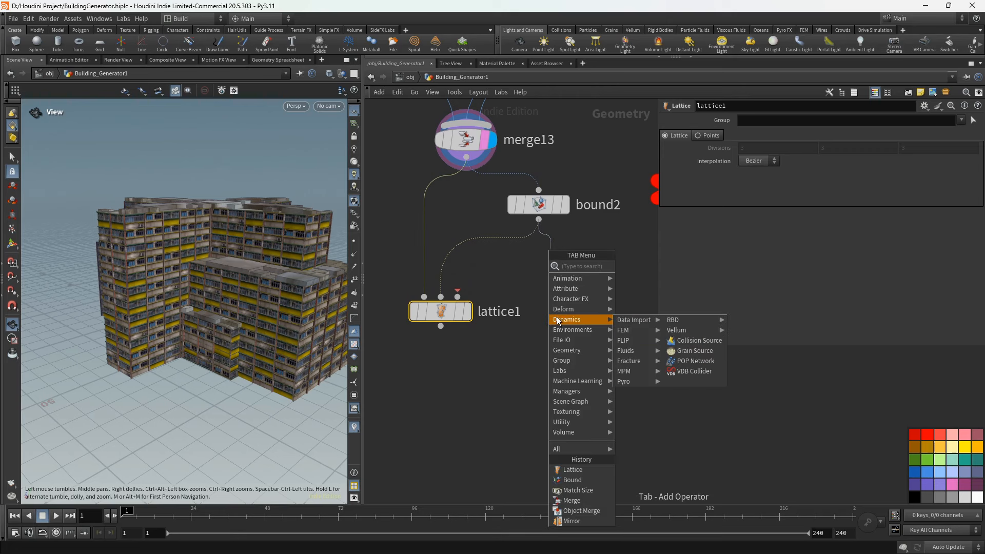
type("mou")
left_click(636, 268)
left_click(551, 266)
mouse_move(550, 280)
left_mouse_down()
mouse_move(532, 293)
mouse_move(457, 296)
mouse_move(439, 334)
mouse_move(534, 274)
left_mouse_up()
- Display lattice1 and set its Divisions to 10 in all three directions
left_click(442, 334)
left_click(466, 335)
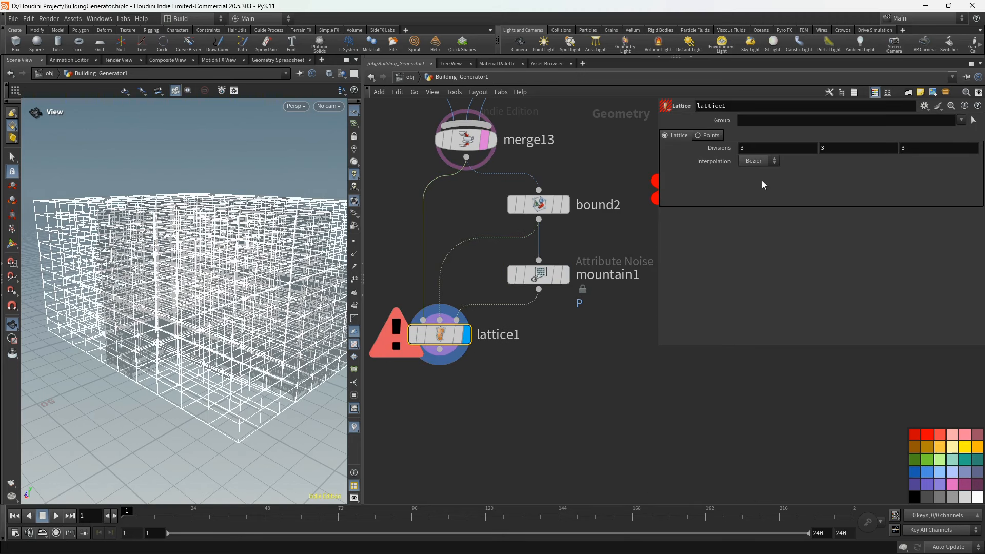
middle_click_drag(720, 149, 760, 160)
- Set mountain1's noise Amplitude to 1.43 and its Element Size to 0.58
left_click(541, 275)
double_click(758, 258)
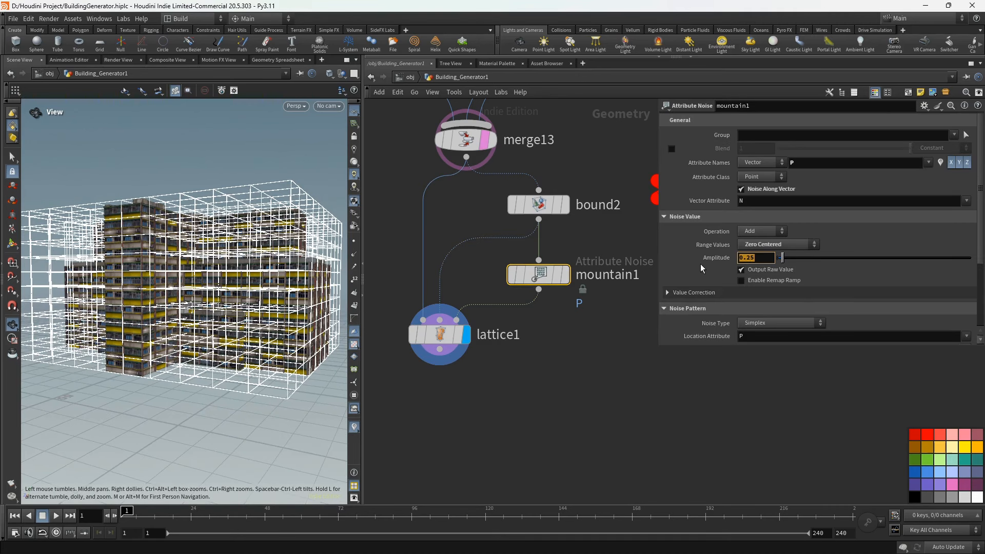
type("1.43")
key("Return")
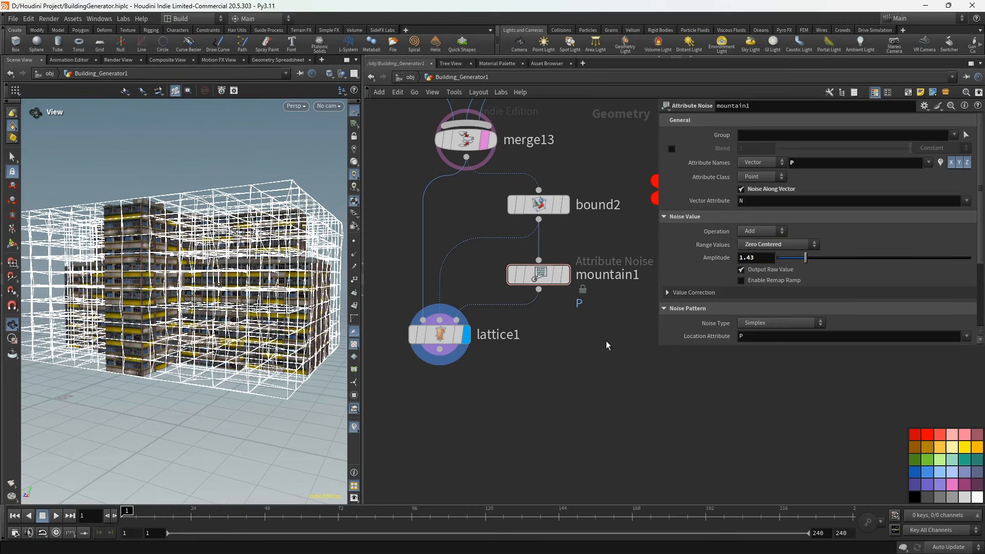
mouse_move(440, 335)
scroll(712, 288, "down", 3)
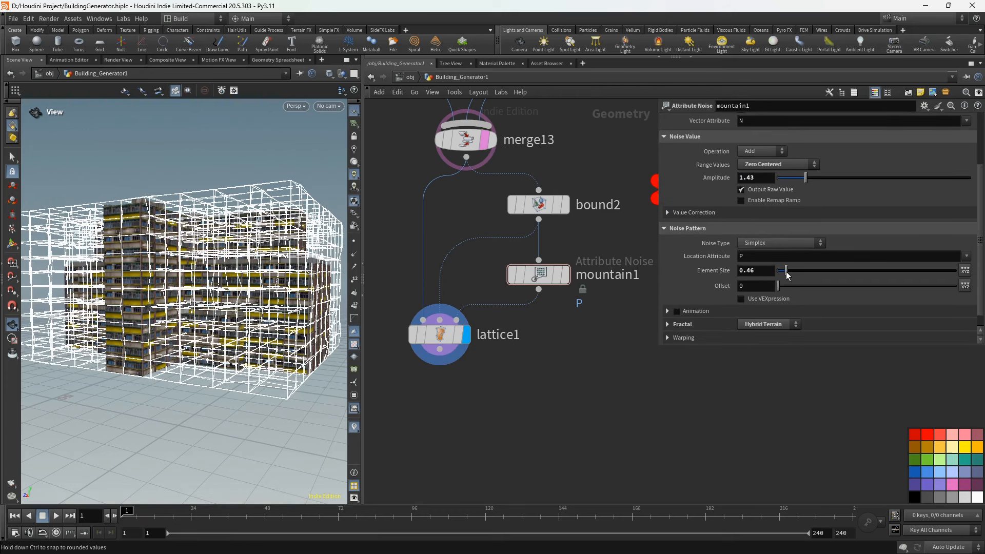
left_click_drag(788, 273, 788, 273)
left_click_drag(131, 247, 323, 230)
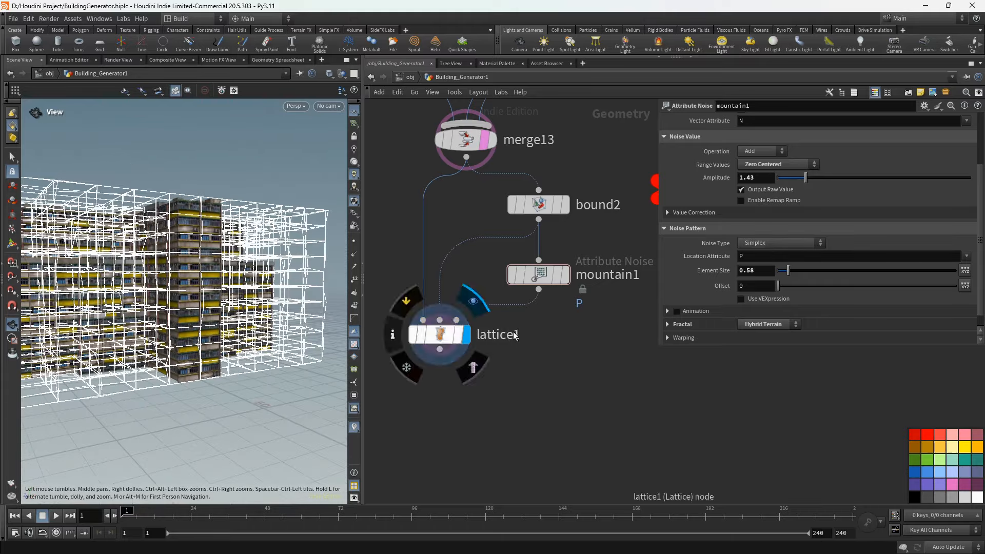
- Flag lattice1 for rendering and add a displayed Match Size node below it with Justify Y set to Min
left_click(461, 339)
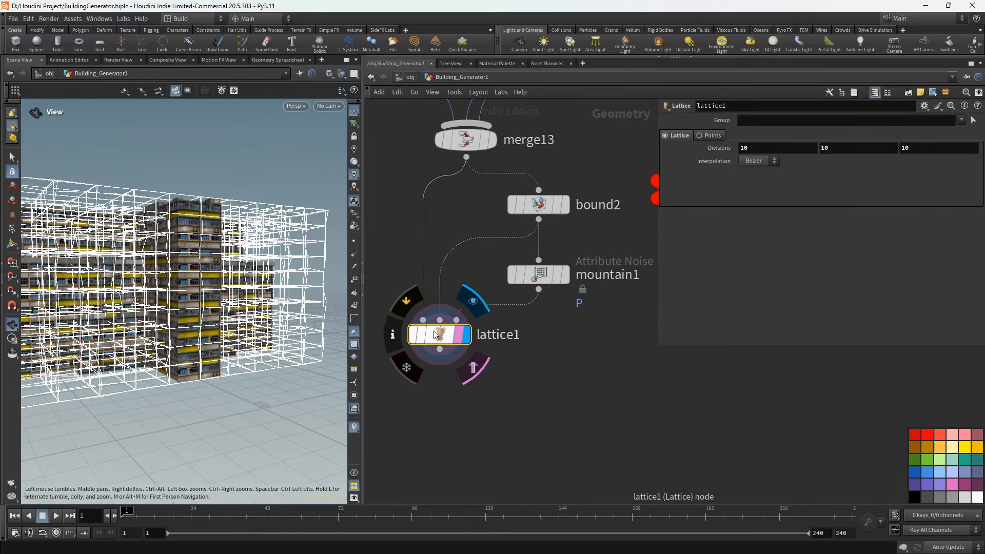
middle_click_drag(456, 389, 464, 331)
left_click_drag(205, 290, 221, 328)
left_click(448, 298)
key("Tab")
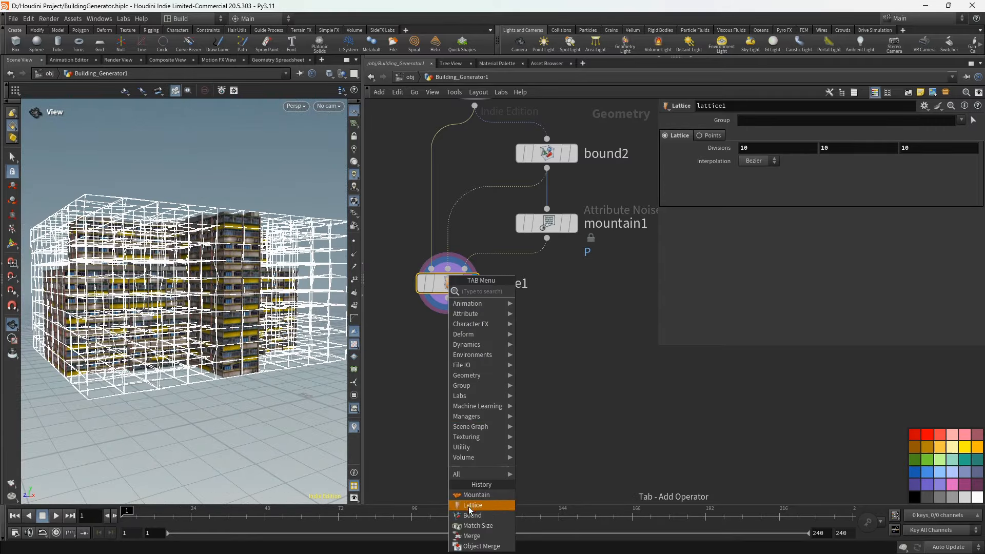
left_click(468, 528)
left_click_drag(450, 352, 452, 364)
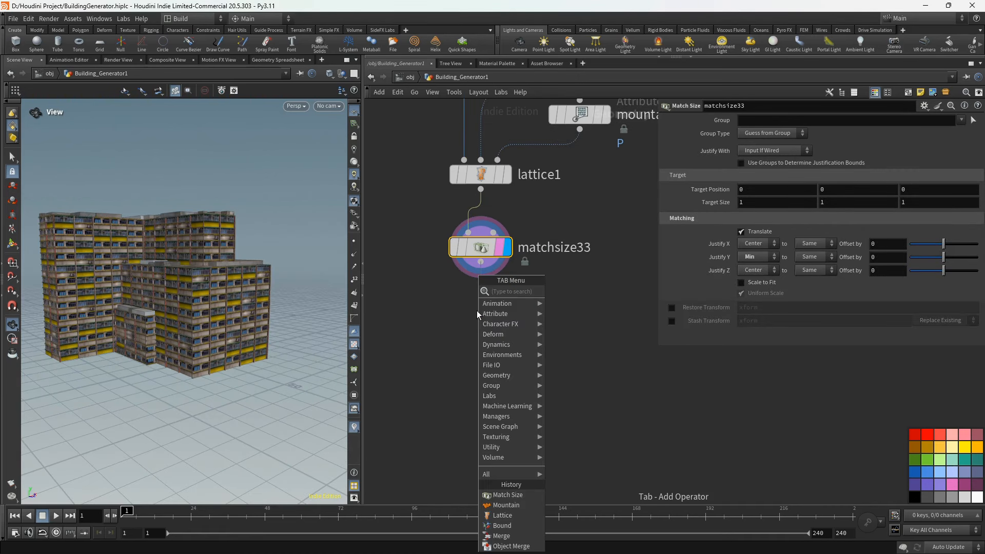
- Add a ROP FBX Output node below matchsize33 and set its output file to $HIP/B_1.fbx
type("fb")
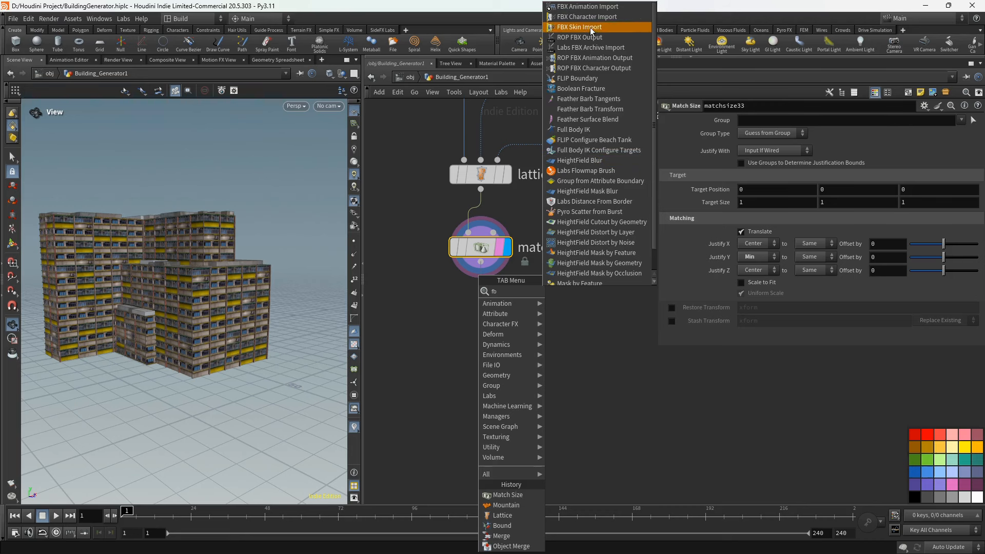
left_click(613, 37)
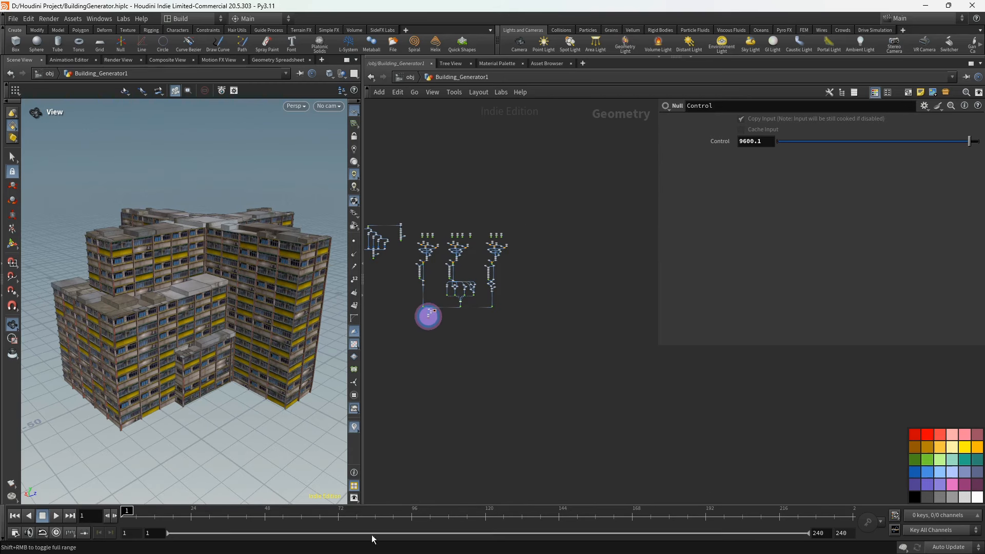
middle_click_drag(440, 357, 540, 329)
scroll(521, 313, "up", 3)
scroll(522, 278, "up", 6)
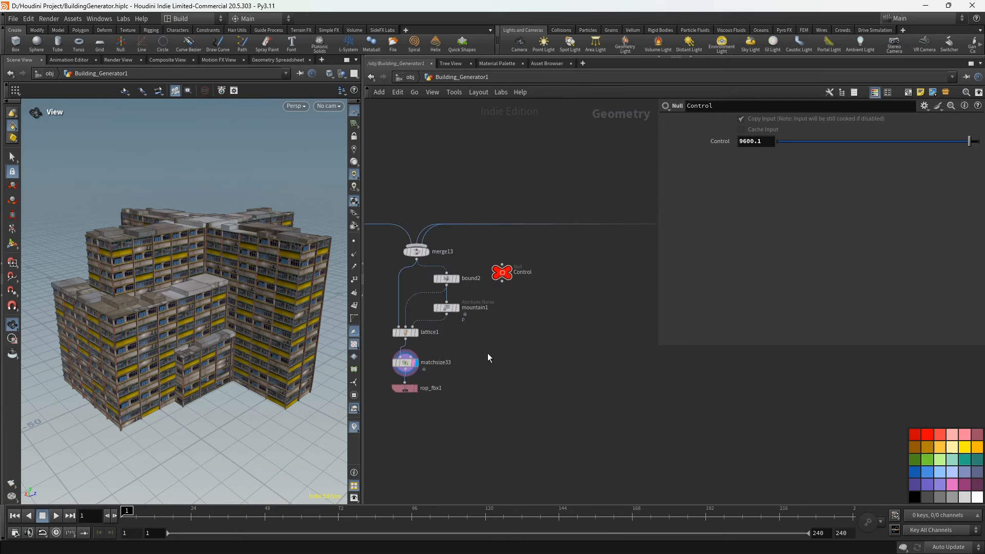
left_click(473, 343)
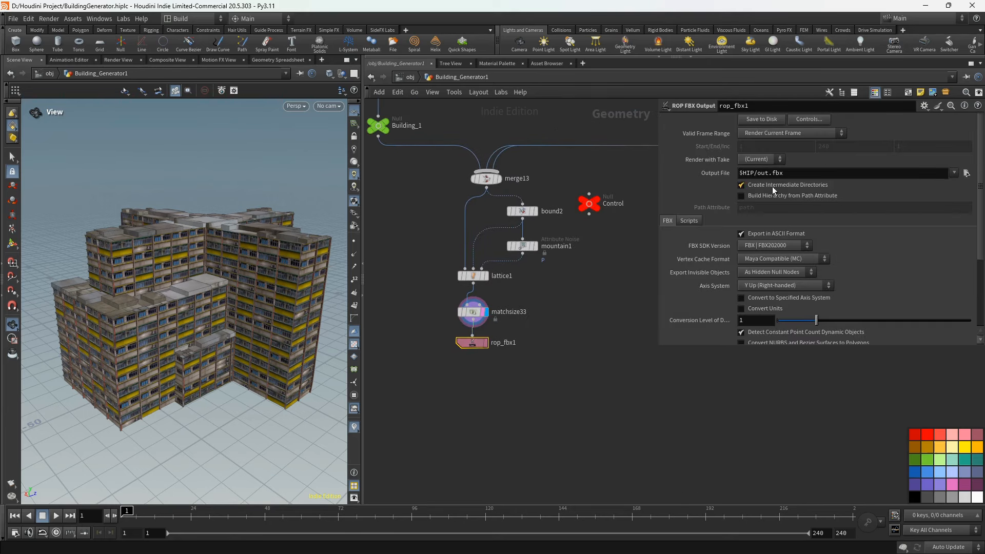
left_click_drag(262, 262, 235, 256)
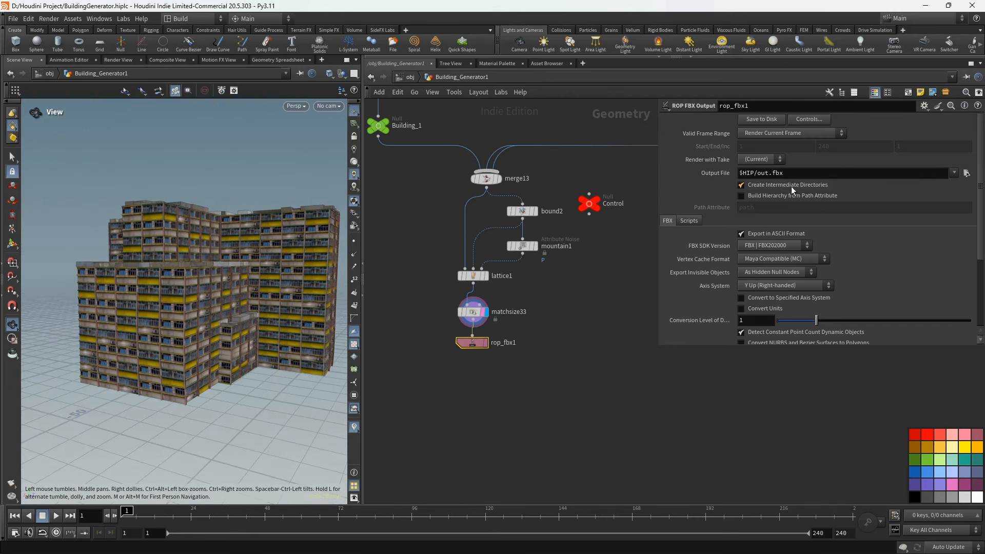
left_click_drag(768, 173, 757, 175)
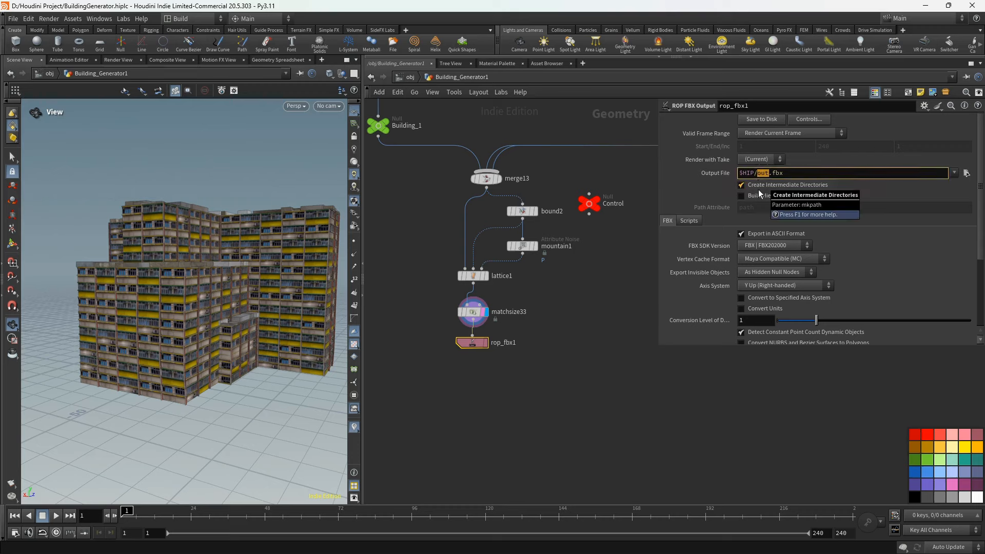
type("B_1")
key("Return")
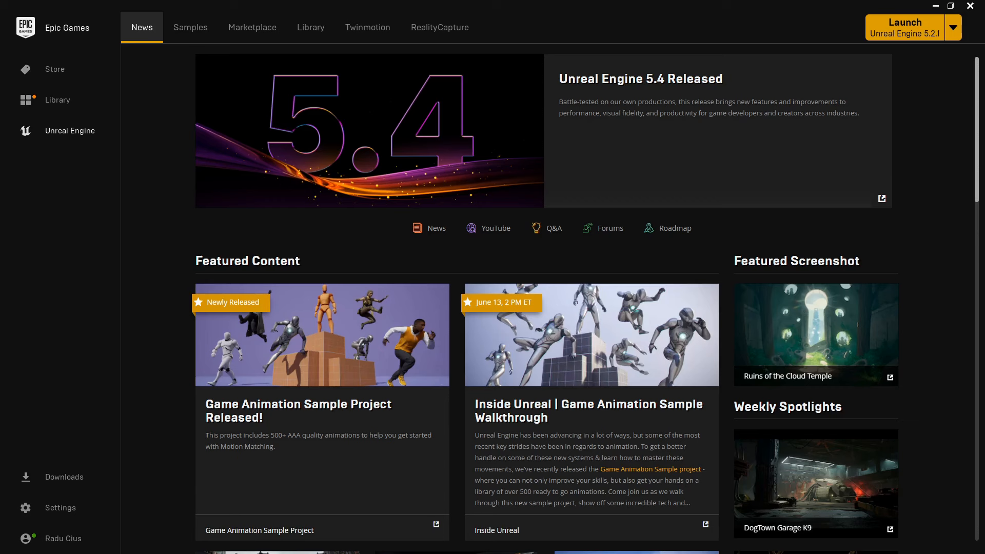
- Switch to Unreal Engine's CitySample project and import B_1.fbx into the HDA content folder with the default import options
left_click(311, 27)
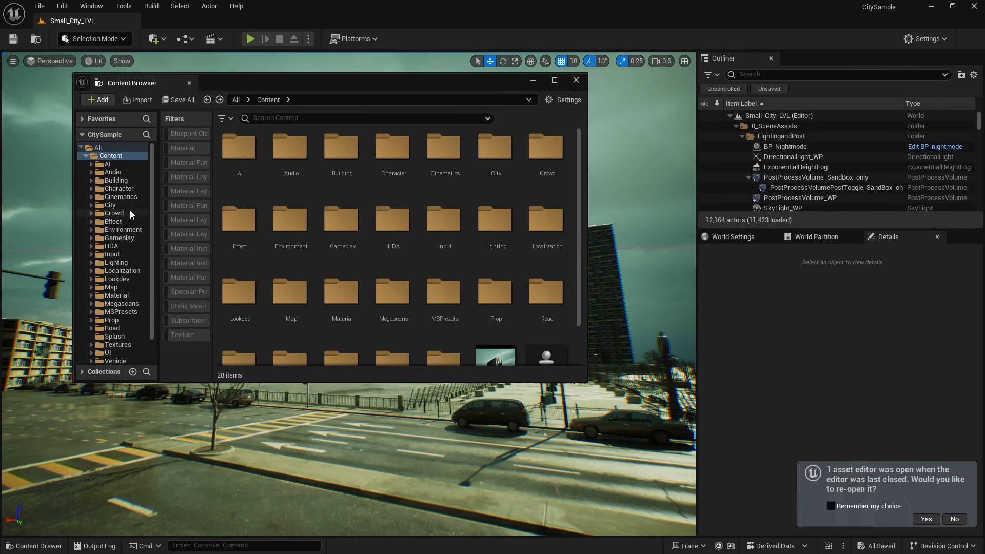
left_click(122, 245)
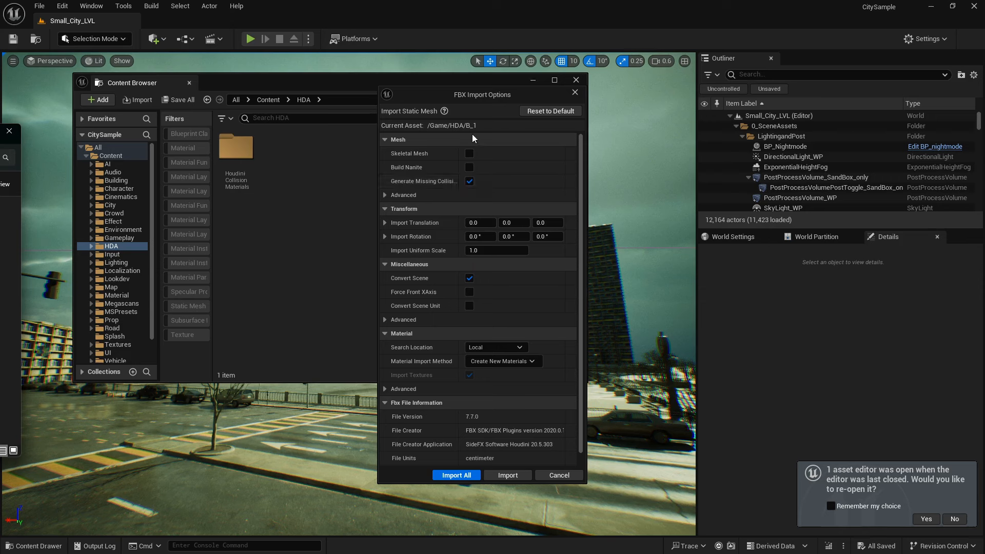
left_click(456, 475)
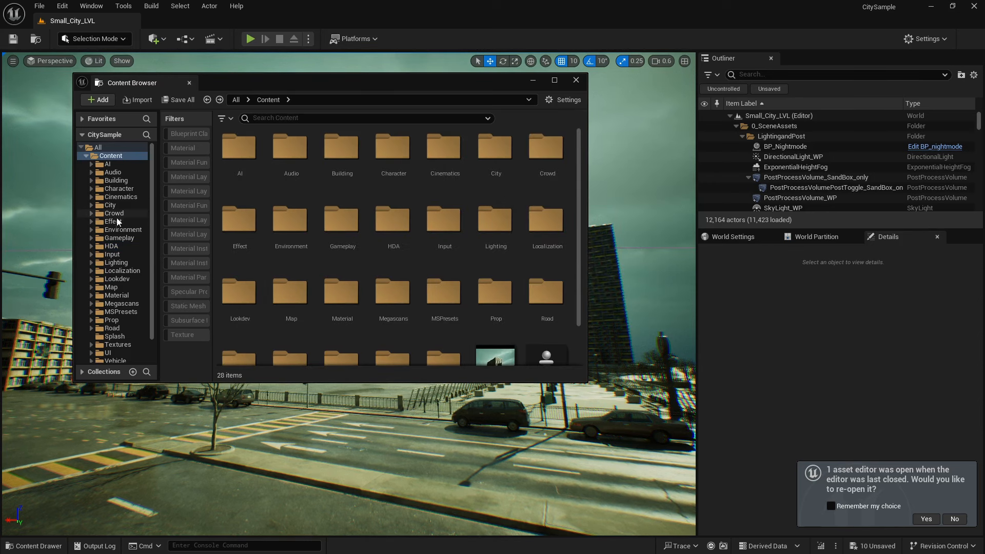
- Place the B_1 static mesh from the HDA folder beside the street and set its uniform scale to 100
left_click(111, 247)
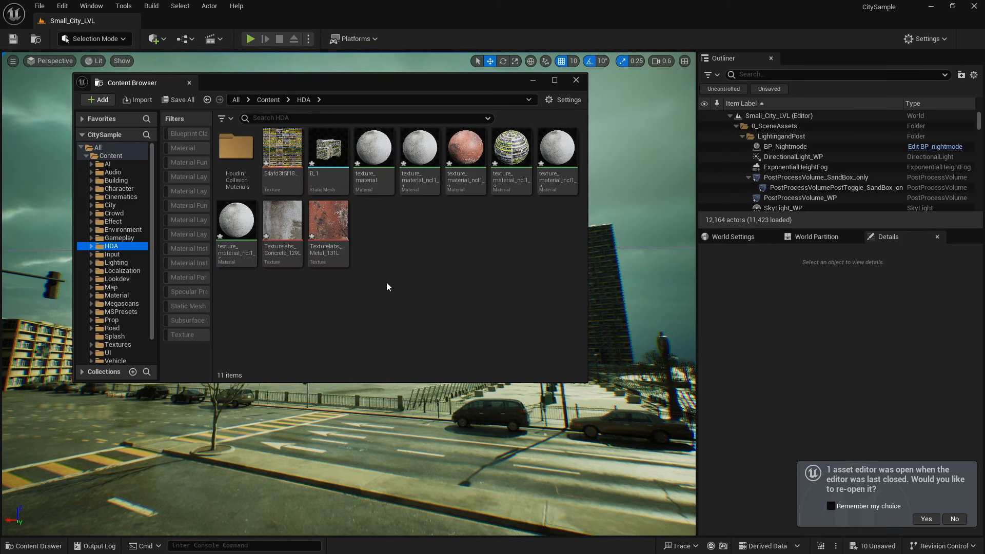
left_click(323, 158)
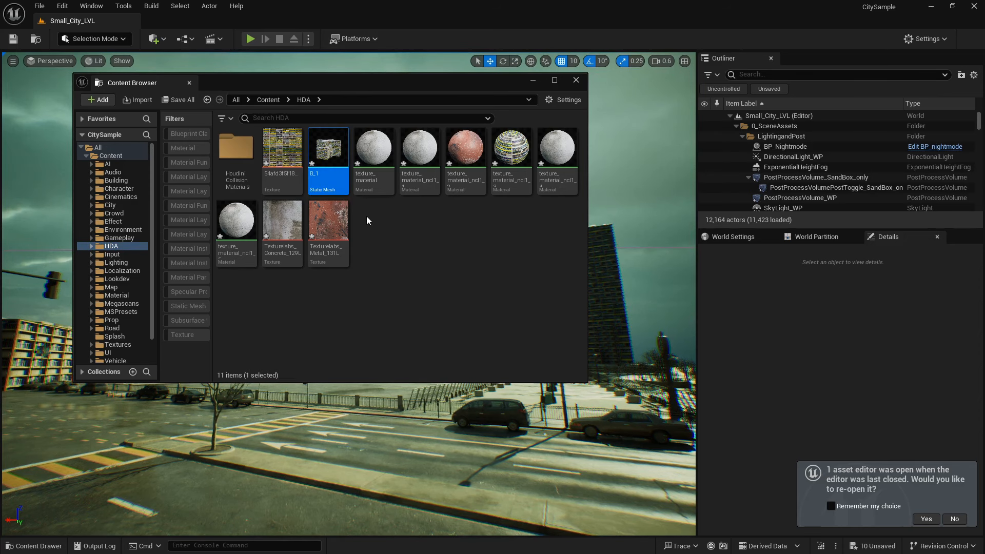
left_click_drag(338, 85, 0, 189)
left_click_drag(0, 262, 341, 387)
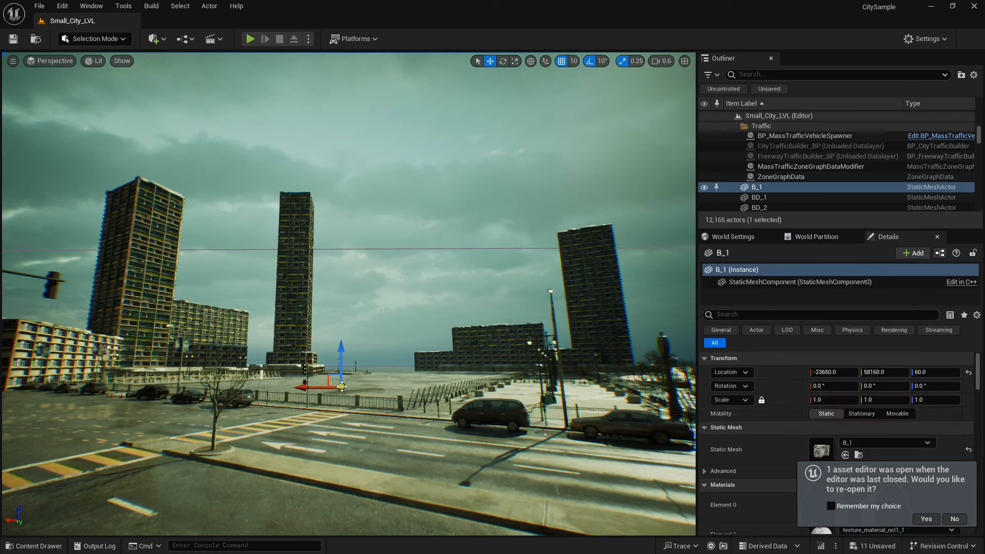
left_click(829, 400)
type("100")
key("Return")
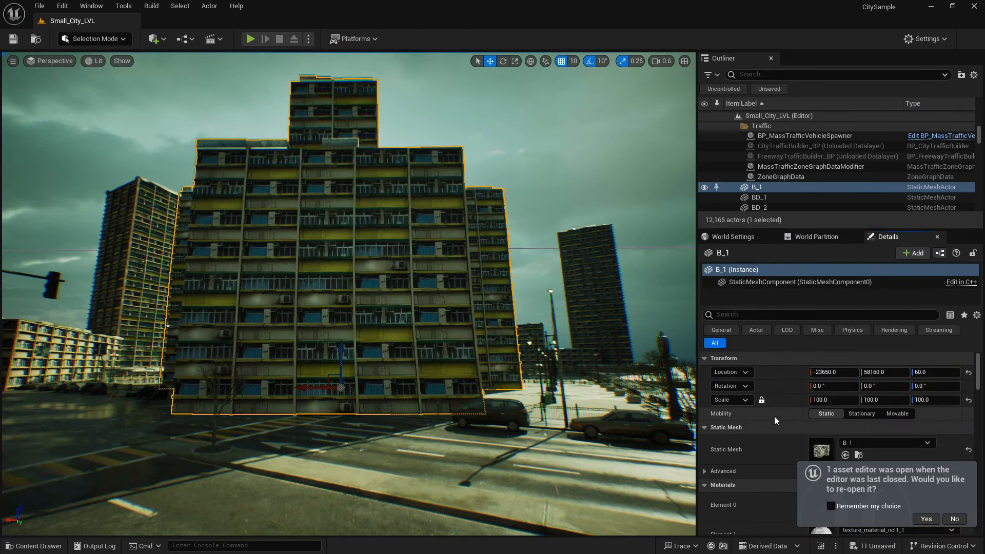
- Rotate B_1 to about -70° around Z and move it to about X -23700, Y 61830, Z 20
mouse_move(308, 386)
left_mouse_down()
mouse_move(379, 383)
mouse_move(290, 392)
left_mouse_up()
key("e")
right_click_drag(290, 392, 307, 441)
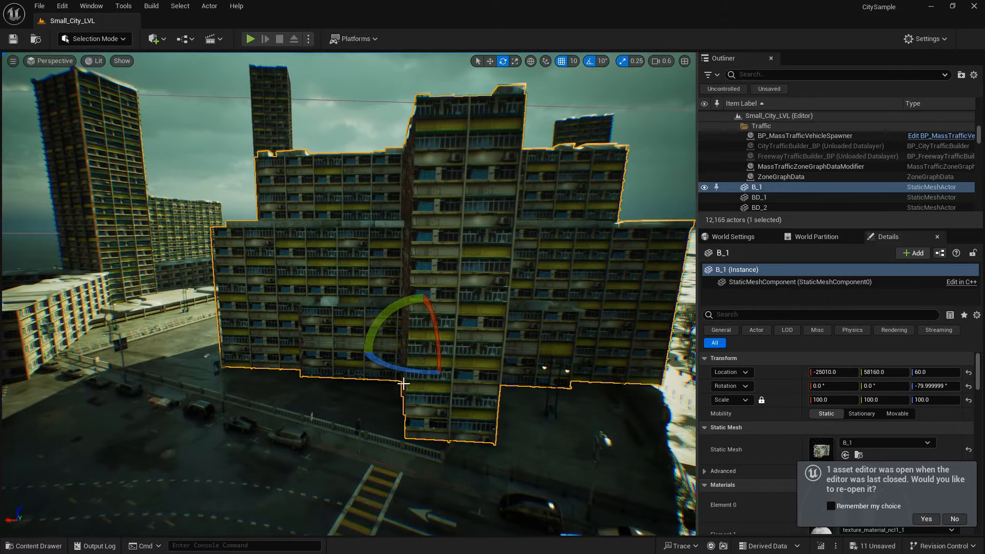
left_click_drag(390, 368, 316, 346)
key("w")
right_click_drag(351, 344, 318, 352)
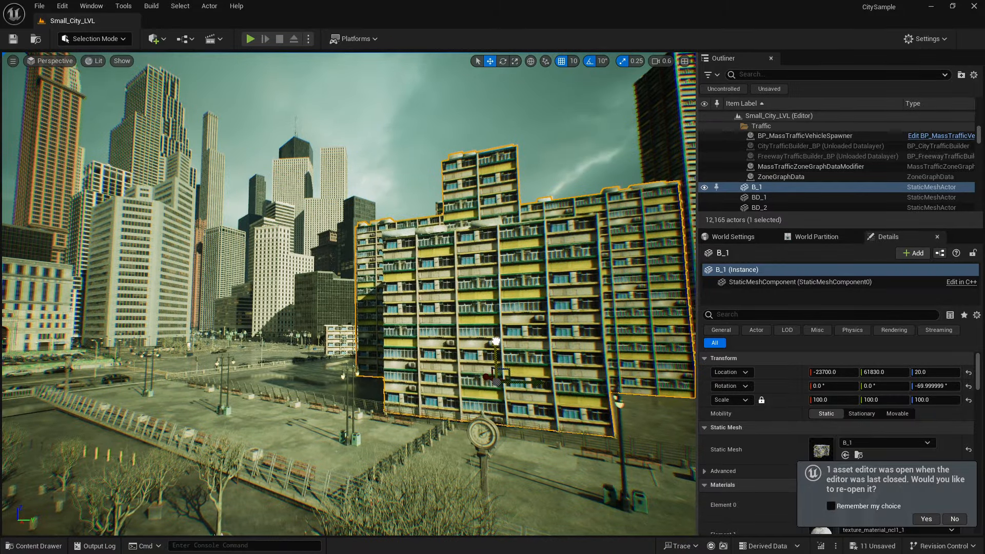
left_click_drag(496, 341, 496, 344)
- Examine the placed building and the surrounding city from several viewpoints
mouse_move(496, 344)
right_mouse_down()
mouse_move(642, 339)
mouse_move(496, 334)
right_mouse_up()
left_click(496, 221)
right_click_drag(496, 221, 109, 205)
scroll(496, 220, "up", 1)
key("w")
scroll(496, 221, "down", 2)
right_click_drag(109, 206, 123, 206)
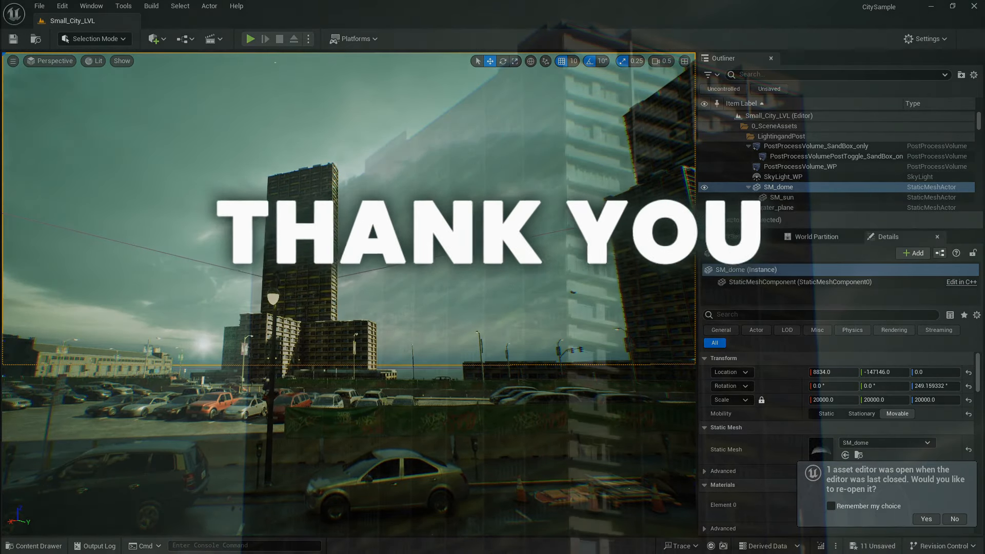